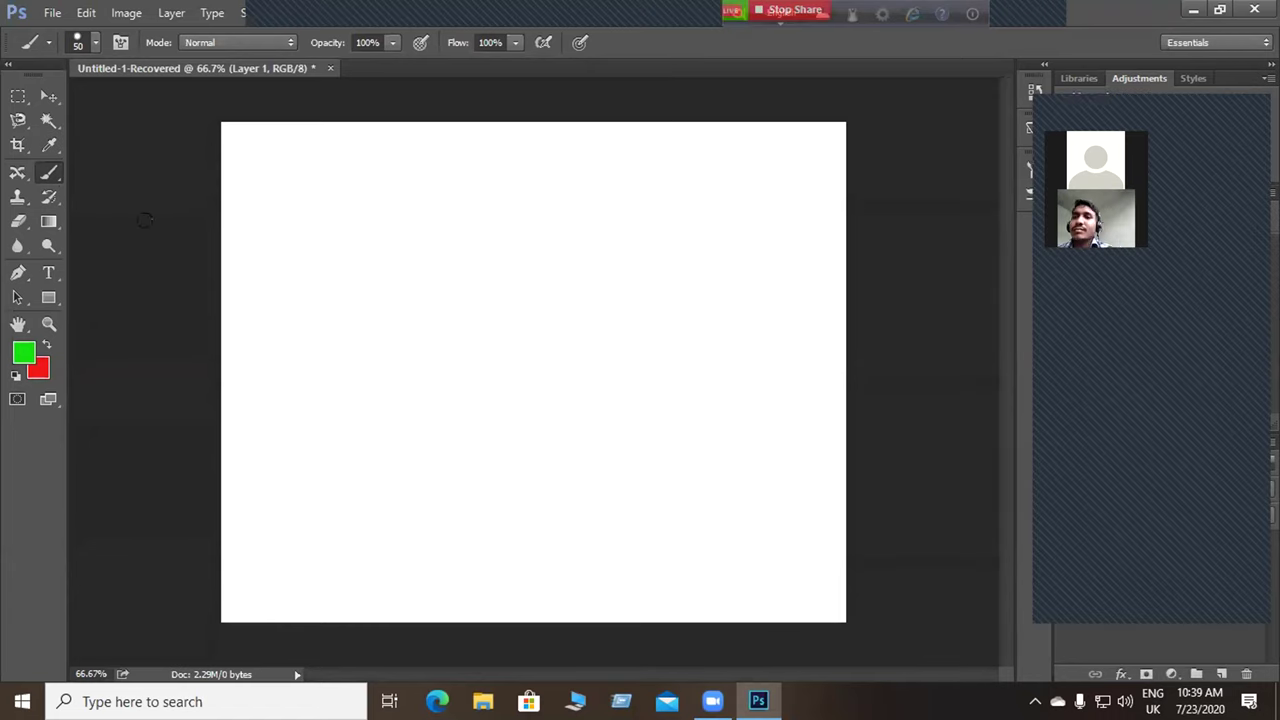
Examine the available brush tips in the Brush tool's preset picker.
left_click(94, 41)
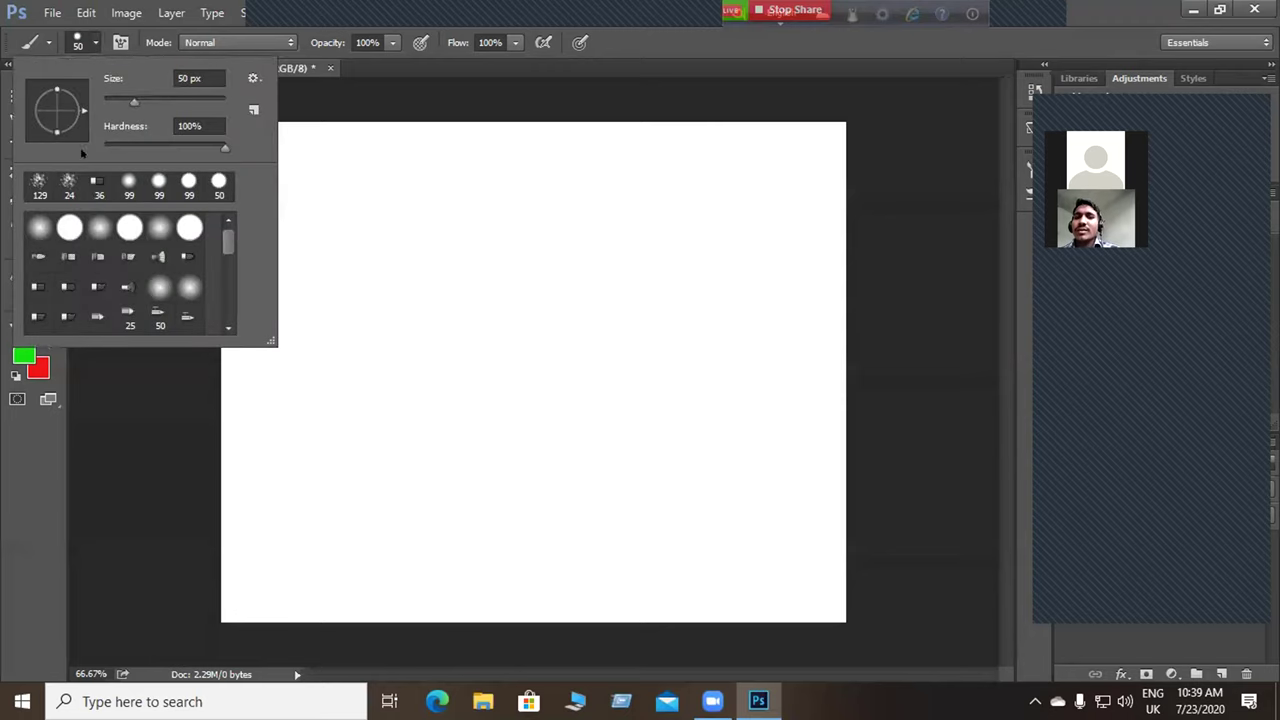
left_click_drag(228, 240, 227, 280)
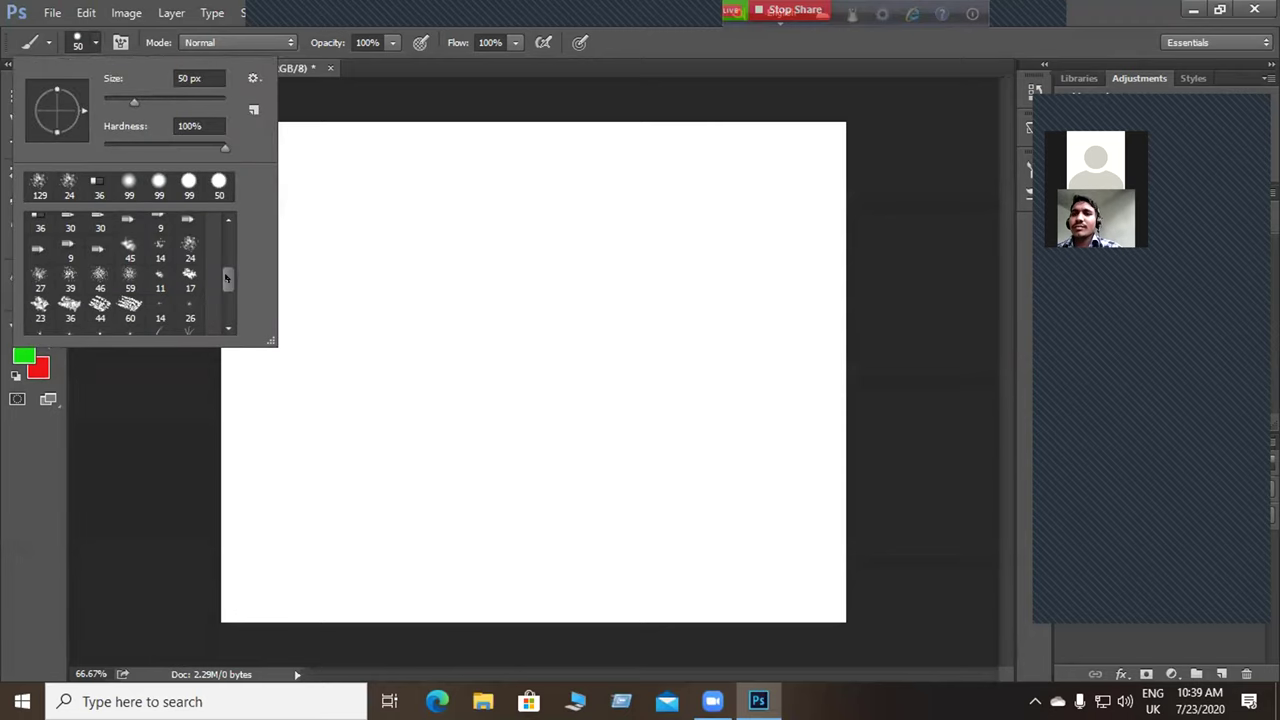
scroll(142, 274, "down", 1)
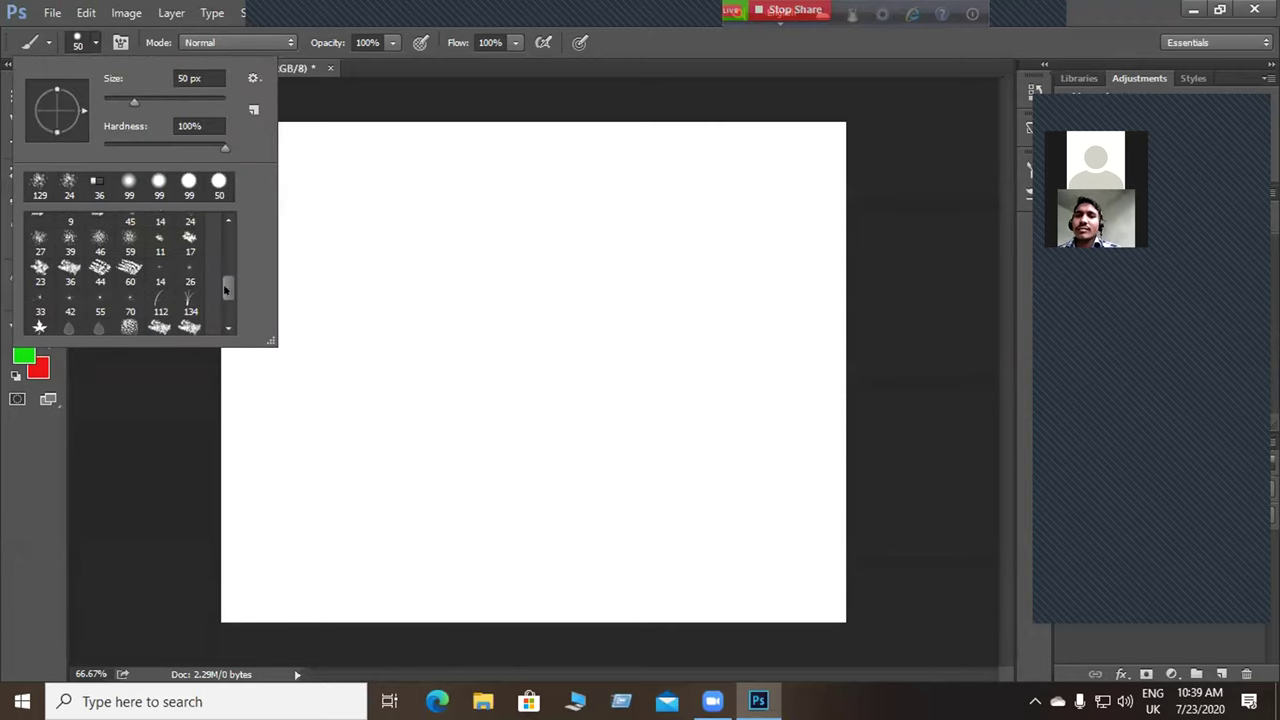
left_click_drag(228, 289, 228, 291)
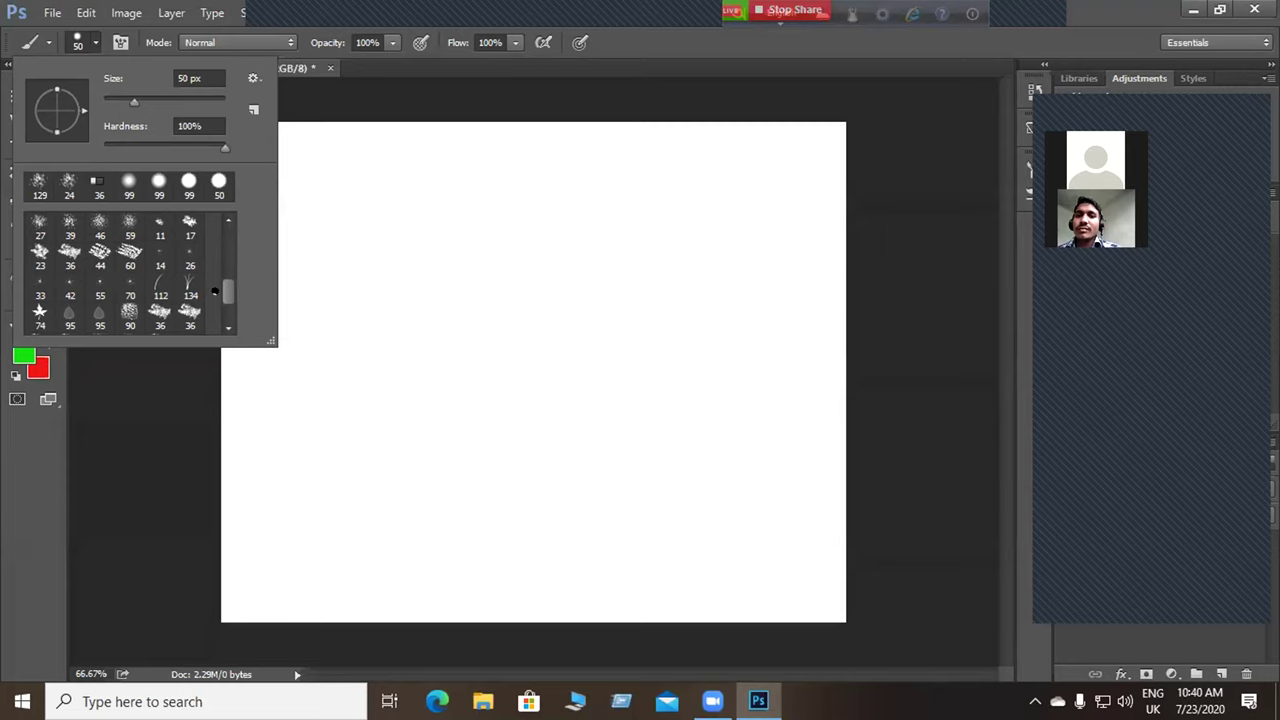
left_click_drag(225, 300, 229, 310)
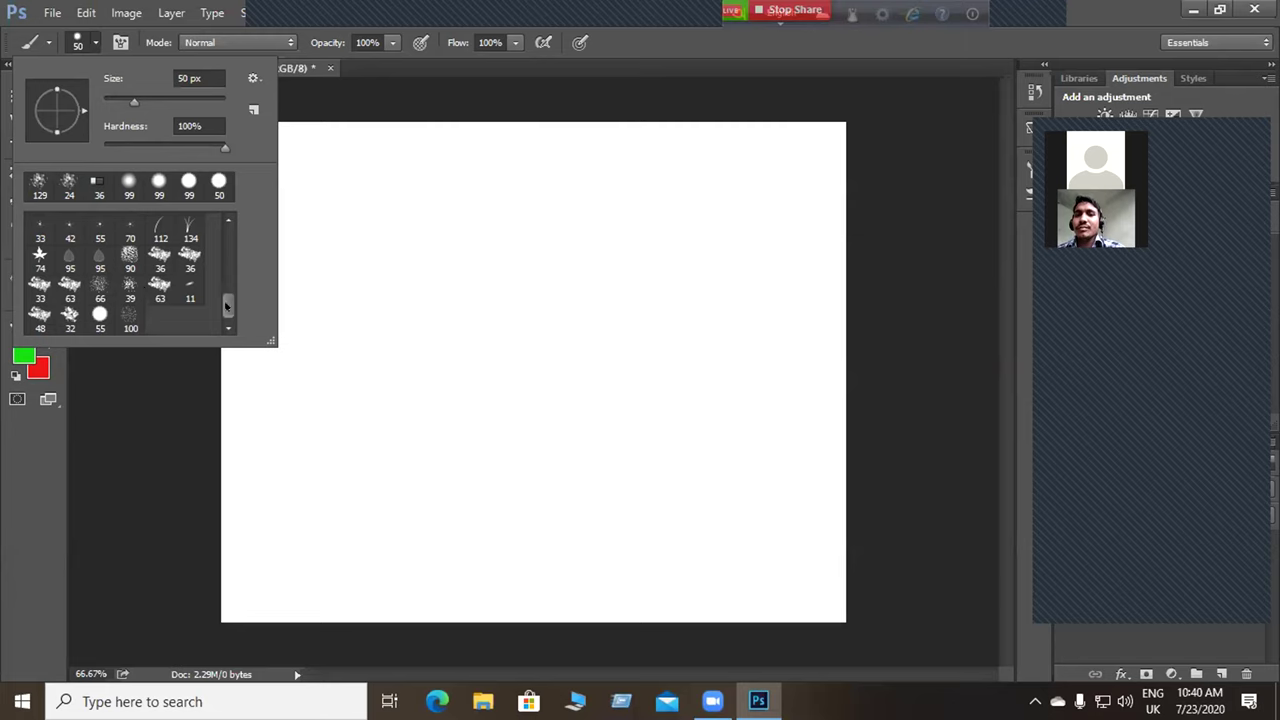
left_click_drag(228, 308, 229, 235)
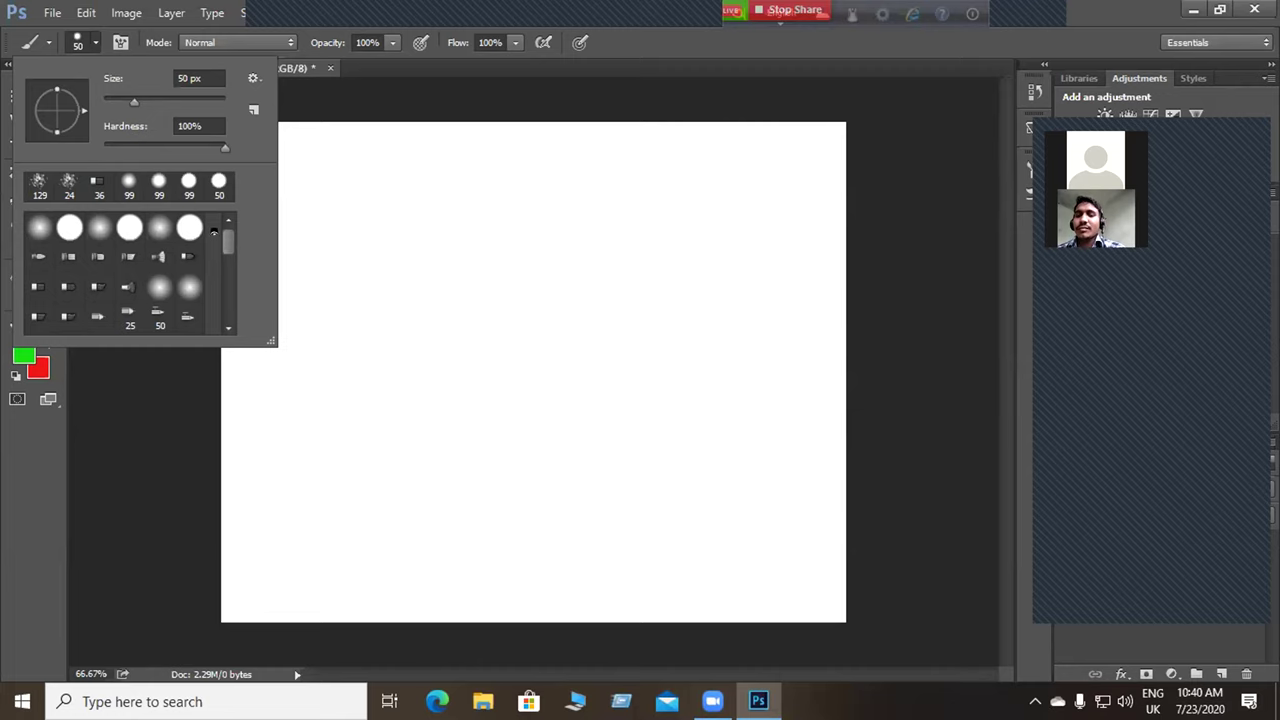
left_click_drag(225, 245, 217, 311)
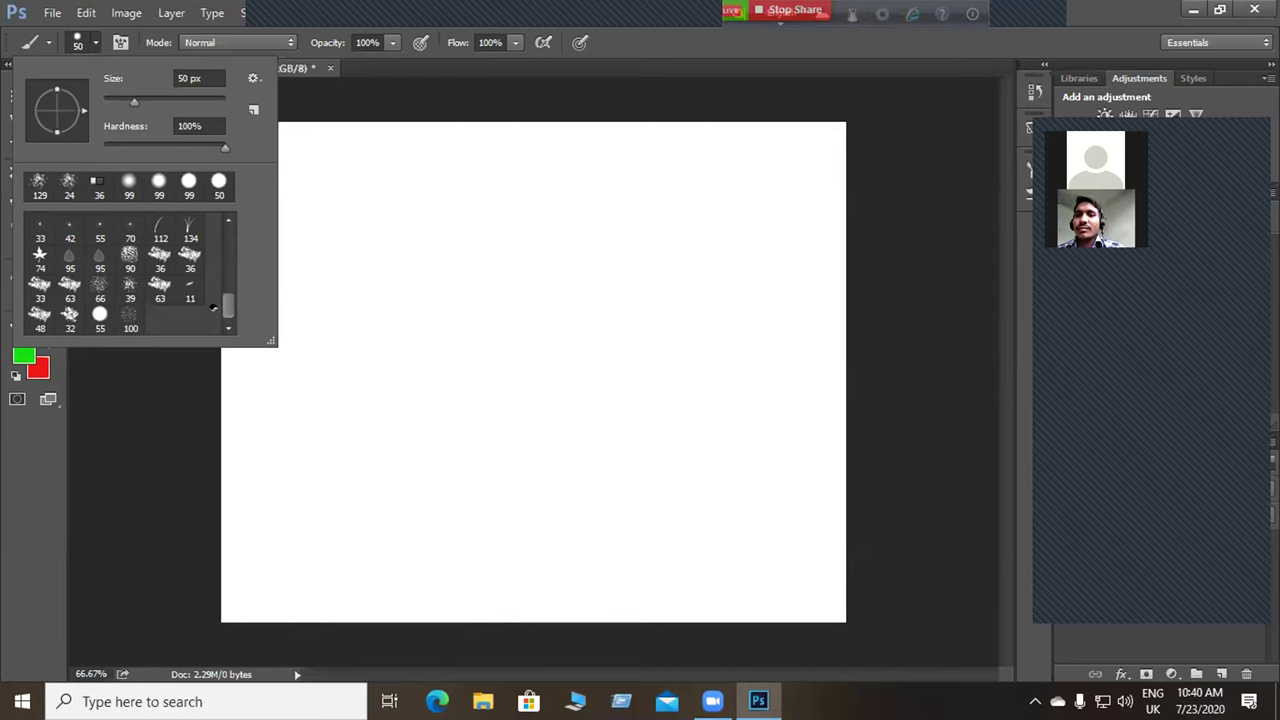
scroll(128, 290, "up", 3)
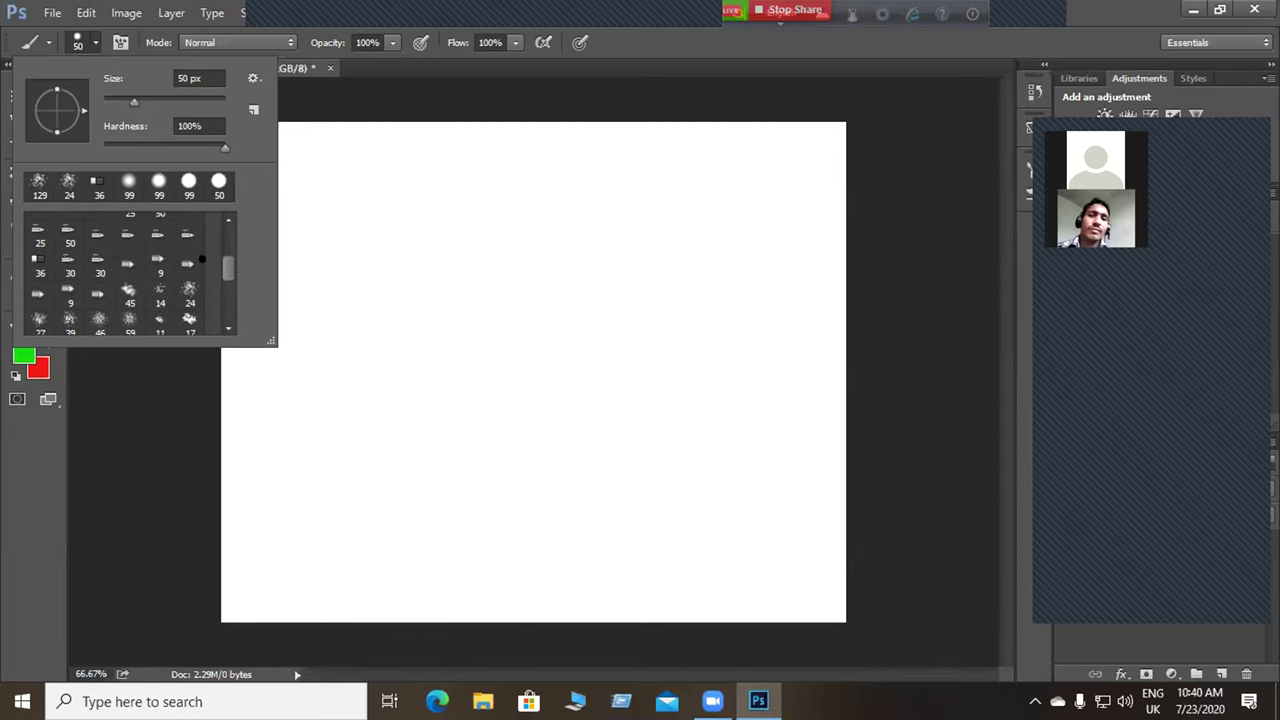
scroll(228, 275, "up", 3)
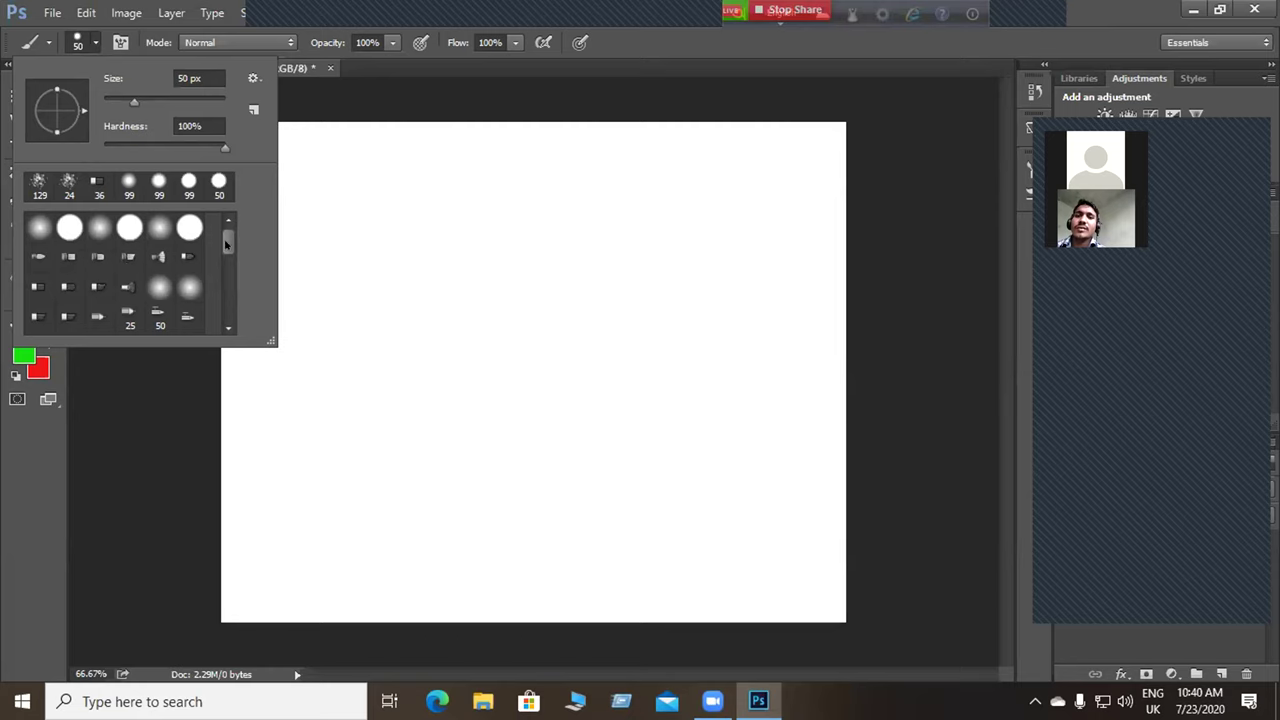
scroll(226, 245, "down", 3)
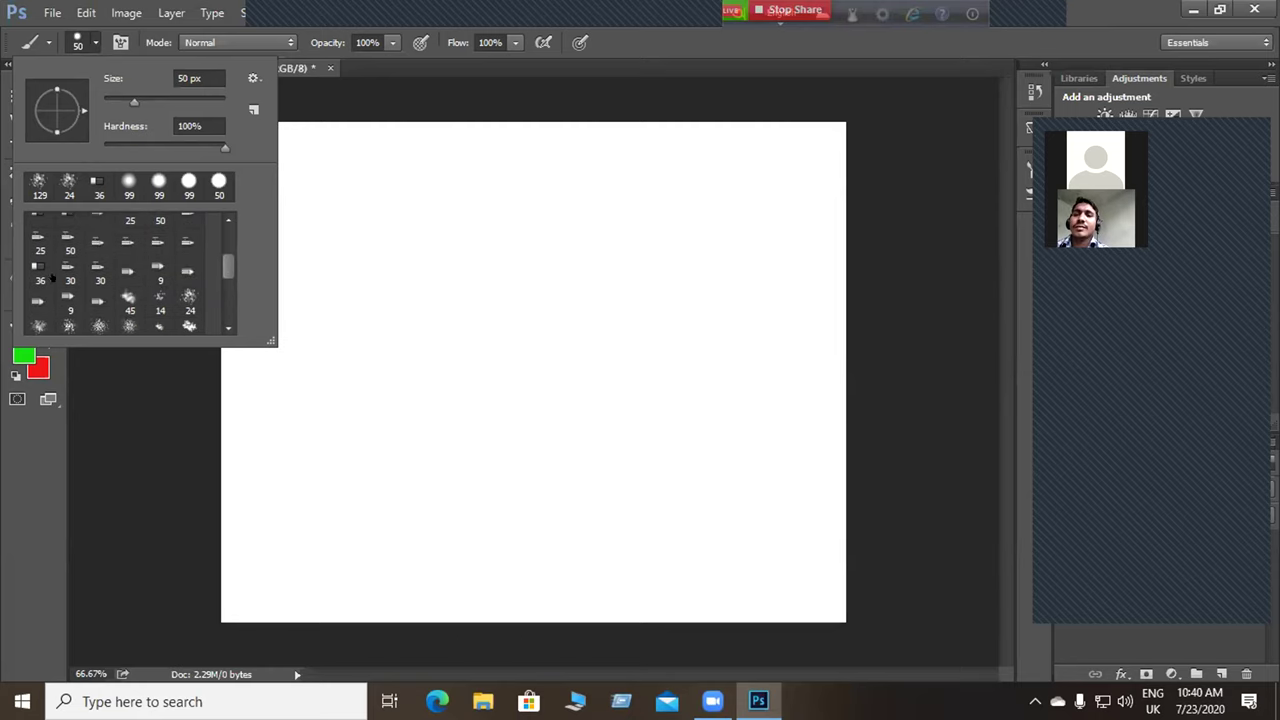
scroll(226, 272, "down", 2)
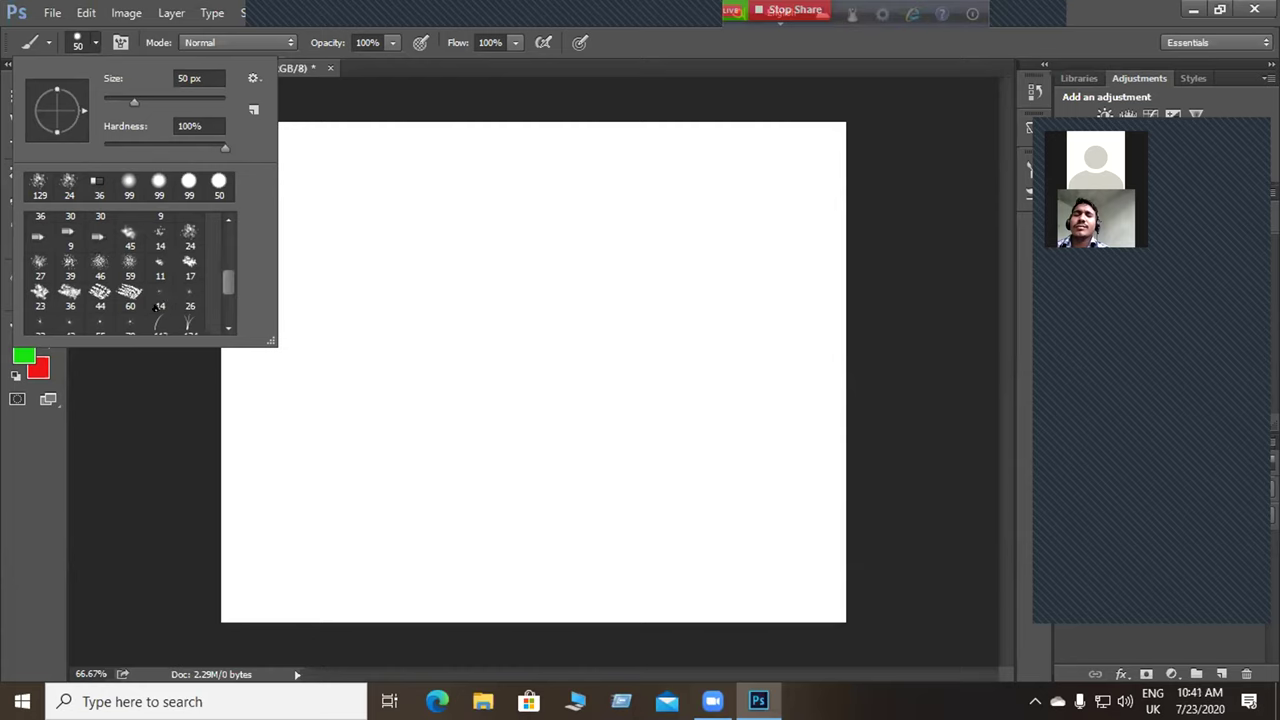
scroll(226, 290, "down", 2)
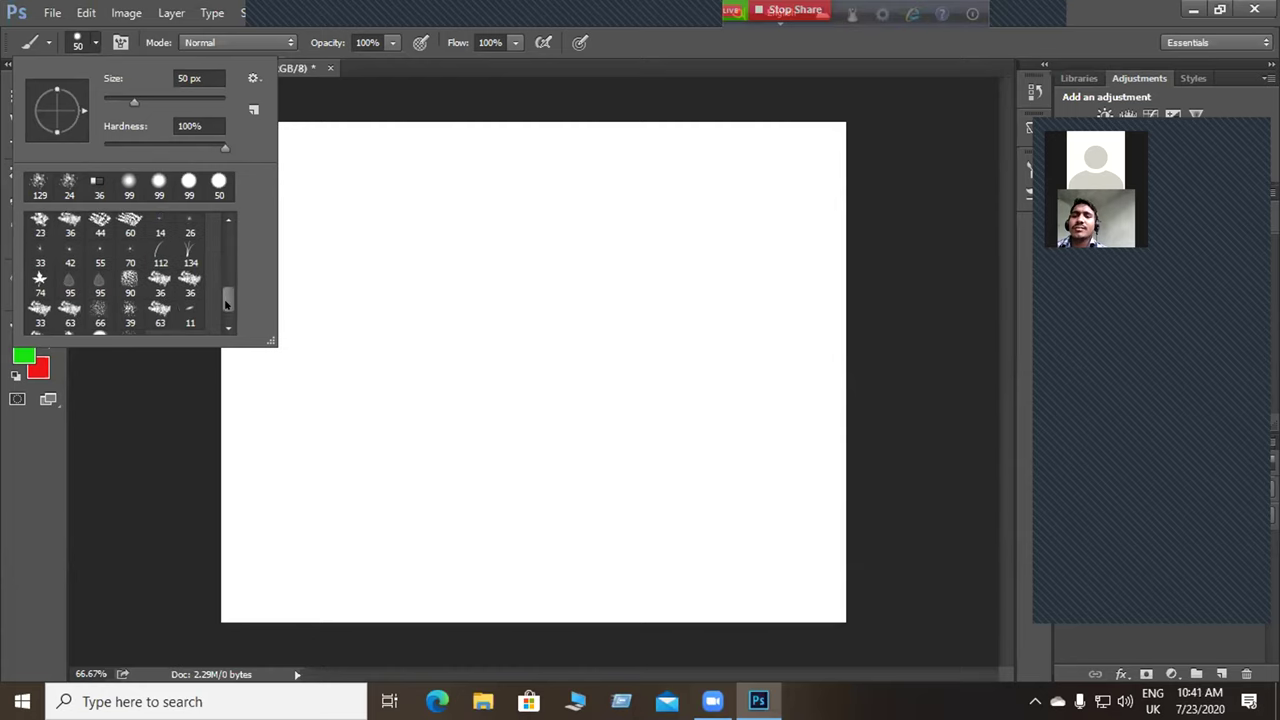
scroll(227, 318, "down", 1)
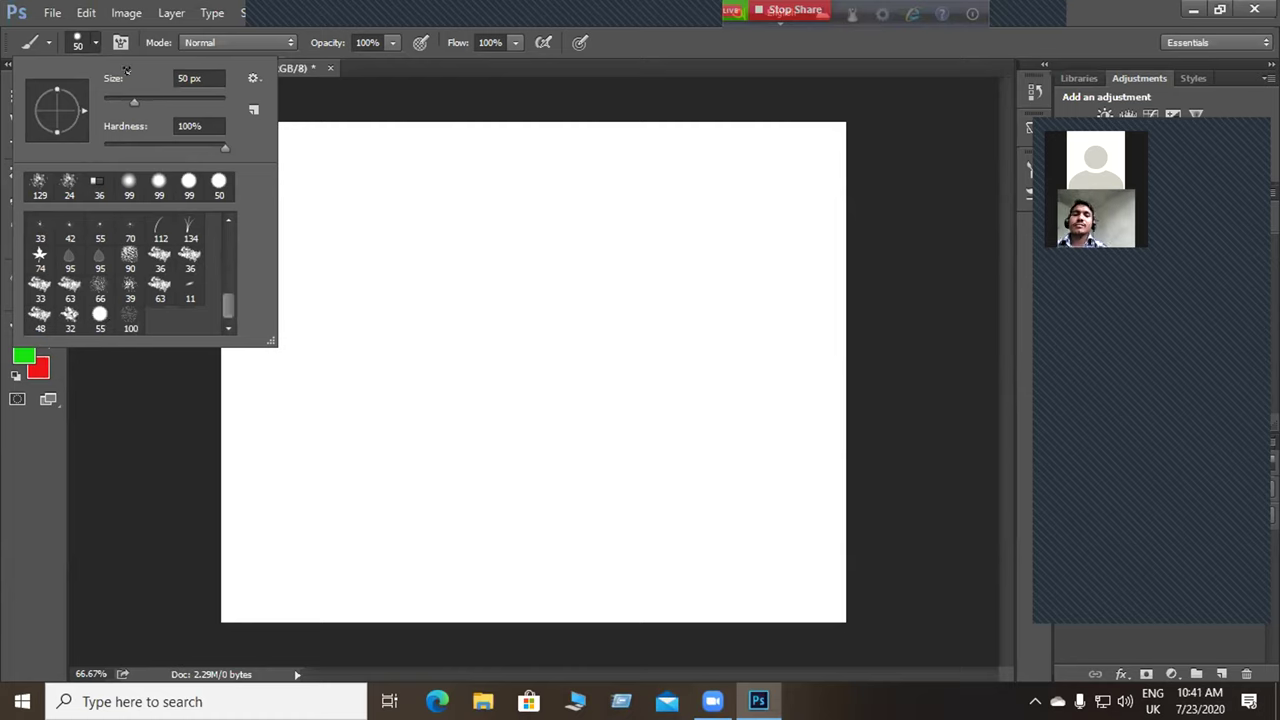
left_click(94, 41)
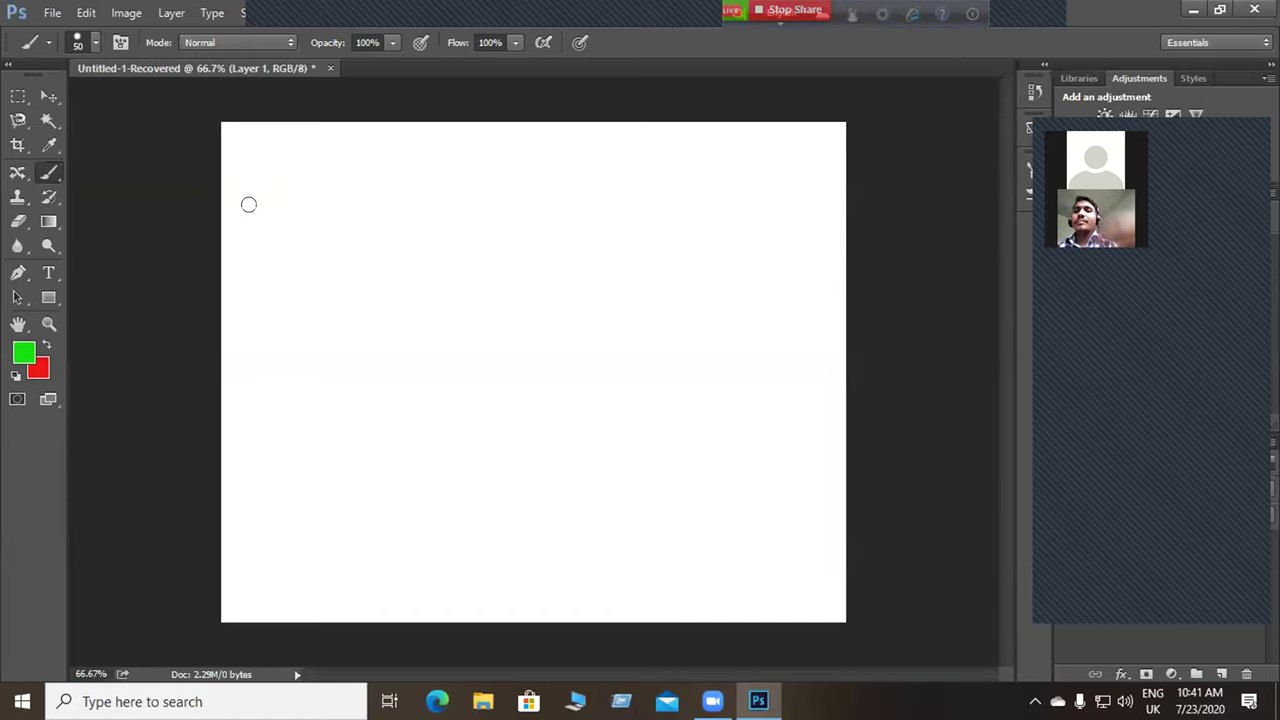
Enable Texture in the brush settings and paint two green diagonal strokes with the 50 px round brush.
left_click(94, 42)
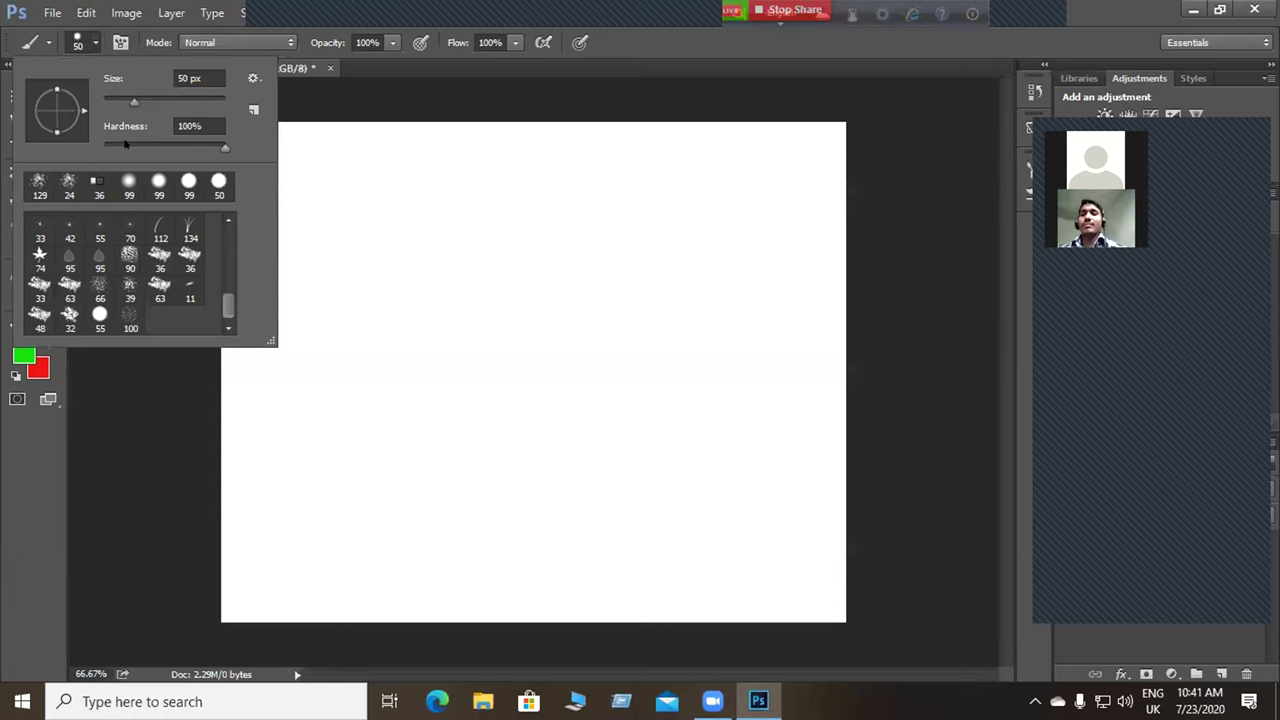
left_click(120, 42)
left_click(120, 42)
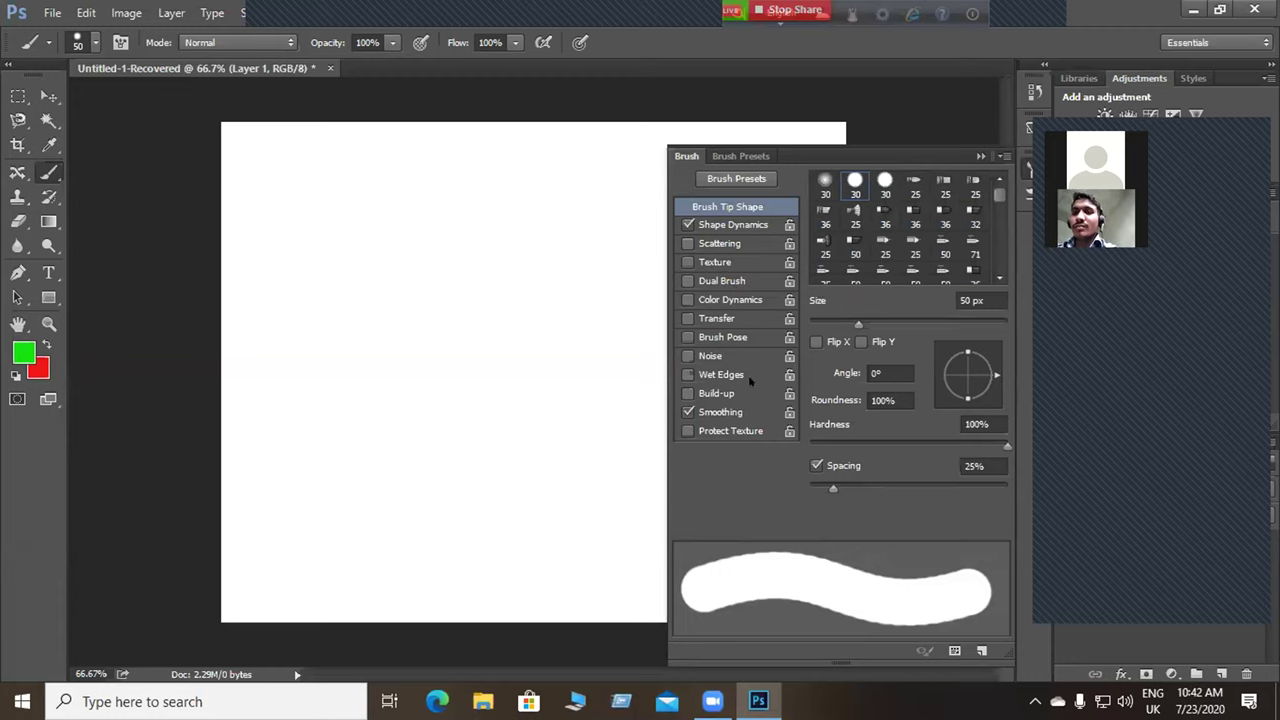
left_click(688, 262)
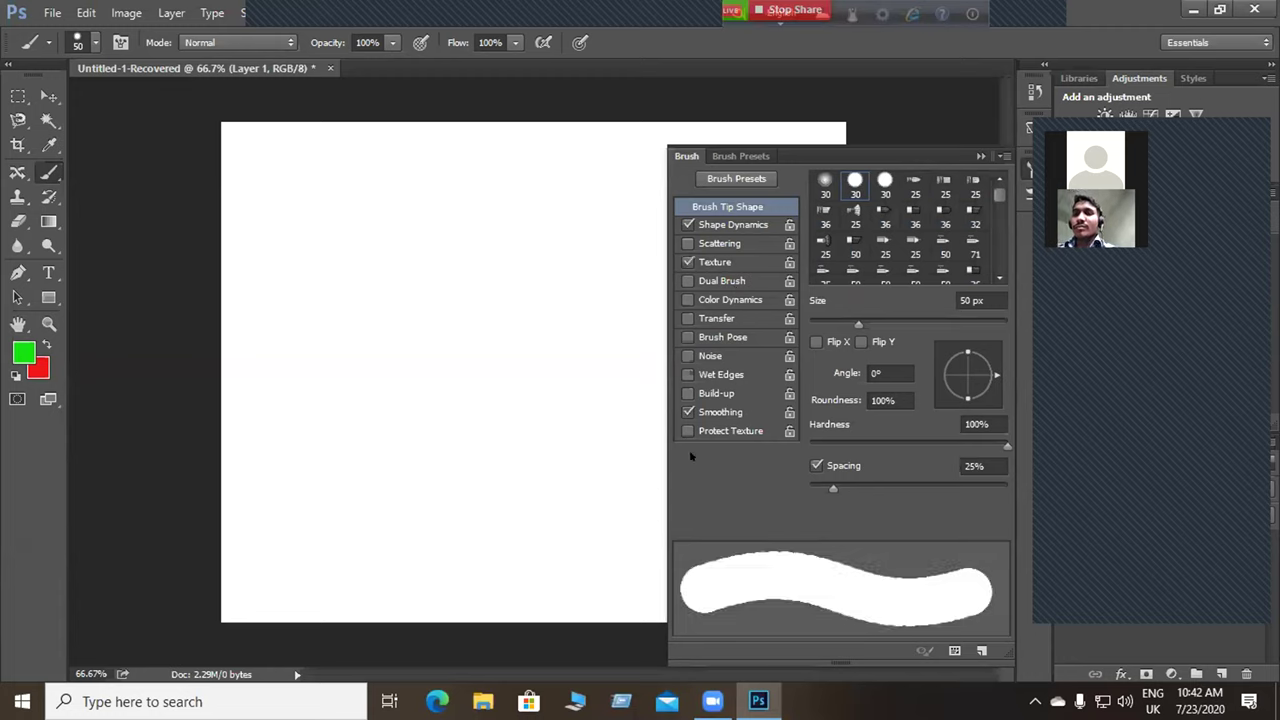
left_click_drag(336, 276, 495, 447)
left_click_drag(370, 237, 529, 379)
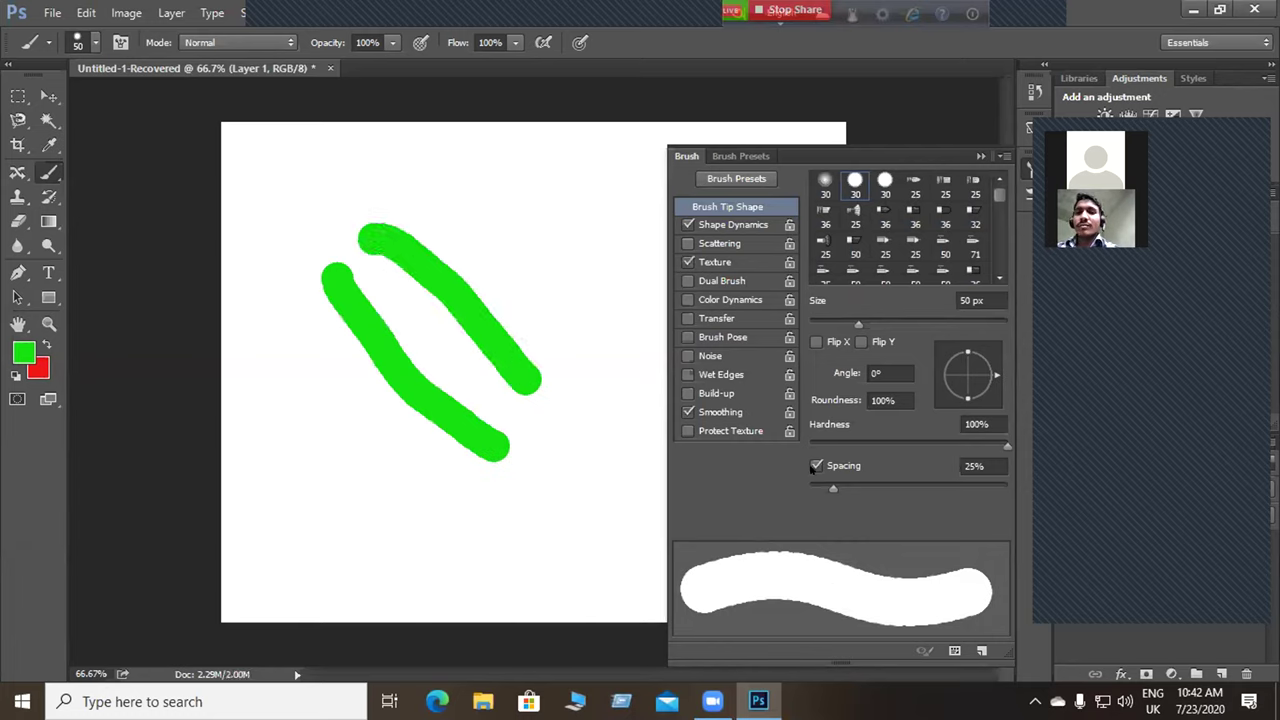
Paint two shorter green strokes with Transfer enabled, and switch Transfer and Texture back off.
left_click(688, 318)
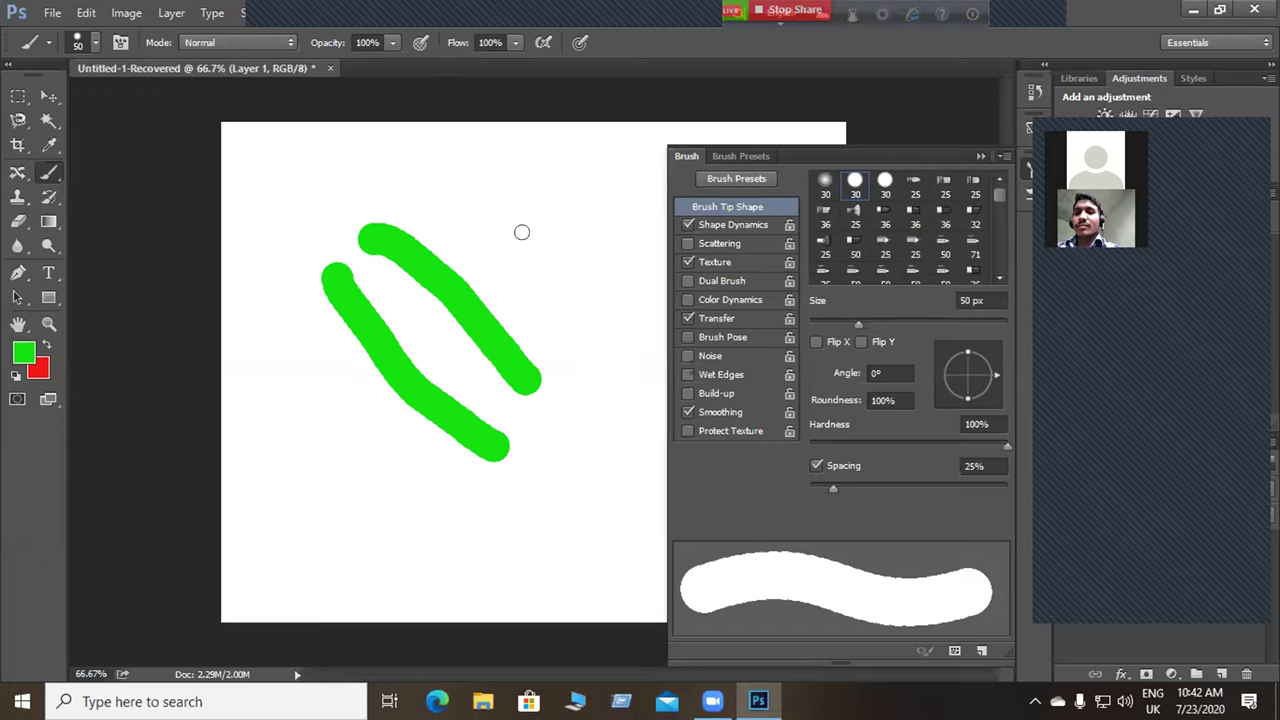
left_click_drag(503, 210, 586, 358)
left_click_drag(579, 210, 604, 294)
left_click(684, 318)
left_click(686, 262)
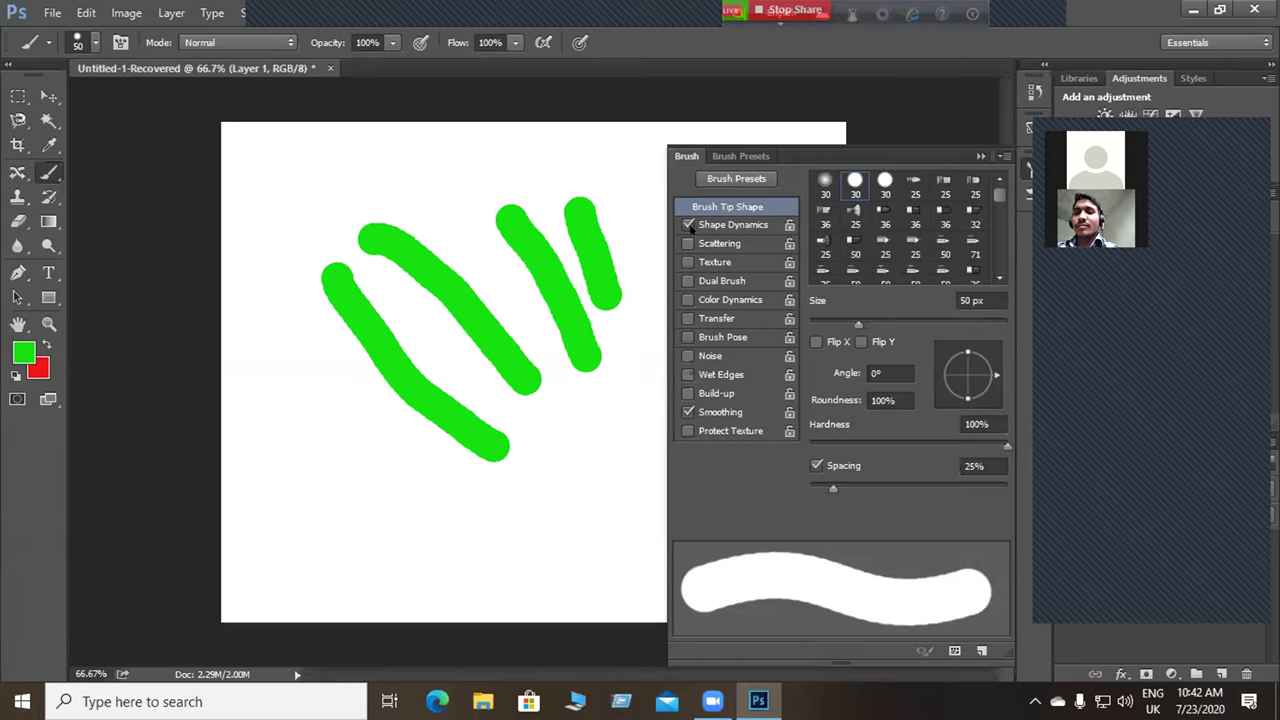
Choose the dense speckled bristle preset from the brush presets and paint two green strokes below the existing ones.
left_click(738, 157)
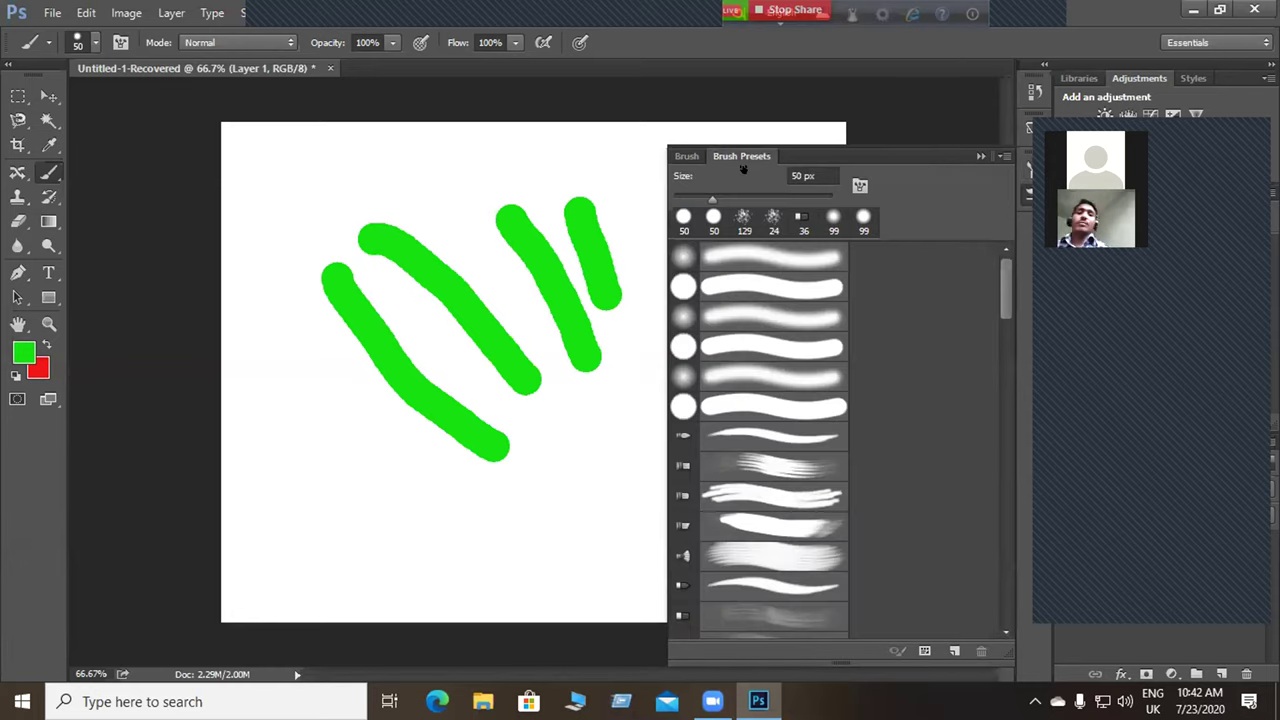
scroll(741, 353, "down", 2)
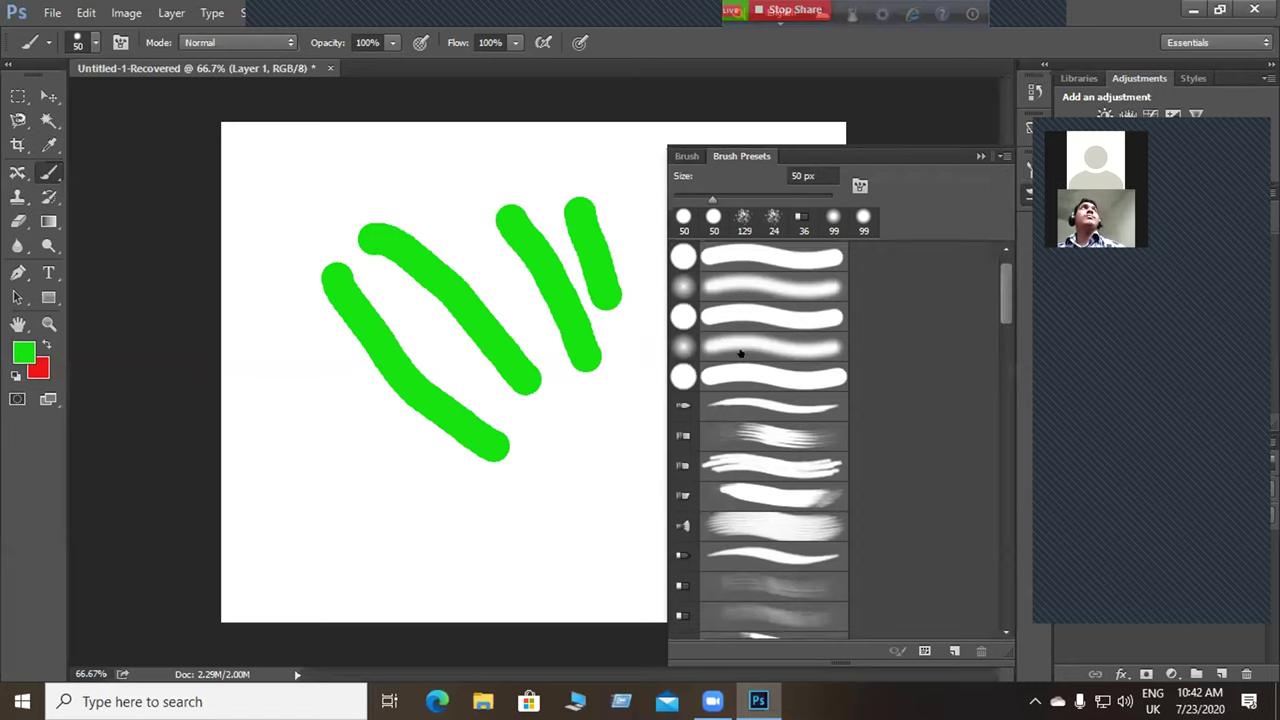
scroll(741, 353, "up", 2)
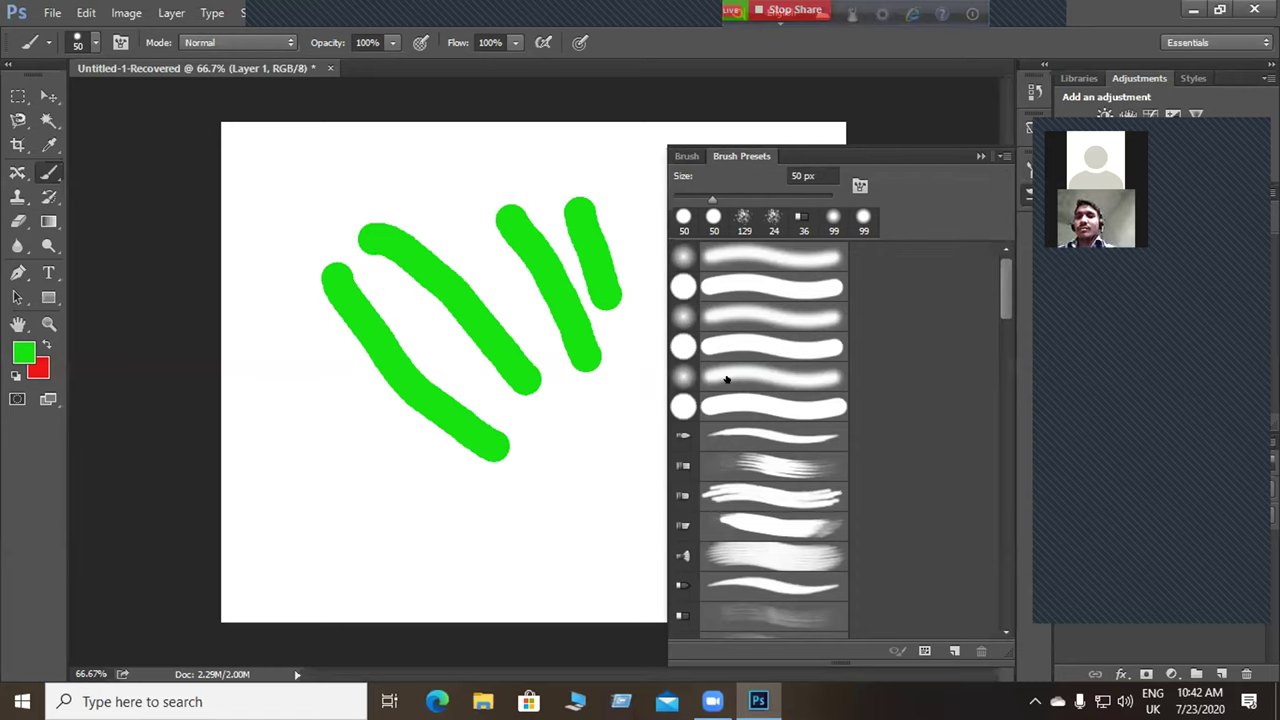
scroll(737, 398, "down", 3)
scroll(757, 443, "down", 6)
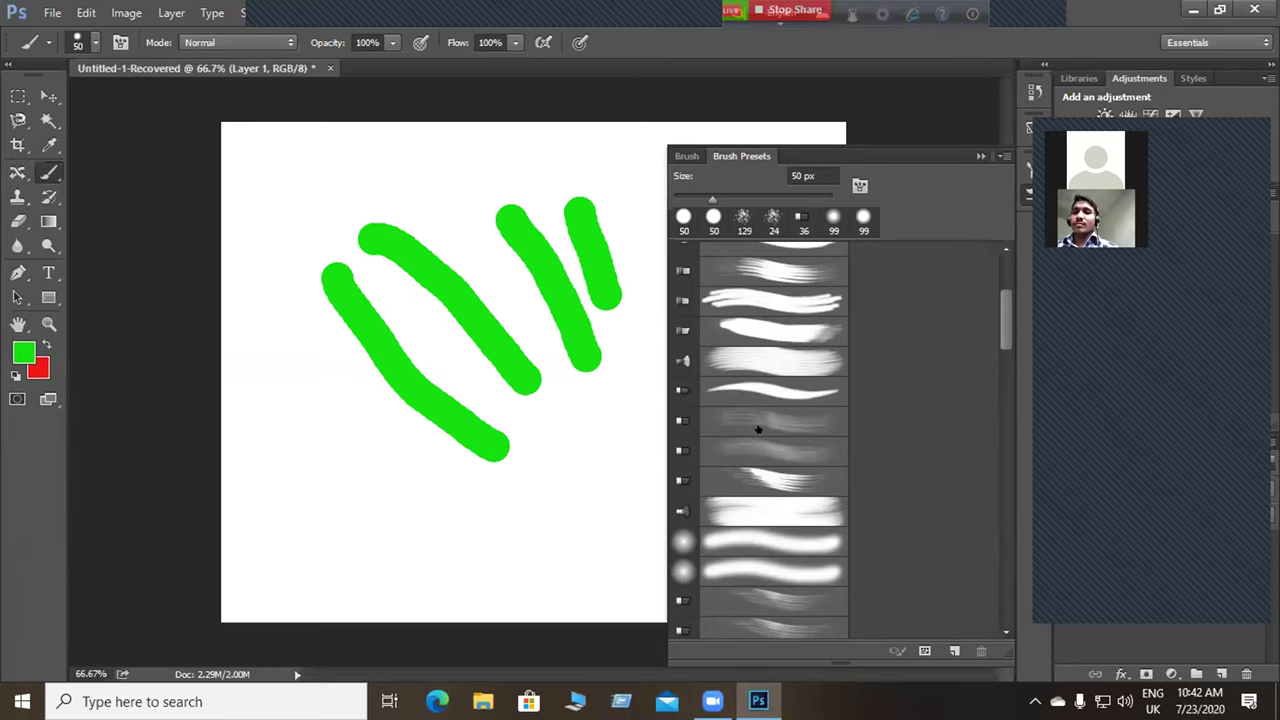
scroll(757, 429, "down", 10)
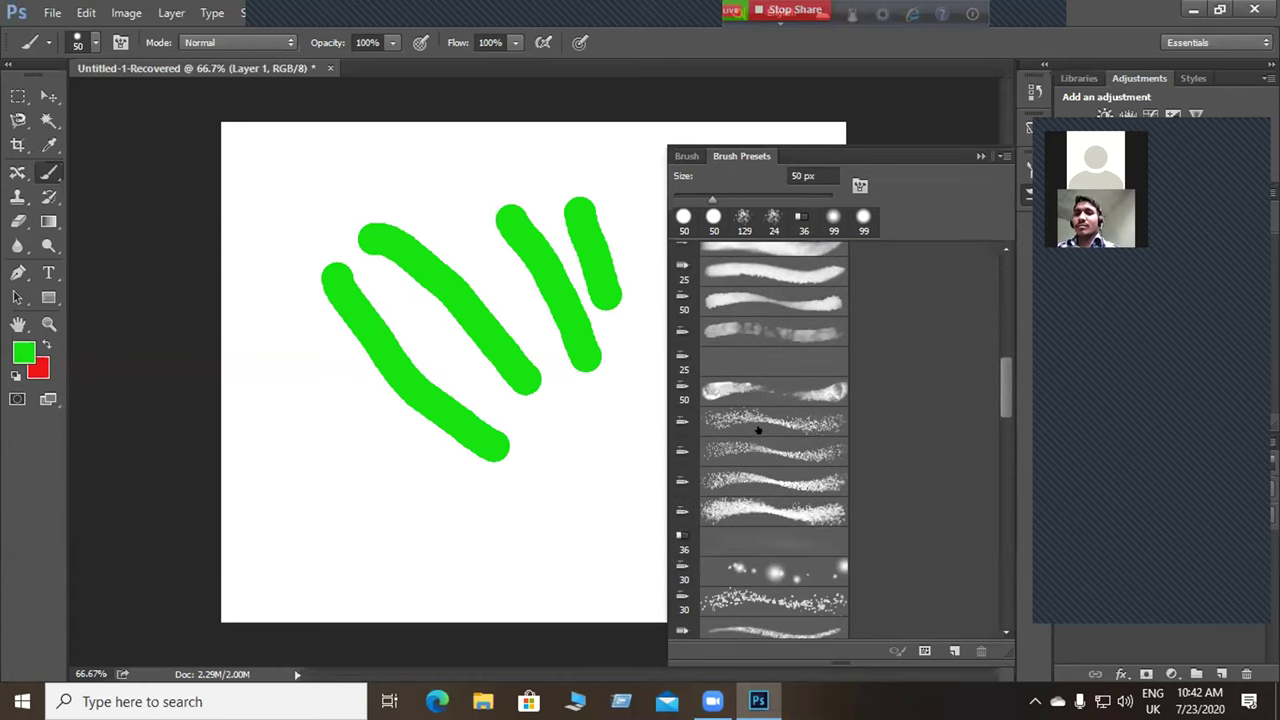
left_click(706, 384)
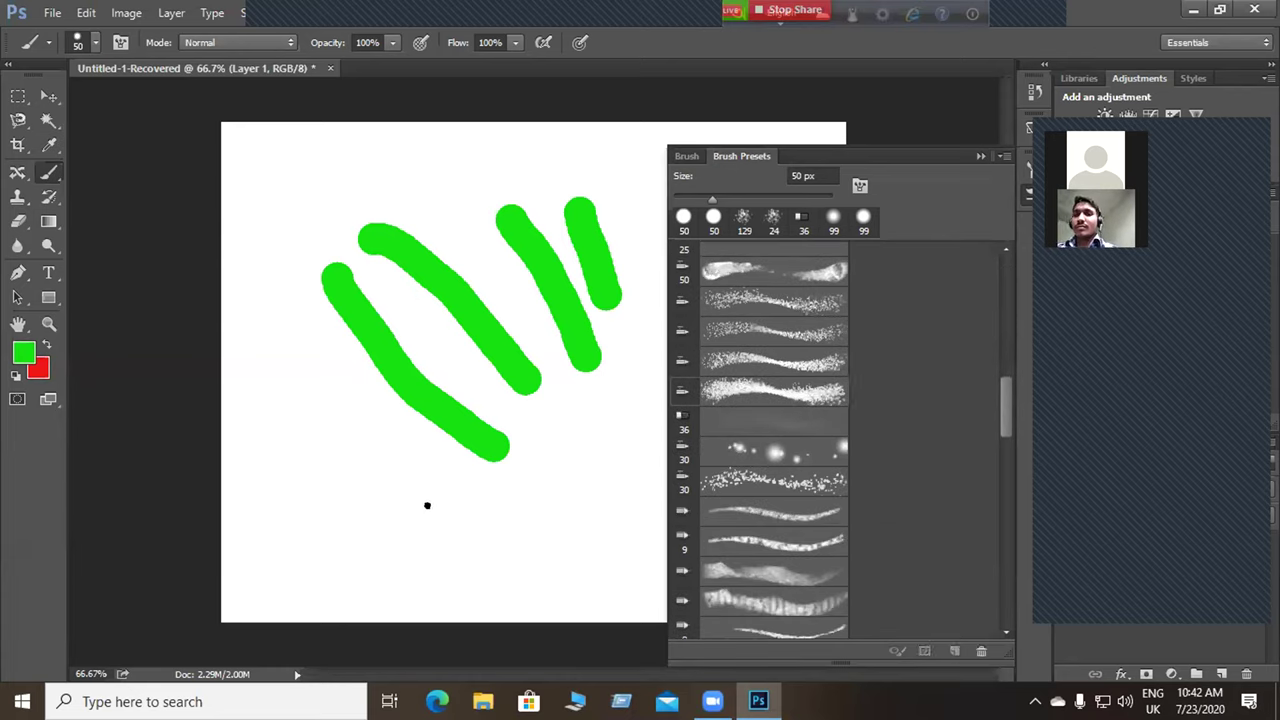
mouse_move(316, 484)
left_mouse_down()
mouse_move(517, 537)
mouse_move(530, 552)
left_mouse_up()
left_click_drag(351, 417, 491, 503)
Choose the 112 px grass brush preset and paint grass blades over the rough-edged strokes.
scroll(498, 484, "up", 4)
scroll(497, 484, "up", 1)
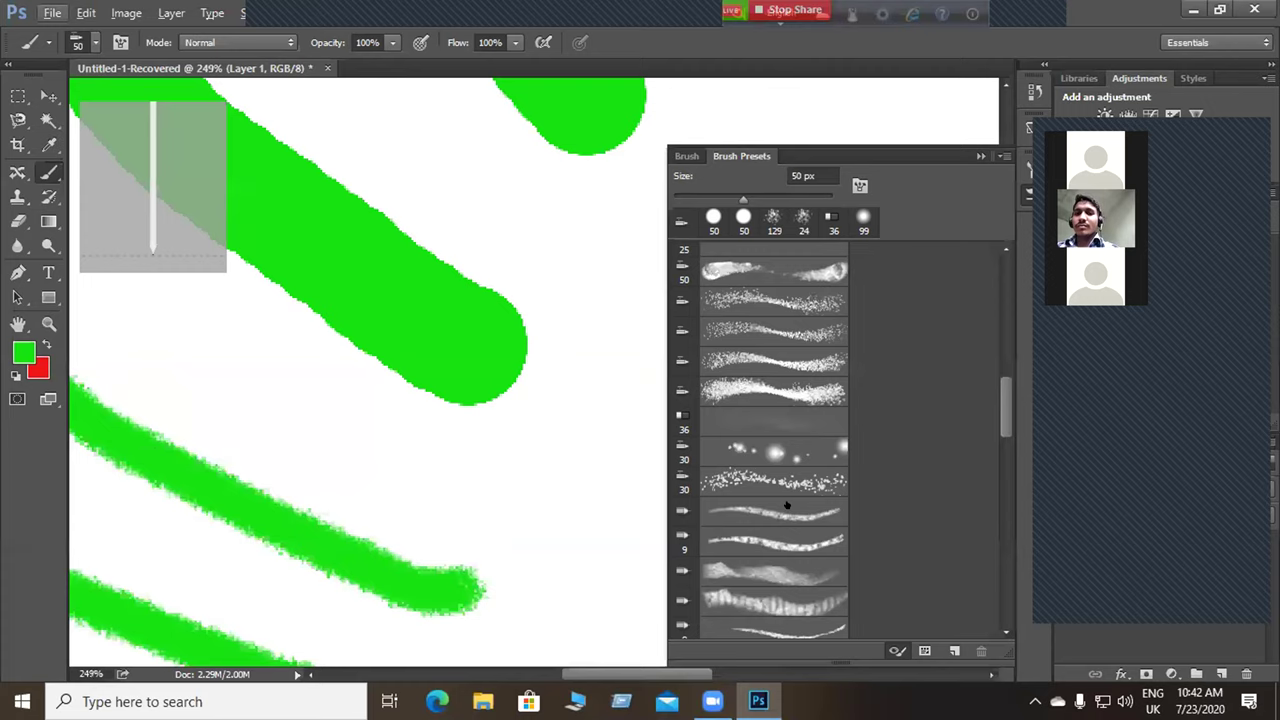
scroll(786, 505, "down", 10)
scroll(786, 505, "down", 5)
left_click(724, 484)
left_click_drag(291, 397, 480, 500)
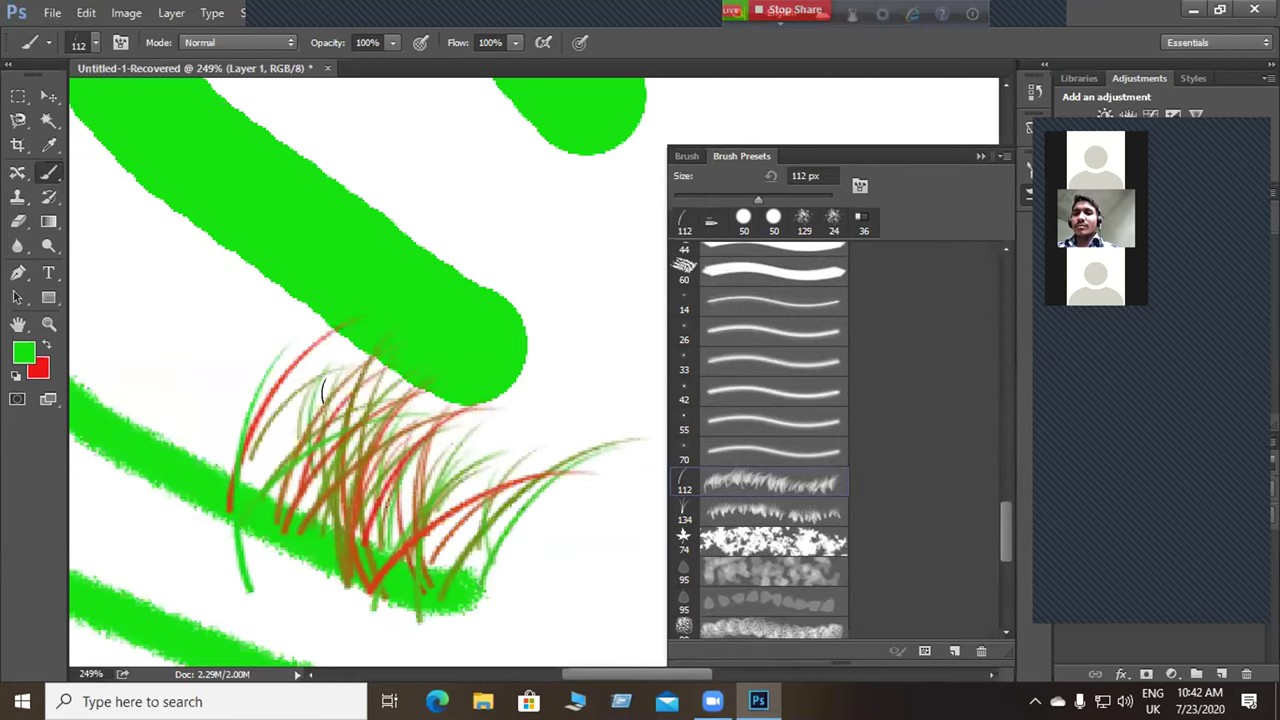
Choose the 90 px rough-textured brush preset and paint a textured green patch beside the grass.
scroll(742, 556, "down", 3)
left_click(740, 548)
mouse_move(386, 186)
left_mouse_down()
mouse_move(460, 355)
mouse_move(443, 443)
left_mouse_up()
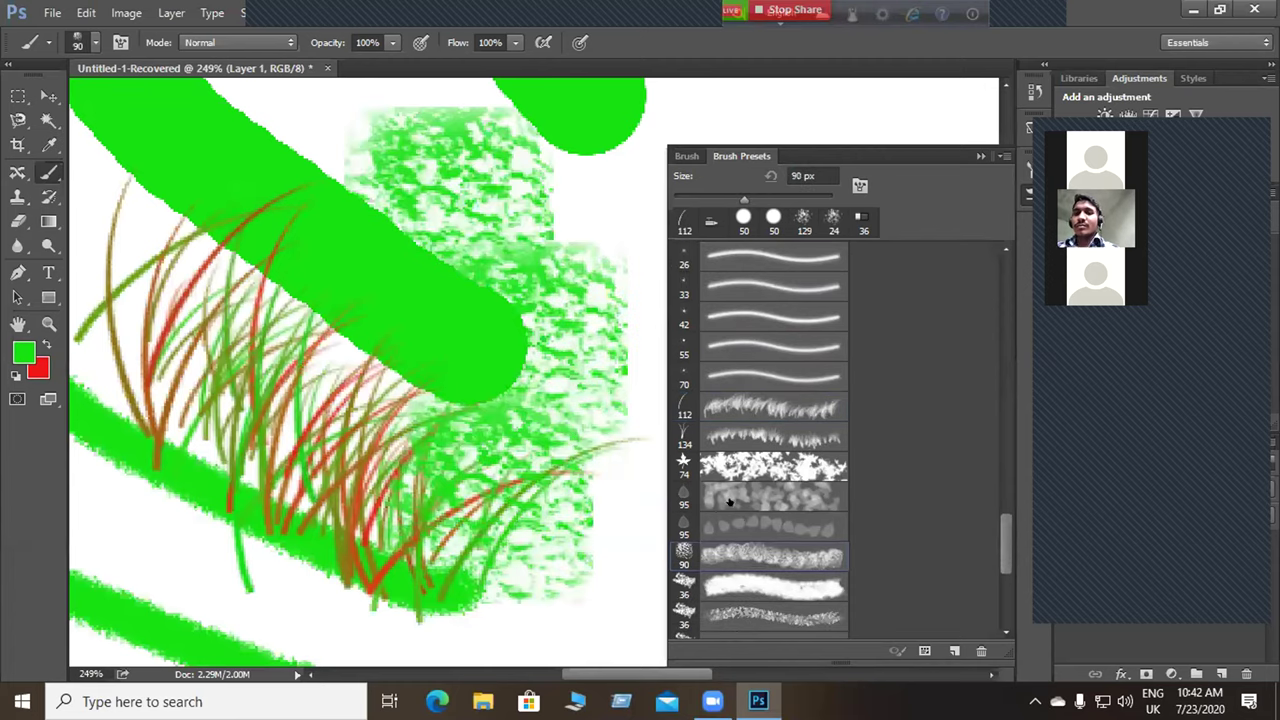
Choose the recently used 50 px hard round brush and show its Brush Tip Shape settings.
scroll(729, 503, "down", 5)
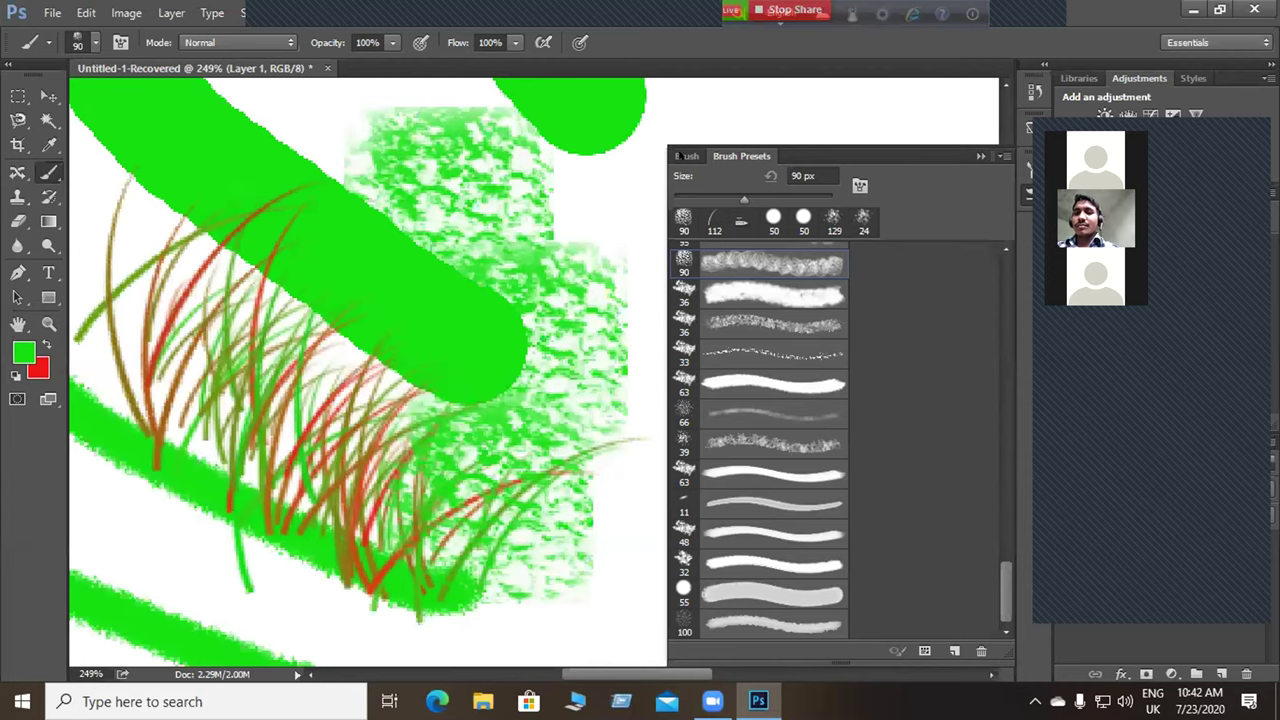
key("F5")
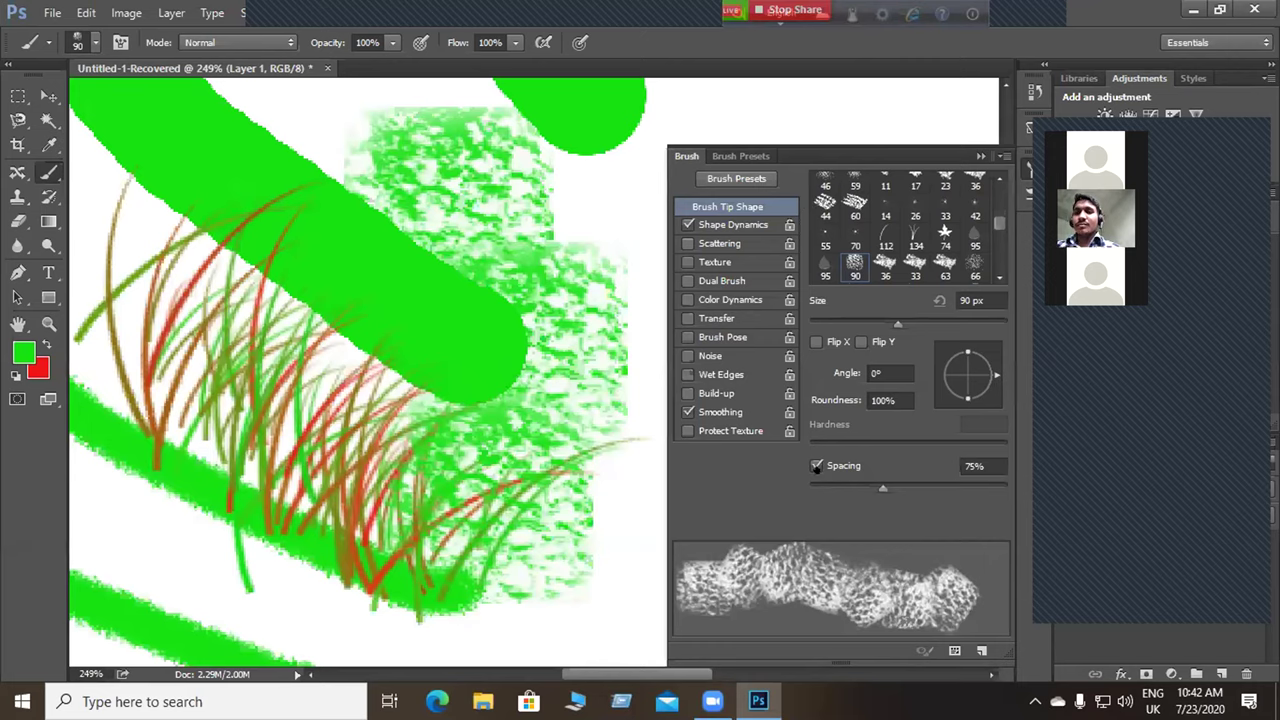
left_click(765, 182)
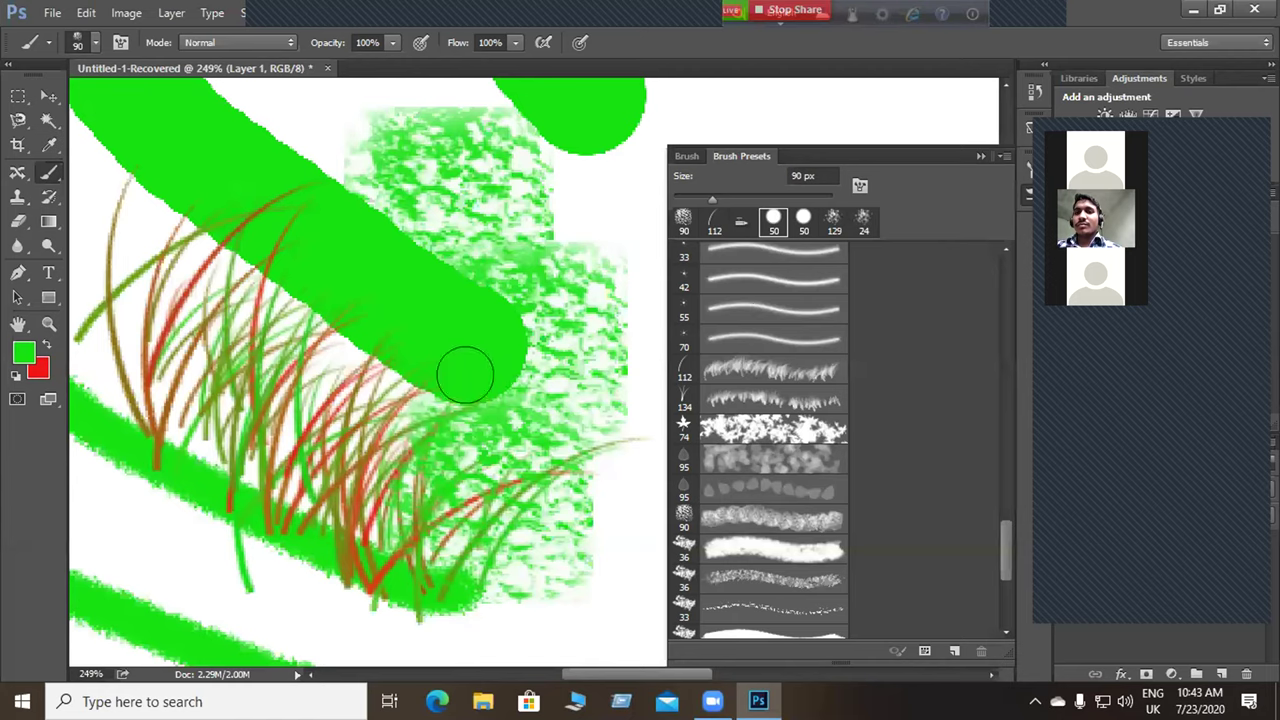
key("F5")
key("bracketleft")
key("bracketleft")
key("bracketleft")
key("bracketleft")
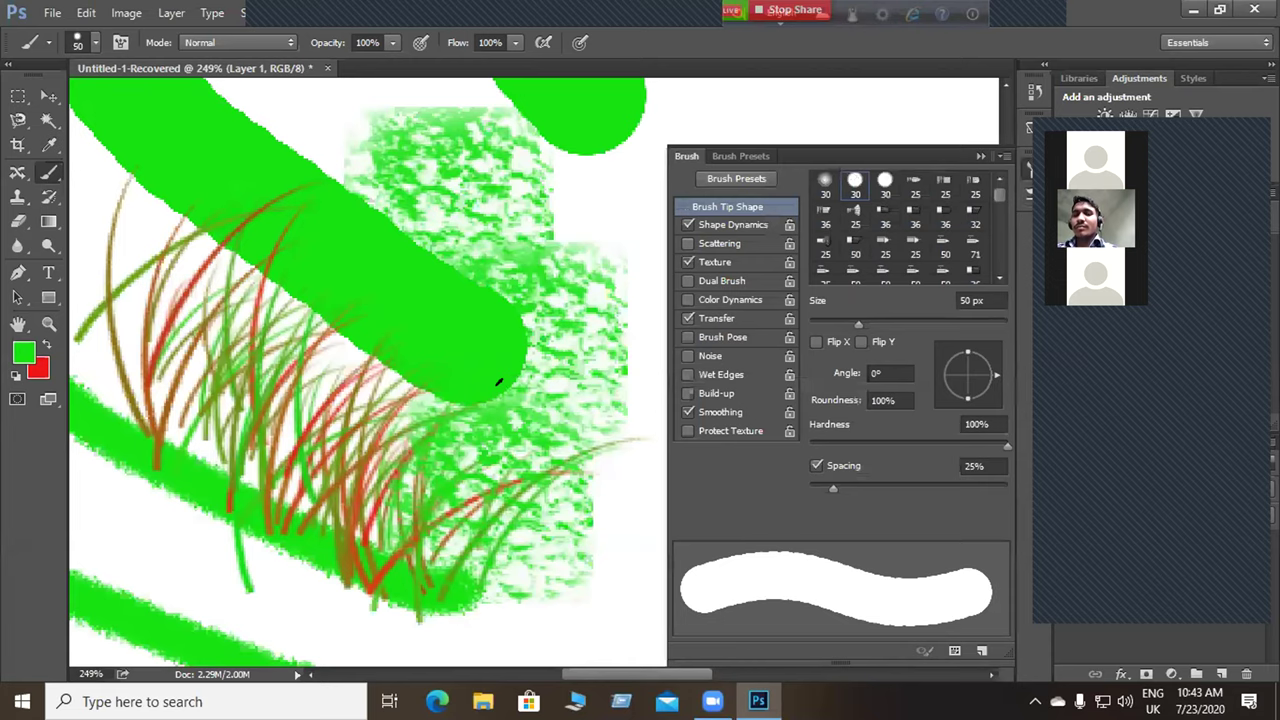
Undo the preset brush strokes and the shortest of the solid green strokes.
scroll(466, 372, "down", 2)
scroll(461, 330, "down", 3)
key("ctrl+alt+z")
key("ctrl+alt+z")
key("ctrl+alt+z")
key("ctrl+alt+z")
key("ctrl+alt+z")
key("ctrl+alt+z")
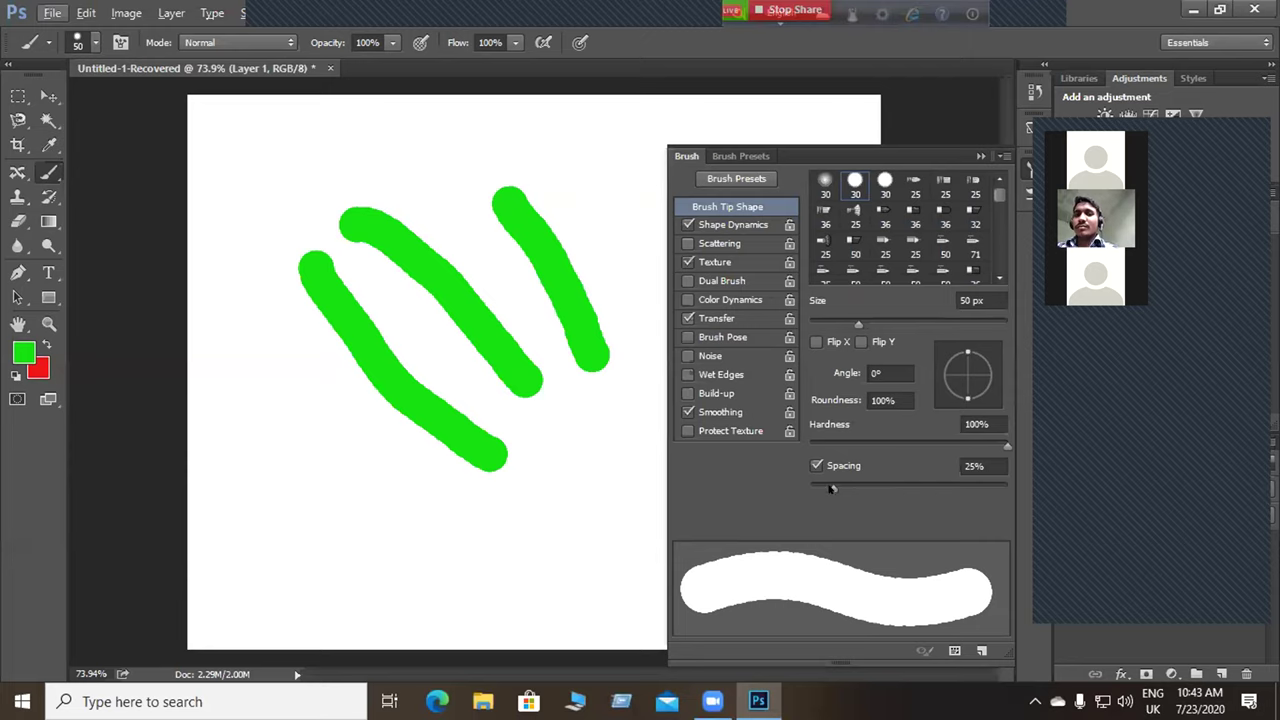
Set the brush spacing to 143% and paint dotted green curves across the canvas.
left_click(900, 489)
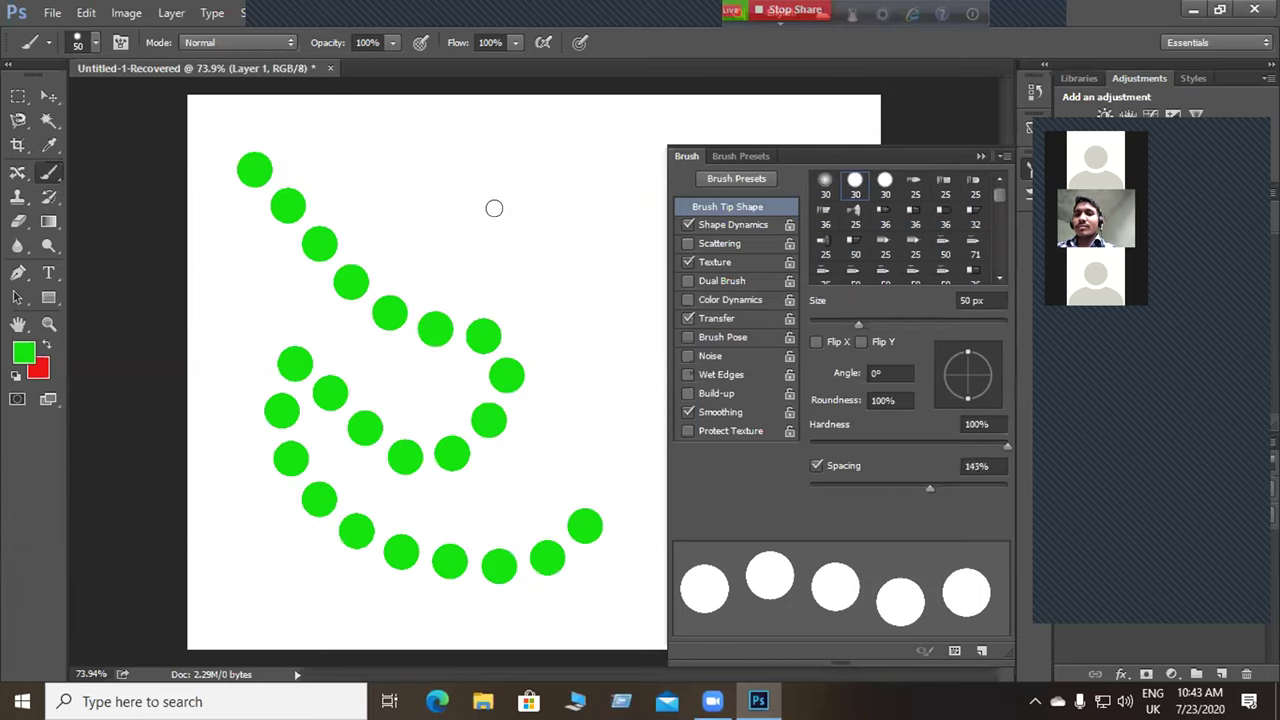
Paint another dotted green curve beside the existing ones and raise the brush spacing to 194%.
left_click_drag(494, 206, 588, 522)
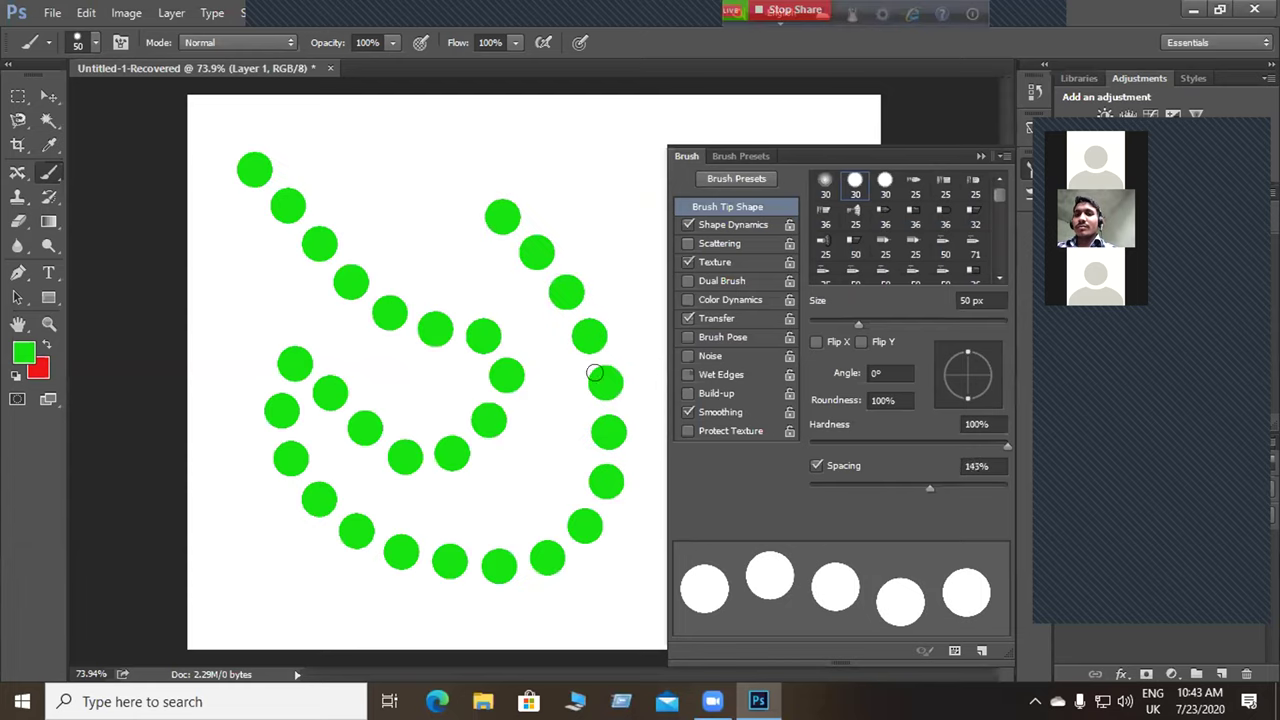
left_click_drag(930, 489, 953, 487)
mouse_move(576, 148)
left_mouse_down()
mouse_move(399, 223)
mouse_move(502, 296)
mouse_move(507, 354)
left_mouse_up()
Undo the existing dotted curves and paint two more widely spaced dotted green curves in the upper half of the canvas.
key("ctrl+alt+z")
key("ctrl+alt+z")
key("ctrl+alt+z")
key("ctrl+alt+z")
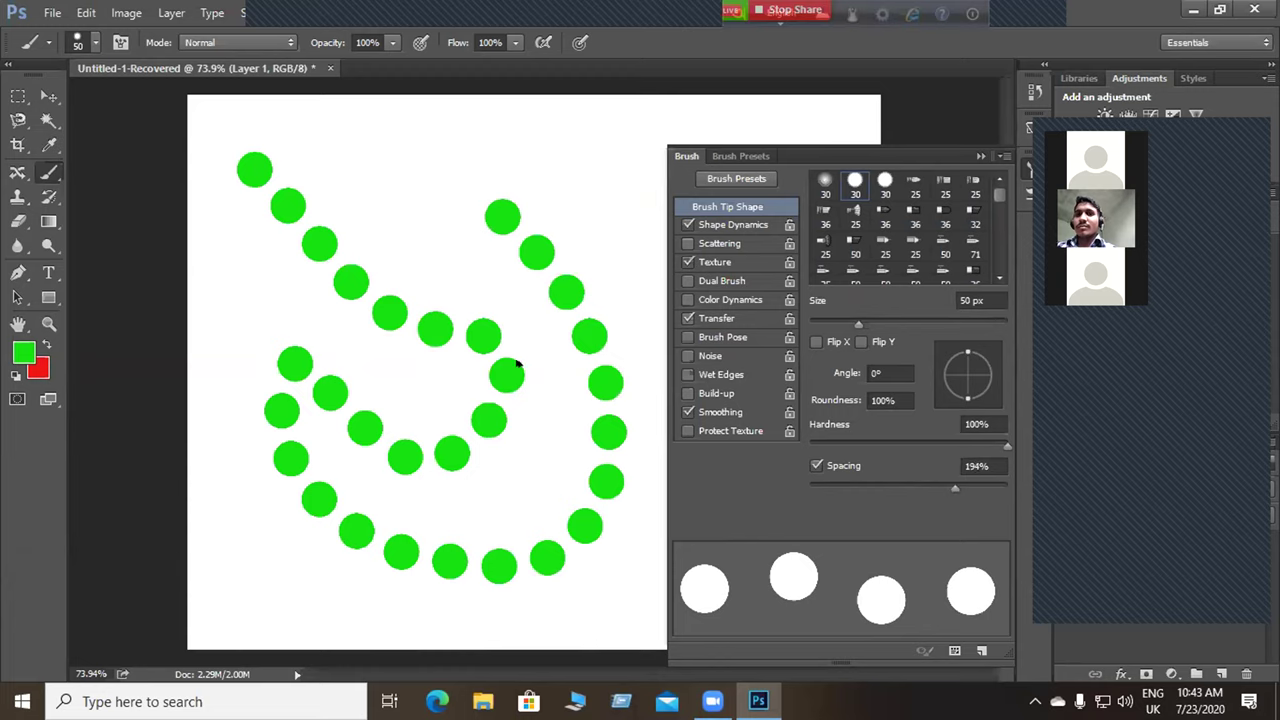
mouse_move(440, 135)
left_mouse_down()
mouse_move(372, 224)
mouse_move(429, 383)
left_mouse_up()
left_click_drag(521, 199, 531, 345)
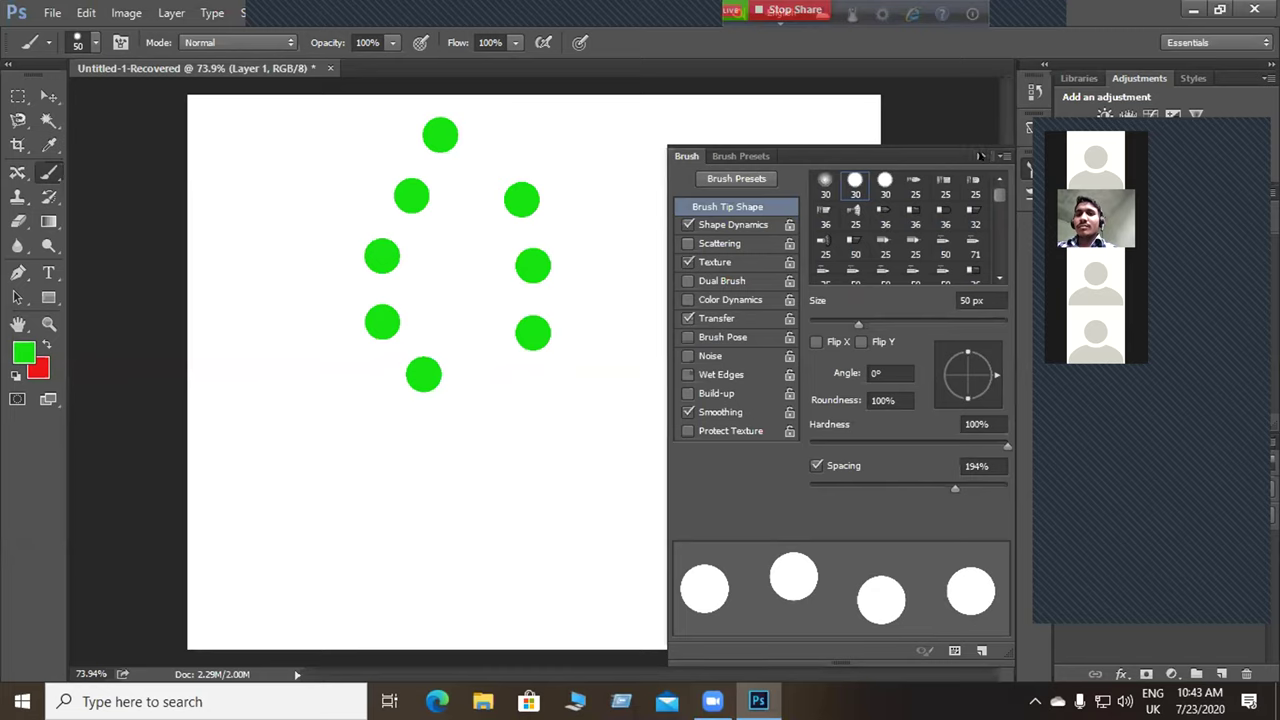
Reduce the brush spacing to 1% and keep the brush settings displayed.
left_click(985, 156)
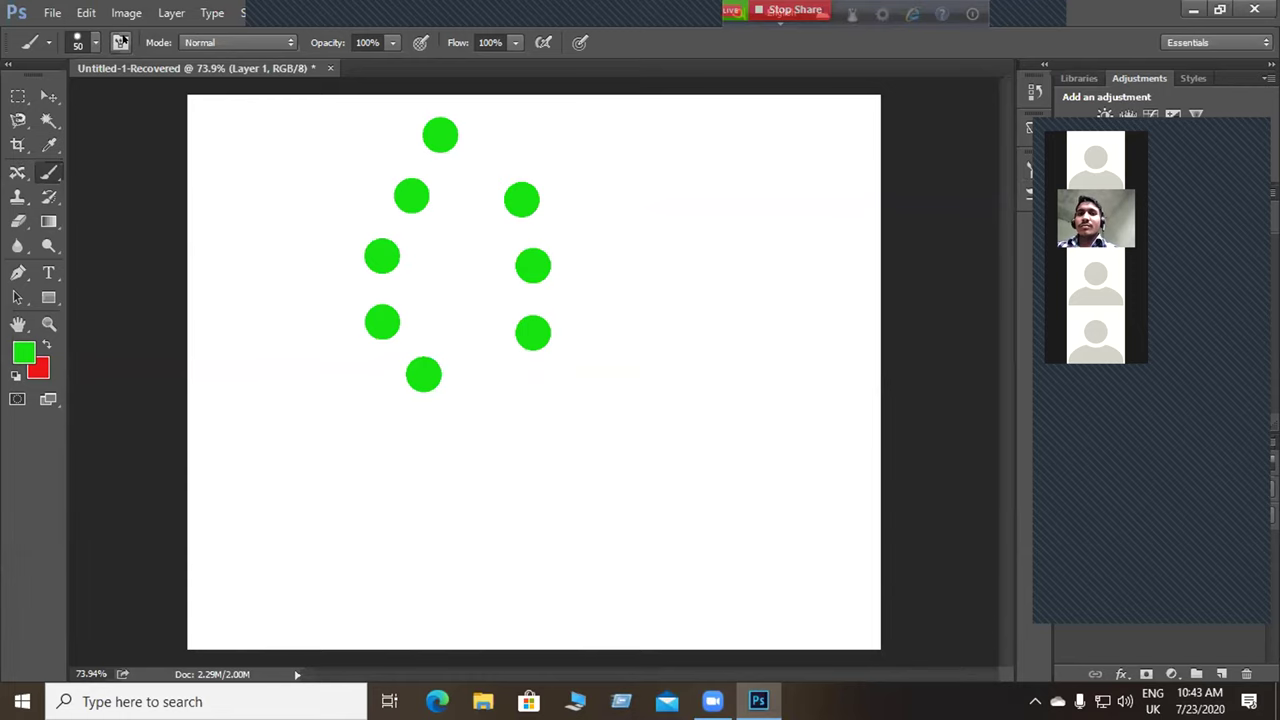
left_click(120, 42)
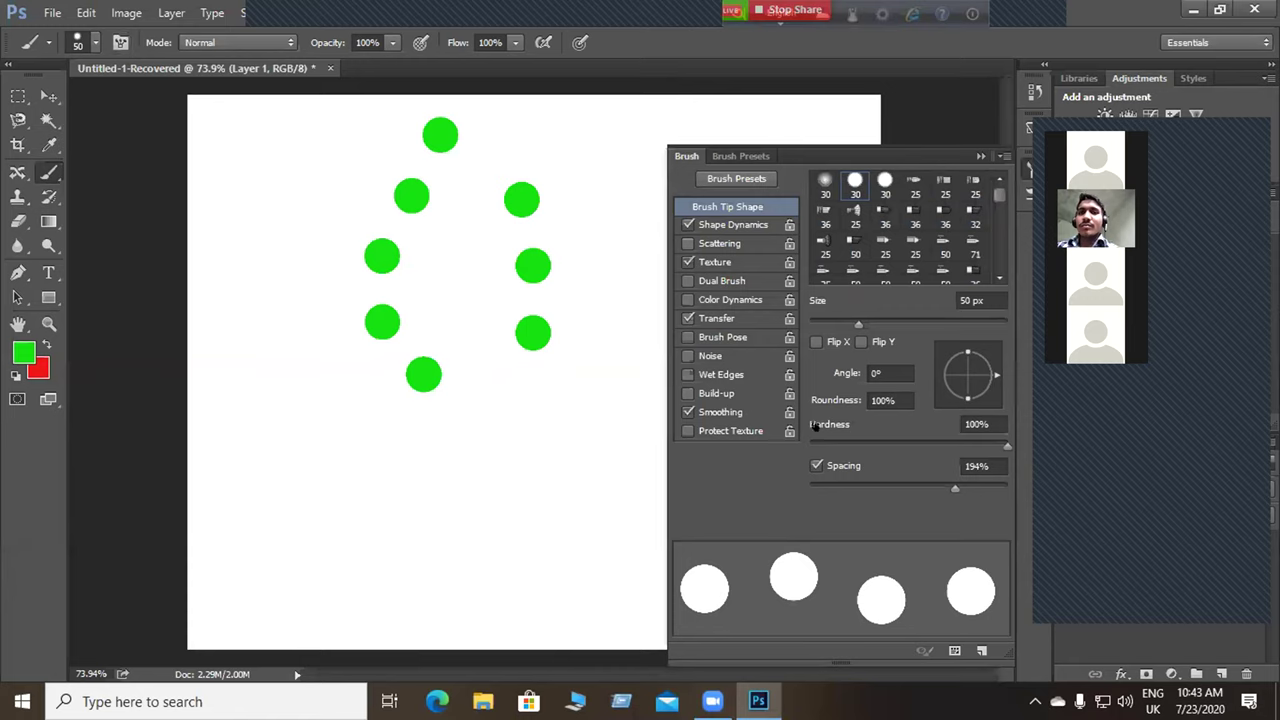
left_click_drag(952, 488, 798, 486)
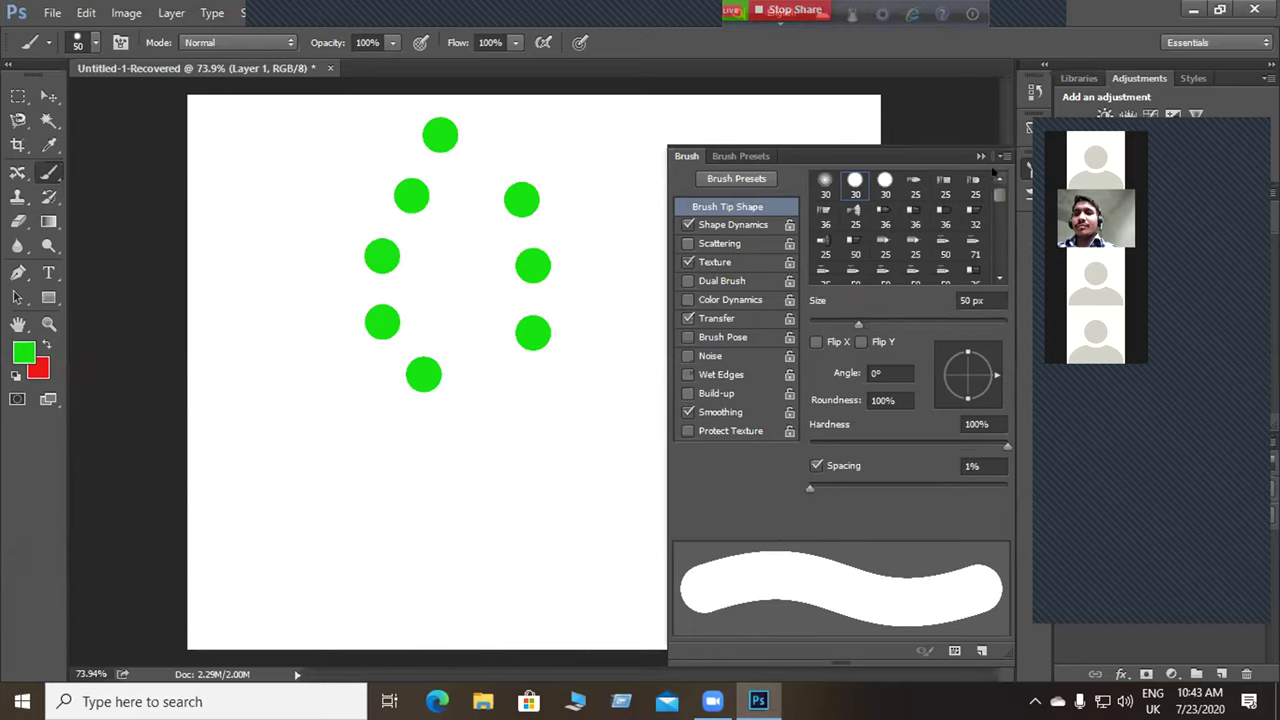
left_click(980, 156)
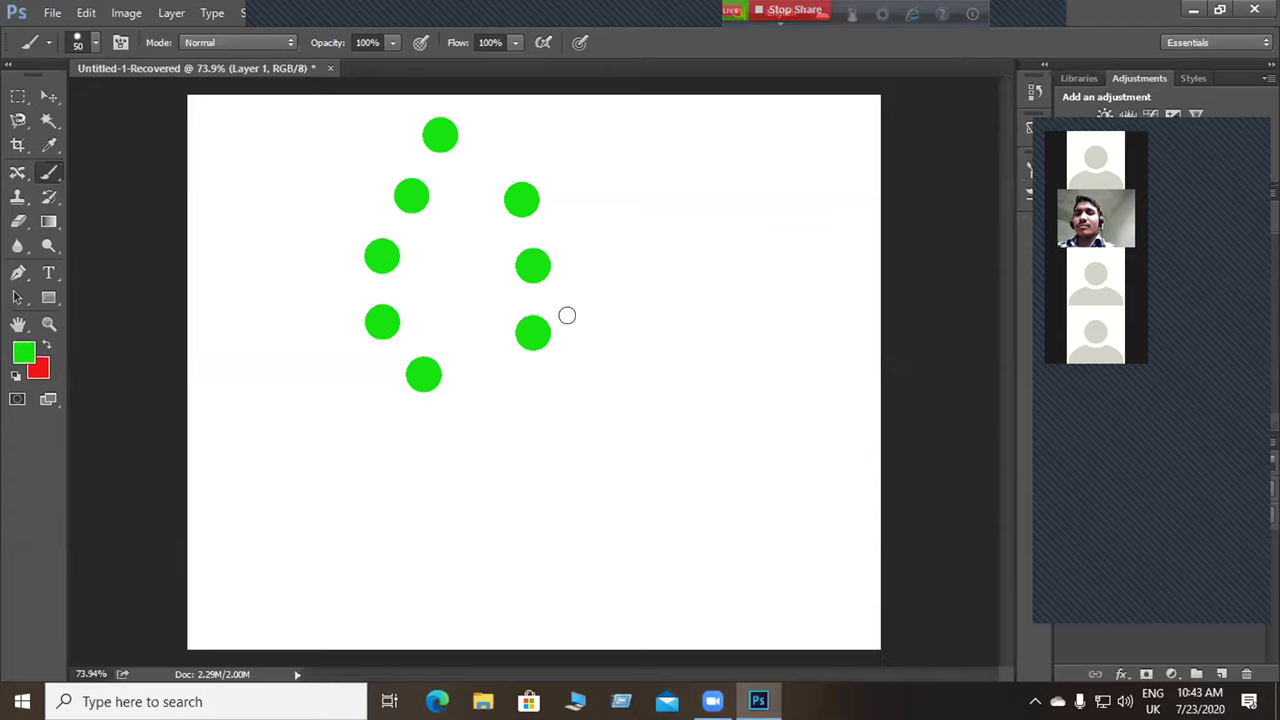
left_click(120, 42)
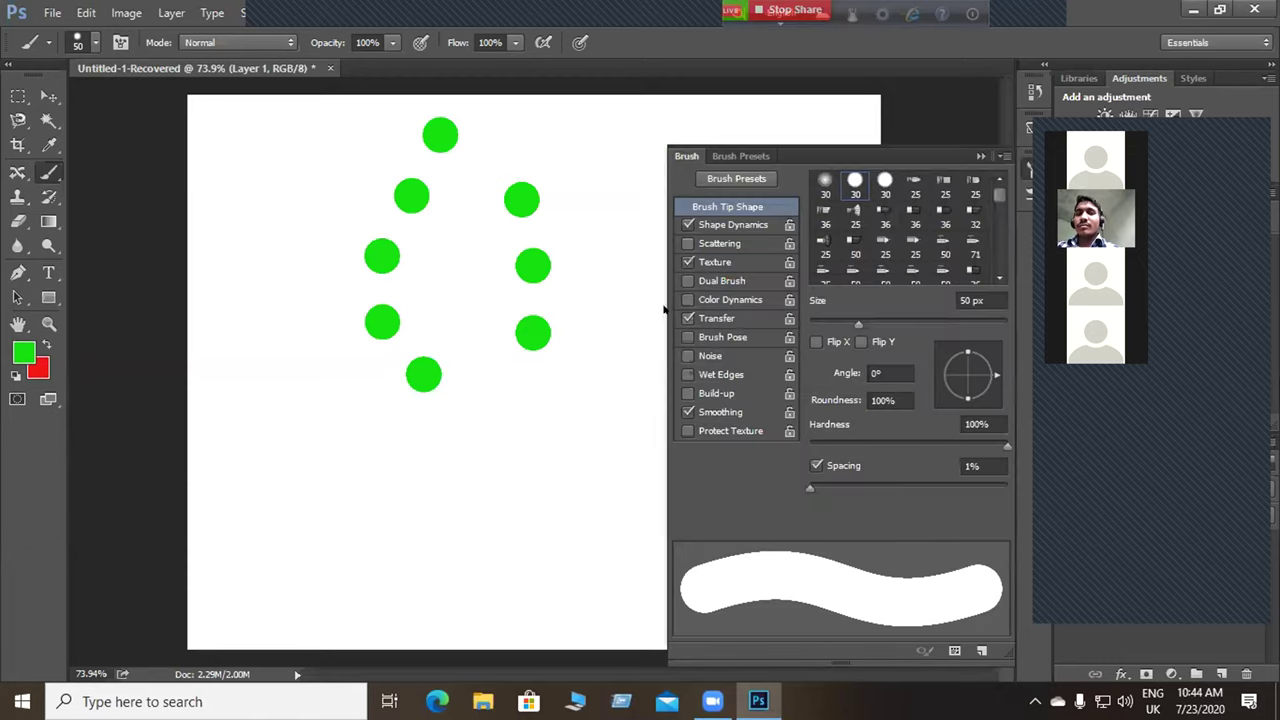
Turn off Transfer, Texture, Shape Dynamics and Smoothing for the brush.
left_click(685, 318)
left_click(688, 262)
left_click(687, 224)
left_click(687, 412)
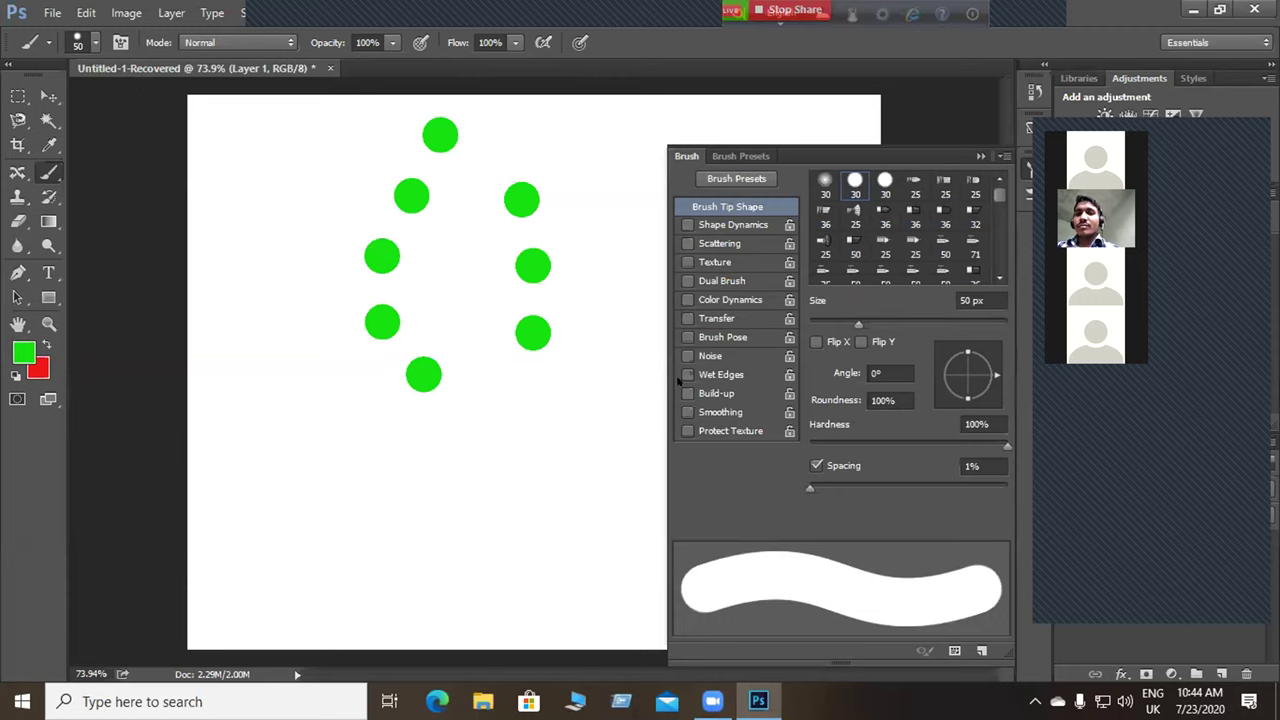
Undo the remaining dotted green curves to leave the canvas blank.
key("ctrl+alt+z")
key("ctrl+alt+z")
key("ctrl+alt+z")
key("ctrl+alt+z")
key("ctrl+alt+z")
key("ctrl+alt+z")
key("ctrl+alt+z")
key("ctrl+alt+z")
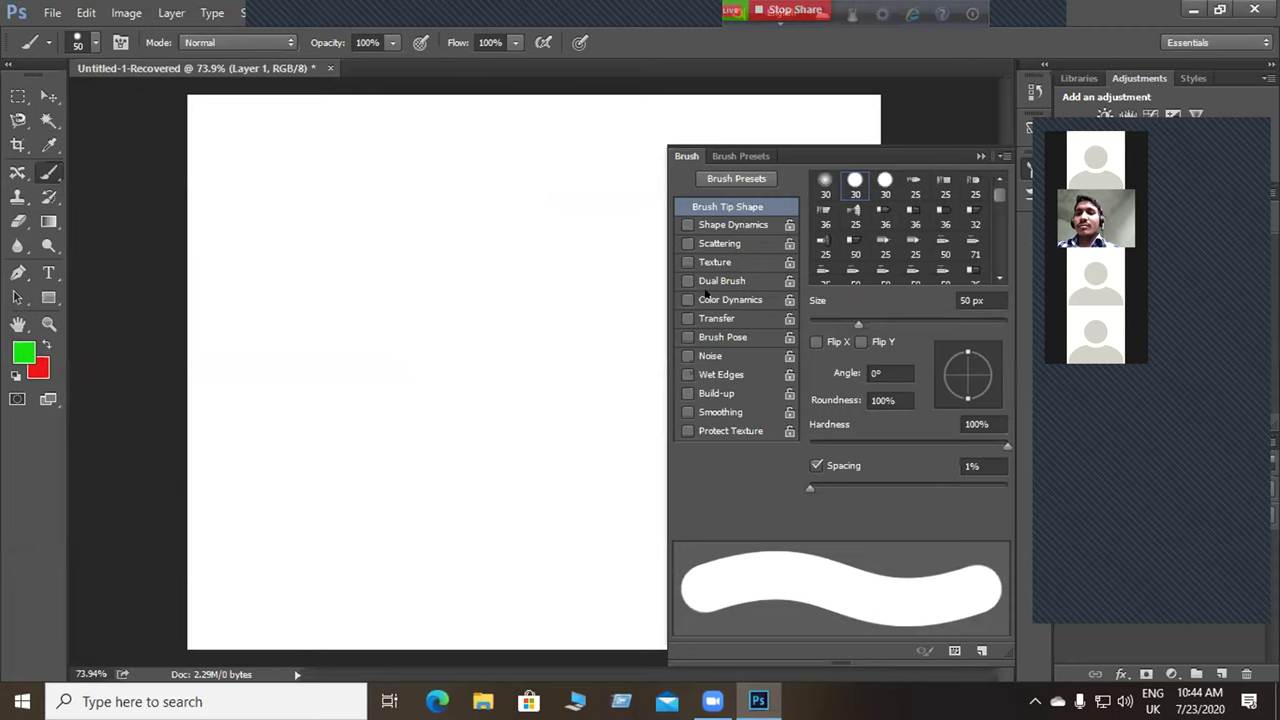
Enable Texture with 1% spacing, paint a long diagonal green stroke and inspect its edge up close.
left_click(688, 262)
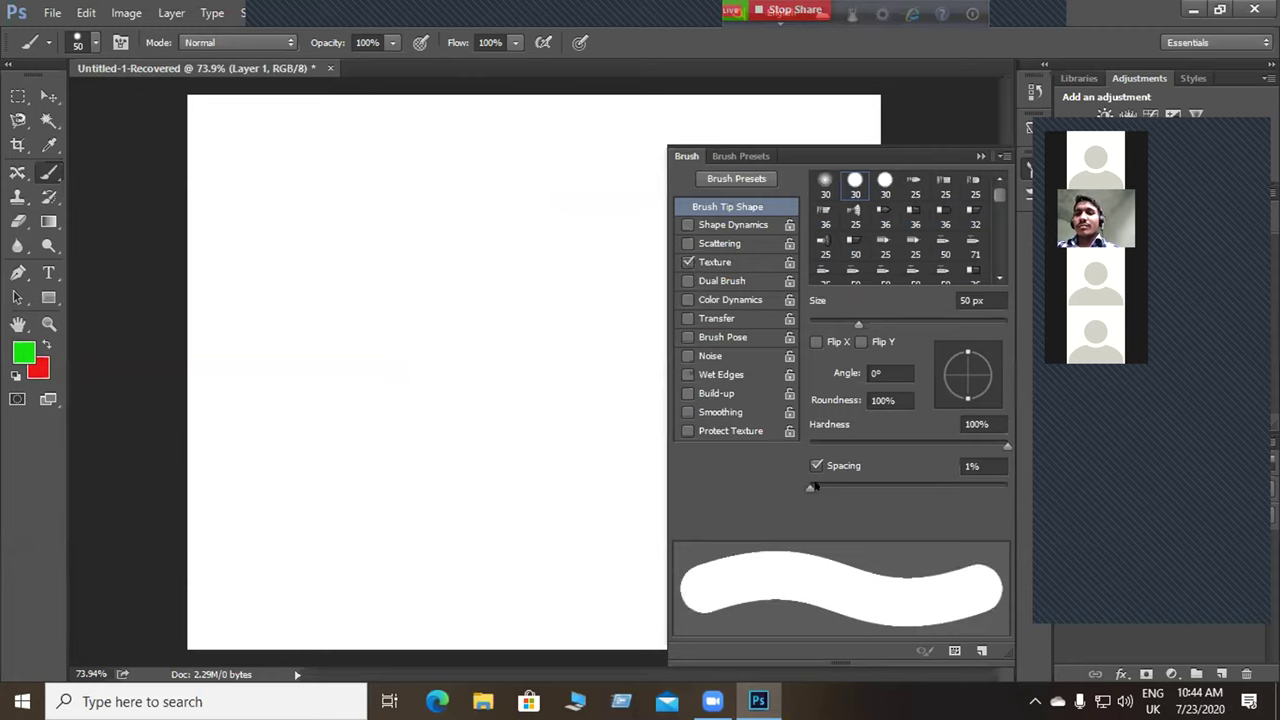
mouse_move(810, 487)
left_mouse_down()
mouse_move(842, 486)
mouse_move(810, 487)
left_mouse_up()
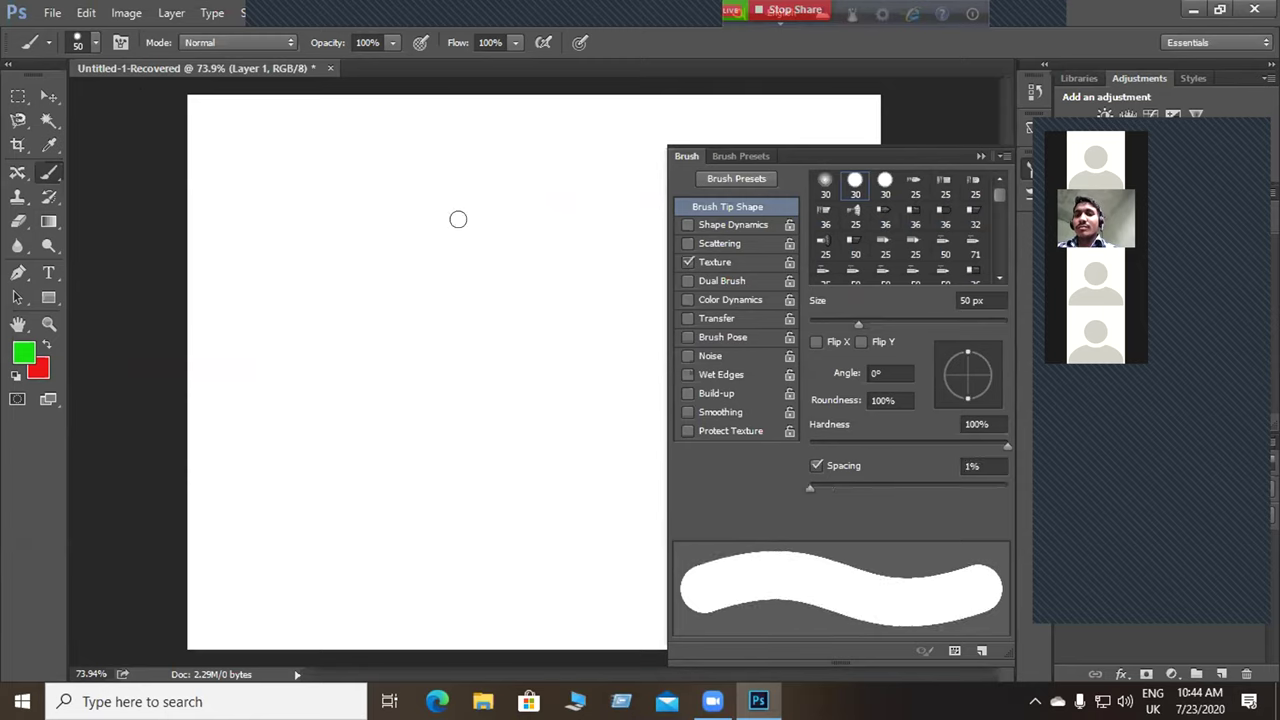
mouse_move(372, 186)
left_mouse_down()
mouse_move(449, 431)
mouse_move(468, 452)
left_mouse_up()
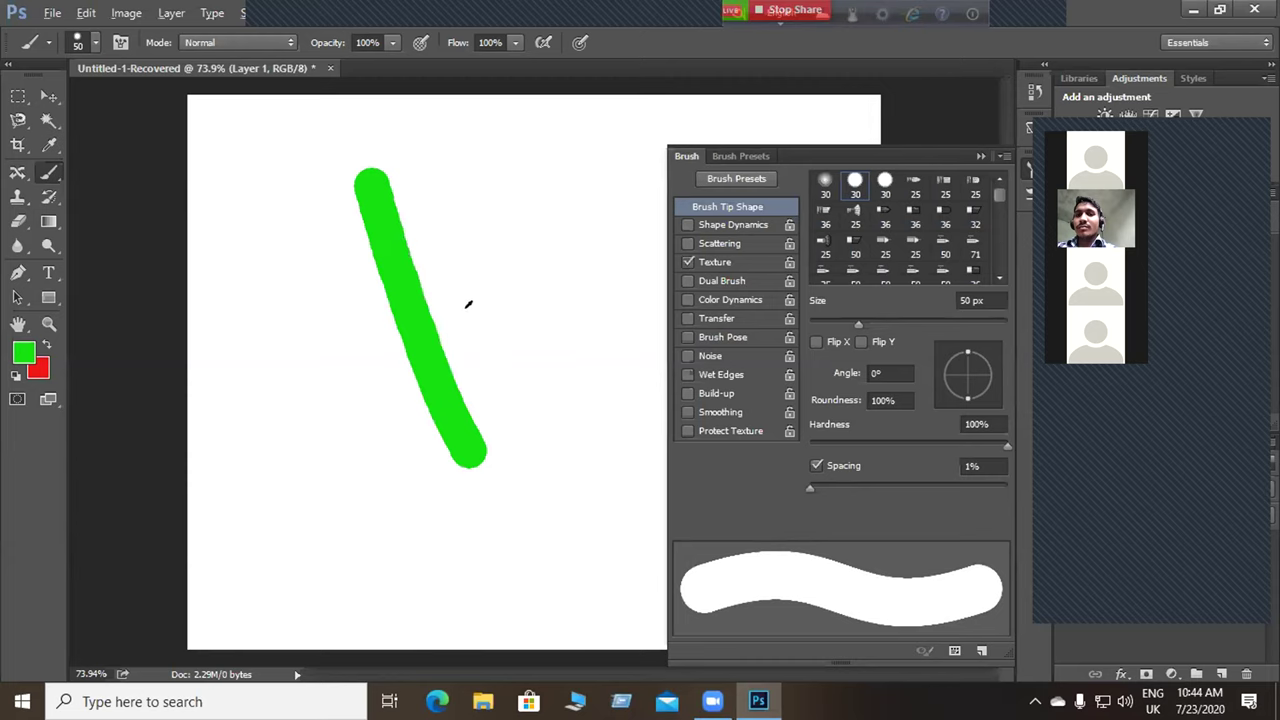
scroll(466, 300, "up", 5)
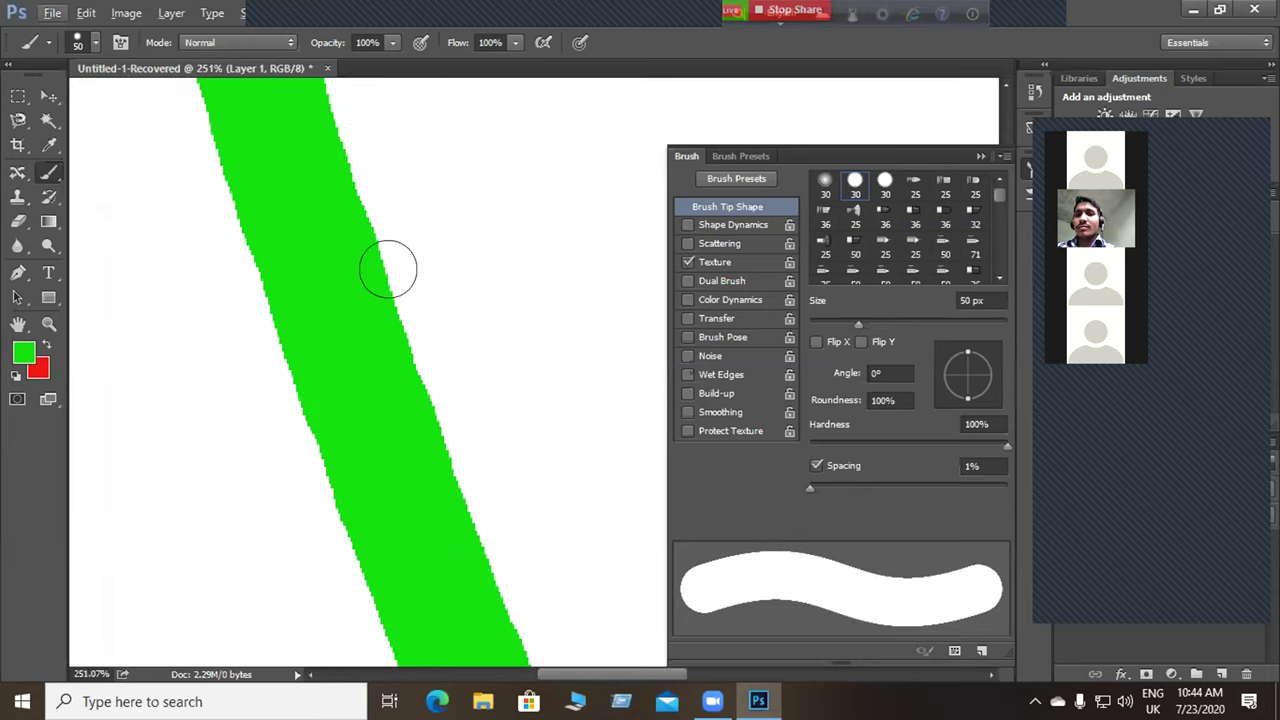
Turn off Texture and paint a shorter green stroke beside the textured one to compare their edges.
left_click(689, 262)
left_click_drag(436, 193, 552, 390)
scroll(560, 286, "up", 2)
scroll(555, 280, "up", 1)
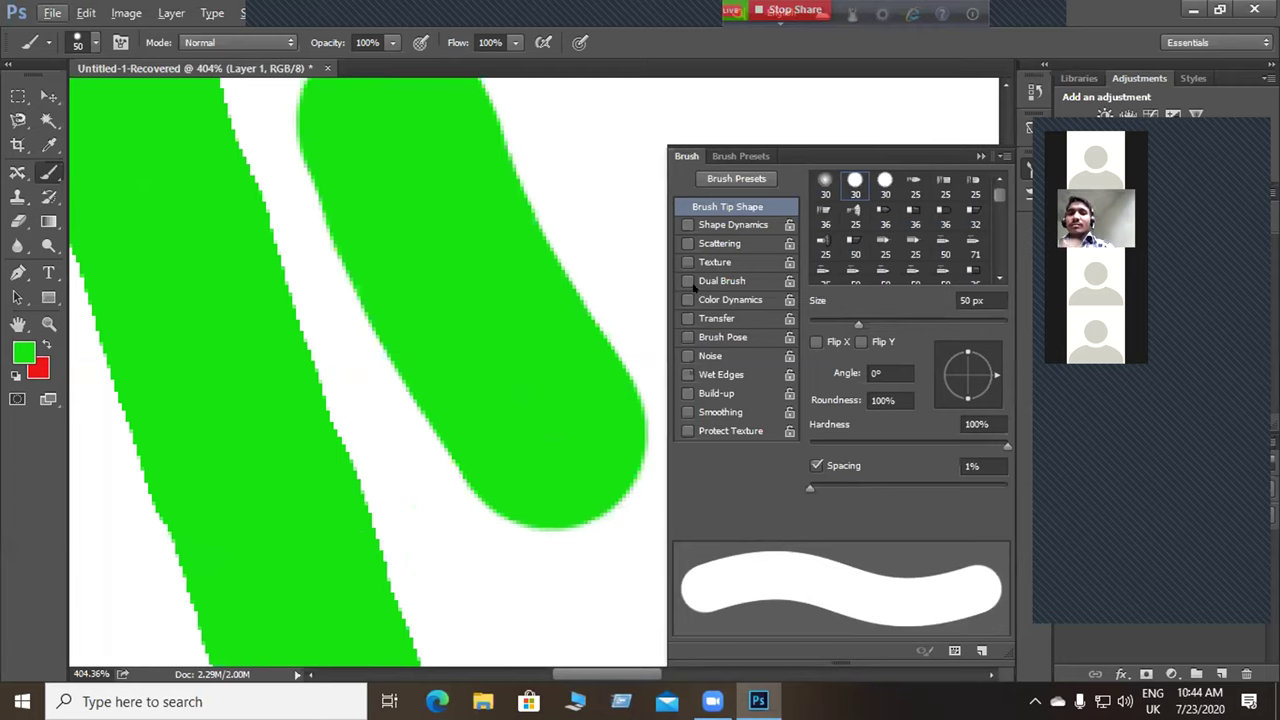
key("ctrl+z")
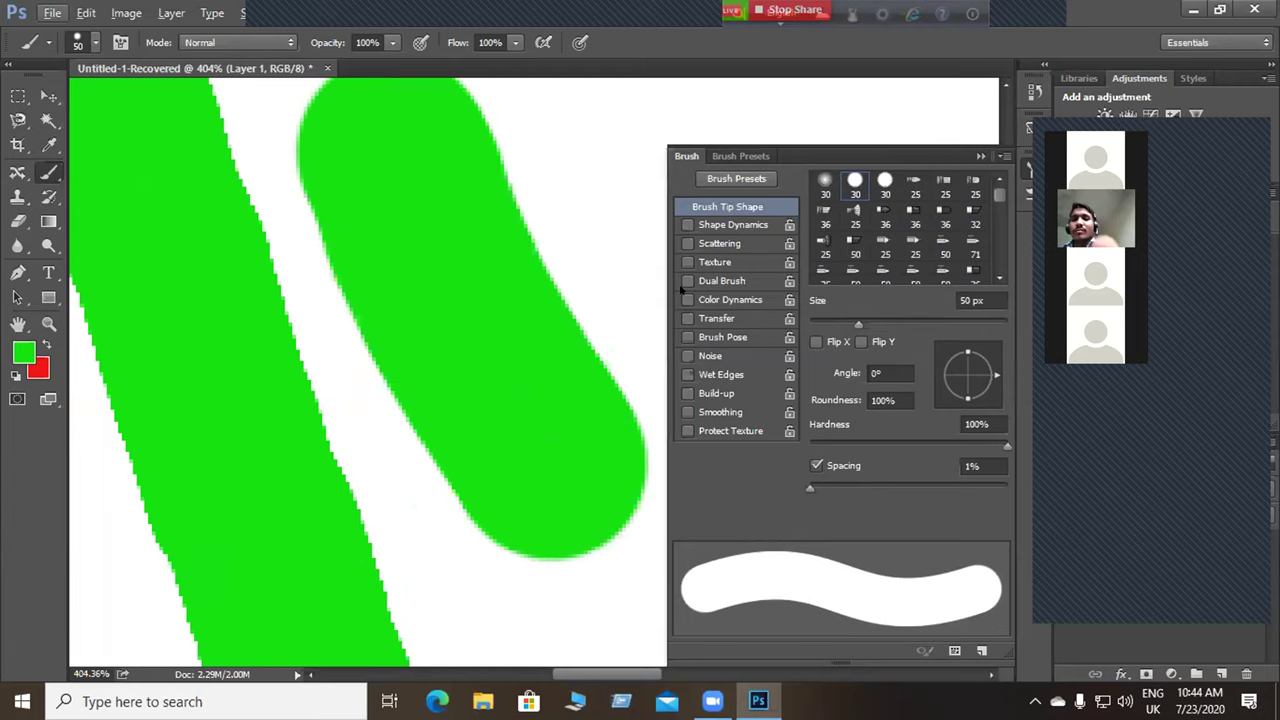
Enable Noise, paint two short green strokes on either side of the earlier ones and compare the edges up close.
left_click(687, 355)
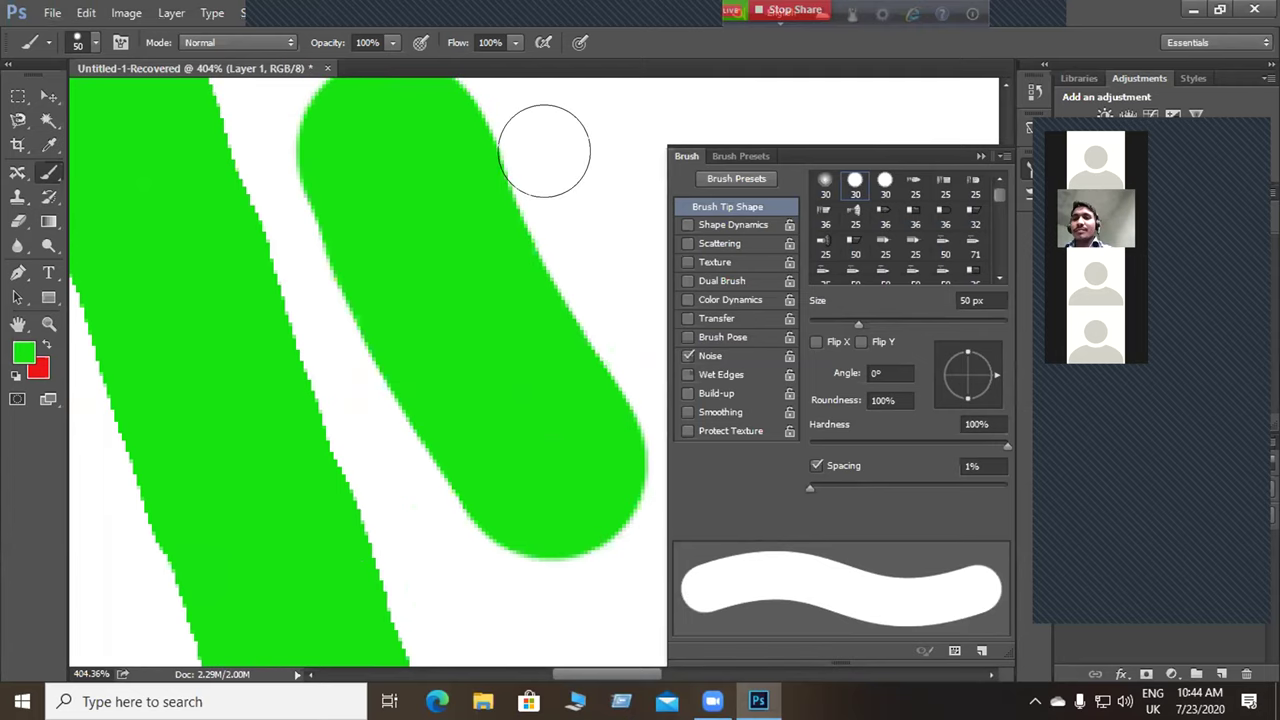
left_click_drag(543, 109, 607, 230)
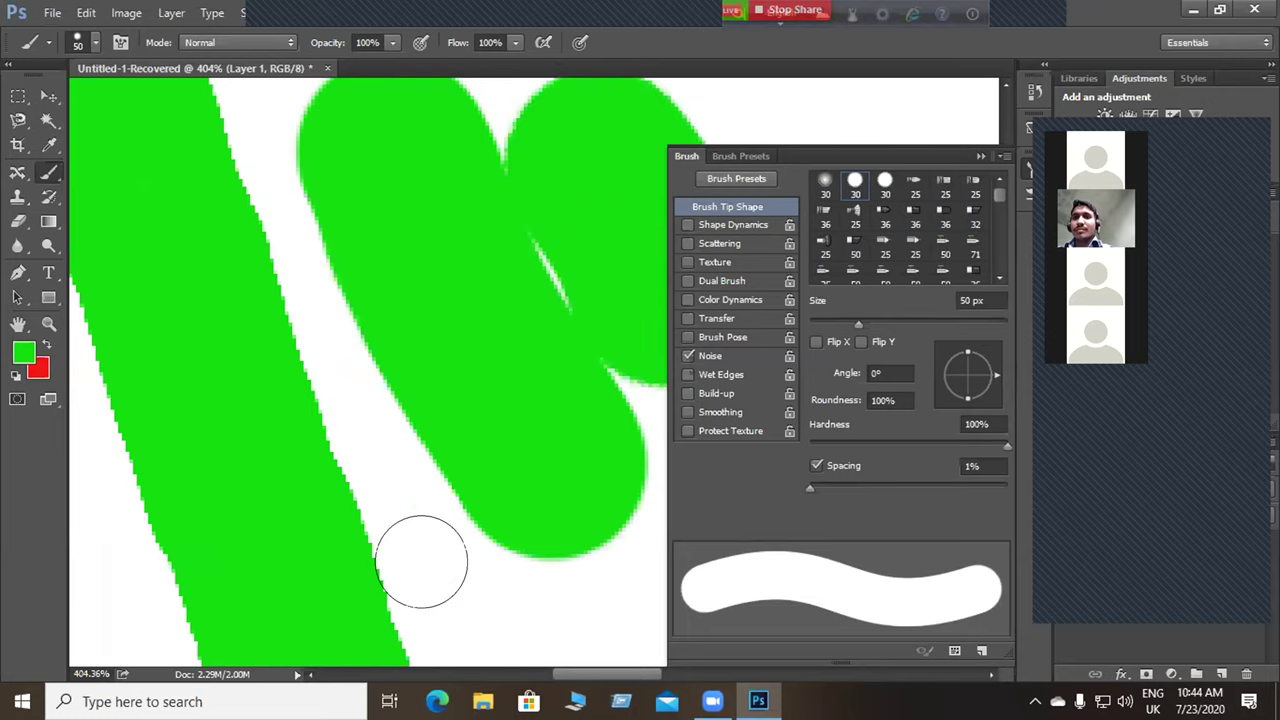
scroll(440, 575, "down", 3, "alt")
scroll(265, 460, "up", 2)
left_click_drag(114, 343, 163, 583)
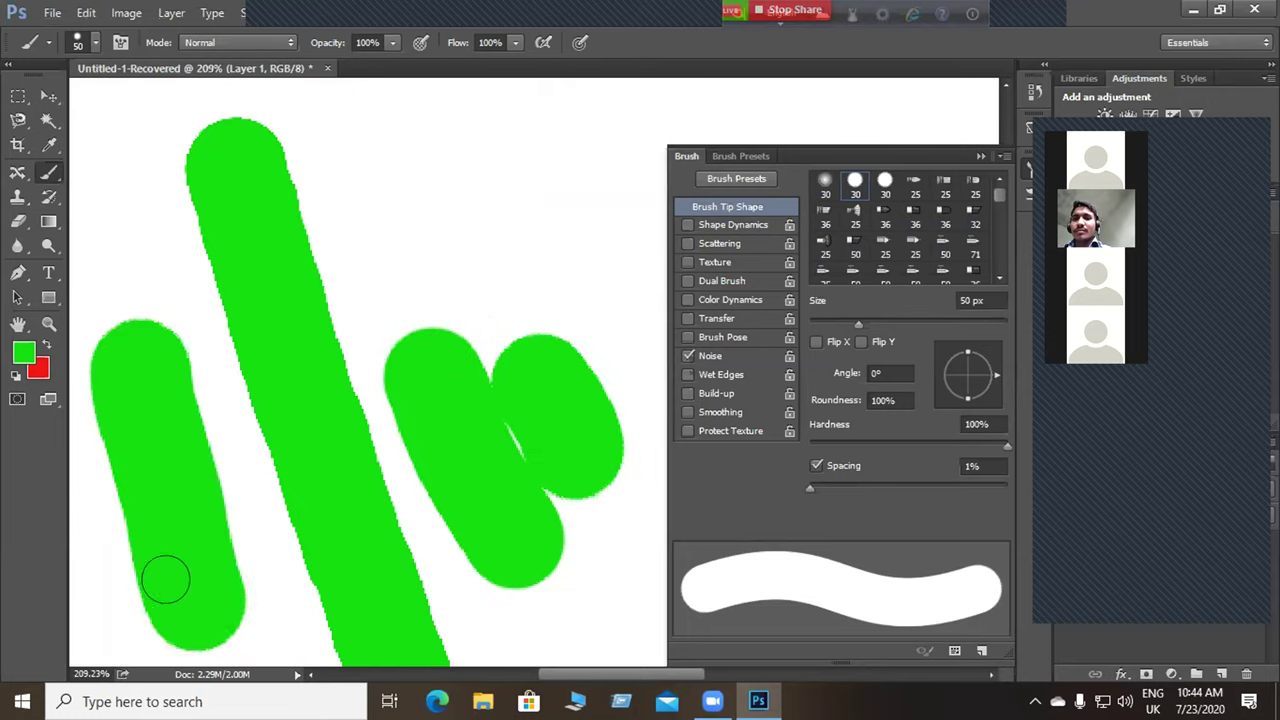
scroll(180, 435, "up", 2, "alt")
scroll(185, 428, "up", 3, "alt")
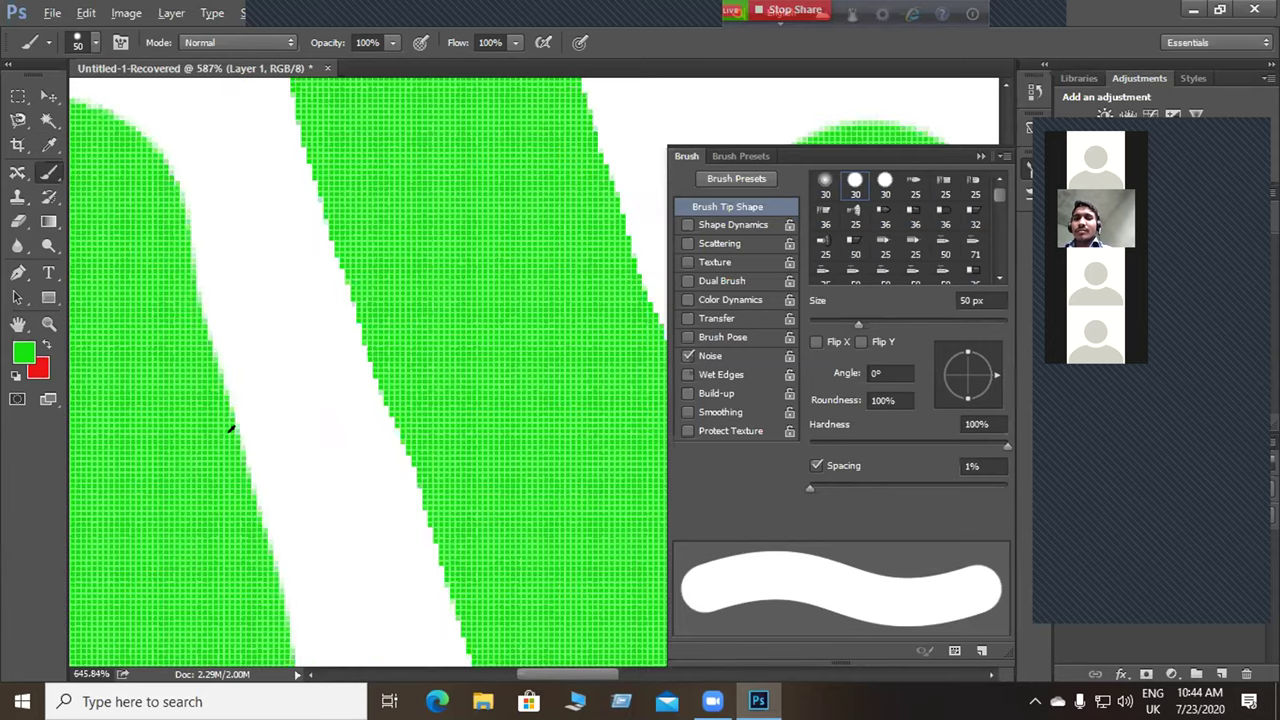
scroll(213, 440, "down", 1, "alt")
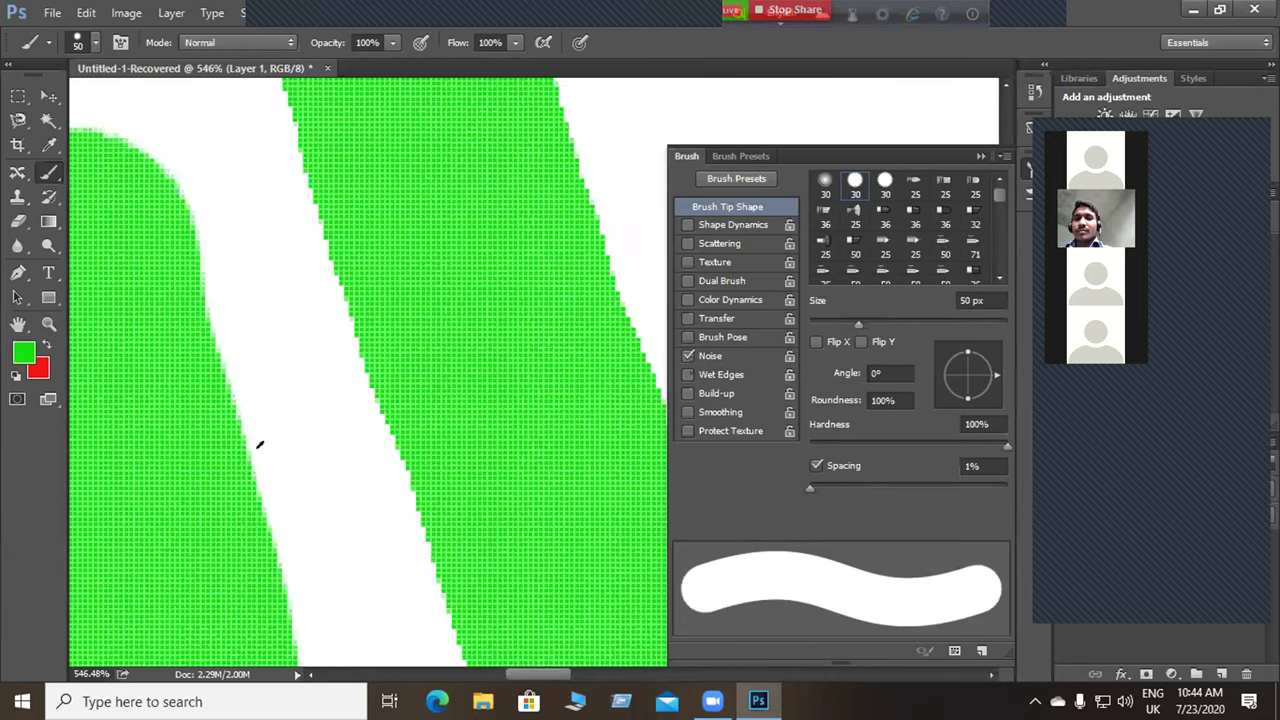
scroll(257, 443, "down", 6, "alt")
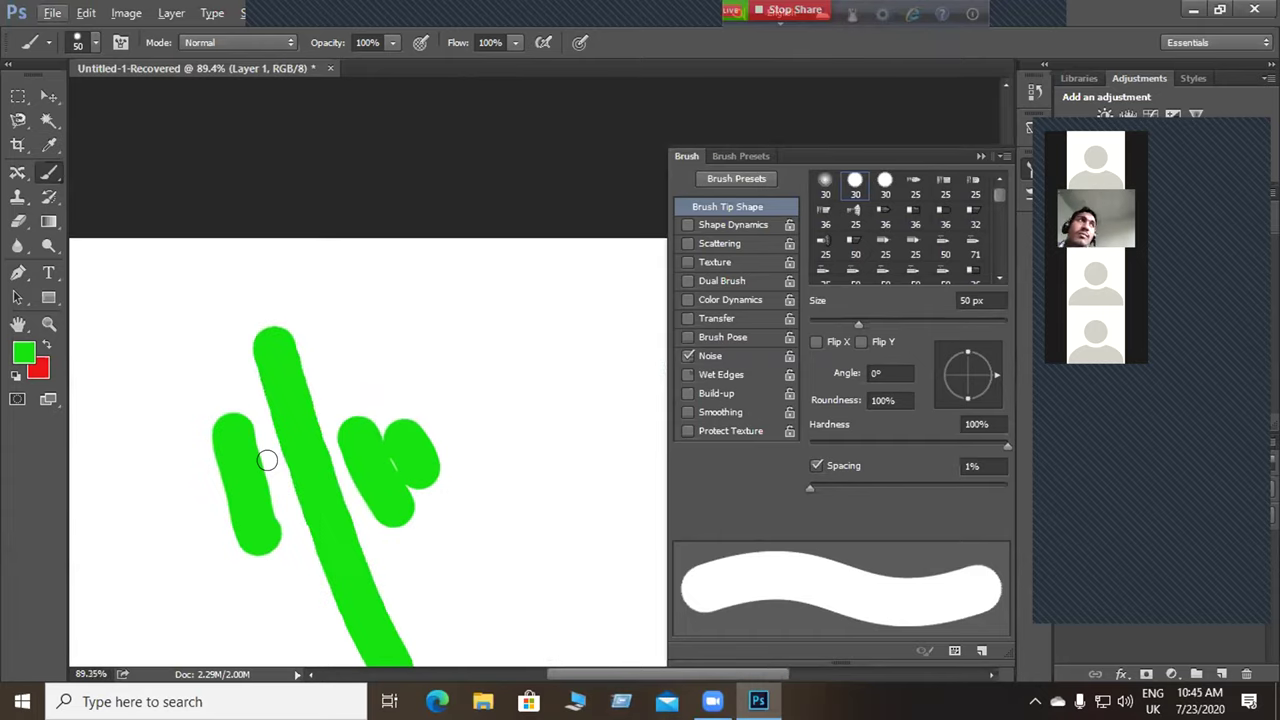
Undo all the green test strokes and turn off Noise.
key("ctrl+z")
key("ctrl+alt+z")
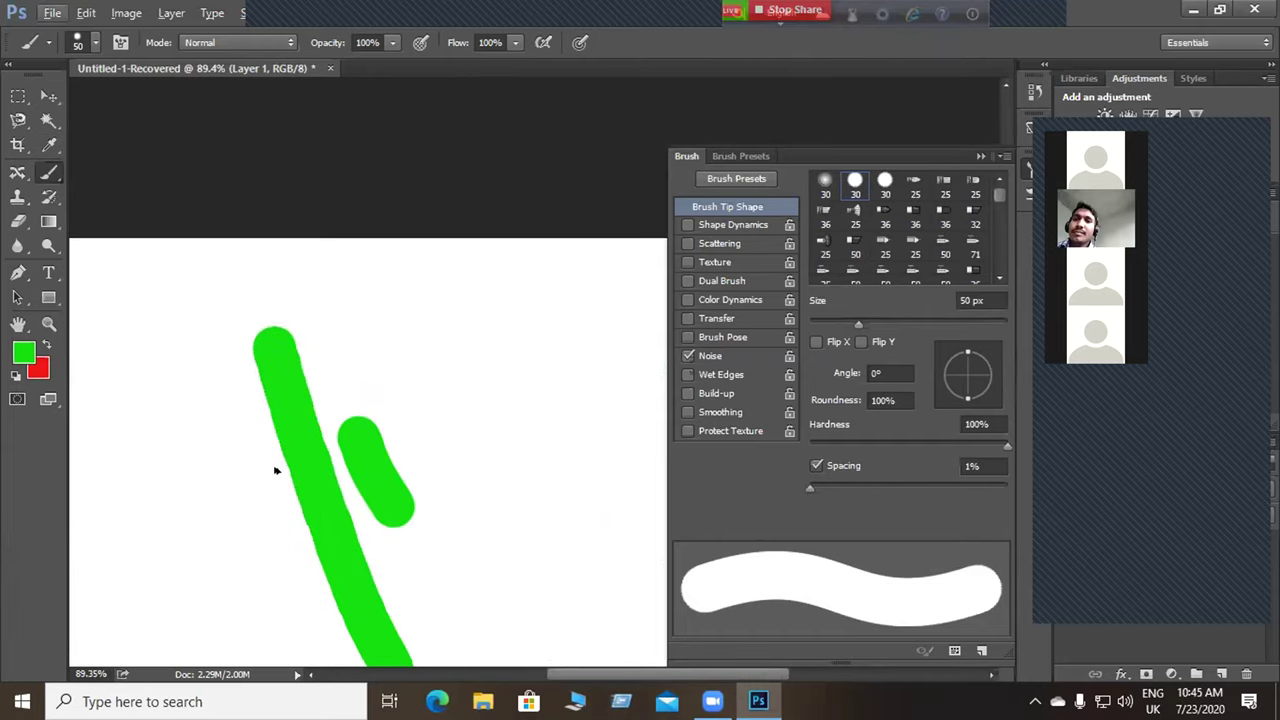
key("ctrl+alt+z")
key("ctrl+alt+z")
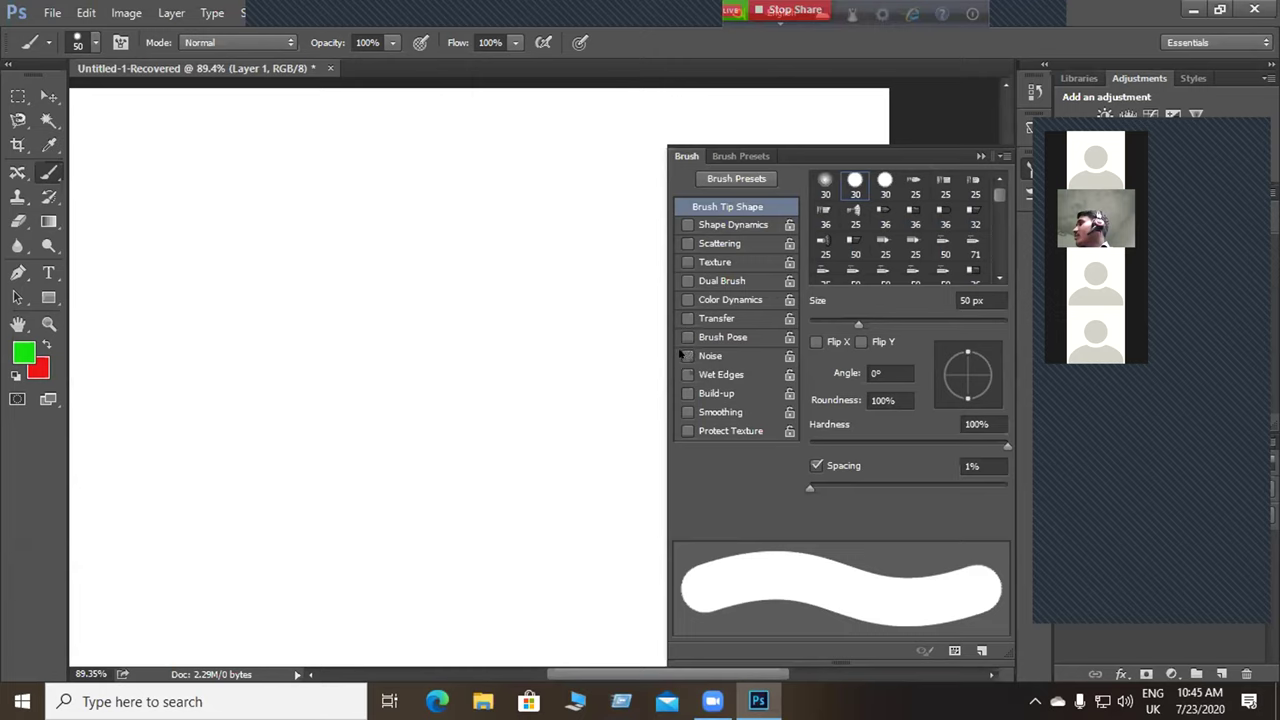
Enable Transfer, paint a short diagonal green stroke and inspect its edge up close.
left_click(687, 318)
left_click_drag(368, 252, 468, 373)
scroll(450, 345, "up", 5)
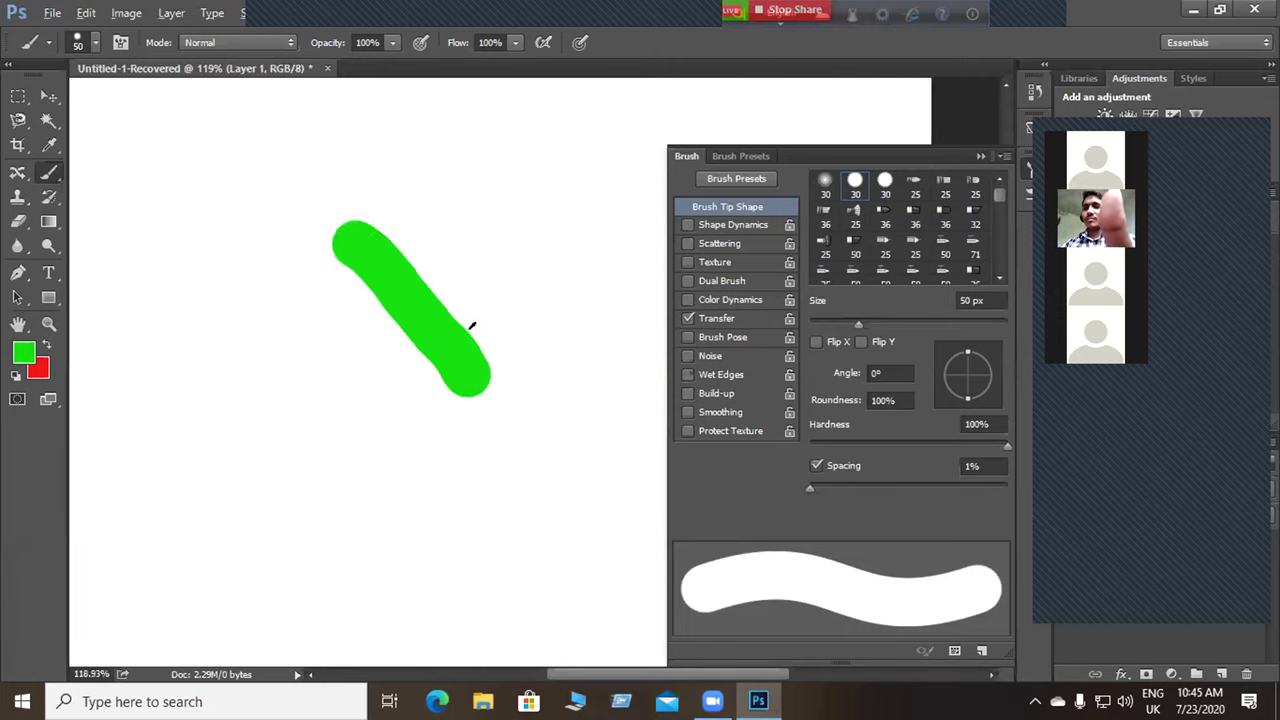
scroll(472, 322, "up", 4)
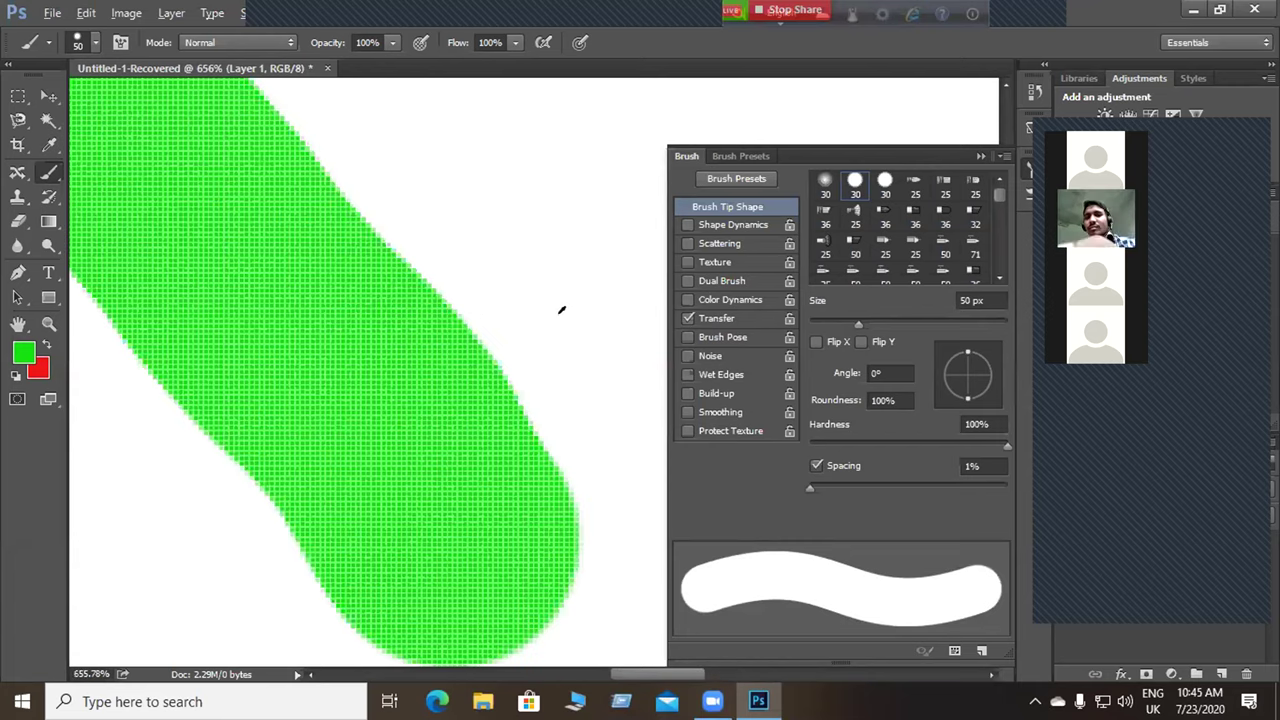
Set the brush spacing to 24% and add a small green dab and a curved vertical stroke around the diagonal one.
left_click_drag(579, 291, 574, 245)
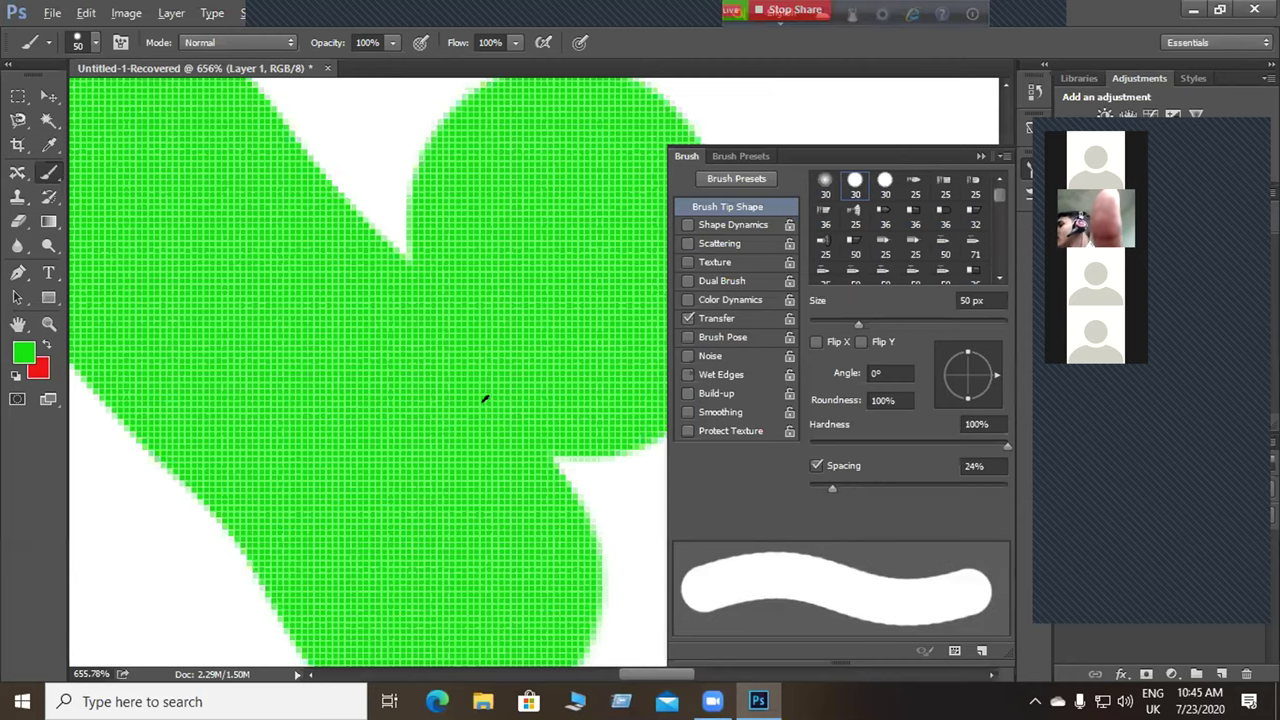
scroll(243, 371, "down", 8)
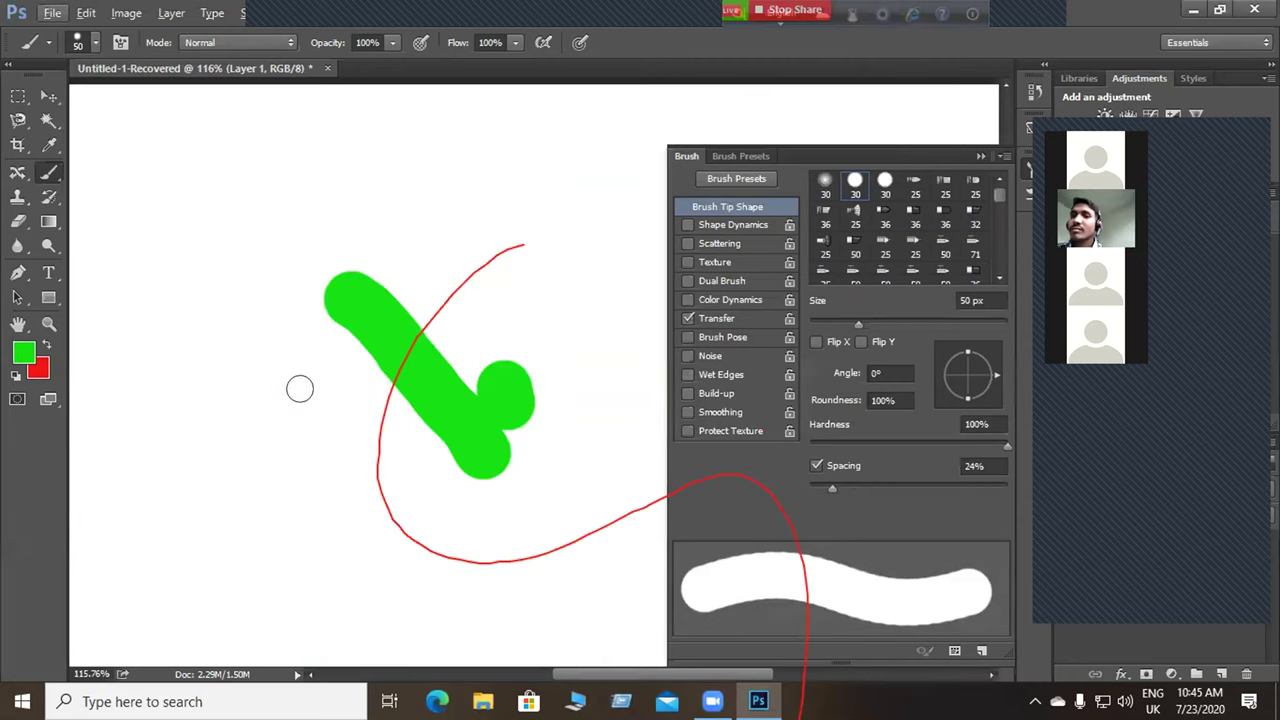
mouse_move(232, 245)
left_mouse_down()
mouse_move(209, 463)
mouse_move(230, 478)
left_mouse_up()
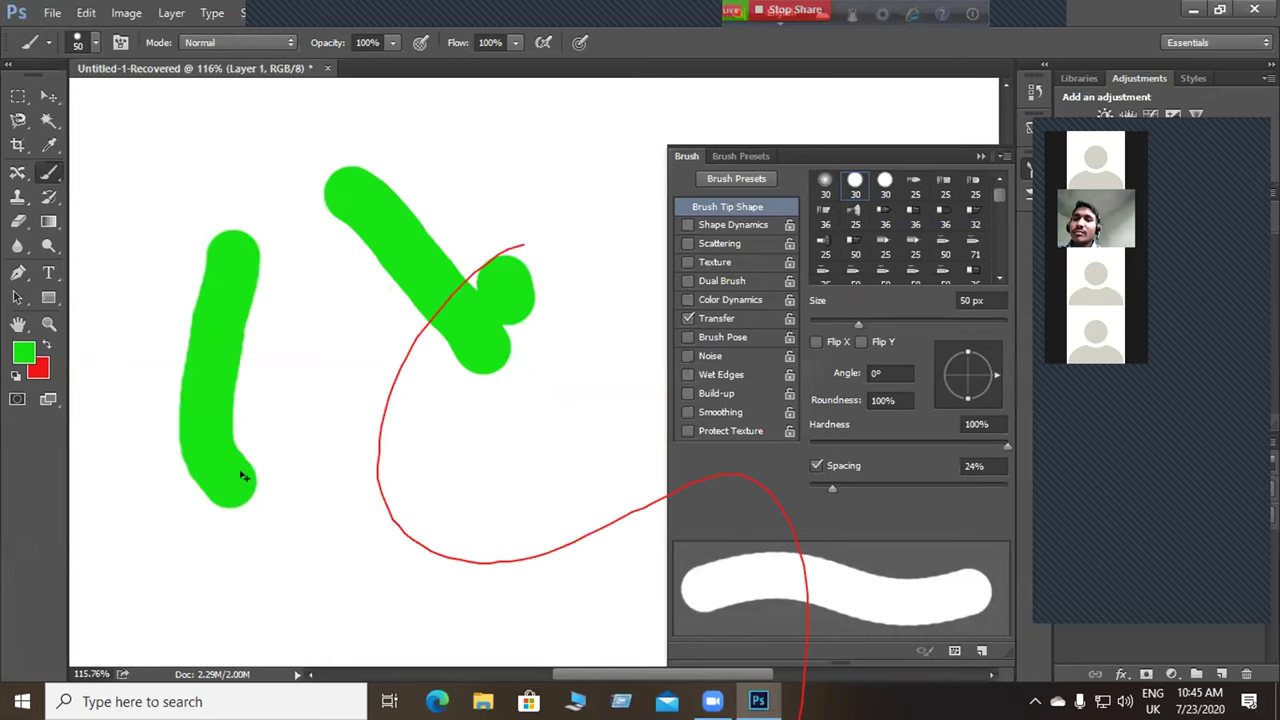
Undo the Transfer test strokes, return the brush spacing to 1% and collapse the brush settings.
key("ctrl+alt+z")
key("ctrl+alt+z")
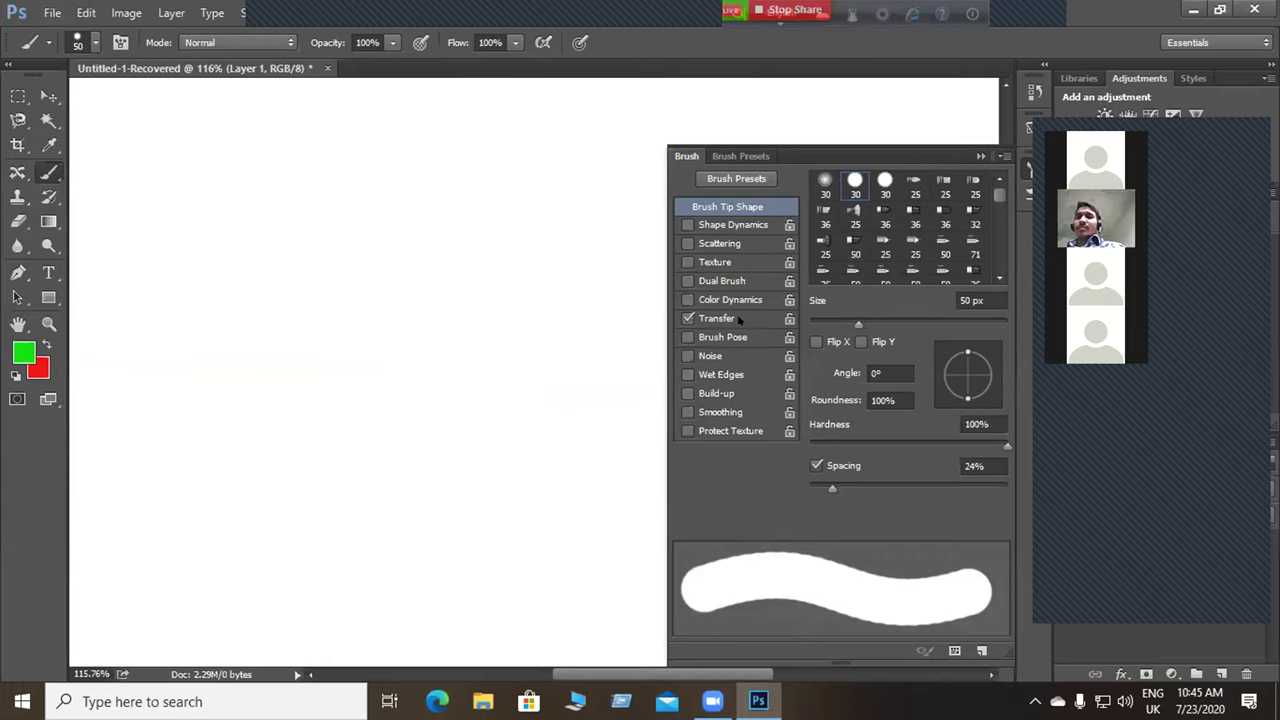
left_click_drag(830, 487, 771, 489)
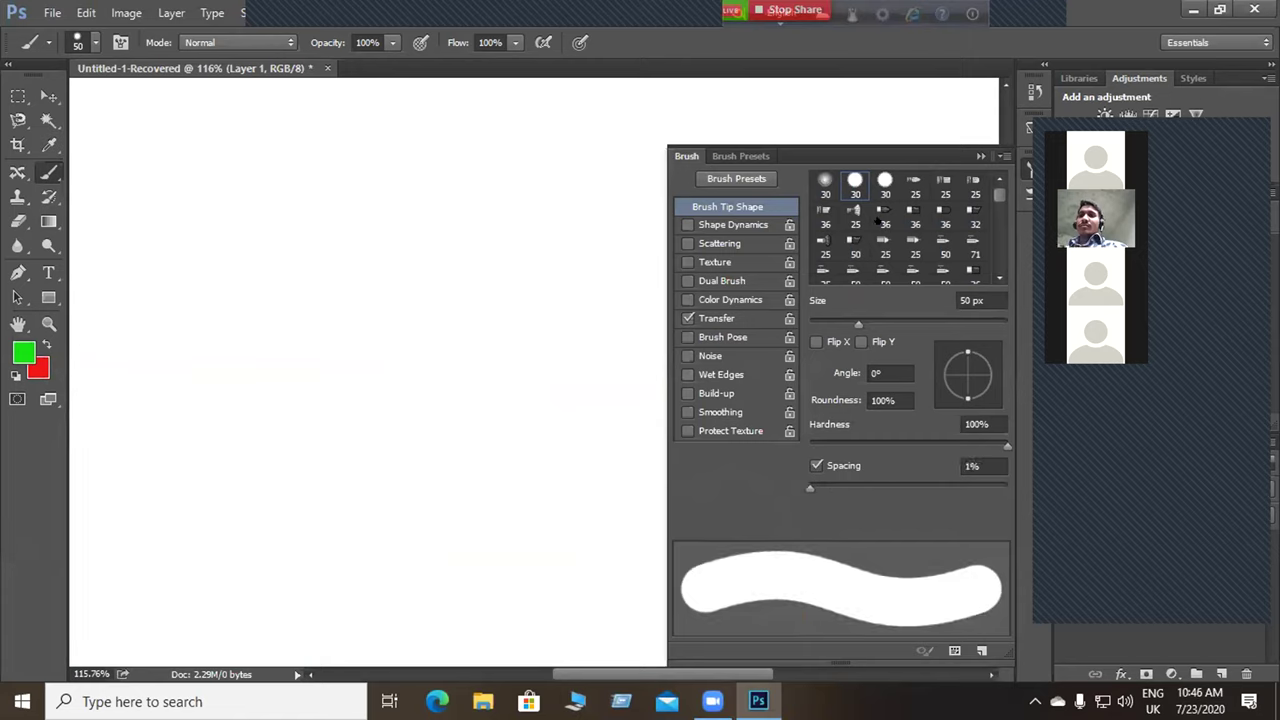
left_click(980, 156)
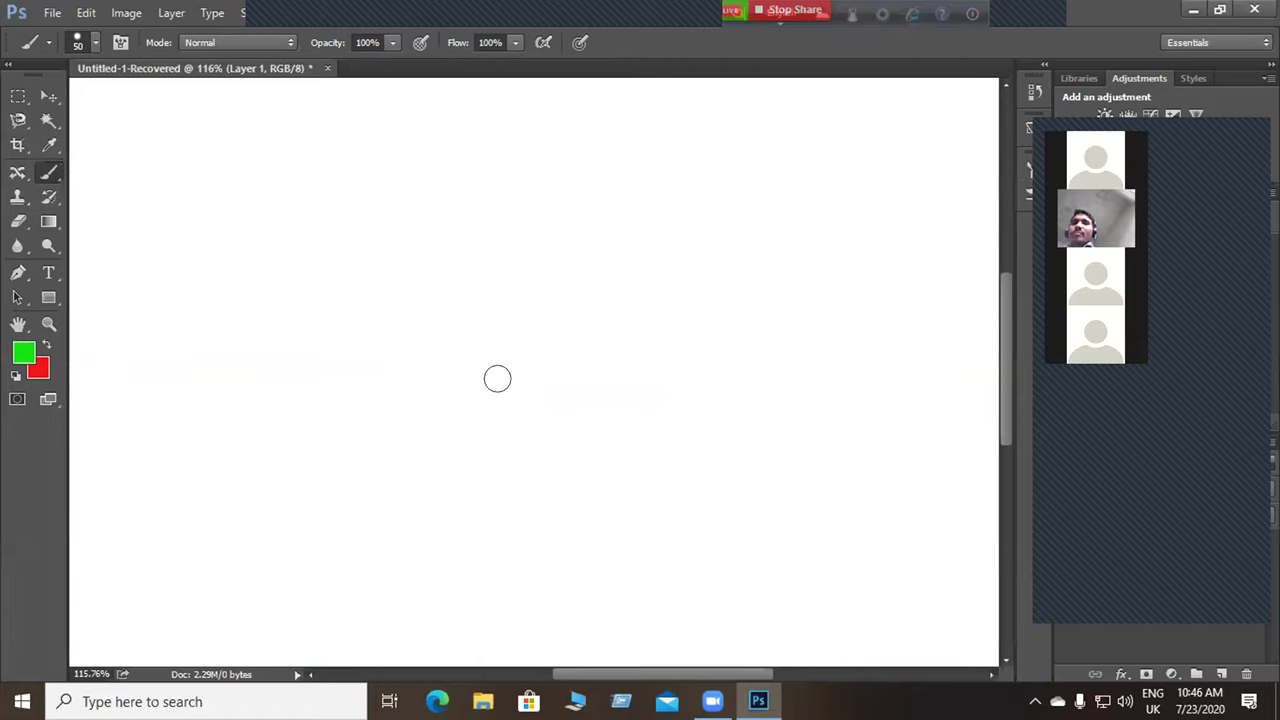
Bring the whole canvas into view, switch to the Magnetic Lasso tool and show the lasso tool variants.
scroll(274, 260, "down", 4)
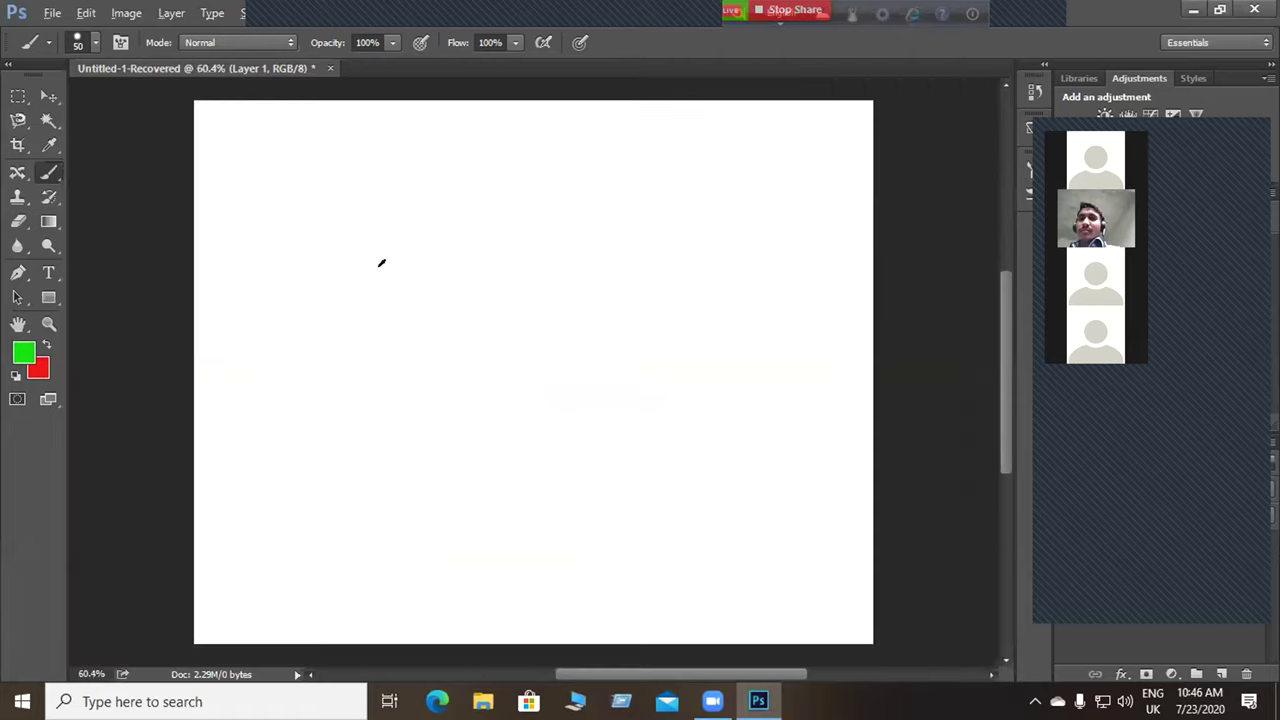
scroll(379, 262, "down", 1)
scroll(351, 243, "up", 2)
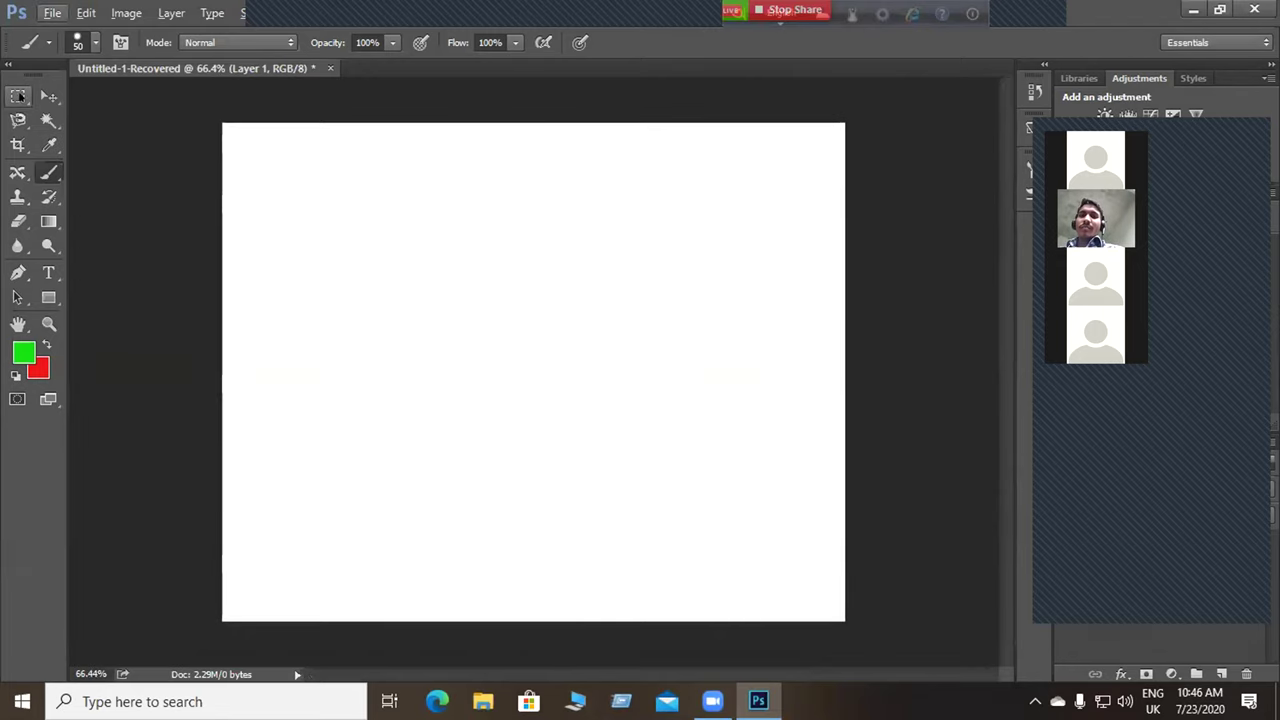
left_click(18, 120)
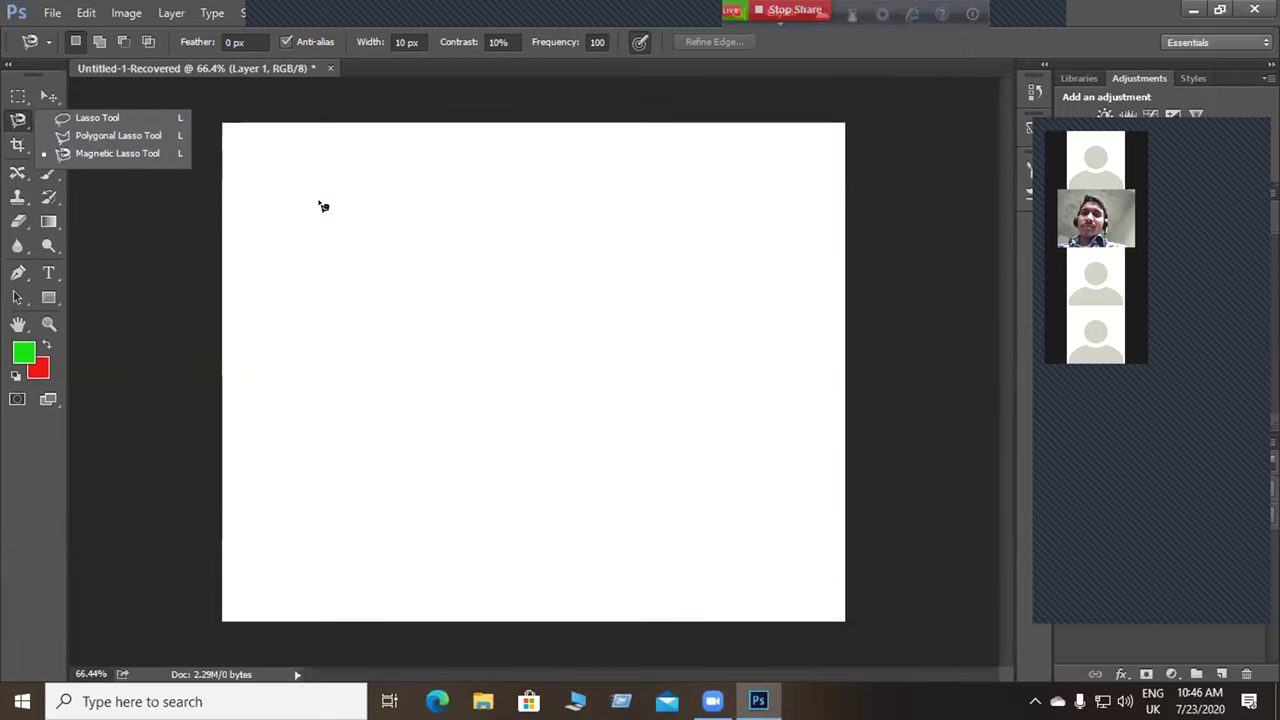
Switch to the Lasso tool, draw freehand test selections on the blank canvas and fill the last one with the green foreground colour.
left_click(110, 118)
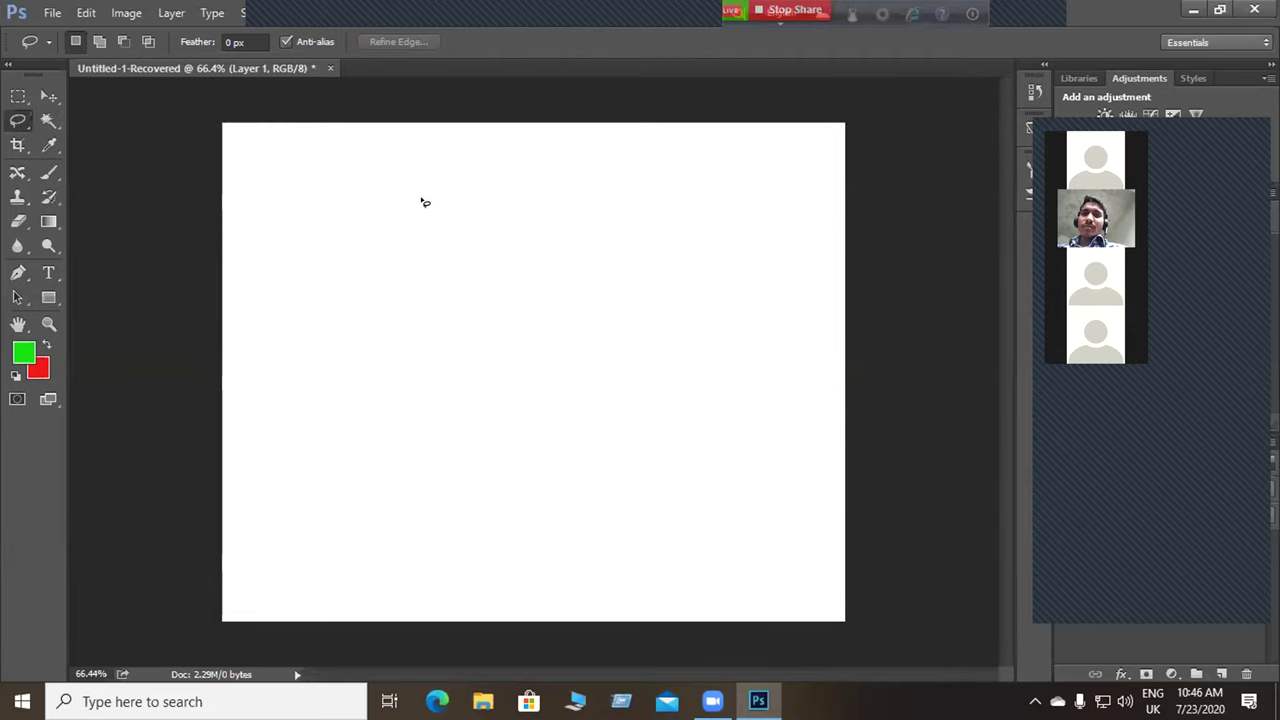
mouse_move(426, 203)
left_mouse_down()
mouse_move(515, 255)
mouse_move(526, 289)
mouse_move(510, 345)
mouse_move(466, 361)
mouse_move(425, 361)
mouse_move(380, 306)
mouse_move(381, 232)
mouse_move(426, 203)
left_mouse_up()
mouse_move(665, 212)
left_mouse_down()
mouse_move(606, 437)
mouse_move(708, 424)
mouse_move(668, 203)
left_mouse_up()
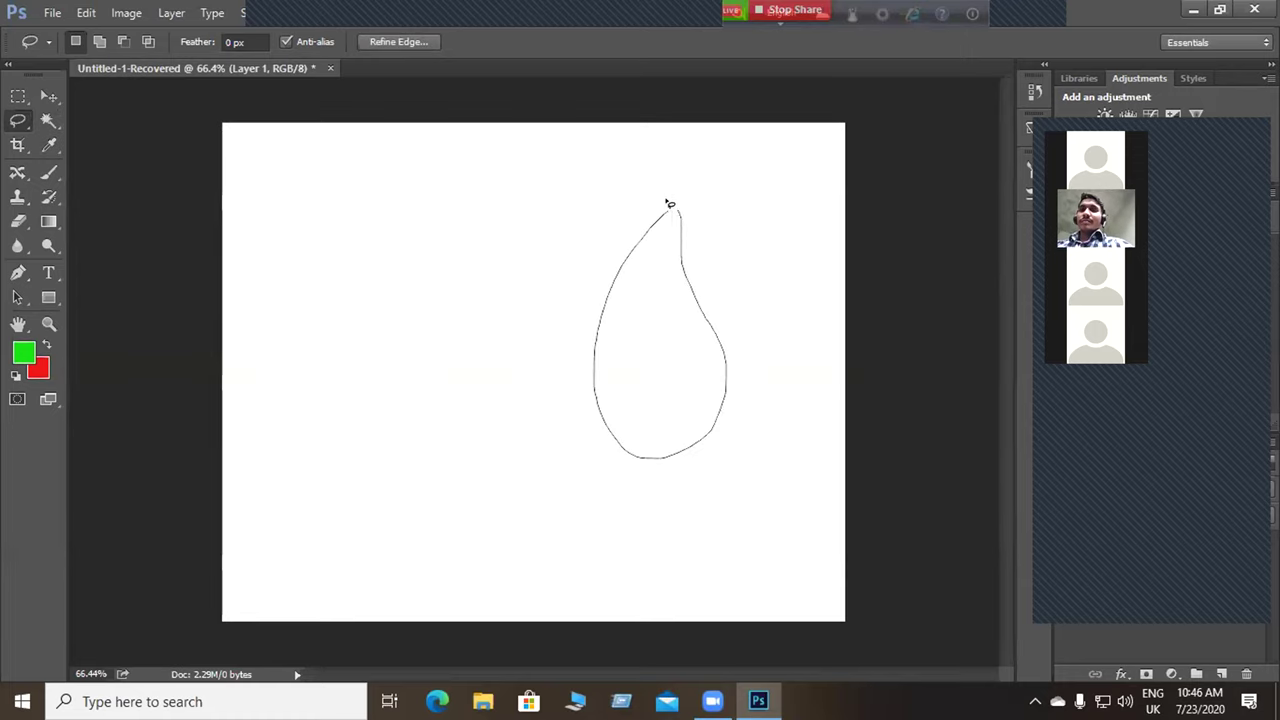
mouse_move(304, 248)
left_mouse_down()
mouse_move(518, 486)
mouse_move(540, 186)
mouse_move(320, 217)
mouse_move(318, 250)
left_mouse_up()
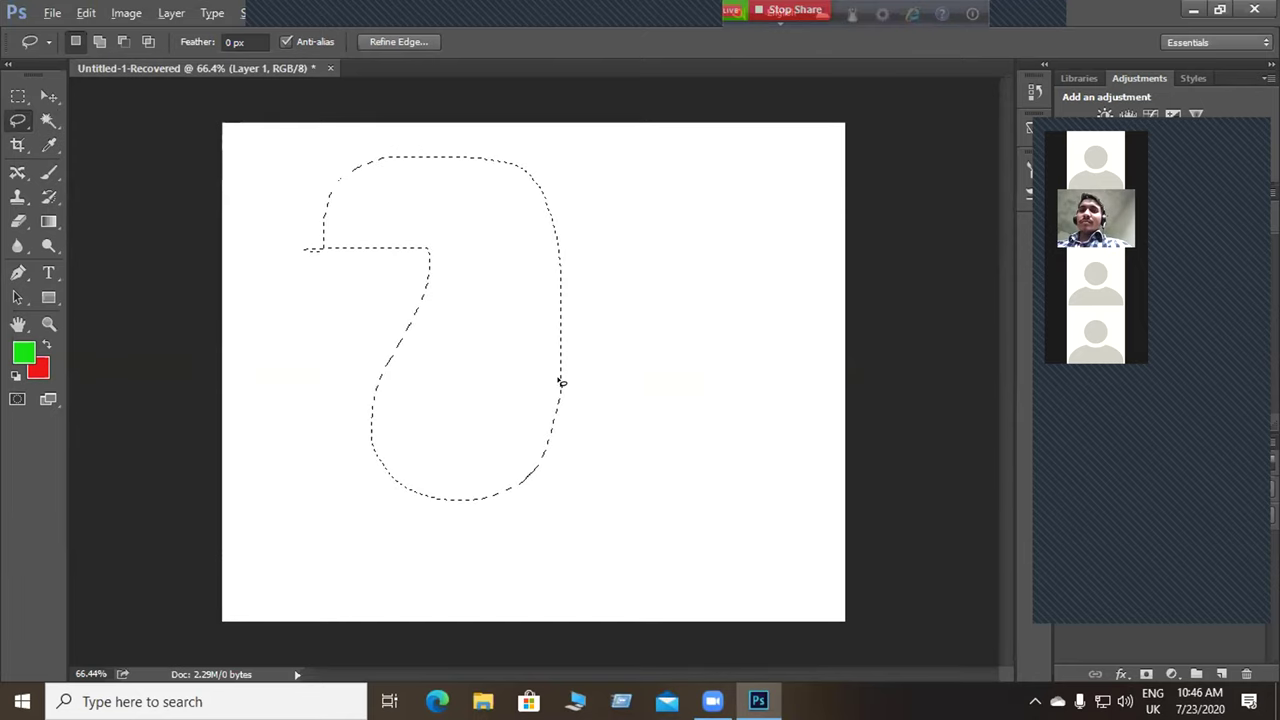
key("alt+BackSpace")
Undo the green fill and the freehand test selection.
key("ctrl+alt+z")
key("ctrl+alt+z")
key("ctrl+alt+z")
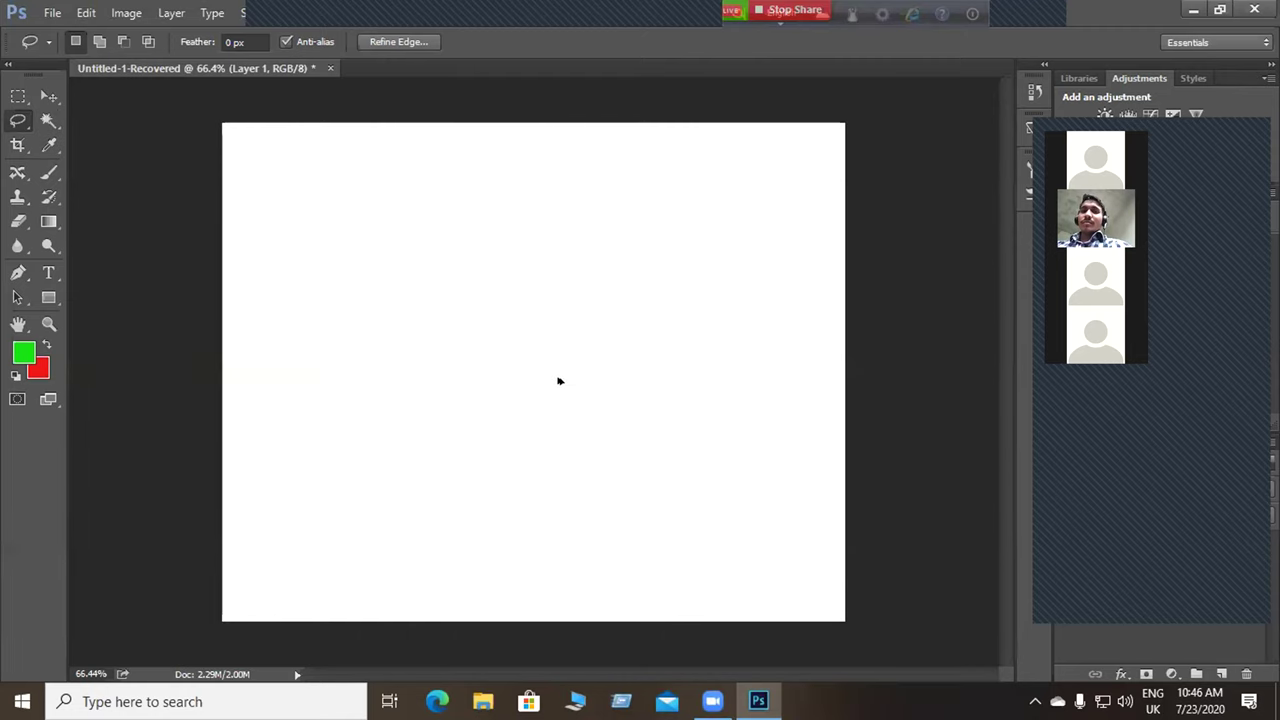
Draw a wide, flat lasso selection across the upper canvas, fill it with green, undo the fill and deselect.
mouse_move(333, 275)
left_mouse_down()
mouse_move(619, 257)
mouse_move(721, 305)
mouse_move(318, 333)
mouse_move(288, 316)
mouse_move(291, 289)
mouse_move(340, 276)
left_mouse_up()
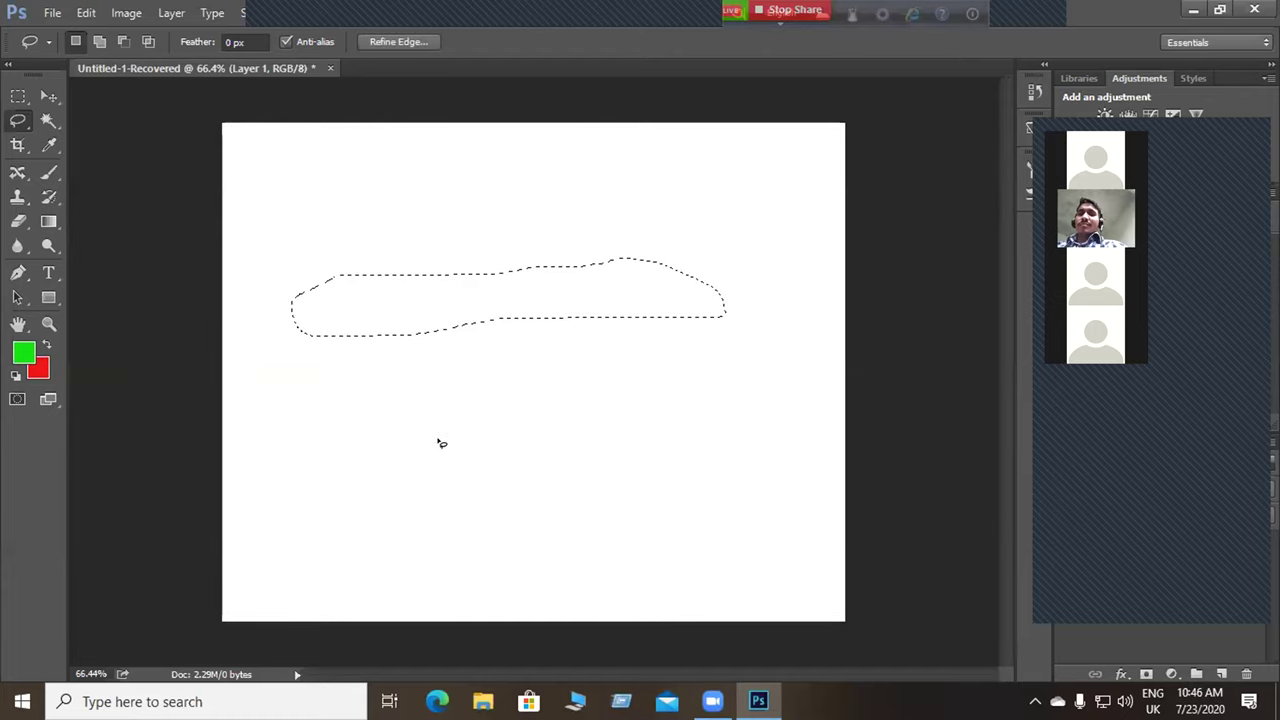
key("alt+BackSpace")
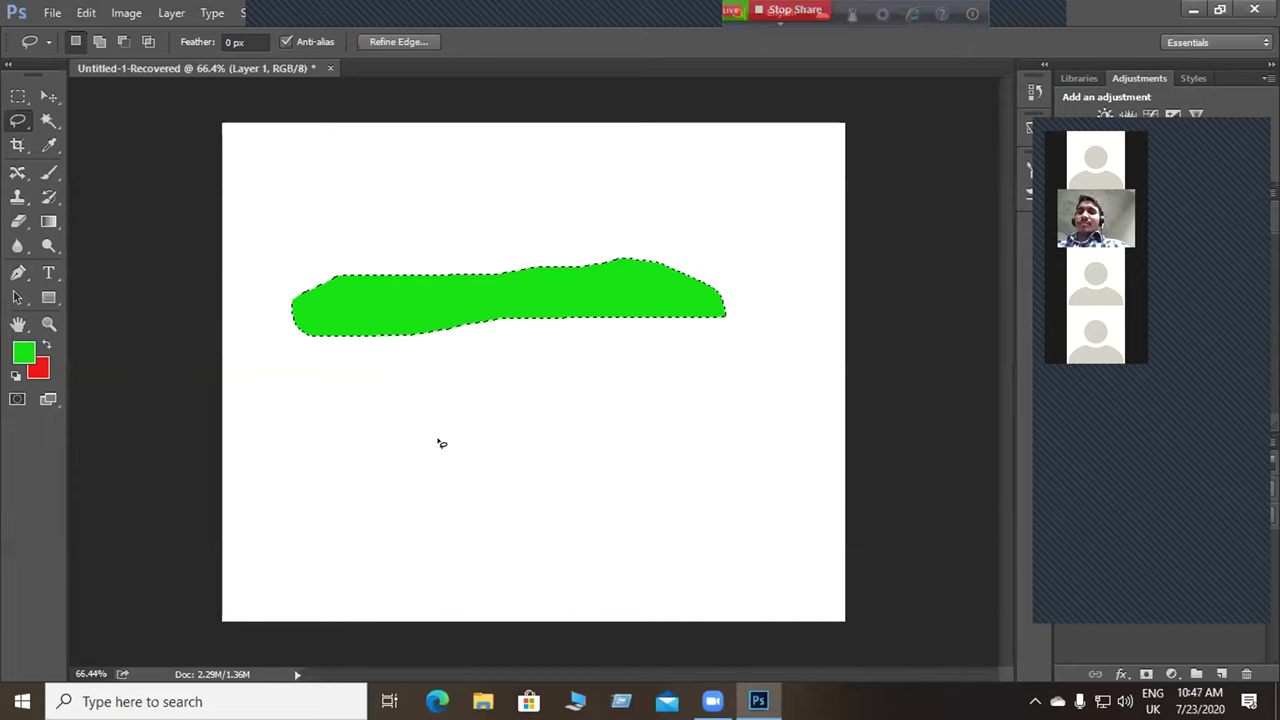
key("ctrl+z")
key("ctrl+d")
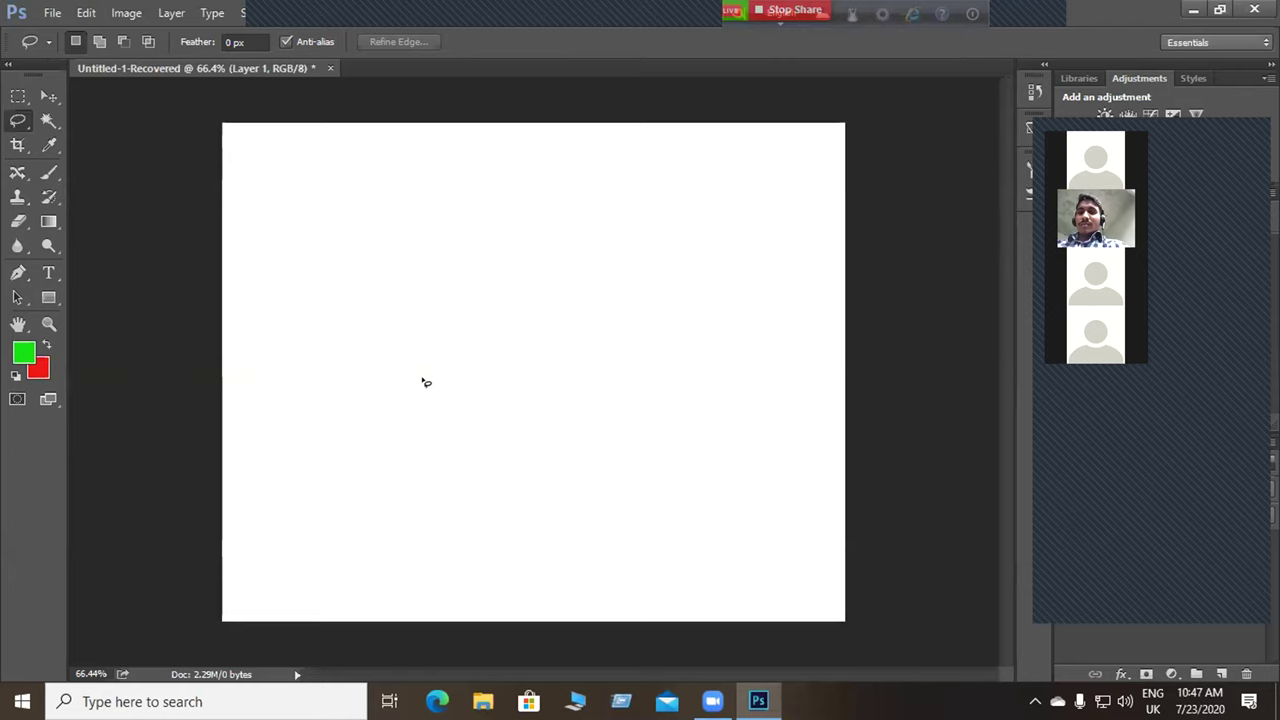
Open the deer photo from the animal folder as a new document.
left_click(52, 12)
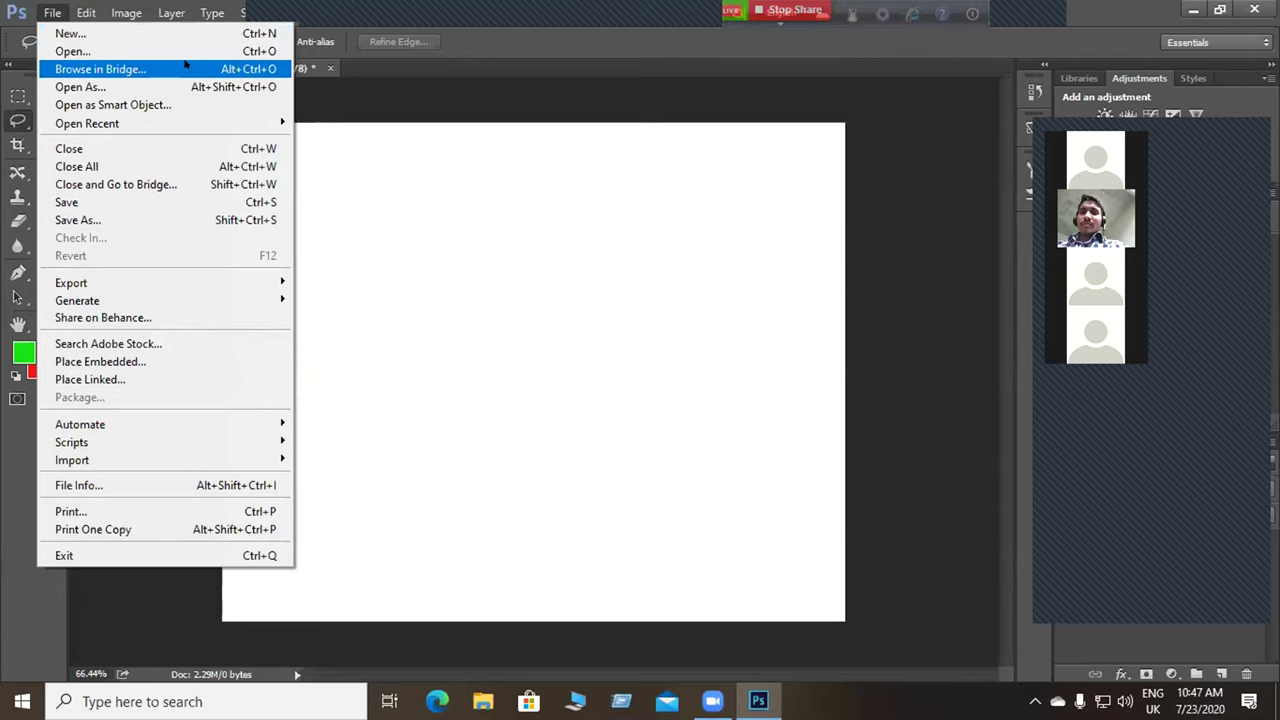
left_click(94, 51)
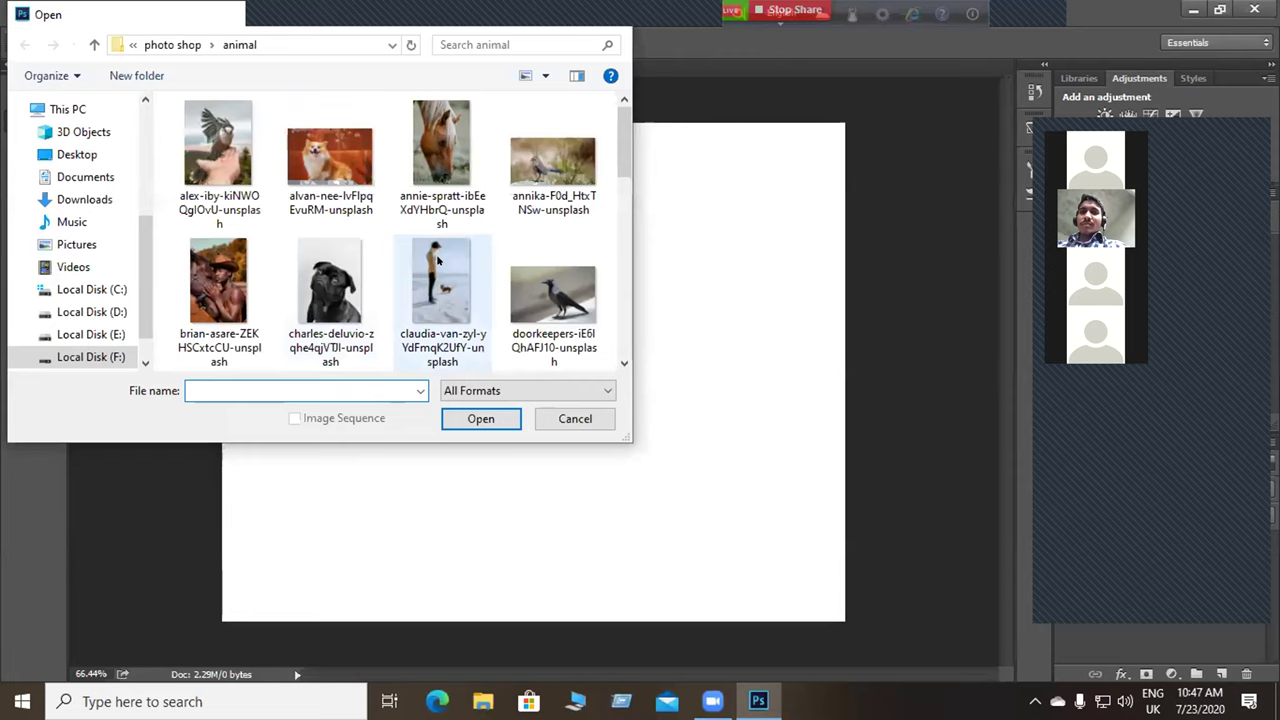
scroll(443, 290, "down", 1)
scroll(440, 282, "down", 2)
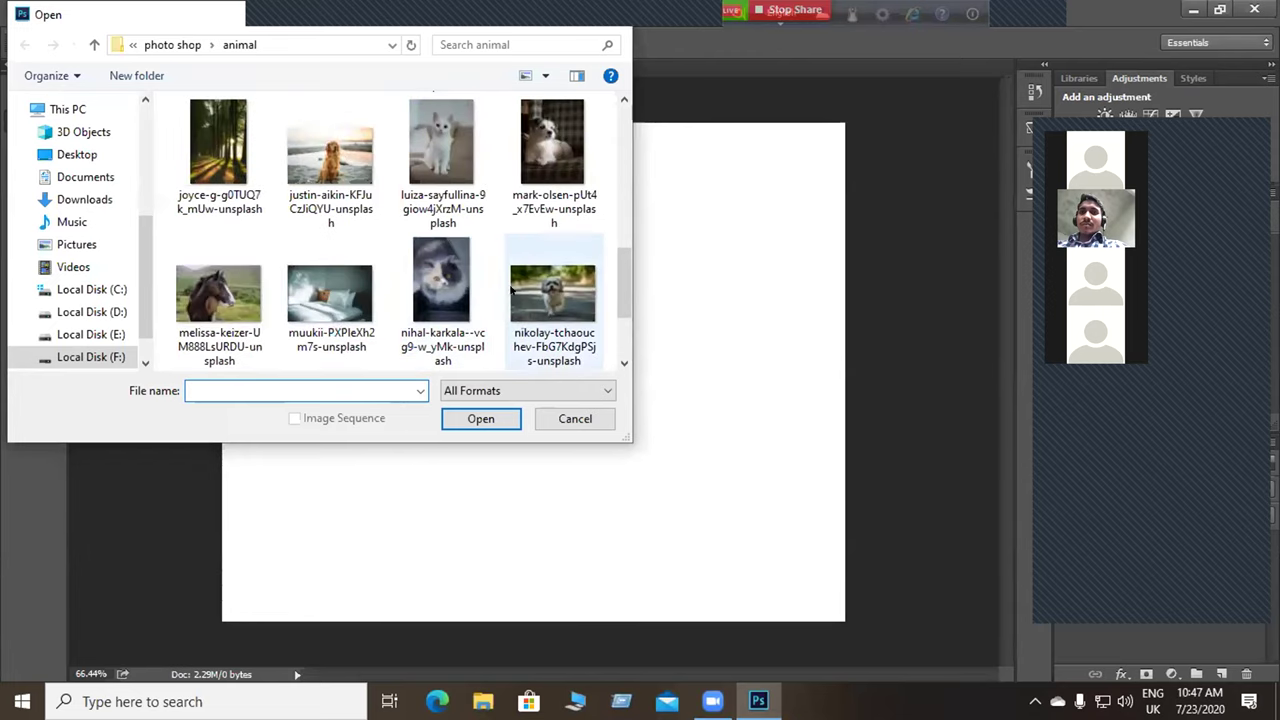
scroll(438, 280, "up", 1)
scroll(425, 235, "up", 1)
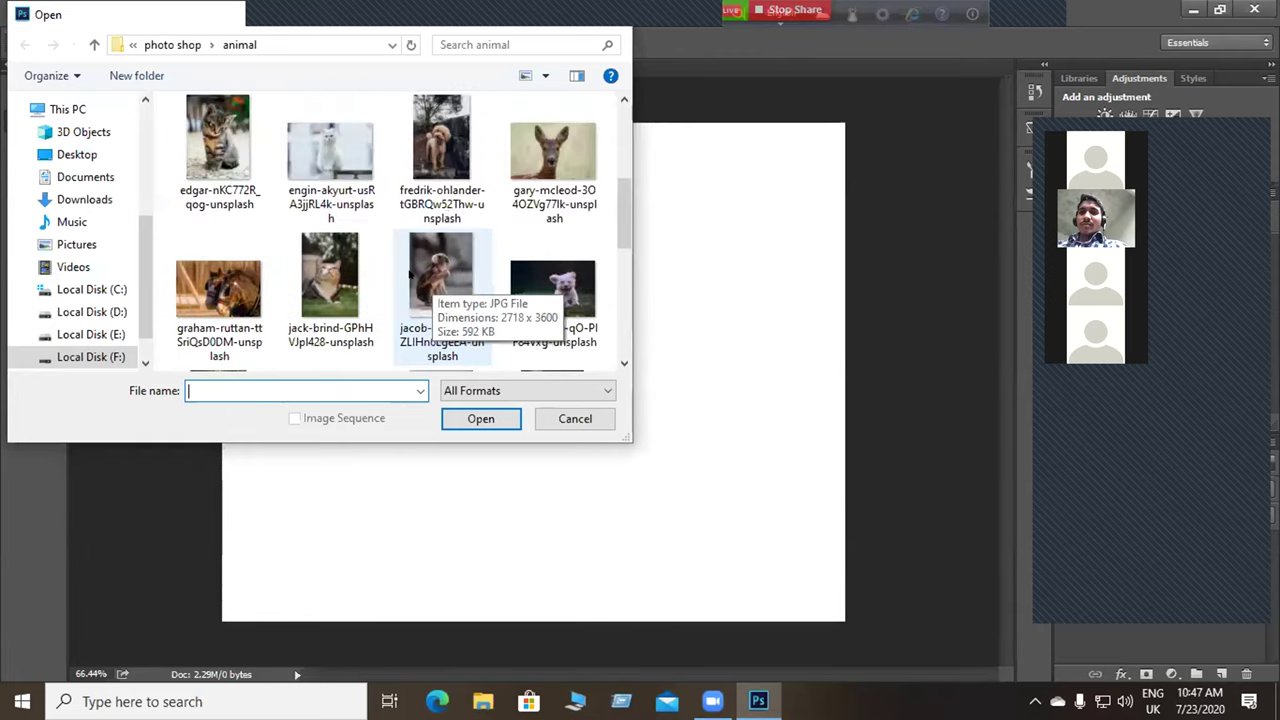
left_click(541, 162)
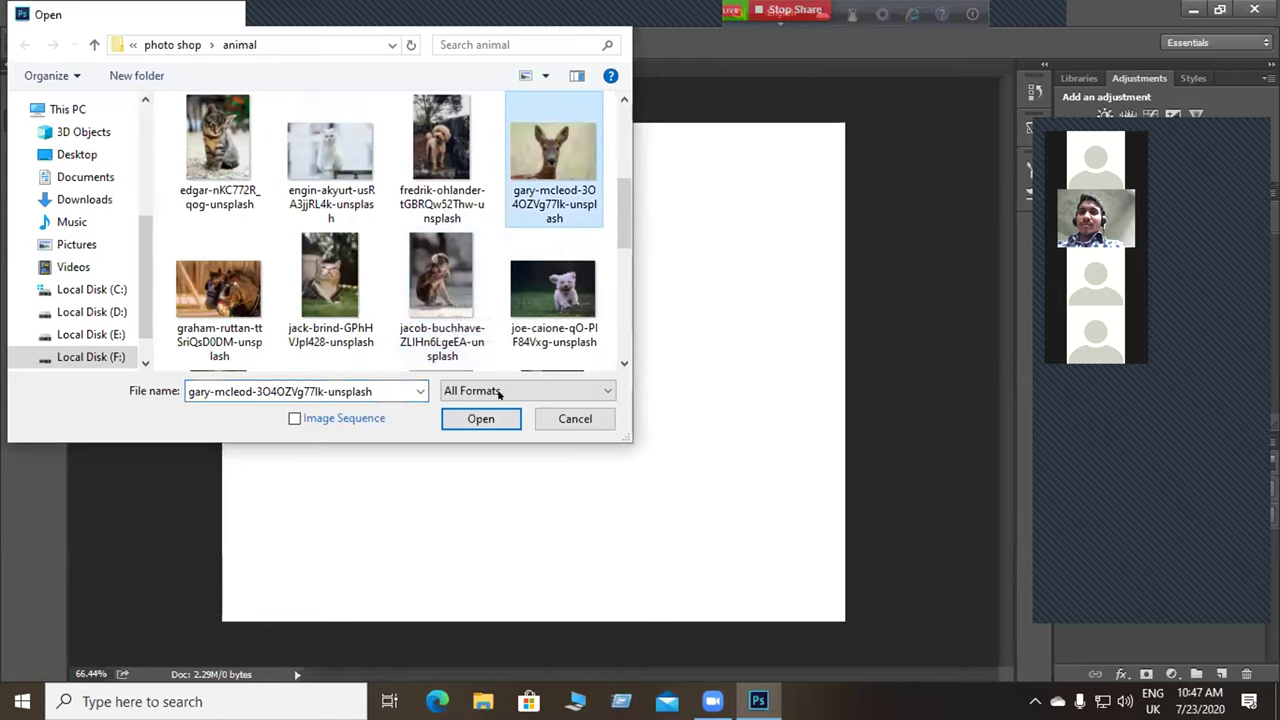
left_click(481, 419)
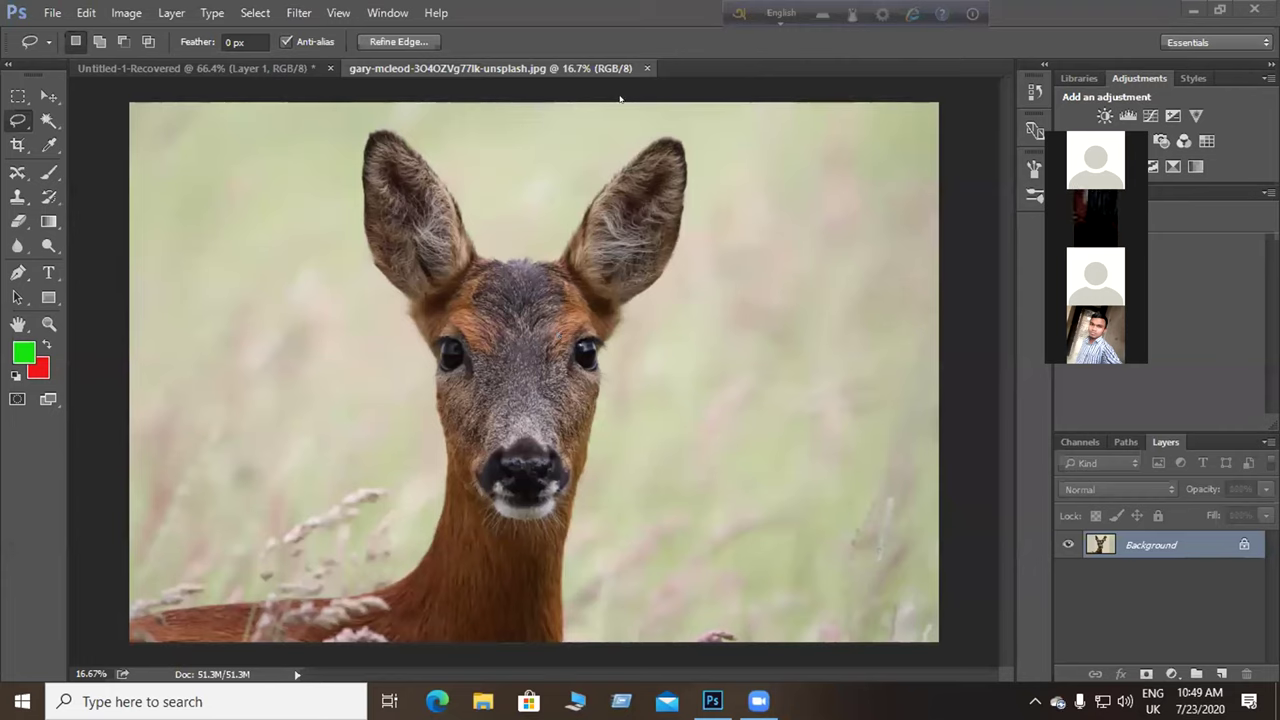
Close the deer photo and open it again from the animal folder.
key("ctrl+w")
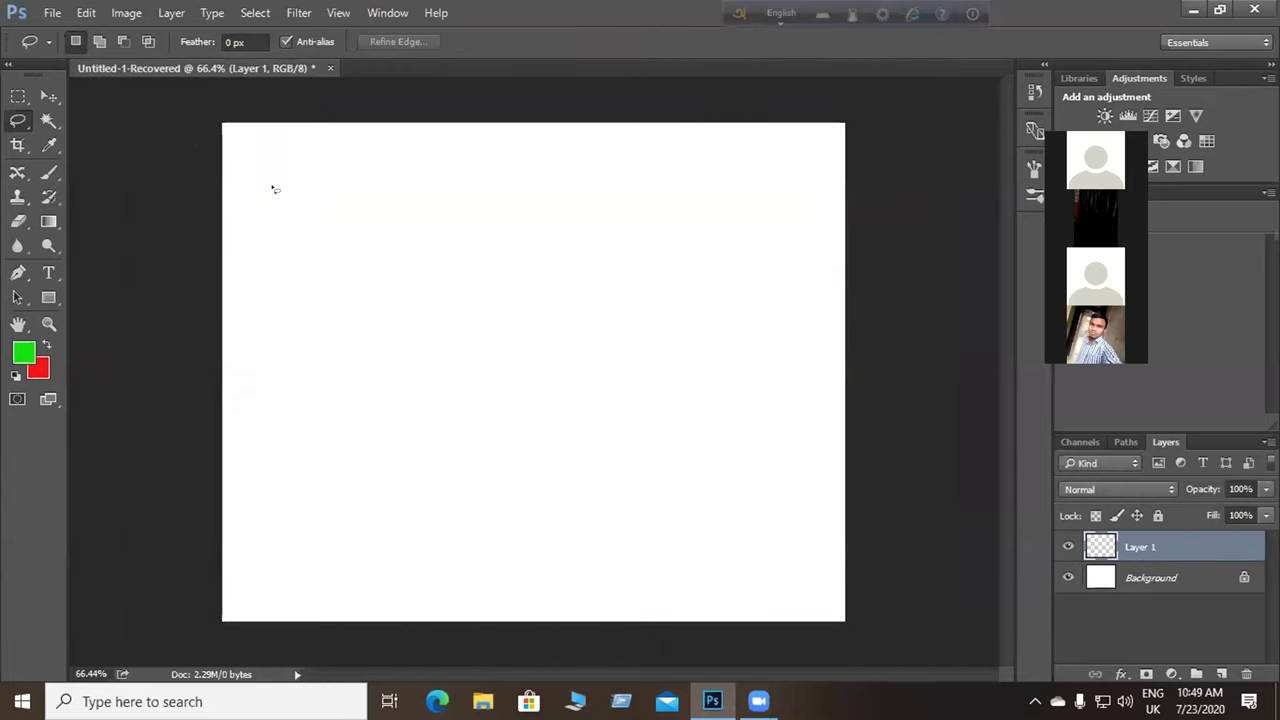
left_click(56, 14)
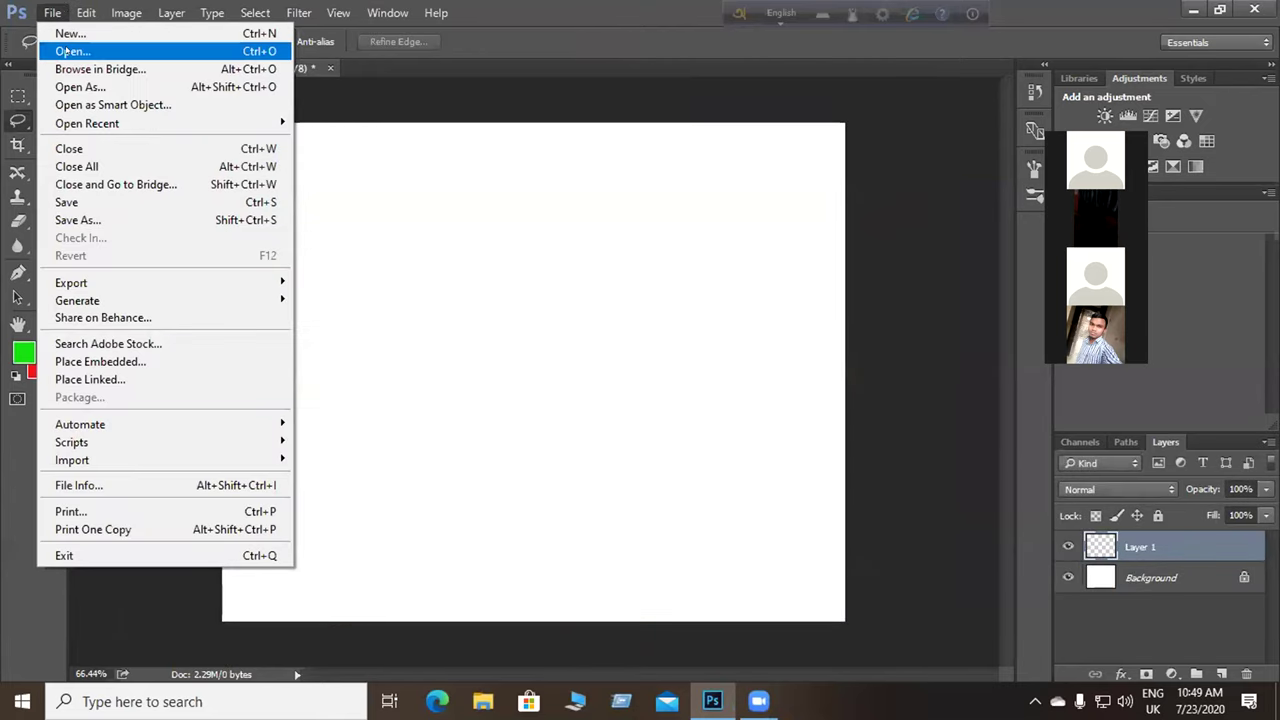
left_click(68, 50)
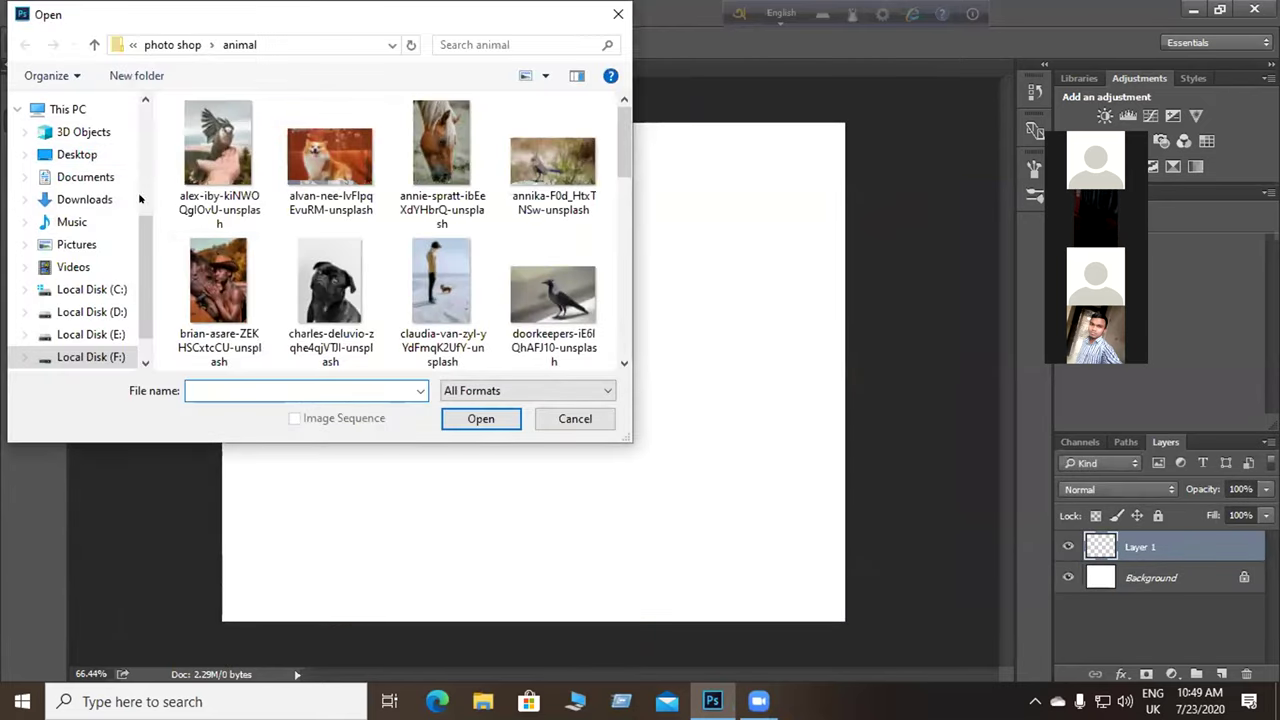
scroll(440, 285, "down", 1)
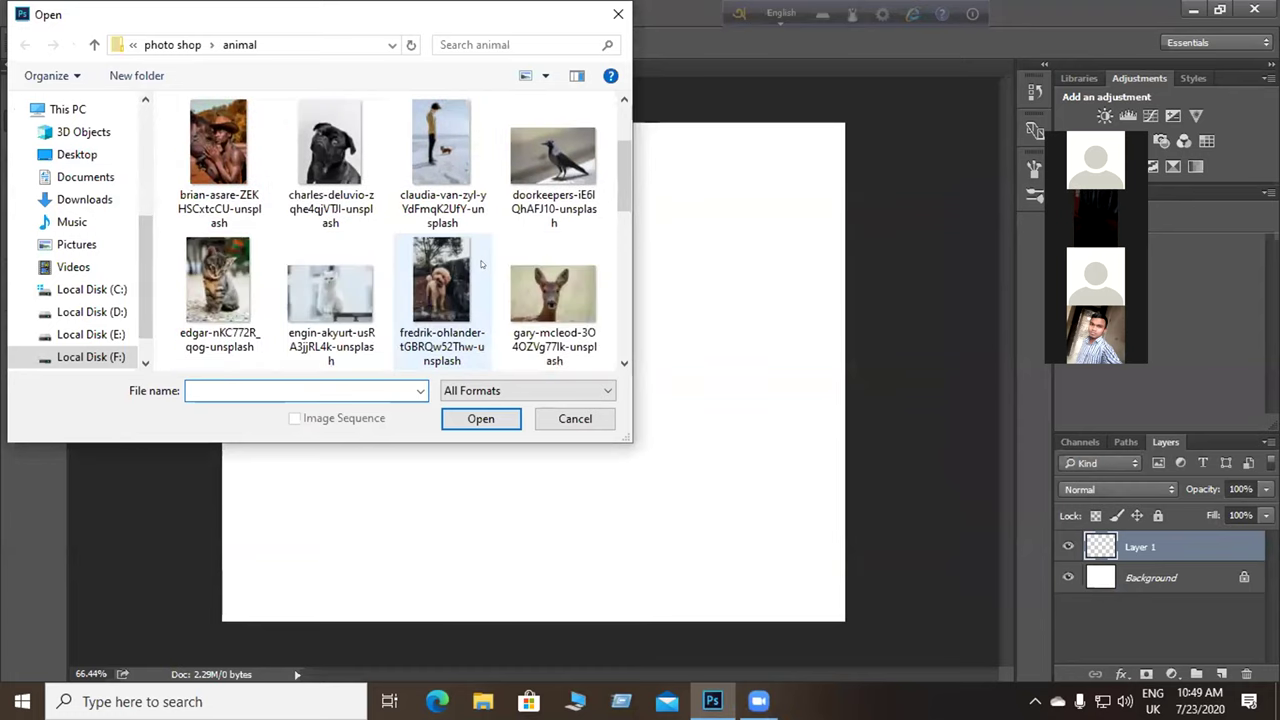
double_click(543, 300)
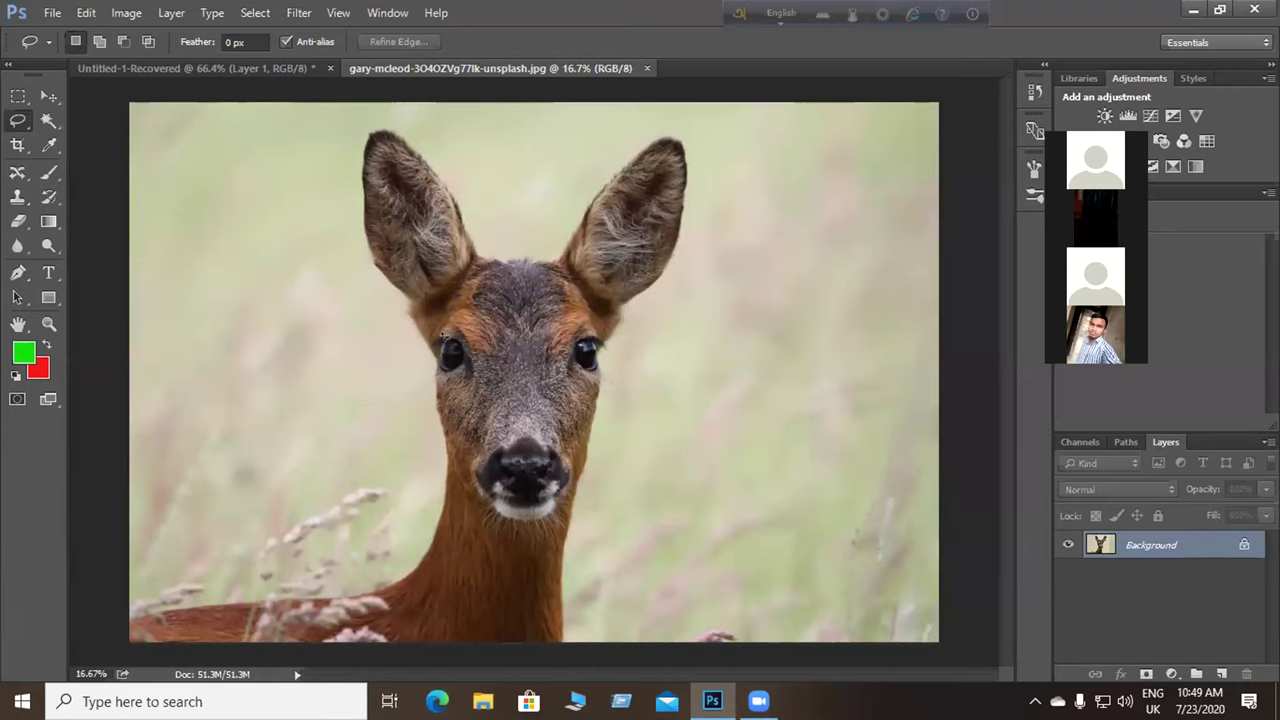
Switch to the blank canvas document and back to the deer photo, and close the photo.
left_click(200, 69)
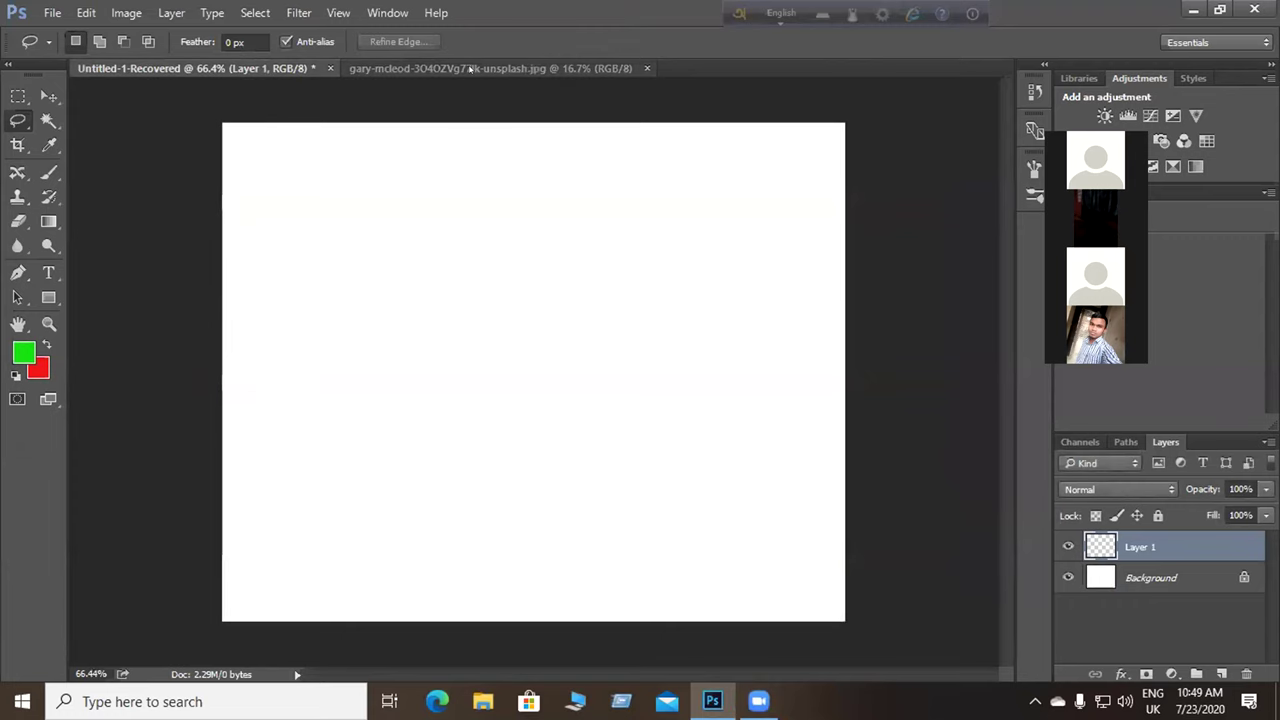
left_click(490, 68)
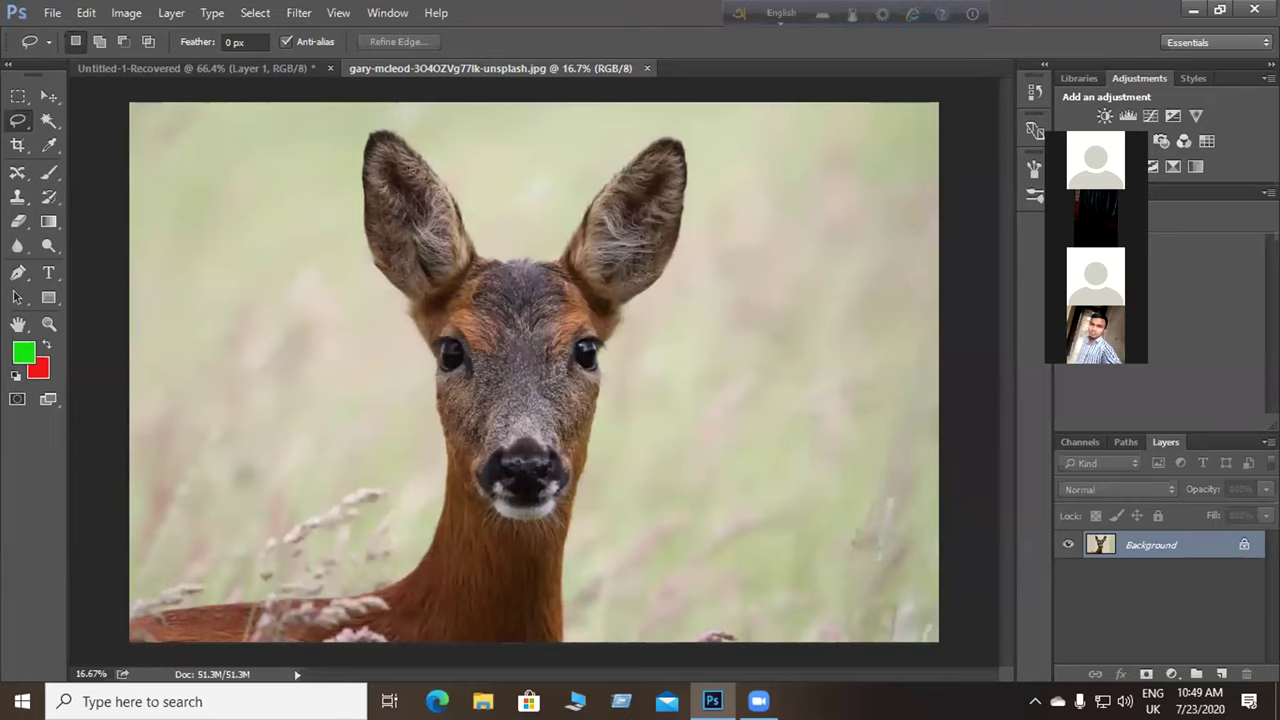
left_click(647, 68)
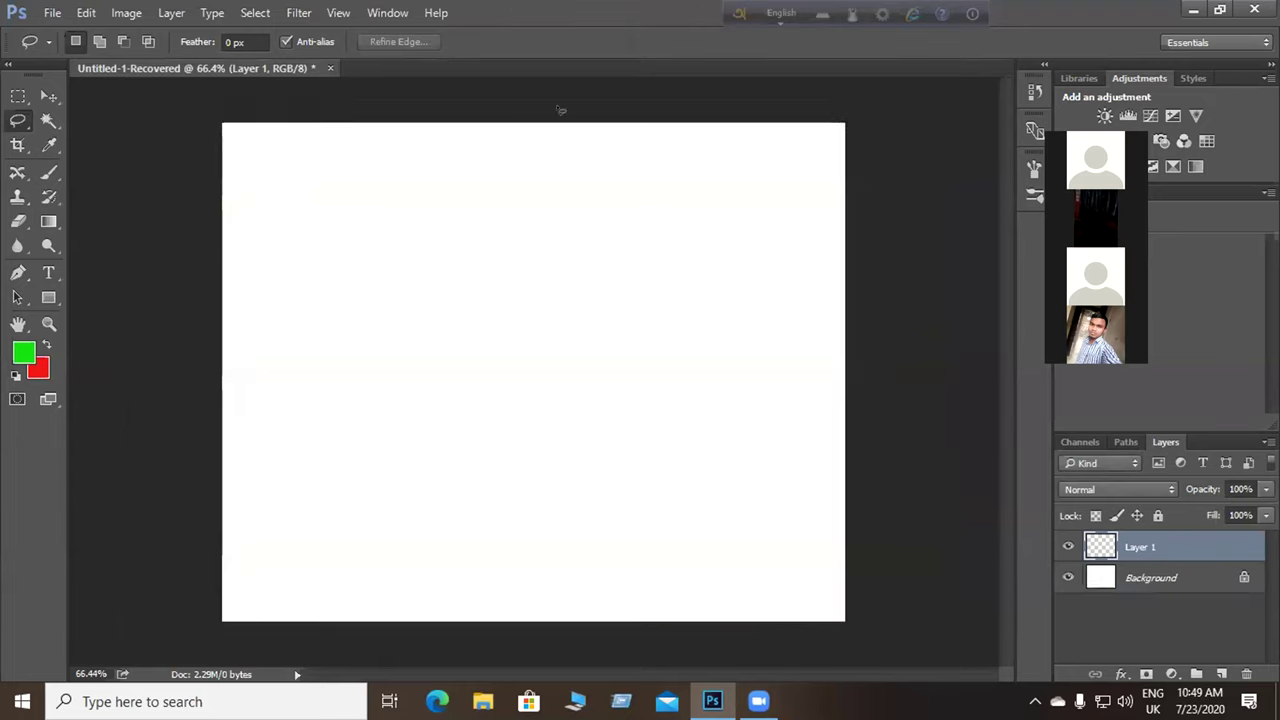
Reopen the deer photo from the animal folder.
left_click(48, 8)
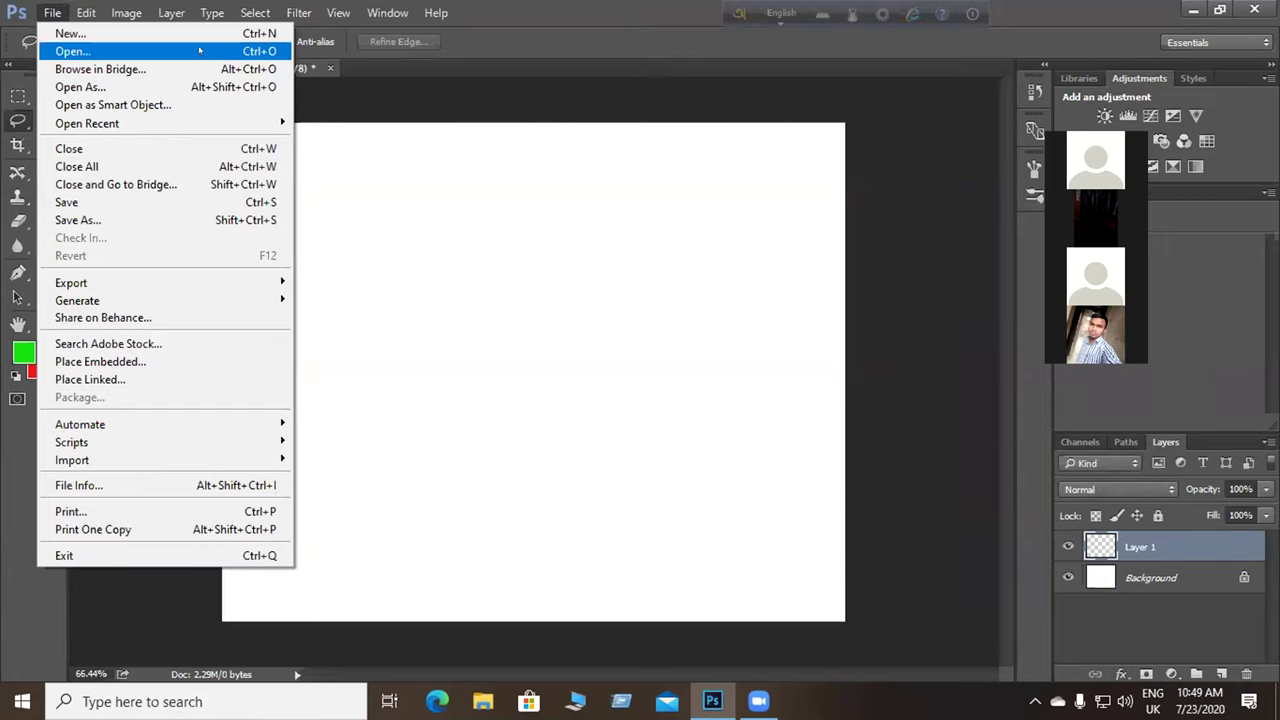
left_click(52, 12)
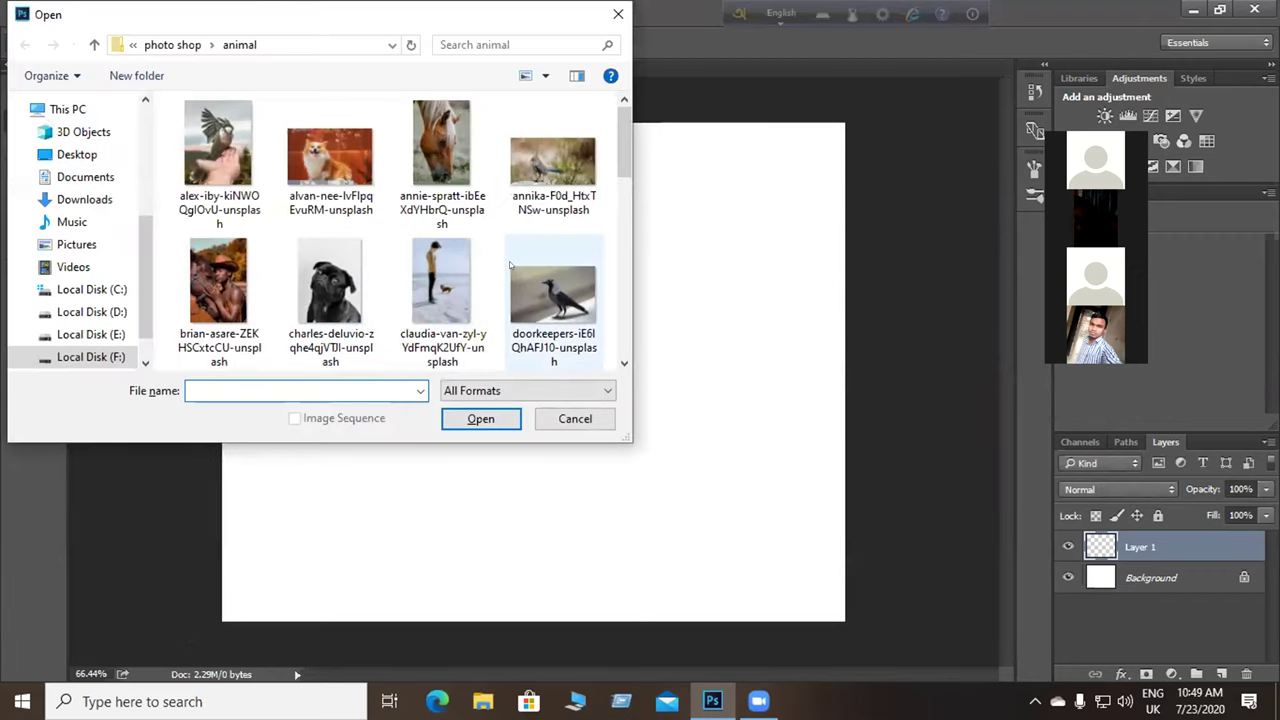
scroll(510, 265, "down", 2)
left_click(553, 160)
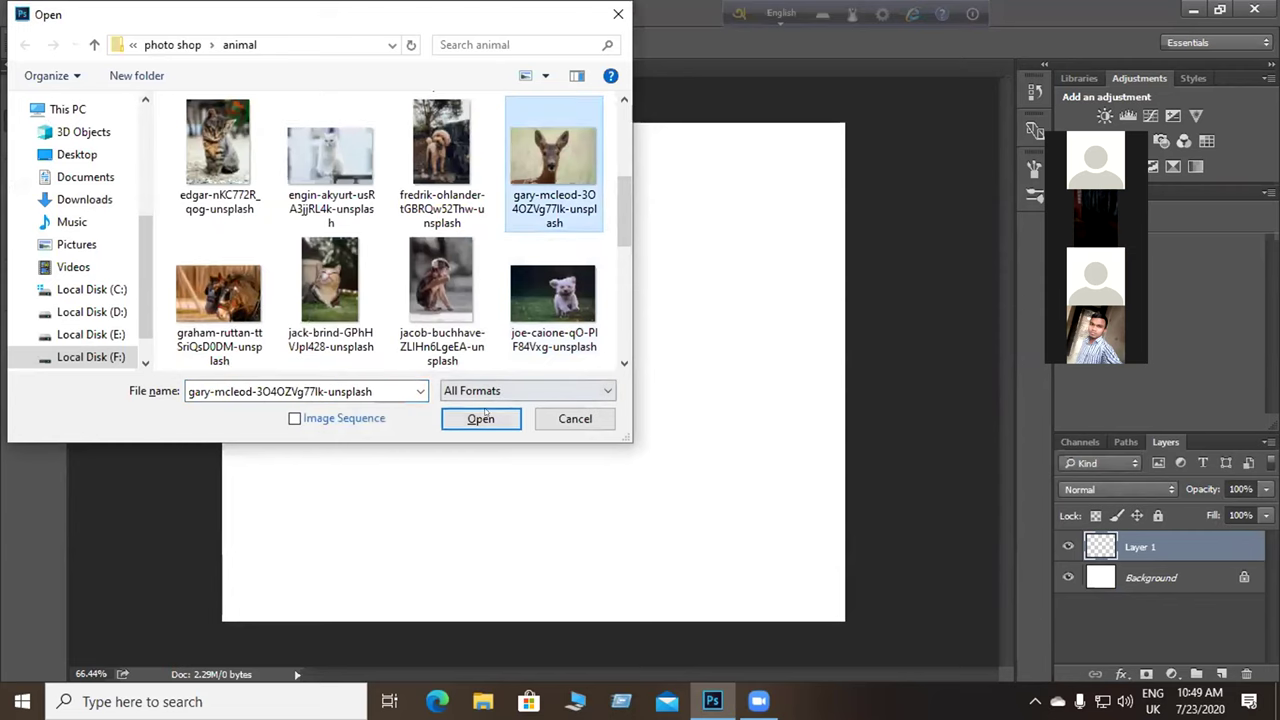
left_click(487, 424)
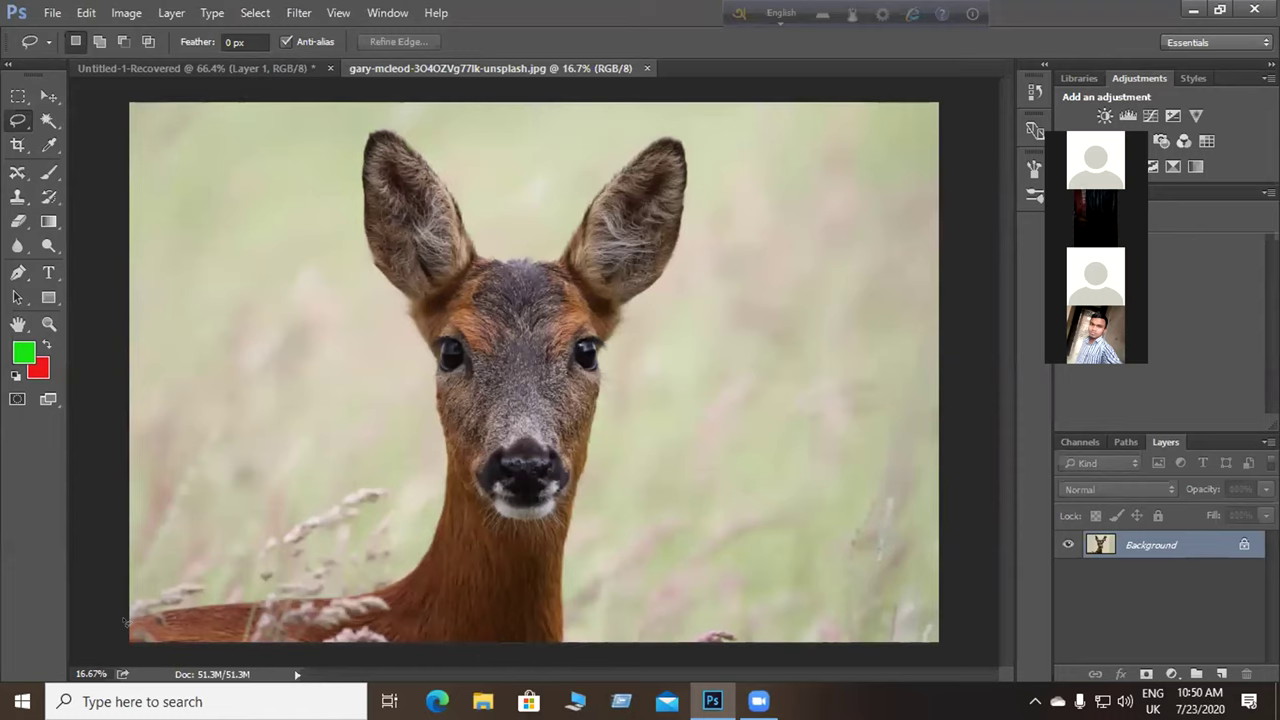
Trace a freehand lasso selection loosely around the deer's back, neck, head and both ears, closing it along the photo's lower edge.
mouse_move(202, 595)
left_mouse_down()
mouse_move(345, 589)
mouse_move(396, 563)
mouse_move(435, 467)
mouse_move(427, 411)
left_mouse_up()
mouse_move(409, 325)
left_mouse_down()
mouse_move(348, 232)
mouse_move(348, 175)
left_mouse_up()
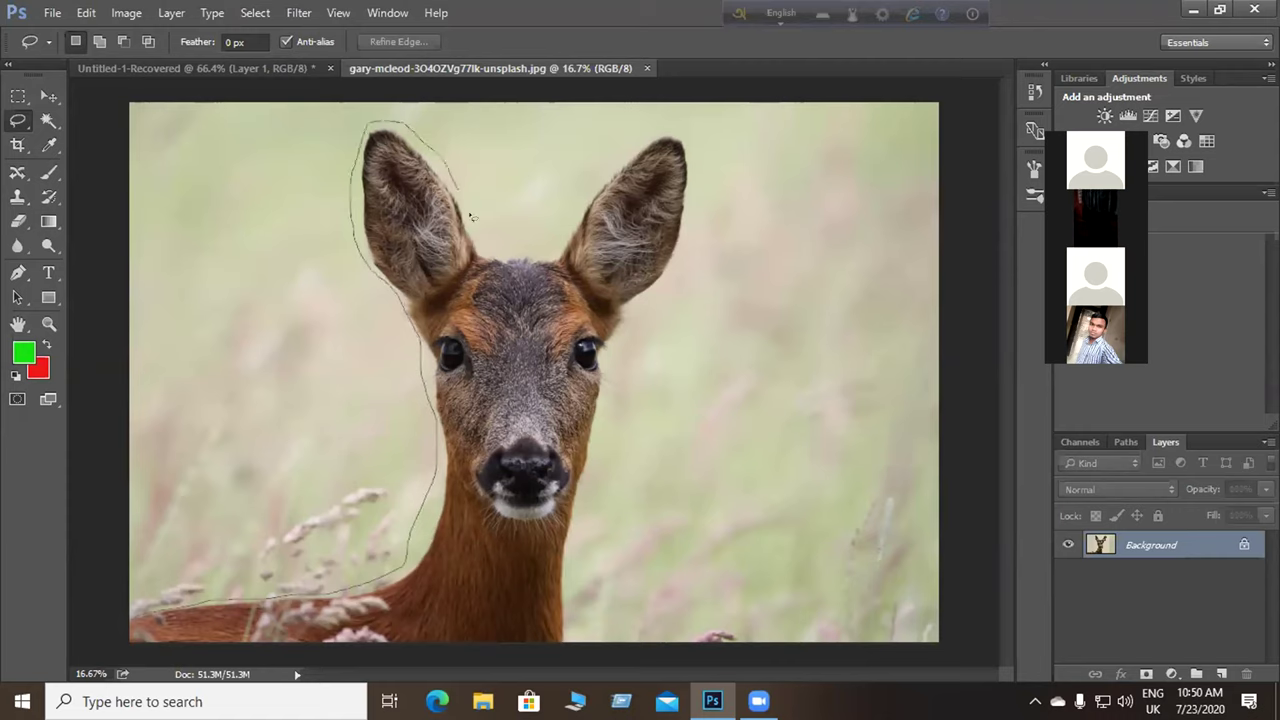
mouse_move(530, 252)
left_mouse_down()
mouse_move(606, 153)
mouse_move(668, 125)
left_mouse_up()
left_click_drag(693, 248, 648, 336)
left_click_drag(617, 443, 603, 625)
left_click_drag(515, 670, 110, 650)
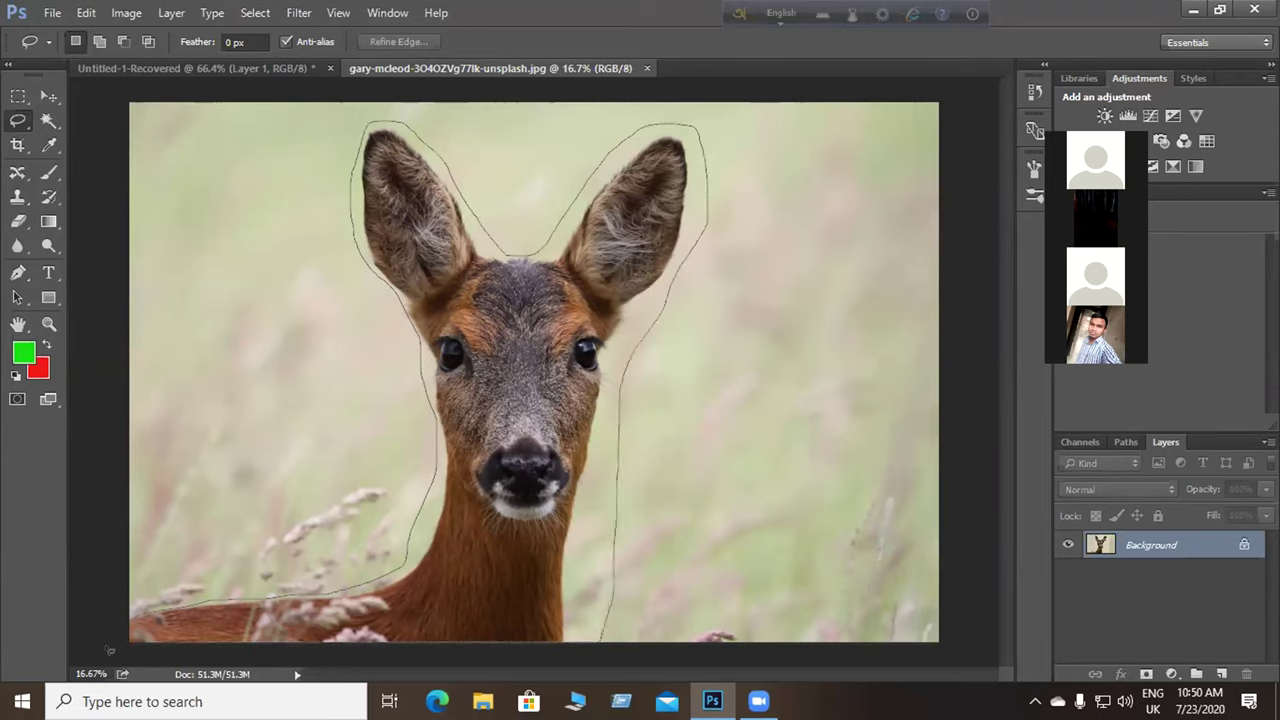
left_click_drag(140, 607, 135, 612)
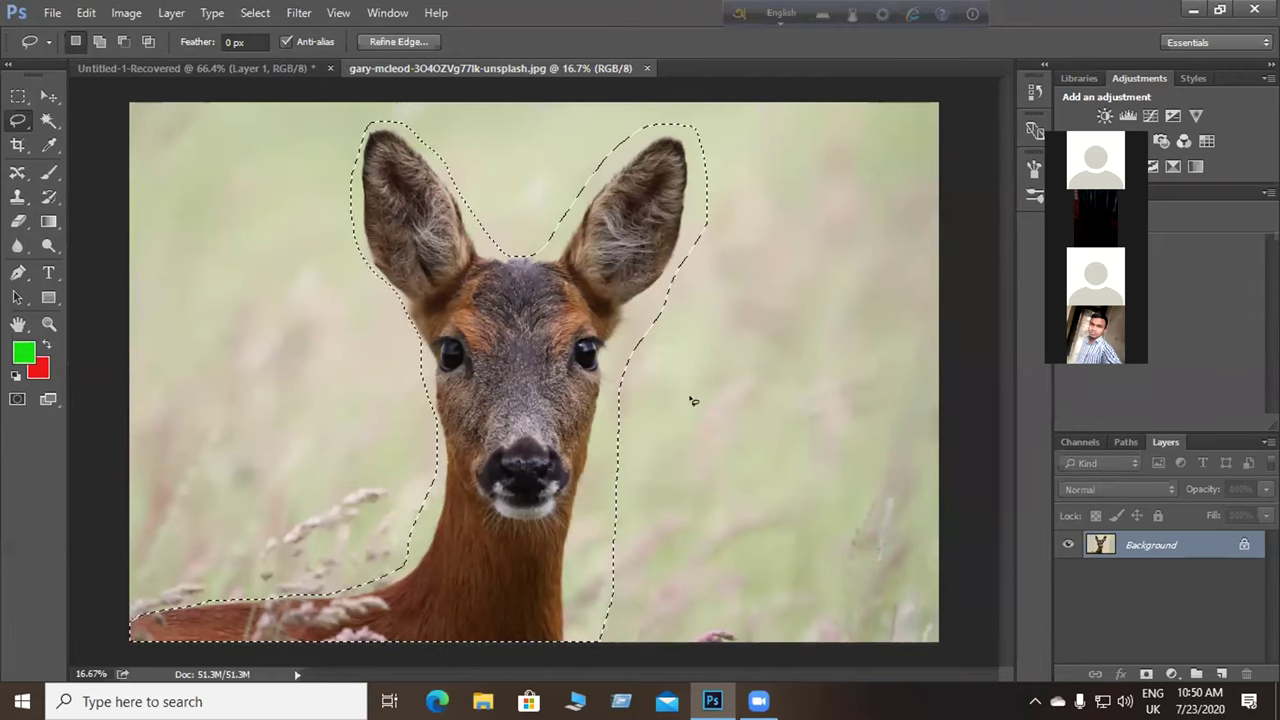
Copy the selected deer to its own layer with Layer Via Copy.
right_click(330, 96)
key("Escape")
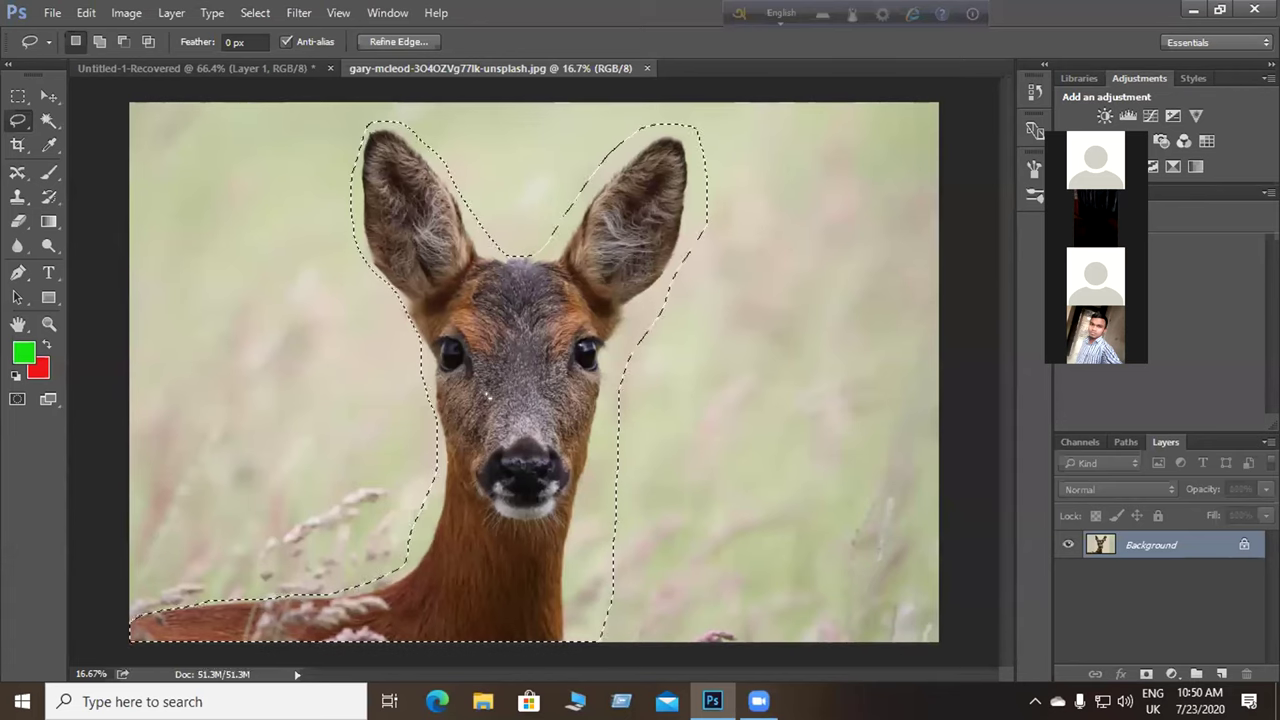
right_click(513, 350)
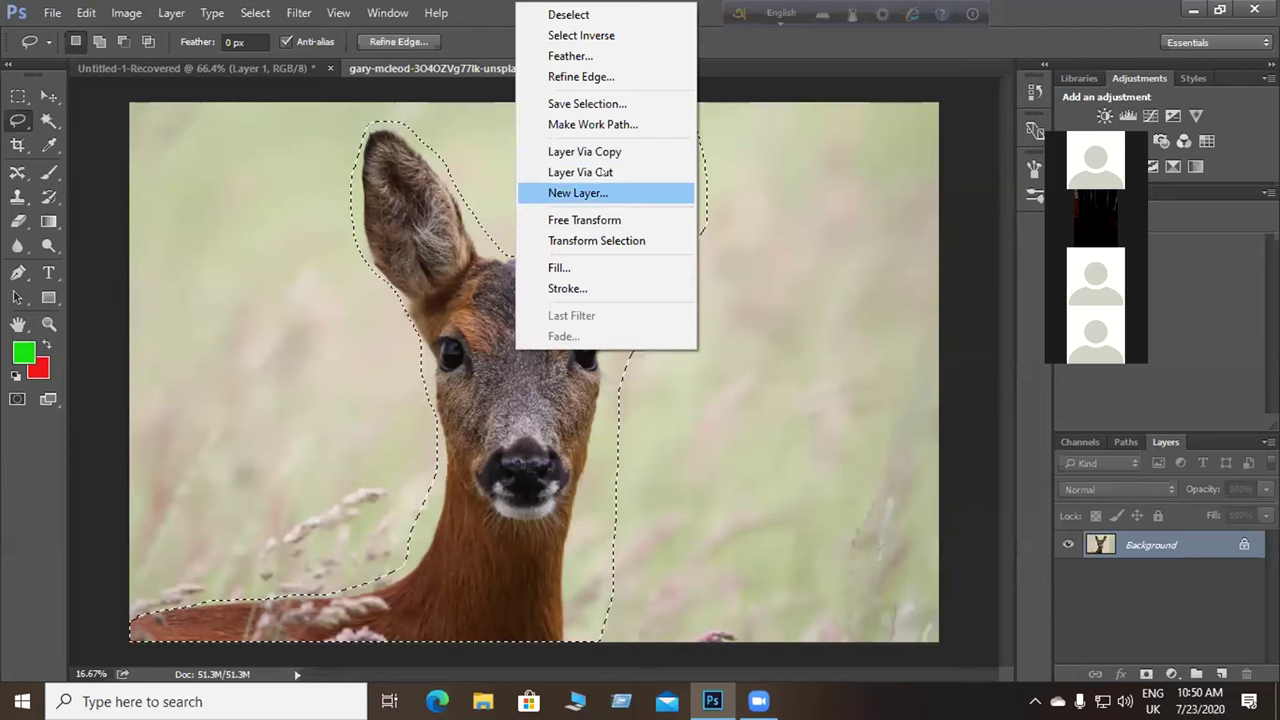
left_click(588, 152)
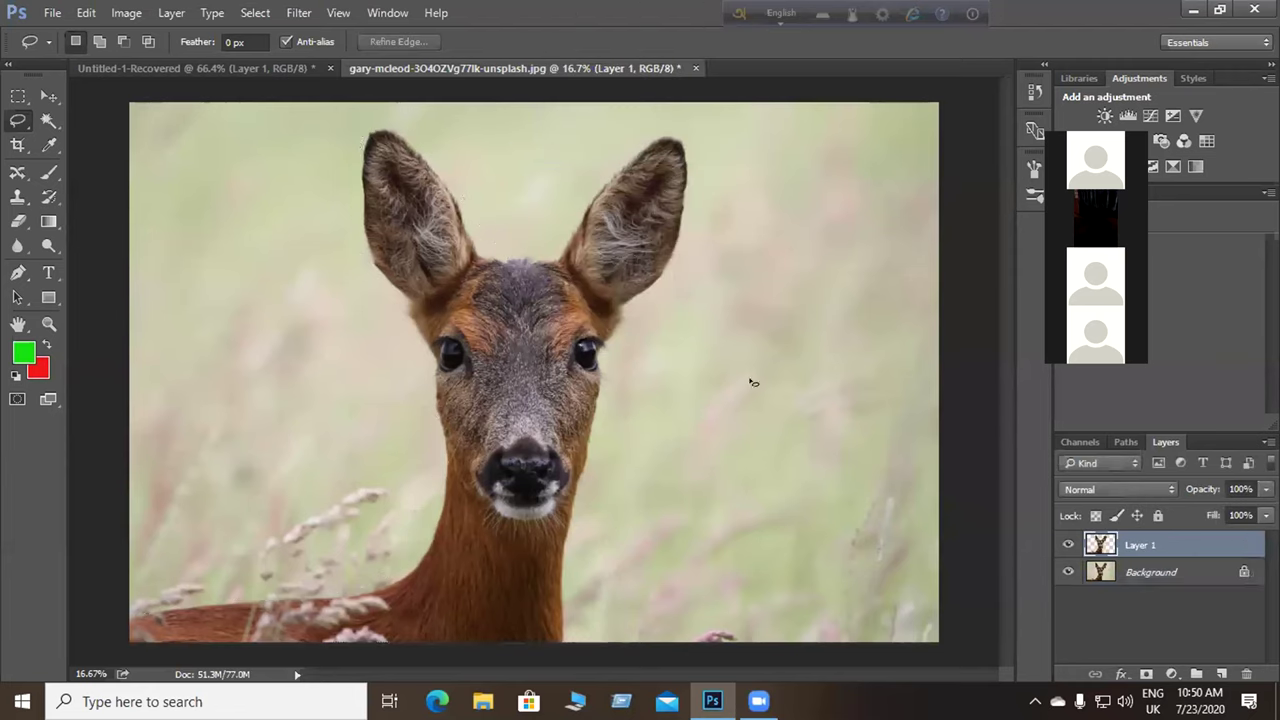
Toggle the Background layer's visibility and leave it hidden so only the copied deer layer shows.
left_click_drag(1177, 80, 1218, 84)
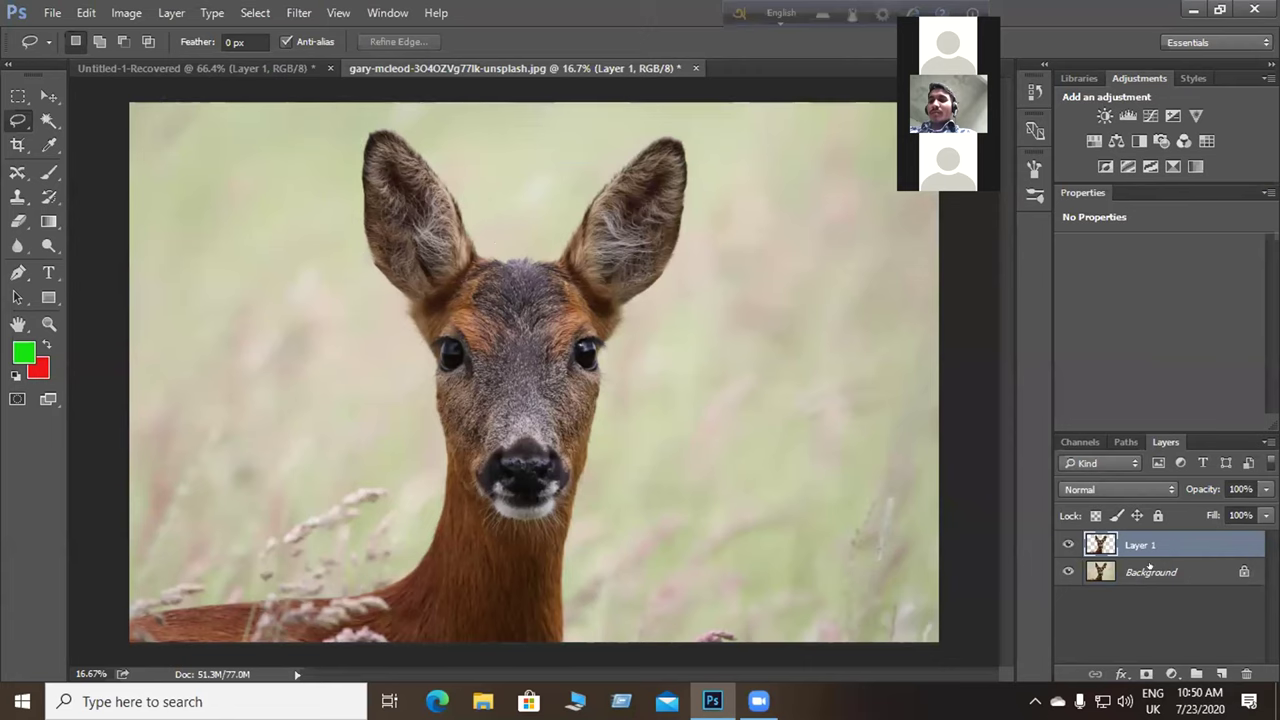
left_click(1068, 571)
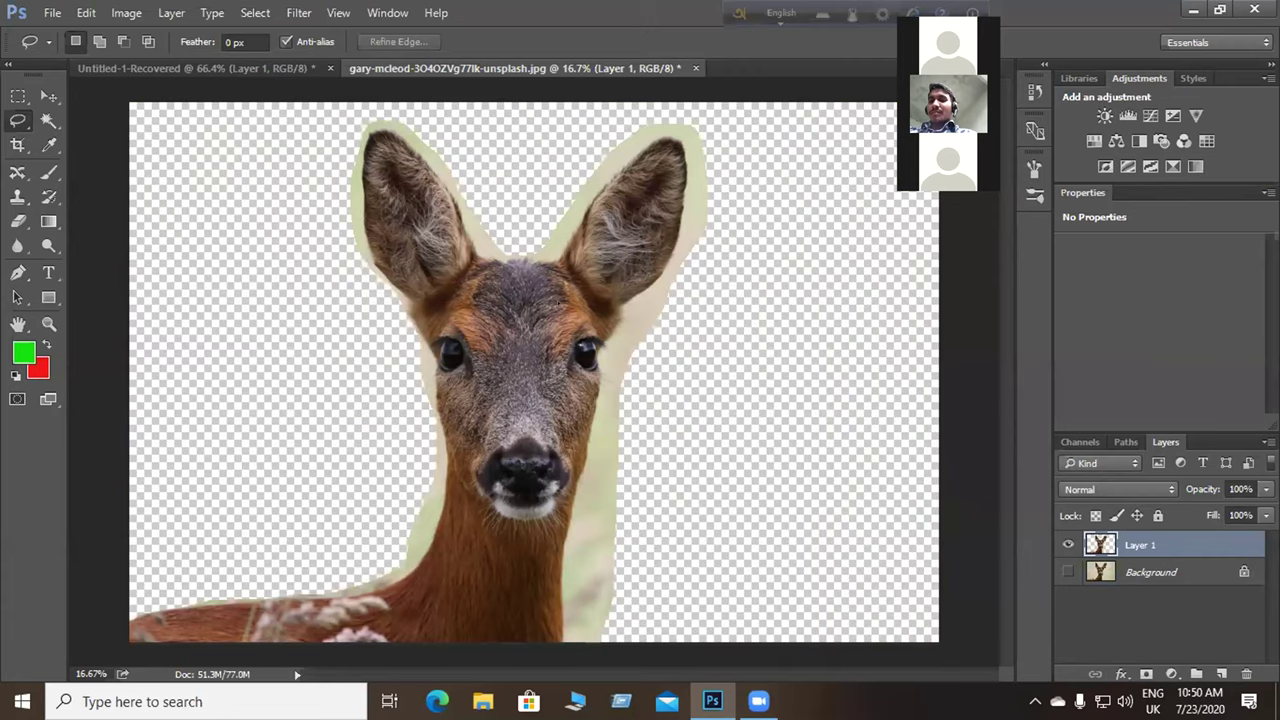
left_click(1062, 570)
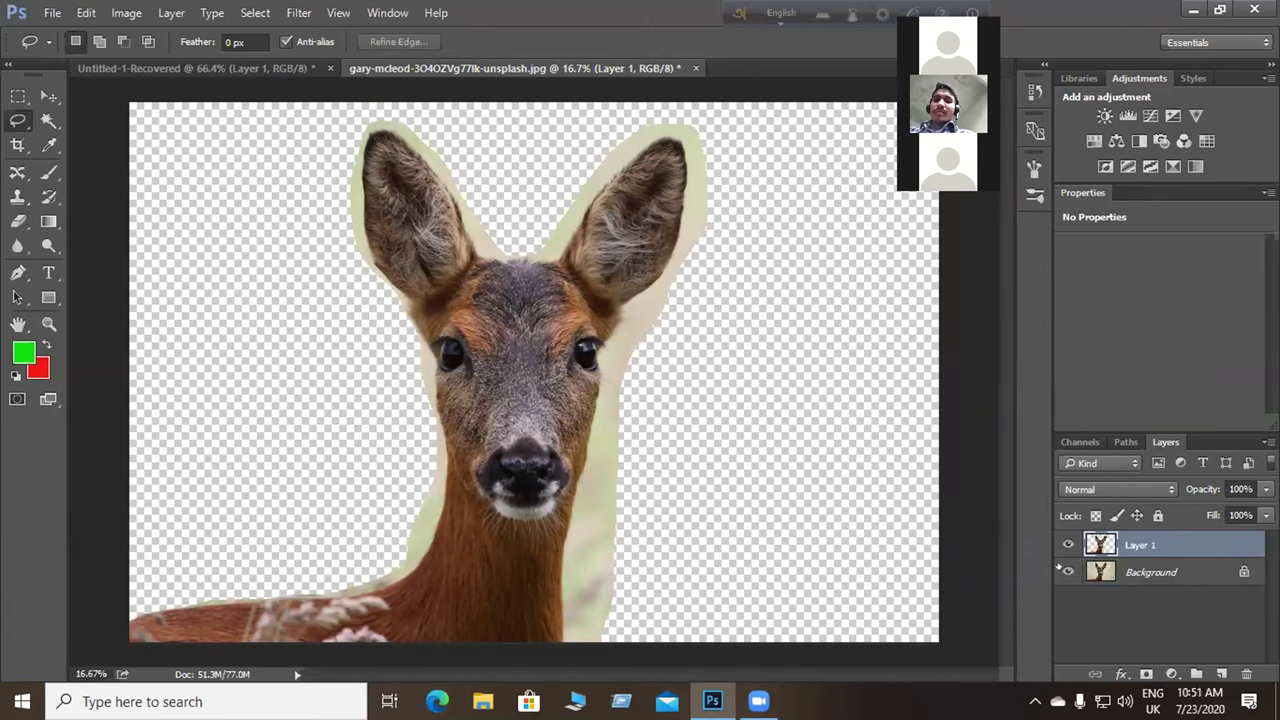
left_click(1068, 571)
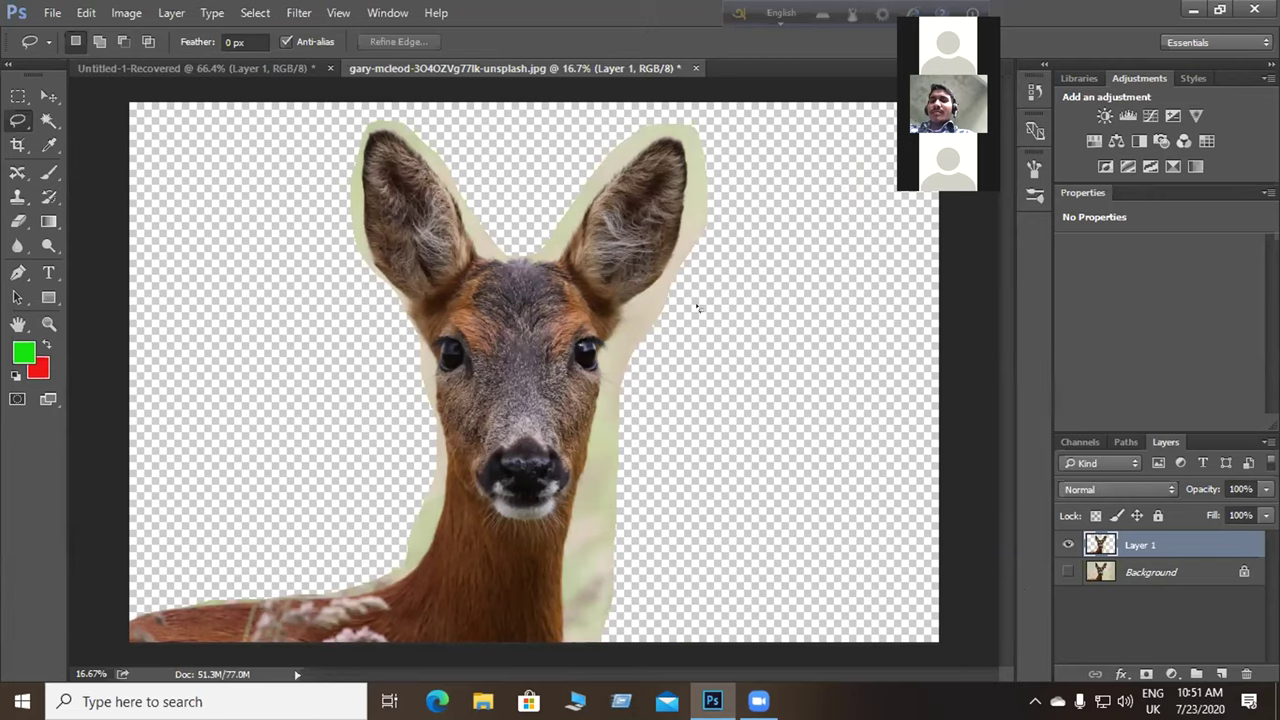
Check the cutout against the Background layer, leave the Background visible, and delete the copied deer layer.
left_click(1063, 571)
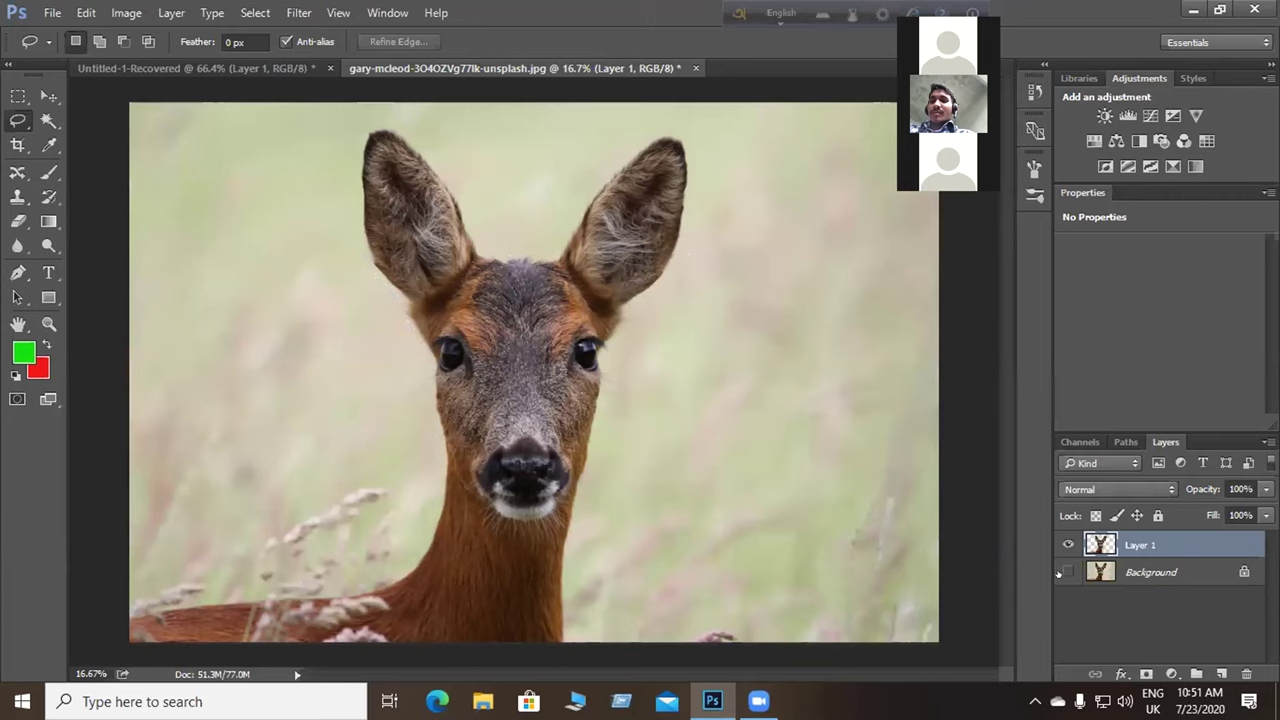
left_click(1062, 572)
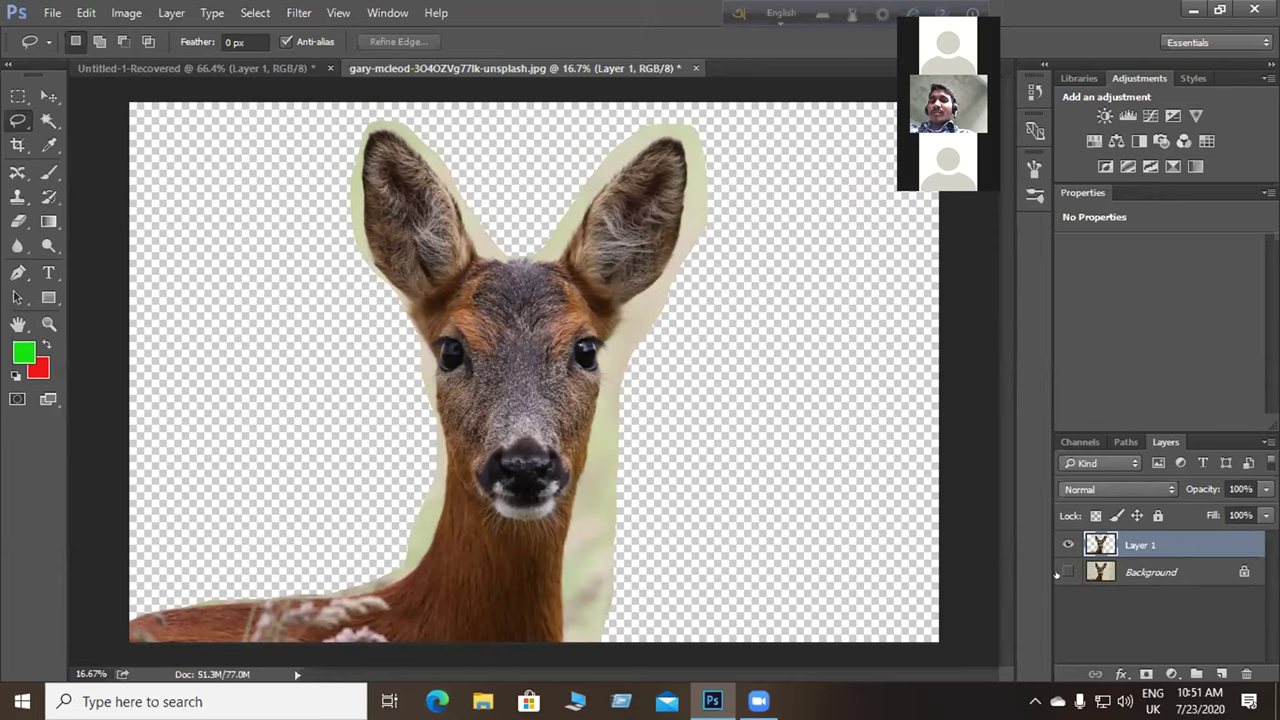
left_click(1066, 572)
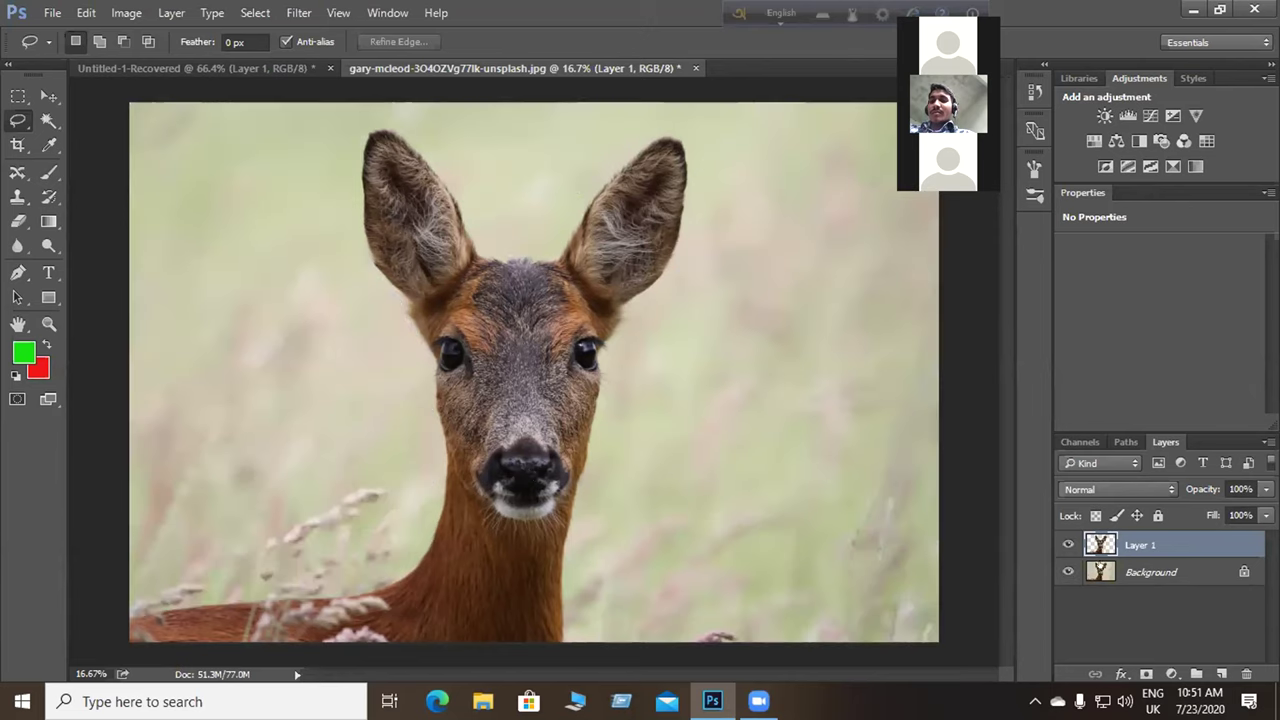
left_click_drag(1180, 537, 1237, 672)
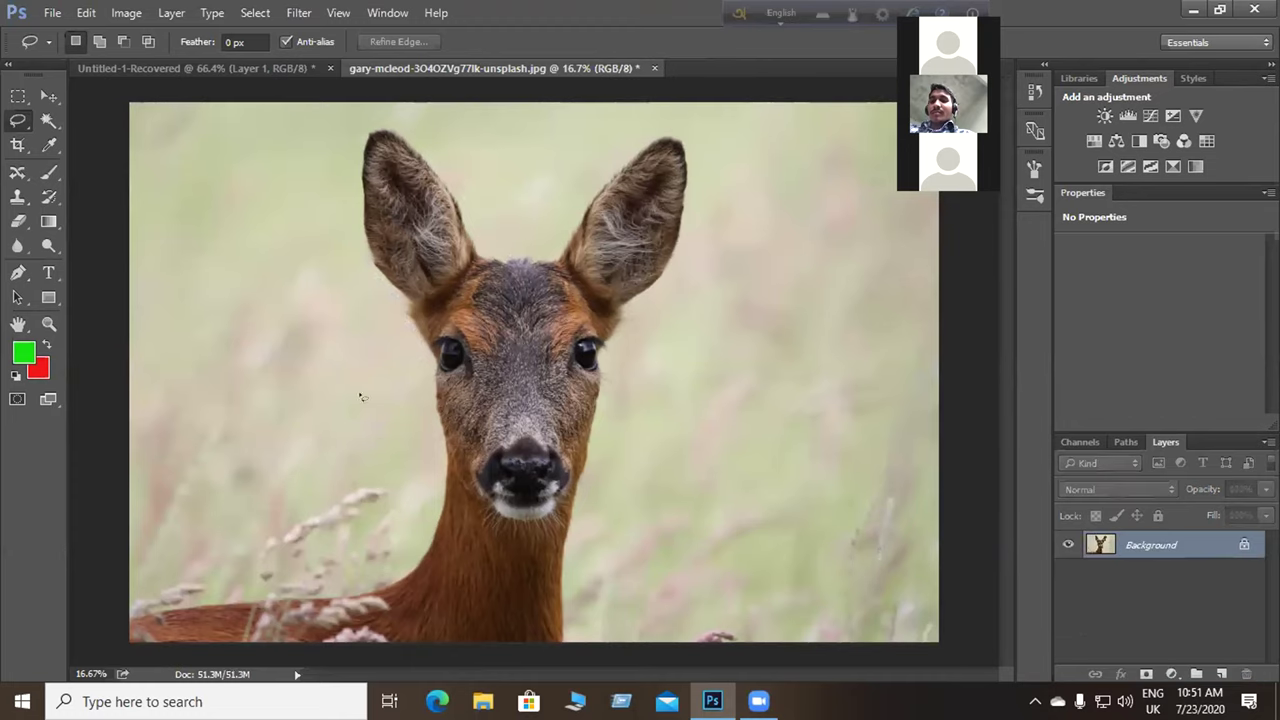
Draw a rough freehand lasso loop over the grass beside the deer and deselect it.
mouse_move(213, 244)
left_mouse_down()
mouse_move(302, 423)
mouse_move(288, 258)
mouse_move(216, 240)
left_mouse_up()
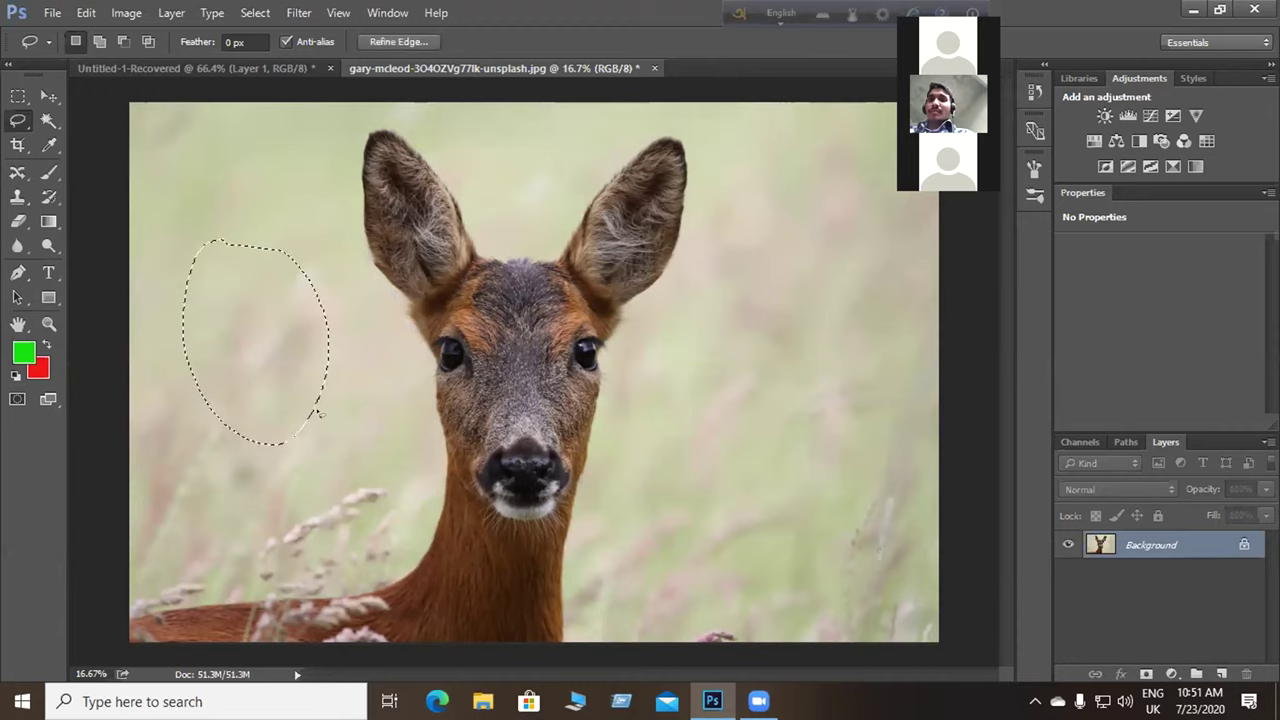
key("ctrl+d")
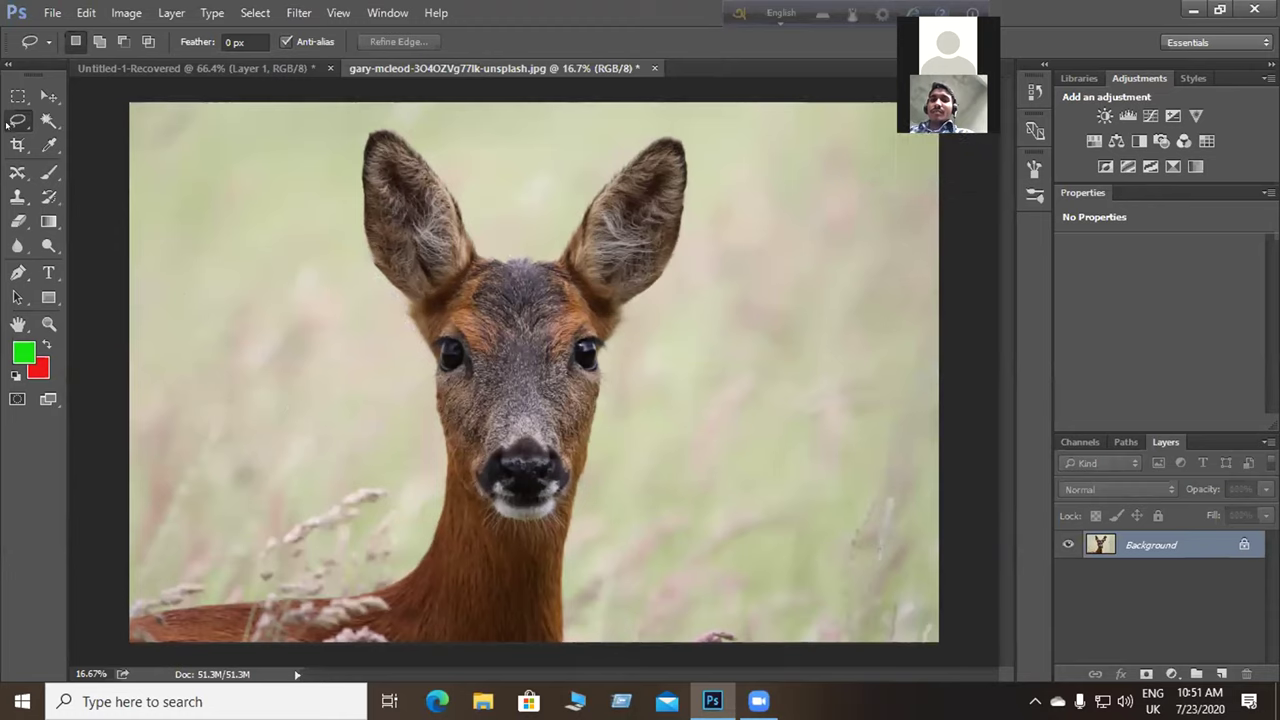
Switch to the Polygonal Lasso tool and open the photo of the white building against a blue sky from the photo shop colour folder.
right_click(9, 121)
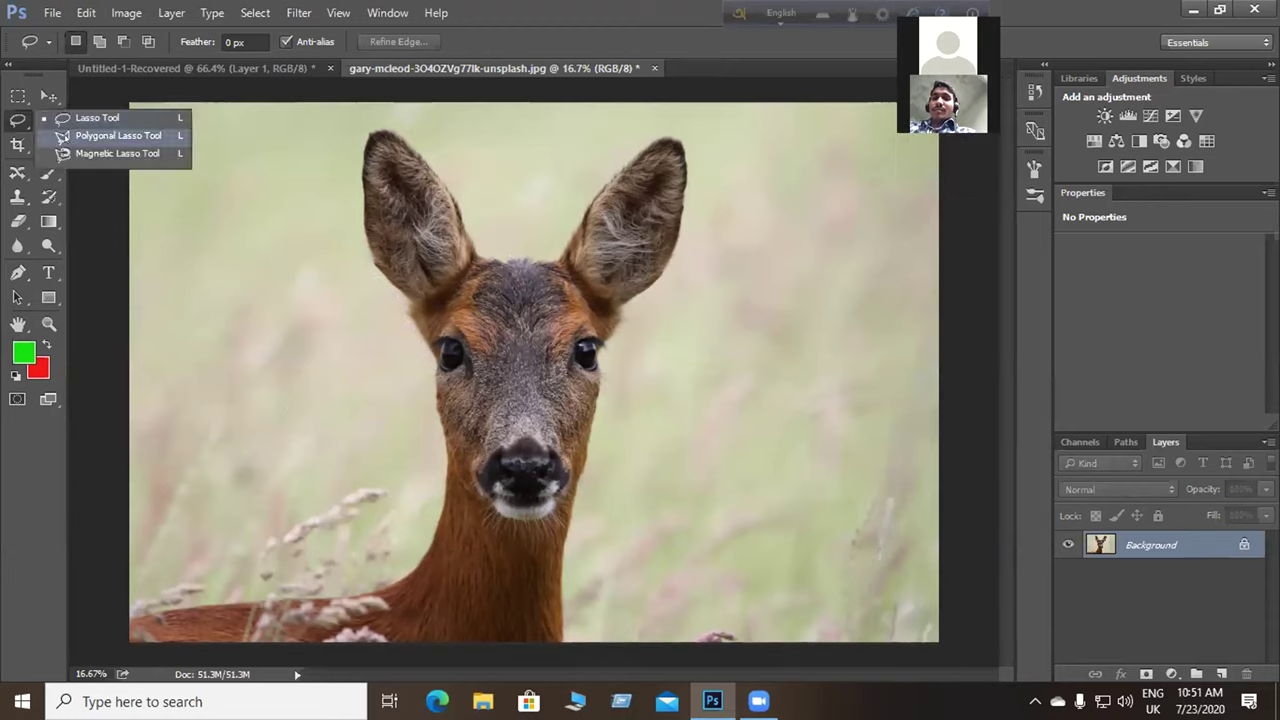
left_click(139, 136)
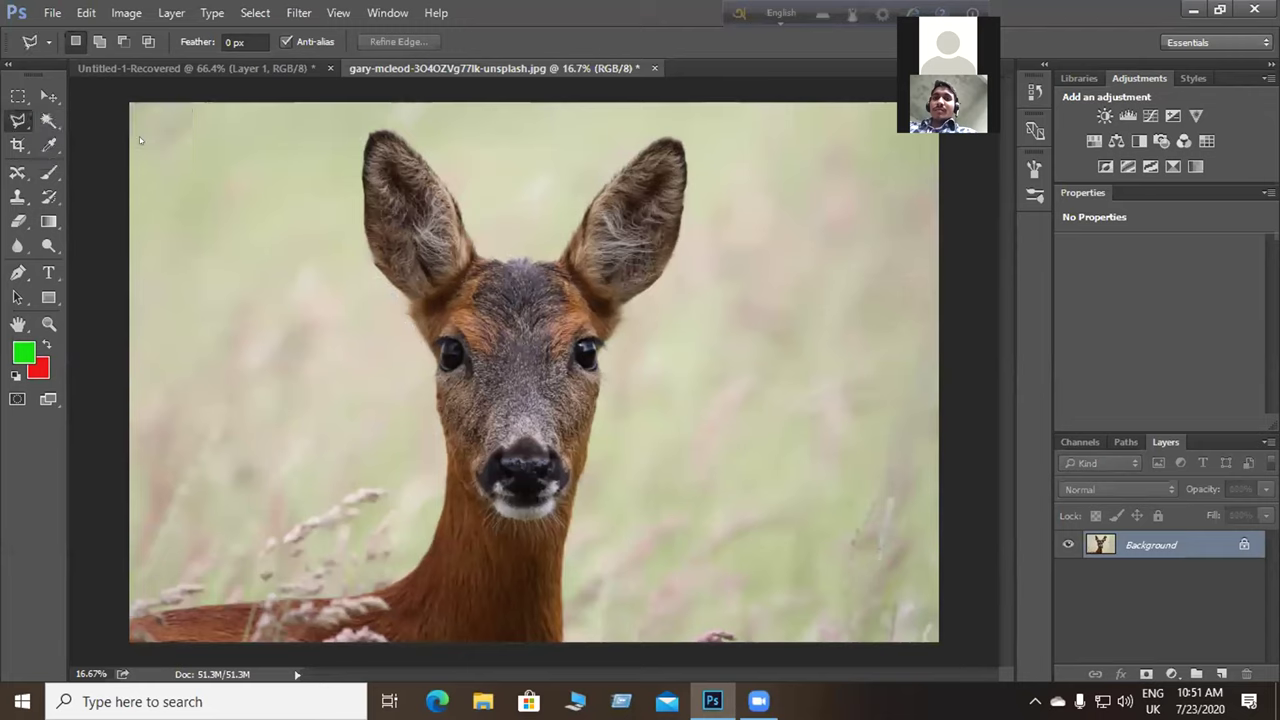
left_click(52, 13)
left_click(70, 48)
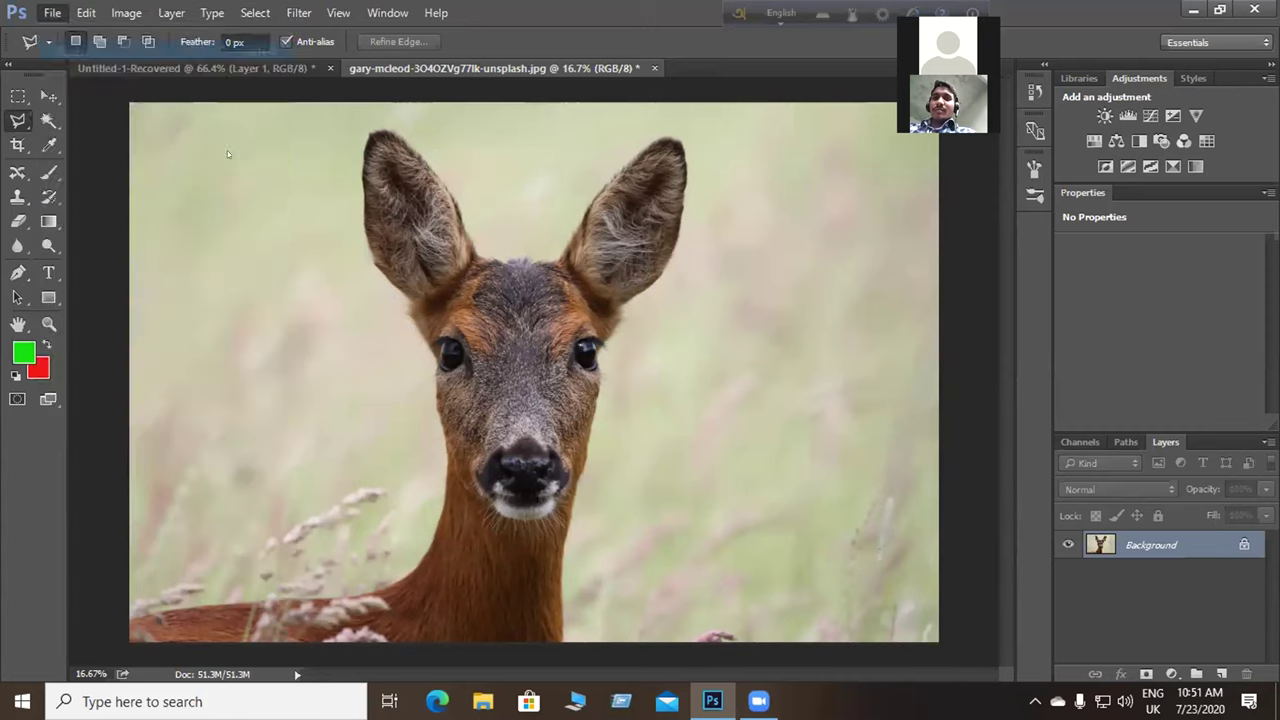
left_click_drag(620, 155, 601, 244)
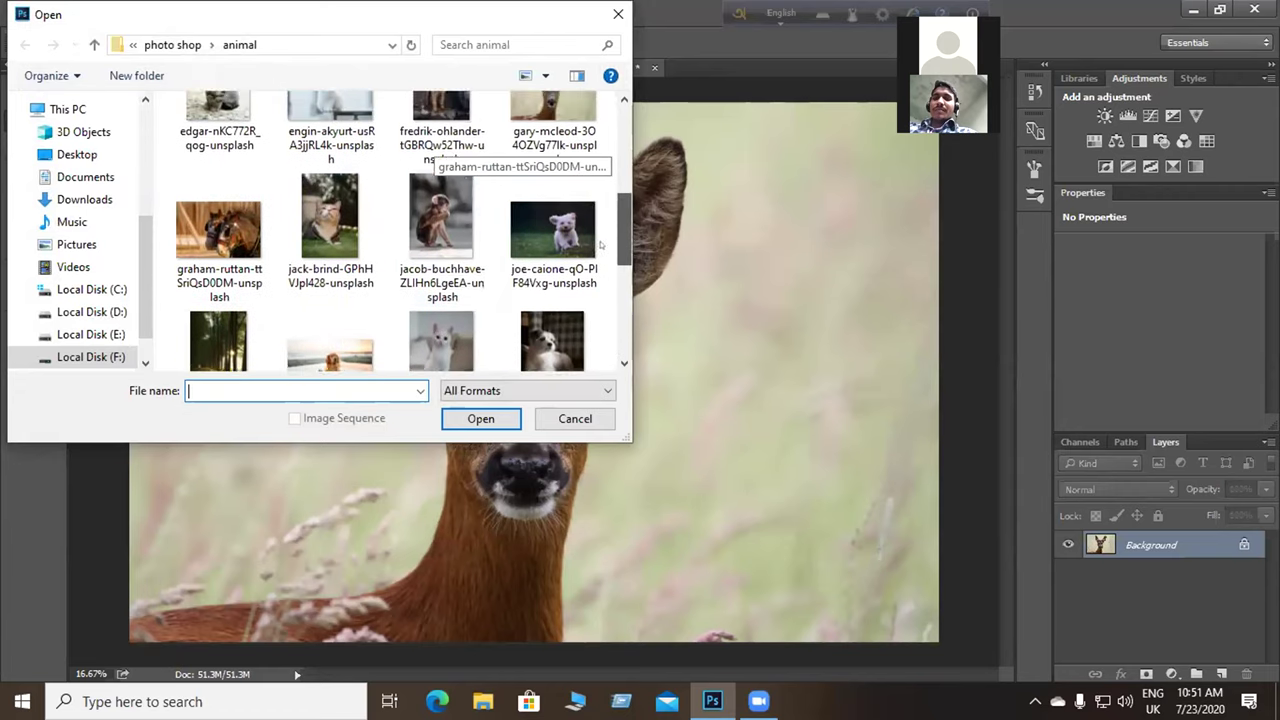
left_click(88, 357)
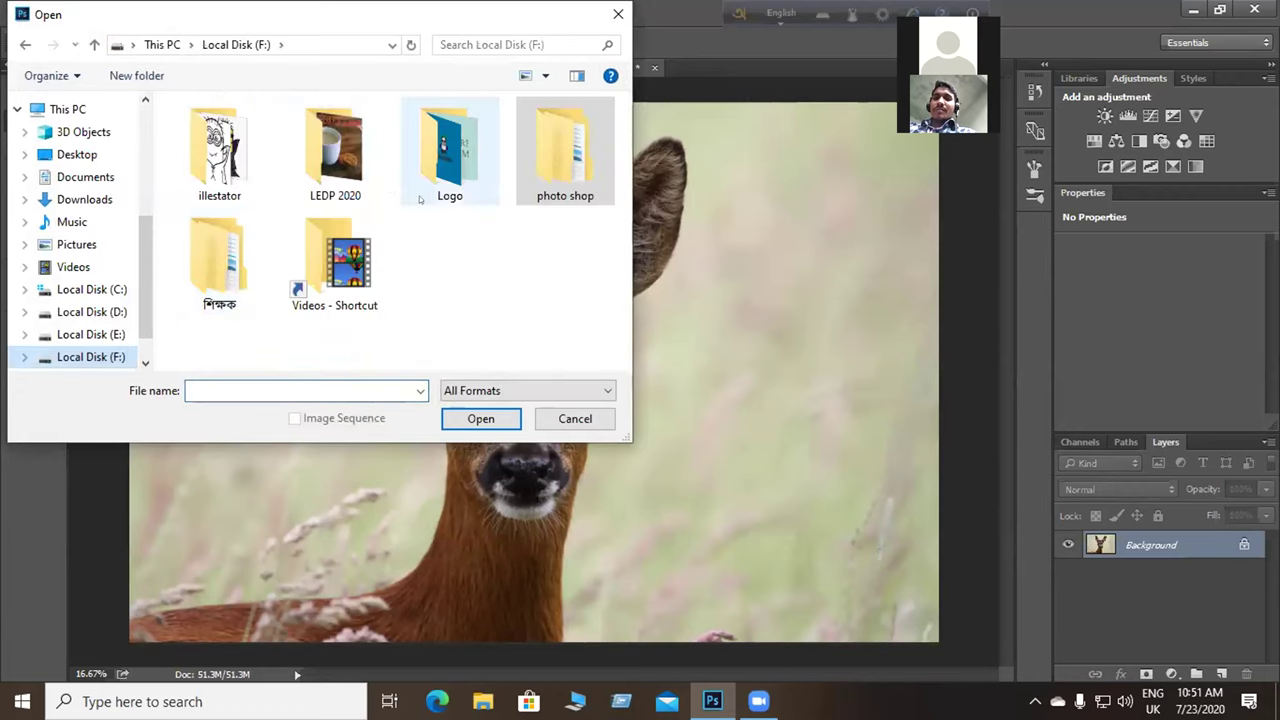
double_click(543, 175)
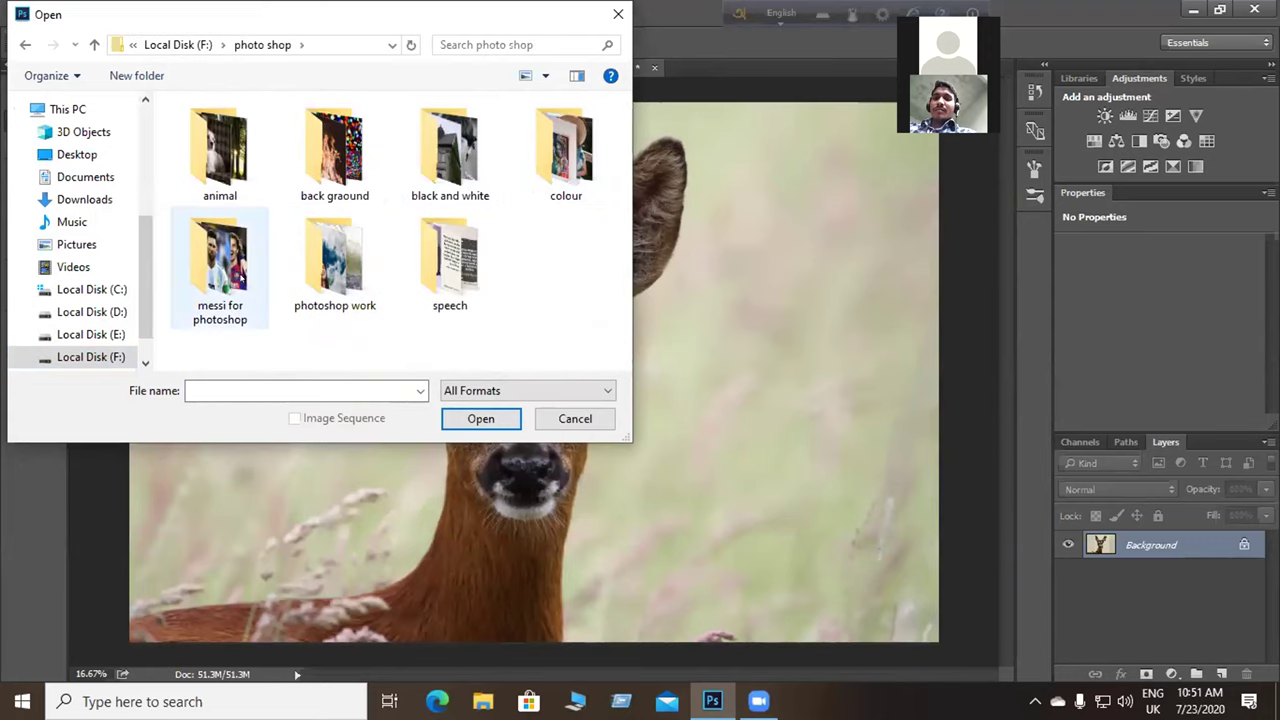
double_click(565, 150)
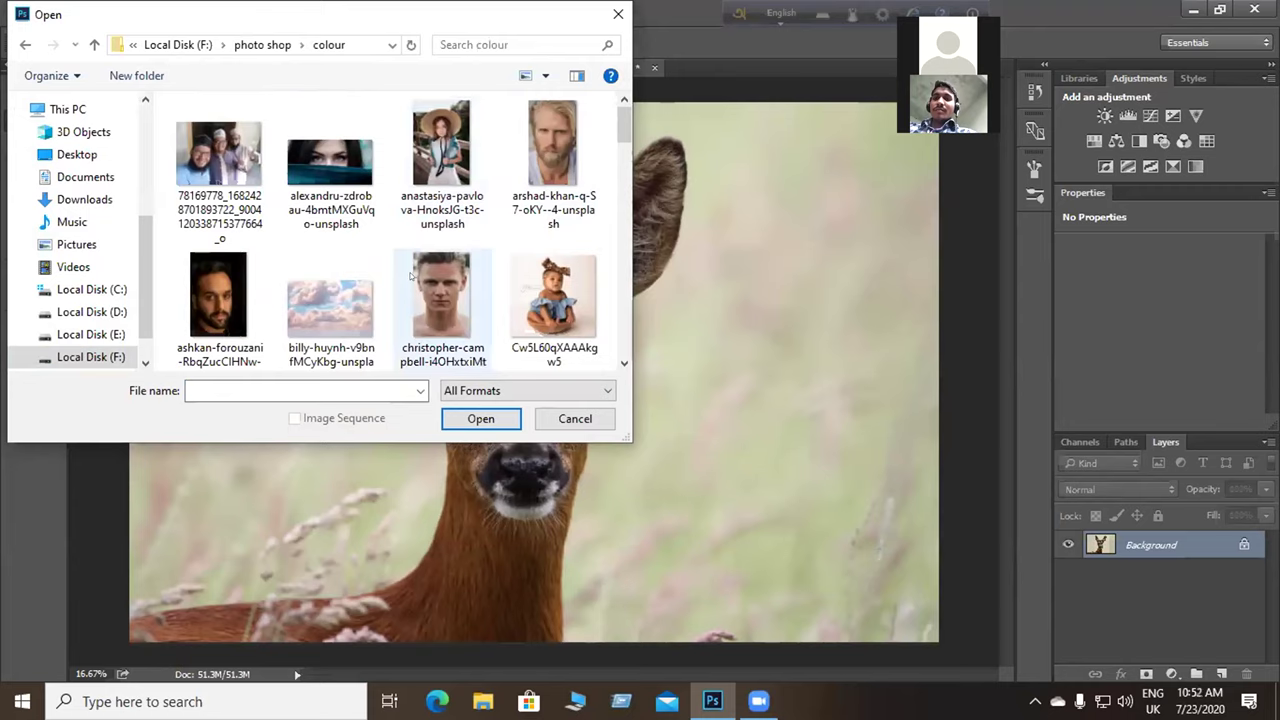
scroll(410, 275, "down", 5)
scroll(411, 275, "down", 6)
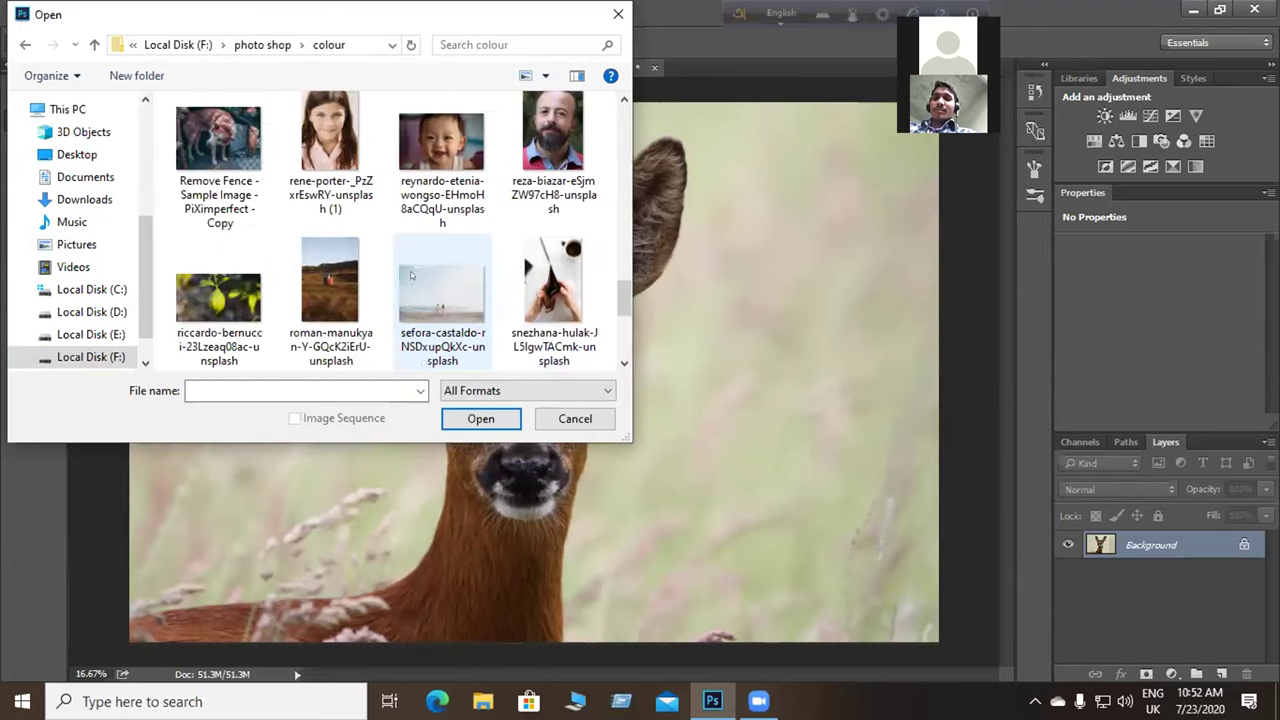
left_click(345, 283)
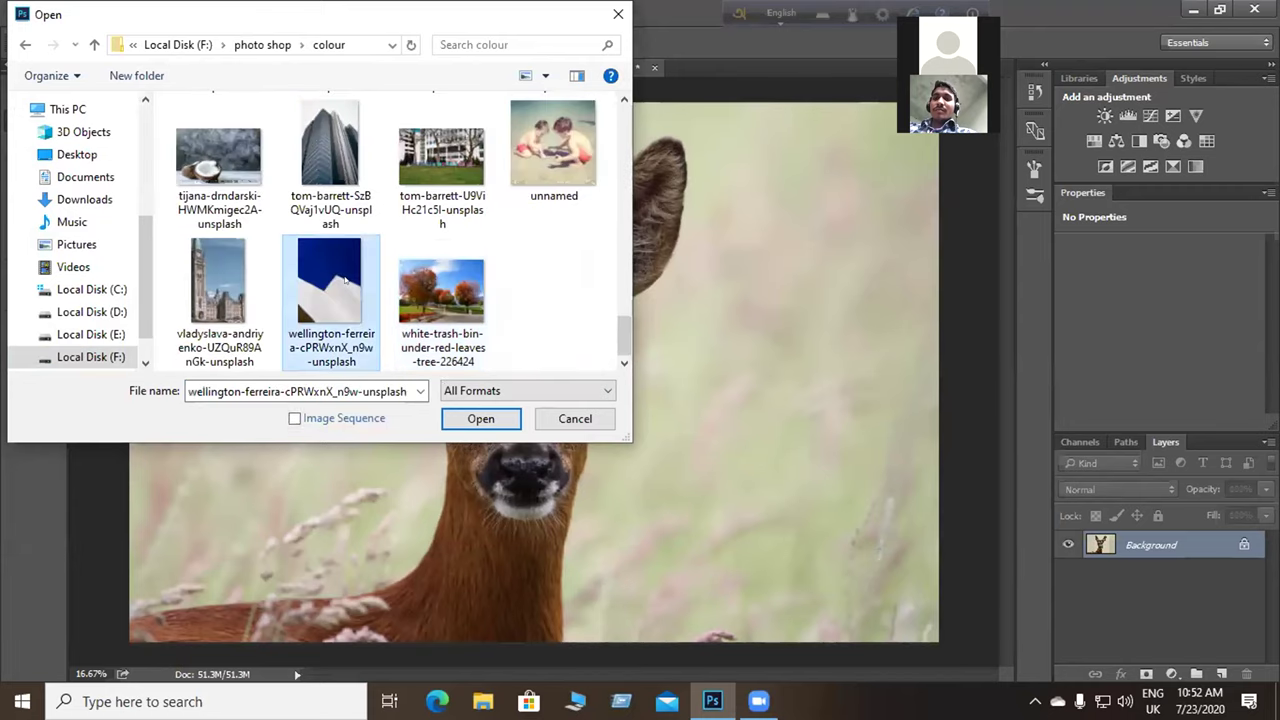
left_click(472, 418)
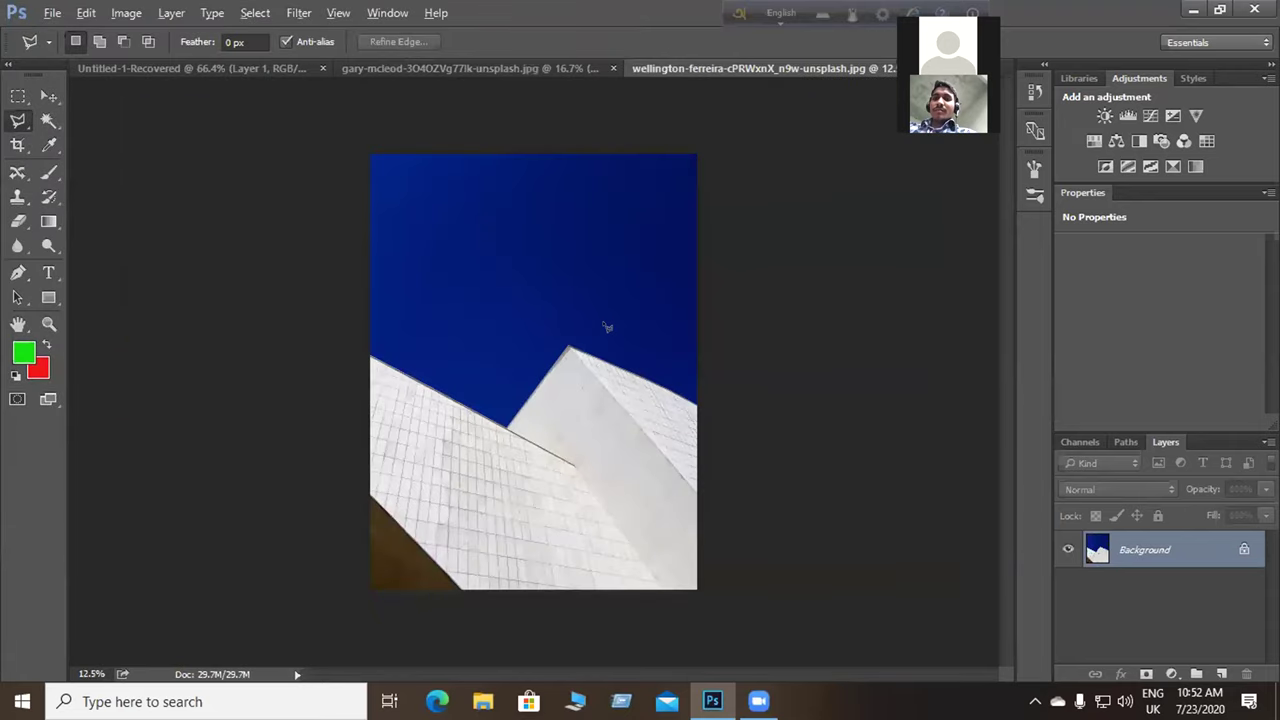
Trace the white building's roofline with the Polygonal Lasso, placing points at each corner from the photo's left edge to its right edge.
scroll(606, 327, "up", 2)
right_click(18, 122)
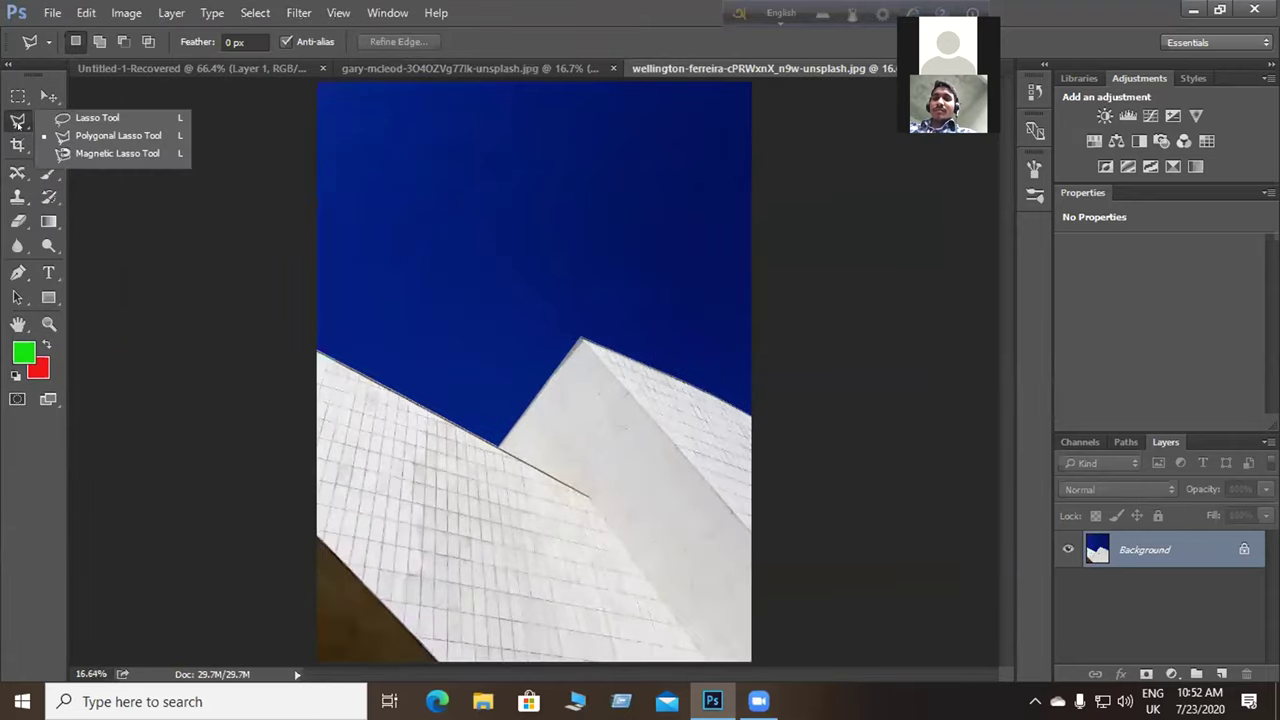
left_click(120, 136)
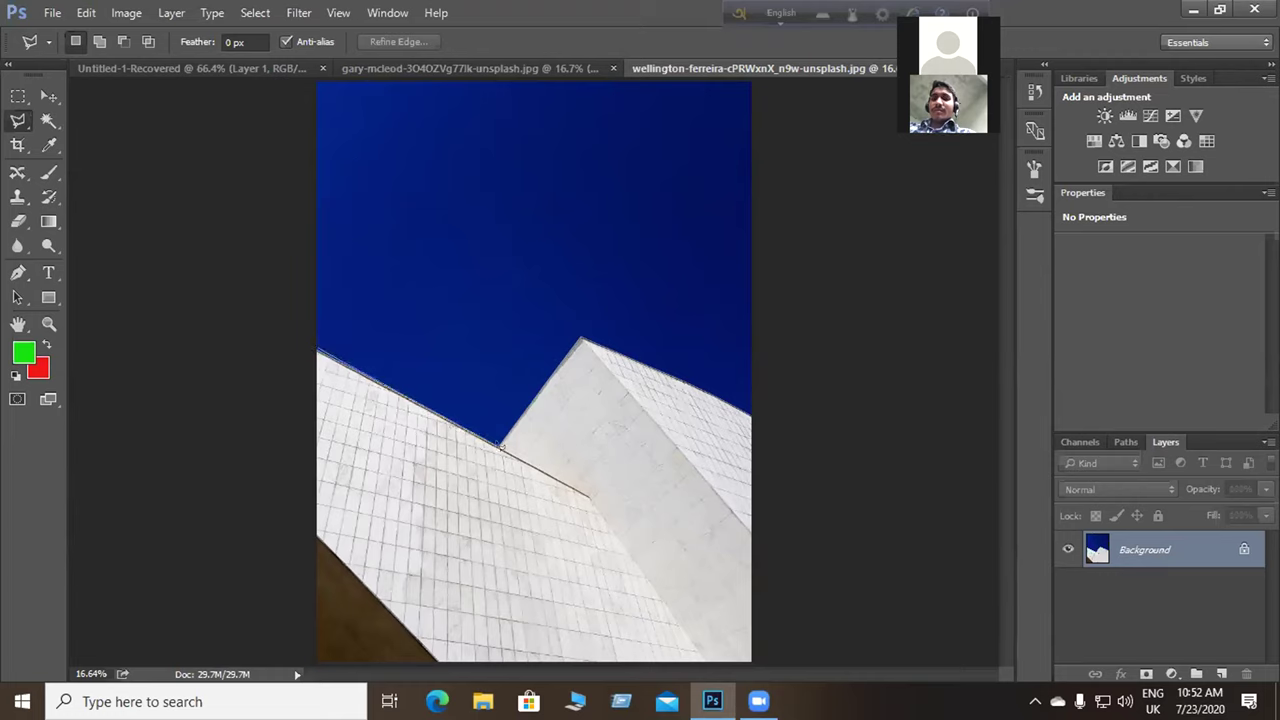
left_click(500, 446)
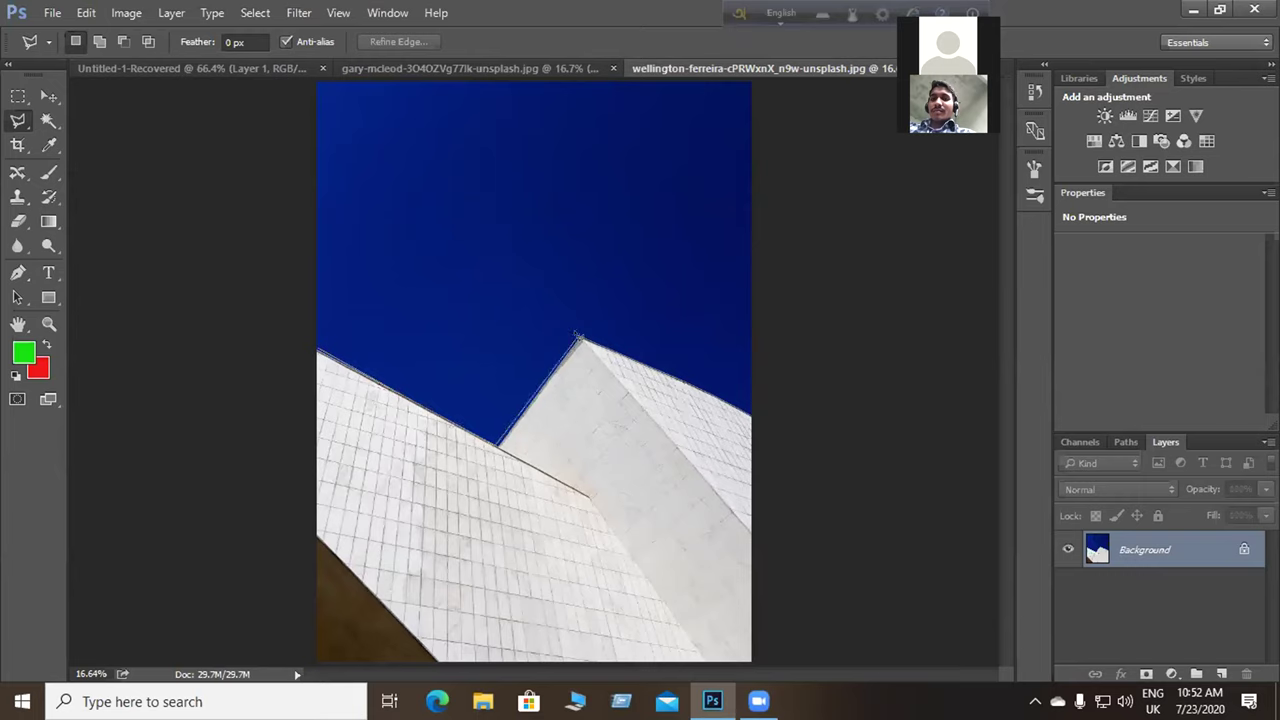
left_click(580, 339)
left_click(753, 421)
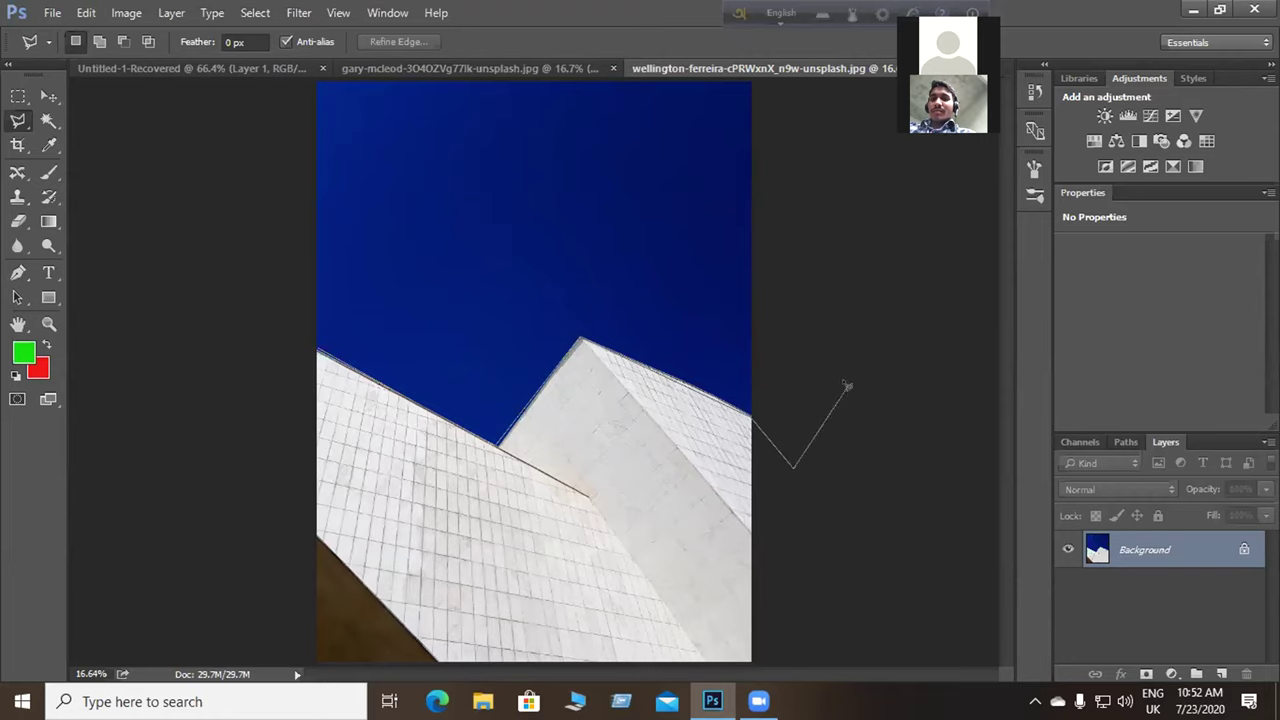
Try extending the polygonal outline well outside the photo's right edge, and remove those anchor points back to the roofline.
left_click(789, 621)
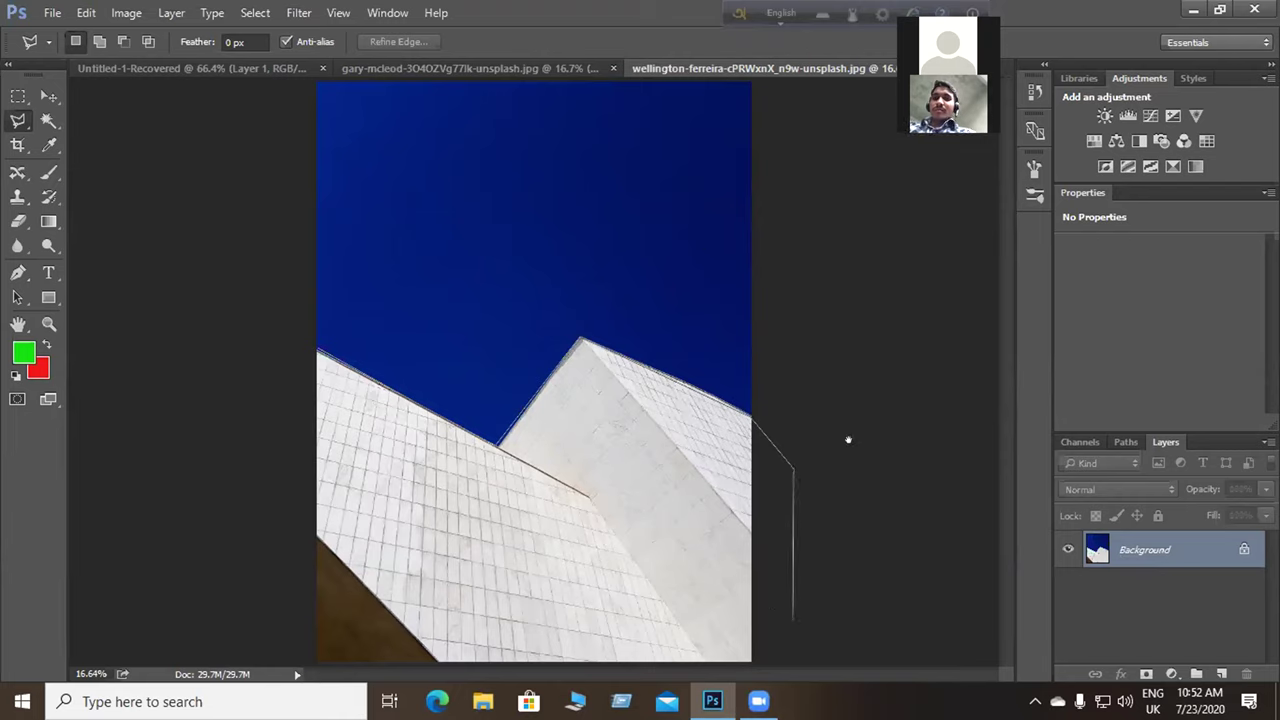
left_click(793, 648)
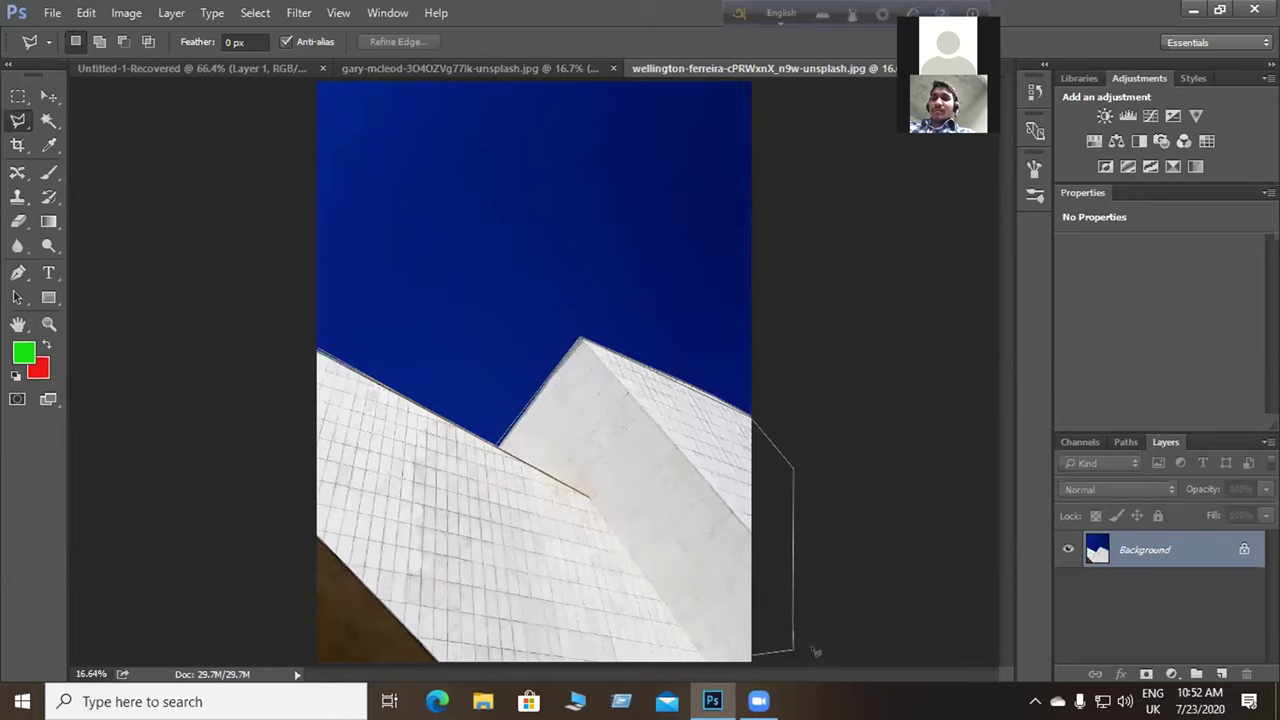
left_click(861, 611)
key("BackSpace")
key("BackSpace")
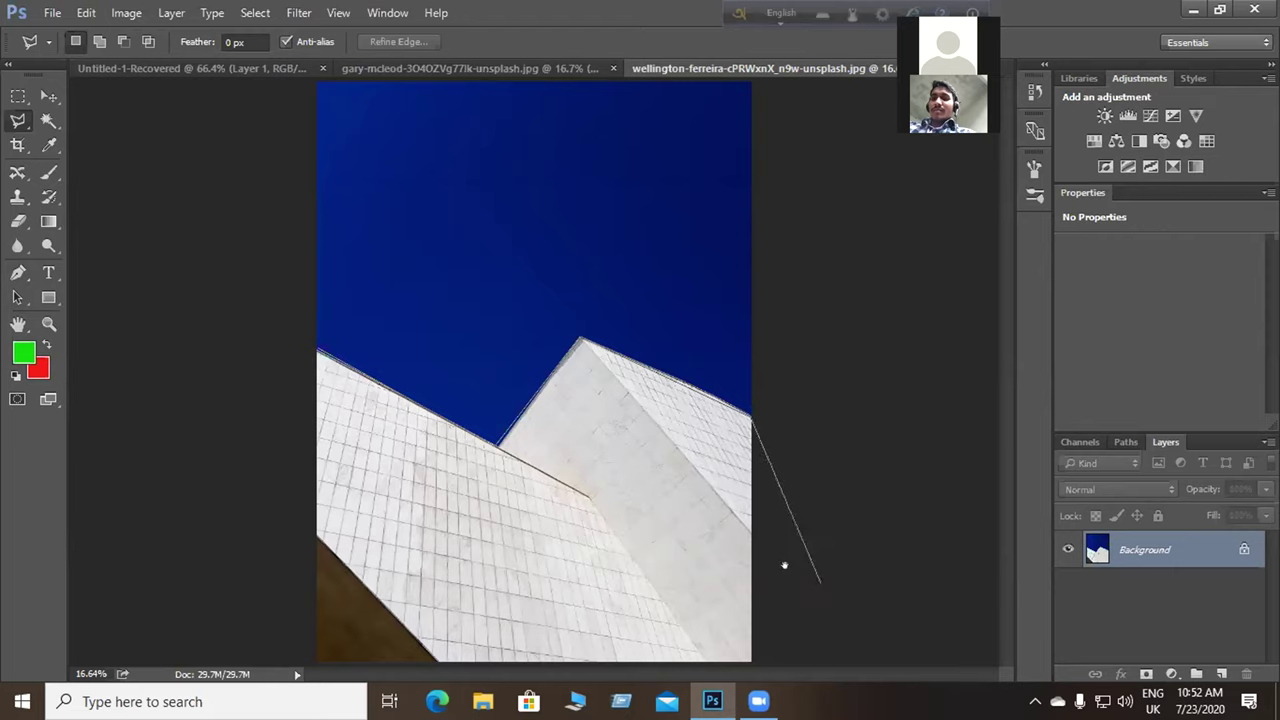
Continue the polygonal outline around the photo's bottom corners and close it at the starting point to select the whole building.
left_click(768, 656)
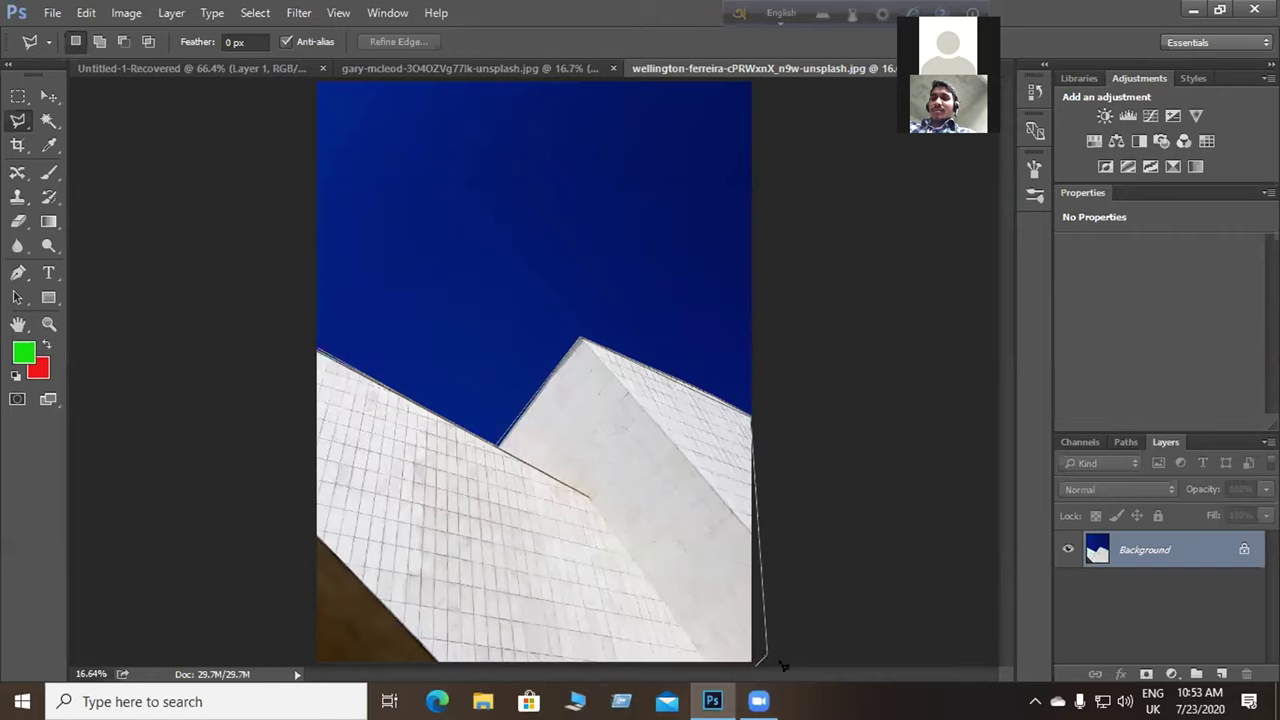
left_click(309, 662)
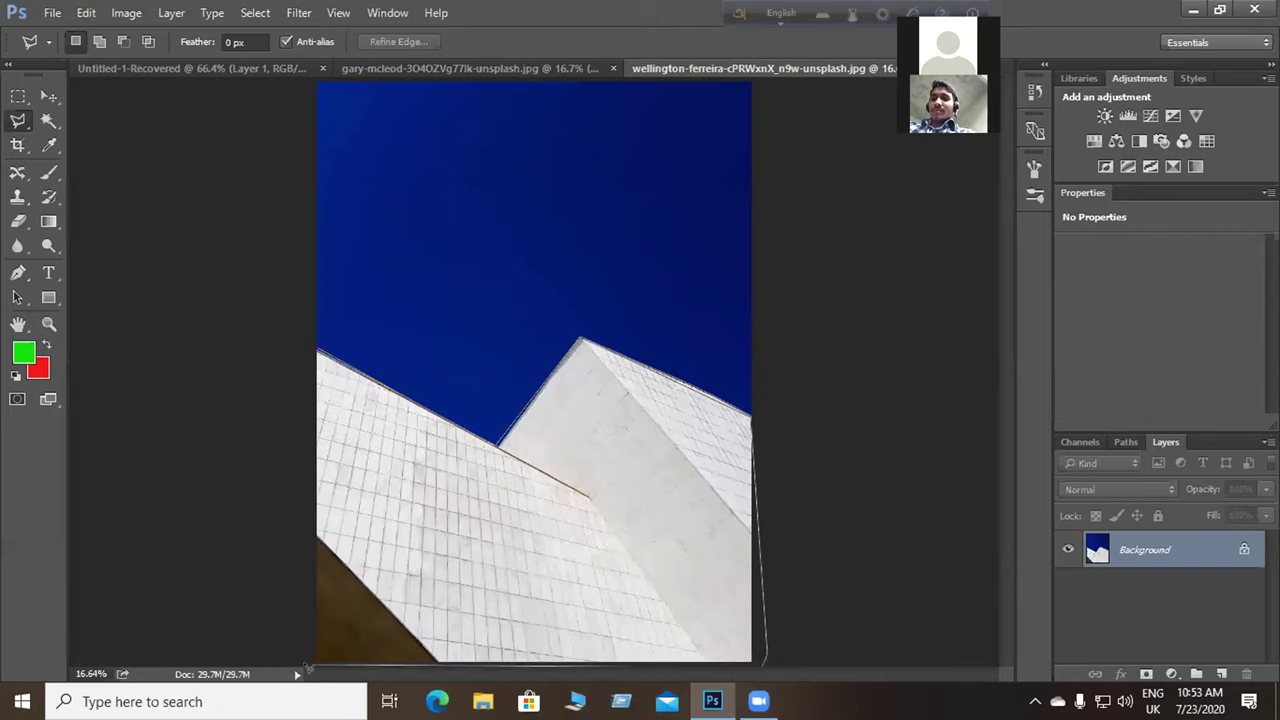
left_click(287, 343)
left_click(318, 351)
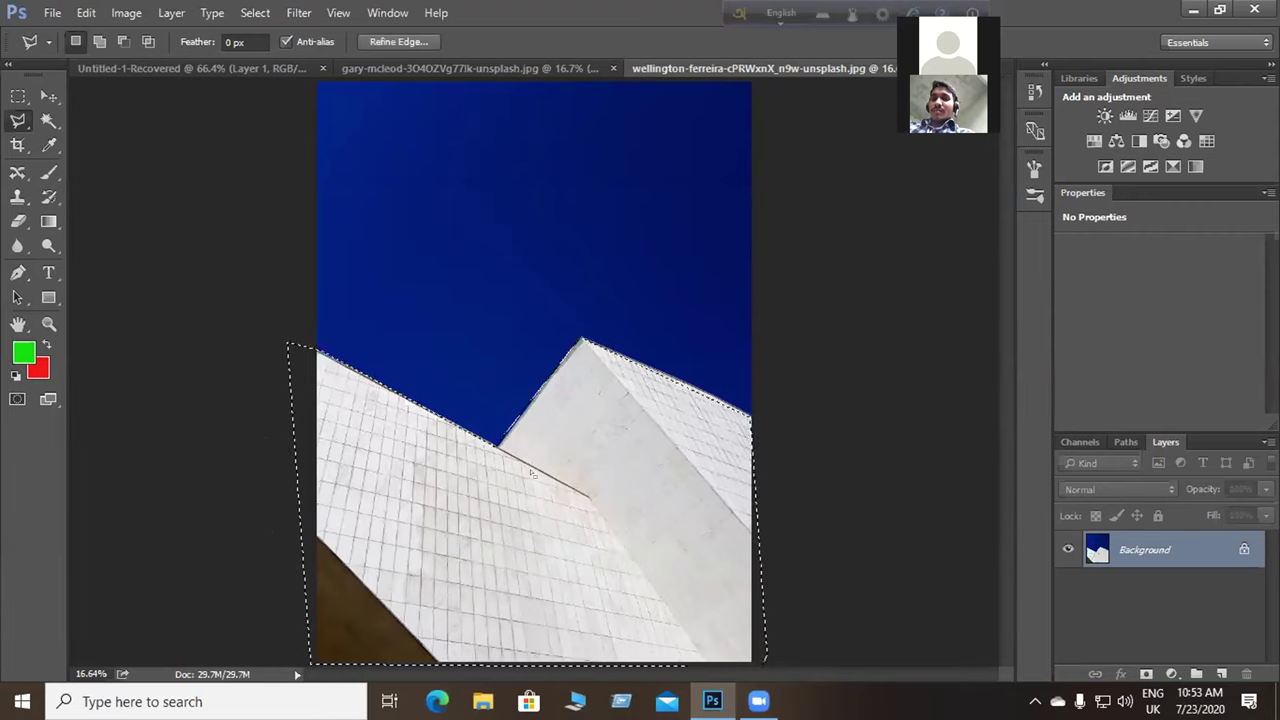
Copy the selected building to its own layer with Layer Via Copy and check the cutout by briefly hiding the Background layer.
right_click(558, 482)
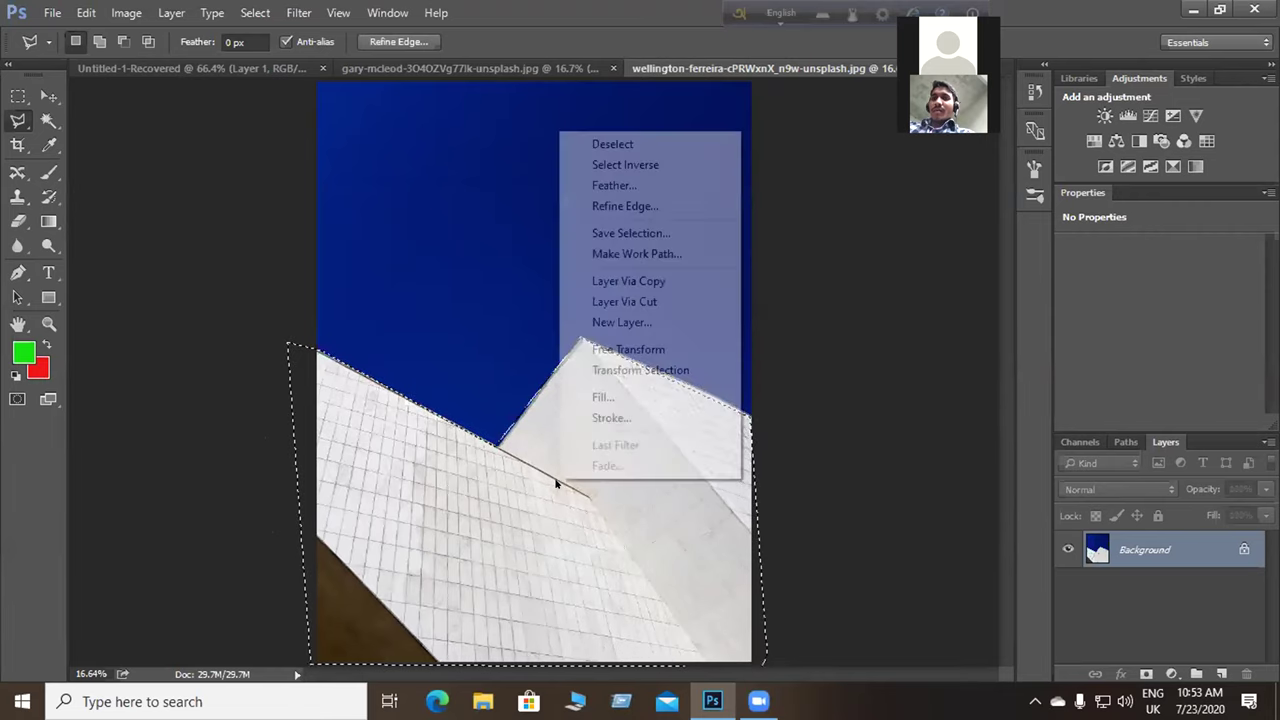
left_click(628, 281)
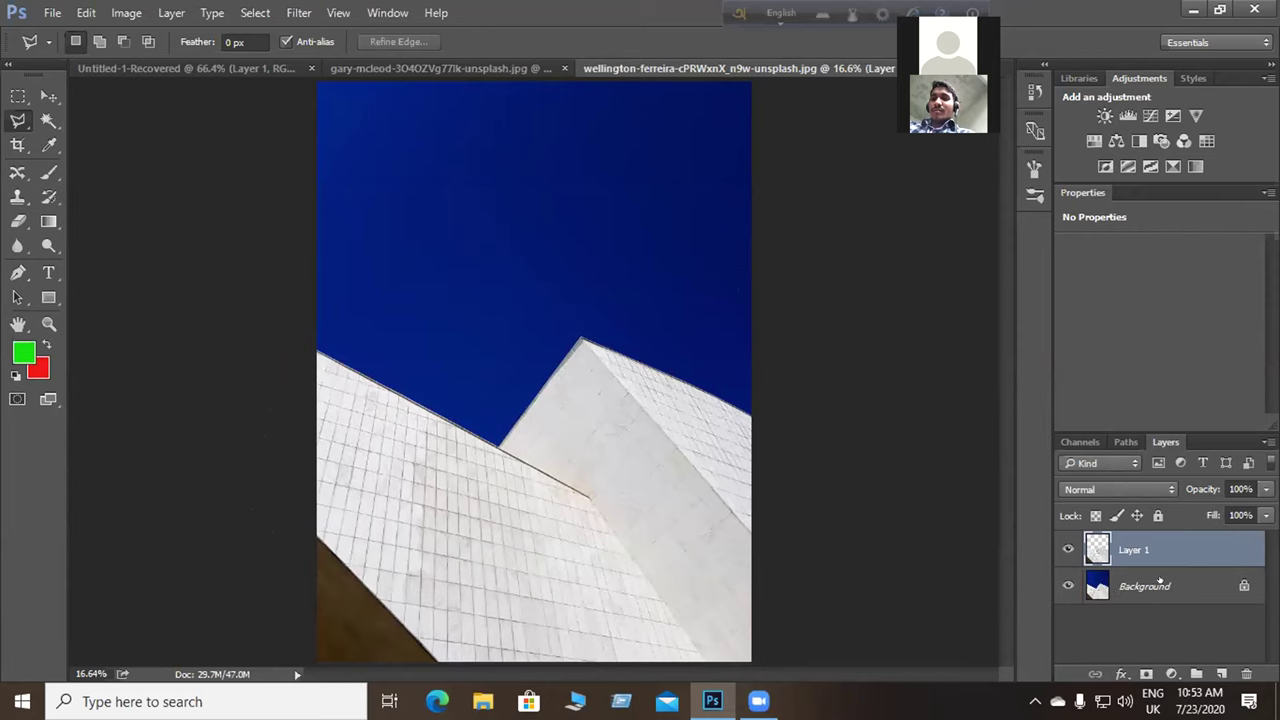
left_click(1067, 586)
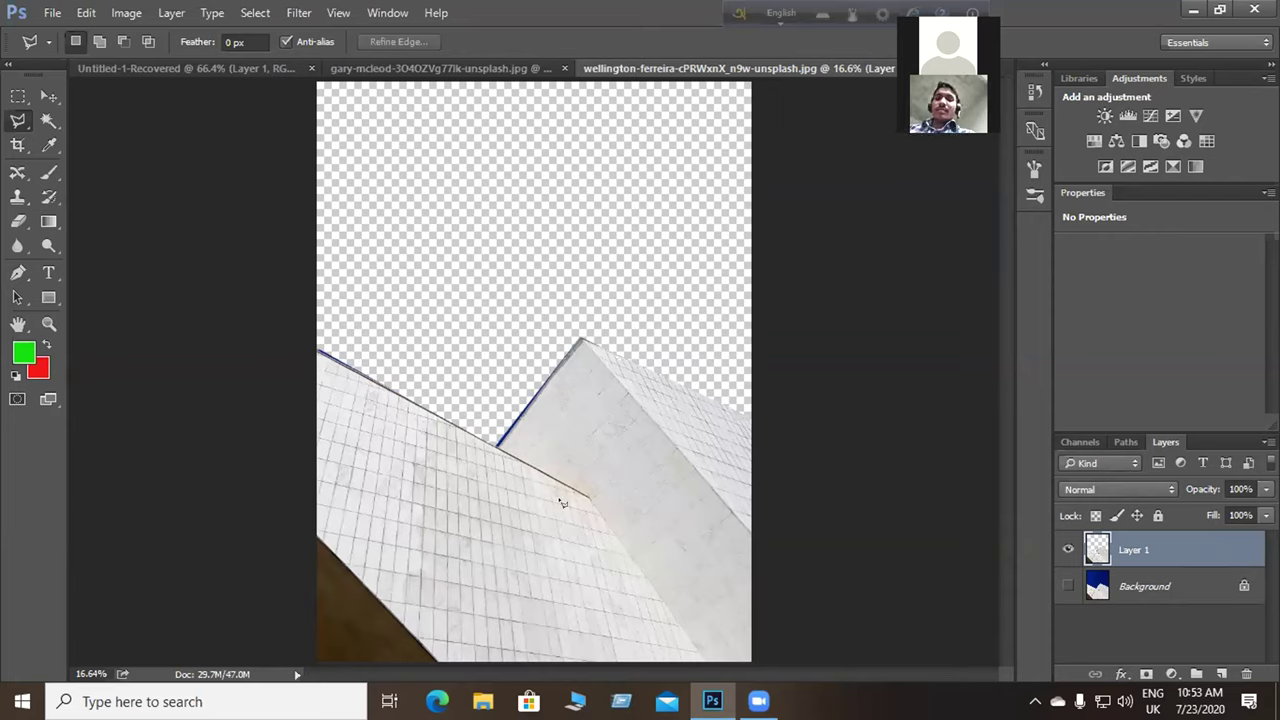
left_click(1068, 586)
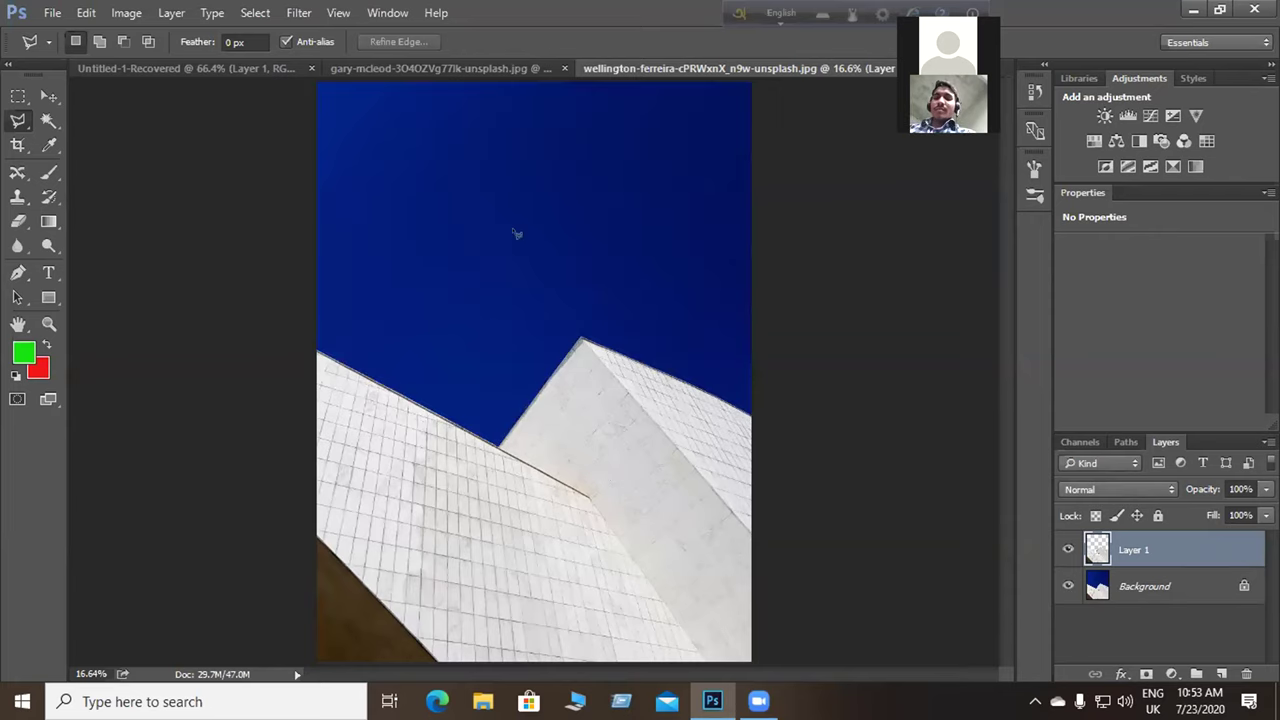
Start opening a file and browse to the "back graound" folder inside "photo shop" on Local Disk (F:).
left_click(50, 13)
left_click(60, 49)
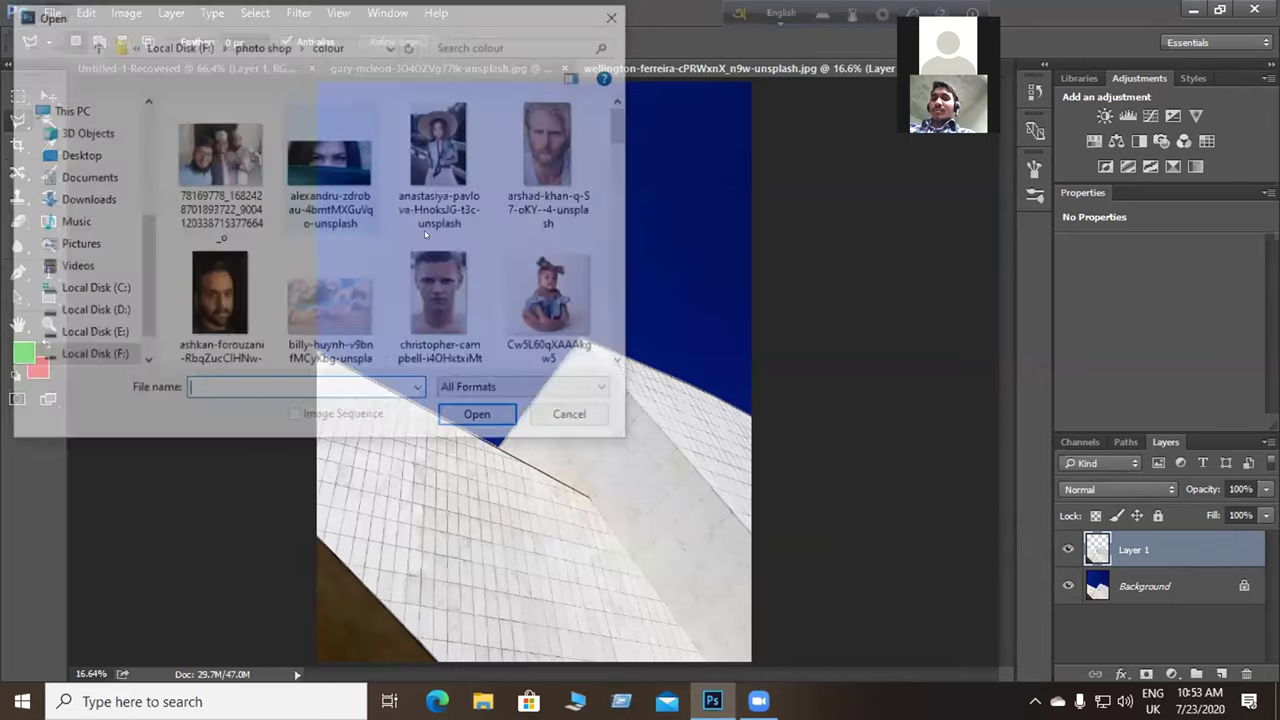
left_click(92, 352)
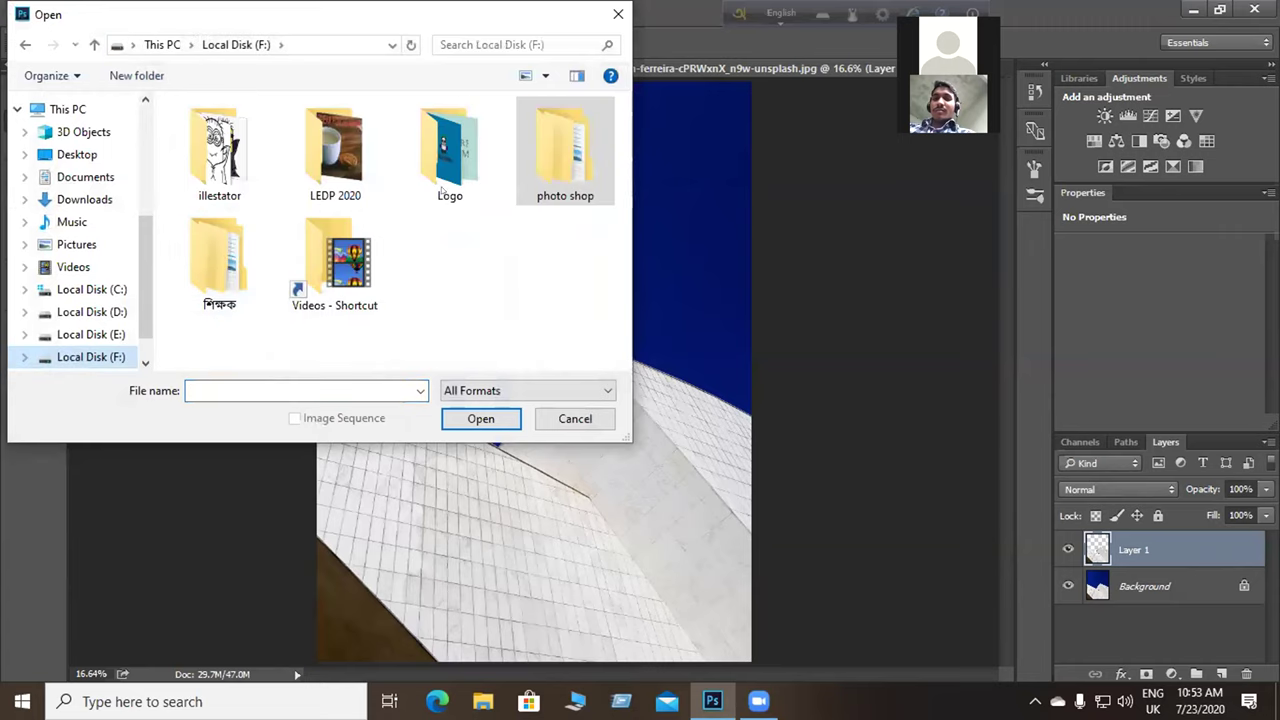
double_click(548, 186)
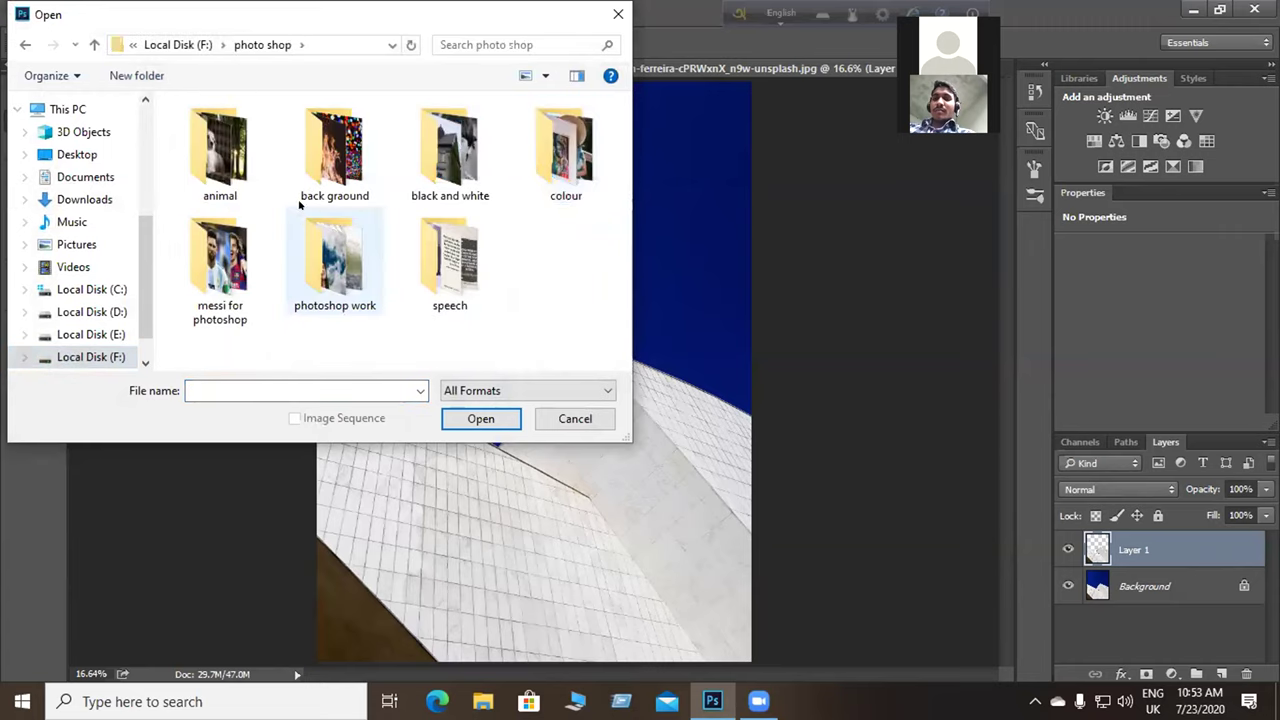
double_click(336, 180)
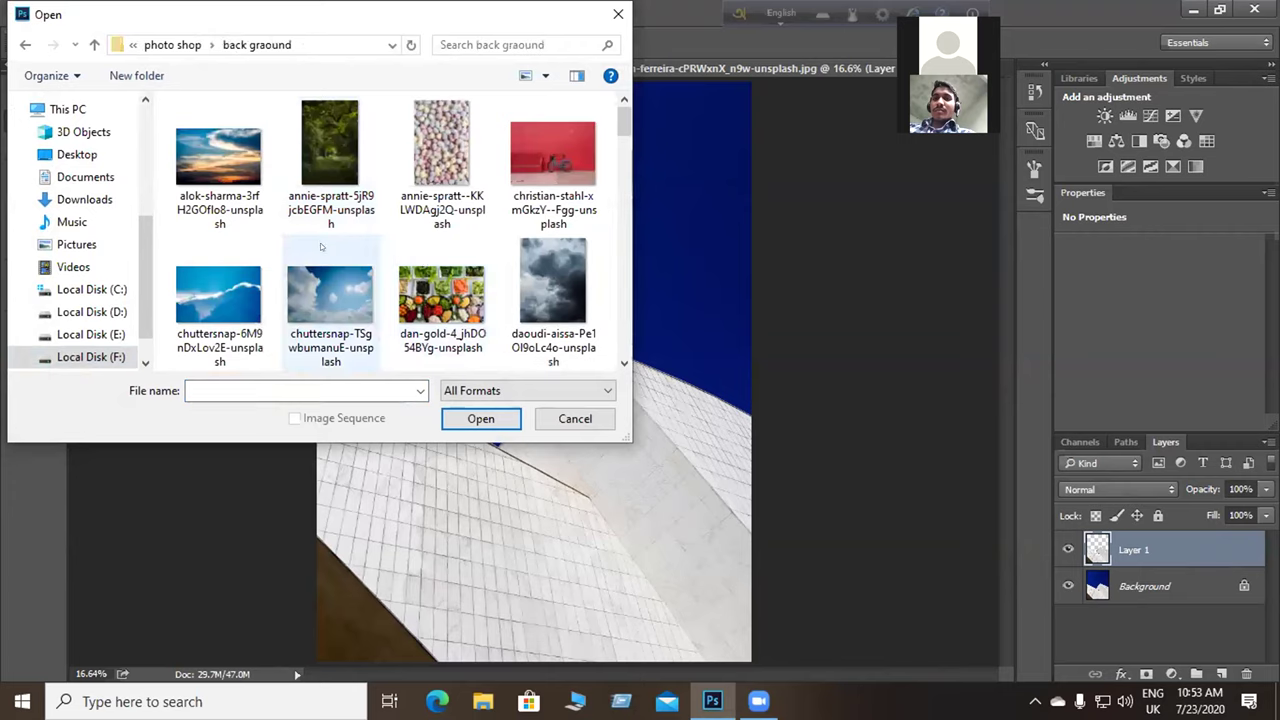
Find the sea-and-sky photo sam-ueGaQiHV86o-unsplash in the "back graound" folder and open it.
scroll(337, 250, "down", 3)
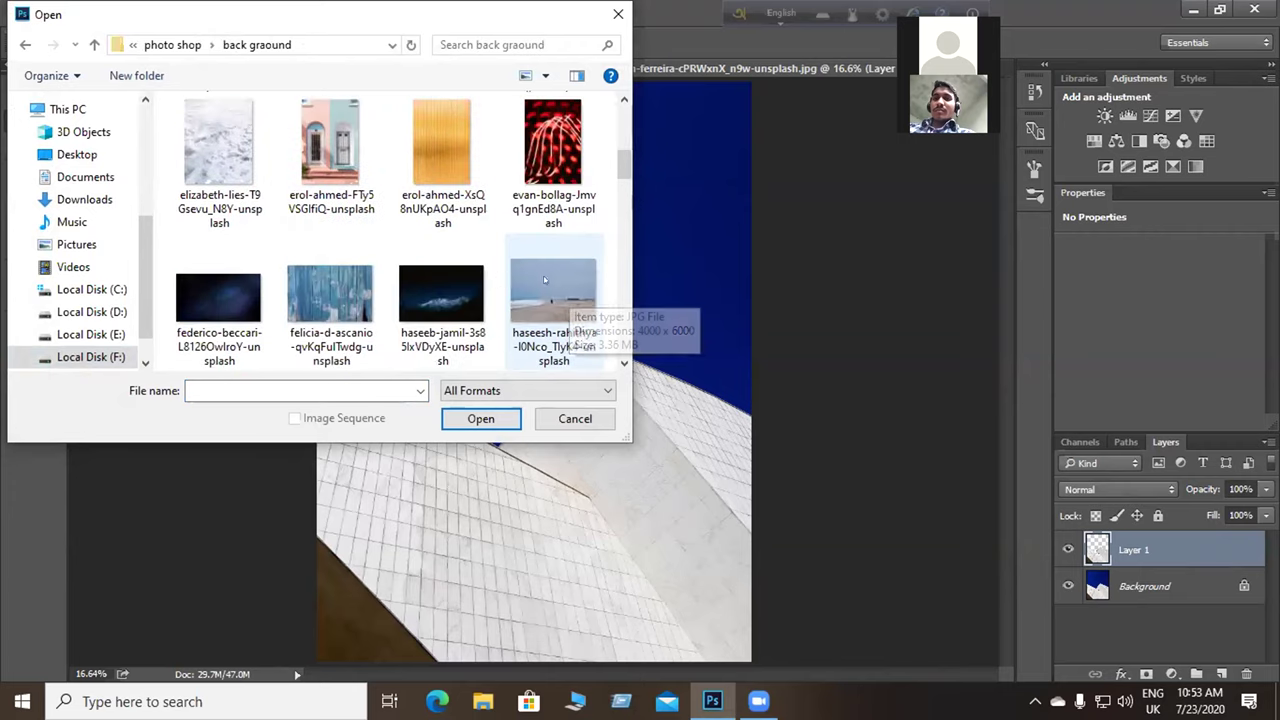
scroll(395, 293, "down", 1)
scroll(381, 288, "down", 2)
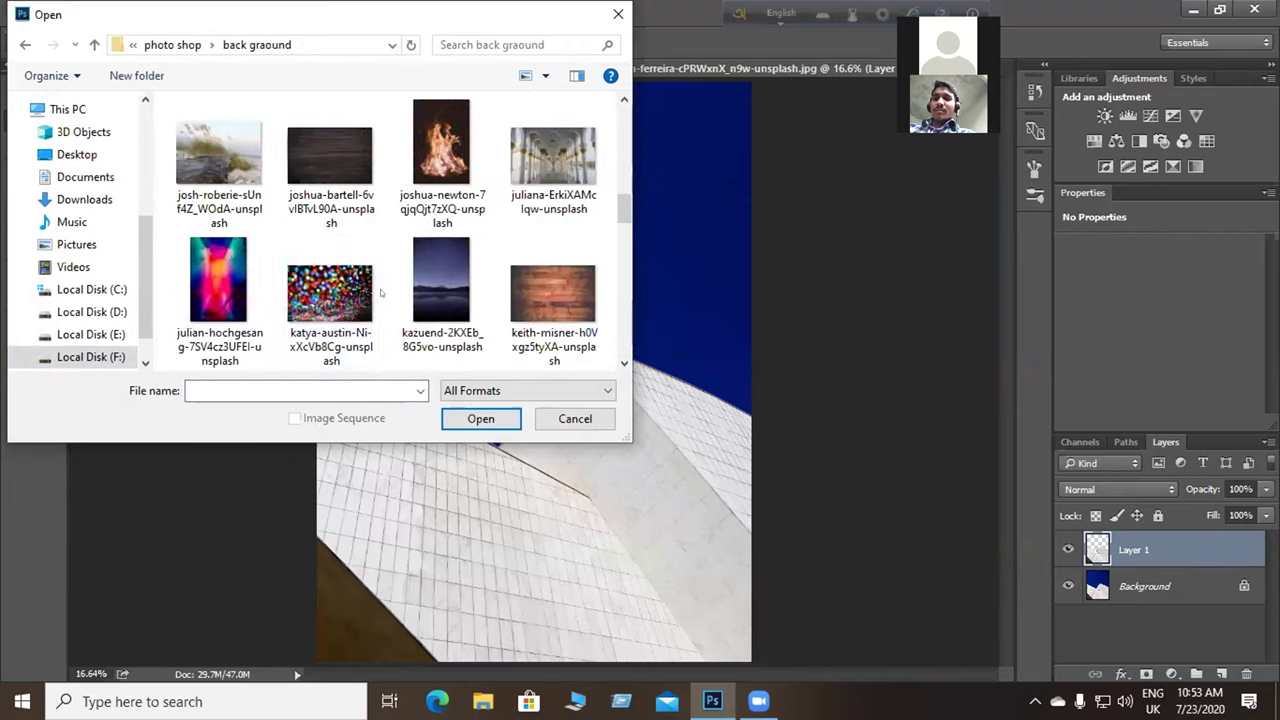
scroll(334, 222, "down", 2)
scroll(395, 232, "down", 2)
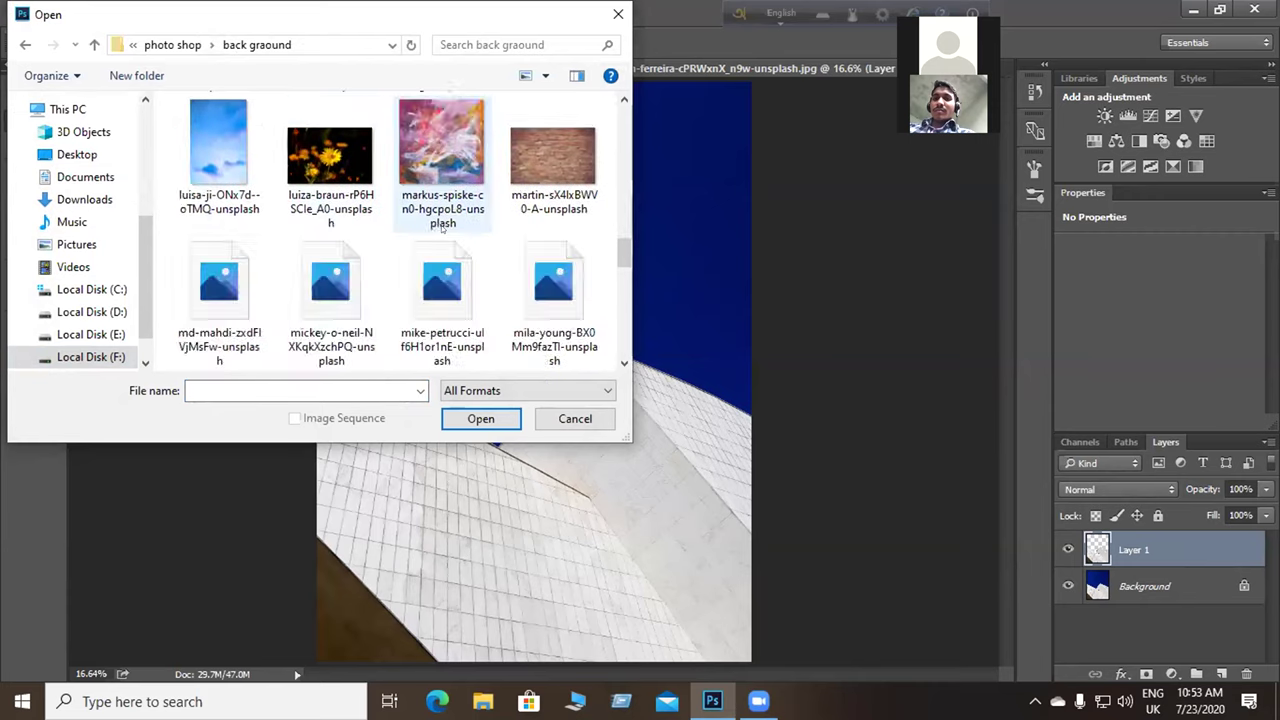
scroll(375, 240, "down", 2)
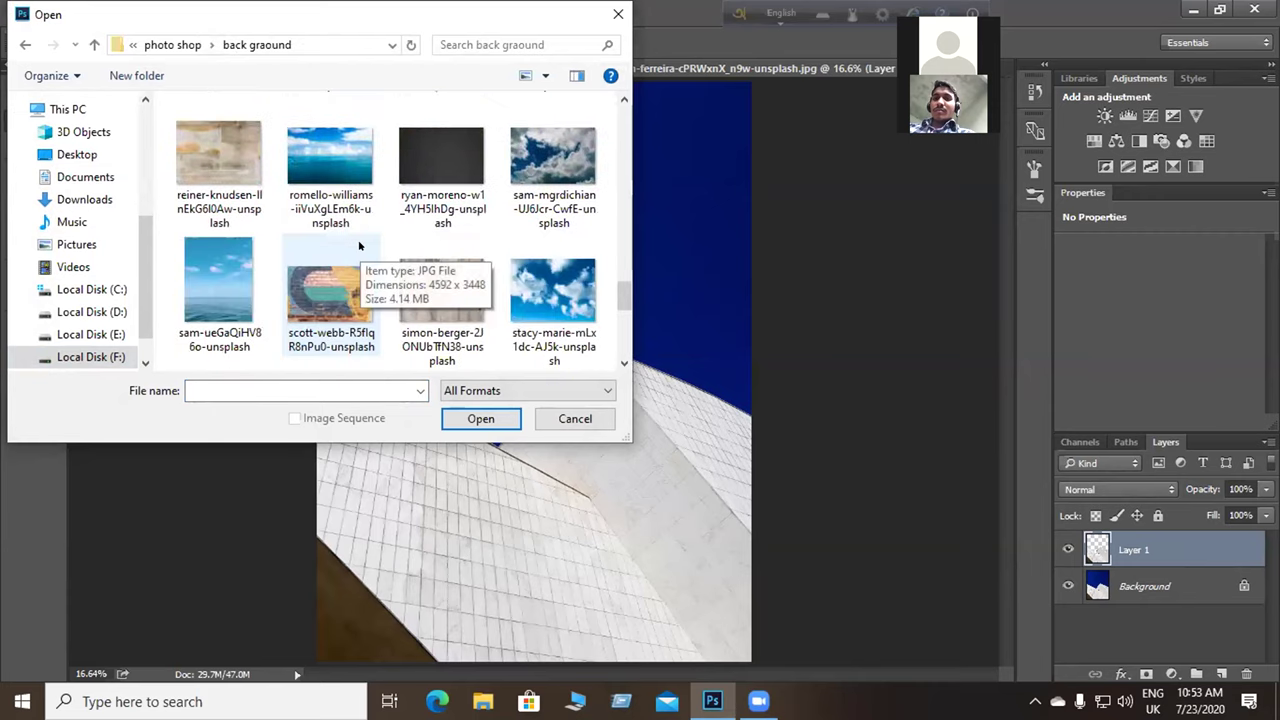
scroll(362, 260, "down", 1)
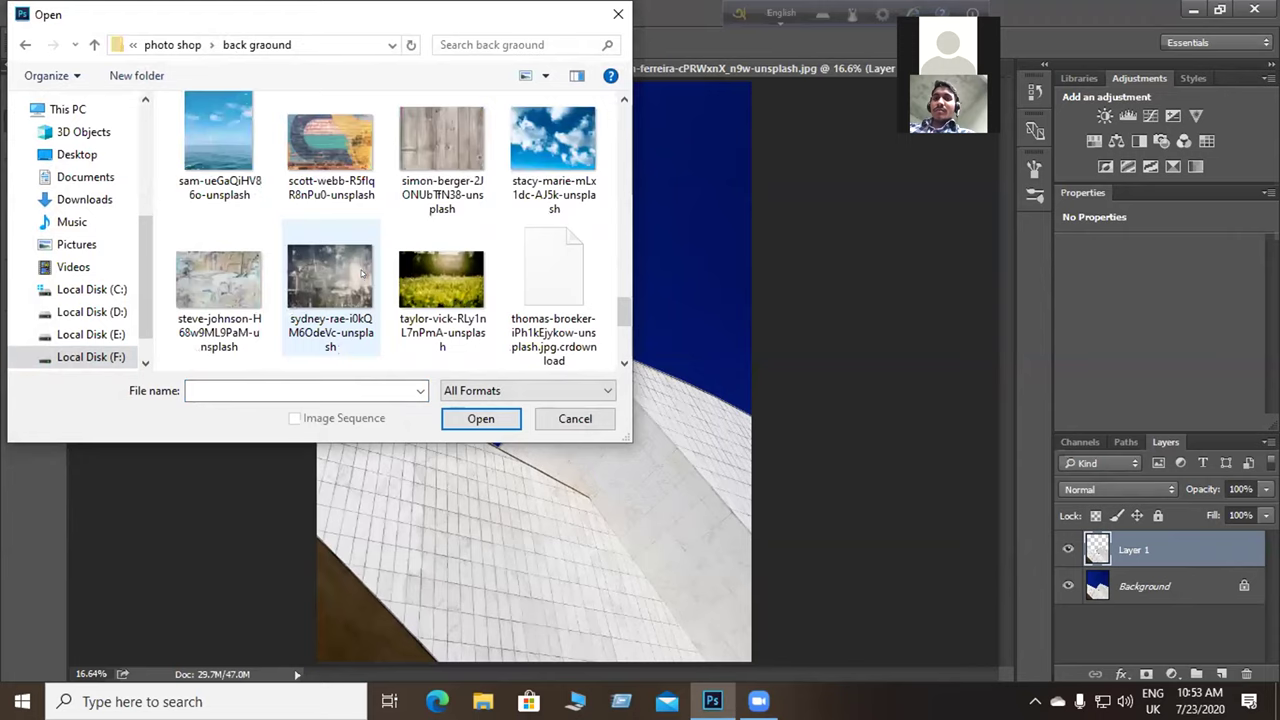
left_click(218, 150)
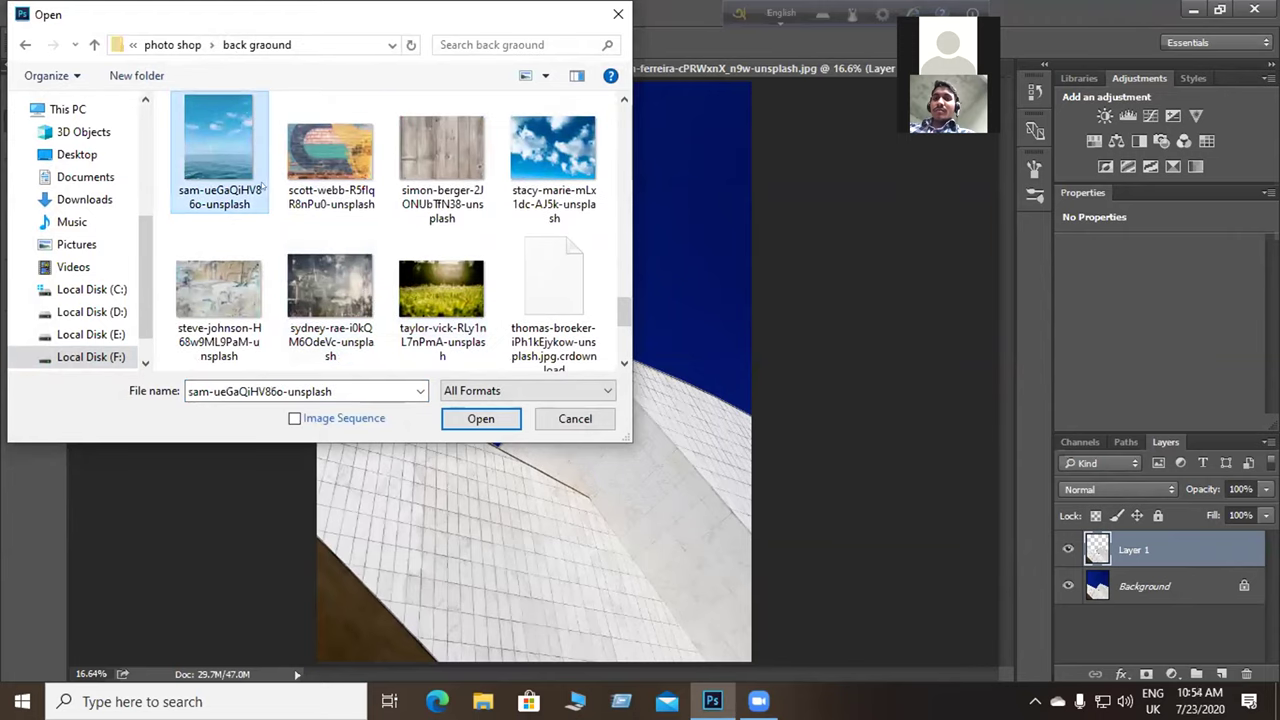
left_click(480, 420)
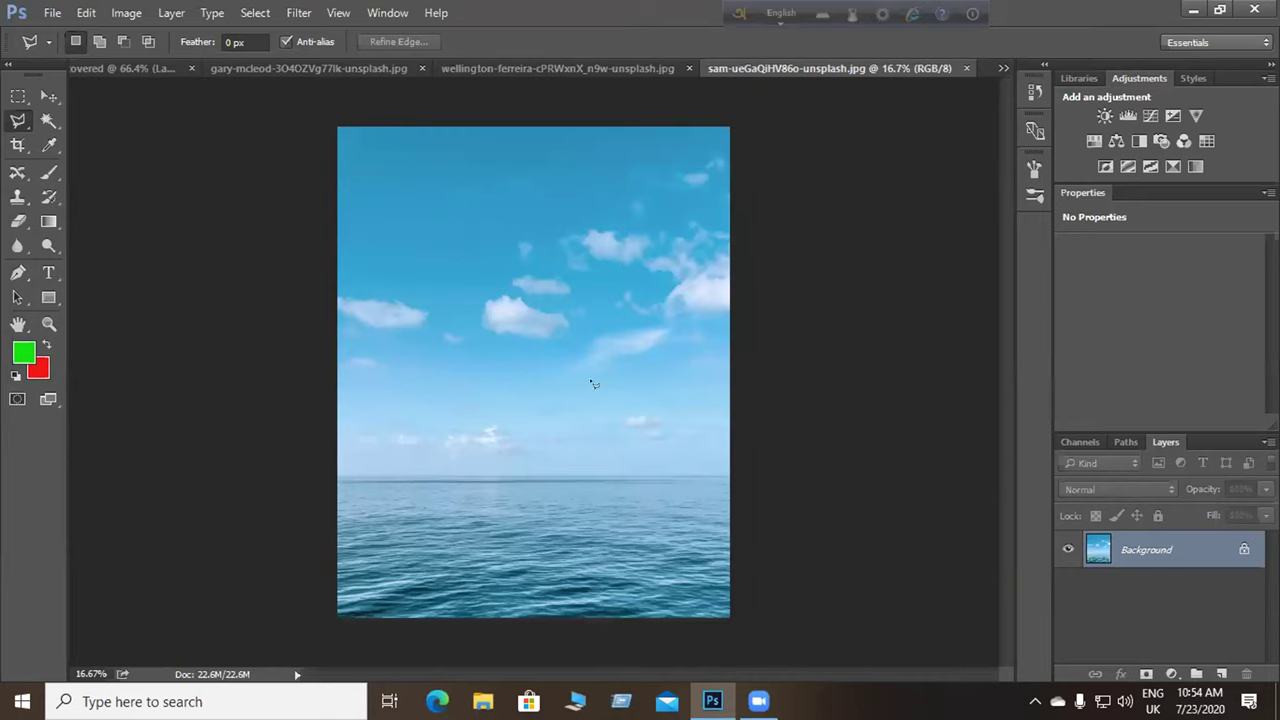
Try carrying the sea photo into the building document with the Move tool, and delete the layer it adds.
key("ctrl+shift+Tab")
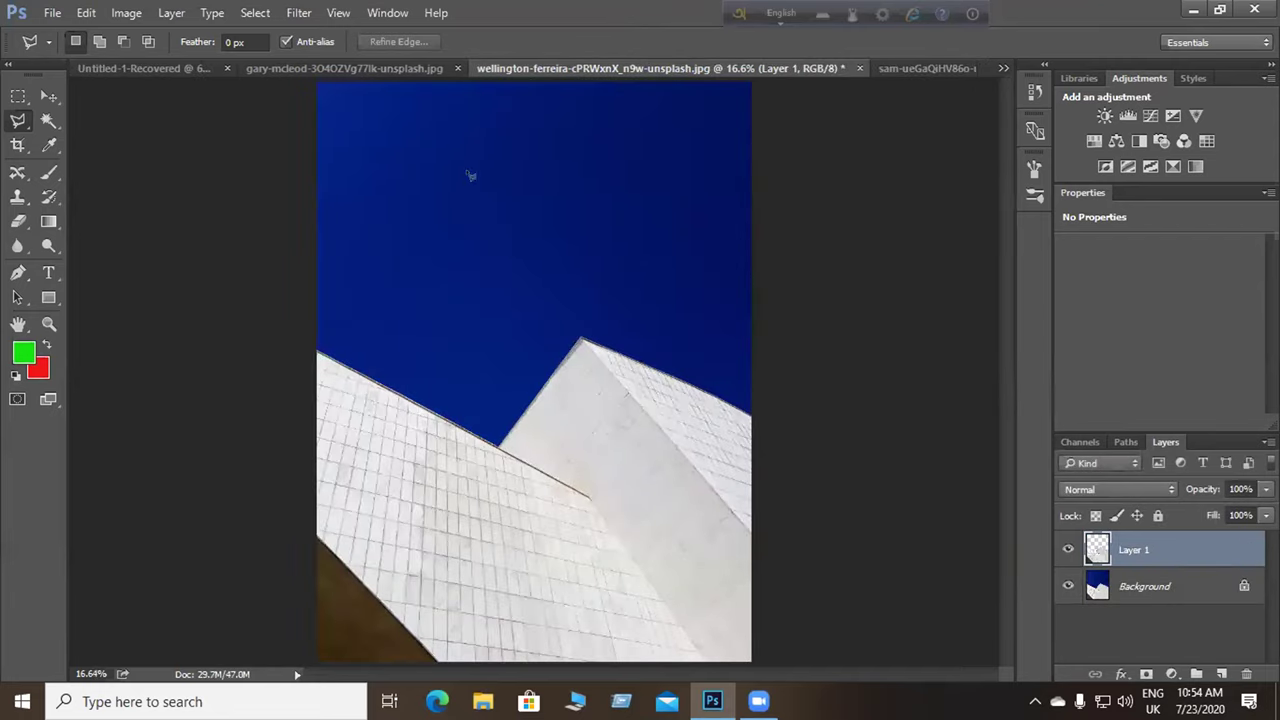
left_click(925, 68)
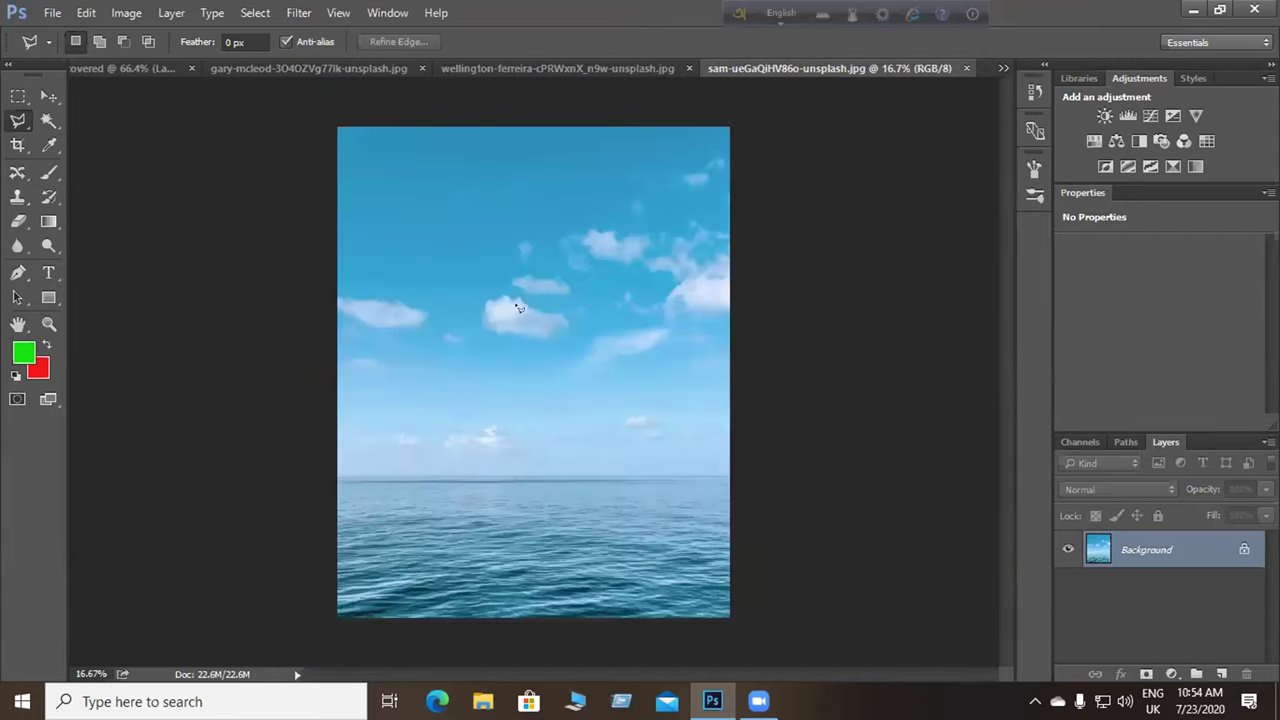
left_click(48, 96)
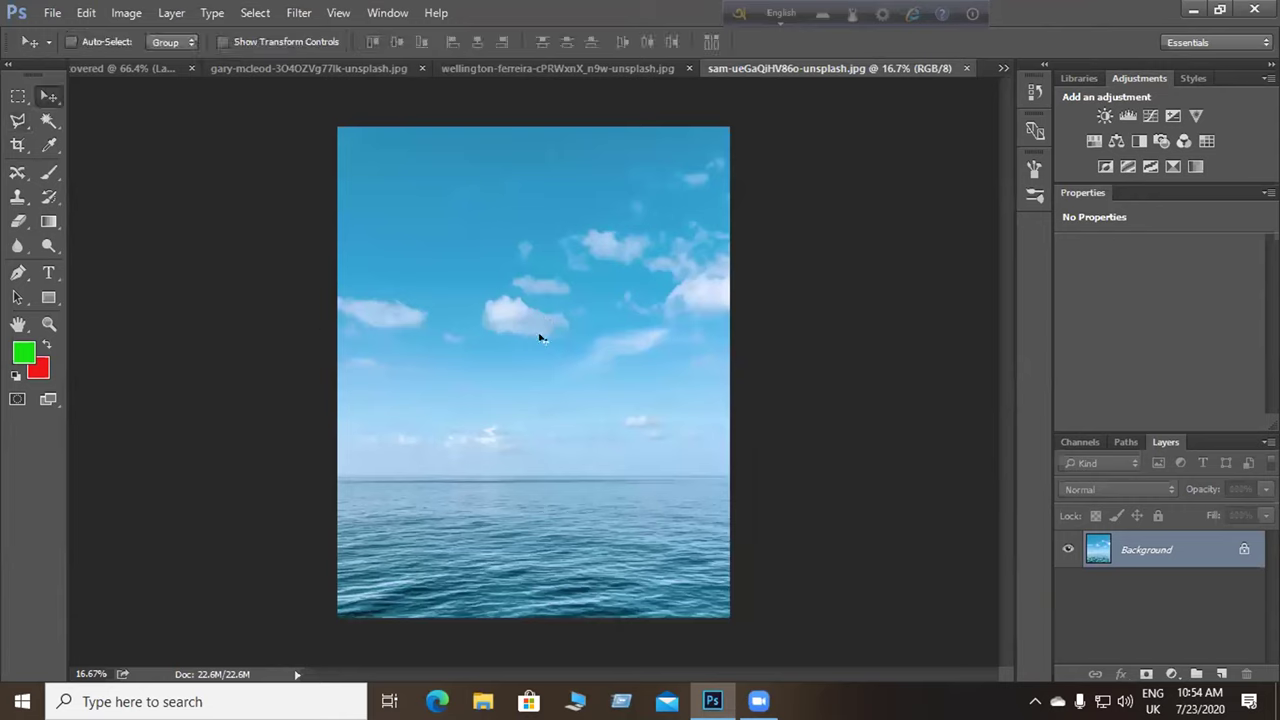
left_click_drag(540, 338, 605, 409)
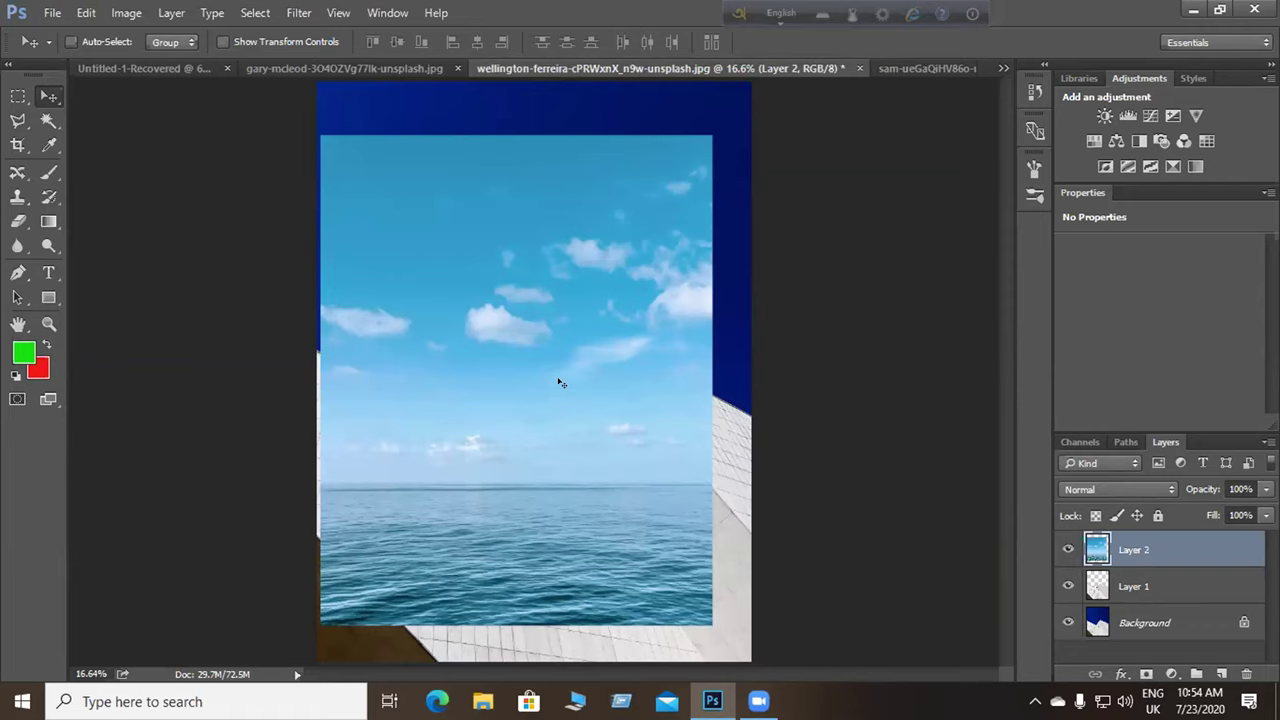
key("Delete")
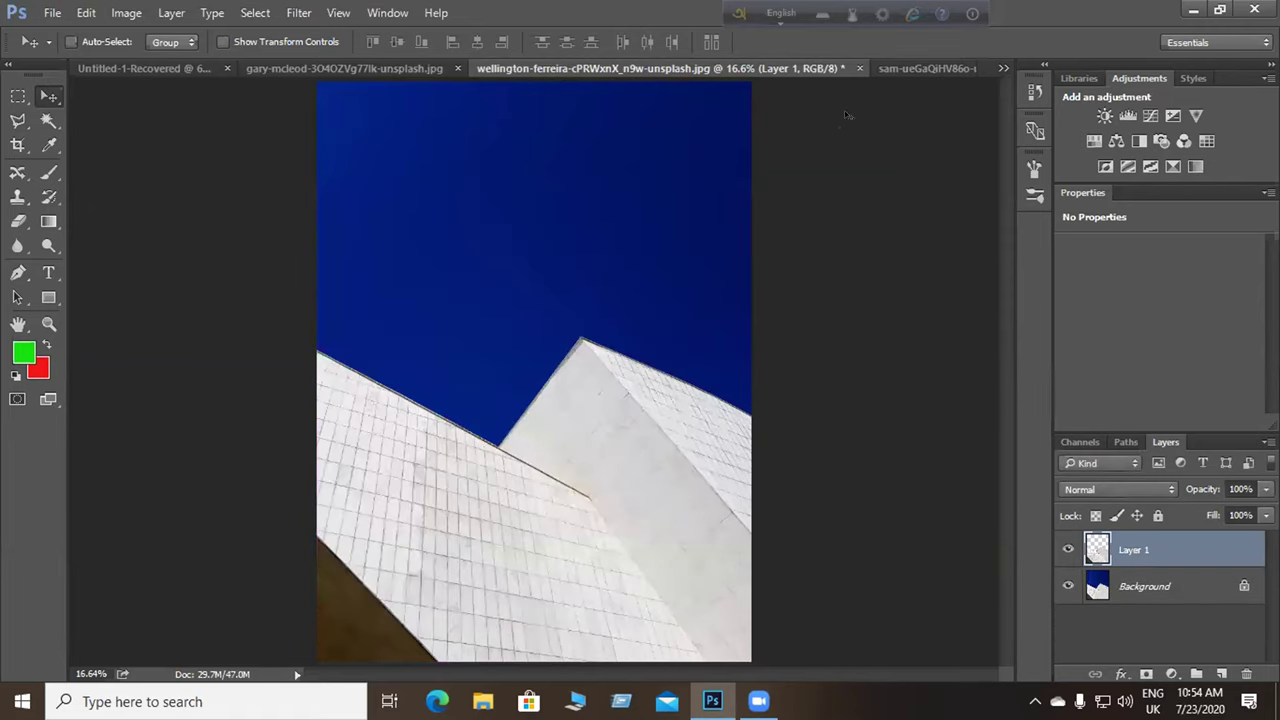
Carry the sea photo into the building document once more with the Move tool and undo it.
left_click(910, 67)
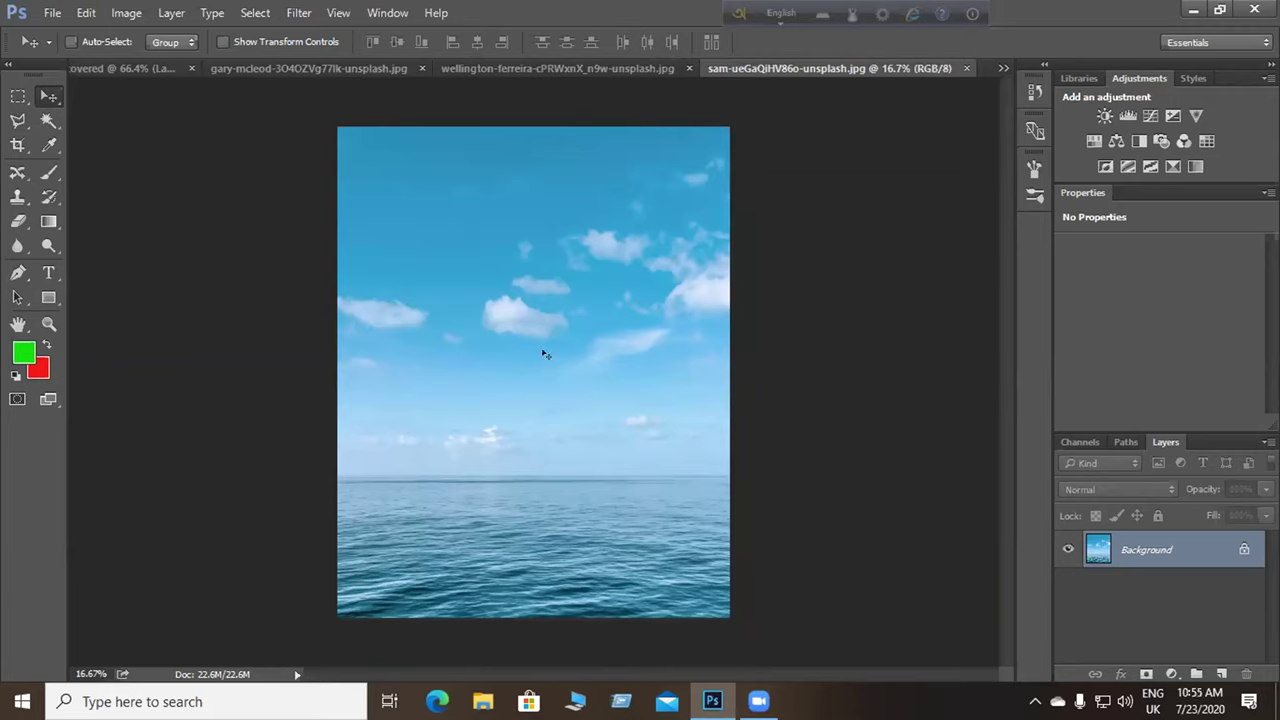
left_click_drag(543, 354, 545, 323)
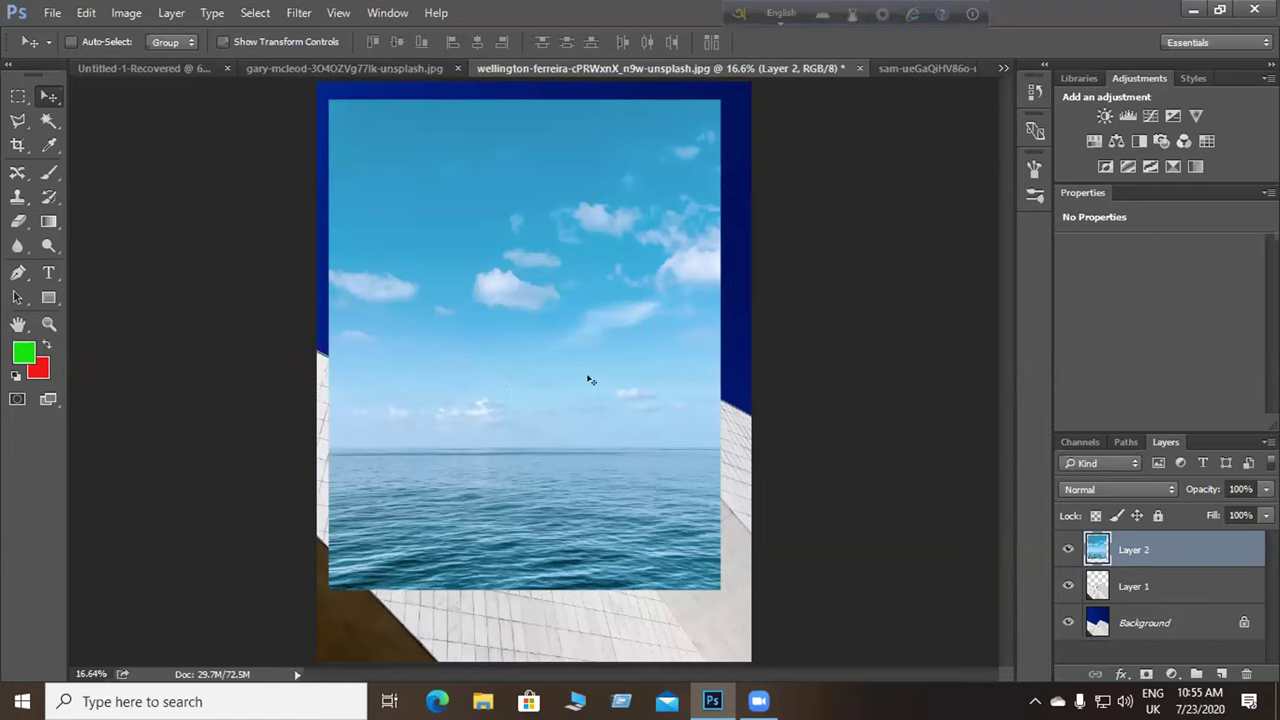
key("ctrl+z")
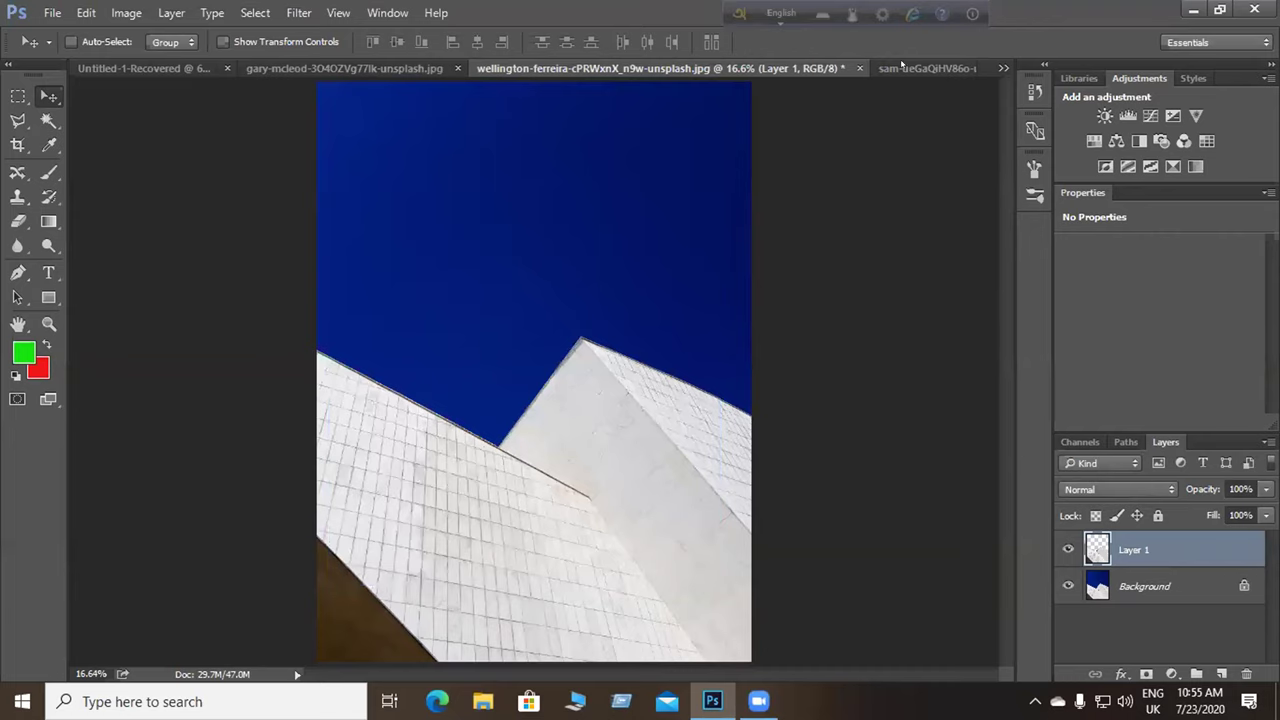
Select the entire sea photo, copy and paste it into the building document, and delete the pasted layer.
left_click(901, 67)
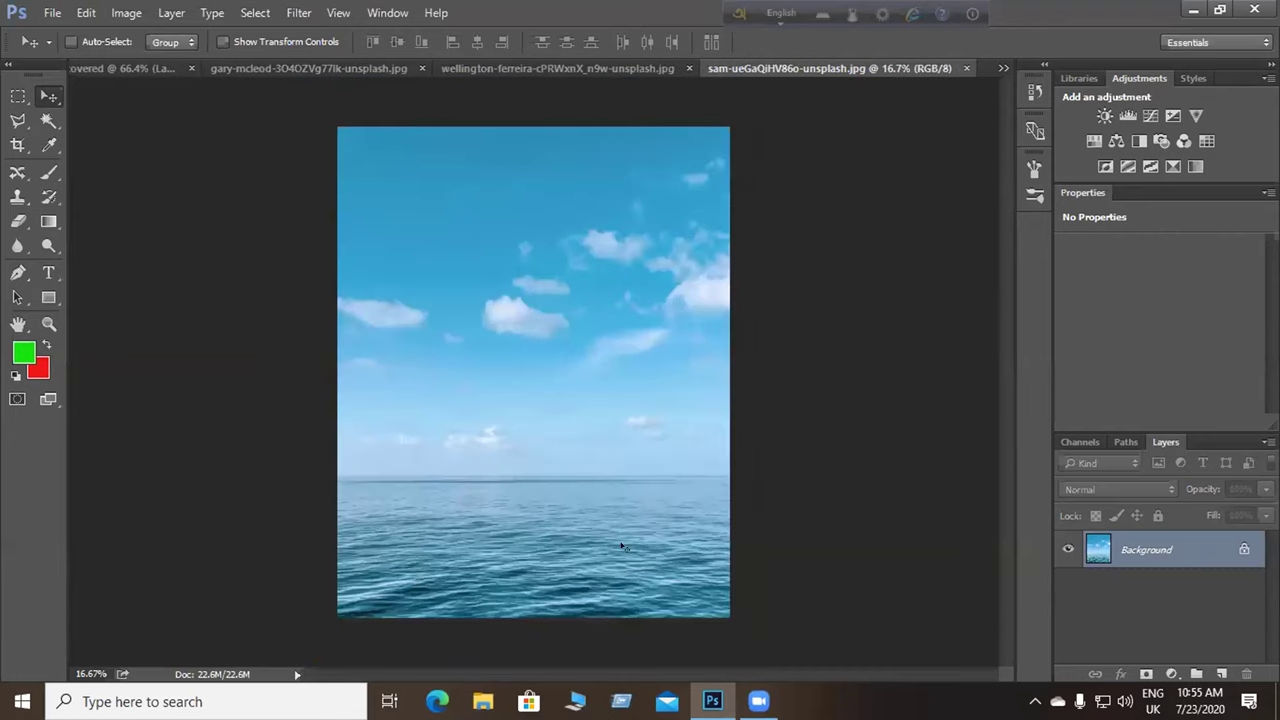
key("ctrl+a")
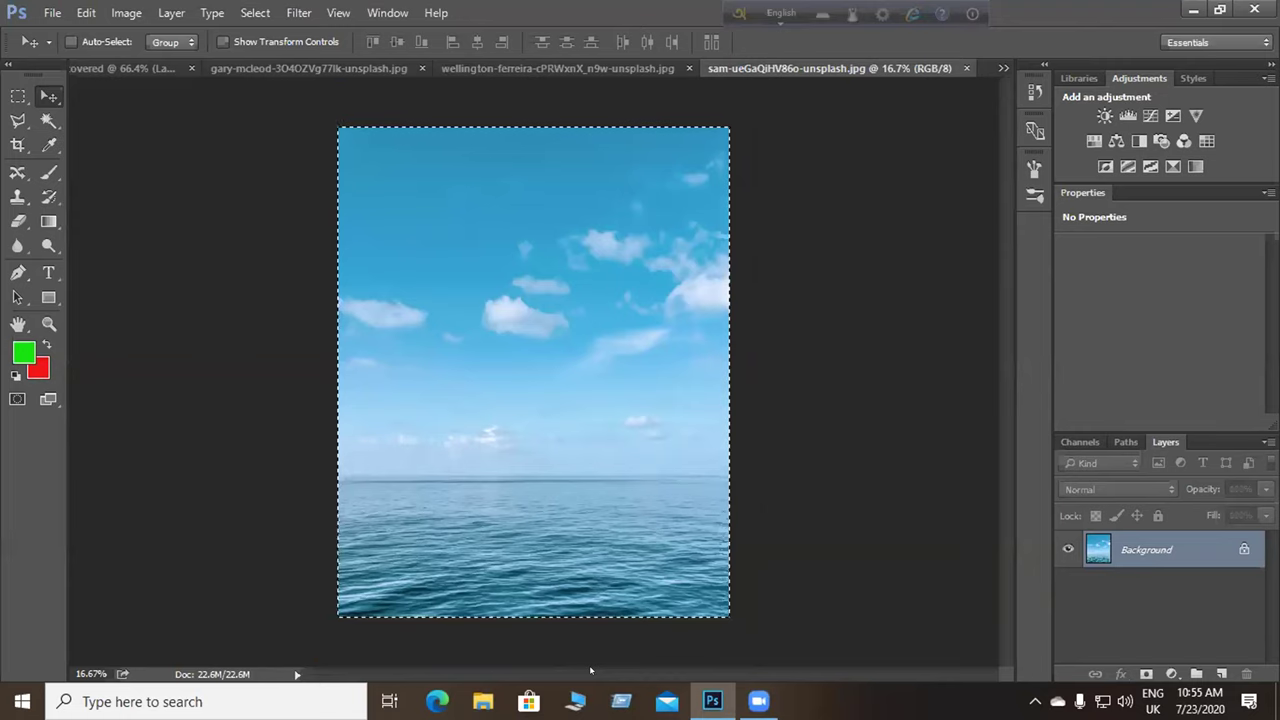
left_click_drag(752, 484, 557, 292)
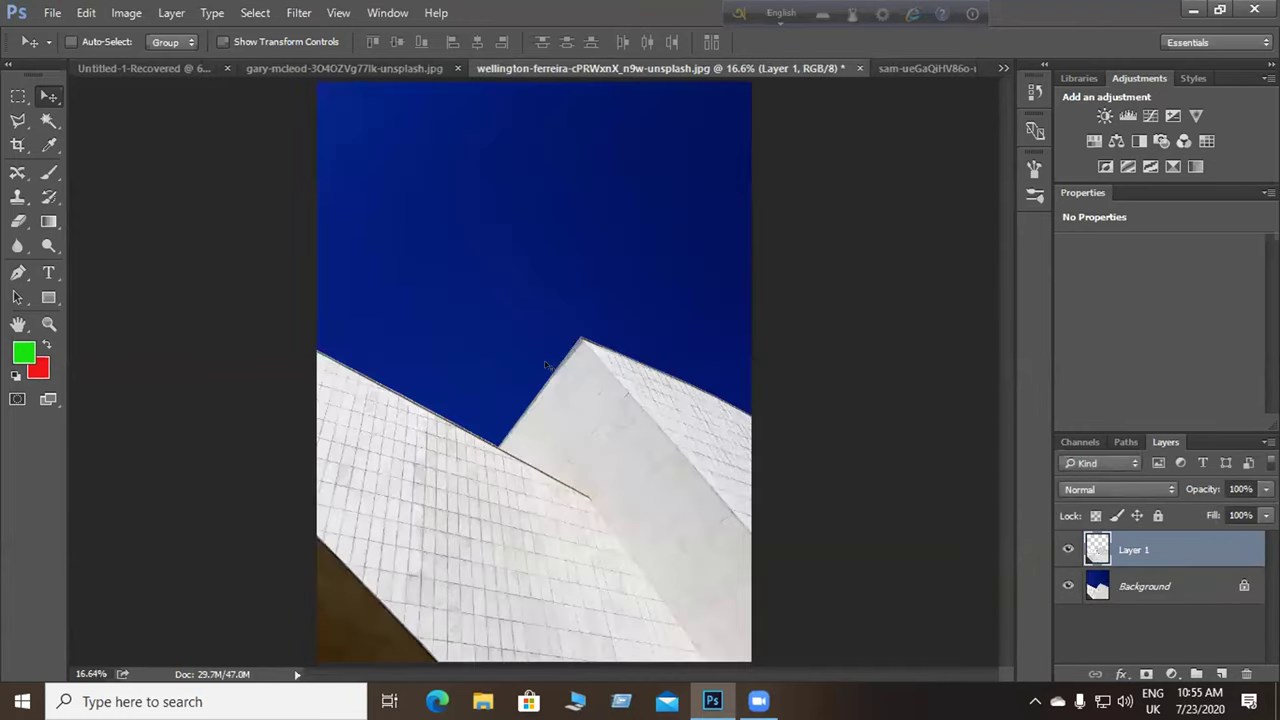
left_click_drag(545, 360, 632, 305)
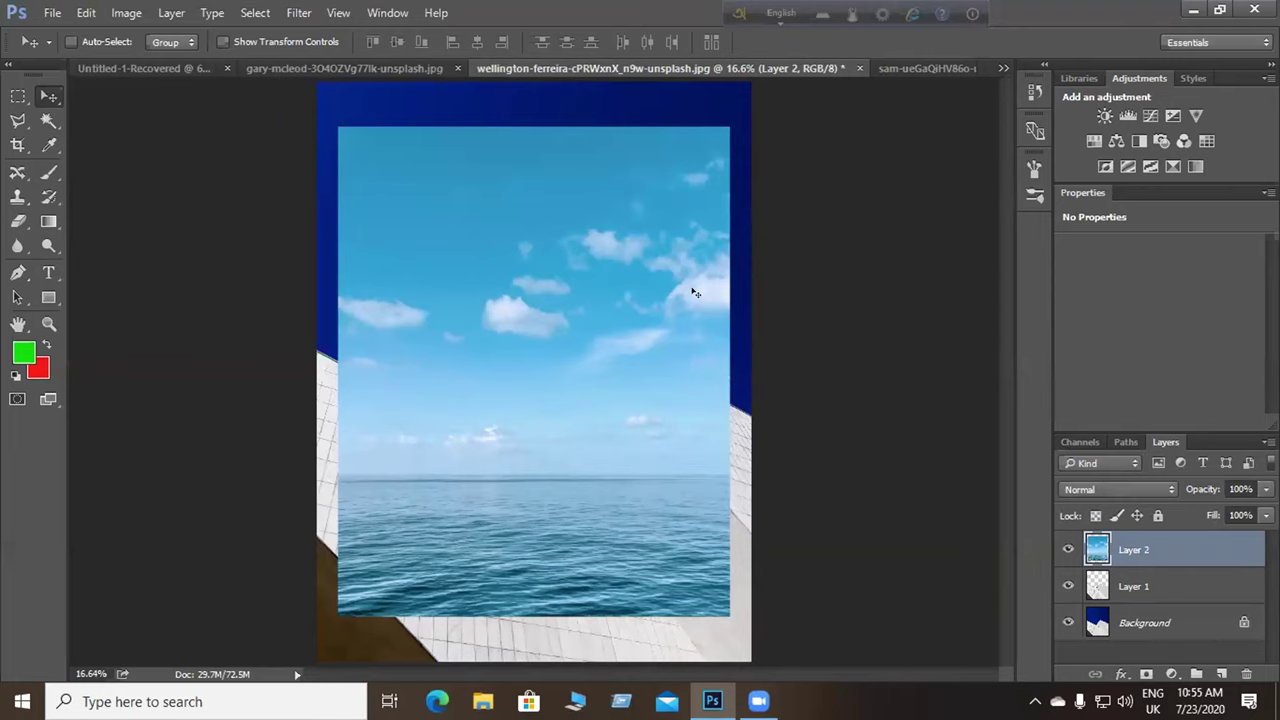
key("Delete")
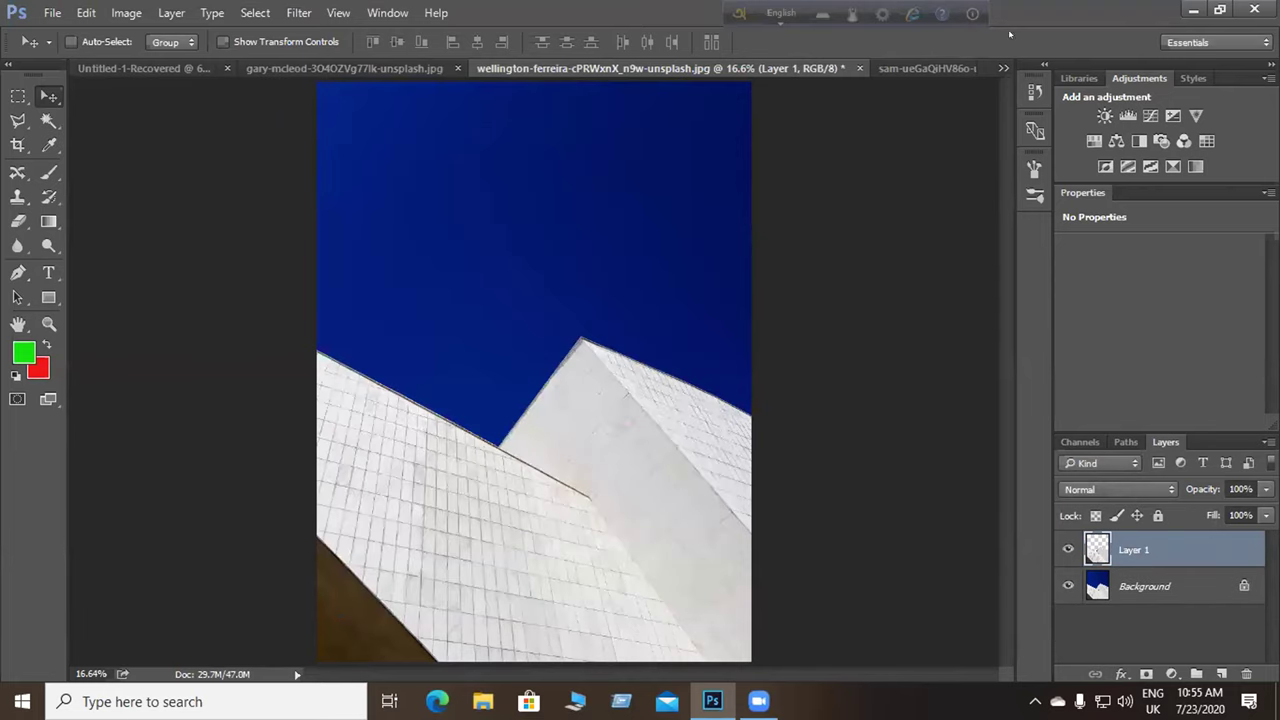
Reselect the whole sea photo, copy it and paste it into the building document as a new layer.
left_click(925, 68)
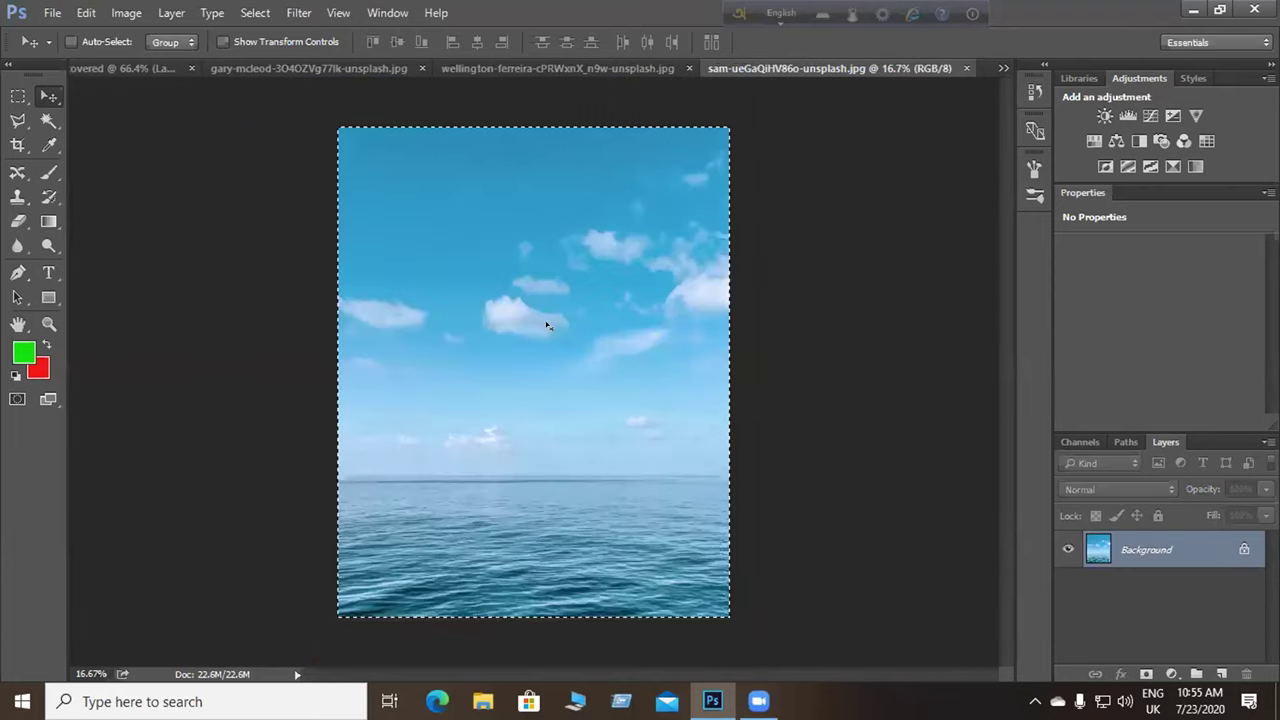
key("ctrl+d")
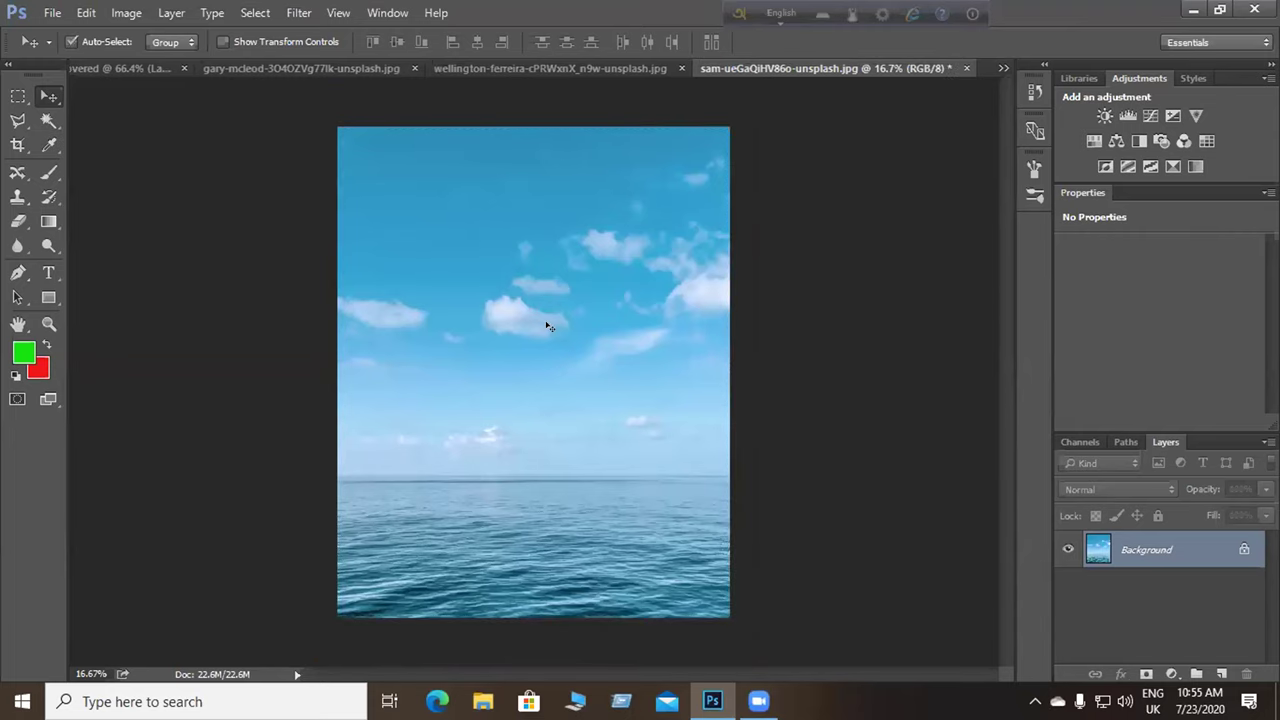
key("ctrl+a")
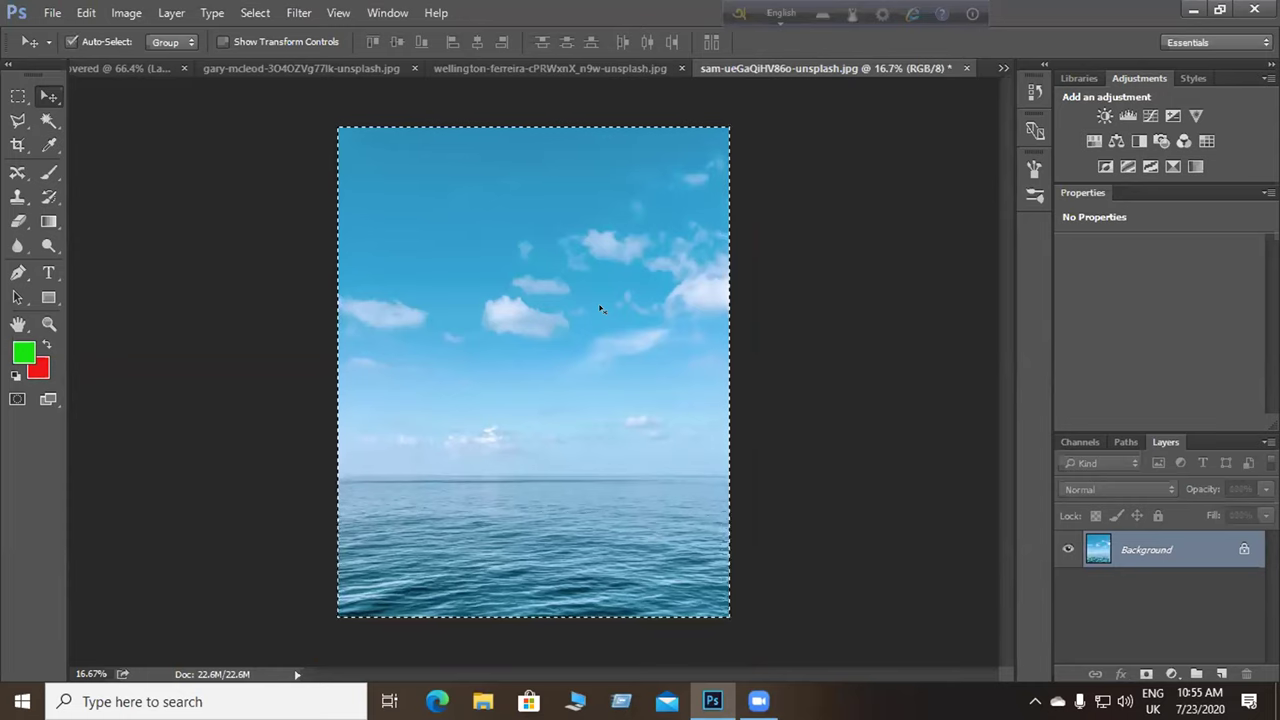
left_click(512, 68)
key("ctrl")
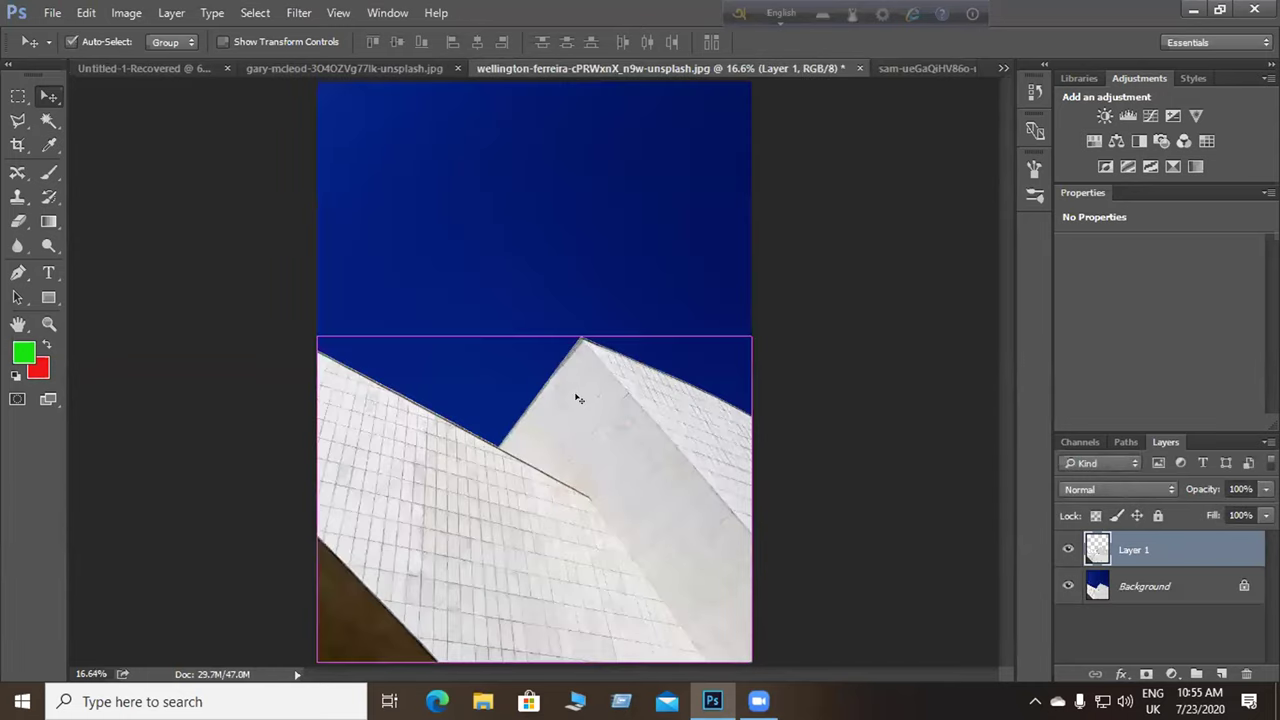
key("ctrl+v")
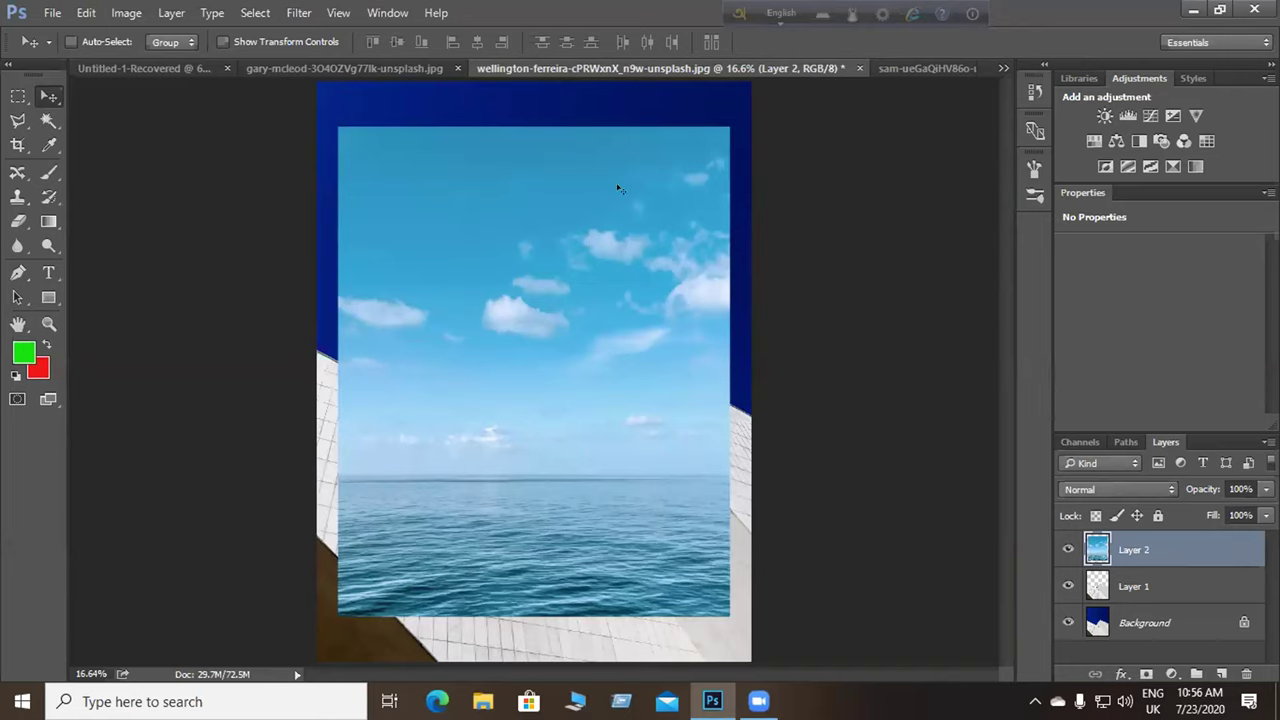
Enlarge the pasted sea layer with Free Transform to about 126% width and 124% height, covering the whole canvas, and apply it.
right_click(528, 278)
left_click(475, 208)
right_click(502, 245)
left_click(468, 260)
key("ctrl")
key("ctrl+t")
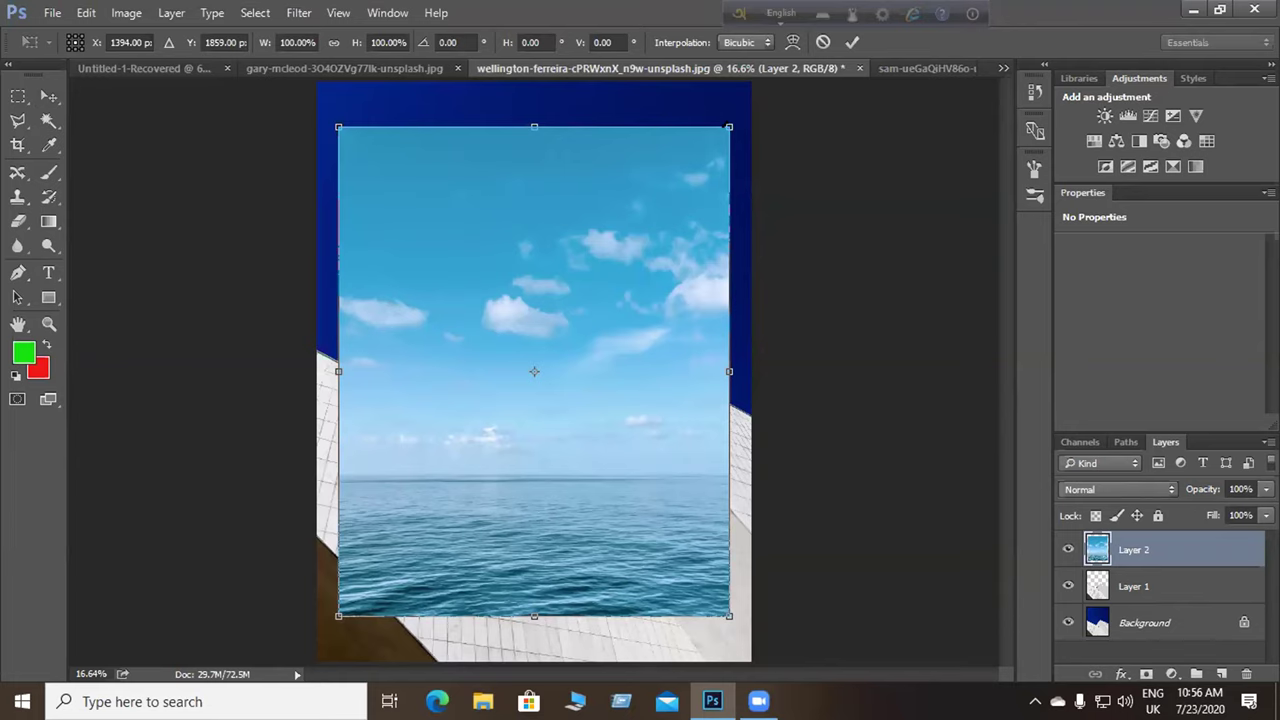
left_click_drag(729, 127, 770, 56)
left_click_drag(324, 606, 276, 660)
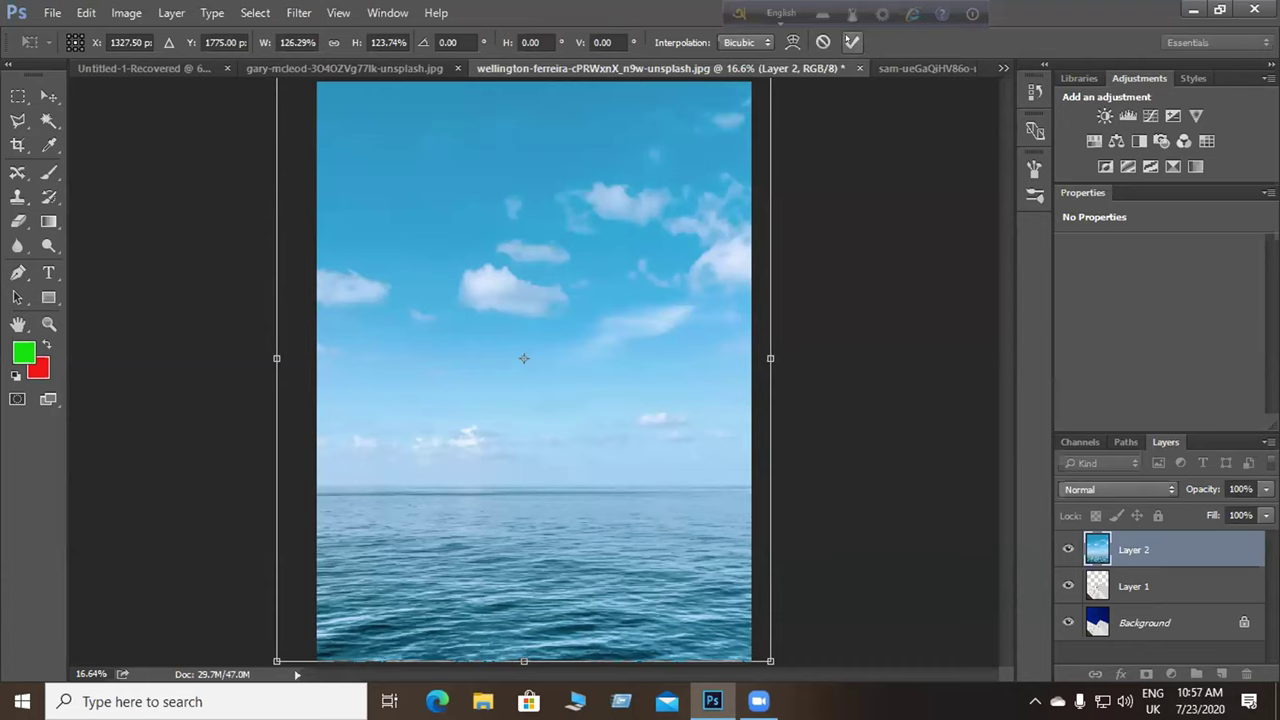
left_click(851, 41)
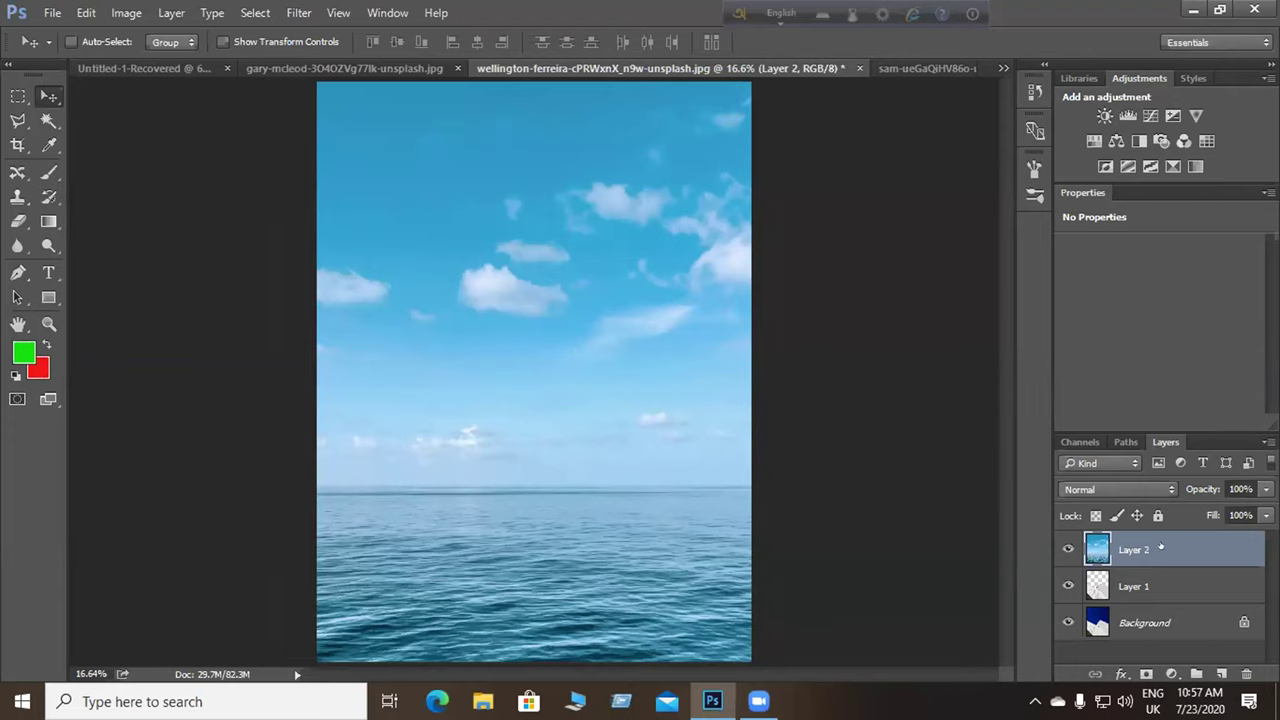
Demonstrate the stacking order by placing the sea layer below the building cutout and moving the cutout back beneath it.
left_click_drag(1146, 547, 1146, 596)
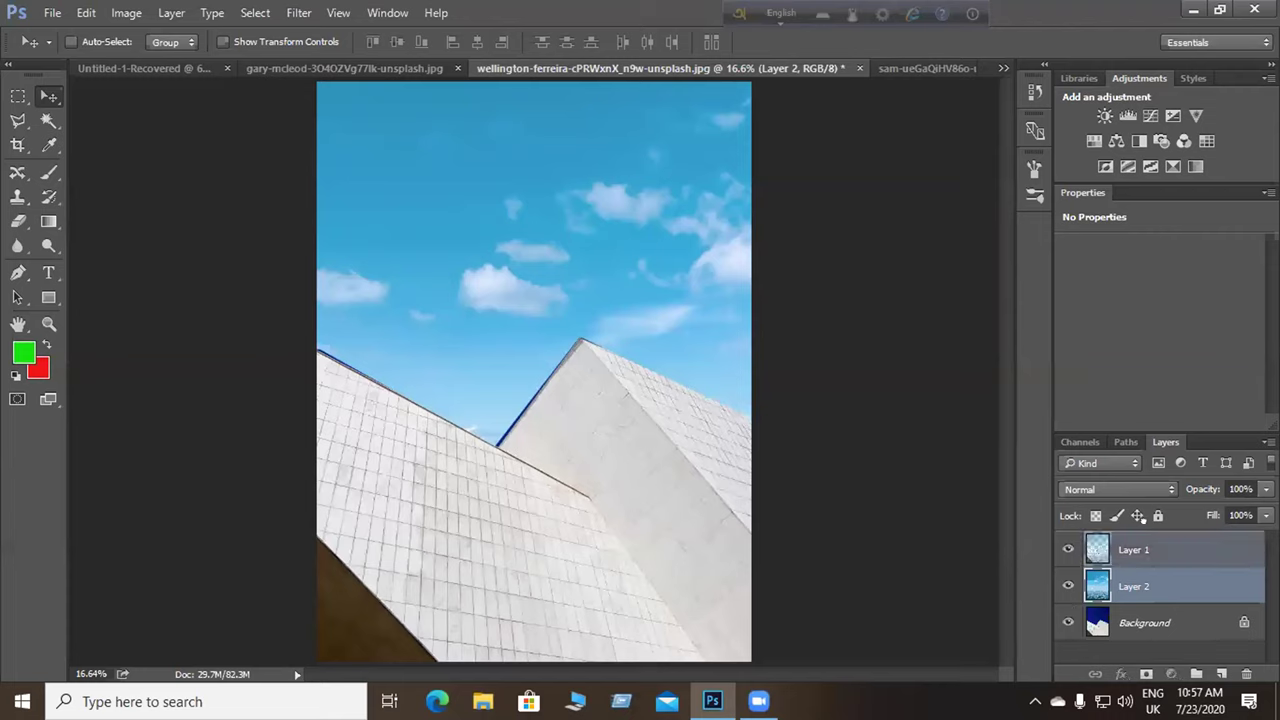
left_click_drag(1130, 580, 1130, 595)
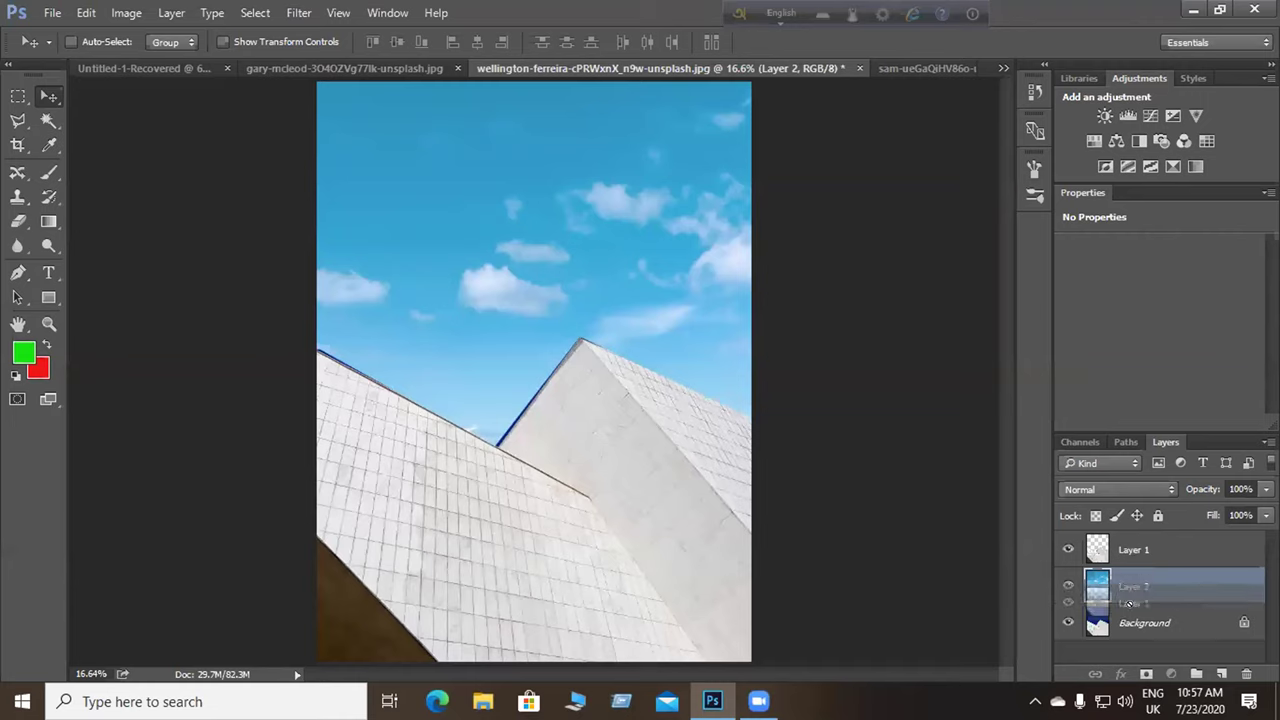
left_click_drag(1143, 549, 1140, 605)
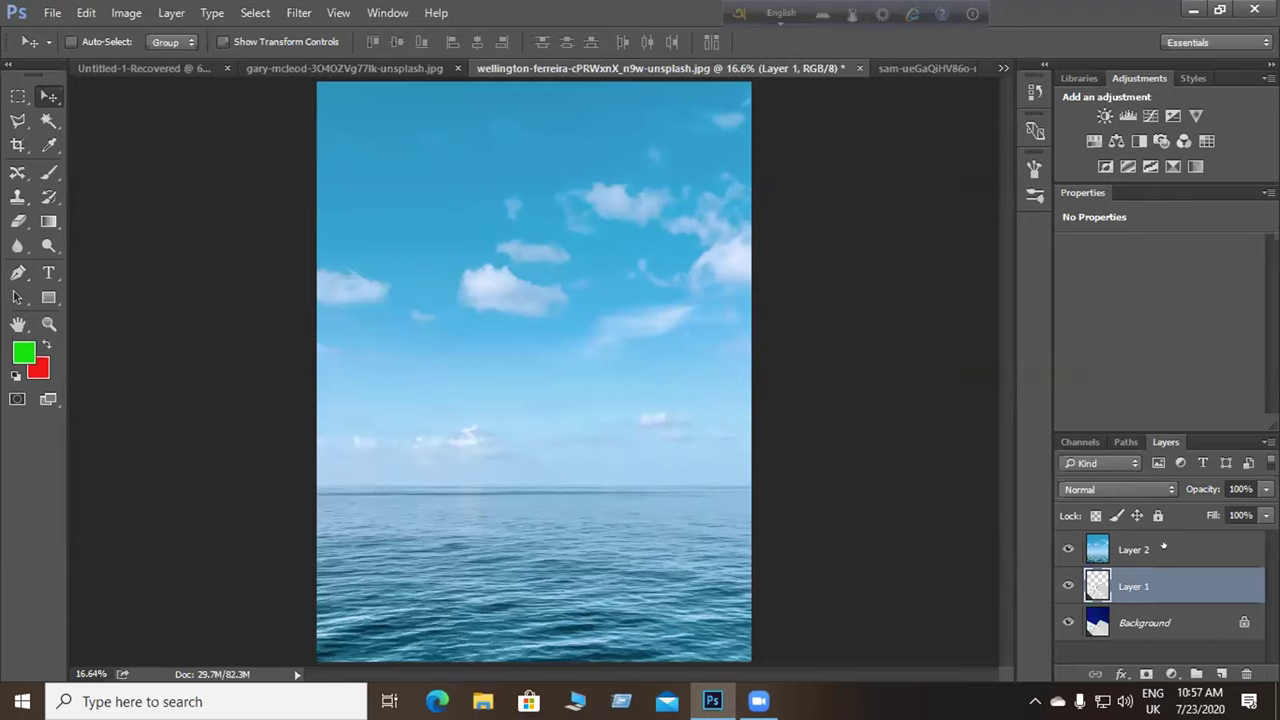
Move the sea layer beneath the building cutout and toggle the sea layer's visibility to compare the new sky with the original.
left_click(1135, 549)
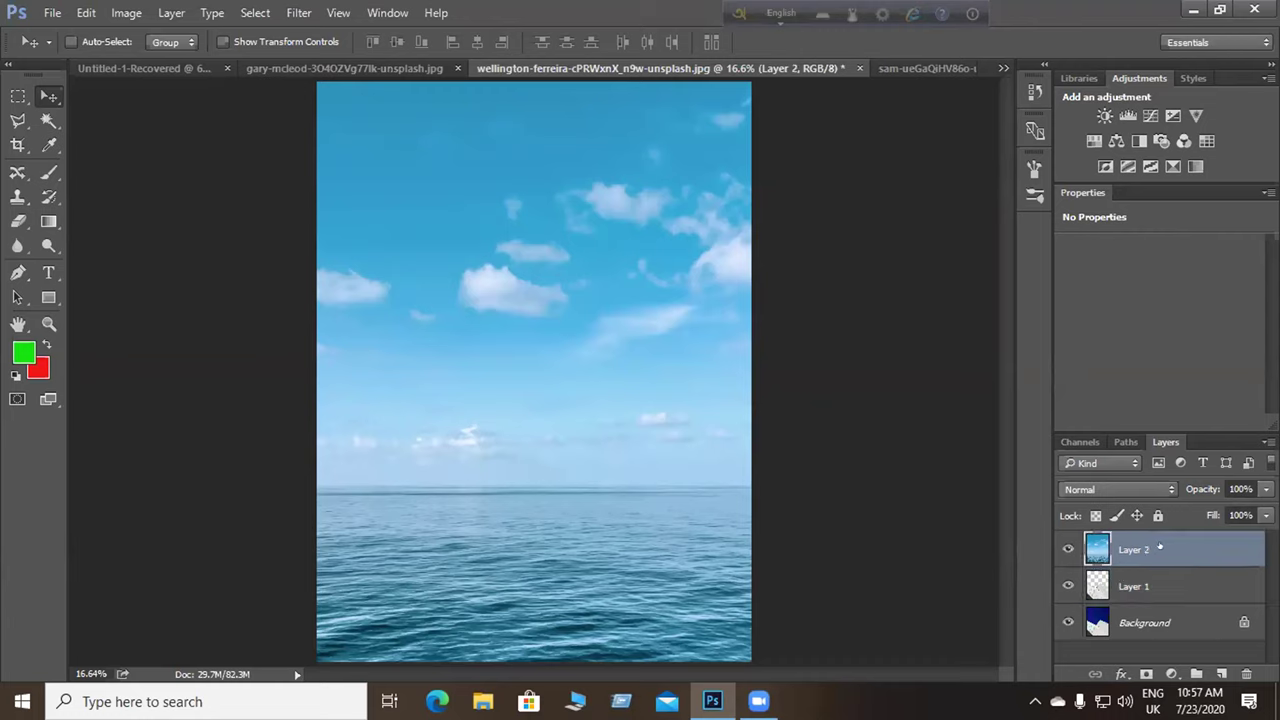
left_click_drag(1160, 548, 1160, 592)
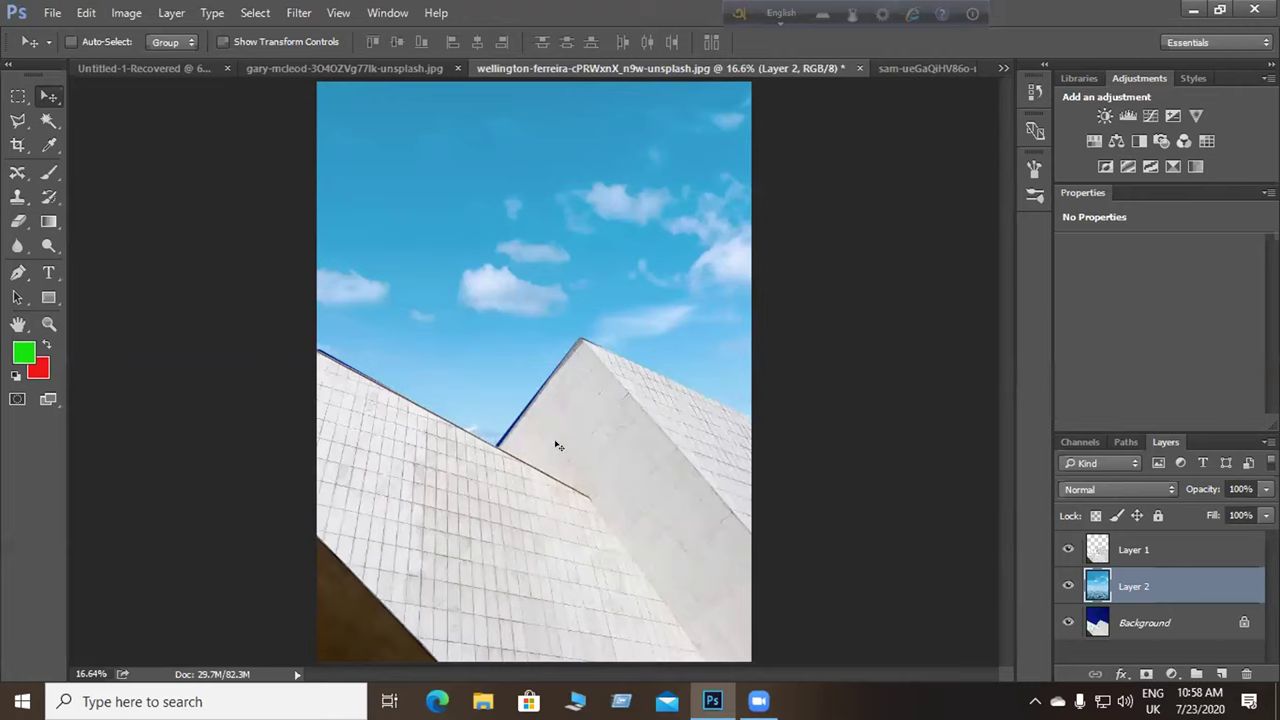
left_click(1067, 622)
left_click(1061, 622)
left_click(1067, 585)
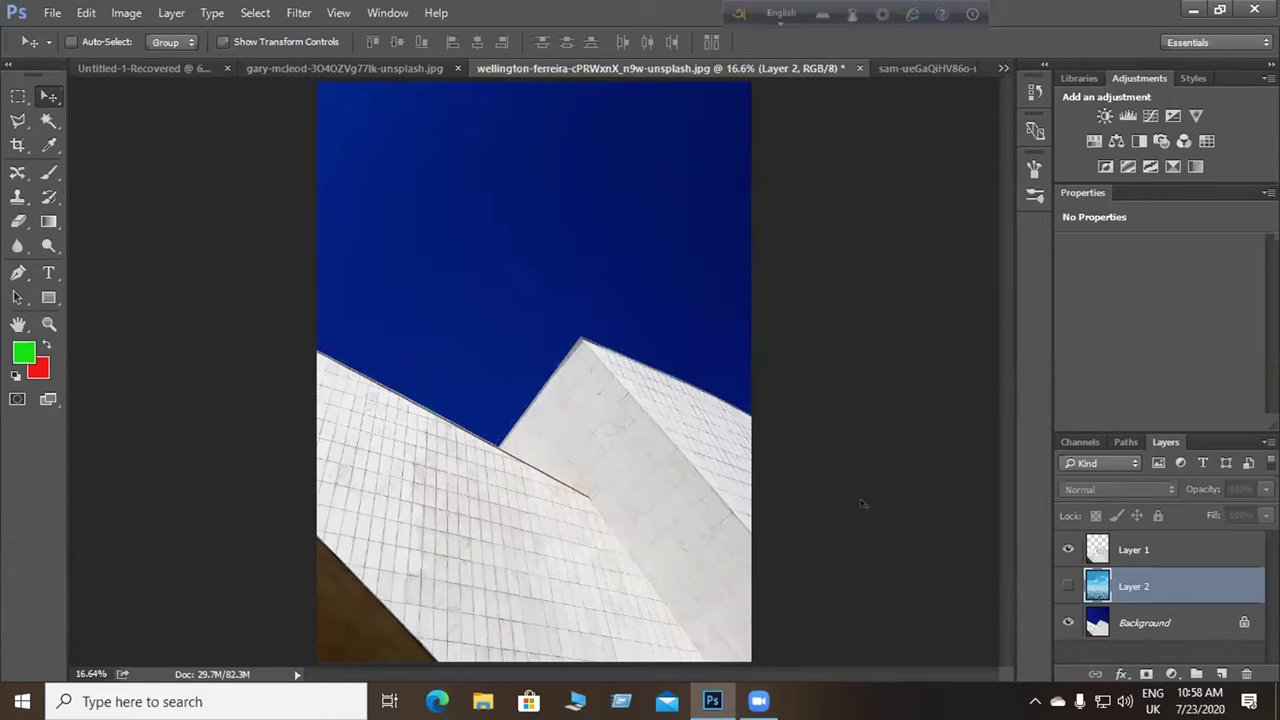
left_click(1067, 585)
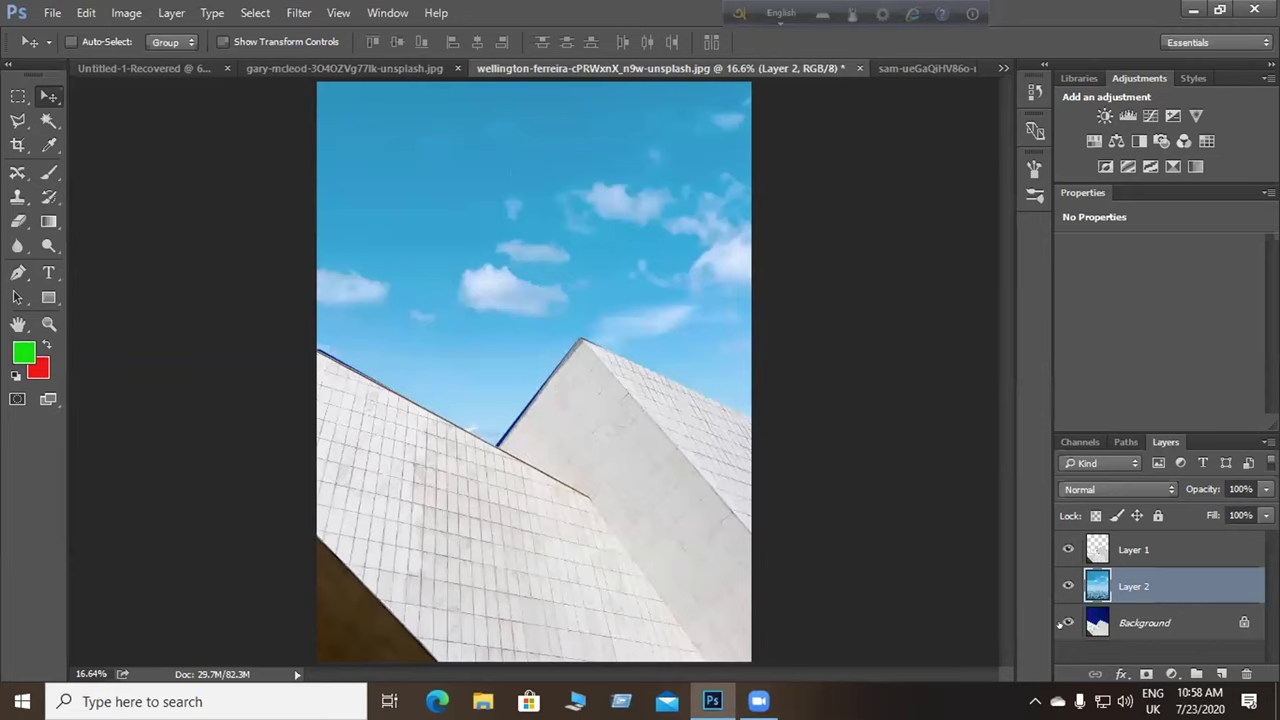
left_click(1067, 585)
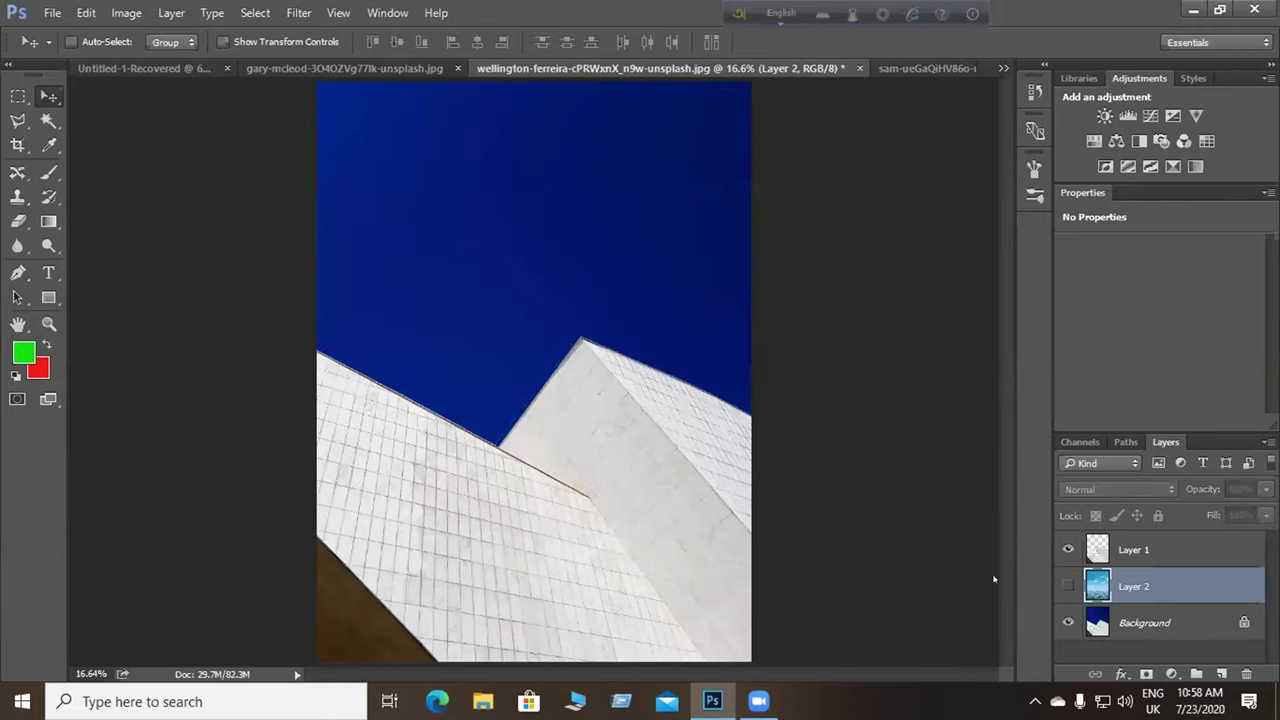
left_click(1067, 585)
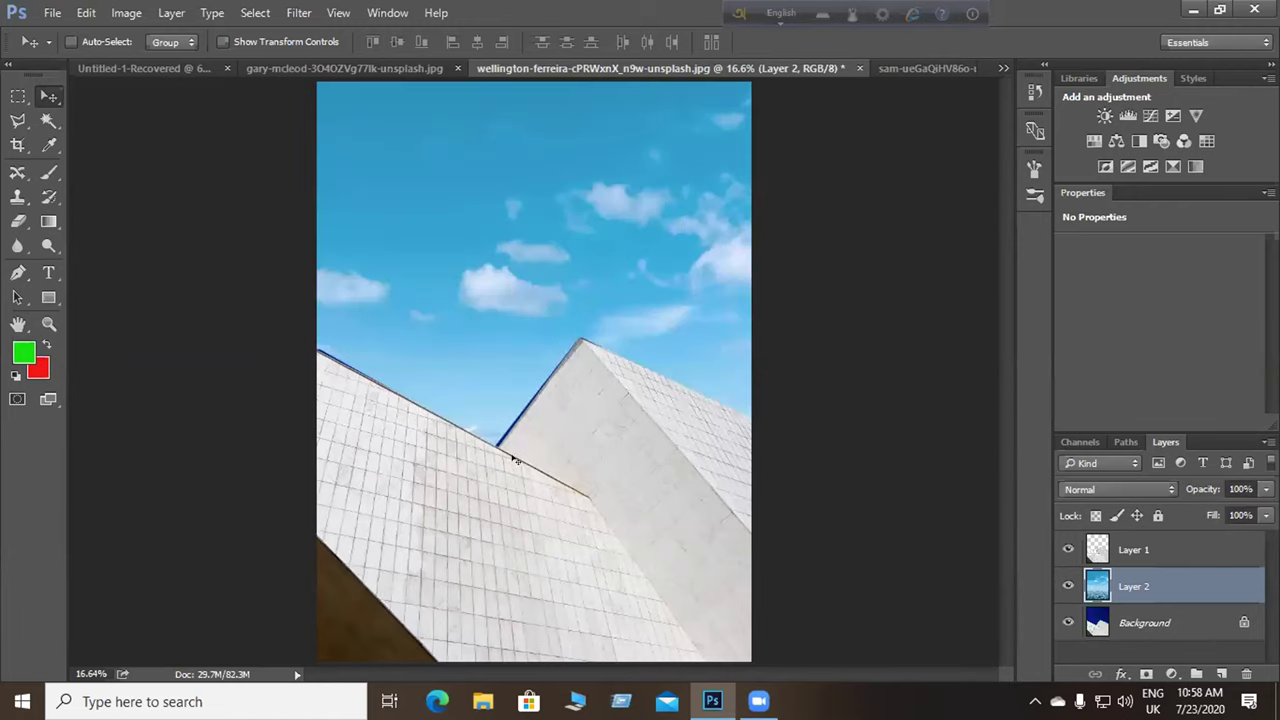
Examine the building cutout's roof edges against the new sky up close.
scroll(495, 468, "up", 3)
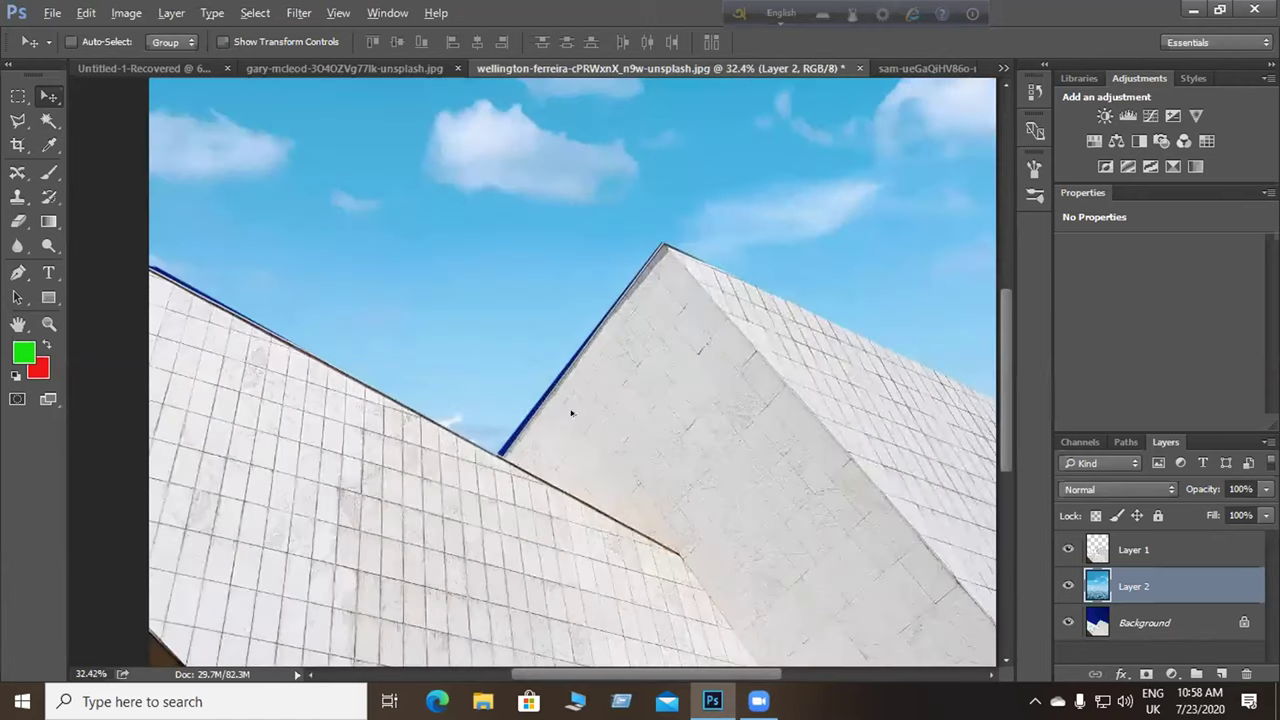
scroll(572, 413, "up", 1)
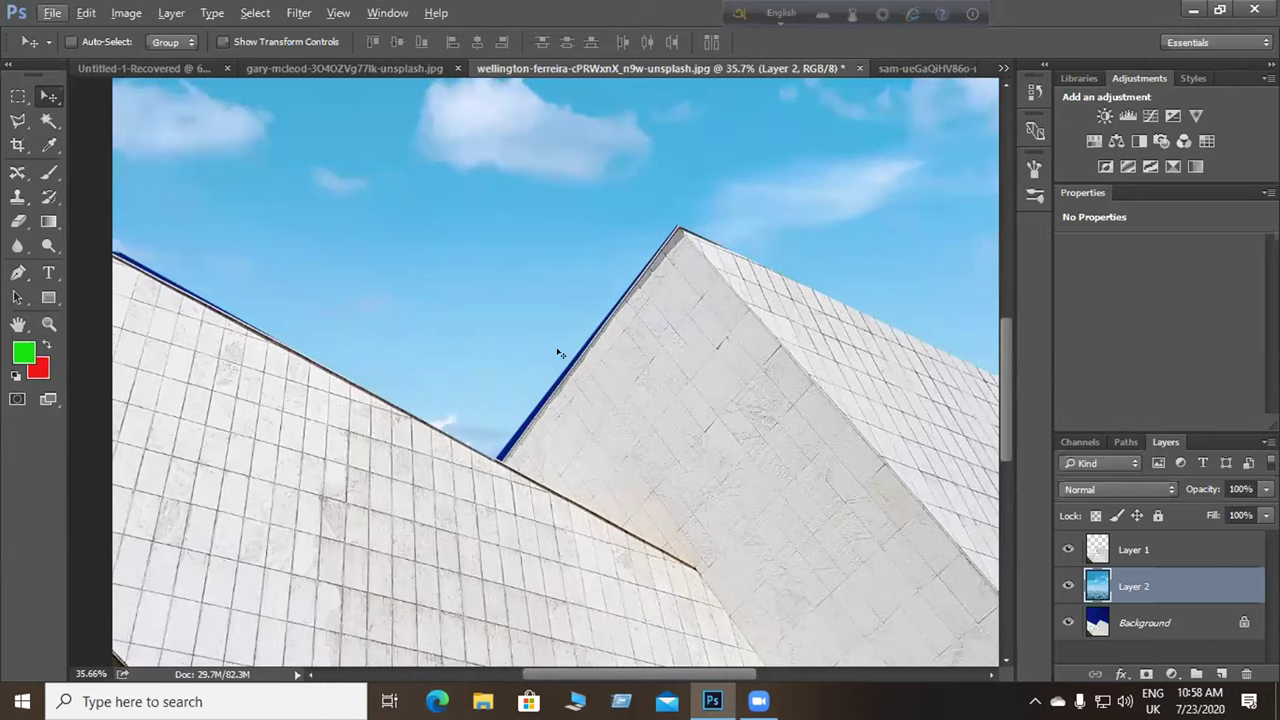
scroll(560, 353, "down", 1)
scroll(560, 353, "down", 2)
scroll(558, 340, "down", 3)
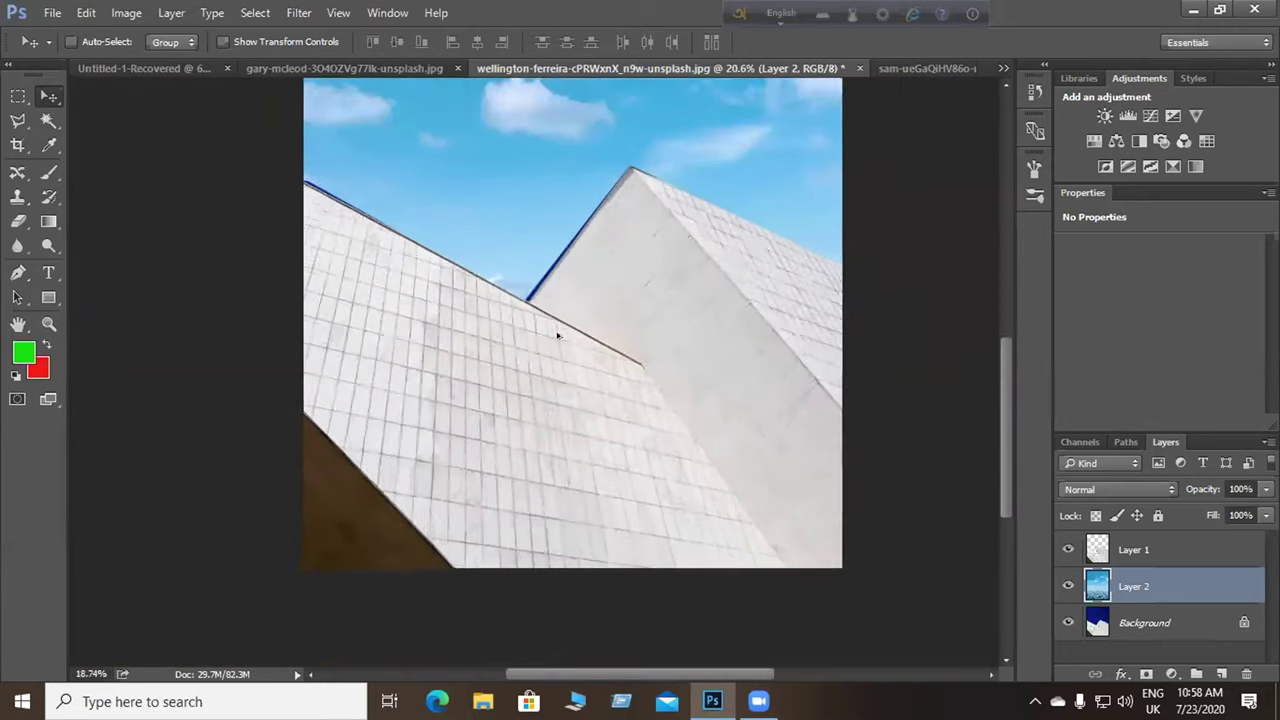
scroll(558, 336, "down", 2)
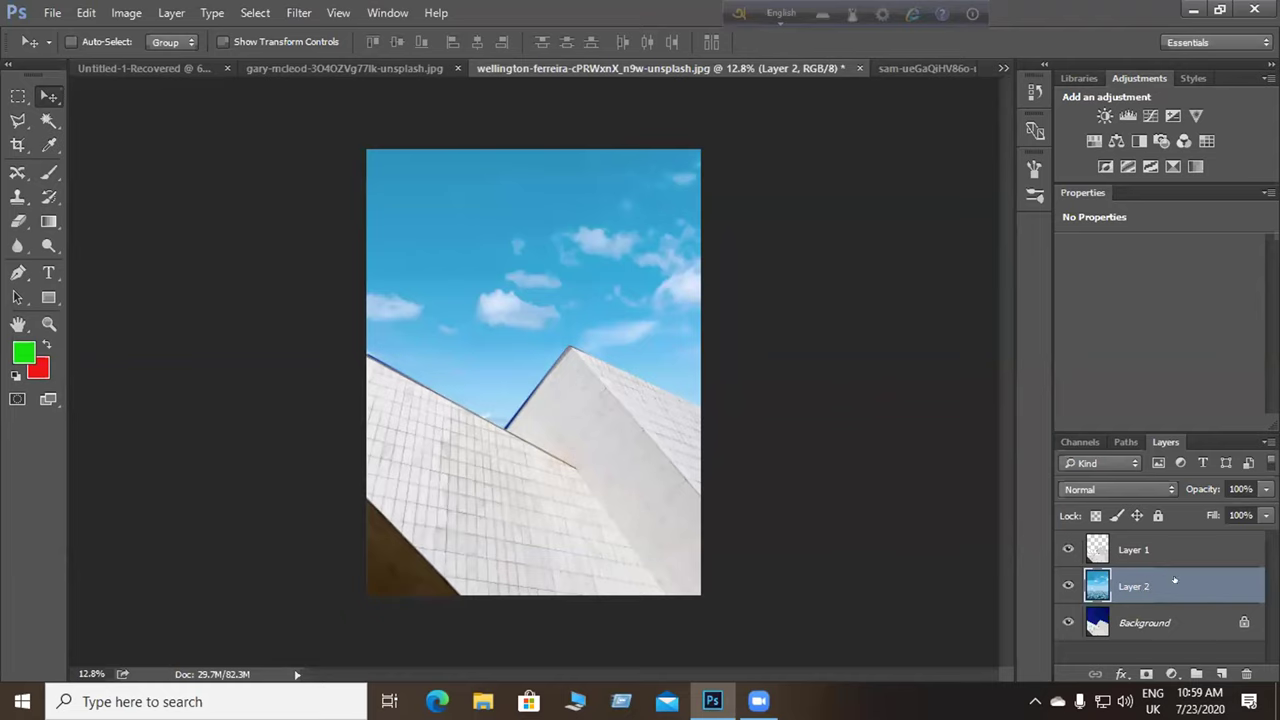
Demonstrate the stacking order by raising the sea layer above the building cutout and returning it beneath.
left_click_drag(1148, 581, 1140, 536)
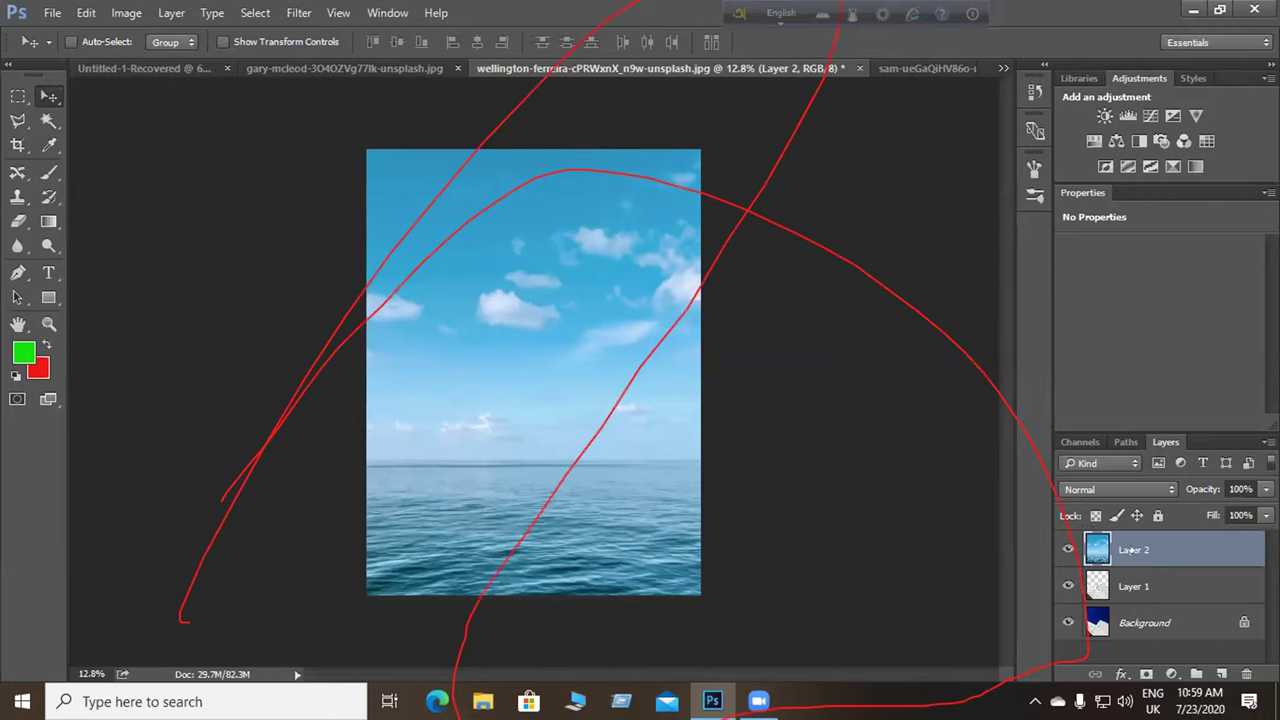
left_click_drag(1174, 547, 1160, 595)
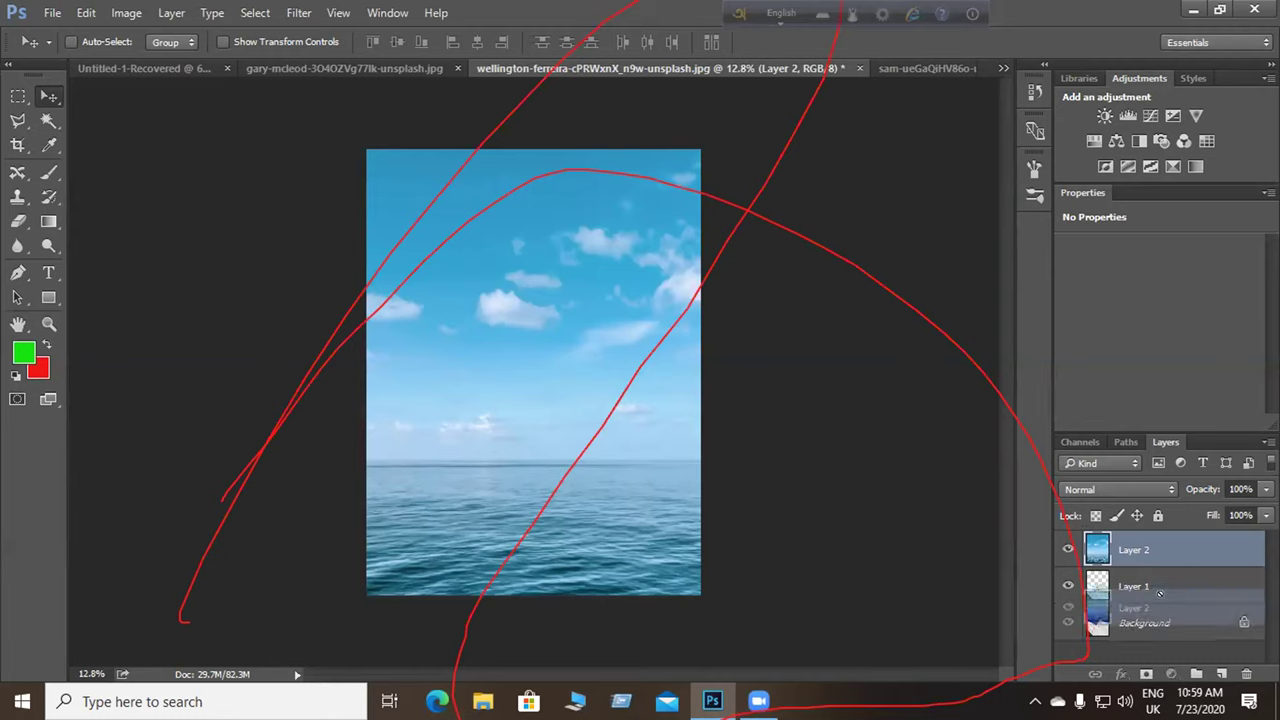
key("Escape")
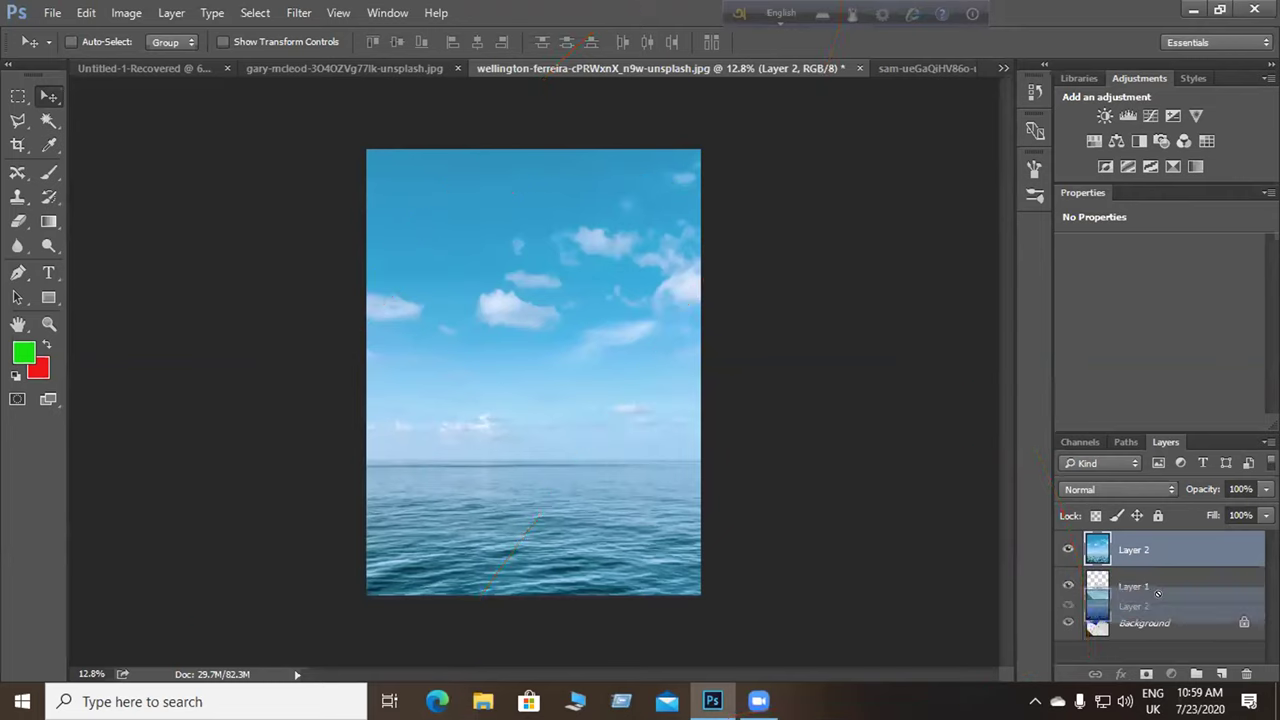
left_click_drag(1164, 538, 1162, 594)
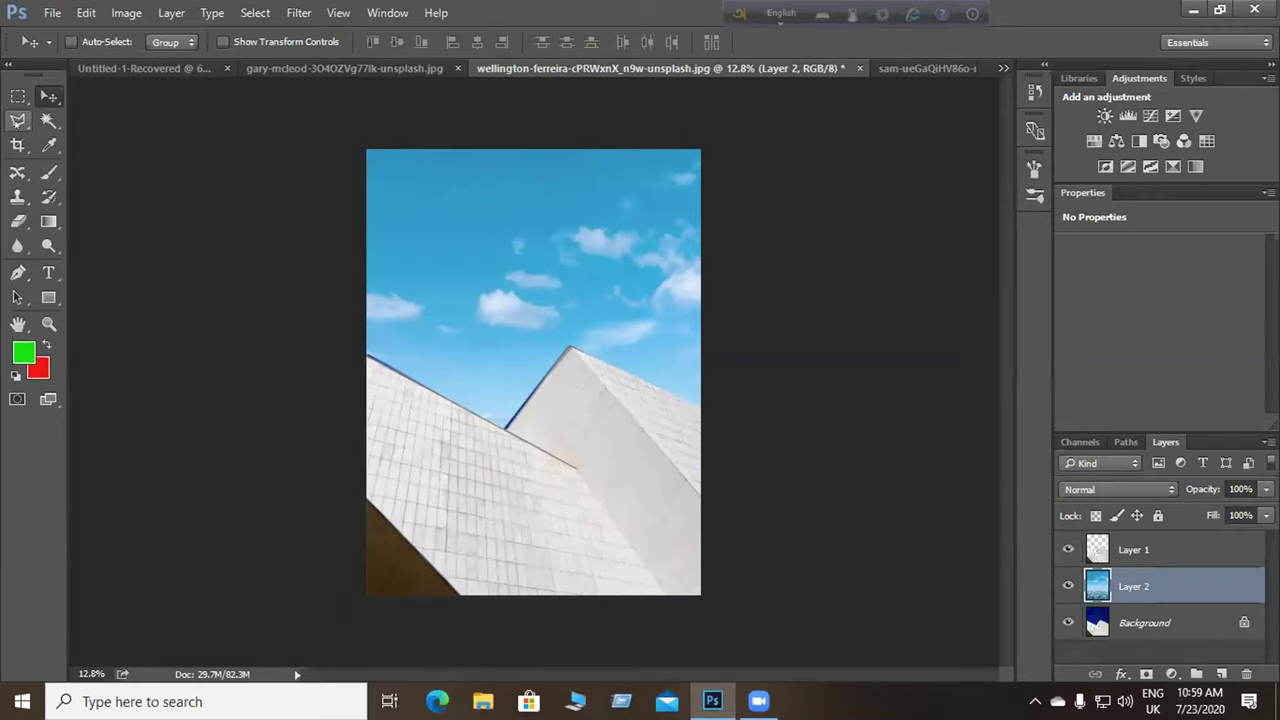
Delete the sea layer and the building cutout layer, keeping only the Background layer.
left_click(18, 120)
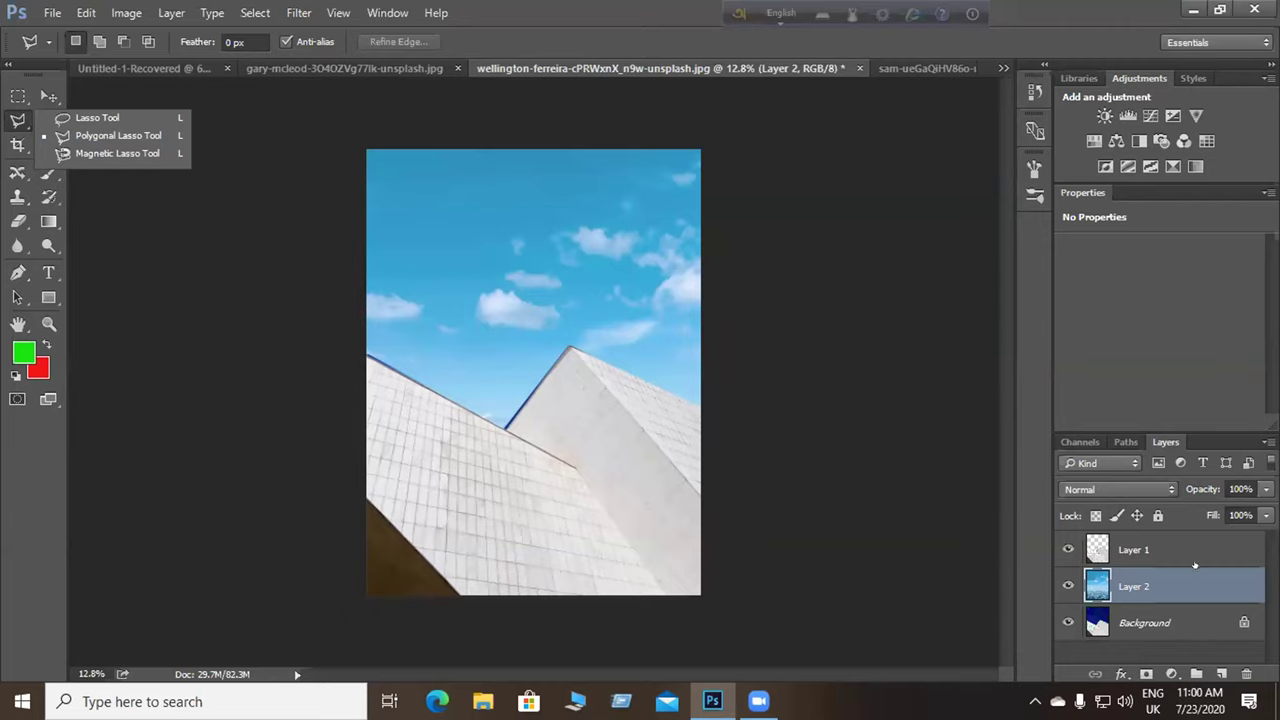
left_click_drag(1150, 581, 1246, 674)
left_click_drag(1126, 549, 1245, 673)
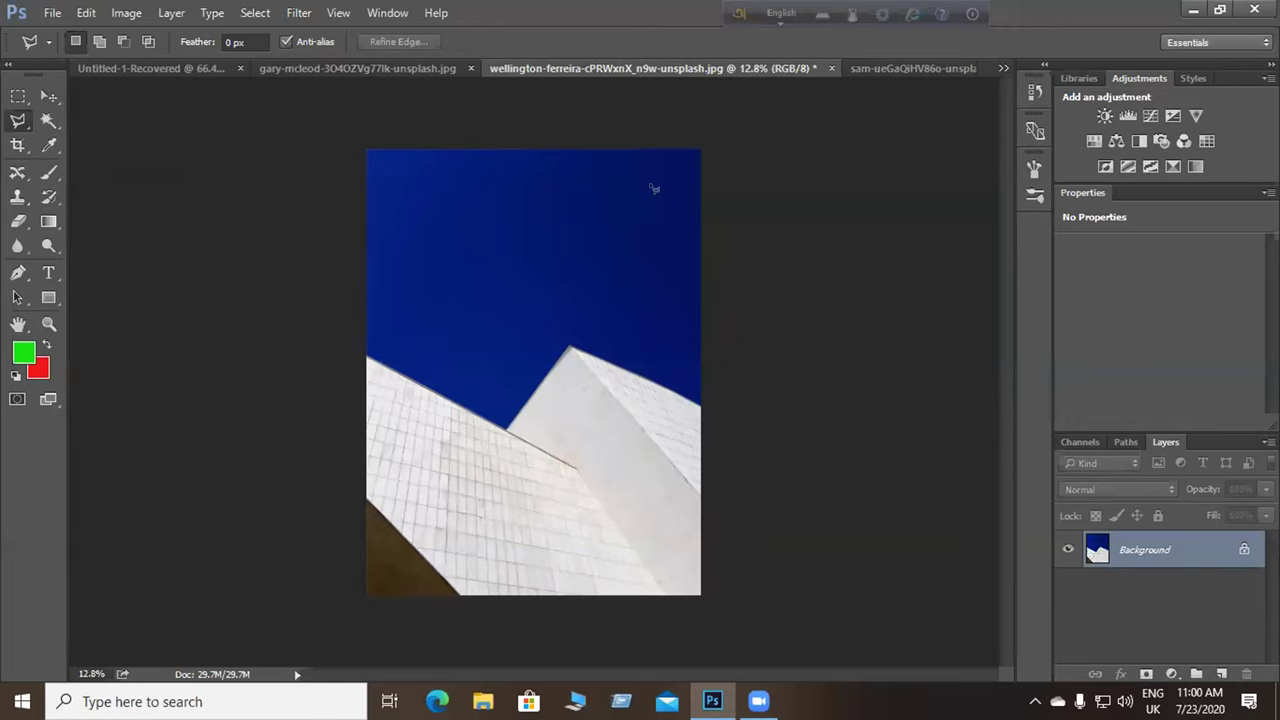
Clear the whole-canvas selection in the sea photo document.
left_click(318, 68)
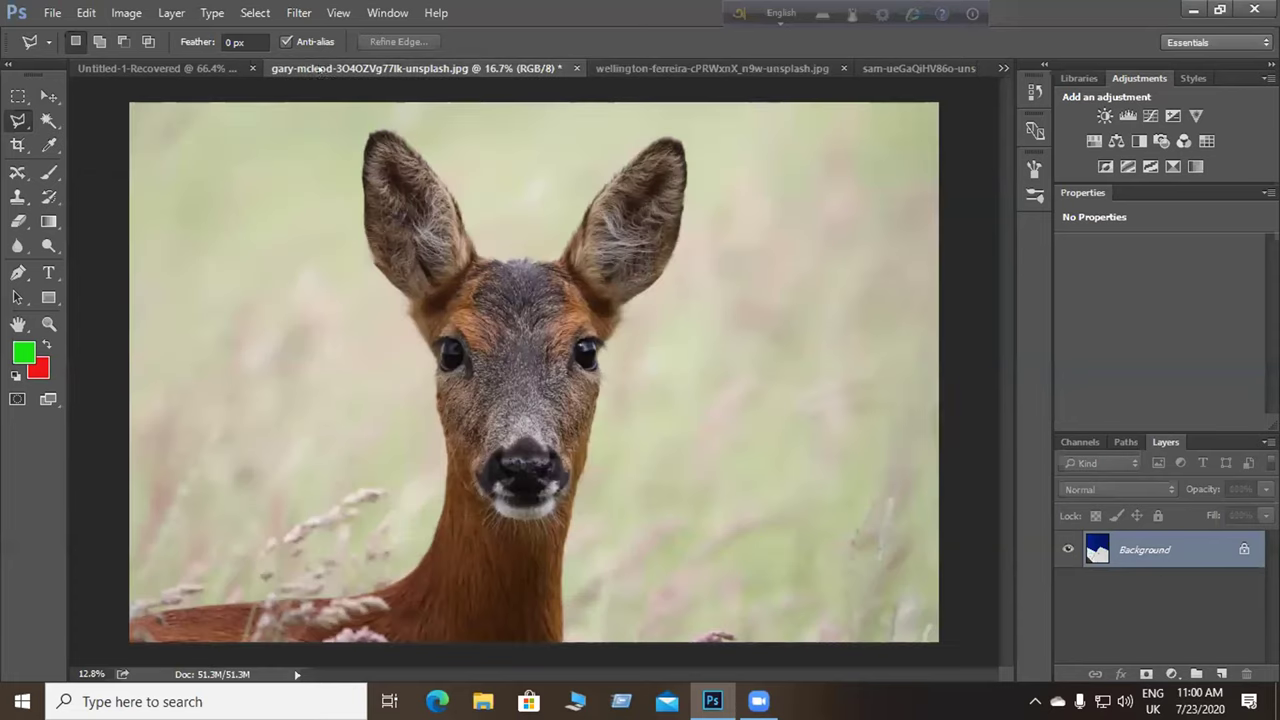
left_click(690, 68)
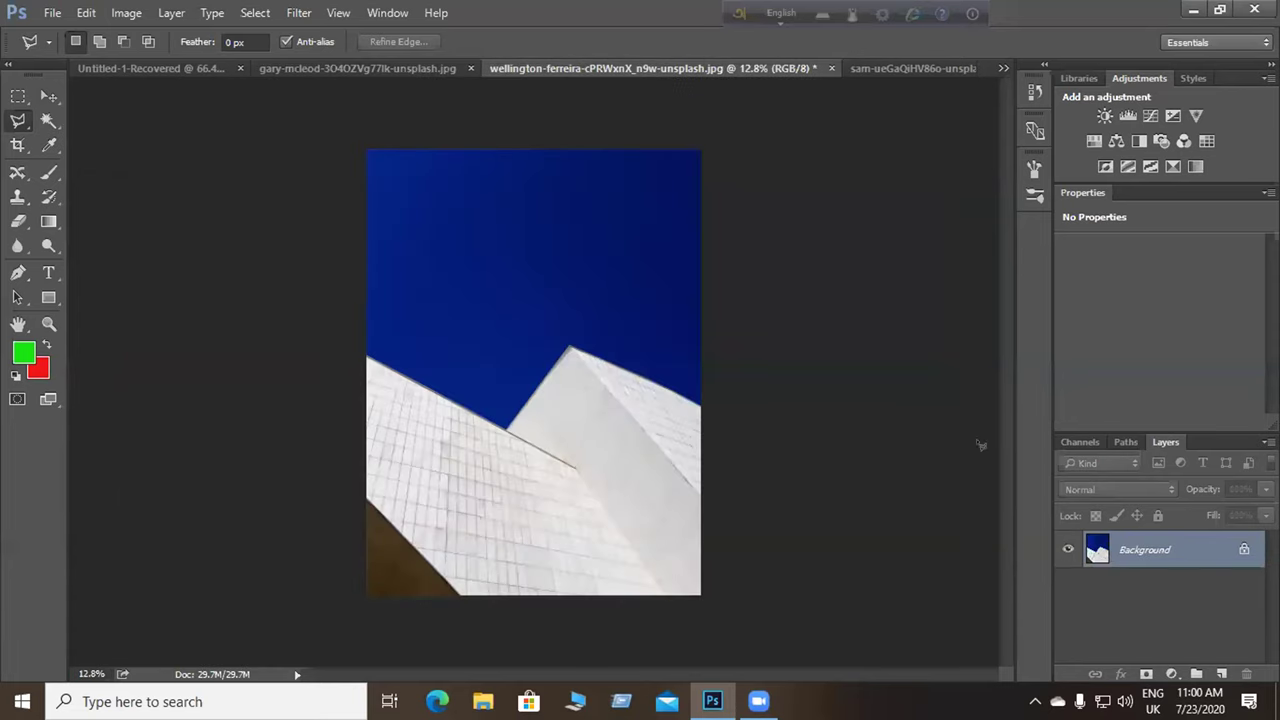
left_click(905, 68)
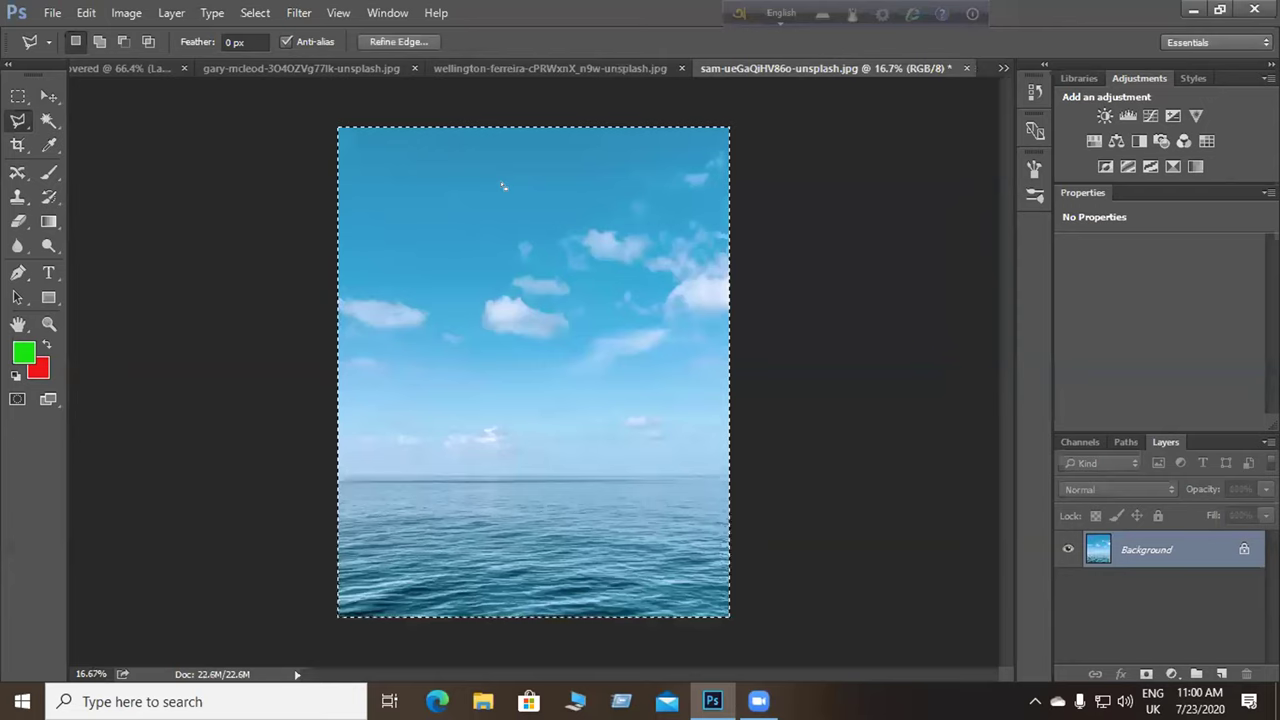
left_click(125, 68)
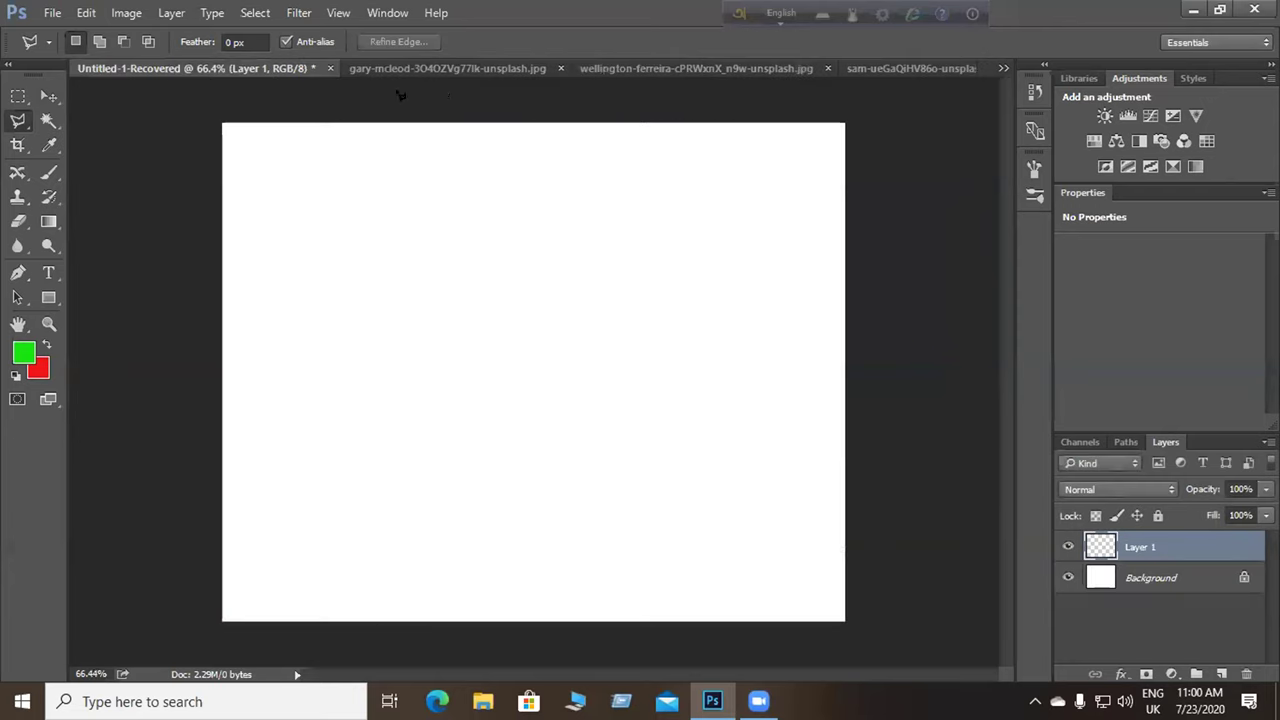
left_click(454, 68)
left_click(910, 68)
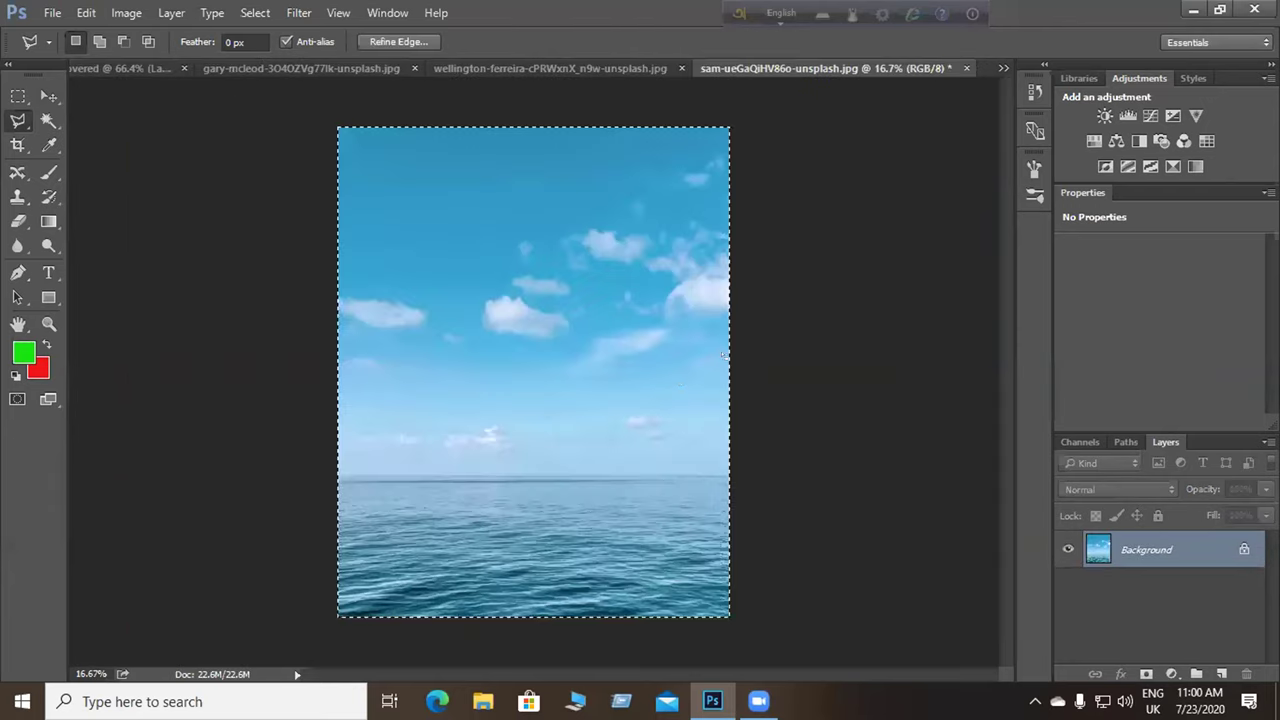
right_click(504, 328)
left_click(557, 338)
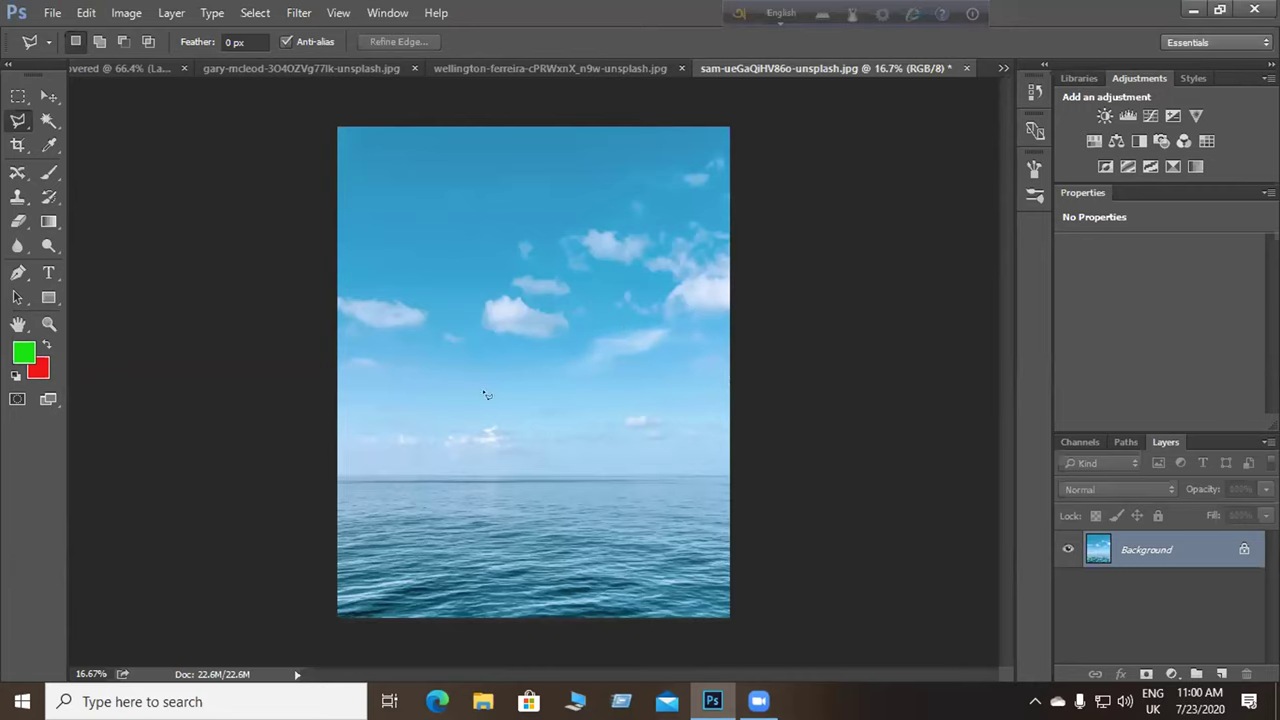
left_click(533, 70)
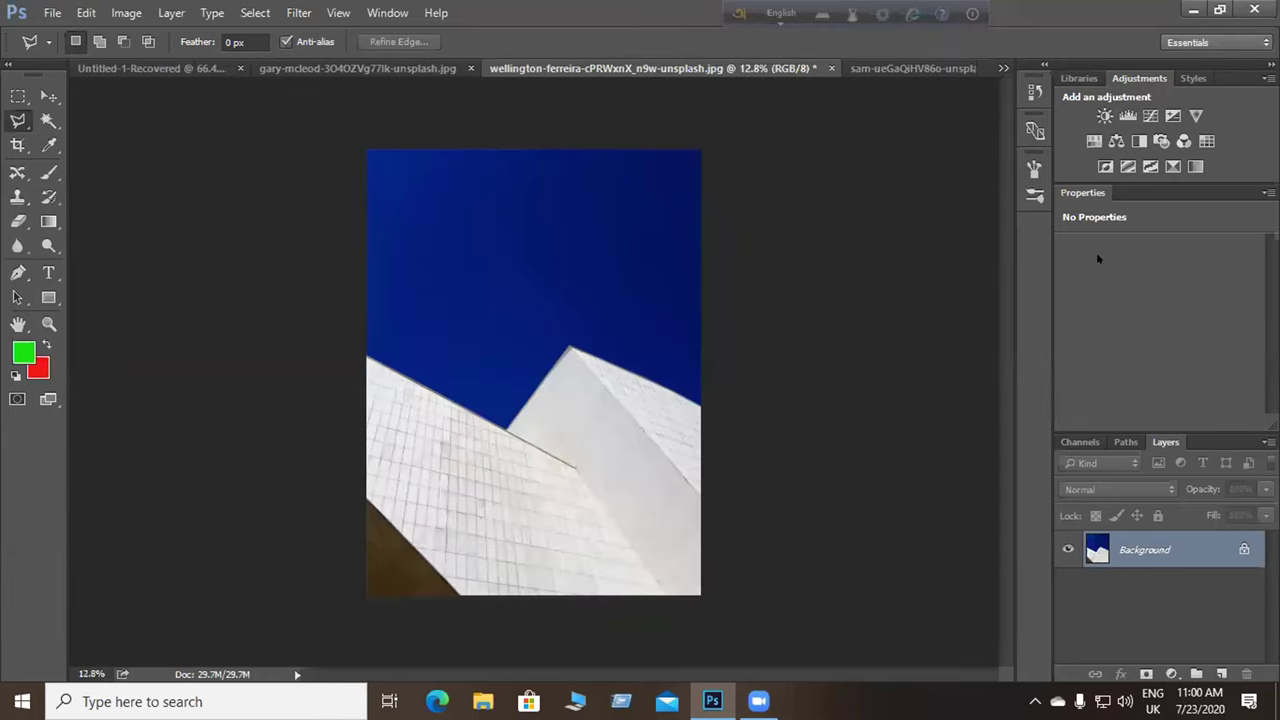
left_click(355, 69)
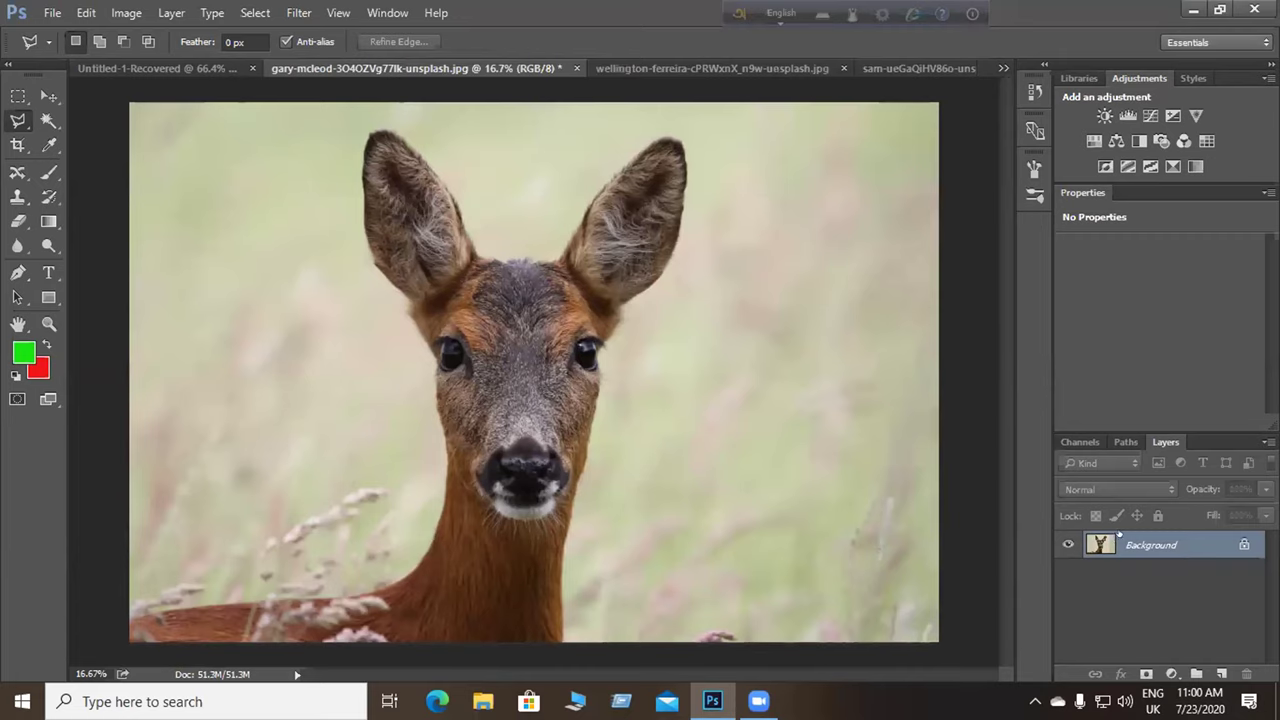
left_click(700, 69)
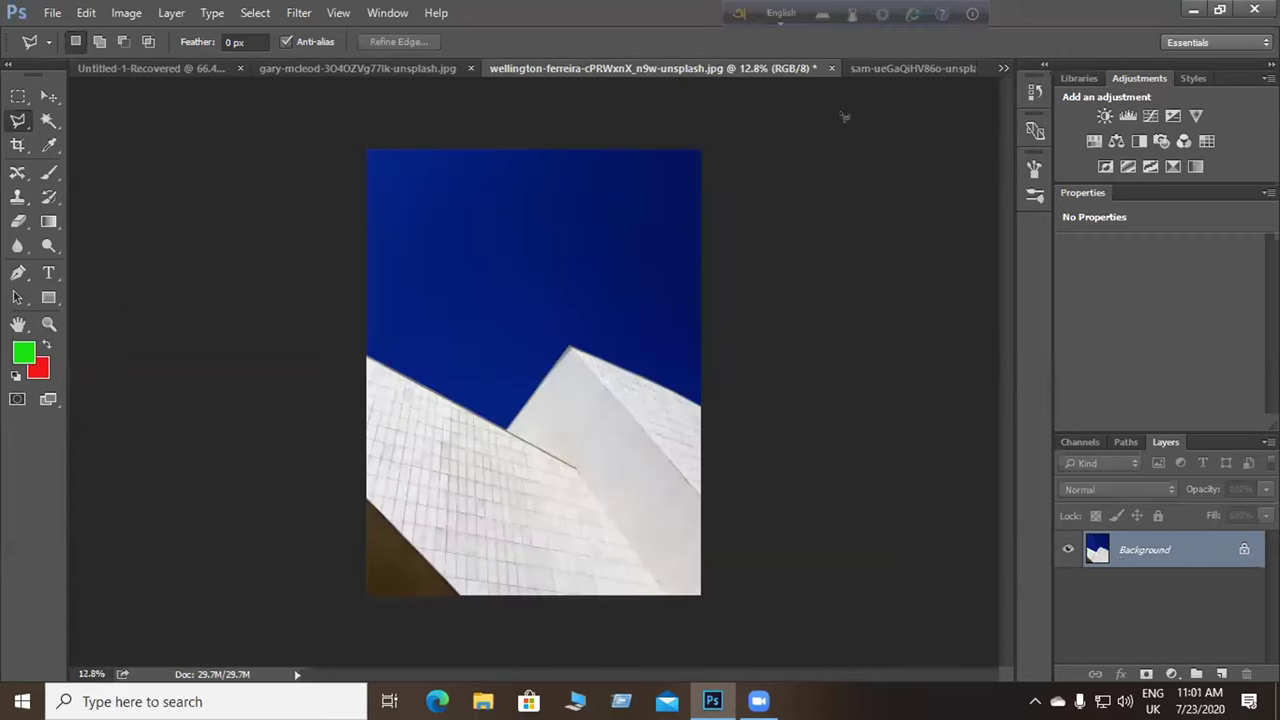
left_click(910, 68)
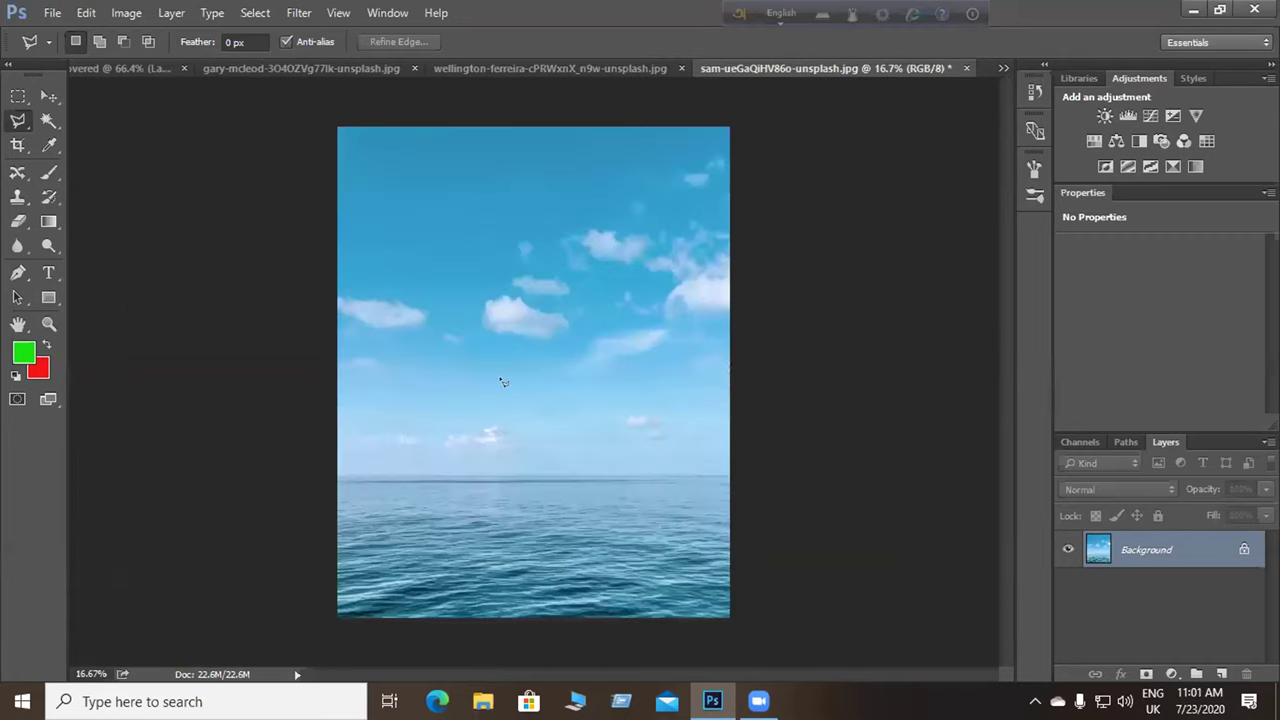
left_click(575, 68)
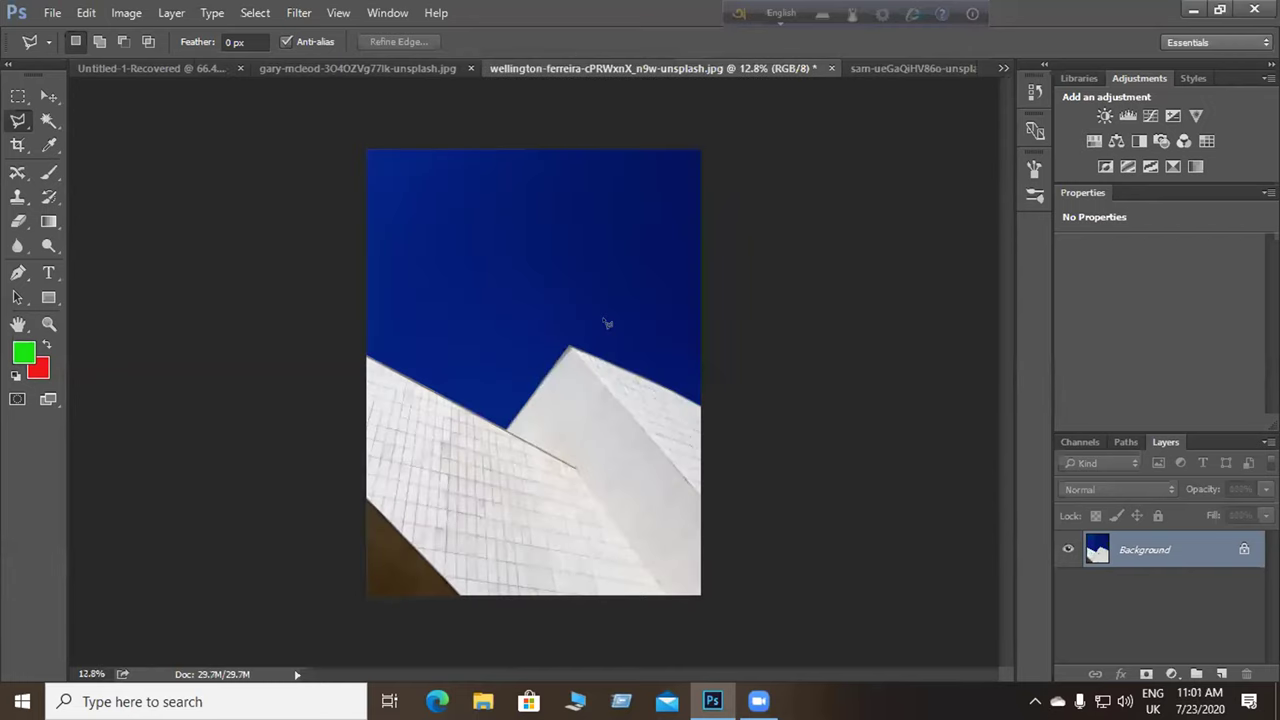
Demonstrate transferring the sea photo directly into the building document with the Move tool, and undo the added layer.
left_click(905, 68)
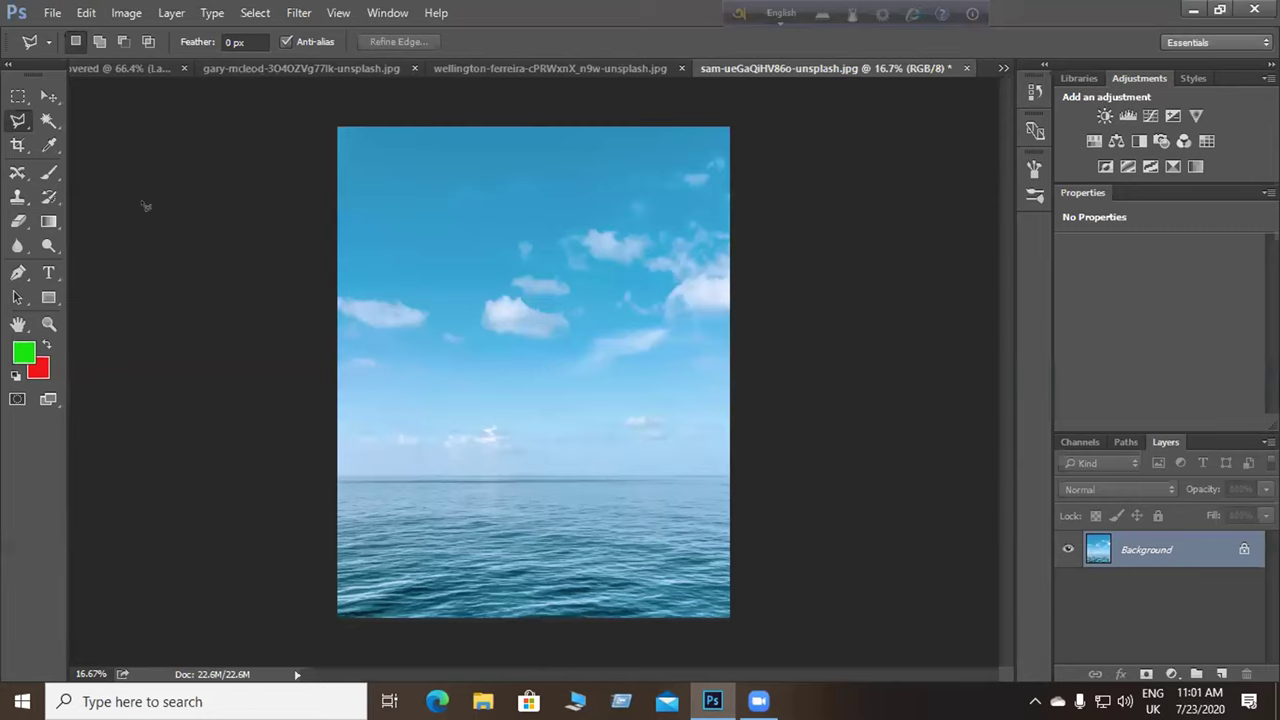
left_click(48, 96)
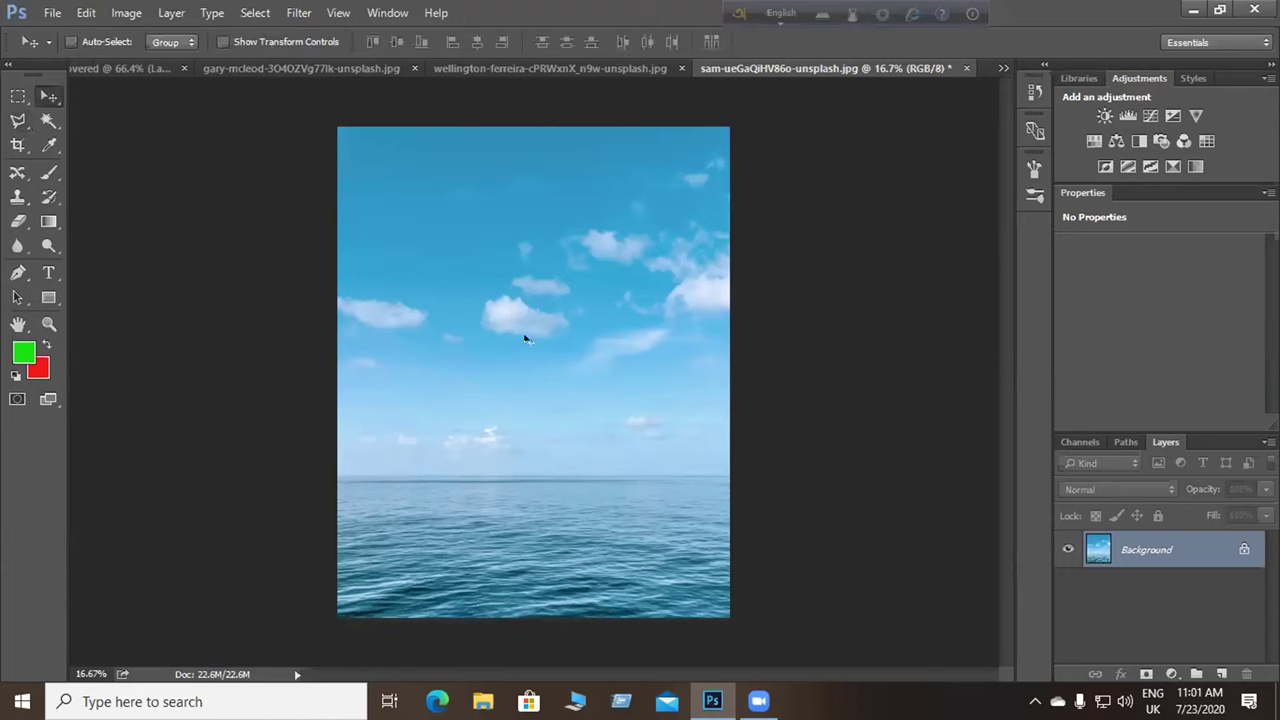
left_click_drag(540, 380, 535, 328)
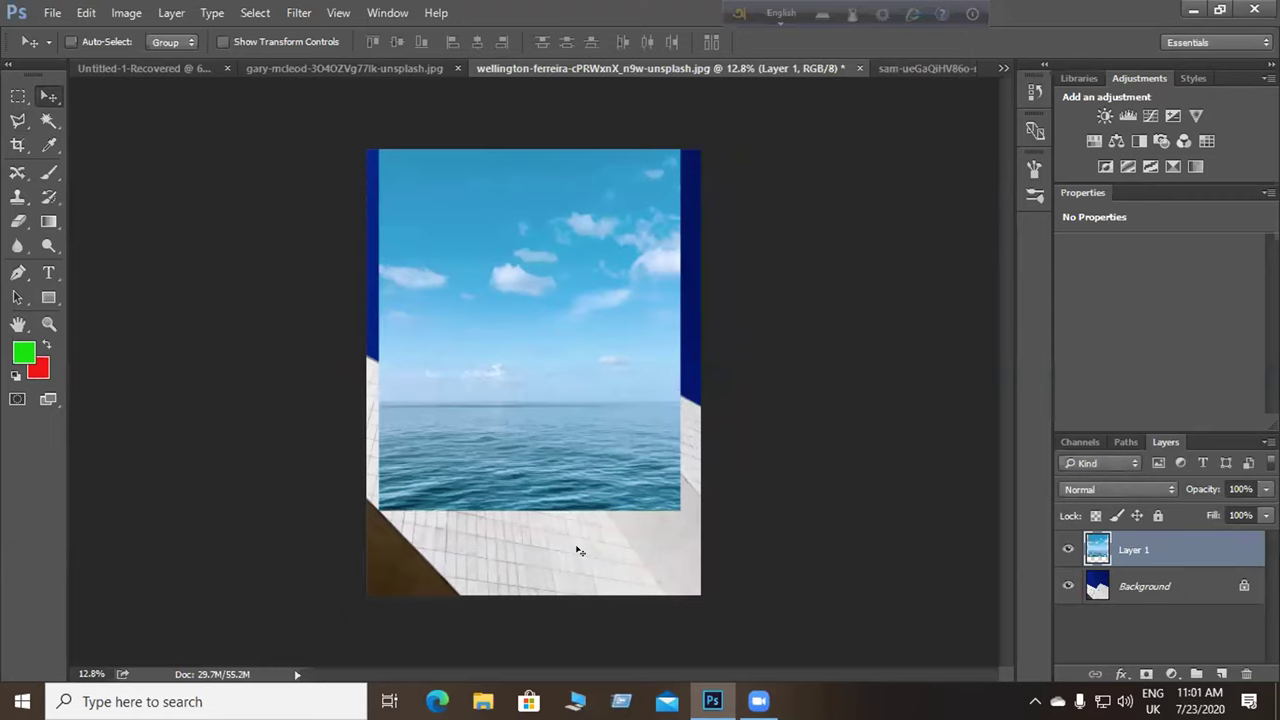
key("ctrl+z")
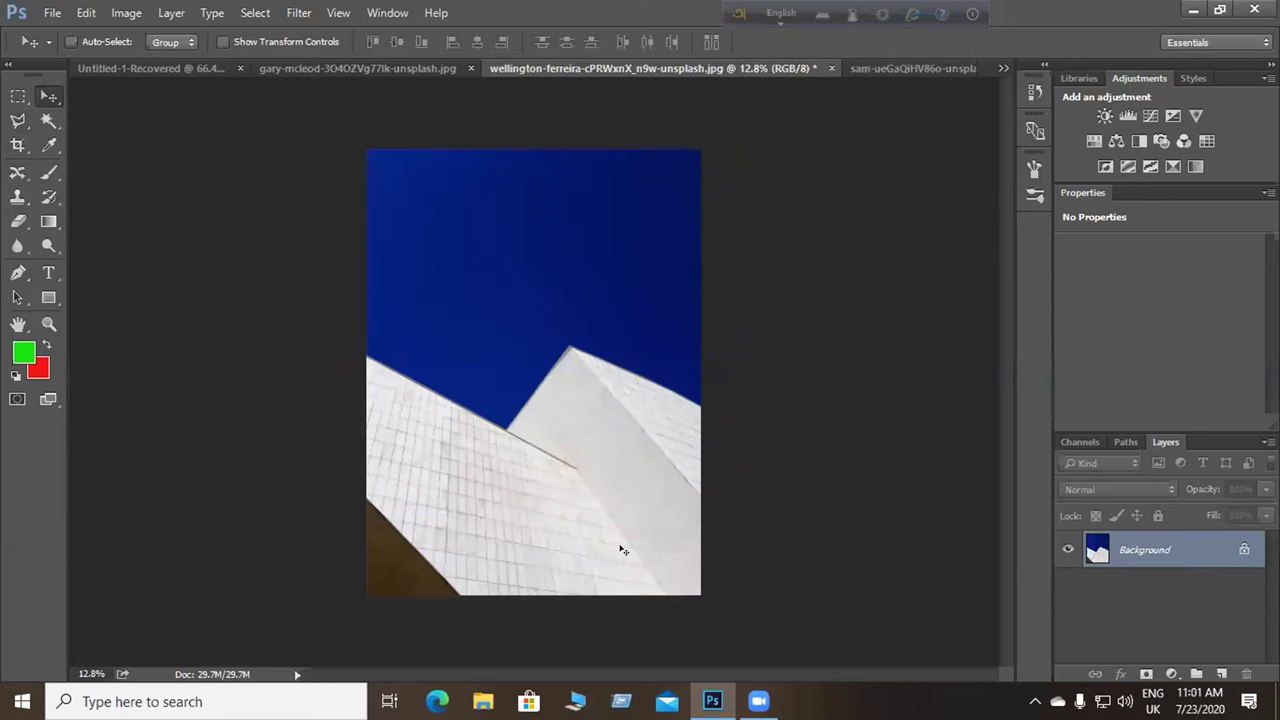
Close the sea photo document without saving its changes.
left_click(460, 66)
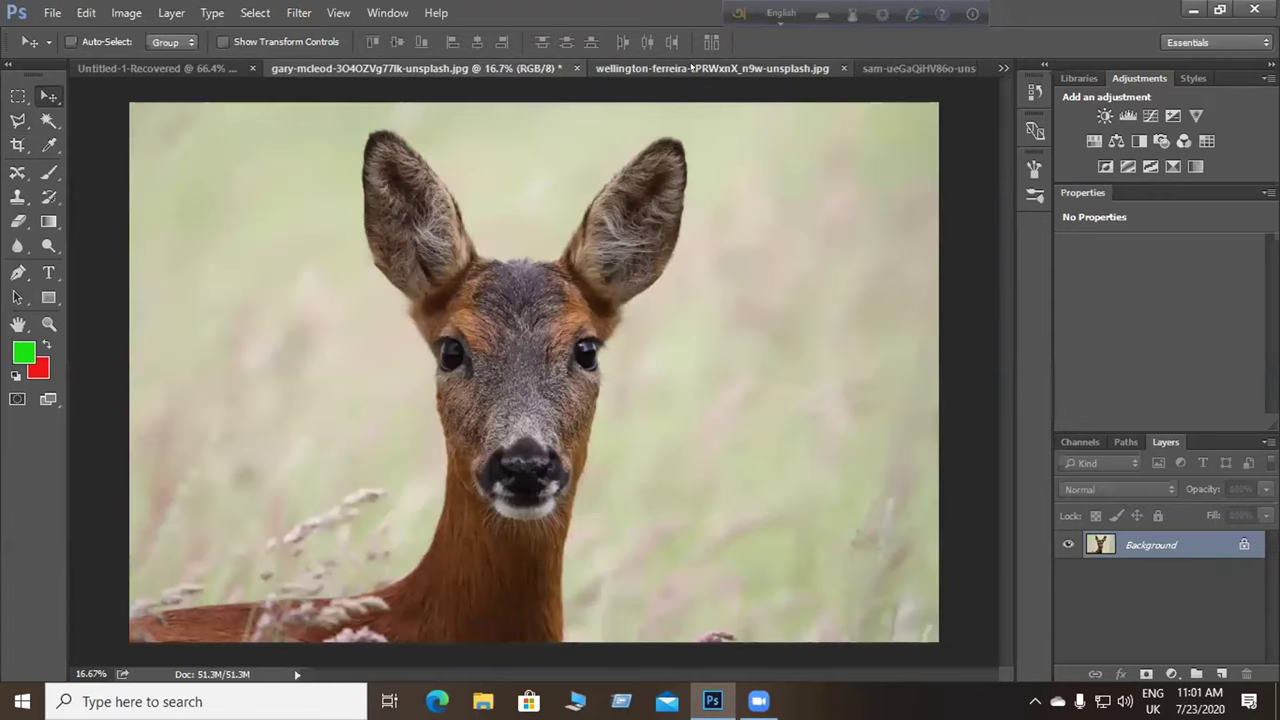
left_click(692, 67)
left_click(912, 70)
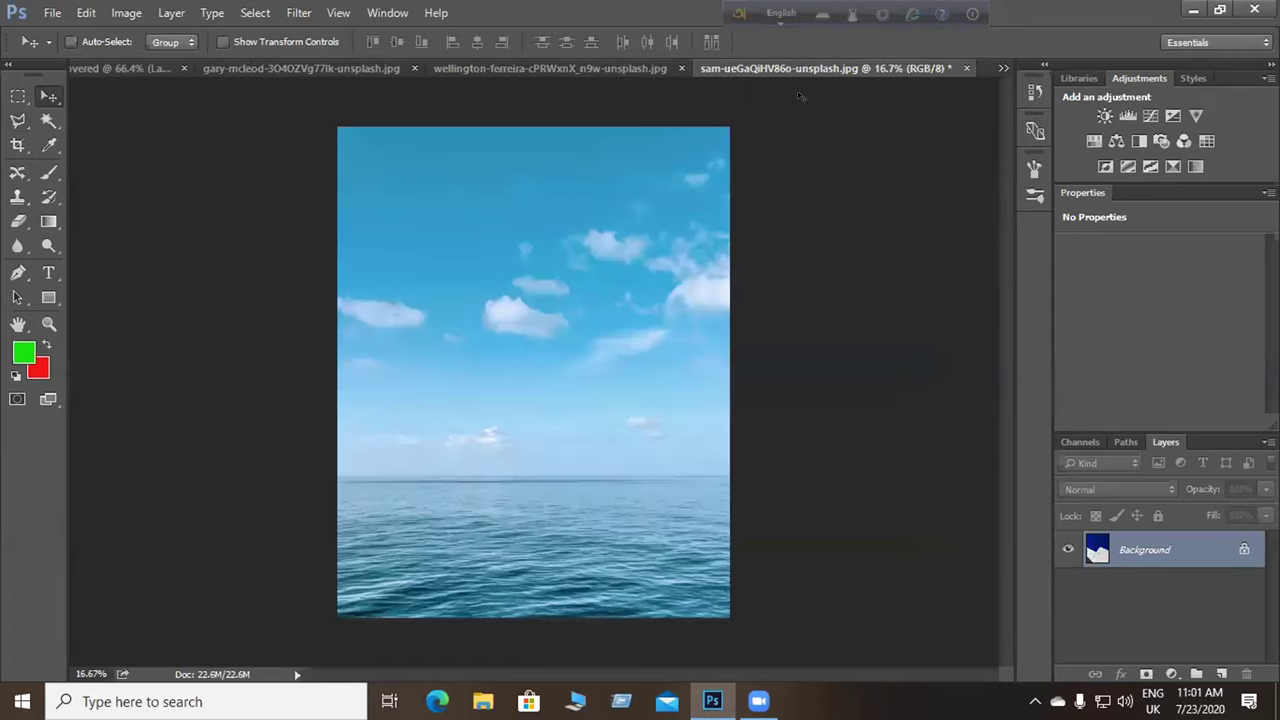
left_click(966, 68)
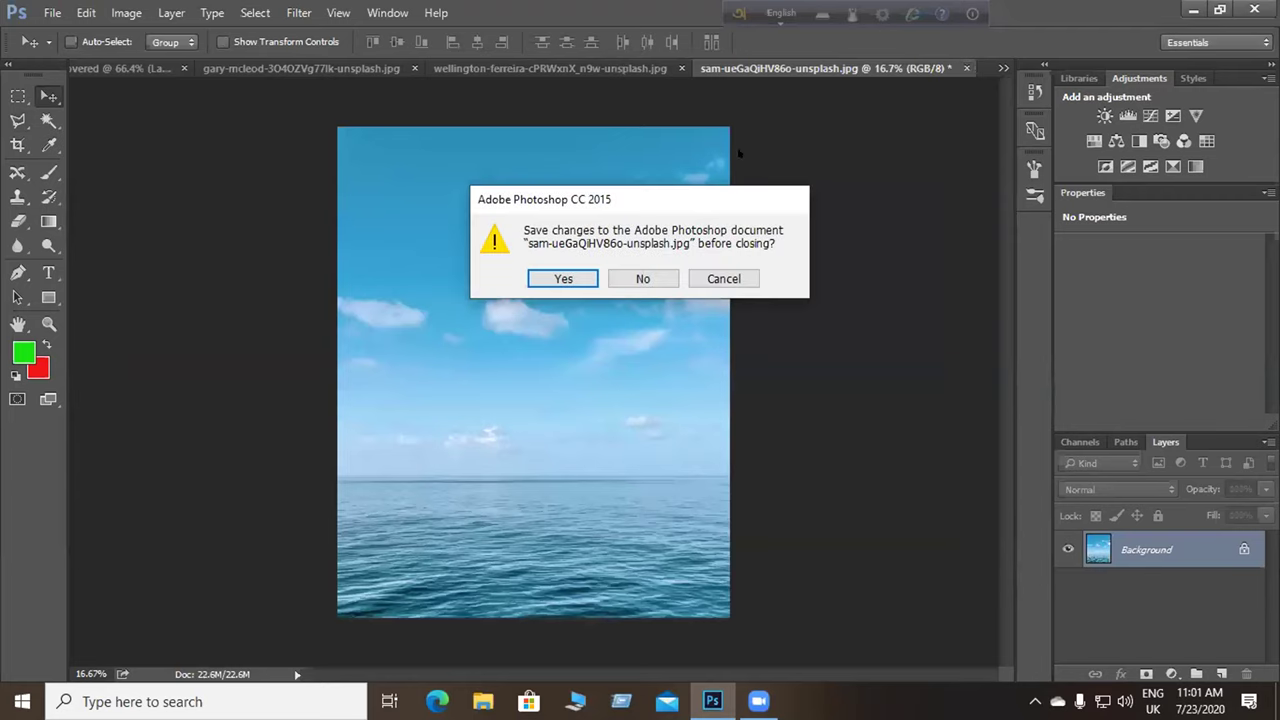
left_click(643, 278)
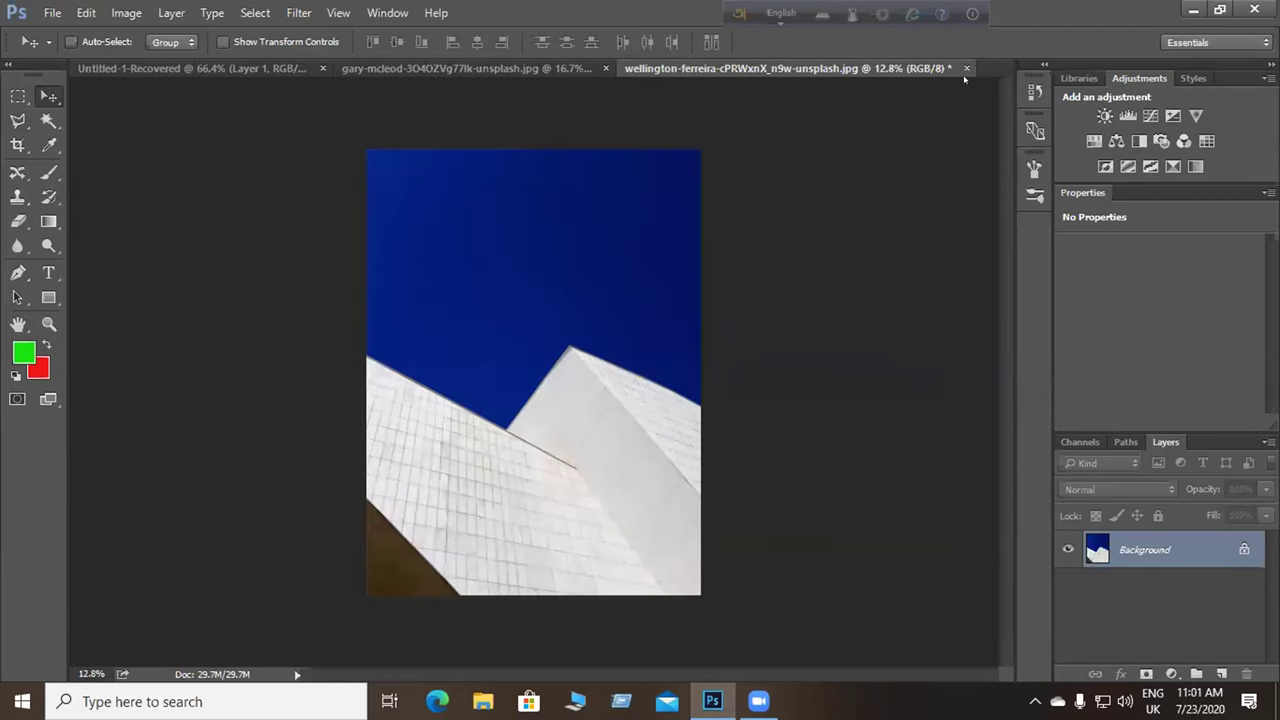
Close the white building photo, the deer photo and the blank untitled document without saving their changes.
left_click(966, 68)
left_click(643, 278)
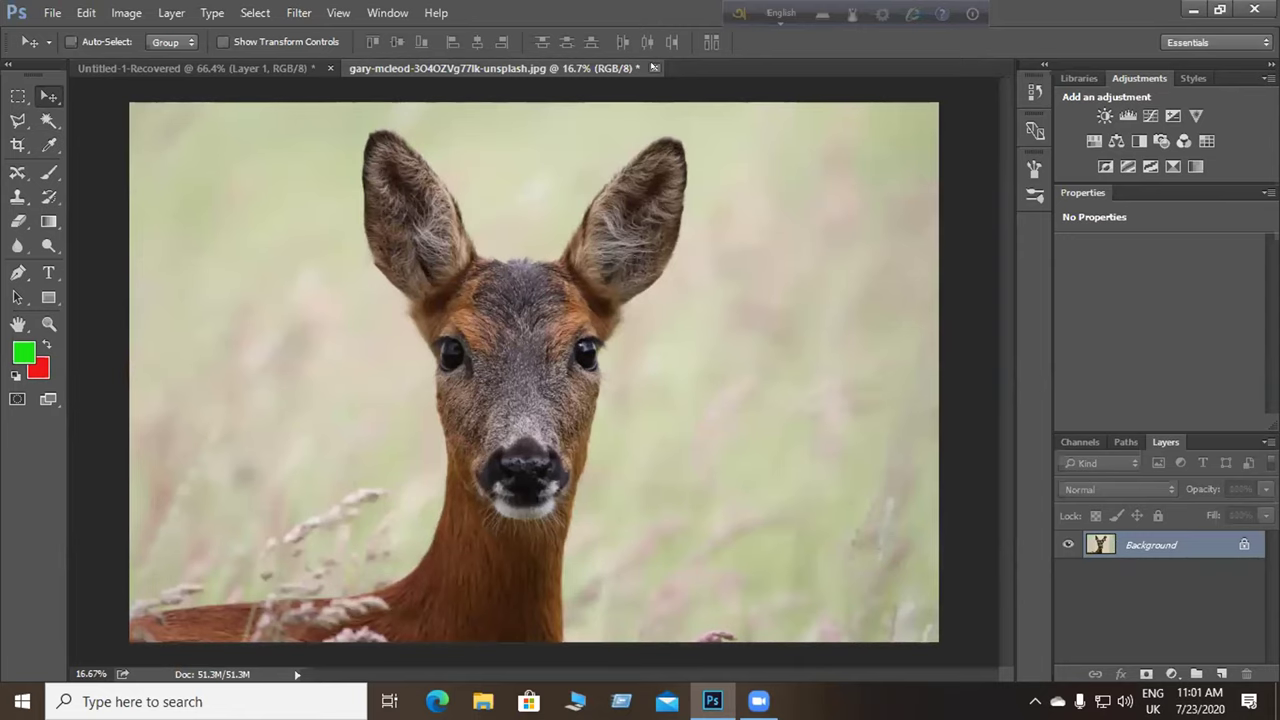
left_click(654, 68)
left_click(646, 278)
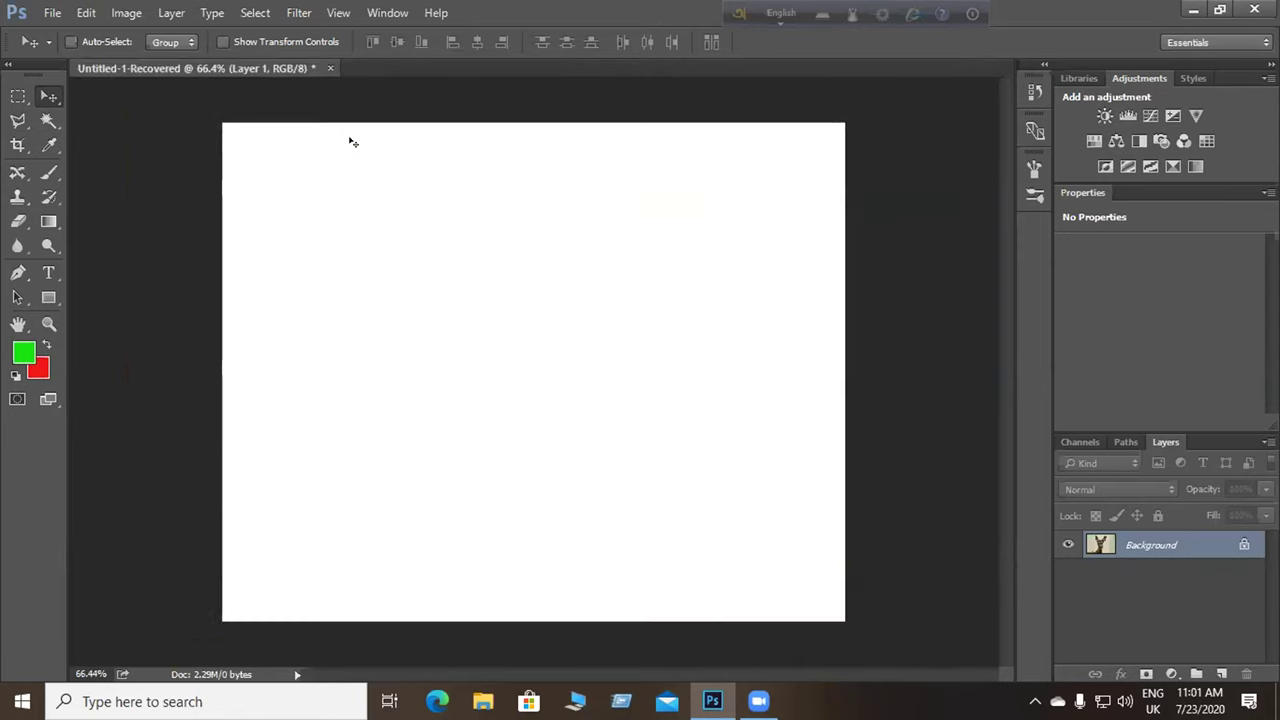
left_click(330, 68)
left_click(612, 279)
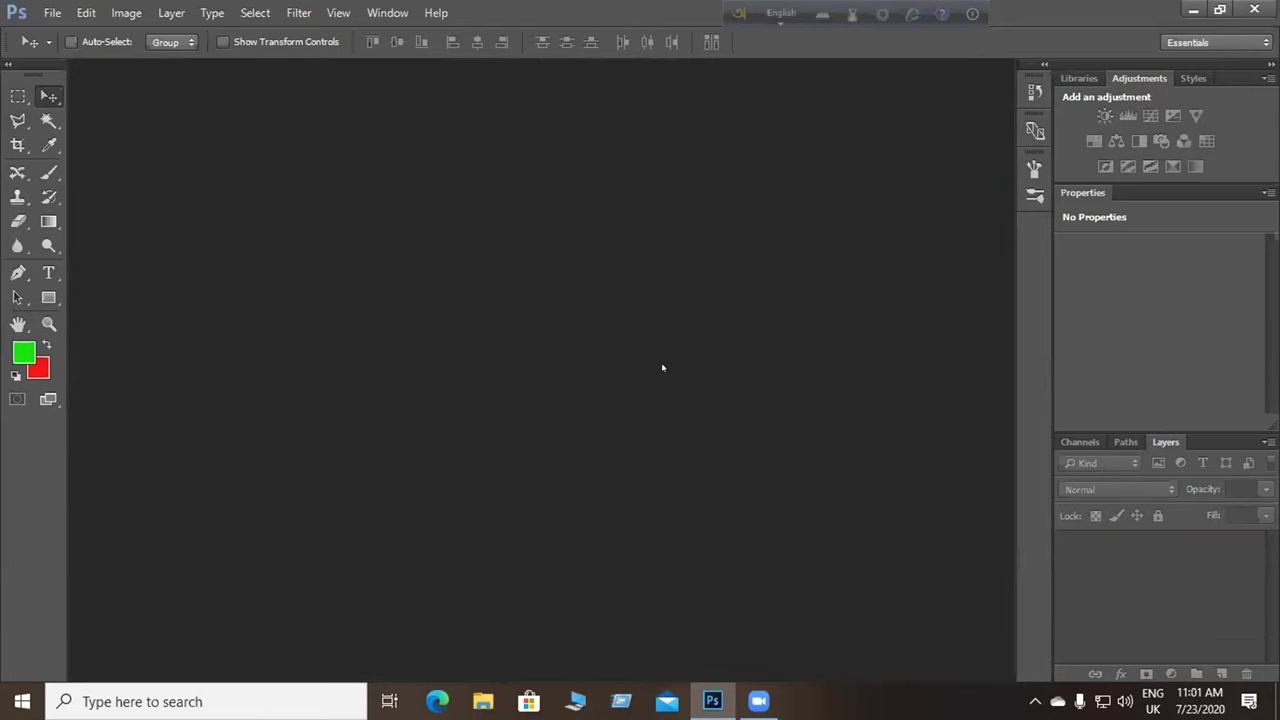
Activate the Polygonal Lasso tool and open the skyscraper photo from the colour folder inside photo shop on Local Disk (F:).
left_click(28, 117)
left_click(90, 131)
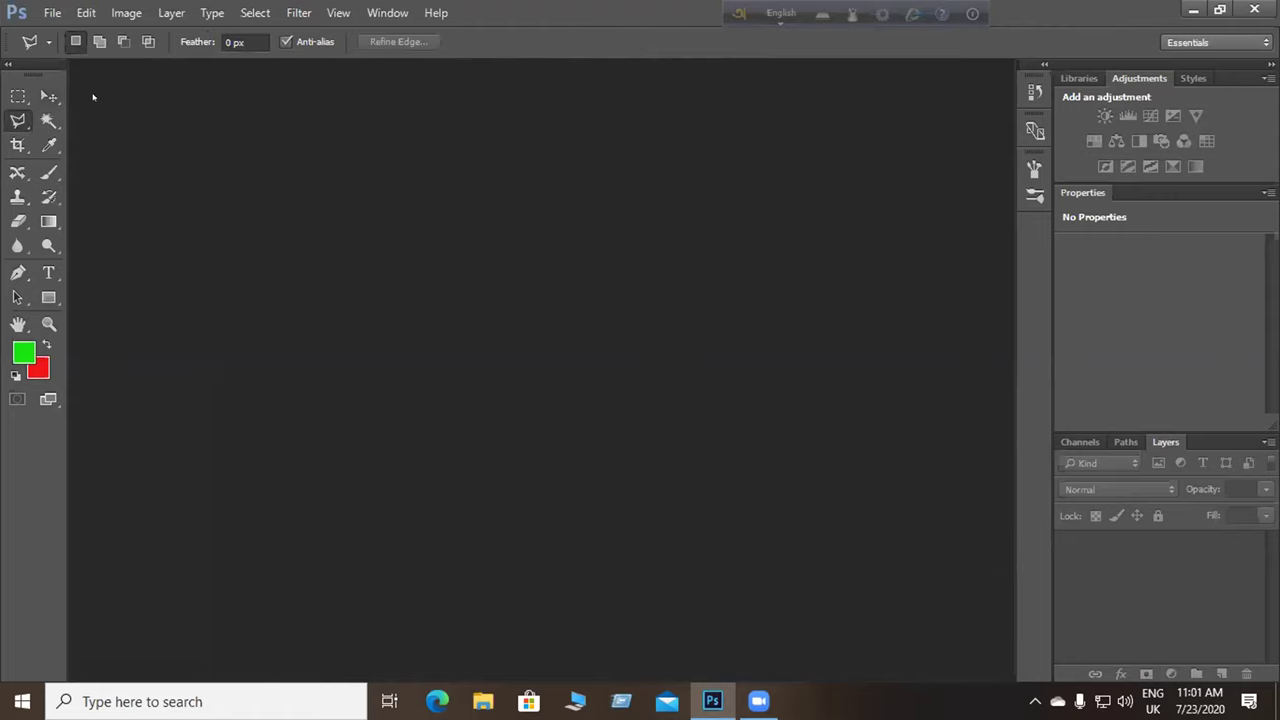
left_click(50, 14)
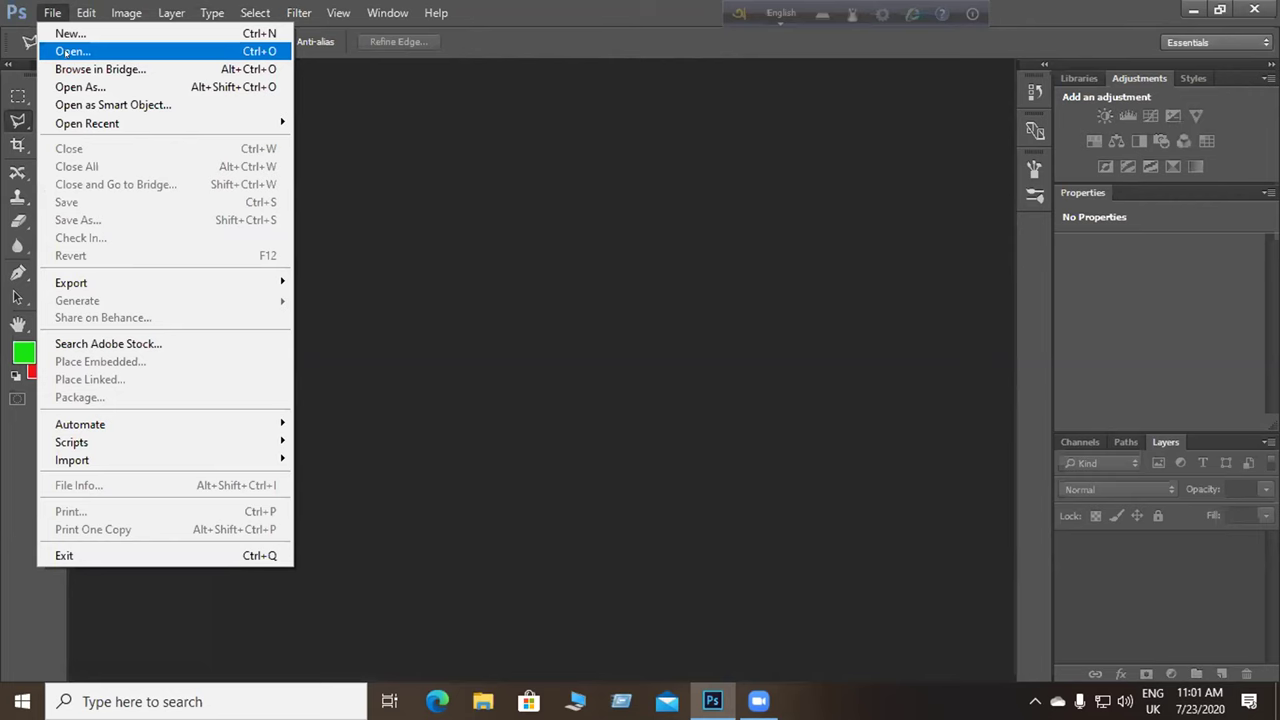
left_click(73, 51)
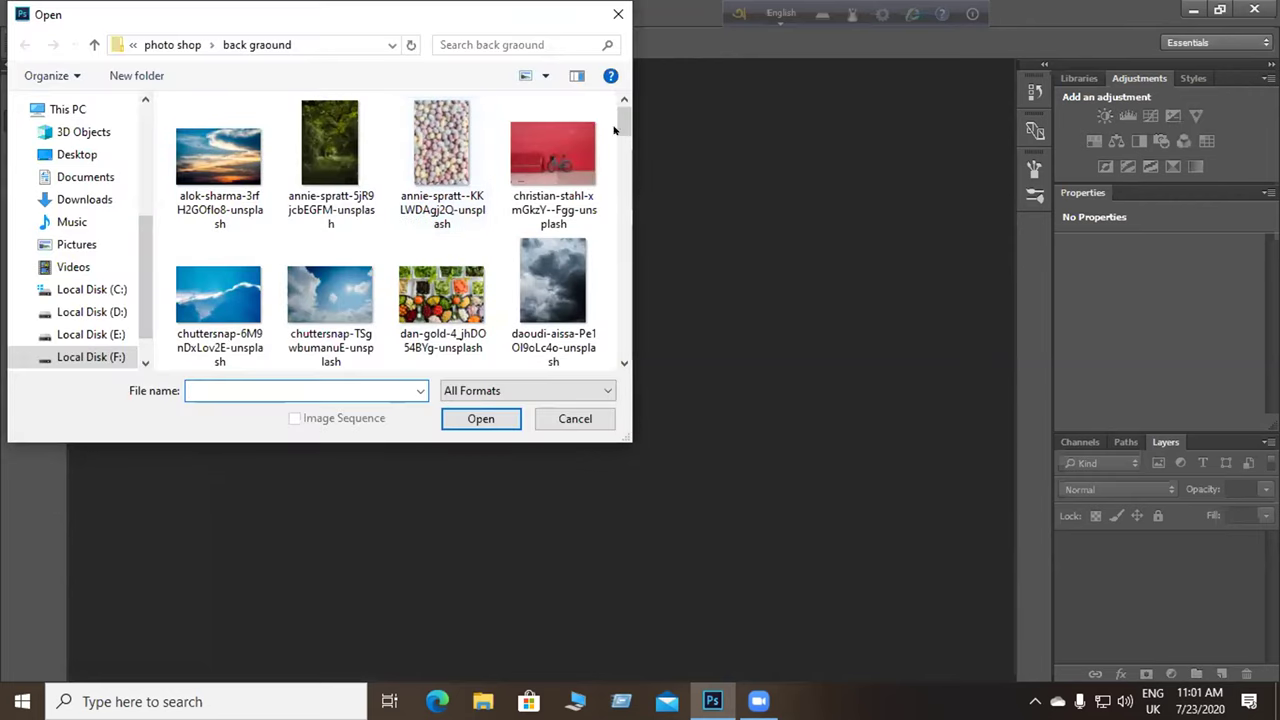
left_click_drag(622, 125, 630, 205)
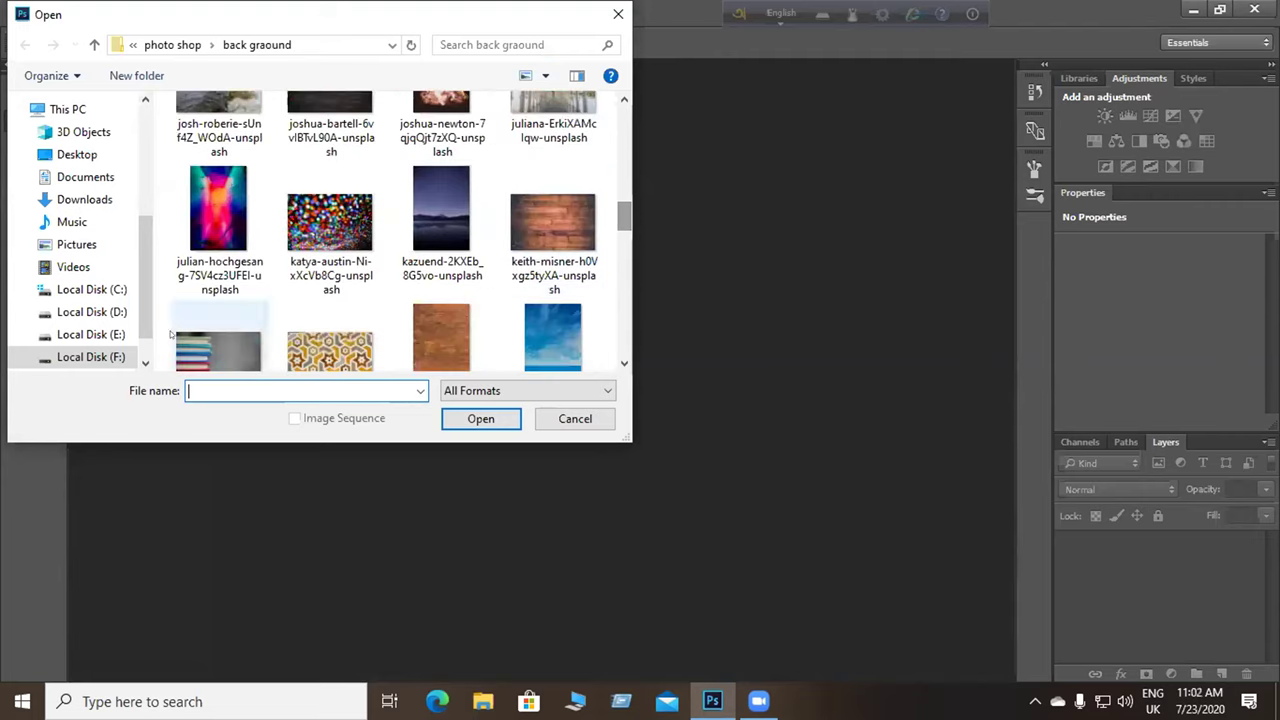
left_click(80, 355)
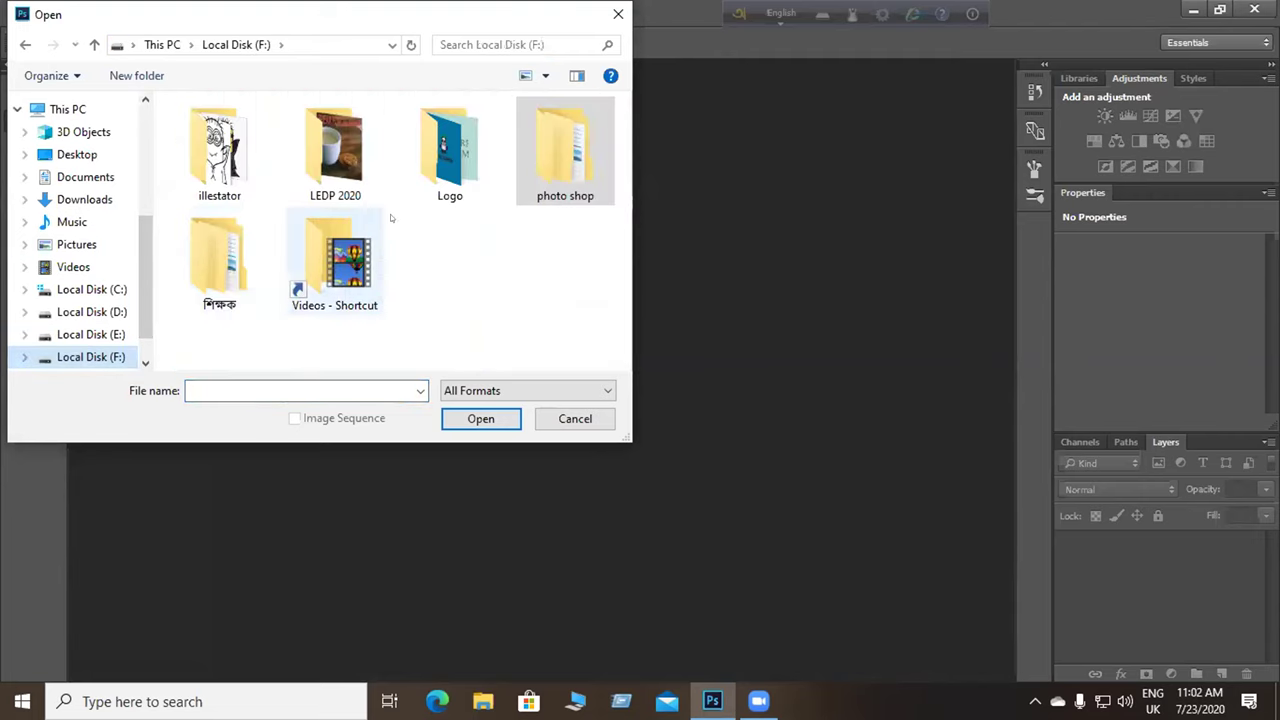
double_click(530, 170)
double_click(530, 170)
scroll(415, 262, "down", 5)
scroll(409, 260, "down", 10)
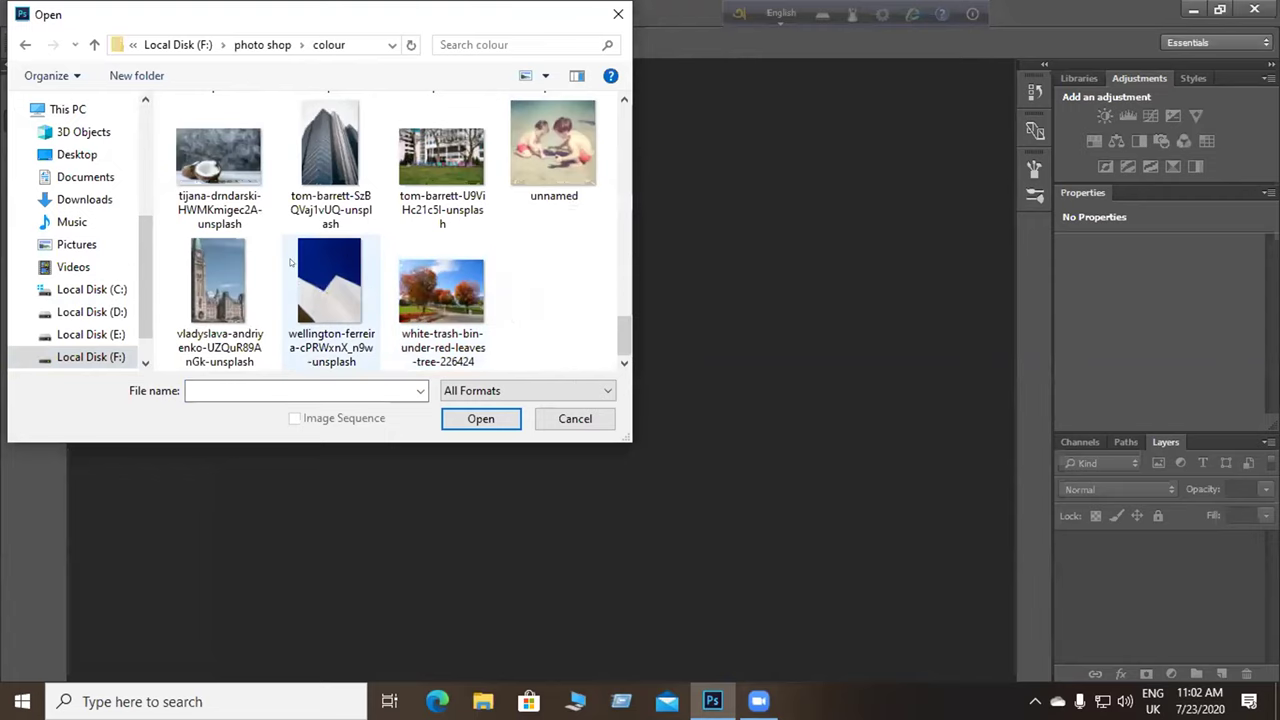
left_click(330, 160)
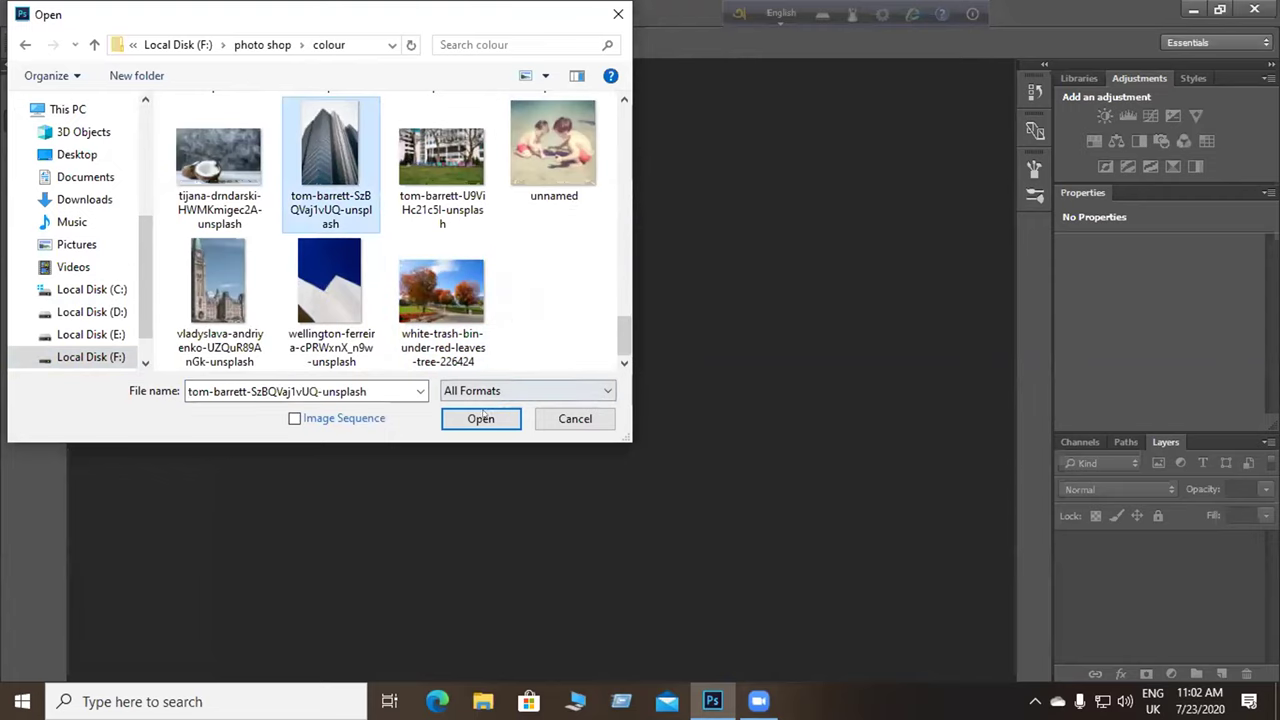
left_click(481, 418)
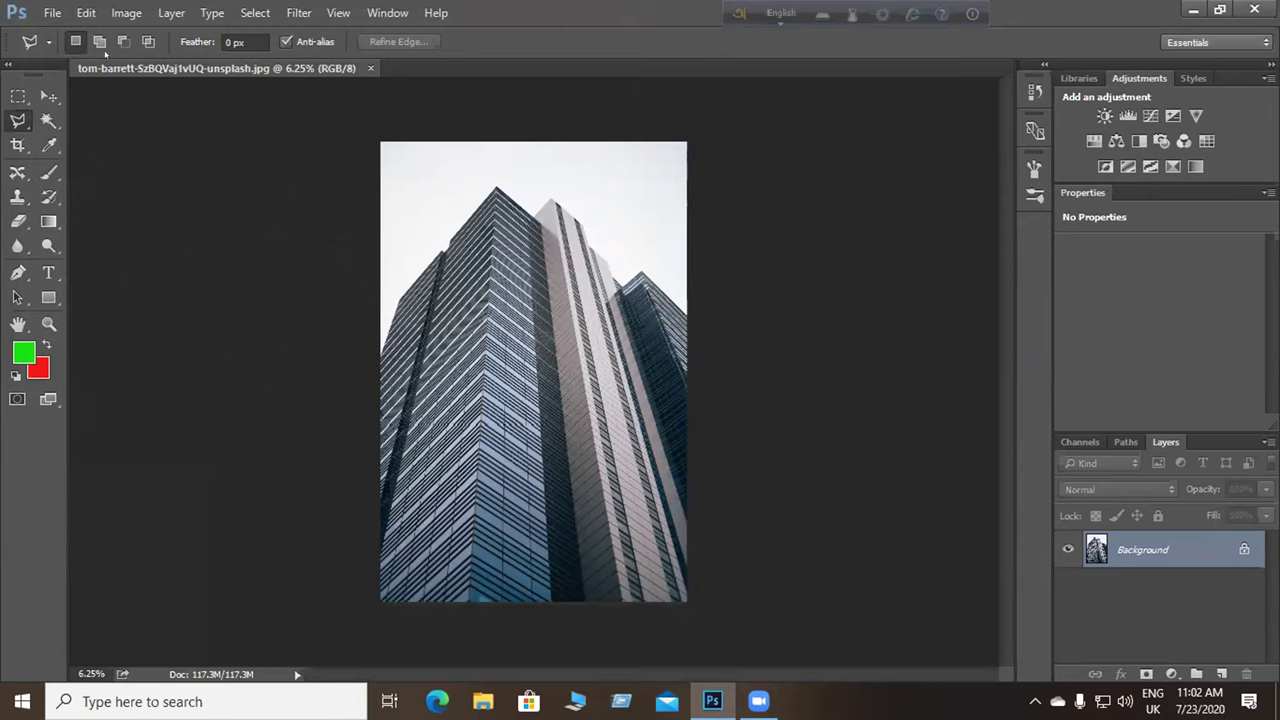
Open the pink cloudy sky photo from the colour folder as a second document.
left_click(52, 12)
left_click(77, 52)
left_click(52, 12)
left_click(60, 49)
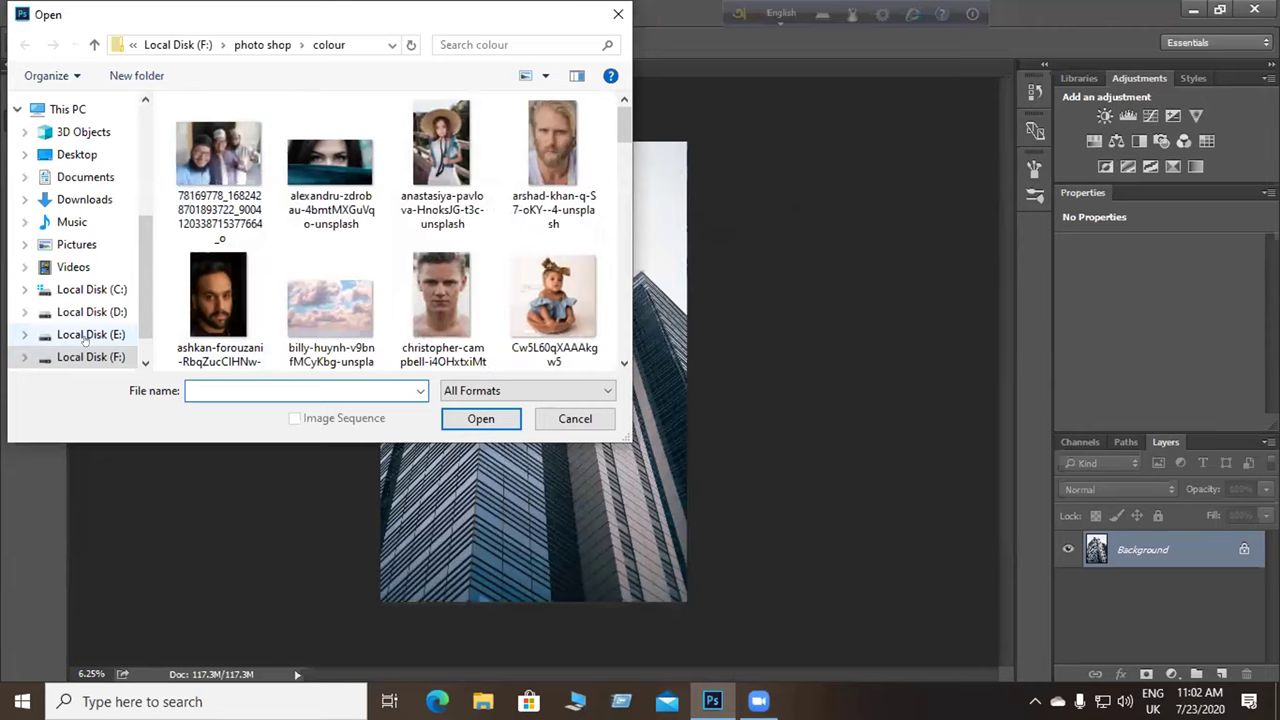
left_click(344, 306)
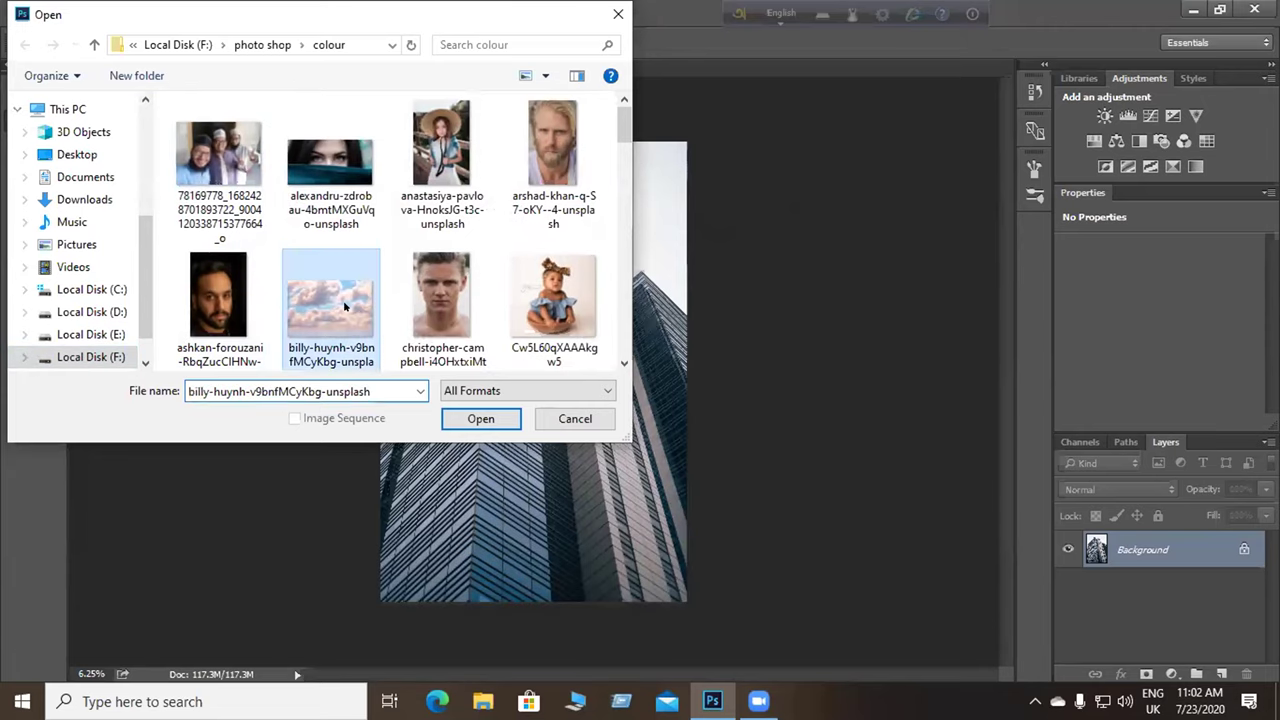
left_click(480, 418)
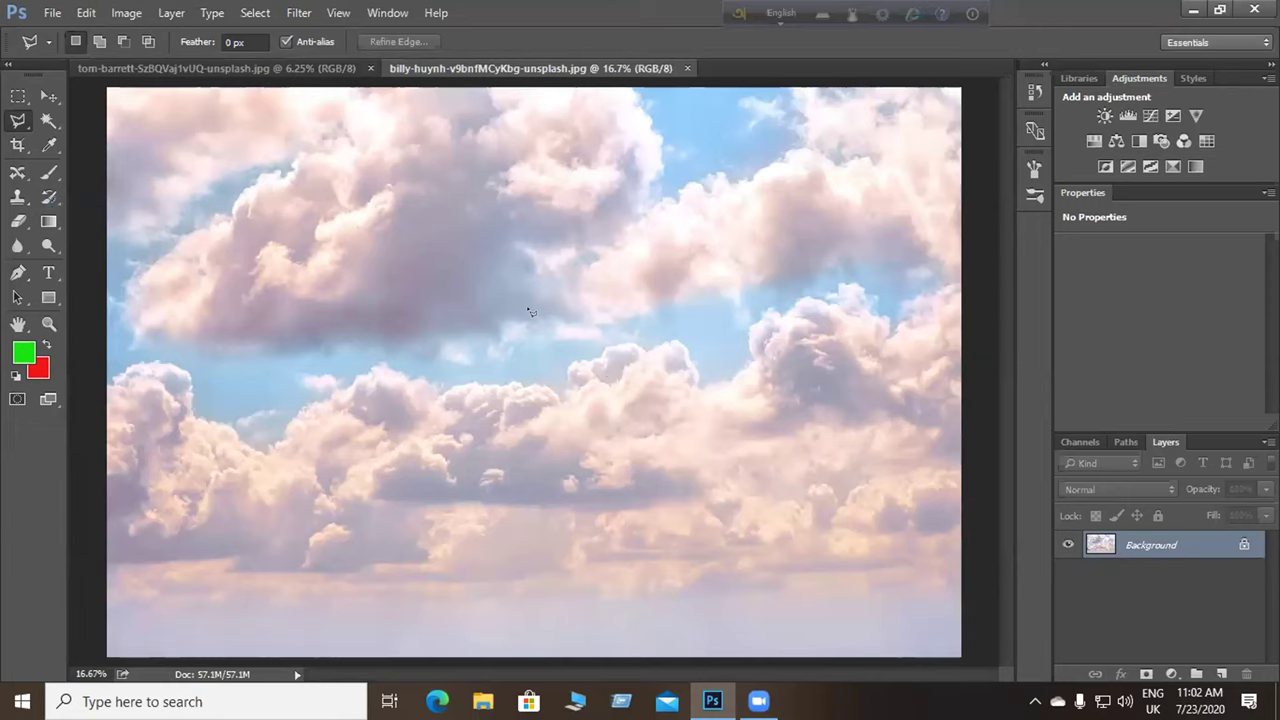
Compare the two open photos, return to the skyscraper document and choose the Polygonal Lasso tool.
left_click(292, 68)
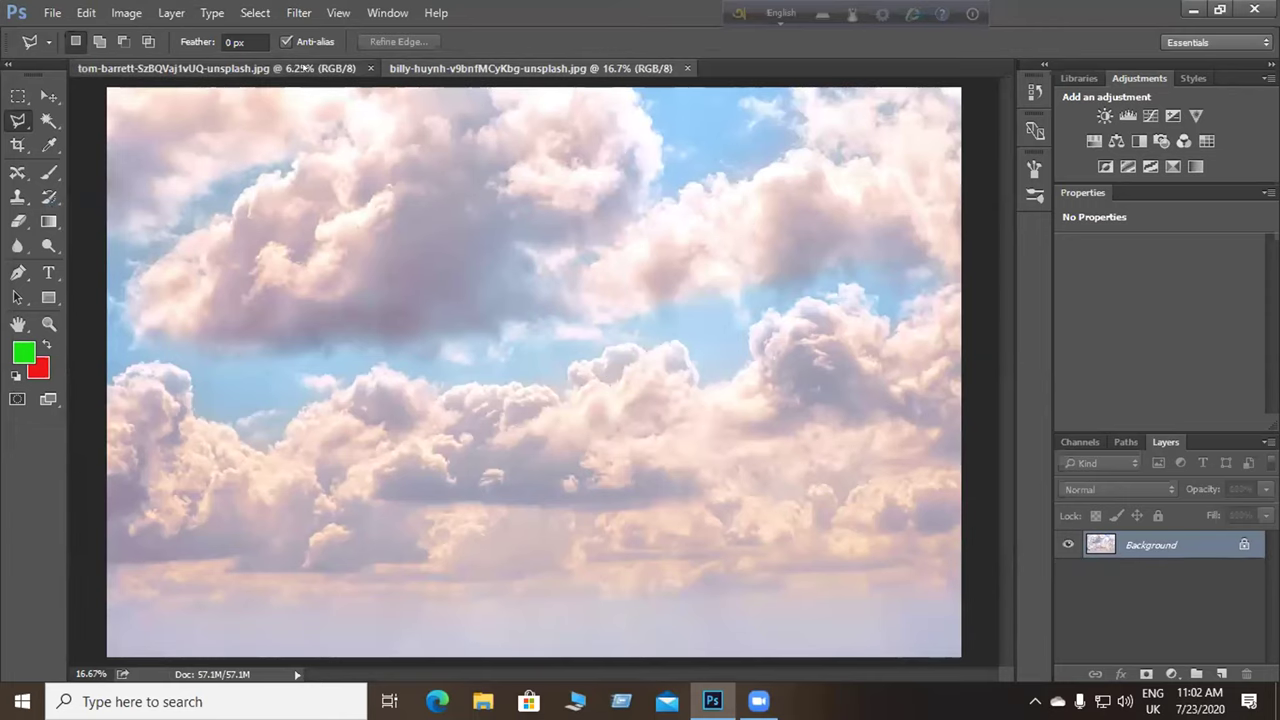
left_click(452, 69)
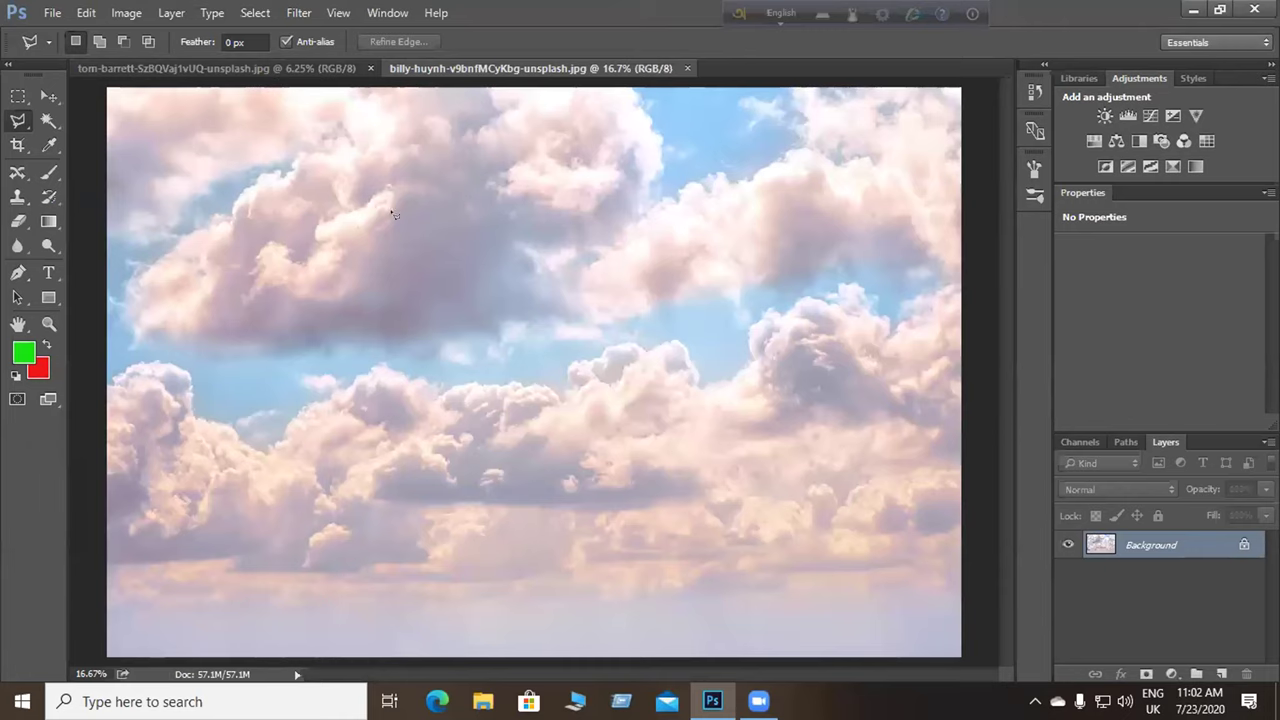
left_click(245, 68)
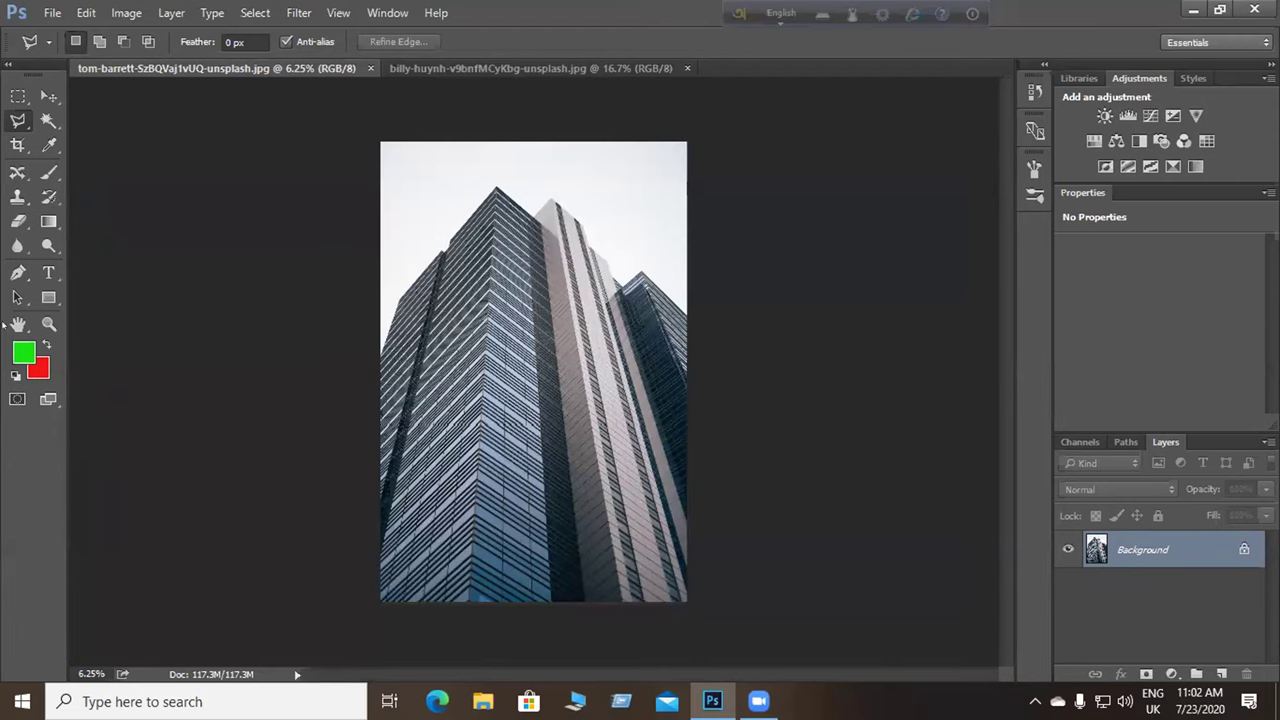
scroll(425, 288, "up", 3)
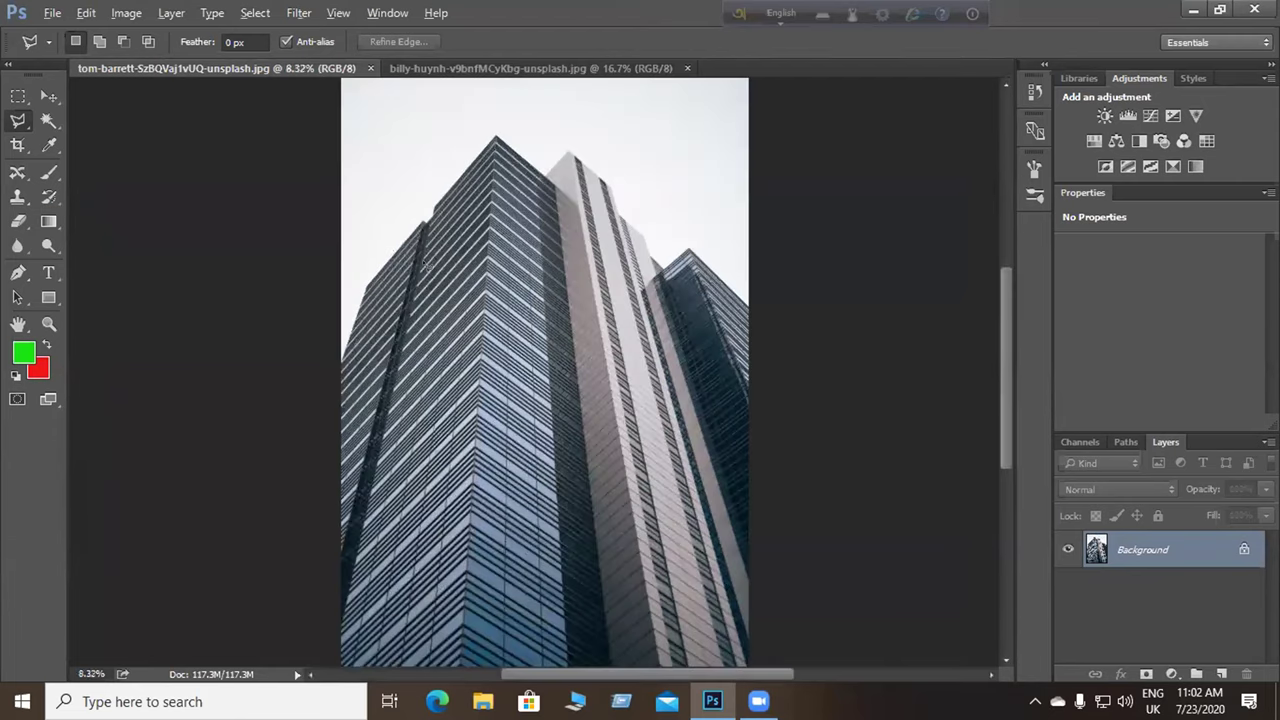
right_click(18, 120)
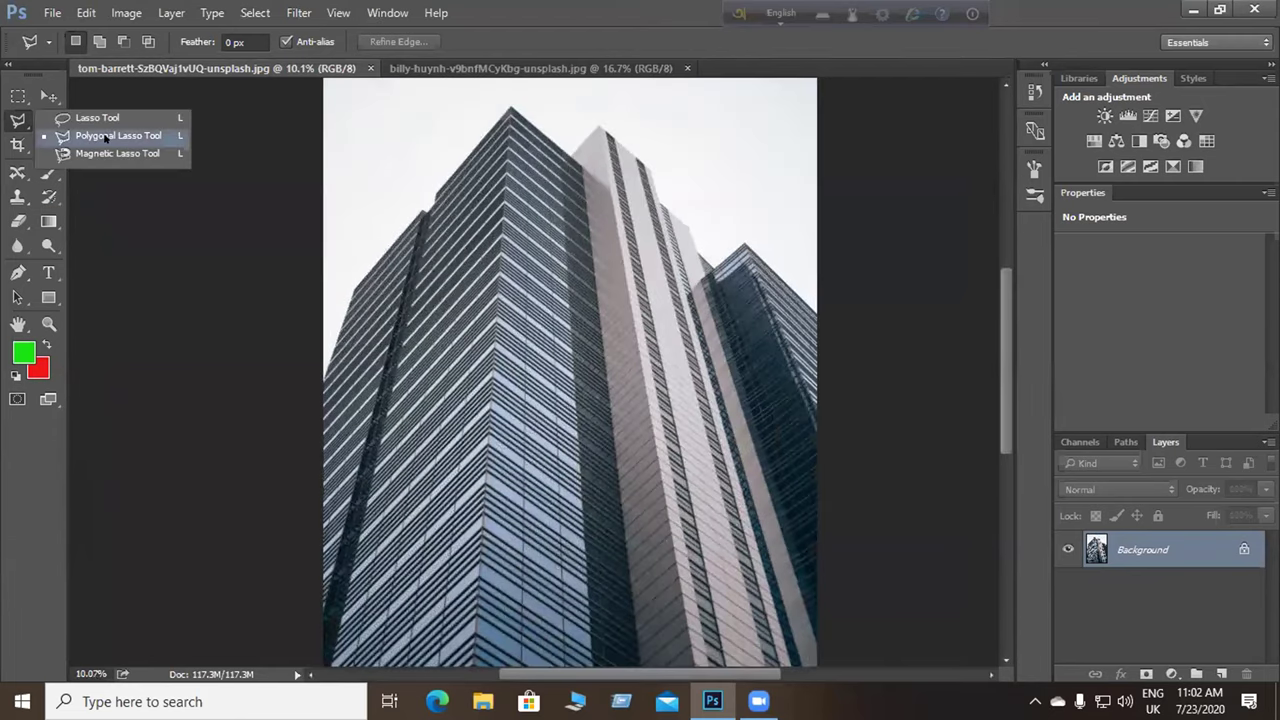
left_click(108, 135)
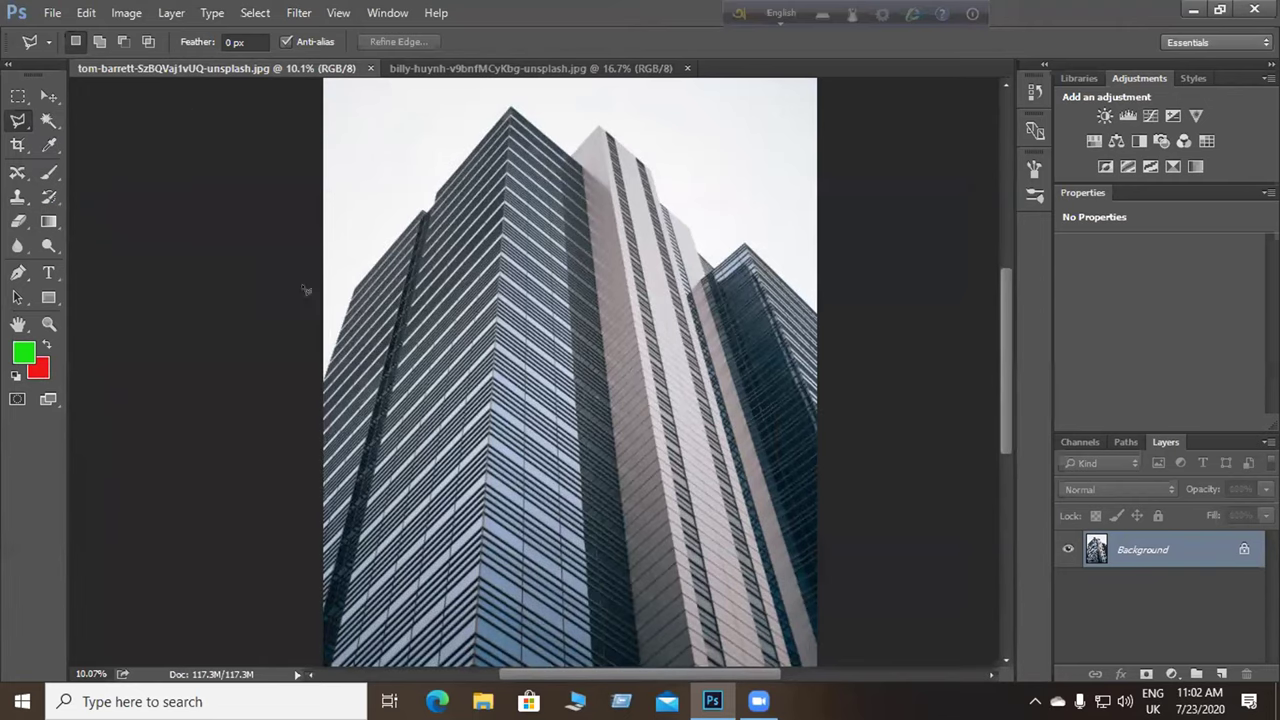
Examine the skyscraper's outer edge against the sky at several zoom levels.
scroll(348, 409, "up", 1)
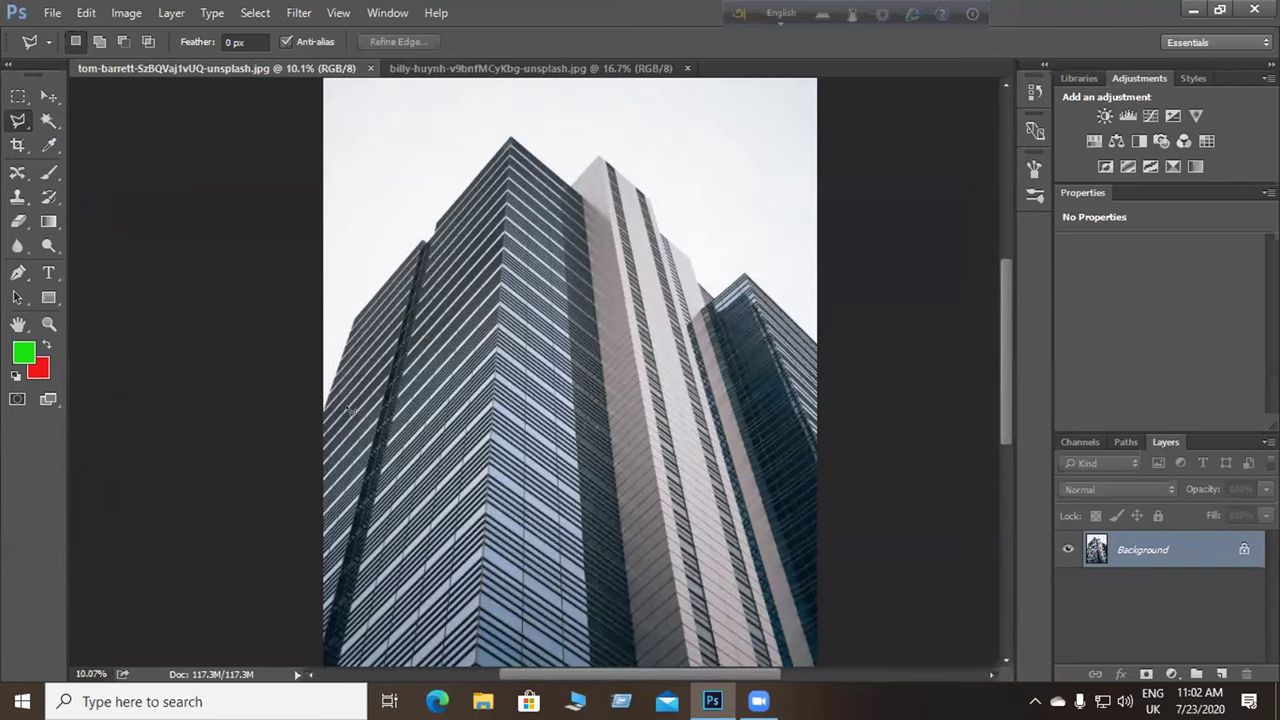
scroll(349, 408, "up", 3)
key("alt")
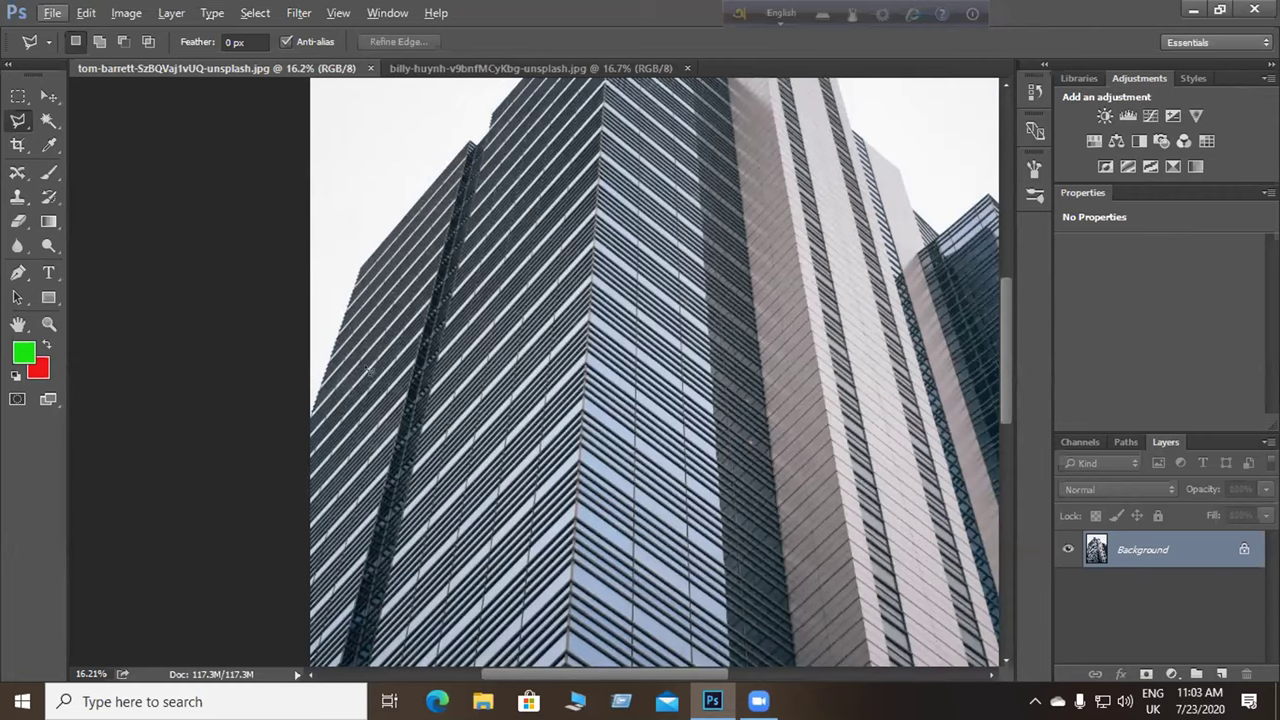
scroll(362, 263, "down", 2)
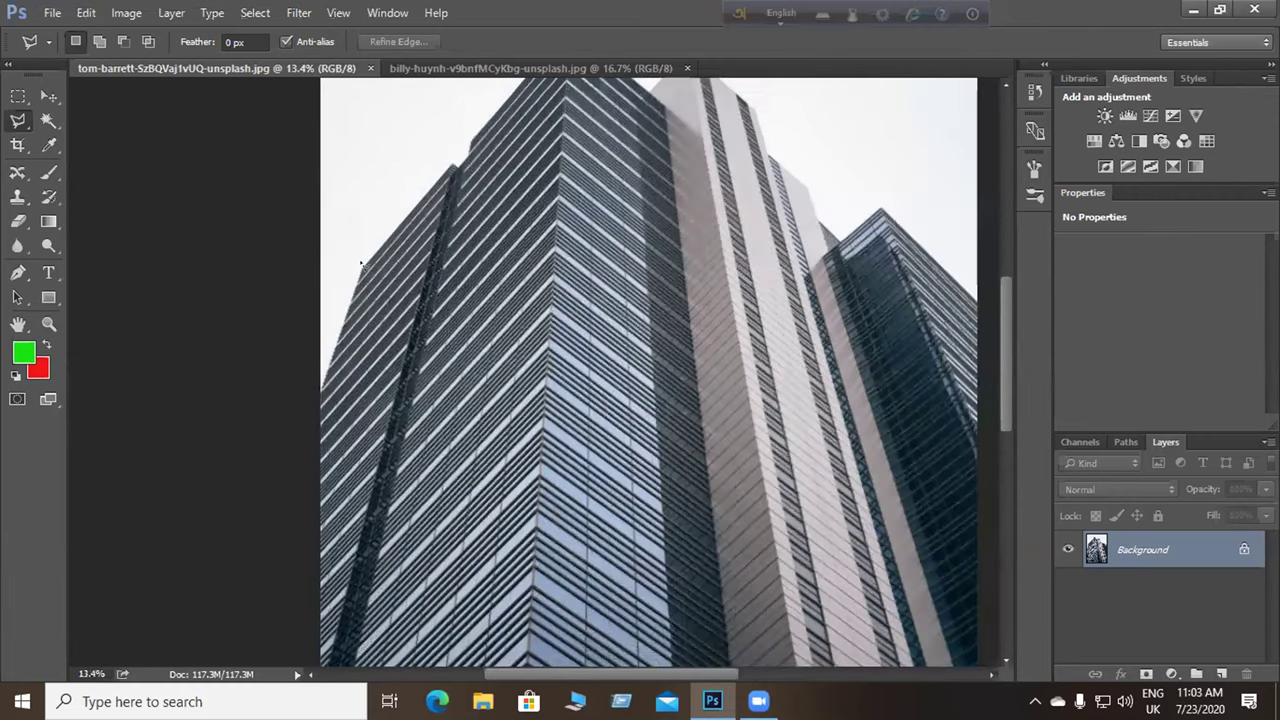
scroll(362, 263, "down", 2)
scroll(340, 290, "down", 2)
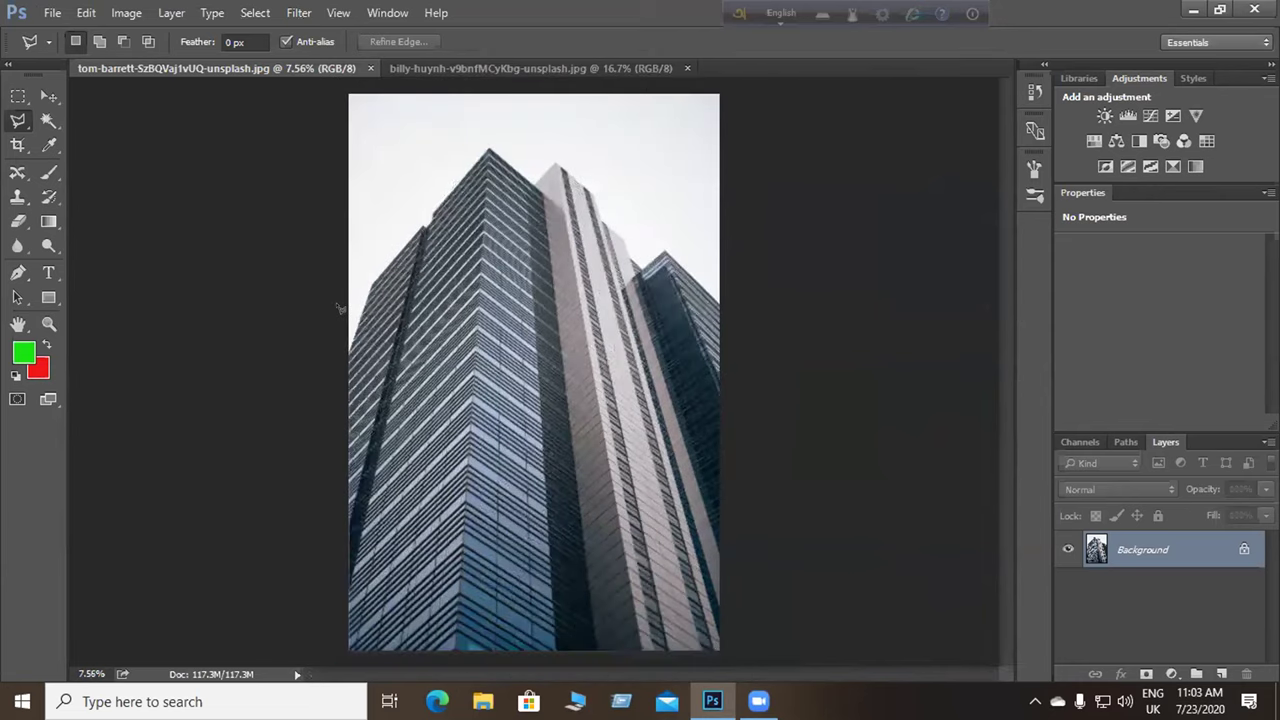
scroll(354, 321, "up", 3)
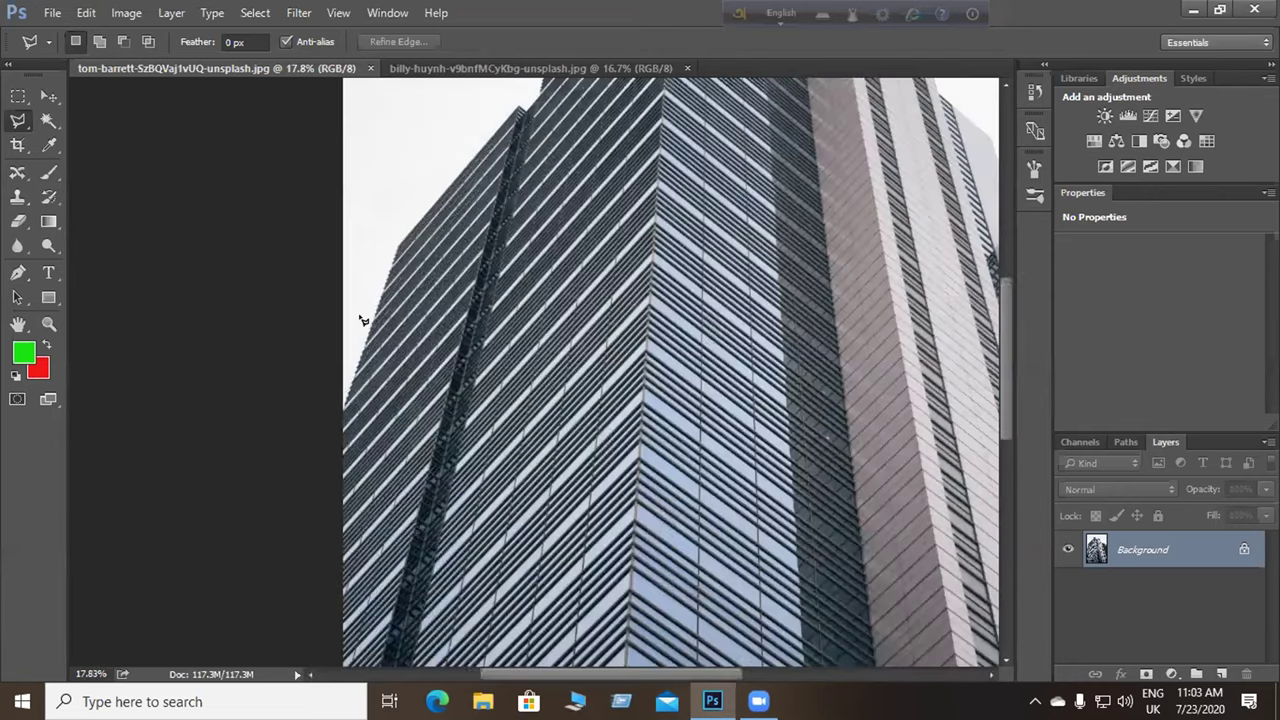
scroll(426, 310, "up", 2)
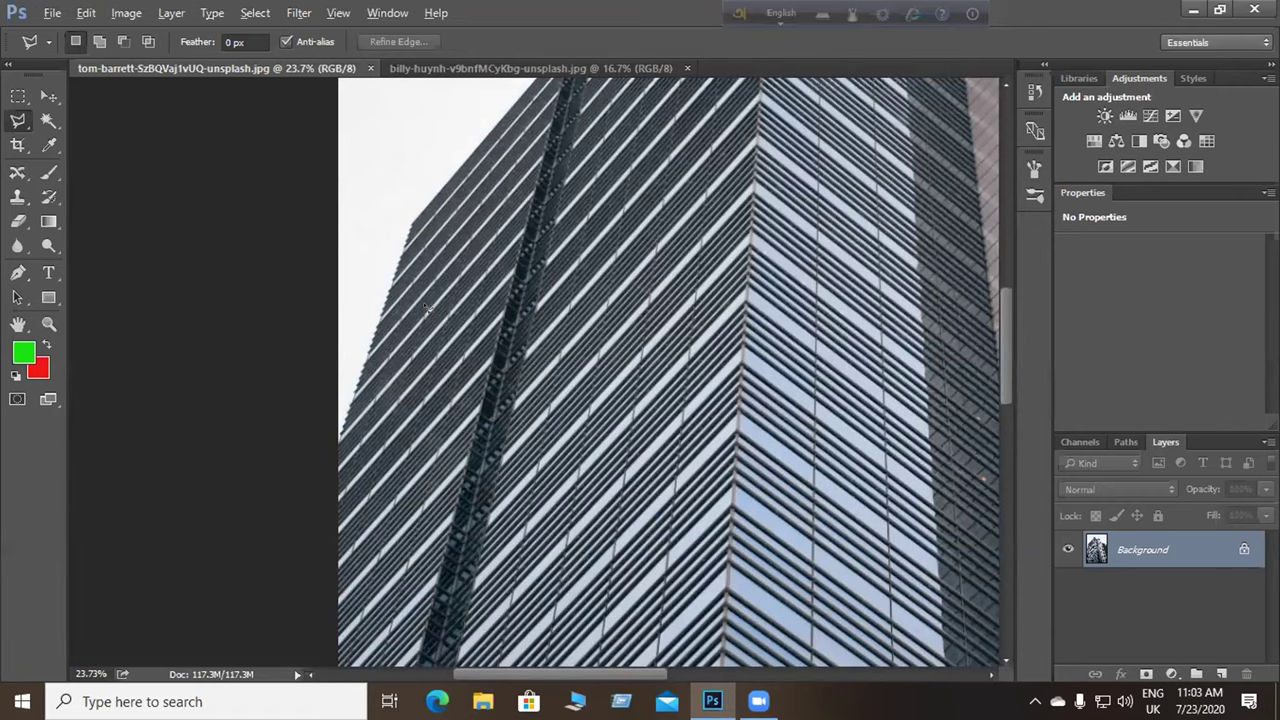
scroll(427, 309, "down", 1)
scroll(427, 309, "down", 1)
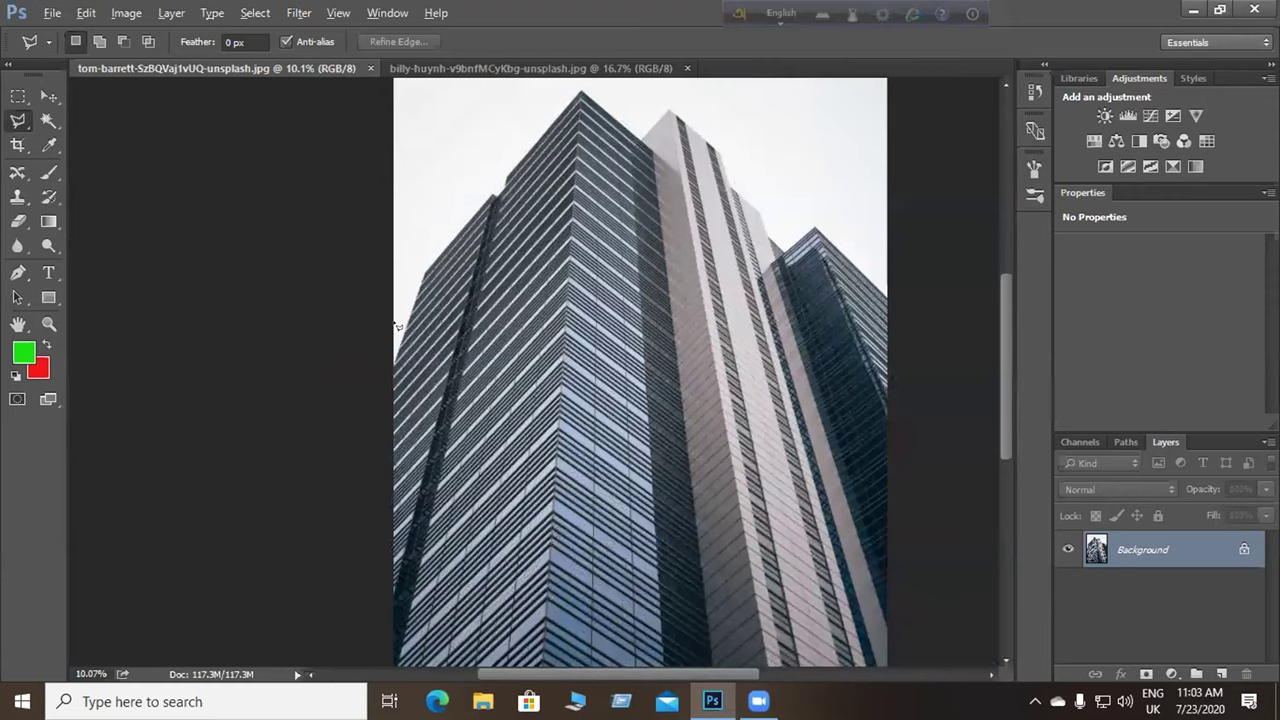
scroll(420, 325, "up", 1)
scroll(424, 326, "up", 2)
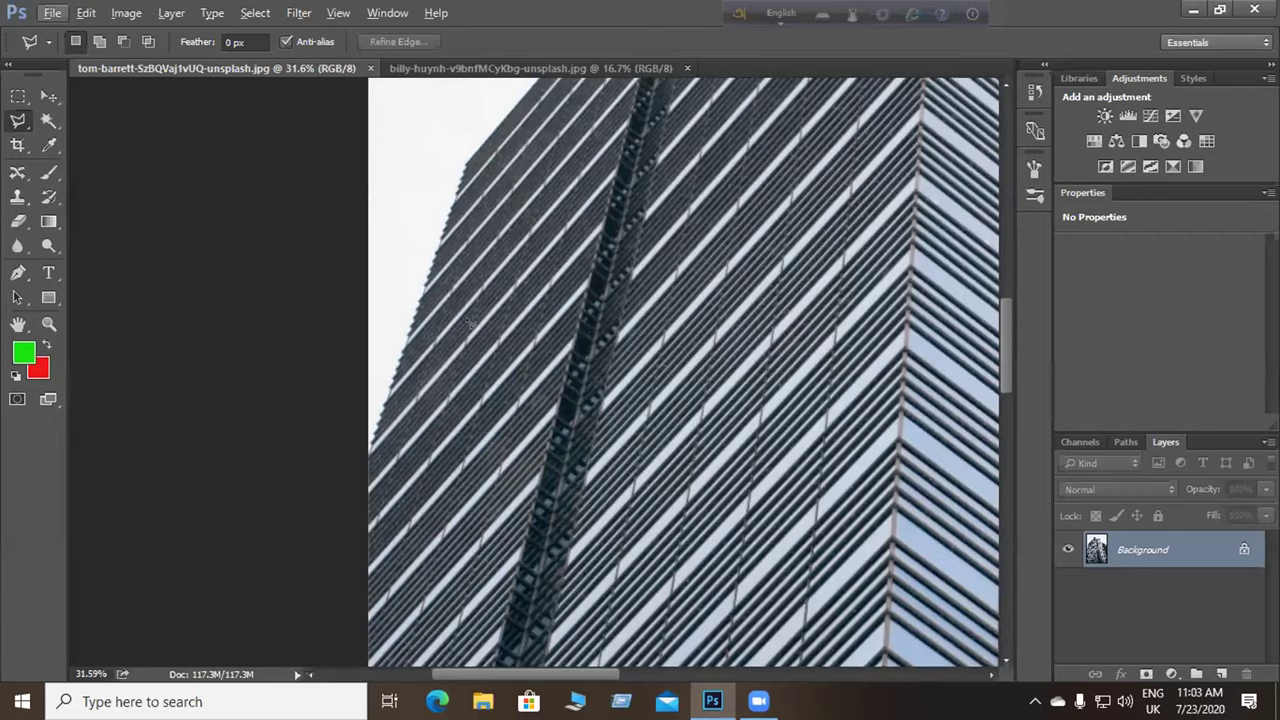
scroll(470, 322, "down", 2)
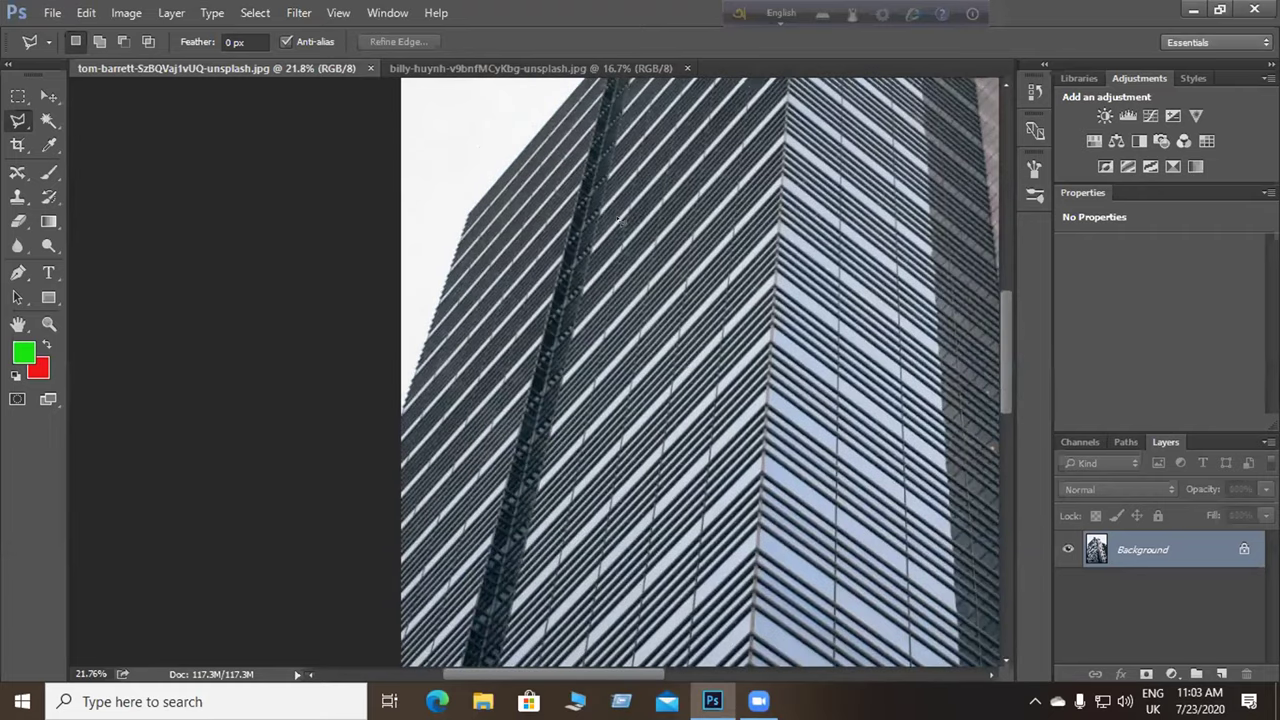
scroll(624, 228, "down", 1)
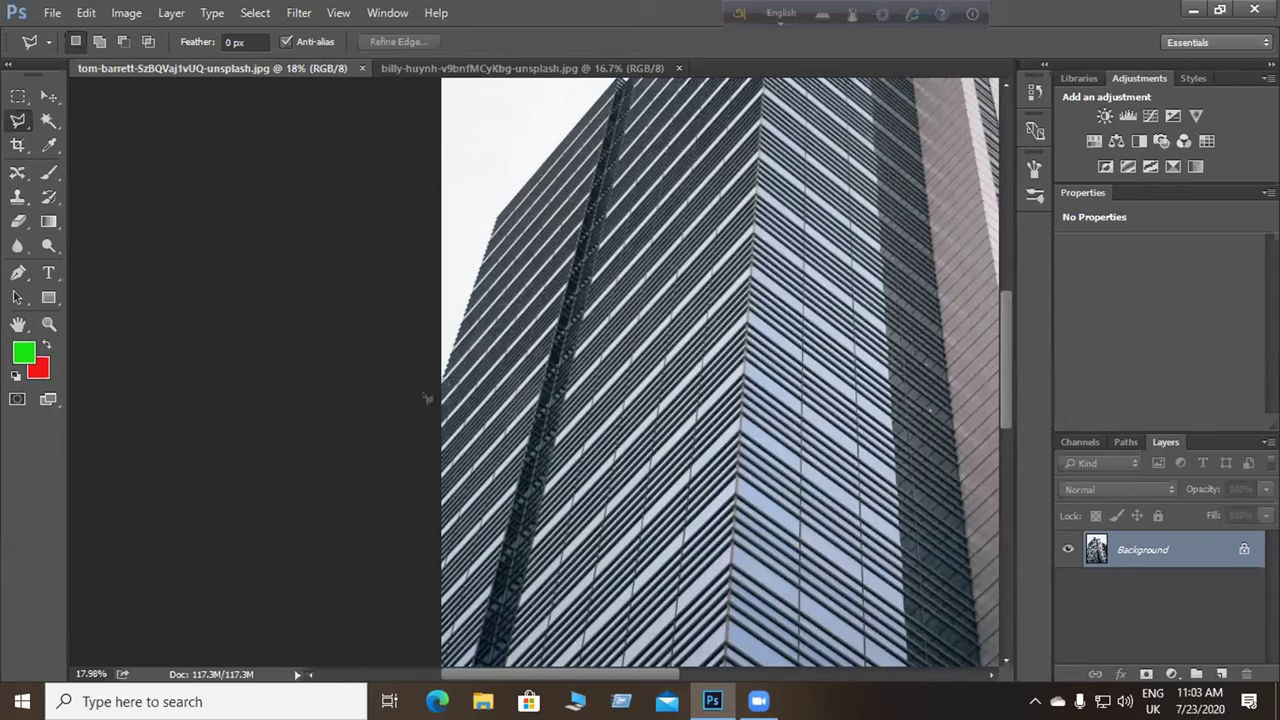
Look up the Zoom In and Zoom Out commands and demonstrate magnifying and reducing the skyscraper view.
key("alt")
key("v")
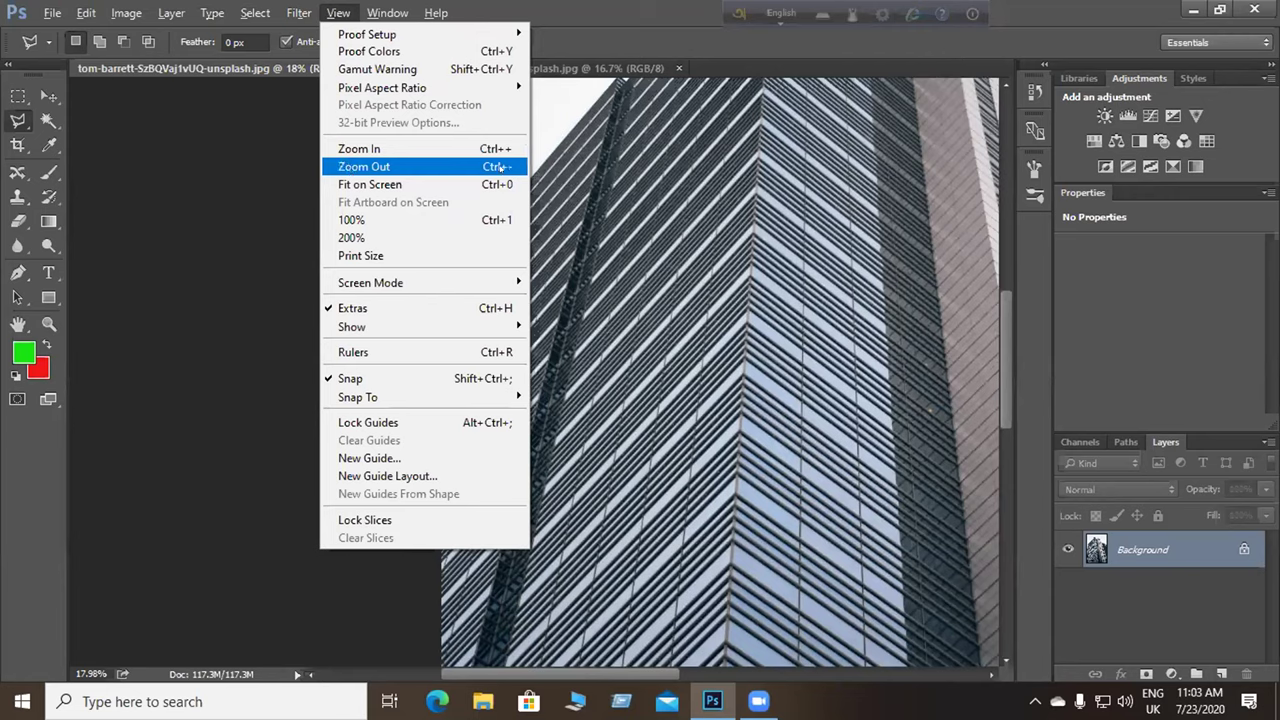
left_click(617, 205)
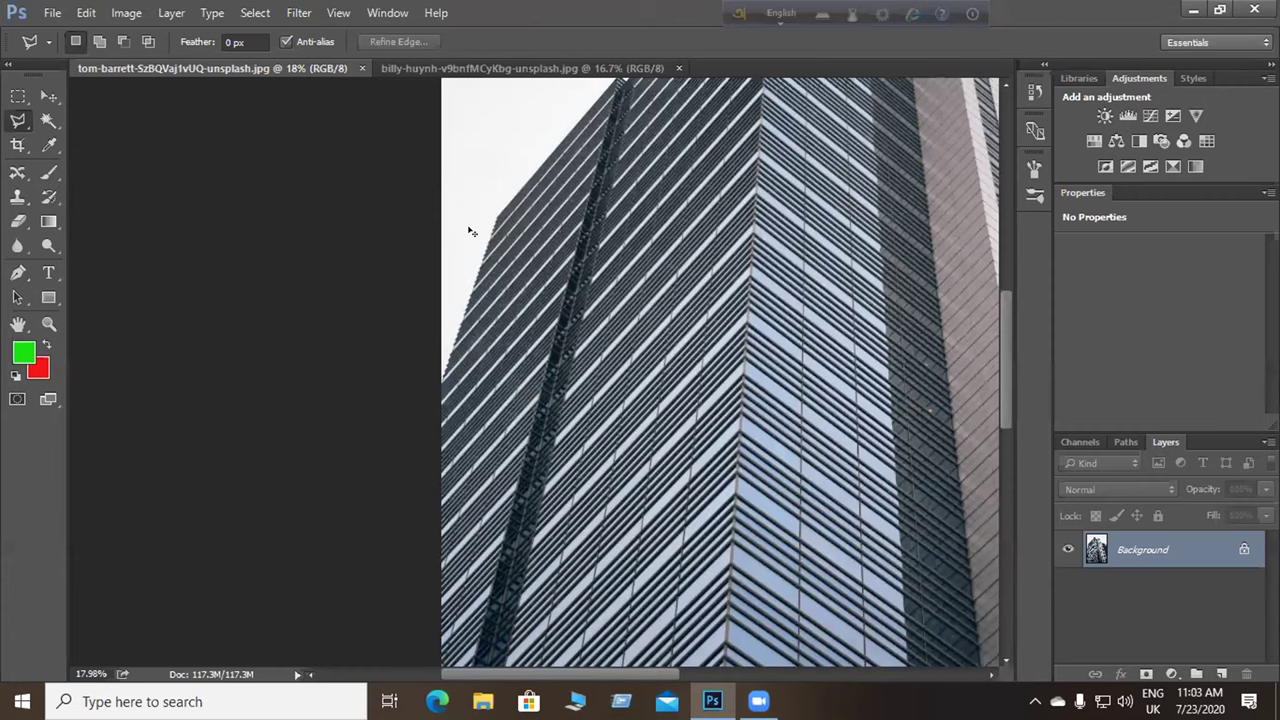
scroll(469, 231, "up", 1)
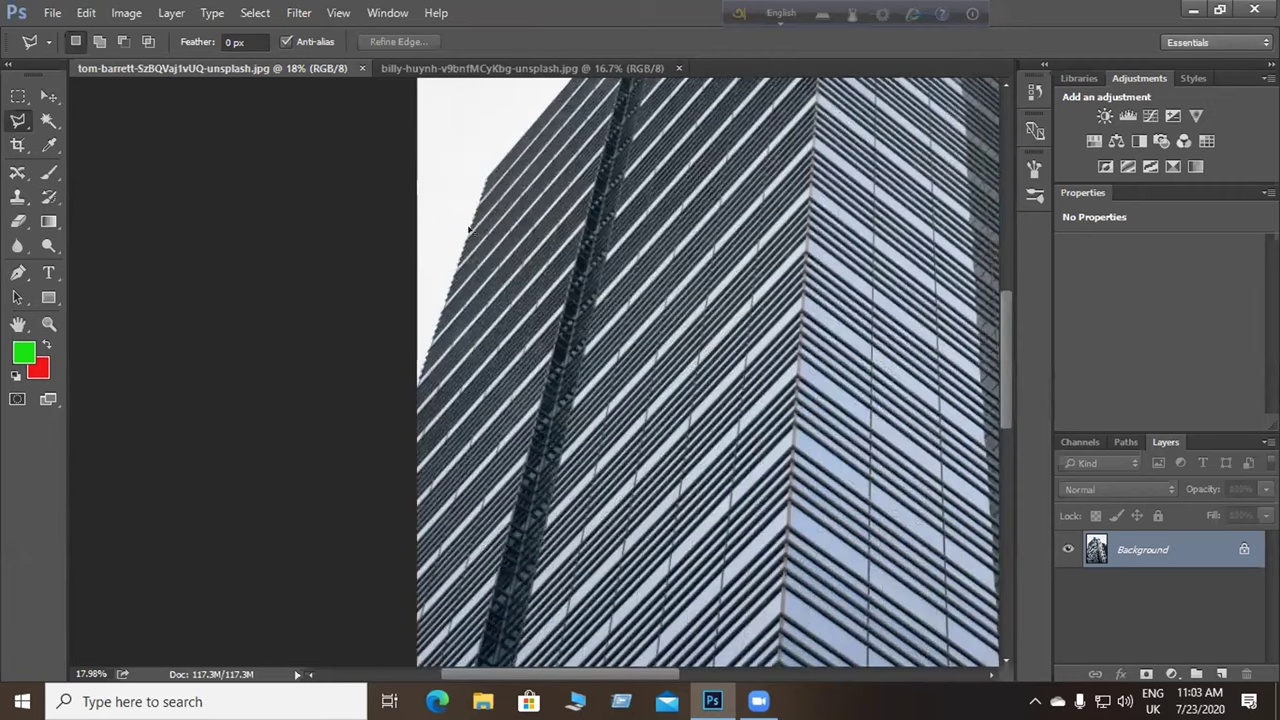
scroll(469, 231, "up", 3)
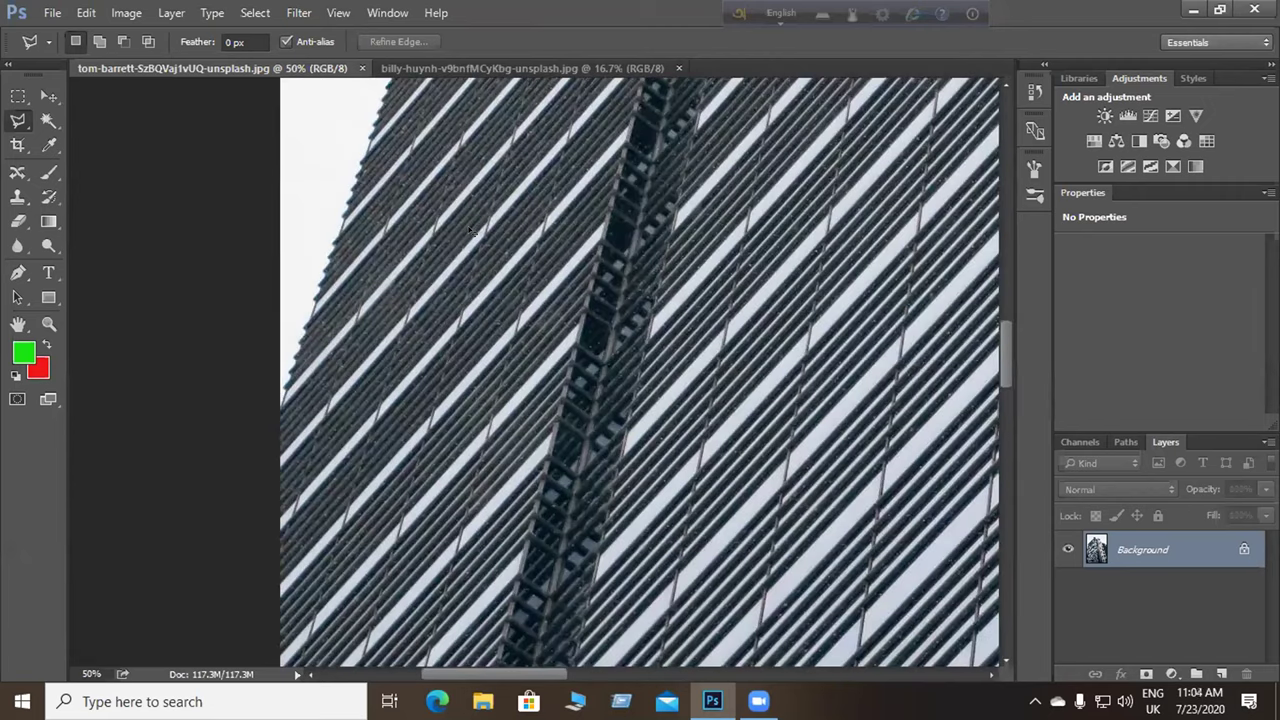
scroll(469, 231, "down", 2)
scroll(469, 231, "down", 3)
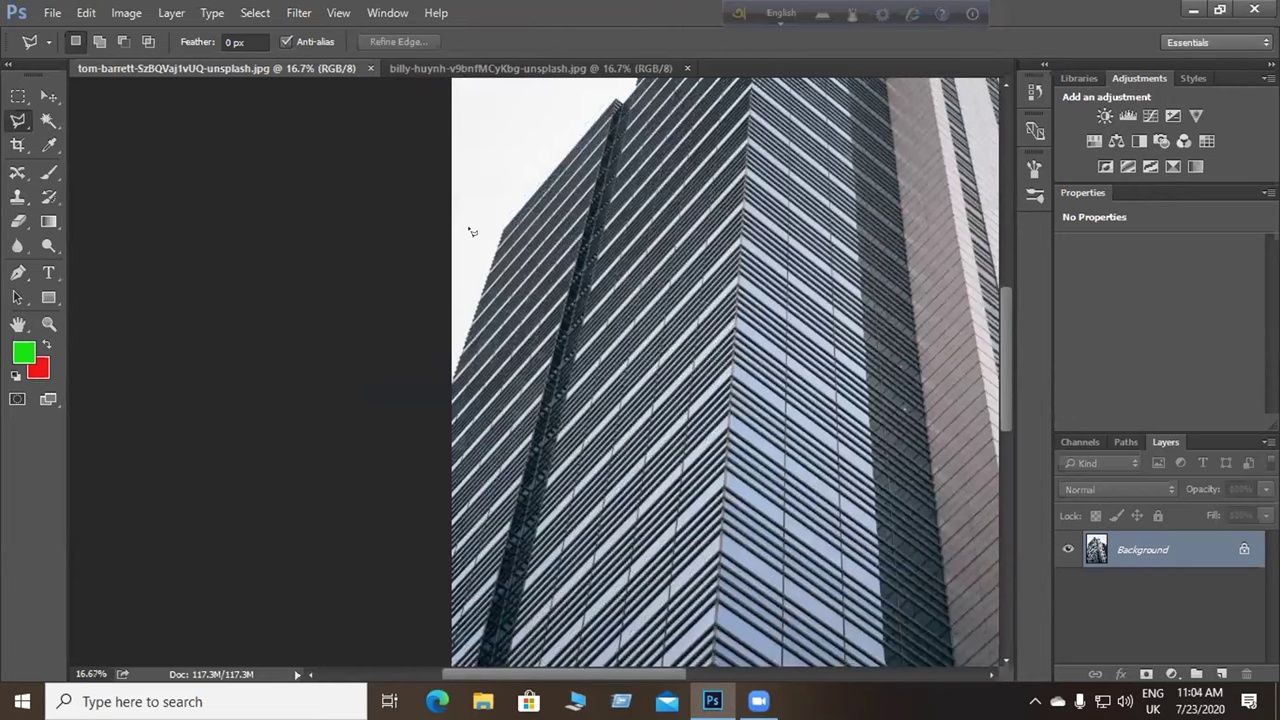
Demonstrate magnifying and reducing the view around the skyscraper's left corner and facade.
scroll(469, 231, "up", 1)
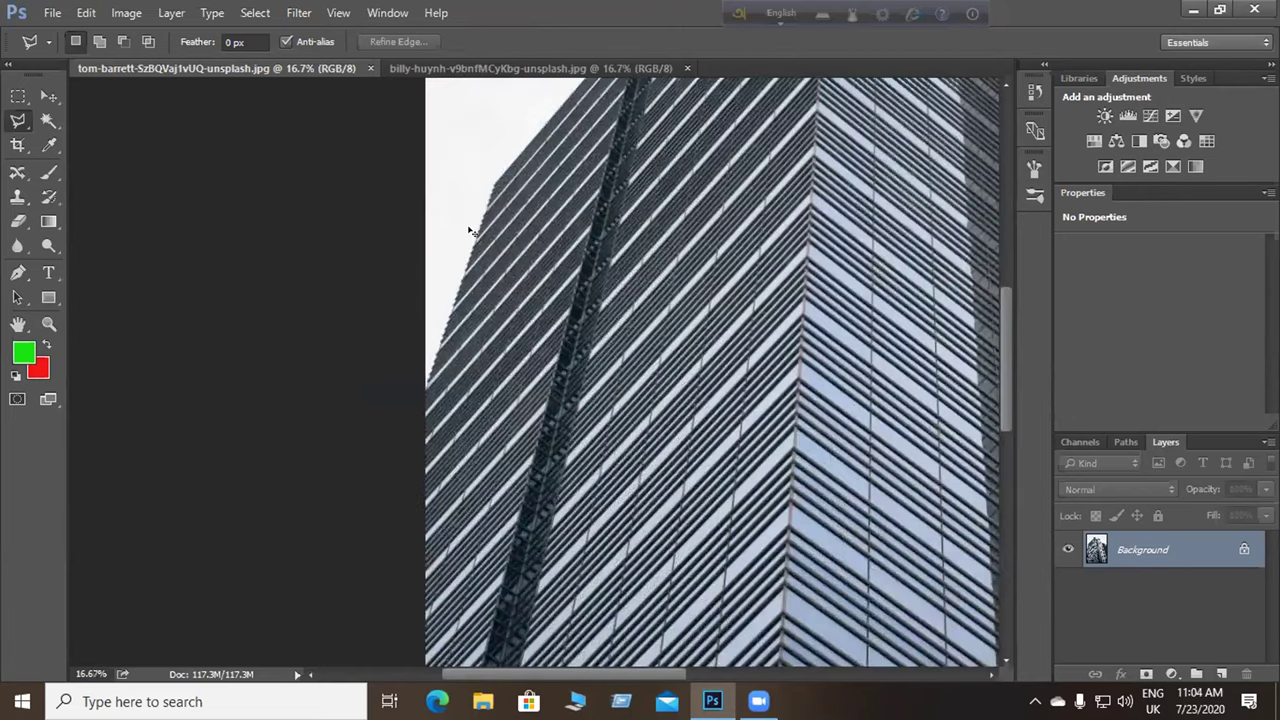
scroll(469, 231, "up", 3)
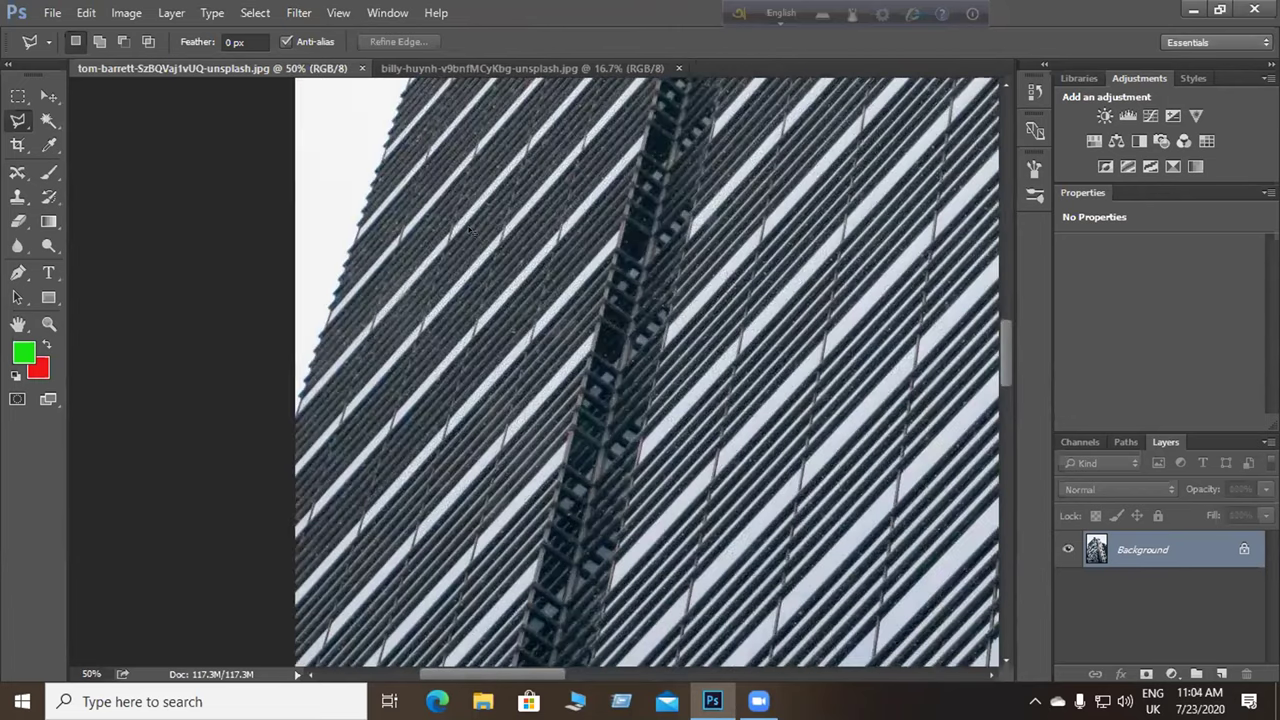
scroll(469, 231, "down", 1)
scroll(469, 231, "down", 1)
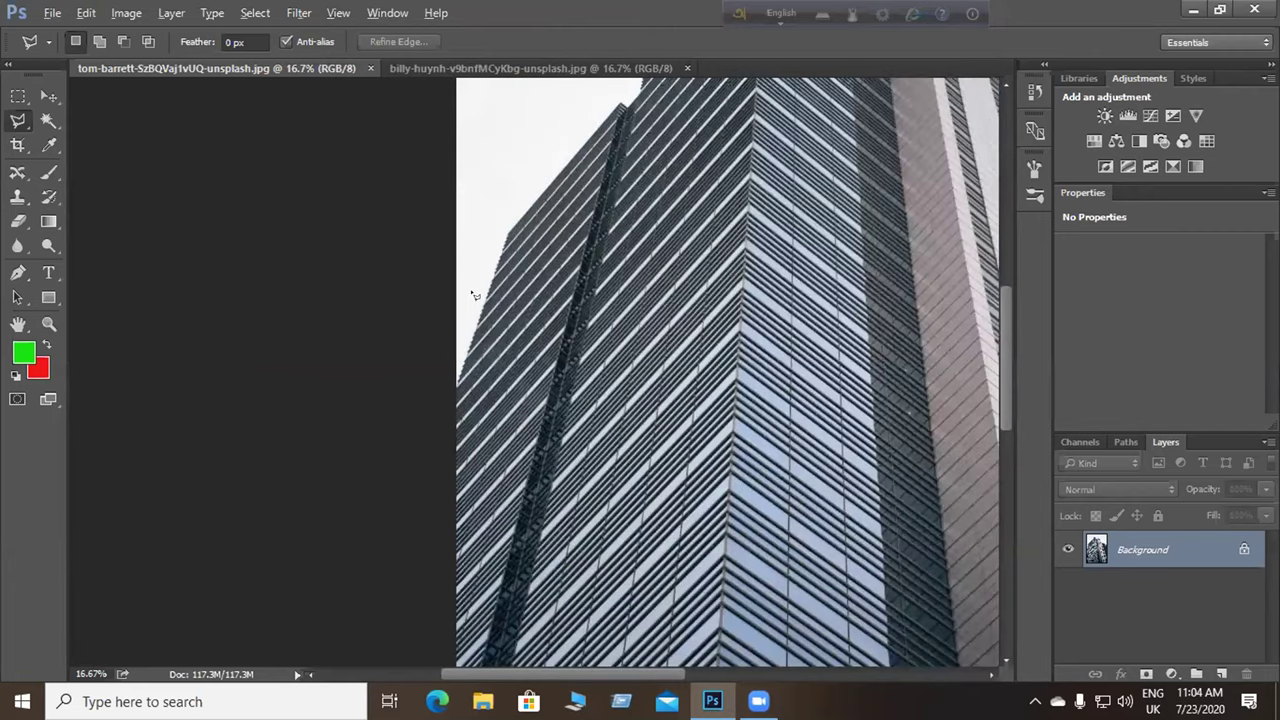
scroll(481, 295, "up", 1)
scroll(481, 295, "up", 2)
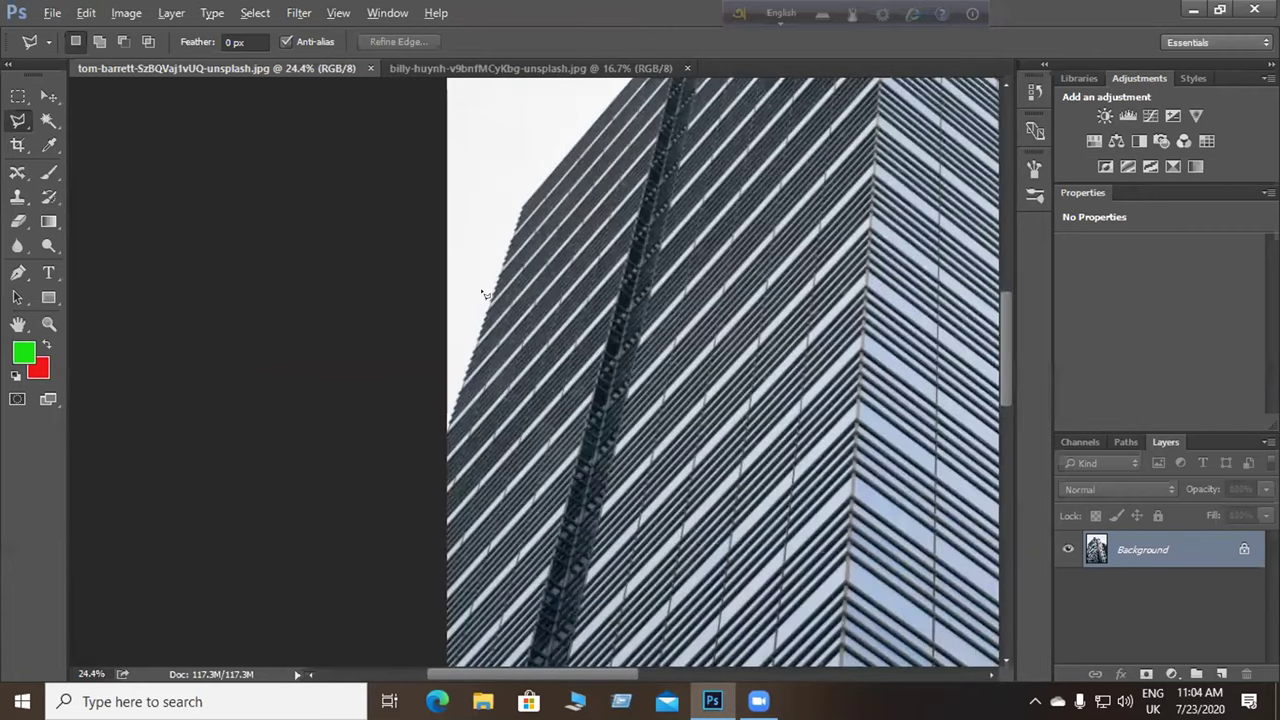
scroll(484, 295, "up", 1)
scroll(485, 312, "up", 1)
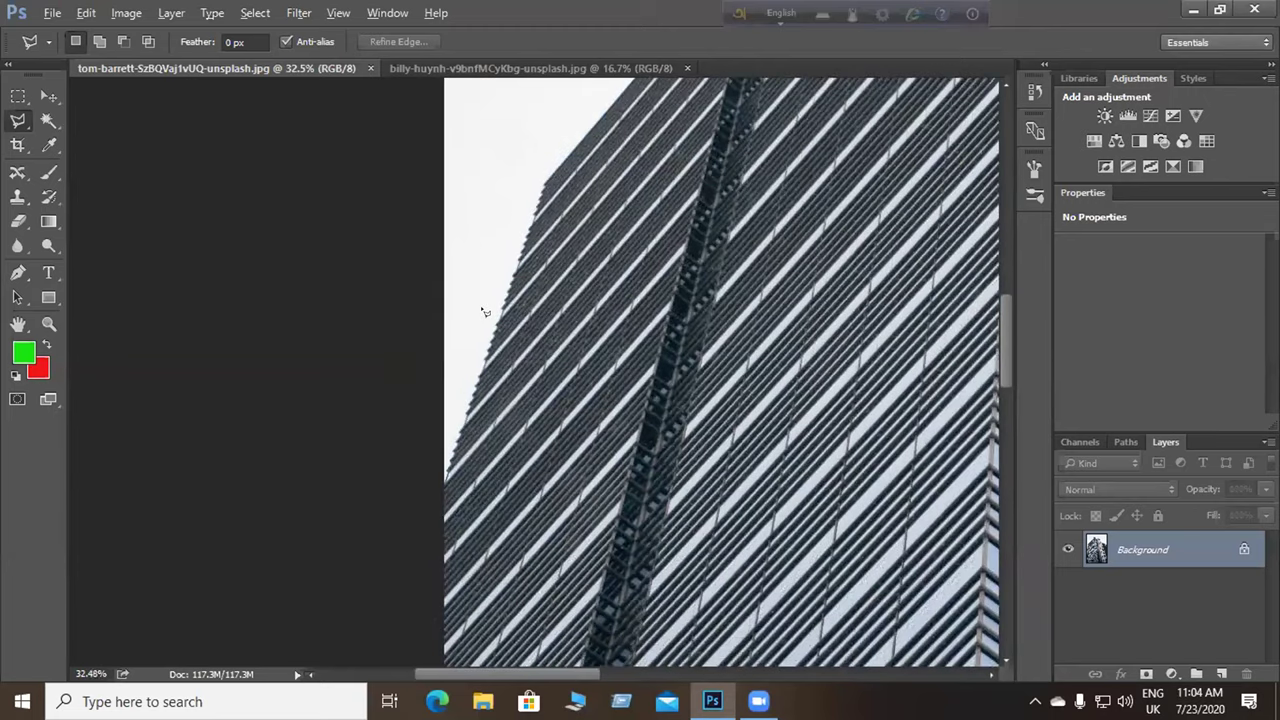
scroll(760, 282, "down", 2)
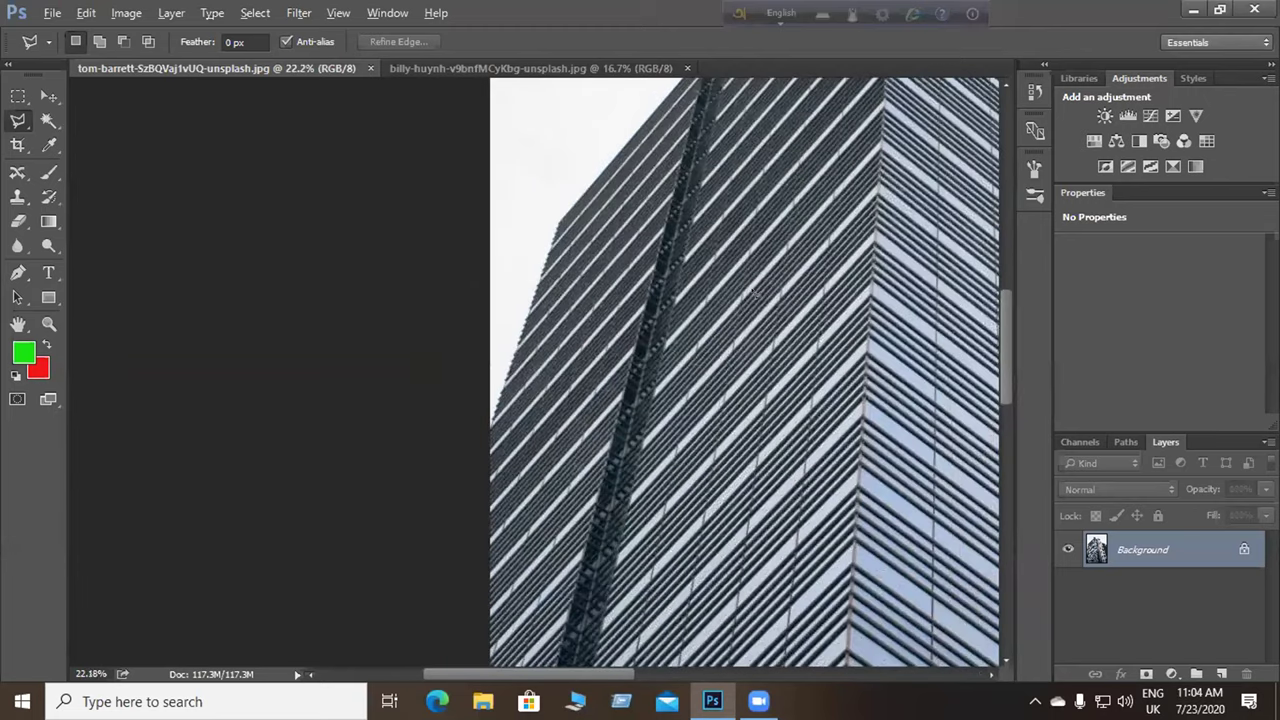
scroll(756, 294, "down", 2)
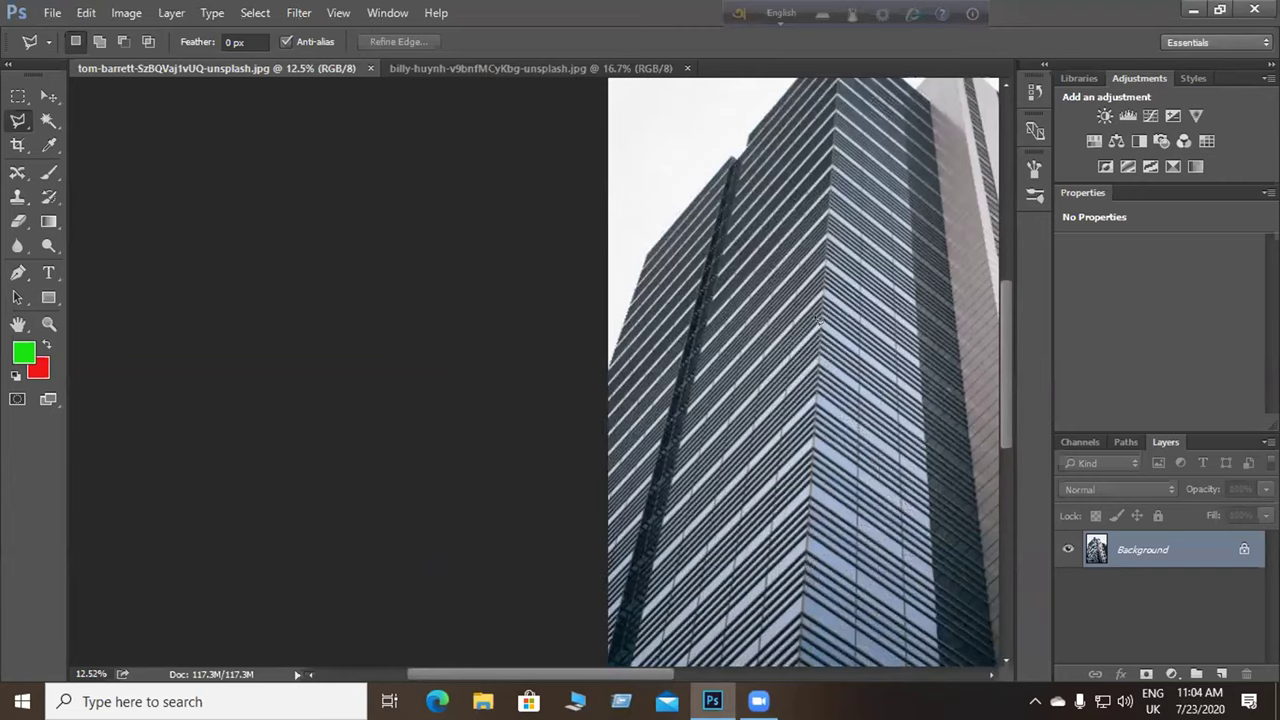
scroll(766, 300, "right", 3)
left_click(500, 370)
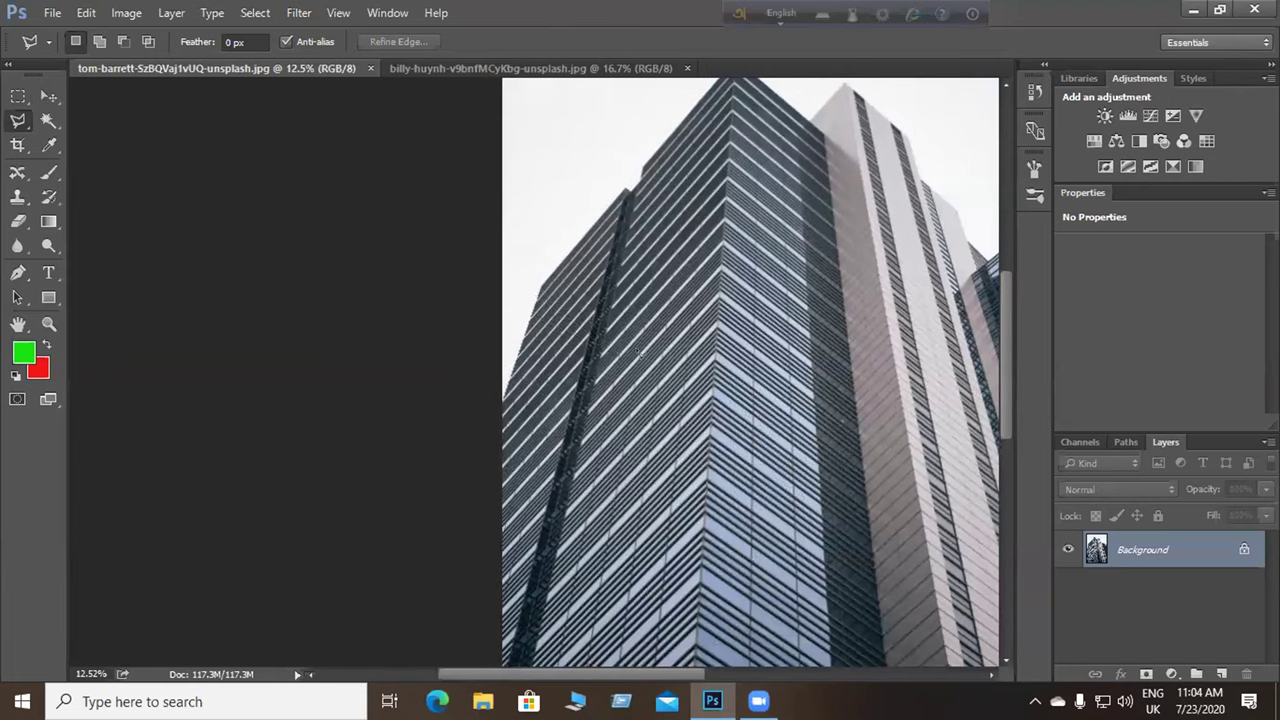
scroll(470, 383, "up", 2)
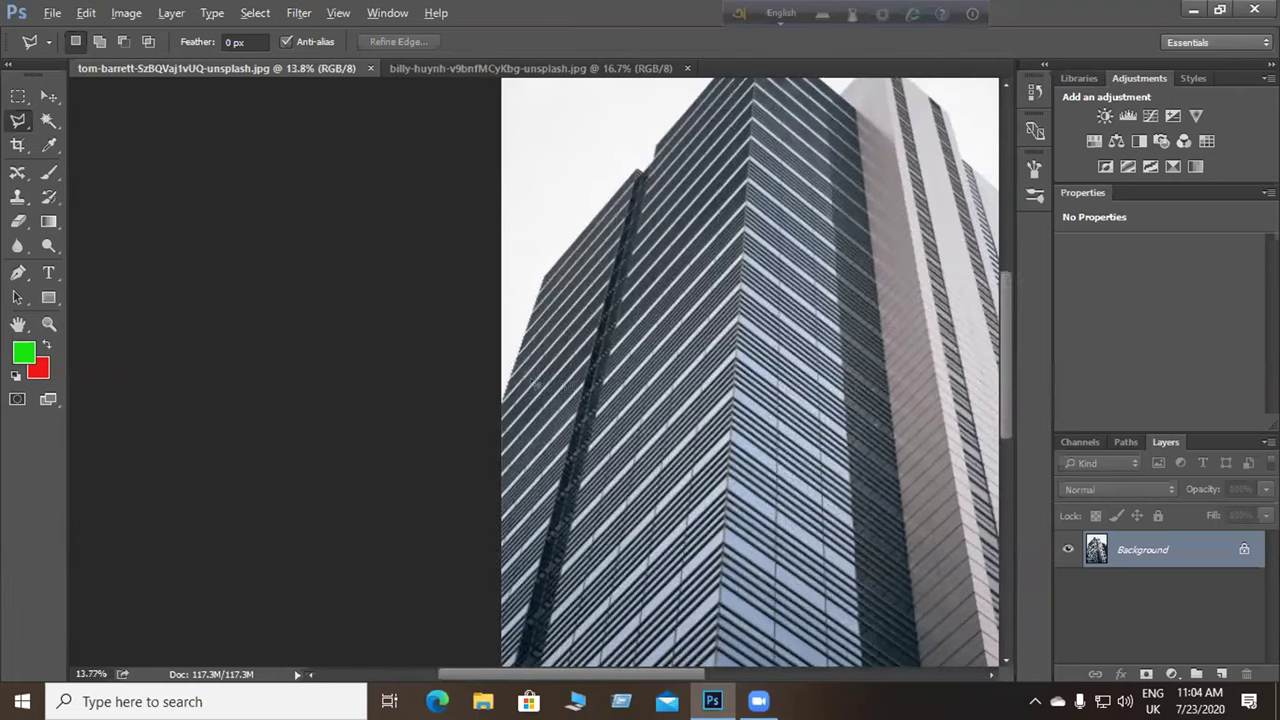
scroll(563, 380, "up", 2)
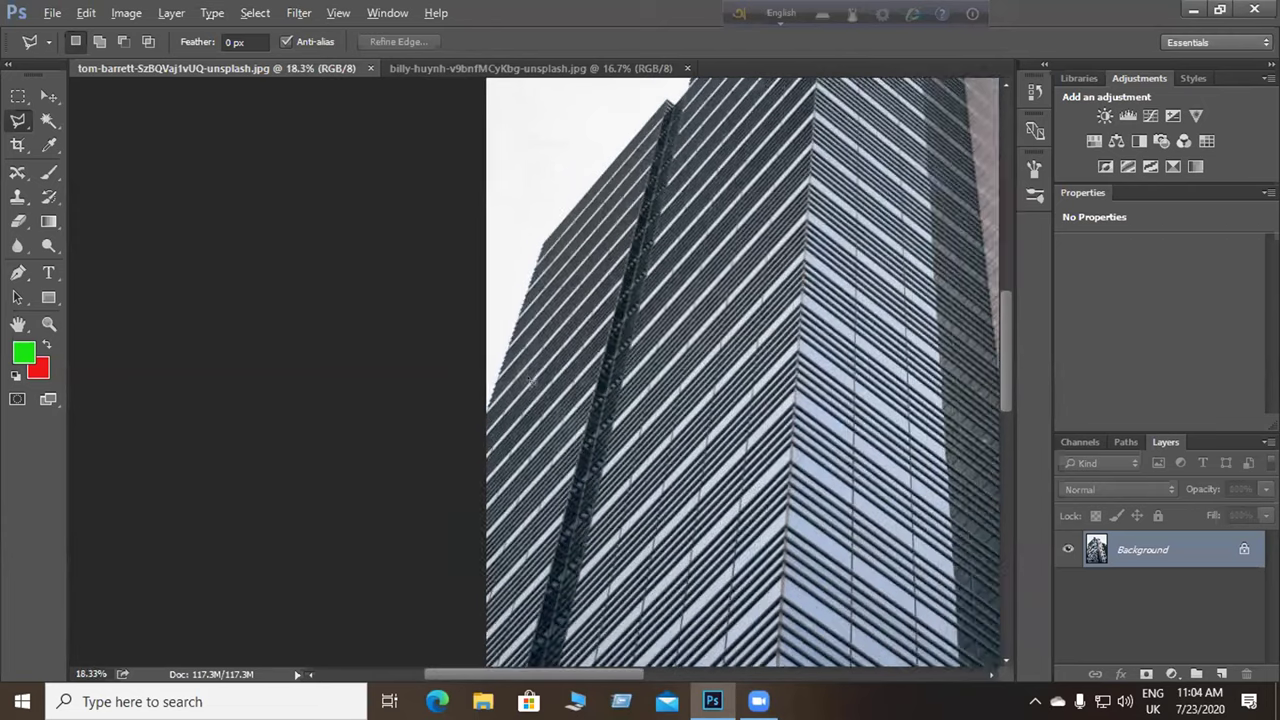
scroll(818, 355, "down", 3)
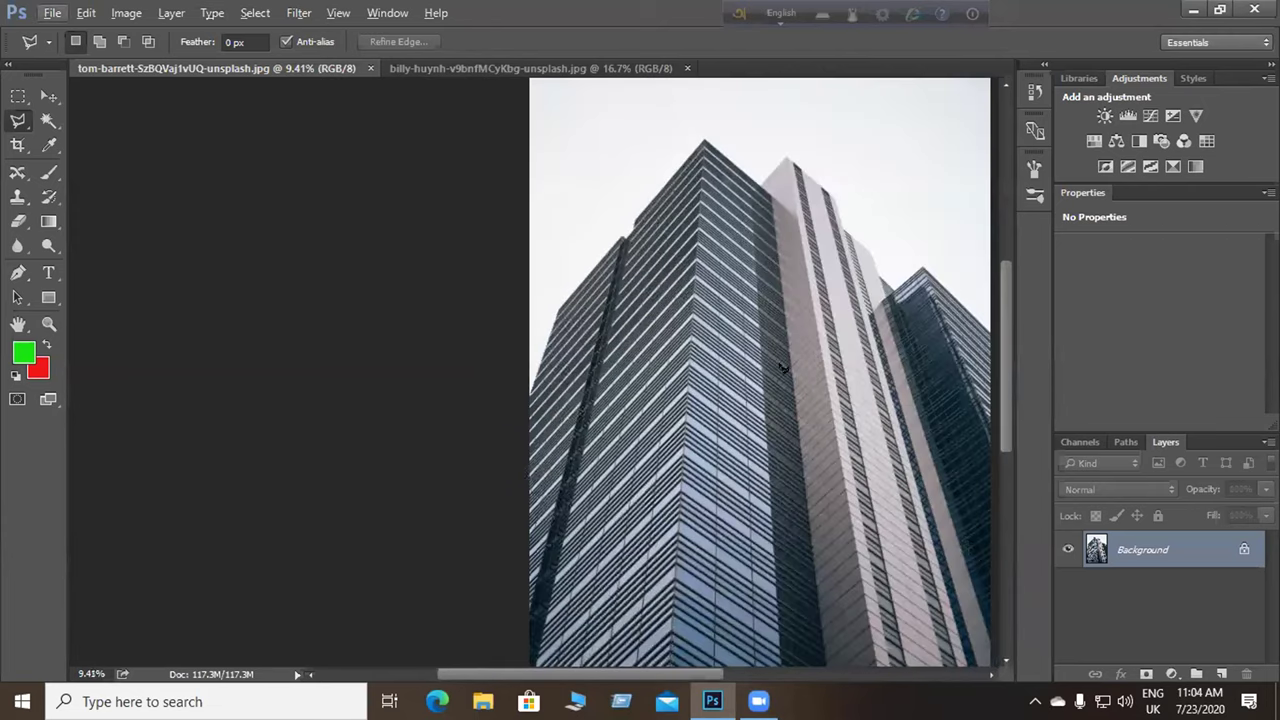
Demonstrate panning the skyscraper photo horizontally and vertically to inspect the buildings from roofline to base.
left_click_drag(771, 371, 605, 352)
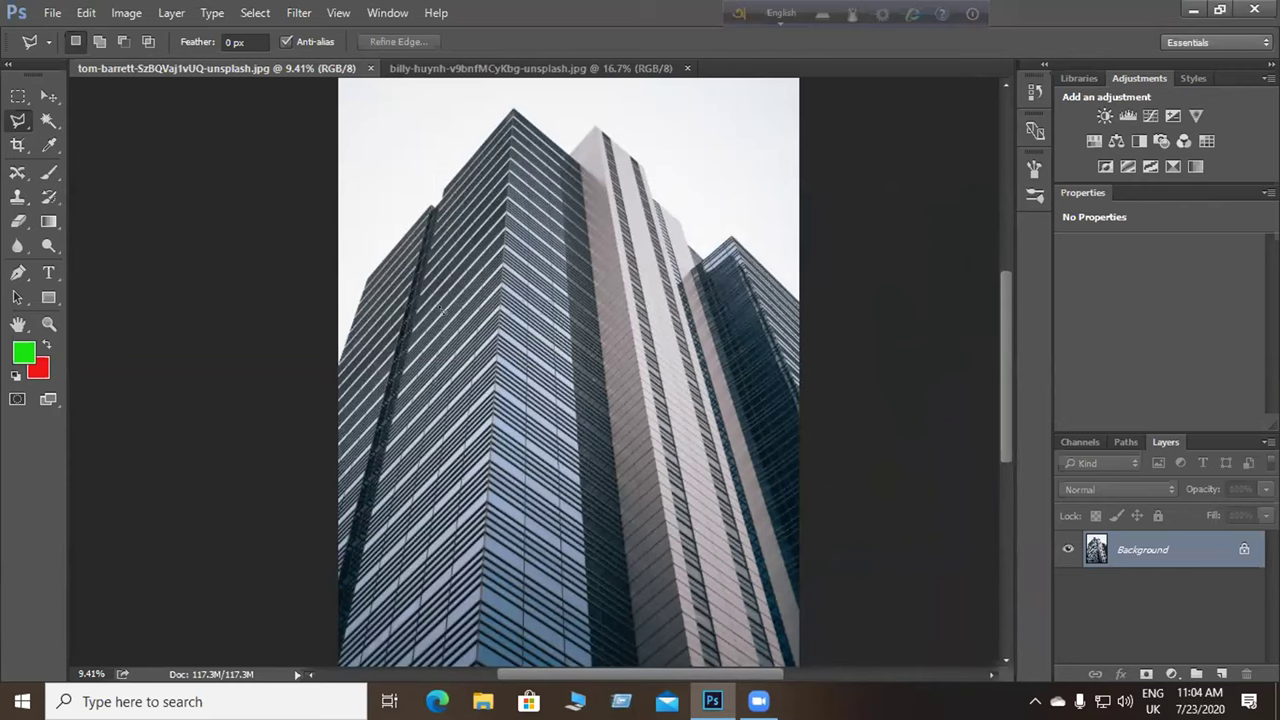
mouse_move(489, 340)
left_mouse_down()
mouse_move(889, 350)
mouse_move(354, 354)
mouse_move(696, 396)
mouse_move(533, 411)
mouse_move(249, 394)
mouse_move(364, 380)
mouse_move(348, 406)
left_mouse_up()
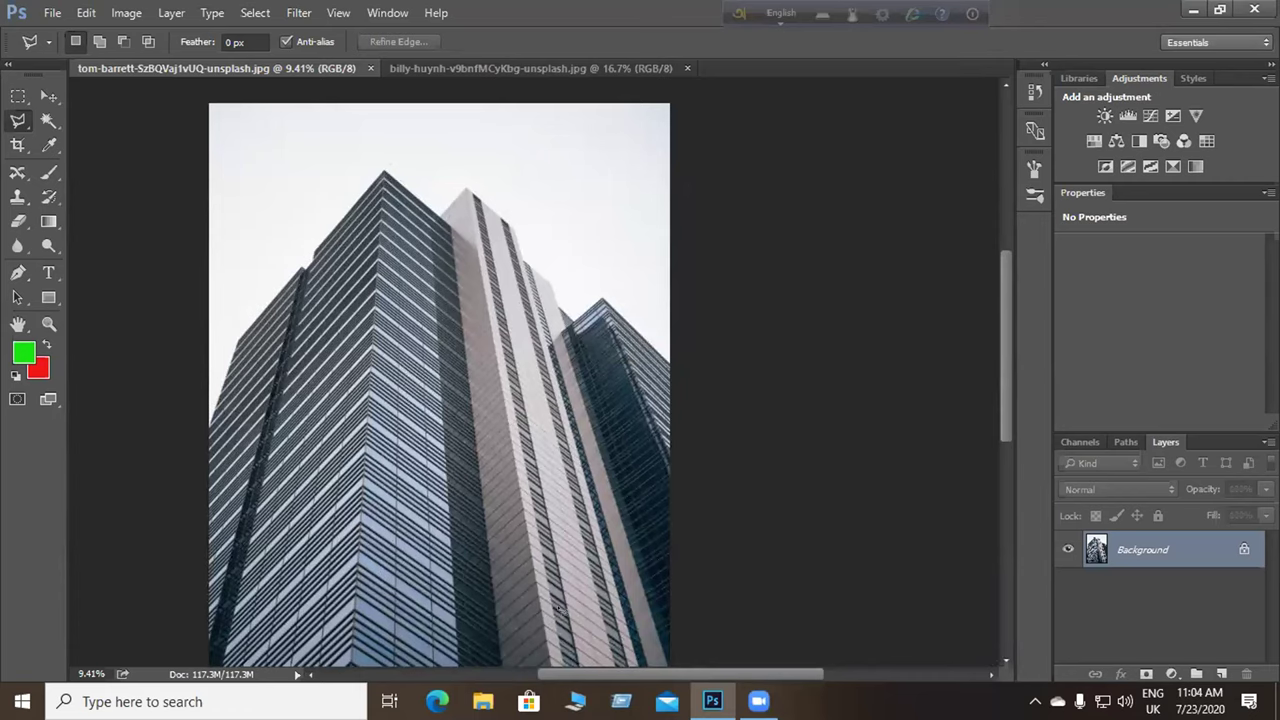
scroll(620, 665, "down", 5)
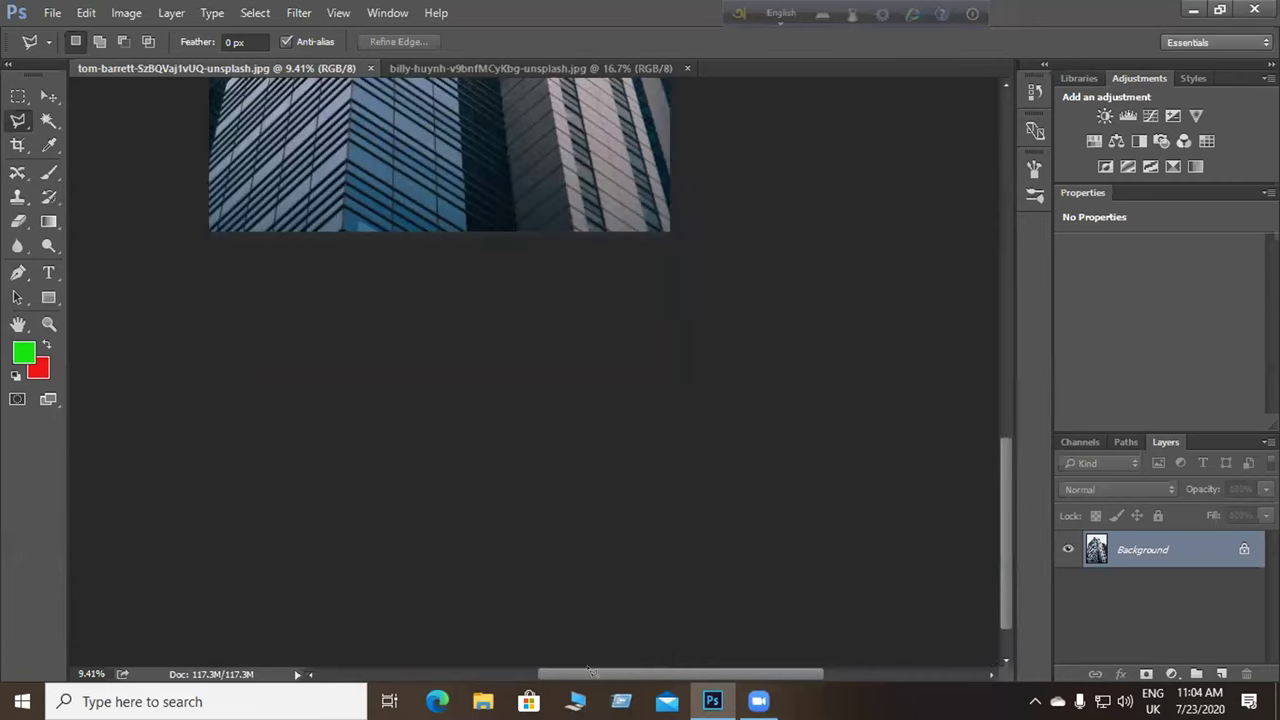
scroll(1000, 540, "up", 5)
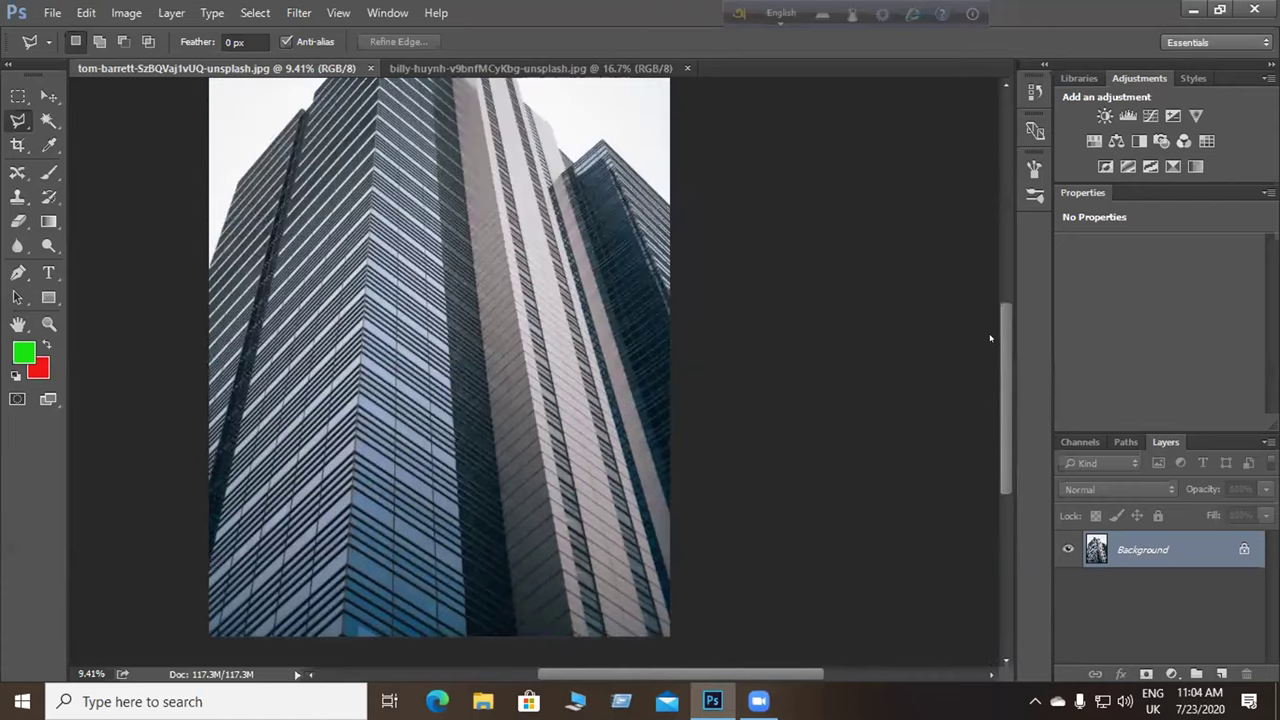
mouse_move(705, 670)
left_mouse_down()
mouse_move(617, 670)
mouse_move(747, 670)
mouse_move(705, 670)
left_mouse_up()
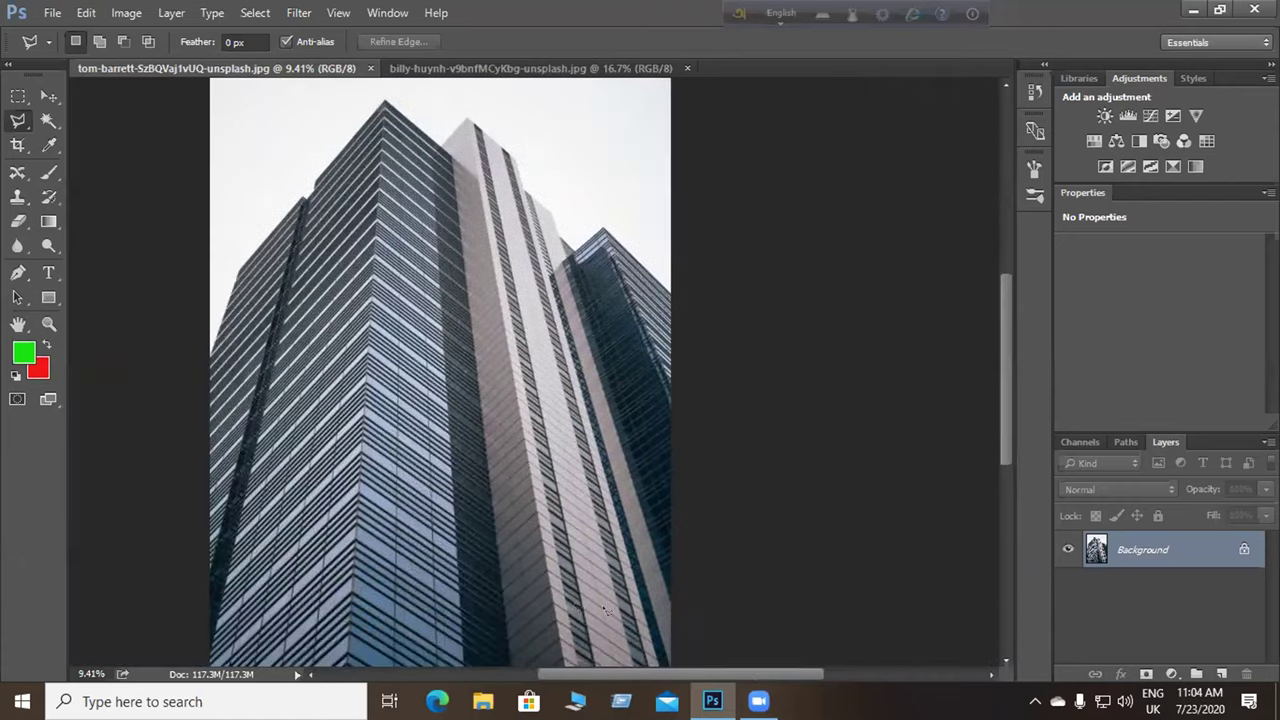
scroll(540, 515, "down", 3)
scroll(416, 532, "left", 3)
scroll(680, 595, "right", 5)
scroll(714, 466, "left", 5)
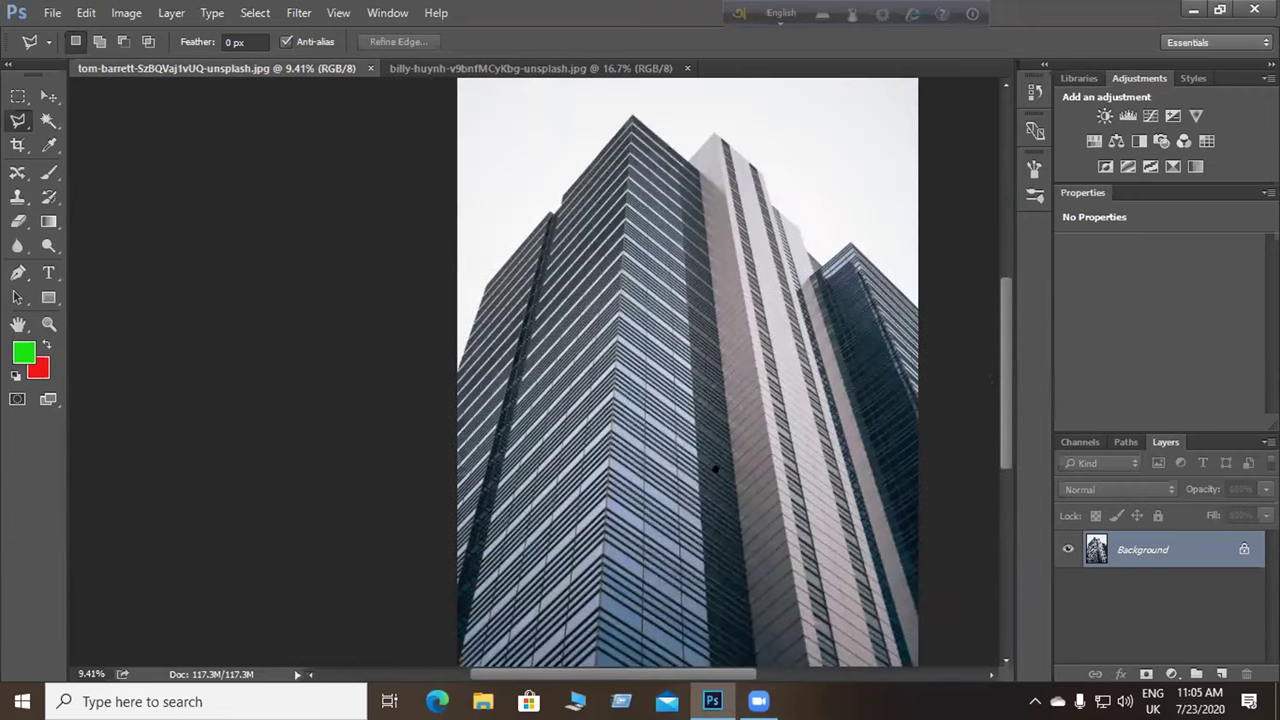
scroll(680, 491, "right", 2)
scroll(674, 486, "up", 1)
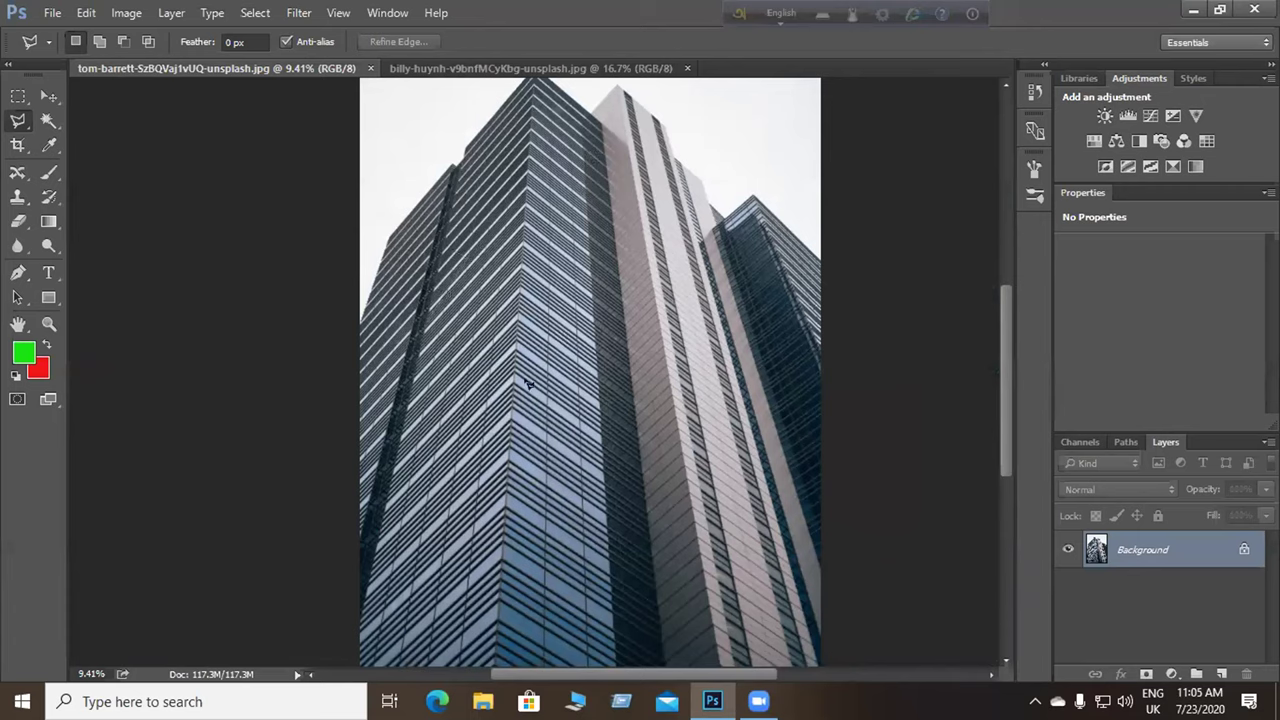
left_click(602, 430)
left_click(903, 318)
left_click(180, 286)
left_click(900, 500)
left_click(183, 121)
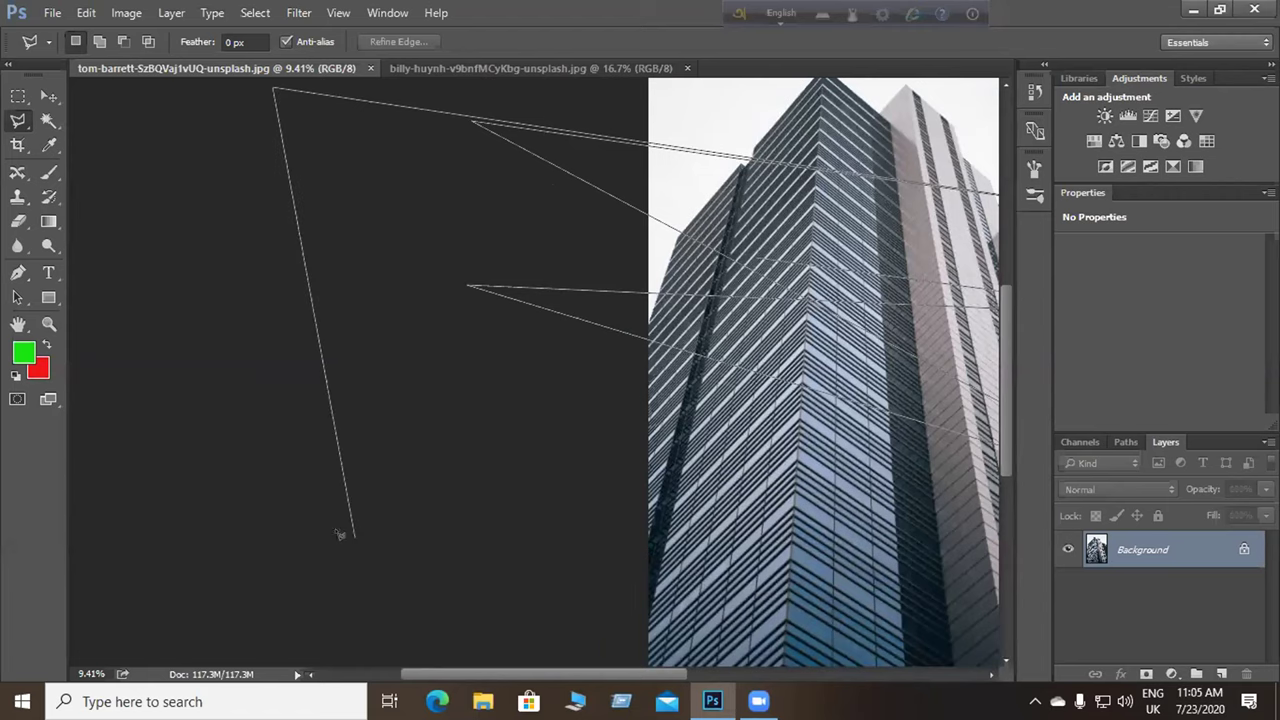
key("BackSpace")
key("BackSpace")
key("BackSpace")
key("BackSpace")
key("BackSpace")
key("BackSpace")
key("BackSpace")
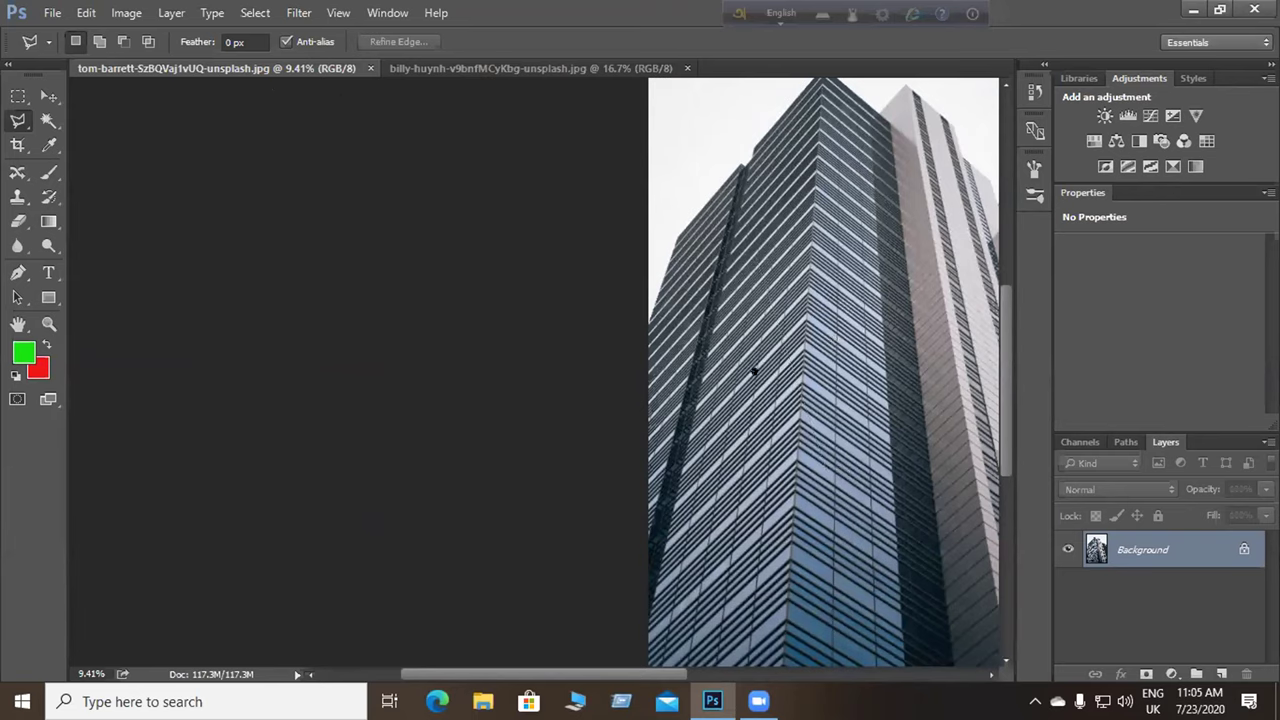
scroll(530, 410, "right", 5)
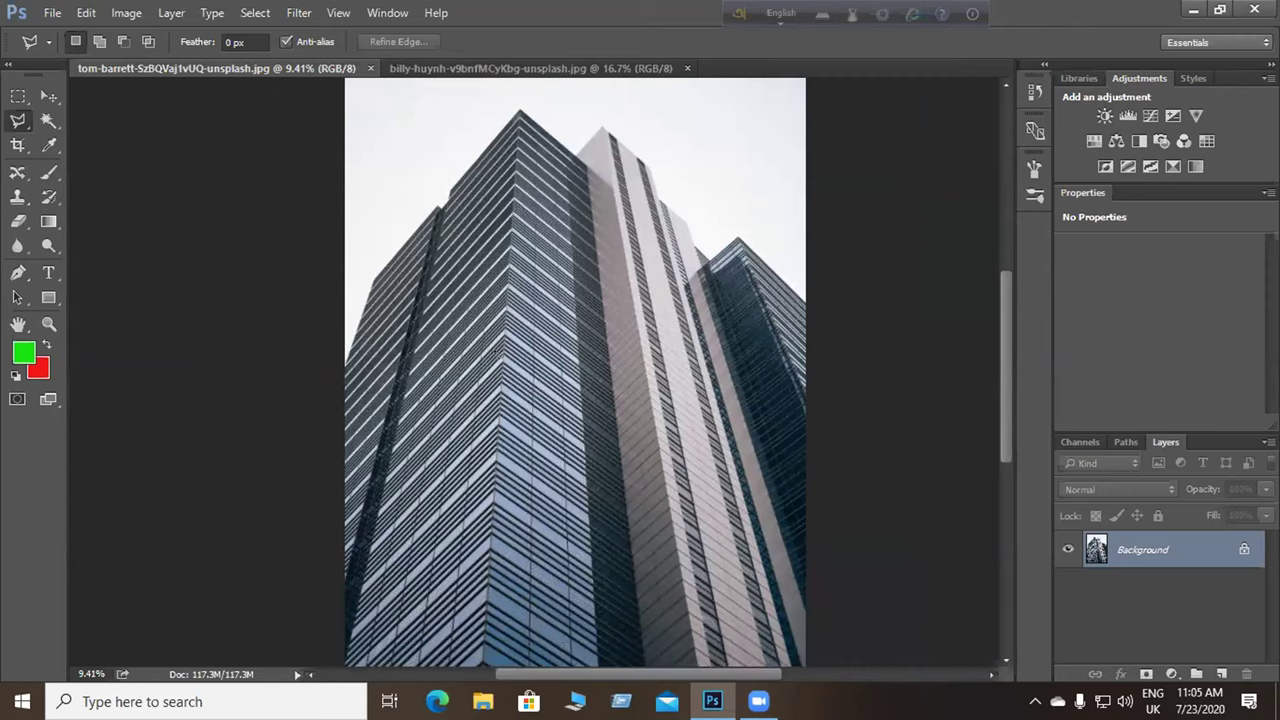
left_click(504, 253)
key("BackSpace")
Trace the roofline with the Polygonal Lasso from the notch beside the main tower, over the pale tower, to the dark right-hand tower's peak.
scroll(547, 310, "up", 3)
scroll(440, 457, "up", 1)
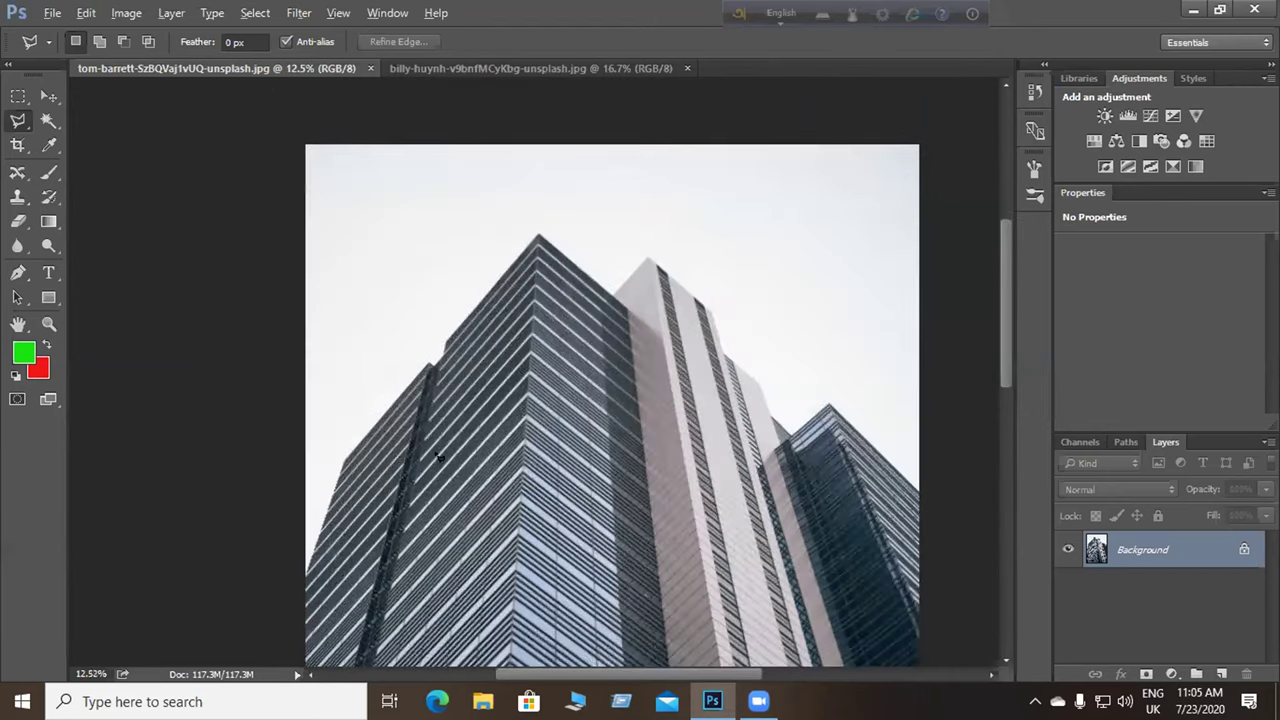
scroll(355, 470, "up", 1)
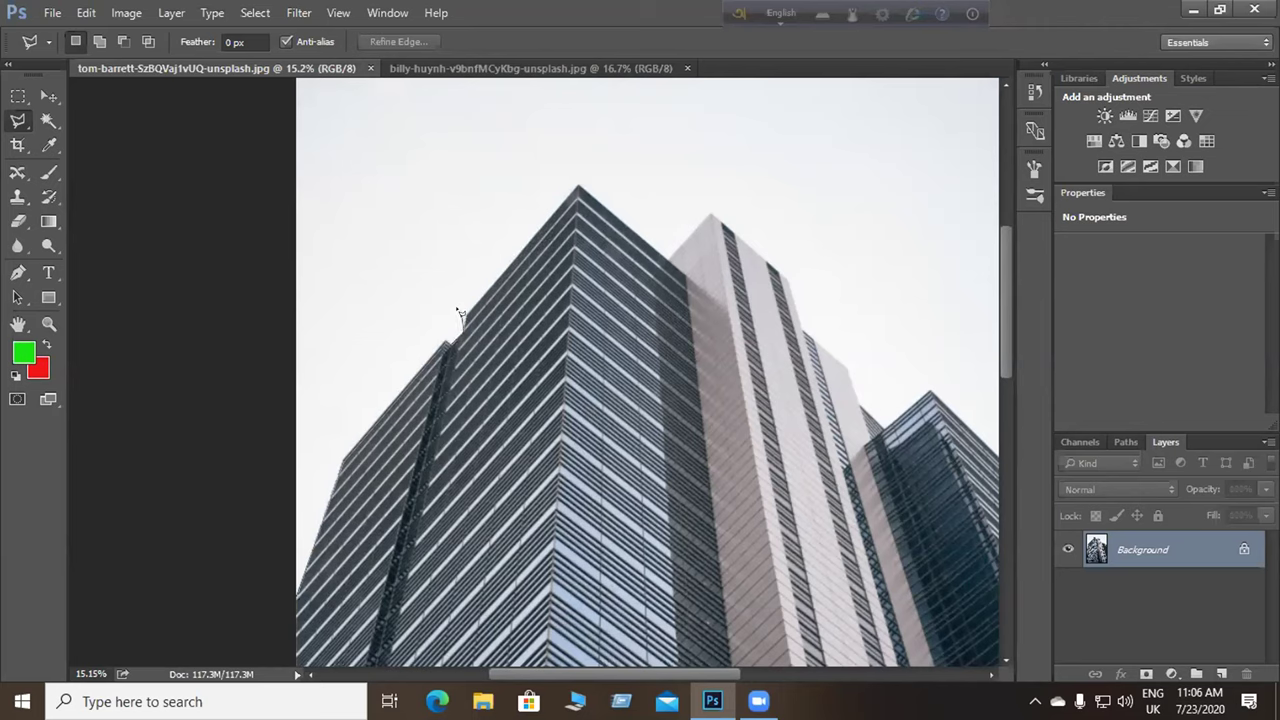
left_click(463, 320)
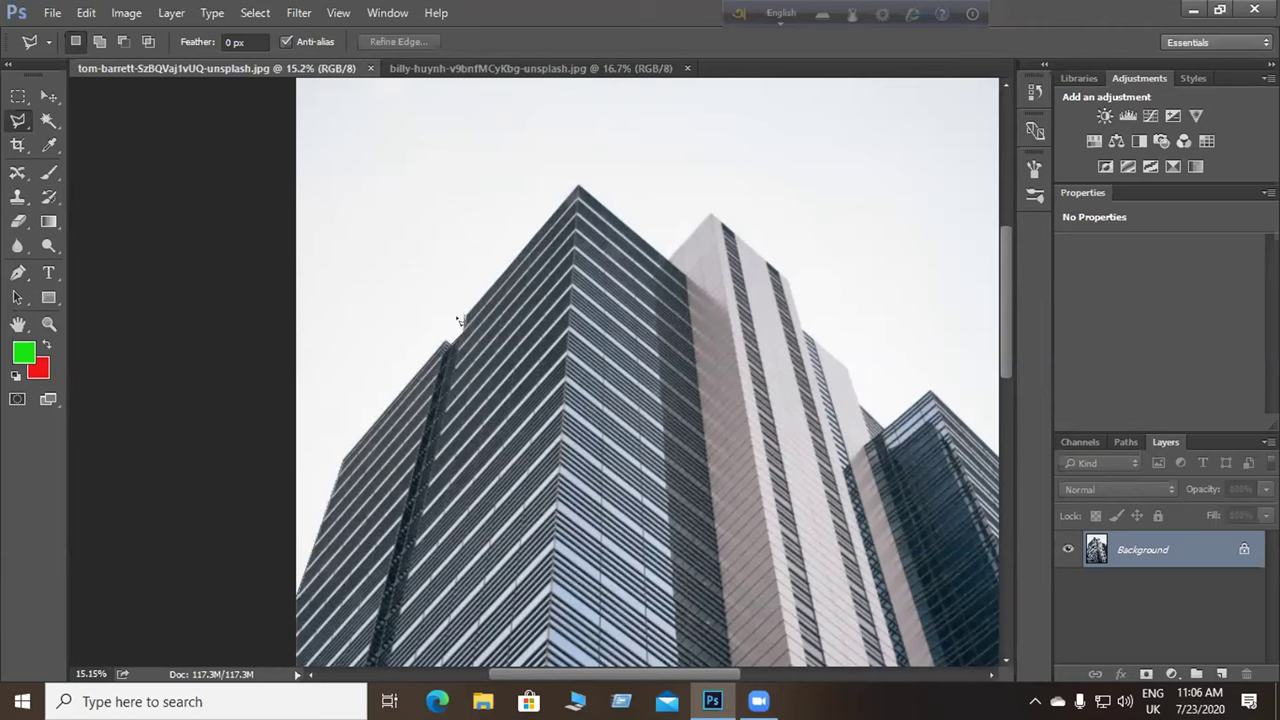
left_click(576, 187)
left_click(709, 216)
left_click(789, 287)
left_click(847, 368)
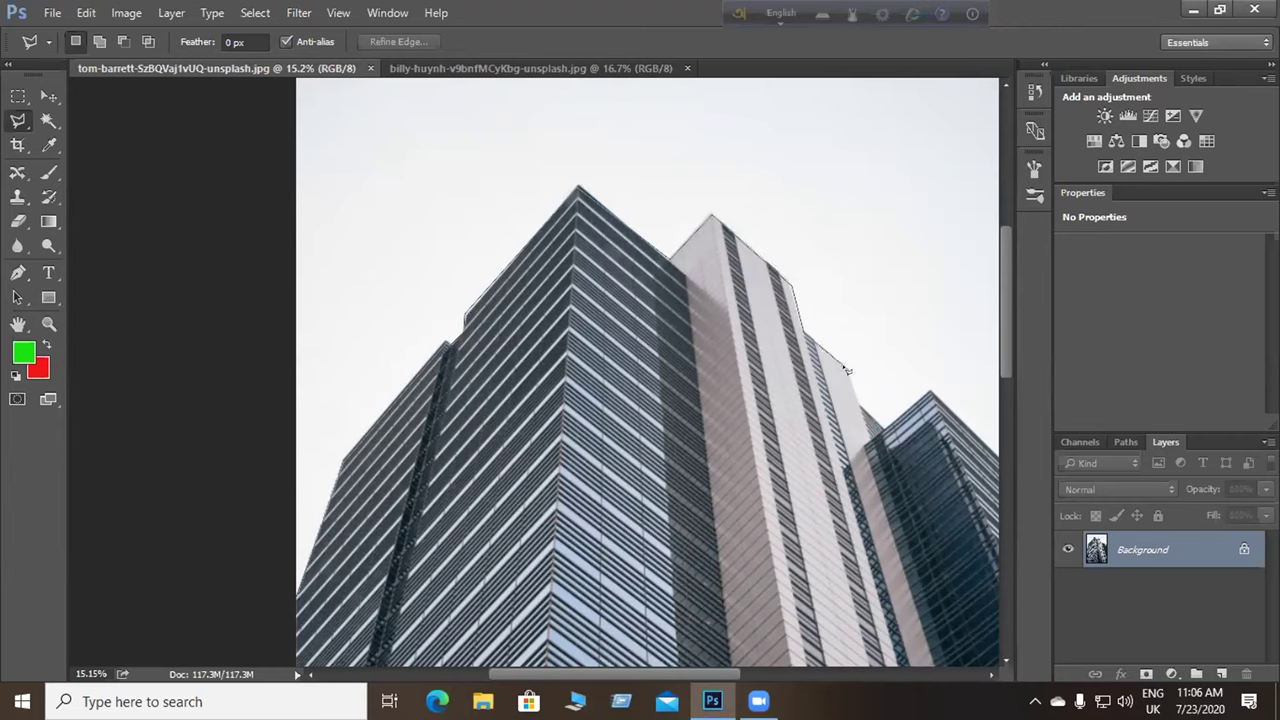
left_click(860, 404)
left_click(879, 428)
left_click(929, 391)
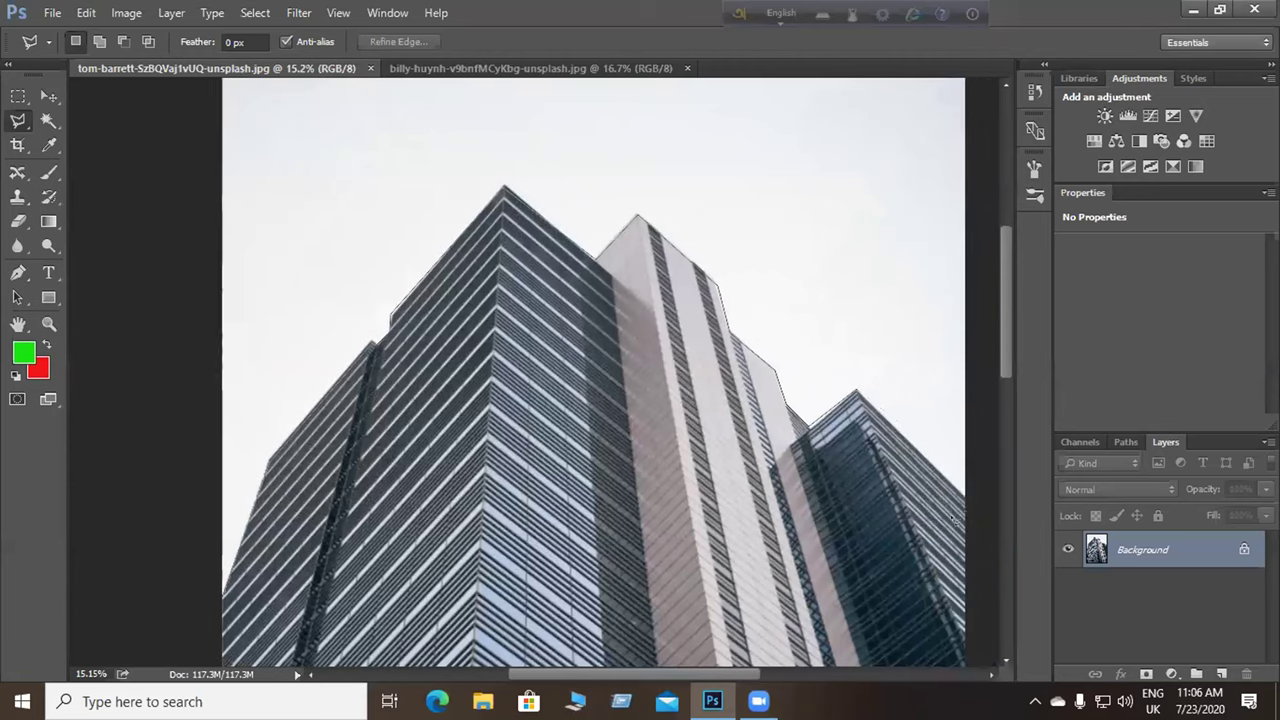
Continue the lasso outline outside the photo's right, bottom and left edges and close it so that all the buildings are selected.
left_click(977, 512)
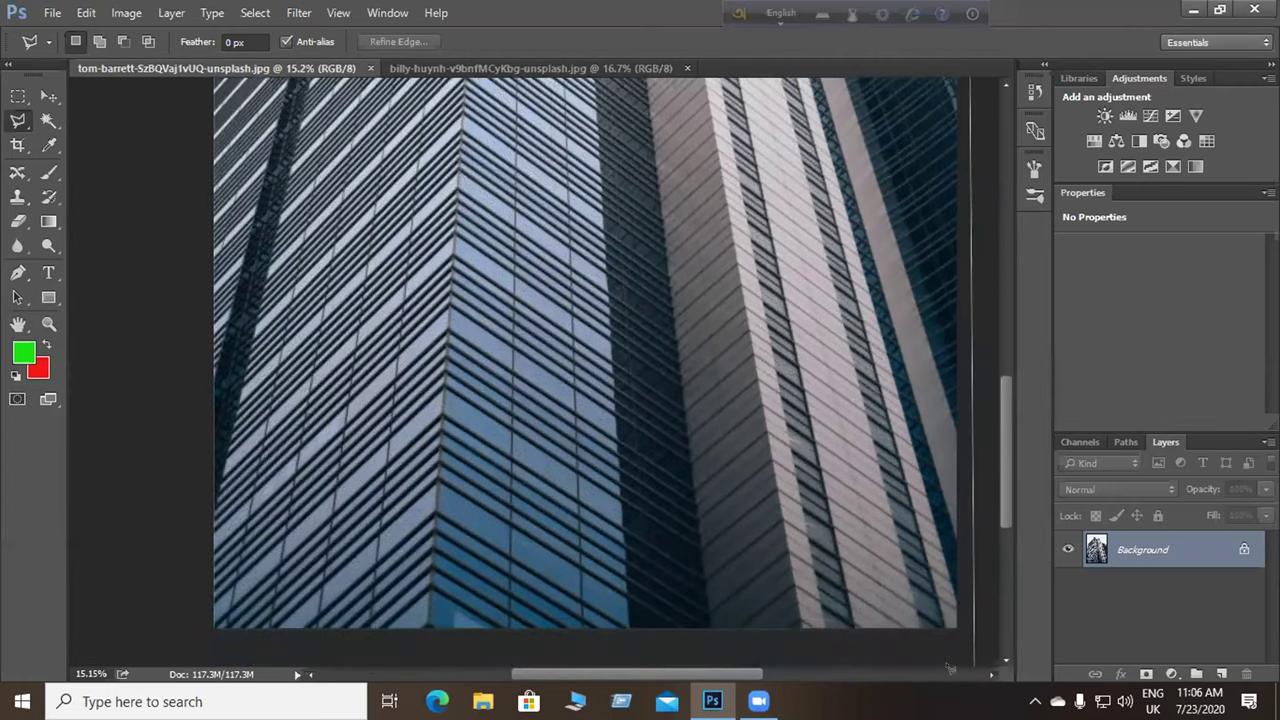
left_click(974, 645)
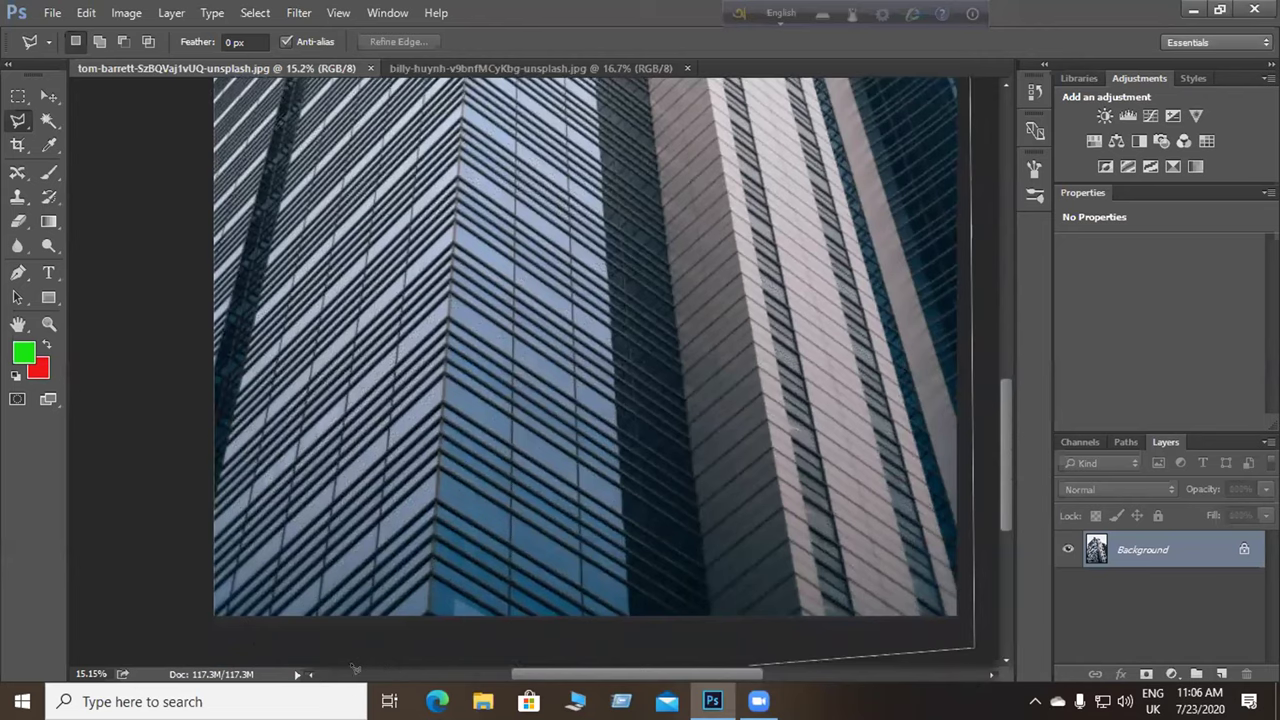
left_click(222, 634)
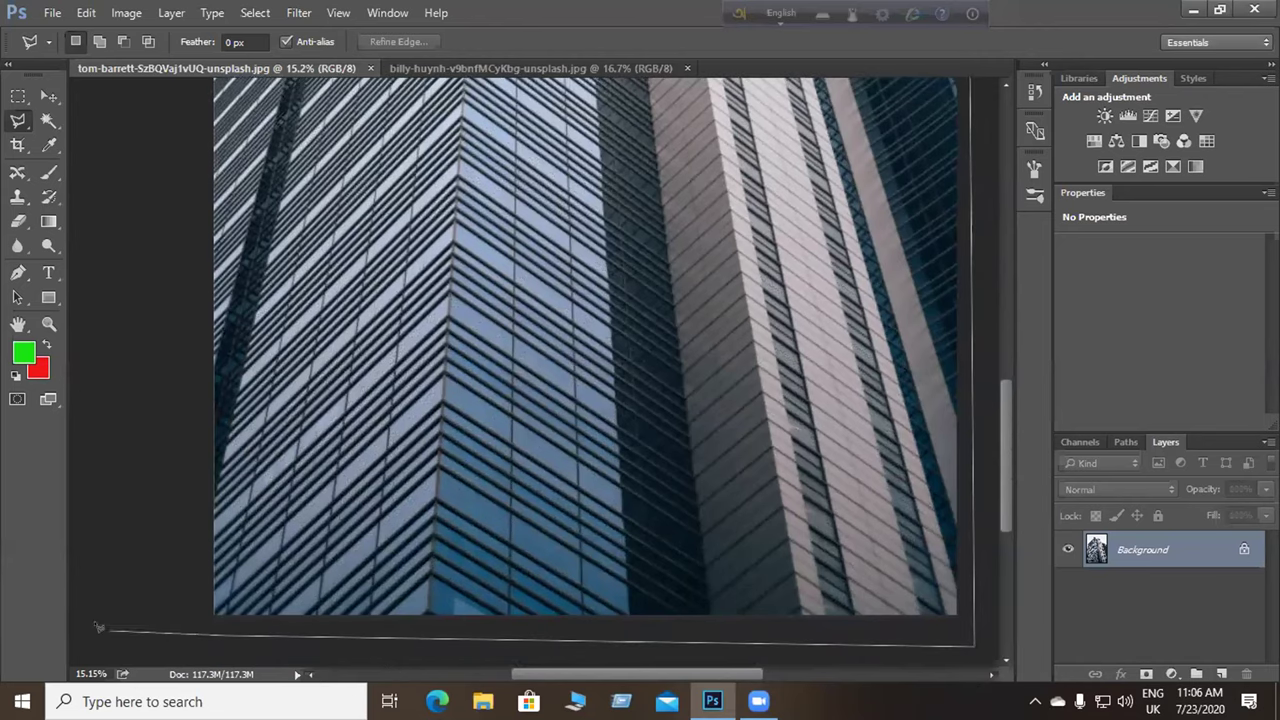
left_click(155, 638)
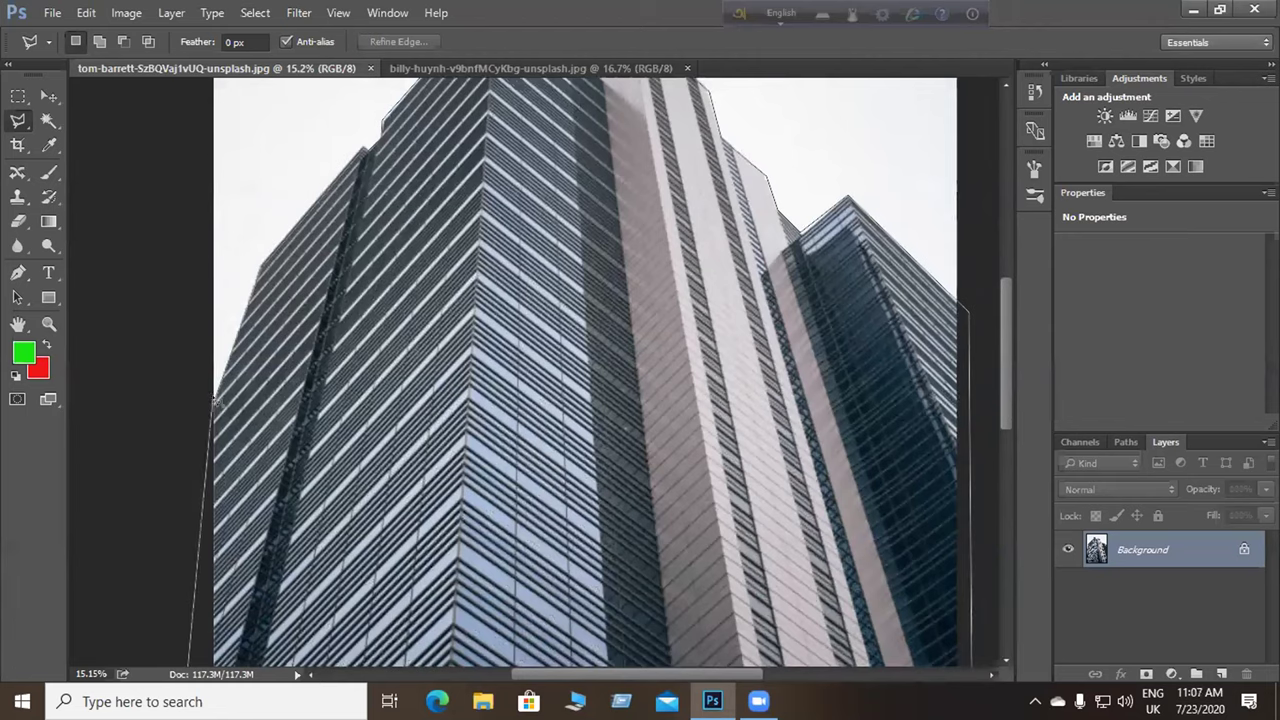
double_click(214, 400)
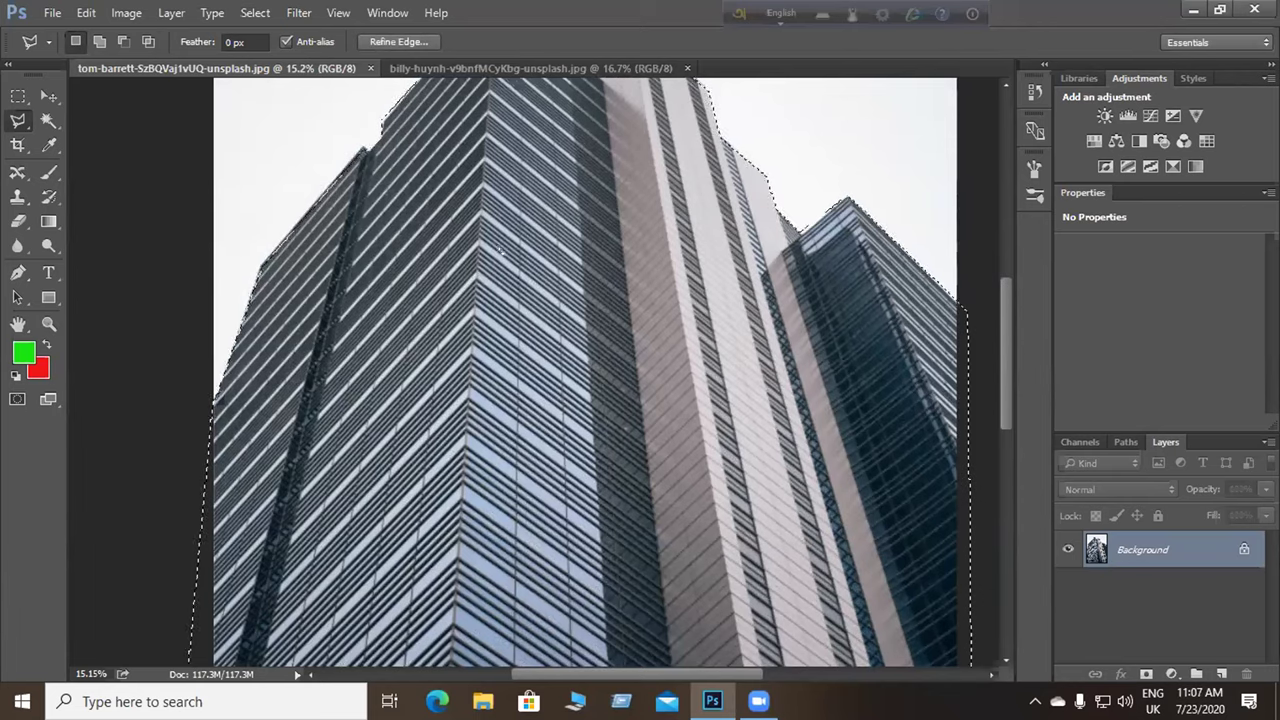
Copy the selected buildings to a new layer with Layer Via Copy and hide the Background layer.
right_click(503, 252)
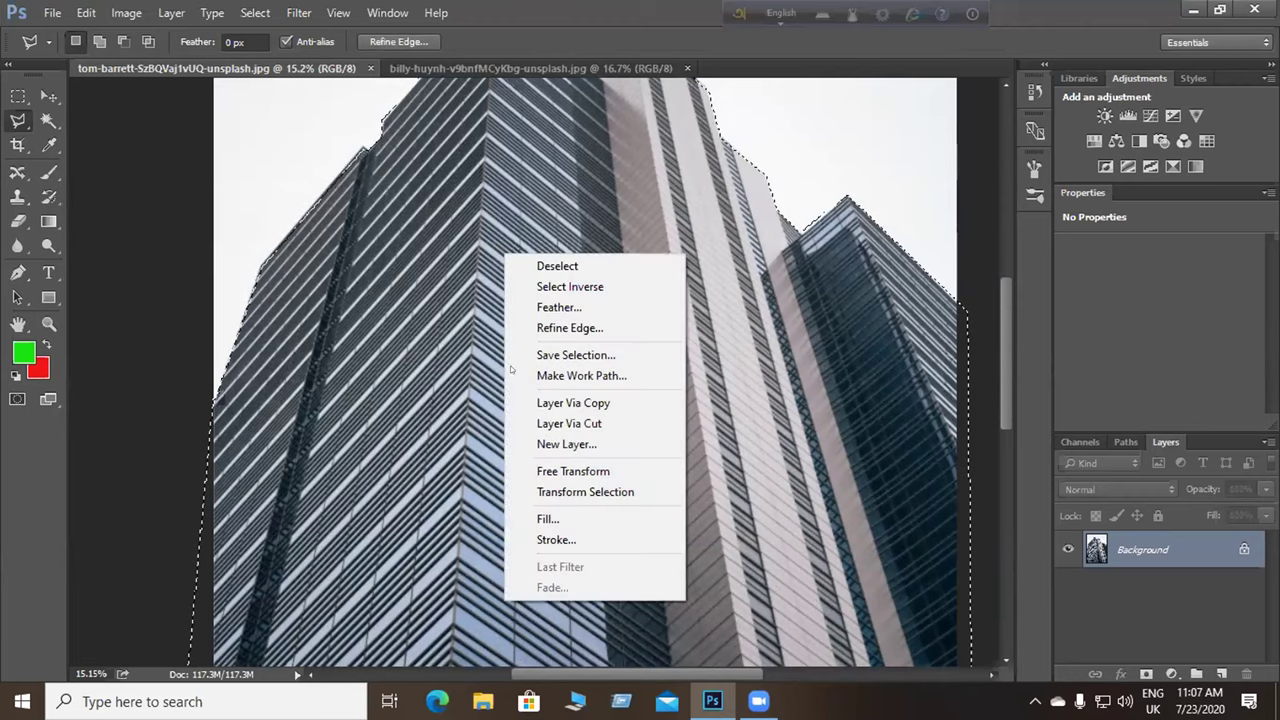
left_click(561, 405)
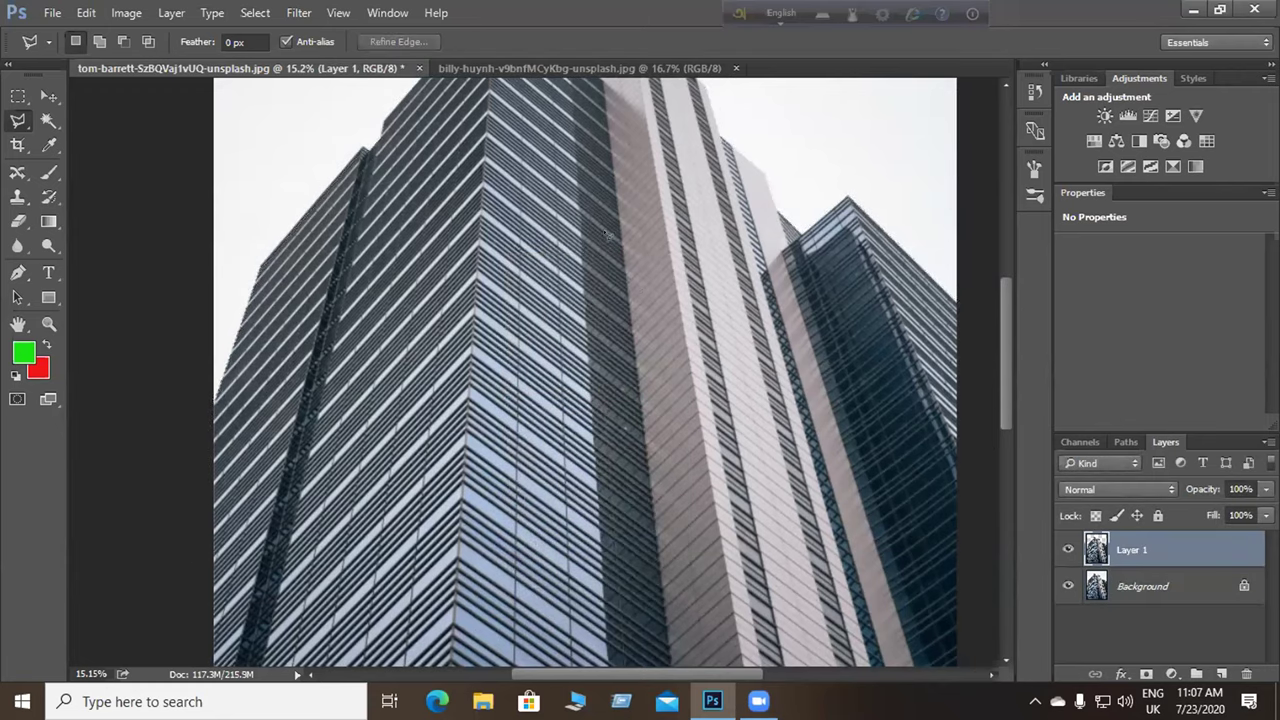
left_click(1067, 585)
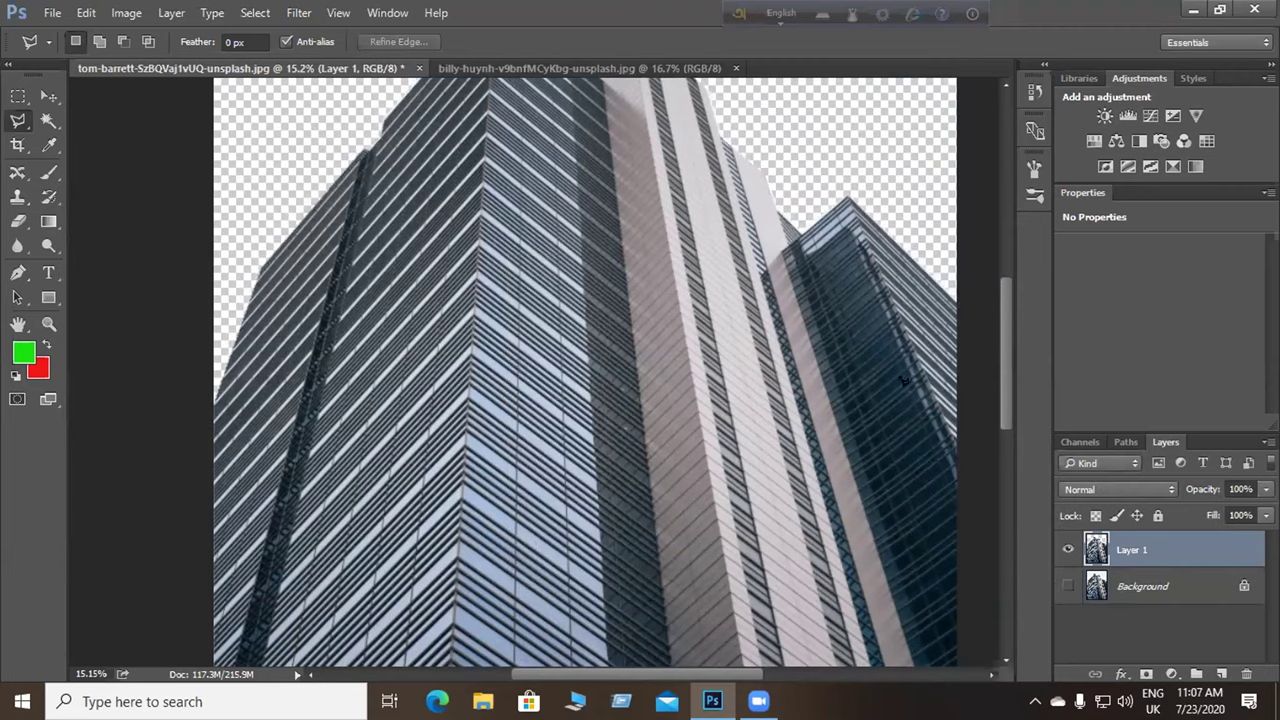
scroll(589, 232, "up", 3)
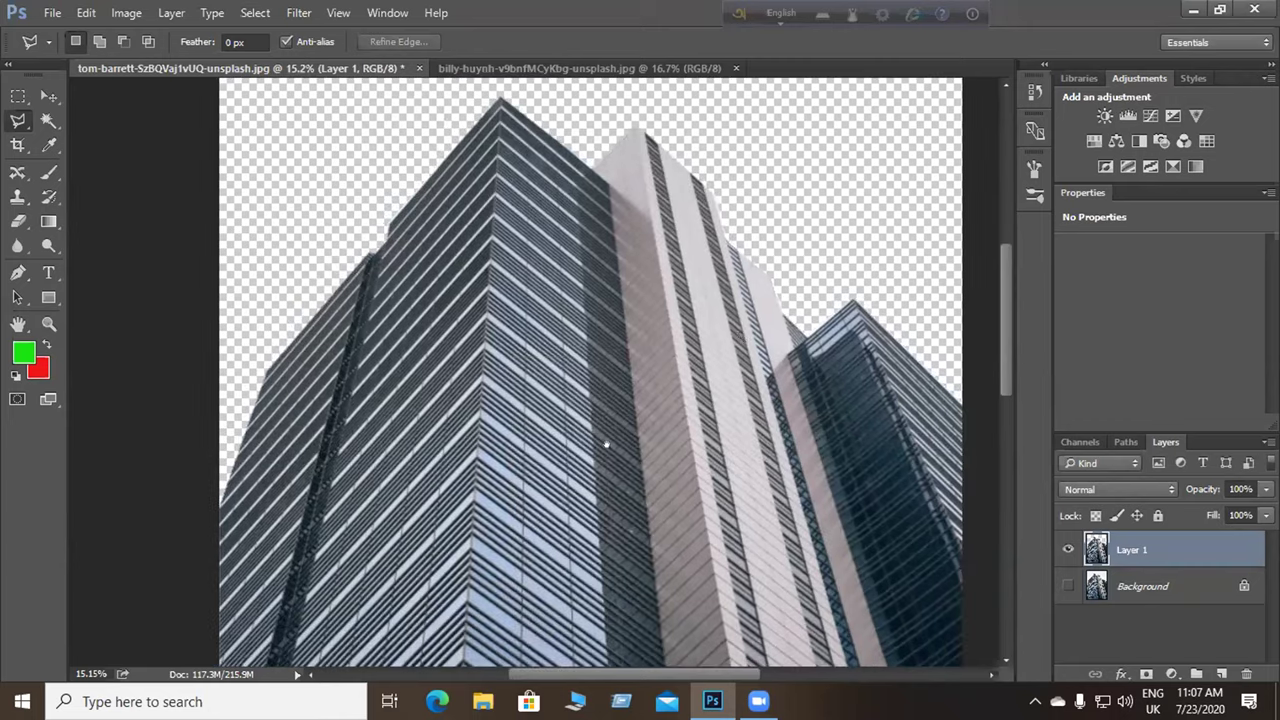
Show the Background layer again and review the commands available for the cut-out layer when nothing is selected.
scroll(548, 140, "up", 3)
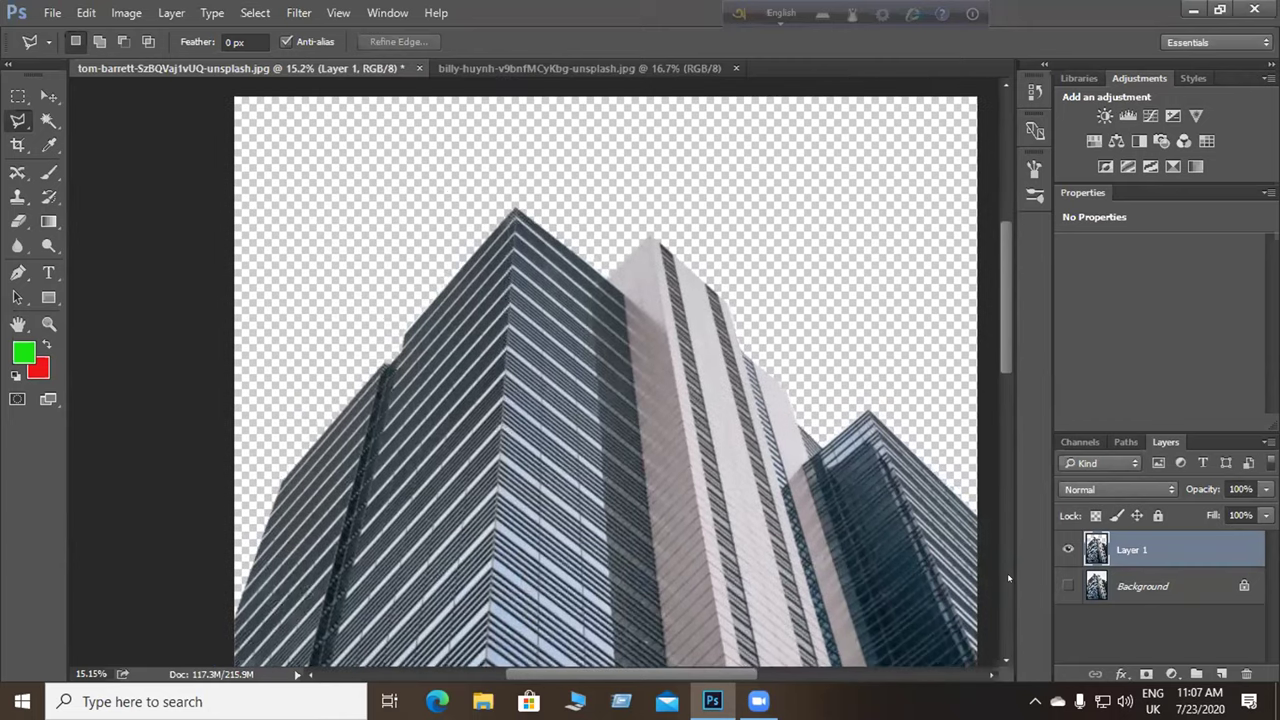
left_click(1066, 585)
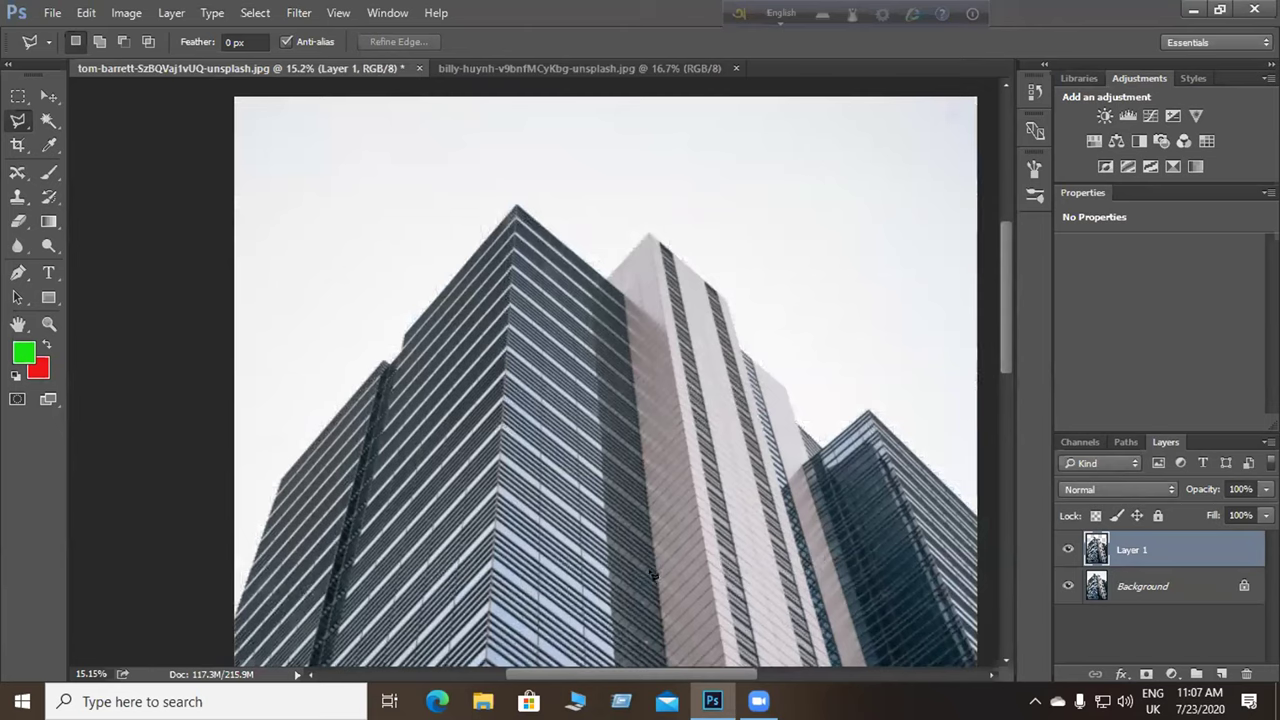
left_click(646, 487)
key("Escape")
right_click(547, 469)
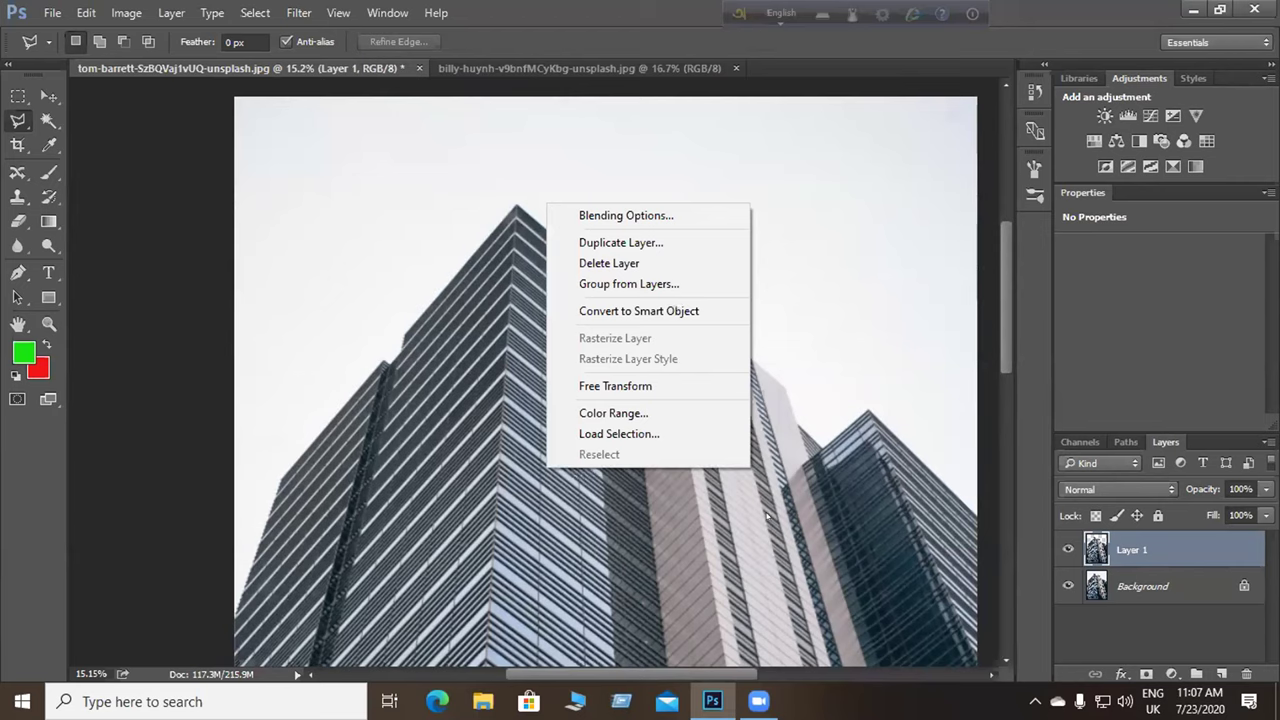
left_click(1058, 589)
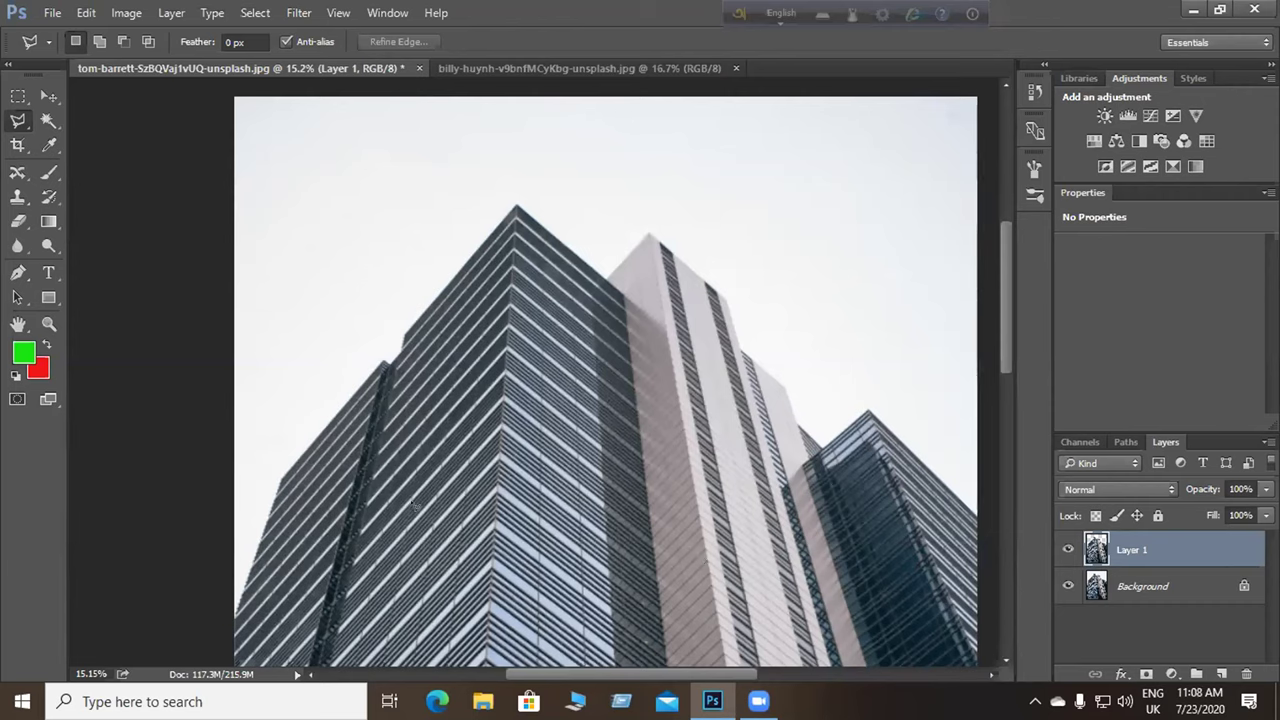
Undo the layer copy to restore the buildings selection, review its commands, and demonstrate copying it to a new layer before undoing that copy.
key("ctrl+z")
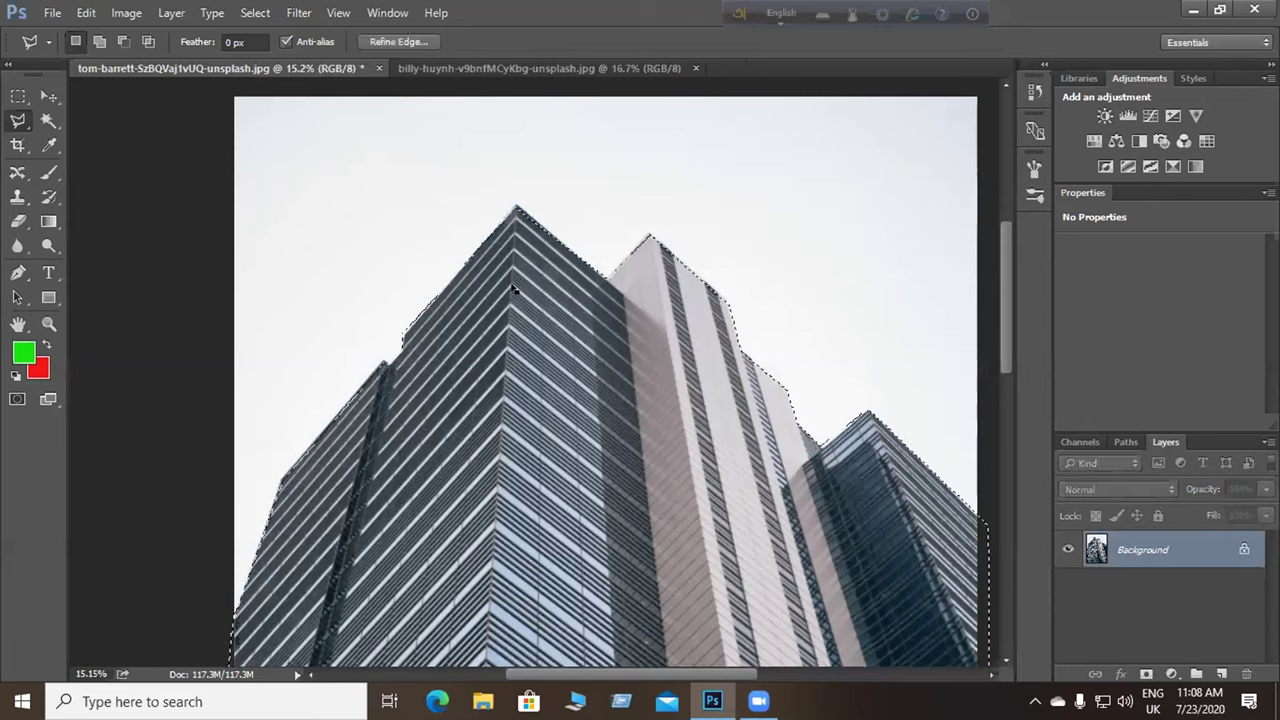
right_click(604, 407)
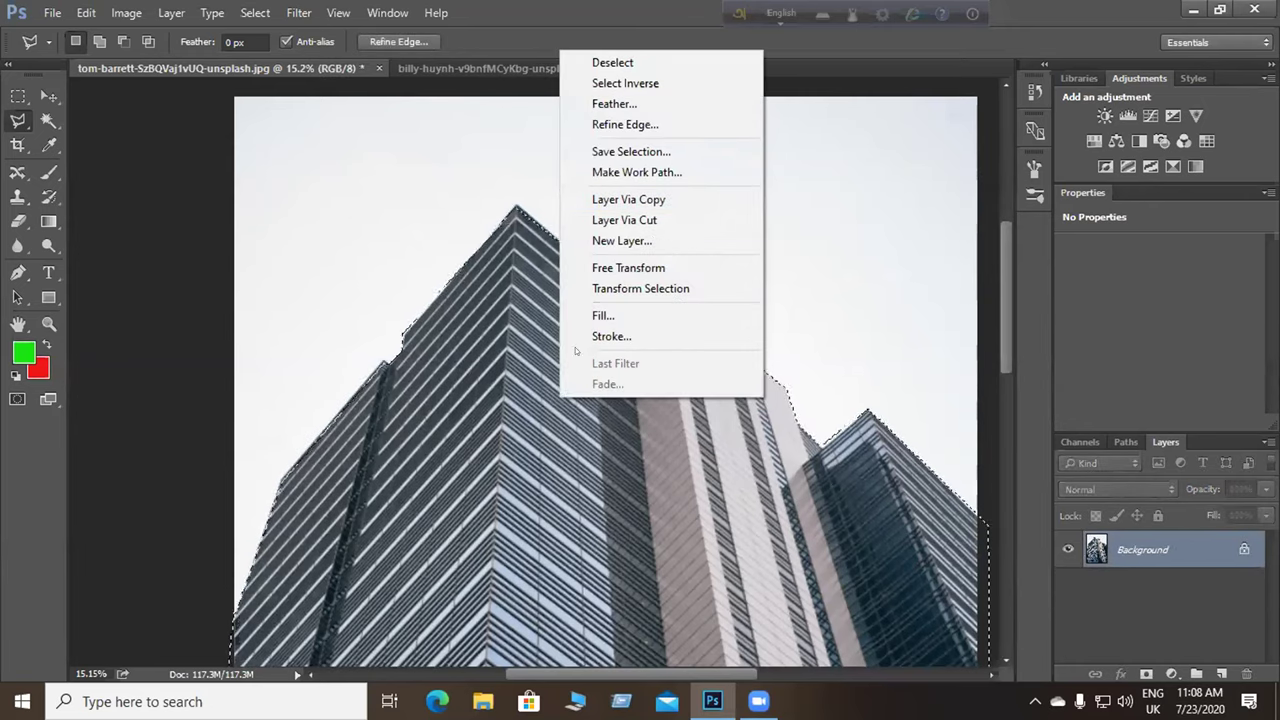
left_click(618, 487)
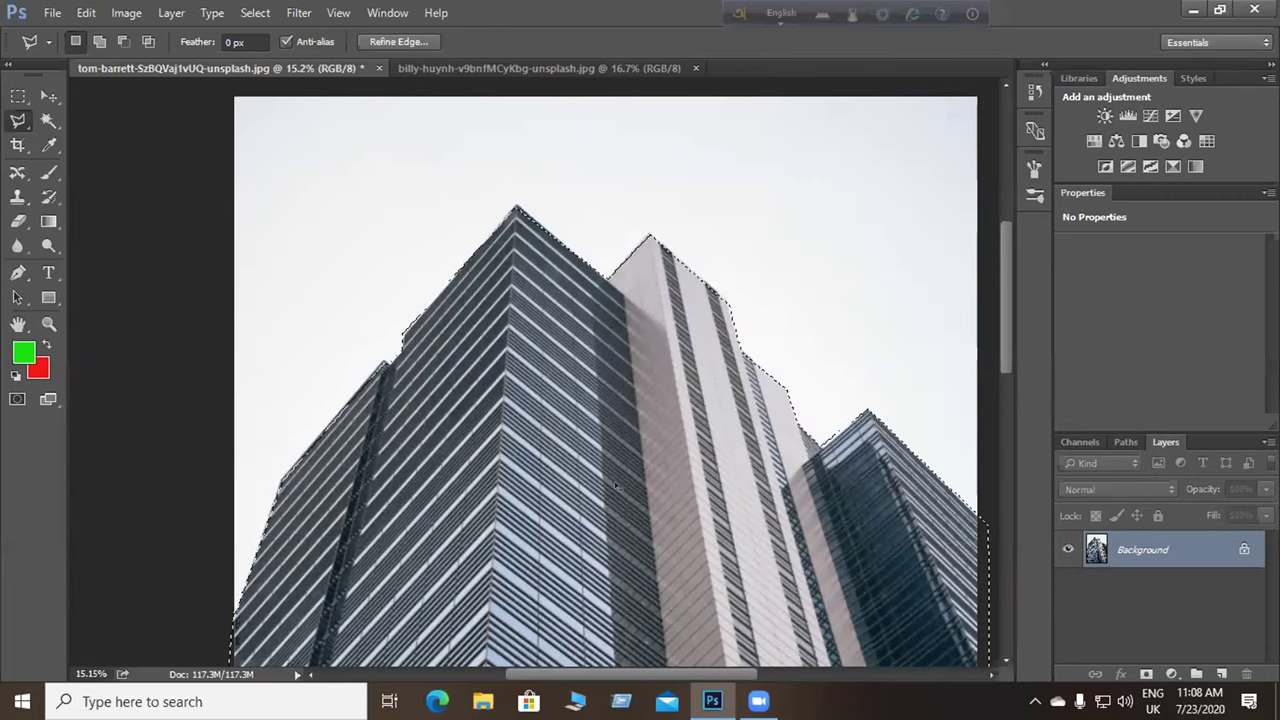
key("ctrl+j")
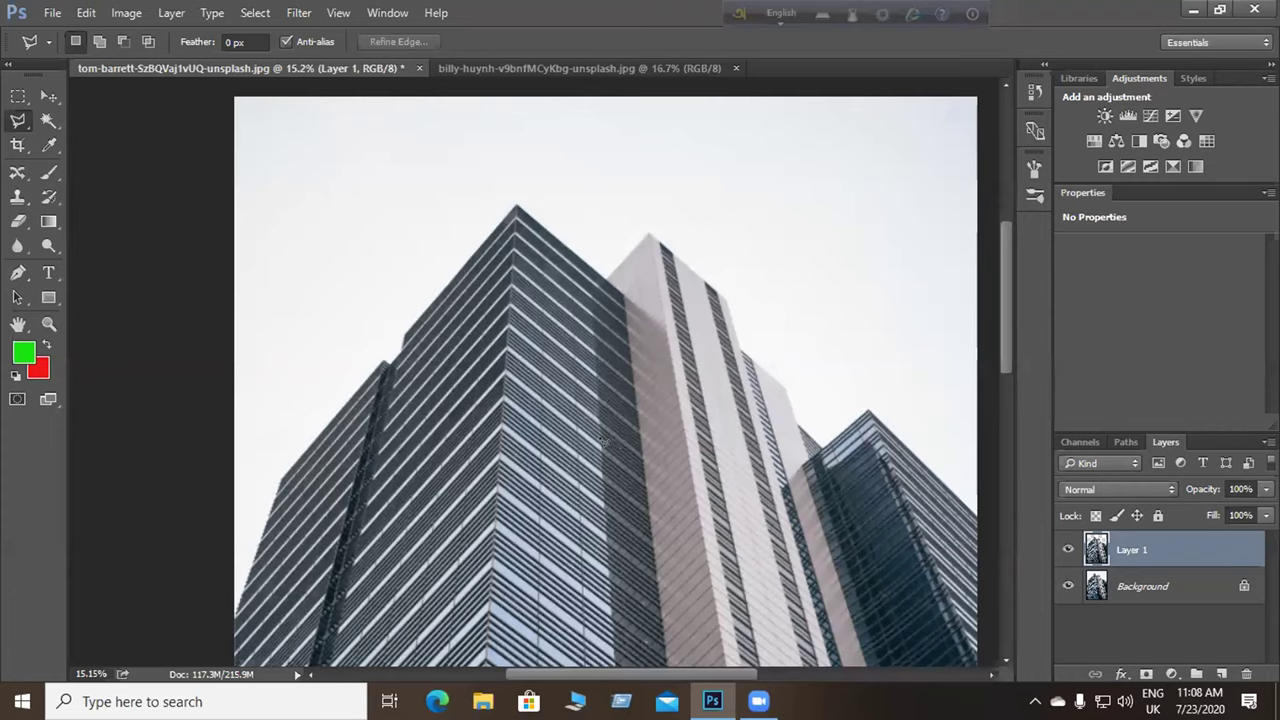
key("ctrl+z")
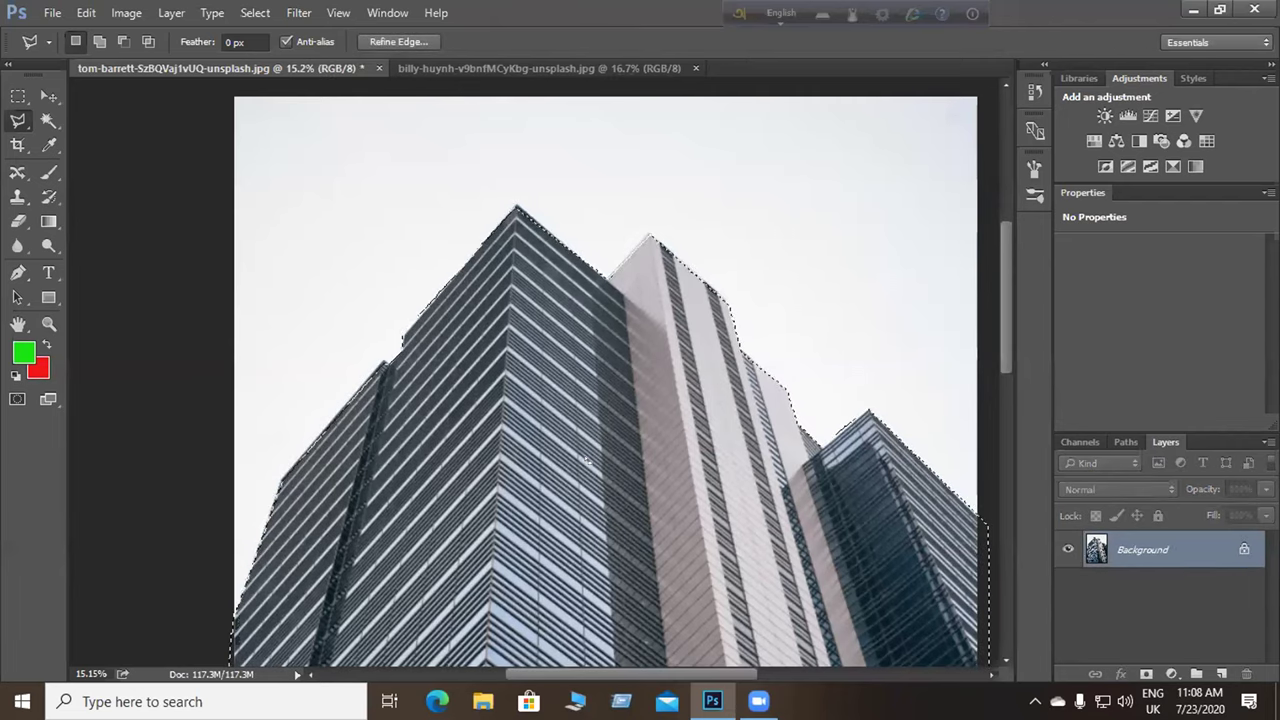
Try filling the selected buildings with the red background color, undo the fill, and show the Fill dialog without applying it.
key("ctrl+BackSpace")
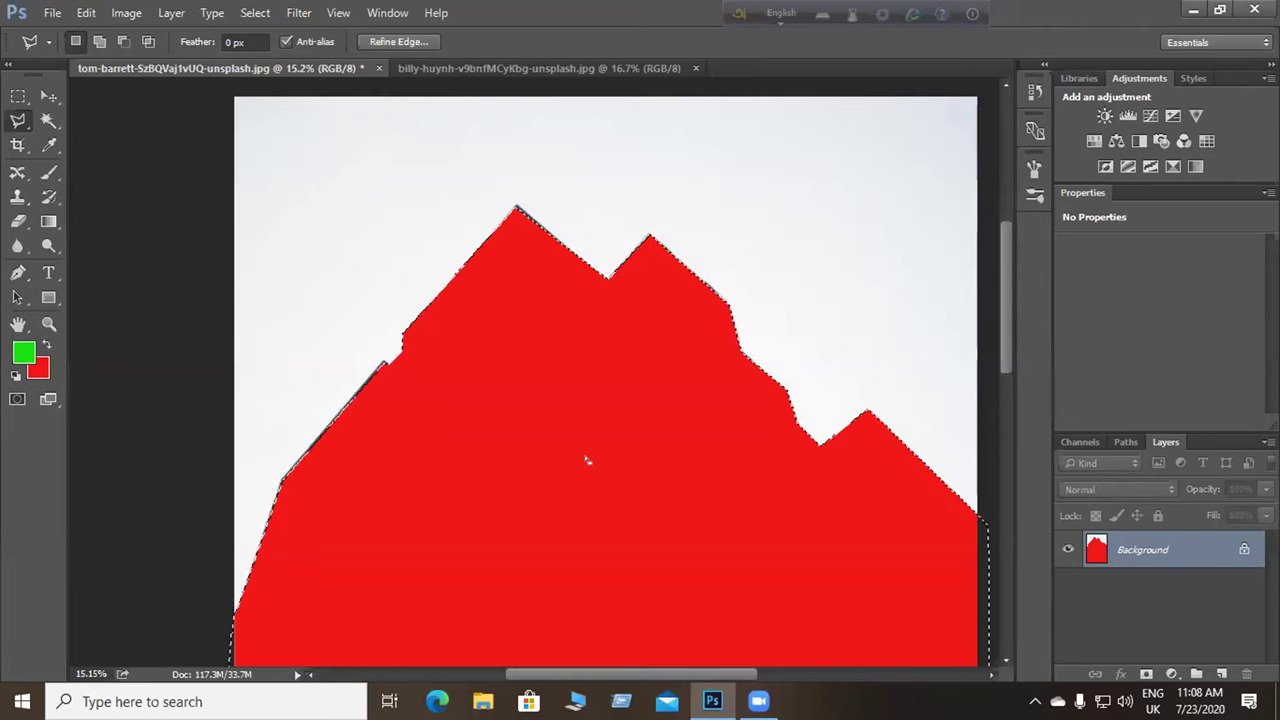
key("ctrl+z")
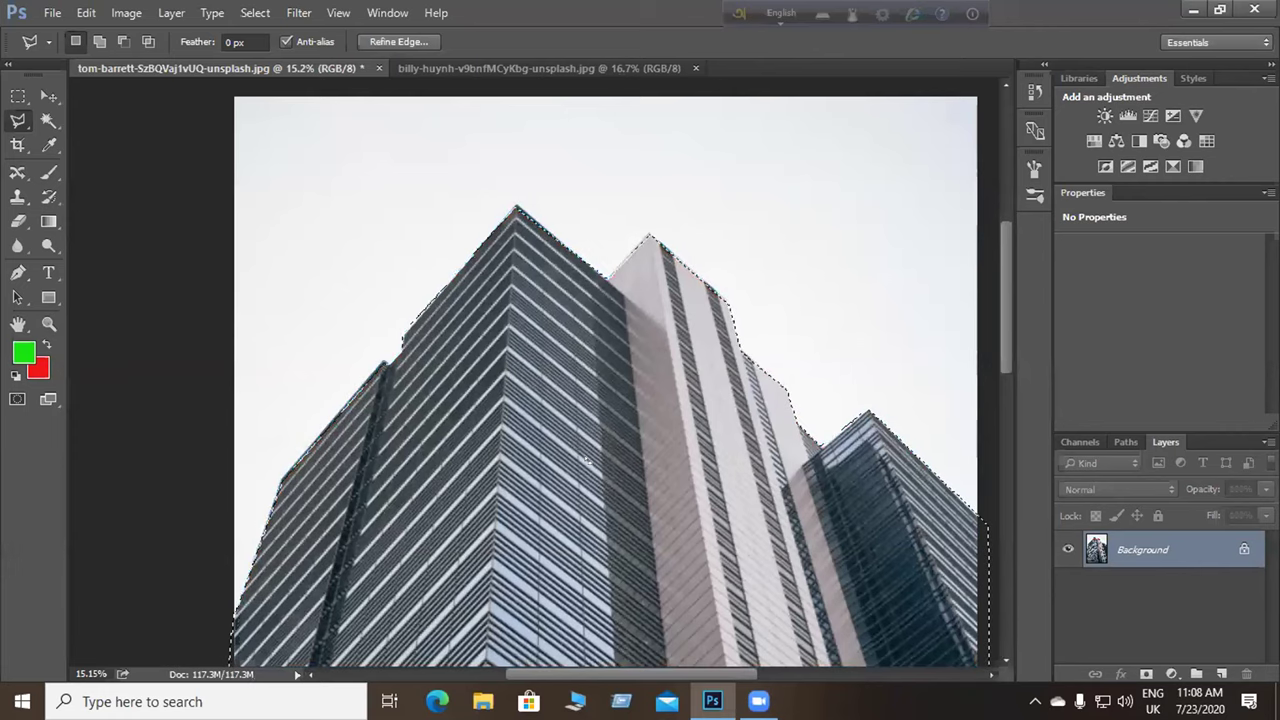
key("shift+BackSpace")
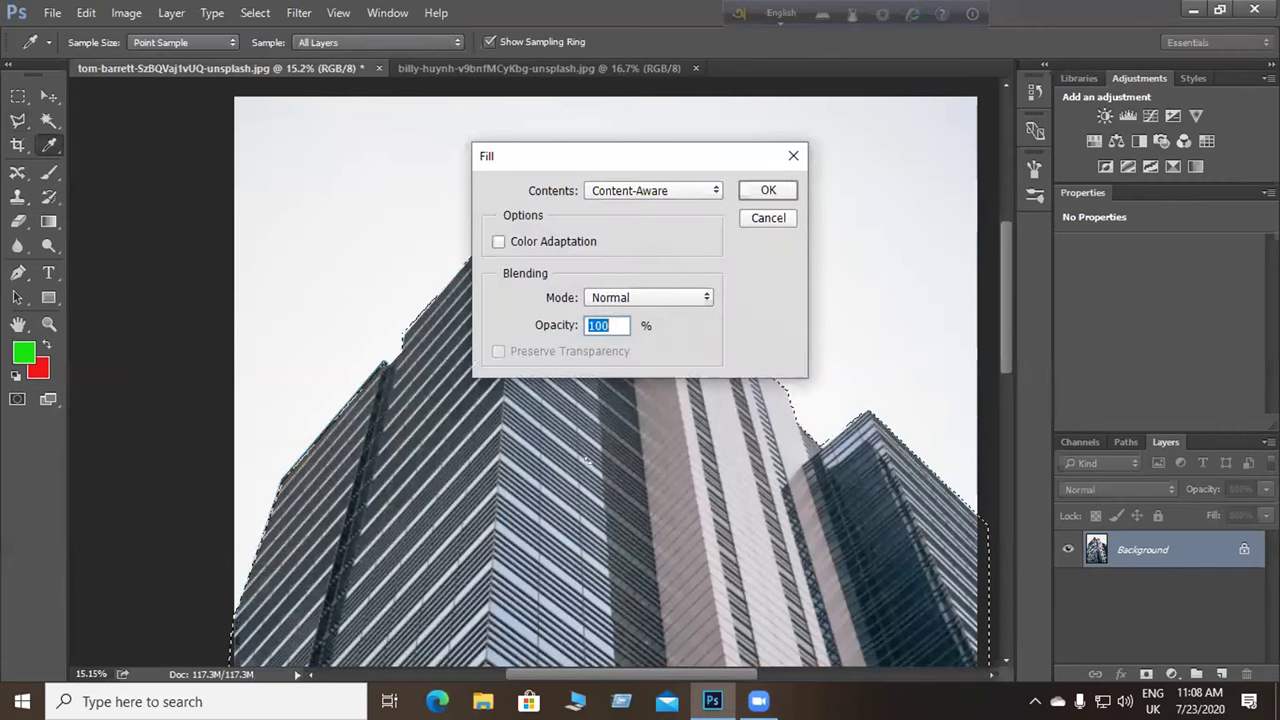
left_click(767, 218)
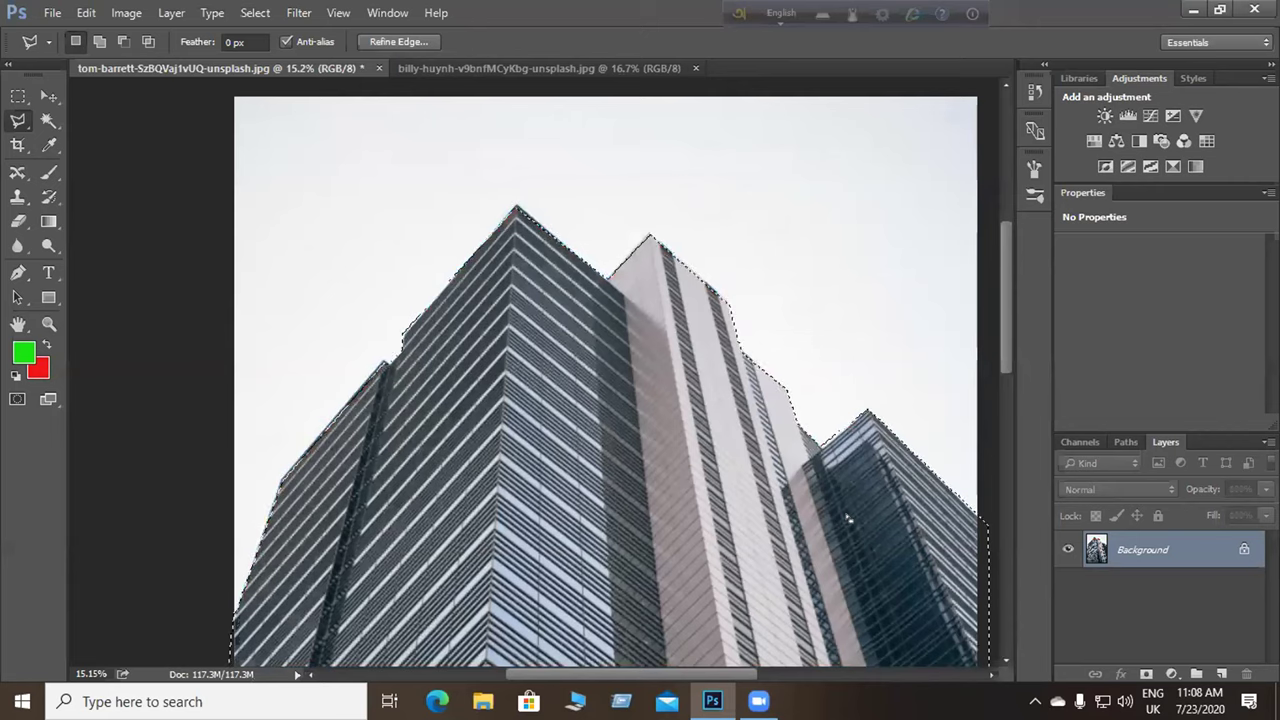
key("shift+BackSpace")
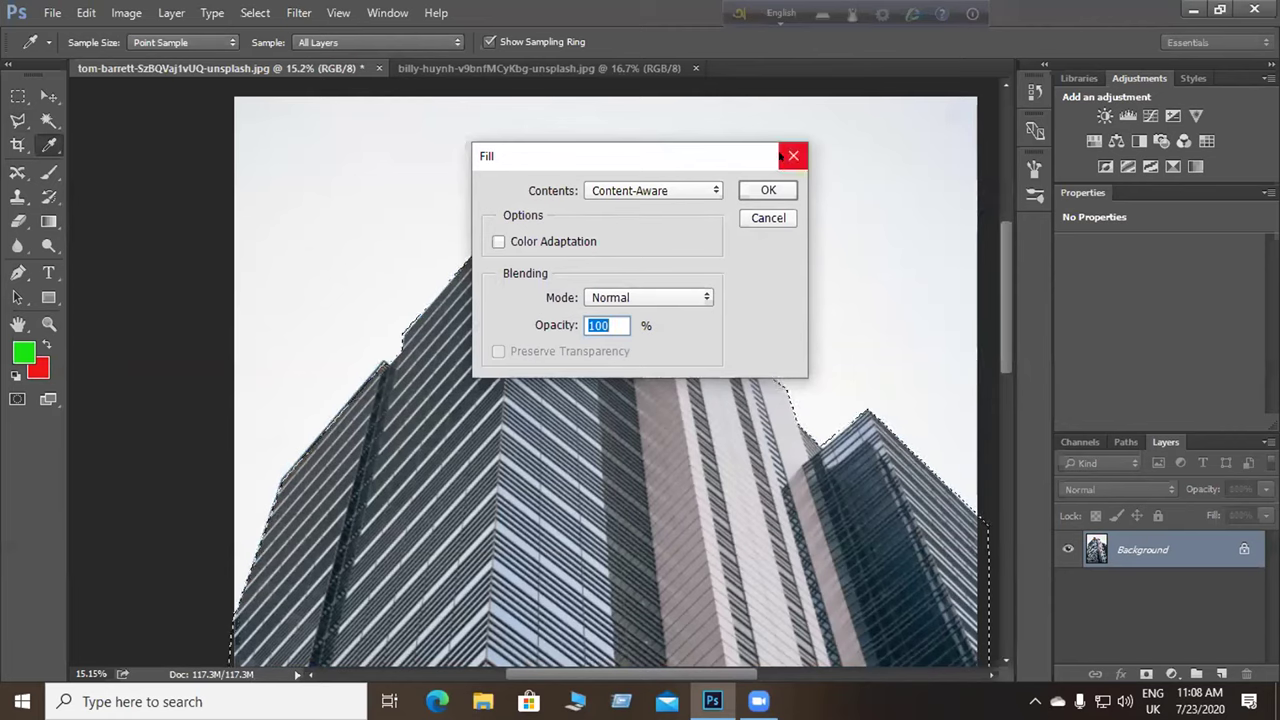
left_click(794, 154)
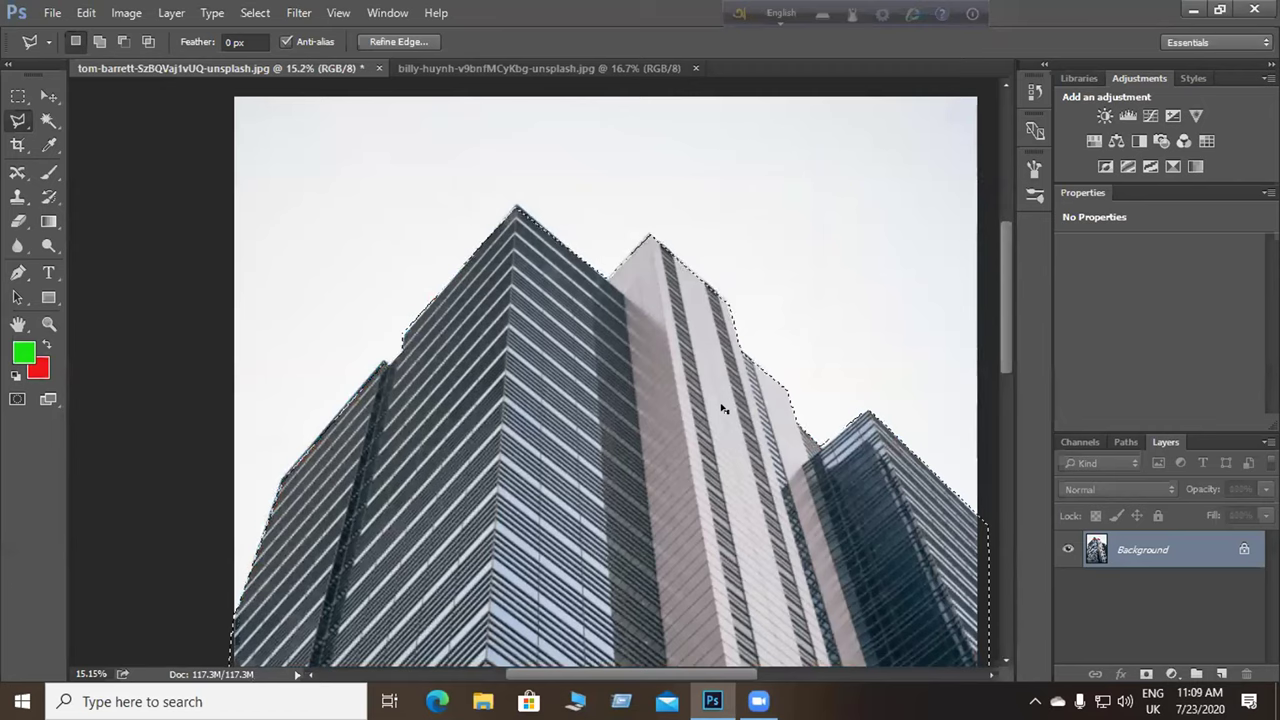
Repeat the layer copy of the selected buildings, undo it, and point out the selection's layer commands.
key("ctrl+j")
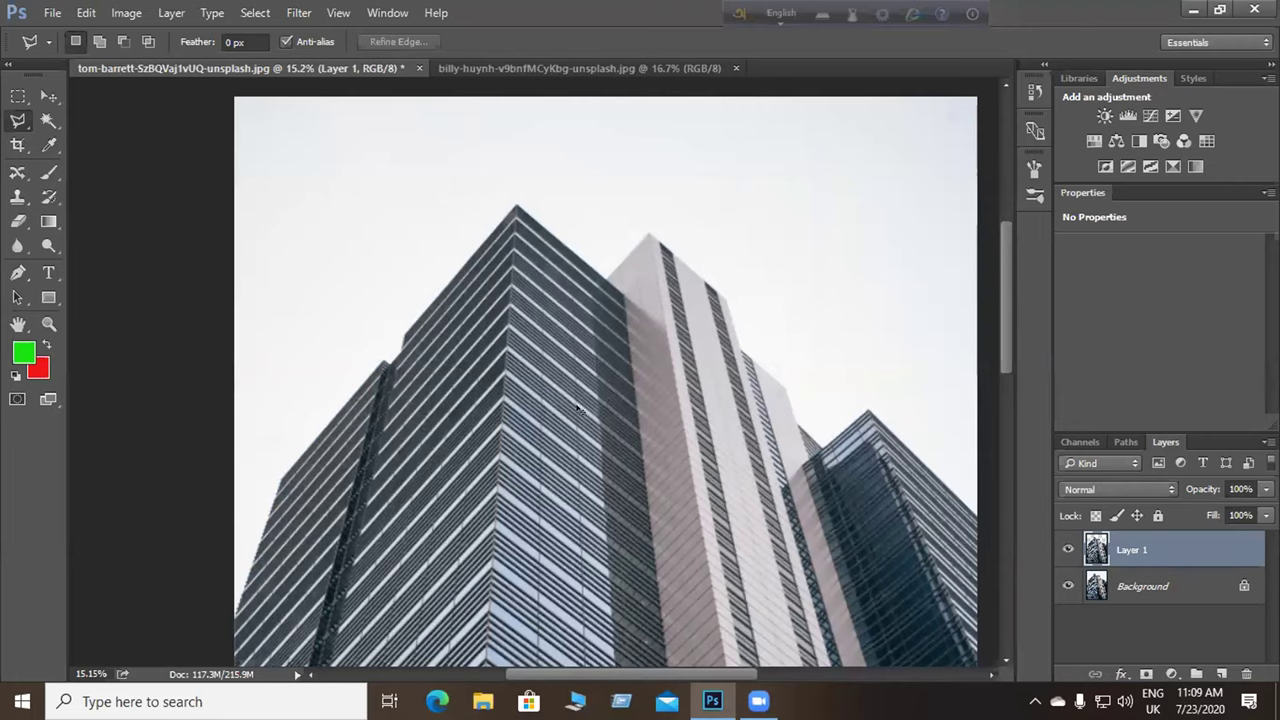
key("ctrl+z")
right_click(586, 397)
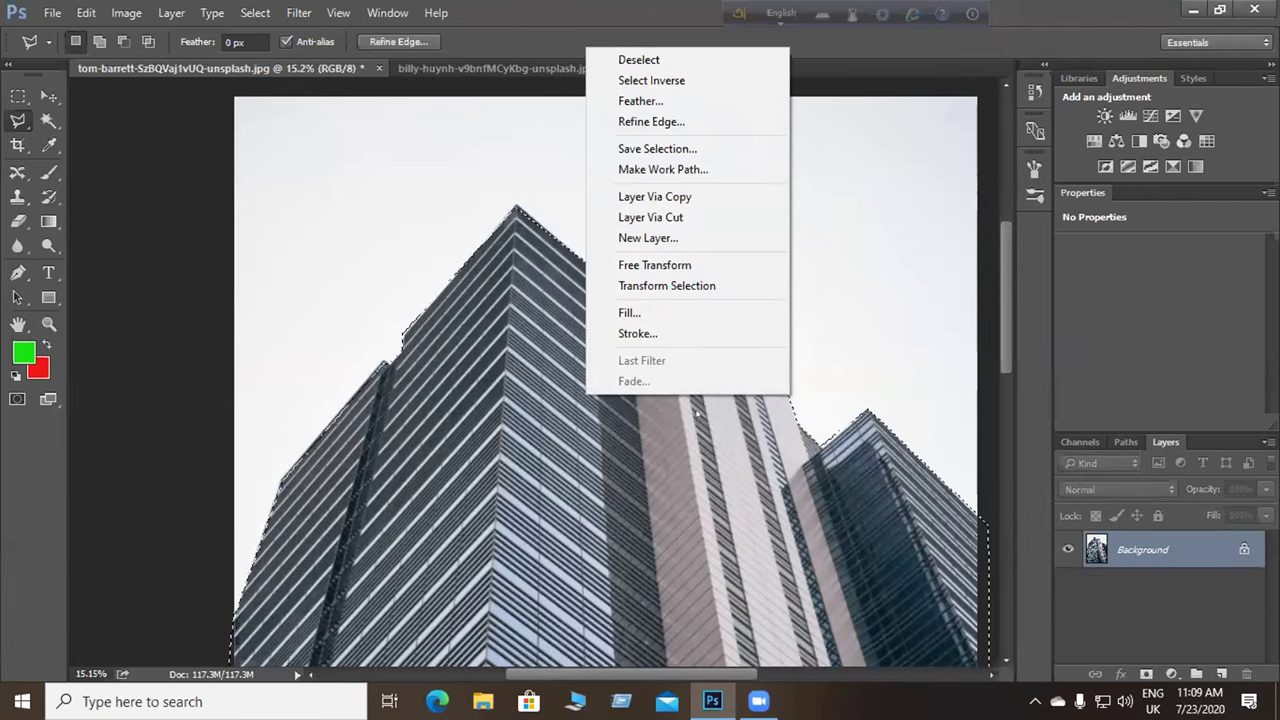
left_click(637, 475)
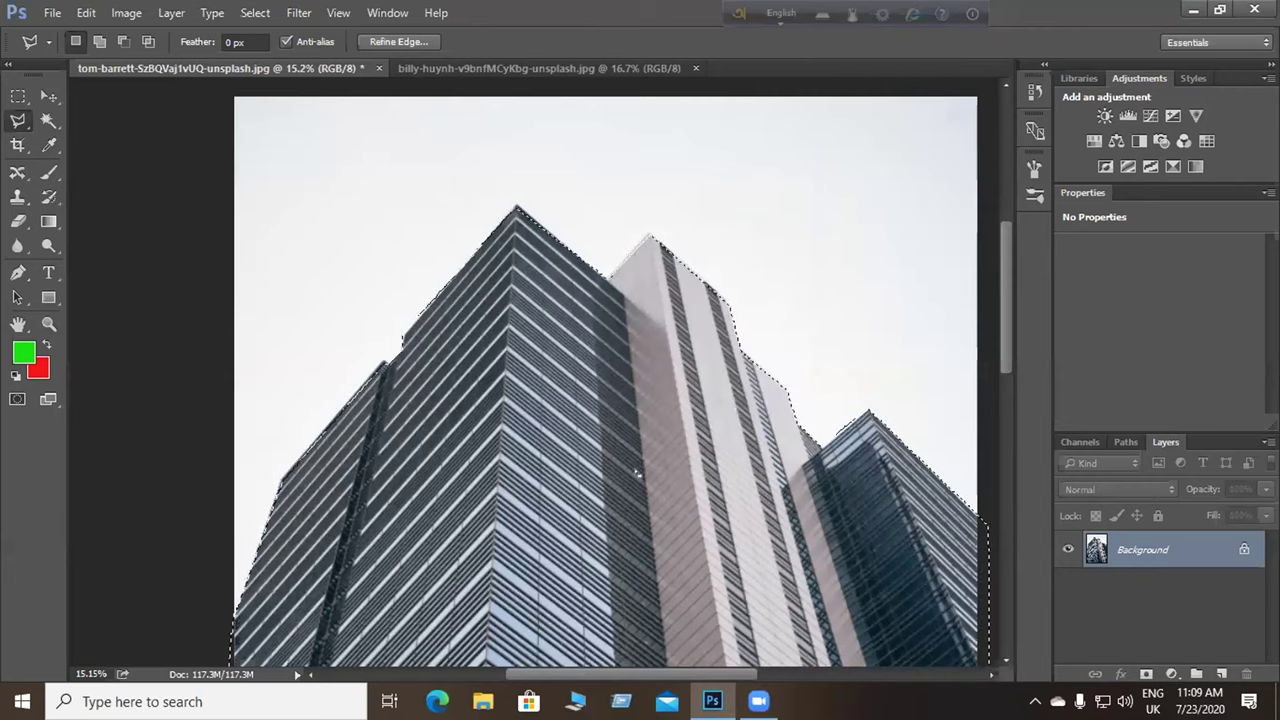
Copy the selected buildings to a new layer and hide the Background layer, toggling it once to compare.
key("ctrl+j")
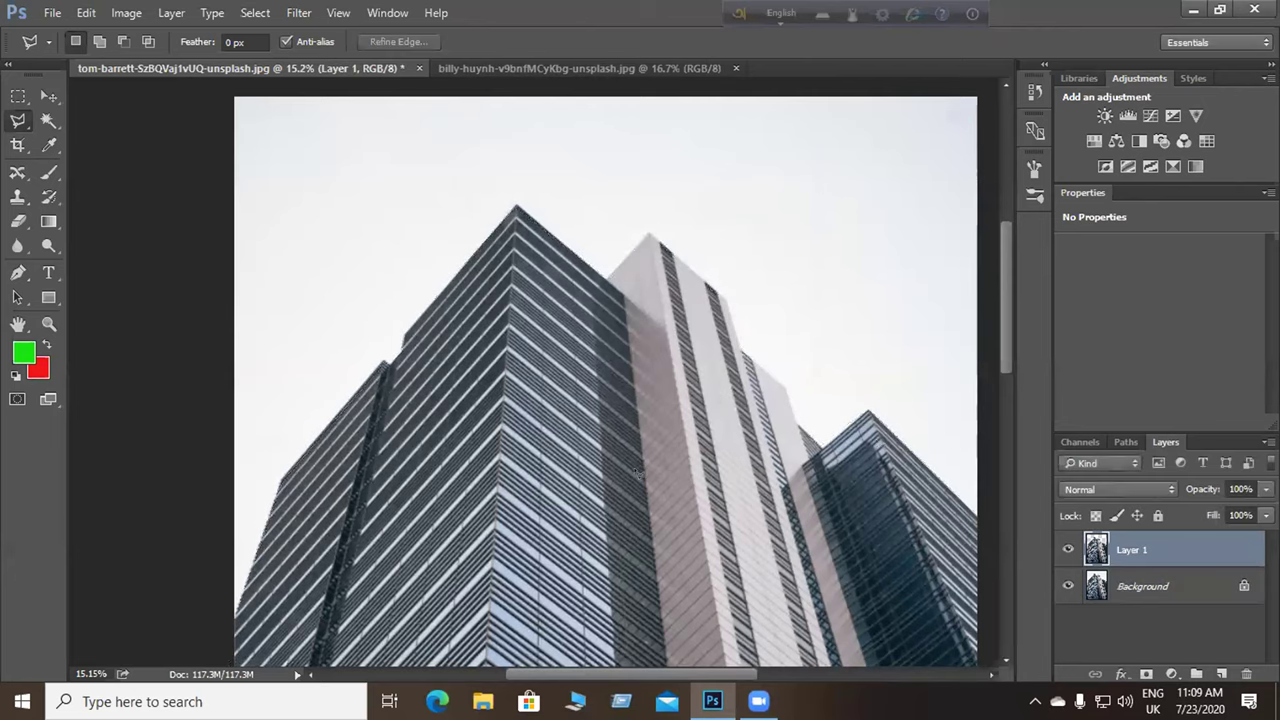
left_click(1068, 586)
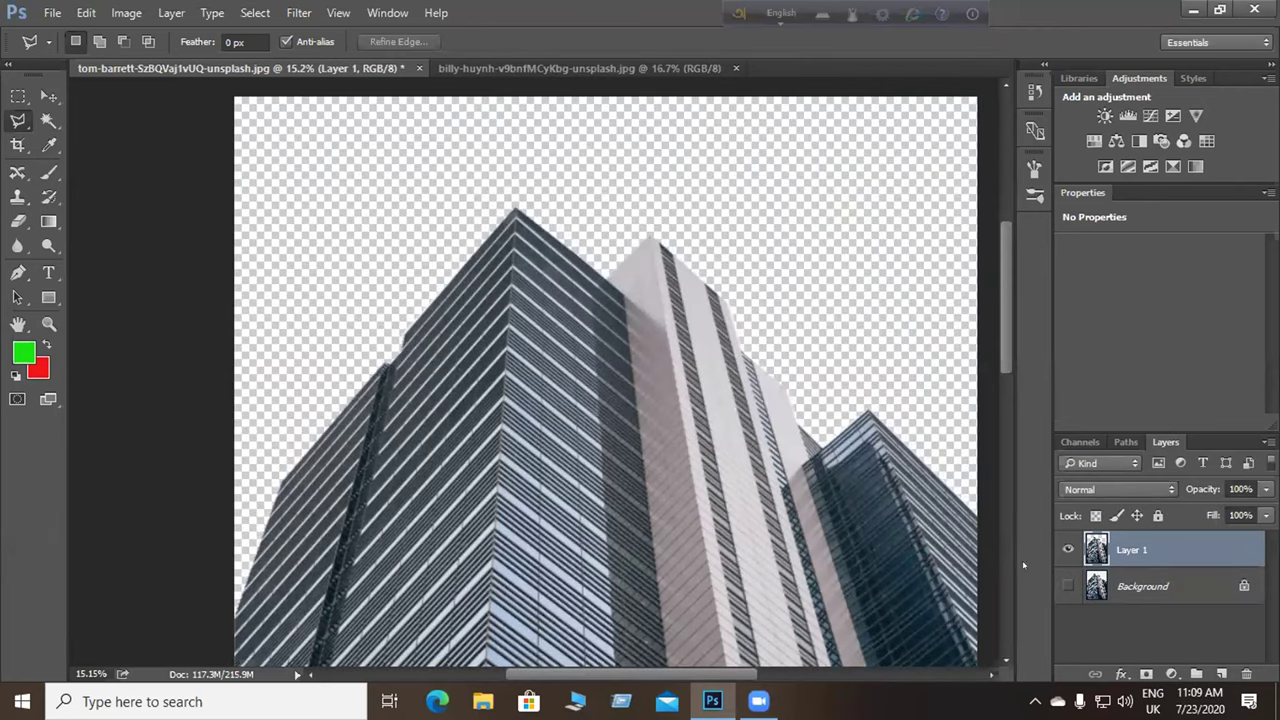
left_click(1068, 586)
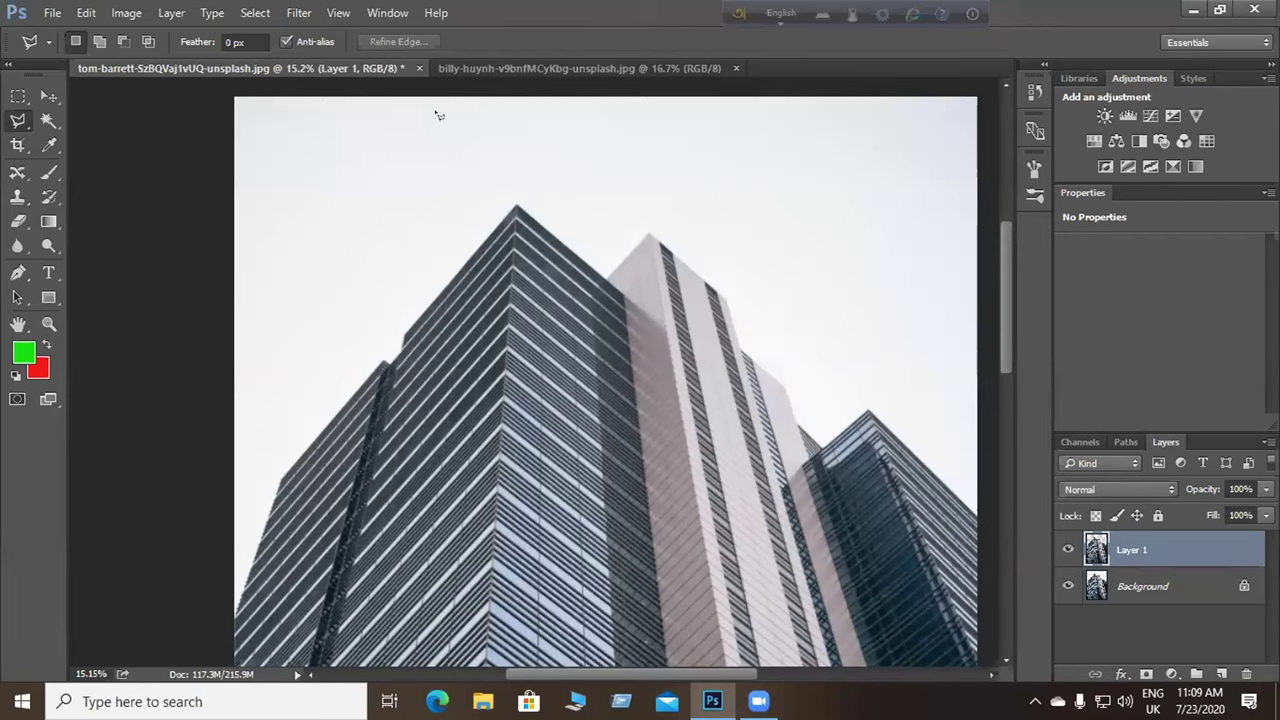
left_click(1068, 586)
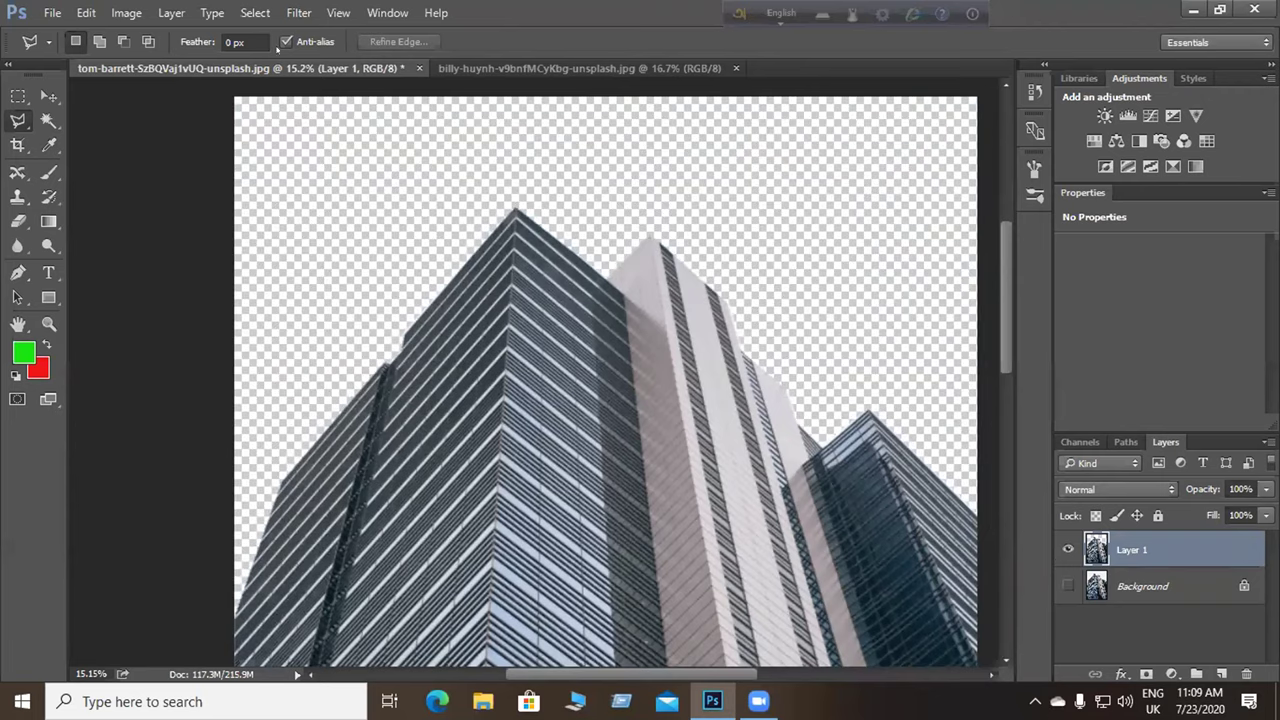
Move the cloudy sky photo into the skyscraper document as a new layer and position it over the canvas's upper area, covering its top-left corner.
left_click(500, 68)
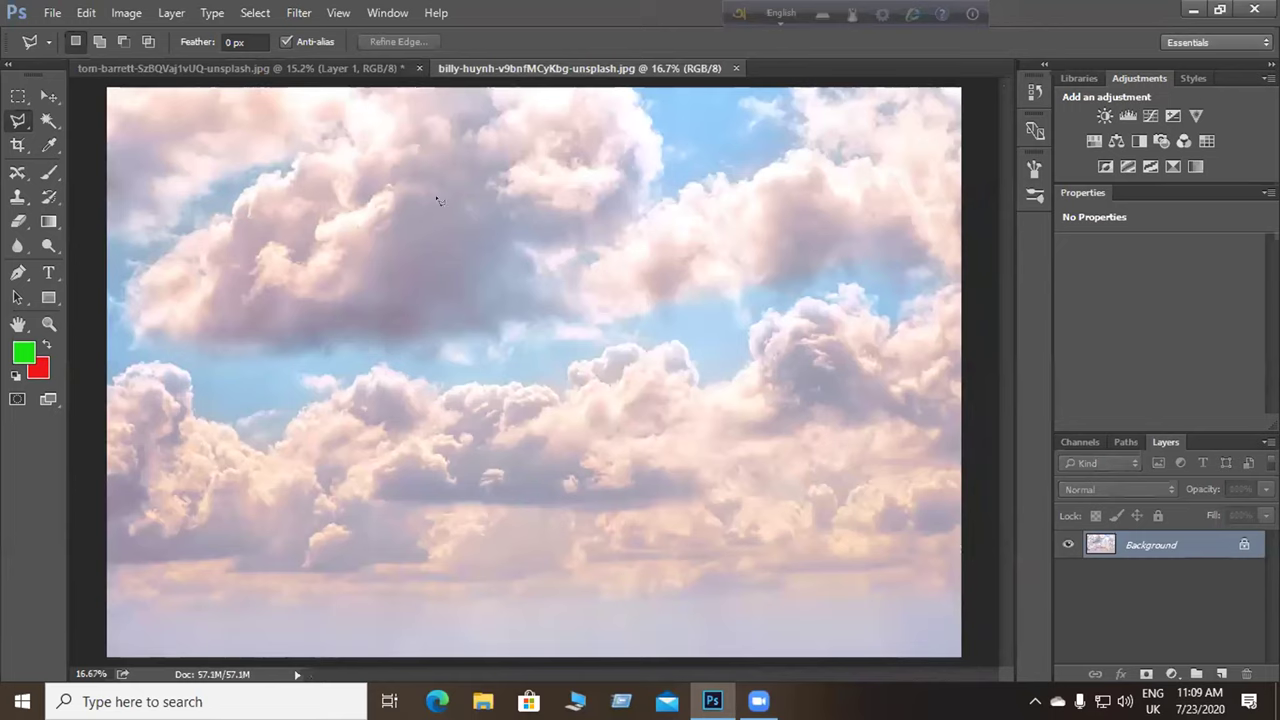
left_click(40, 95)
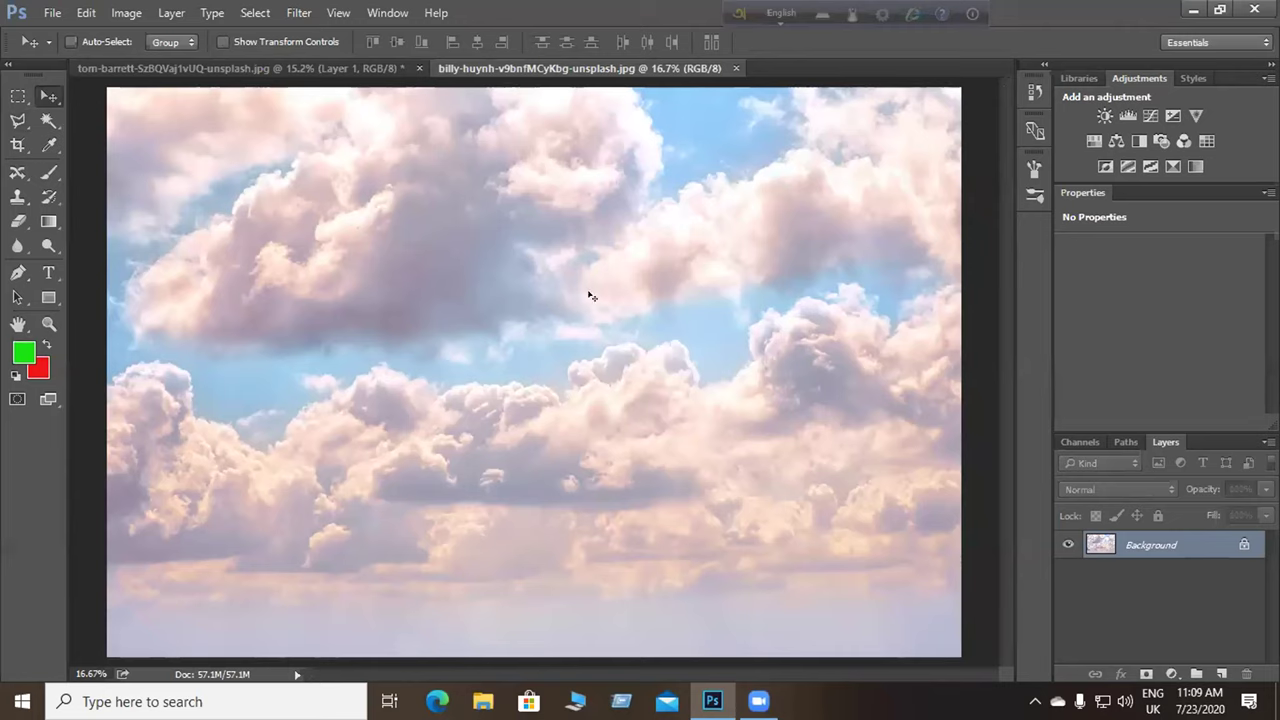
left_click_drag(486, 326, 648, 400)
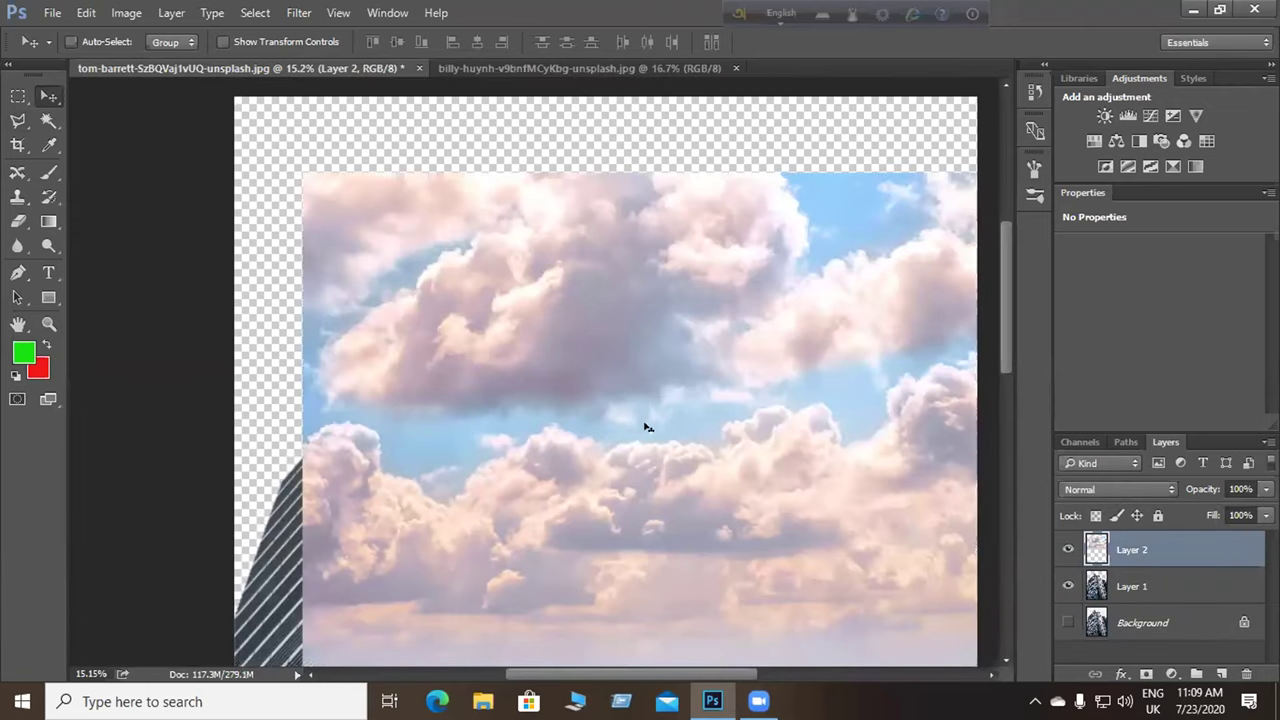
scroll(632, 412, "down", 2)
scroll(632, 411, "down", 1)
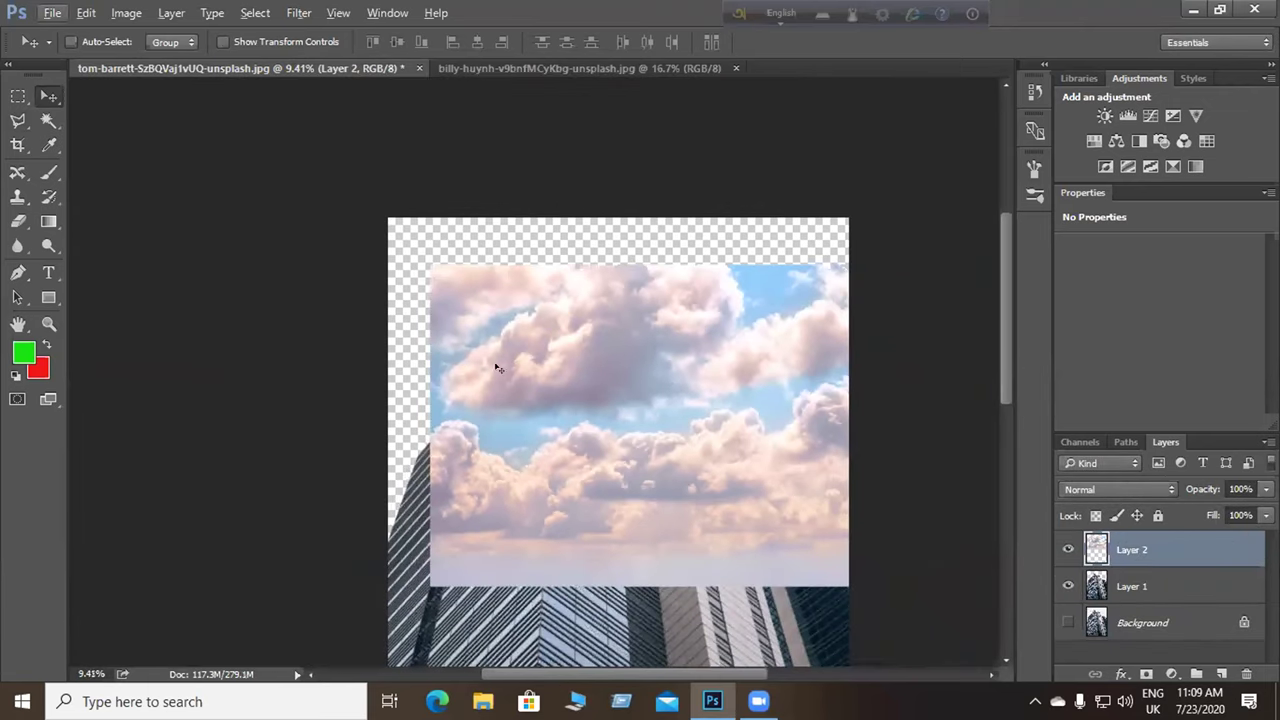
left_click_drag(654, 337, 615, 292)
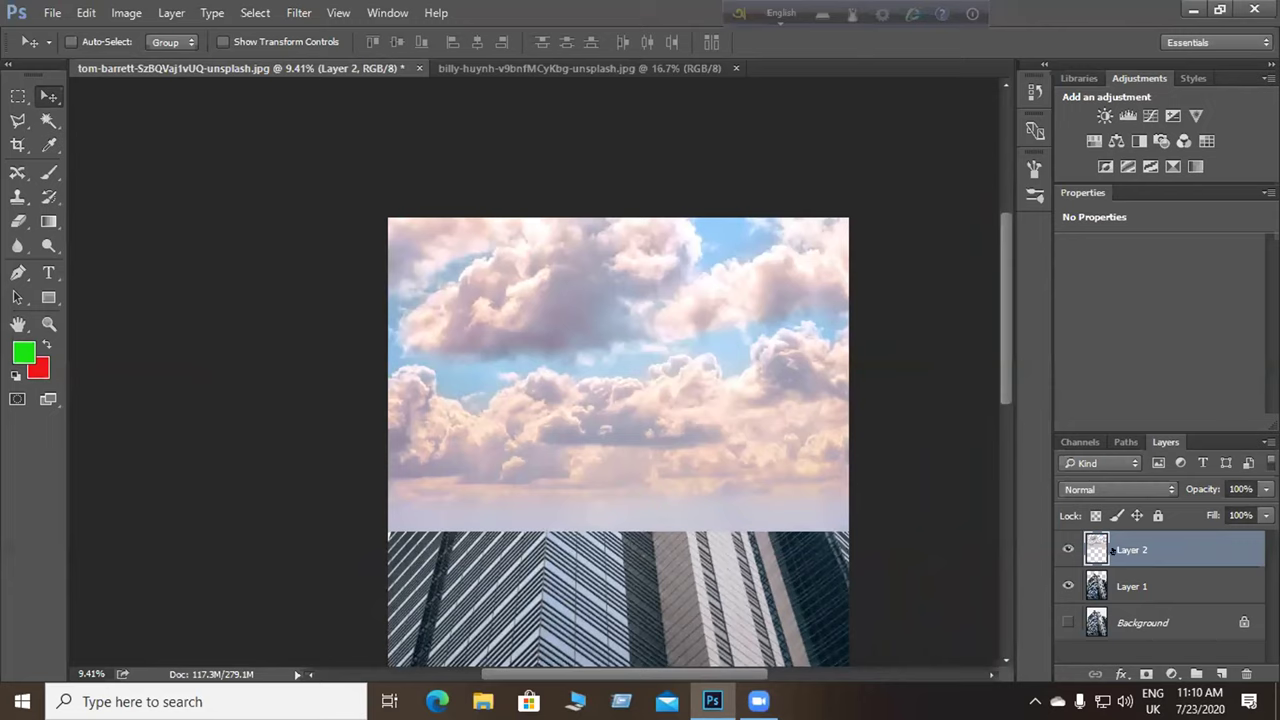
Stretch the sky layer with Free Transform to about 131% width and 208% height to cover the canvas, and toggle its visibility to compare.
key("ctrl+t")
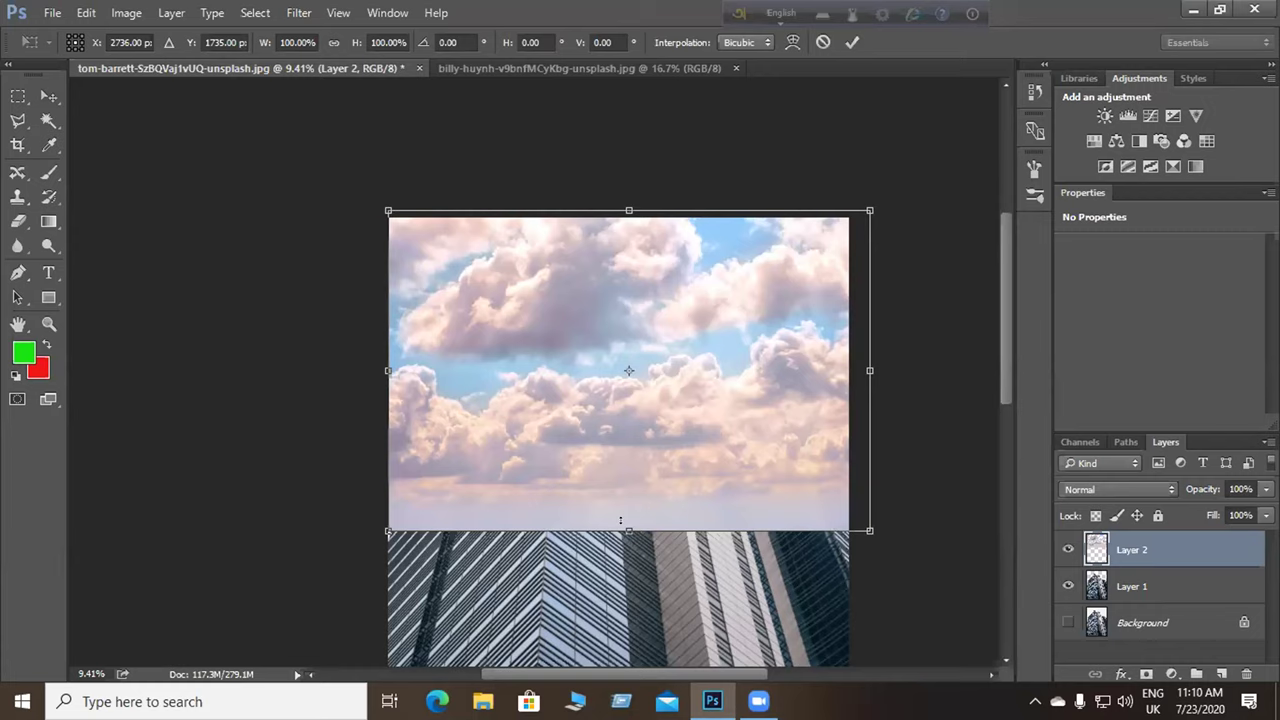
left_click_drag(620, 531, 612, 580)
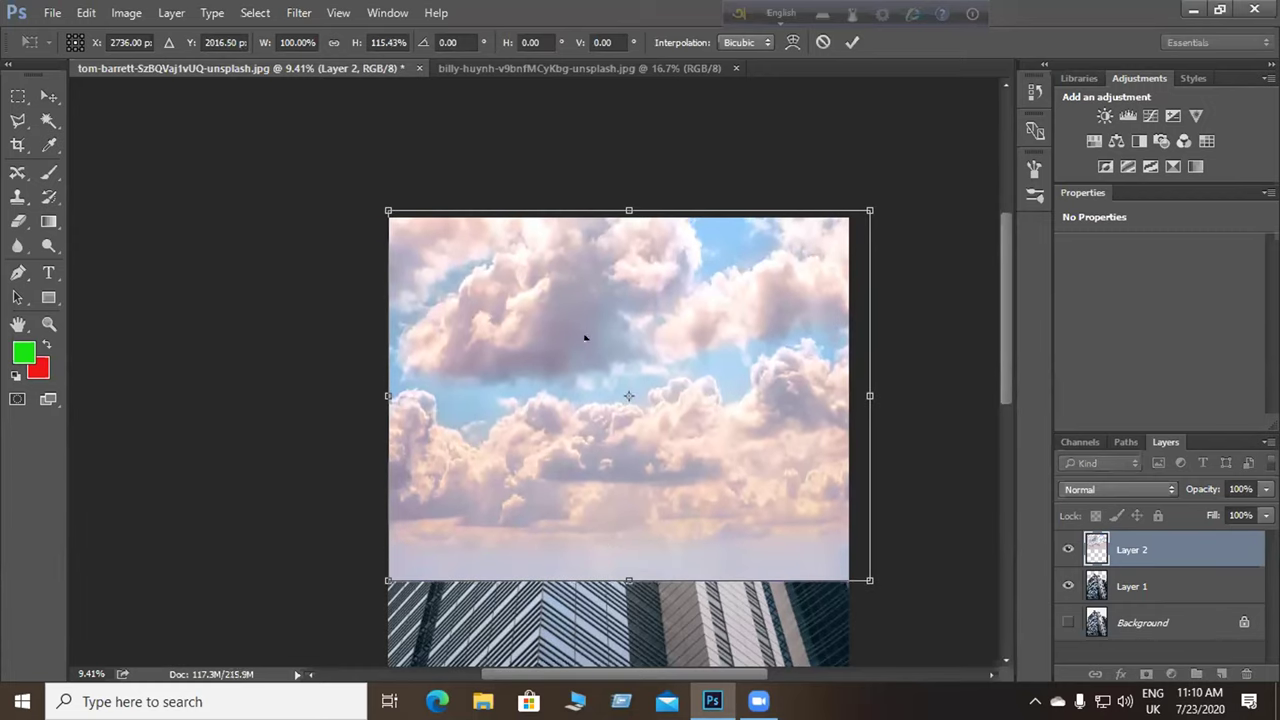
left_click_drag(382, 204, 284, 155)
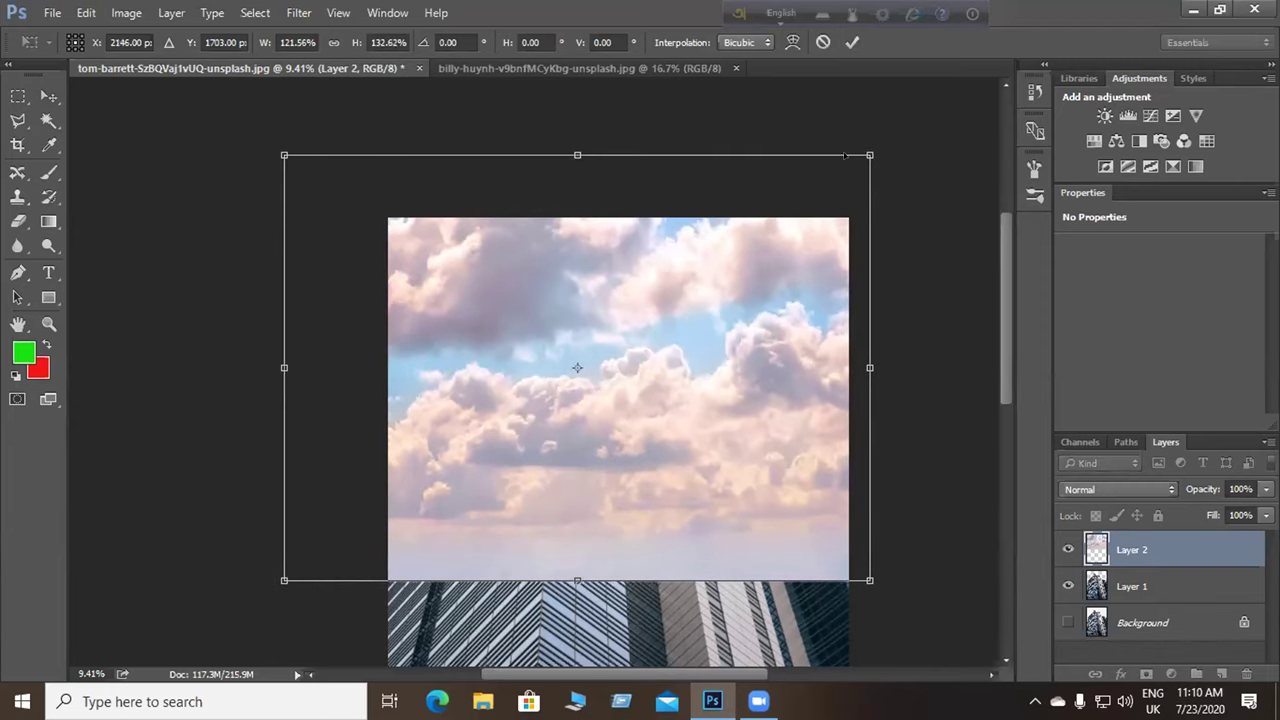
left_click_drag(862, 148, 912, 115)
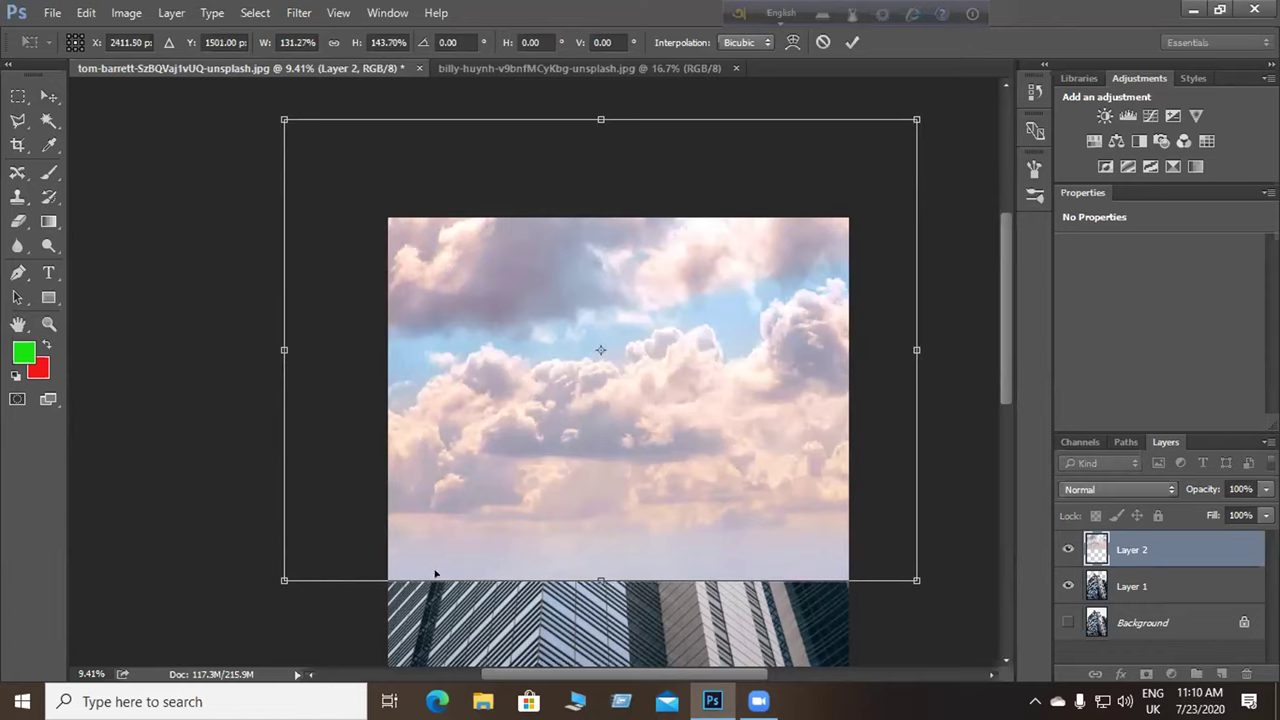
left_click_drag(594, 576, 612, 665)
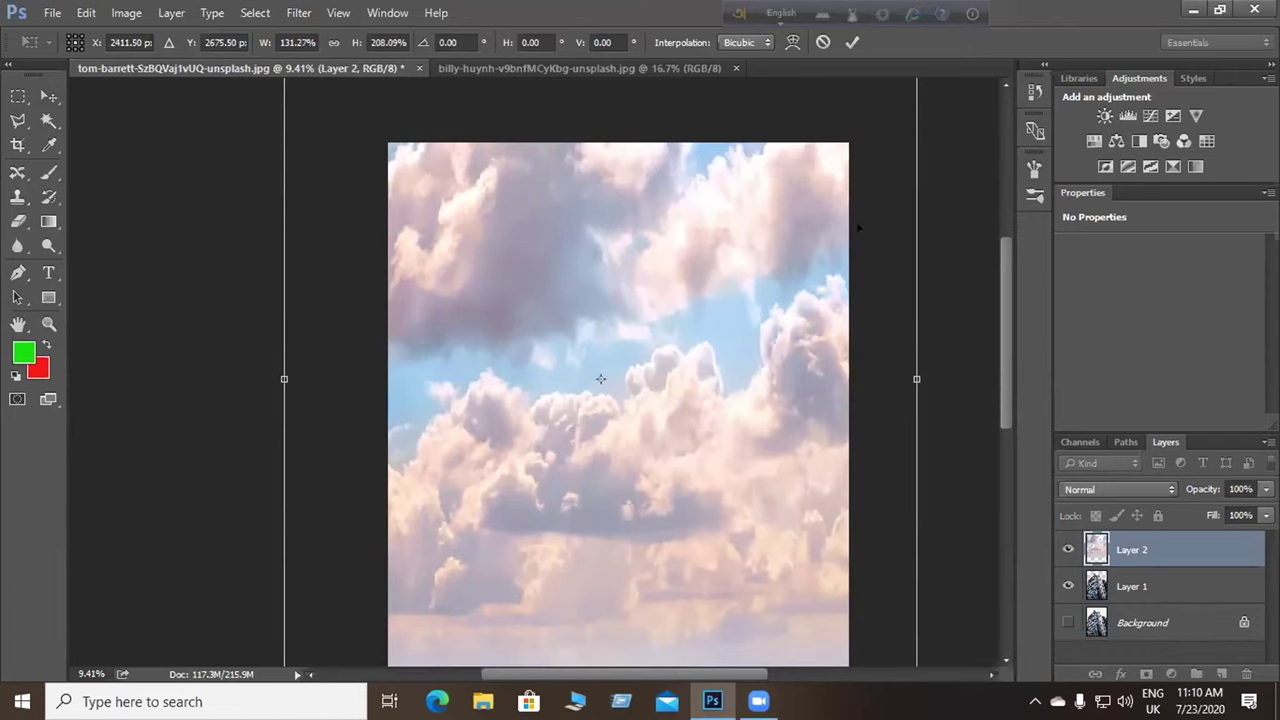
left_click(852, 42)
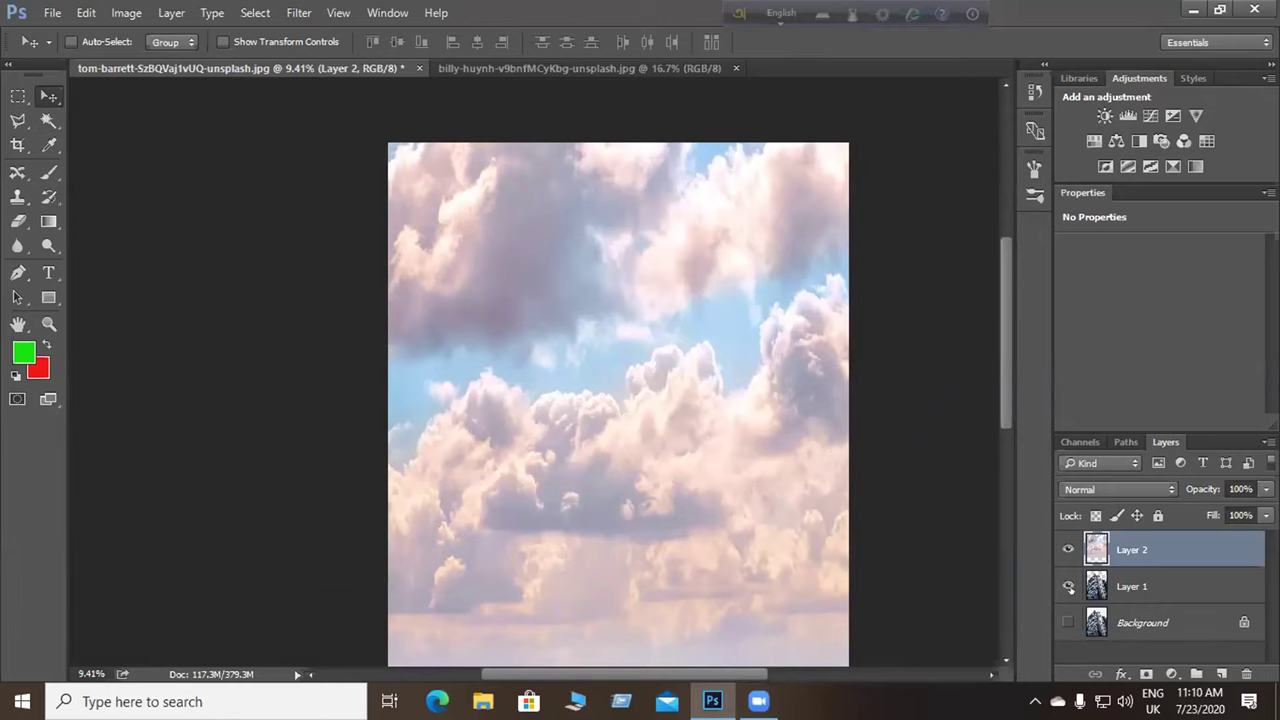
left_click(1066, 549)
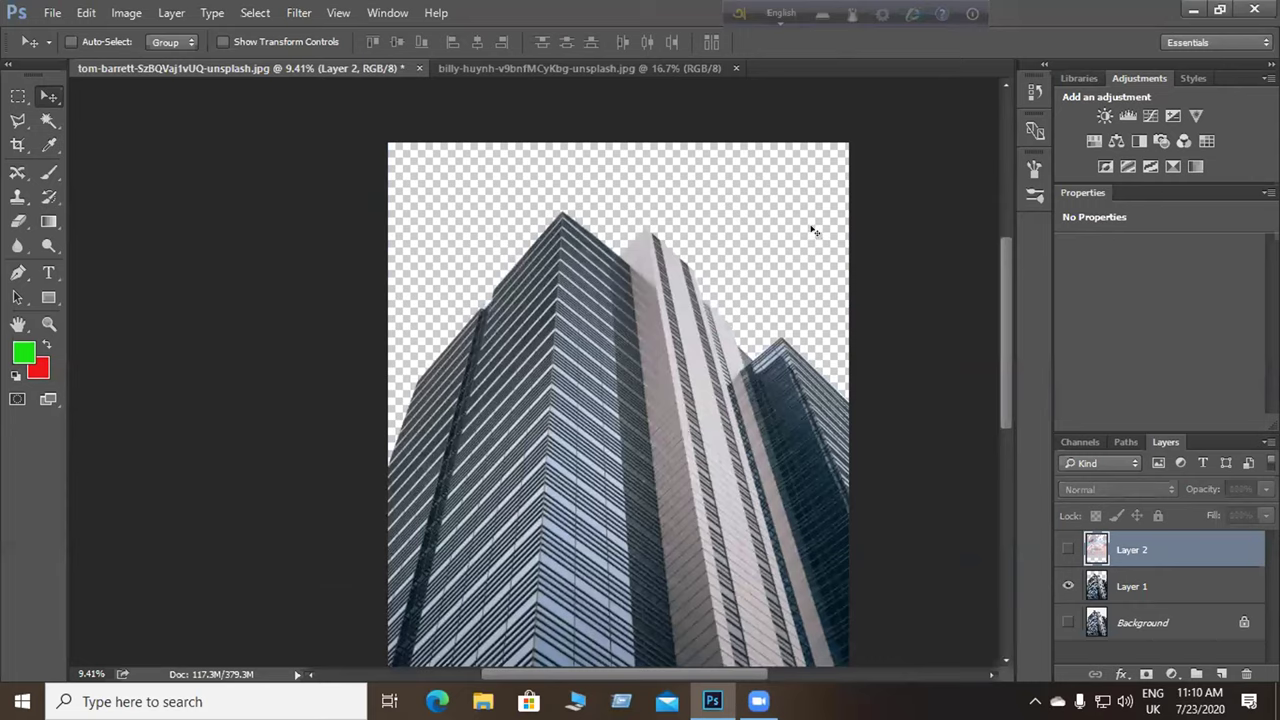
left_click(1067, 550)
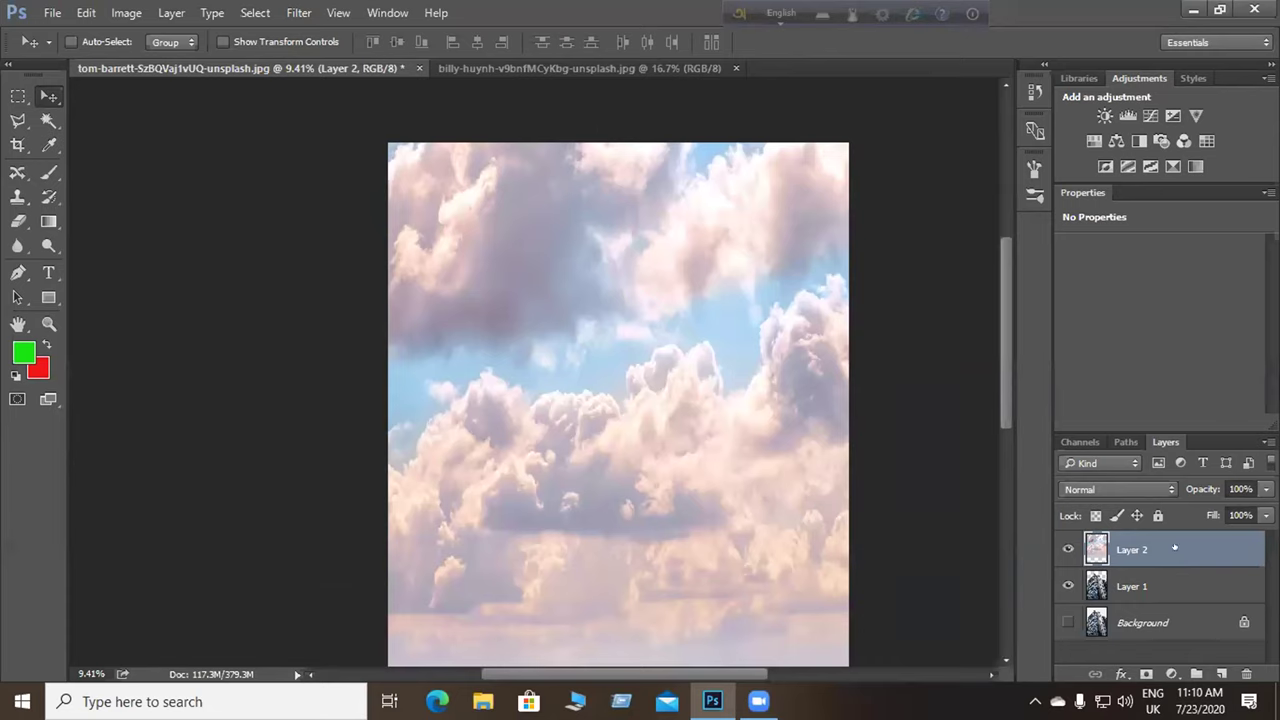
Move the sky layer beneath the cut-out buildings layer, show the Background layer, and toggle the sky's visibility to compare.
left_click_drag(1164, 550, 1158, 603)
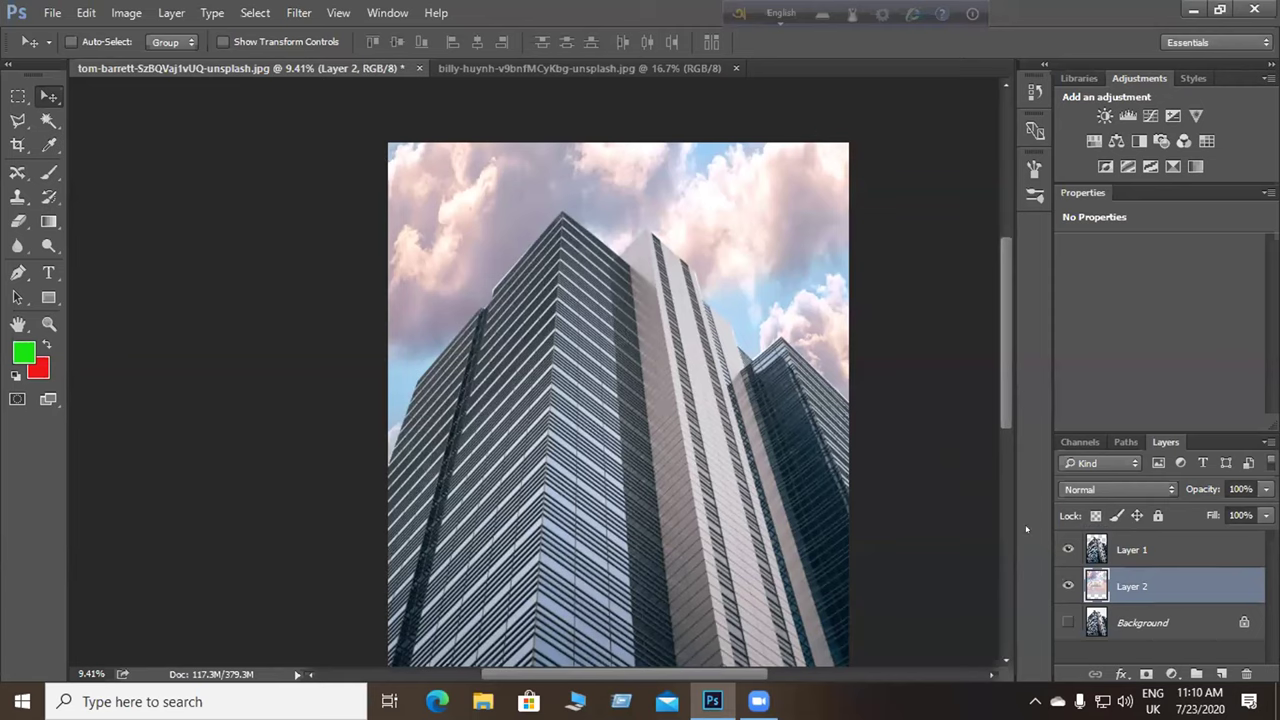
left_click(1070, 623)
left_click(1068, 586)
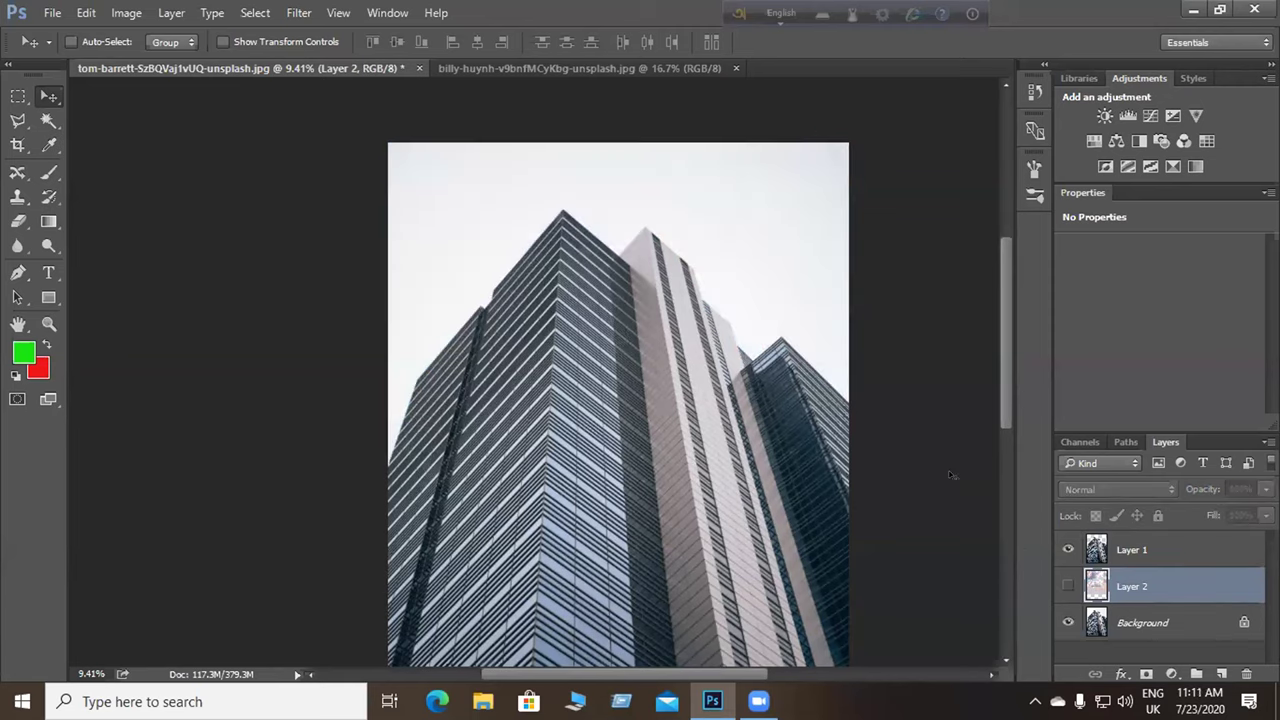
left_click(1068, 586)
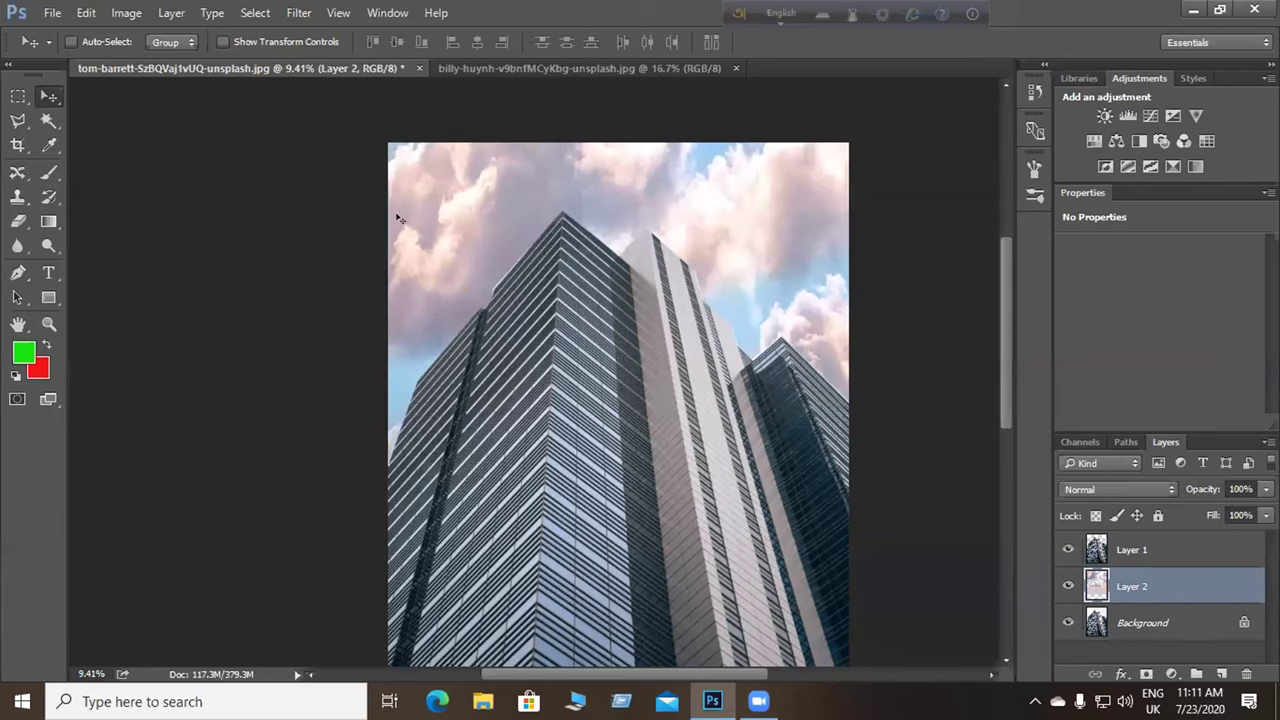
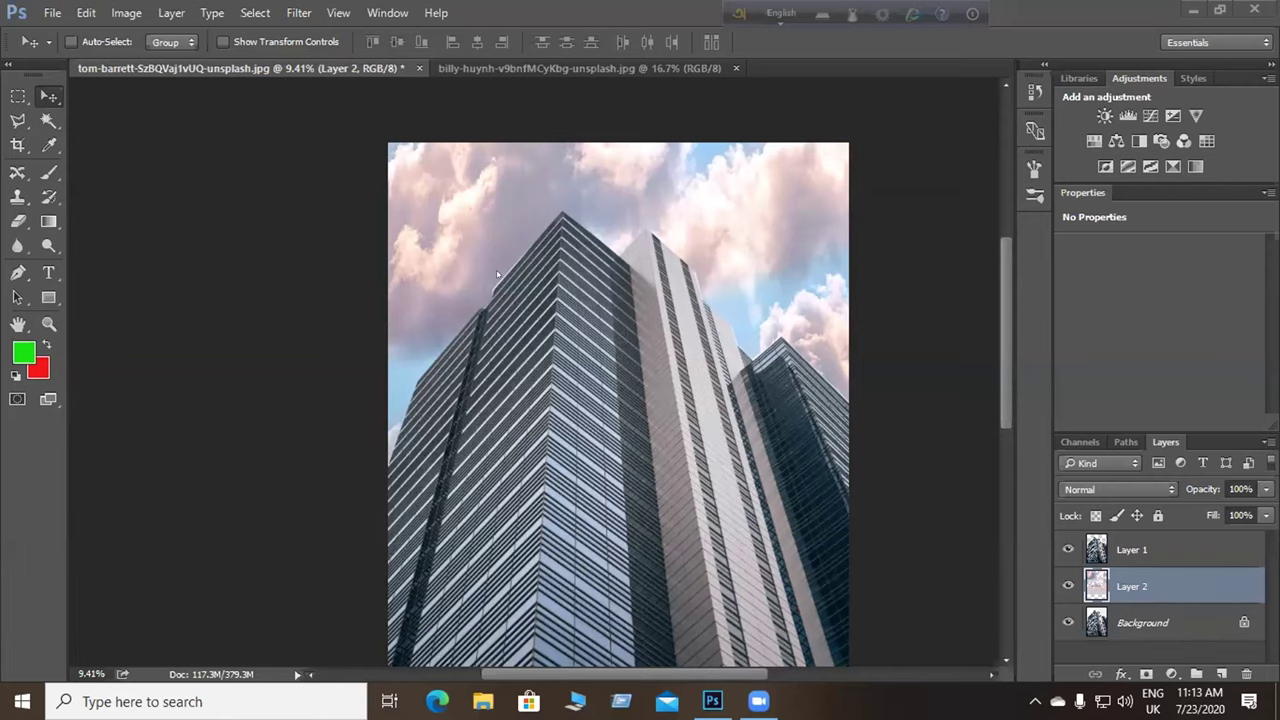
Review the original sky photo and the composite, briefly hiding the buildings layer to examine how far the sky layer extends.
left_click(573, 72)
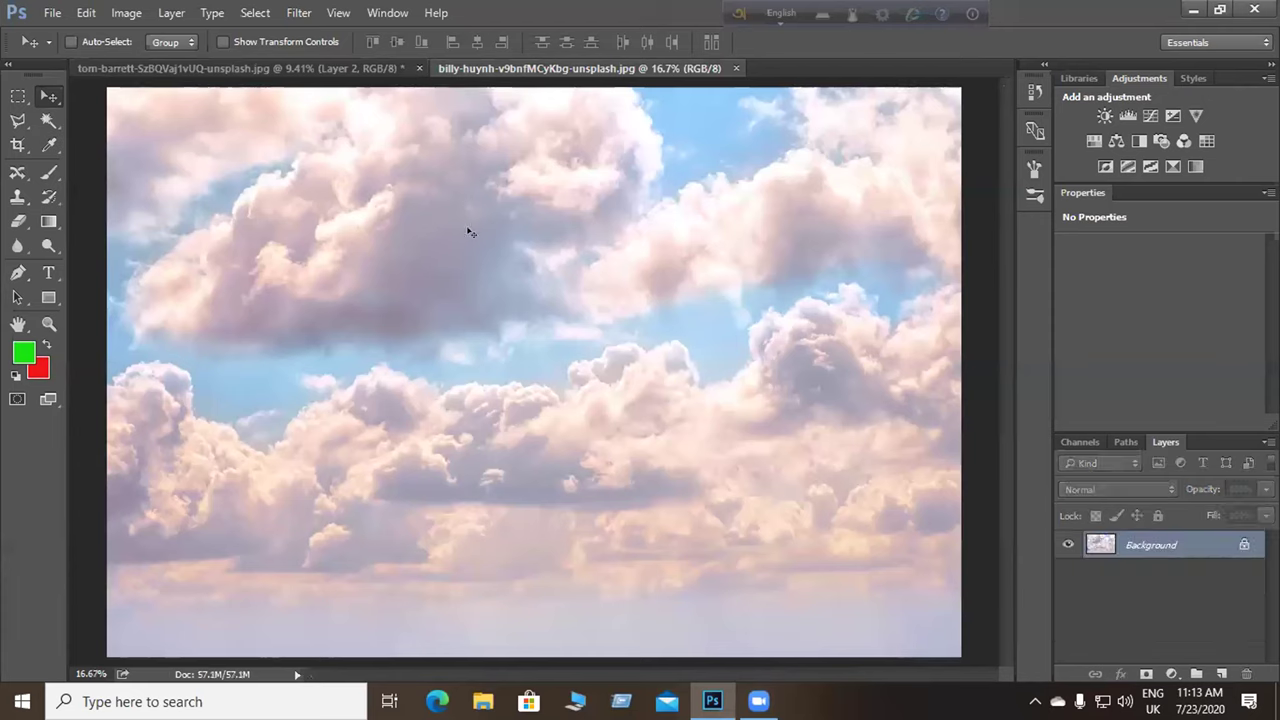
left_click(71, 41)
left_click(390, 67)
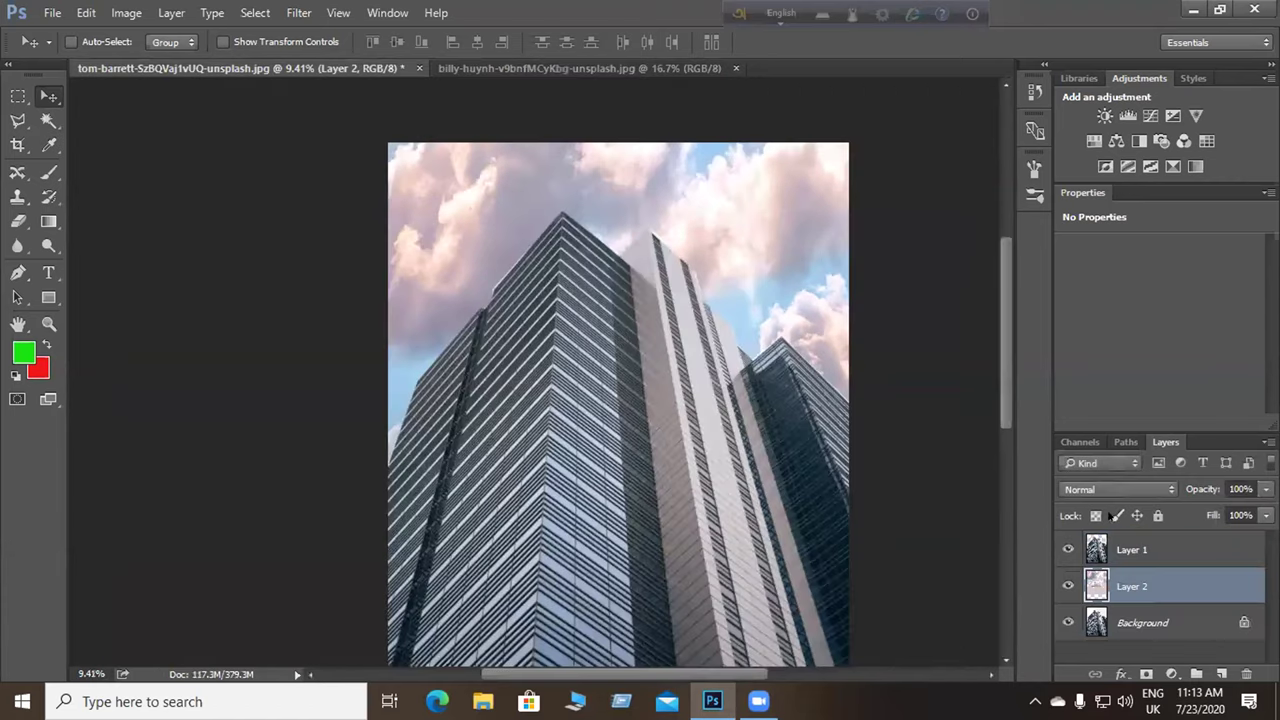
left_click(1104, 540)
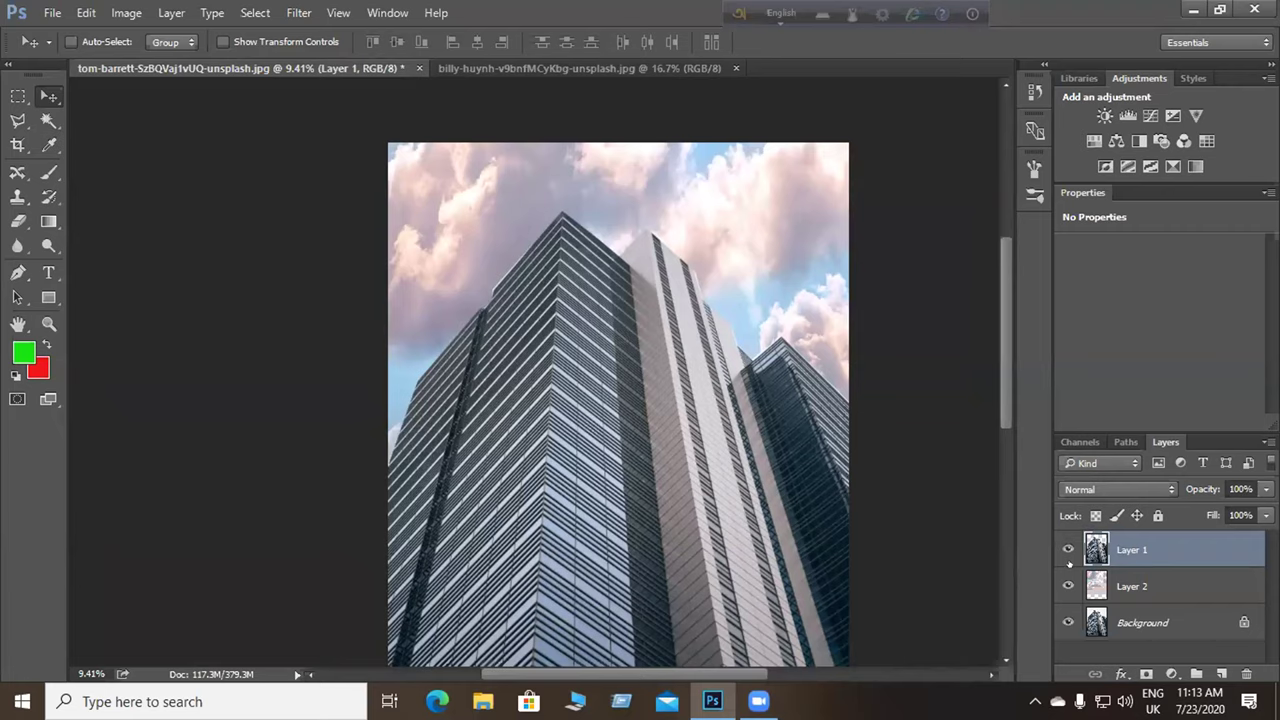
left_click(1067, 549)
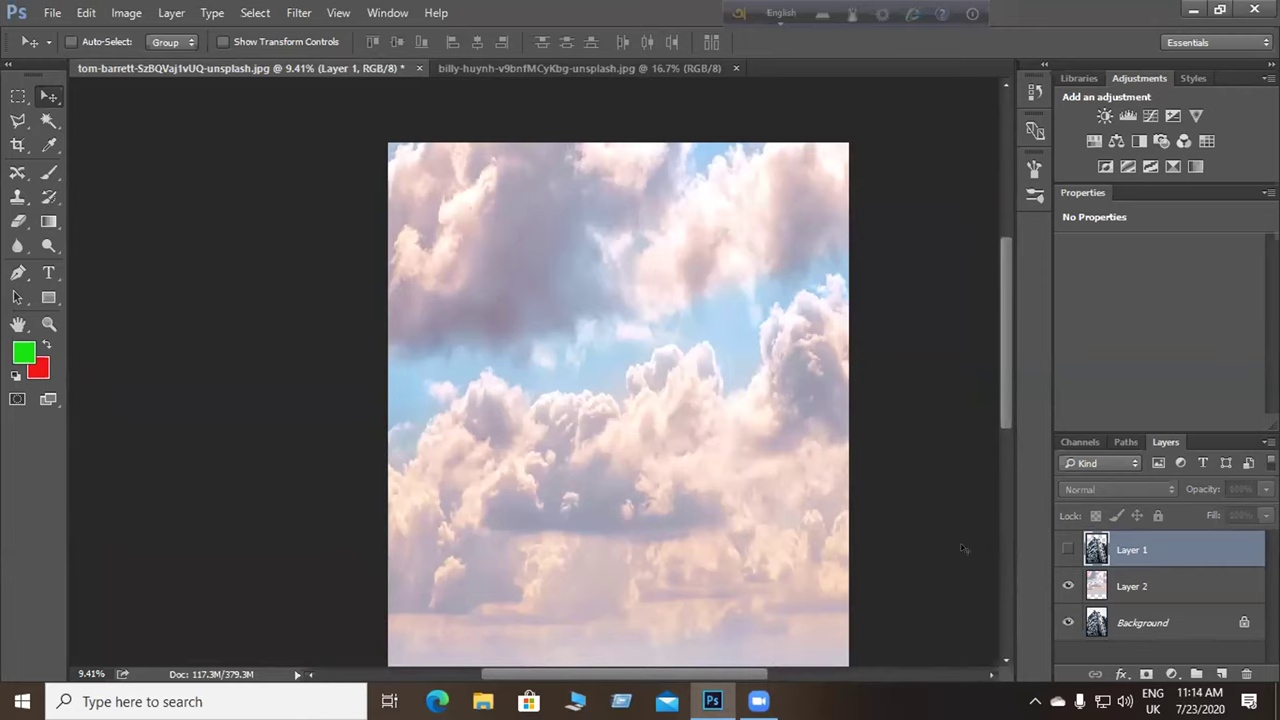
left_click_drag(1005, 408, 993, 455)
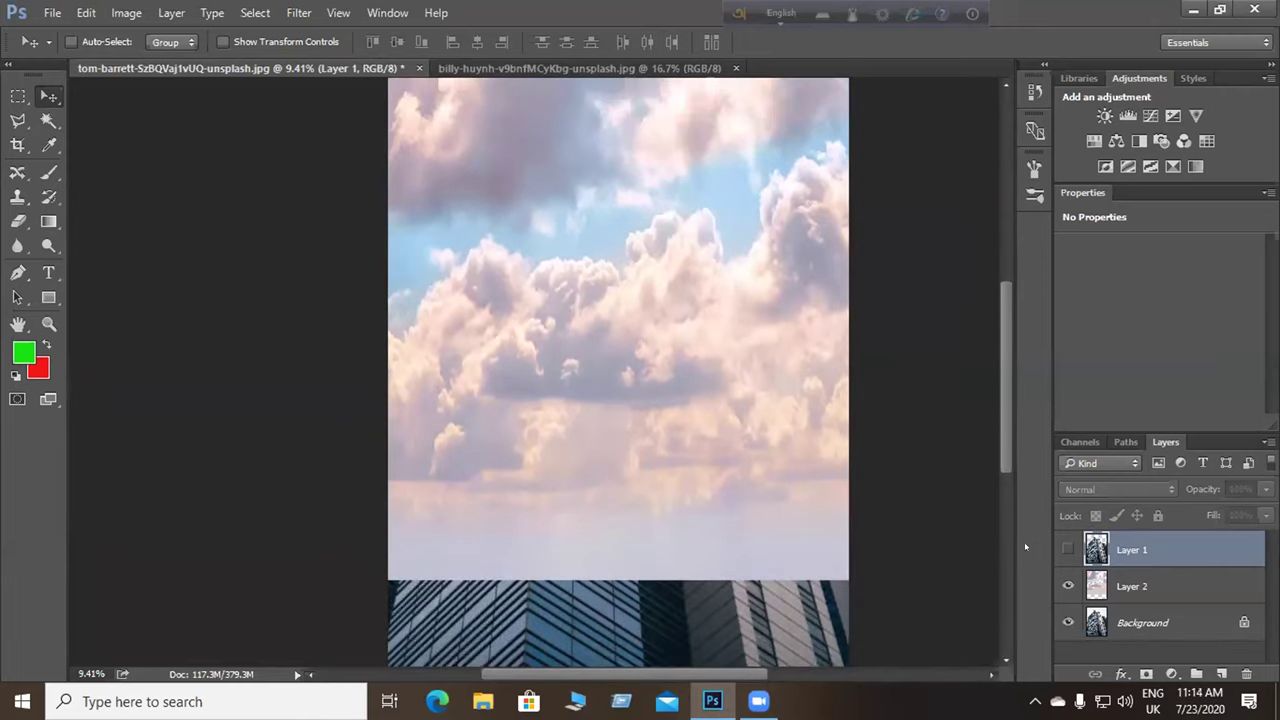
left_click(1067, 549)
Open the baby photo Cw5L60qXAAAkgw5 from the colour folder.
left_click(52, 12)
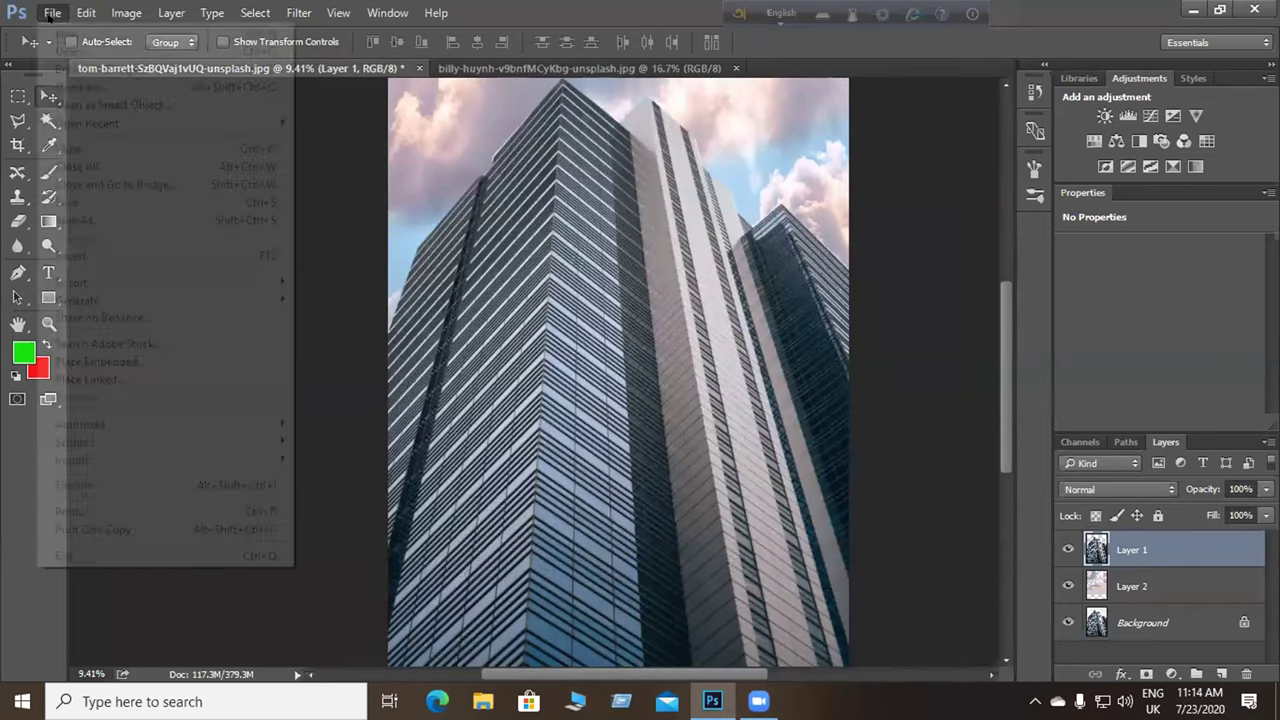
left_click(91, 50)
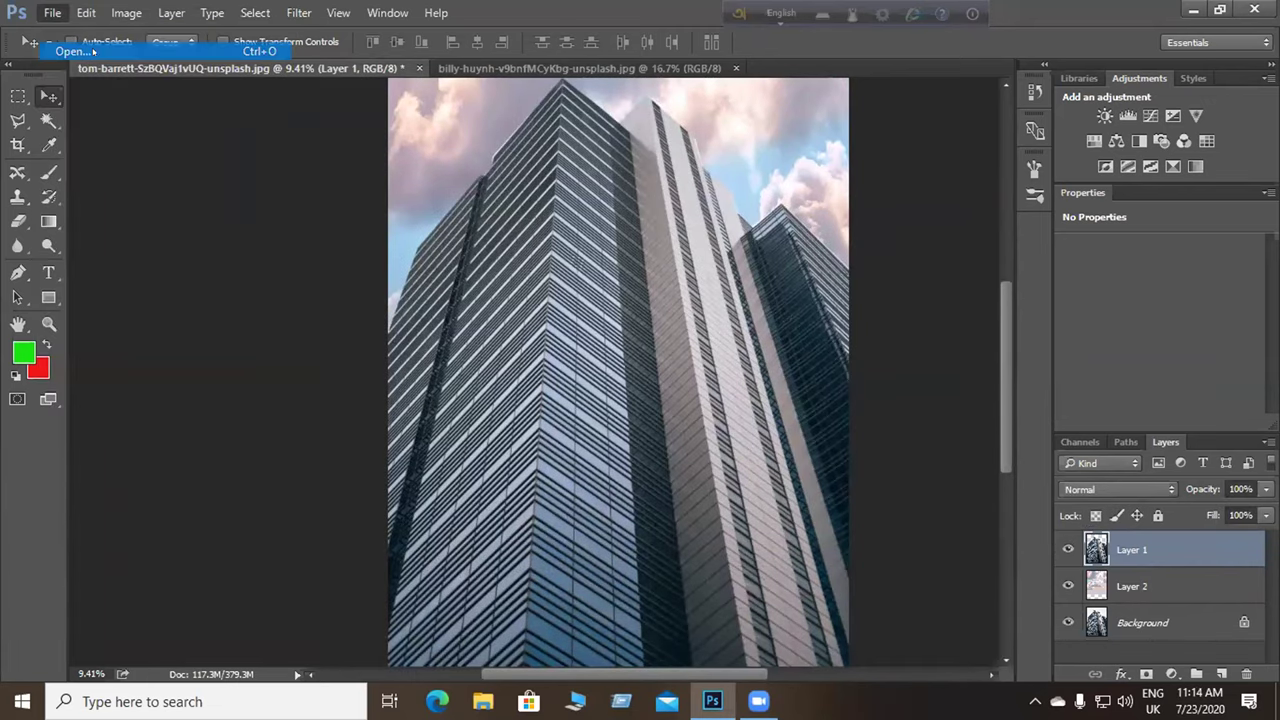
left_click(554, 300)
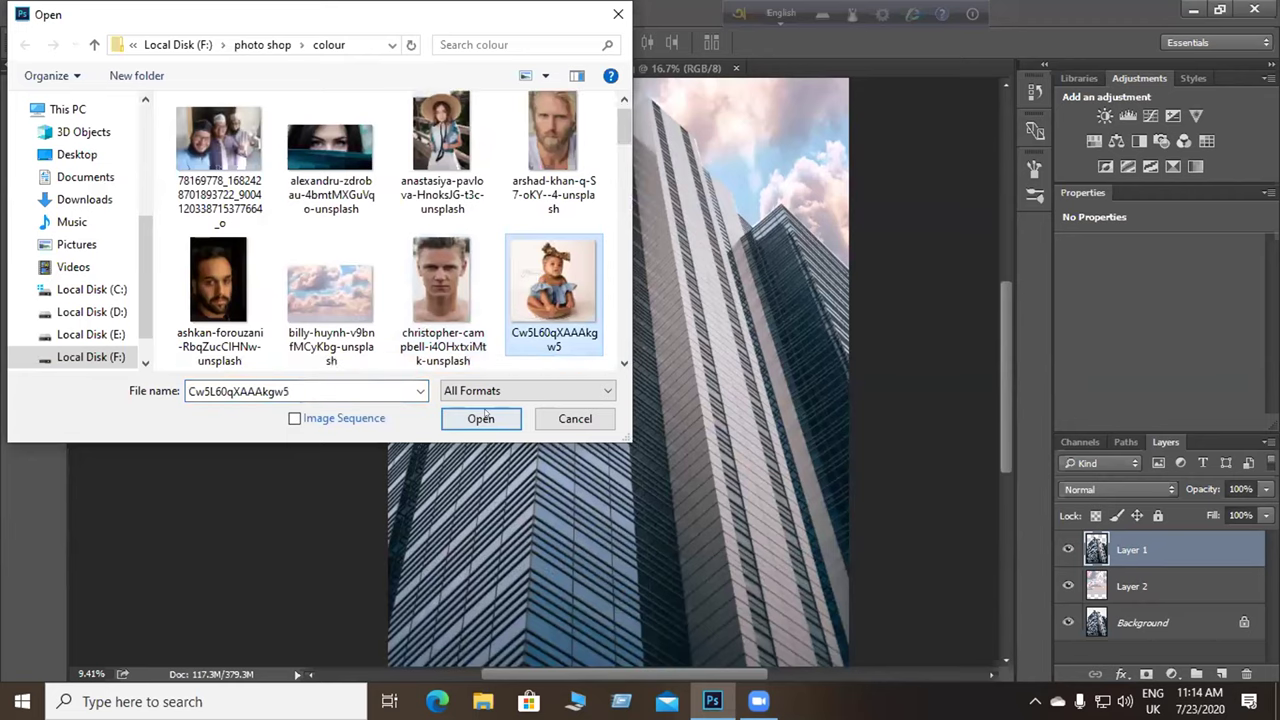
left_click(505, 418)
Copy the baby photo into the cloudy sky document as a new layer, just left of and above the canvas centre.
key("ctrl")
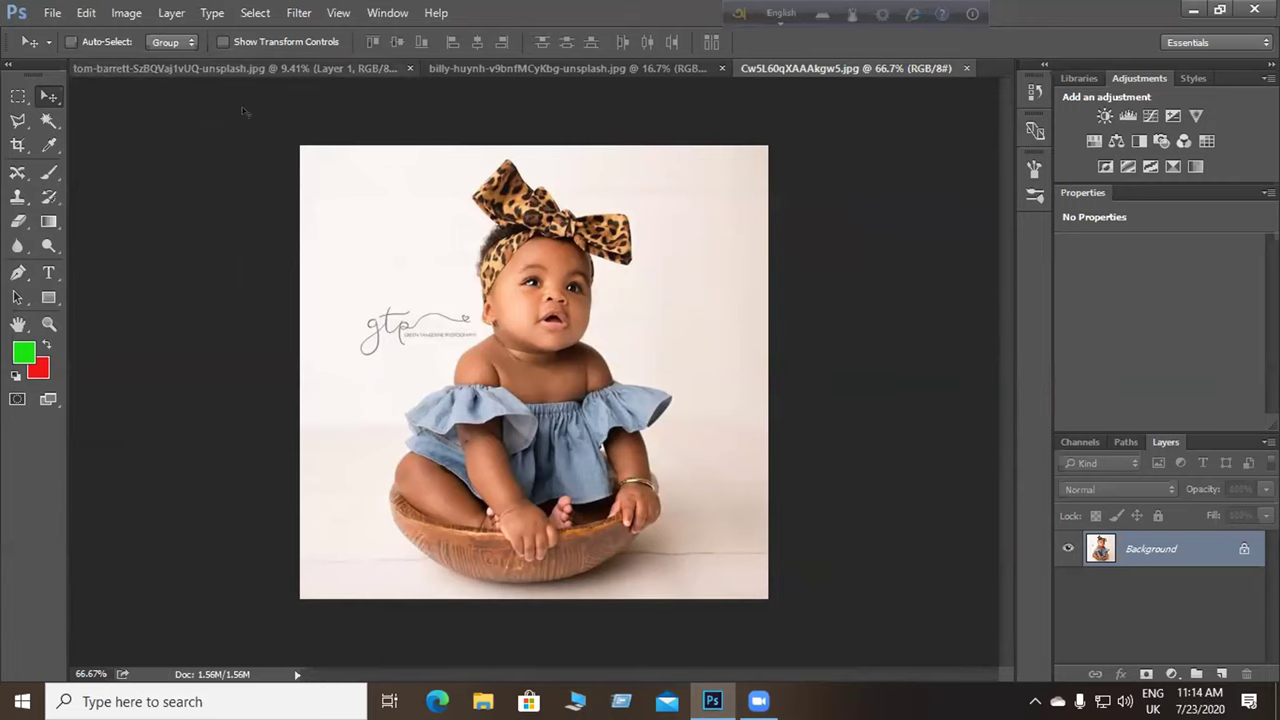
left_click_drag(574, 322, 452, 315)
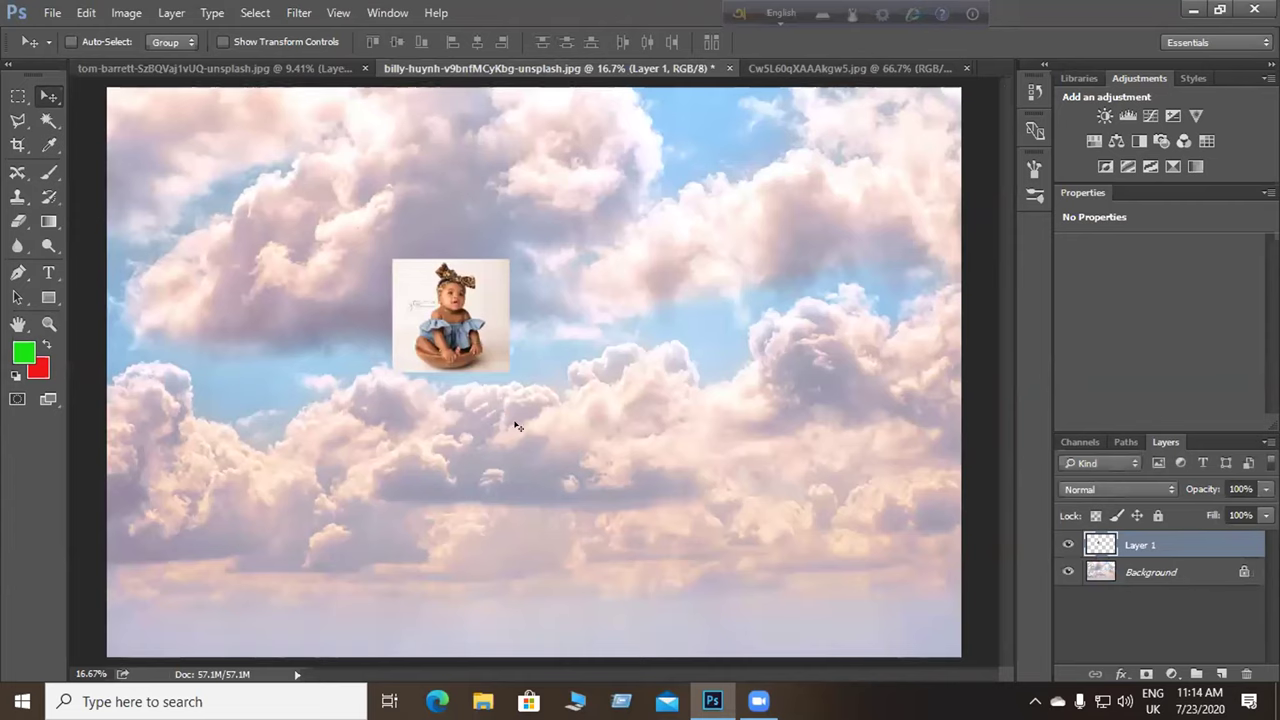
key("ctrl")
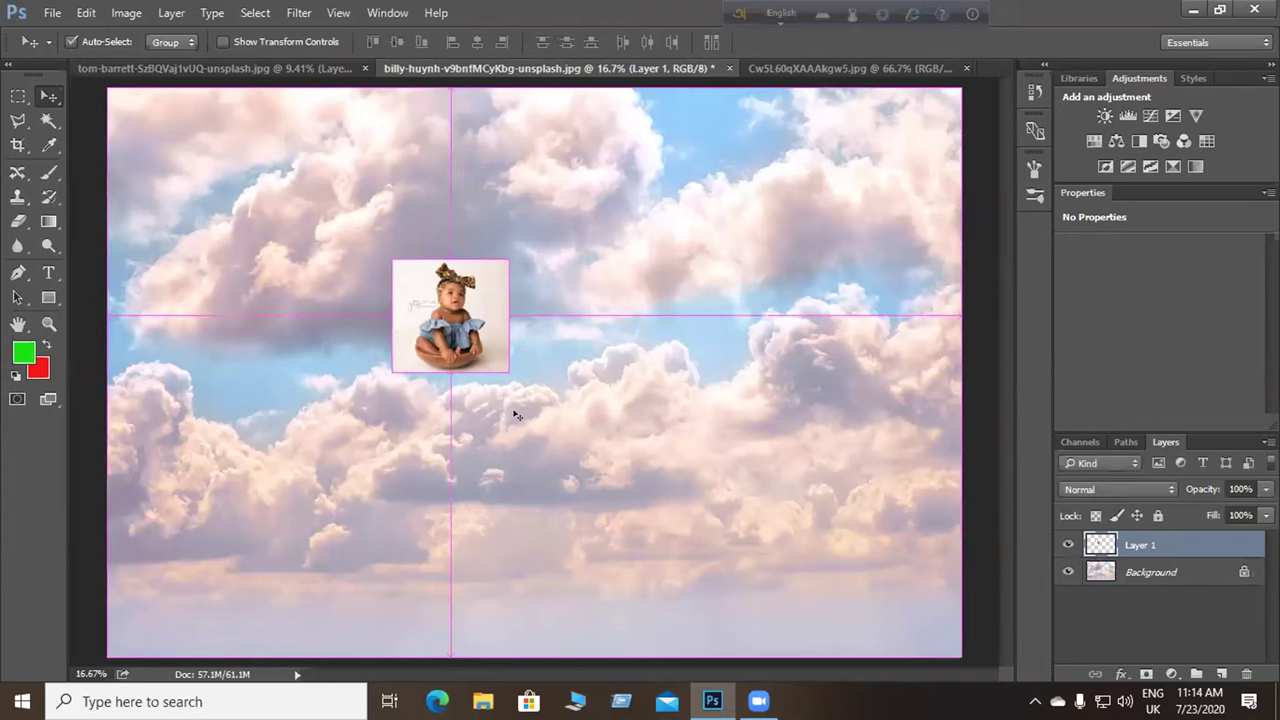
Try enlarging the baby layer to about 194% width and 219% height with Free Transform, cancel it, and delete the layer.
key("ctrl+t")
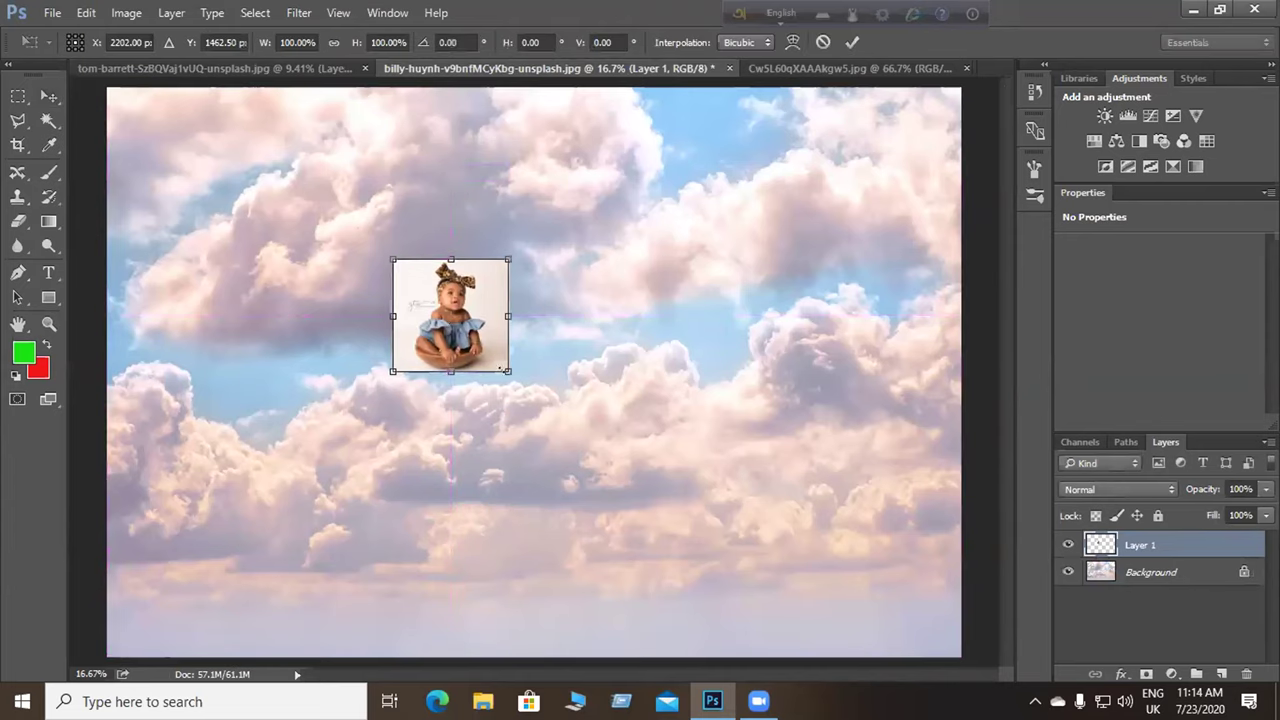
left_click_drag(498, 366, 605, 515)
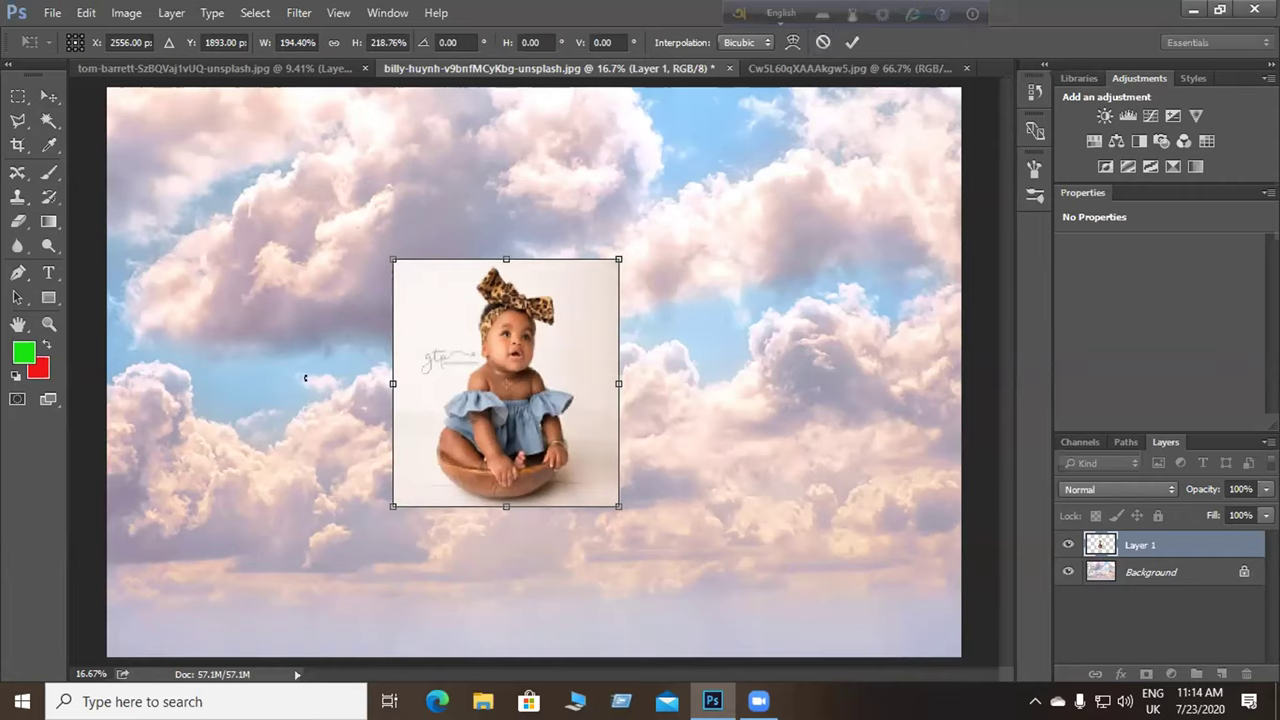
left_click(823, 42)
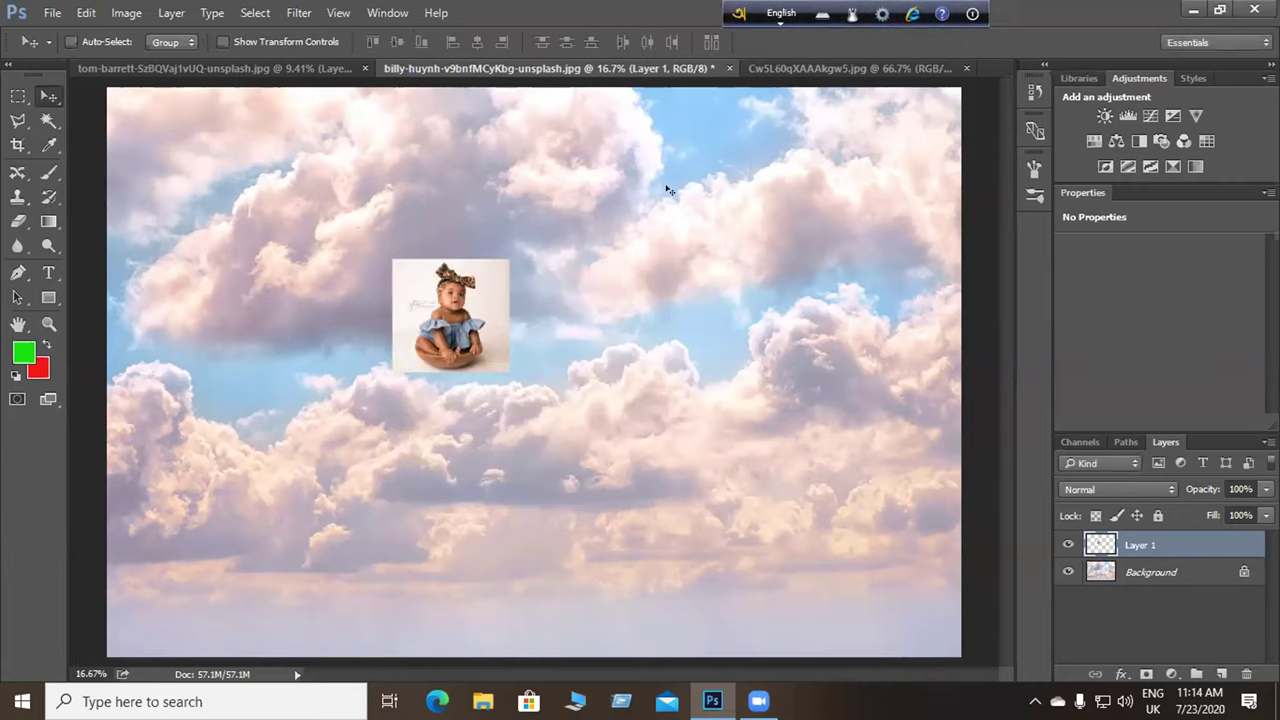
key("Delete")
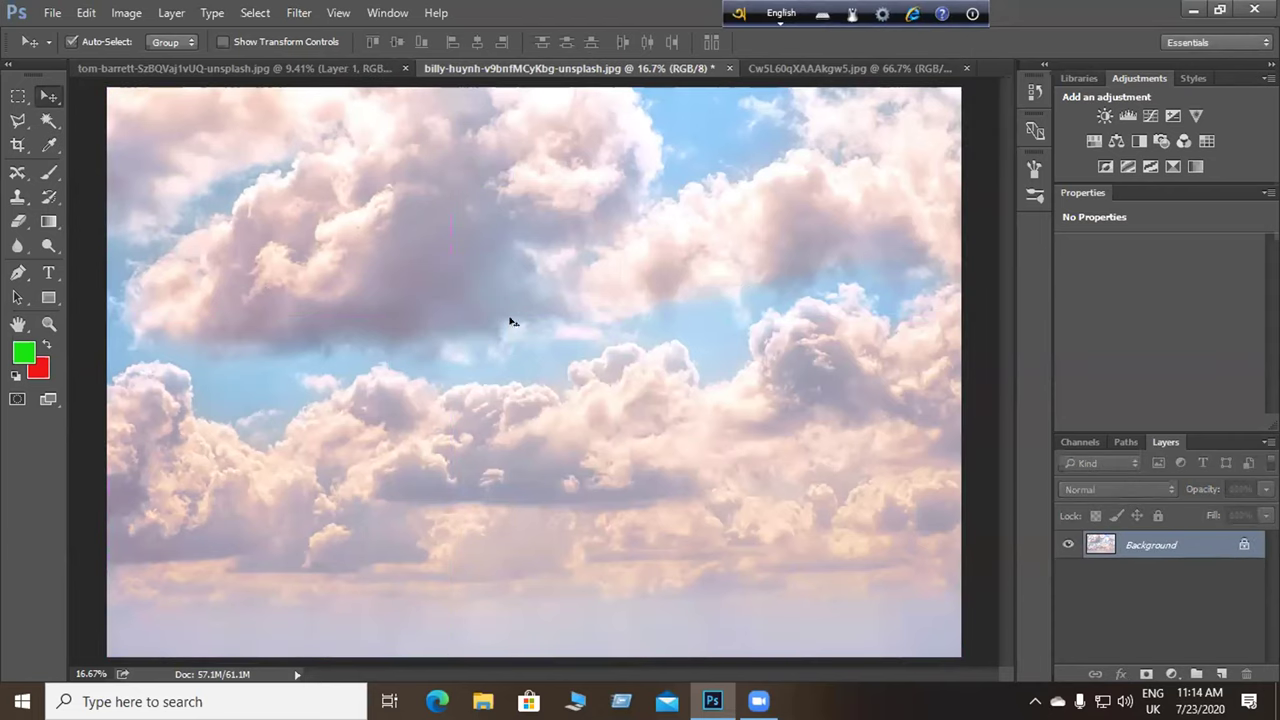
Look through the open documents, return to the baby photo, and activate the Magnetic Lasso tool.
left_click(360, 70)
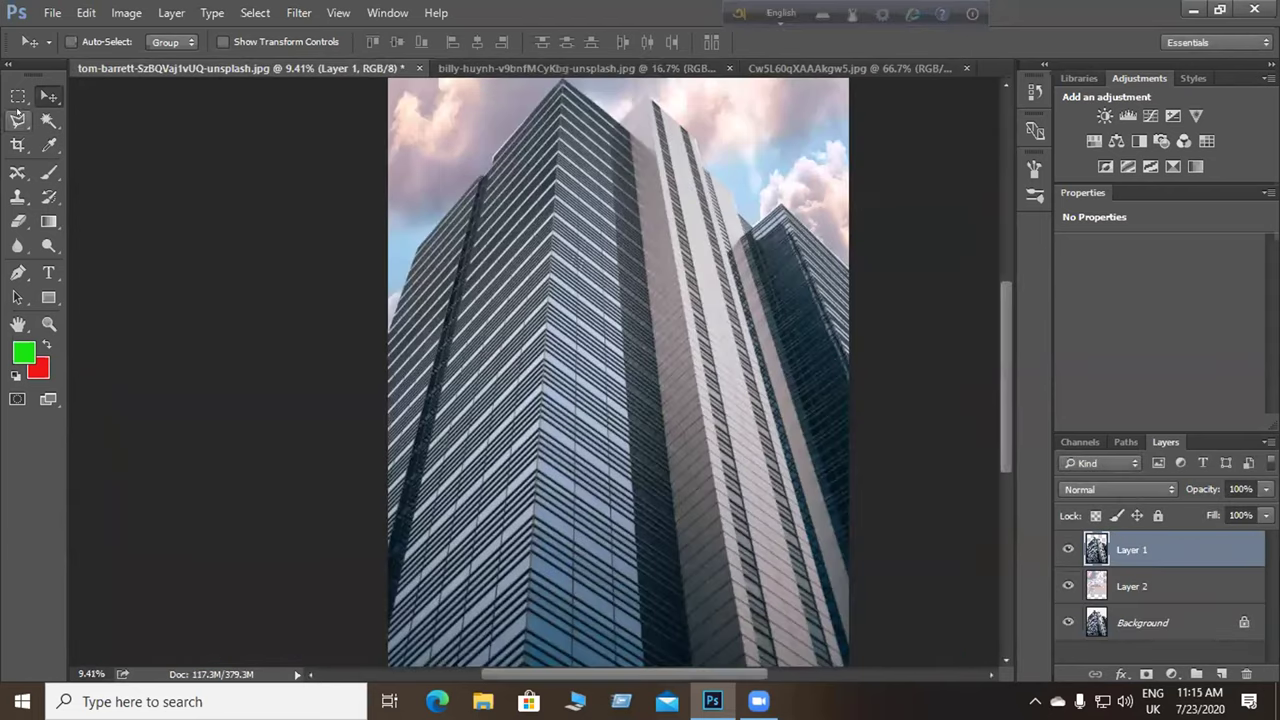
left_click(18, 120)
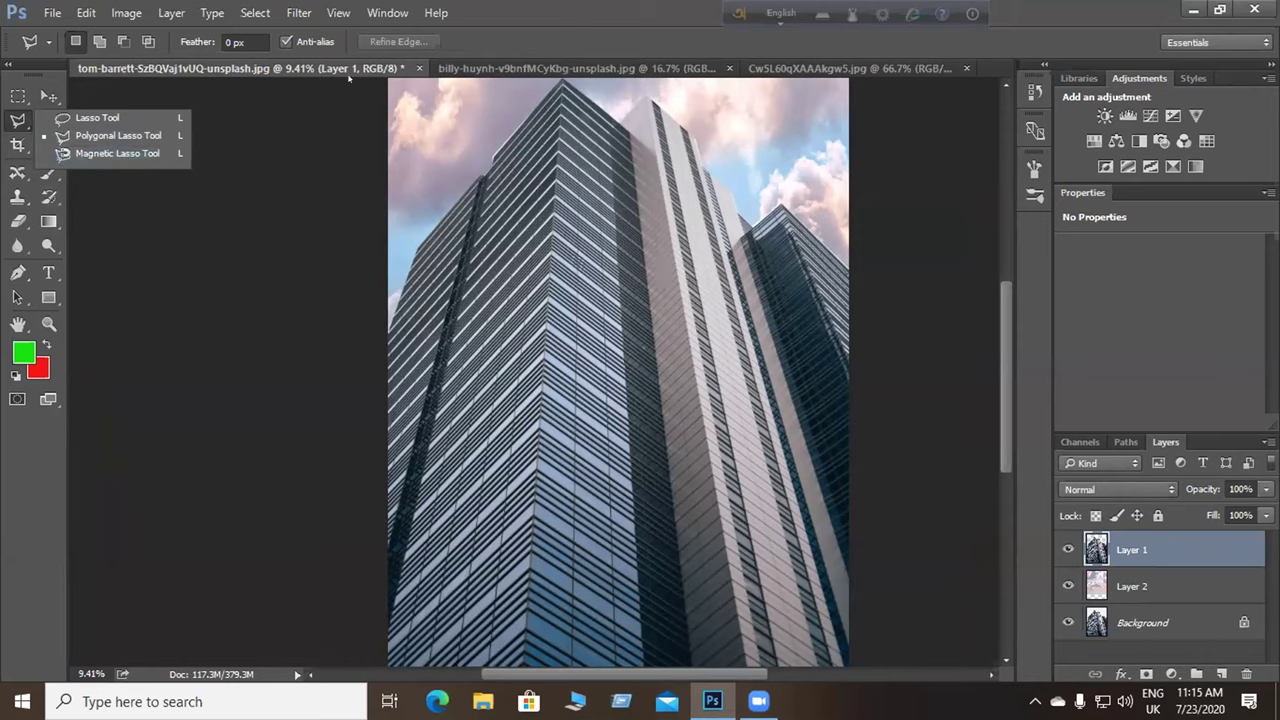
left_click(543, 68)
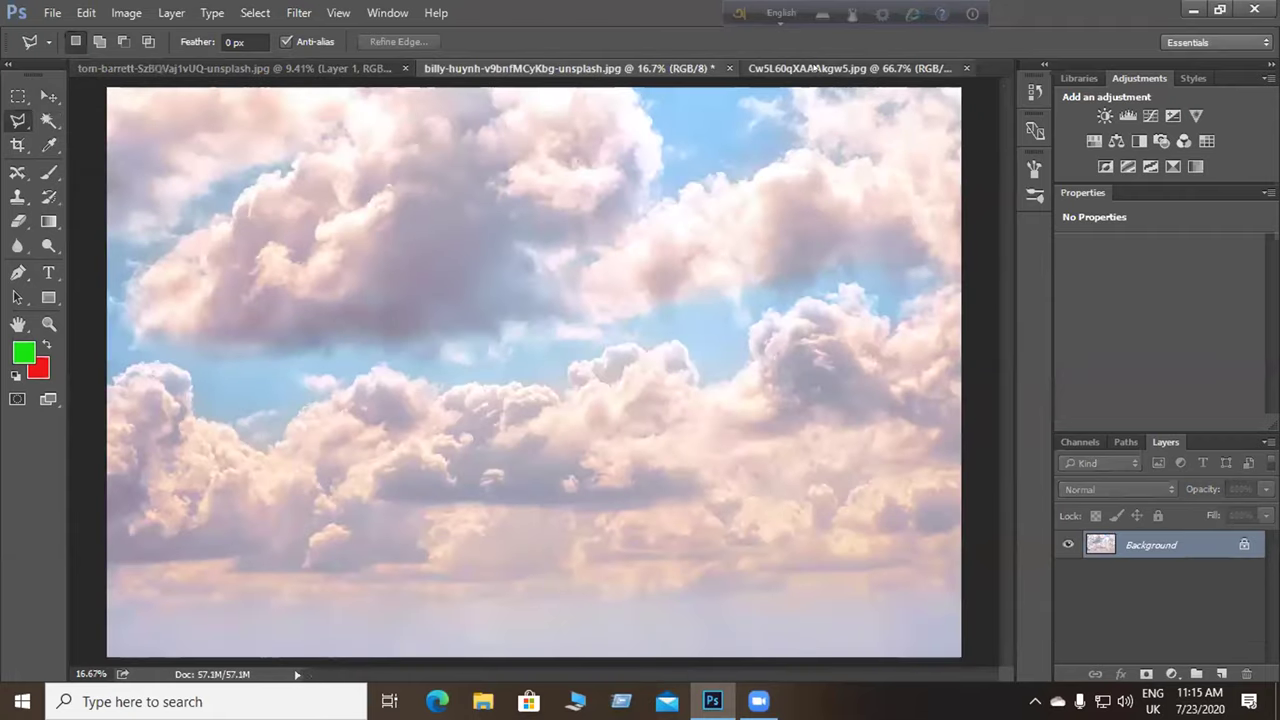
left_click(815, 68)
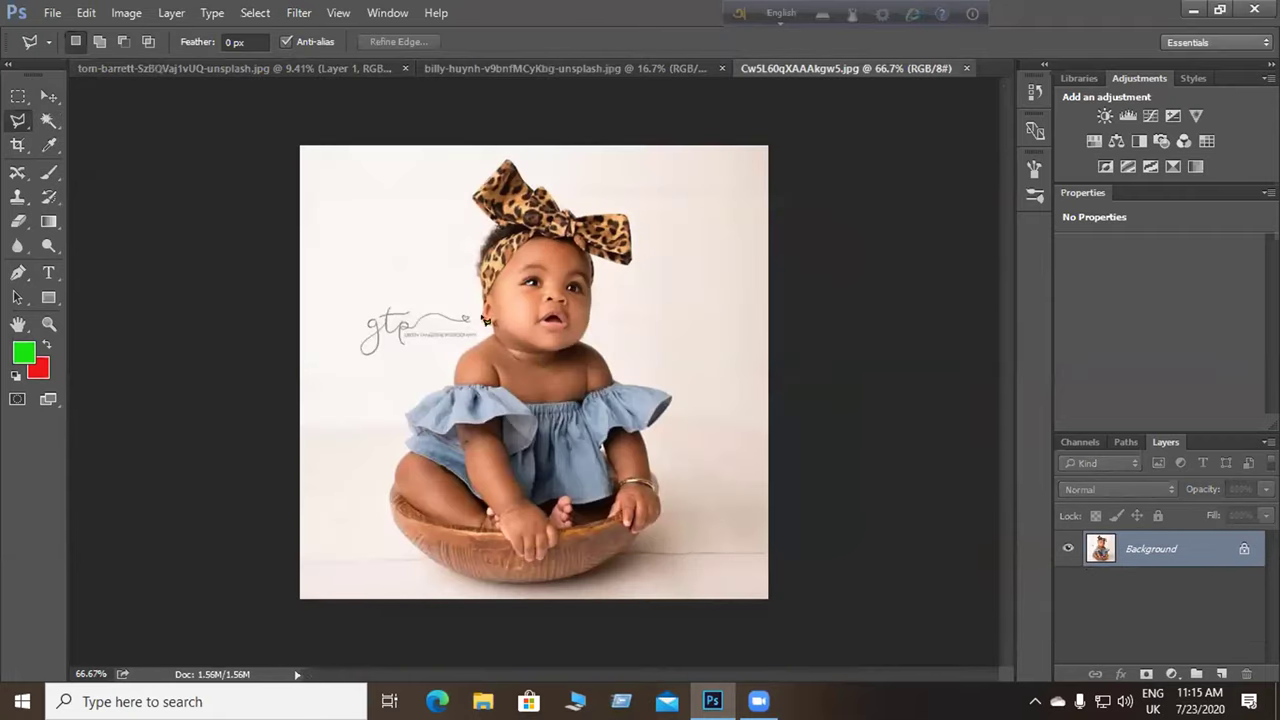
mouse_move(18, 120)
left_mouse_down()
mouse_move(60, 118)
mouse_move(115, 151)
left_mouse_up()
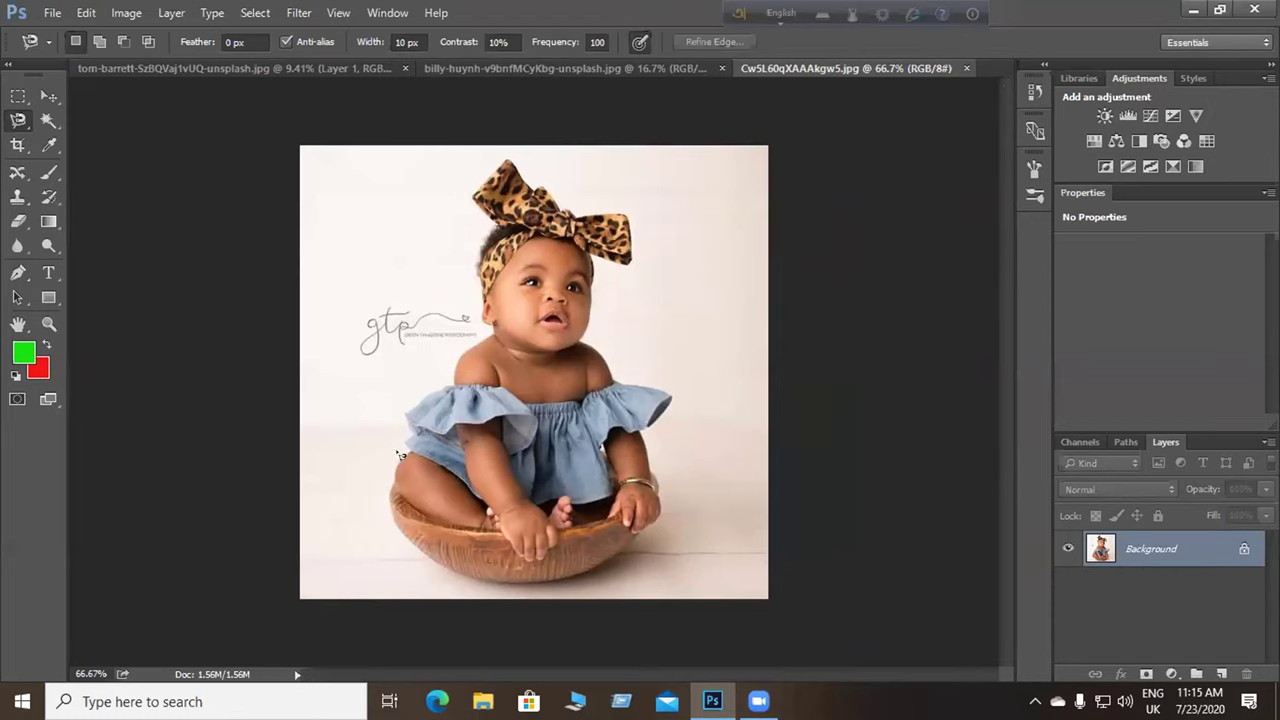
scroll(427, 440, "up", 3)
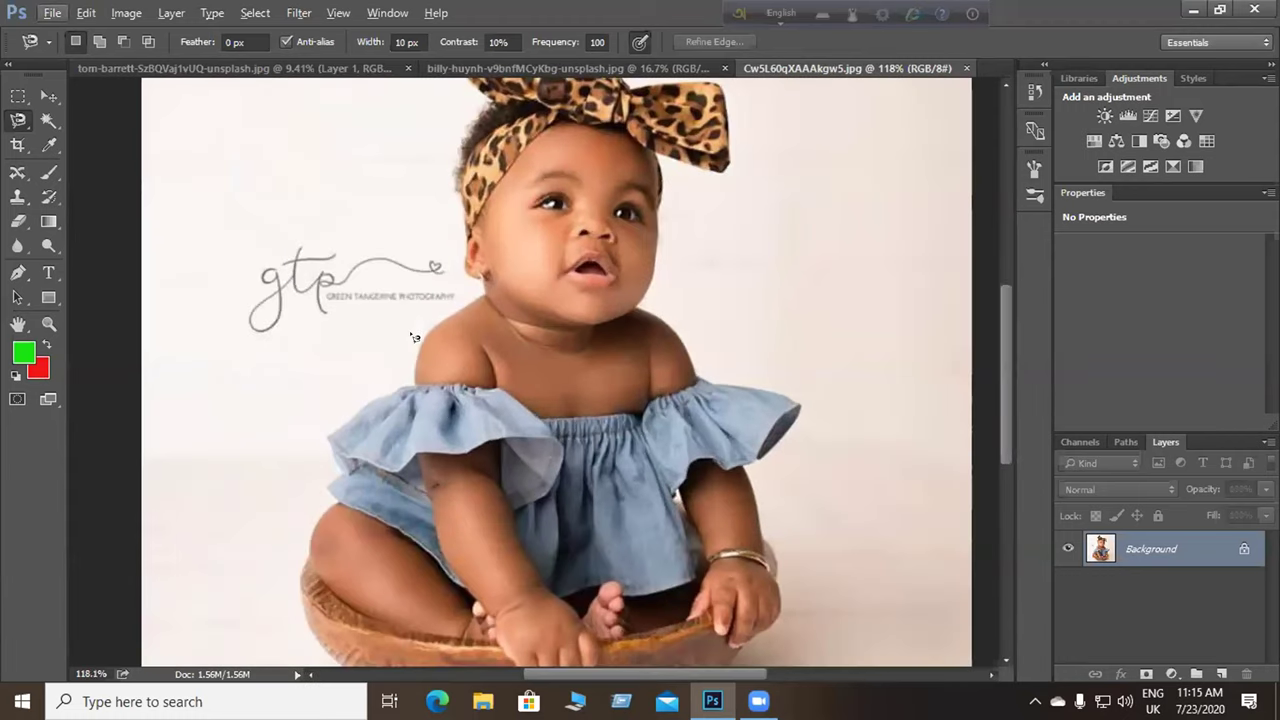
left_click(416, 362)
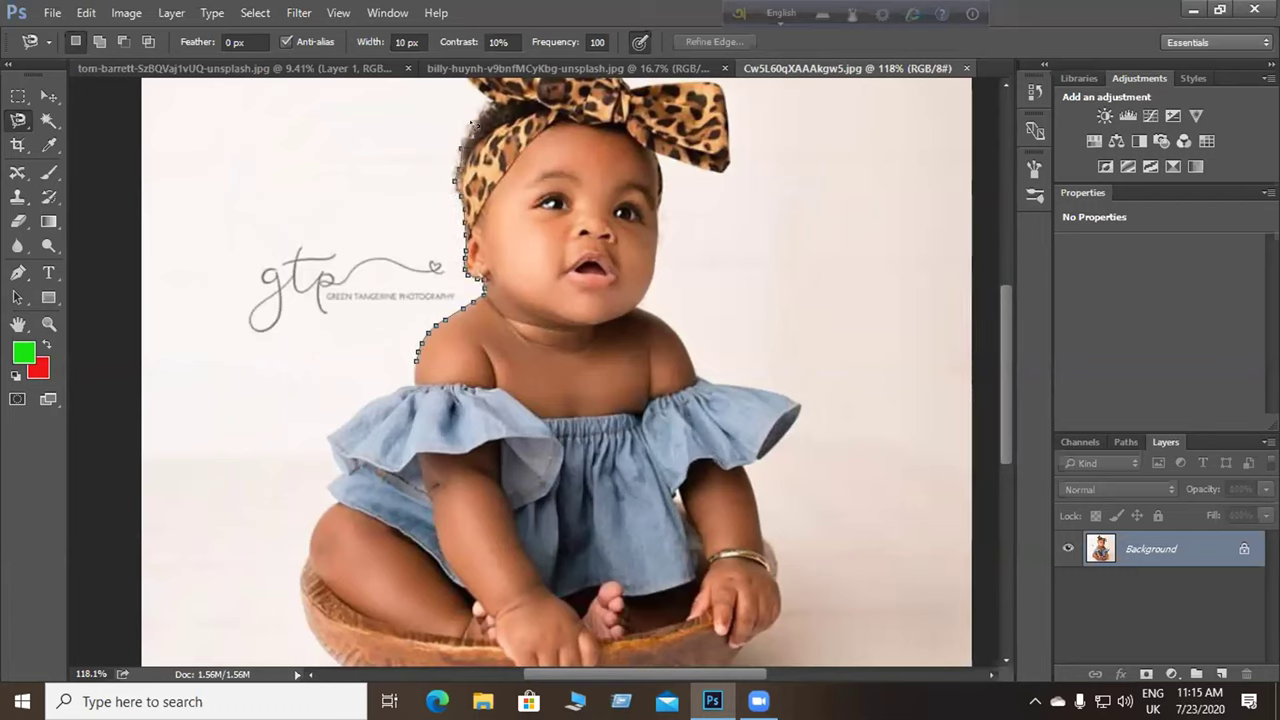
scroll(469, 112, "up", 5)
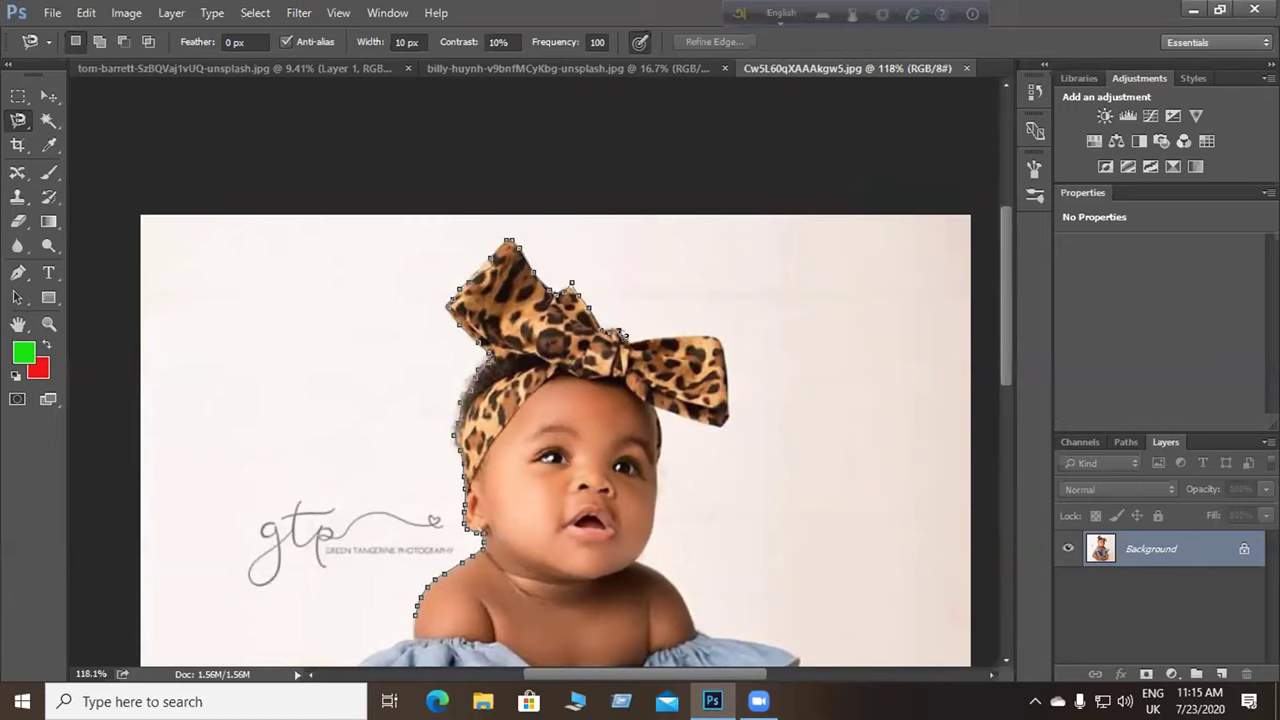
key("BackSpace")
key("BackSpace")
key("BackSpace")
key("BackSpace")
key("BackSpace")
key("BackSpace")
key("BackSpace")
key("BackSpace")
key("BackSpace")
key("BackSpace")
key("BackSpace")
key("BackSpace")
key("BackSpace")
key("BackSpace")
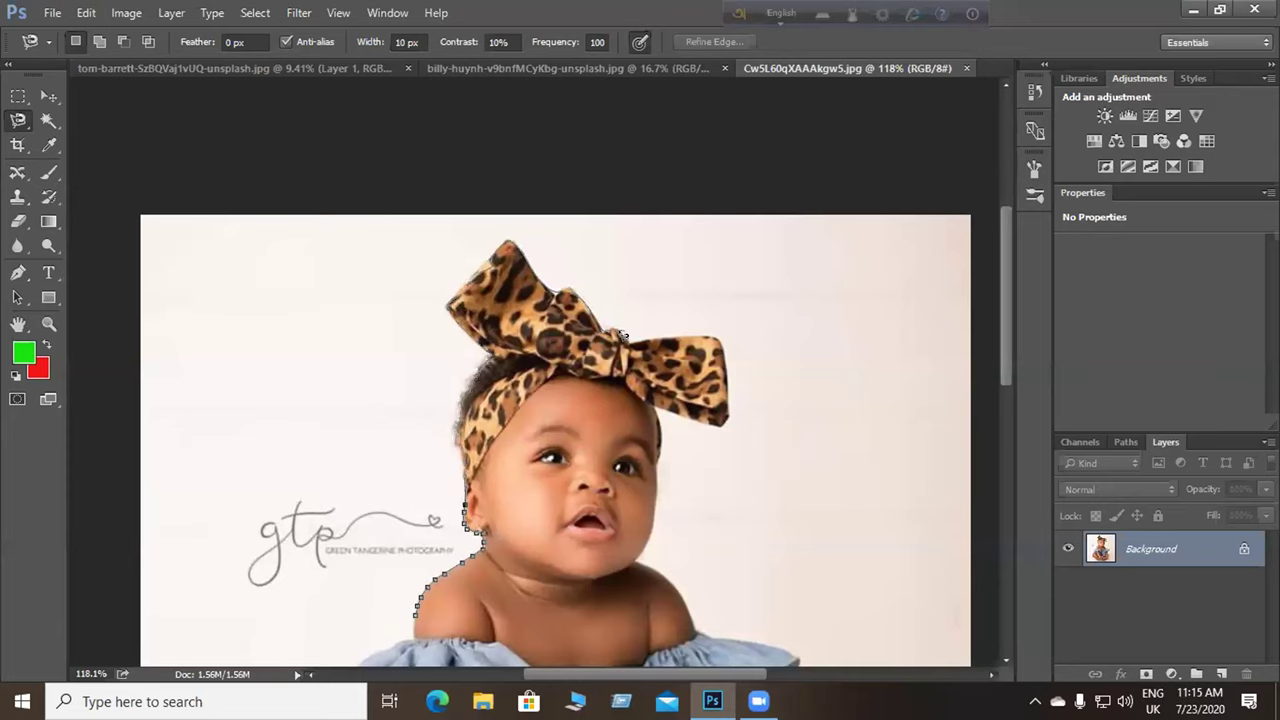
key("Escape")
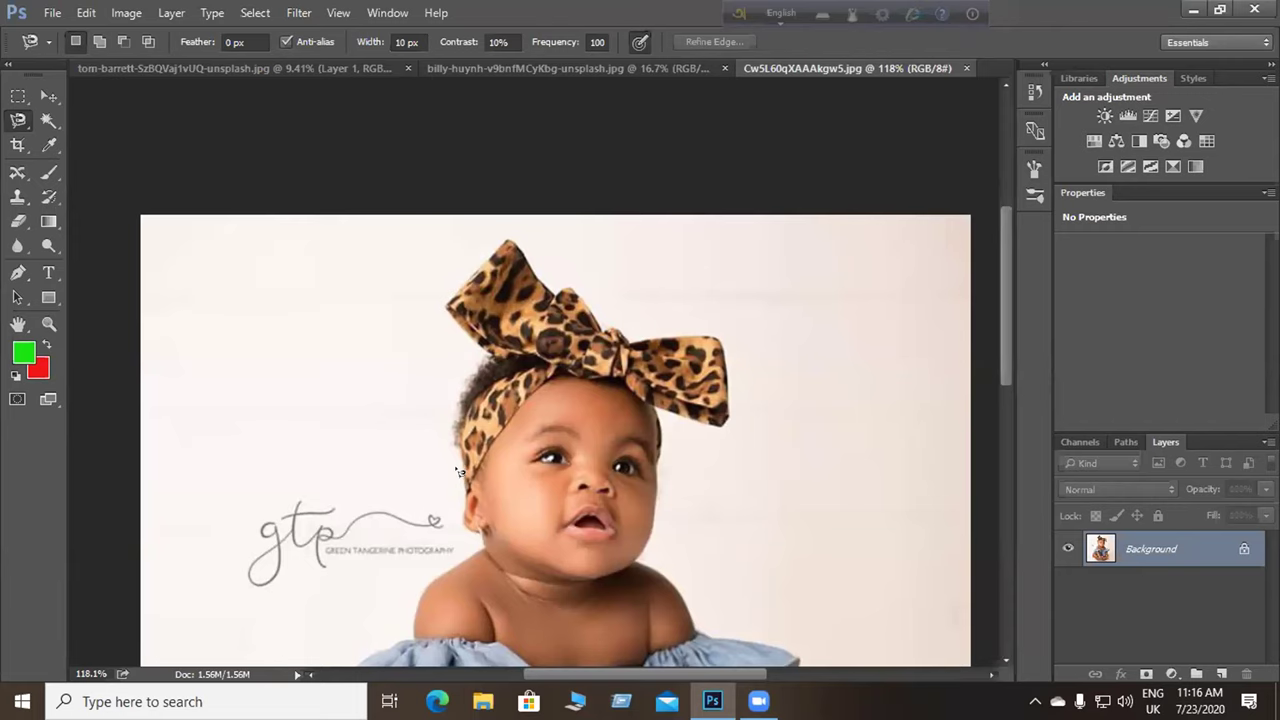
Trace a Magnetic Lasso selection around the baby and wooden bowl, removing stray anchor points and closing it at the shoulder.
left_click(423, 591)
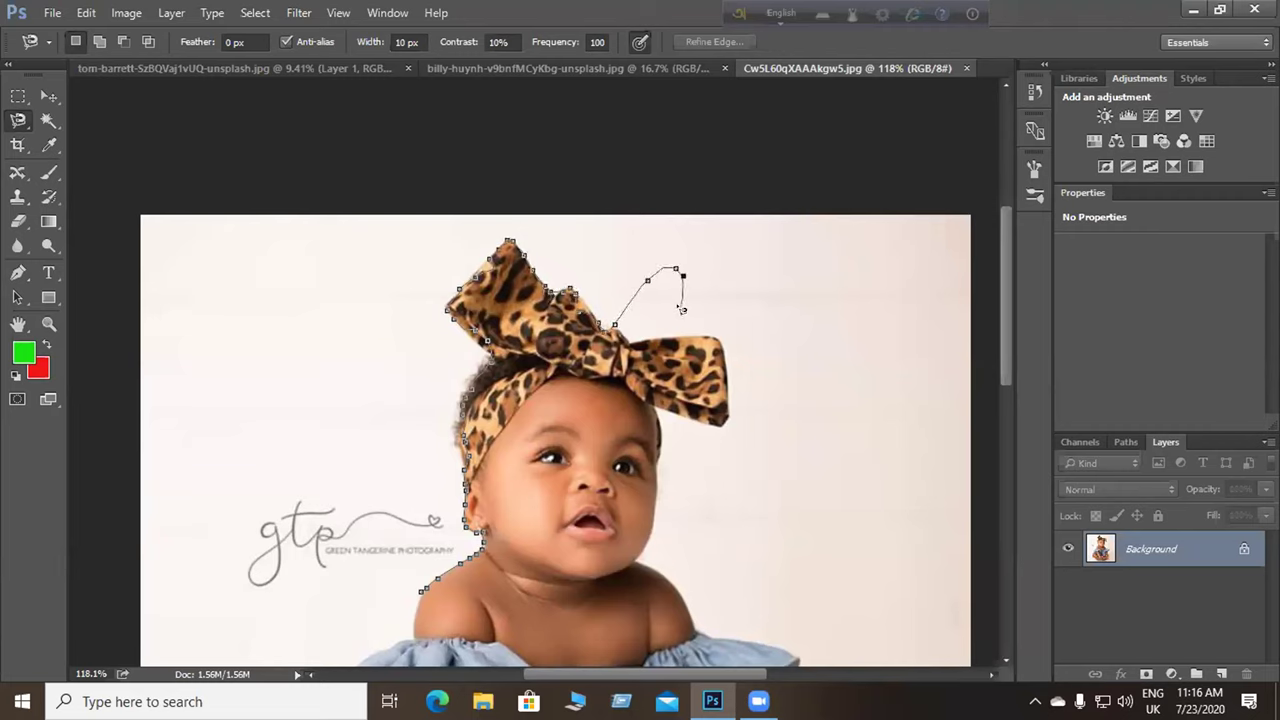
key("BackSpace")
key("BackSpace")
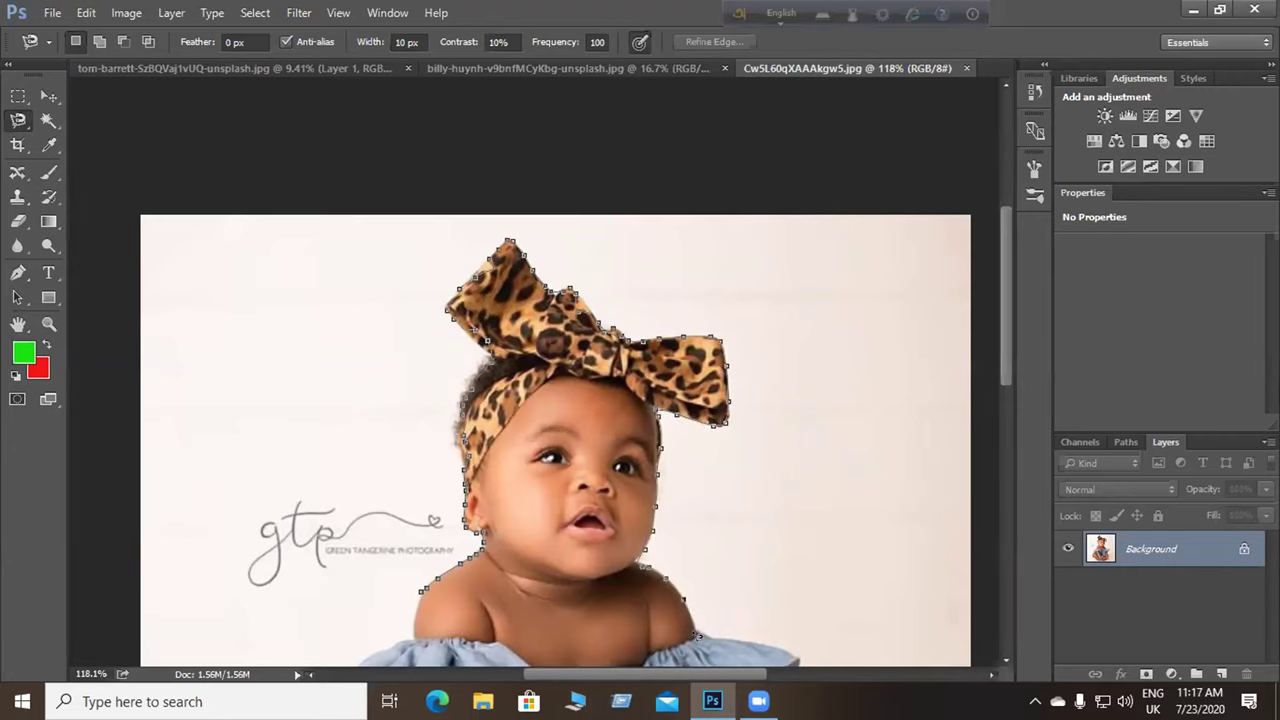
scroll(638, 622, "down", 5)
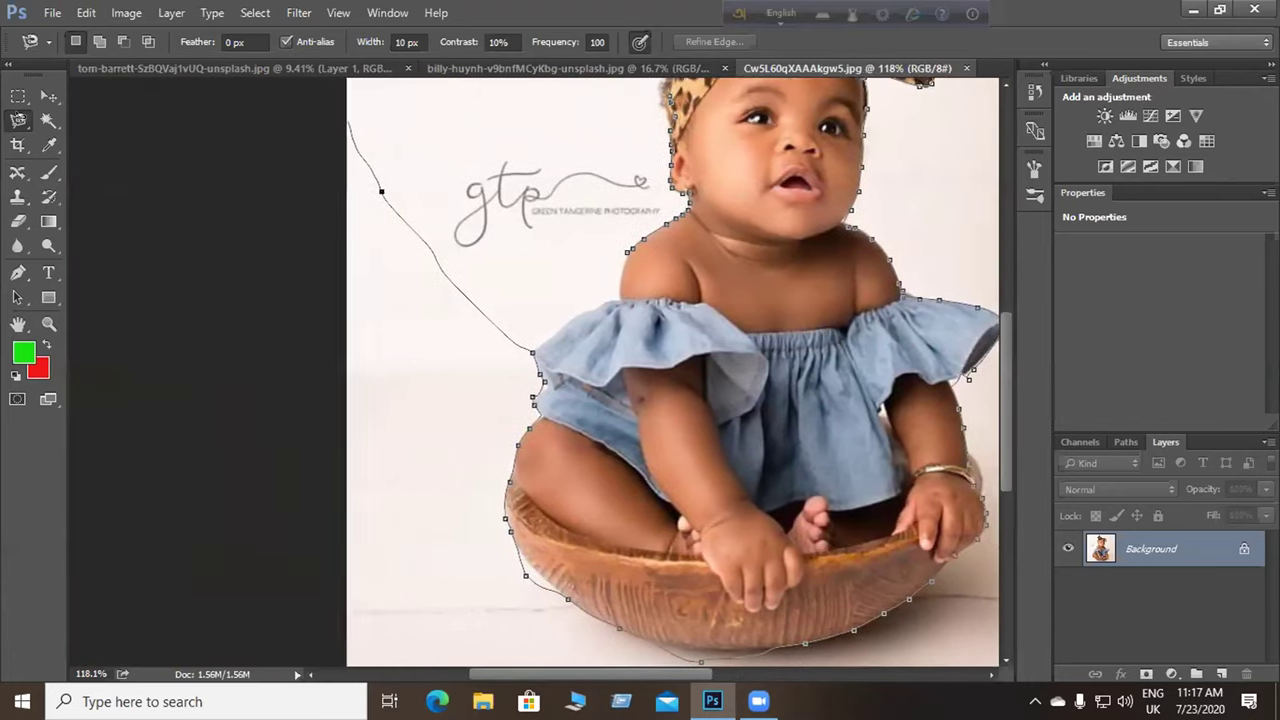
key("BackSpace")
key("BackSpace")
key("BackSpace")
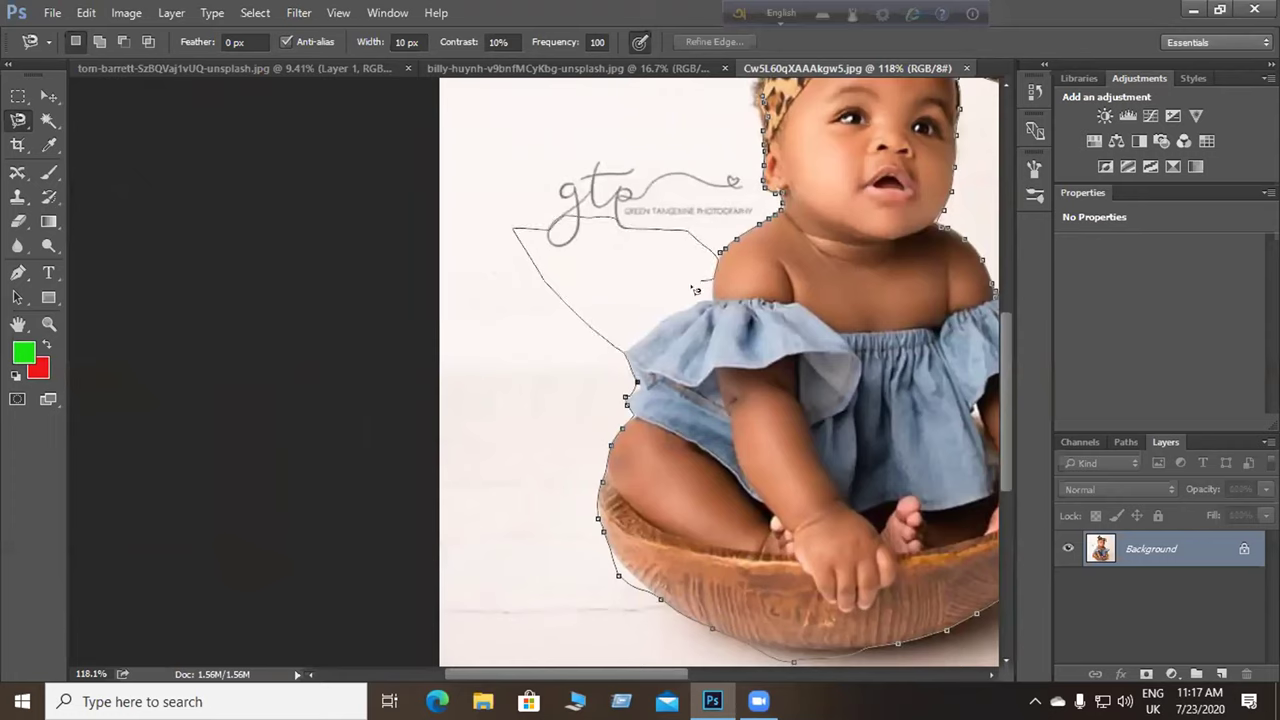
key("BackSpace")
key("BackSpace")
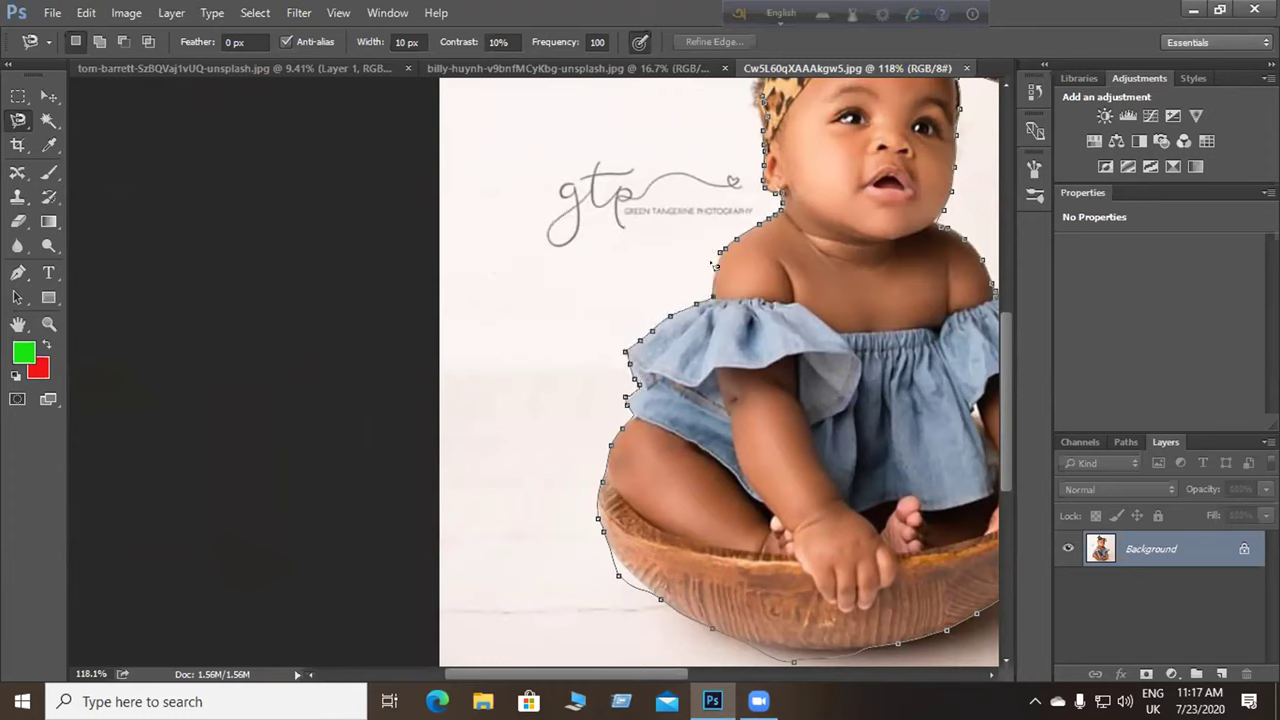
left_click(724, 252)
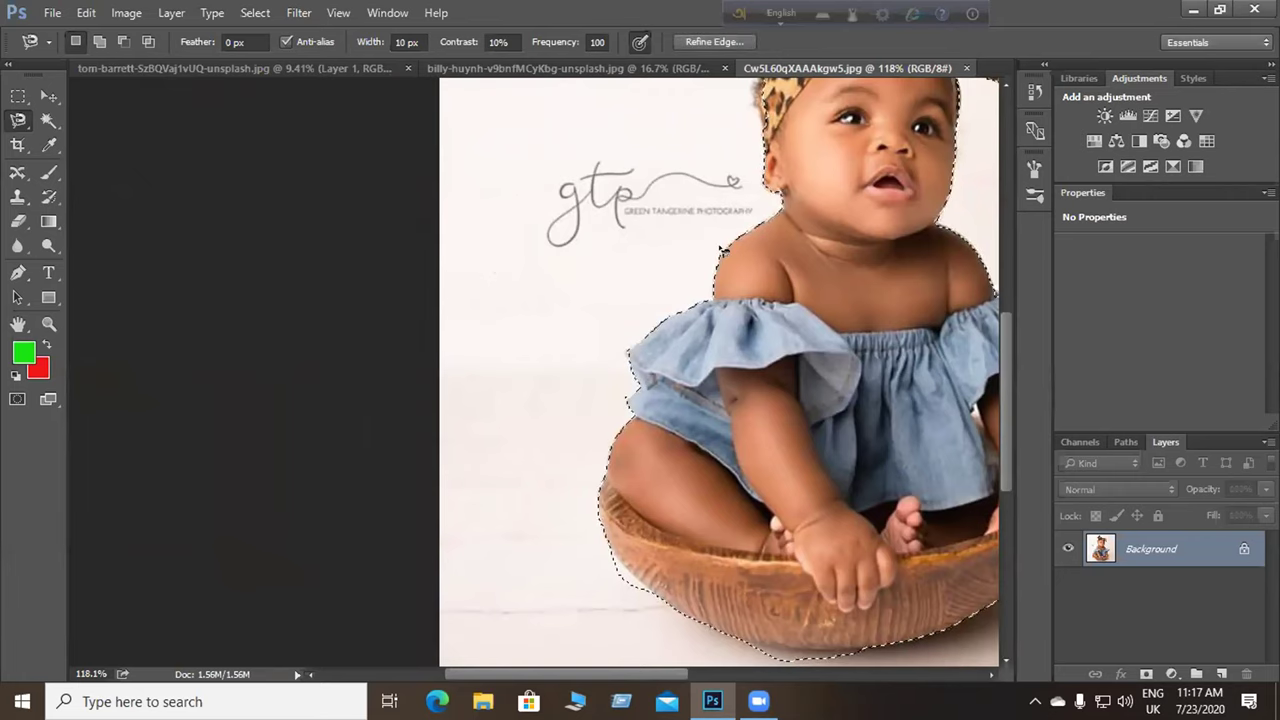
Copy the selected baby and bowl to a new layer and hide the Background layer.
scroll(700, 300, "up", 2)
scroll(700, 300, "right", 3)
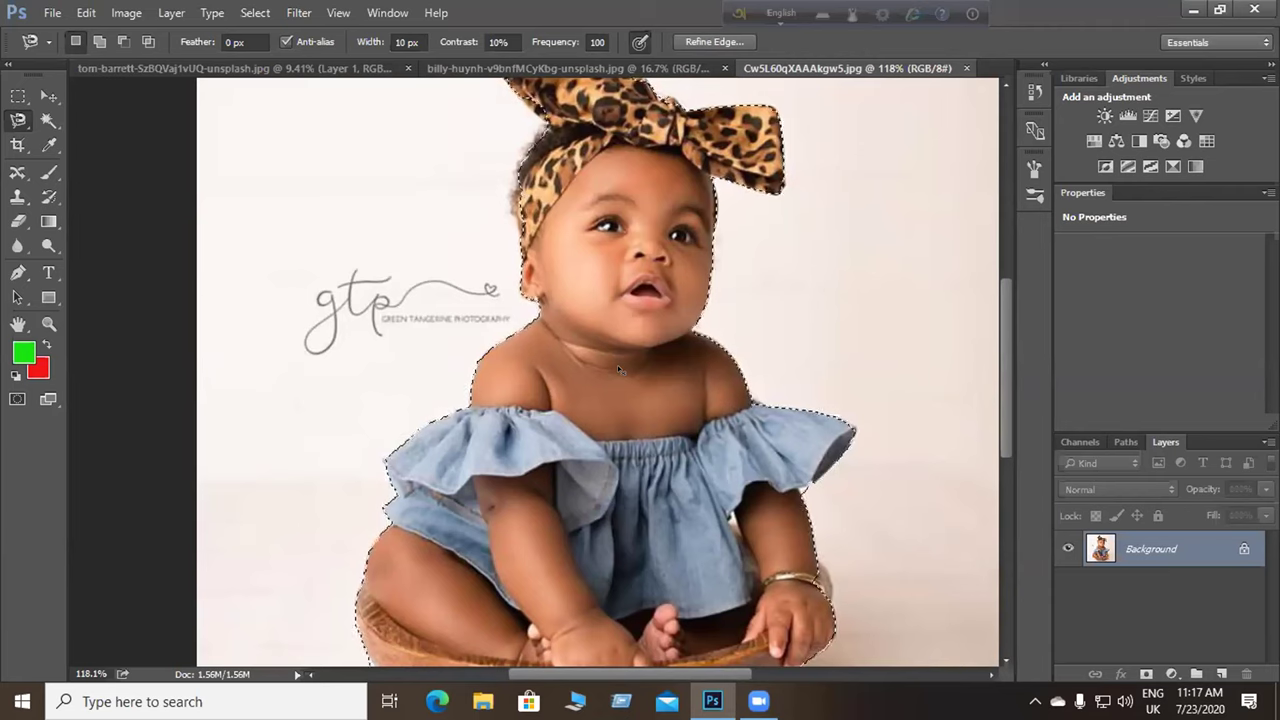
key("ctrl+j")
left_click(1068, 581)
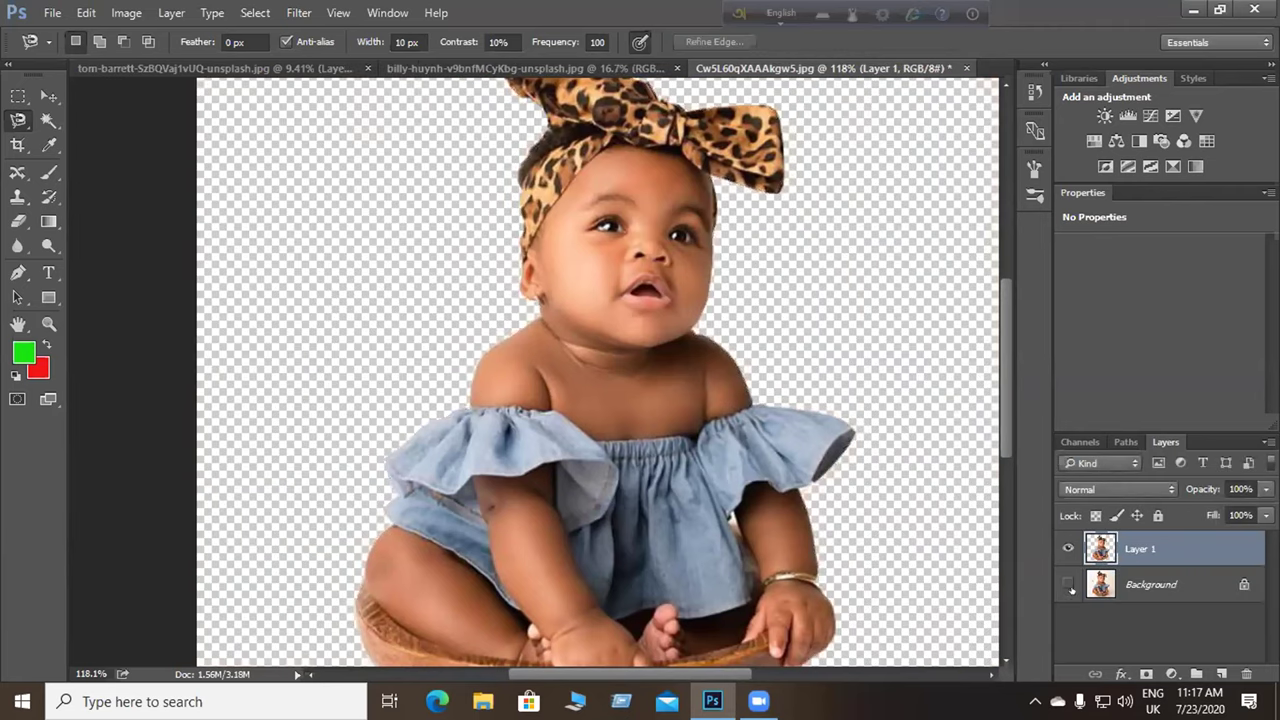
Make the Background layer visible again and switch to the tom-barrett-SzBQVaj1vUQ-unsplash.jpg document.
left_click(1068, 584)
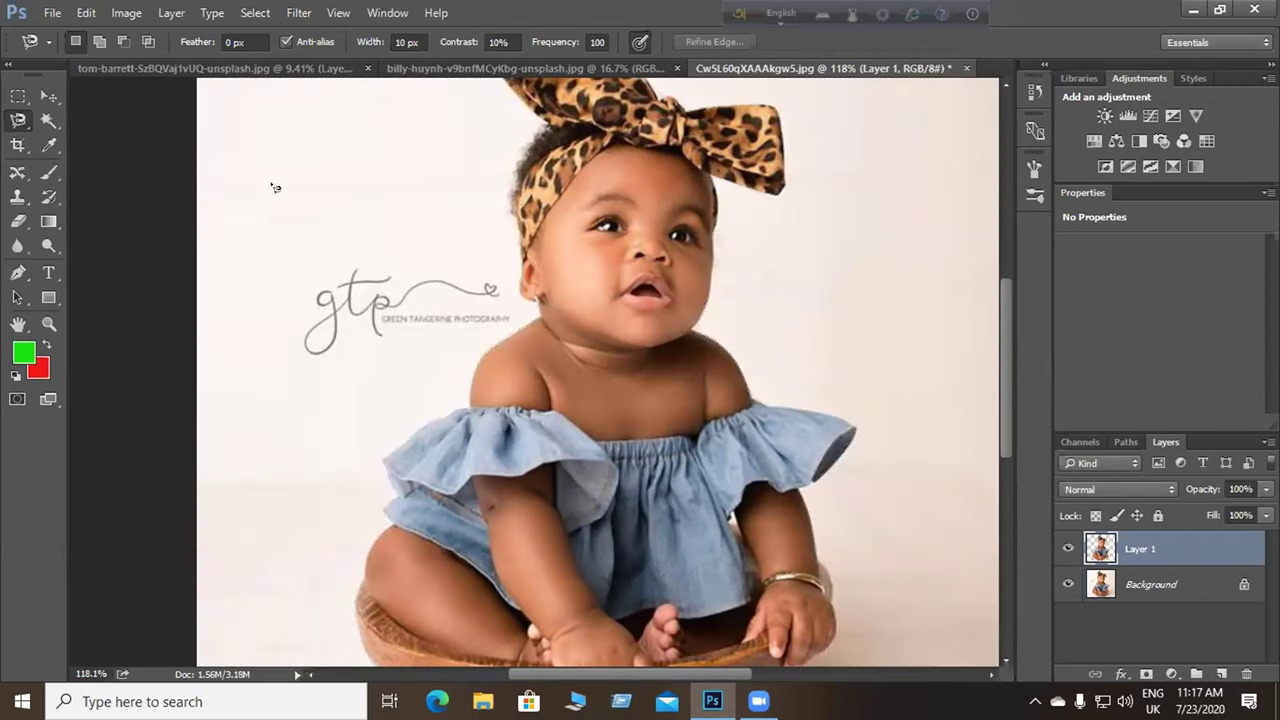
left_click(495, 68)
left_click(216, 72)
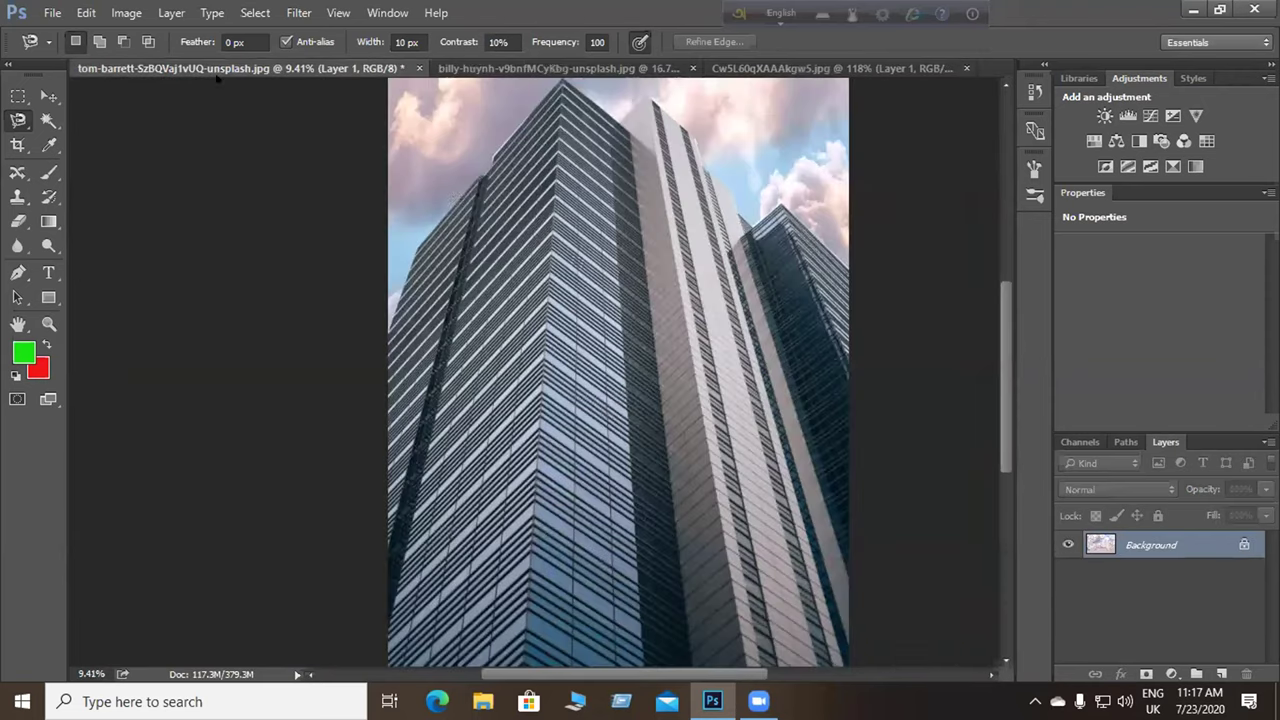
Open the image tom-barrett-U9ViHc21c5I-unsplash from the colour folder.
left_click(52, 12)
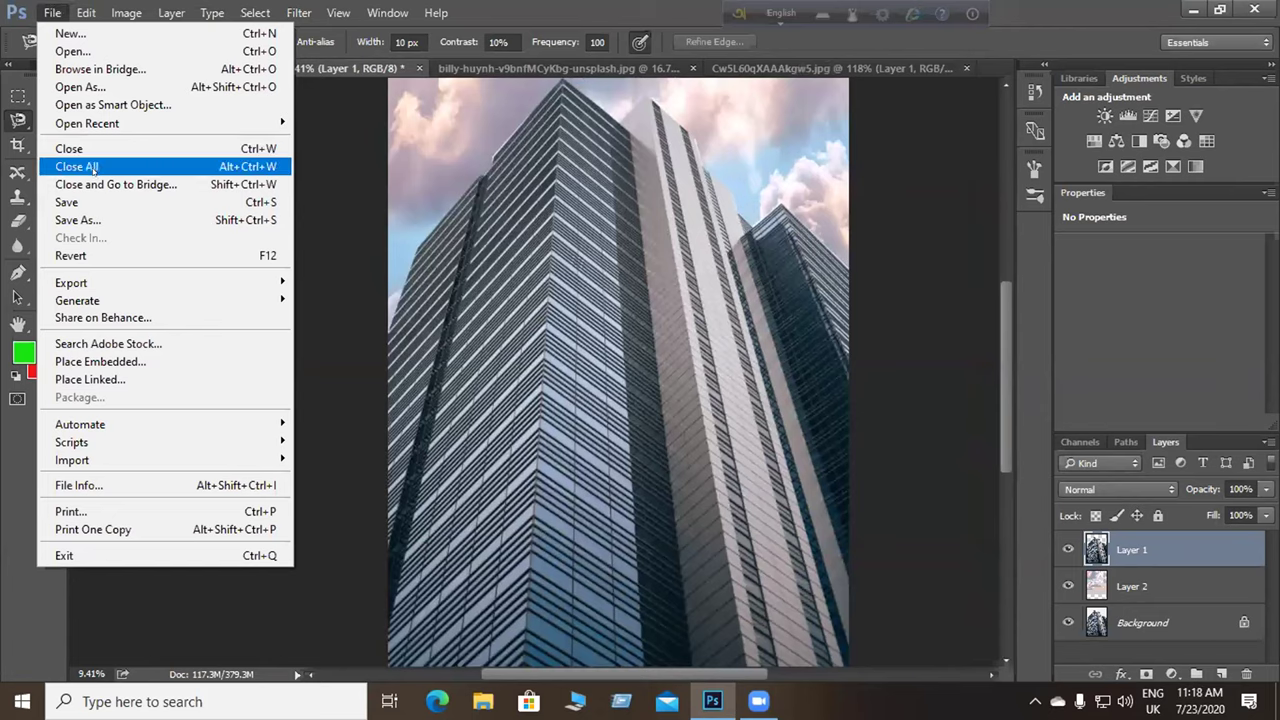
left_click(78, 50)
scroll(300, 290, "down", 5)
scroll(269, 318, "down", 3)
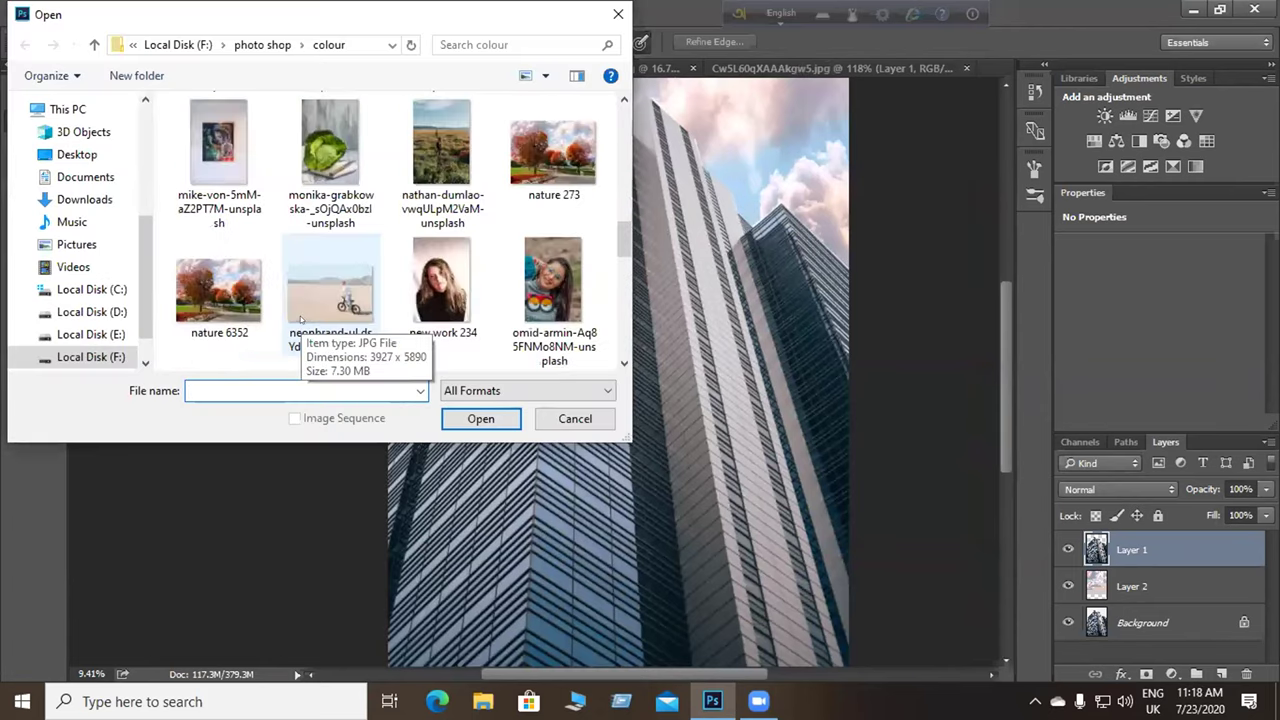
scroll(393, 250, "down", 2)
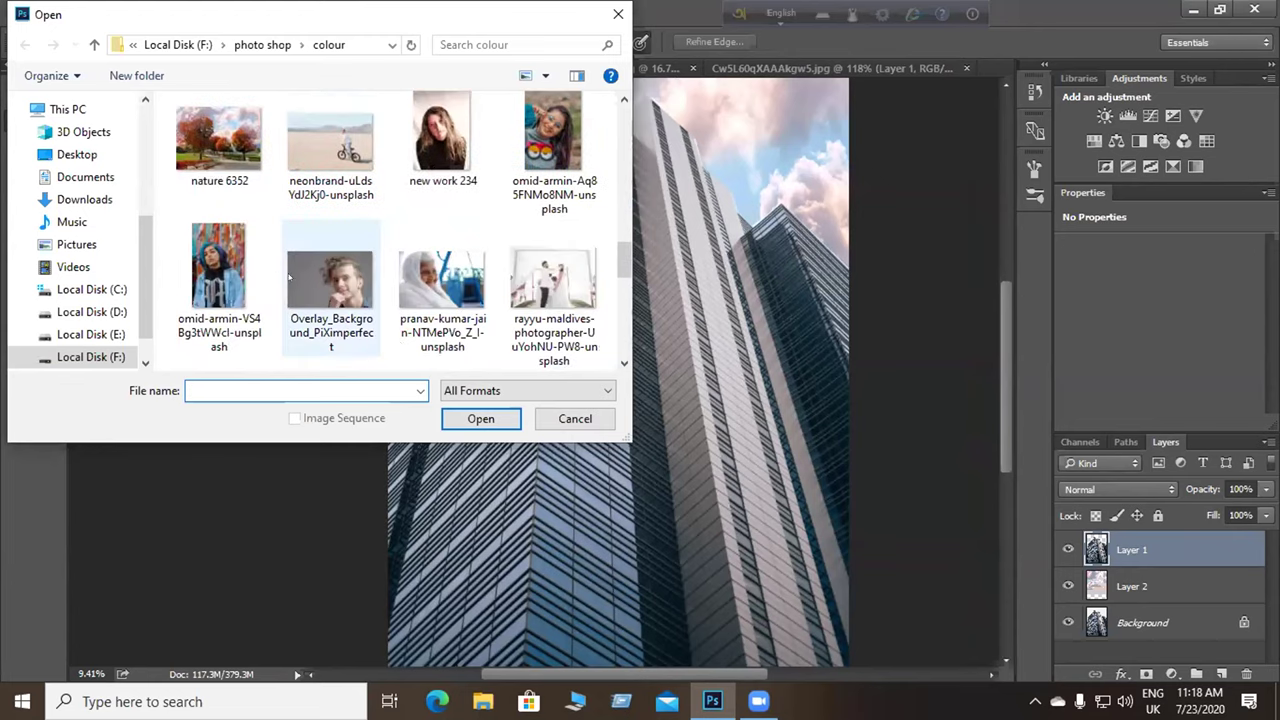
scroll(423, 270, "down", 4)
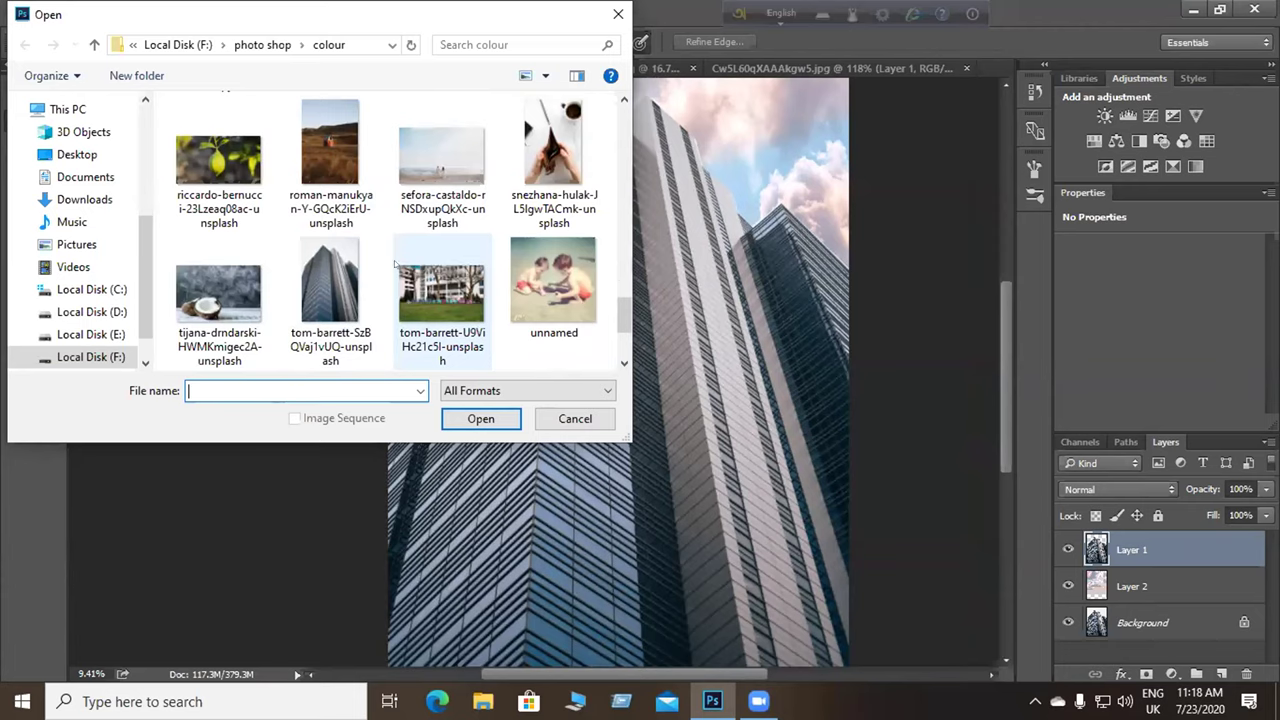
scroll(408, 272, "down", 1)
scroll(410, 276, "up", 1)
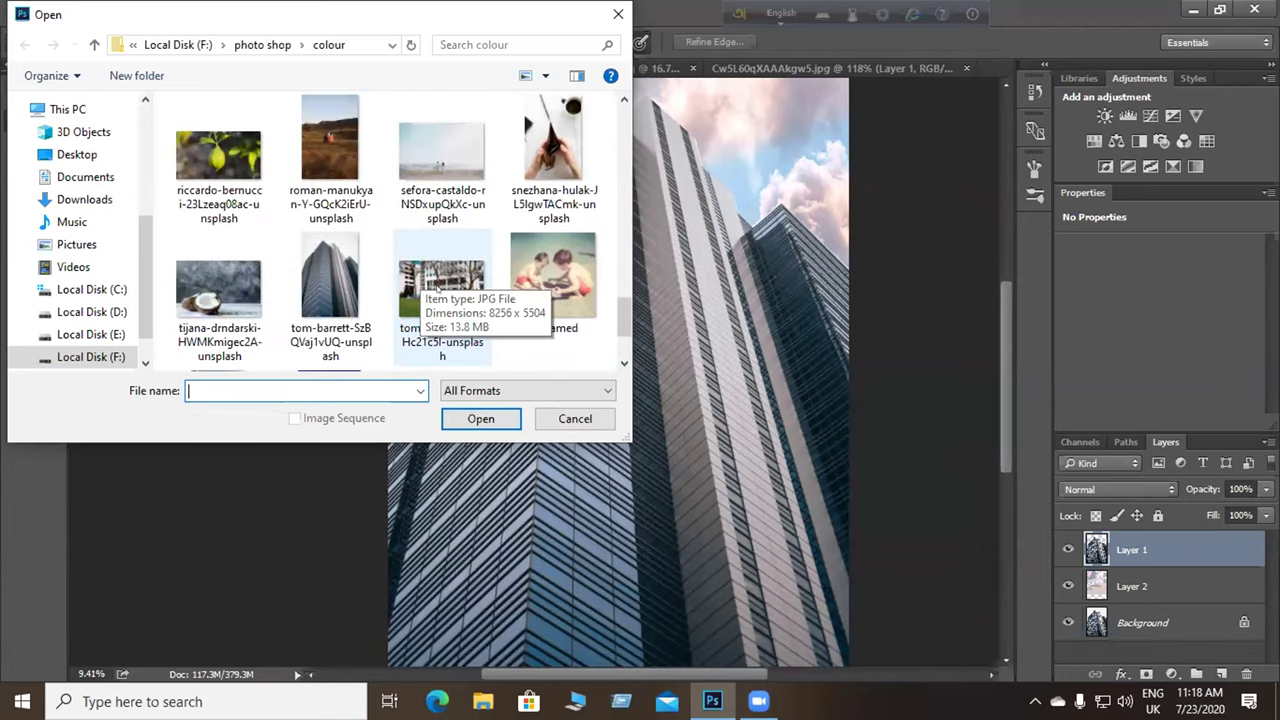
left_click(415, 285)
left_click(460, 412)
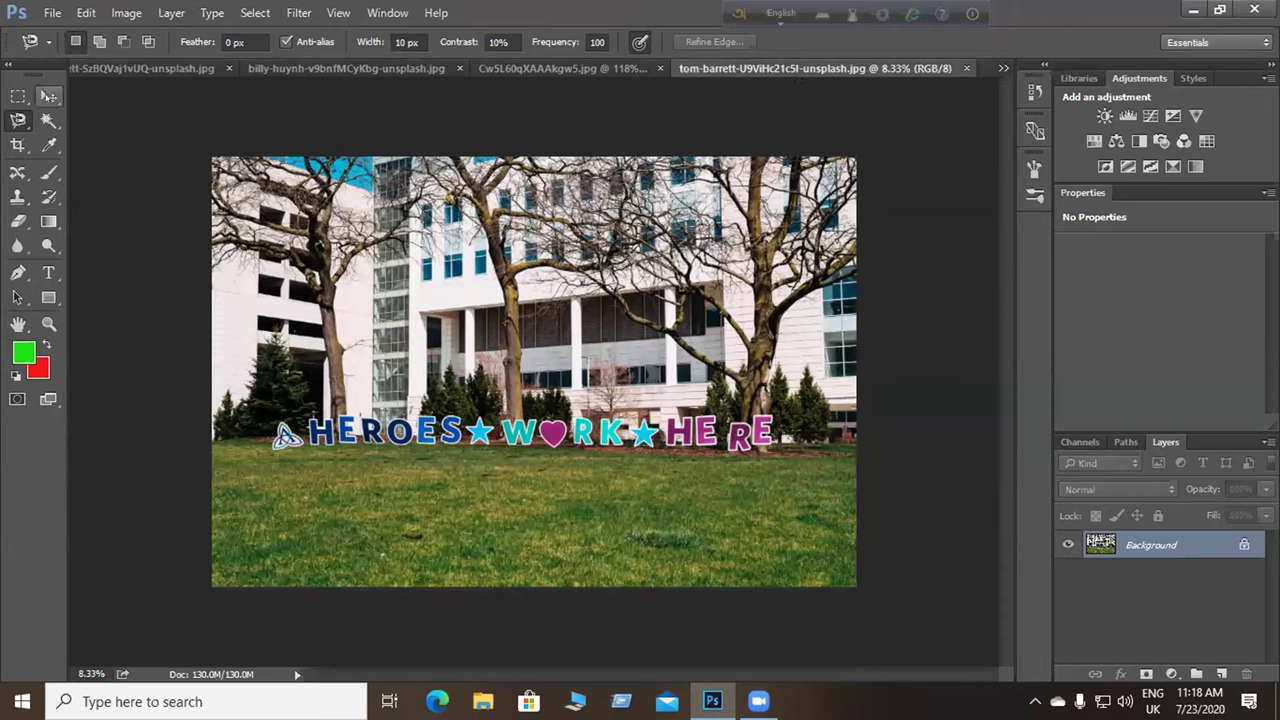
Copy the building-and-lawn picture into the Cw5L60qXAAAkgw5.jpg document as a new layer with the Move tool.
left_click(48, 96)
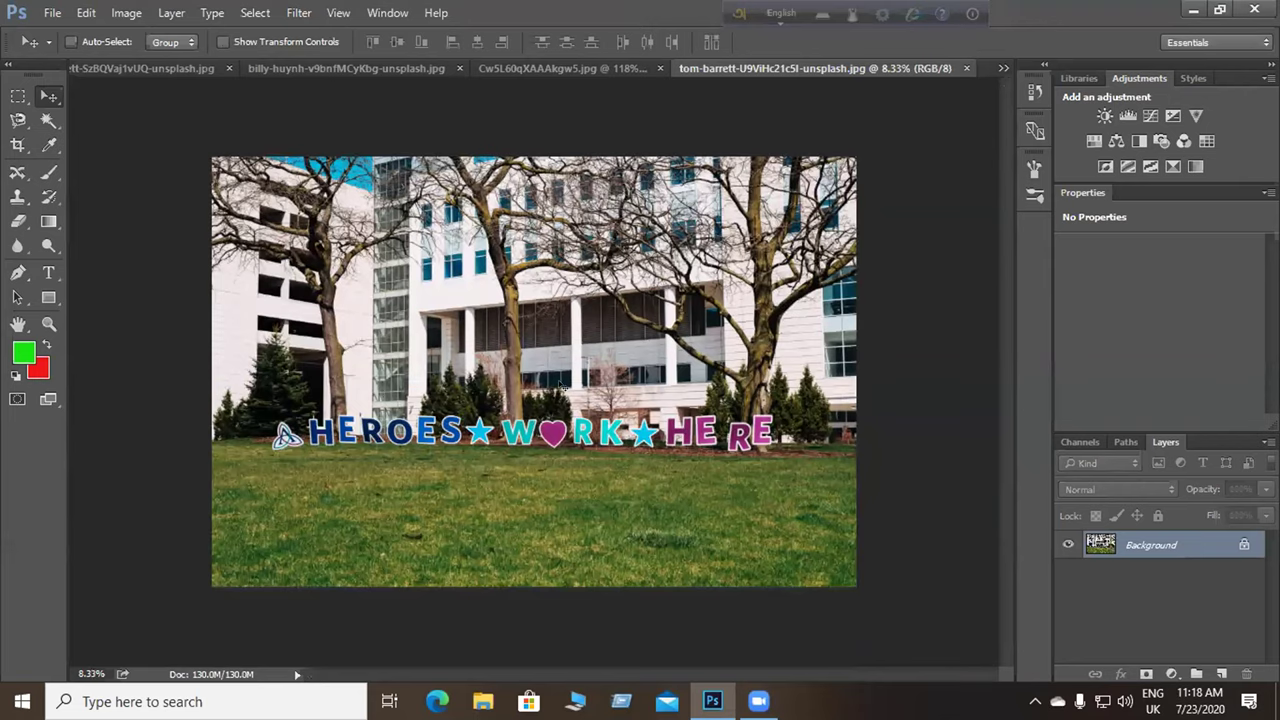
left_click_drag(600, 100, 426, 342)
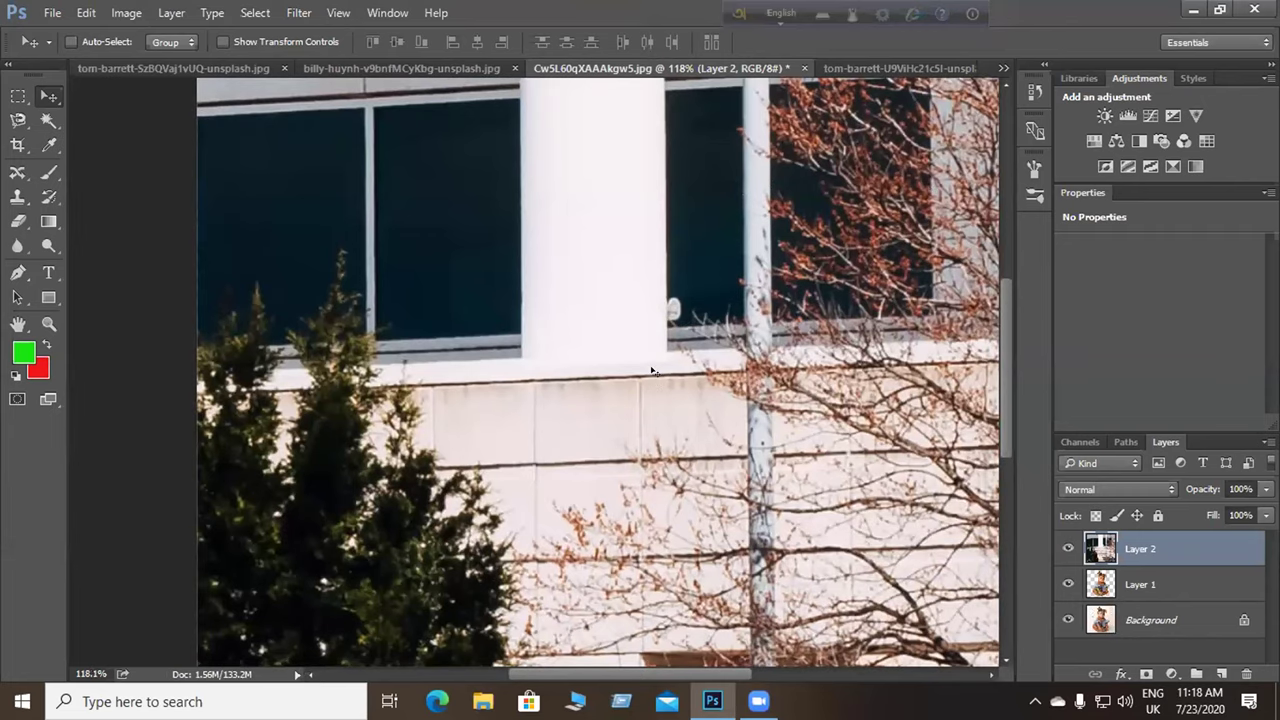
Start a free transform of the building layer and scale it down to about 21% around the canvas.
scroll(651, 371, "down", 2)
scroll(576, 428, "down", 2)
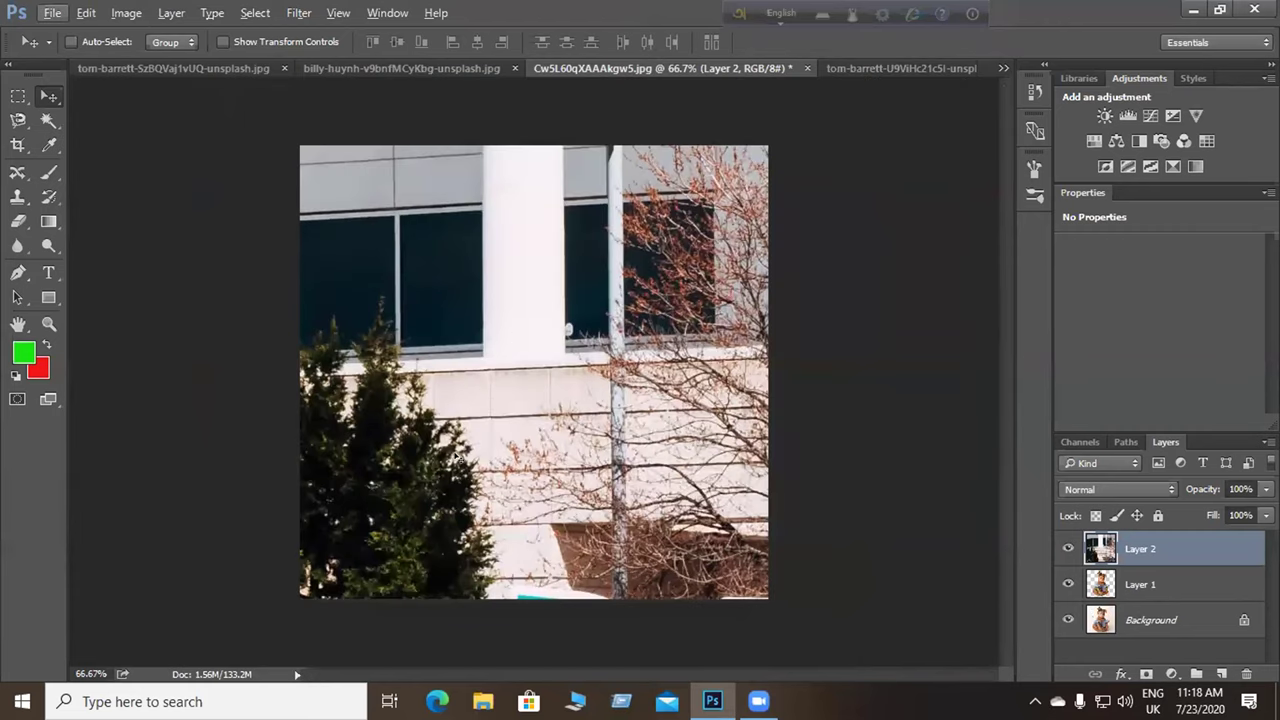
key("ctrl+t")
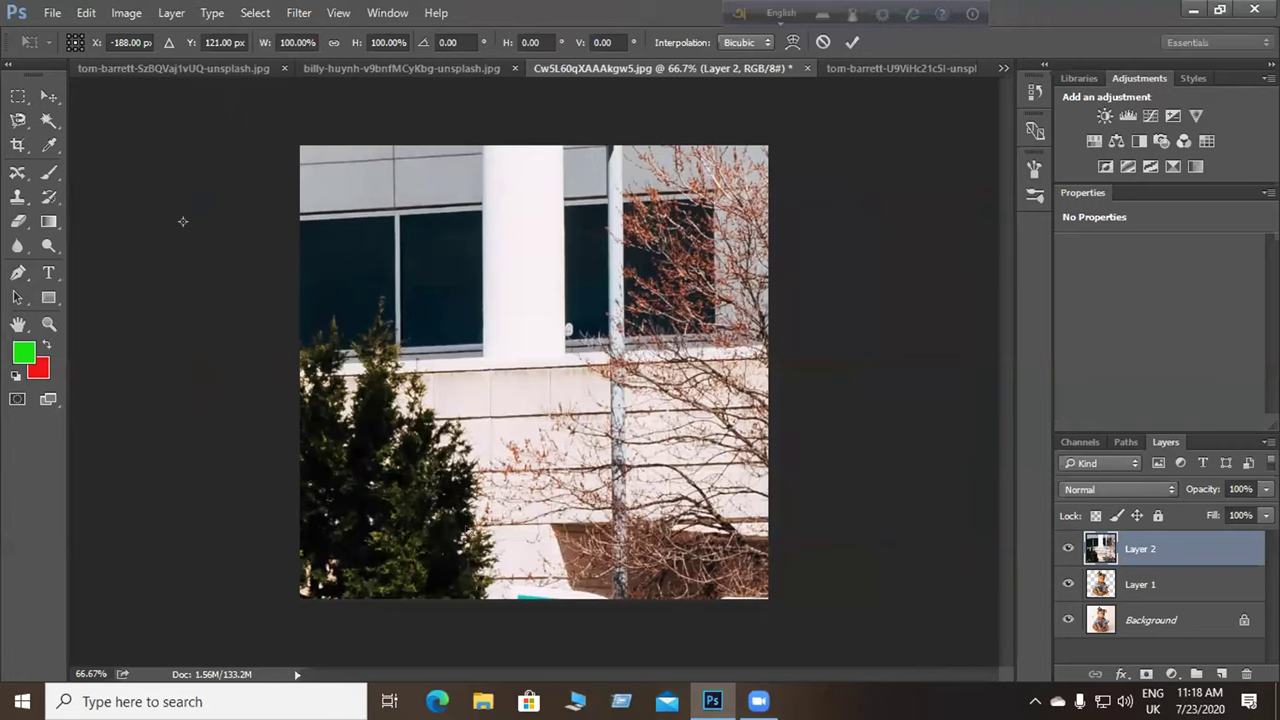
scroll(183, 221, "down", 3)
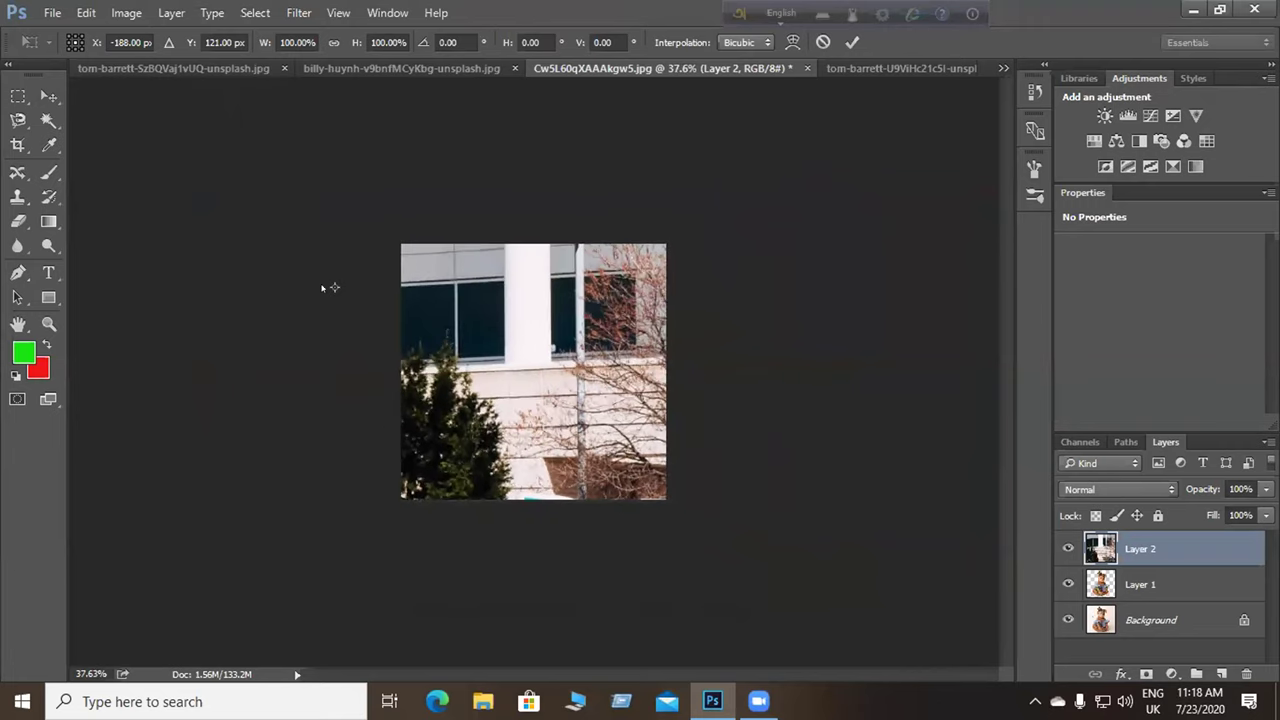
left_click_drag(336, 289, 356, 294)
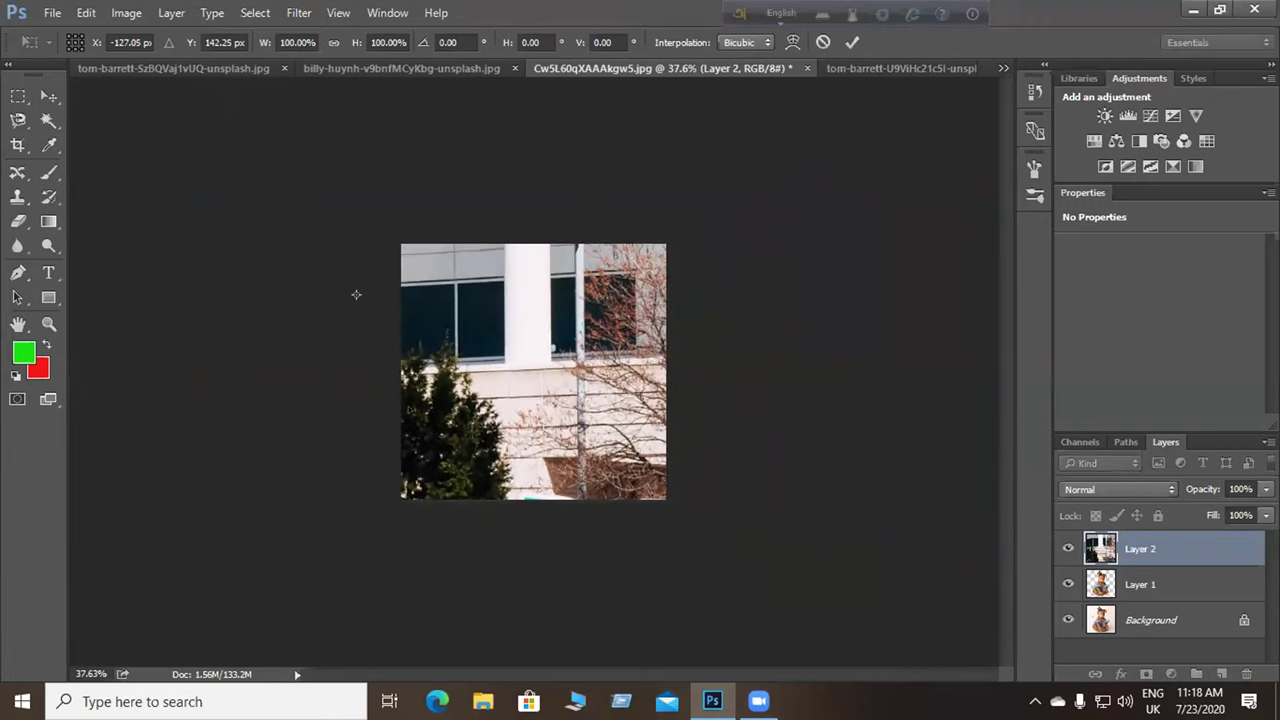
scroll(480, 394, "down", 5)
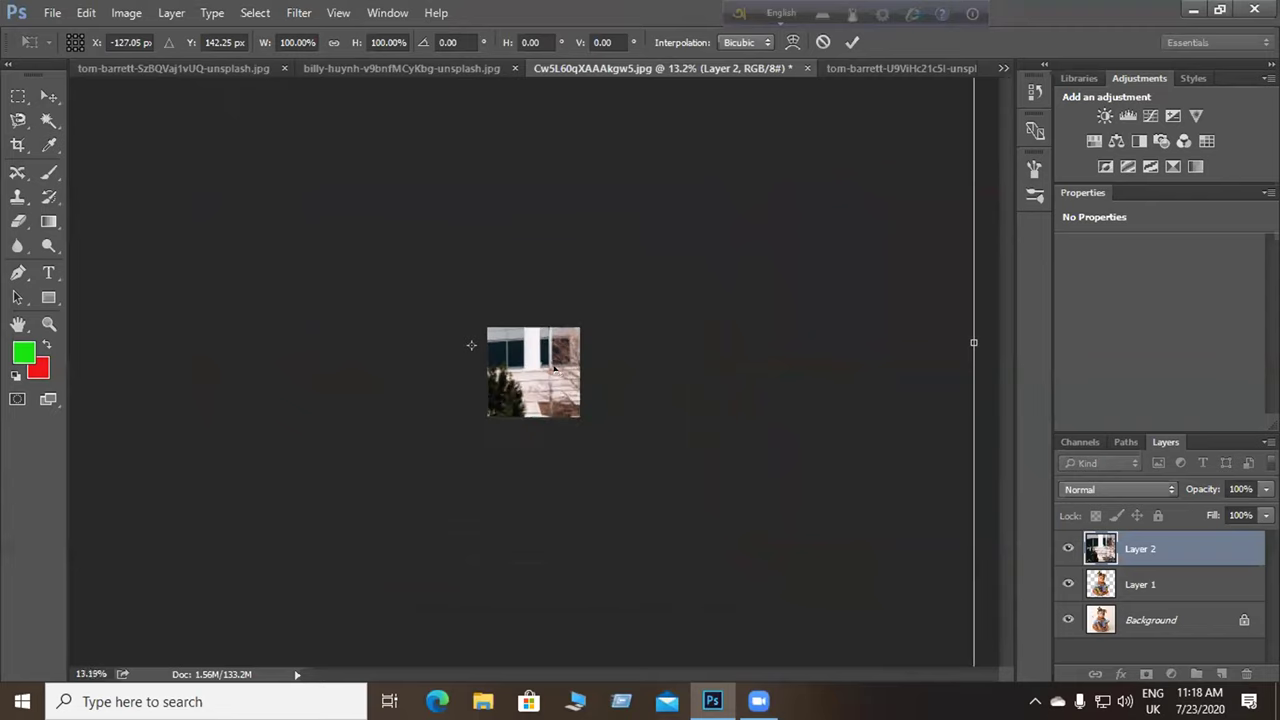
scroll(557, 339, "down", 1)
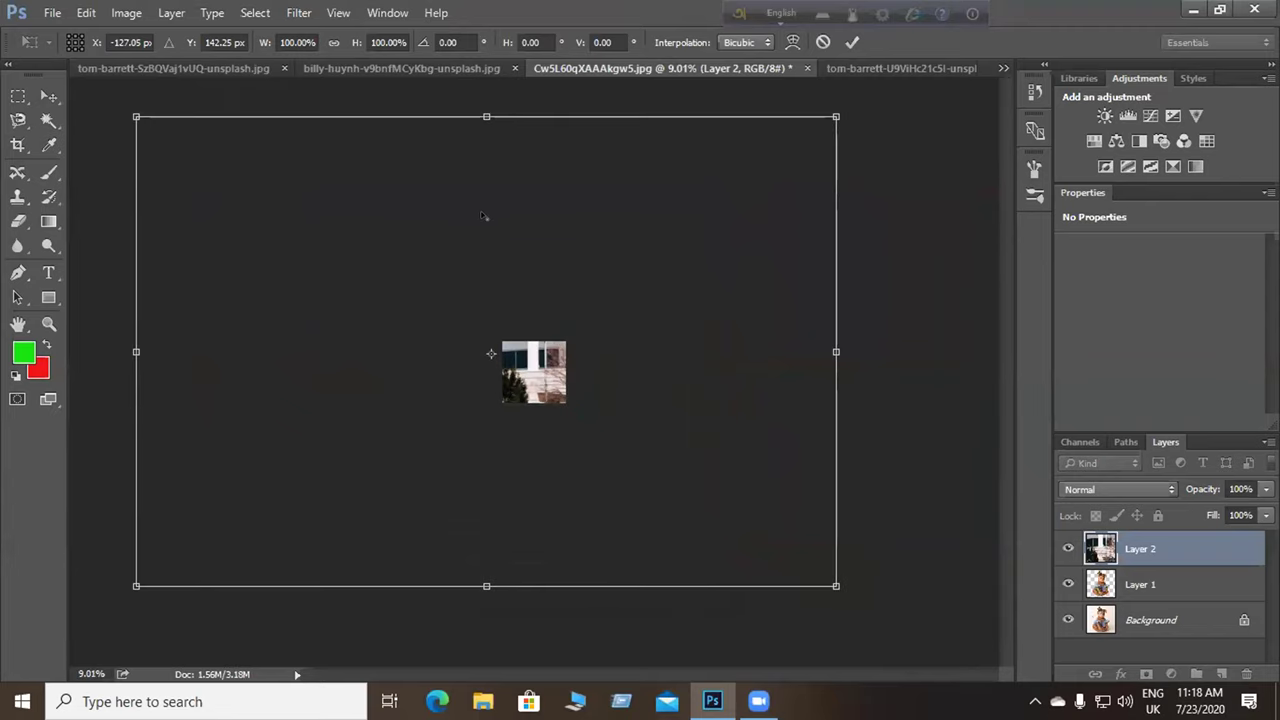
scroll(458, 213, "down", 1)
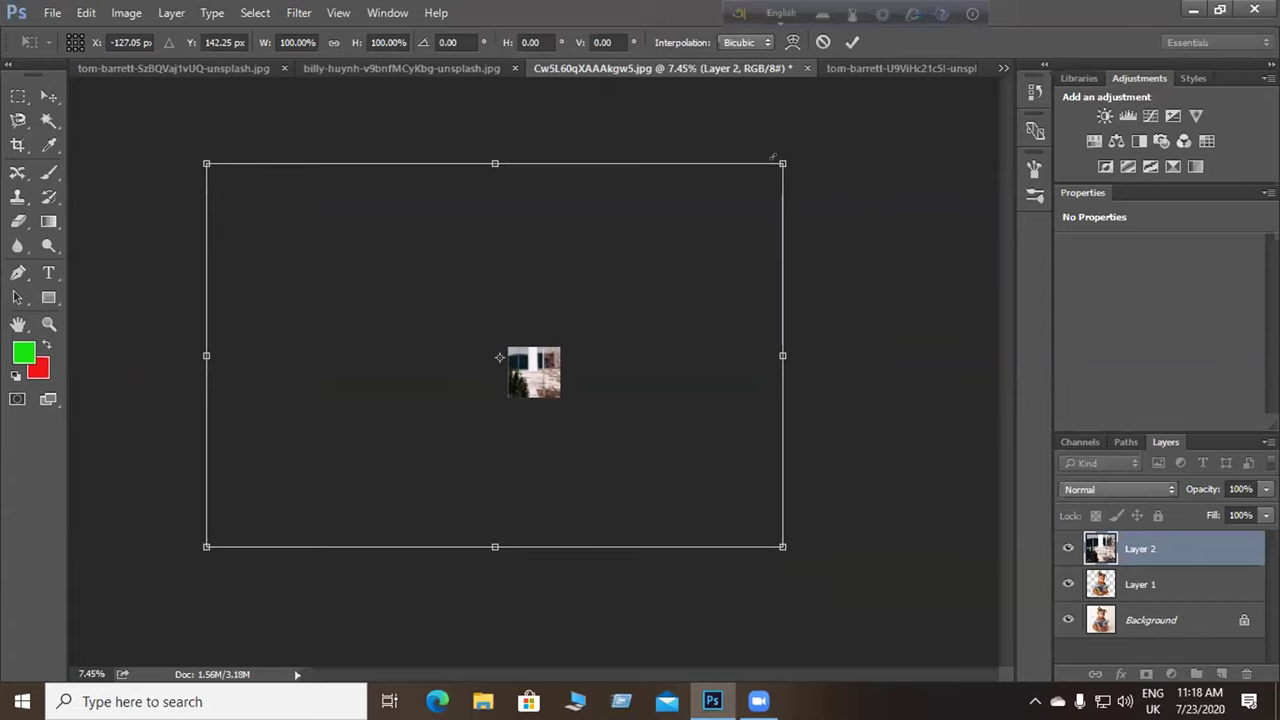
left_click_drag(744, 190, 559, 361)
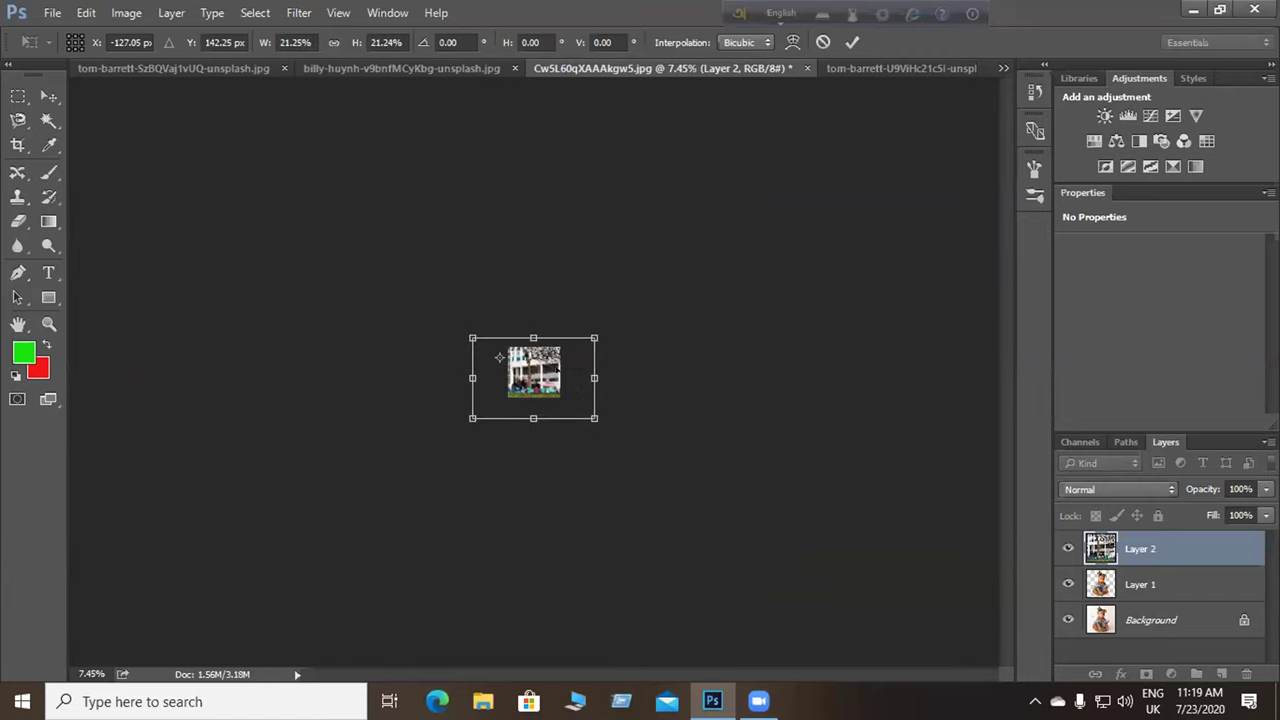
Scale the building layer to about 12.6% width and 13.2% height, aligning it with the canvas's left, top and bottom edges.
key("ctrl+plus")
key("ctrl+plus")
key("ctrl+plus")
key("ctrl+plus")
key("ctrl+plus")
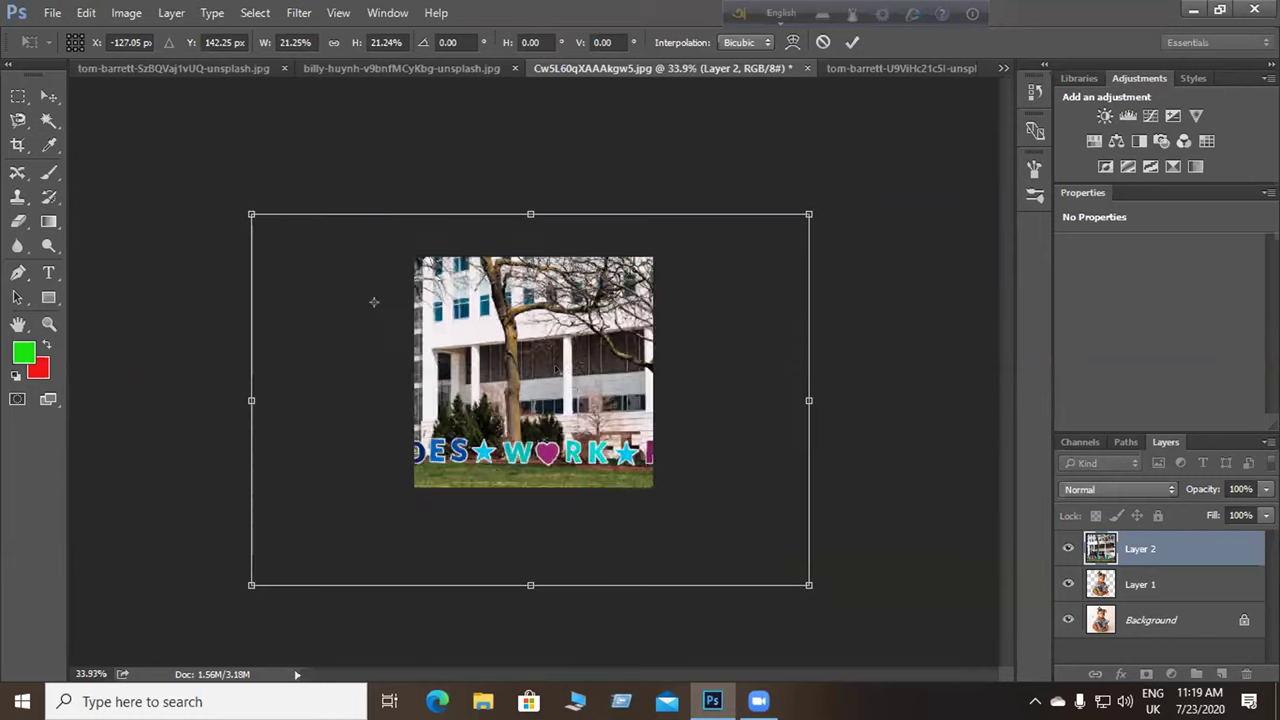
key("ctrl+plus")
key("ctrl+plus")
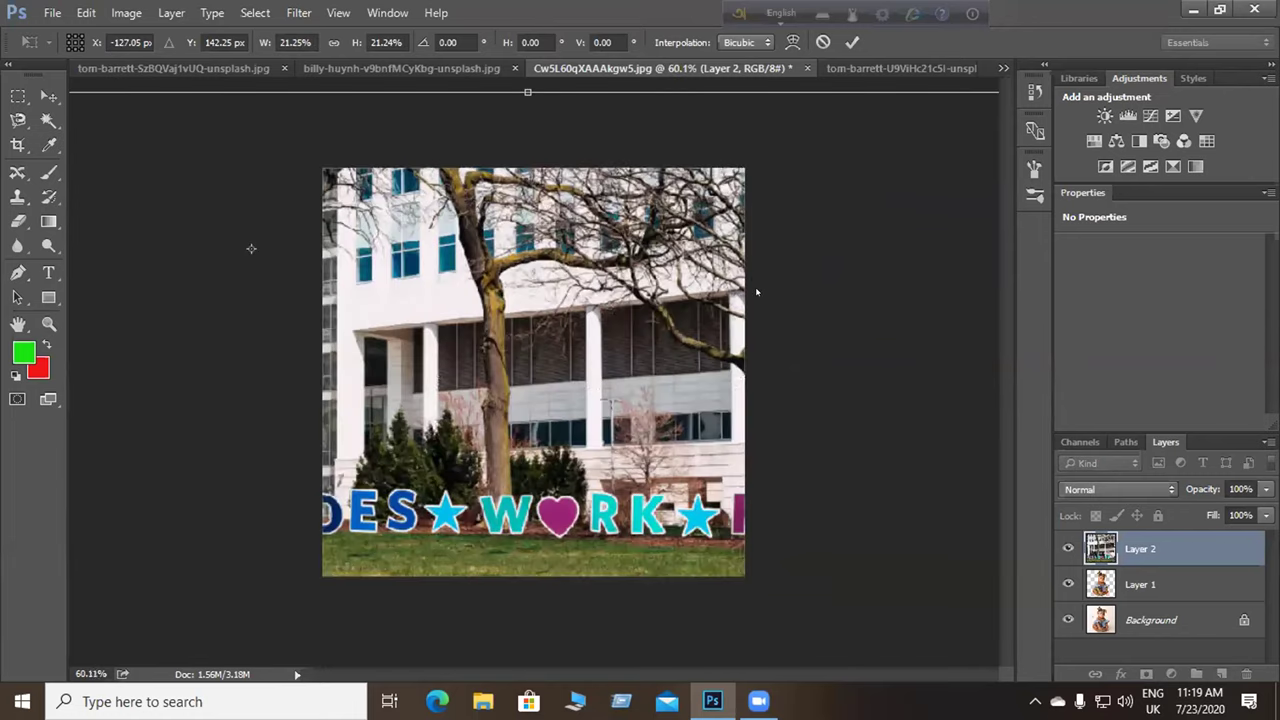
key("ctrl+minus")
key("ctrl+minus")
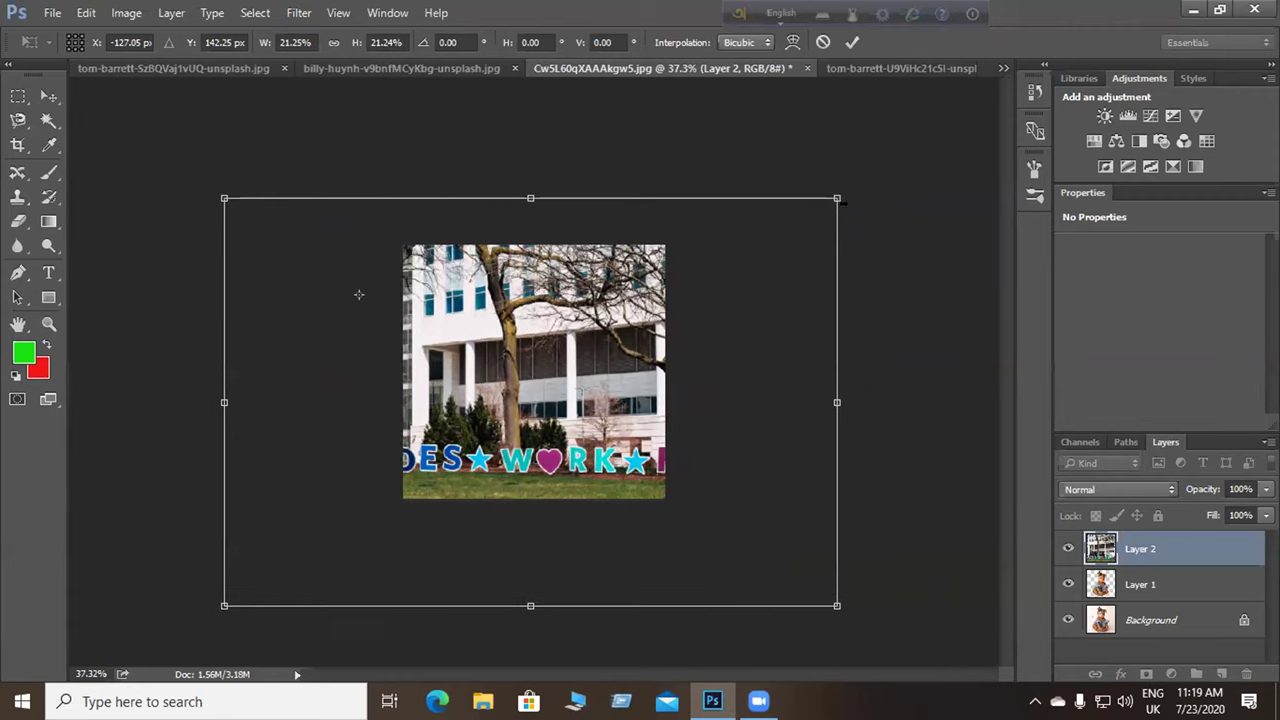
left_click_drag(830, 192, 760, 258)
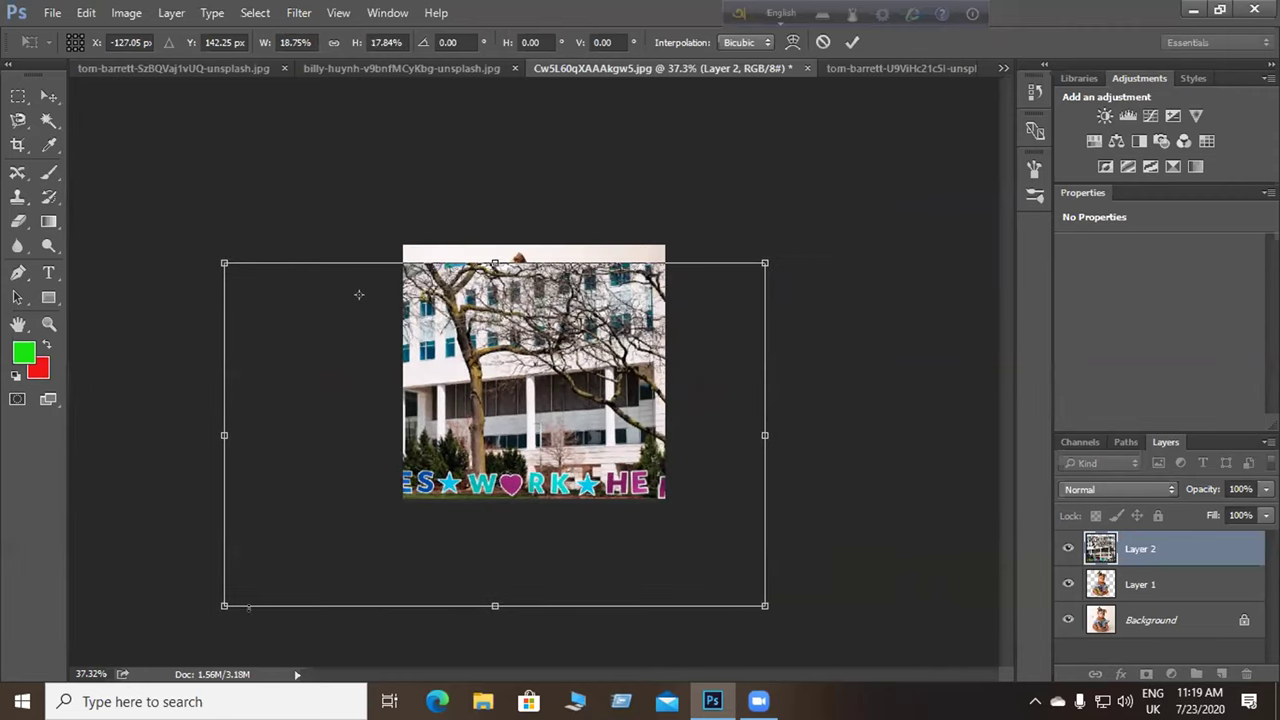
left_click_drag(224, 605, 403, 497)
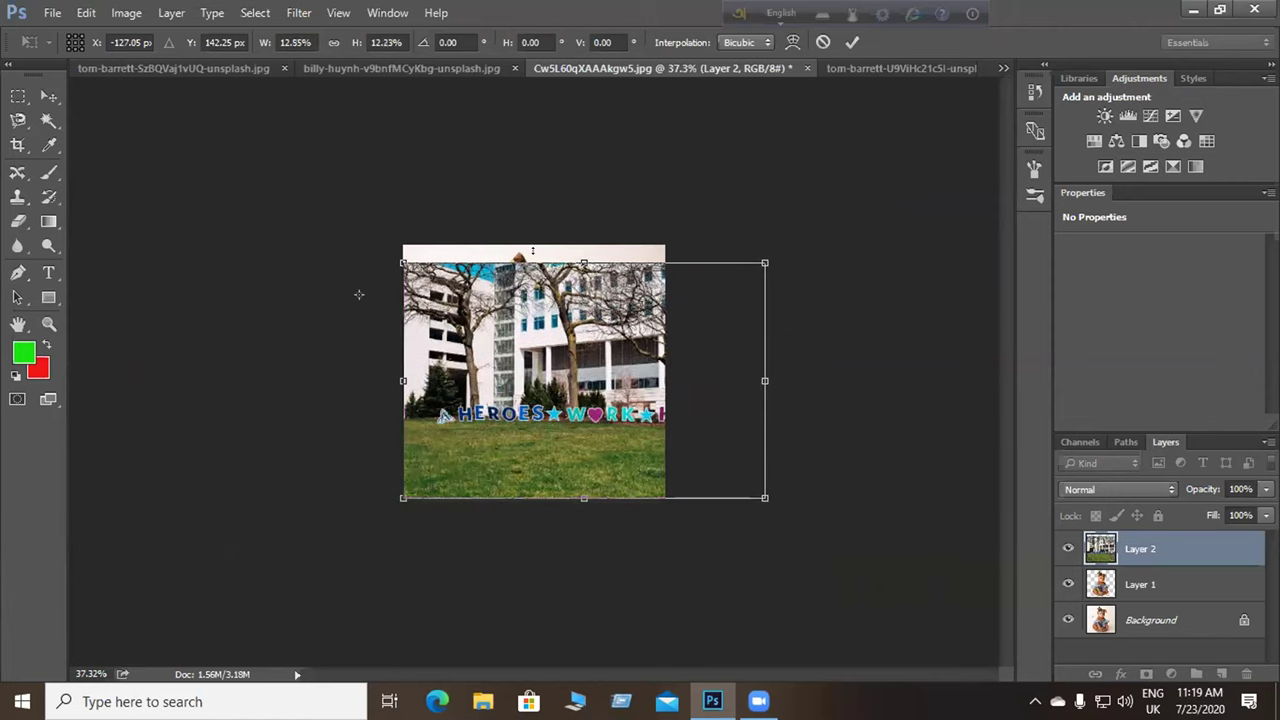
left_click_drag(546, 252, 546, 245)
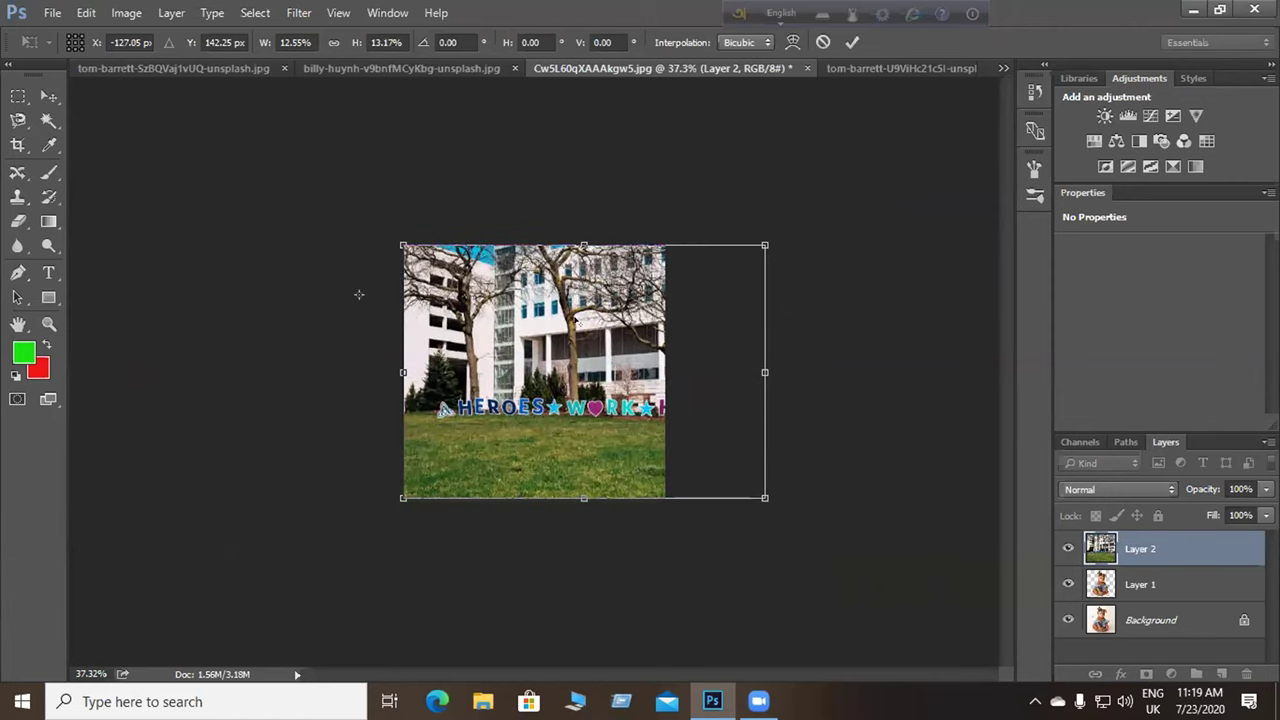
Narrow the building layer to about 9.1% width so it ends at the canvas's right edge, and apply the transform.
scroll(358, 294, "up", 3)
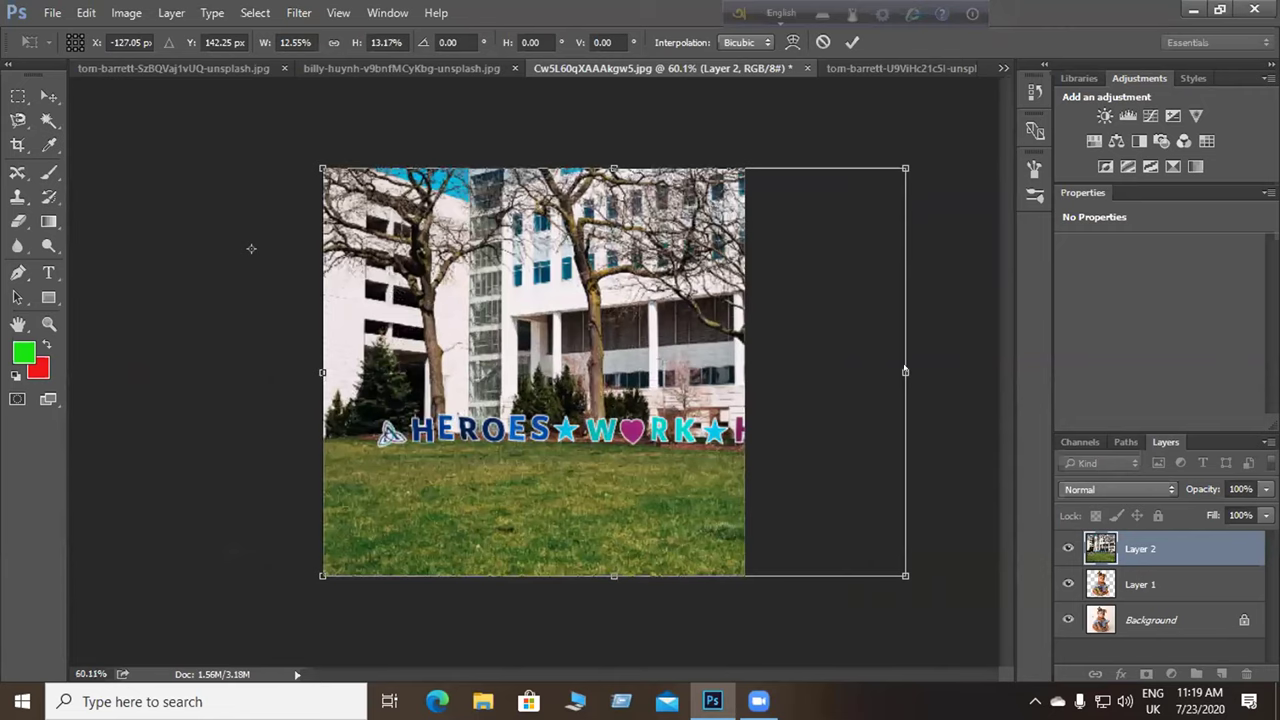
left_click_drag(900, 370, 744, 372)
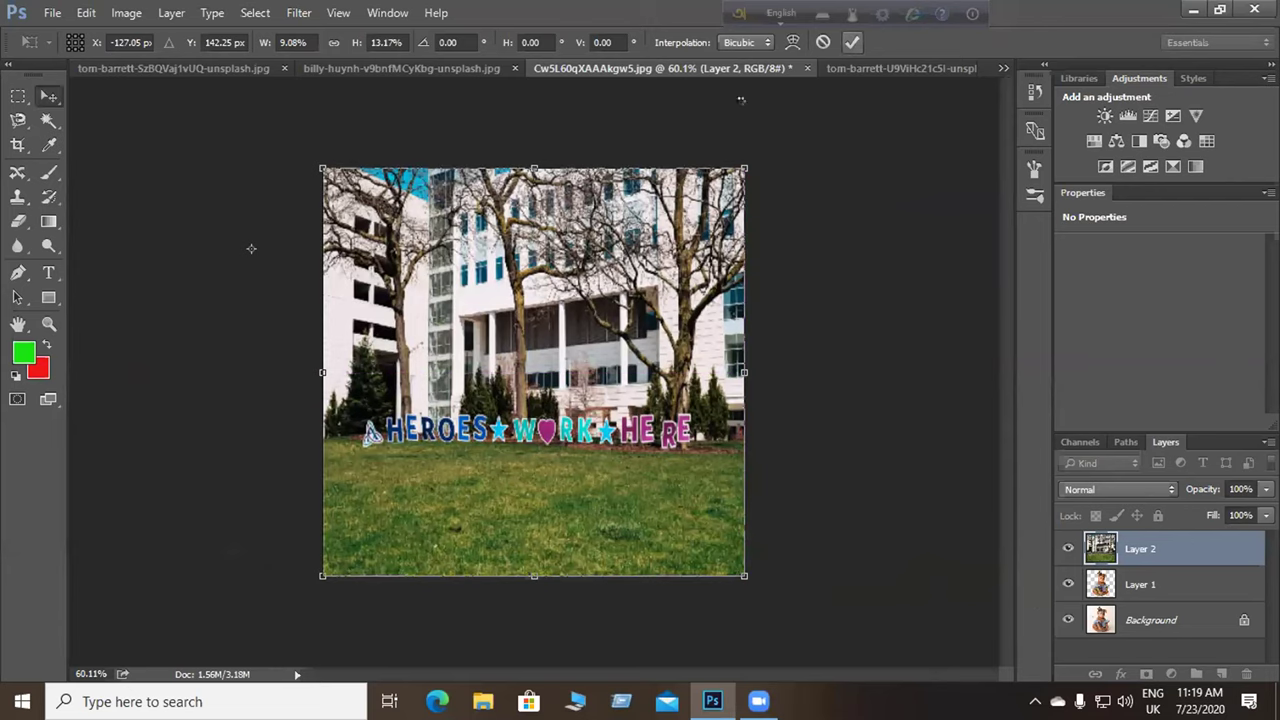
key("Return")
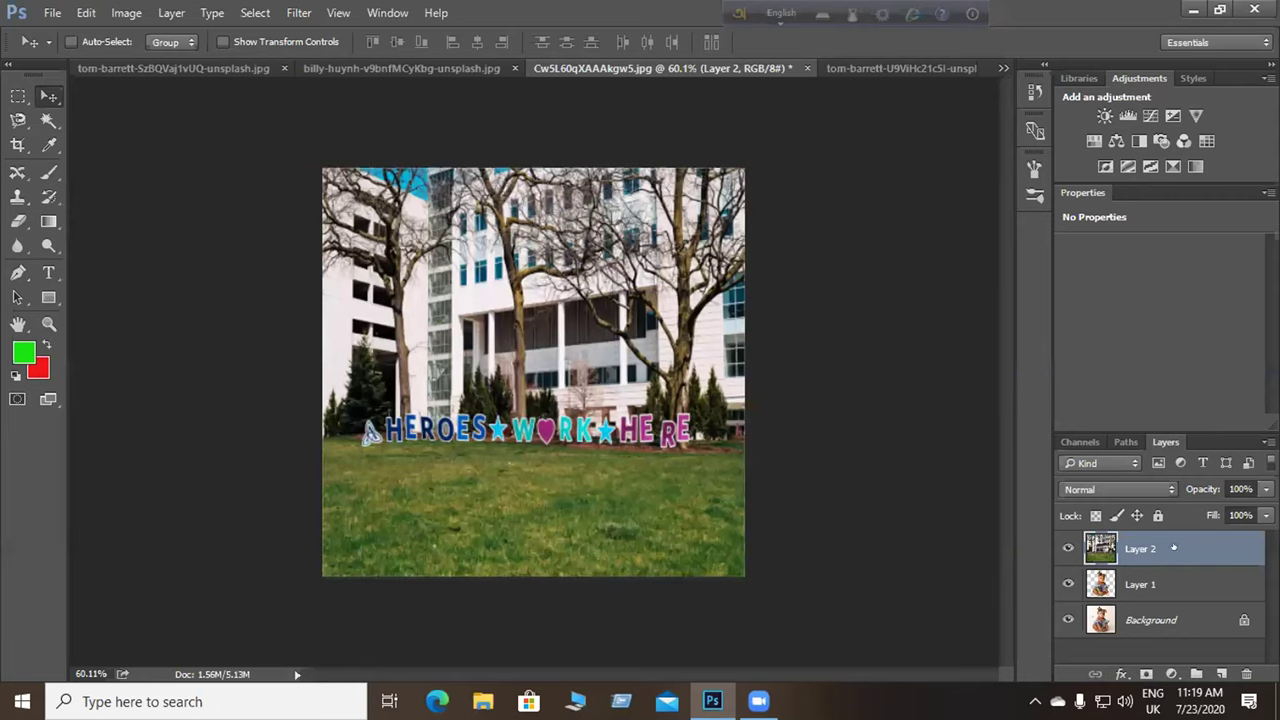
Move Layer 2 below Layer 1 in the layer order, placing the building behind the baby cutout.
left_click_drag(1174, 547, 1159, 594)
left_click_drag(1173, 548, 1155, 602)
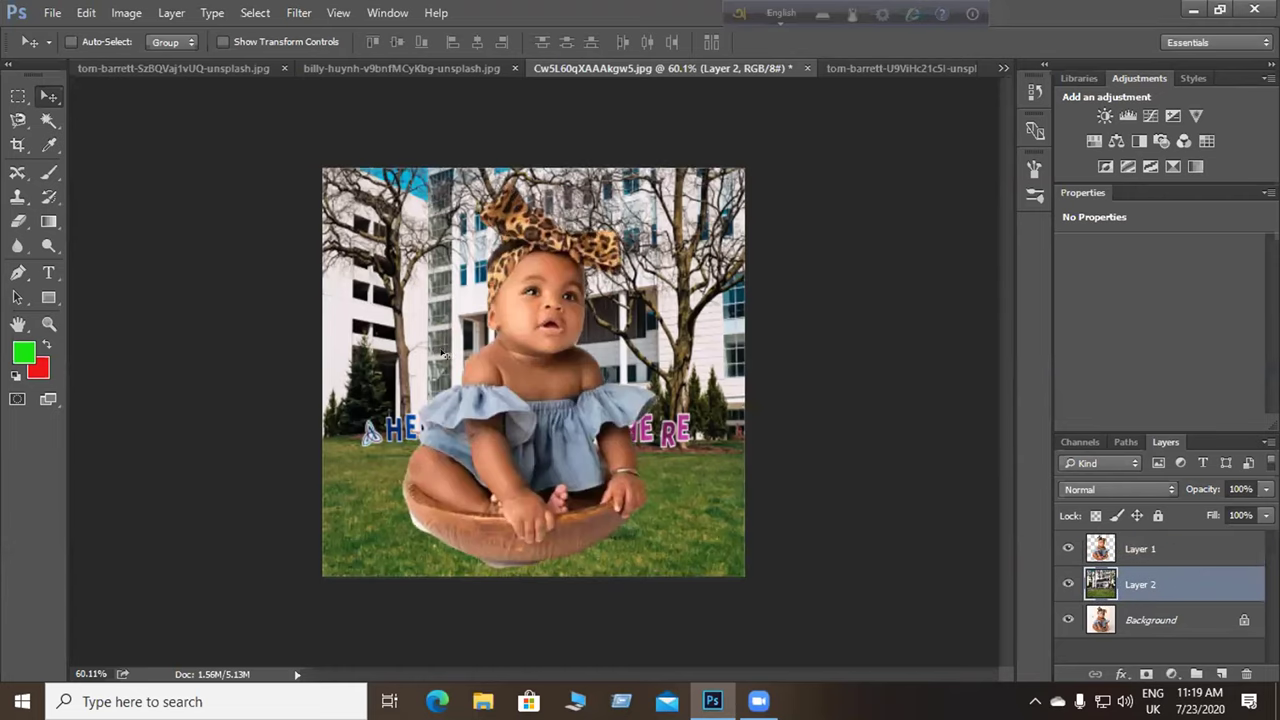
Scale the baby cutout on Layer 1 to about 36.6% width and 34.2% height, place it on the picture's lower-left grass, and apply the transform.
left_click(1130, 548)
key("ctrl+t")
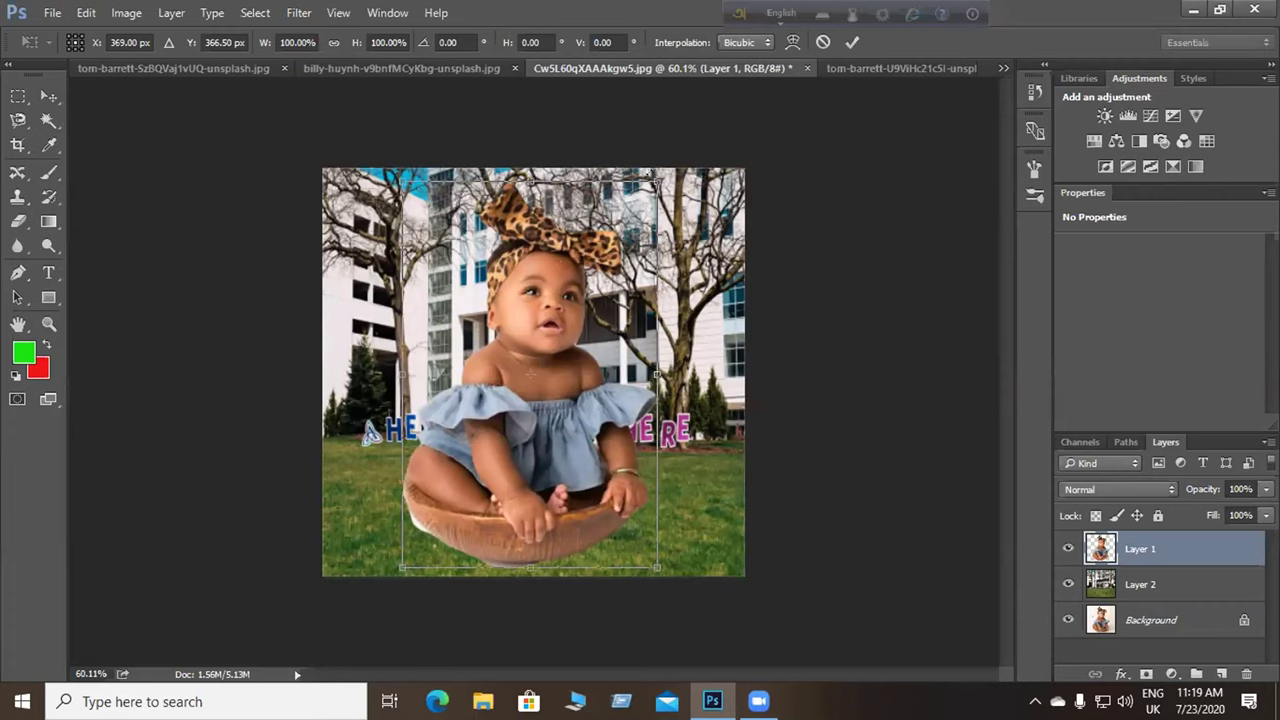
left_click_drag(656, 178, 586, 424)
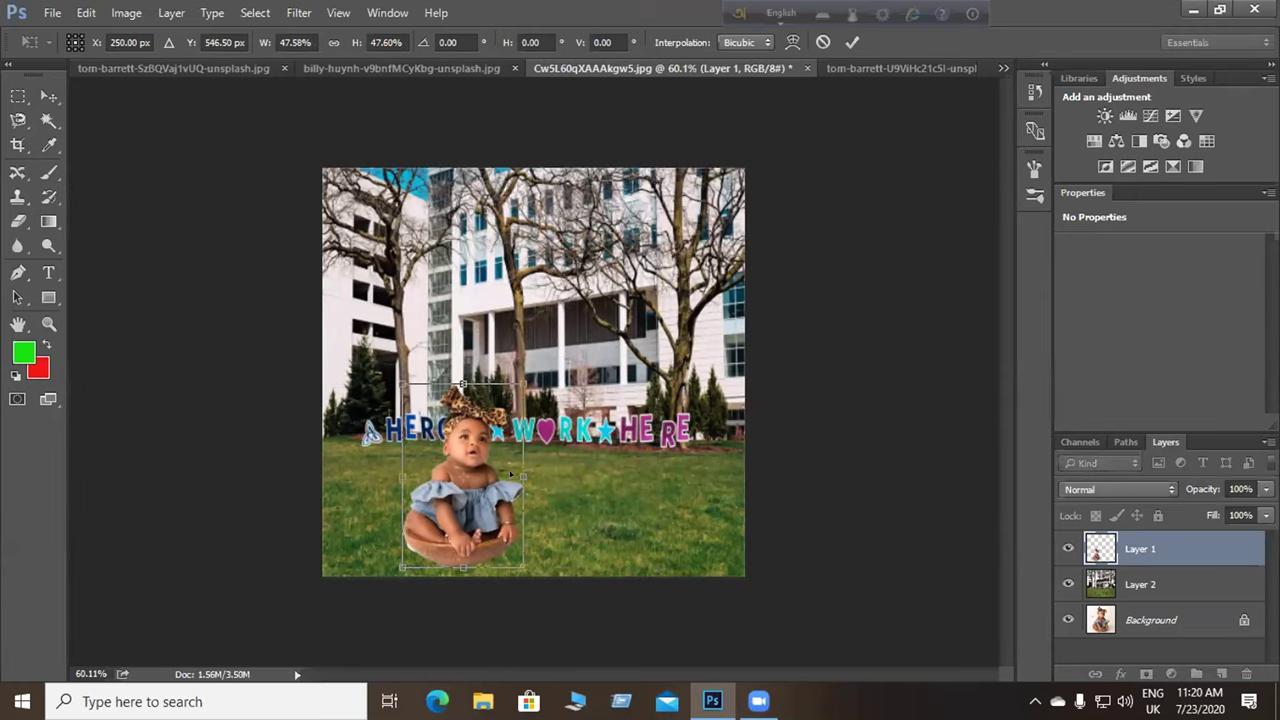
left_click_drag(515, 468, 536, 470)
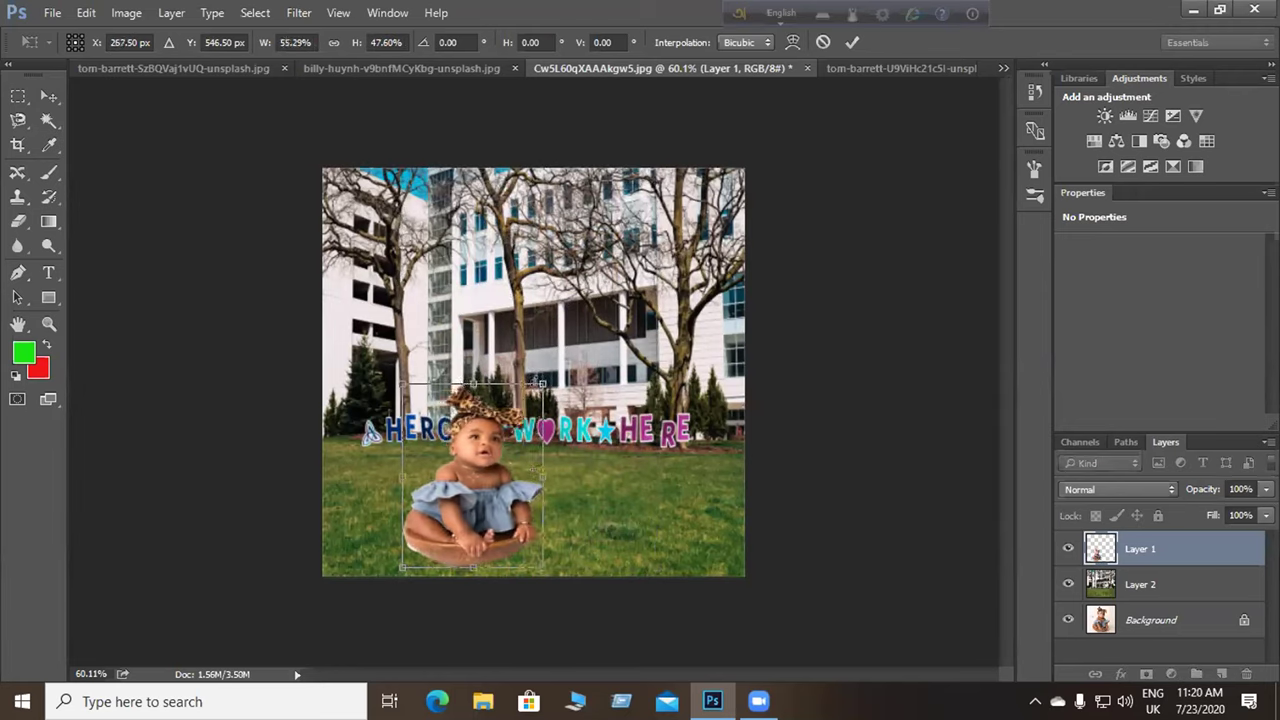
left_click_drag(541, 383, 514, 414)
left_click_drag(460, 488, 382, 448)
left_click_drag(370, 397, 372, 414)
mouse_move(425, 469)
left_mouse_down()
mouse_move(408, 468)
mouse_move(412, 458)
mouse_move(429, 482)
left_mouse_up()
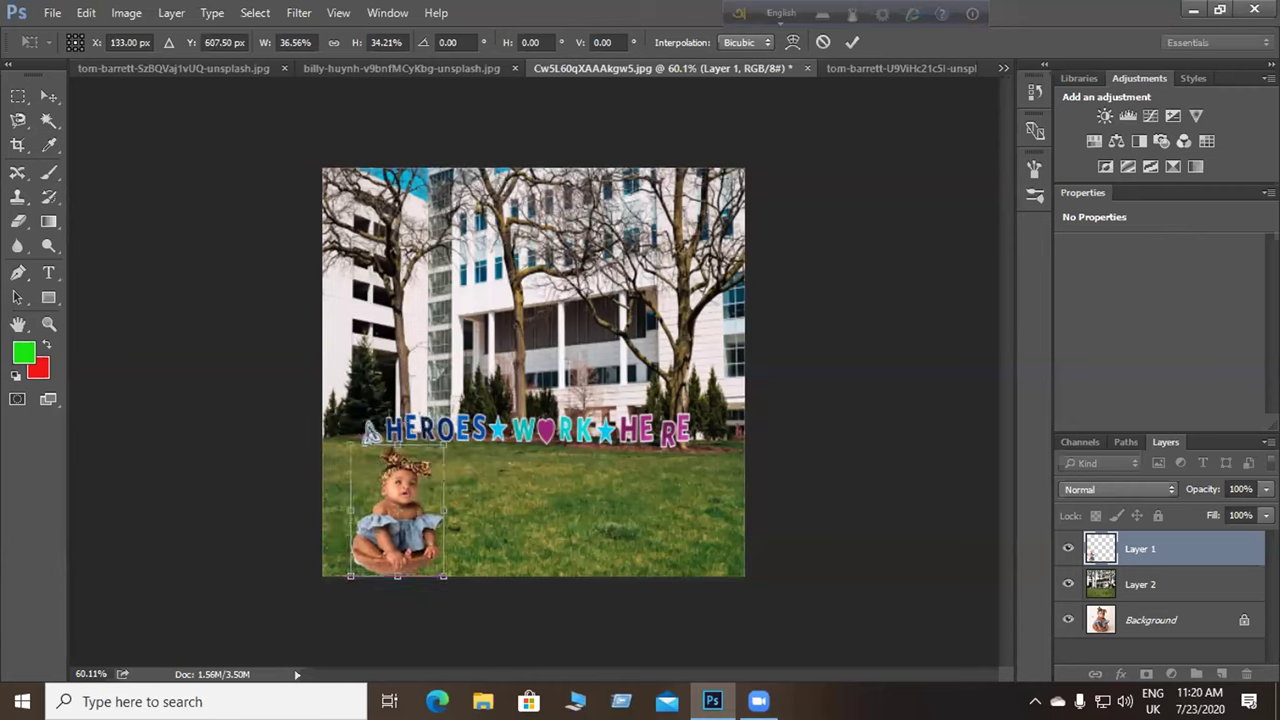
left_click(852, 42)
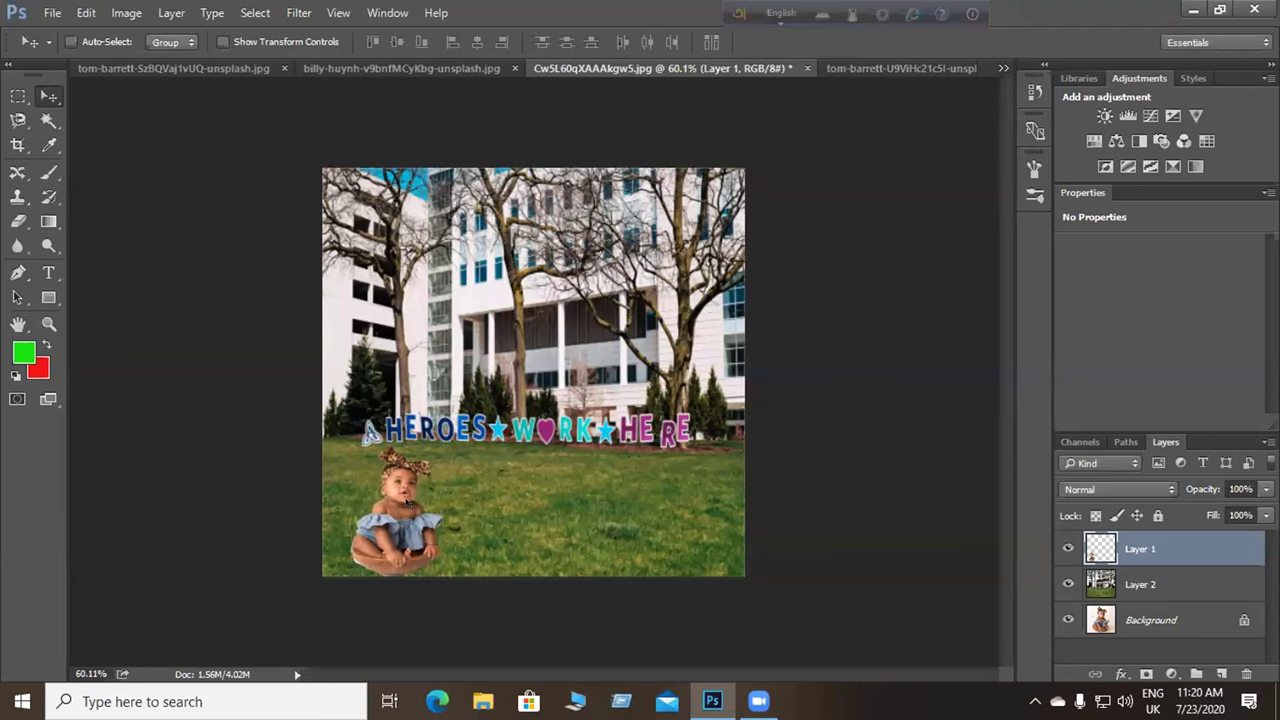
key("ctrl+plus")
scroll(412, 516, "up", 1)
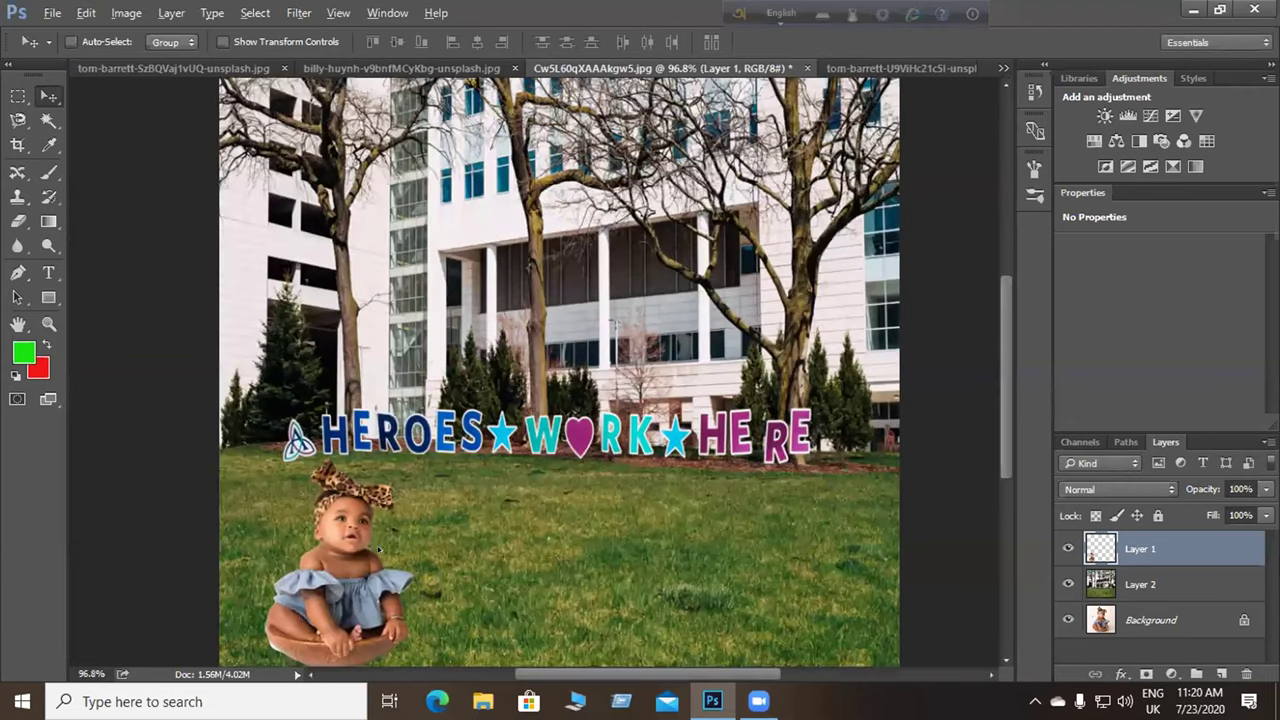
scroll(380, 549, "up", 1)
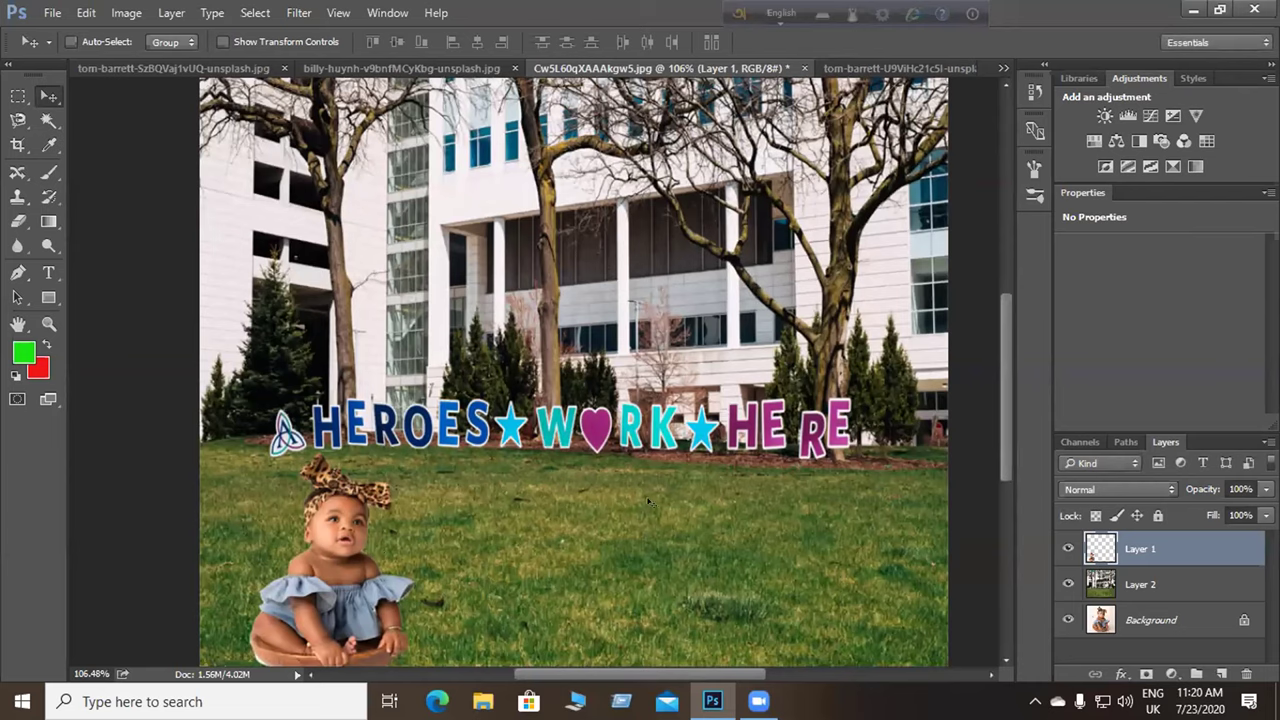
Delete Layer 1 with the baby cutout and Layer 2 with the building, keeping only the Background photo.
left_click(6, 123)
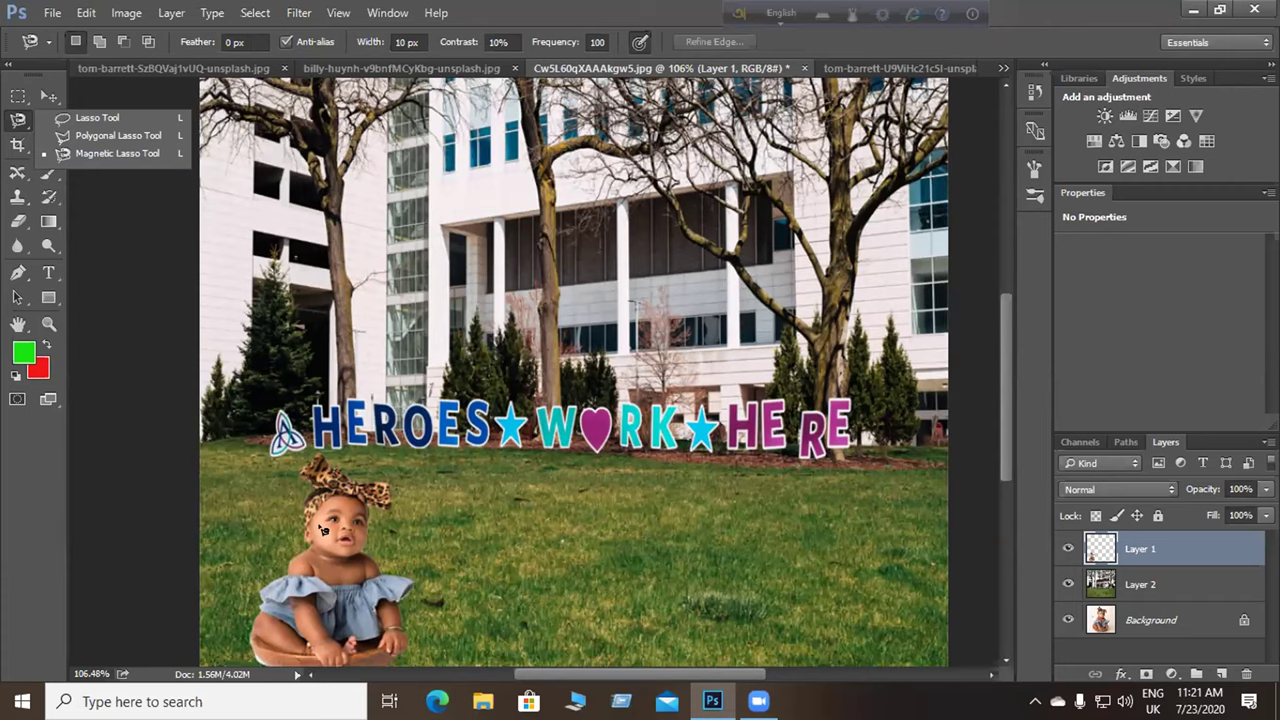
mouse_move(1176, 548)
left_mouse_down()
mouse_move(1240, 690)
mouse_move(1246, 674)
left_mouse_up()
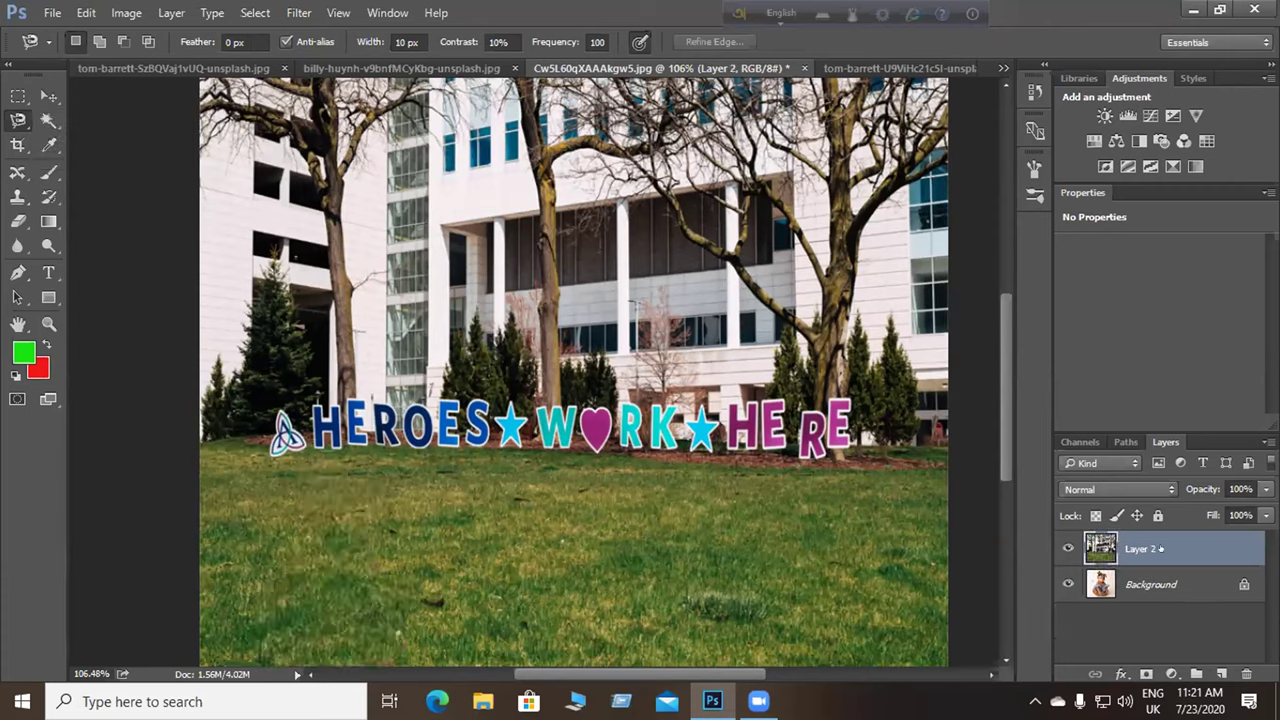
left_click_drag(1159, 537, 1242, 672)
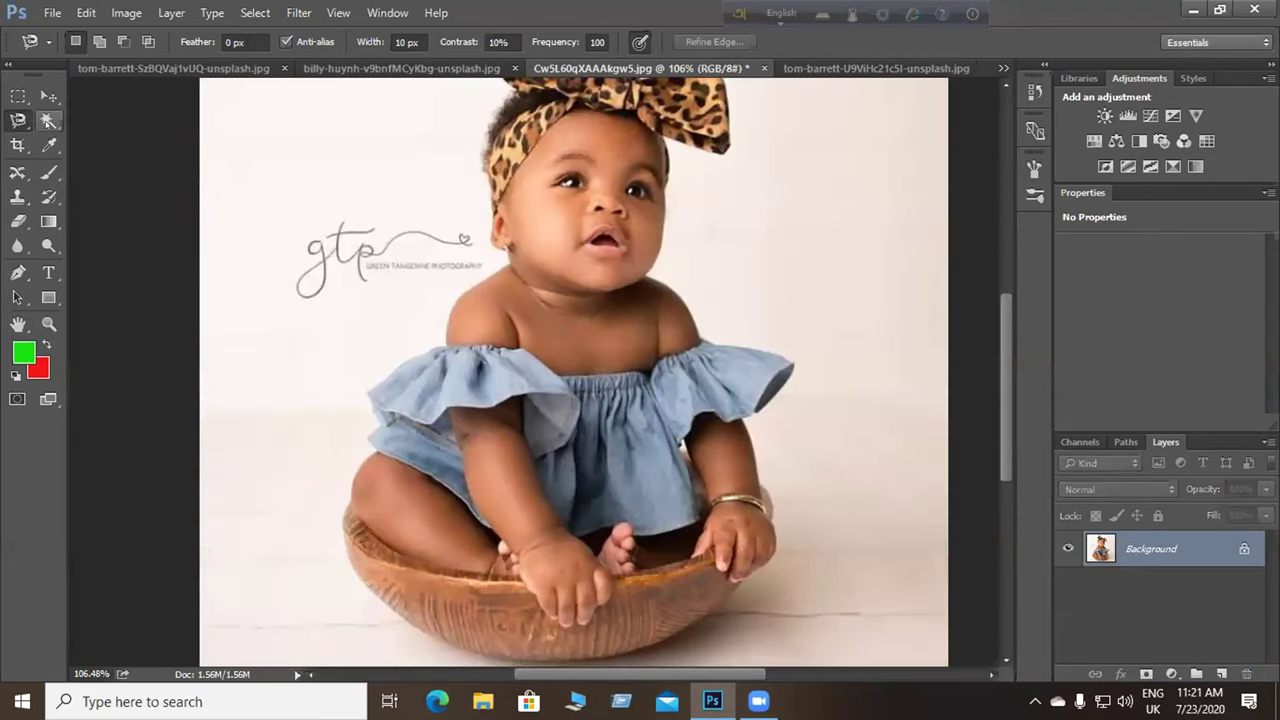
Select the baby's bow, head, shoulders and the middle of the dress with the Quick Selection Tool at brush size 40.
left_click(48, 120)
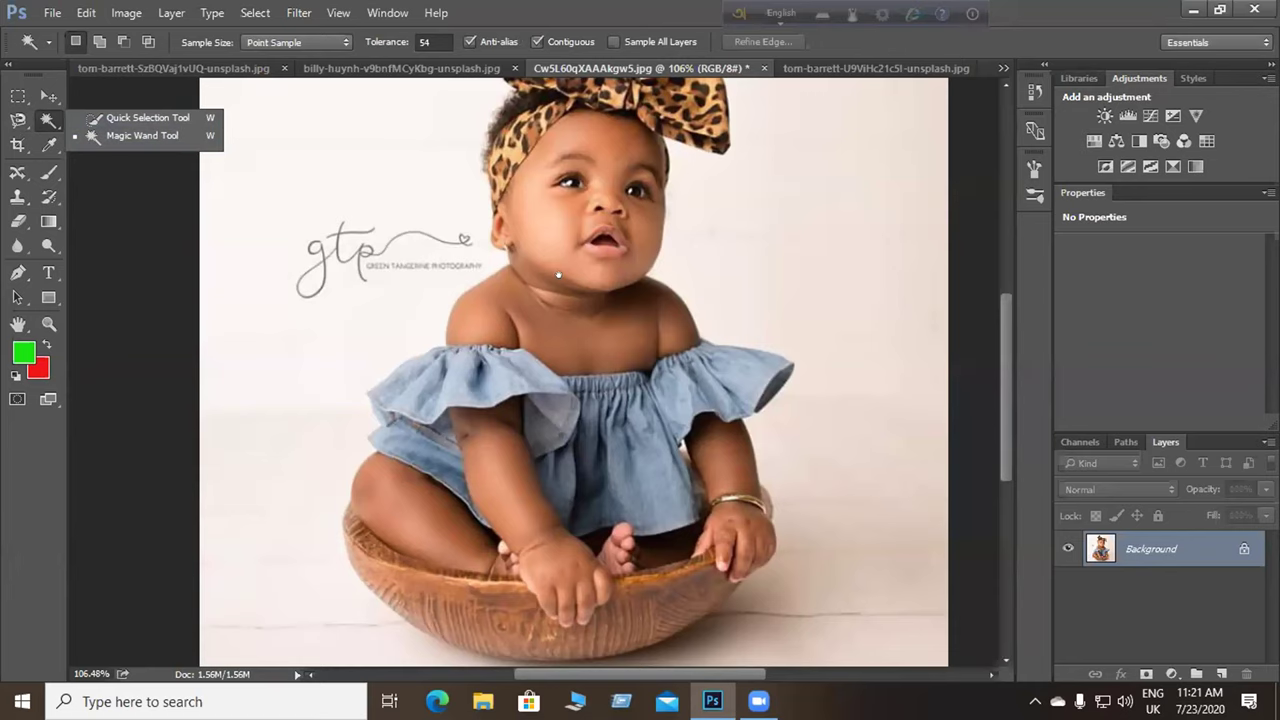
scroll(558, 275, "up", 3)
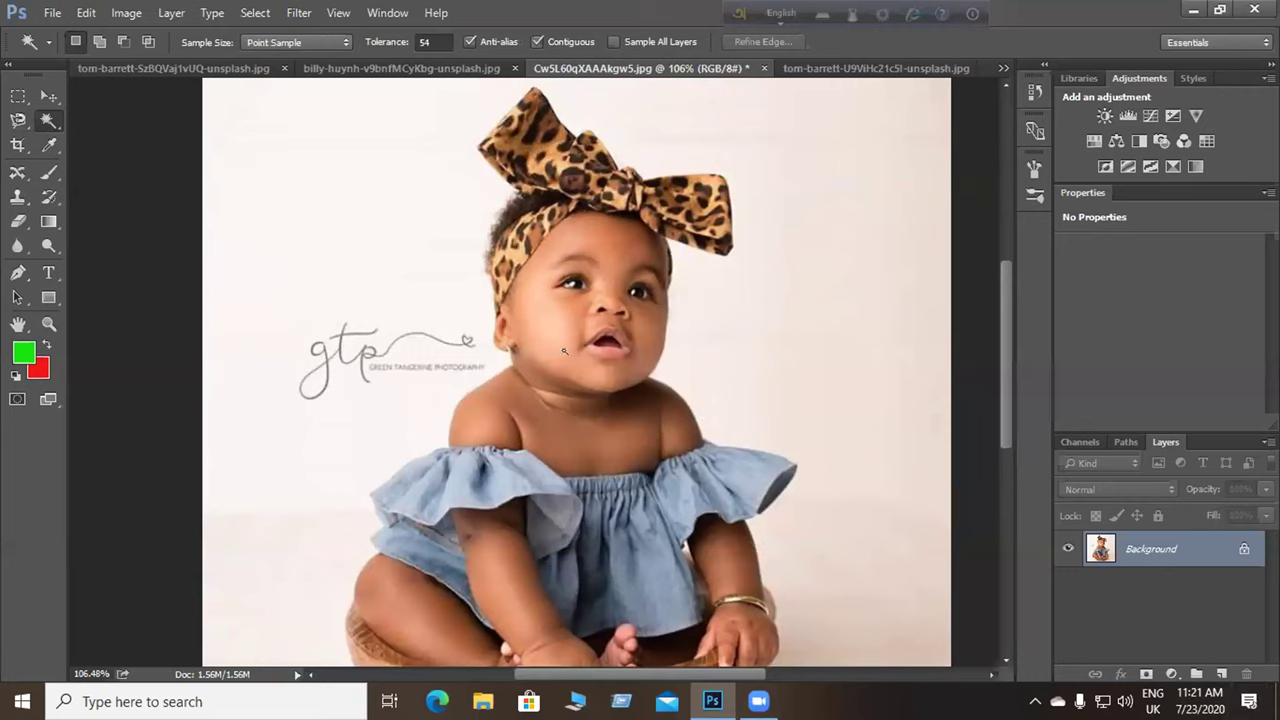
right_click(36, 116)
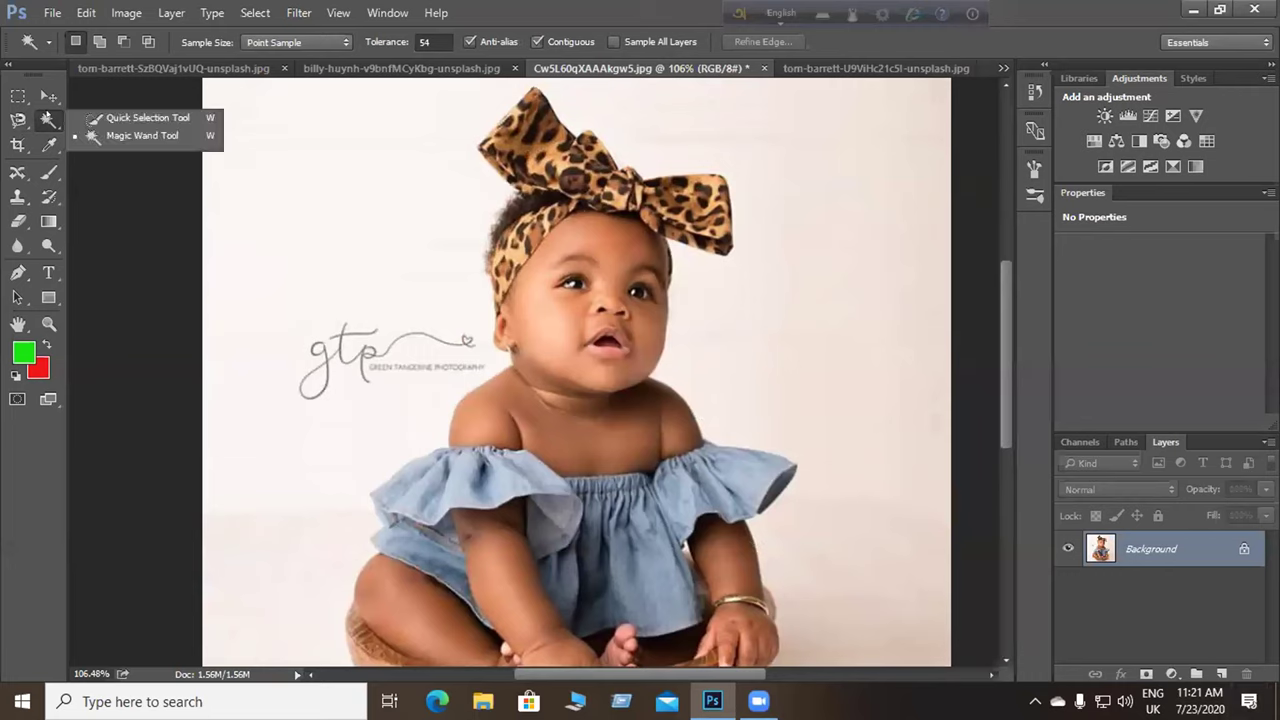
left_click(138, 115)
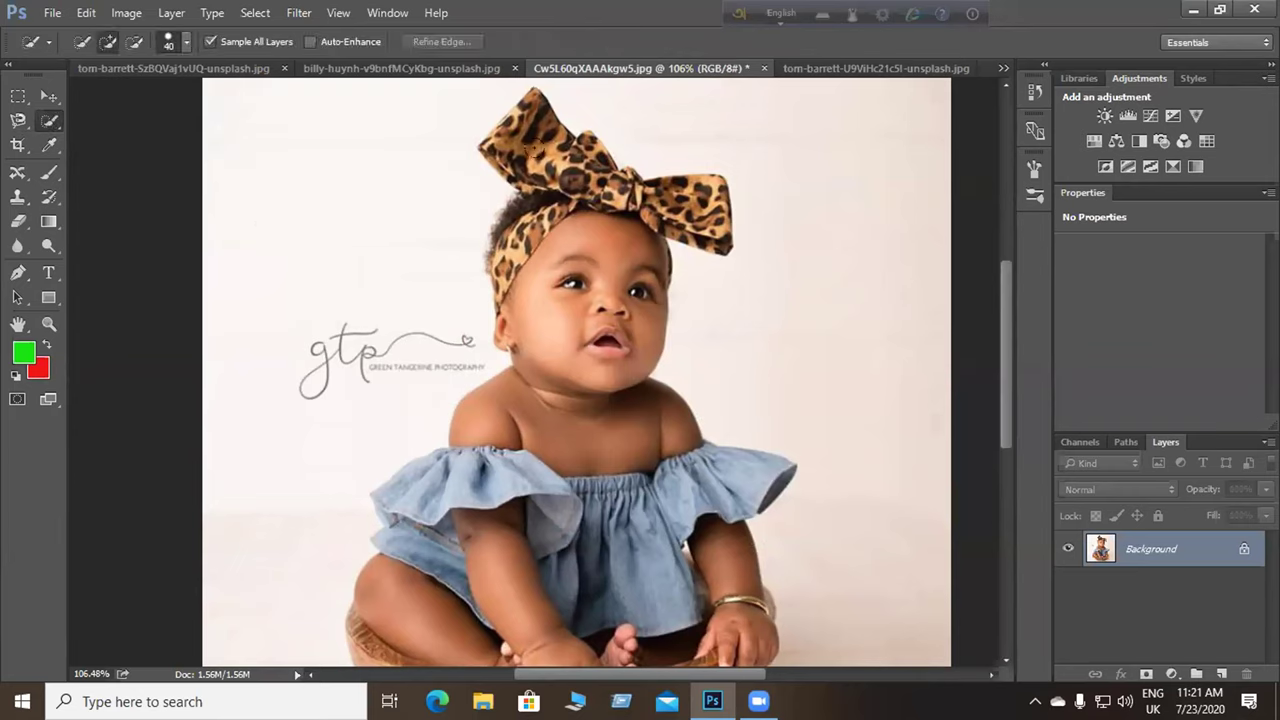
mouse_move(523, 118)
left_mouse_down()
mouse_move(600, 177)
mouse_move(688, 192)
mouse_move(500, 125)
mouse_move(550, 205)
mouse_move(522, 210)
mouse_move(503, 236)
mouse_move(566, 376)
mouse_move(481, 414)
mouse_move(503, 463)
mouse_move(595, 475)
mouse_move(702, 553)
left_mouse_up()
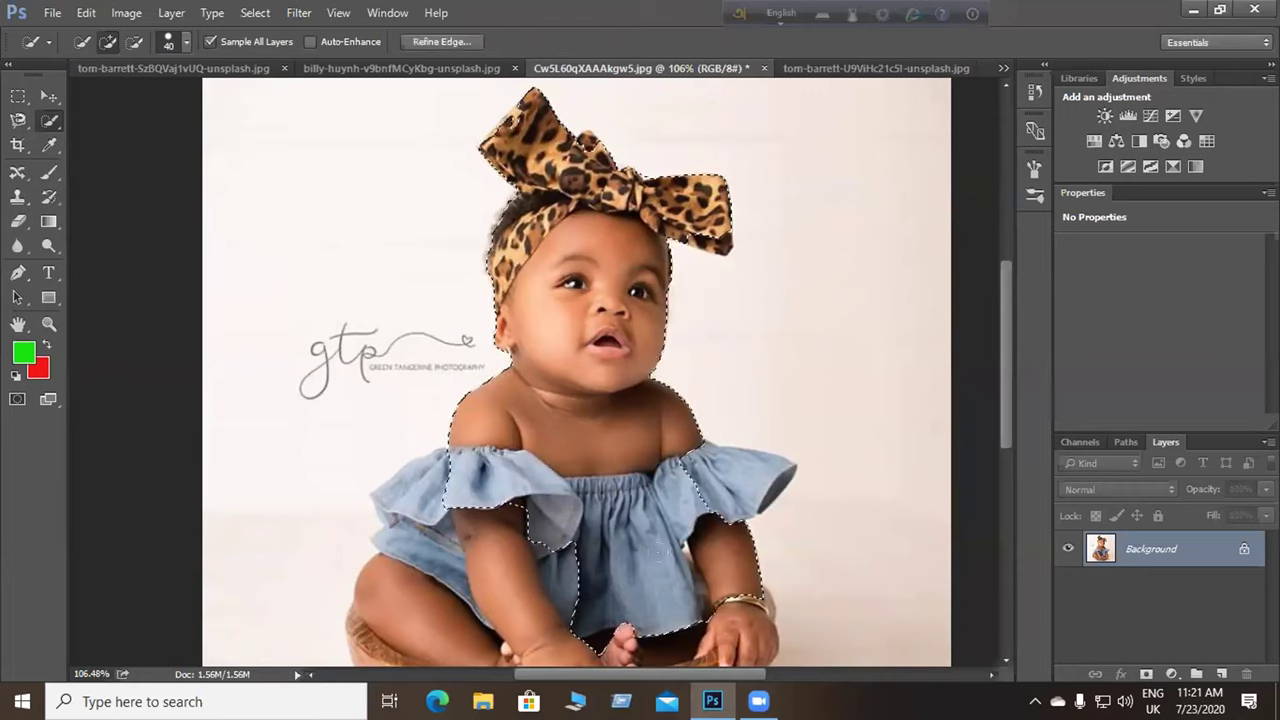
Add the dress sleeves, arms, legs and wooden bowl to the selection.
scroll(718, 300, "down", 5)
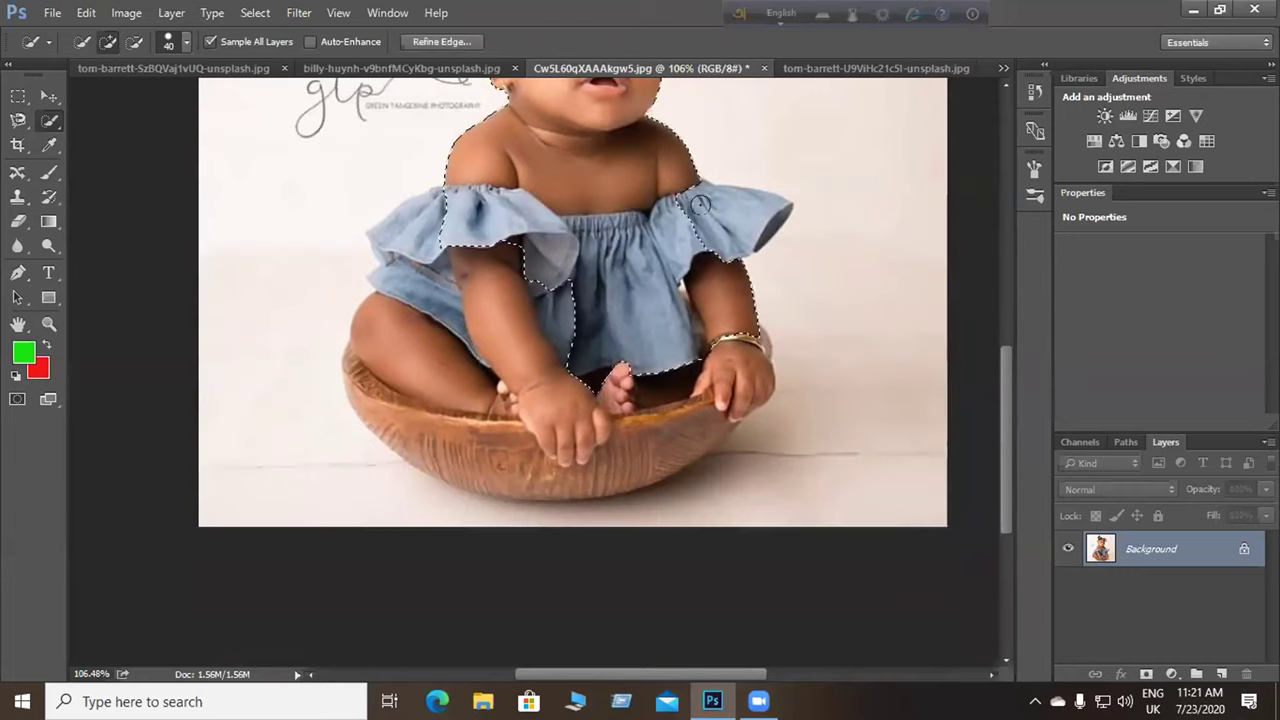
left_click_drag(700, 205, 745, 212)
mouse_move(520, 205)
left_mouse_down()
mouse_move(386, 240)
mouse_move(431, 266)
mouse_move(406, 408)
mouse_move(478, 418)
mouse_move(550, 468)
mouse_move(700, 392)
mouse_move(755, 385)
mouse_move(403, 325)
left_mouse_up()
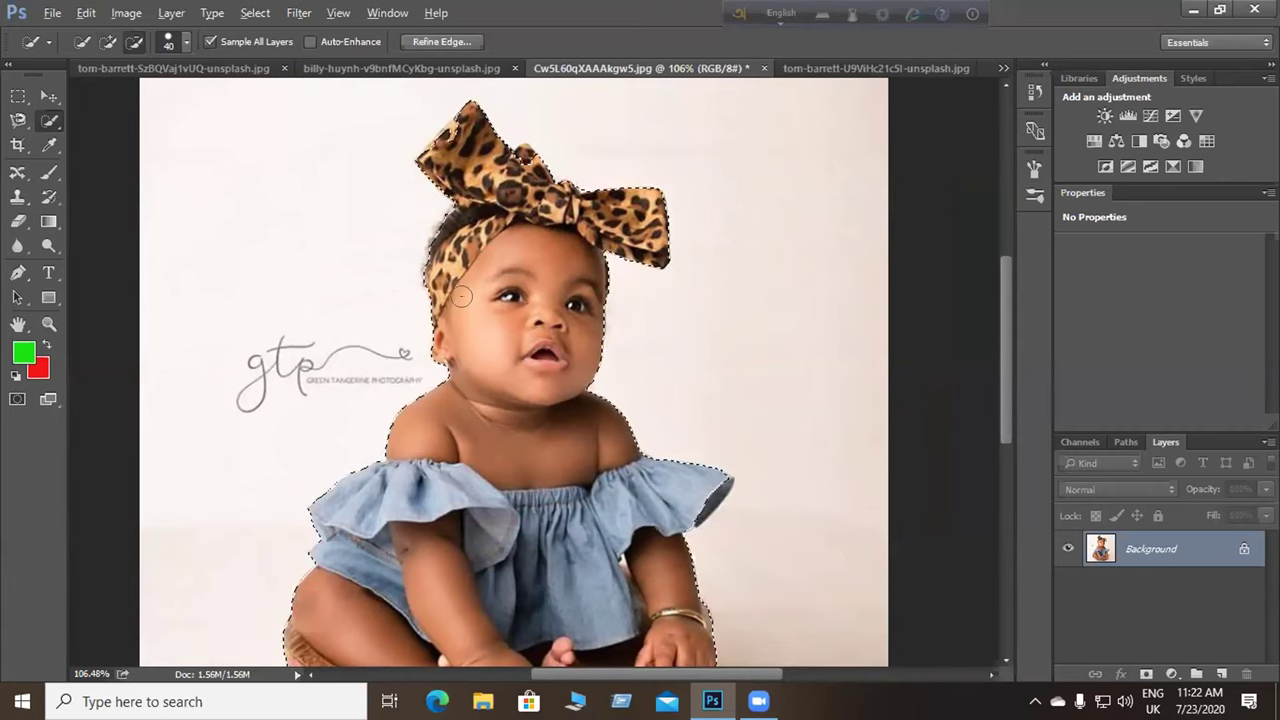
Examine the selection edge up close around the bow, hair, headband, ear and cheek.
scroll(448, 312, "up", 5)
scroll(448, 282, "up", 2)
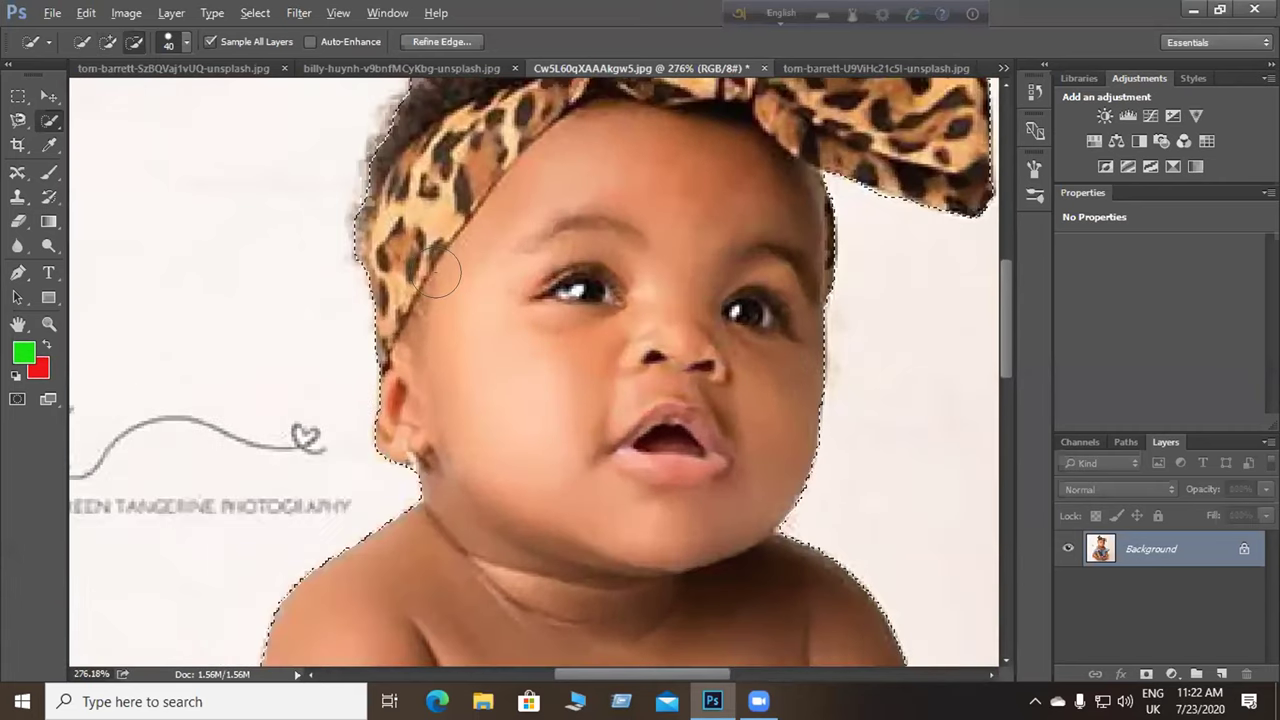
scroll(623, 353, "up", 1)
left_click_drag(623, 353, 489, 515)
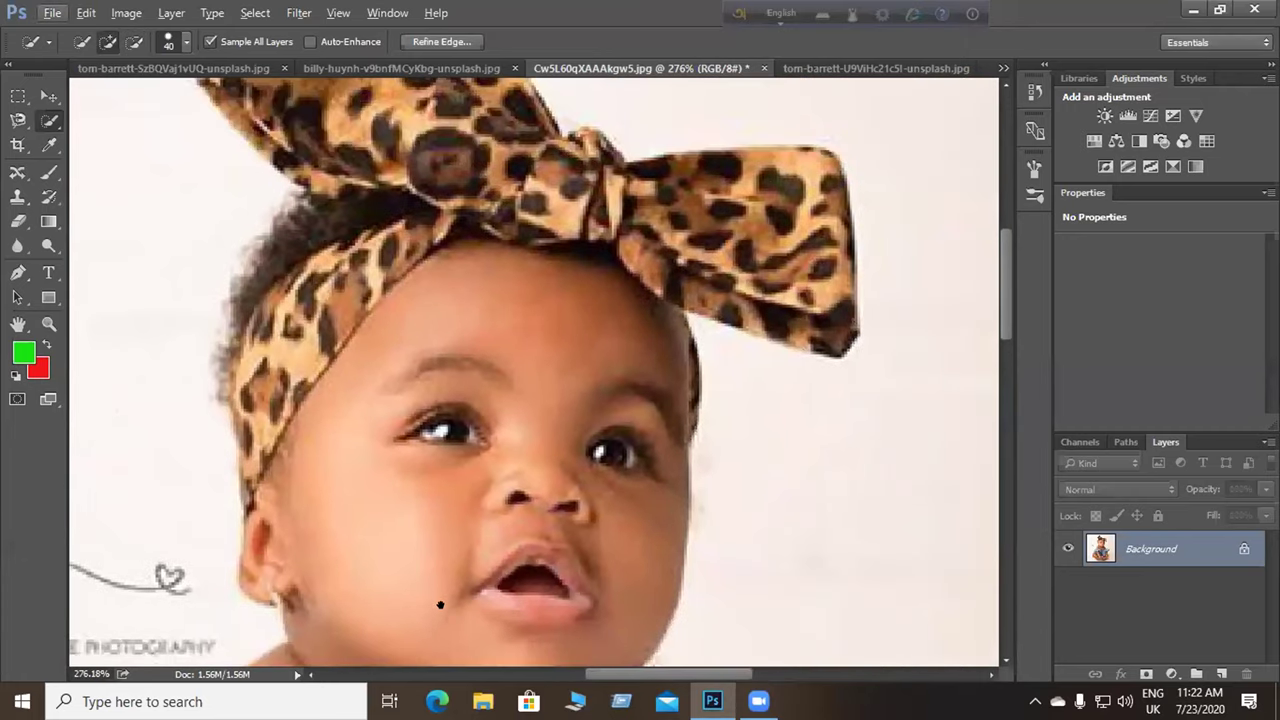
left_click_drag(557, 470, 422, 705)
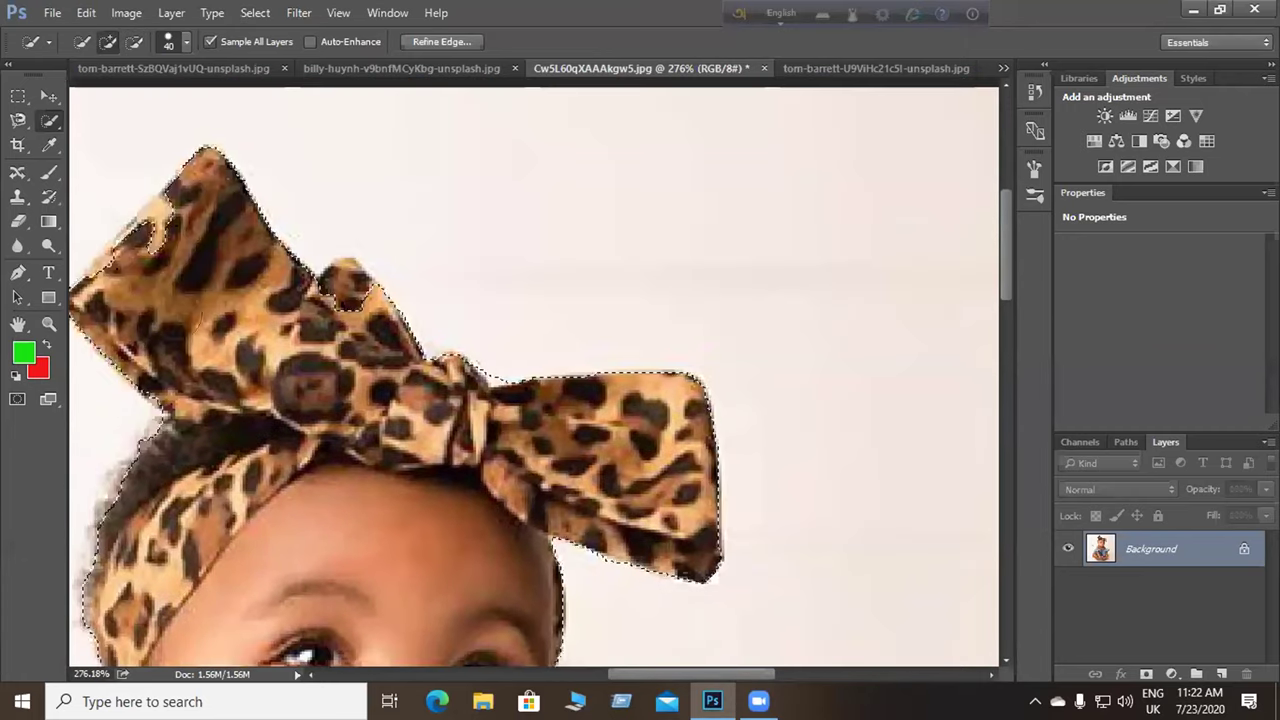
scroll(360, 390, "up", 1)
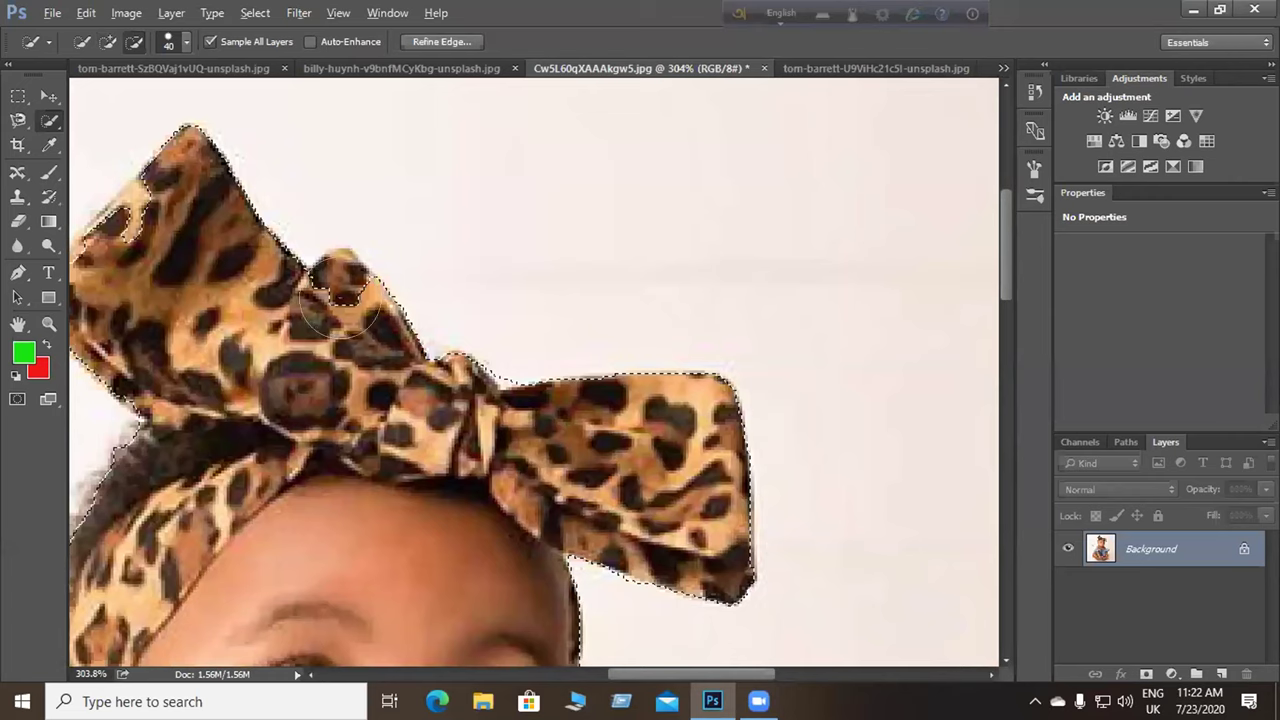
scroll(225, 298, "up", 2)
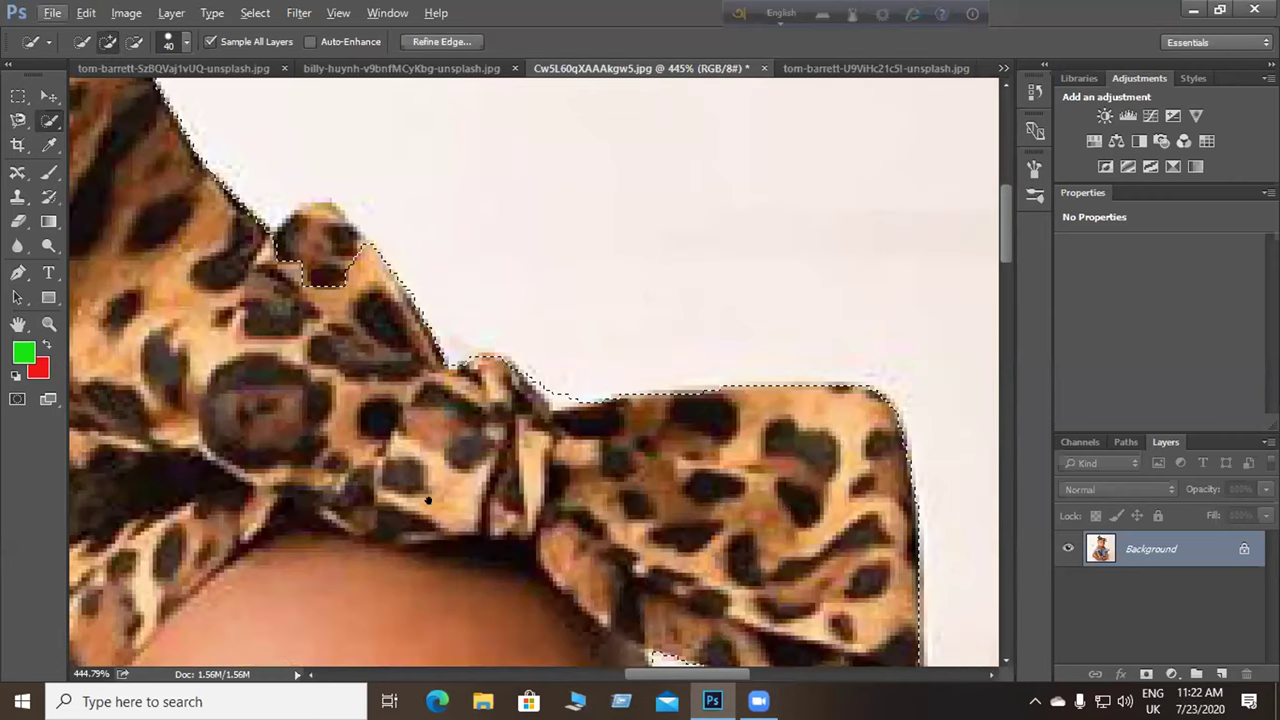
scroll(532, 400, "up", 3)
scroll(532, 400, "left", 5)
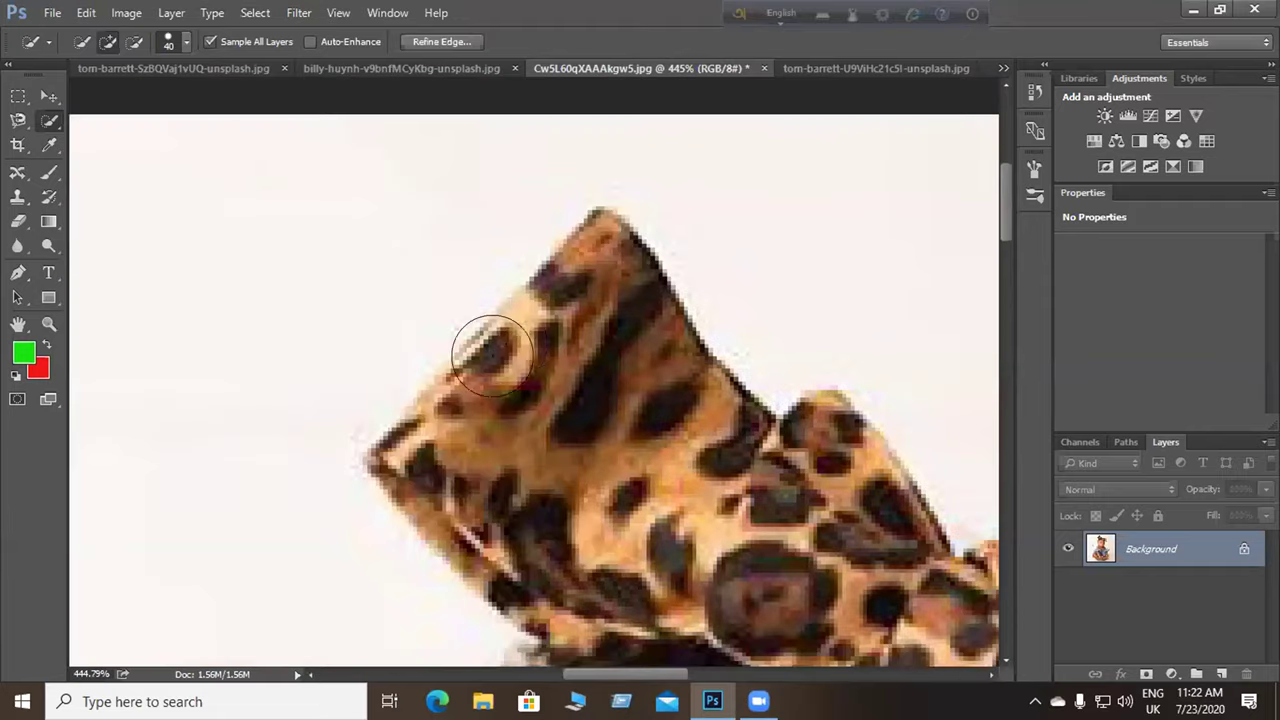
scroll(650, 470, "down", 4)
scroll(600, 440, "right", 2)
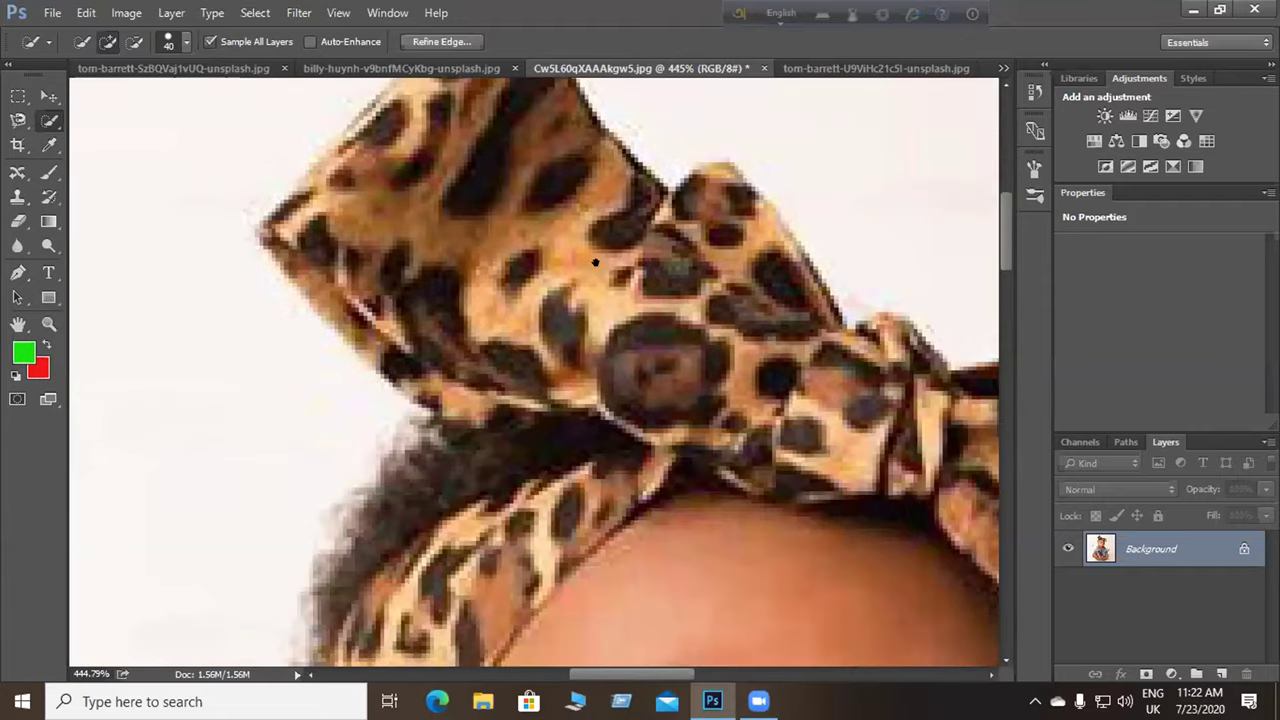
scroll(550, 405, "down", 5)
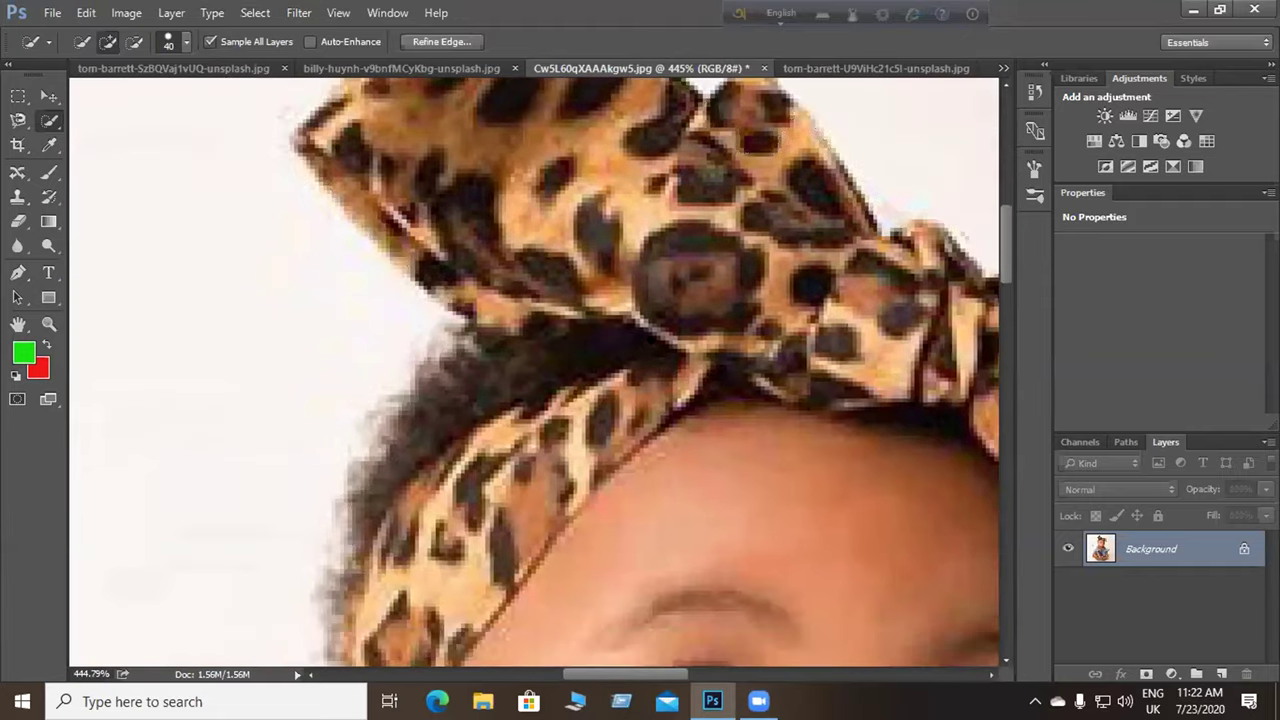
scroll(500, 340, "left", 2)
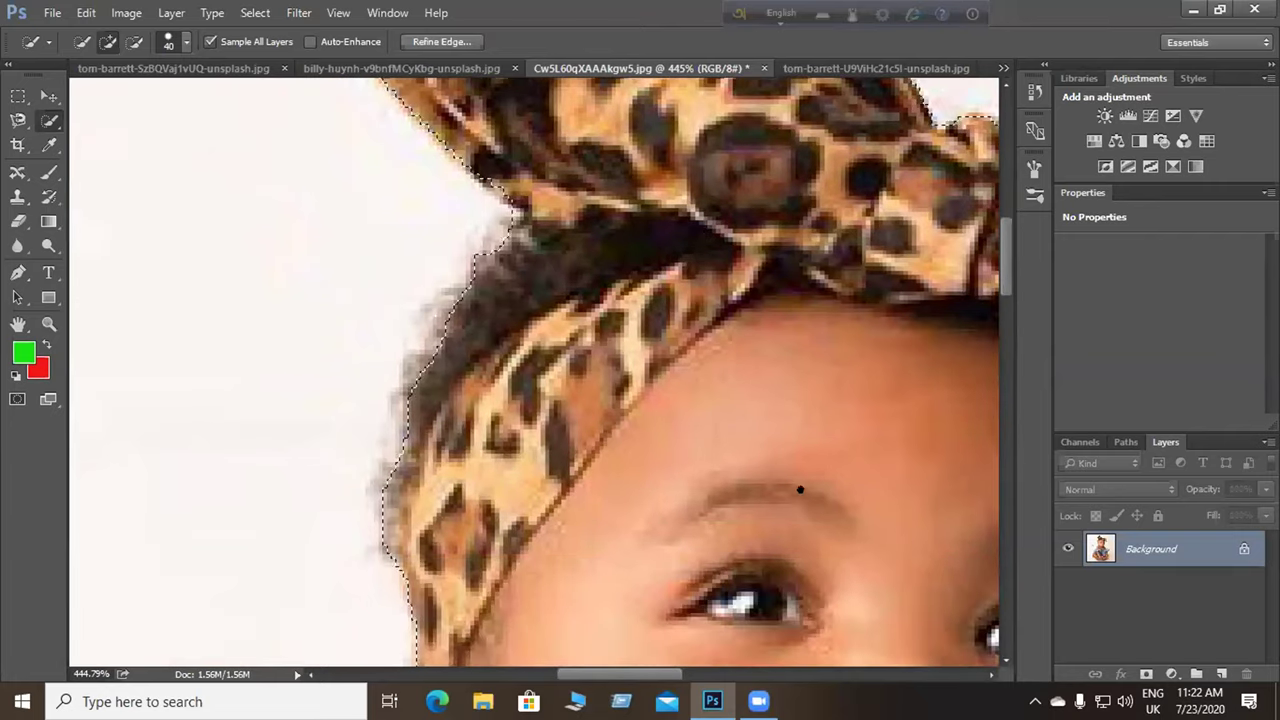
scroll(620, 445, "down", 3)
scroll(620, 445, "right", 2)
scroll(560, 450, "down", 4)
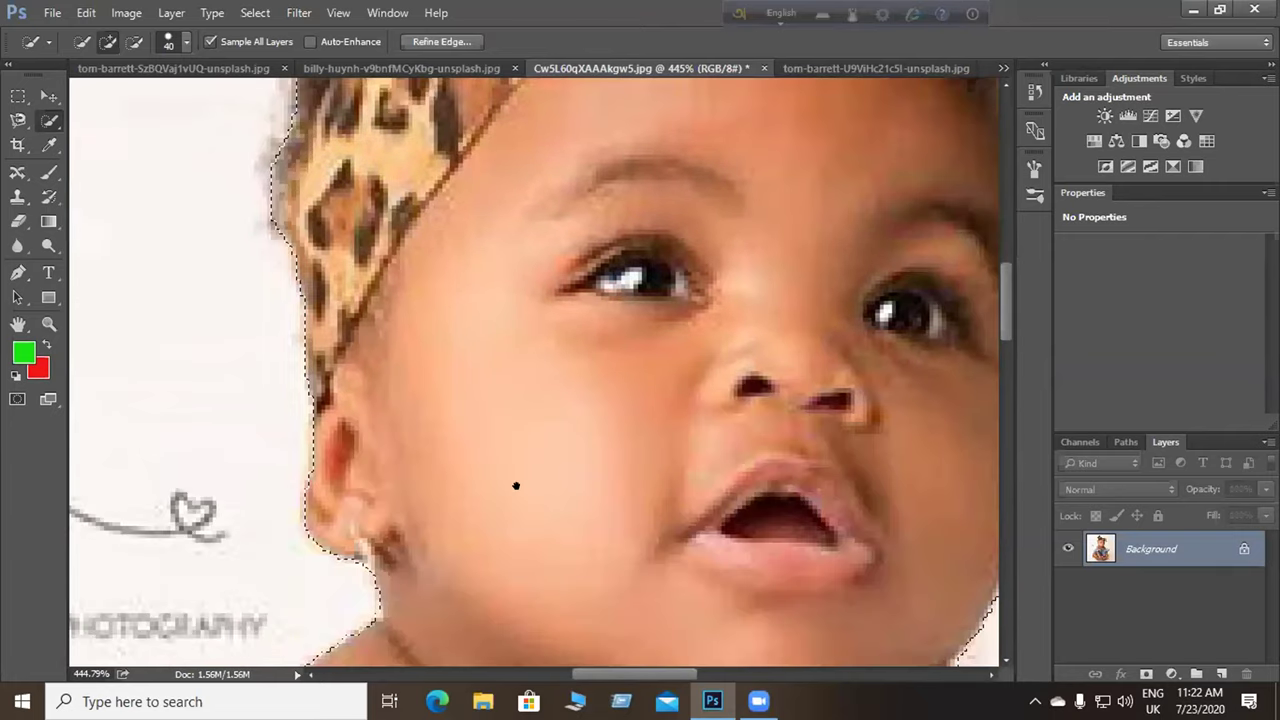
scroll(516, 486, "down", 4)
scroll(516, 486, "left", 1)
scroll(683, 278, "up", 5)
scroll(683, 278, "right", 1)
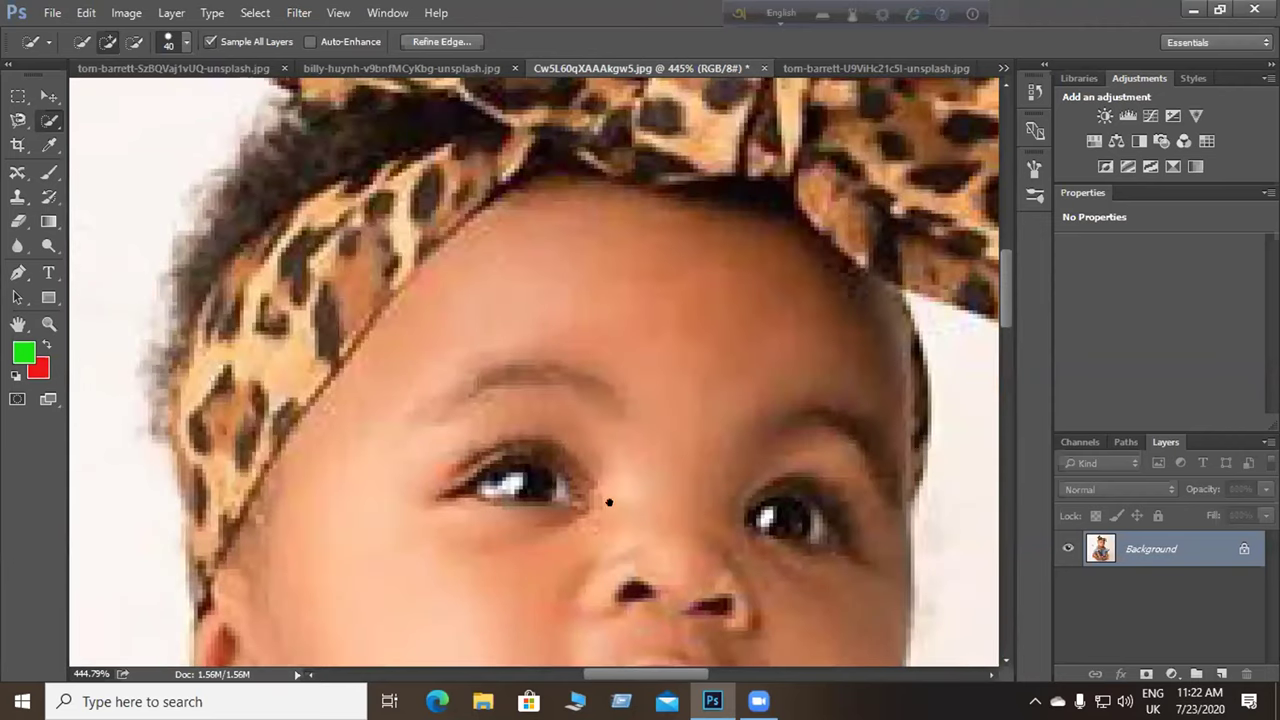
Extend the selection over the small missed loop of fabric beside the bow's knot.
scroll(537, 380, "up", 3)
scroll(537, 380, "right", 1)
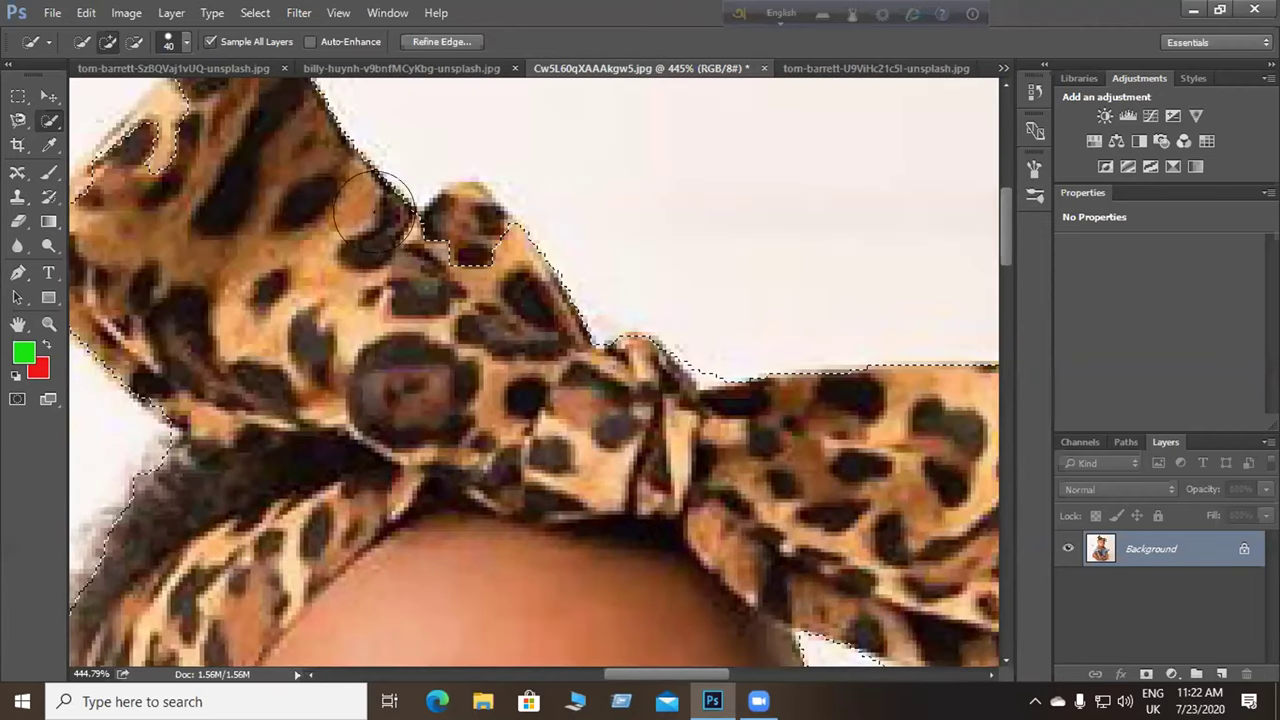
left_click_drag(351, 251, 357, 265)
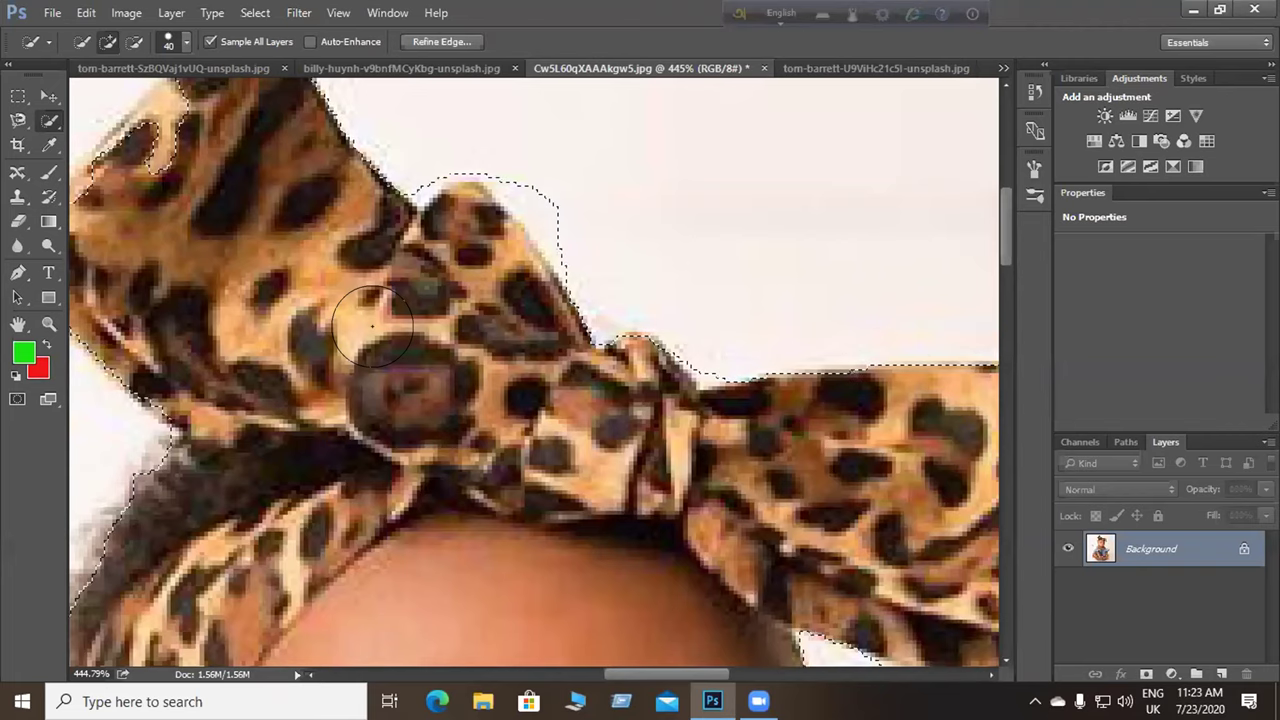
Try several larger and smaller Quick Selection brush sizes, finishing with size 6.
key("bracketleft")
key("bracketleft")
key("bracketleft")
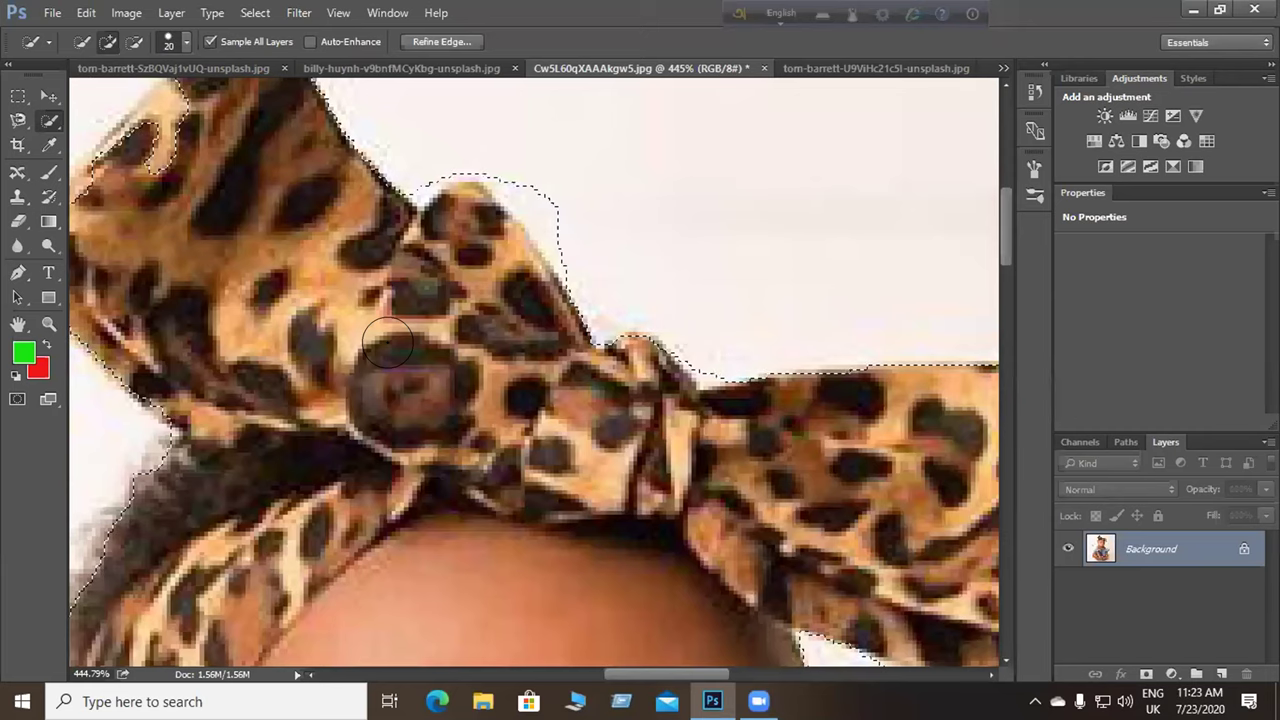
key("bracketright")
key("bracketright")
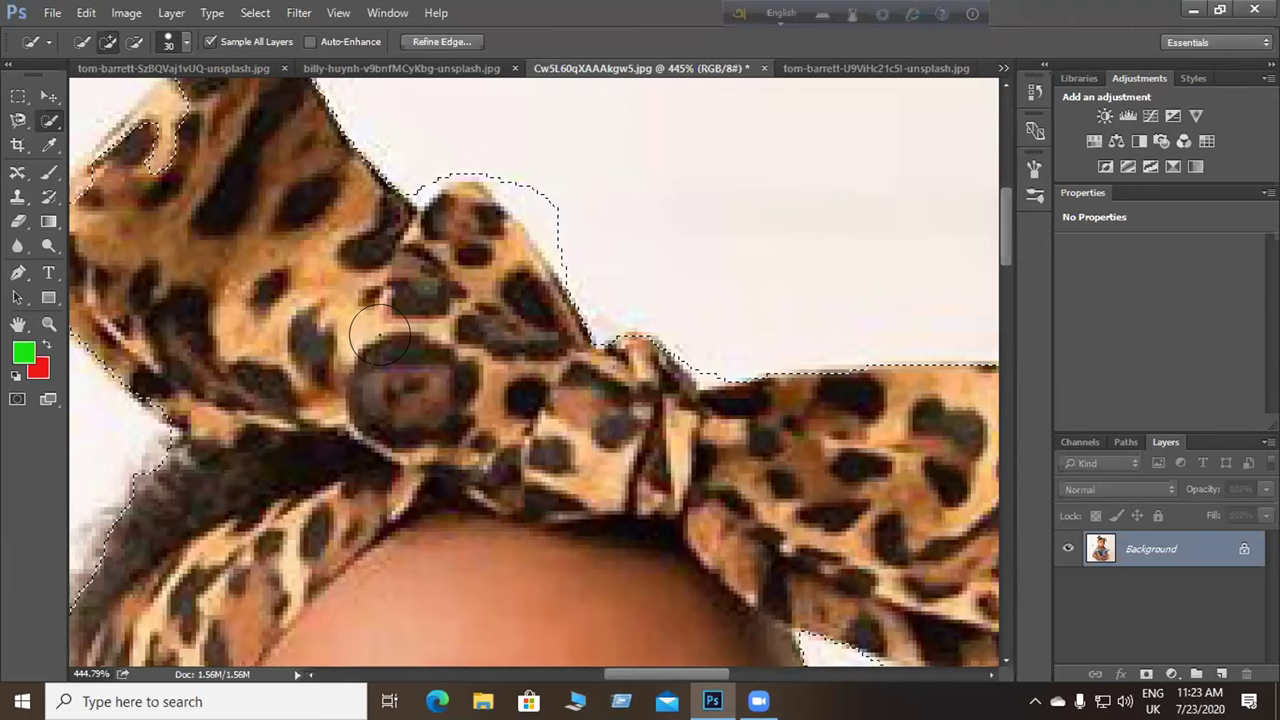
key("bracketleft")
key("bracketleft")
key("bracketleft")
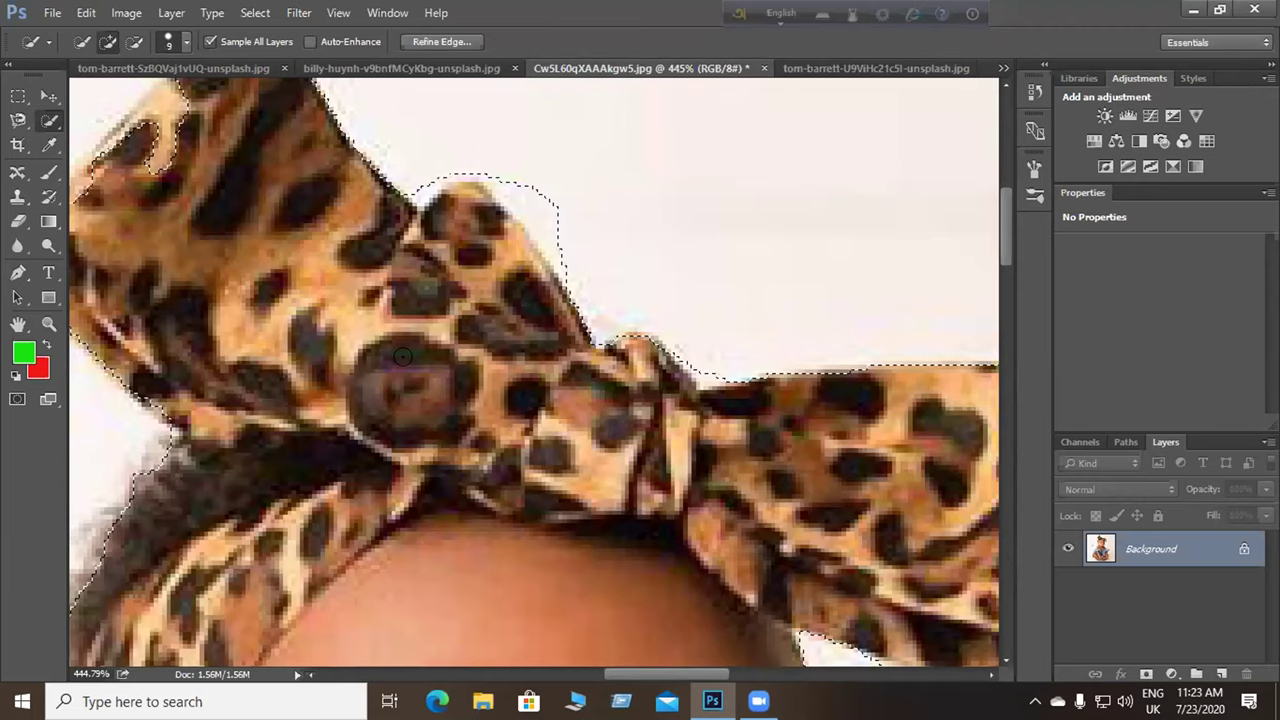
key("bracketright")
key("bracketright")
key("bracketright")
key("bracketright")
key("bracketright")
key("bracketleft")
key("bracketleft")
key("bracketleft")
key("bracketleft")
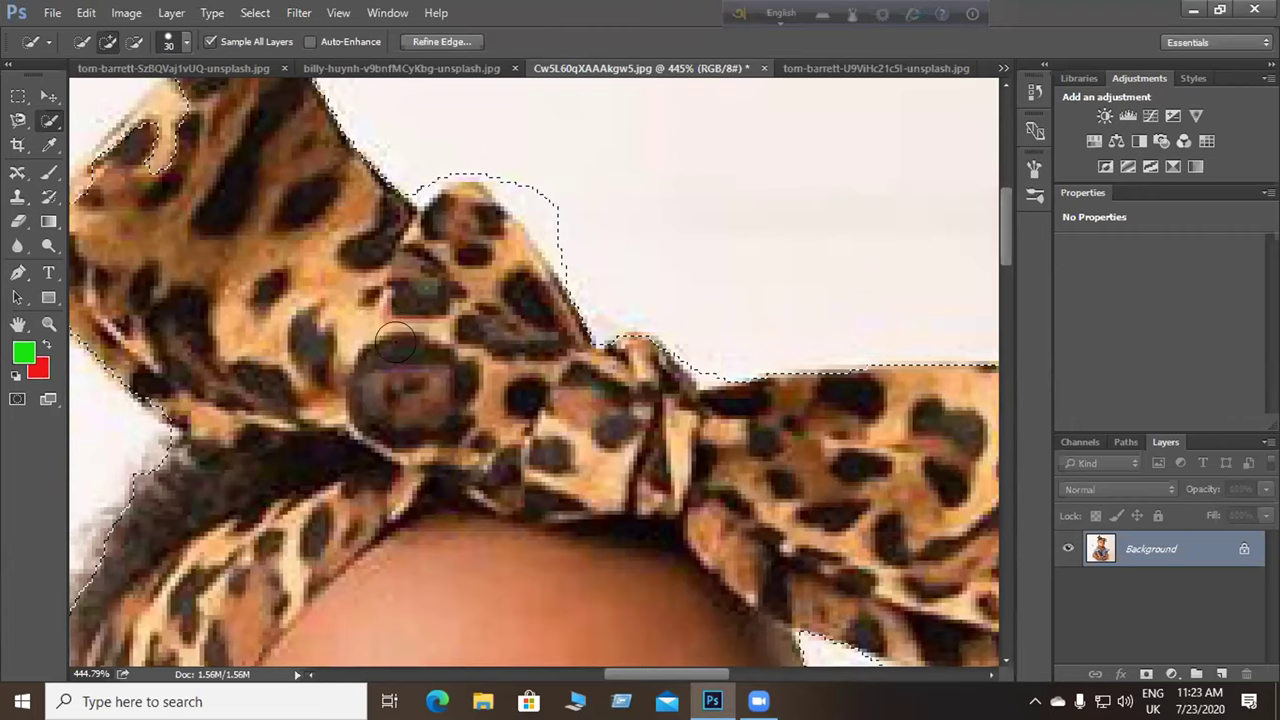
key("bracketleft")
key("bracketleft")
key("bracketleft")
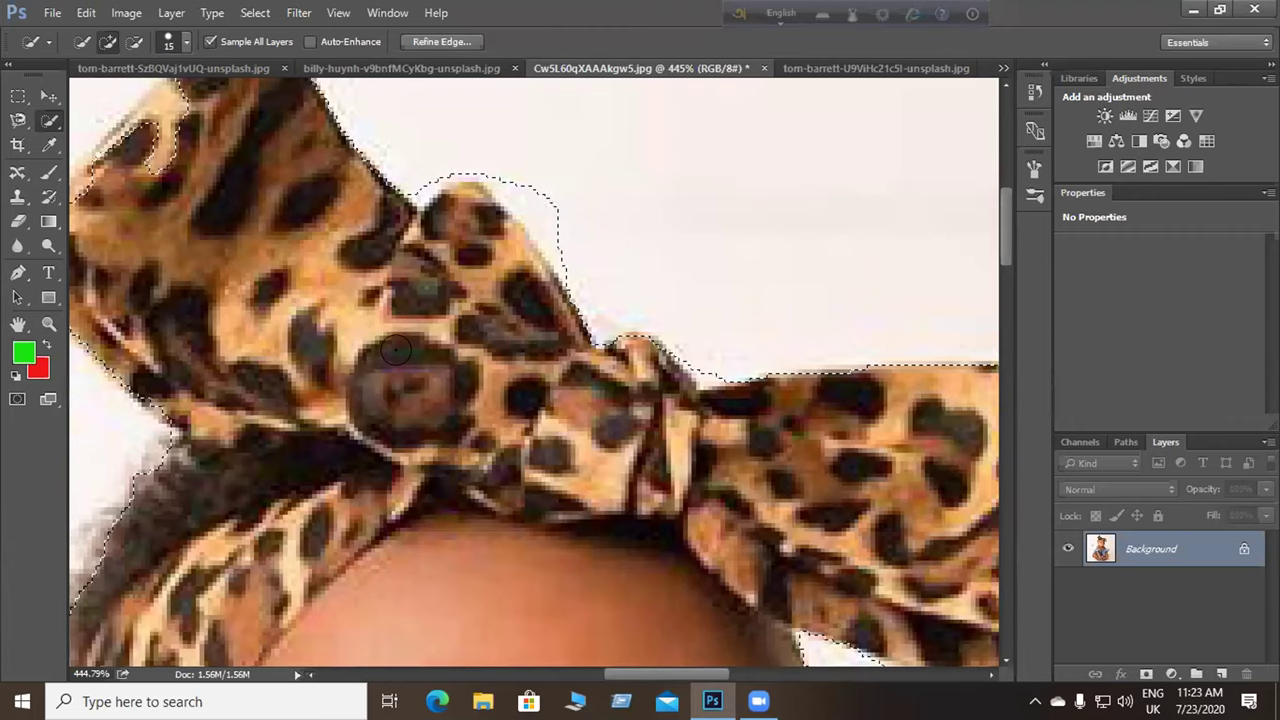
key("bracketright")
key("bracketright")
key("bracketleft")
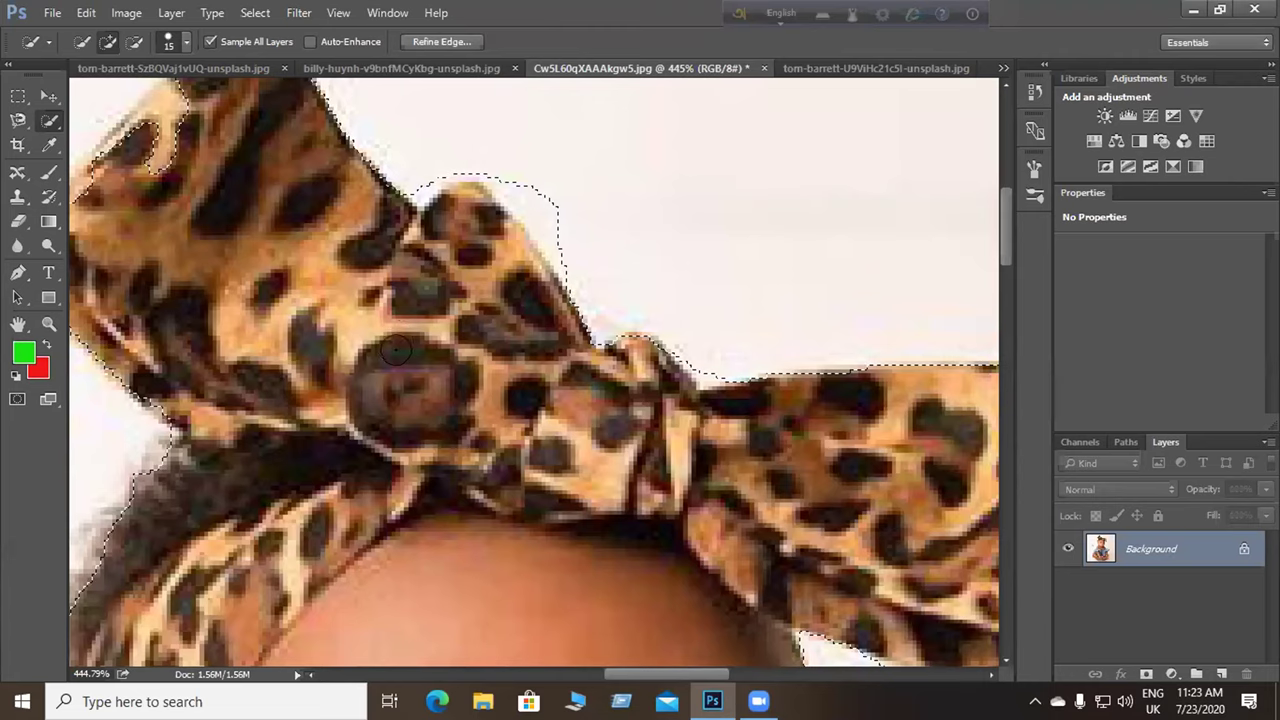
key("bracketleft")
key("bracketleft")
key("bracketleft")
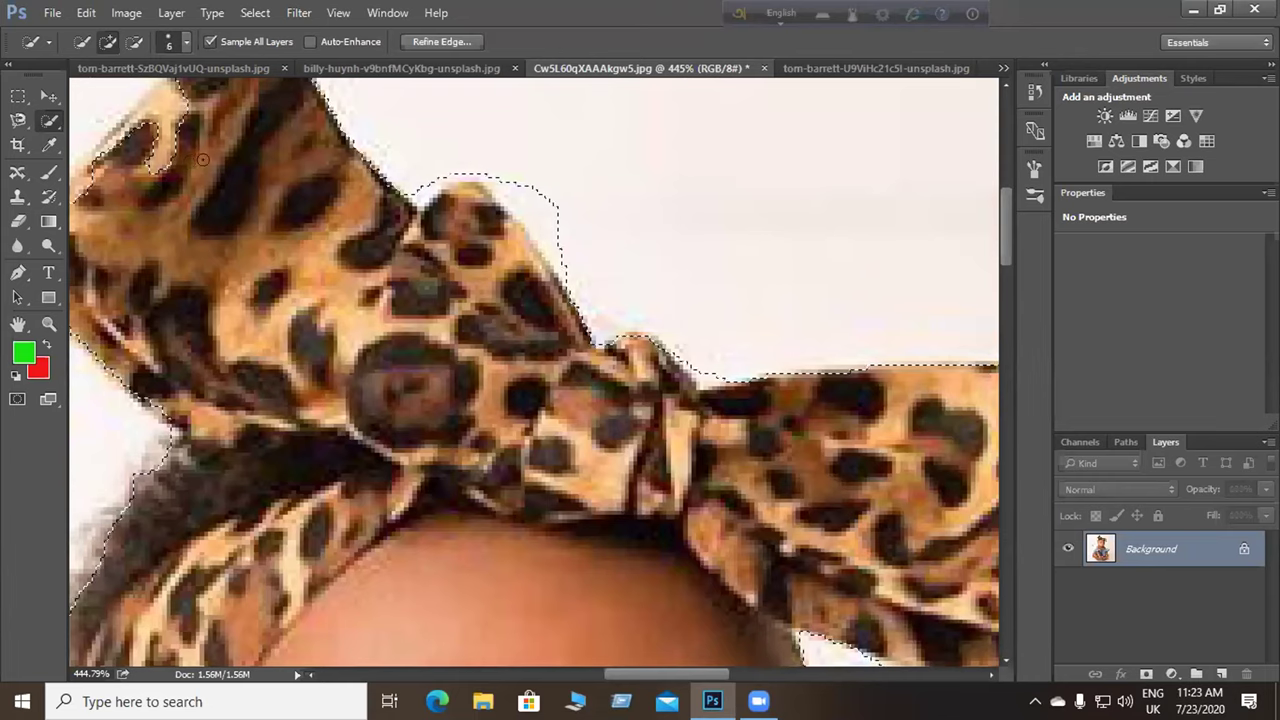
Add the missed notch along the upper-left edge of the bow to the selection.
scroll(322, 206, "up", 2)
scroll(322, 206, "left", 2)
mouse_move(322, 206)
left_mouse_down()
mouse_move(327, 177)
mouse_move(300, 235)
mouse_move(205, 296)
left_mouse_up()
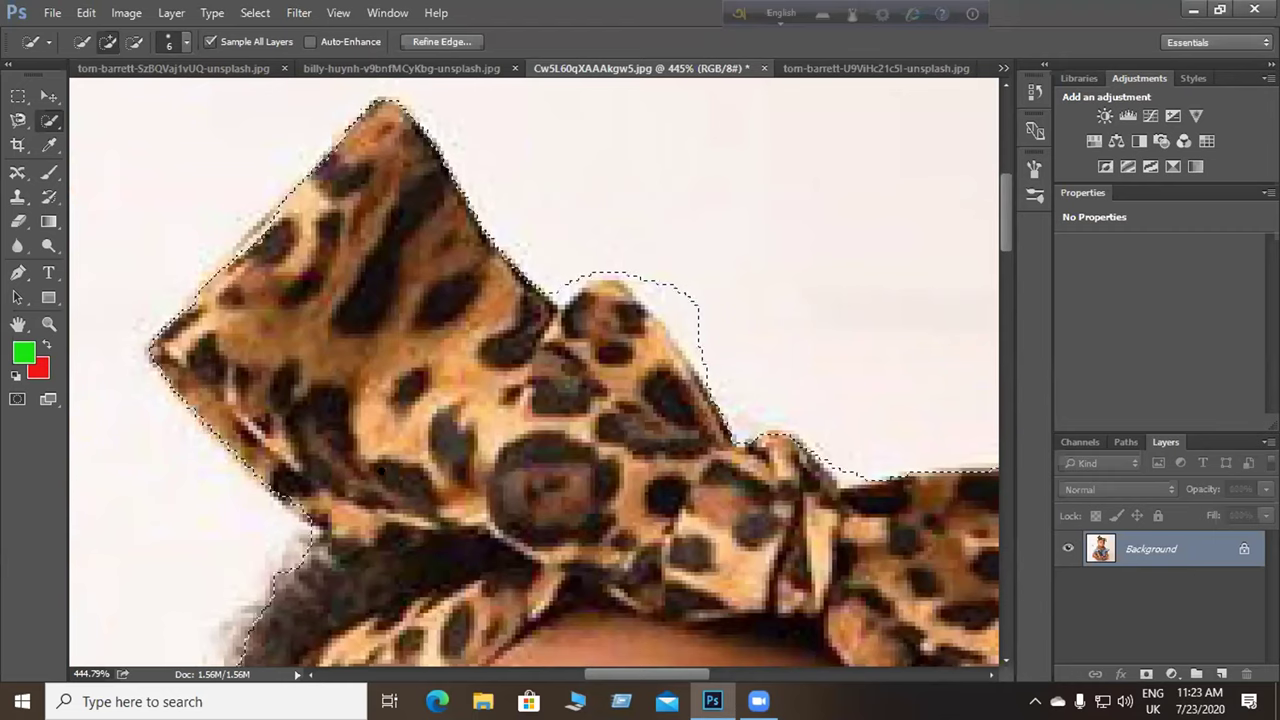
Examine the selection edge all around the baby, from the bow down to the hand and bowl and back up past the ear.
scroll(350, 270, "down", 1)
scroll(309, 410, "down", 1)
left_click_drag(321, 565, 411, 445)
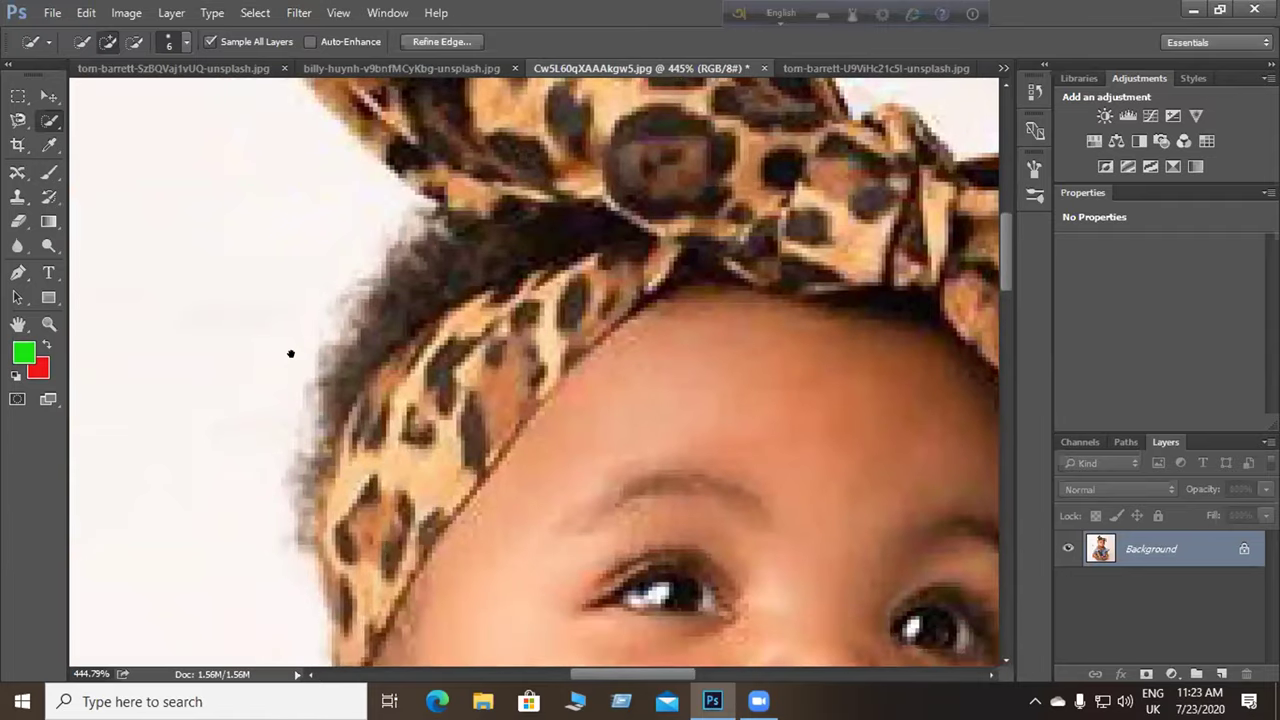
scroll(291, 353, "up", 3)
scroll(369, 381, "right", 2)
scroll(345, 300, "down", 1)
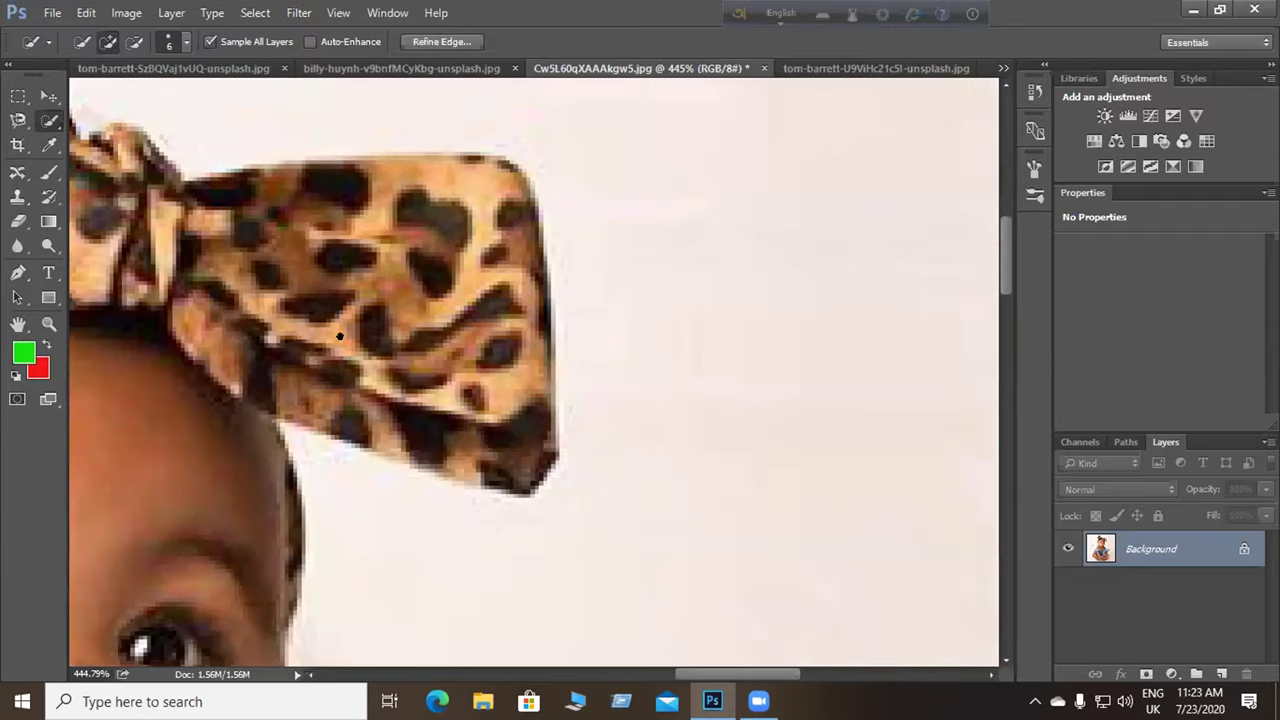
scroll(380, 220, "down", 3)
scroll(397, 154, "down", 10)
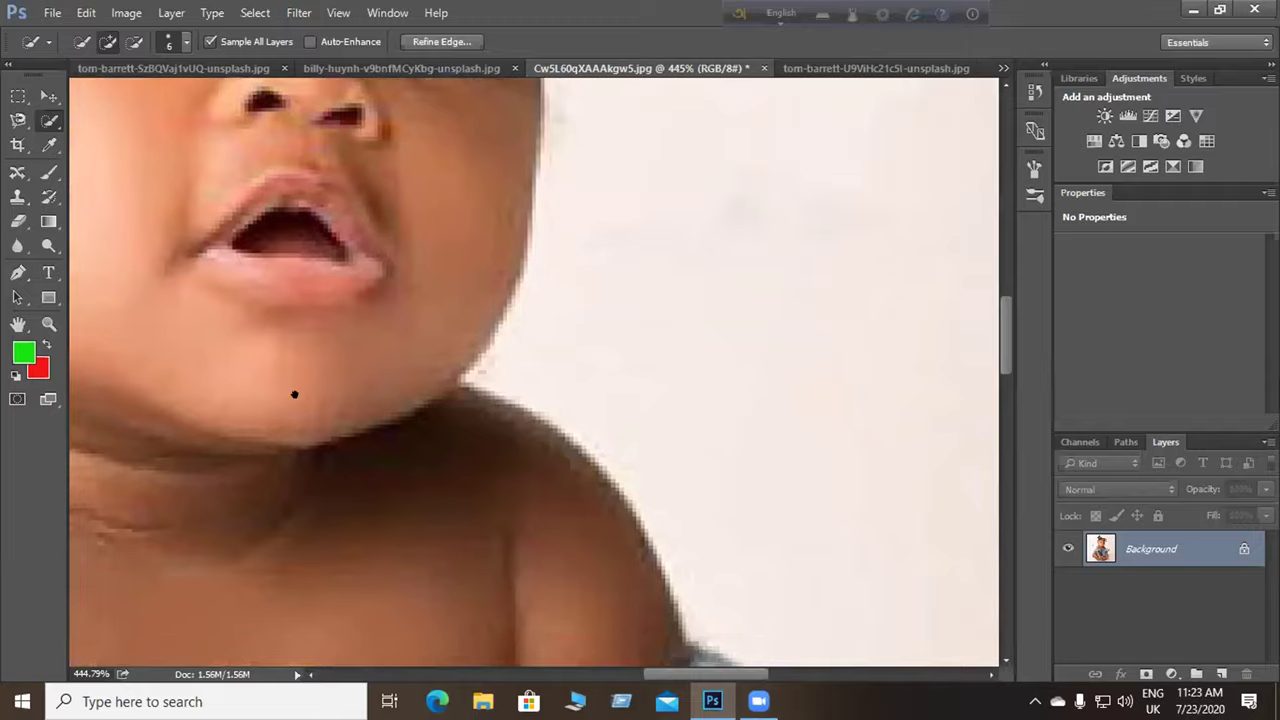
scroll(486, 163, "down", 3)
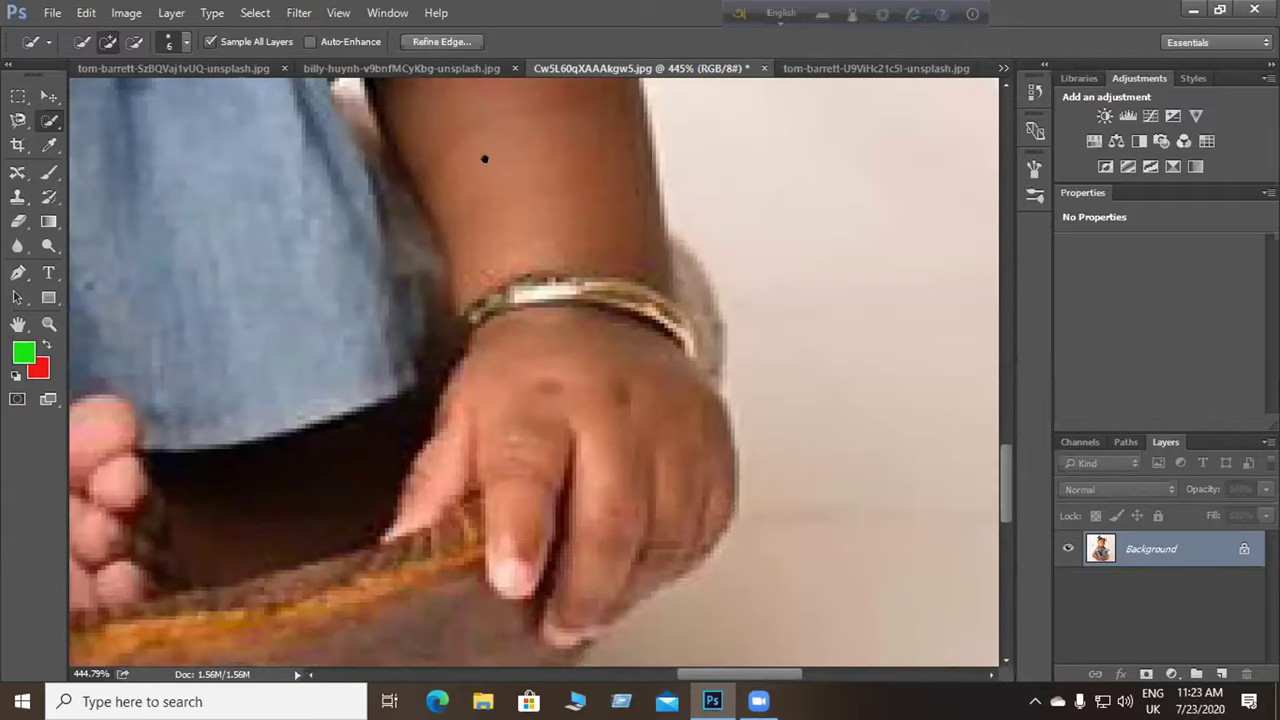
scroll(458, 395, "down", 5)
scroll(458, 395, "left", 10)
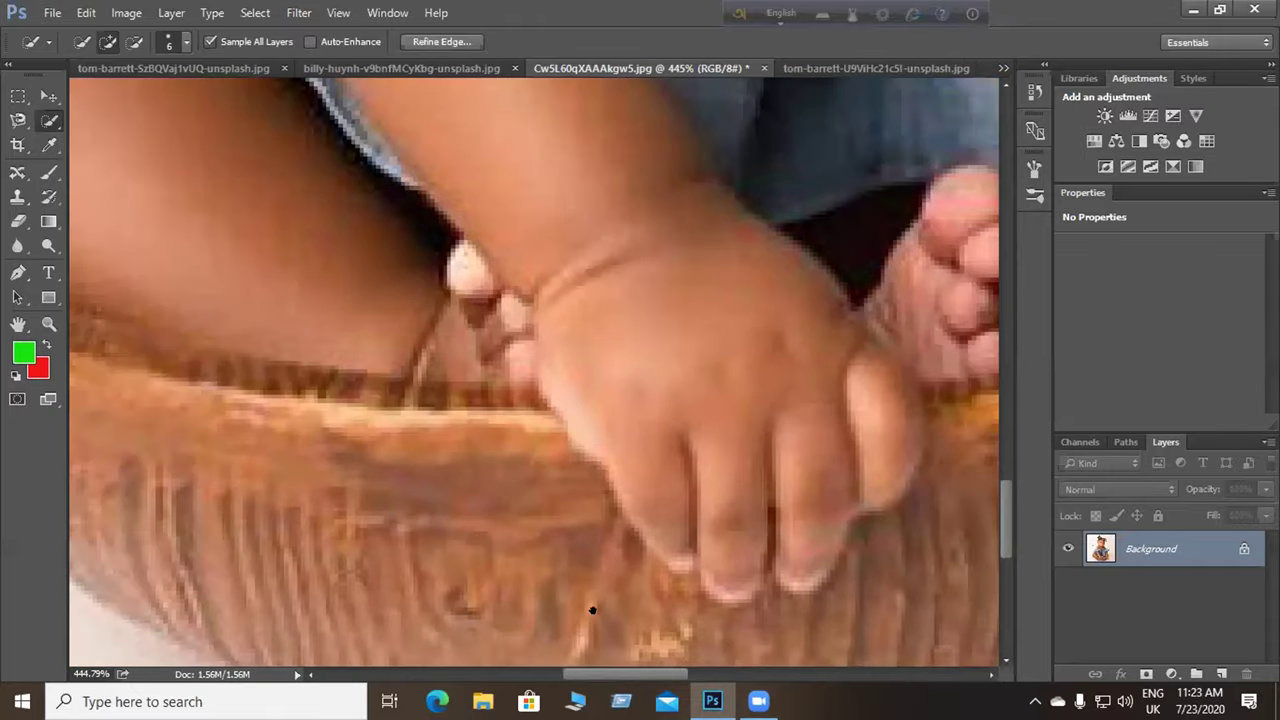
scroll(592, 610, "left", 5)
scroll(489, 323, "up", 10)
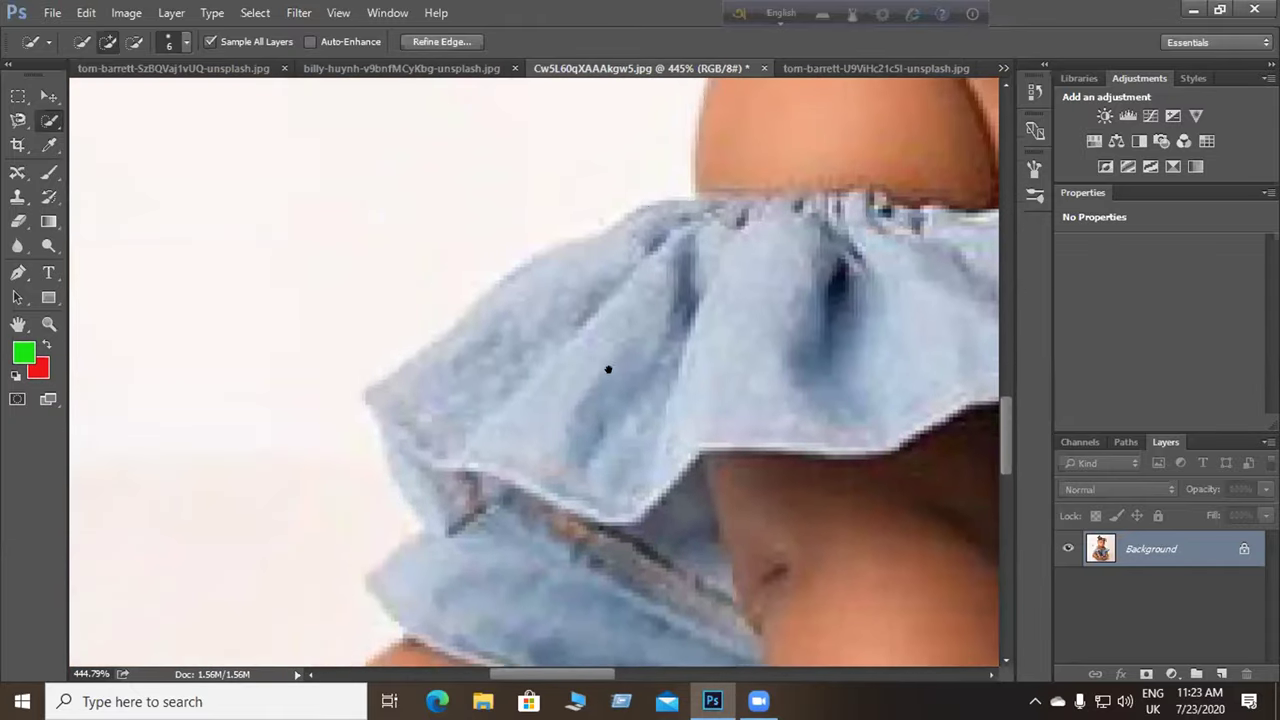
scroll(560, 480, "up", 4)
scroll(631, 487, "up", 5)
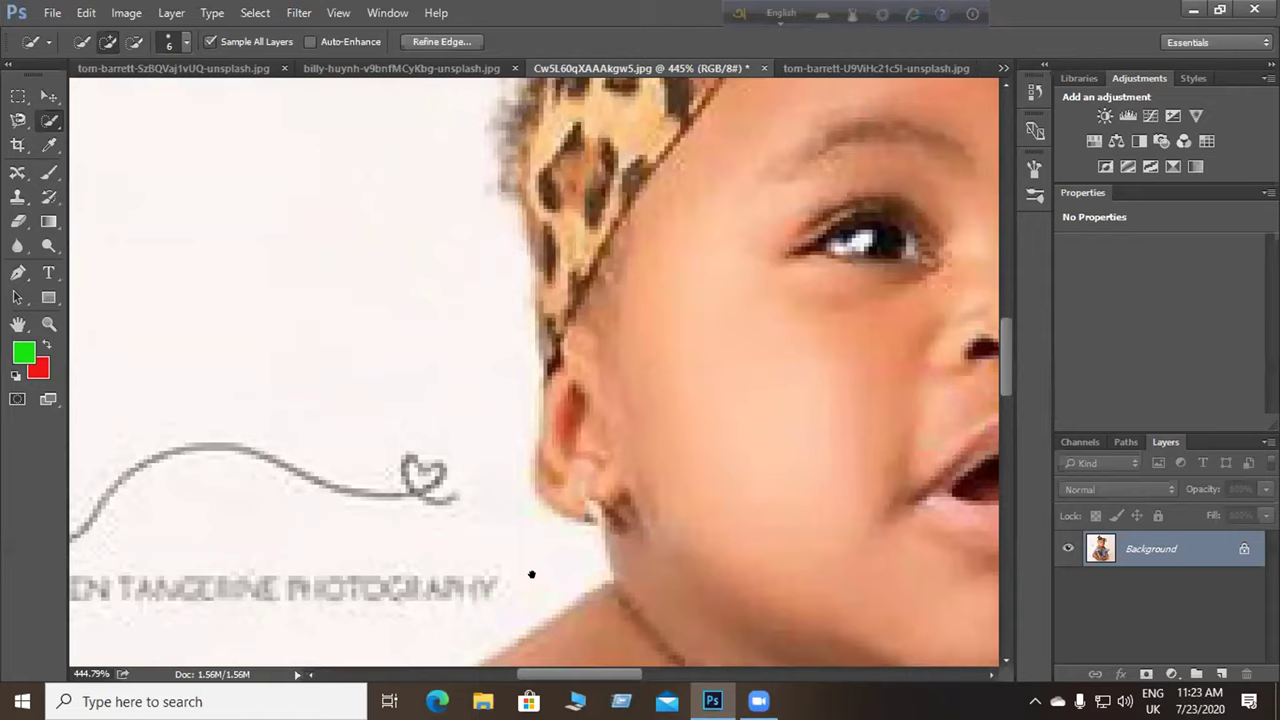
scroll(532, 574, "up", 5)
scroll(713, 311, "right", 5)
scroll(663, 381, "up", 5)
scroll(654, 503, "left", 2)
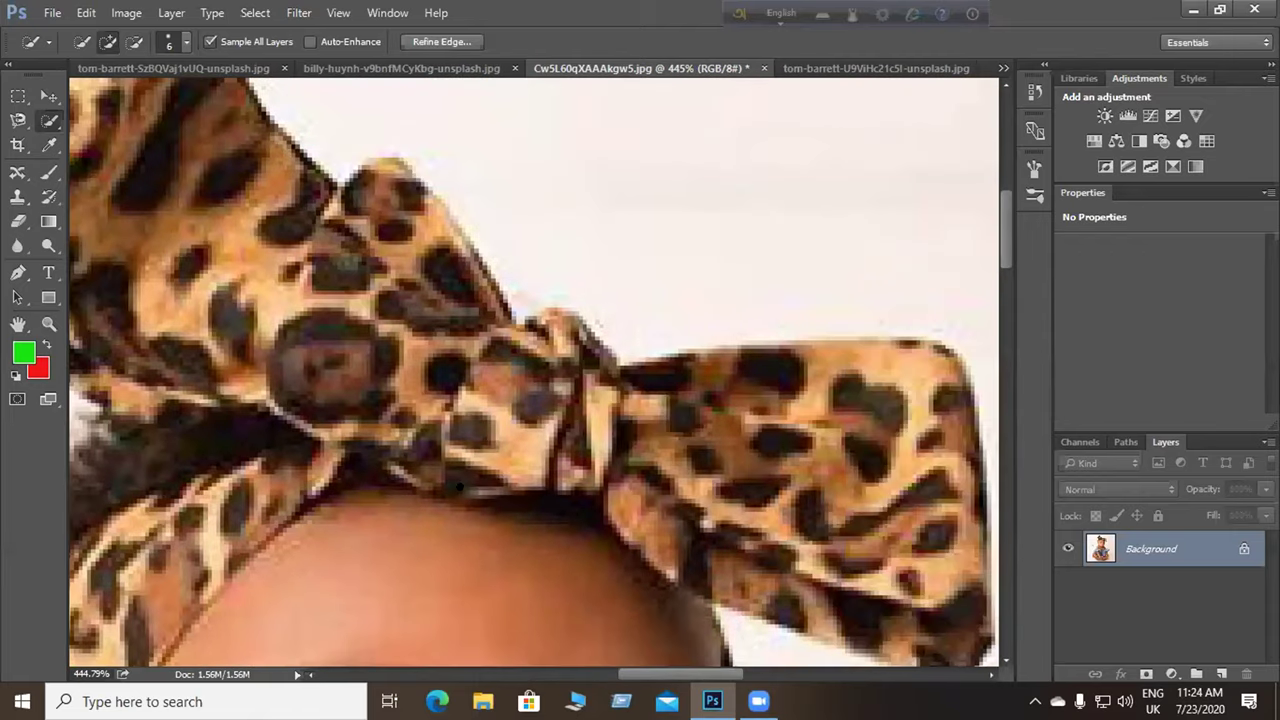
Subtract the excess background around the small fabric loop beside the bow's knot from the selection.
scroll(357, 398, "right", 1)
left_click(353, 385)
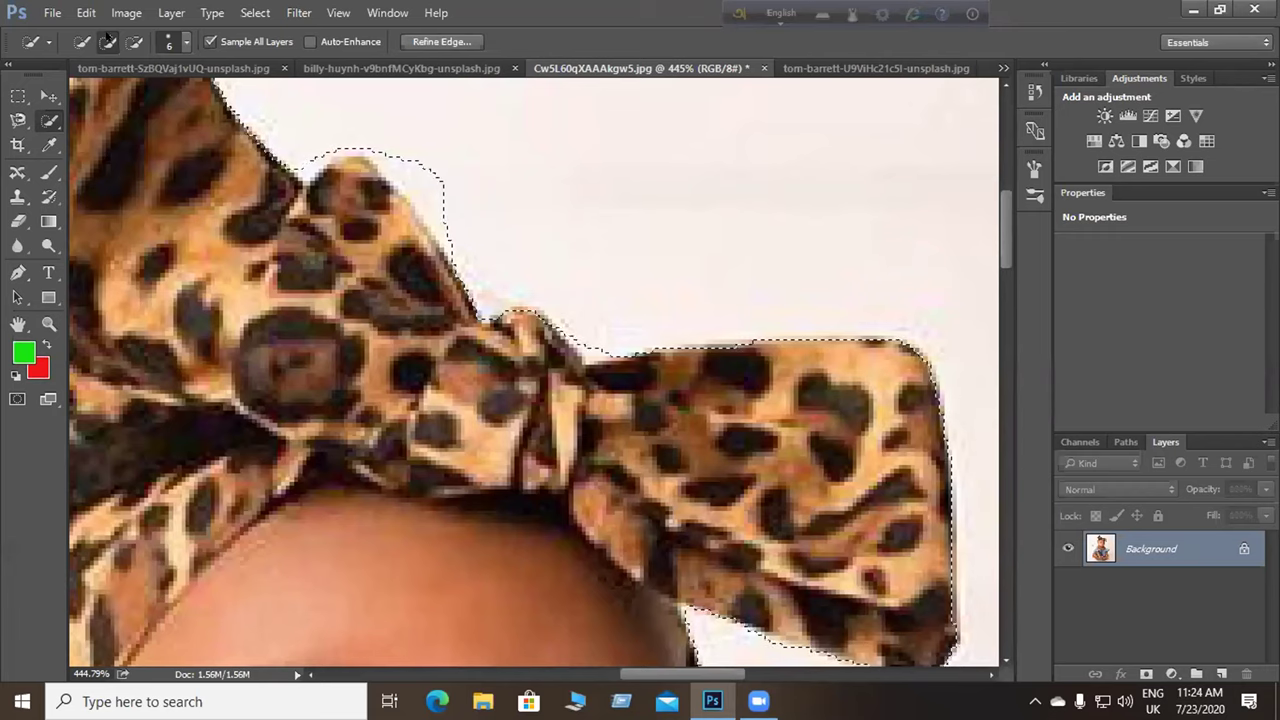
left_click(134, 41)
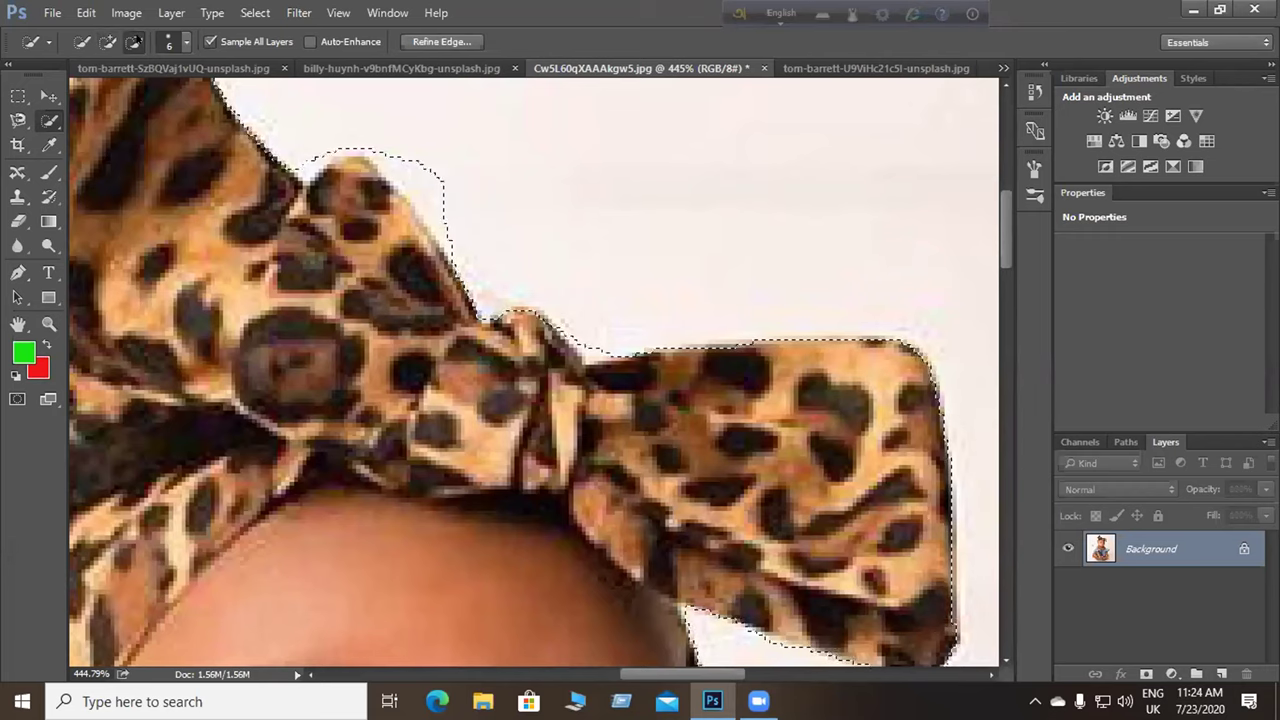
left_click(108, 42)
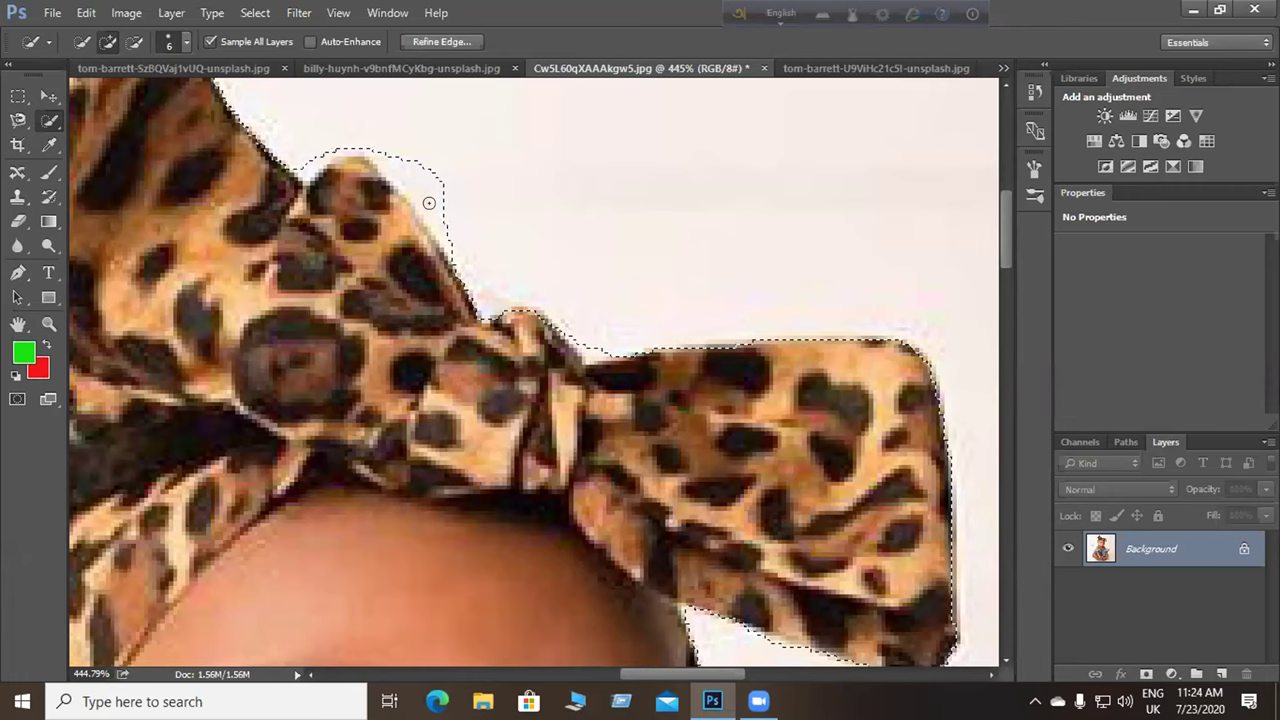
left_click(134, 41)
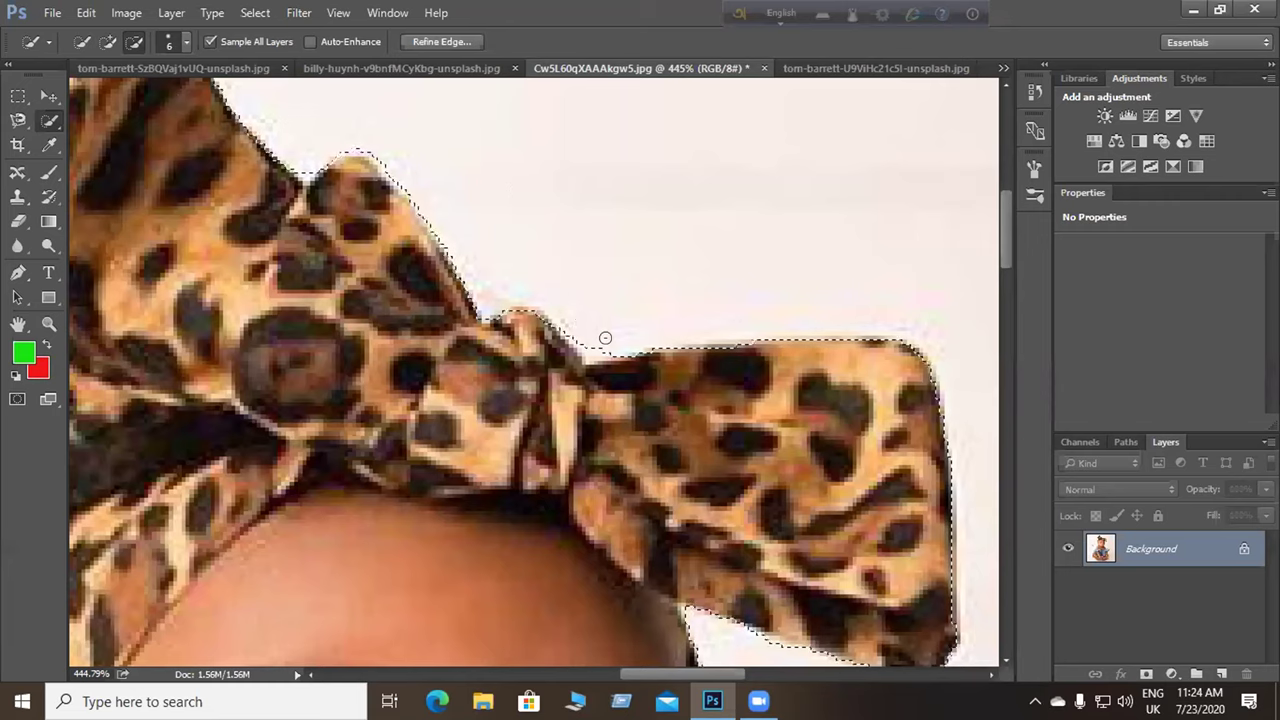
Reduce the brush size and subtract the background caught between the bow's knot and its right wing.
key("bracketleft")
key("bracketleft")
key("bracketleft")
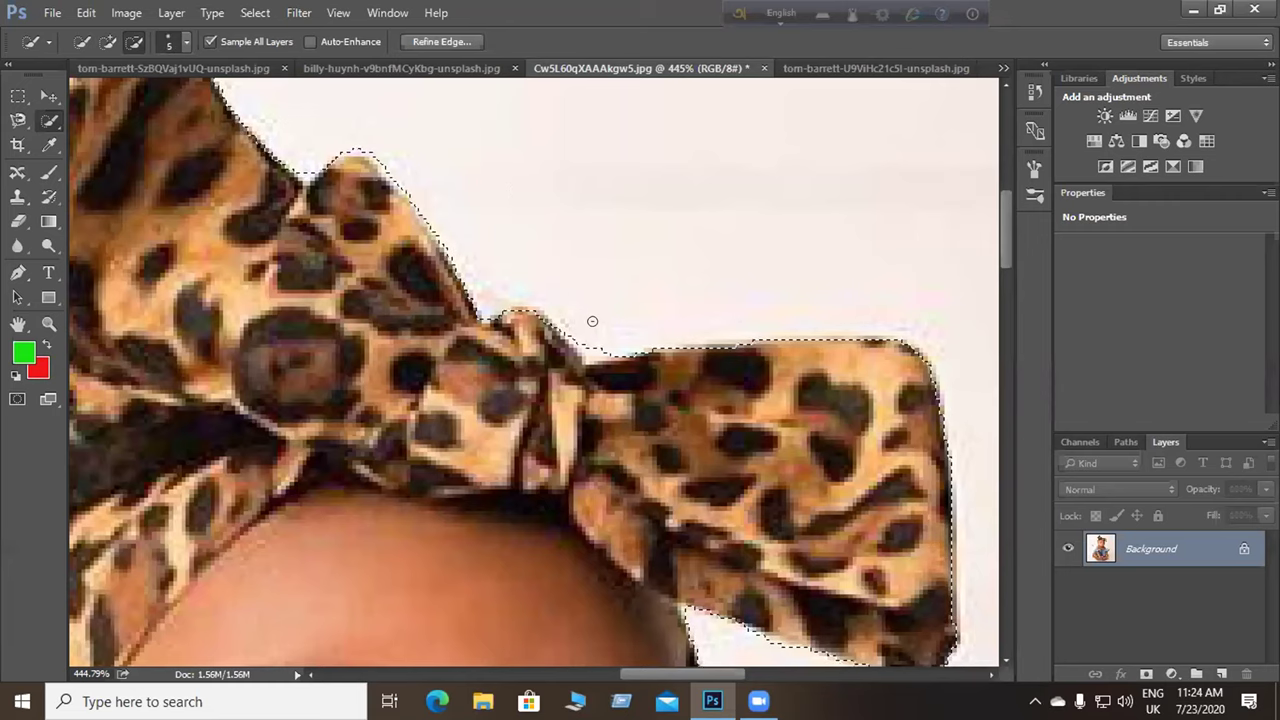
scroll(590, 330, "up", 1)
scroll(588, 338, "up", 2)
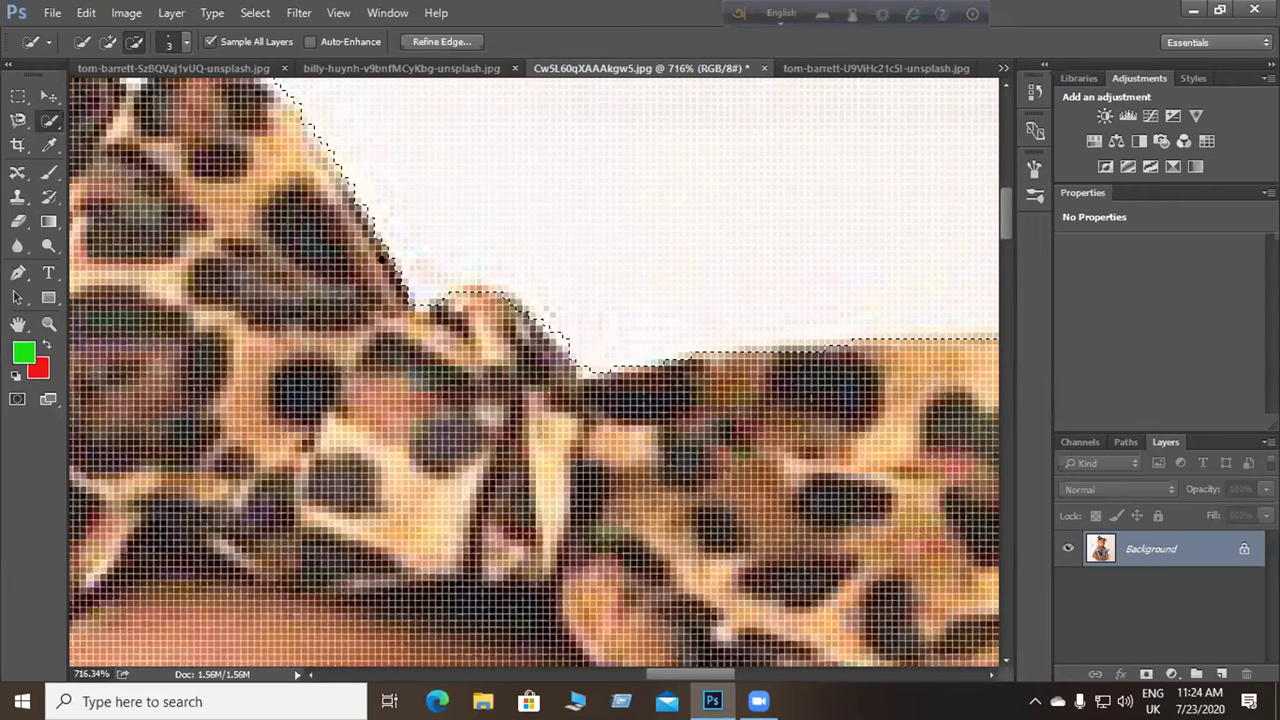
Add the missed edge of hair just below the bow's left wing to the selection with a size 3 brush.
scroll(533, 430, "up", 3)
scroll(369, 371, "left", 3)
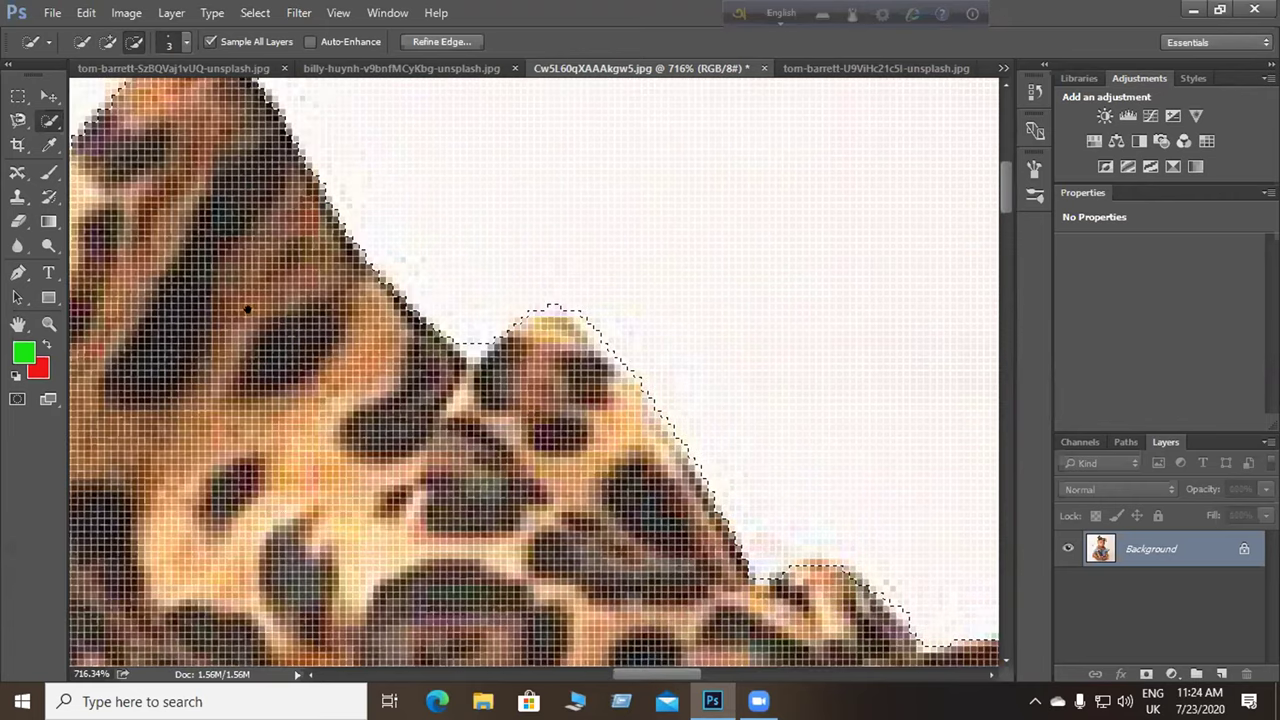
scroll(487, 353, "up", 3)
scroll(487, 353, "left", 3)
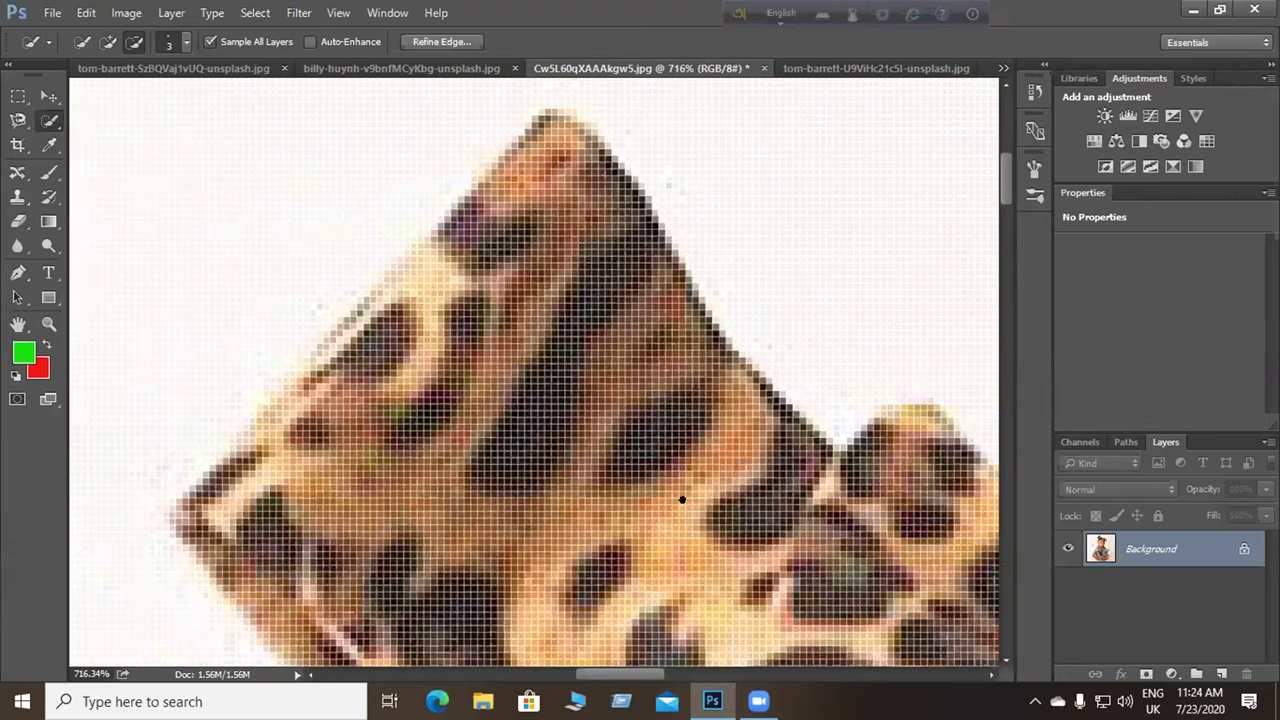
scroll(270, 180, "down", 3)
scroll(264, 157, "right", 3)
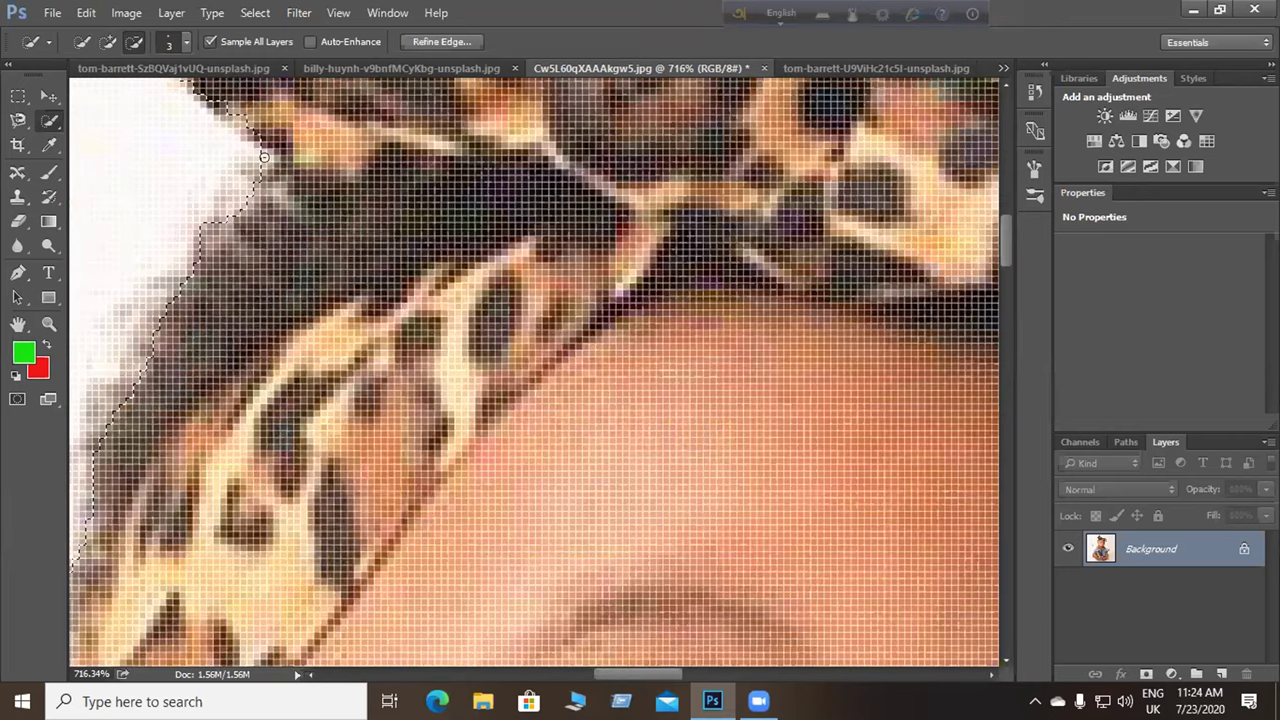
left_click(108, 41)
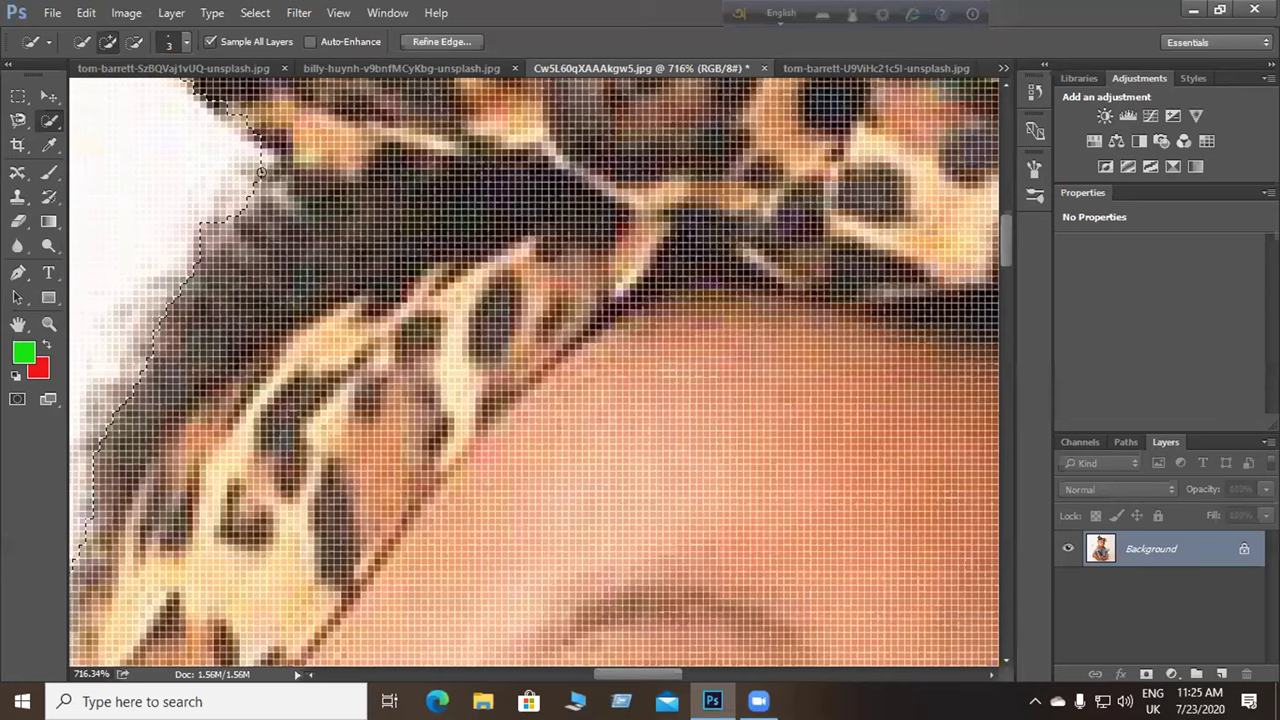
left_click_drag(146, 350, 190, 262)
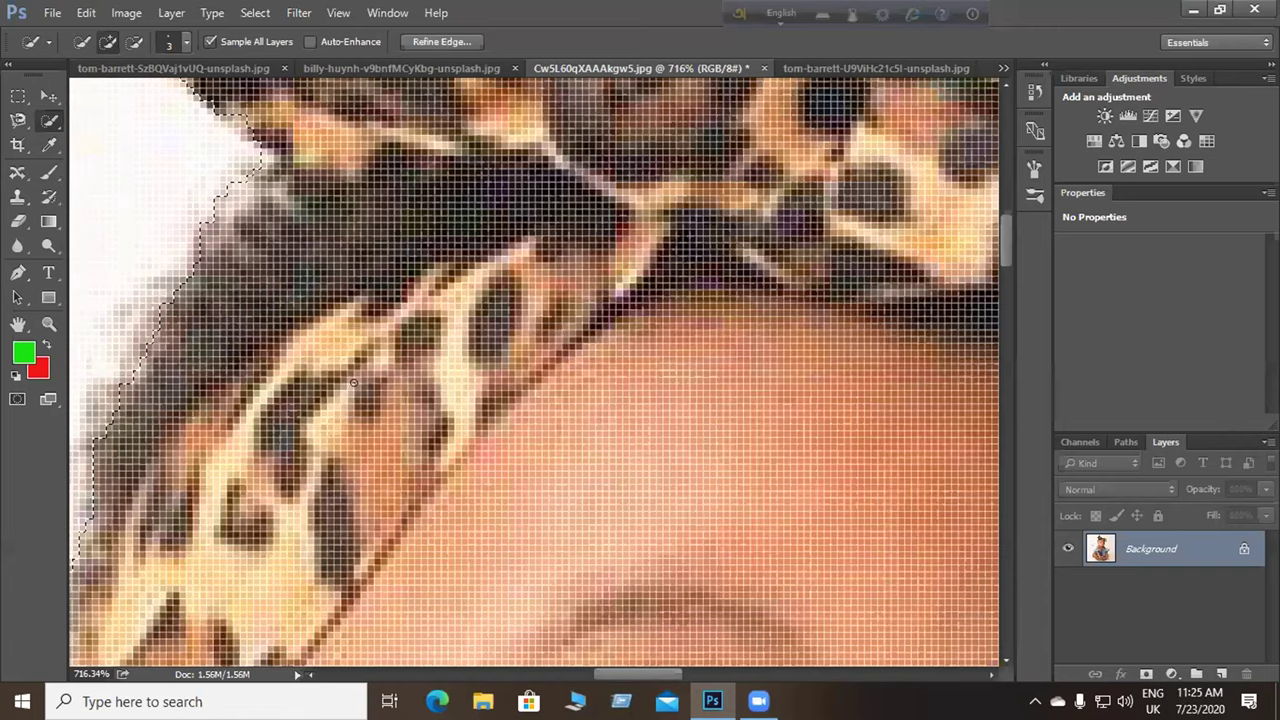
Examine the selection edge from the headband down past the ear, shoulder, sleeve and leg to the underside of the bowl.
scroll(351, 378, "down", 2)
scroll(425, 443, "down", 1)
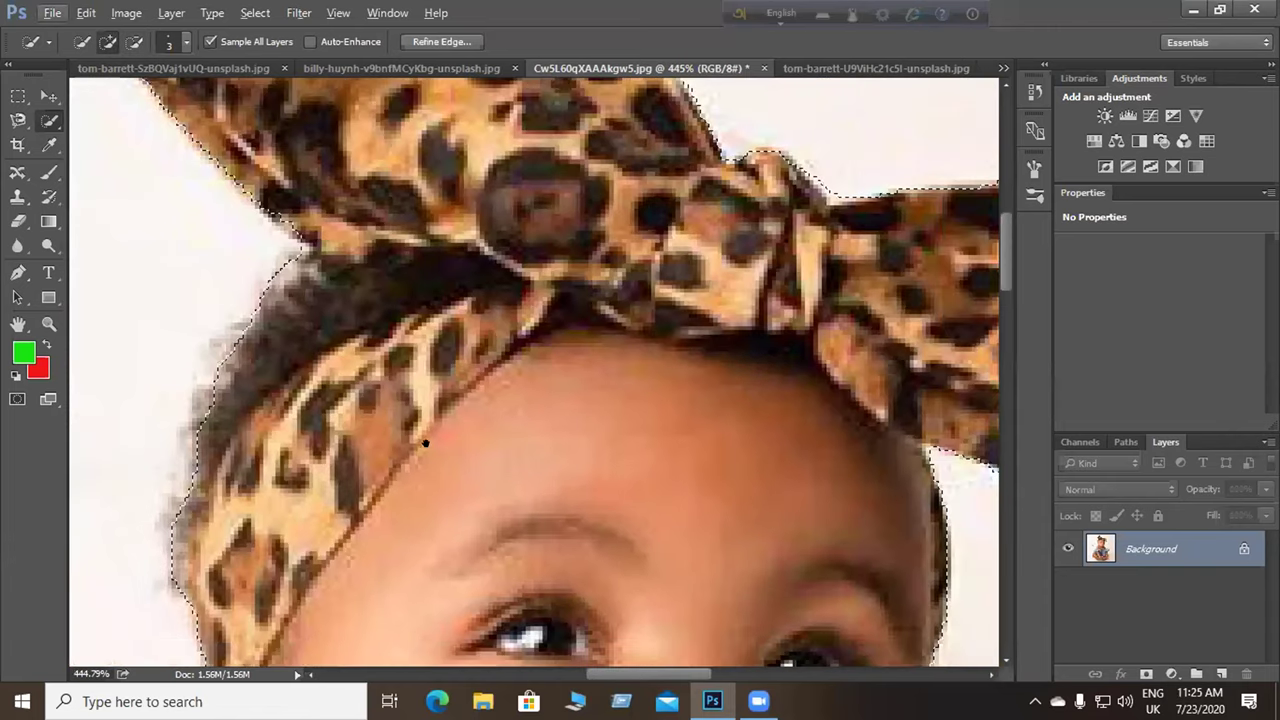
scroll(399, 446, "down", 3)
scroll(469, 320, "down", 2)
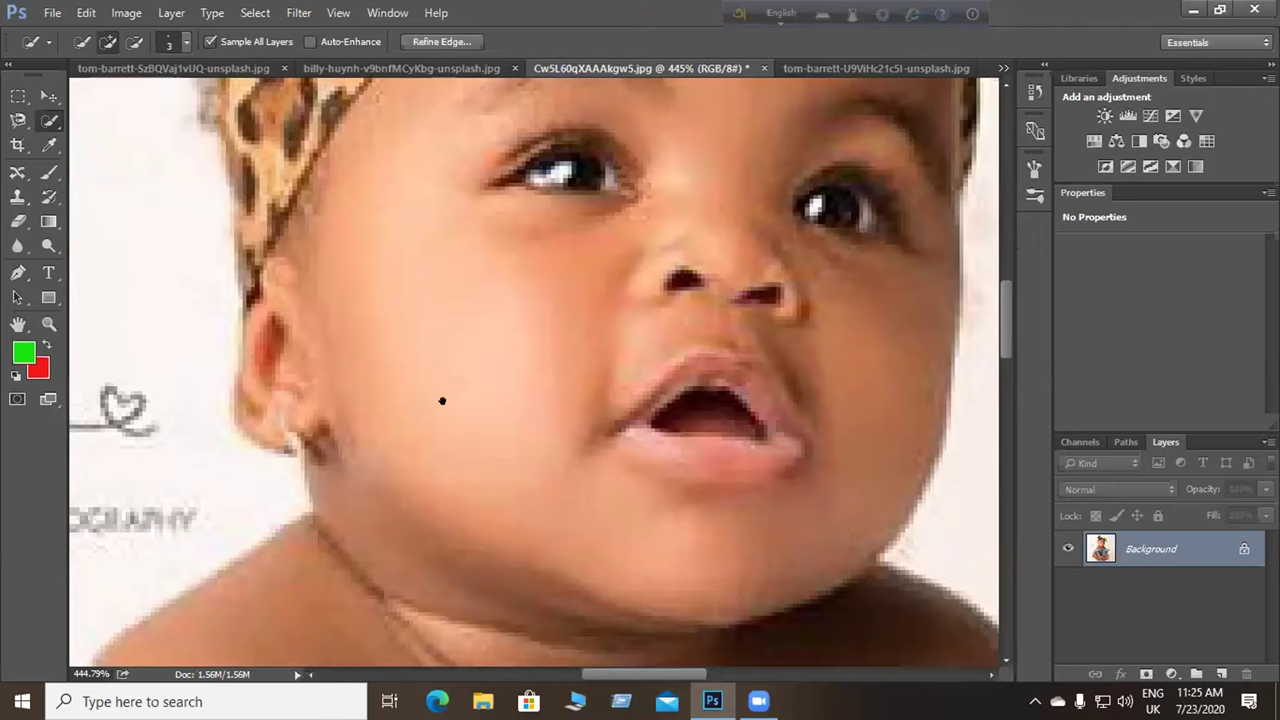
scroll(381, 401, "down", 6)
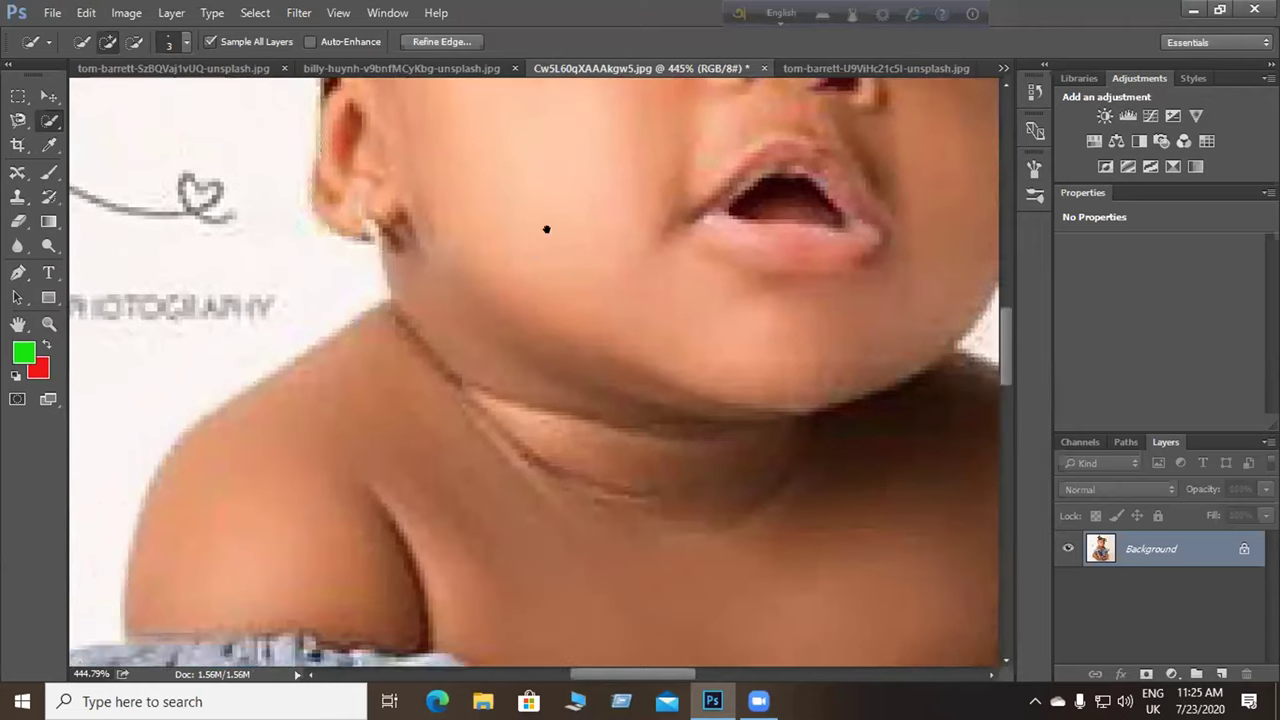
scroll(519, 414, "left", 2)
scroll(441, 440, "down", 1)
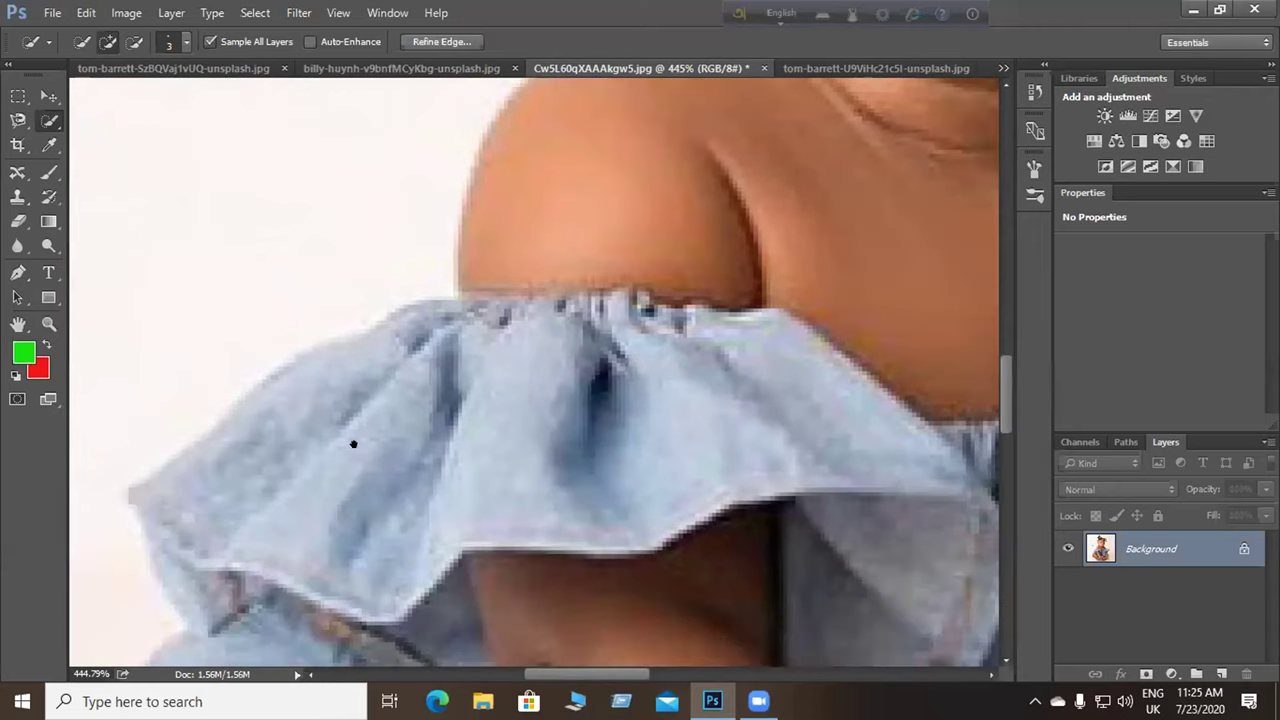
scroll(353, 443, "down", 3)
scroll(397, 454, "down", 4)
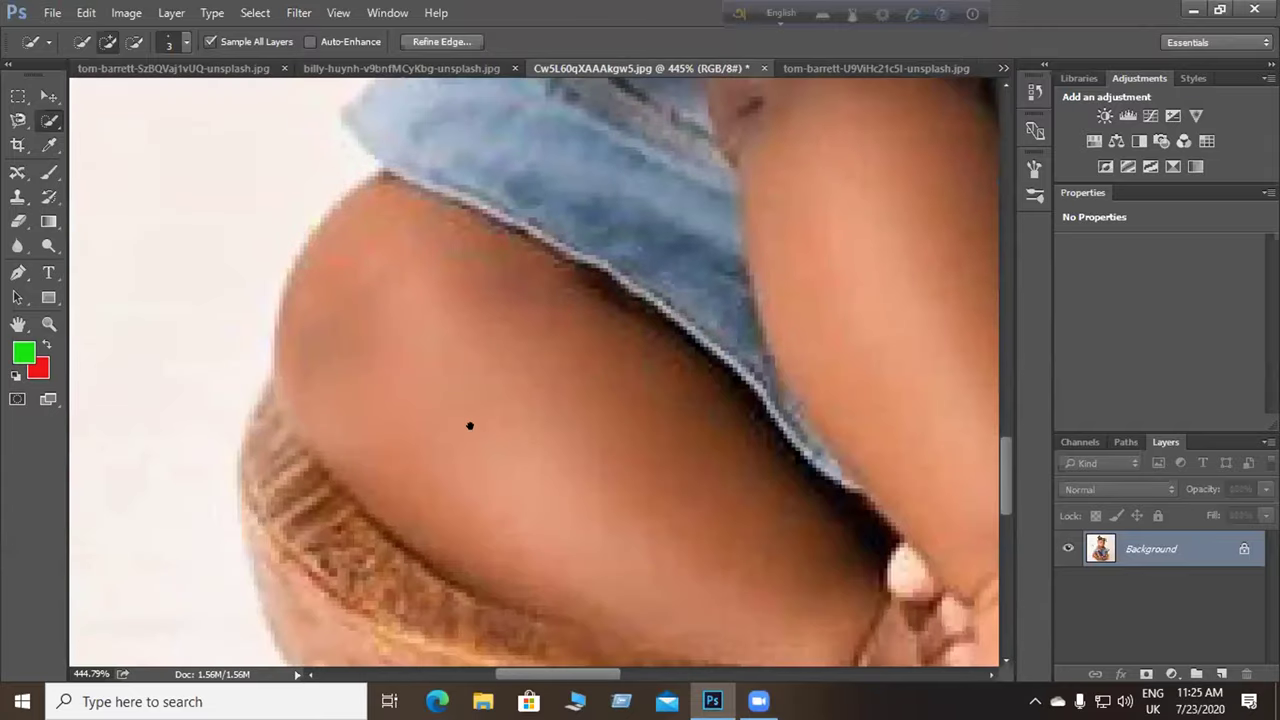
scroll(455, 427, "down", 3)
left_click_drag(535, 530, 500, 471)
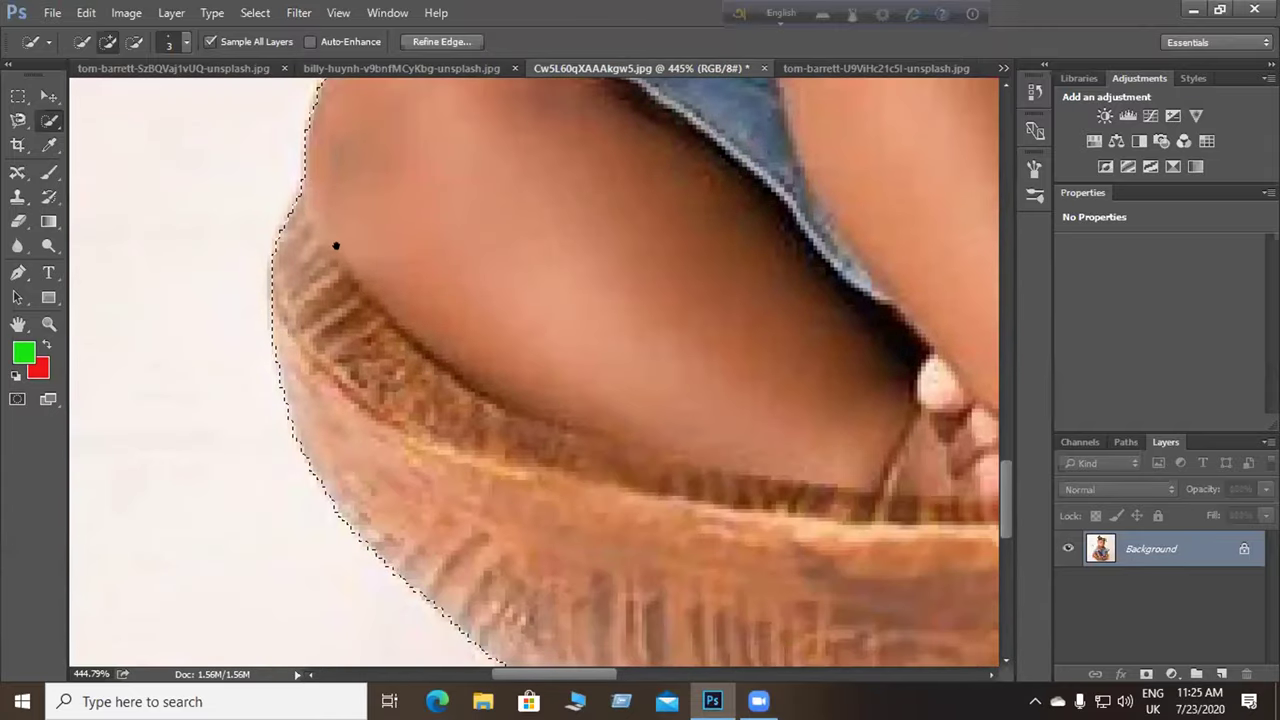
scroll(680, 380, "down", 5)
scroll(680, 380, "right", 3)
scroll(814, 400, "right", 3)
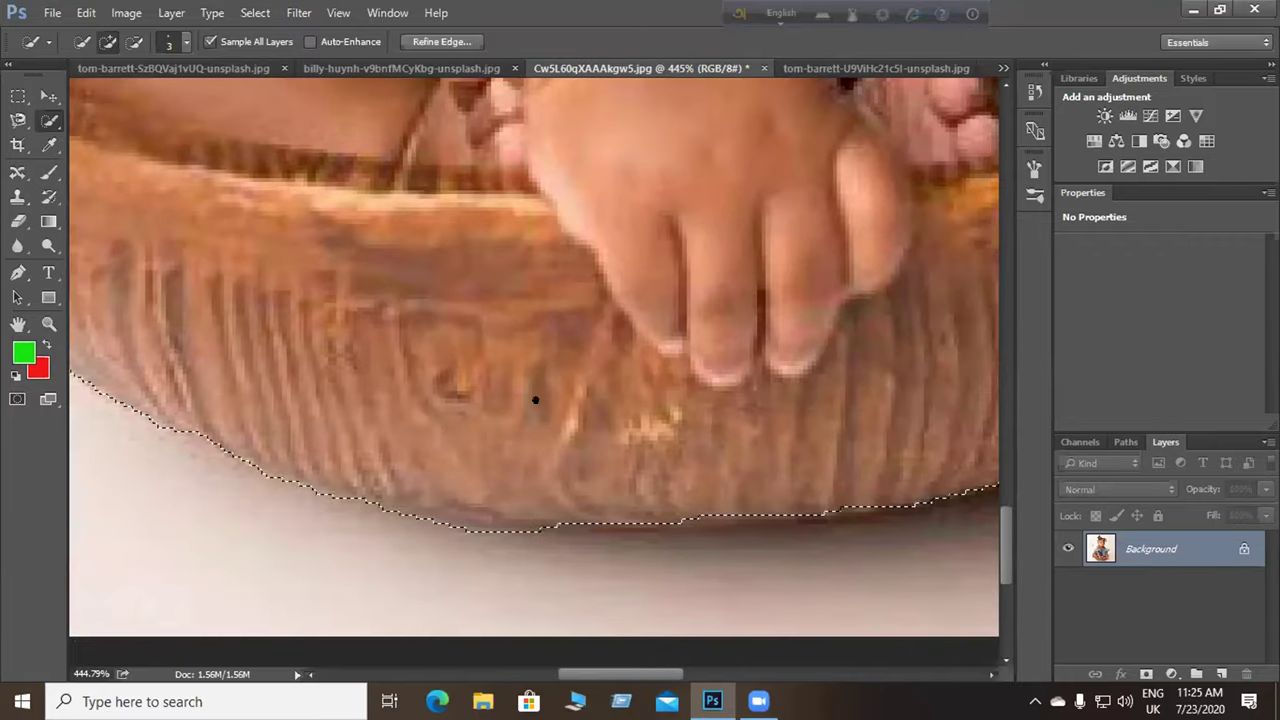
Extend the selection along the bowl's dark bottom edge and subtract the small overshoot into the shadow beneath it.
scroll(505, 412, "down", 2)
scroll(505, 412, "right", 2)
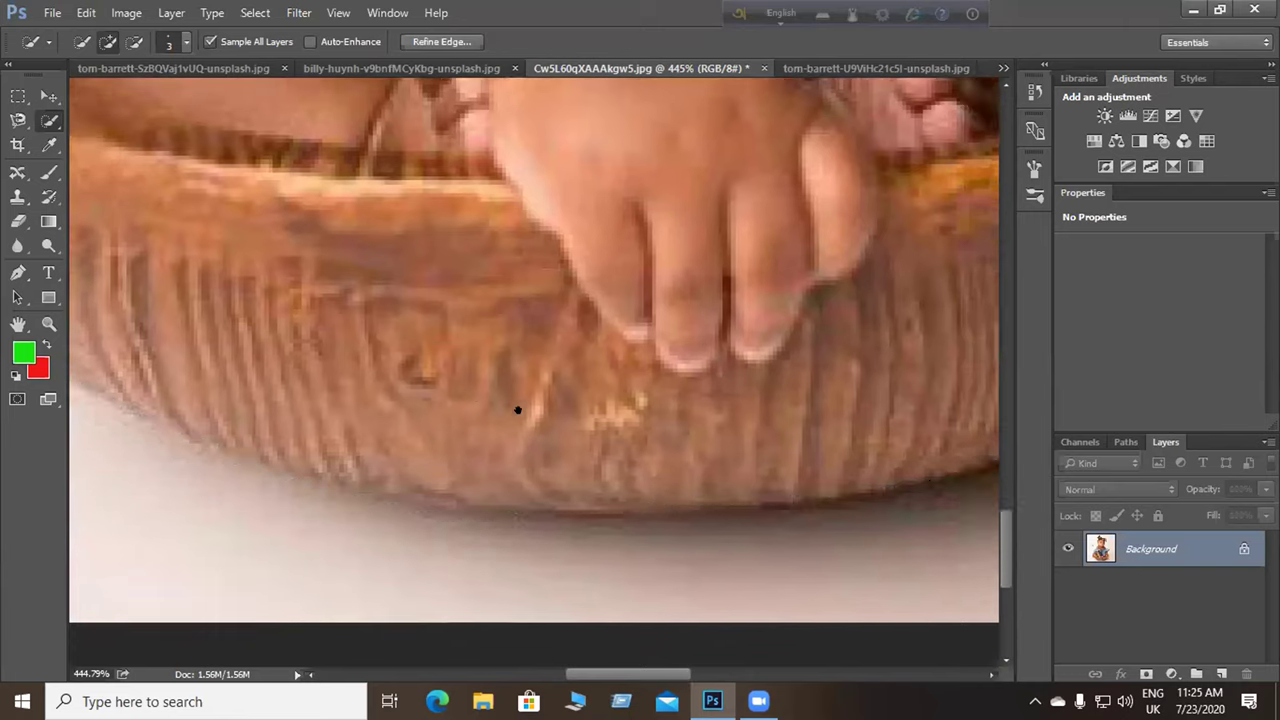
scroll(561, 430, "up", 1)
scroll(561, 430, "left", 2)
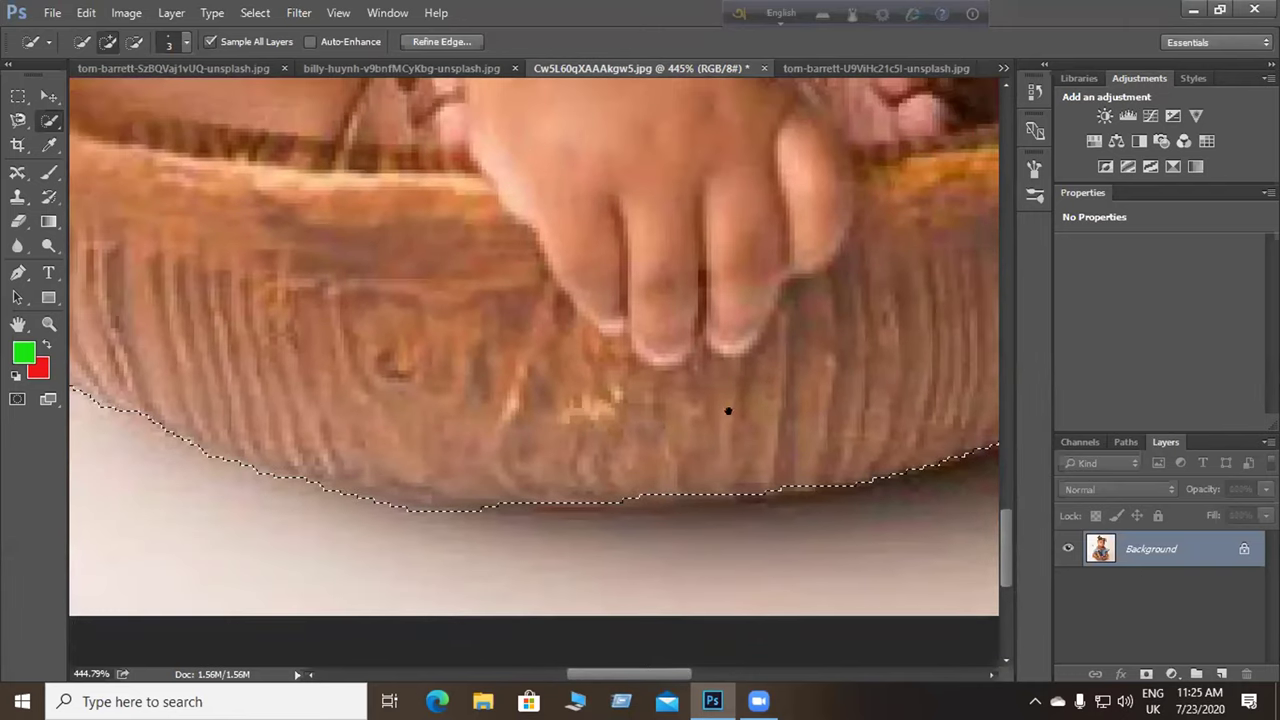
scroll(729, 409, "down", 1)
scroll(729, 409, "right", 1)
key("ctrl+d")
scroll(469, 399, "down", 1)
scroll(469, 399, "right", 1)
left_click(543, 409)
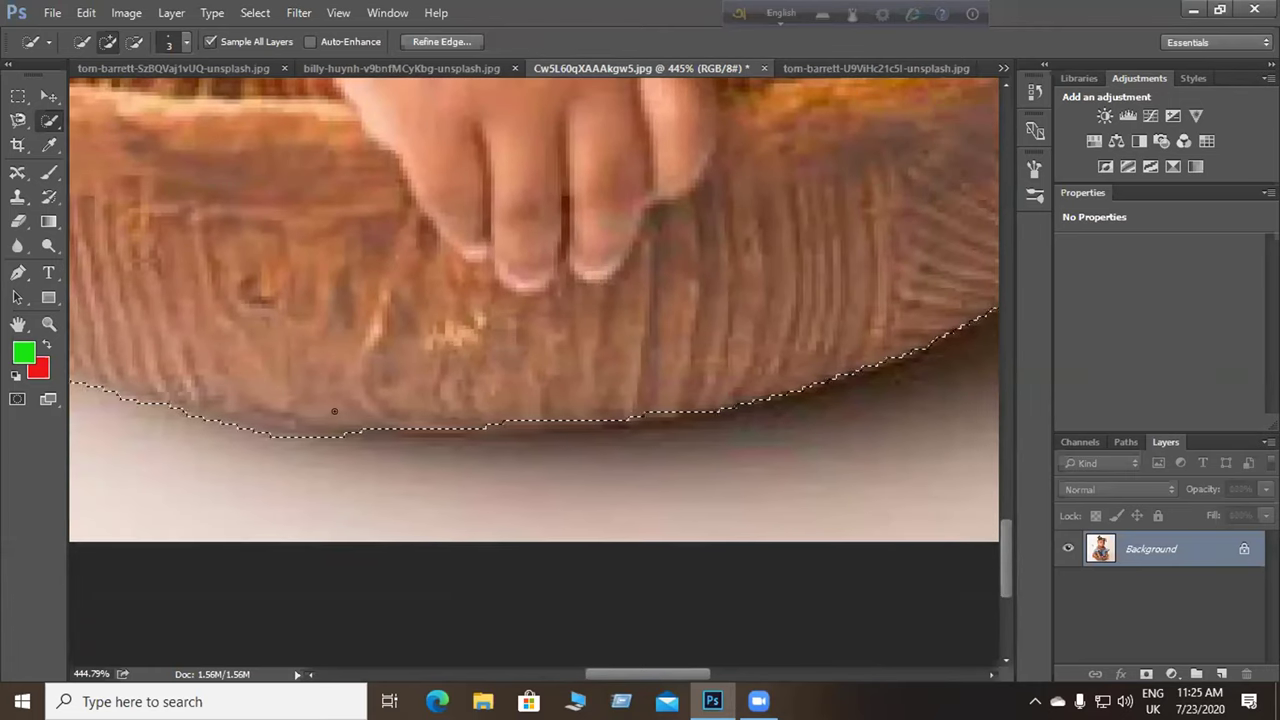
mouse_move(428, 413)
left_mouse_down()
mouse_move(505, 420)
mouse_move(696, 393)
left_mouse_up()
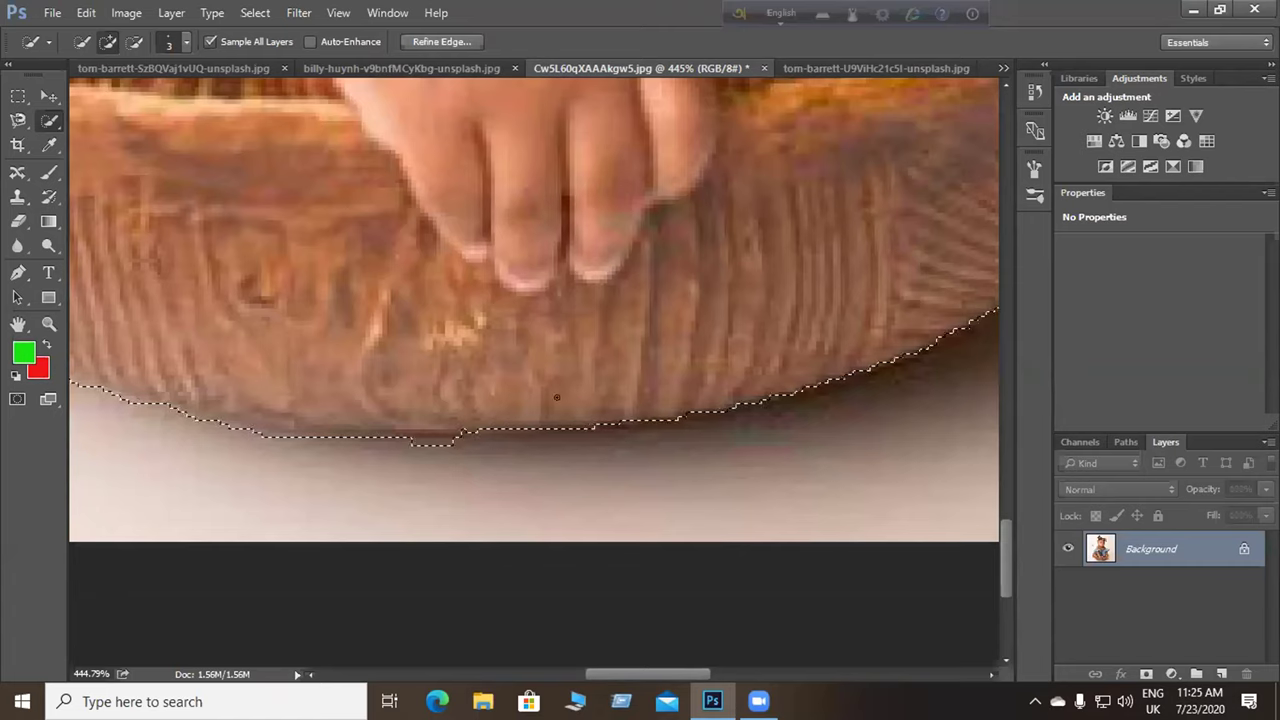
left_click_drag(680, 349, 595, 334)
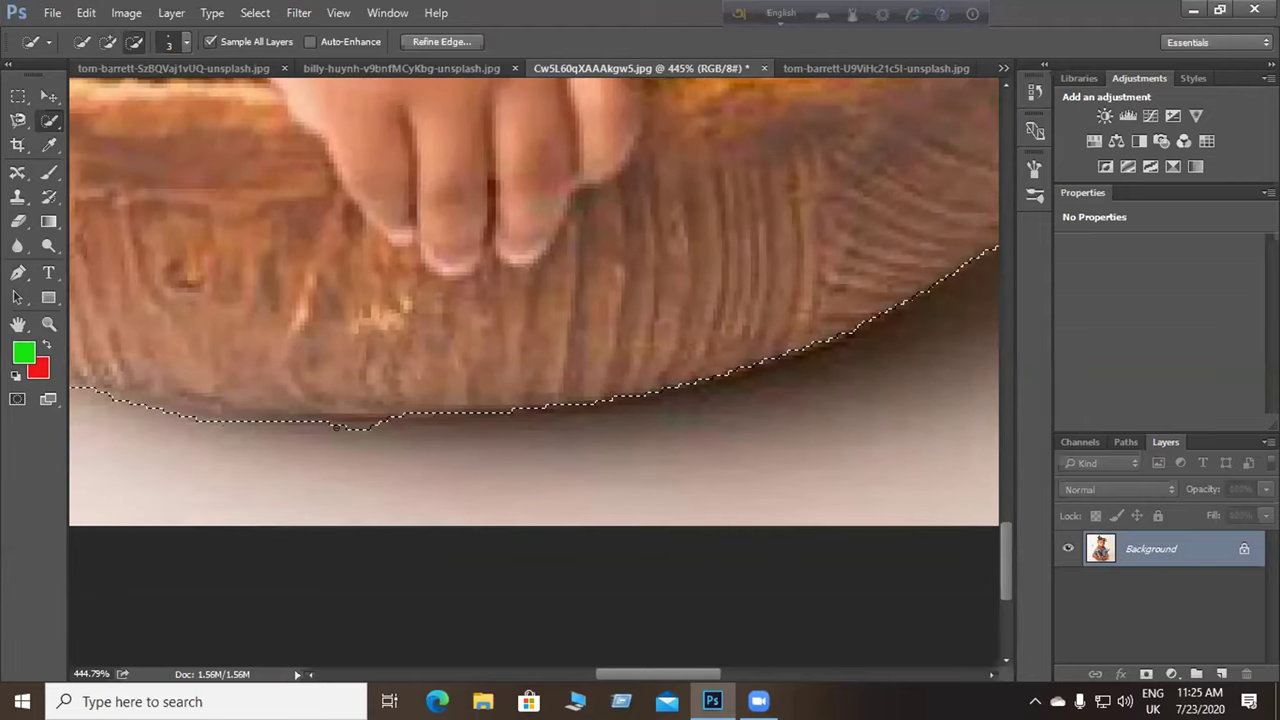
left_click(346, 436)
Add the dark inside of the baby's flared sleeve, on the side with the bracelet, to the selection.
scroll(426, 366, "right", 2)
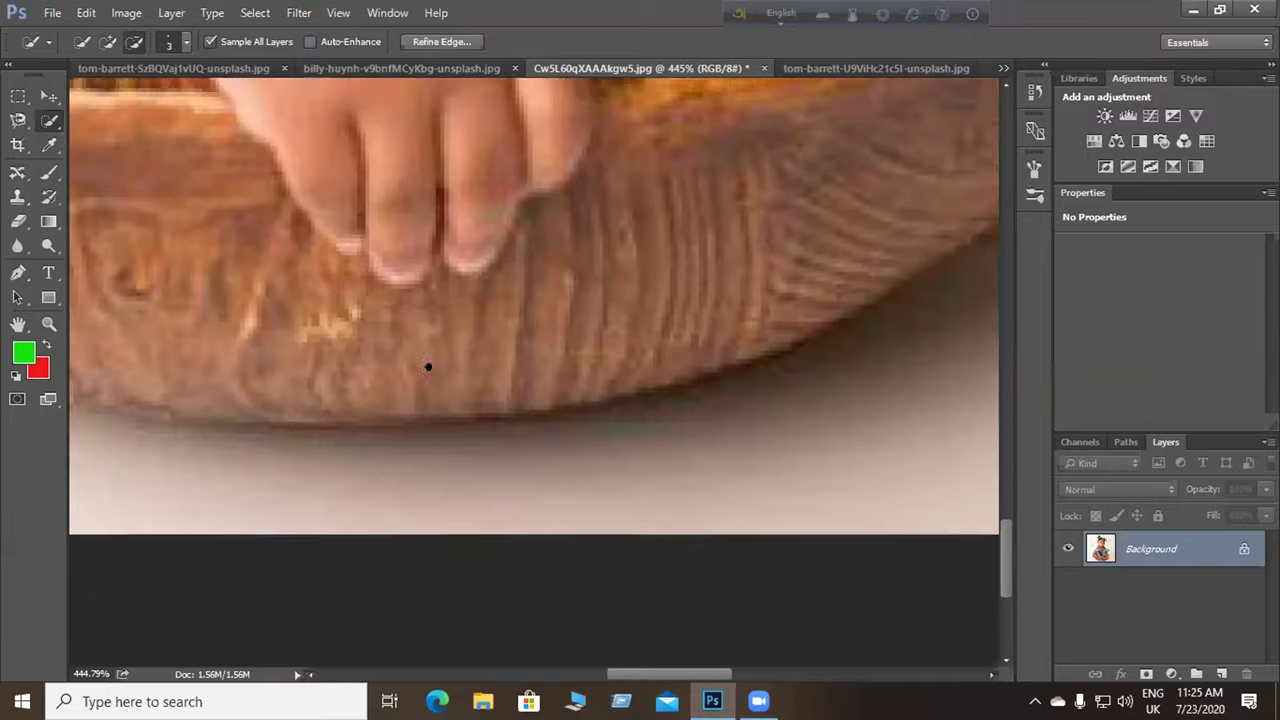
scroll(366, 446, "up", 5)
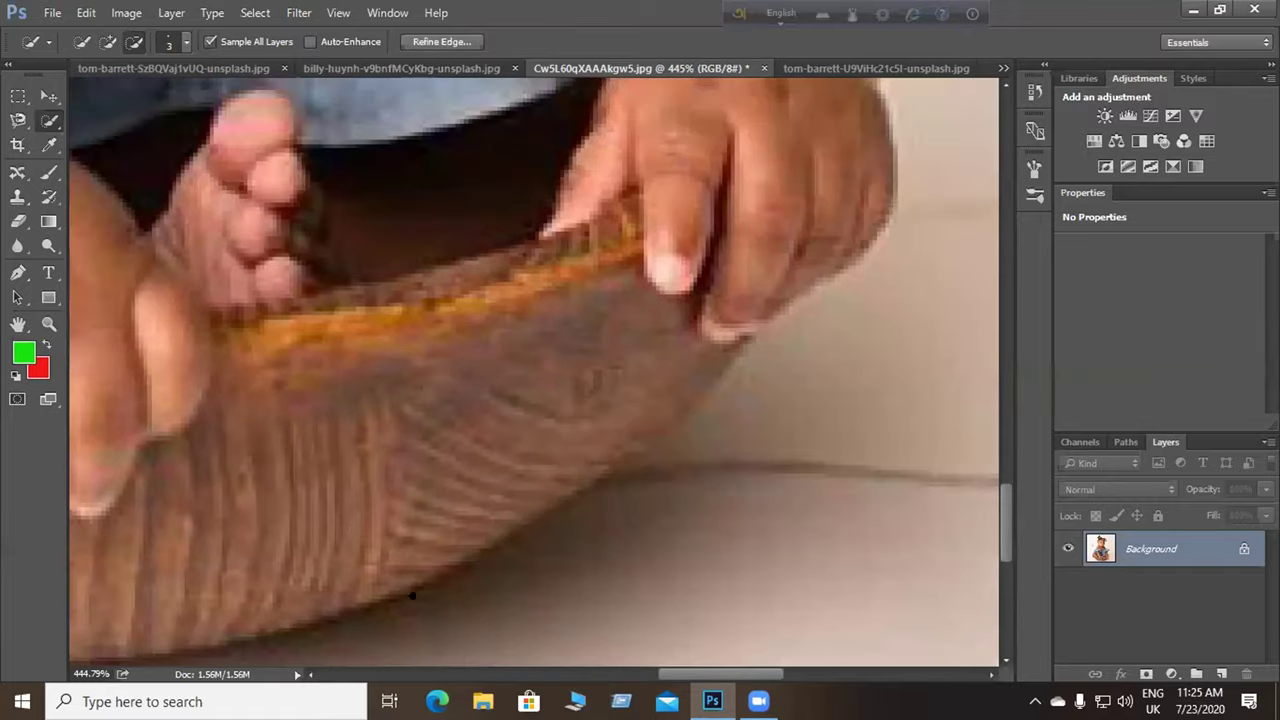
scroll(414, 354, "up", 3)
scroll(414, 354, "right", 1)
scroll(427, 356, "up", 4)
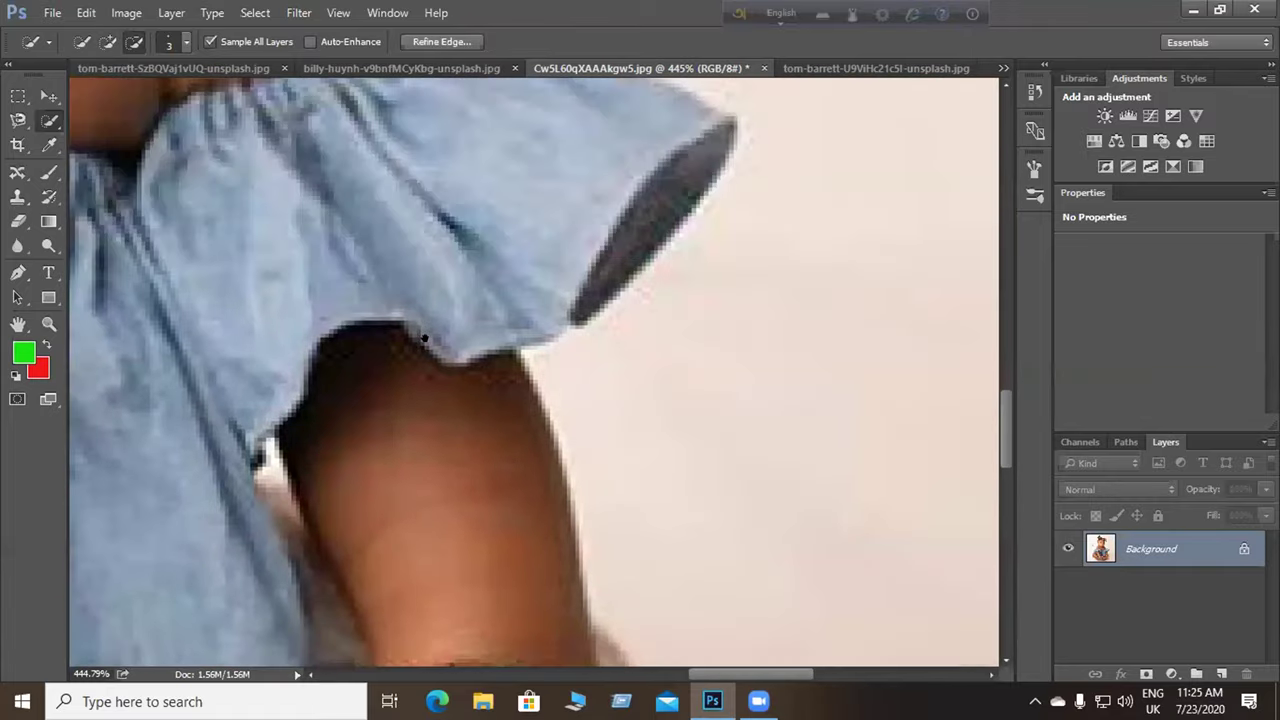
scroll(471, 475, "up", 3)
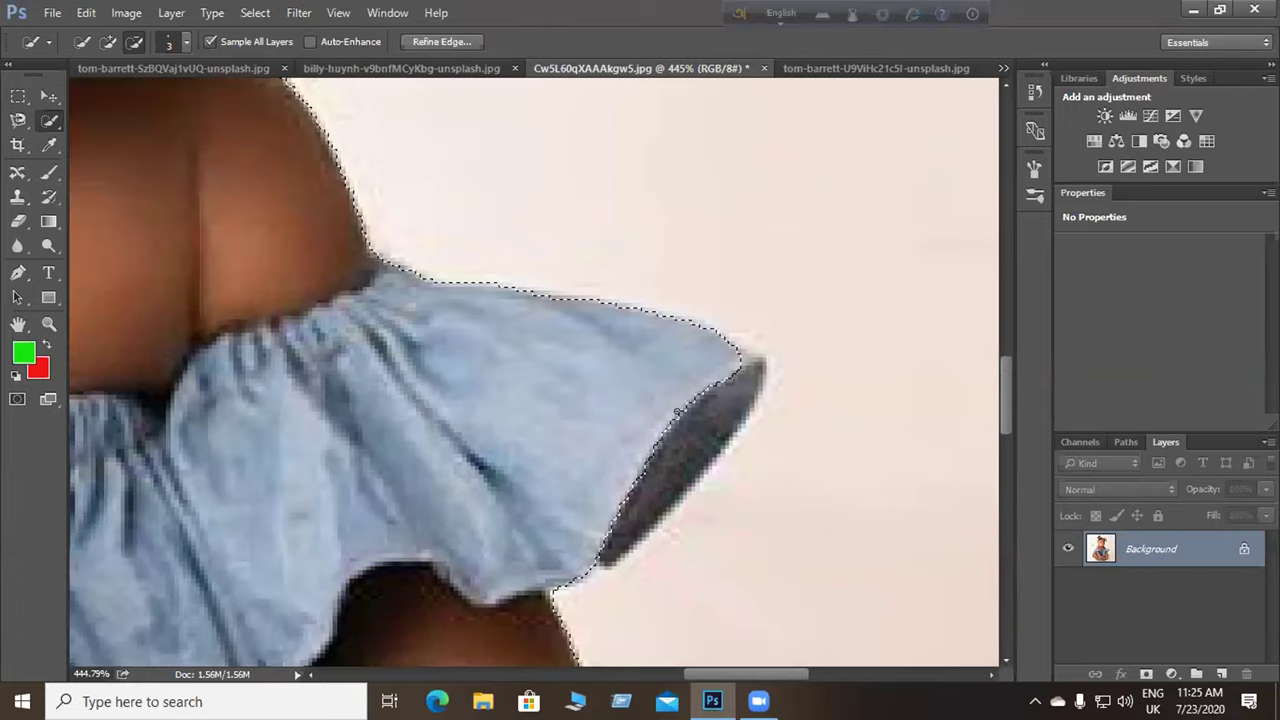
left_click(108, 41)
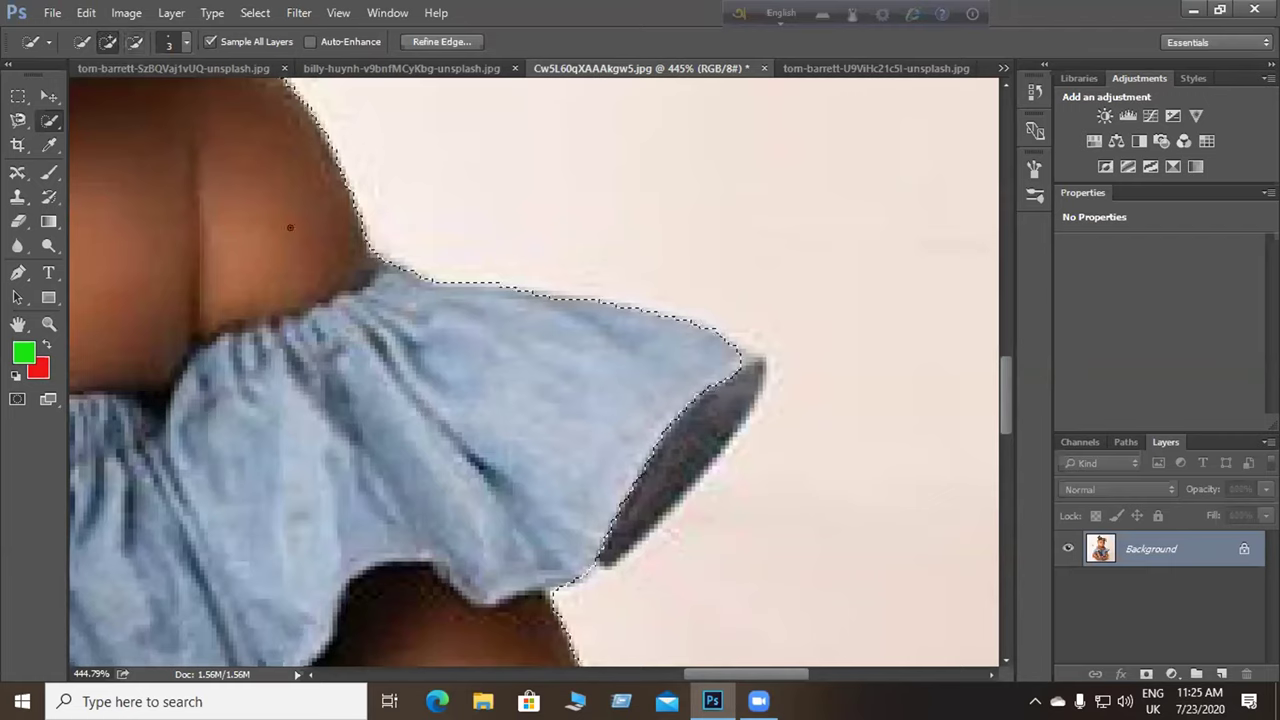
left_click_drag(690, 430, 622, 488)
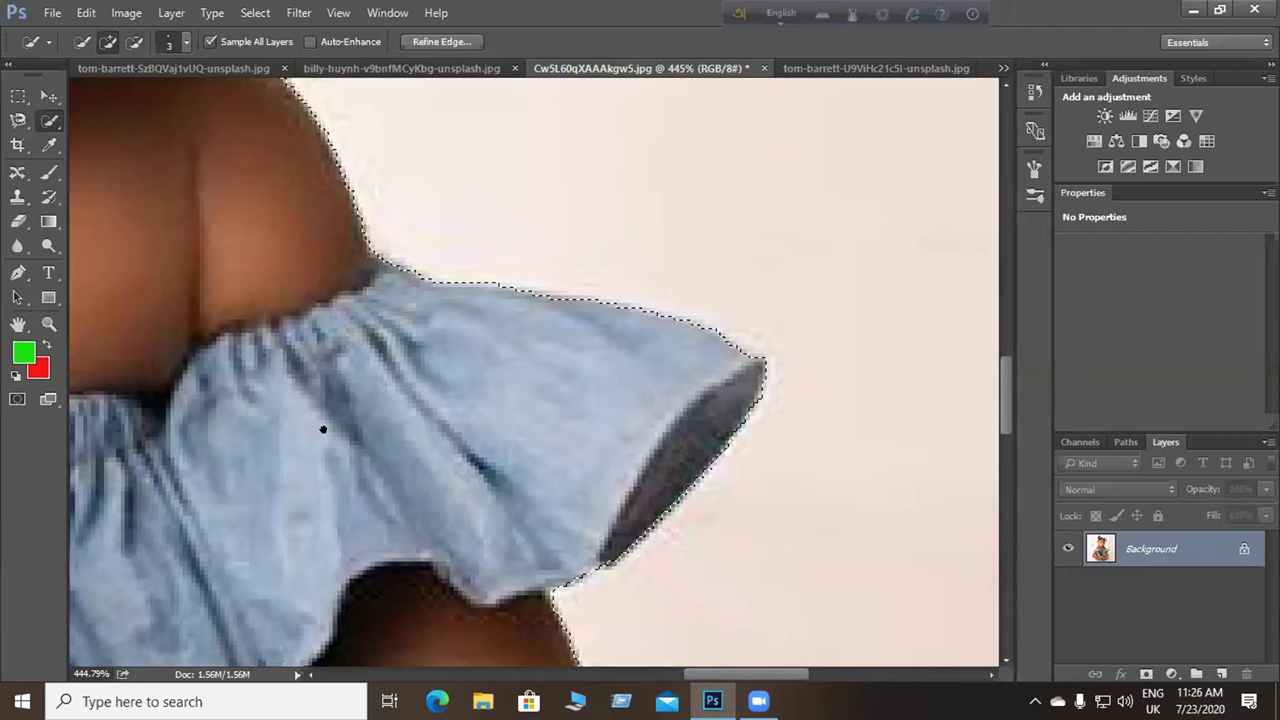
Examine the selection edge from the shoulder up past the cheek to the bow, including the whole outline at full view.
scroll(368, 470, "up", 3)
scroll(360, 440, "left", 3)
scroll(351, 460, "up", 6)
scroll(351, 460, "left", 1)
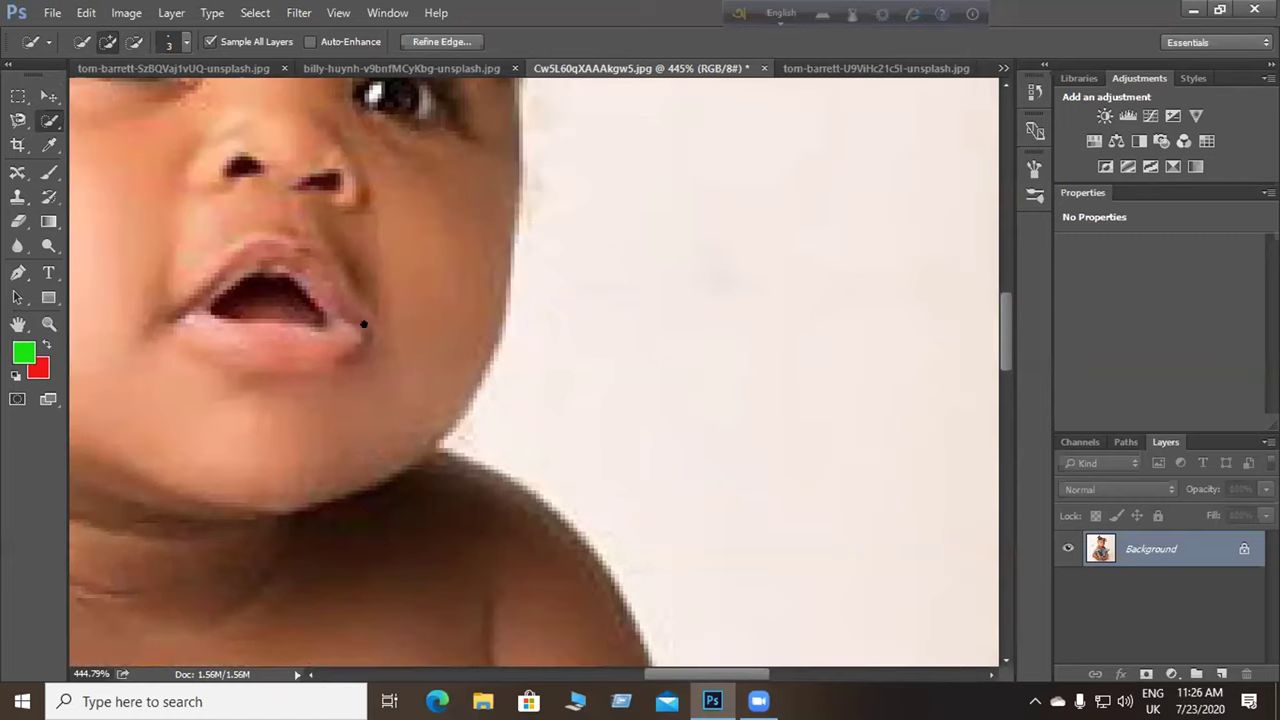
scroll(339, 296, "up", 3)
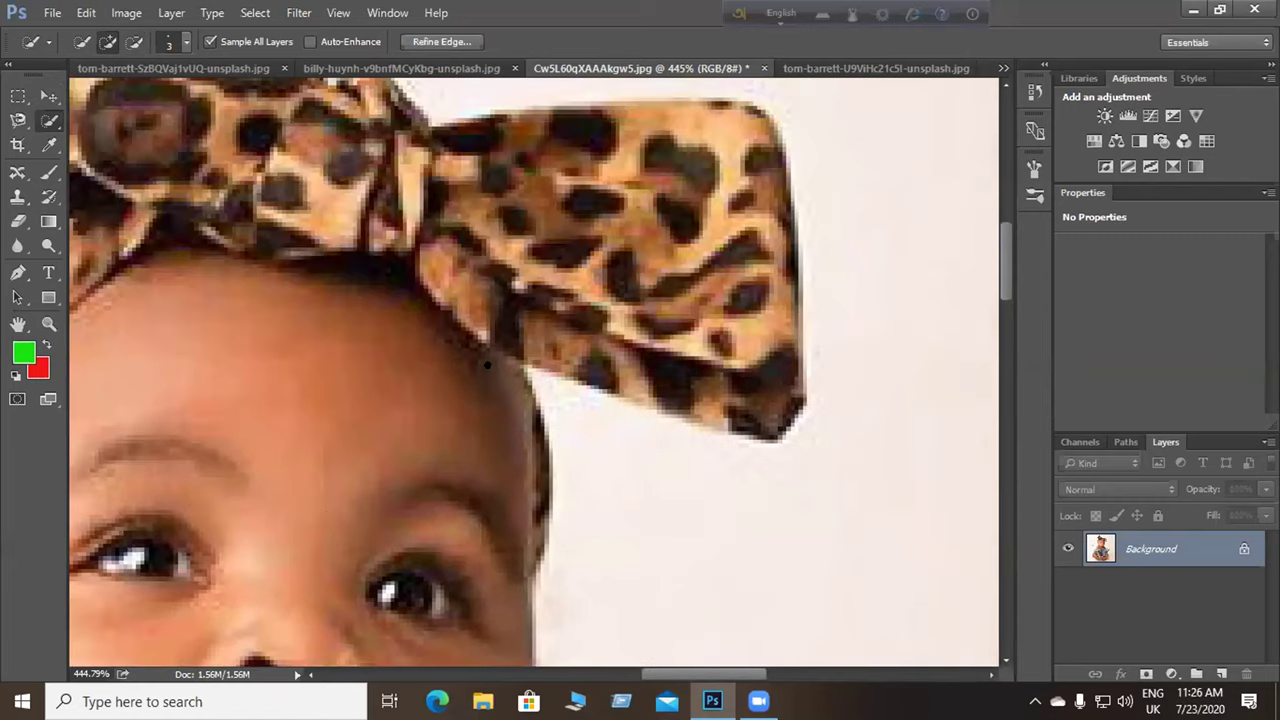
scroll(513, 336, "down", 3)
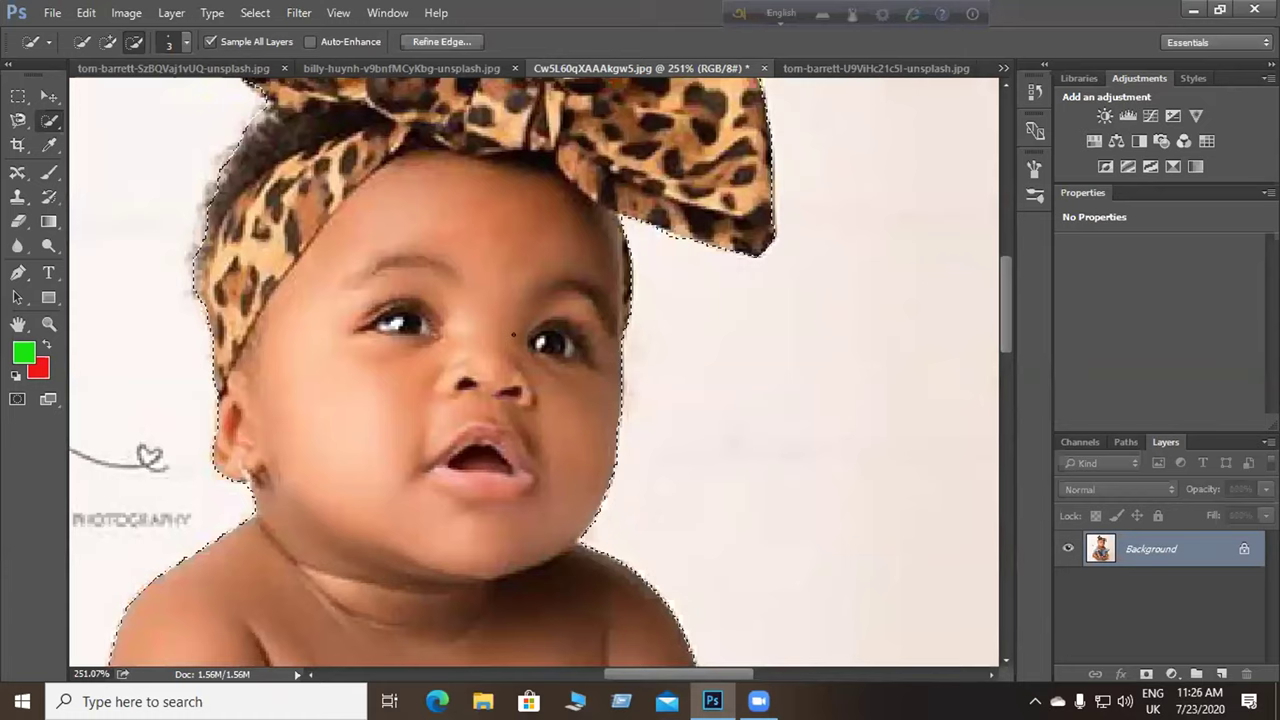
scroll(513, 336, "down", 3)
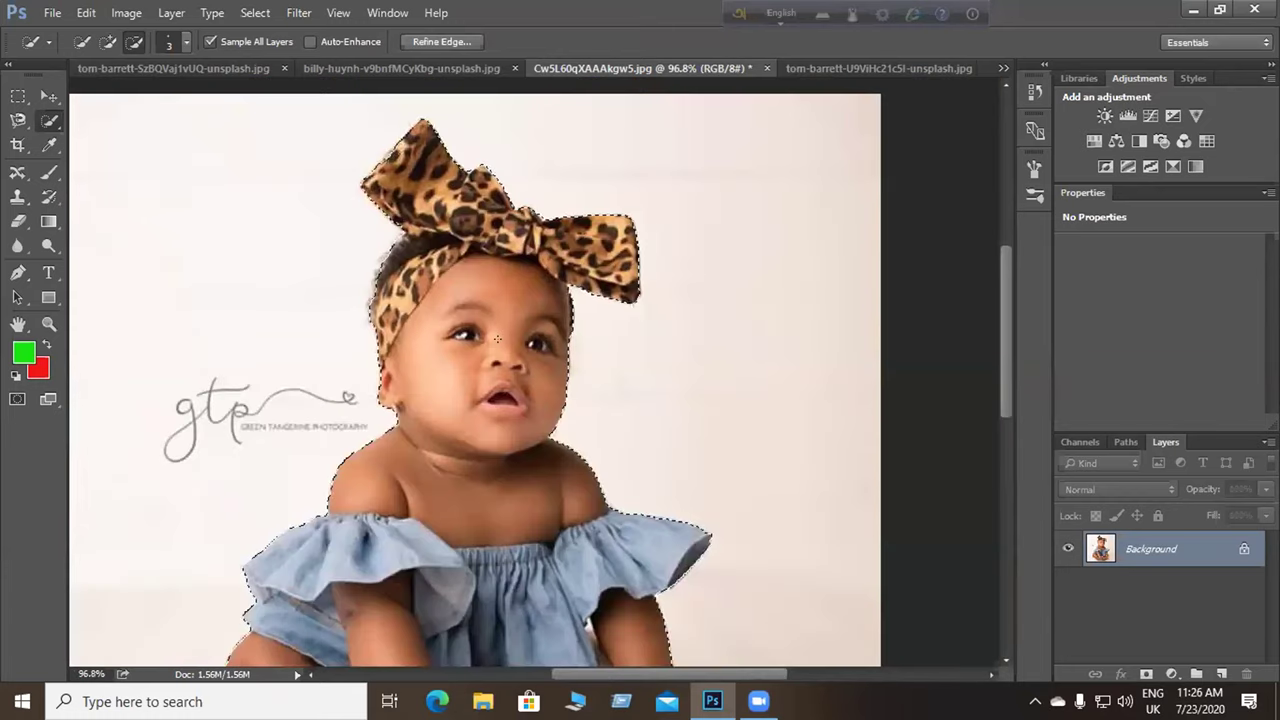
scroll(497, 339, "down", 1)
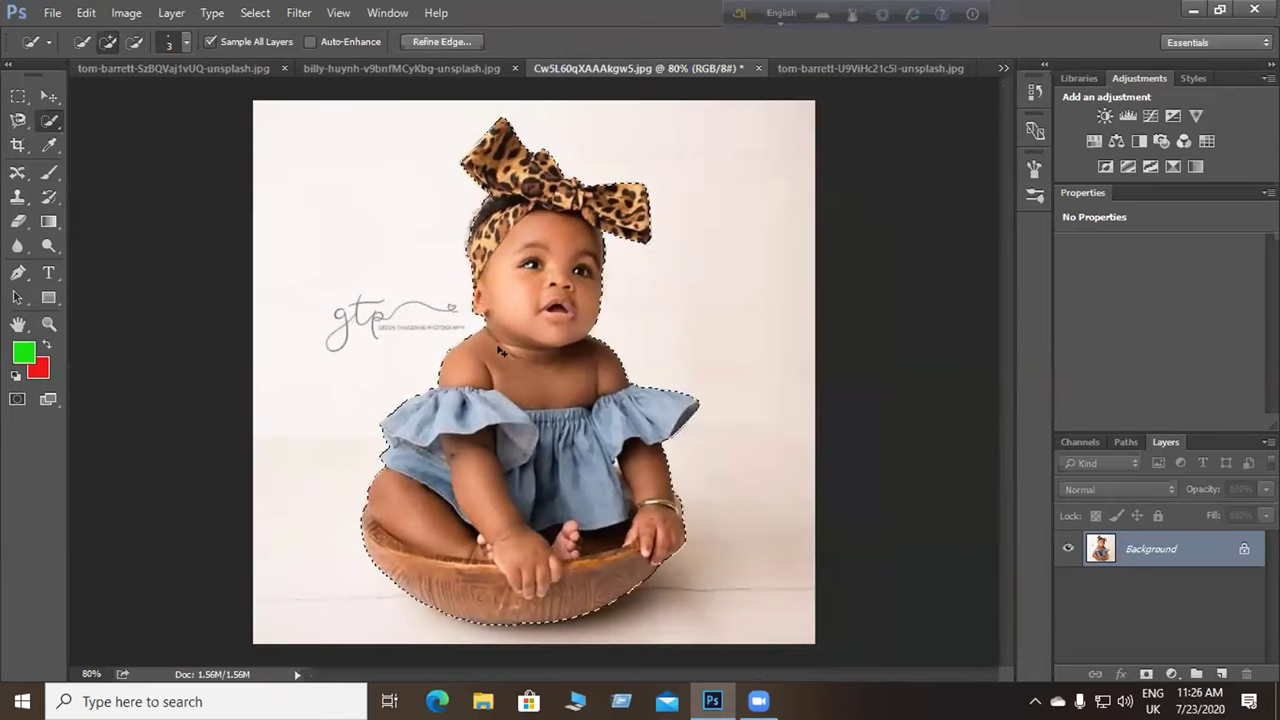
Copy the selected baby and bowl to a new layer and toggle the Background layer's visibility off and on to check the cutout.
key("ctrl+j")
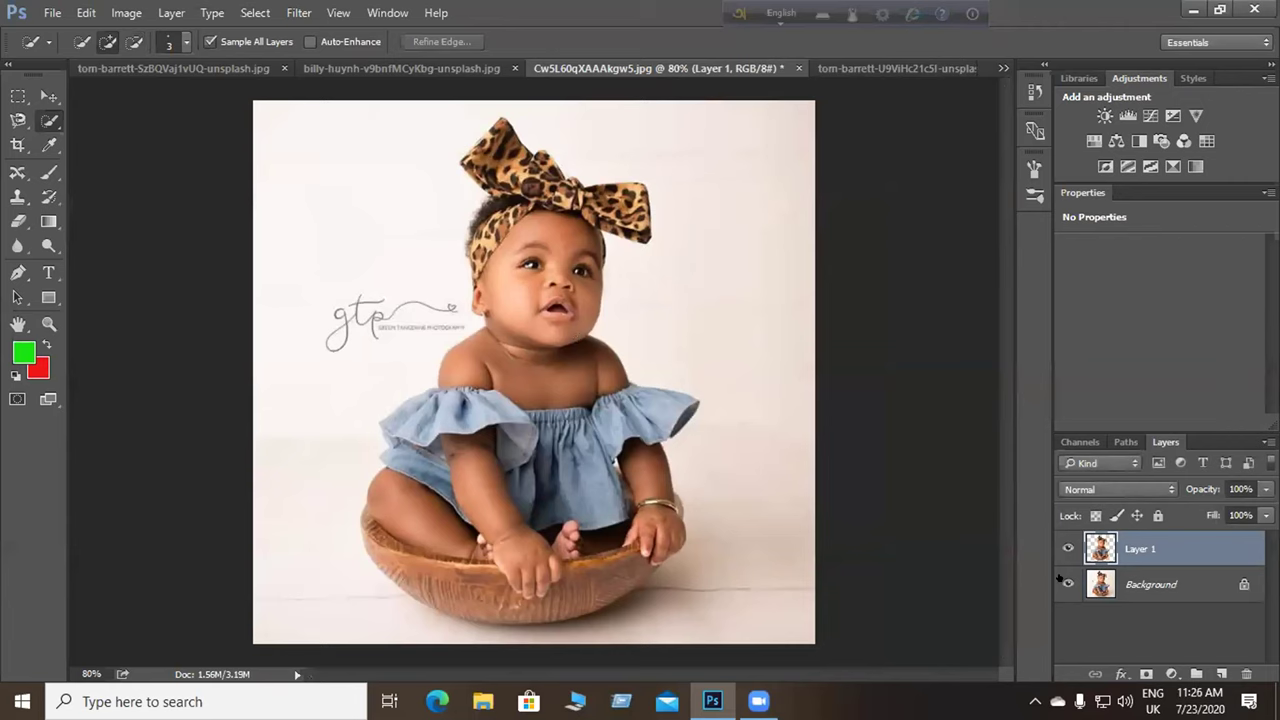
left_click(1067, 584)
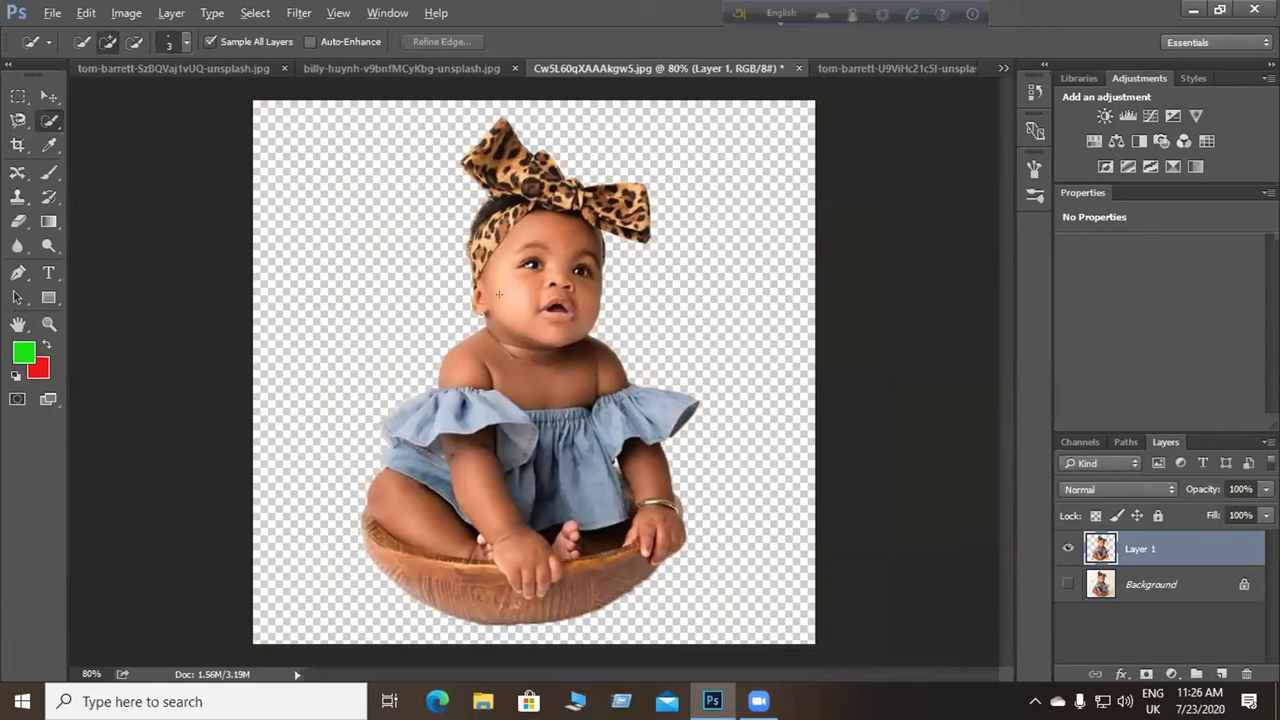
scroll(498, 294, "up", 2)
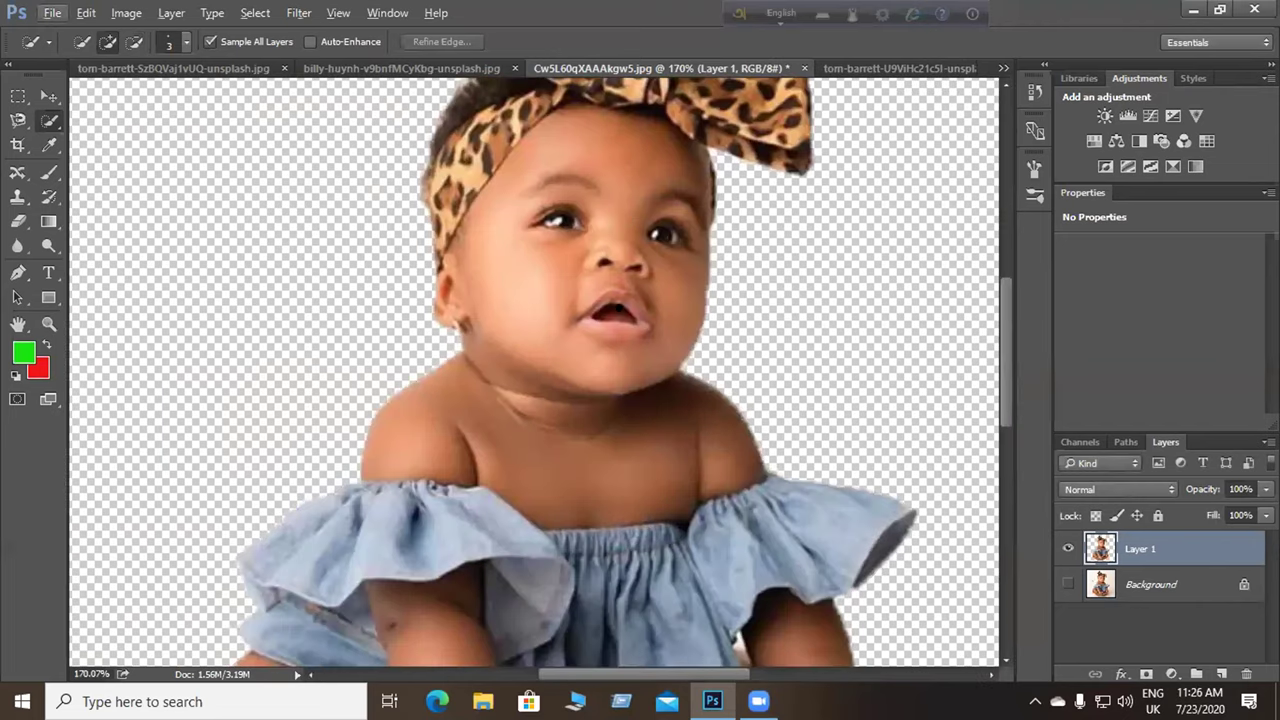
scroll(456, 231, "up", 3)
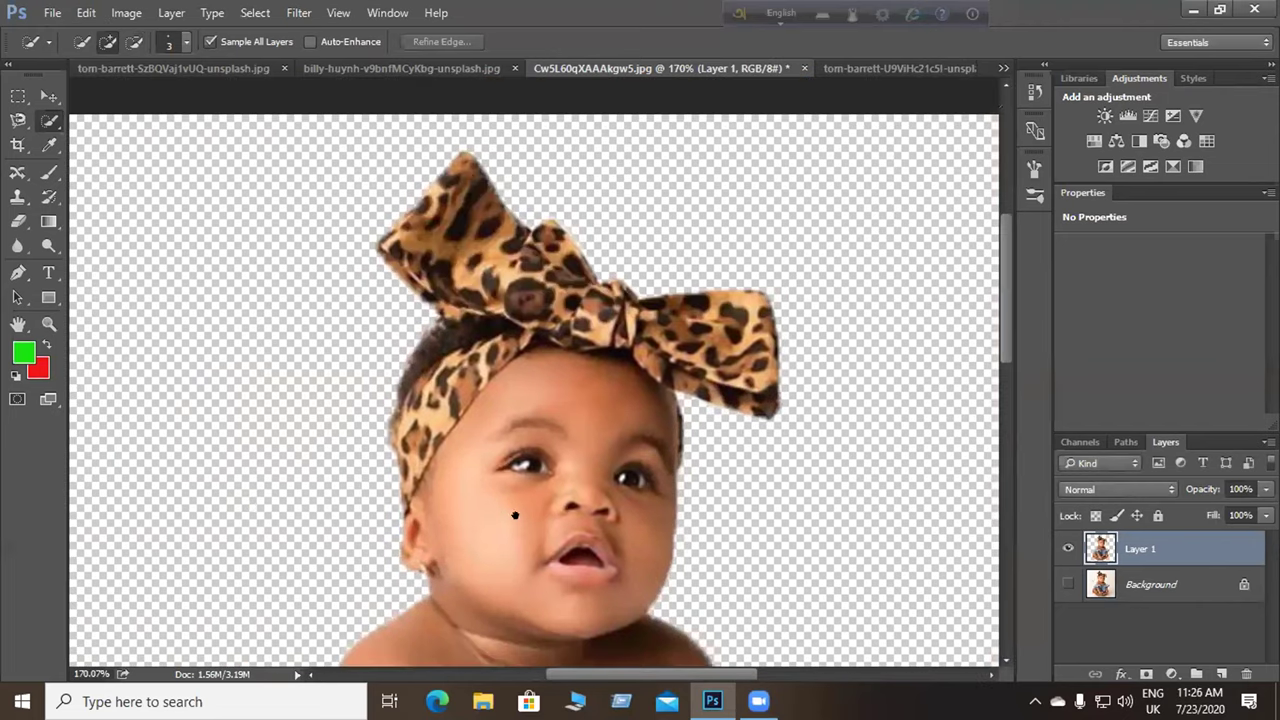
scroll(517, 430, "down", 3)
scroll(451, 272, "down", 1)
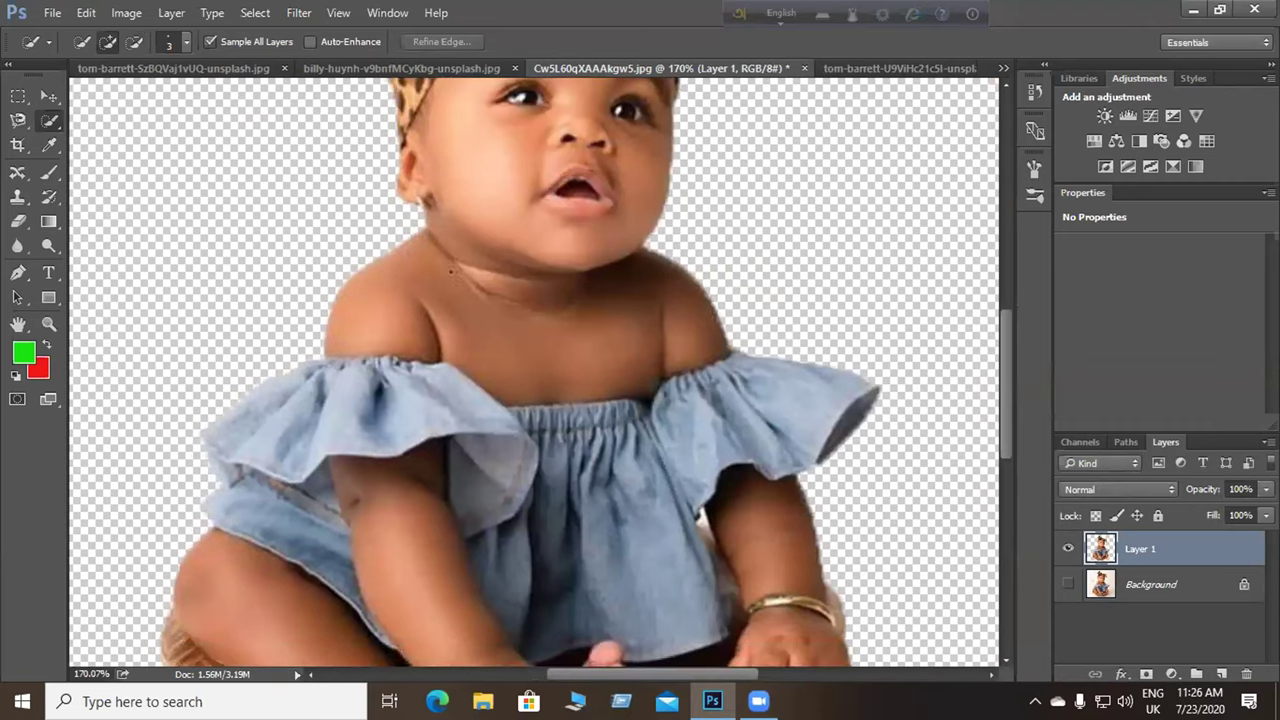
right_click(49, 120)
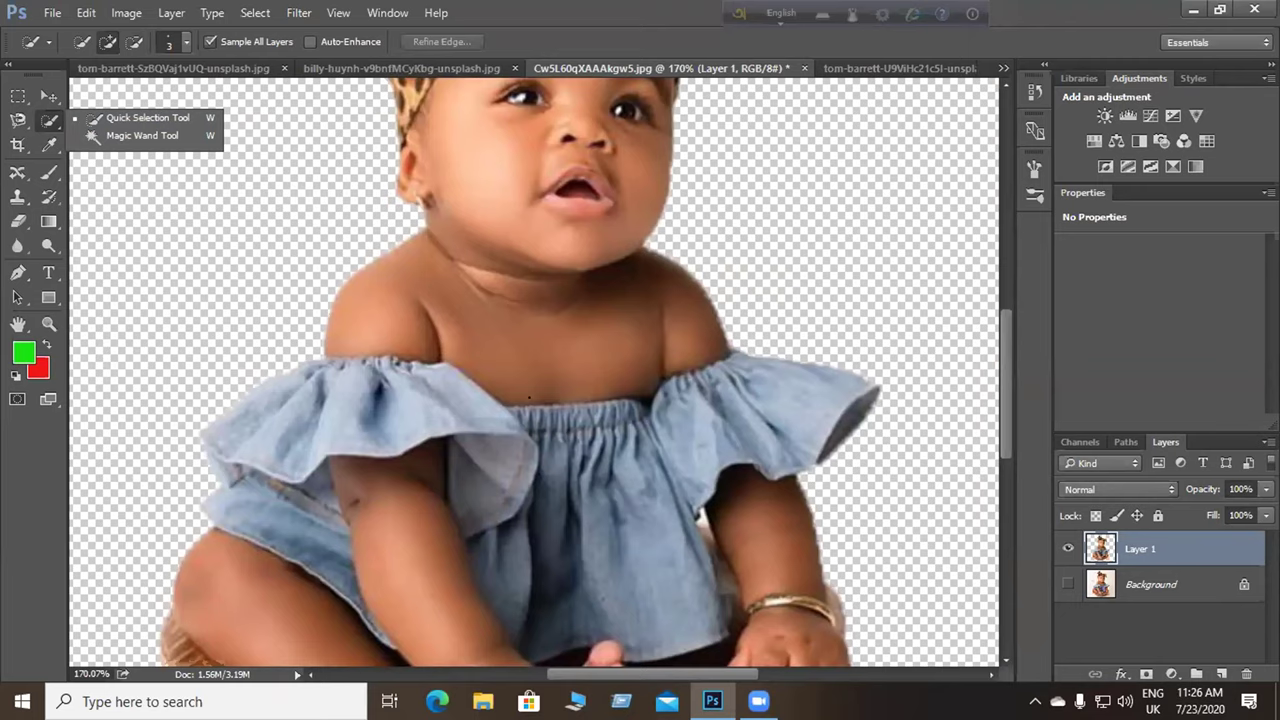
left_click(1062, 585)
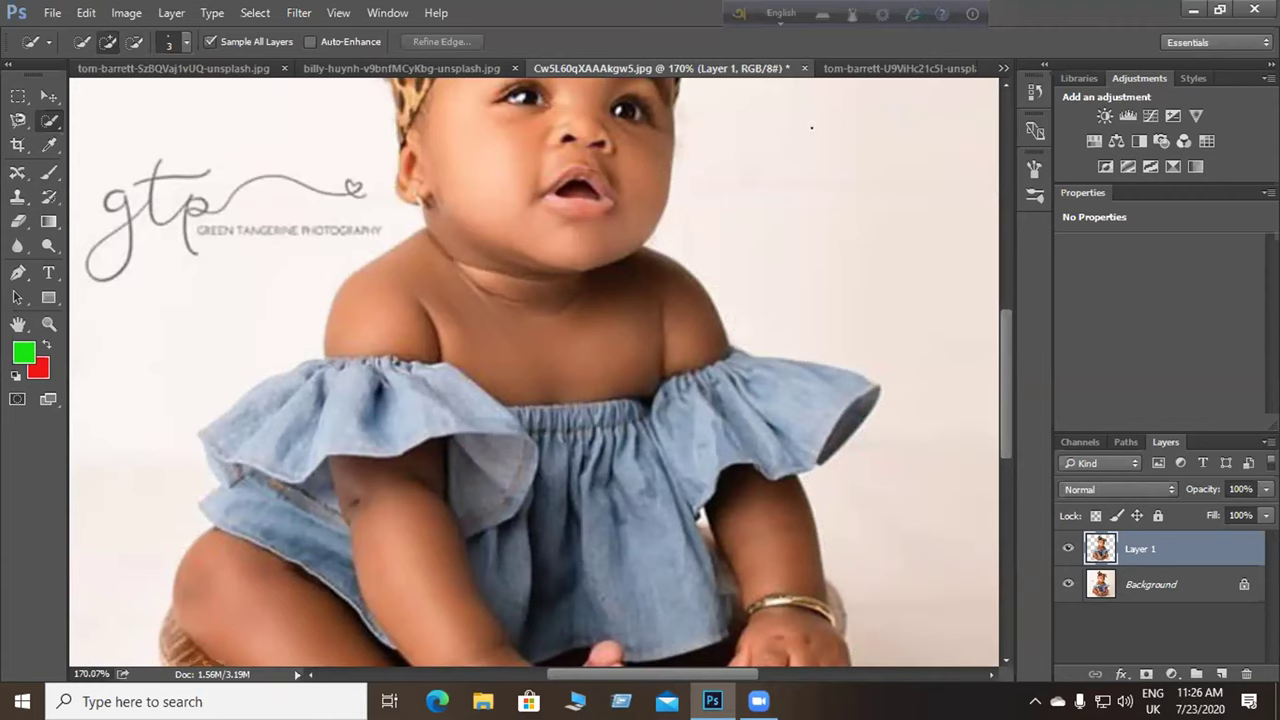
Open the photo of the bearded man in the green T-shirt from the colour folder and look it over.
left_click(86, 12)
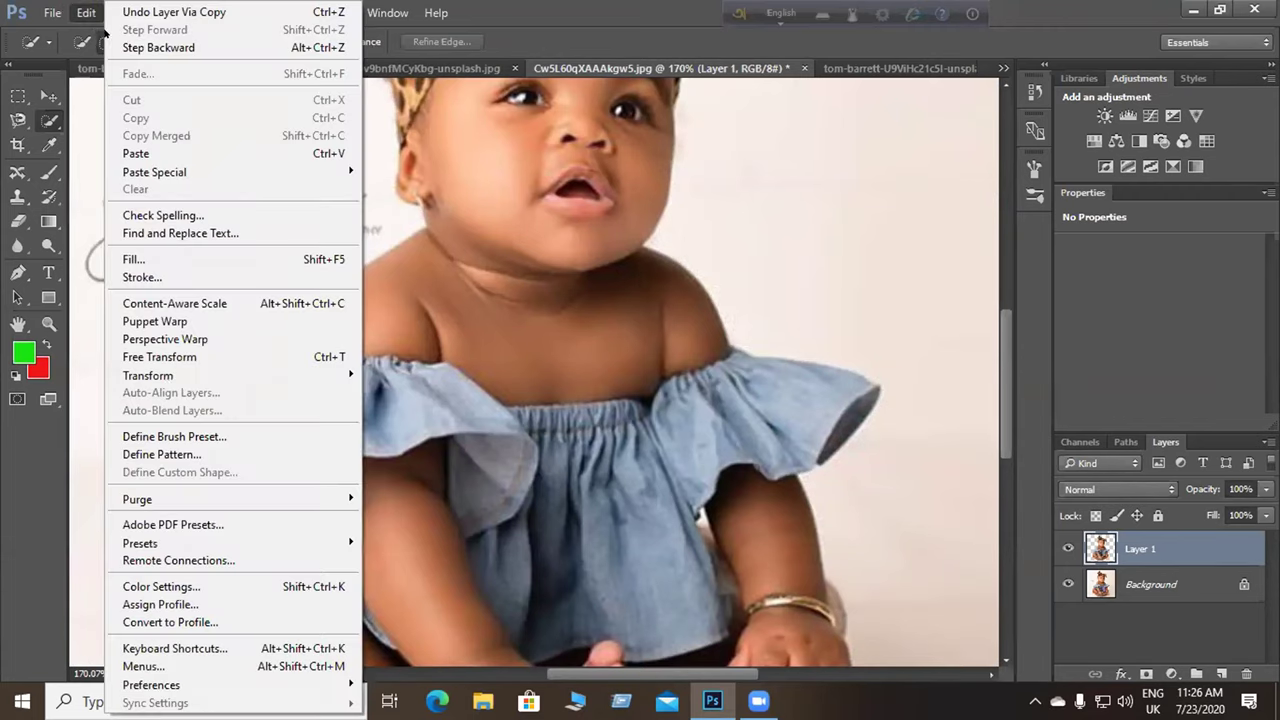
left_click(70, 47)
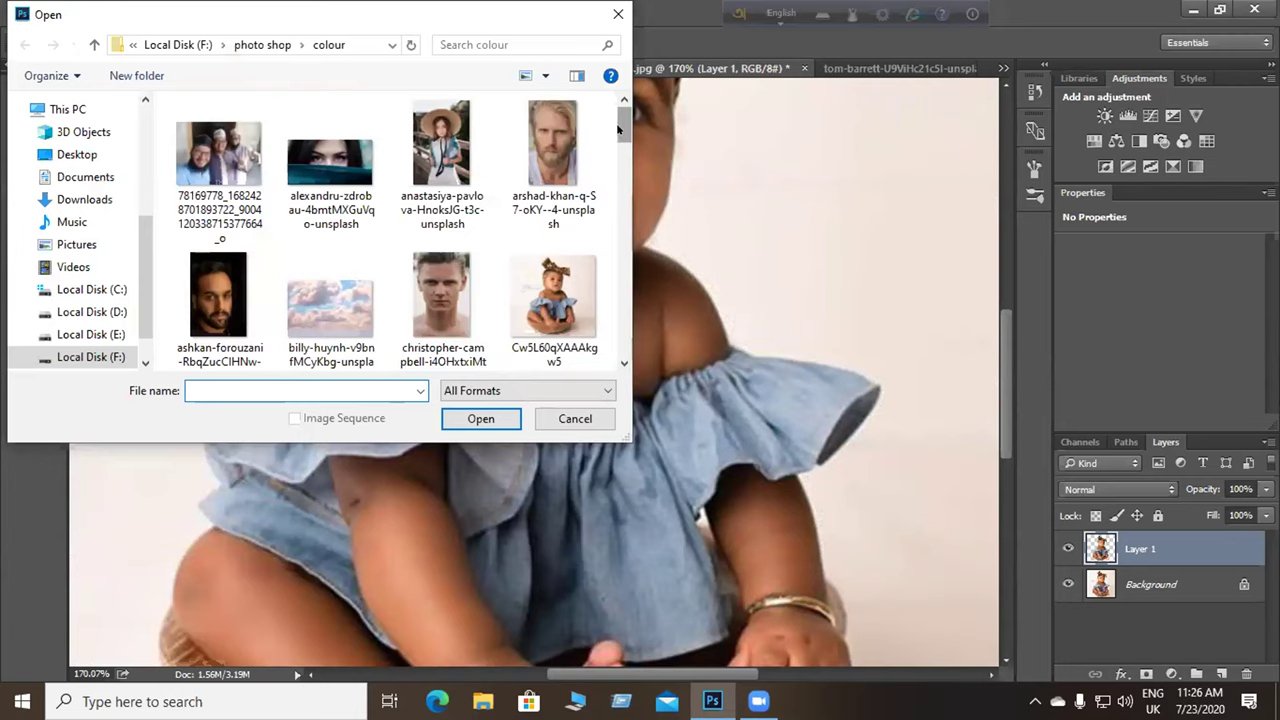
scroll(616, 146, "down", 2)
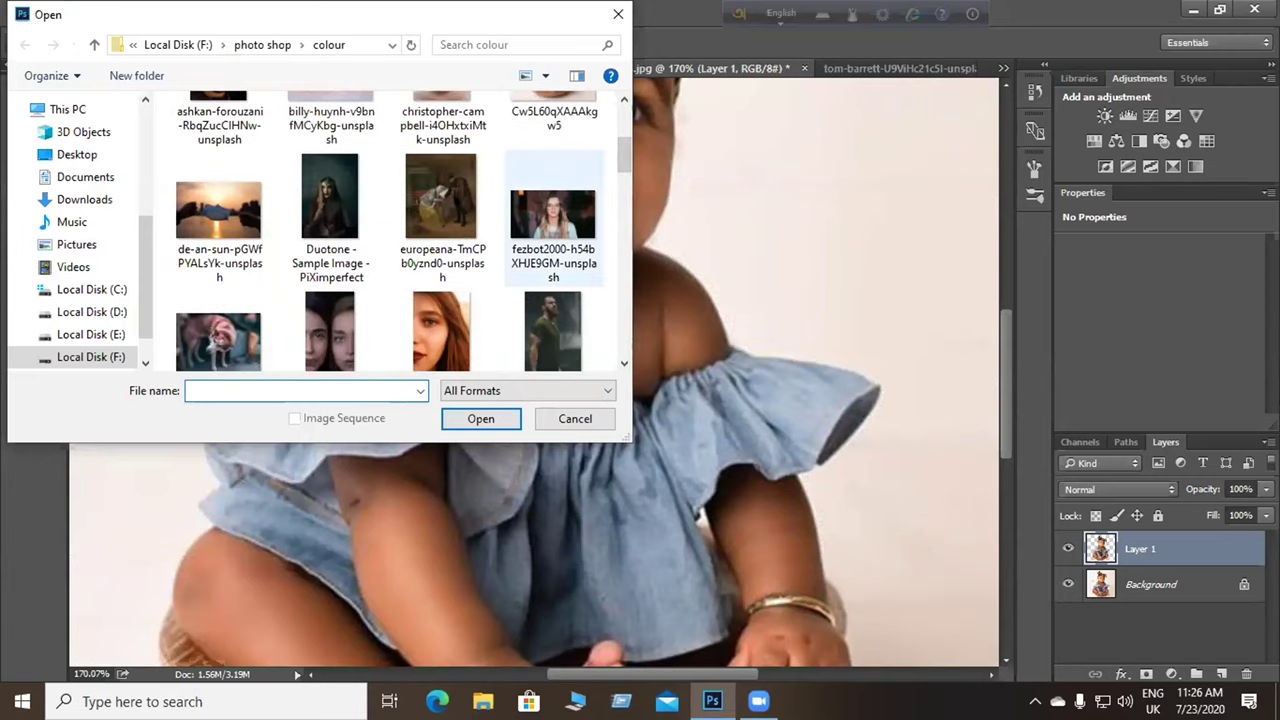
left_click(553, 330)
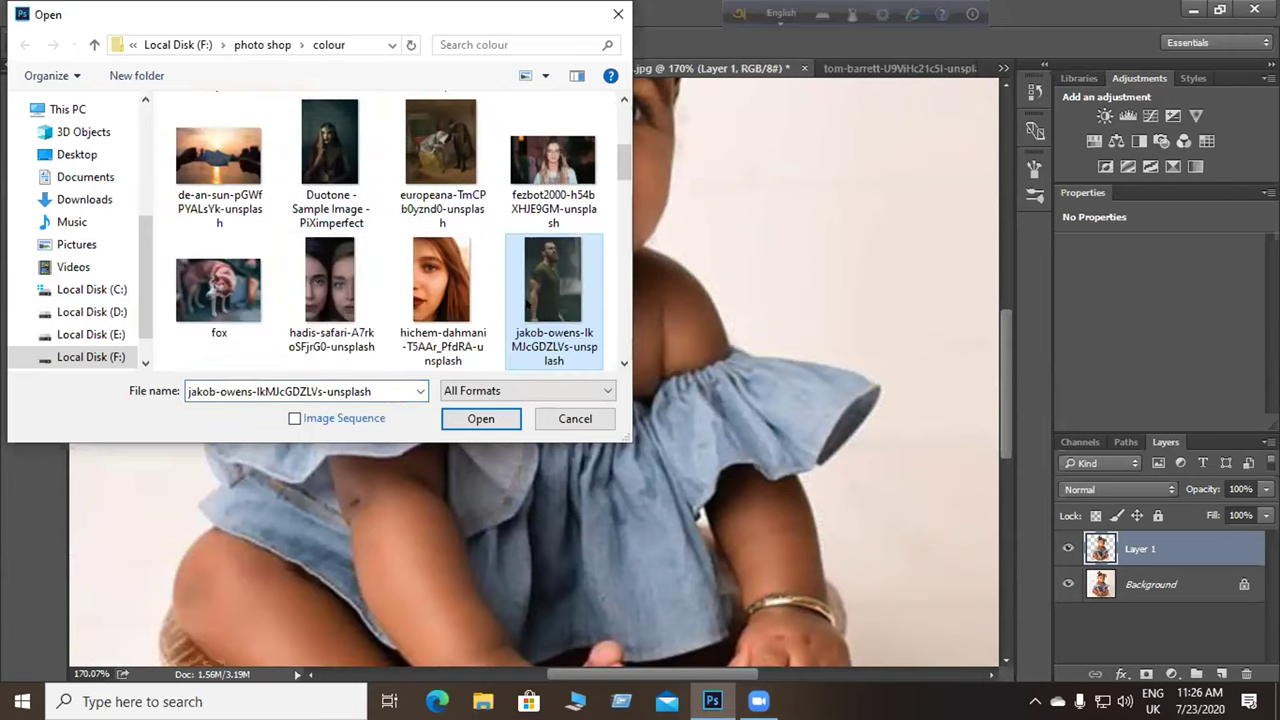
left_click(497, 414)
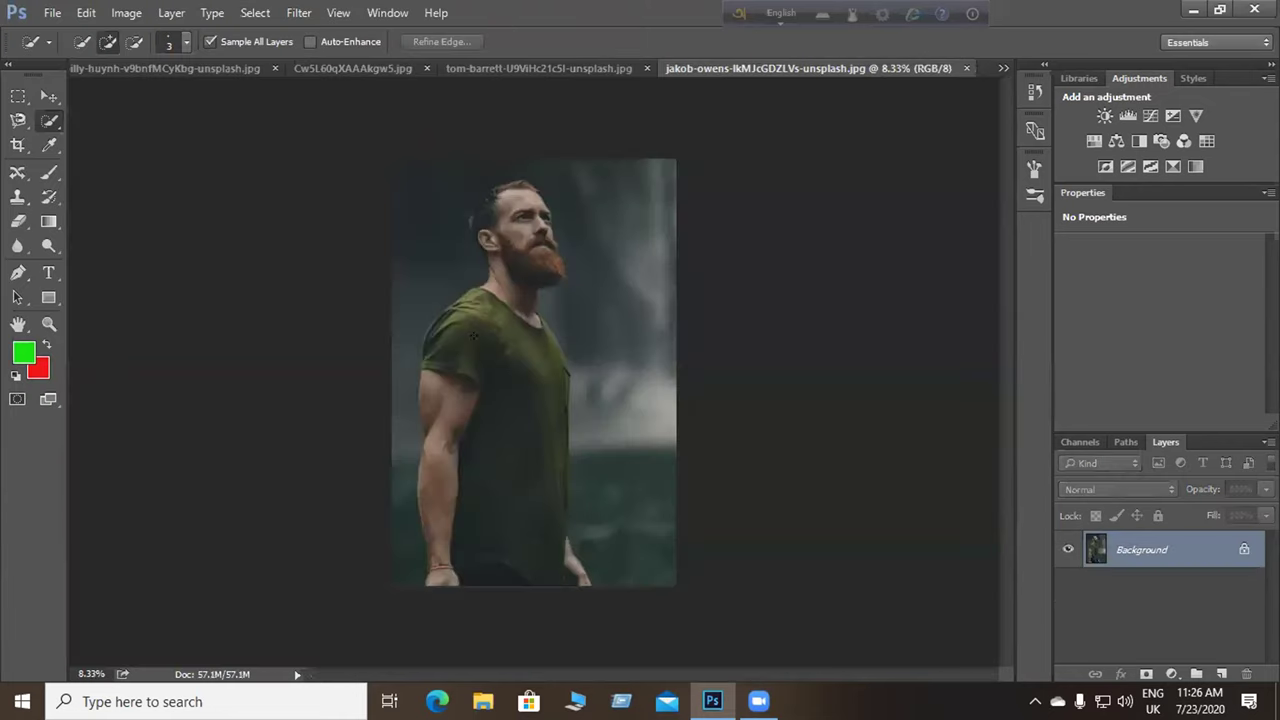
scroll(474, 335, "up", 3)
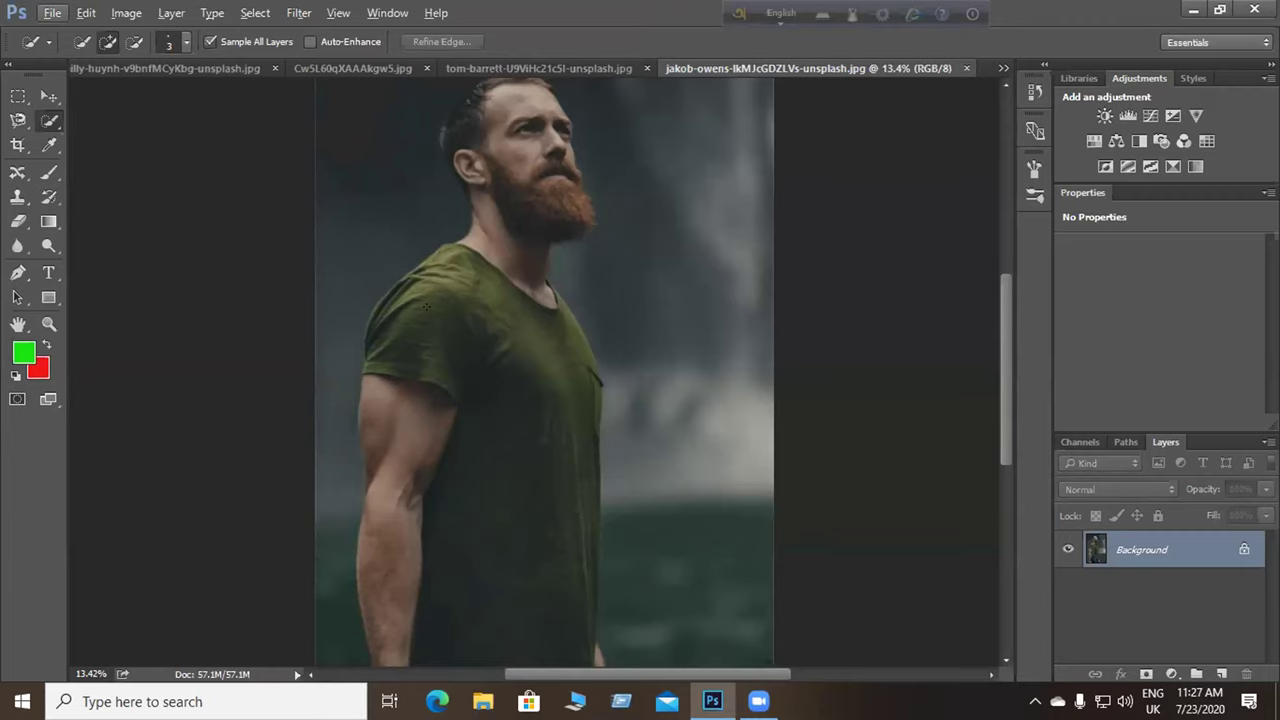
scroll(427, 306, "down", 3)
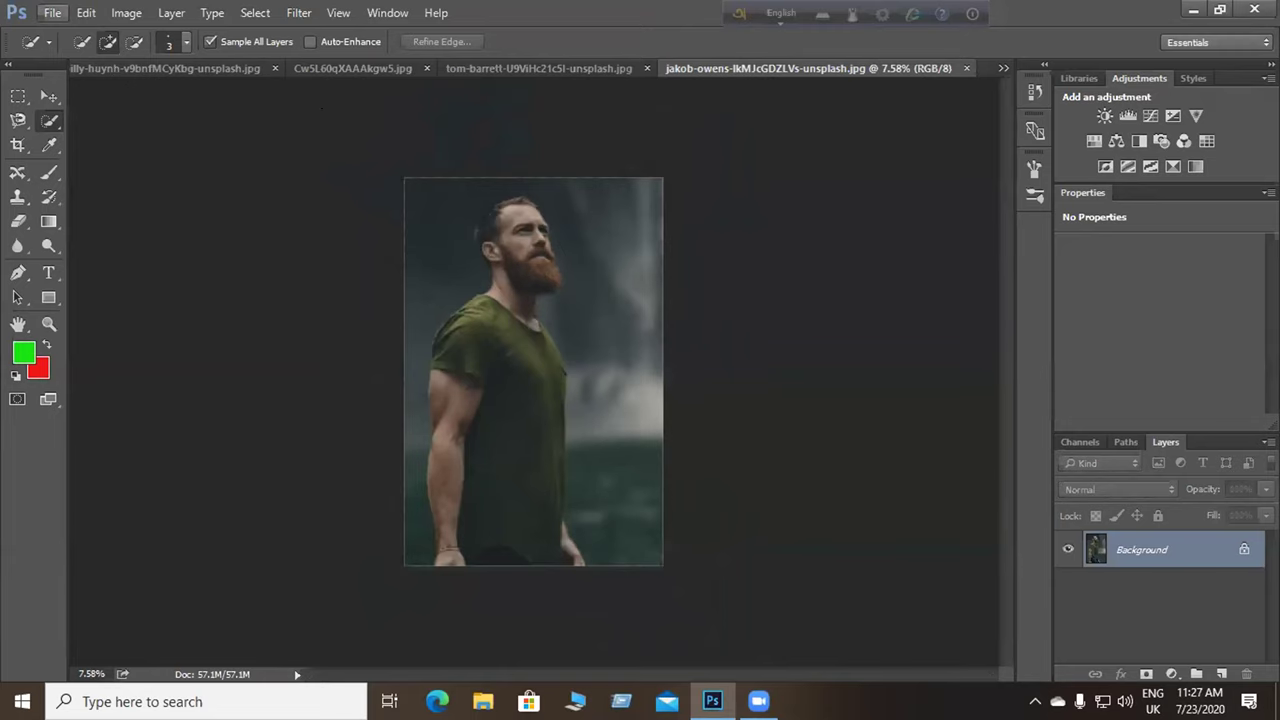
Switch back to the baby photo and review the Quick Selection Tool and Magic Wand Tool choices.
left_click(352, 68)
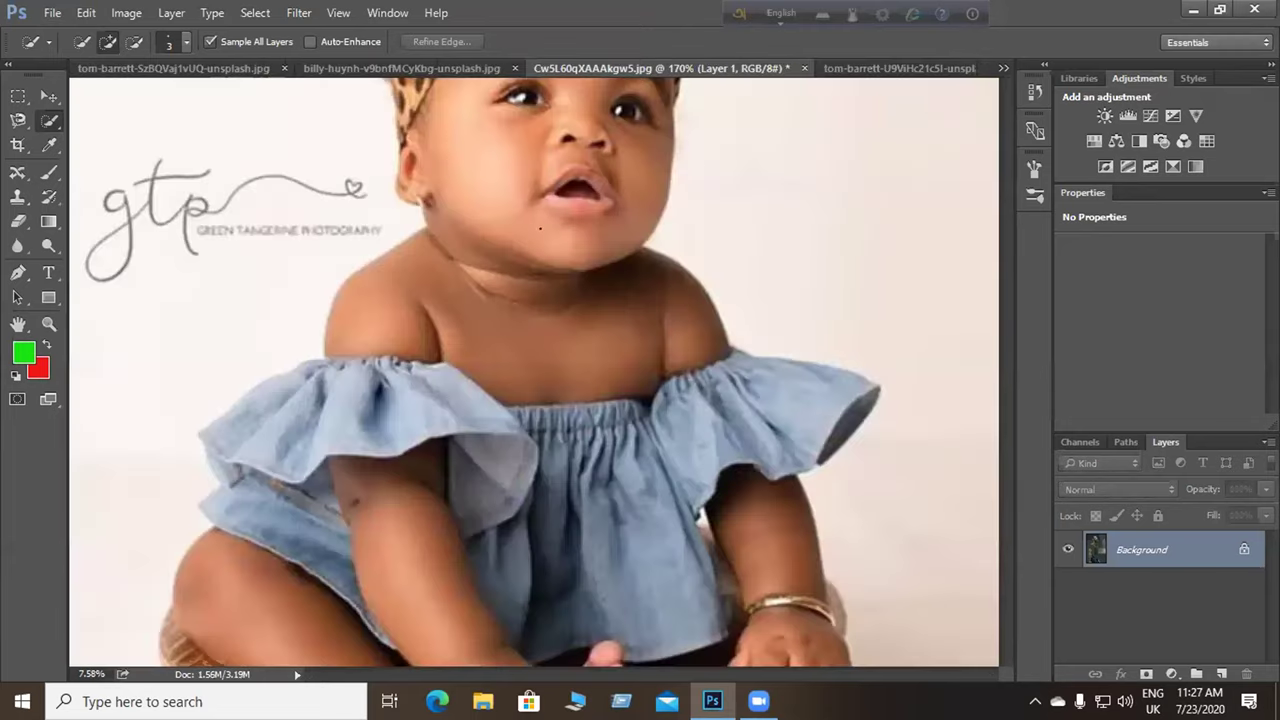
key("ctrl+j")
scroll(495, 230, "down", 2)
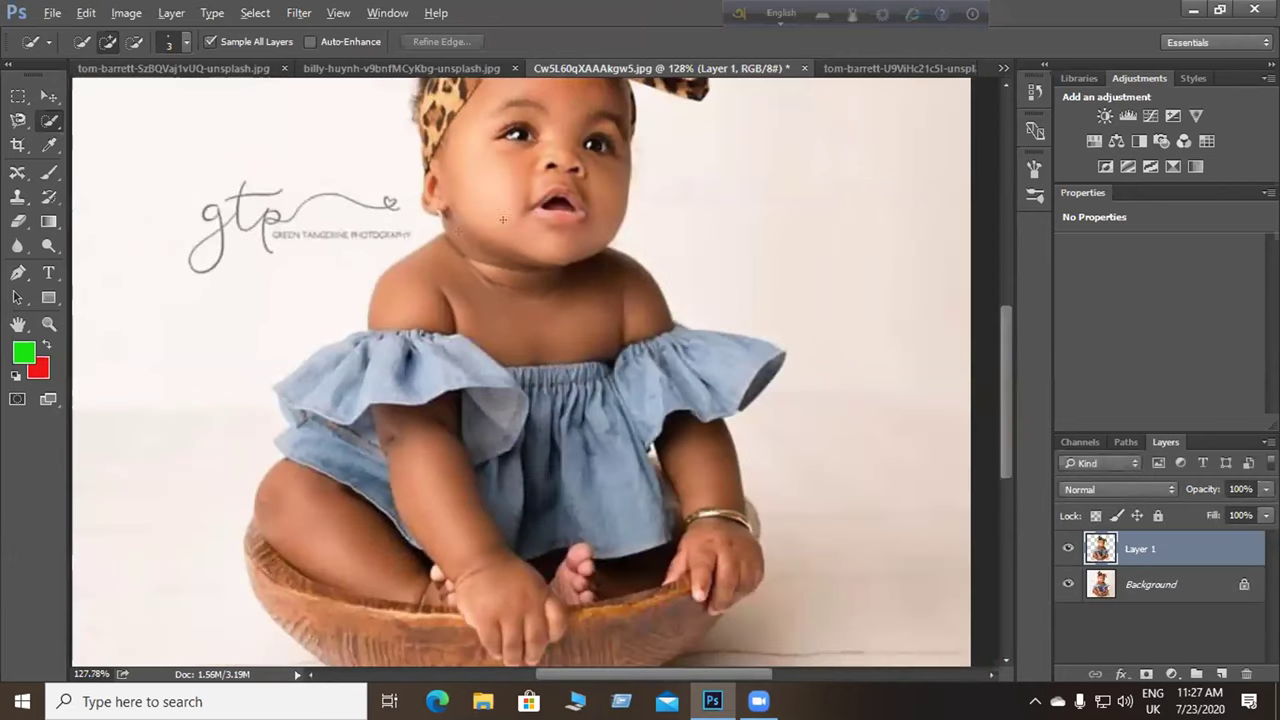
scroll(518, 237, "down", 1)
left_click(49, 120)
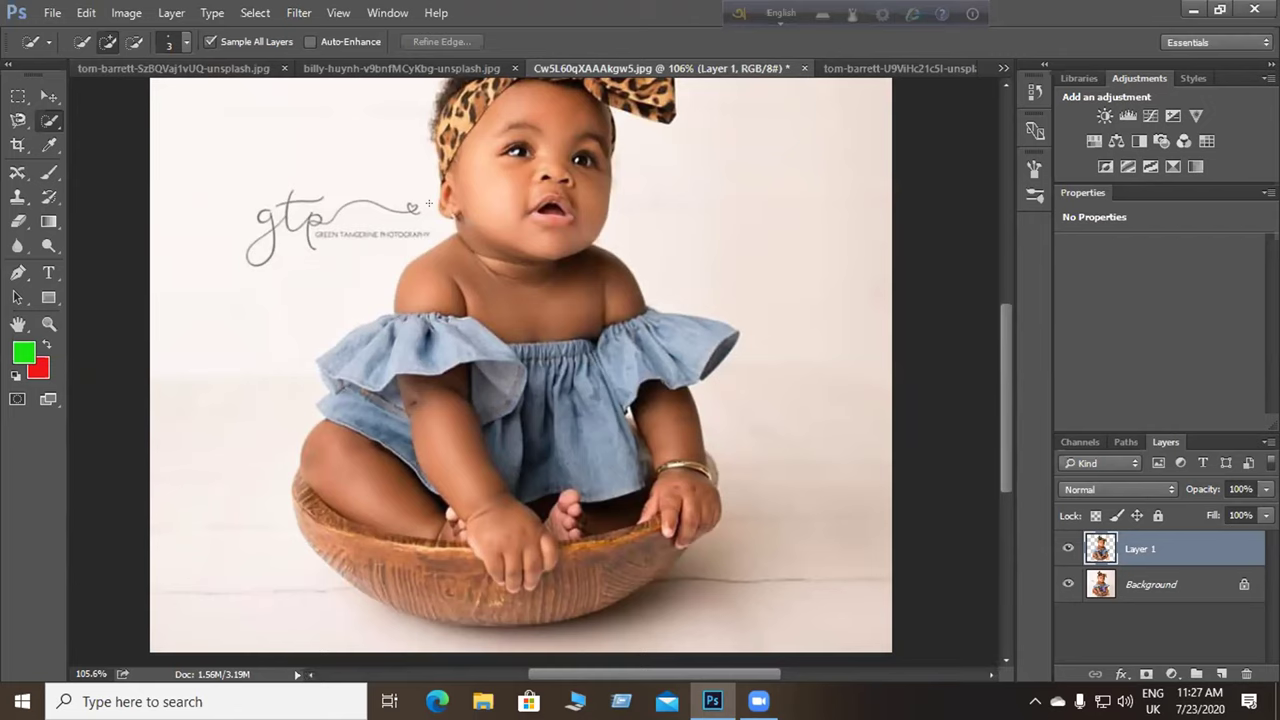
right_click(49, 122)
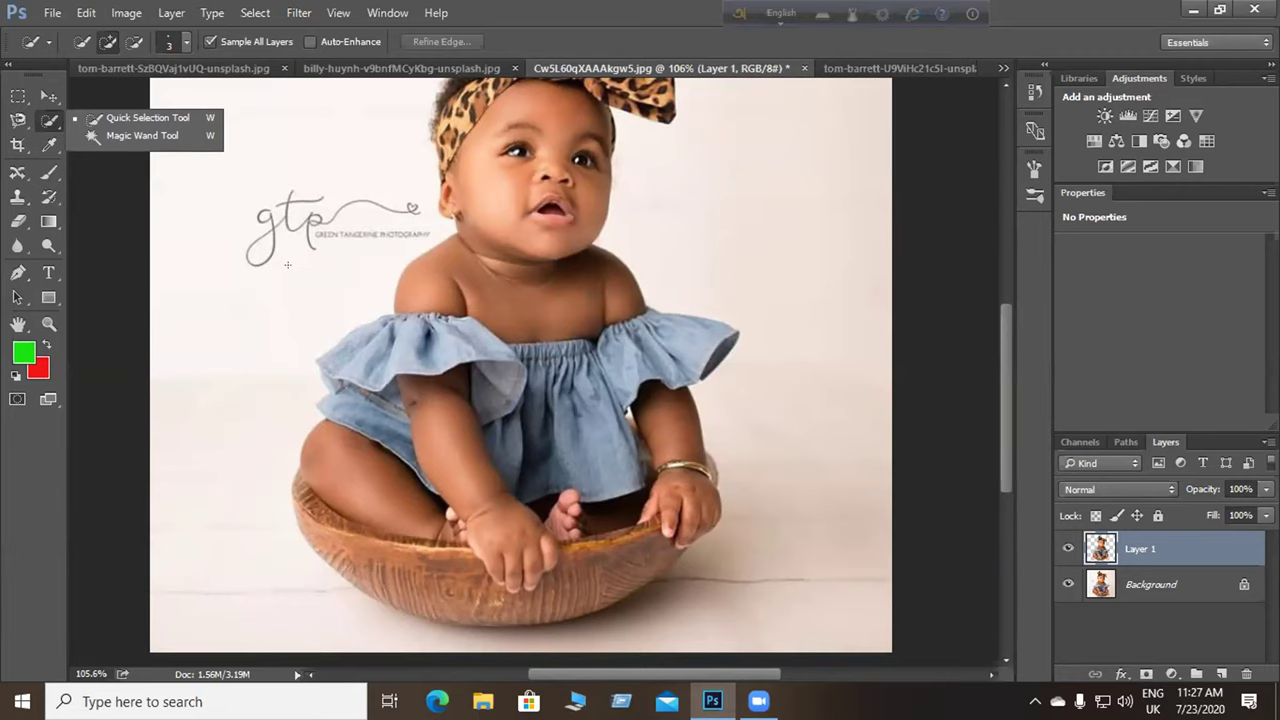
scroll(364, 216, "up", 4)
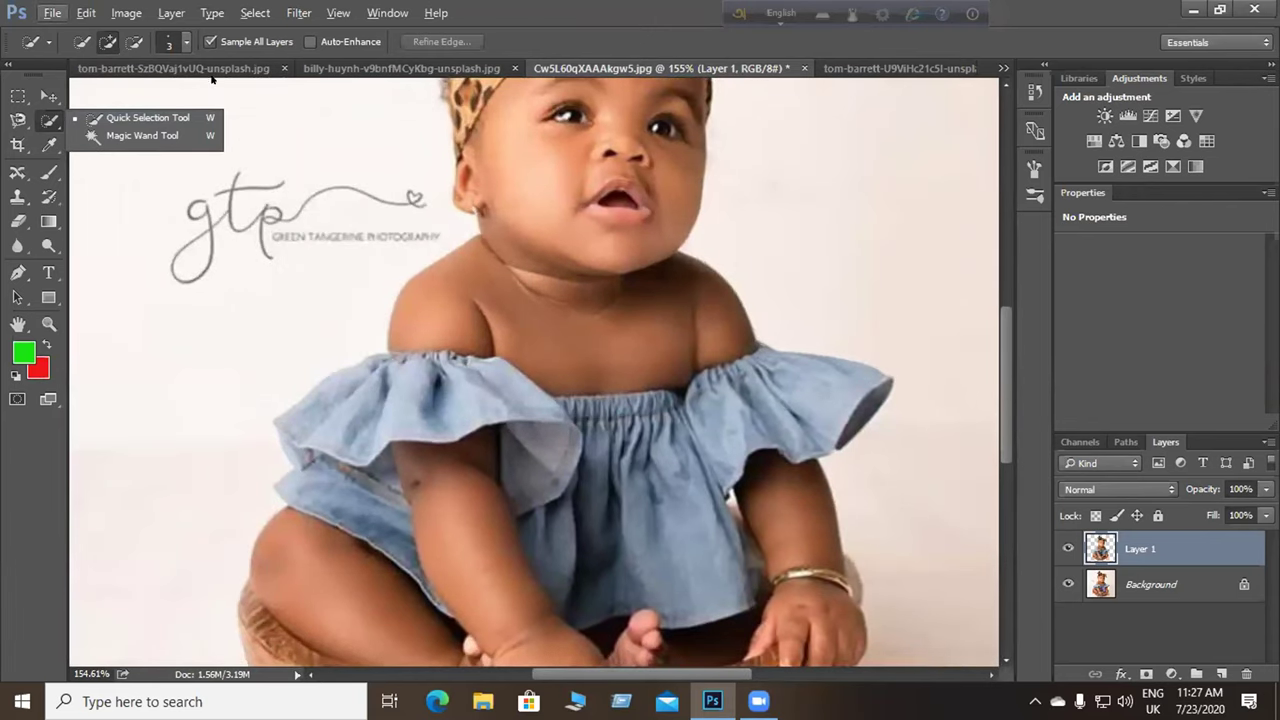
Open the bearded man's photo from the colour folder again and set the Quick Selection Tool to make a new selection.
left_click(52, 12)
left_click(73, 51)
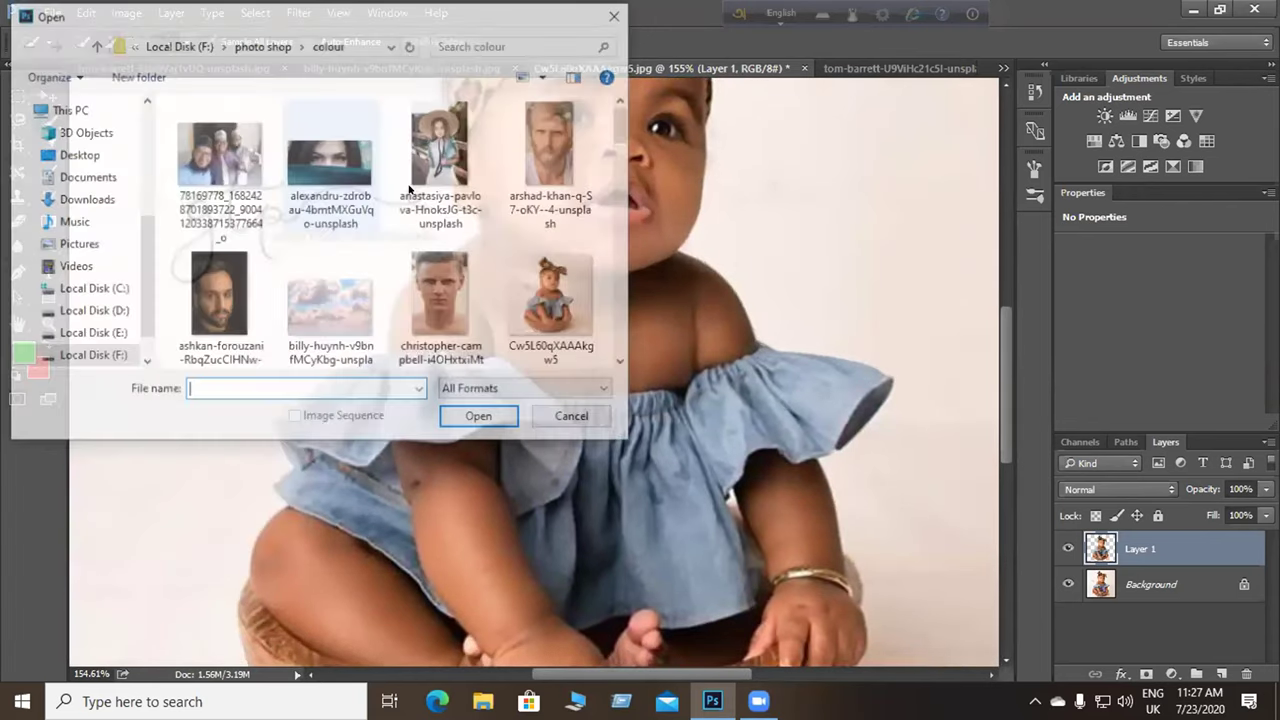
left_click_drag(619, 123, 620, 186)
left_click(553, 195)
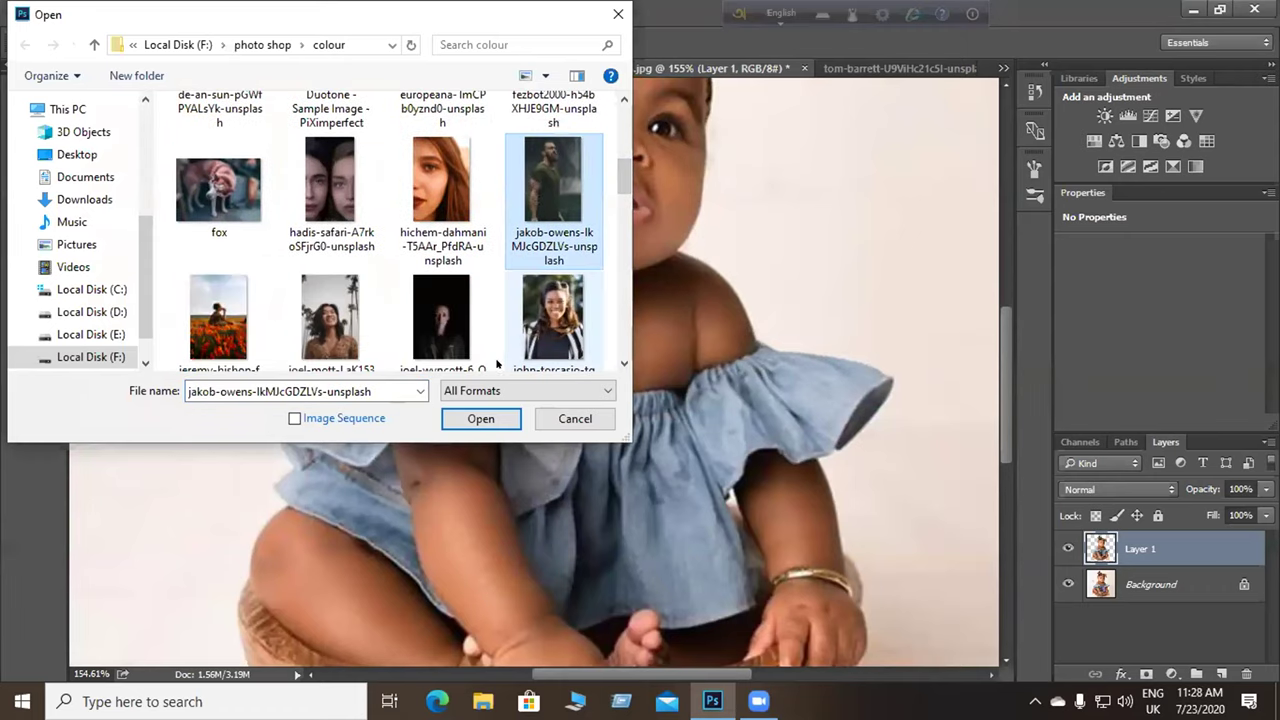
left_click(480, 418)
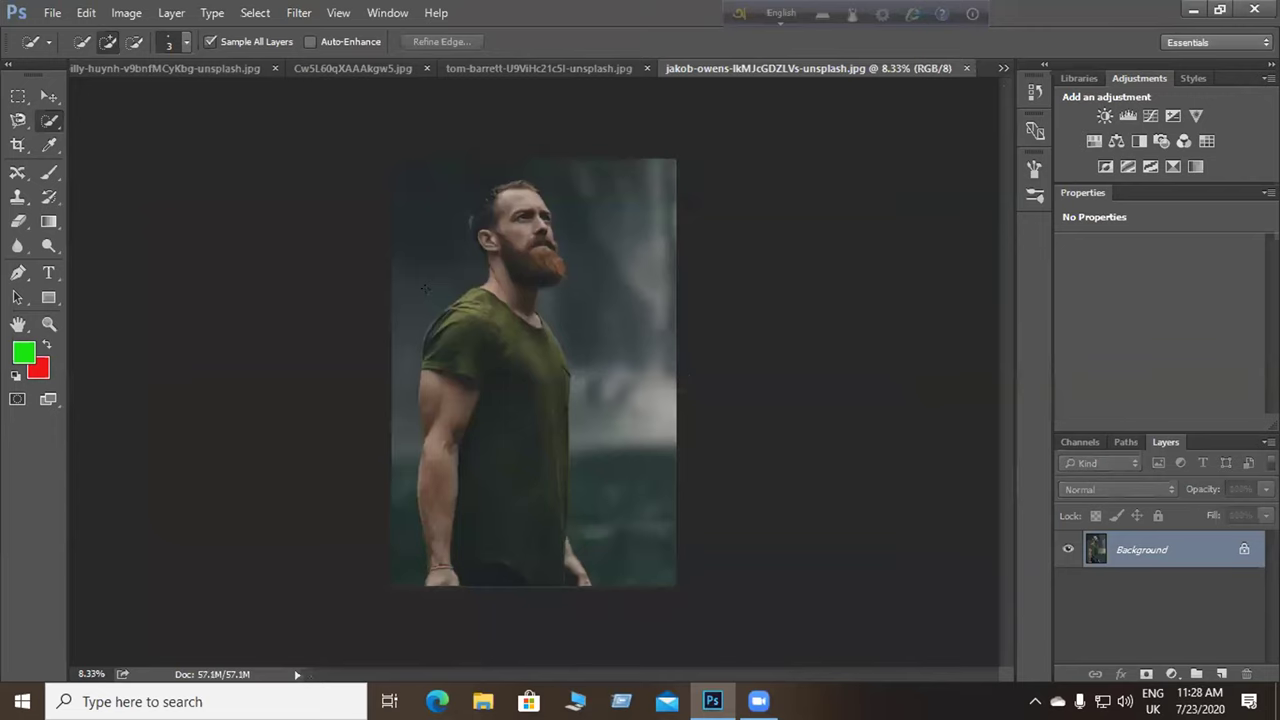
scroll(488, 325, "up", 5)
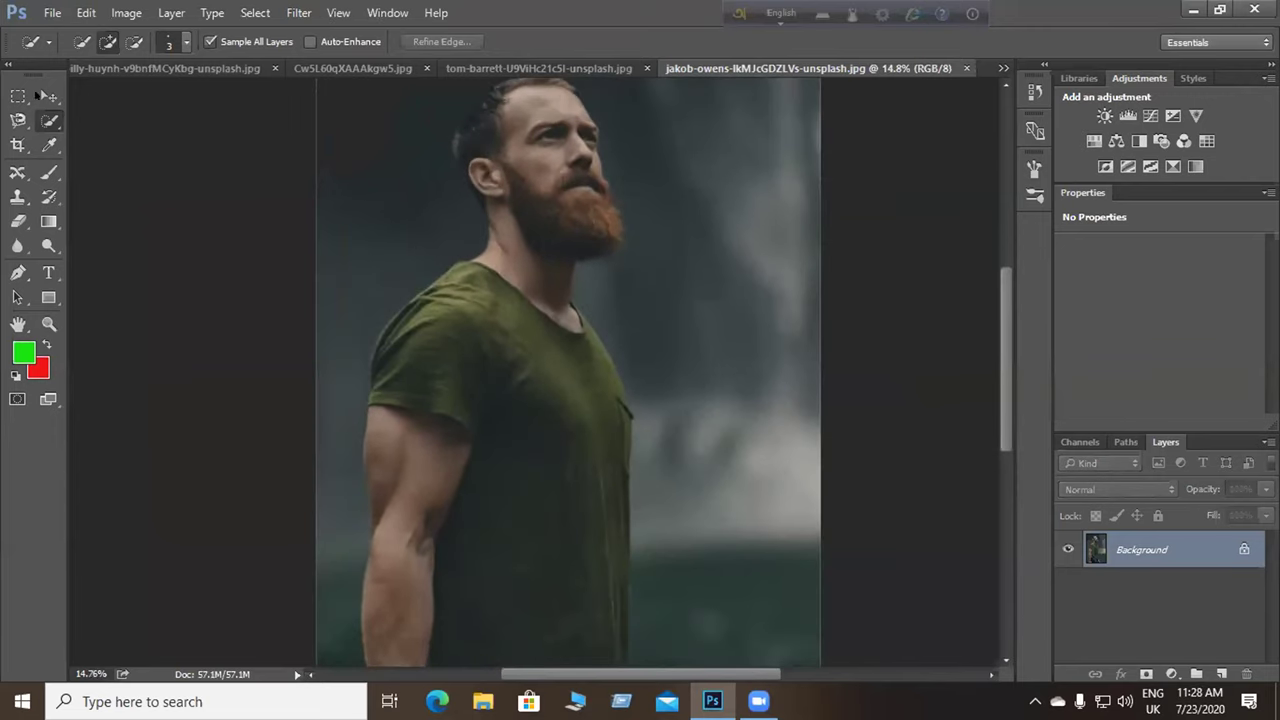
left_click(82, 41)
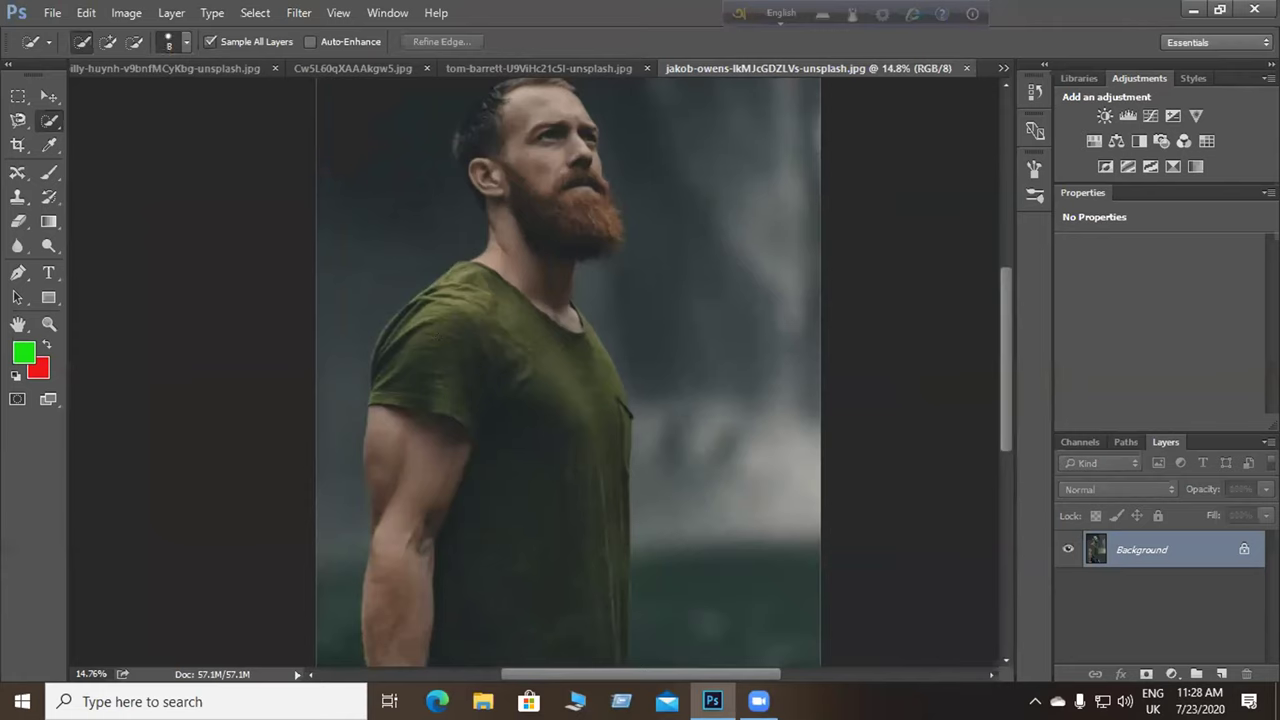
Quick-select the near shirt sleeve, the bare arm below it and the side of the man's neck.
mouse_move(446, 385)
left_mouse_down()
mouse_move(395, 365)
mouse_move(462, 272)
left_mouse_up()
left_click_drag(409, 363, 408, 662)
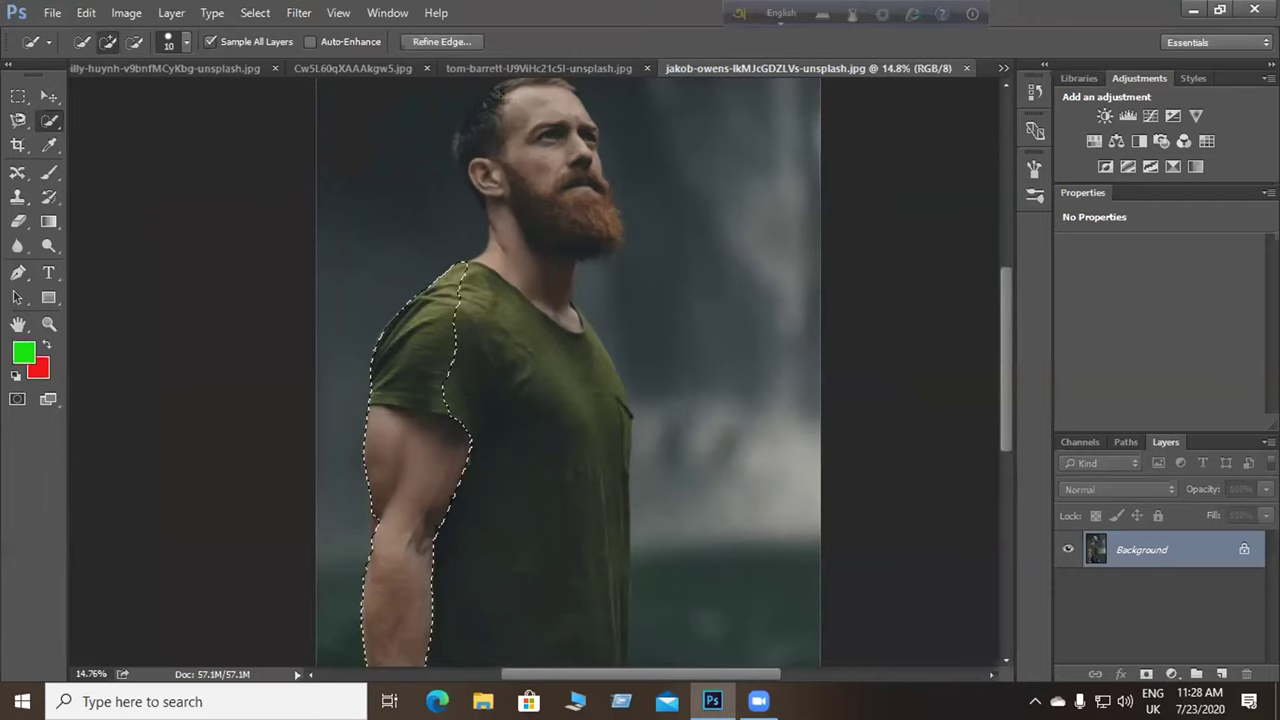
scroll(515, 195, "up", 1)
scroll(519, 160, "up", 1)
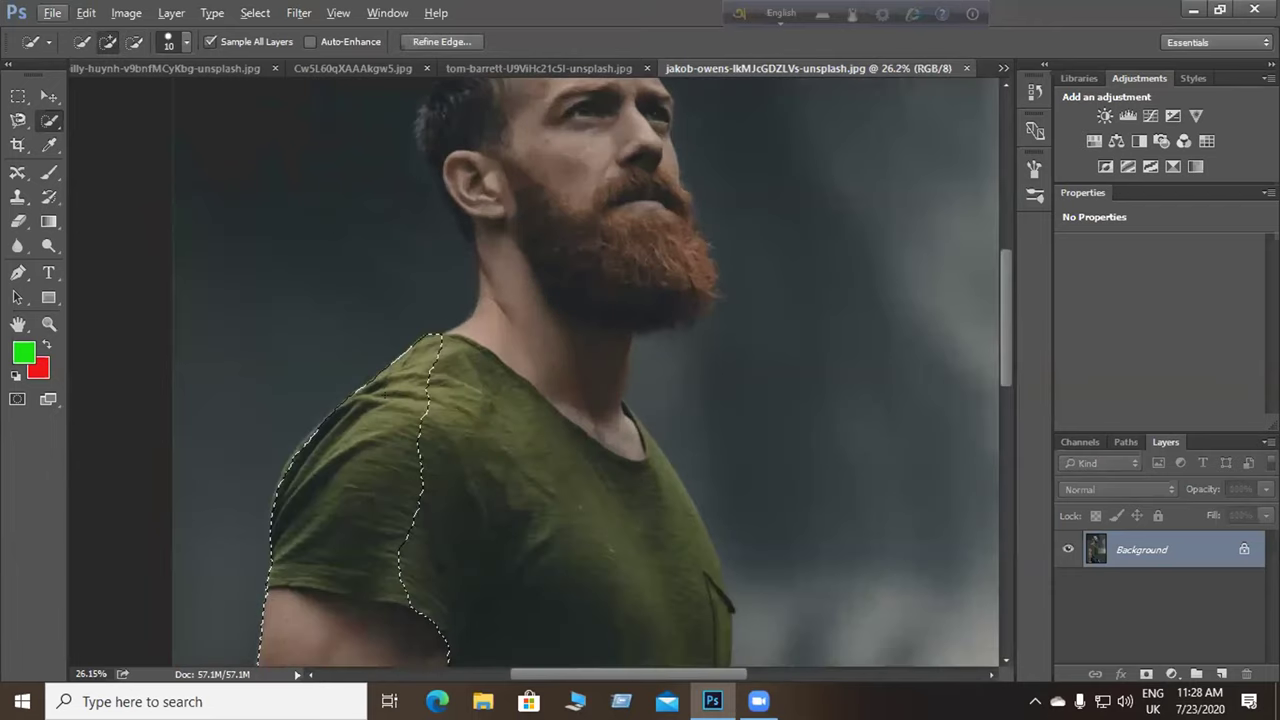
left_click(490, 322)
left_click_drag(495, 325, 504, 222)
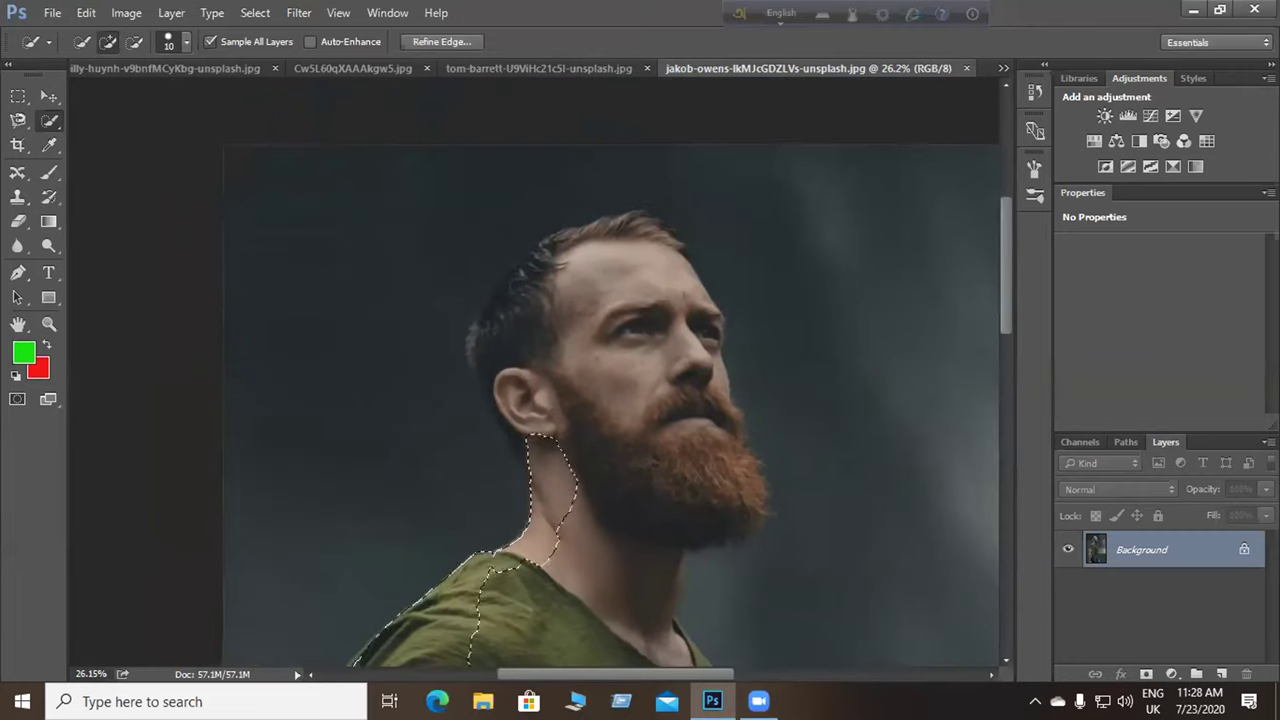
Add the man's hair, ear, face, beard and front of the neck to the selection.
left_click_drag(505, 335, 585, 250)
mouse_move(493, 307)
left_mouse_down()
mouse_move(476, 355)
mouse_move(520, 455)
left_mouse_up()
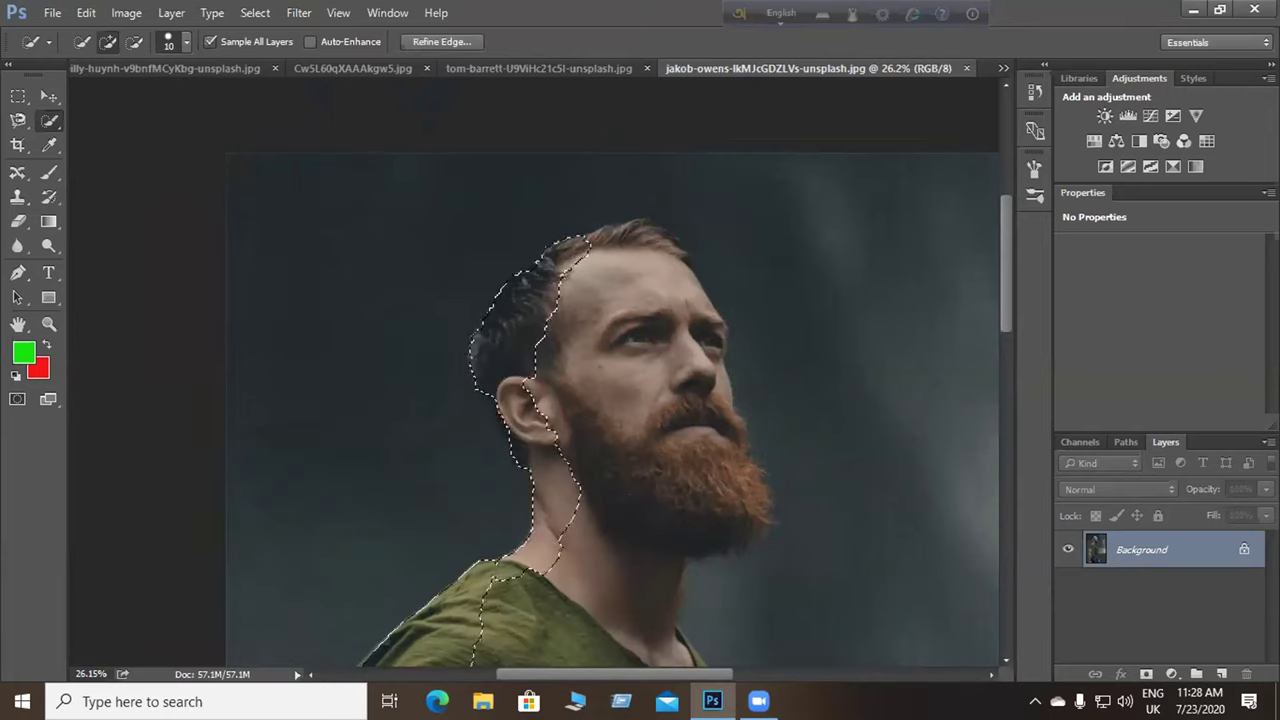
mouse_move(570, 520)
left_mouse_down()
mouse_move(660, 400)
mouse_move(705, 295)
mouse_move(610, 245)
mouse_move(666, 291)
left_mouse_up()
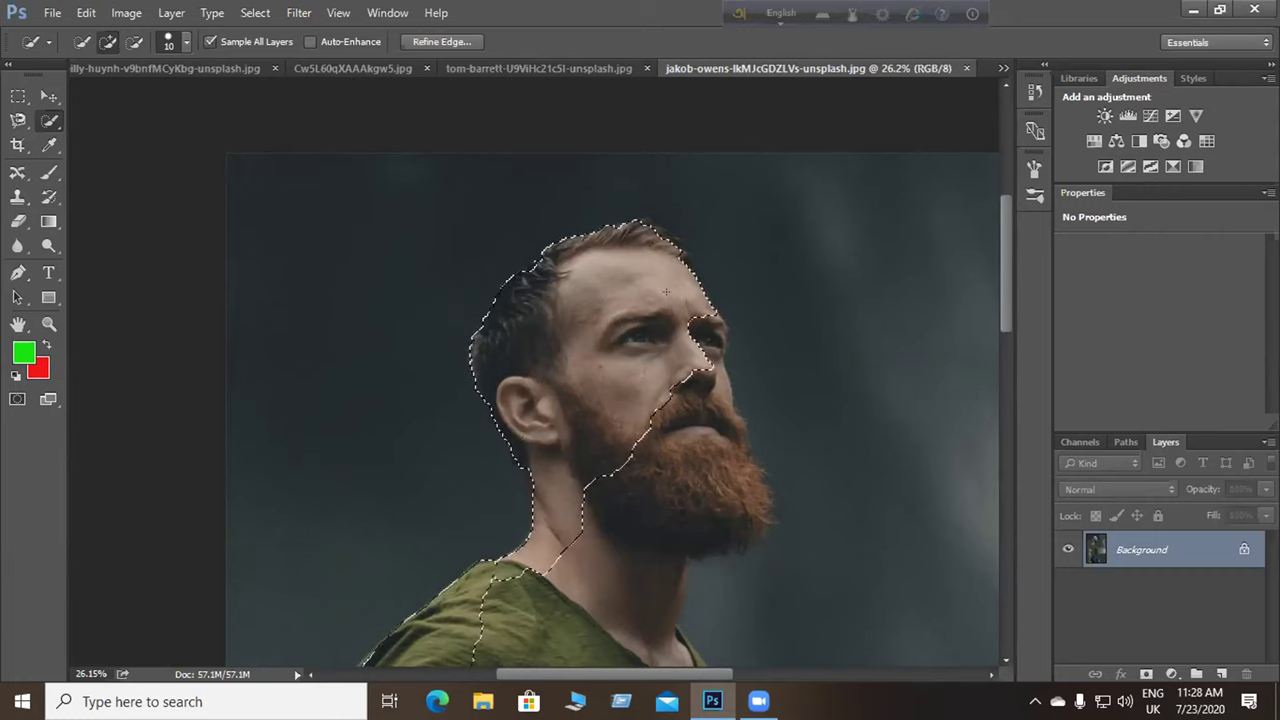
mouse_move(685, 400)
left_mouse_down()
mouse_move(731, 452)
mouse_move(745, 522)
mouse_move(740, 485)
left_mouse_up()
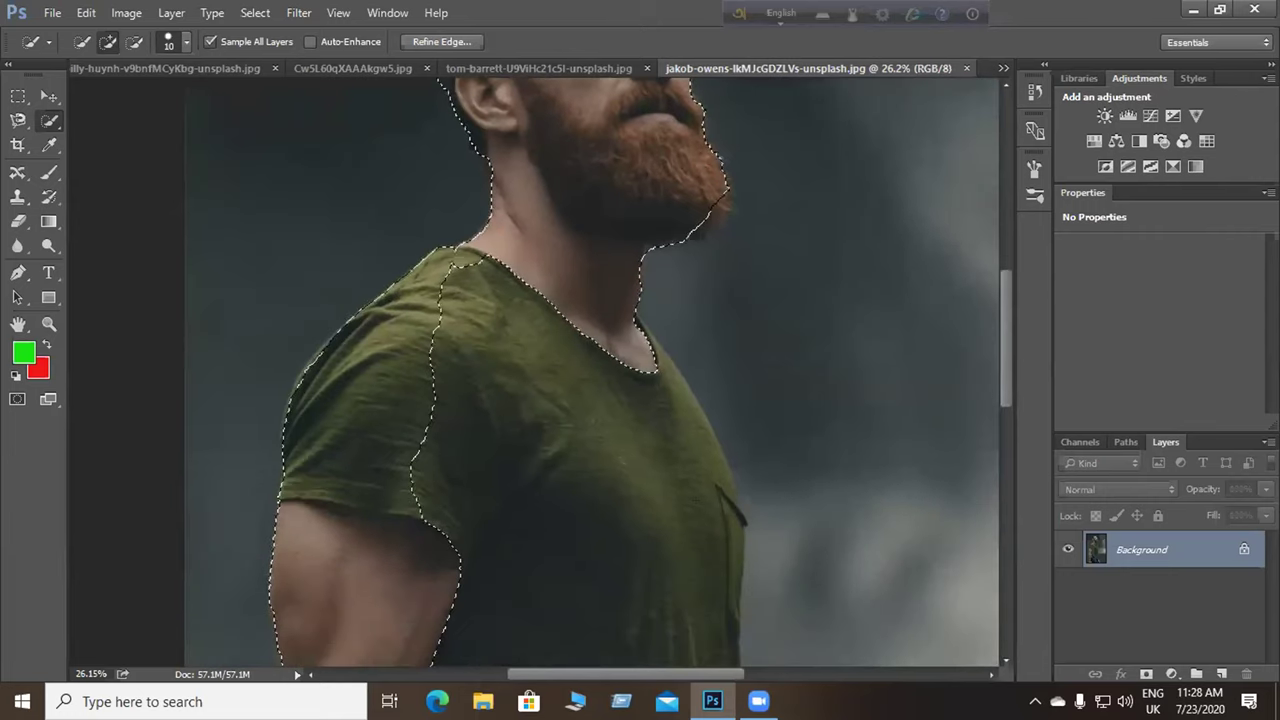
Add the chest and collar area of the green T-shirt to the selection and enlarge the brush to 25.
mouse_move(680, 545)
left_mouse_down()
mouse_move(690, 450)
mouse_move(720, 540)
left_mouse_up()
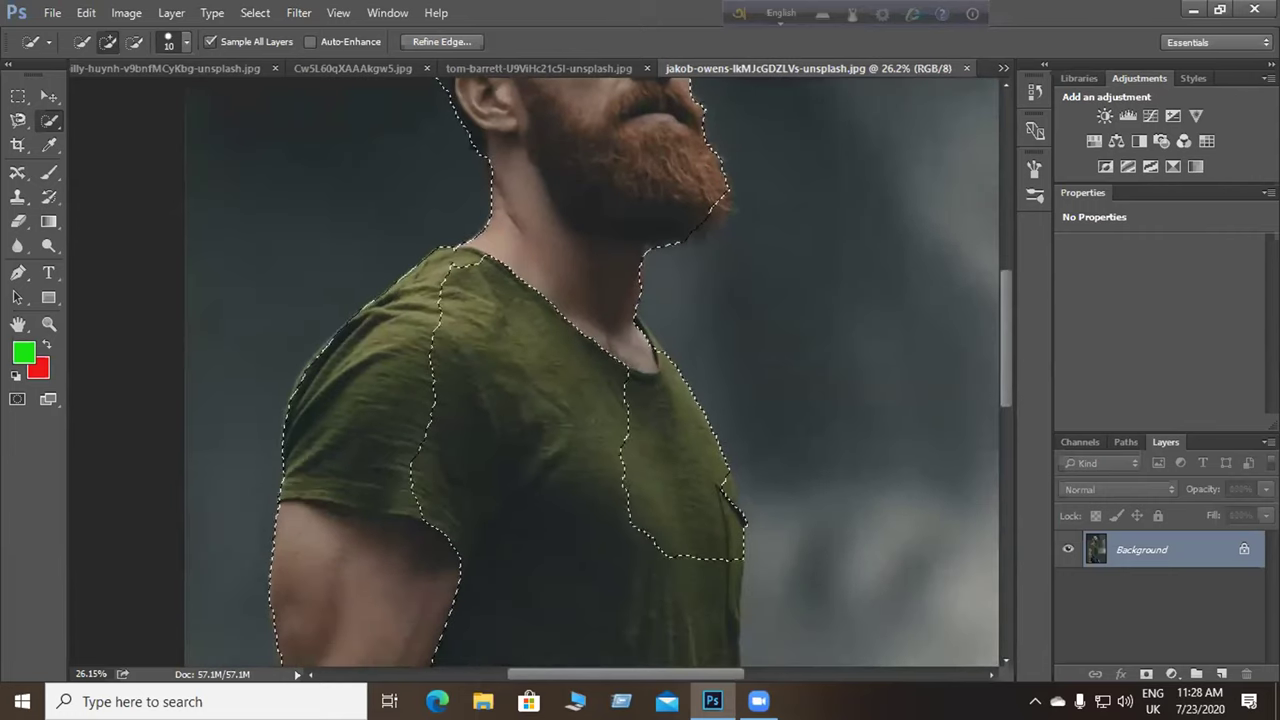
mouse_move(551, 368)
left_mouse_down()
mouse_move(575, 335)
mouse_move(450, 295)
mouse_move(470, 395)
left_mouse_up()
key("bracketright")
key("bracketright")
key("bracketright")
key("bracketright")
key("bracketright")
key("bracketright")
left_click(484, 438)
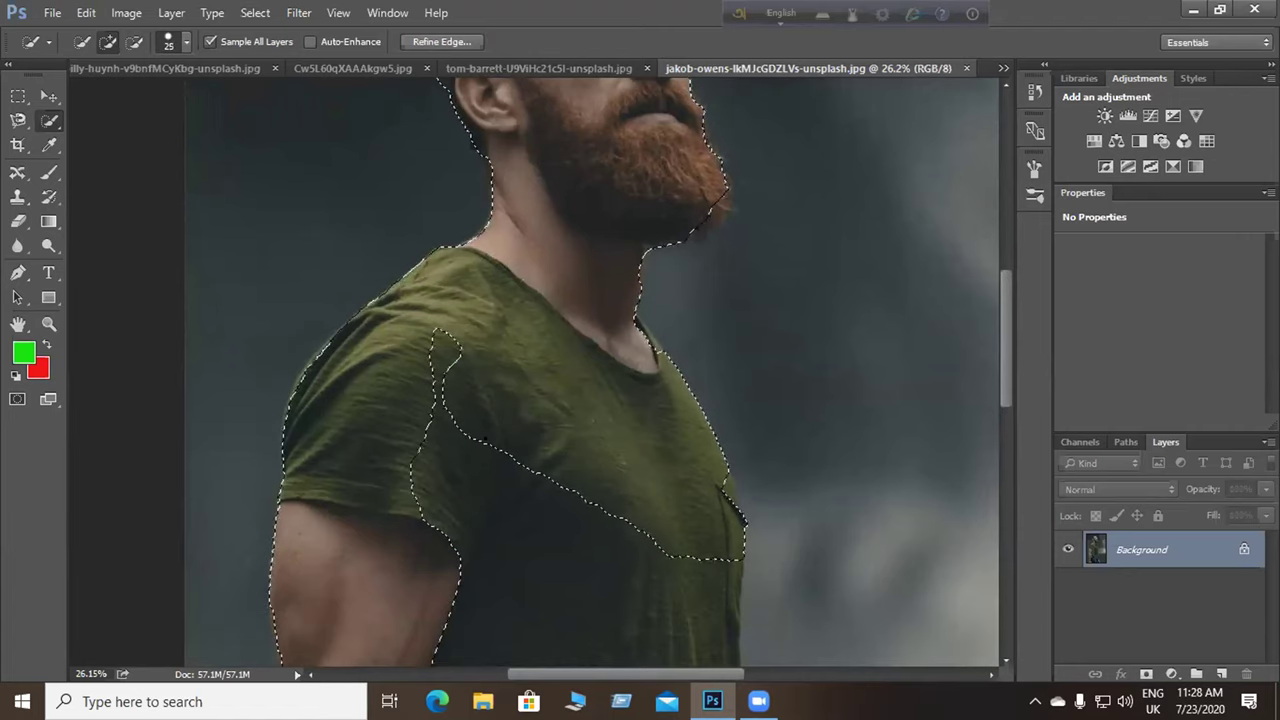
Enlarge the brush to 80 and add the unselected shoulder gap and the lower part of the T-shirt to the selection.
key("bracketright")
key("bracketright")
key("bracketright")
key("bracketright")
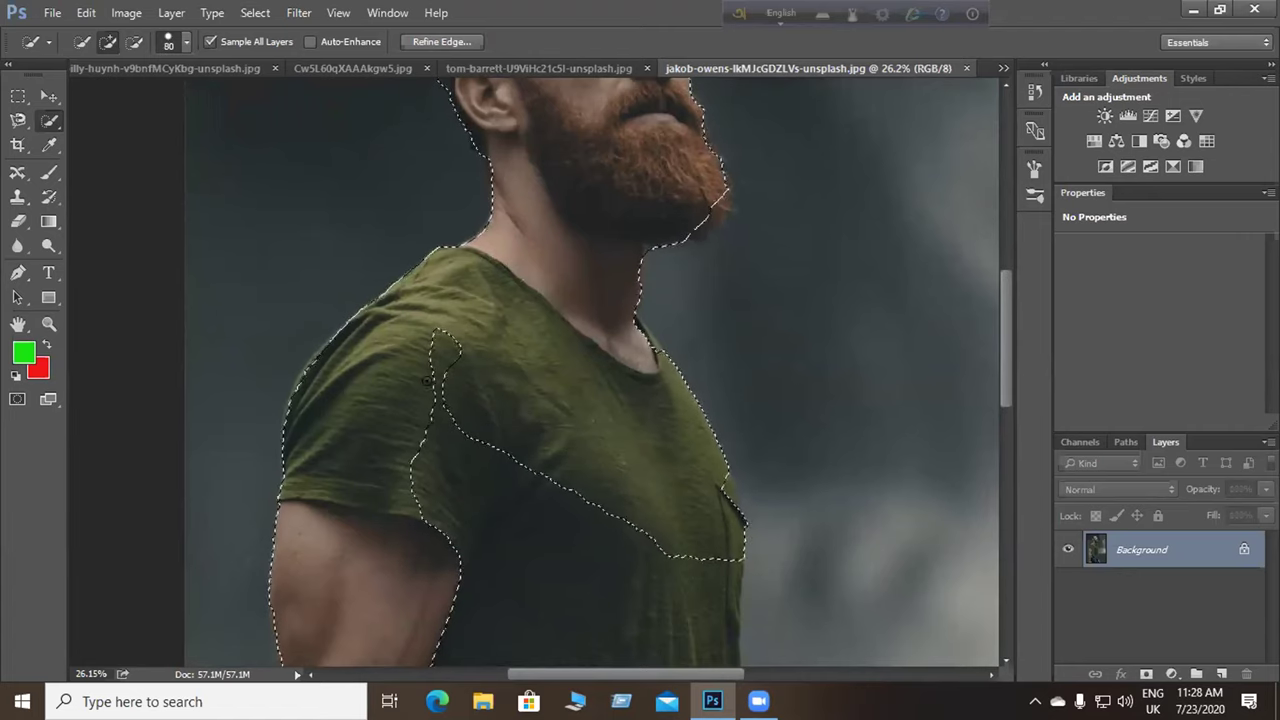
mouse_move(441, 327)
left_mouse_down()
mouse_move(440, 420)
mouse_move(600, 480)
left_mouse_up()
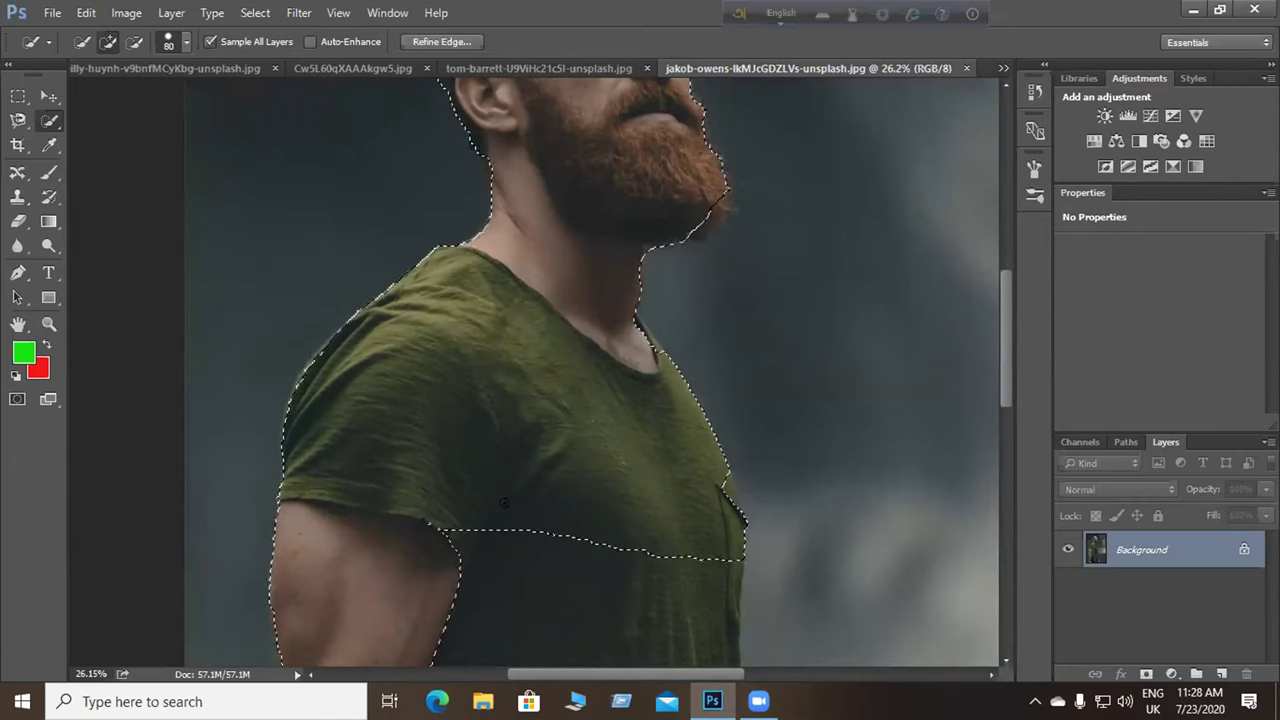
mouse_move(586, 460)
left_mouse_down()
mouse_move(516, 295)
mouse_move(562, 385)
mouse_move(500, 430)
mouse_move(360, 465)
mouse_move(345, 520)
mouse_move(424, 536)
mouse_move(380, 309)
left_mouse_up()
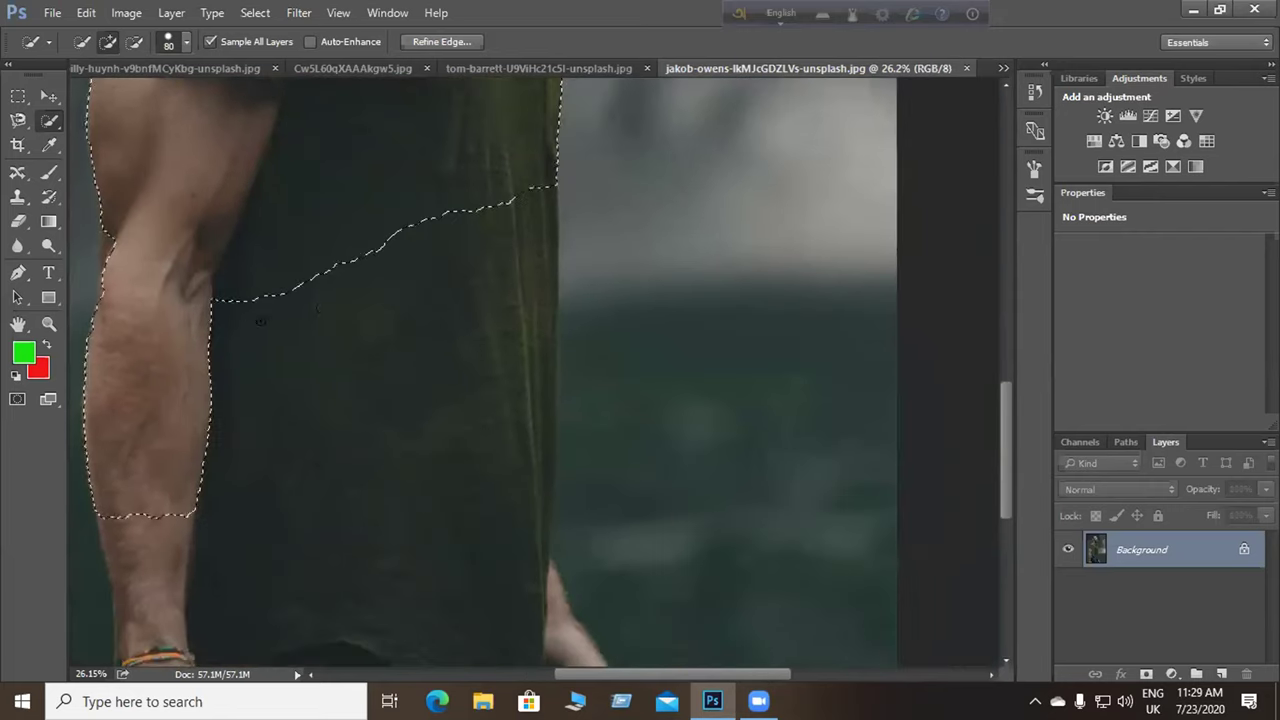
mouse_move(229, 297)
left_mouse_down()
mouse_move(261, 458)
mouse_move(364, 305)
mouse_move(442, 279)
mouse_move(443, 415)
mouse_move(458, 370)
mouse_move(458, 396)
mouse_move(304, 442)
mouse_move(174, 429)
mouse_move(189, 322)
mouse_move(205, 397)
mouse_move(200, 352)
mouse_move(322, 412)
mouse_move(305, 250)
left_mouse_up()
scroll(363, 560, "up", 6)
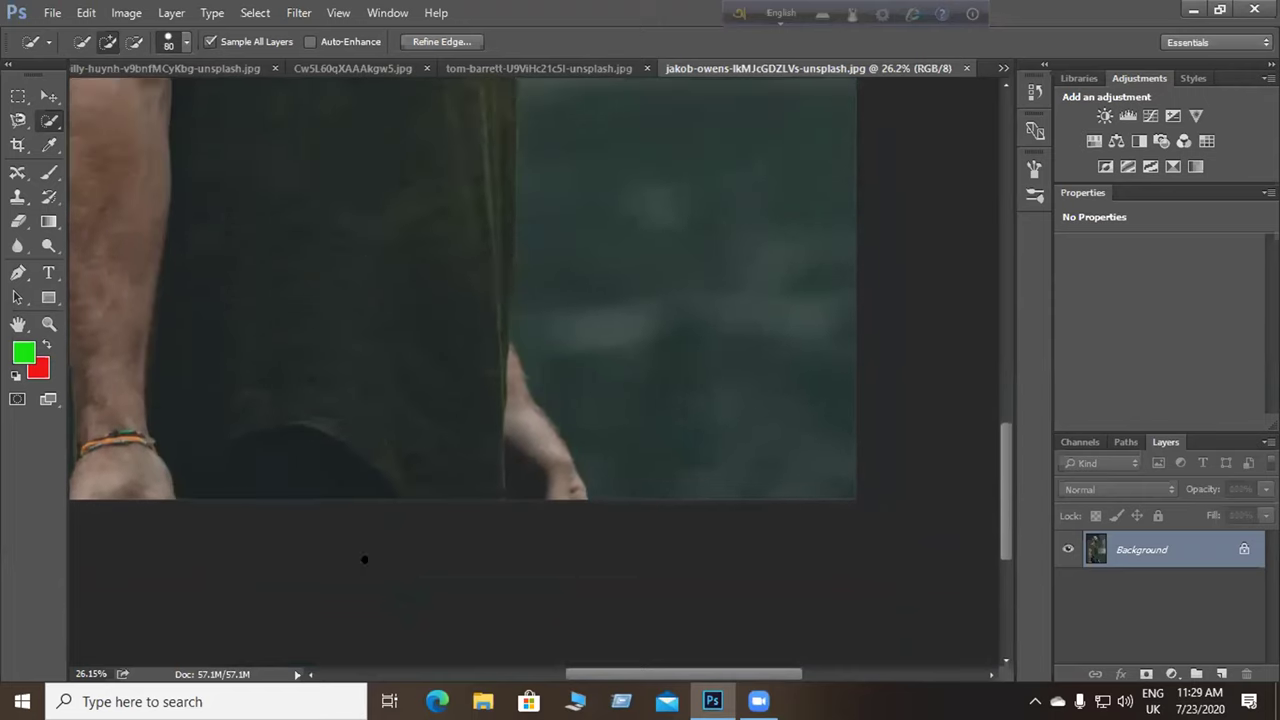
Reduce the brush to 30 and brush along the nape below the ear to refine the selection edge.
scroll(367, 234, "up", 8)
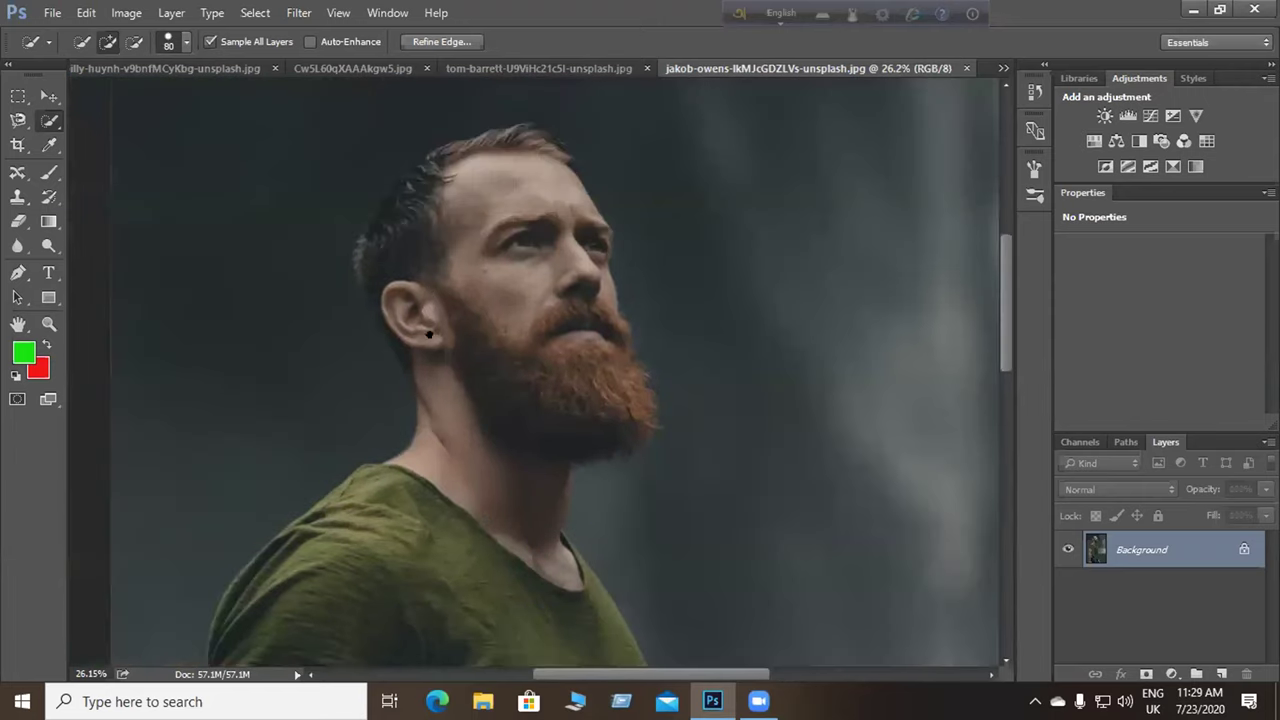
scroll(419, 431, "up", 2, "alt")
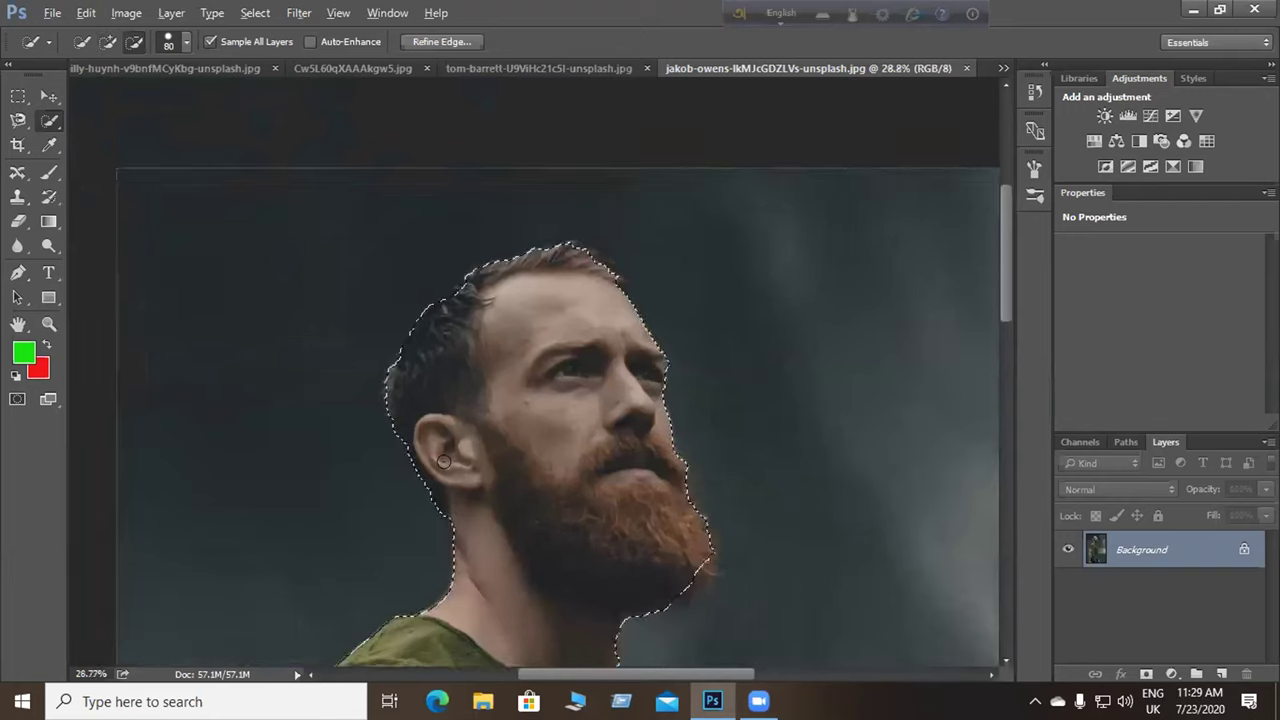
scroll(419, 431, "up", 3, "alt")
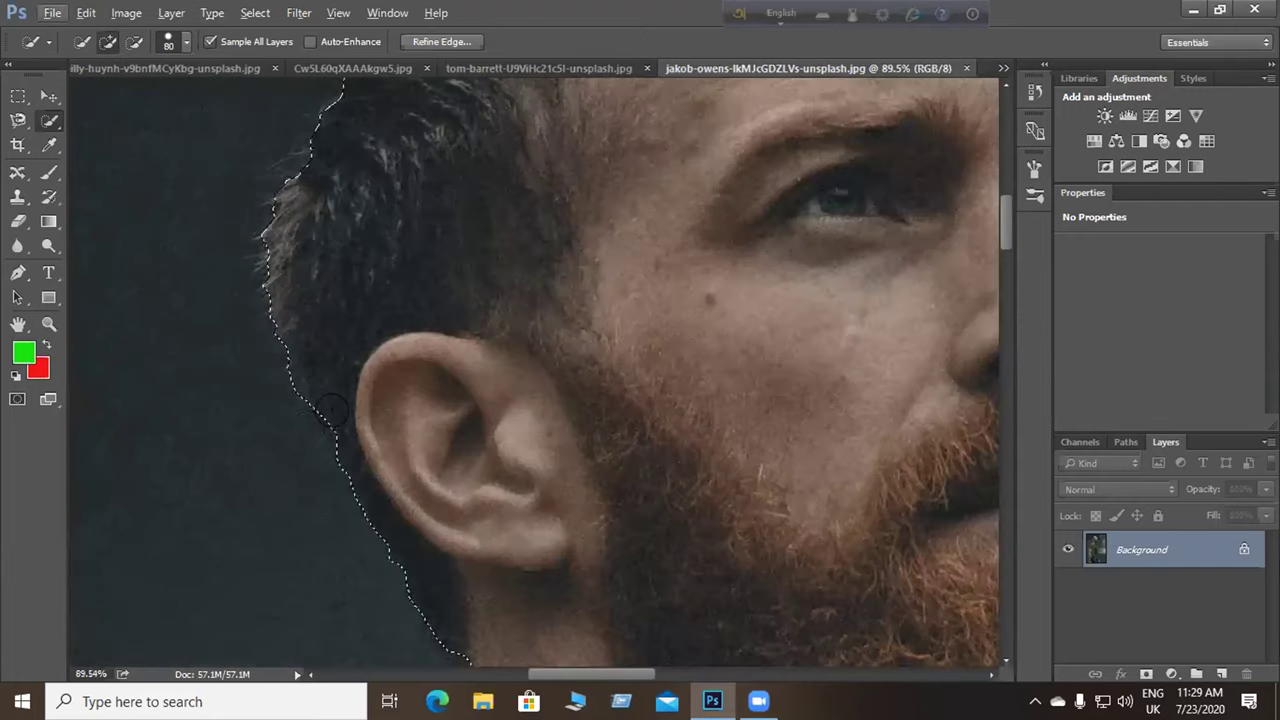
left_click_drag(474, 491, 460, 266)
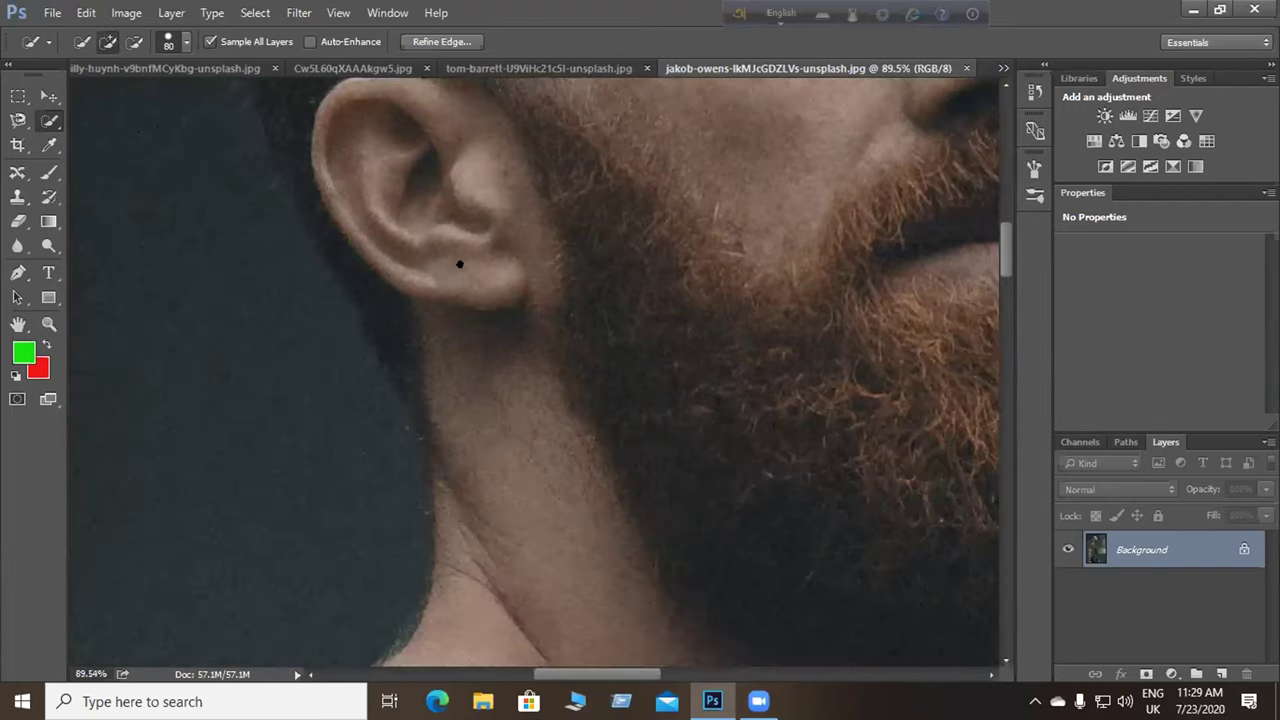
left_click_drag(471, 475, 451, 343)
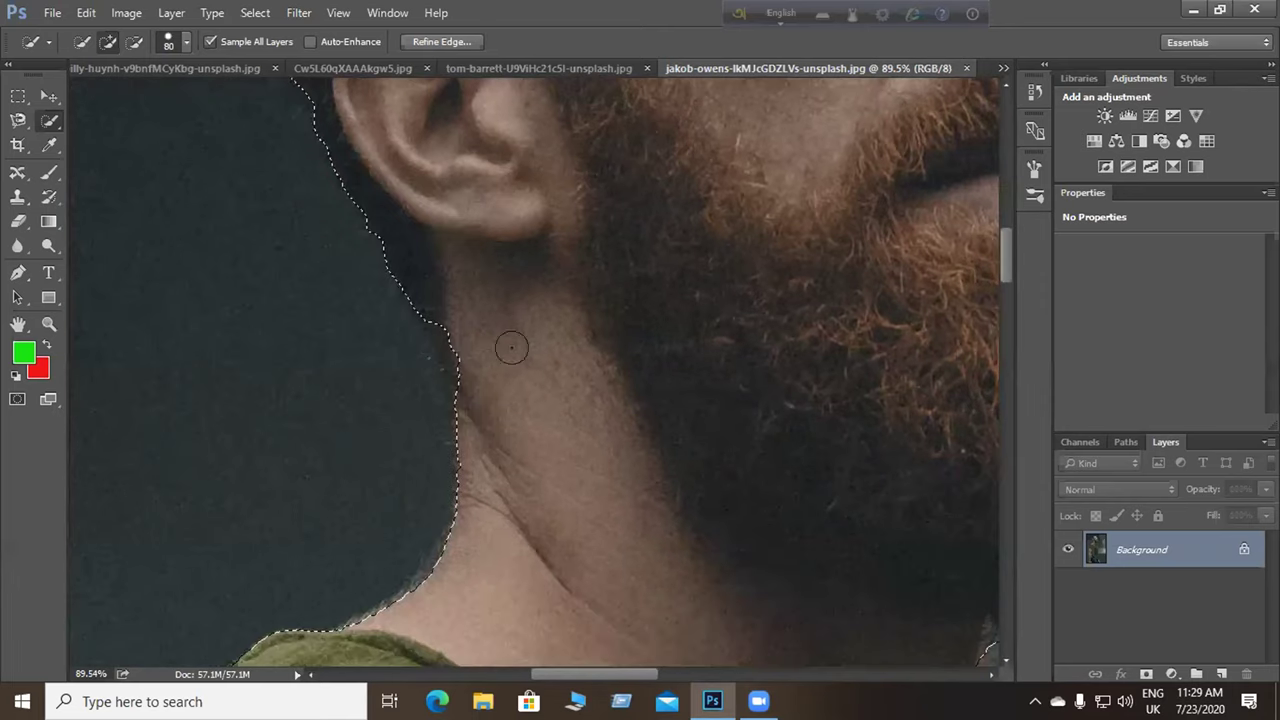
key("bracketleft")
key("bracketleft")
key("bracketleft")
key("bracketleft")
key("ctrl+d")
key("bracketleft")
key("bracketleft")
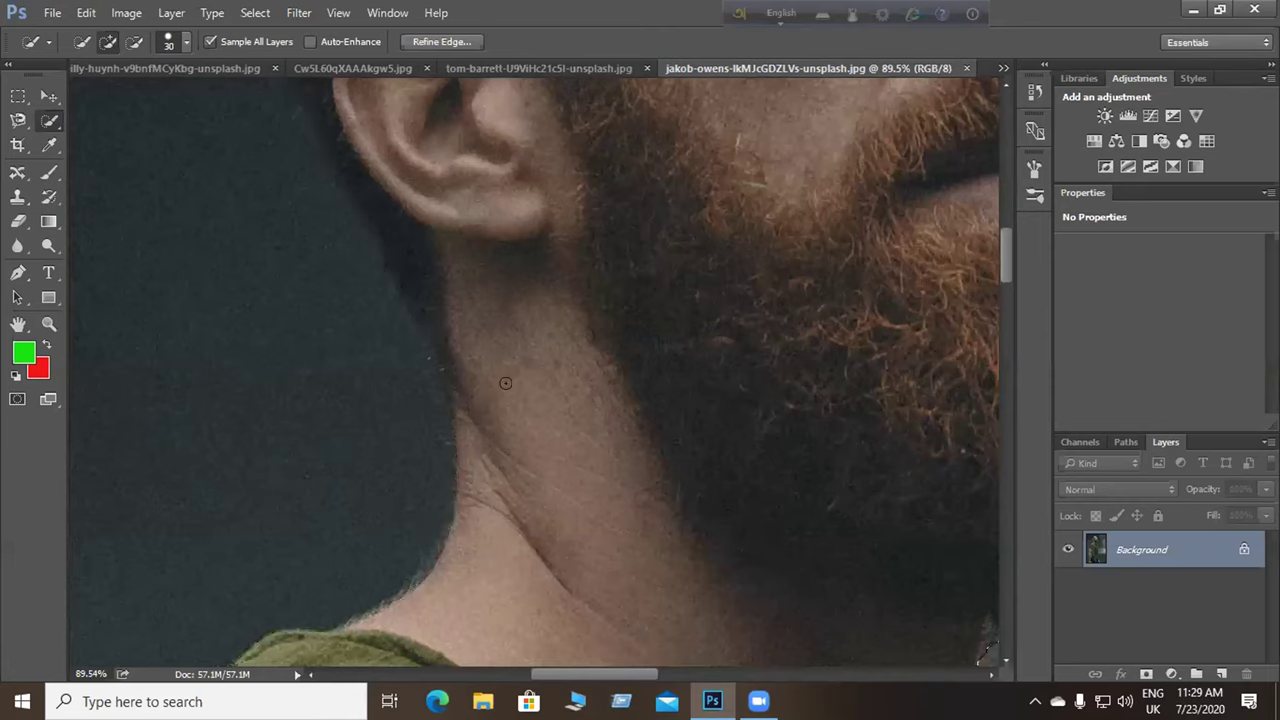
left_click_drag(503, 410, 444, 311)
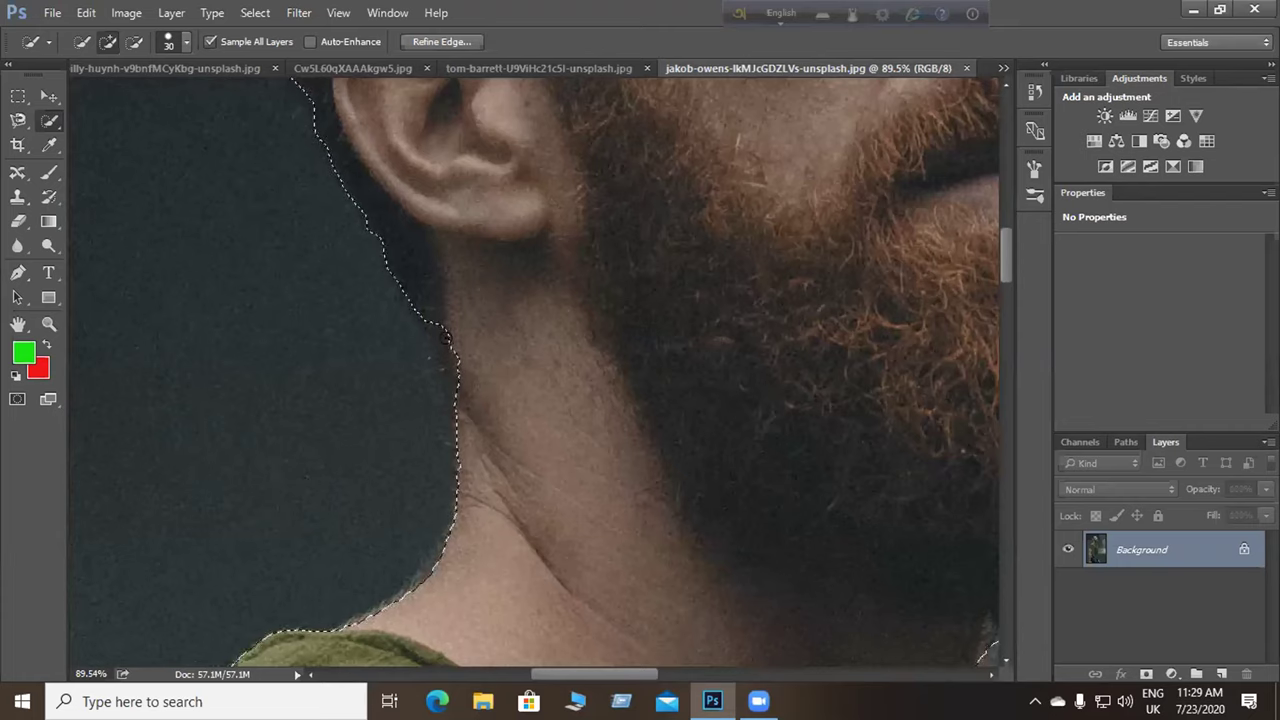
Reduce the brush to 9 and touch up the dark edge of the nape in the selection.
key("ctrl+d")
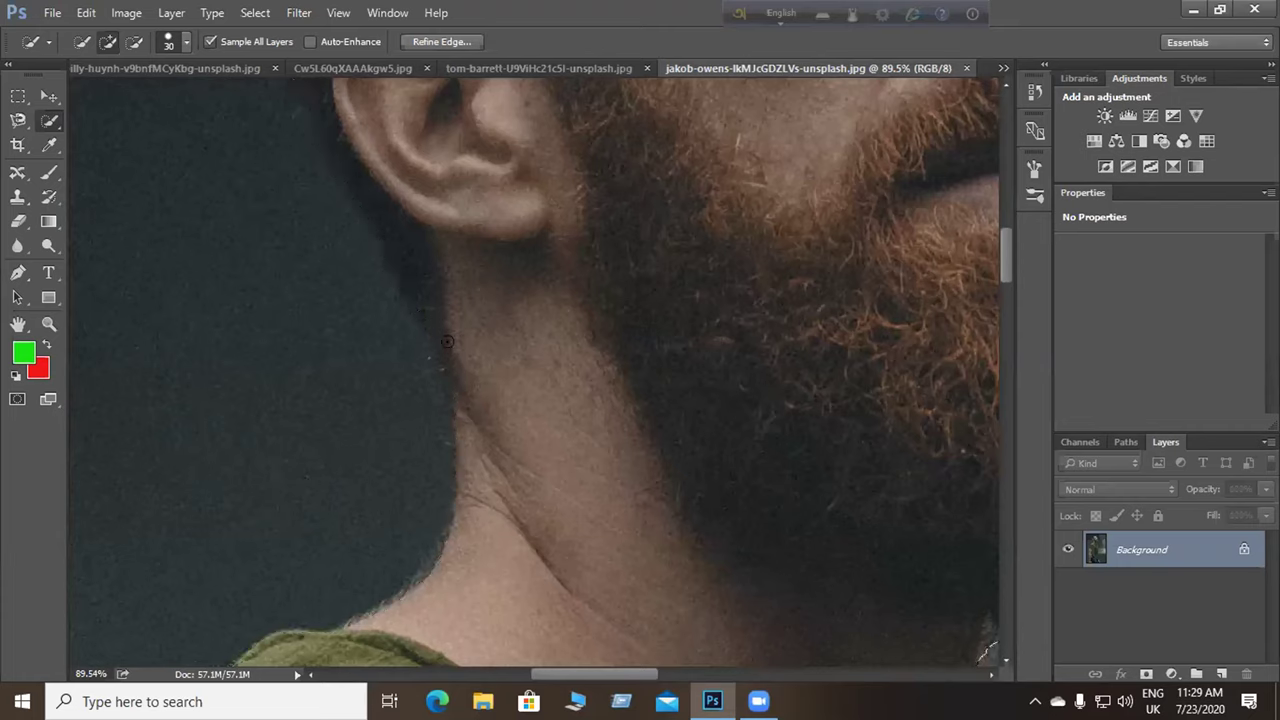
left_click(443, 341)
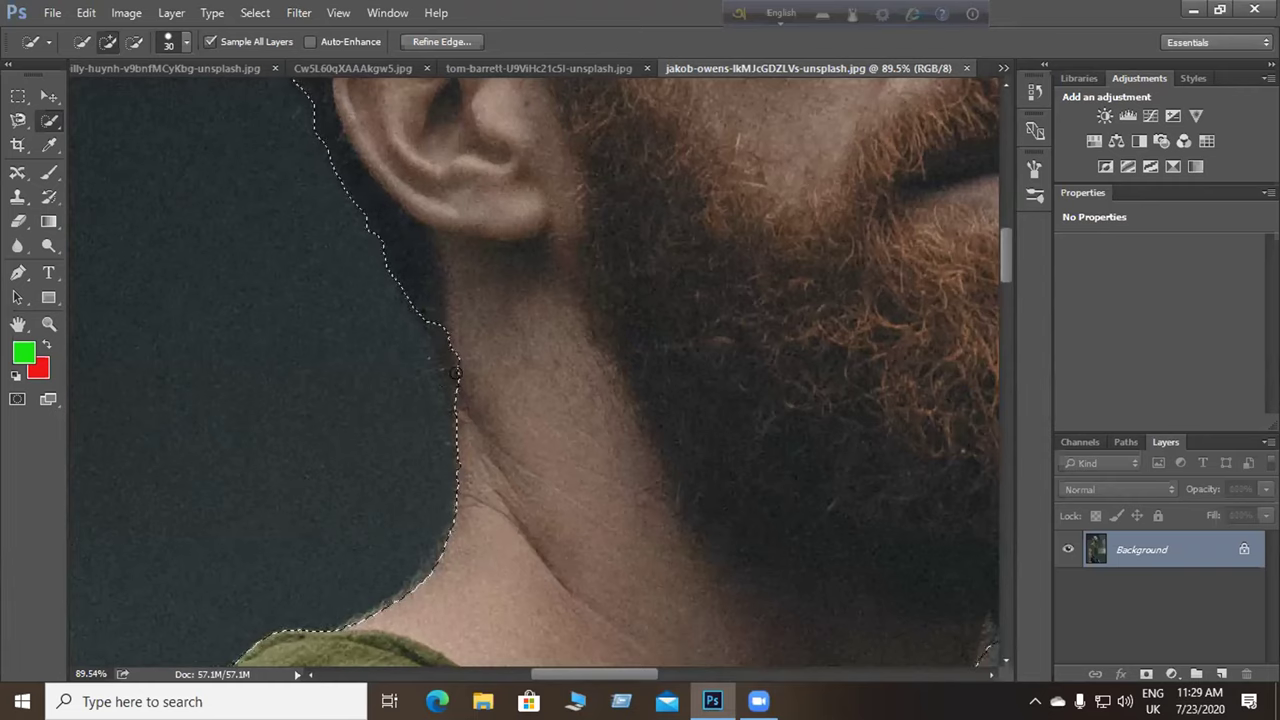
key("bracketleft")
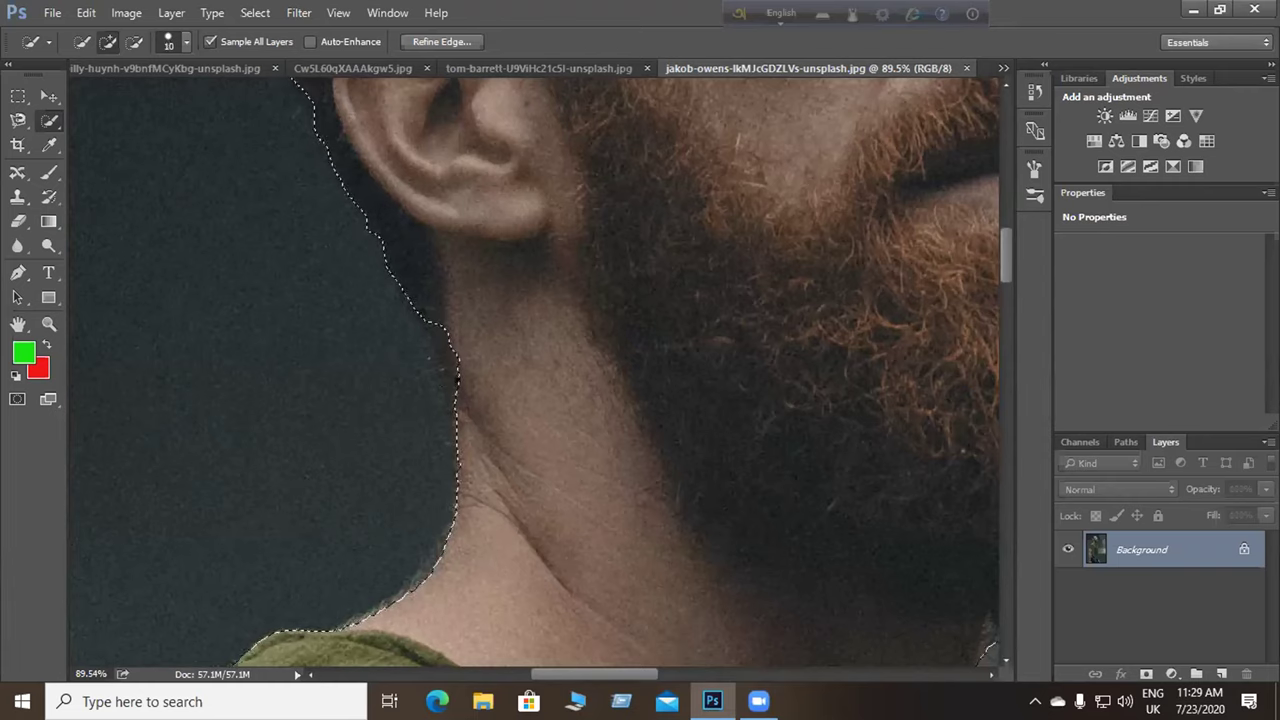
scroll(453, 376, "up", 4, "alt")
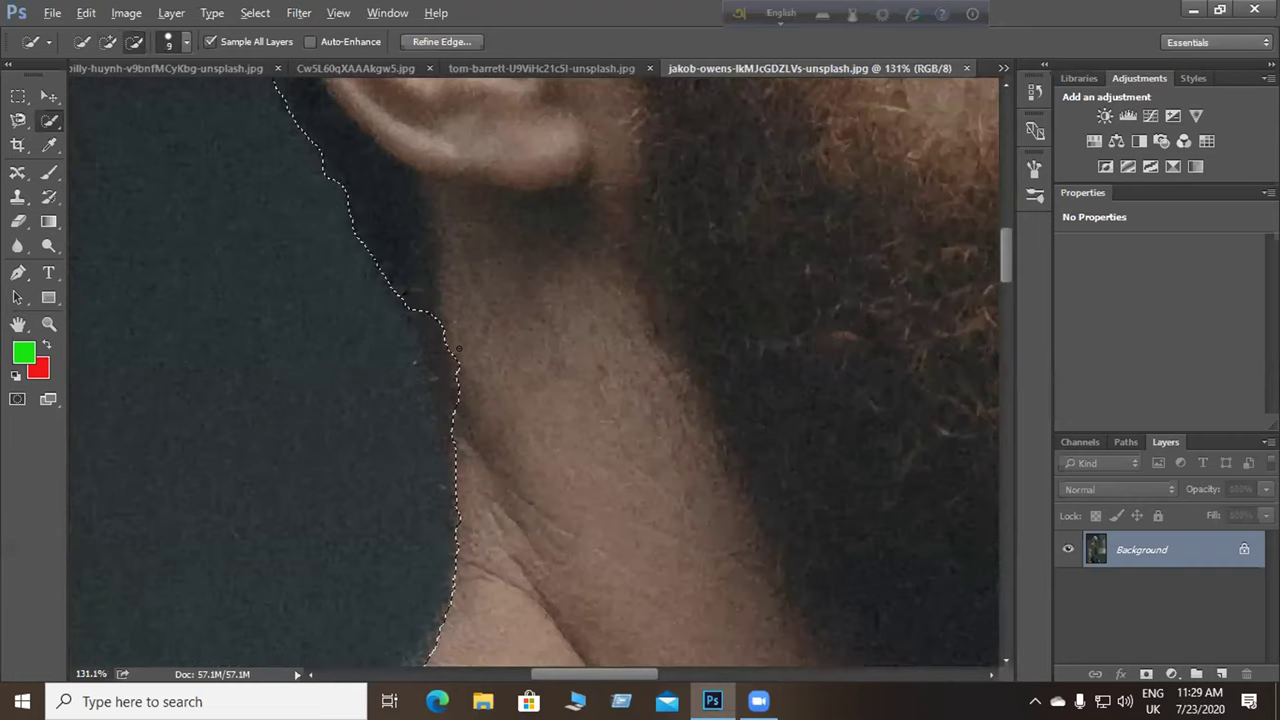
key("ctrl+d")
left_click(441, 354)
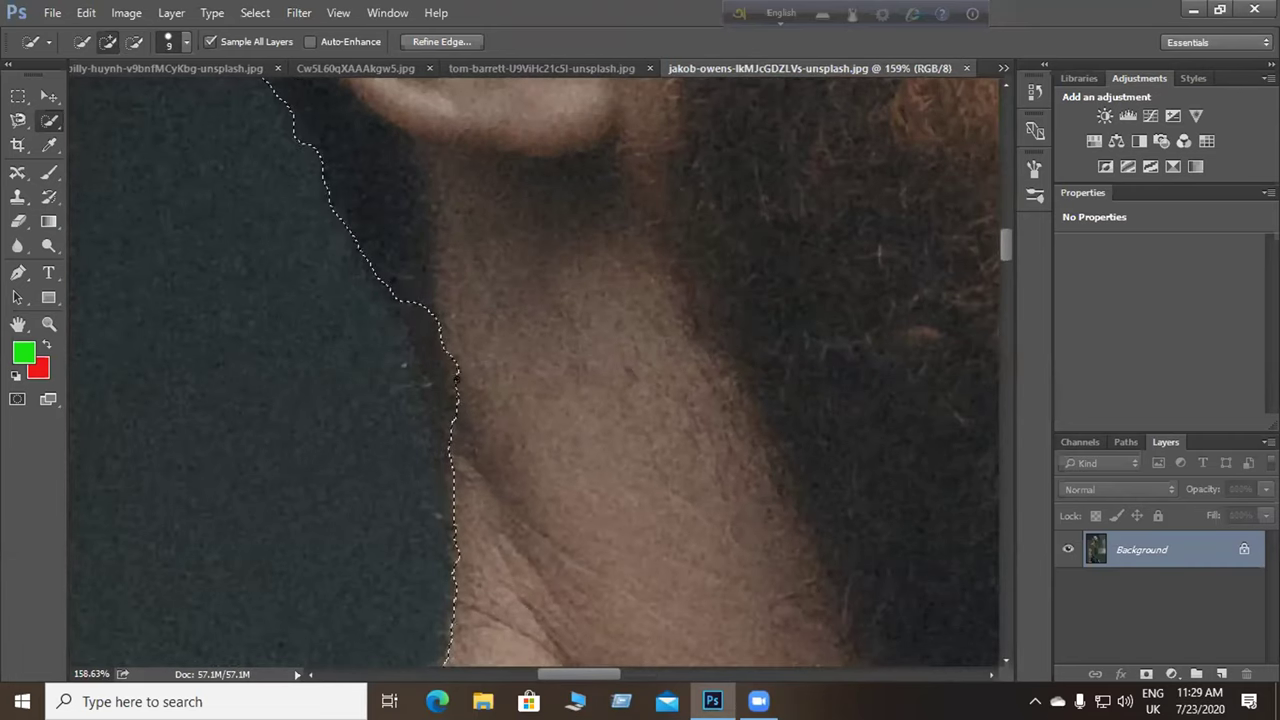
Add the missed front tuft of hair and hairline above the forehead to the selection.
scroll(547, 381, "down", 8, "alt")
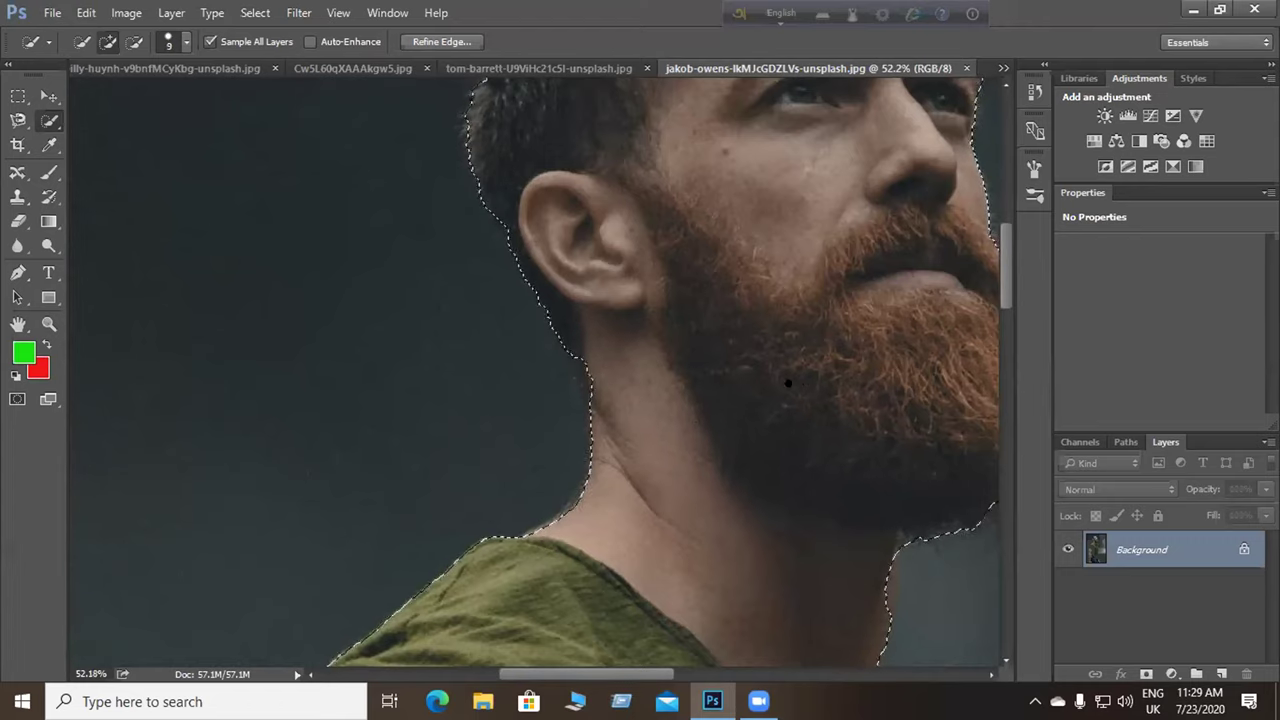
left_click_drag(786, 380, 500, 491)
key("ctrl+d")
scroll(575, 289, "up", 10)
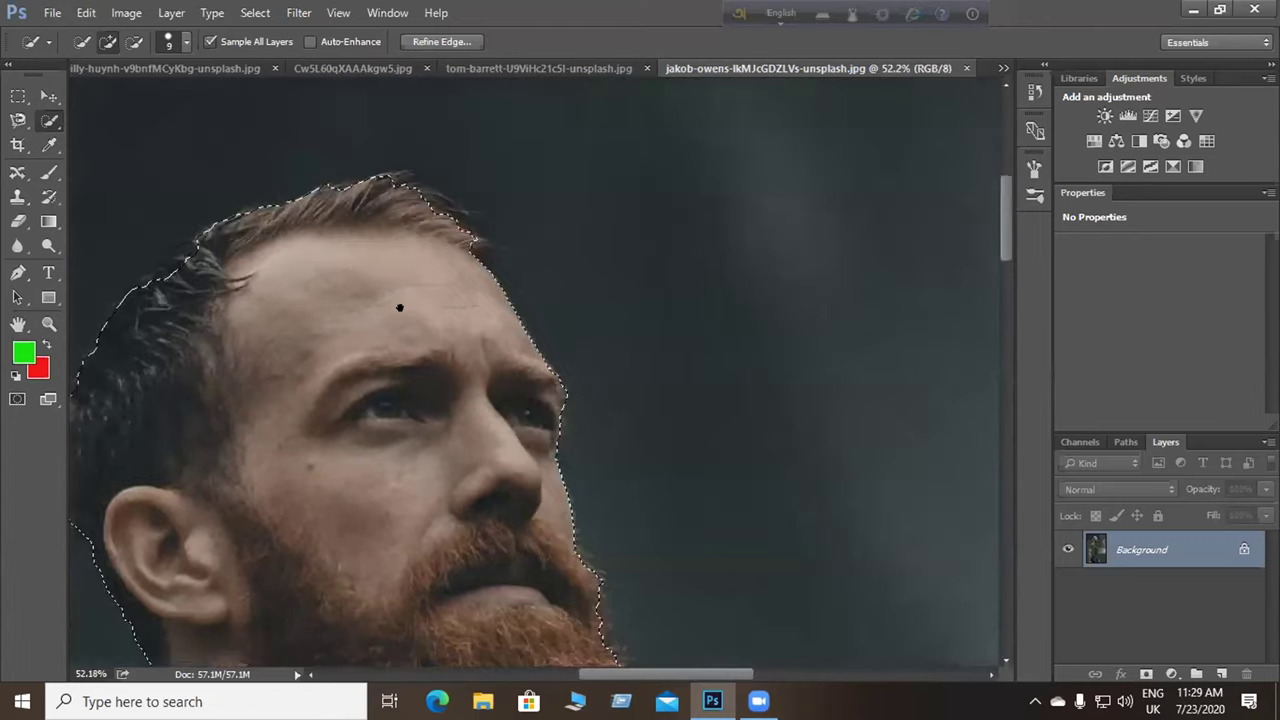
left_click_drag(394, 400, 361, 364)
scroll(350, 375, "up", 5)
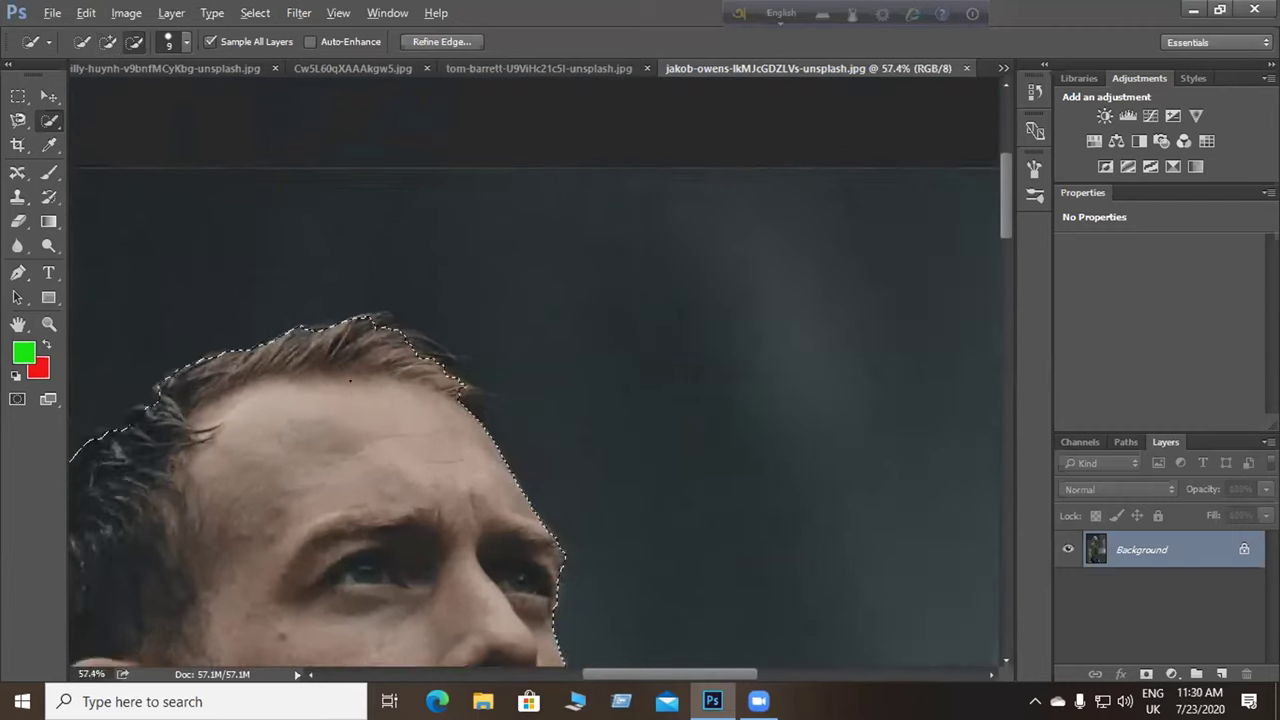
mouse_move(395, 262)
left_mouse_down()
mouse_move(430, 255)
mouse_move(458, 302)
left_mouse_up()
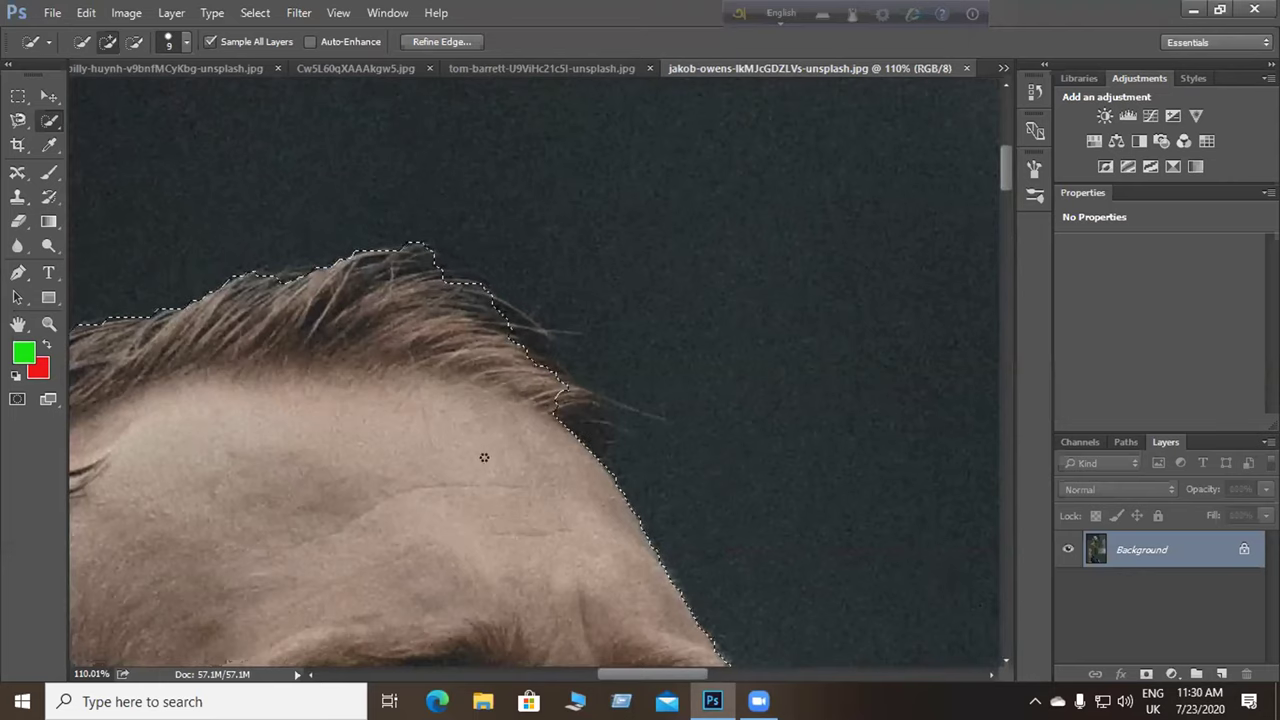
left_click_drag(592, 432, 518, 471)
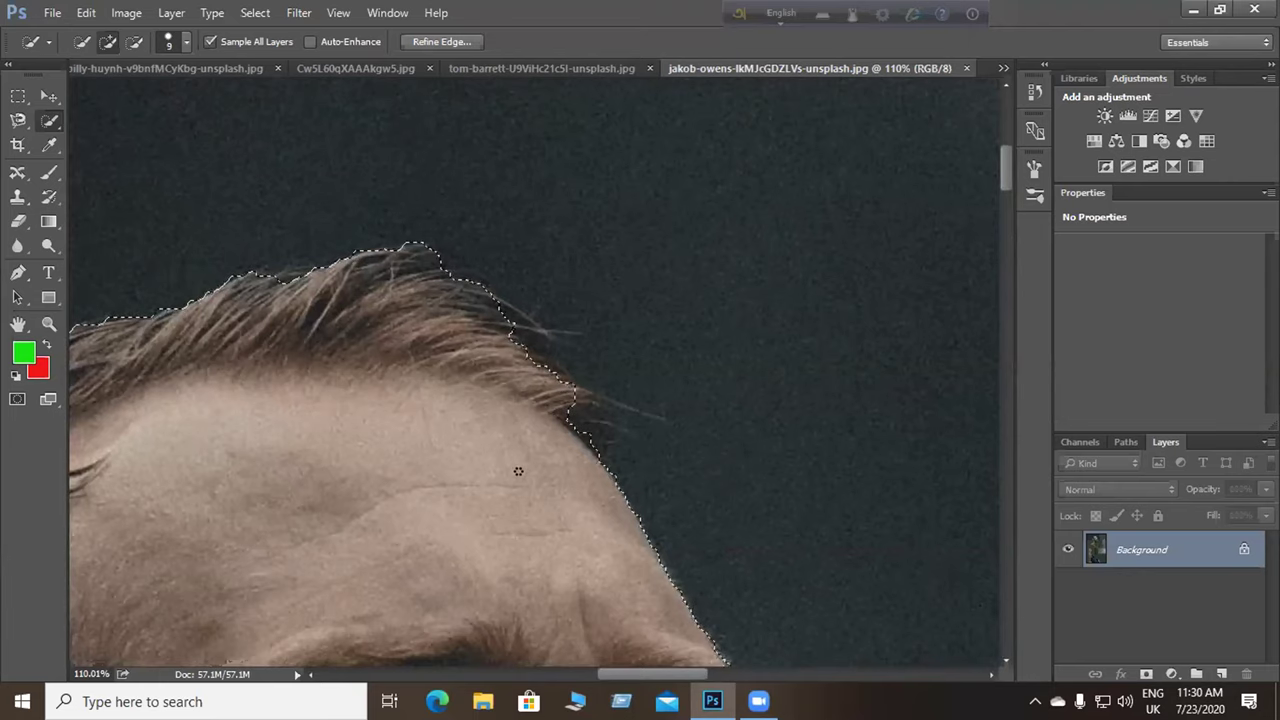
Add the missed lower front edge of the beard to the selection.
scroll(505, 515, "down", 8)
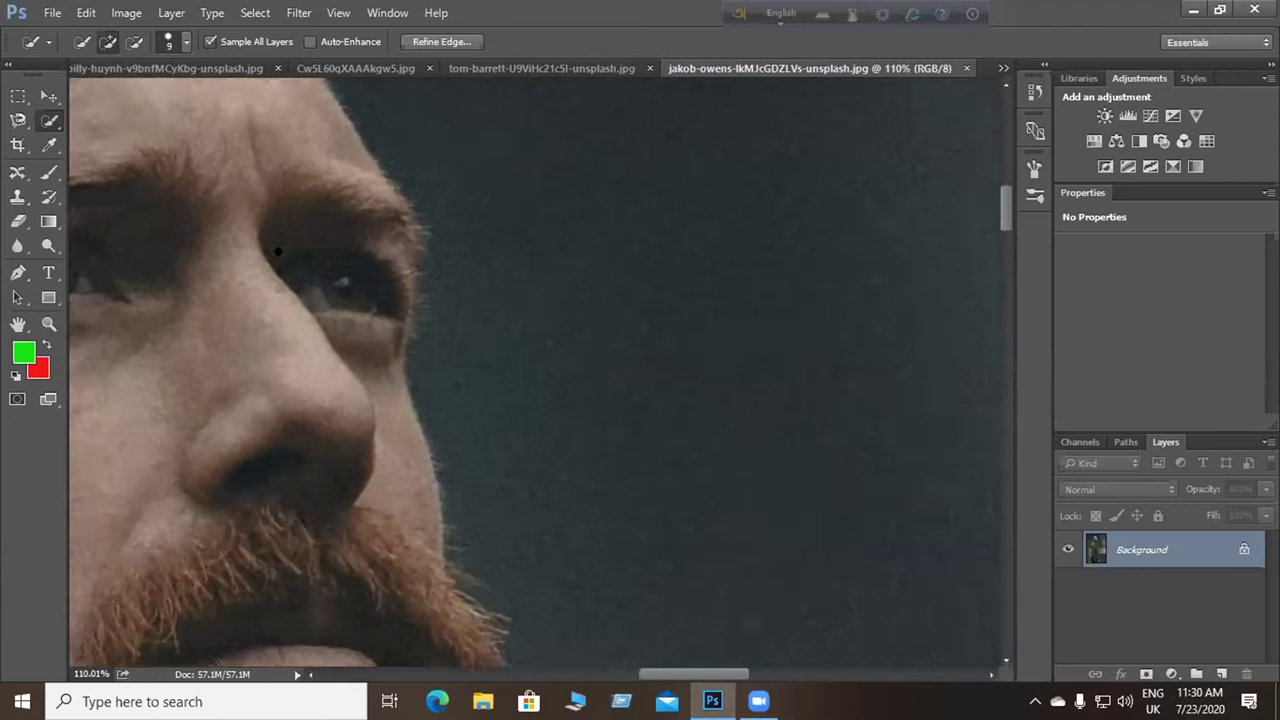
scroll(350, 368, "down", 2)
scroll(294, 506, "down", 5)
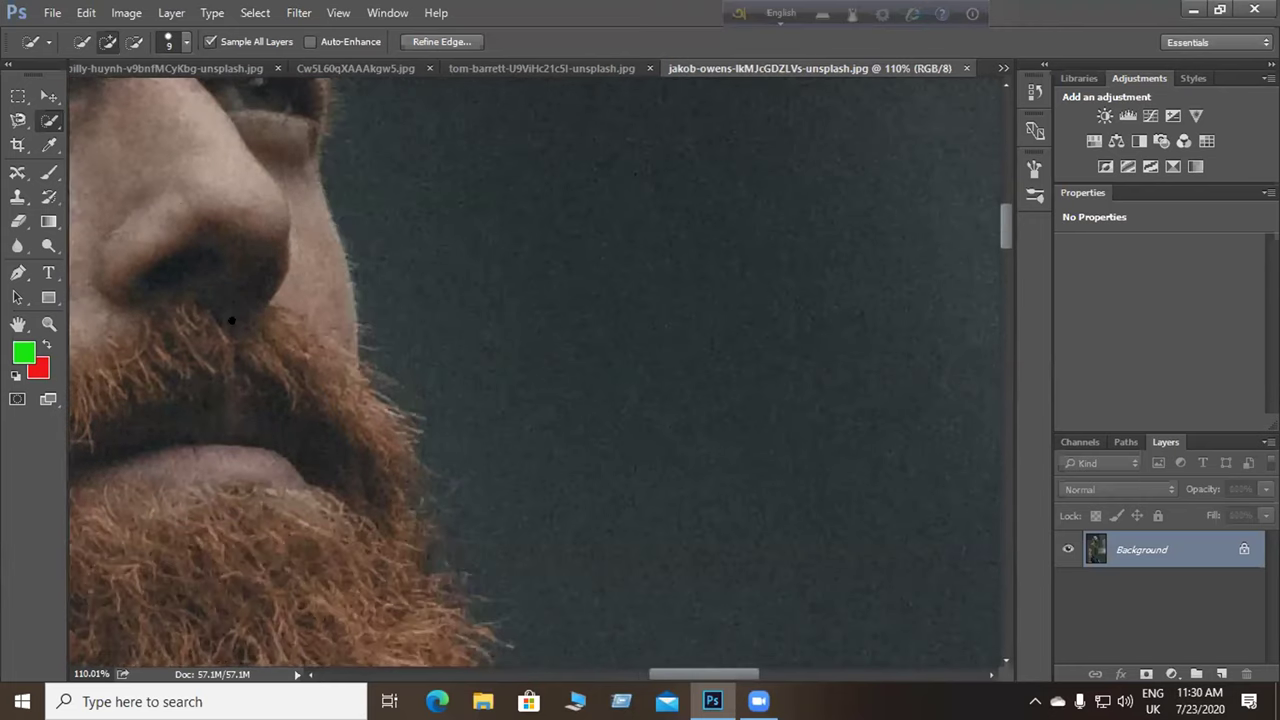
scroll(309, 469, "down", 6)
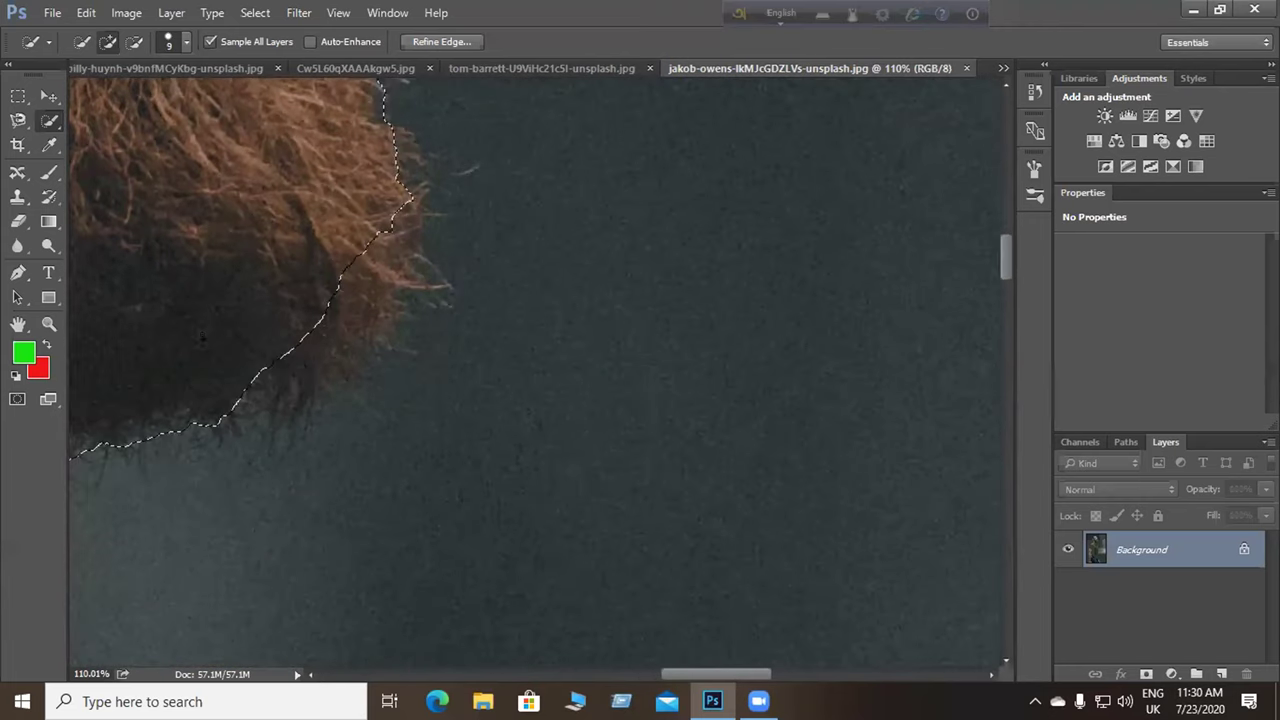
left_click_drag(338, 308, 368, 232)
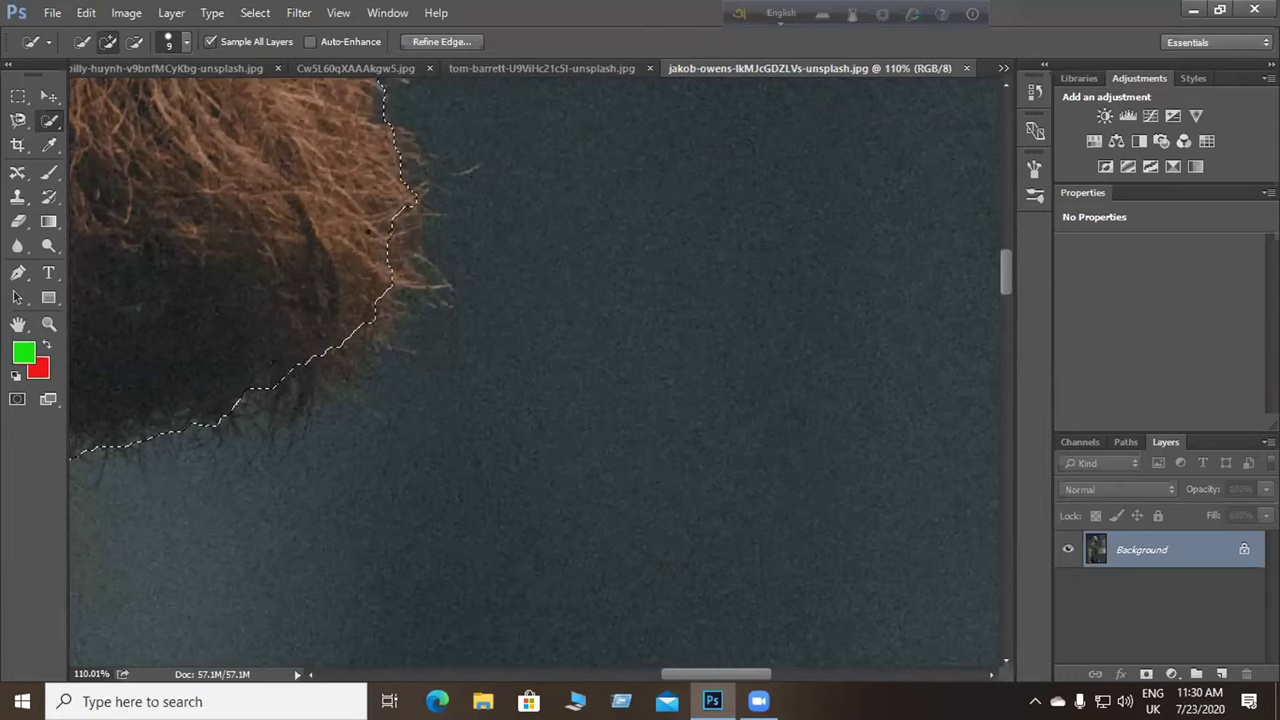
left_click_drag(200, 305, 593, 250)
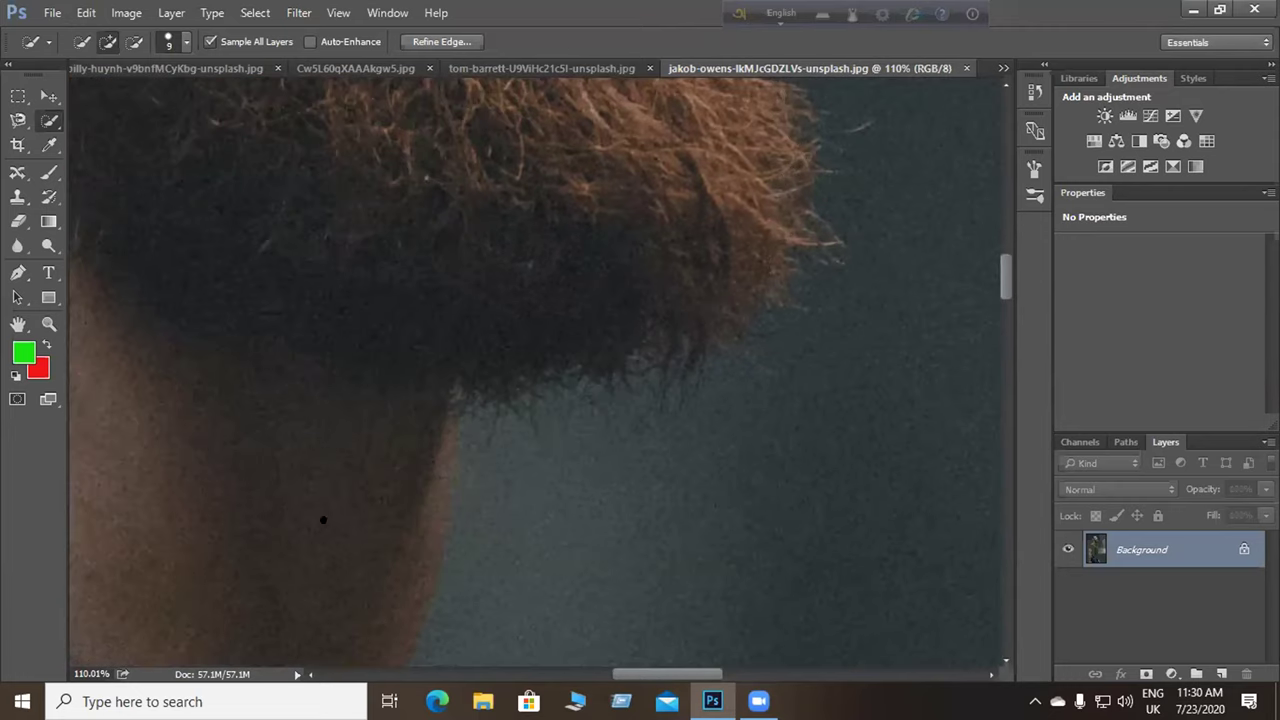
scroll(323, 519, "down", 10)
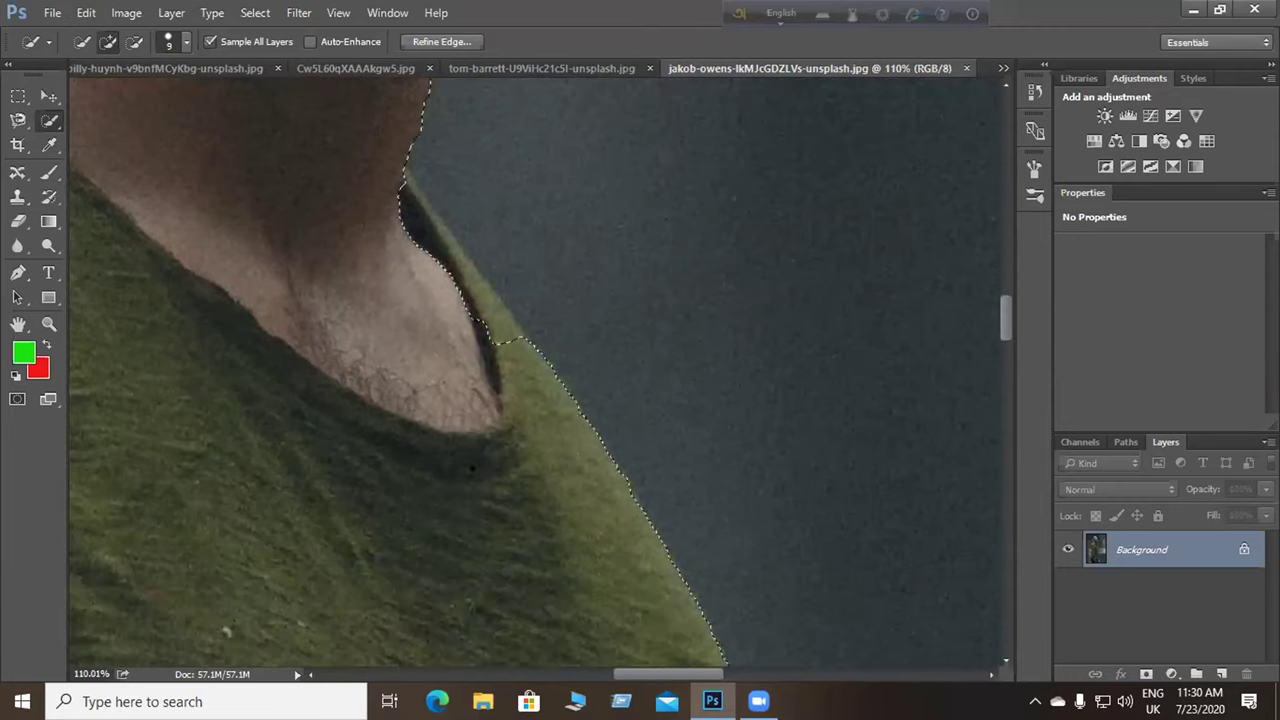
Add the missed collar strip of the green shirt beside the front of the neck to the selection.
left_click_drag(400, 196, 481, 322)
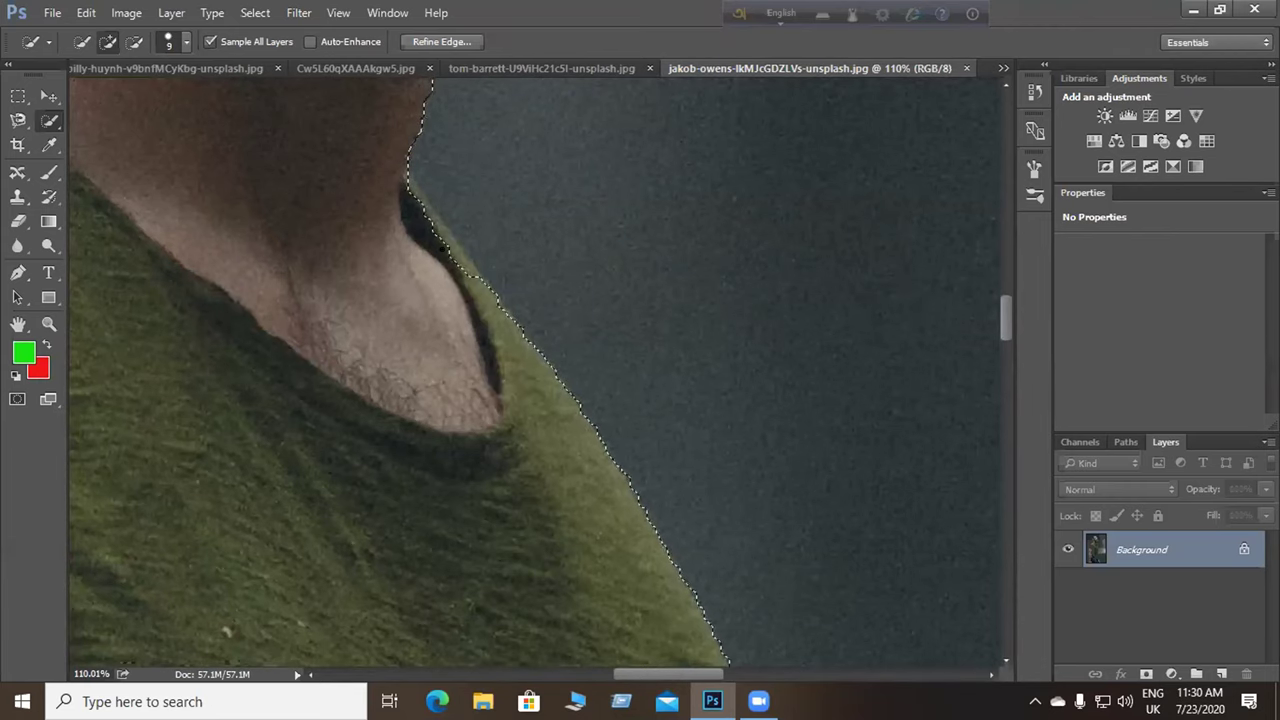
scroll(489, 459, "down", 8)
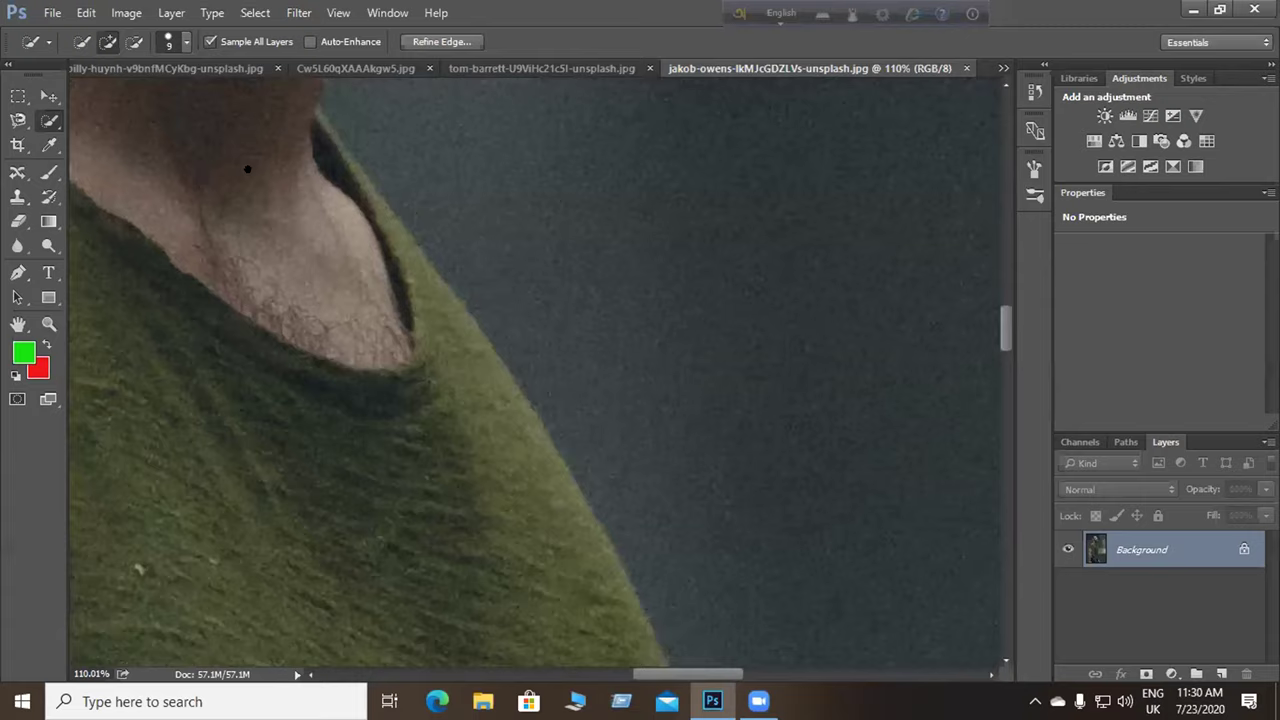
scroll(249, 171, "right", 5)
left_click_drag(335, 226, 413, 228)
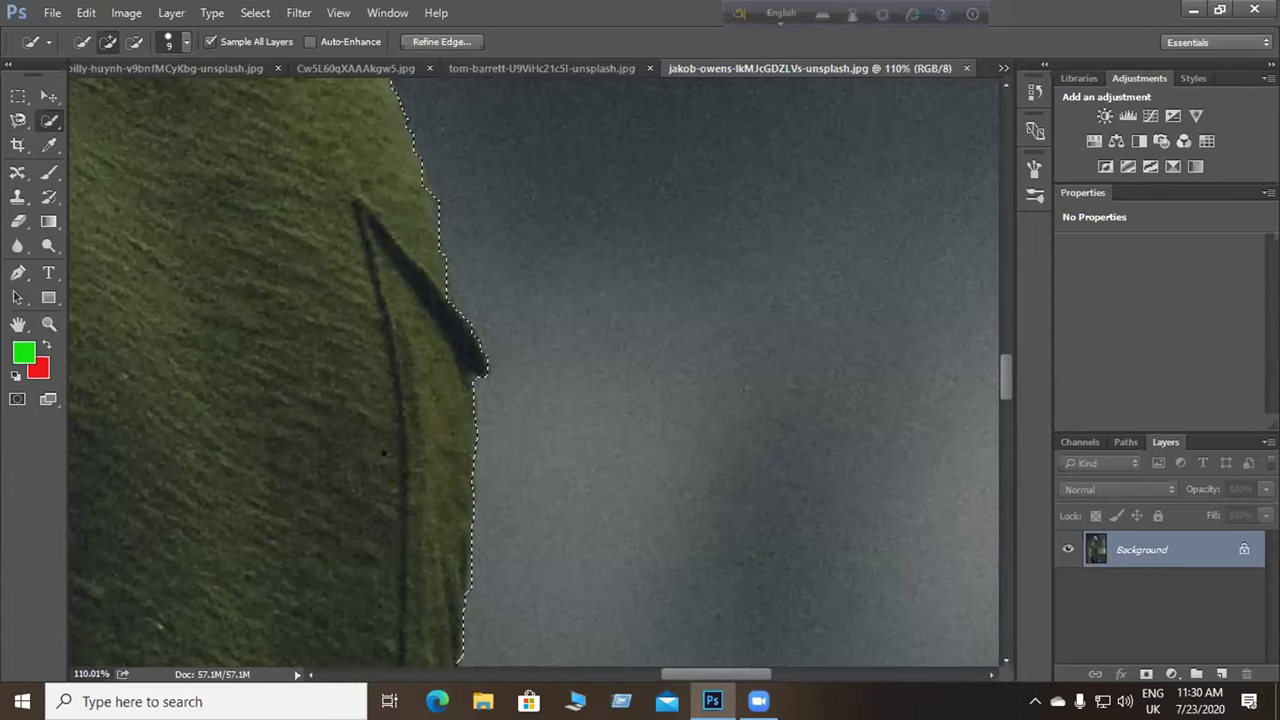
Inspect the selection edge down the front of the shirt, along the far forearm and across to the near wrist.
scroll(339, 278, "down", 6)
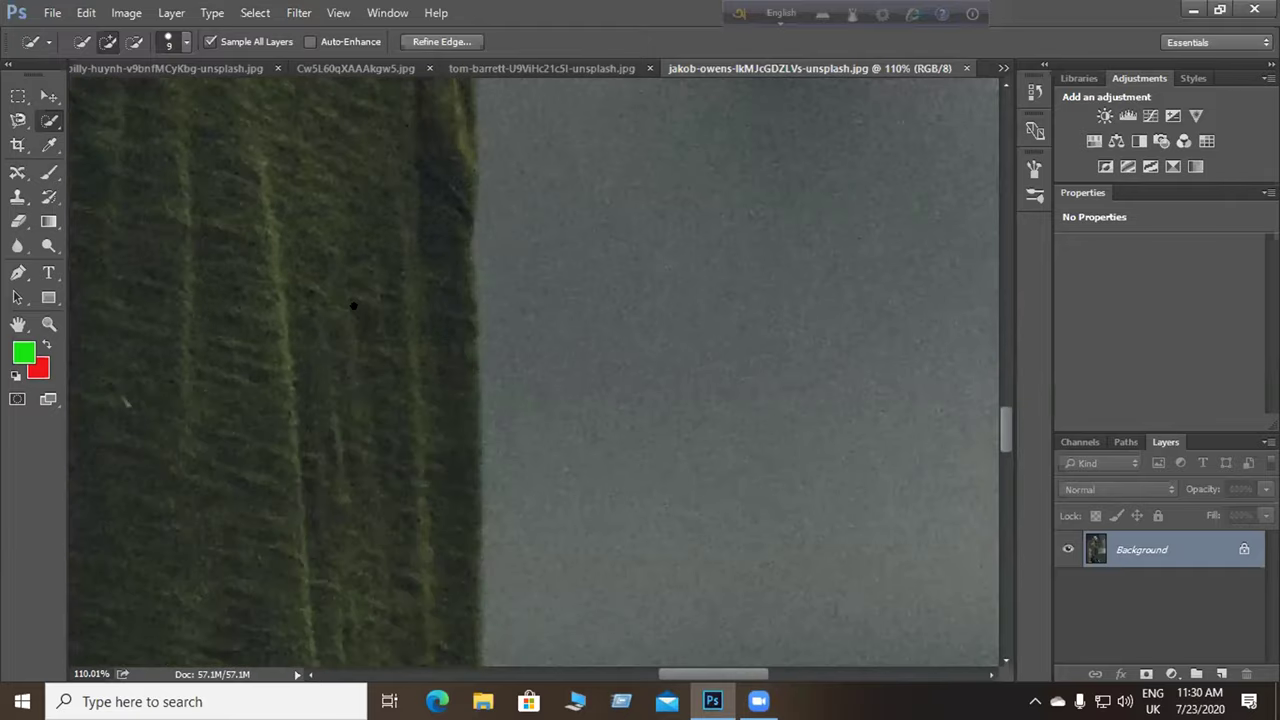
scroll(383, 234, "down", 5)
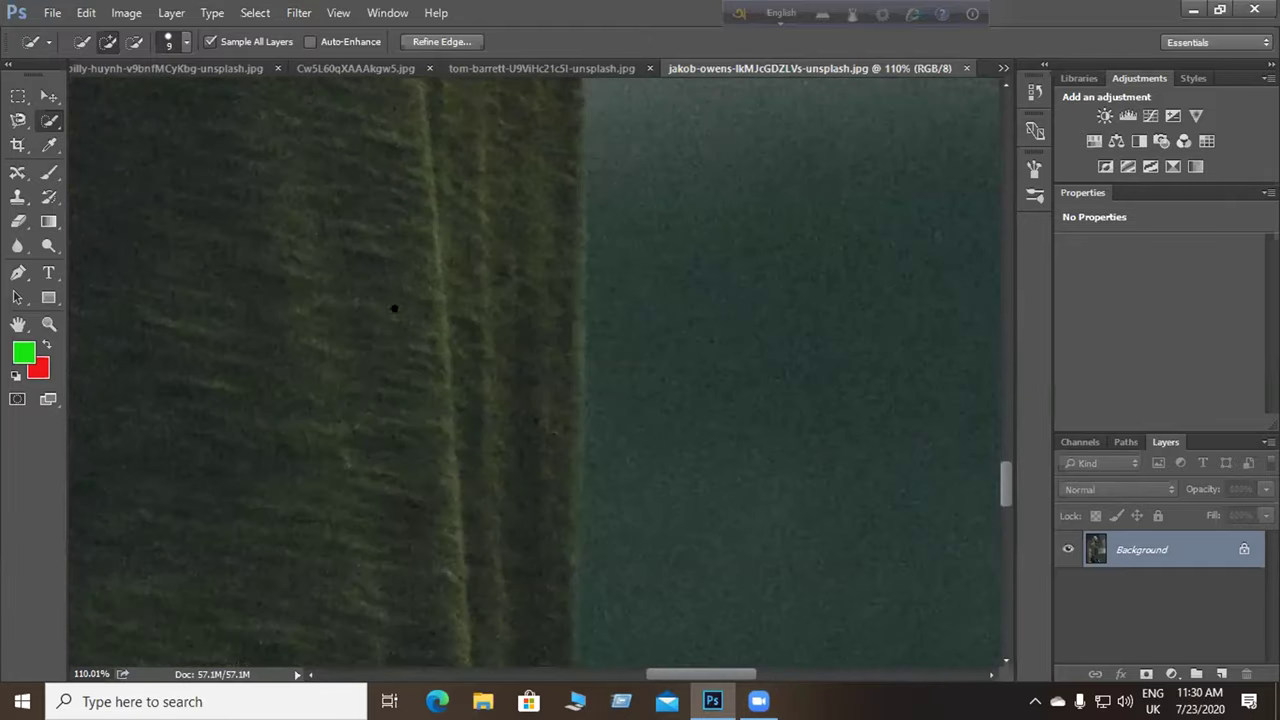
left_click_drag(429, 474, 474, 206)
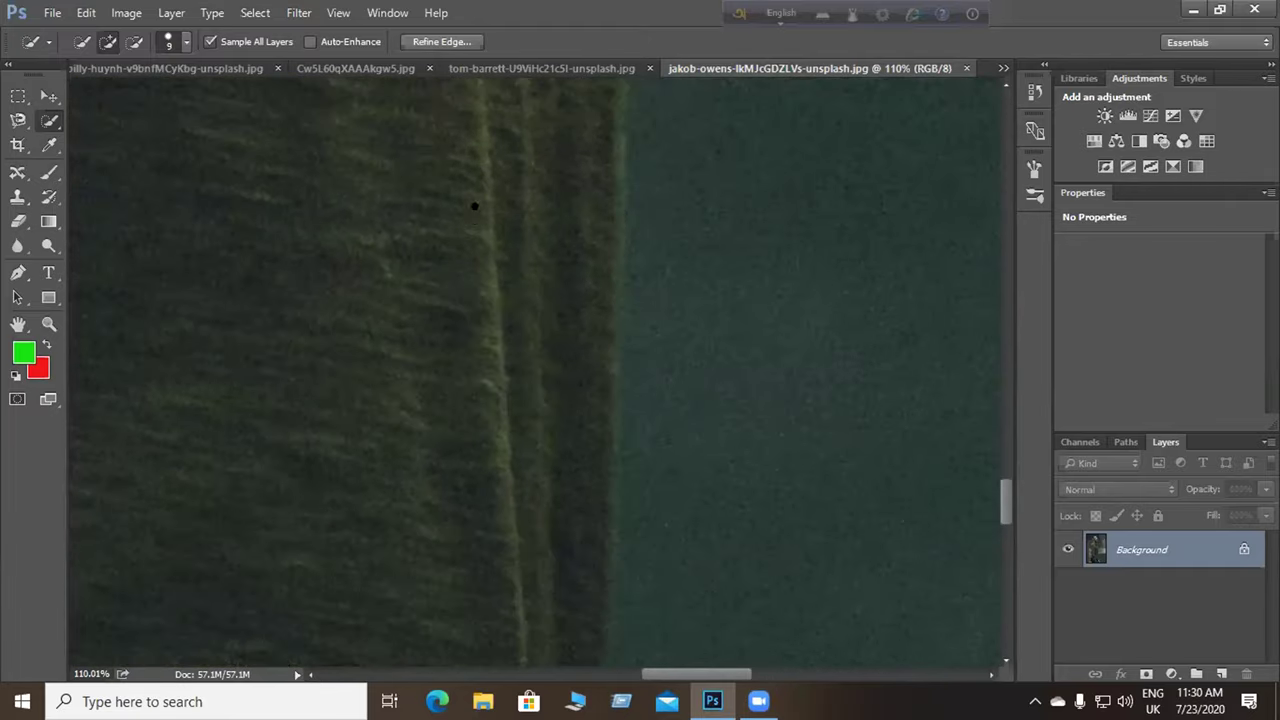
scroll(459, 500, "down", 8)
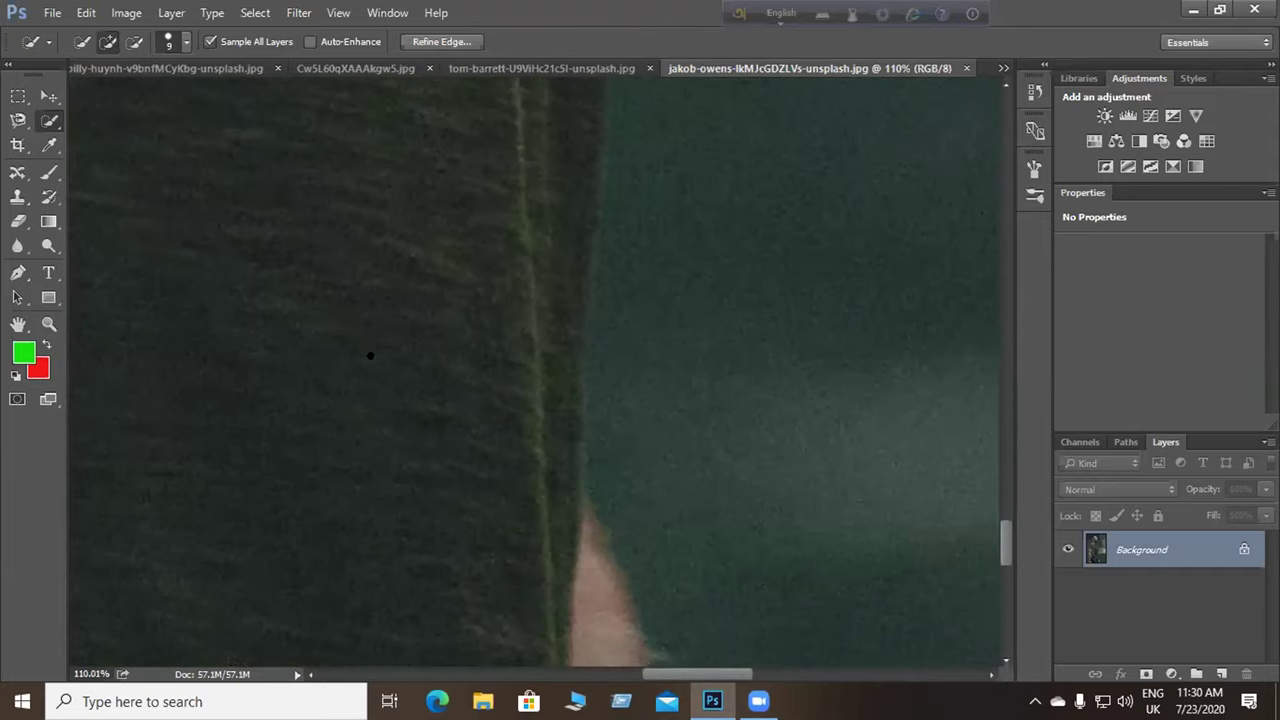
left_click(471, 220)
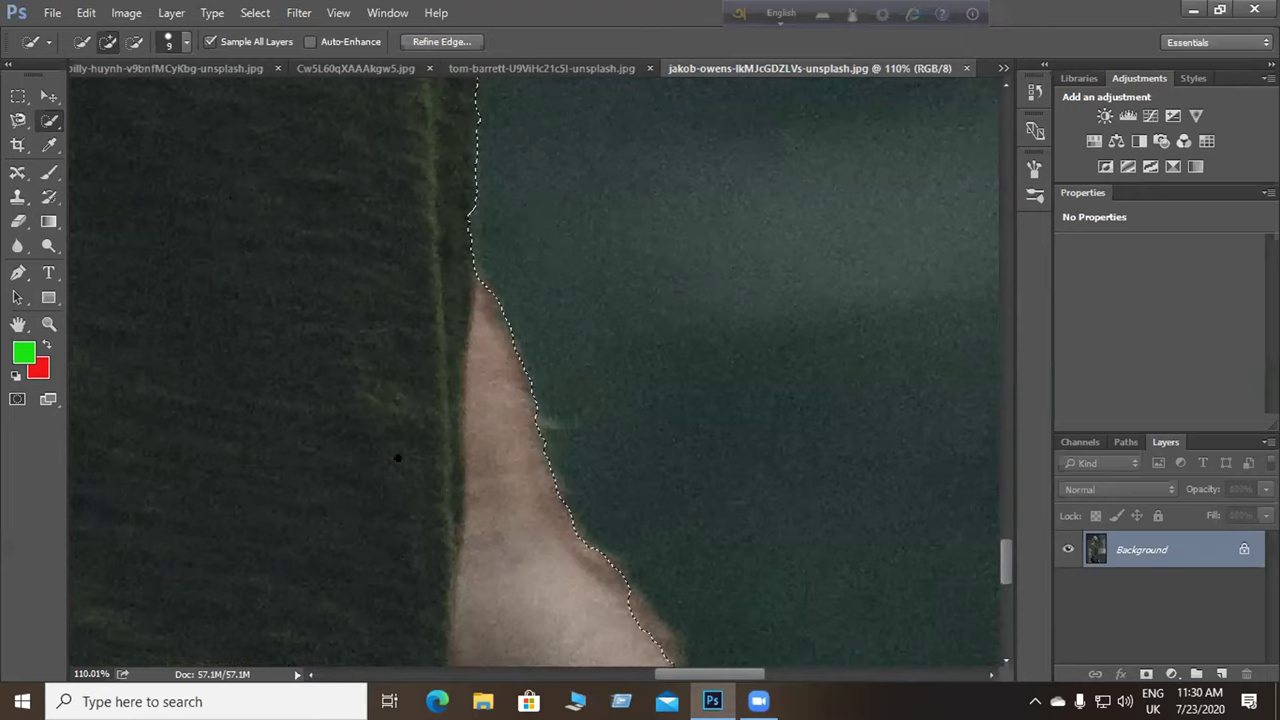
scroll(277, 200, "down", 5)
scroll(277, 200, "right", 3)
scroll(277, 177, "right", 3)
scroll(277, 177, "down", 5)
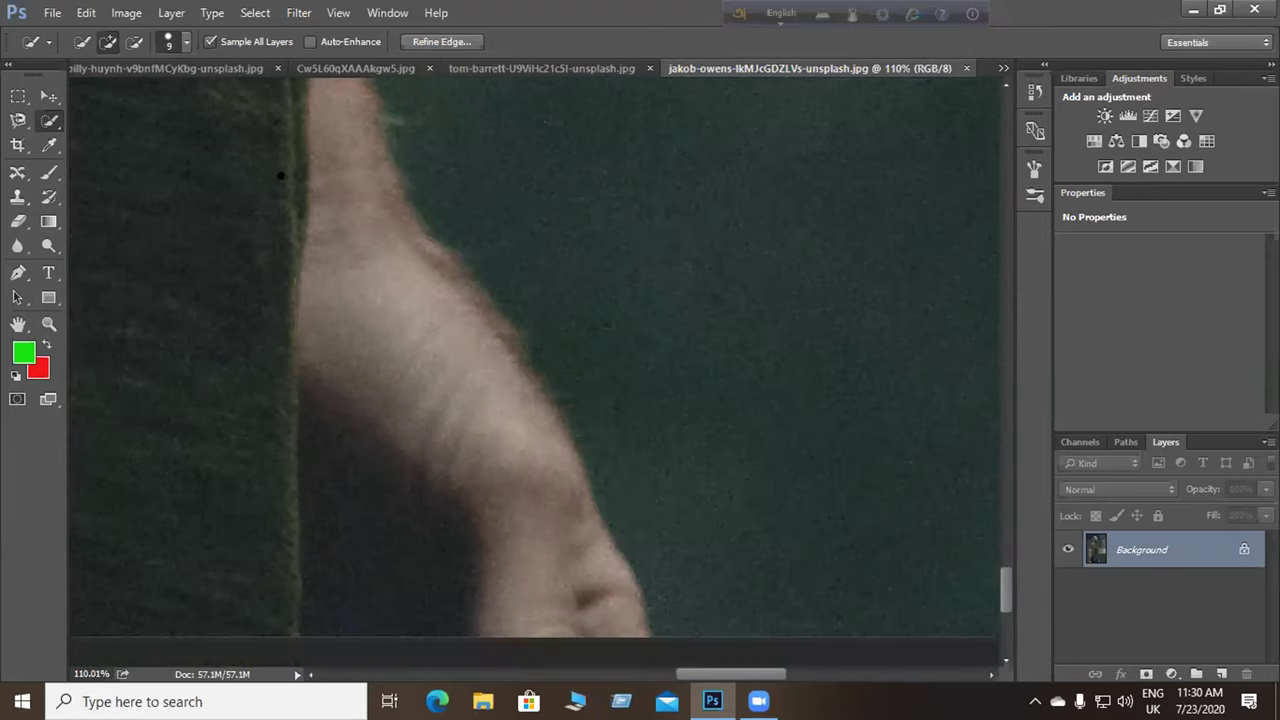
left_click_drag(422, 185, 443, 194)
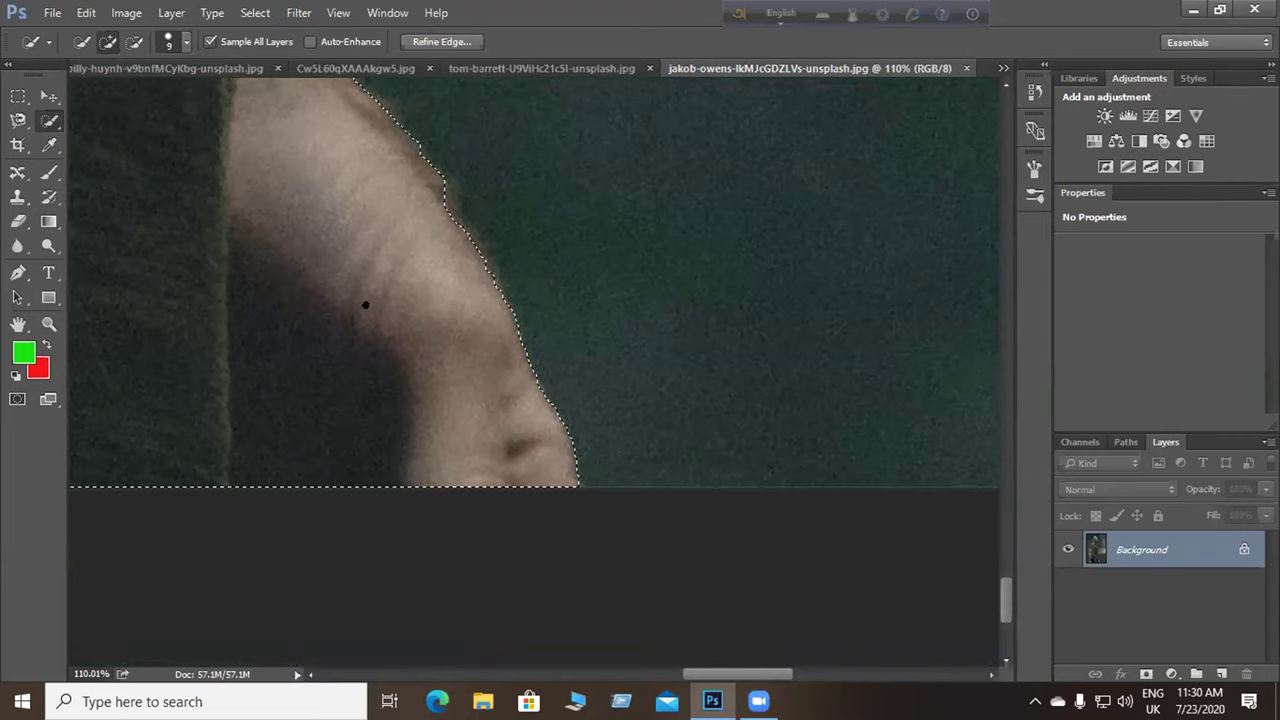
scroll(640, 394, "up", 3)
scroll(640, 394, "left", 10)
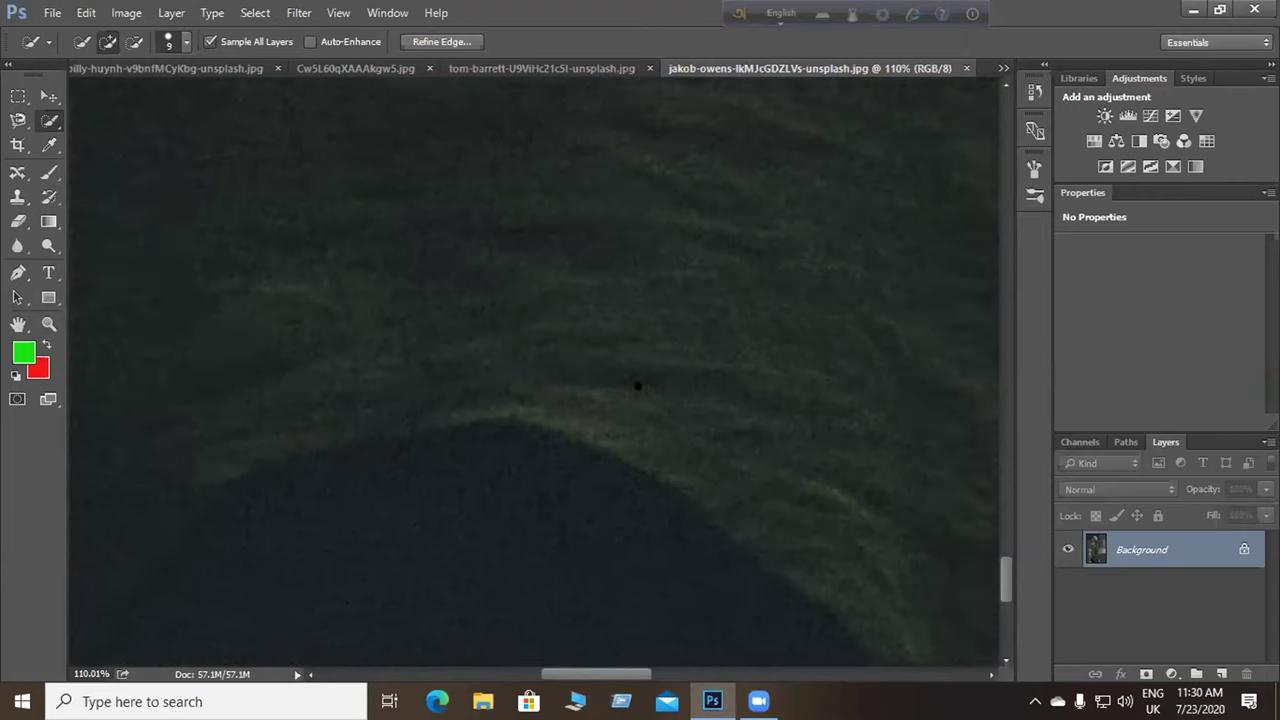
scroll(519, 425, "left", 10)
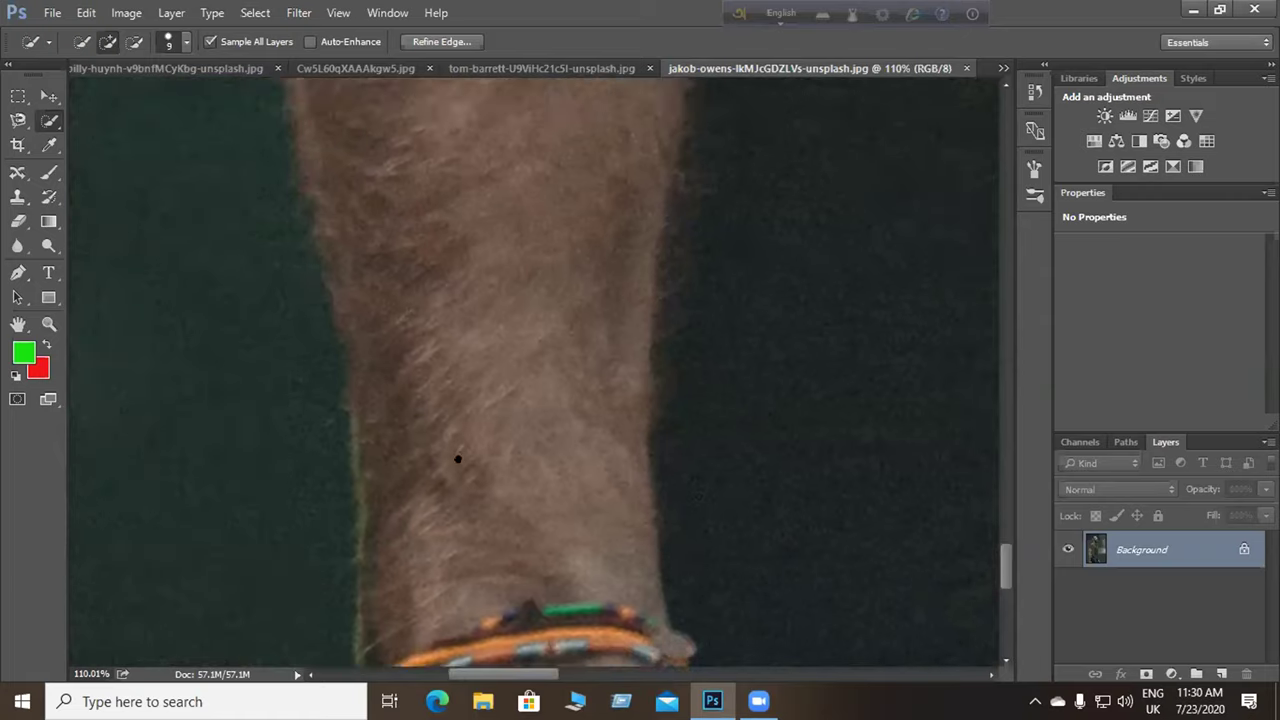
Enlarge the brush to 20 and add the missed bracelet and back edge of the near hand to the selection.
mouse_move(501, 514)
left_mouse_down()
mouse_move(495, 340)
mouse_move(526, 420)
mouse_move(497, 474)
left_mouse_up()
key("ctrl+d")
scroll(501, 275, "down", 3)
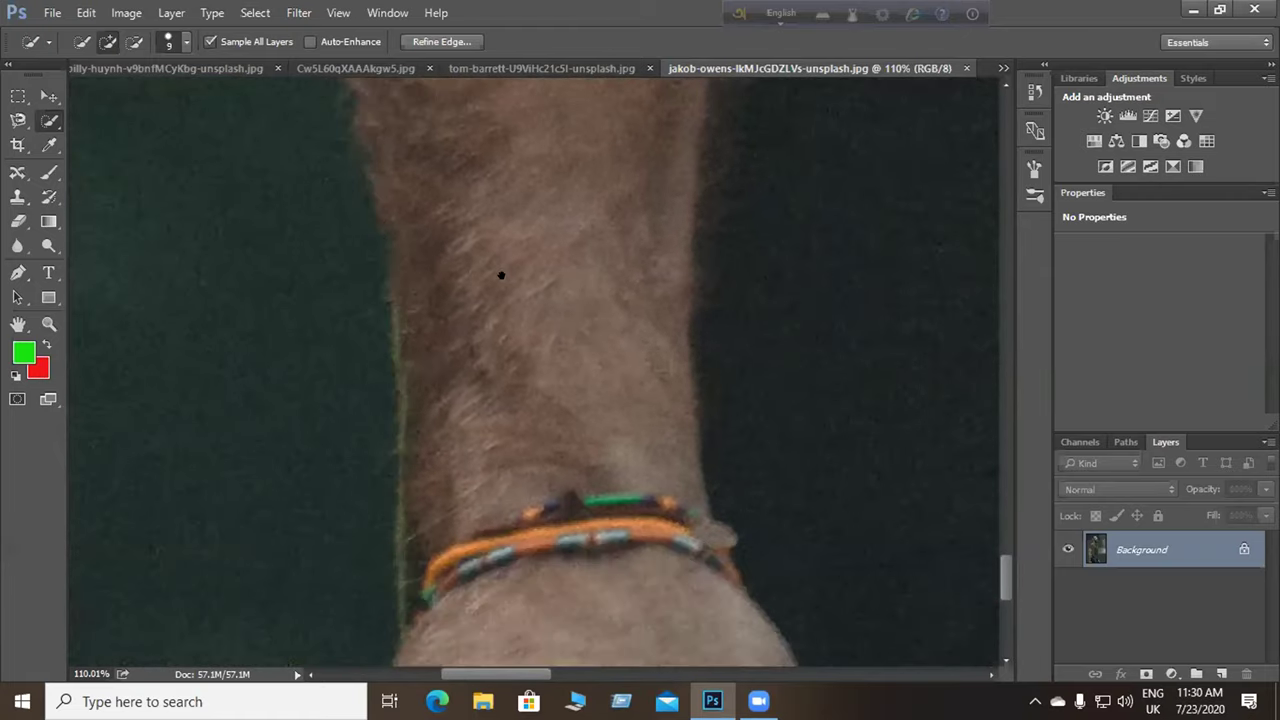
scroll(501, 275, "down", 7)
left_click_drag(503, 428, 543, 377)
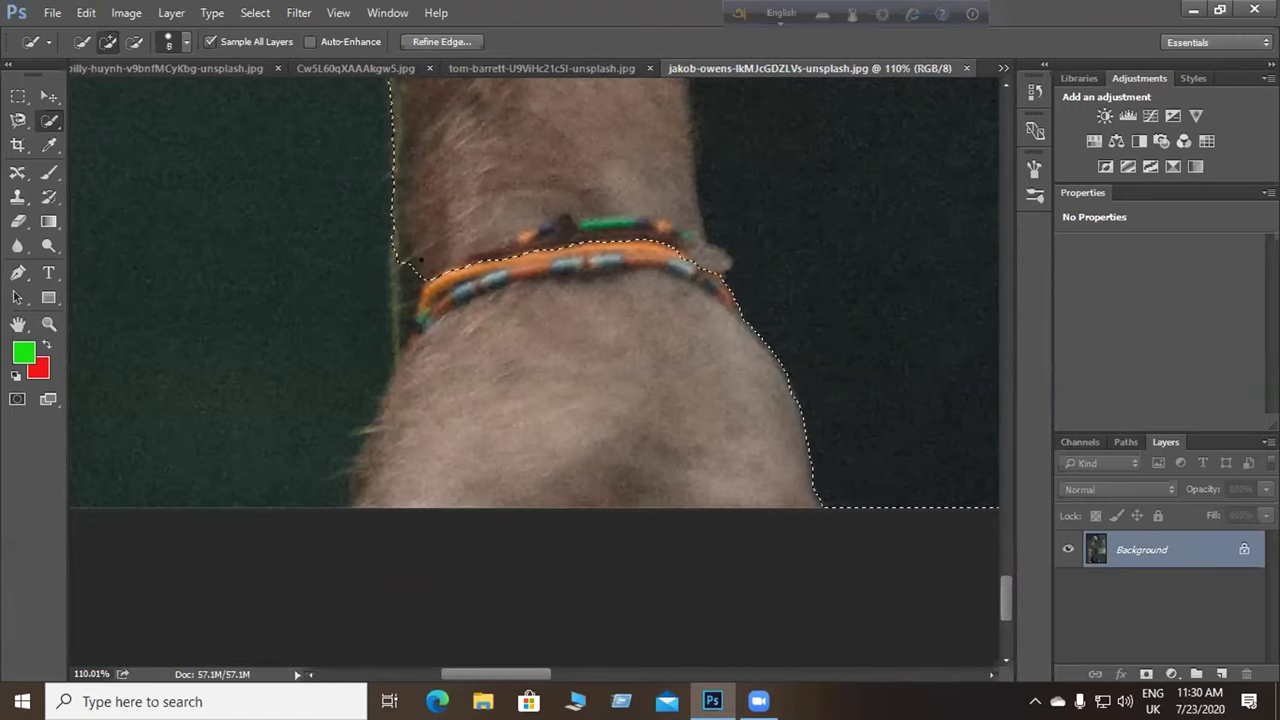
key("bracketright")
key("bracketright")
key("bracketright")
key("bracketright")
left_click(410, 396)
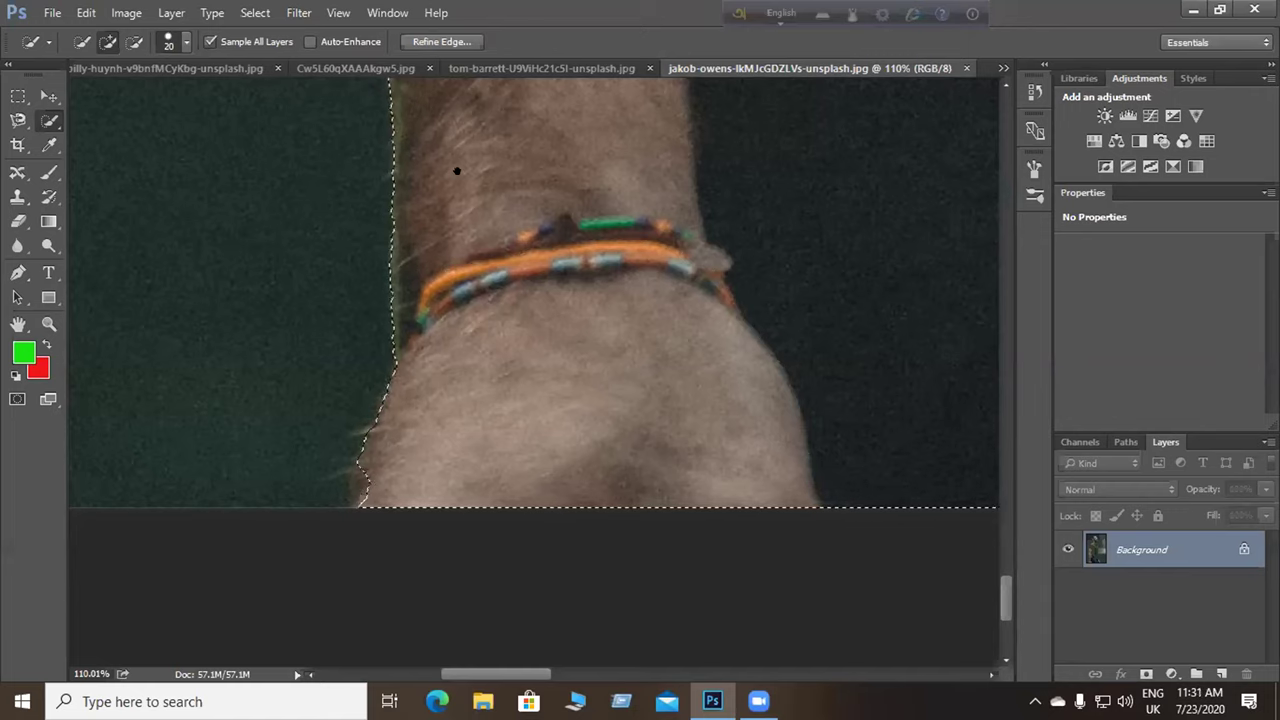
Reduce the brush to 9 and refine the selection at the shaded notch on the back edge of the elbow.
scroll(486, 480, "up", 5)
scroll(514, 219, "up", 6)
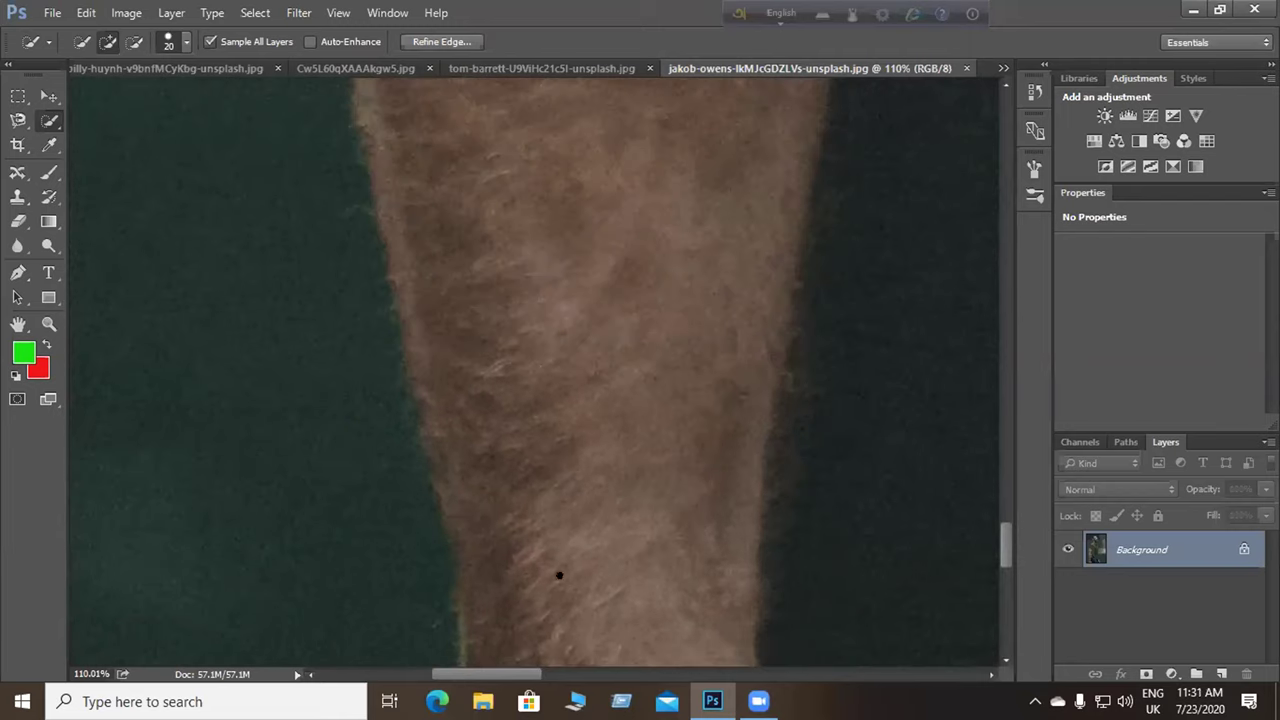
left_click(455, 230)
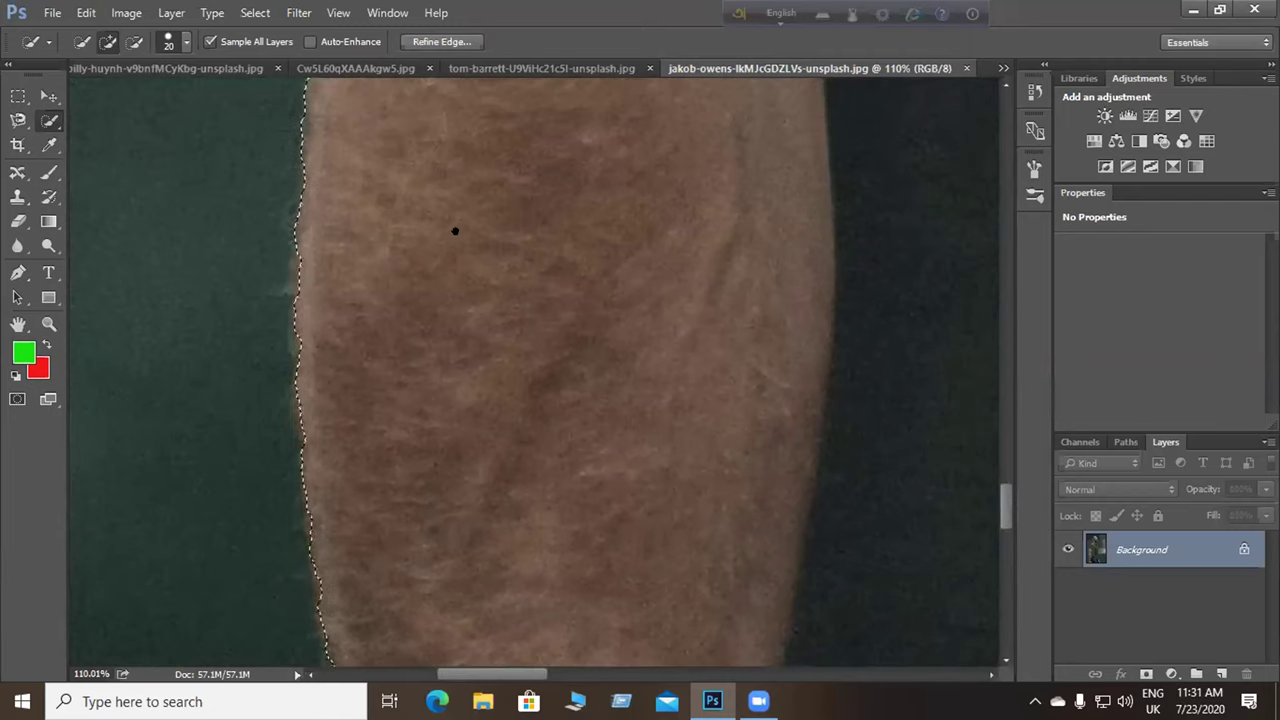
scroll(445, 561, "up", 2)
scroll(490, 566, "up", 2)
mouse_move(458, 428)
left_mouse_down()
mouse_move(386, 379)
mouse_move(383, 488)
left_mouse_up()
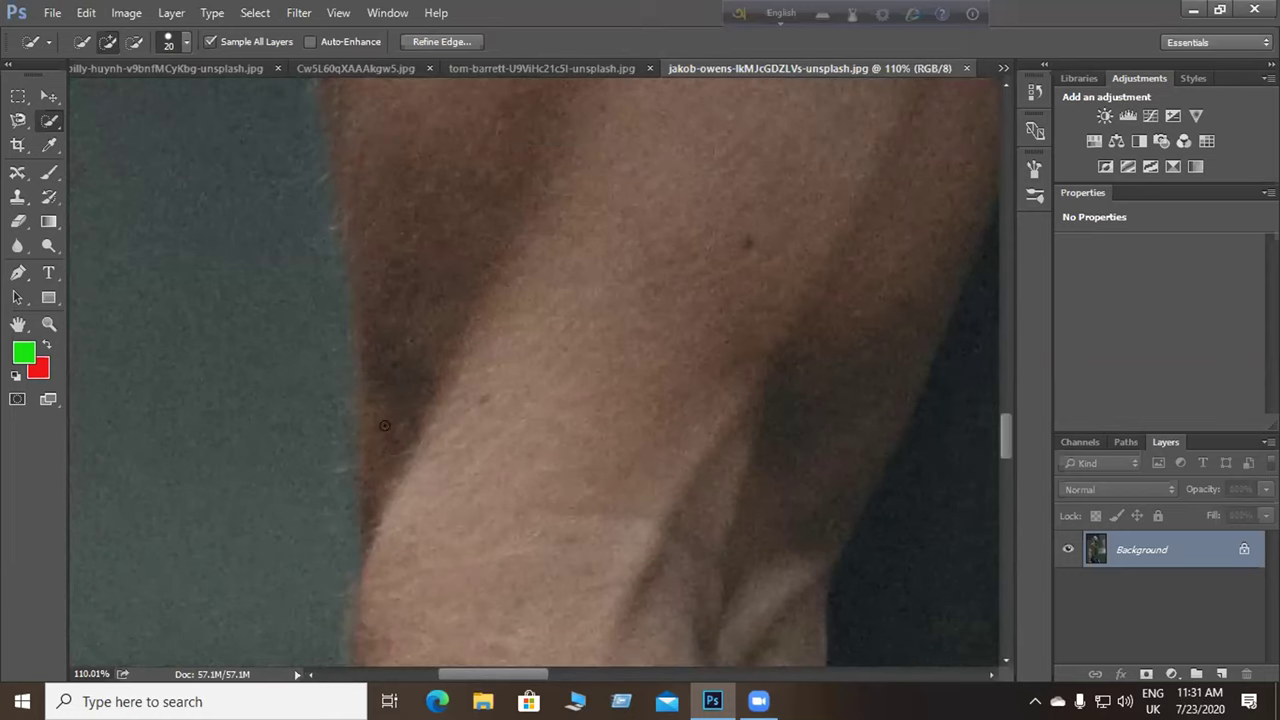
left_click(423, 410)
key("ctrl+alt+z")
key("ctrl+alt+z")
left_click(411, 428)
key("bracketleft")
key("bracketleft")
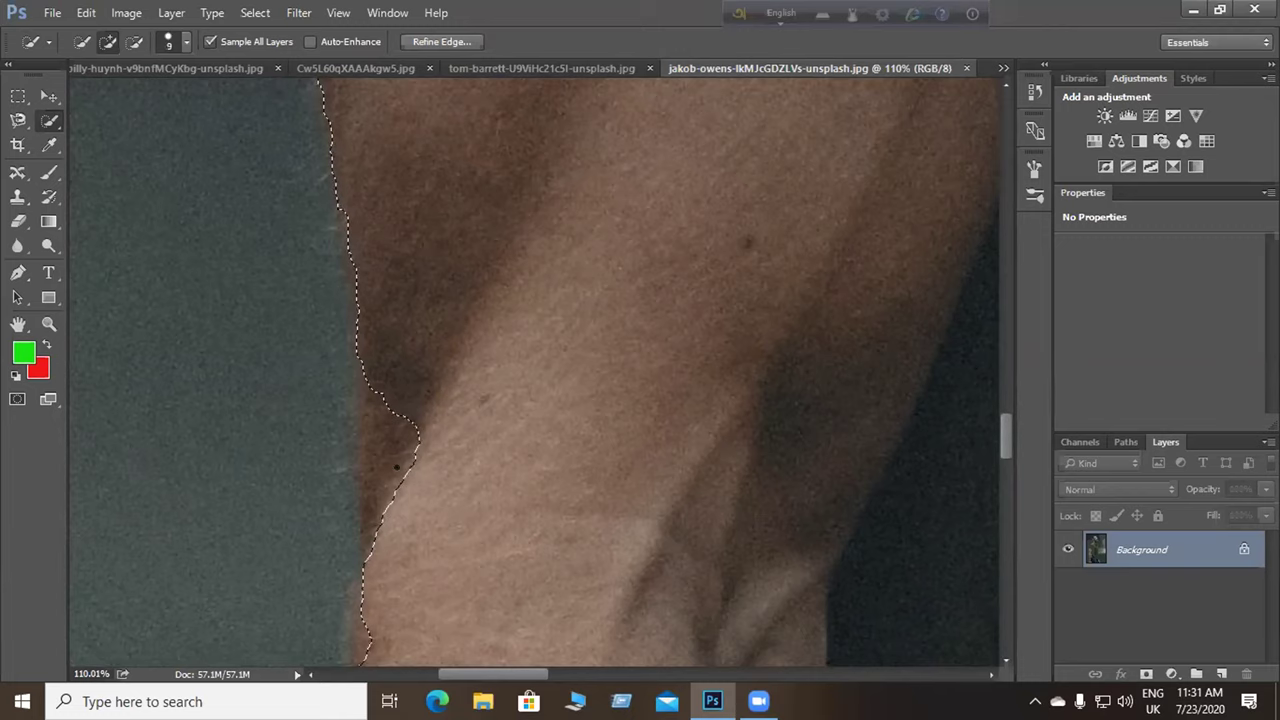
key("ctrl+d")
key("ctrl+z")
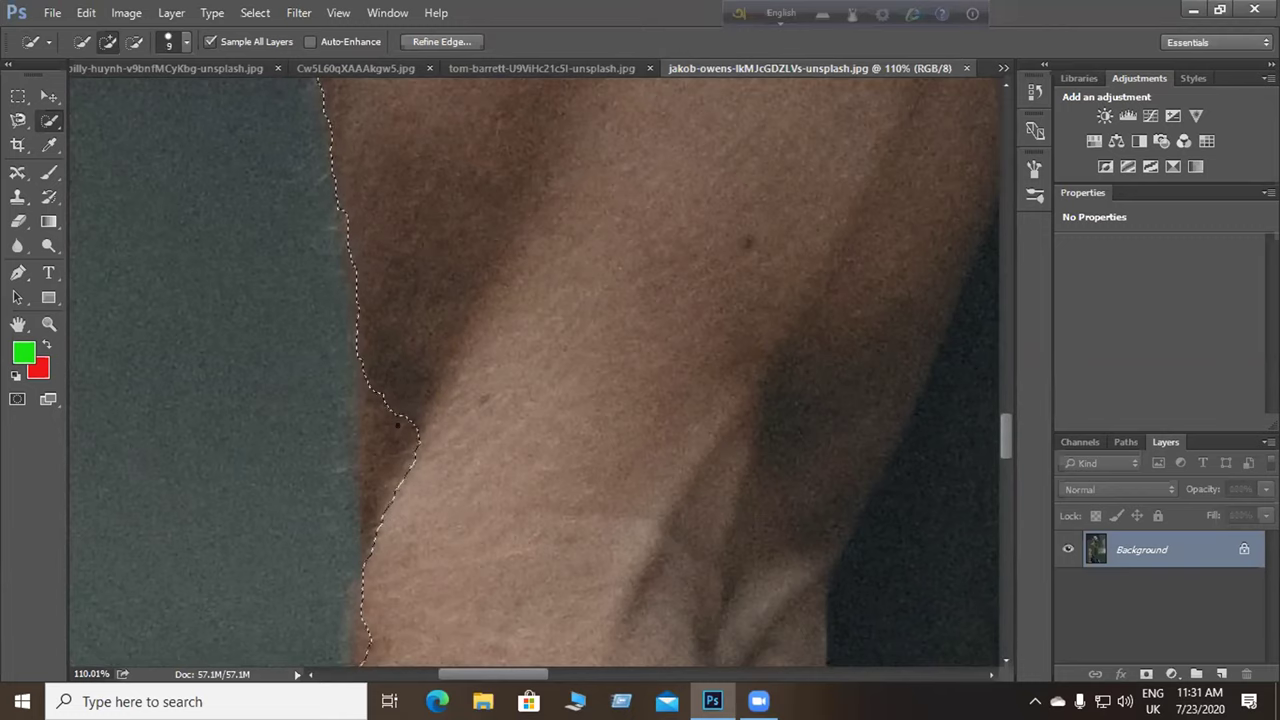
key("ctrl+d")
Check the selection edge along the upper arm and sleeve, and review the outline around the whole man.
scroll(445, 502, "up", 5)
scroll(445, 502, "up", 10)
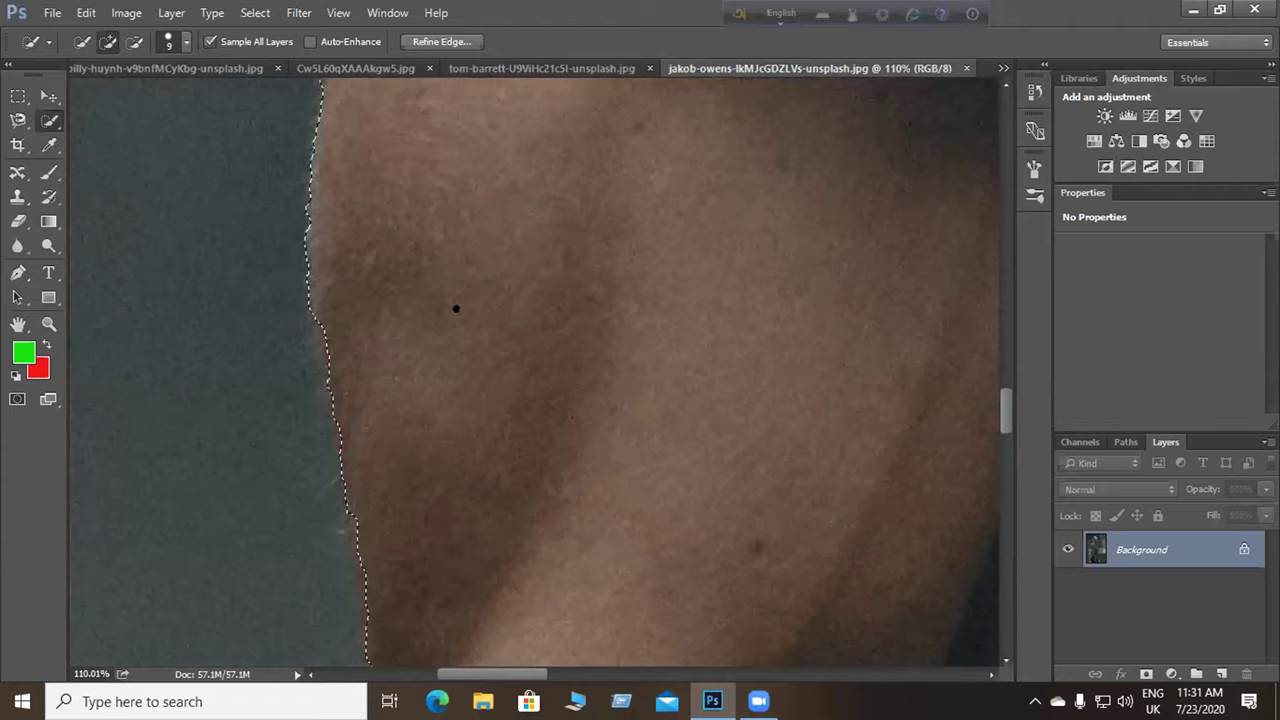
scroll(500, 530, "up", 2)
left_click(497, 514)
scroll(633, 465, "down", 8)
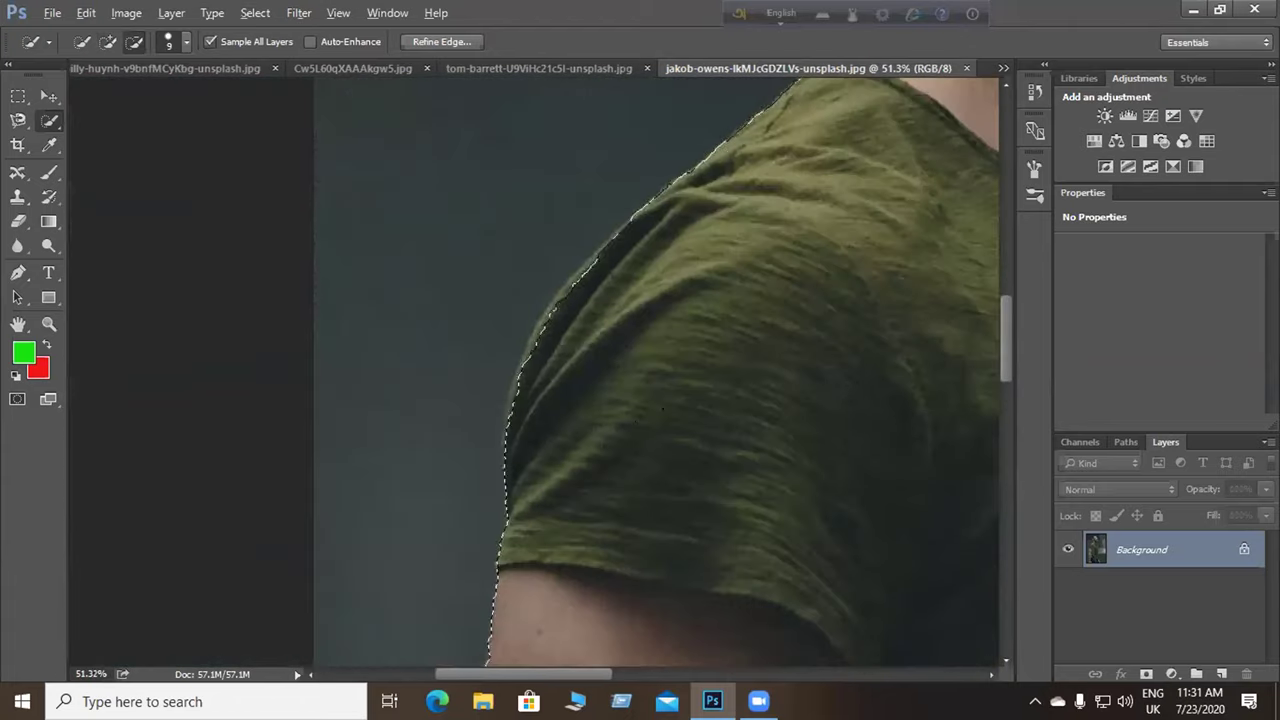
left_click_drag(803, 351, 363, 429)
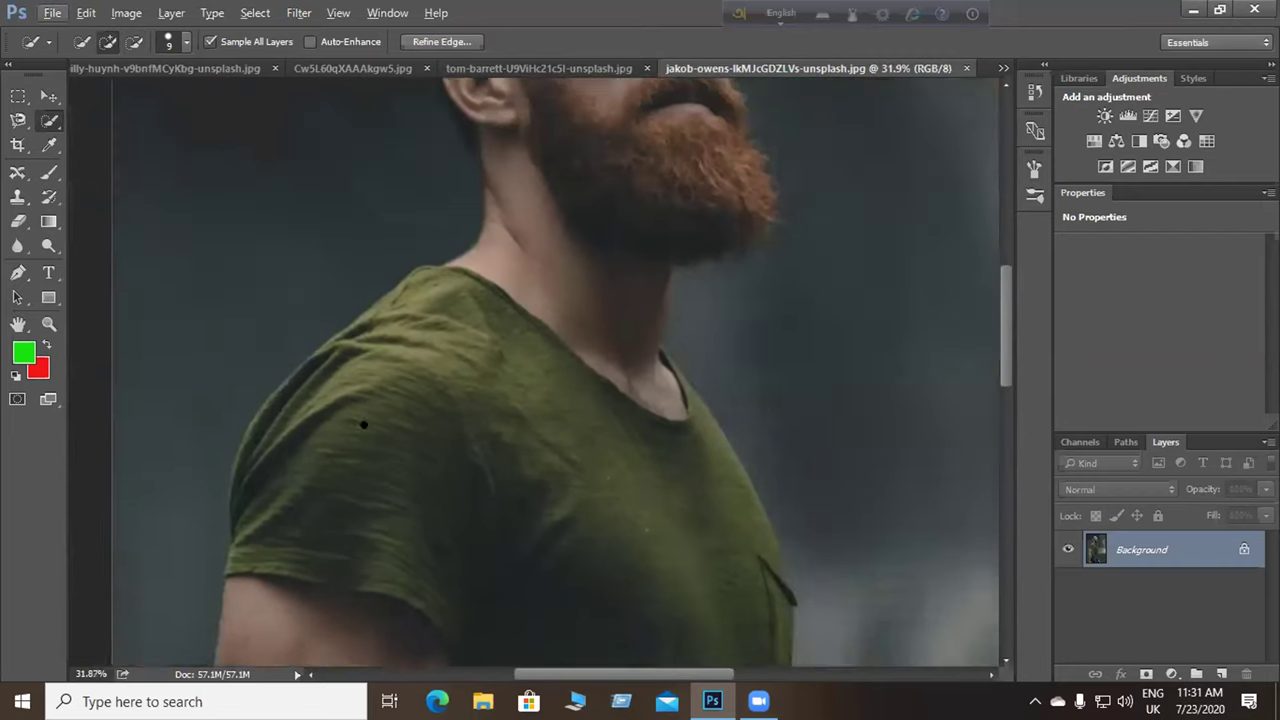
scroll(395, 408, "down", 3)
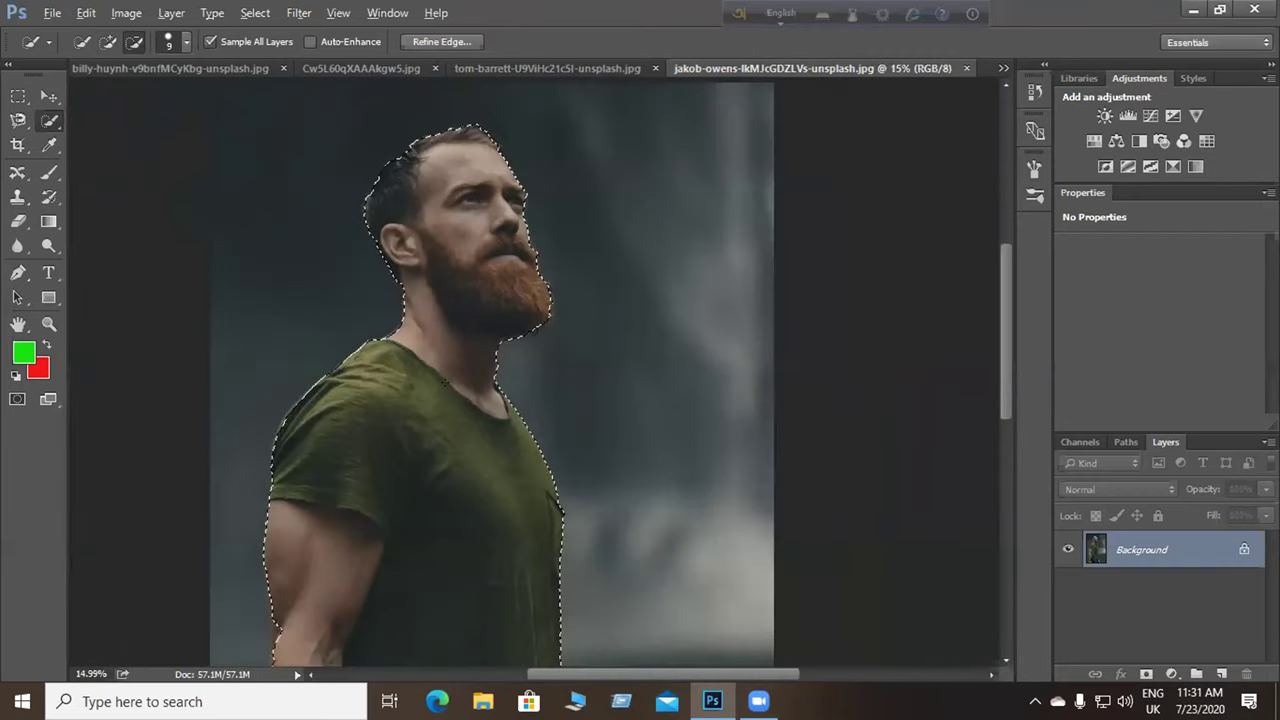
scroll(444, 382, "down", 1)
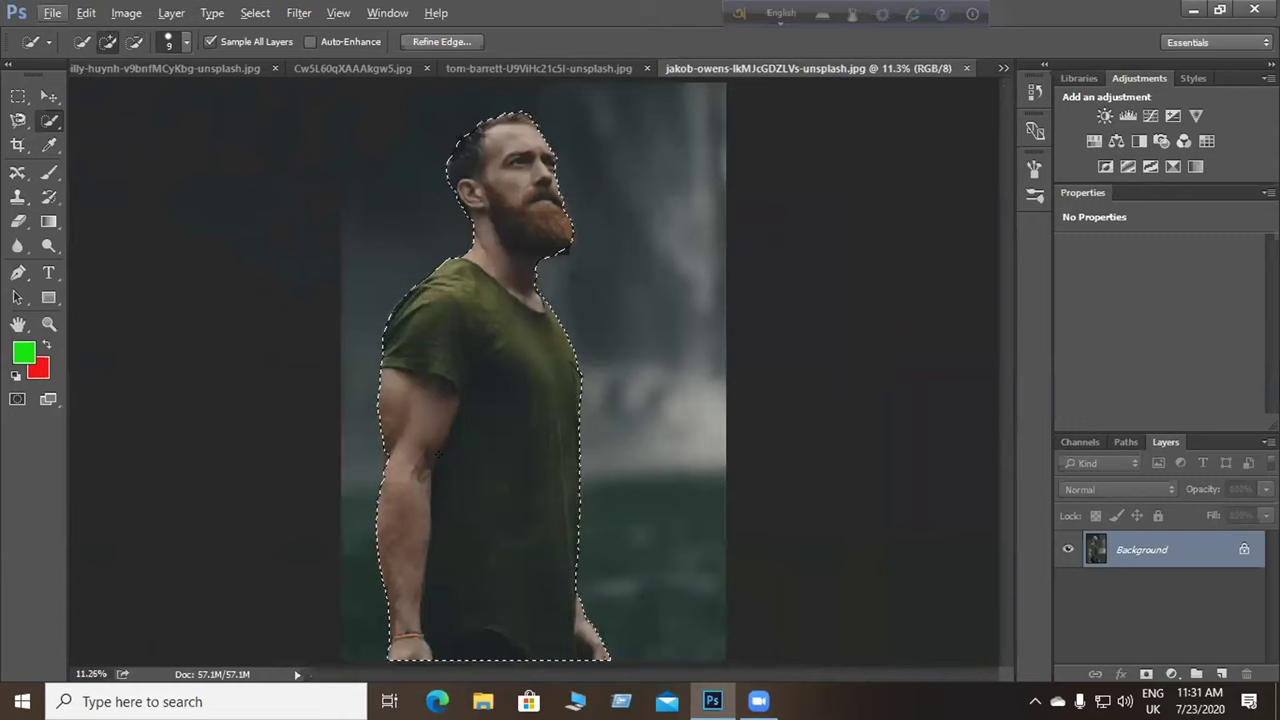
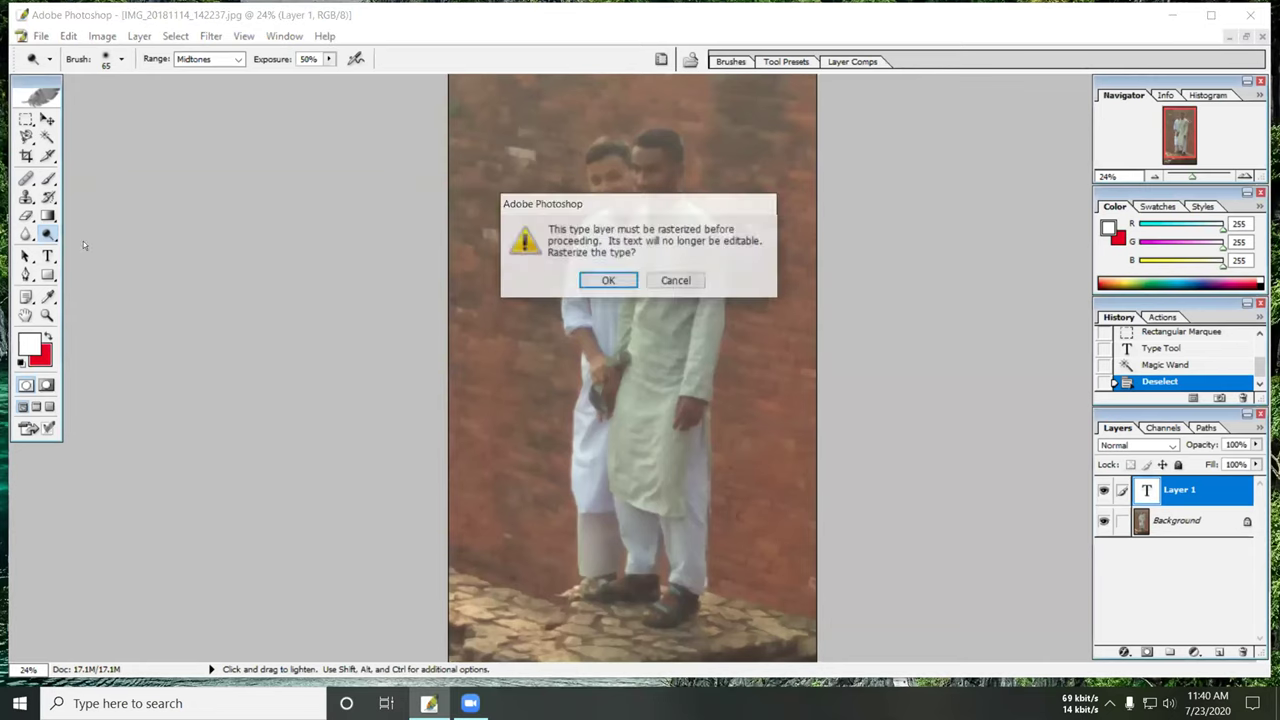
Decline rasterizing the type layer and enlarge the photo of the two men to 33.33% with the Zoom tool.
key("Escape")
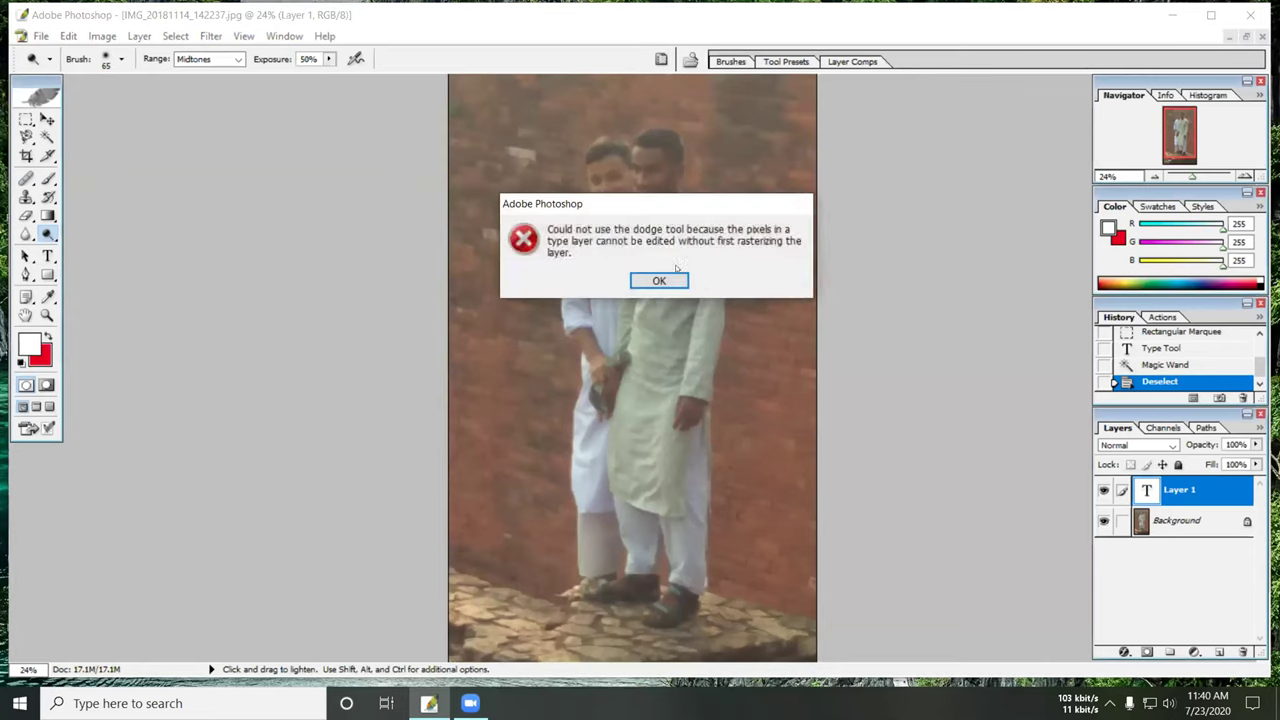
left_click(662, 284)
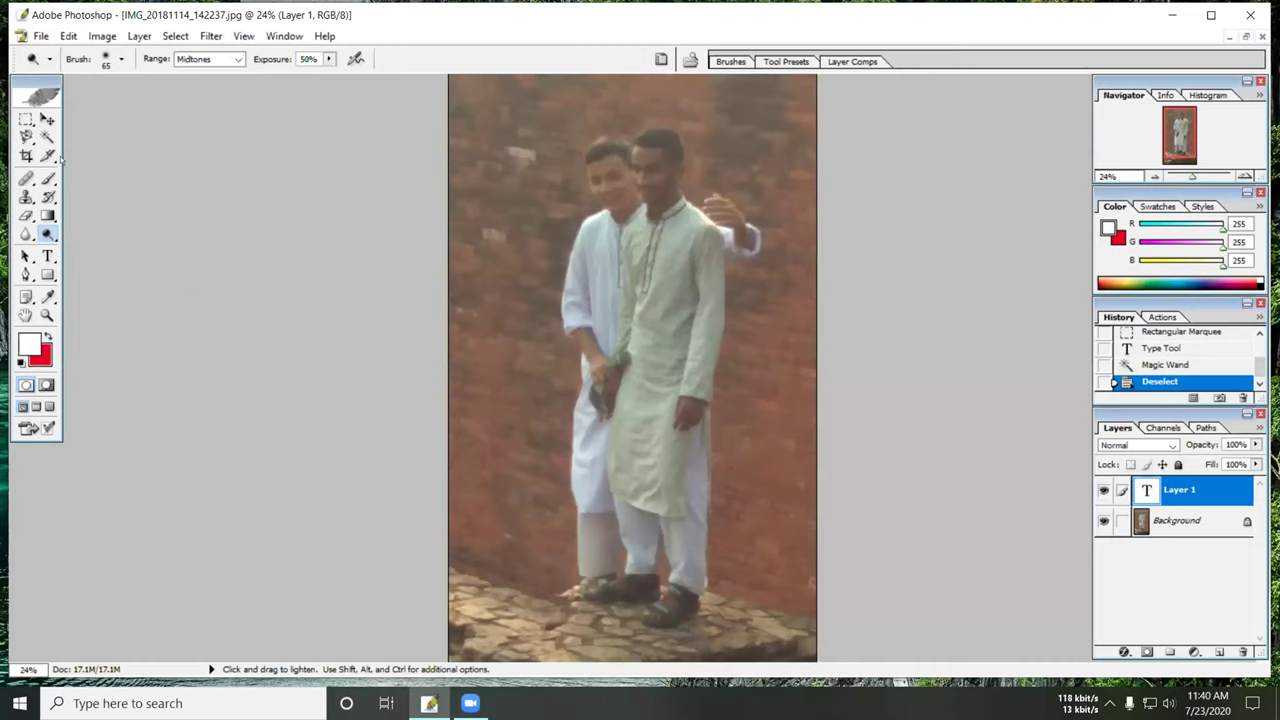
left_click(46, 315)
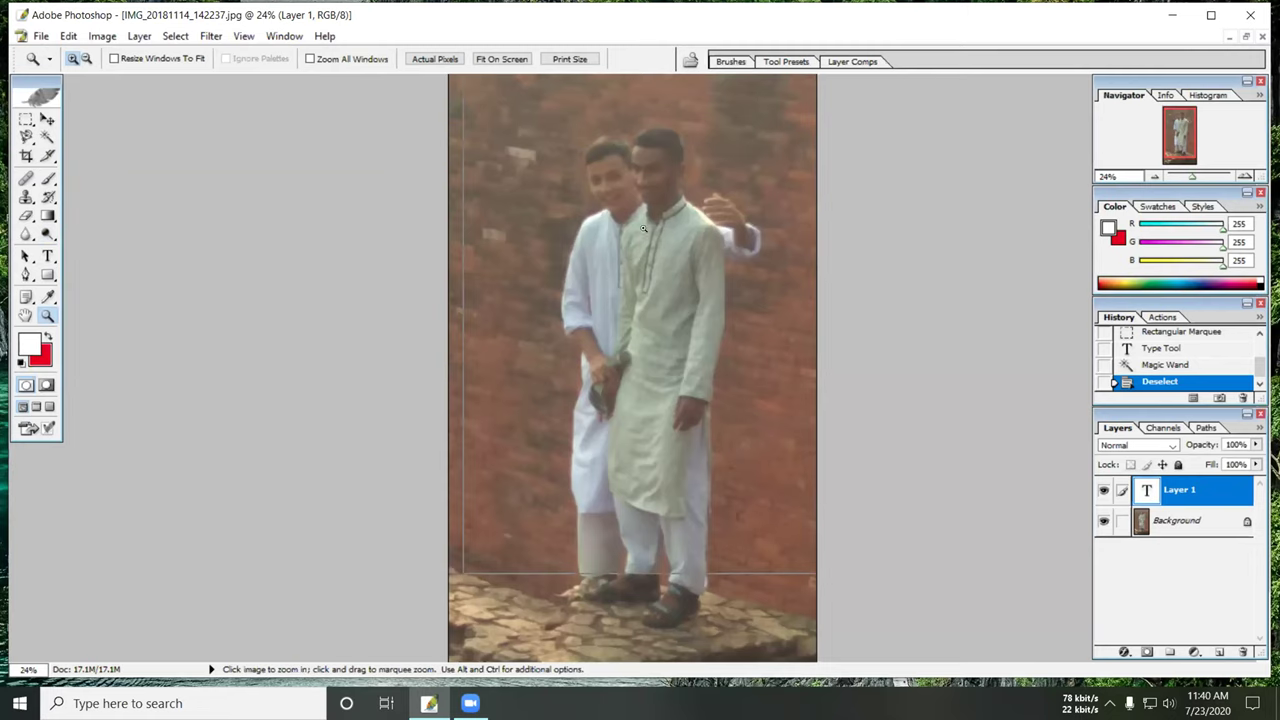
left_click_drag(643, 228, 645, 220)
left_click(633, 200)
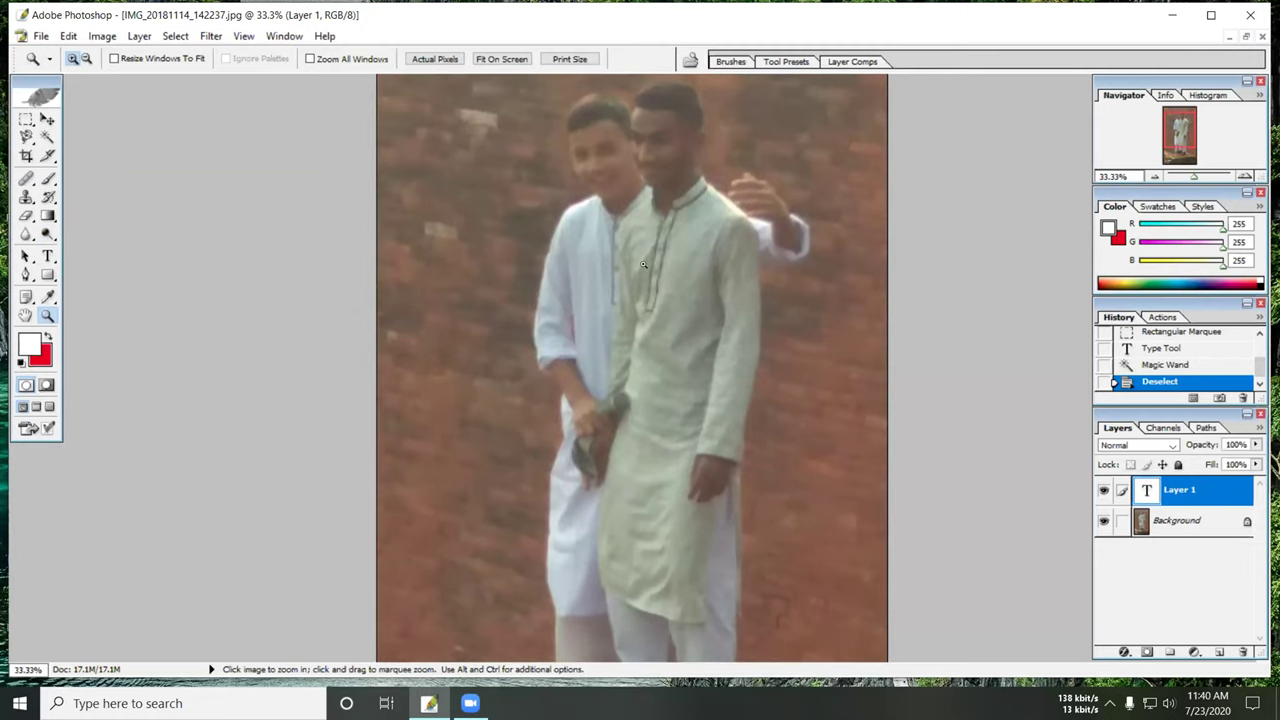
Examine the enlarged photo of the two men from their heads down to the paved ground.
scroll(651, 250, "down", 5)
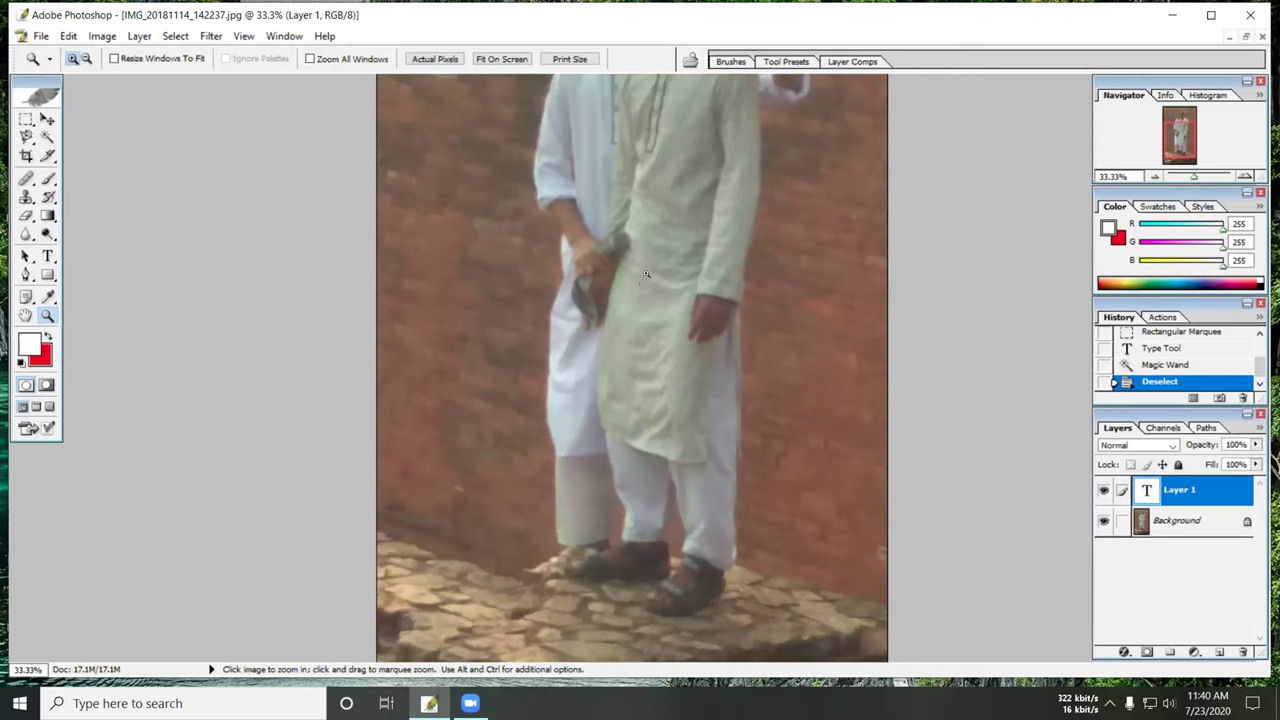
scroll(668, 357, "up", 2)
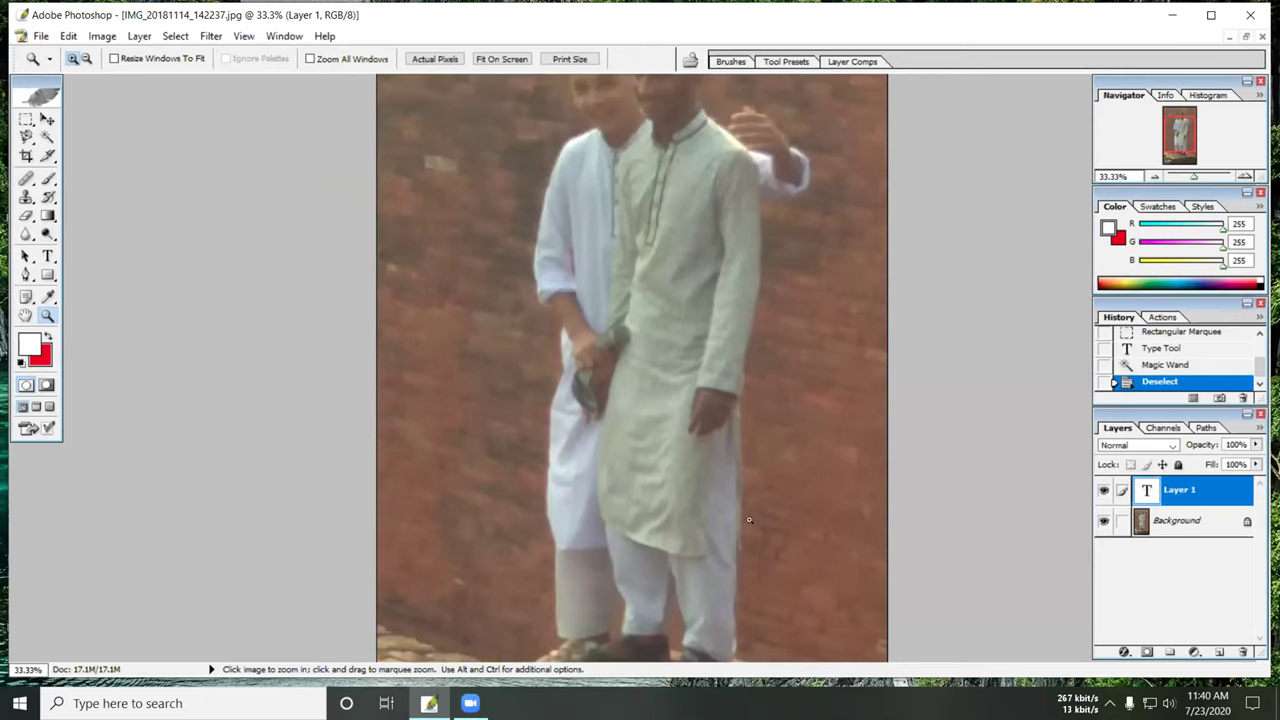
scroll(612, 290, "up", 2)
scroll(712, 229, "down", 3)
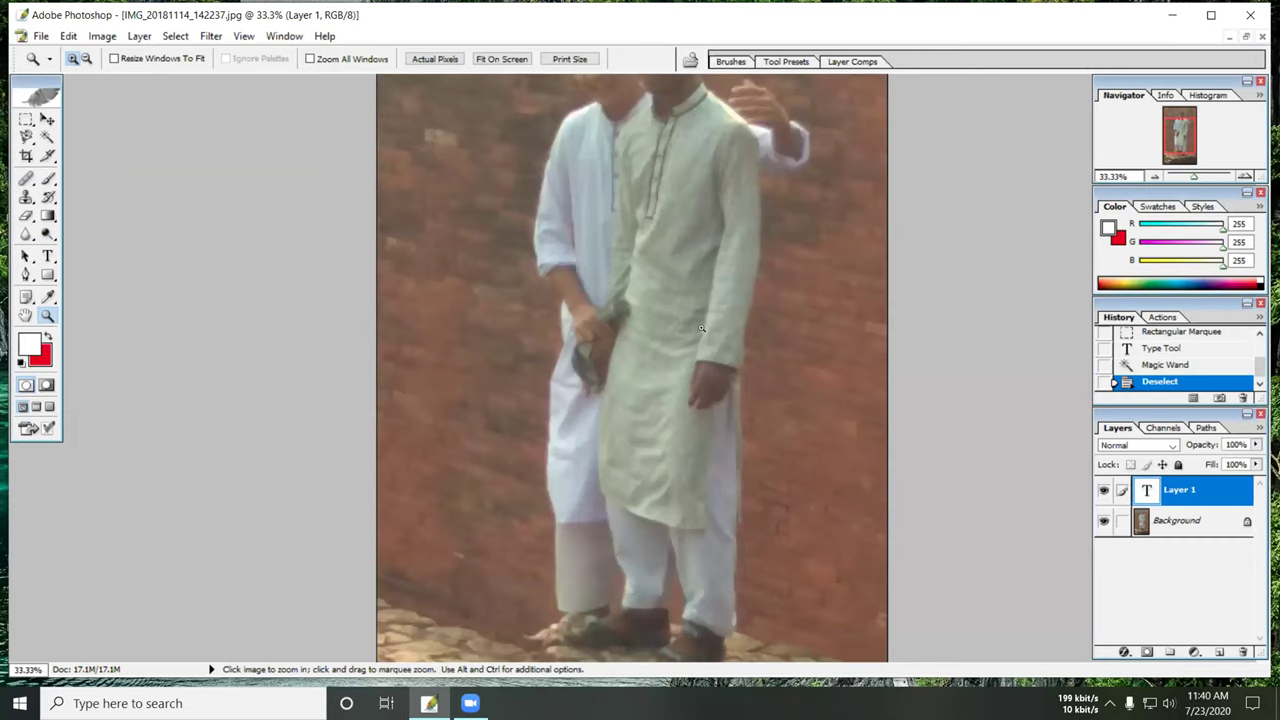
scroll(712, 229, "up", 3)
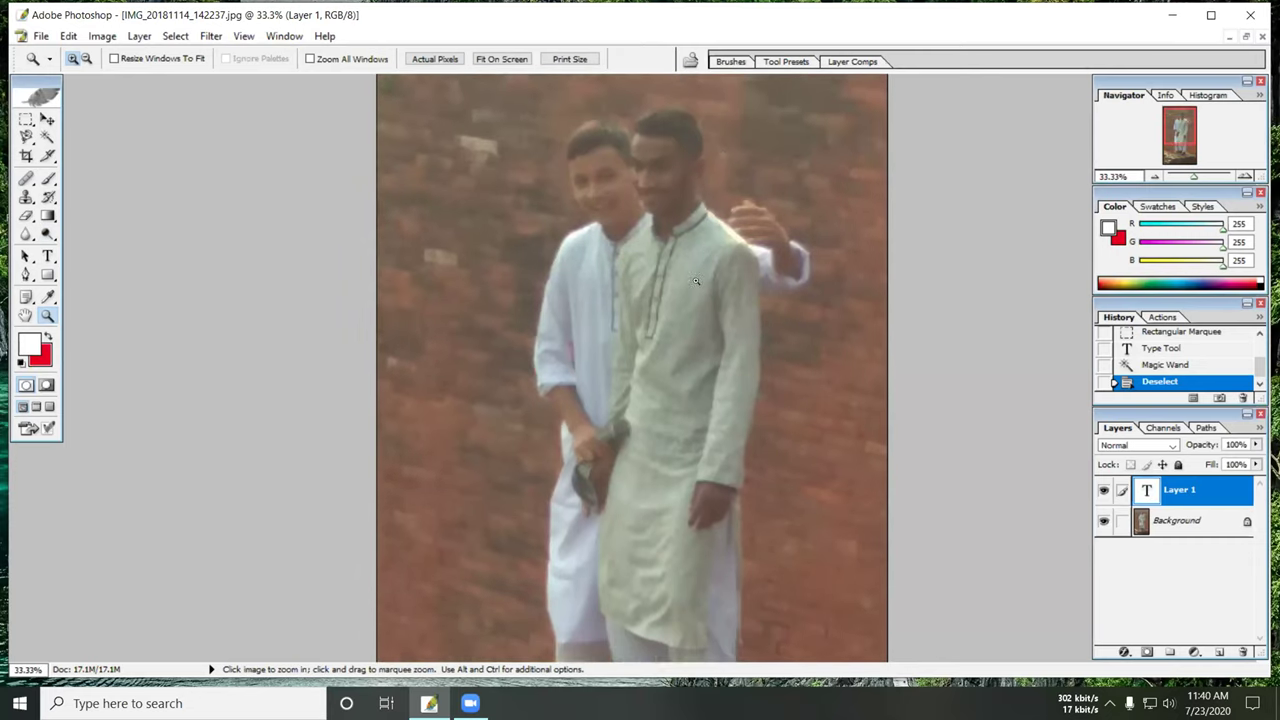
scroll(673, 327, "down", 2)
scroll(673, 327, "down", 3)
scroll(688, 326, "up", 5)
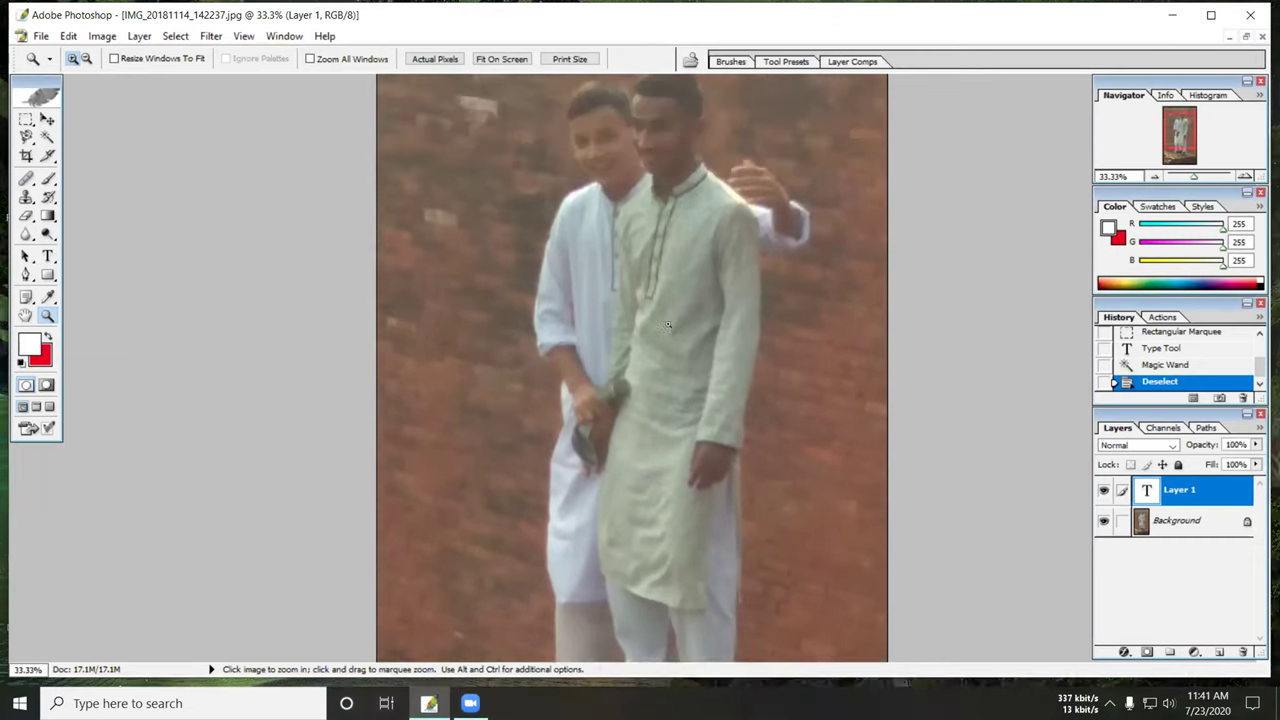
right_click(527, 234)
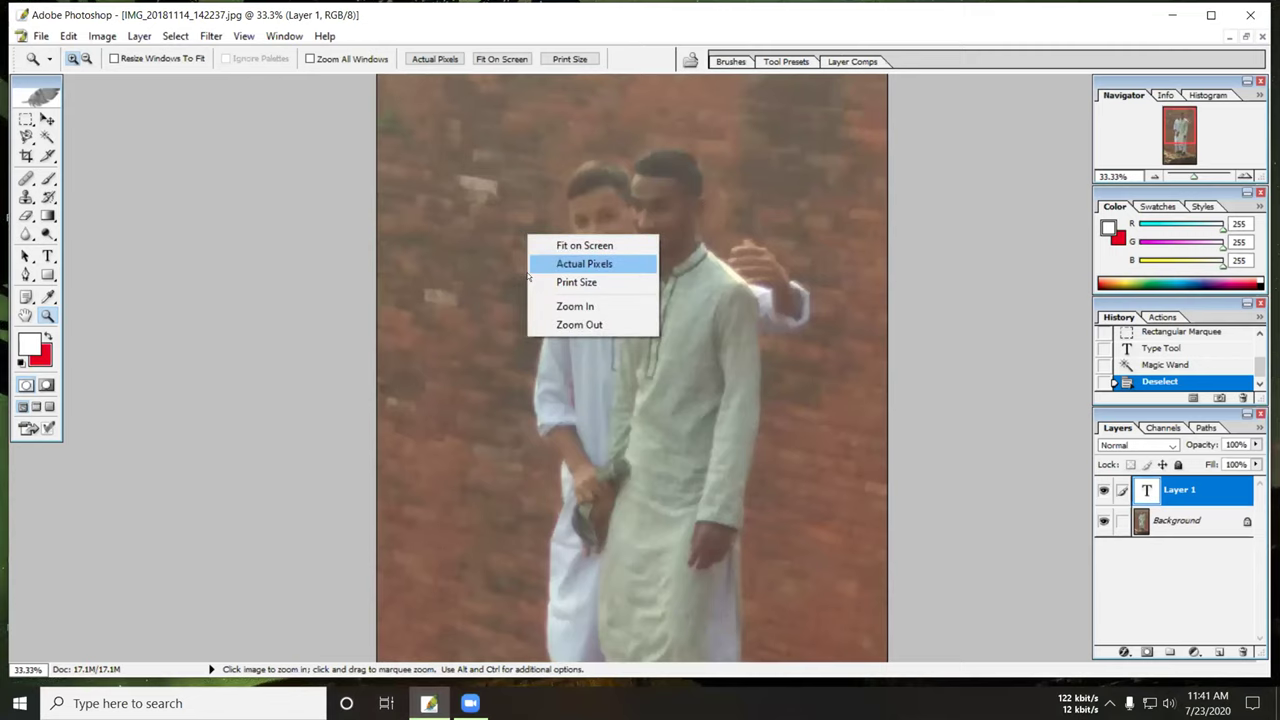
left_click(485, 250)
scroll(555, 203, "down", 2)
scroll(557, 205, "up", 2)
scroll(557, 205, "down", 2)
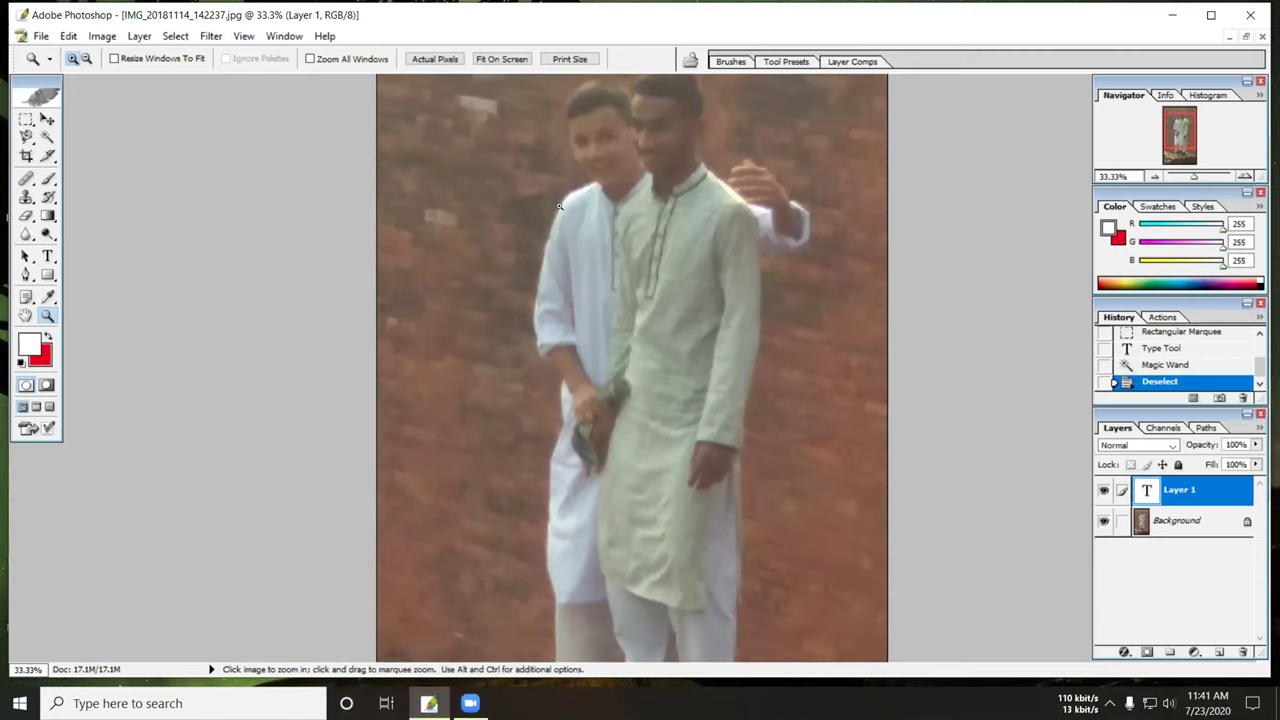
scroll(559, 205, "up", 2)
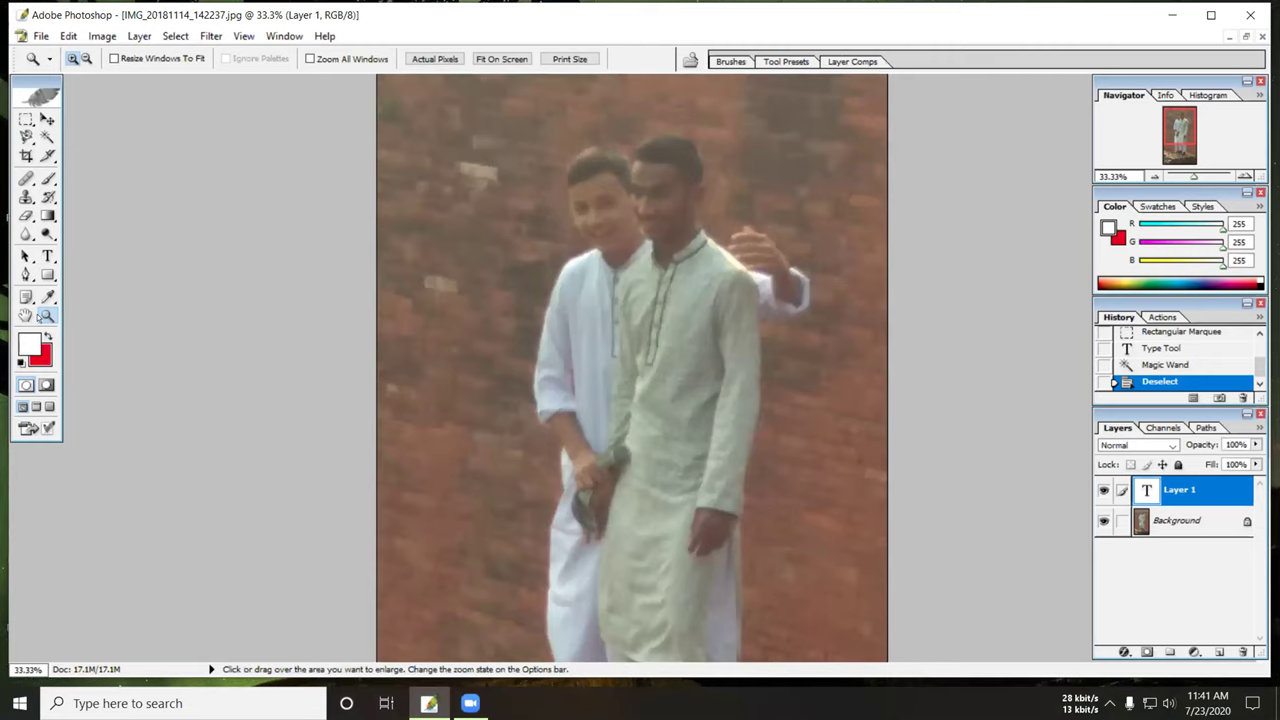
scroll(466, 286, "down", 1)
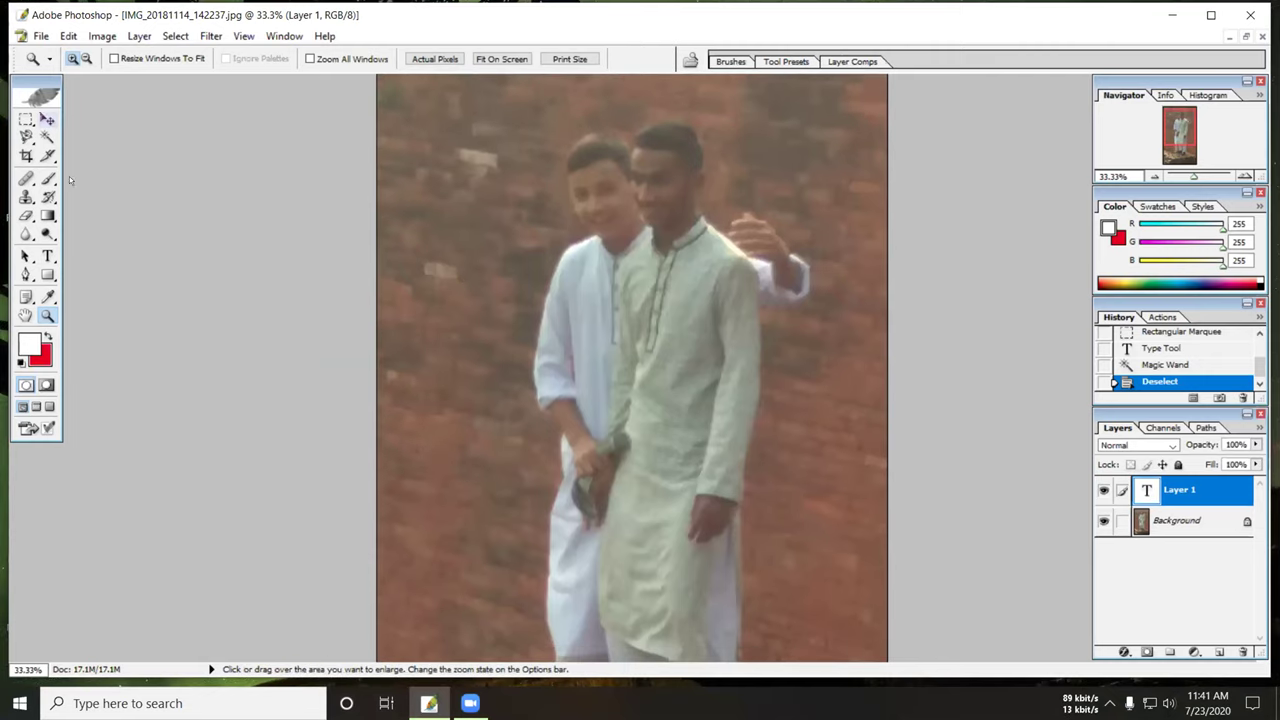
Activate the Move tool and enlarge the view of the two men to 36.67%.
left_click(47, 119)
scroll(707, 232, "down", 2)
scroll(708, 238, "up", 2)
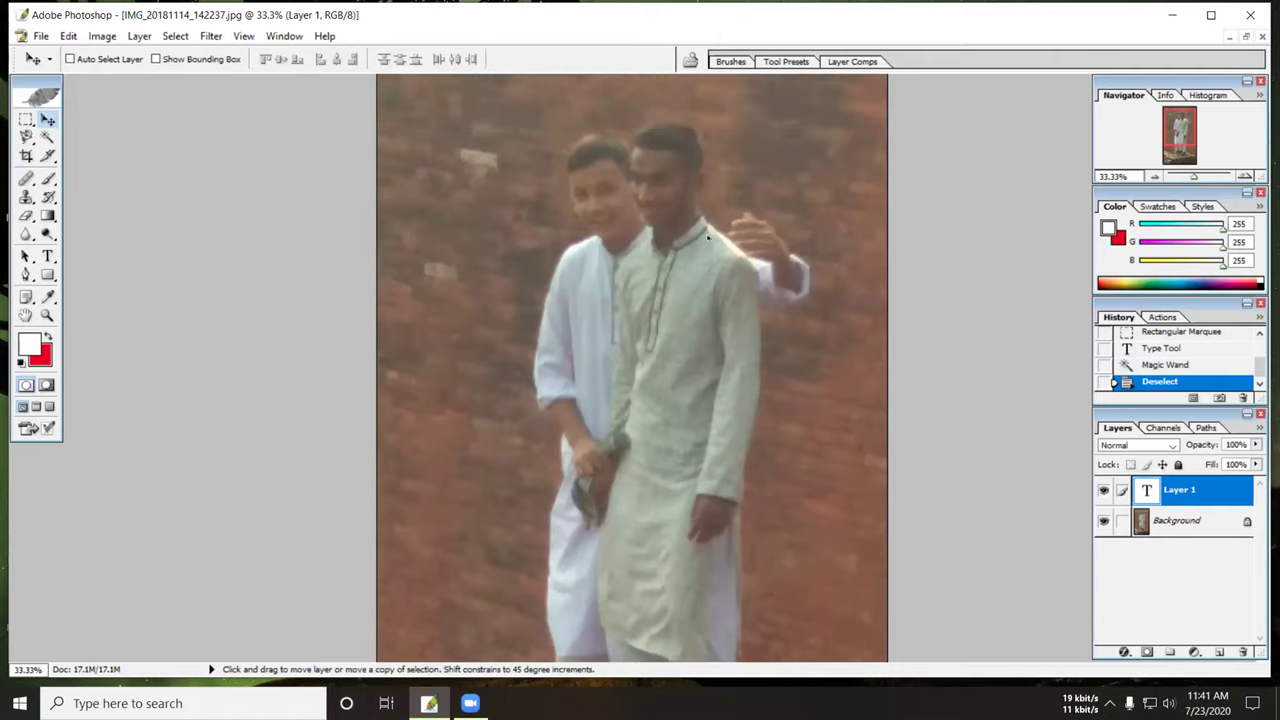
scroll(707, 237, "up", 1)
scroll(708, 238, "down", 2)
scroll(707, 237, "down", 4)
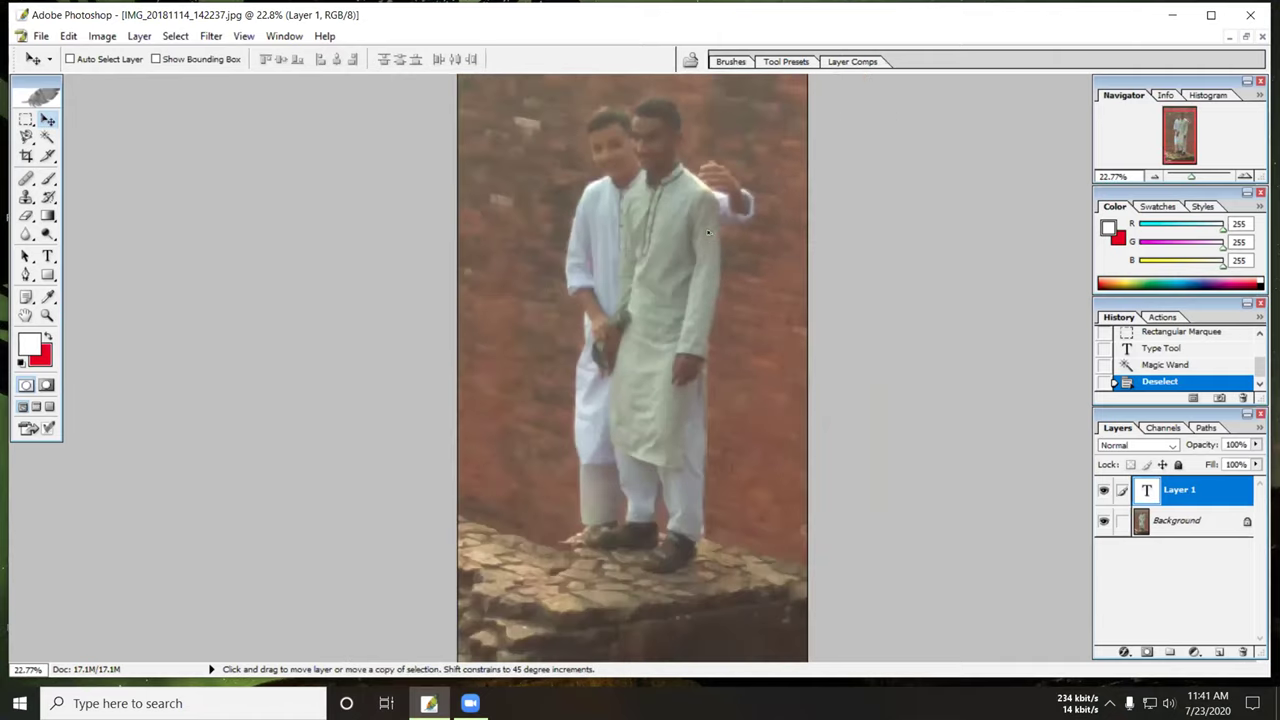
scroll(688, 248, "up", 6)
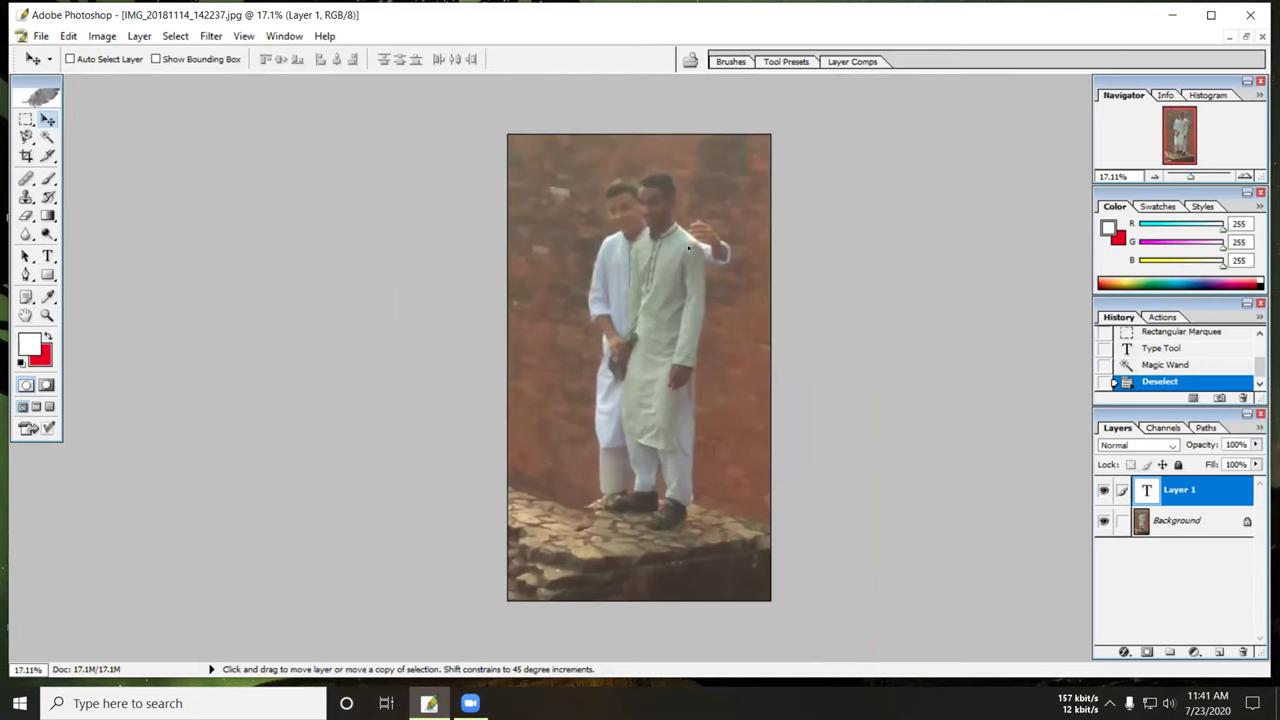
scroll(688, 243, "up", 3)
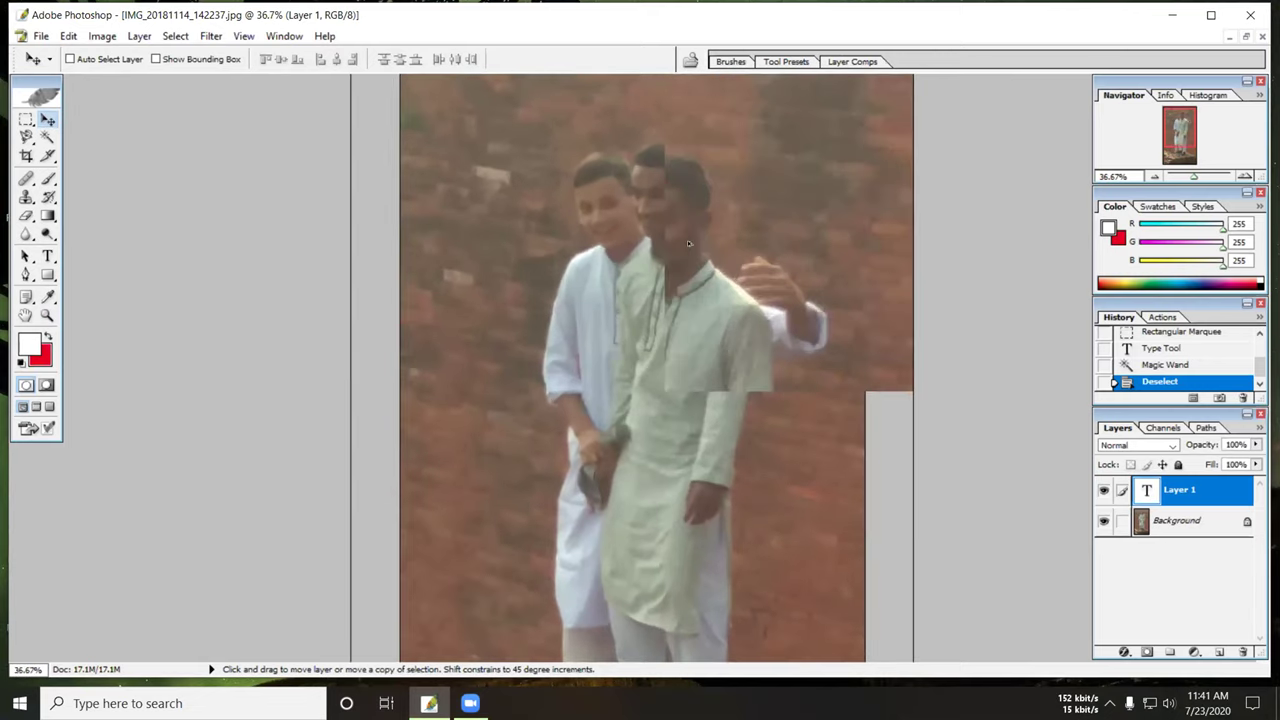
Try the Magnetic Lasso along the hair of the man in white, and outline an irregular area of brick wall beside his head.
left_click(26, 137)
left_click(85, 169)
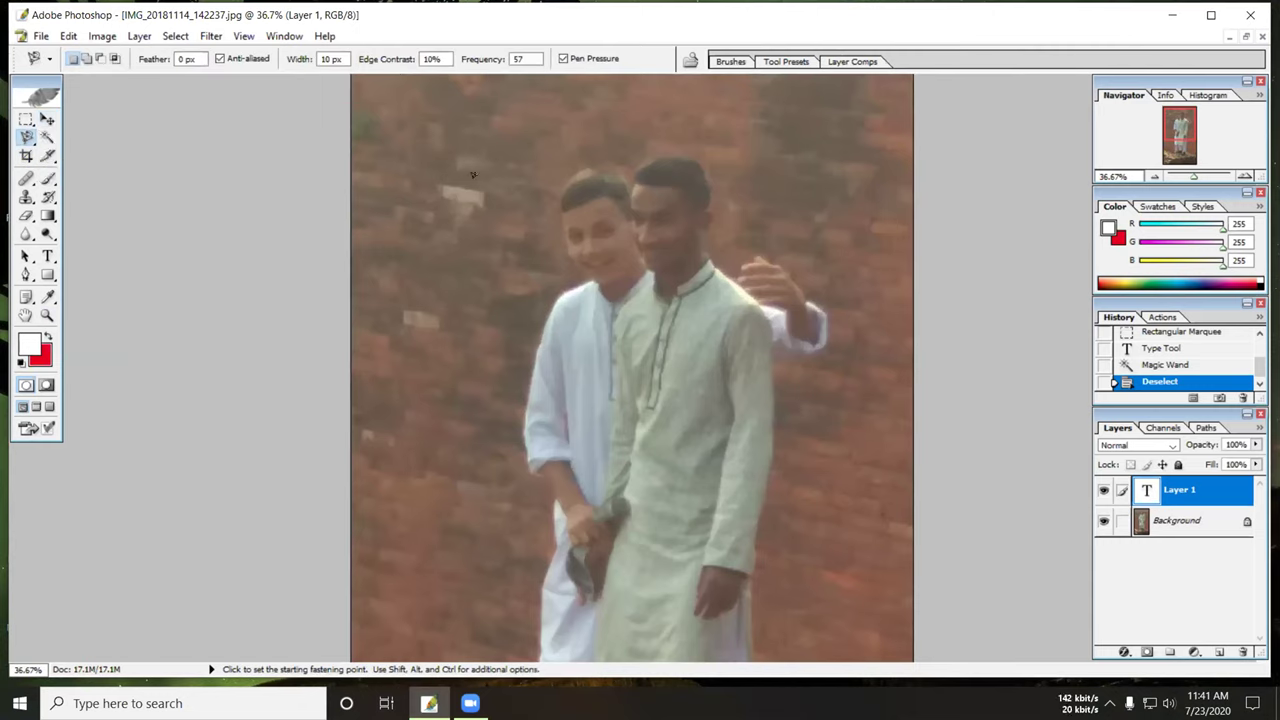
left_click(561, 189)
double_click(587, 163)
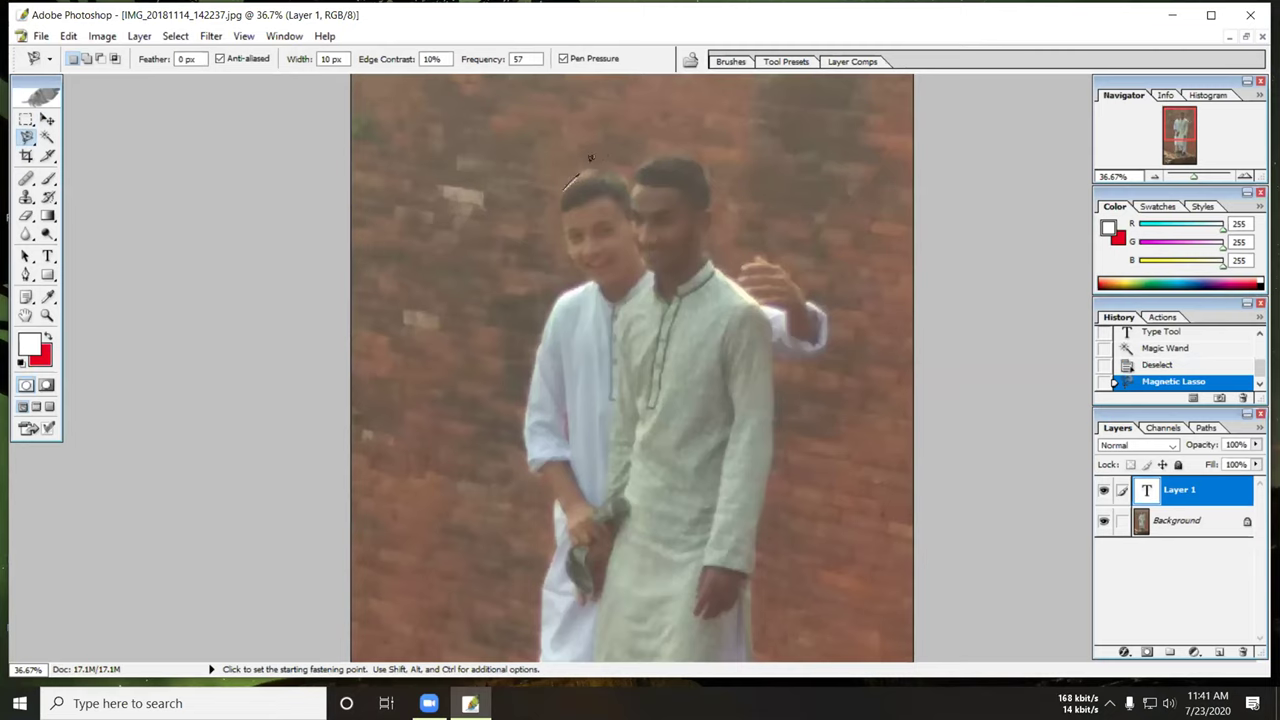
mouse_move(537, 206)
left_mouse_down()
mouse_move(155, 265)
mouse_move(517, 187)
mouse_move(529, 216)
mouse_move(537, 198)
mouse_move(411, 300)
mouse_move(547, 217)
mouse_move(547, 199)
mouse_move(519, 199)
mouse_move(494, 232)
mouse_move(434, 243)
mouse_move(400, 233)
mouse_move(444, 239)
mouse_move(292, 215)
mouse_move(361, 204)
mouse_move(247, 227)
mouse_move(461, 239)
mouse_move(442, 208)
mouse_move(188, 168)
mouse_move(260, 156)
left_mouse_up()
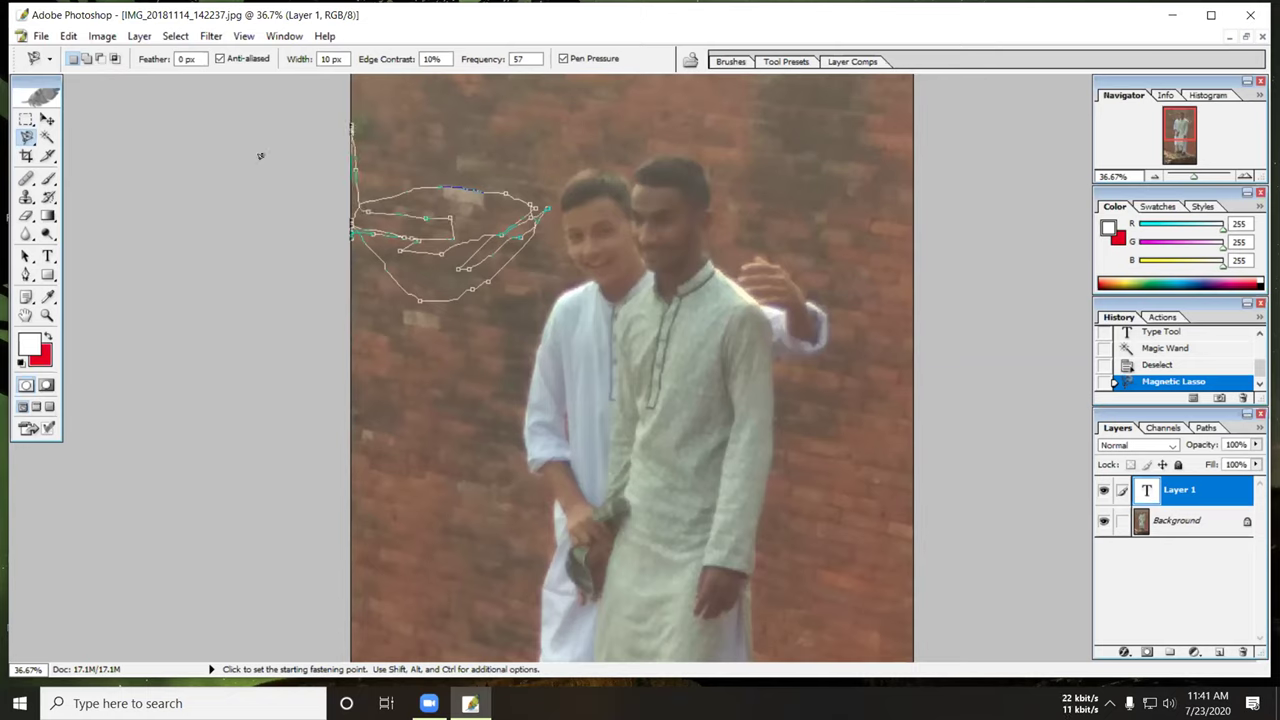
double_click(368, 177)
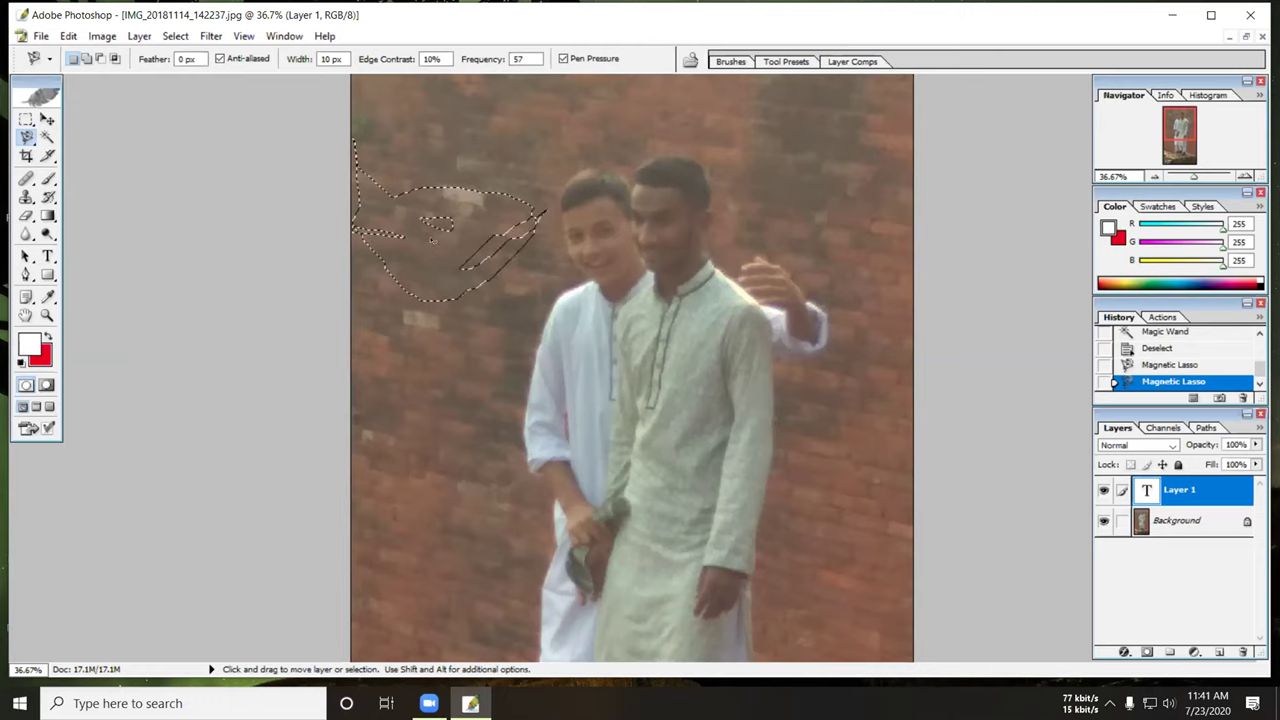
Replace the selection with a small Magnetic Lasso patch on the brick wall and shift its outline slightly.
left_click(443, 222)
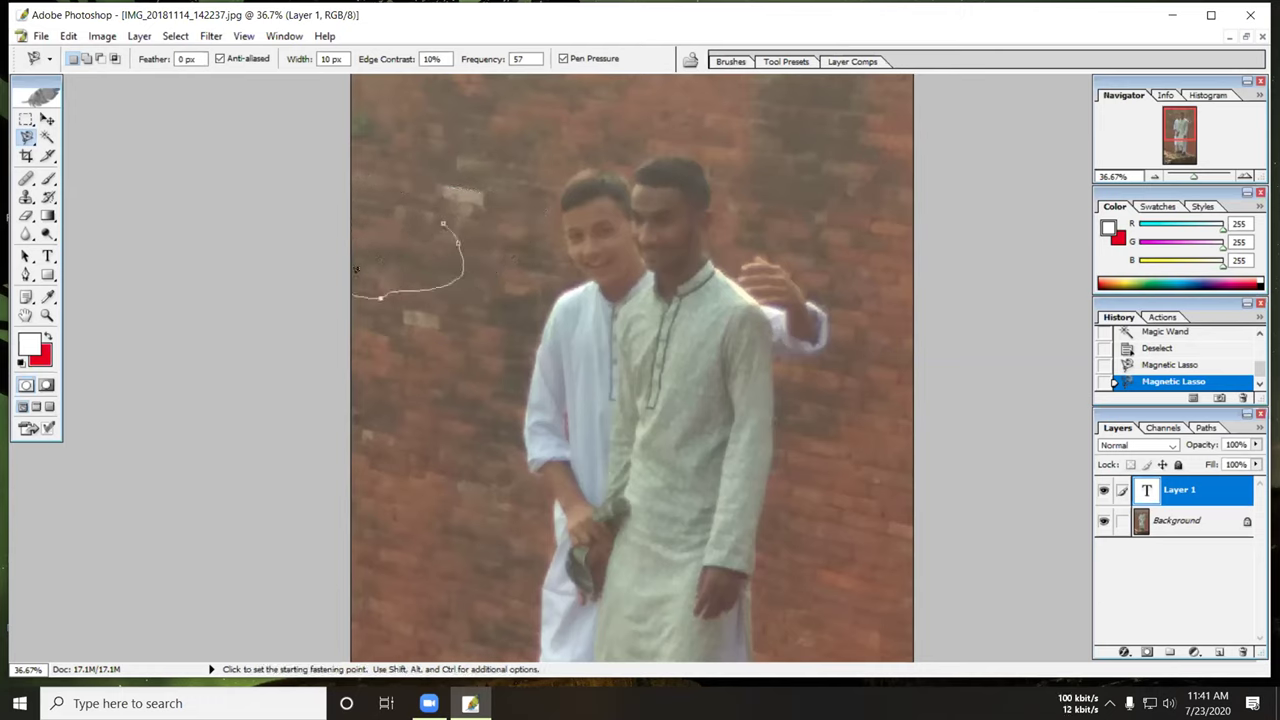
left_click(440, 222)
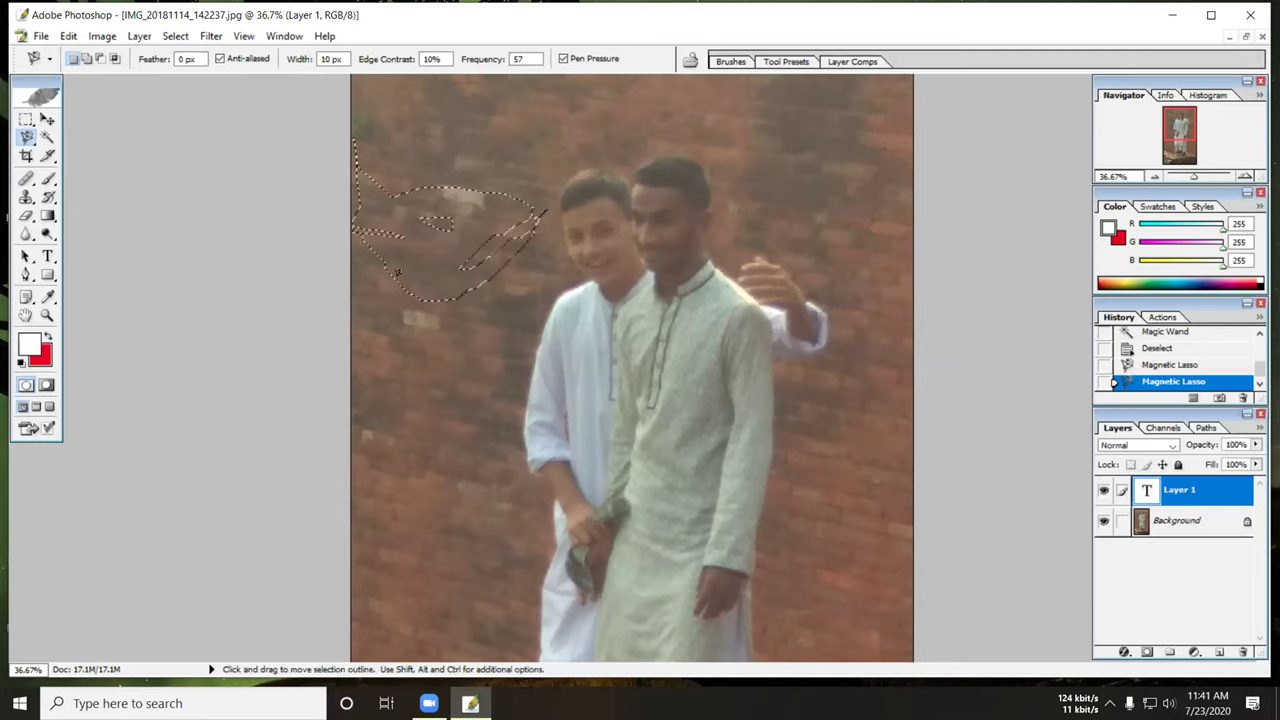
left_click(443, 228)
double_click(389, 271)
left_click_drag(389, 271, 400, 274)
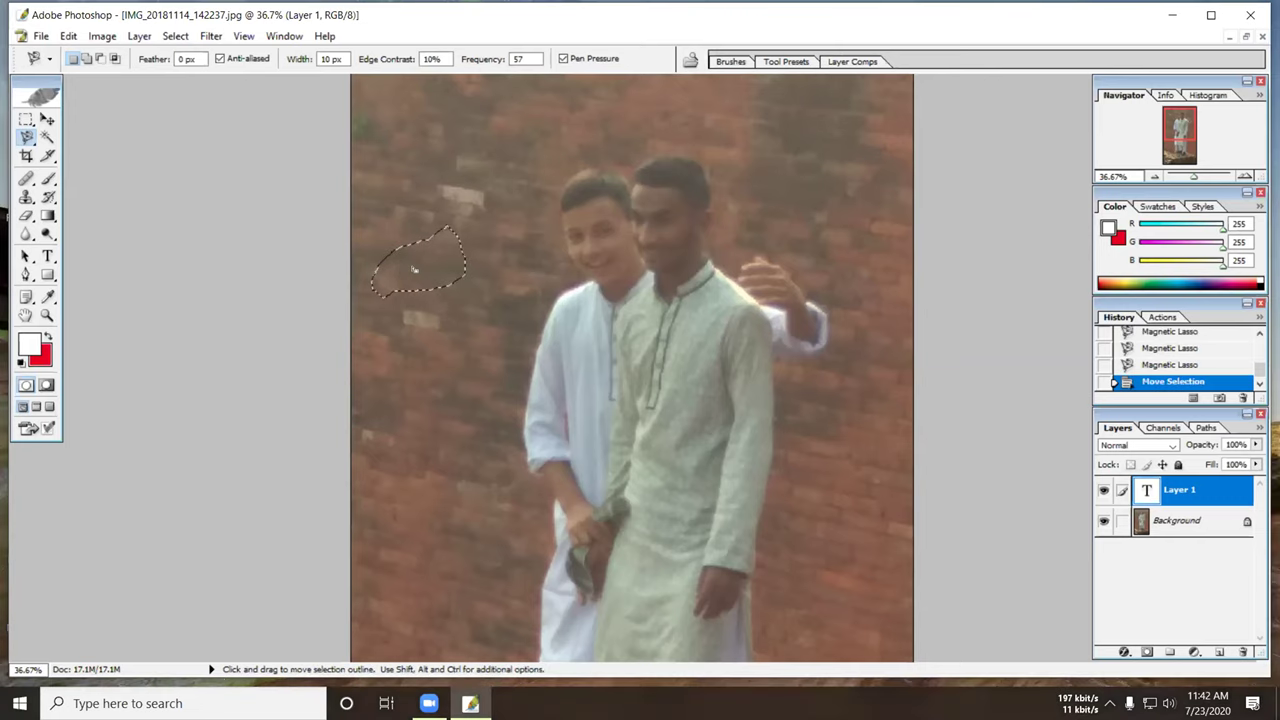
Clear the wall selection, trace a long Magnetic Lasso path from the wall across both men, close it and deselect it.
left_click(418, 270)
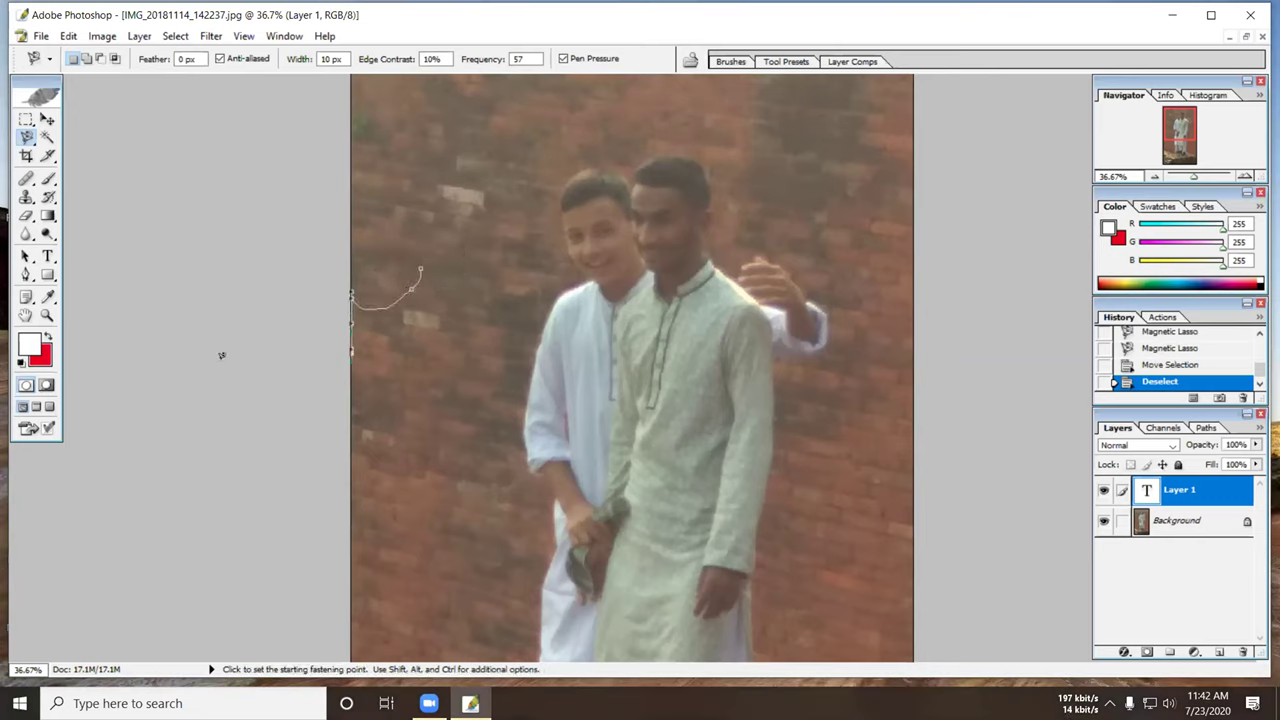
left_click(420, 270)
left_click(425, 270)
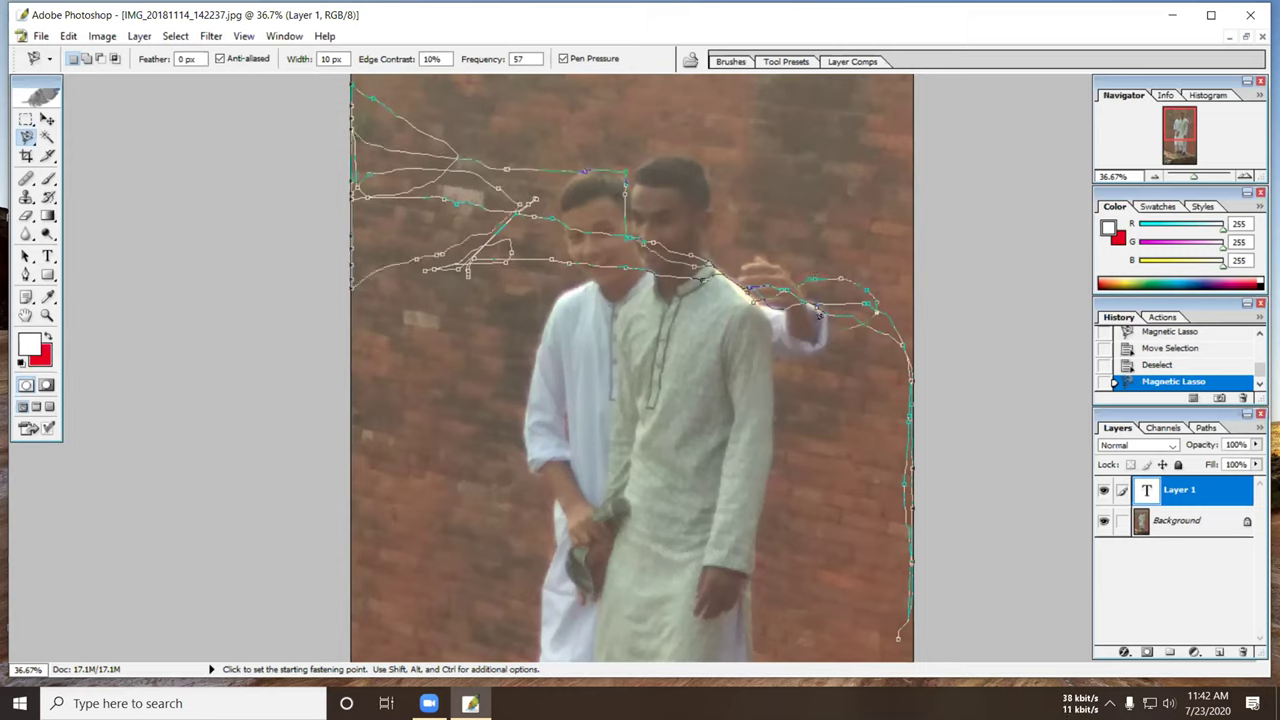
double_click(898, 637)
key("ctrl+d")
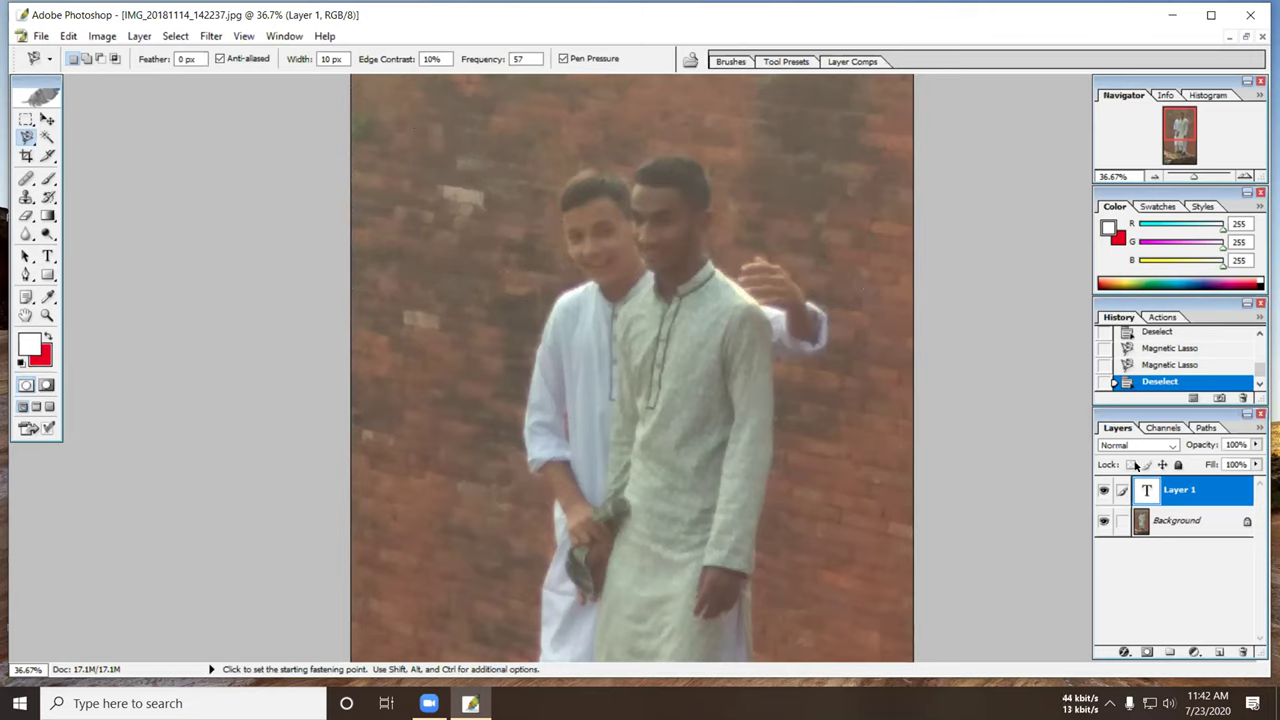
Add a new empty layer and delete the type layer.
left_click(1219, 651)
left_click_drag(1180, 516, 1243, 651)
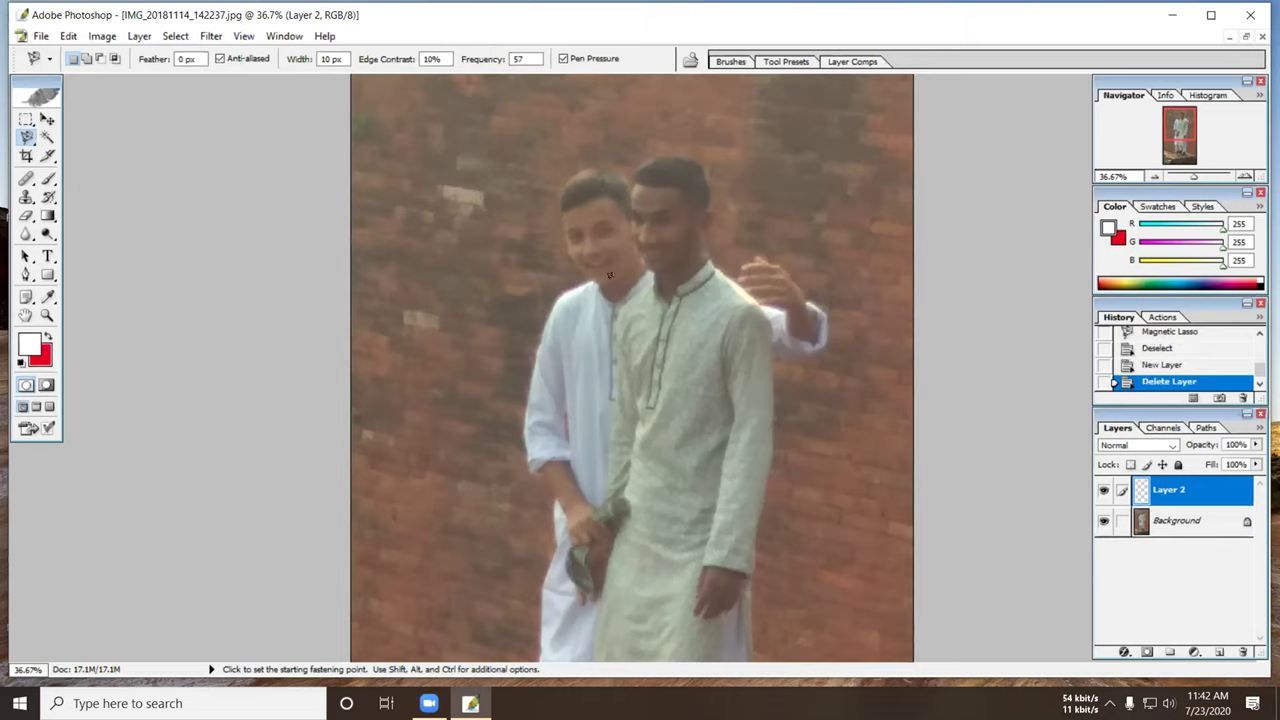
Switch to the freehand Lasso tool and enlarge the photo to 85.74% around the two men's heads.
scroll(600, 300, "down", 4)
scroll(626, 424, "down", 2)
scroll(551, 462, "up", 5)
scroll(557, 441, "up", 2)
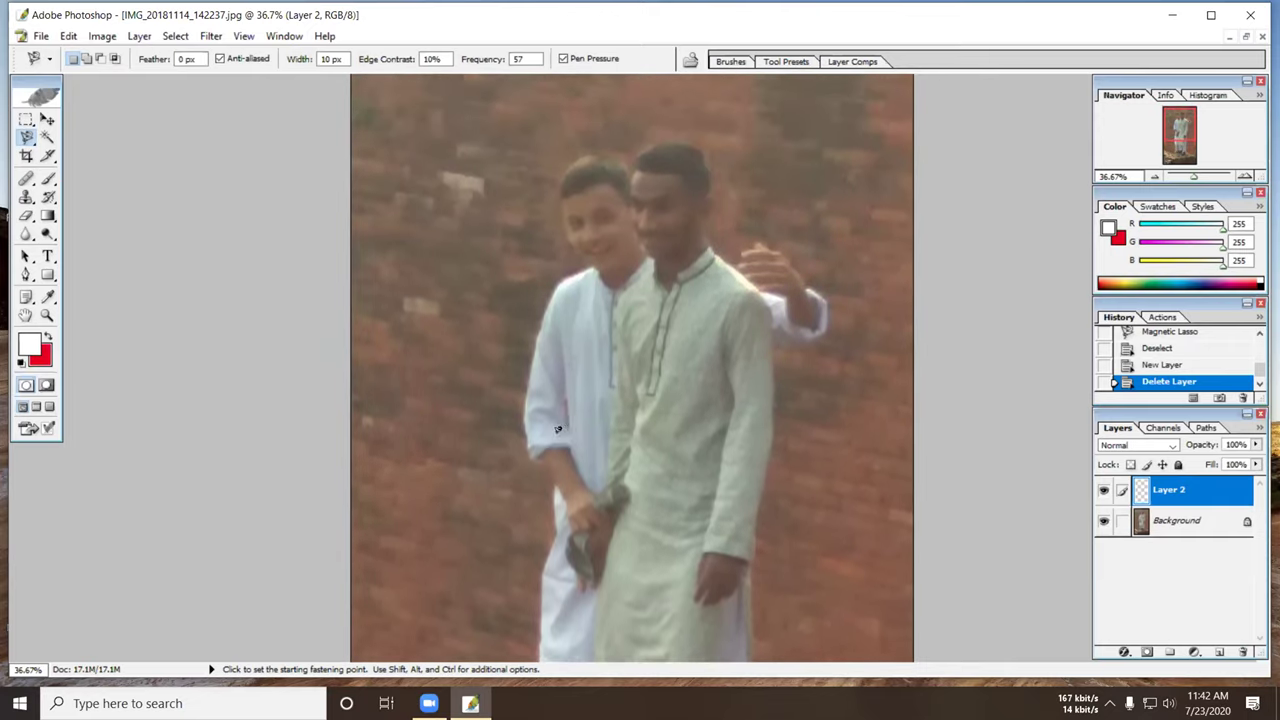
scroll(578, 412, "down", 4)
scroll(578, 412, "up", 3)
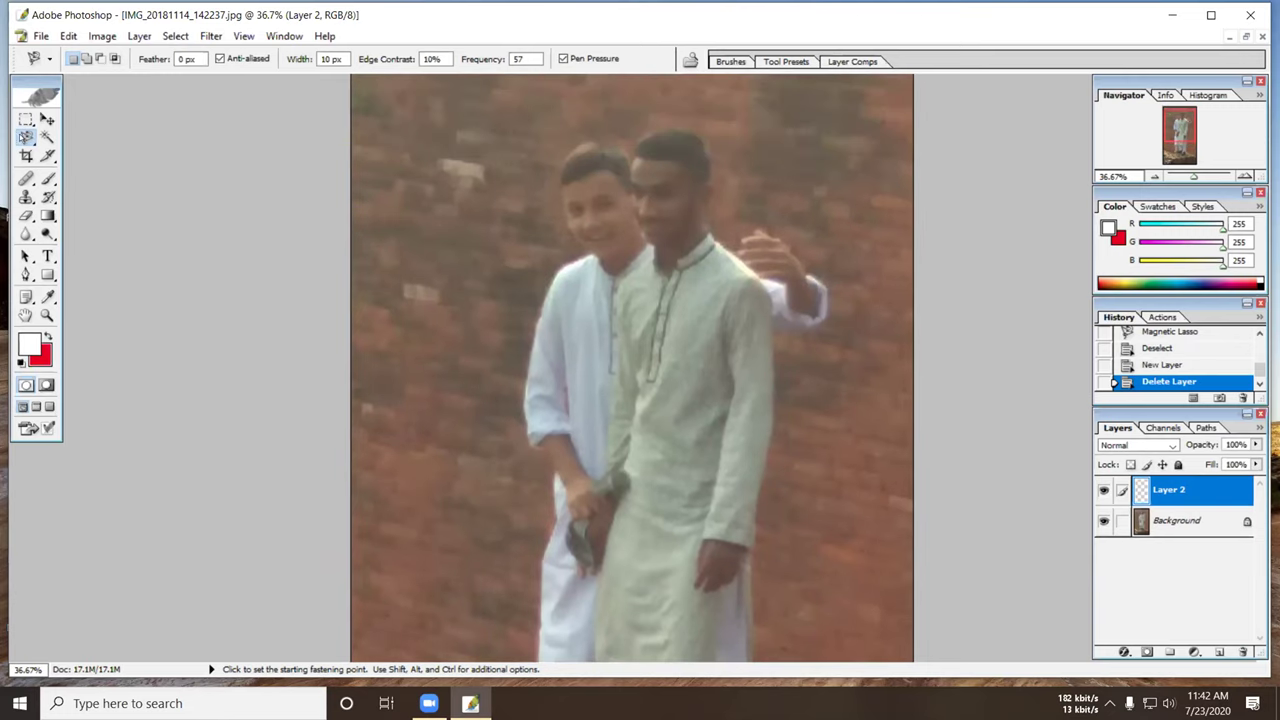
left_click(25, 137)
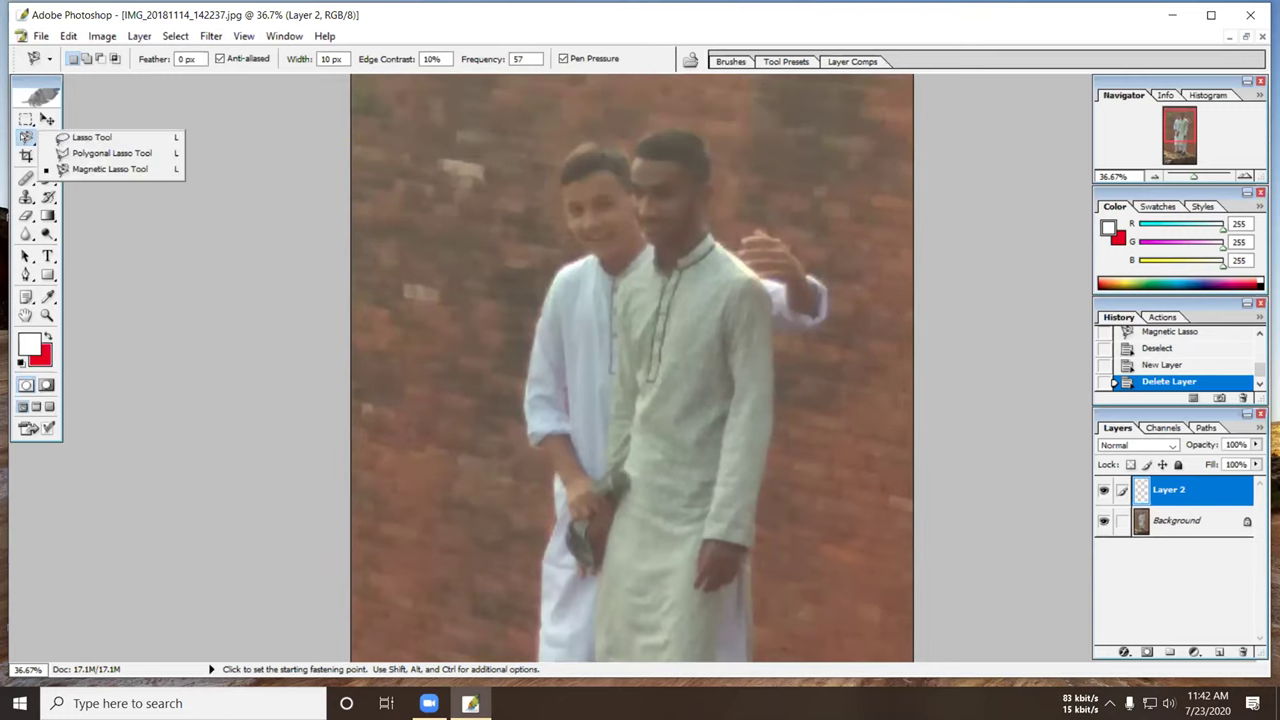
left_click(90, 138)
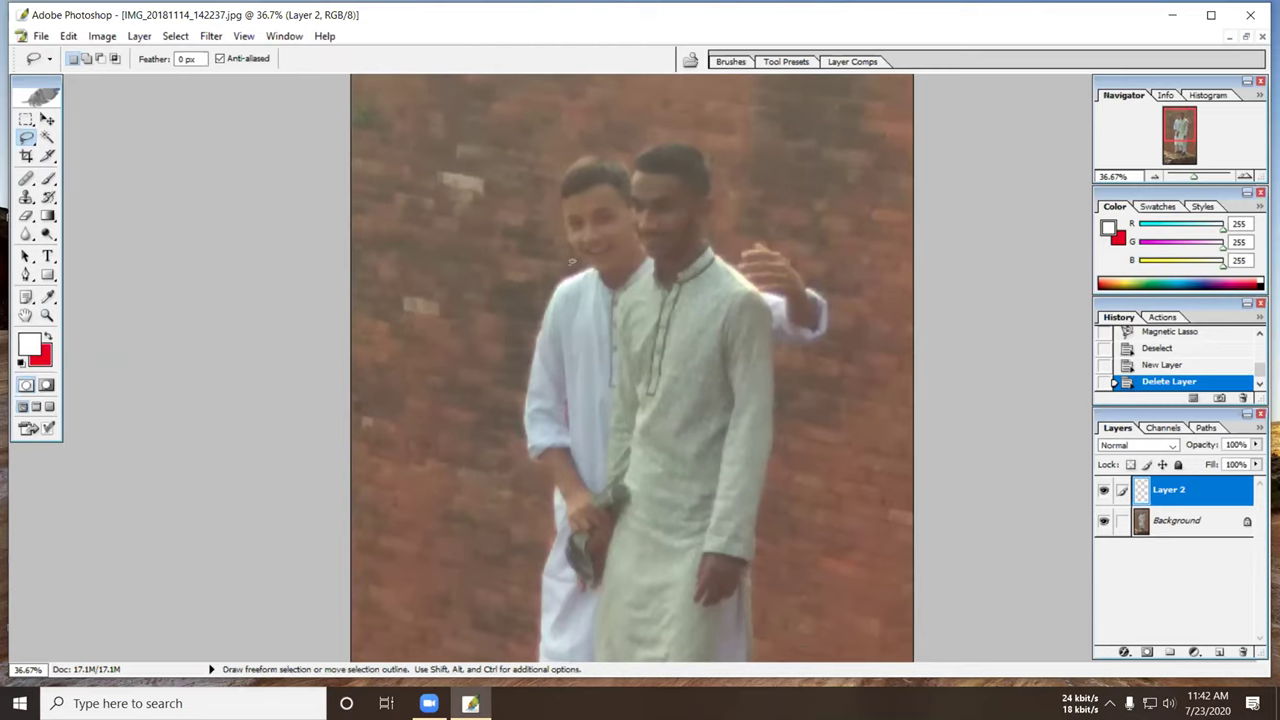
scroll(566, 265, "down", 1)
scroll(566, 265, "up", 3)
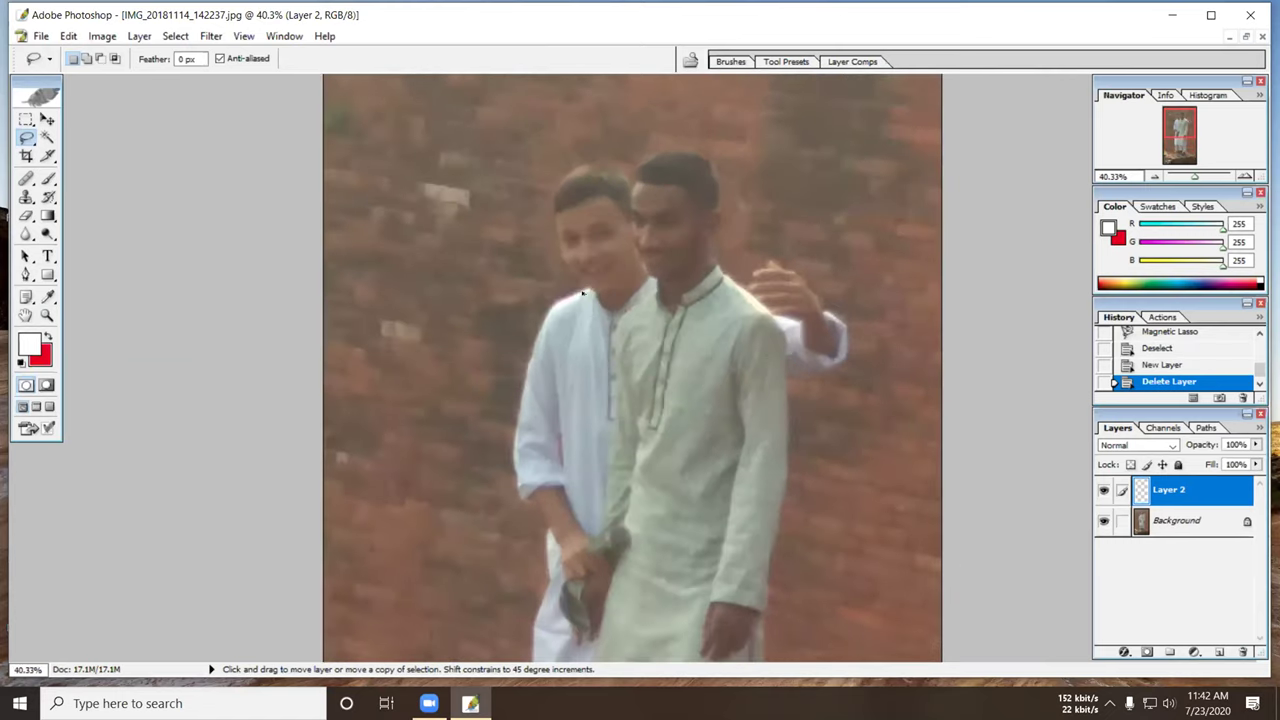
scroll(540, 370, "up", 2)
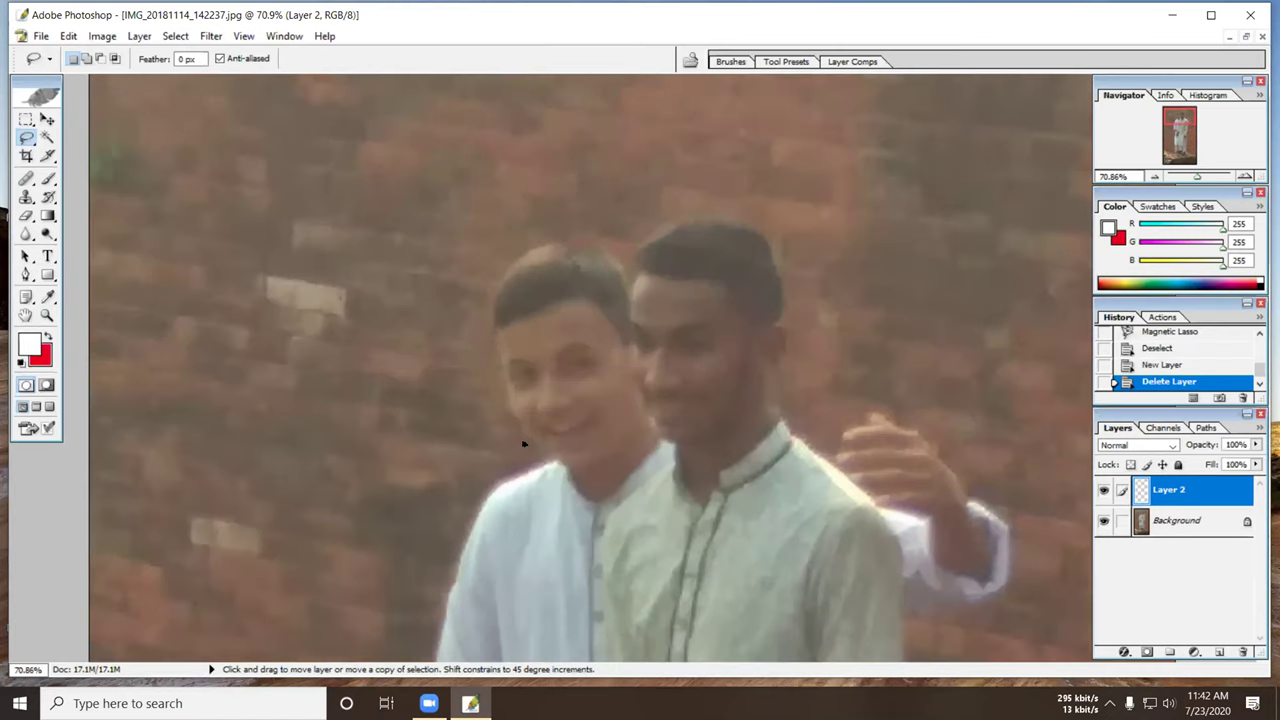
scroll(528, 410, "up", 1)
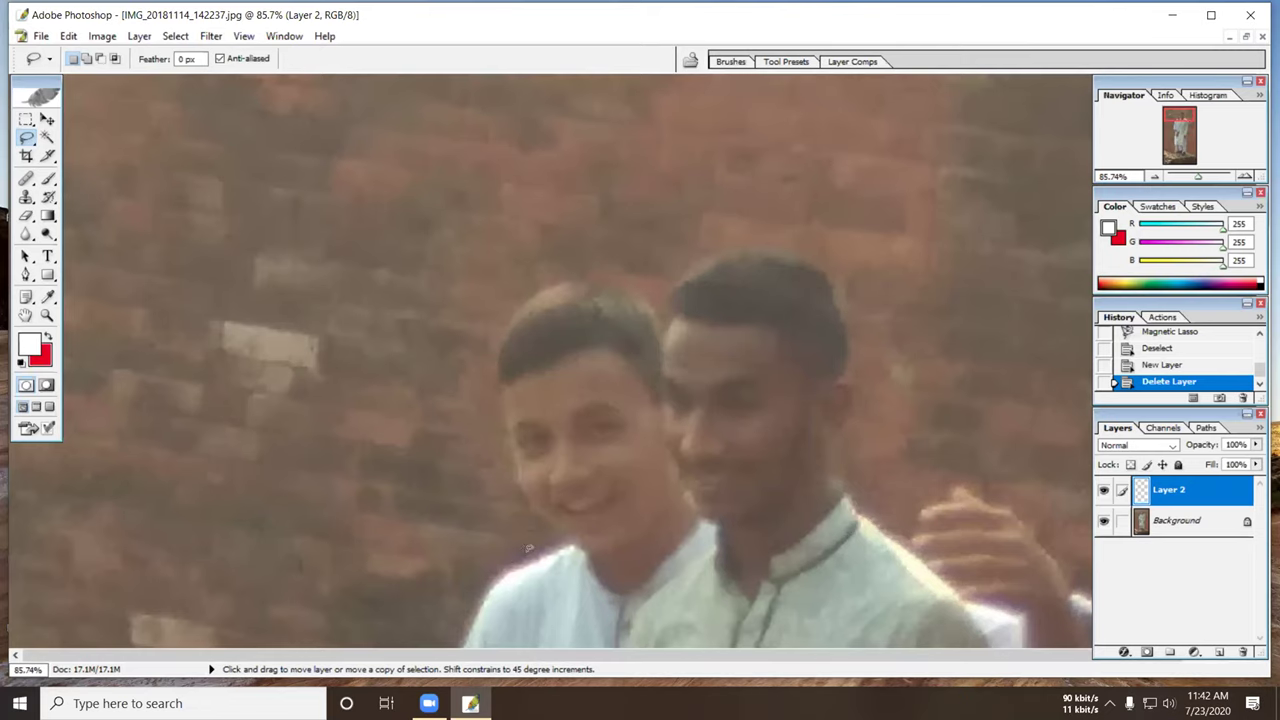
Duplicate the empty layer twice, nudging each copy near the shoulder of the man in white.
key("ctrl+j")
left_click_drag(527, 552, 514, 559)
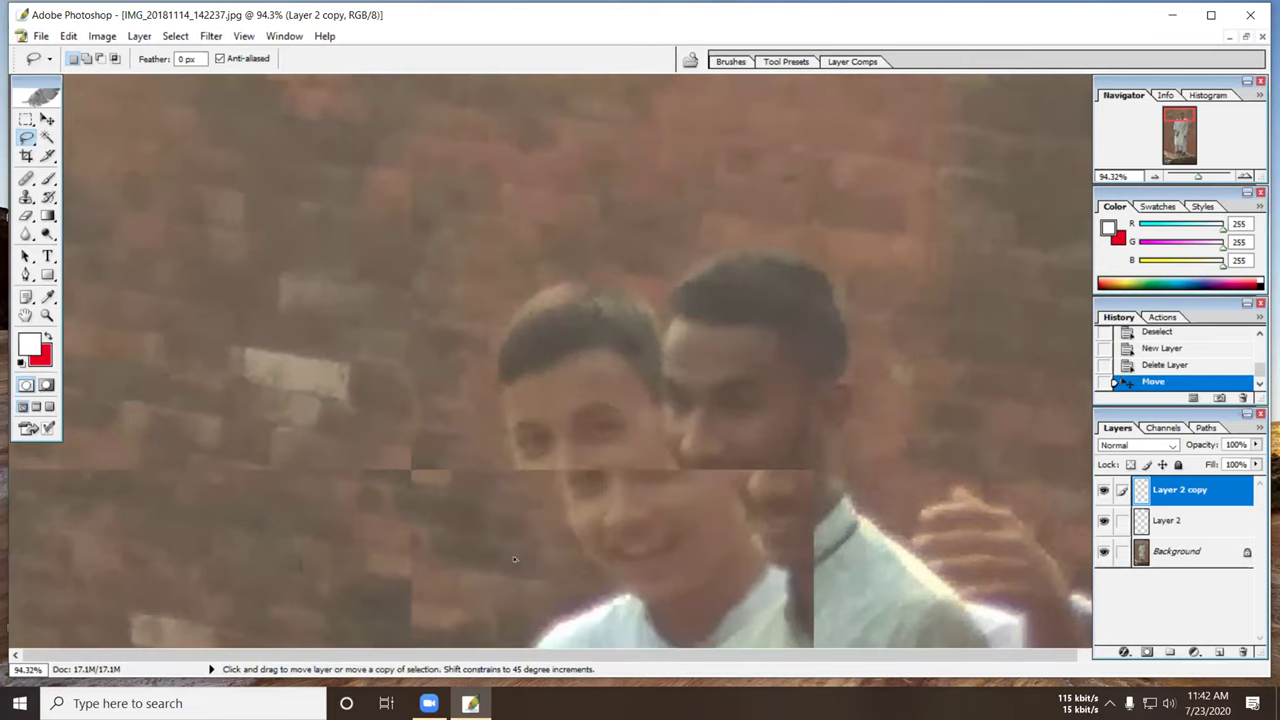
scroll(514, 559, "up", 2)
scroll(751, 550, "down", 3)
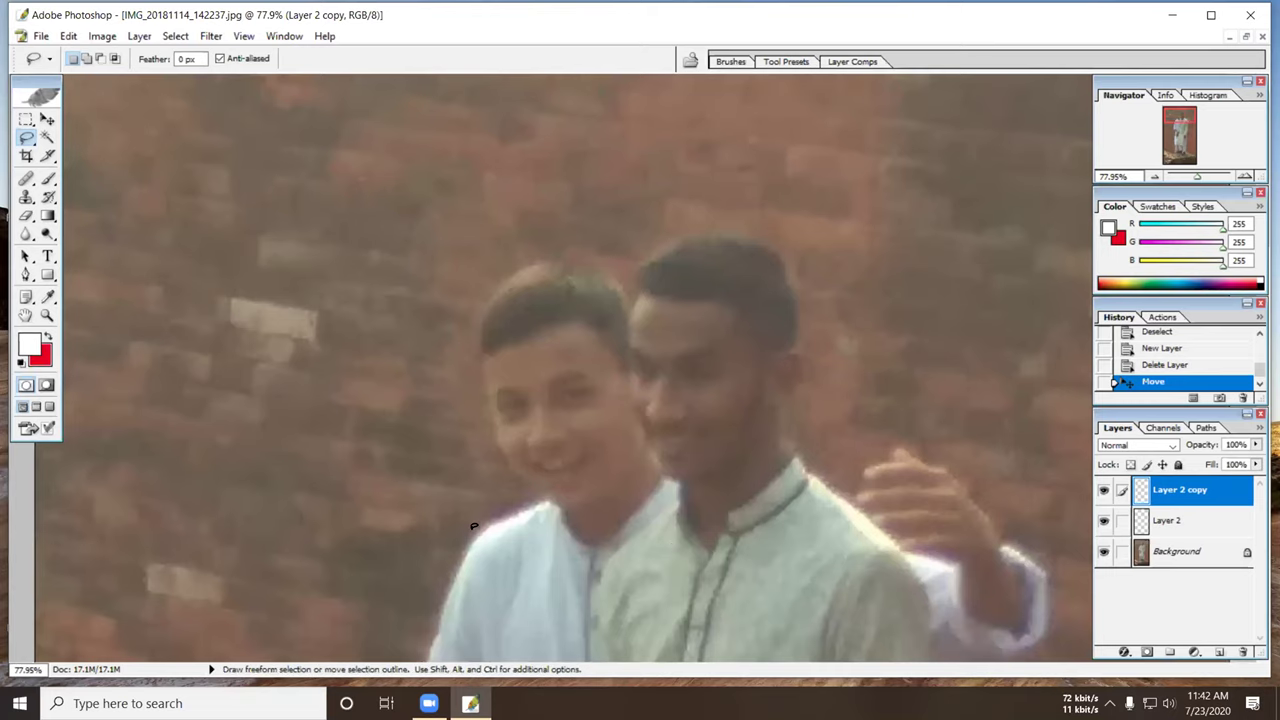
key("ctrl")
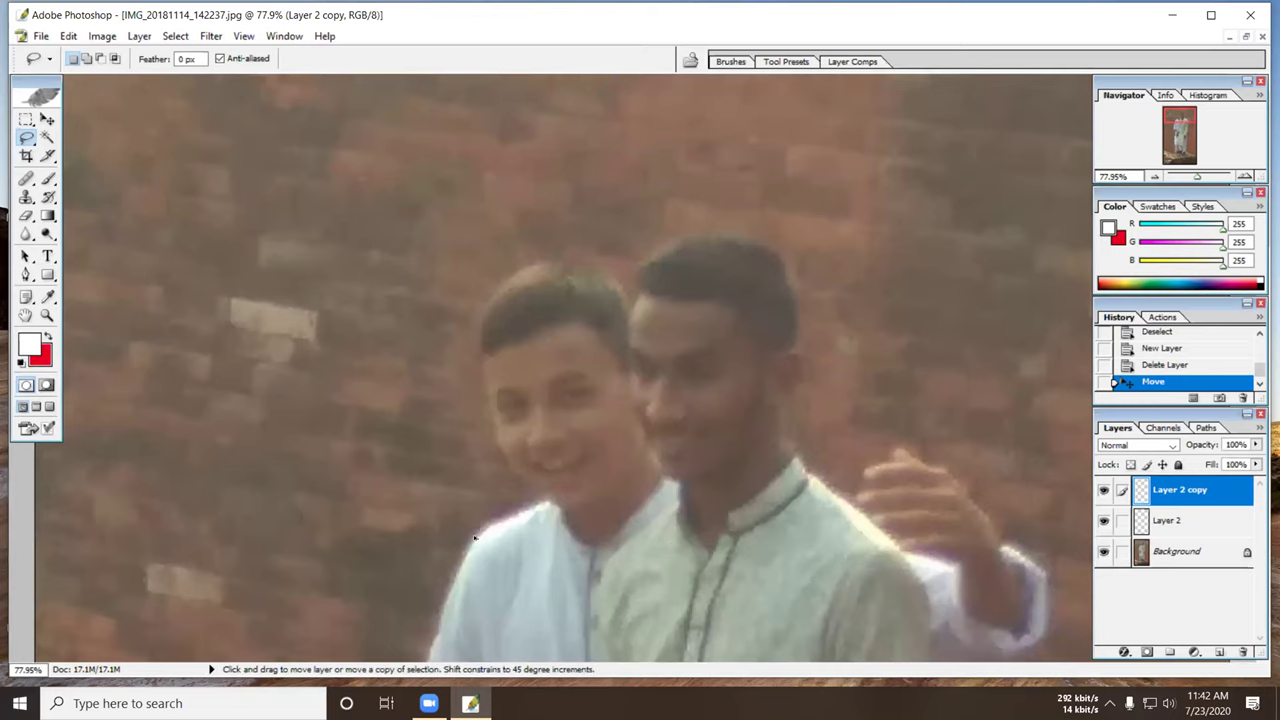
scroll(474, 538, "down", 2)
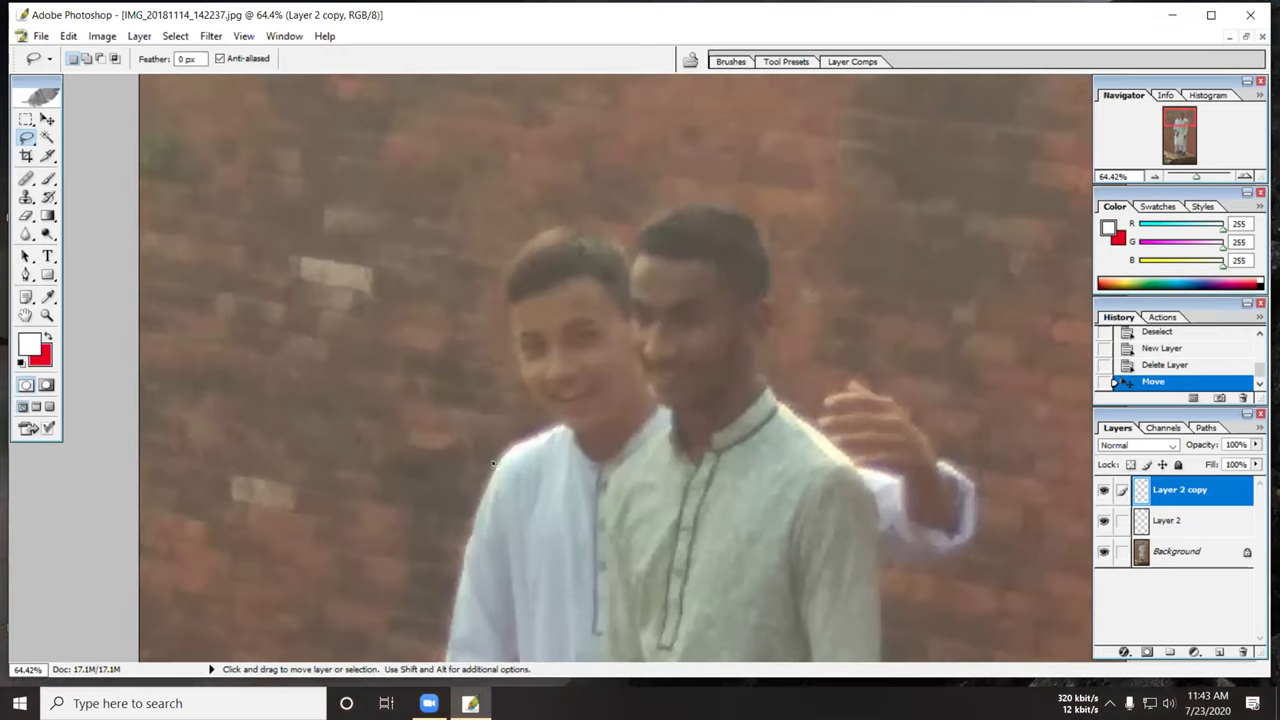
scroll(493, 485, "down", 2)
scroll(492, 463, "up", 2)
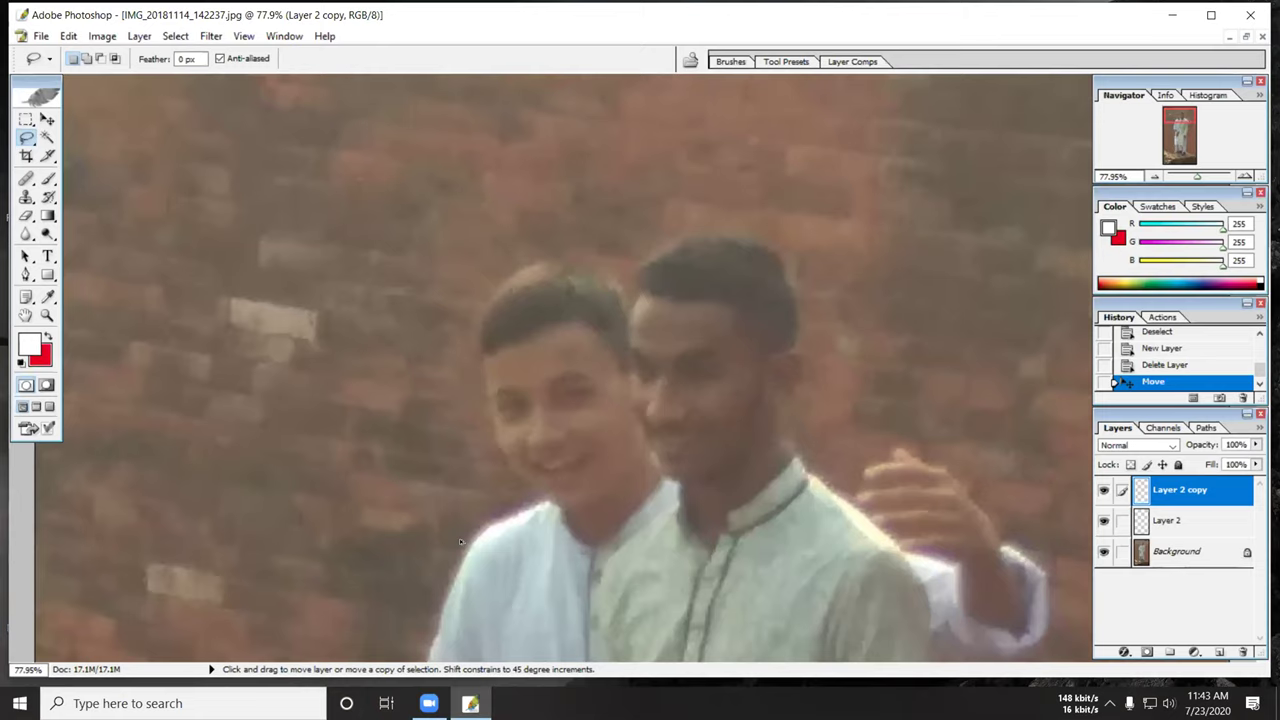
scroll(461, 541, "up", 1)
left_click_drag(484, 583, 487, 573)
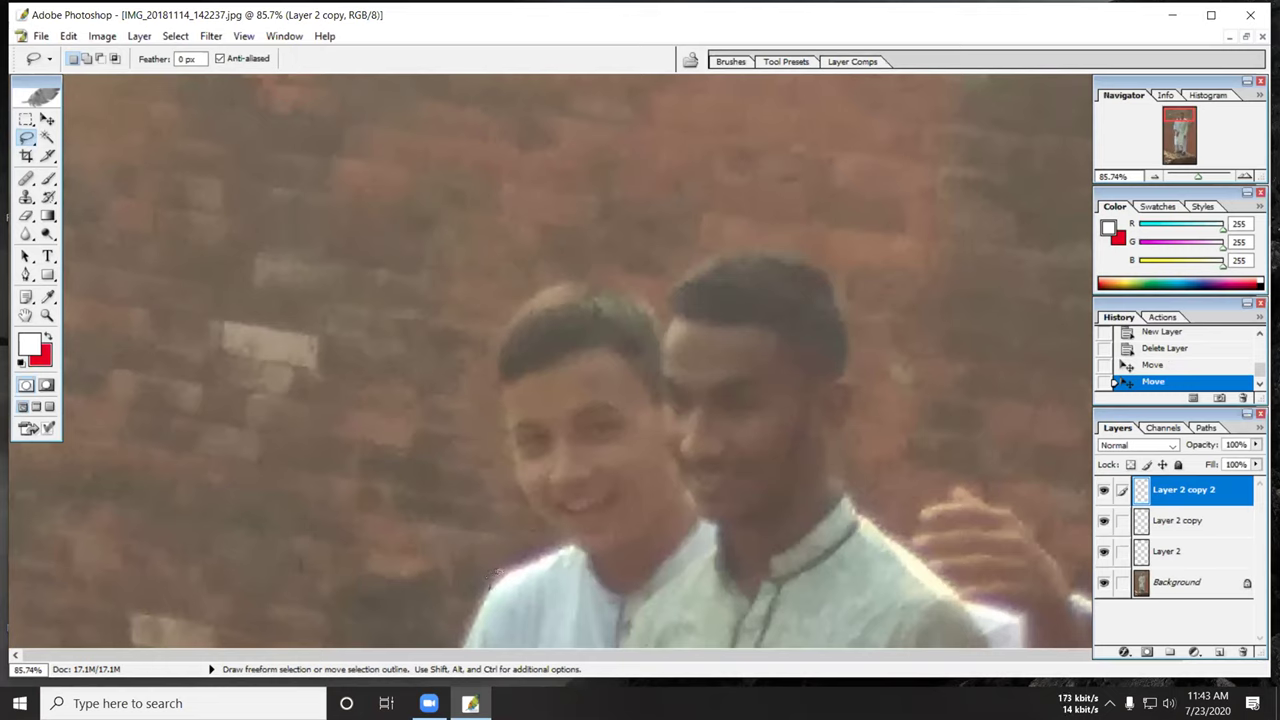
Undo a short first Lasso outline and select a longer narrow strip along the shoulder edge of the man in white.
left_click(490, 585)
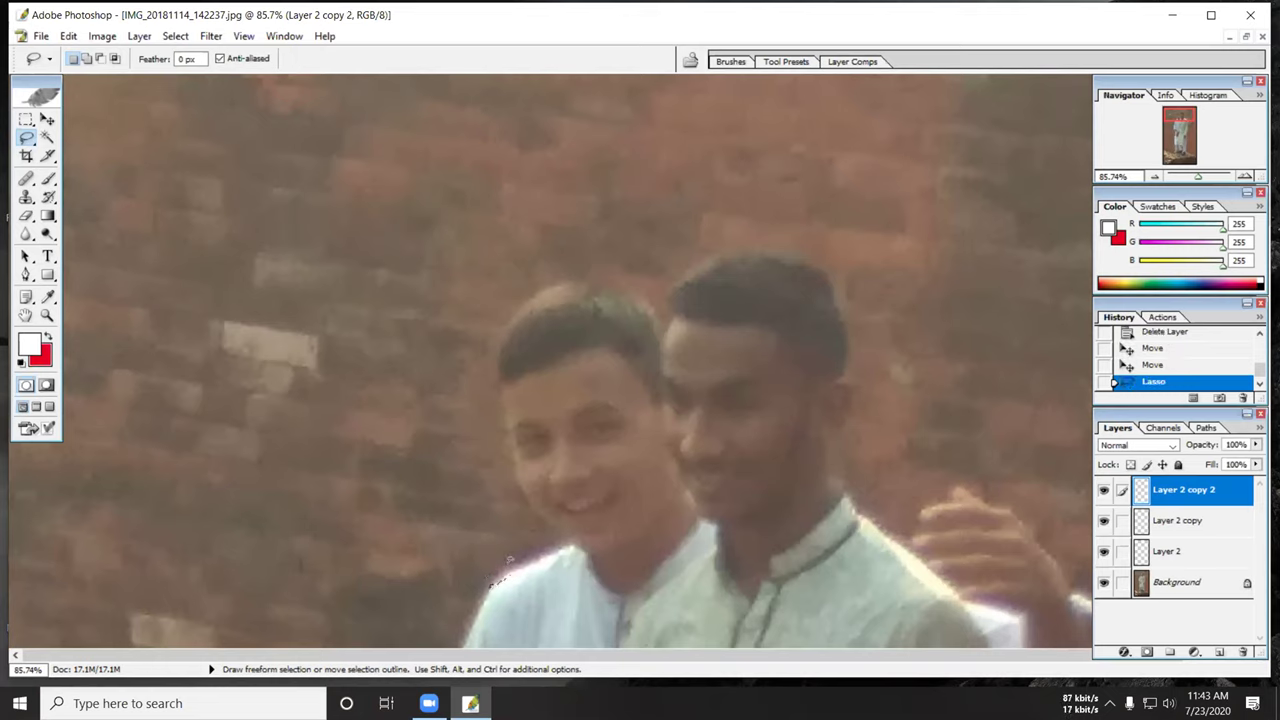
key("ctrl+z")
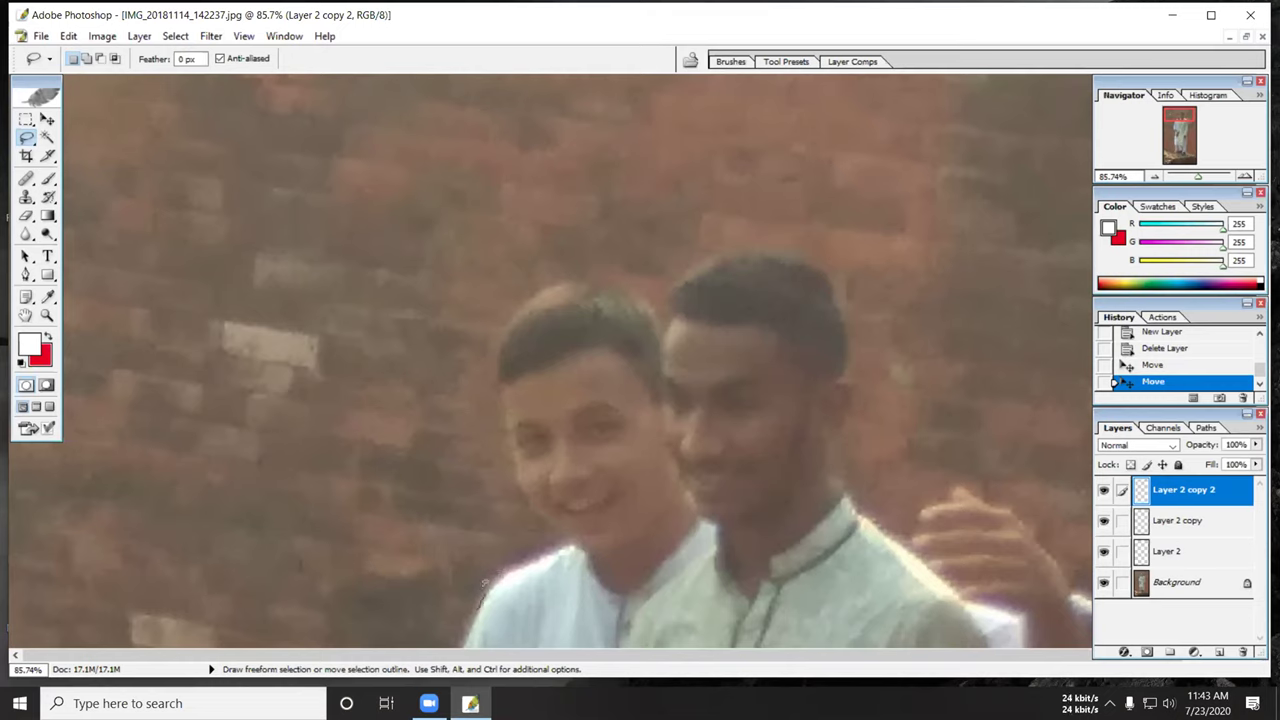
left_click_drag(506, 570, 560, 543)
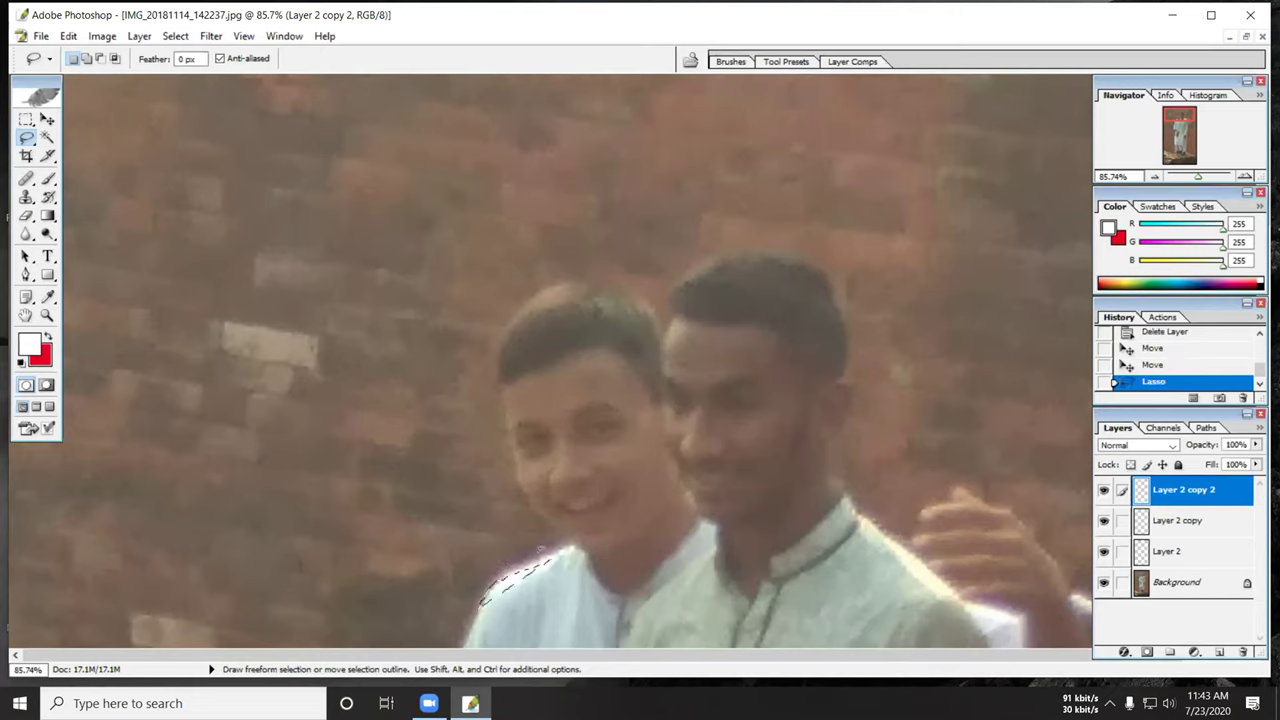
Undo the last Lasso outlines and reselect a narrow strip along the shoulder edge of the man in white.
key("ctrl+z")
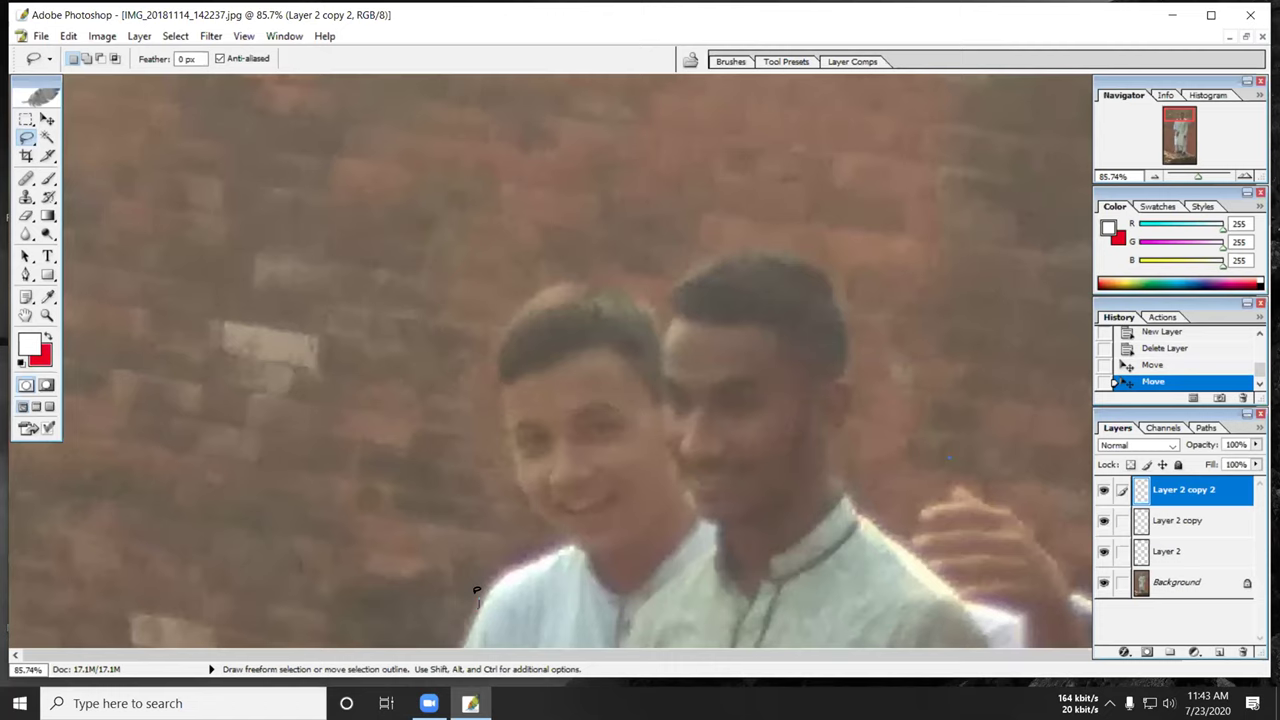
left_click_drag(482, 584, 474, 582)
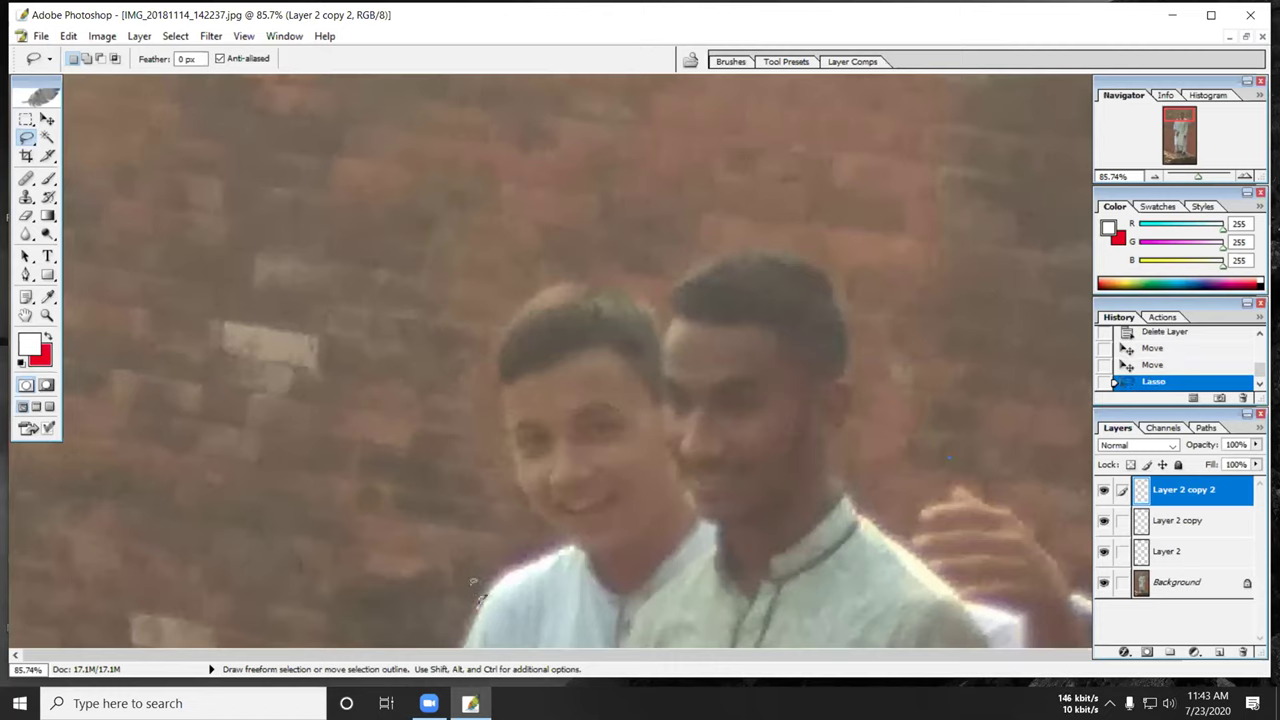
key("ctrl")
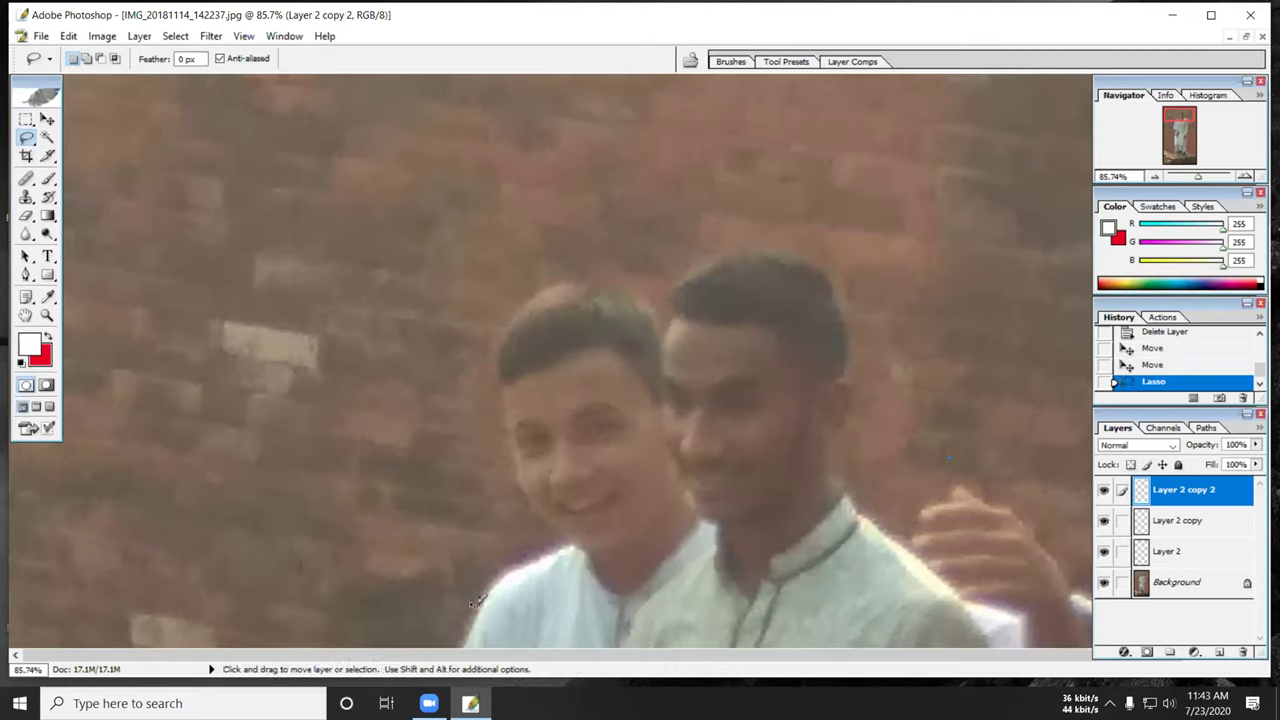
key("ctrl+z")
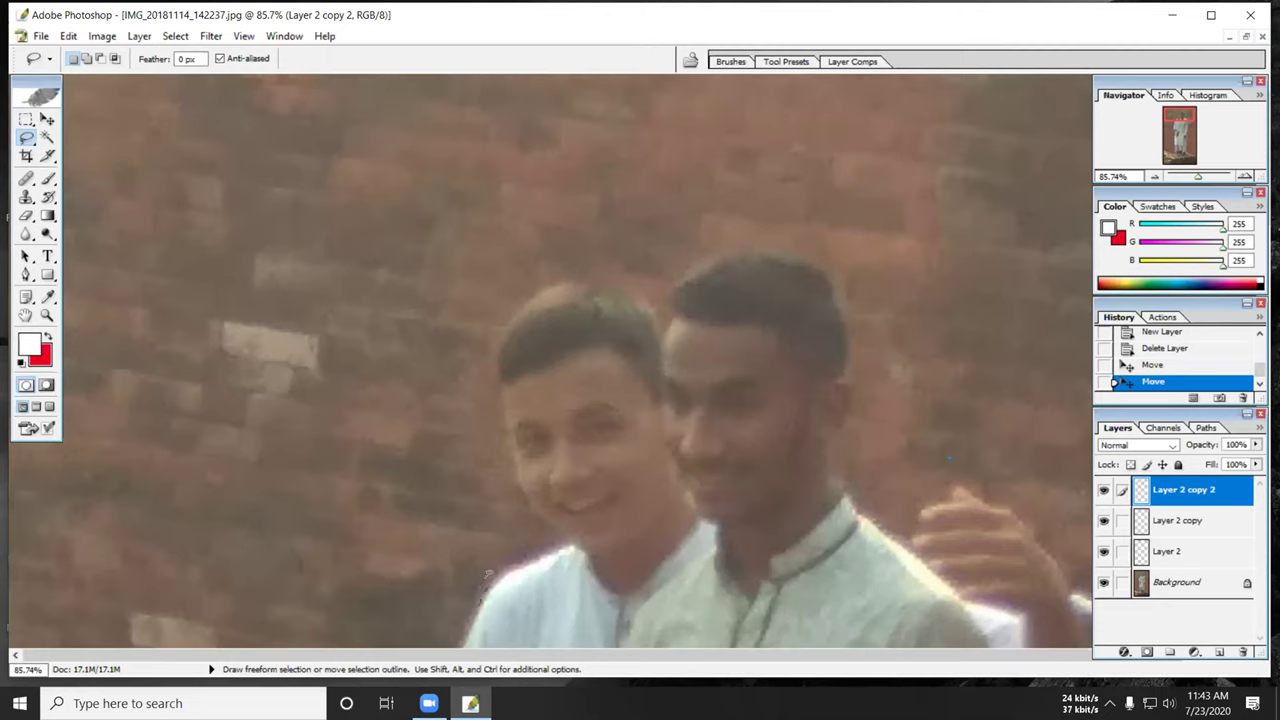
left_click_drag(508, 563, 549, 548)
left_click_drag(562, 541, 562, 541)
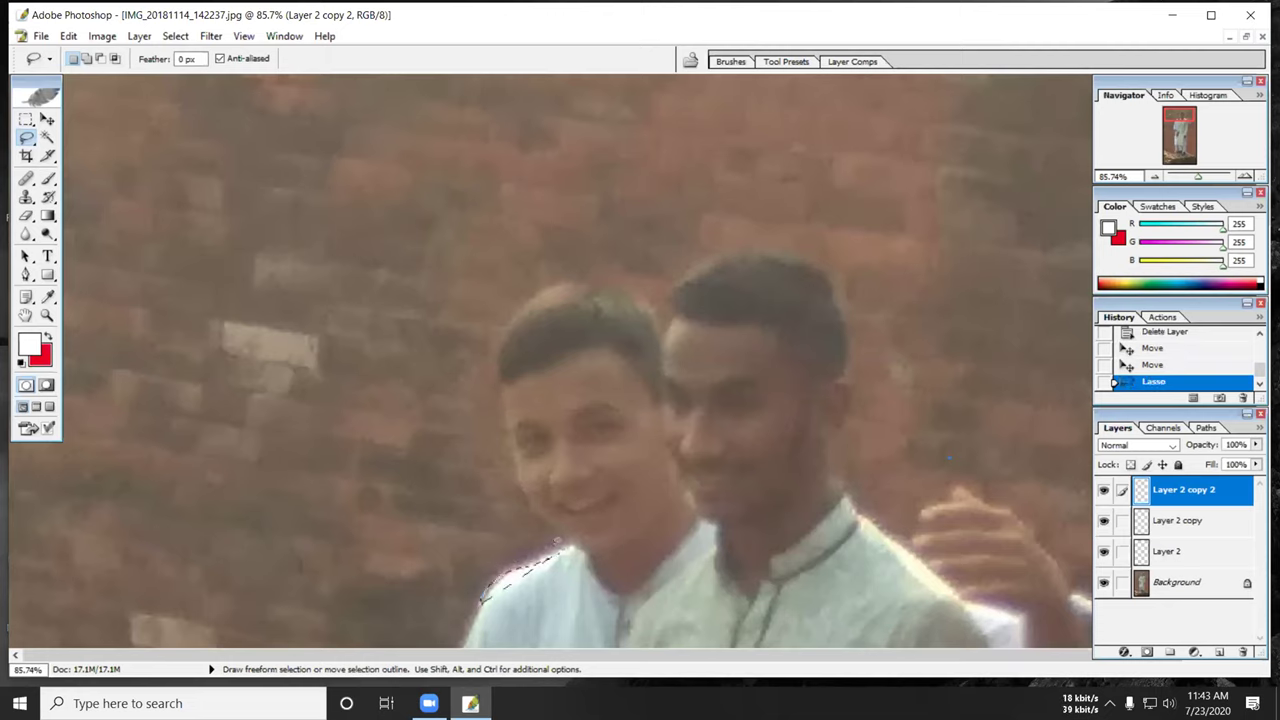
Deselect, enlarge the photo to 94.32%, and try a Lasso selection along the white shirt's upper sleeve and shoulder.
key("ctrl+d")
key("ctrl")
scroll(497, 580, "up", 1)
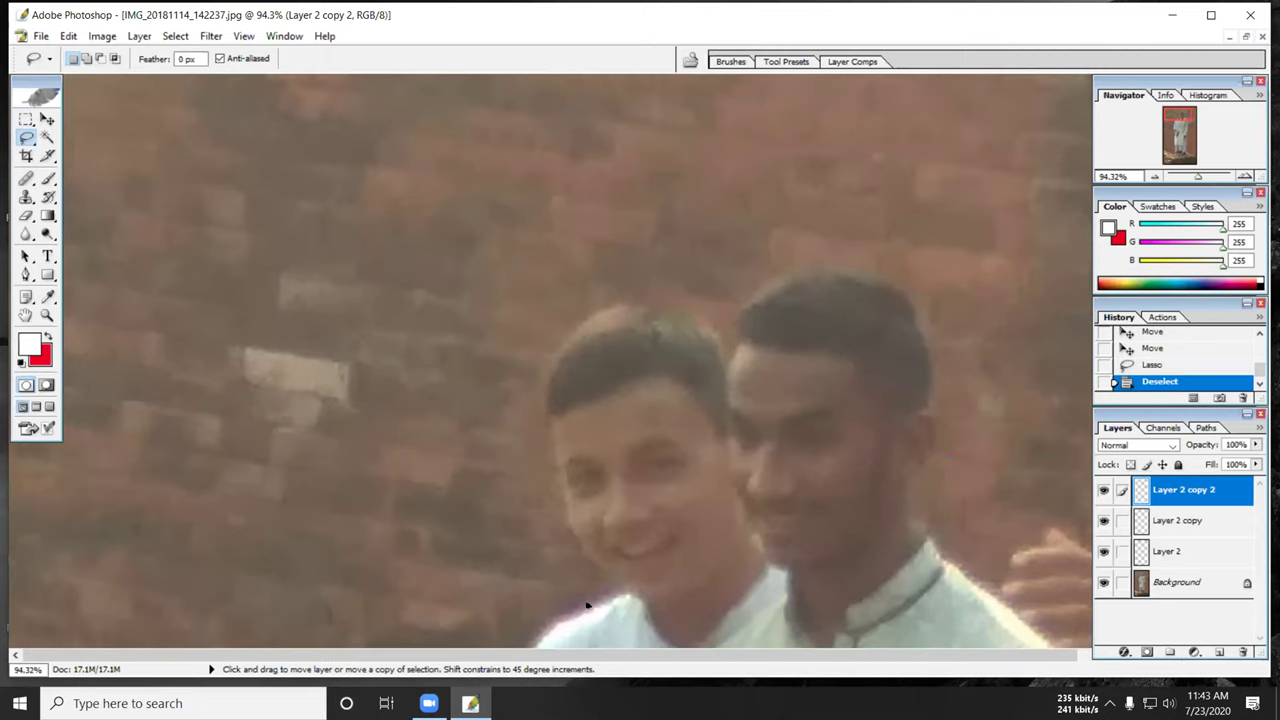
scroll(766, 547, "down", 5)
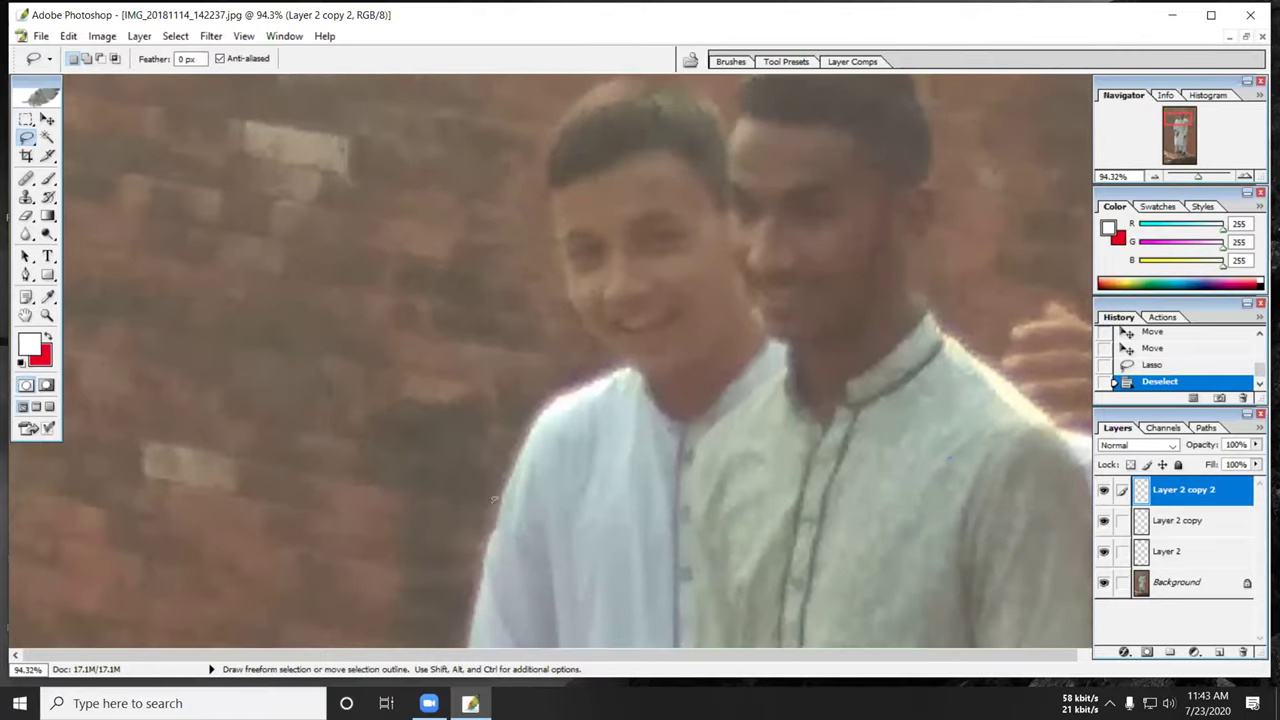
left_click_drag(497, 480, 505, 456)
mouse_move(507, 446)
left_mouse_down()
mouse_move(535, 400)
mouse_move(617, 357)
mouse_move(607, 352)
left_mouse_up()
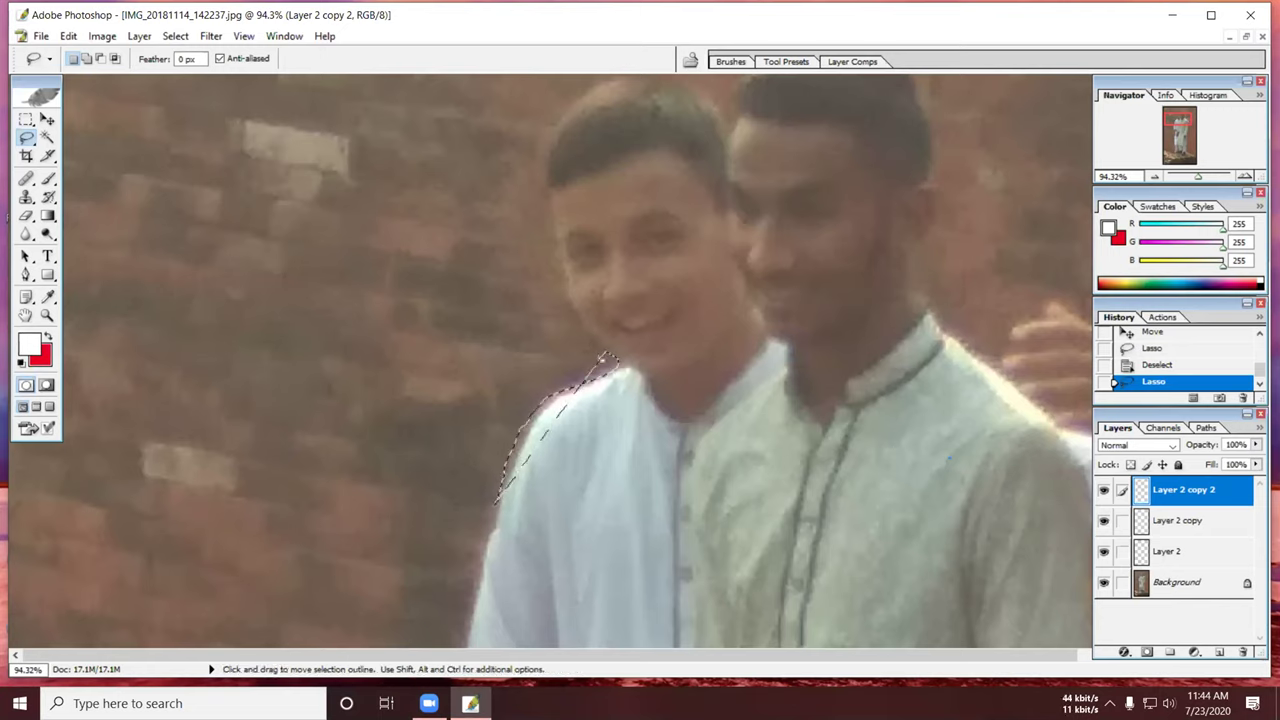
left_click(598, 348)
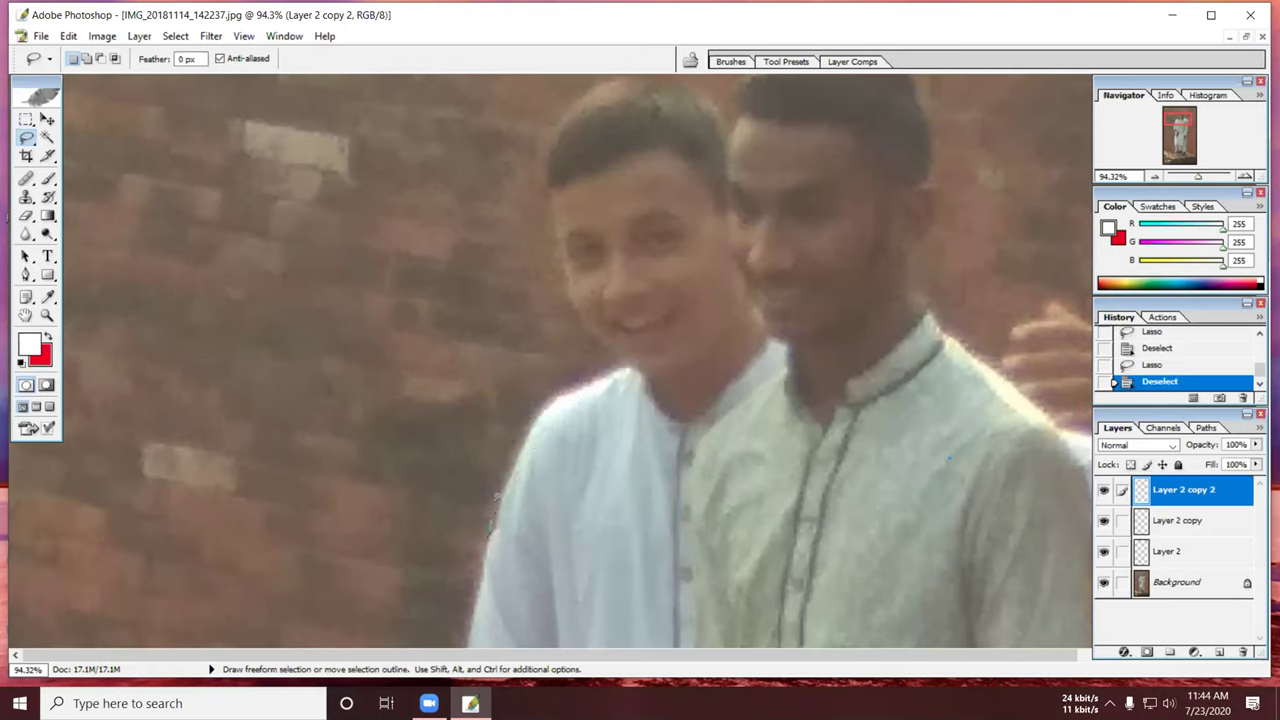
Try a larger Lasso selection from the upper sleeve over the shoulder to the collar of the white shirt, and deselect it.
left_click_drag(505, 465, 519, 432)
left_click(519, 432)
scroll(476, 563, "down", 1)
scroll(465, 550, "down", 2)
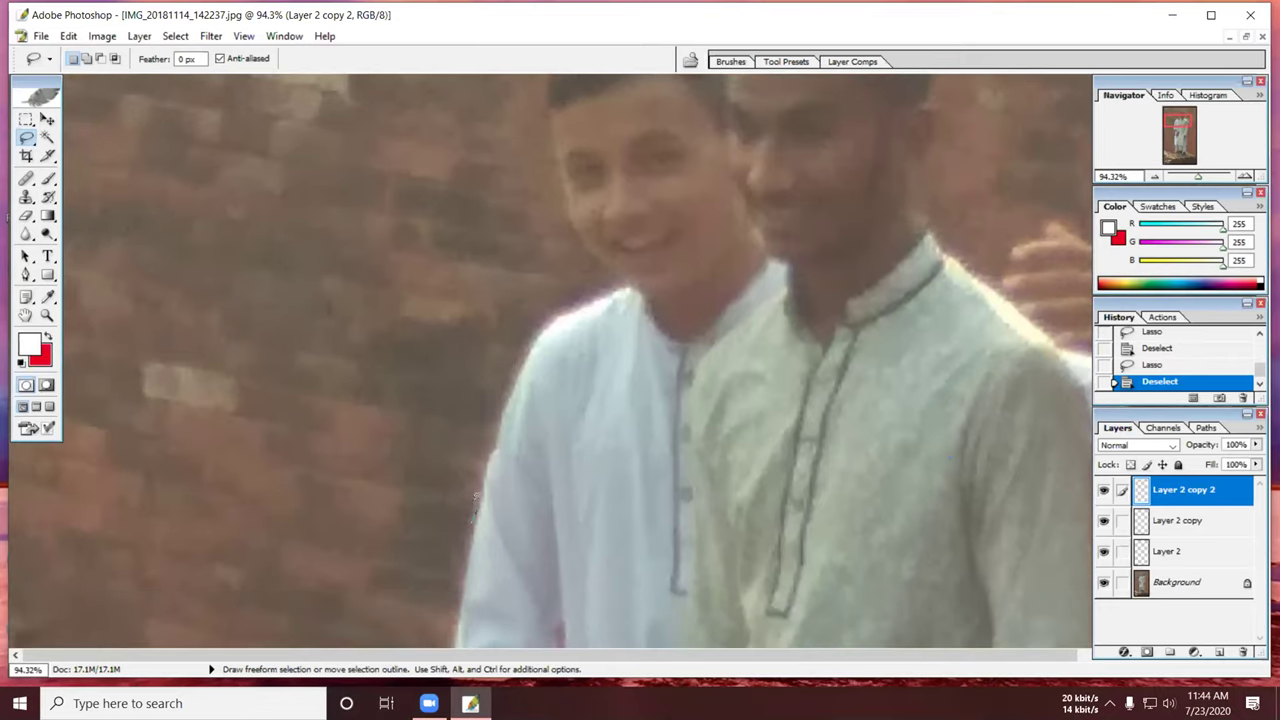
mouse_move(478, 473)
left_mouse_down()
mouse_move(528, 327)
mouse_move(558, 301)
mouse_move(622, 281)
left_mouse_up()
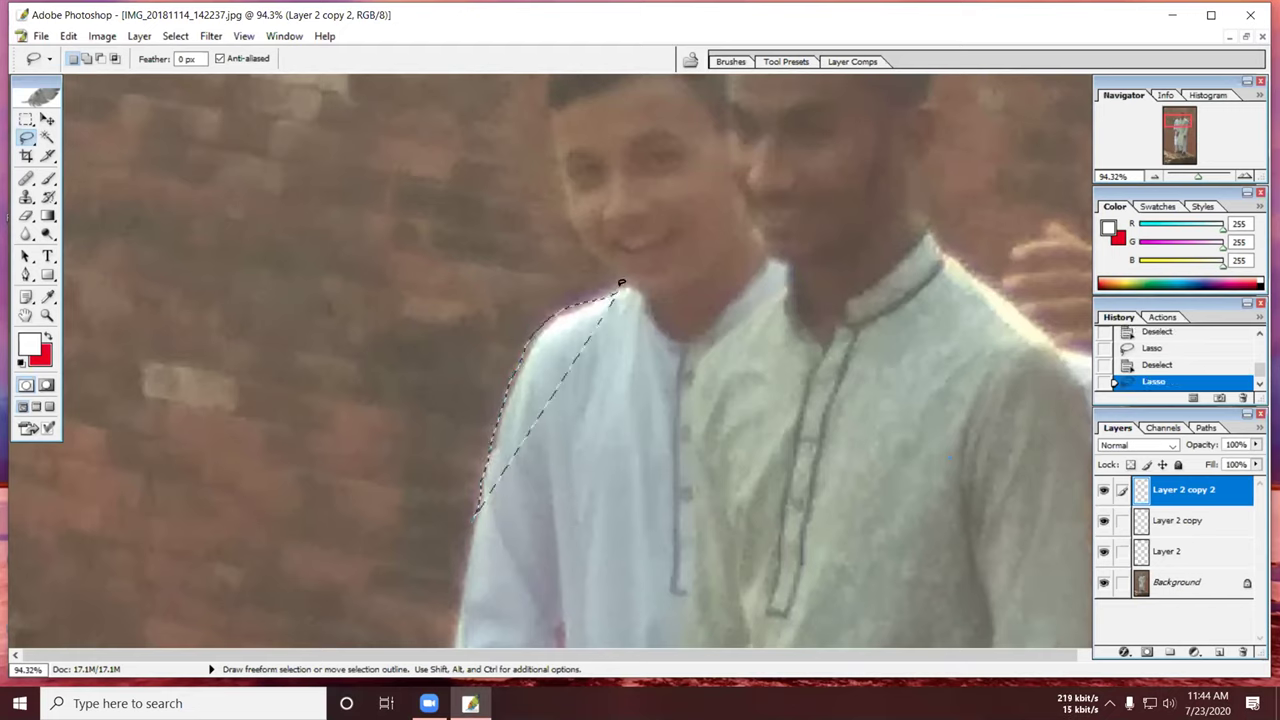
left_click(392, 308)
Try a Lasso selection along the sleeve, shoulder and jaw of the man in white up to his hairline, and deselect it.
scroll(455, 480, "down", 1)
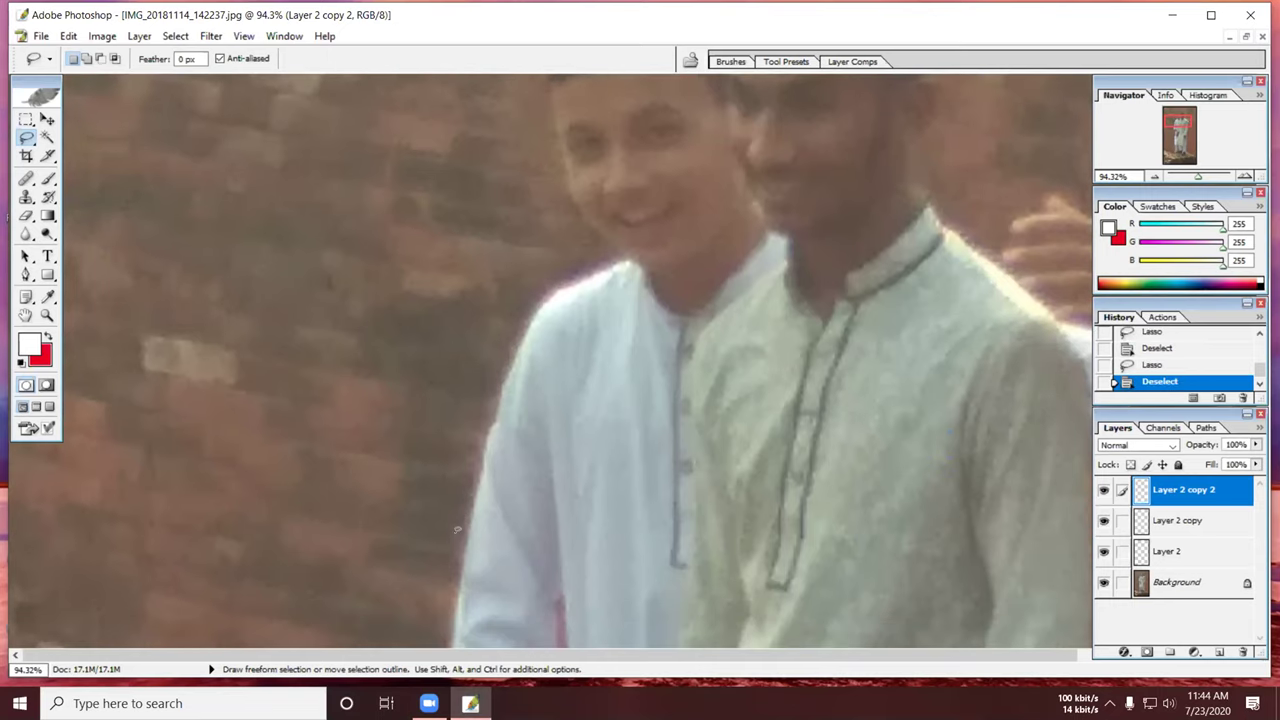
left_click_drag(461, 542, 476, 474)
left_click_drag(489, 430, 489, 430)
left_click(463, 503)
left_click_drag(463, 530, 505, 357)
left_click(462, 507)
mouse_move(465, 505)
left_mouse_down()
mouse_move(488, 382)
mouse_move(539, 287)
mouse_move(623, 252)
mouse_move(574, 207)
mouse_move(545, 101)
left_mouse_up()
scroll(545, 101, "up", 2)
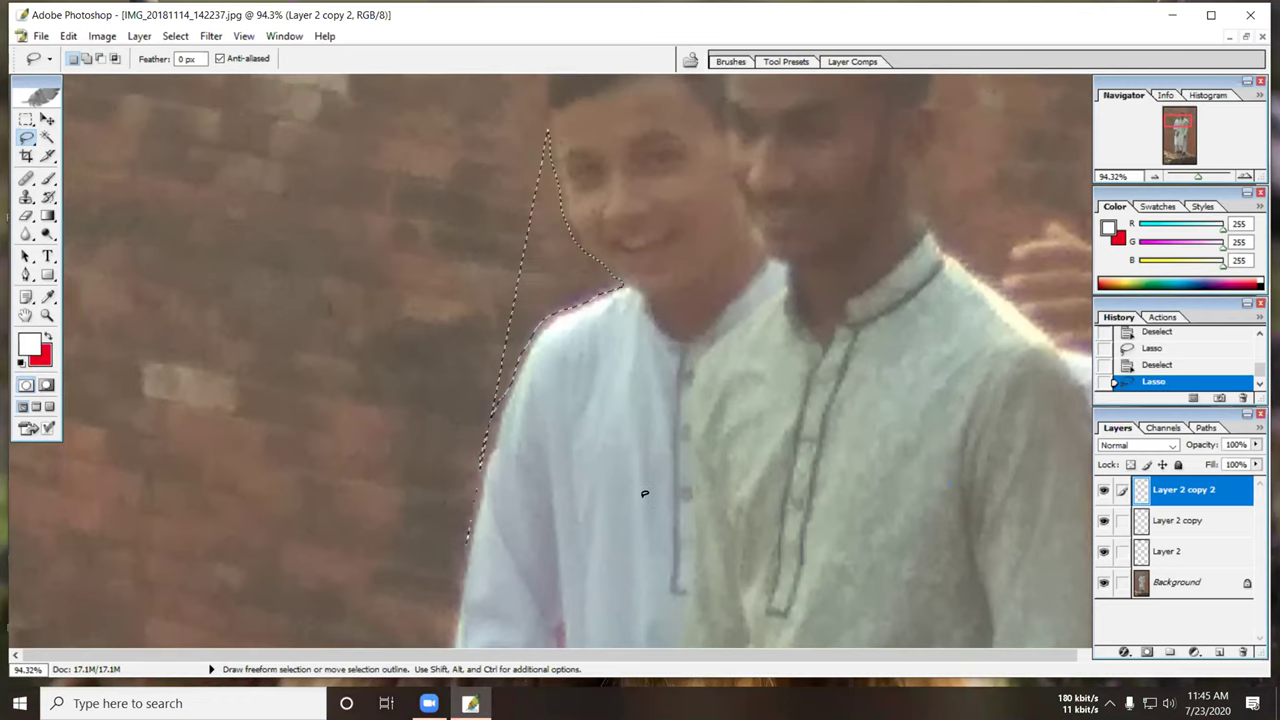
key("ctrl+d")
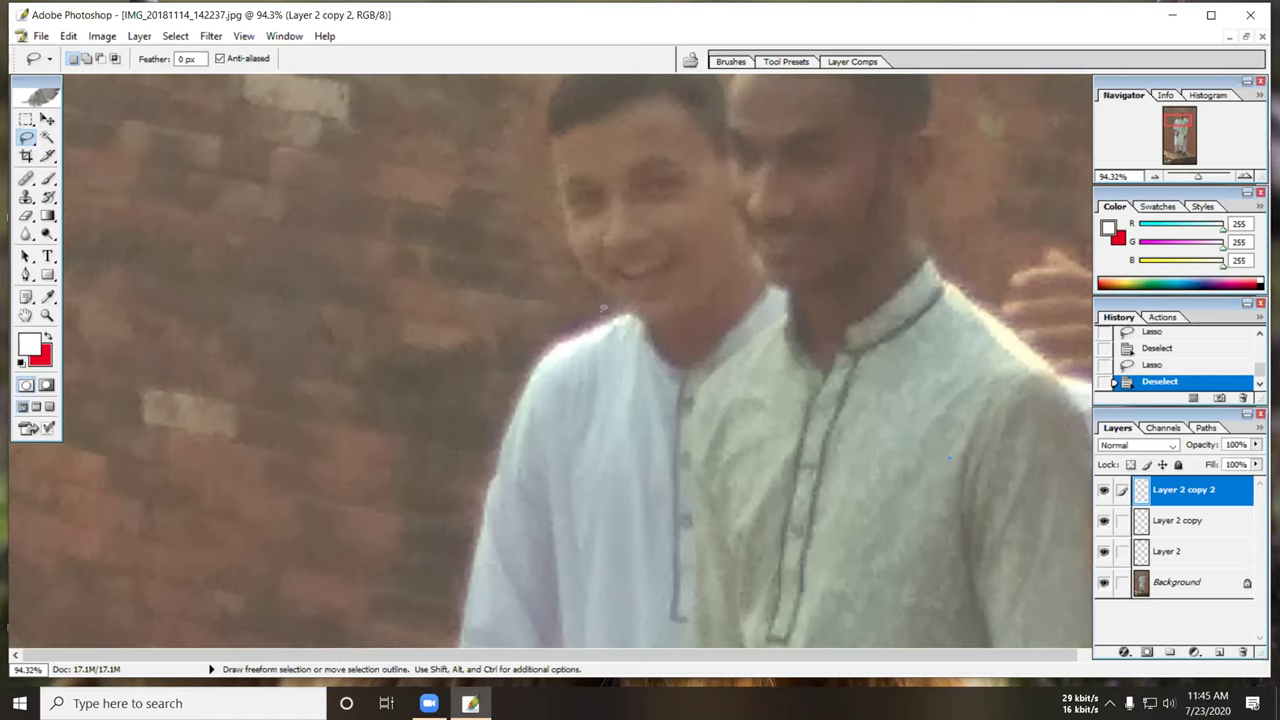
Try several freehand Lasso outlines along the sleeve and shoulder edge of the man in white.
left_click_drag(505, 391, 490, 420)
mouse_move(489, 462)
left_mouse_down()
mouse_move(496, 403)
mouse_move(463, 445)
mouse_move(497, 433)
mouse_move(513, 372)
mouse_move(578, 334)
left_mouse_up()
left_click(489, 461)
mouse_move(499, 432)
left_mouse_down()
mouse_move(536, 351)
mouse_move(570, 327)
left_mouse_up()
key("Escape")
left_click_drag(478, 497, 481, 502)
Switch to the Polygonal Lasso tool and select a thin sliver along the upper sleeve edge of the white shirt.
left_click(26, 137)
left_click(78, 153)
left_click(485, 483)
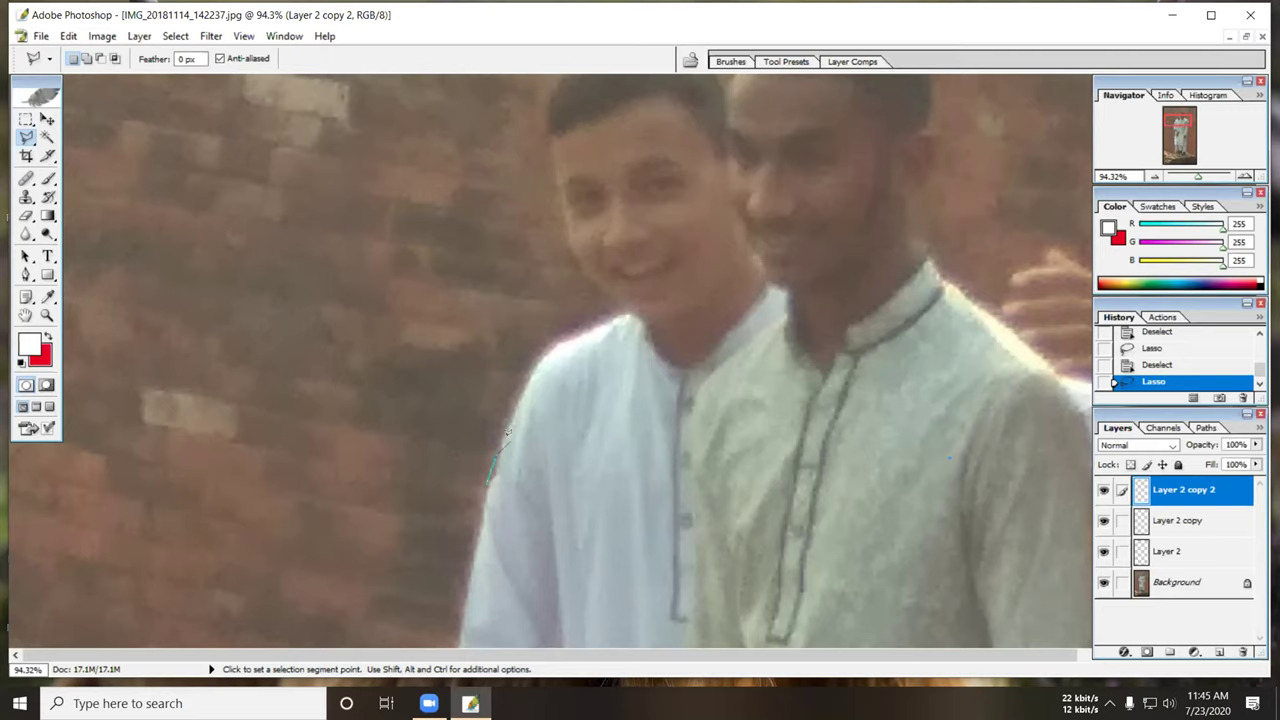
double_click(497, 424)
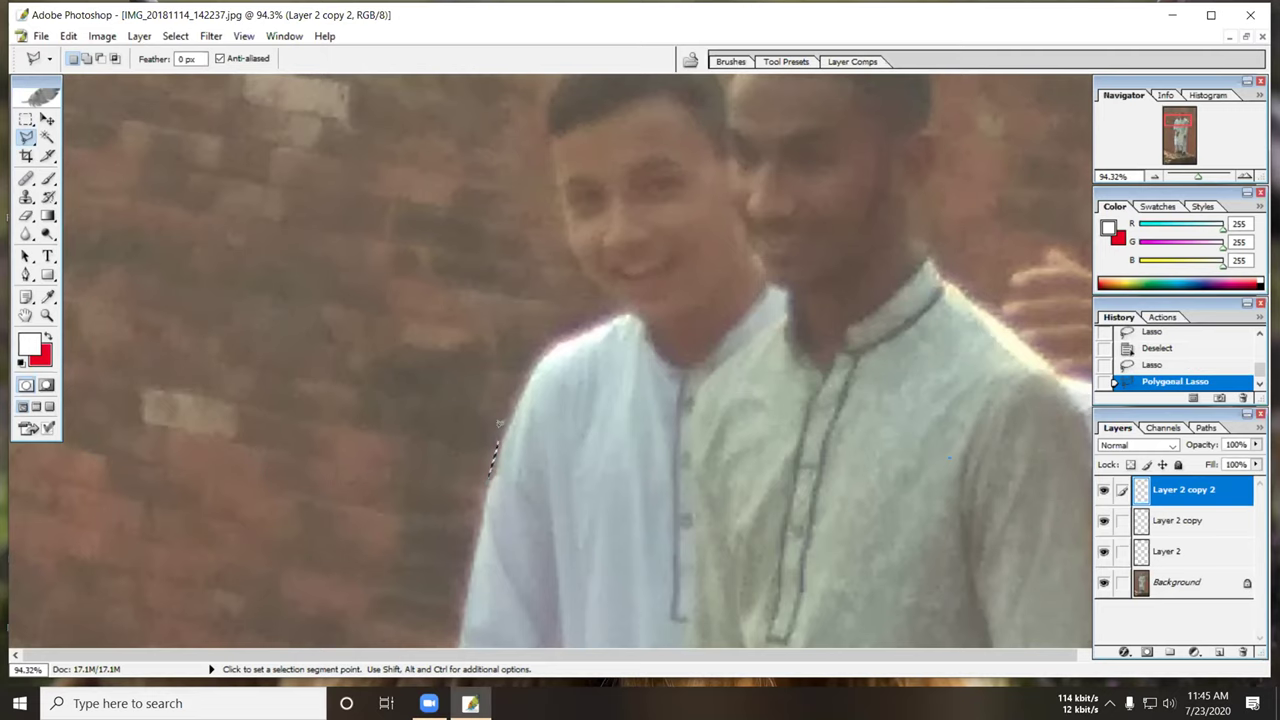
Draw a closed Polygonal Lasso selection from the white shirt's shoulder edge out across the brick wall.
left_click(499, 426)
left_click(548, 350)
left_click(395, 440)
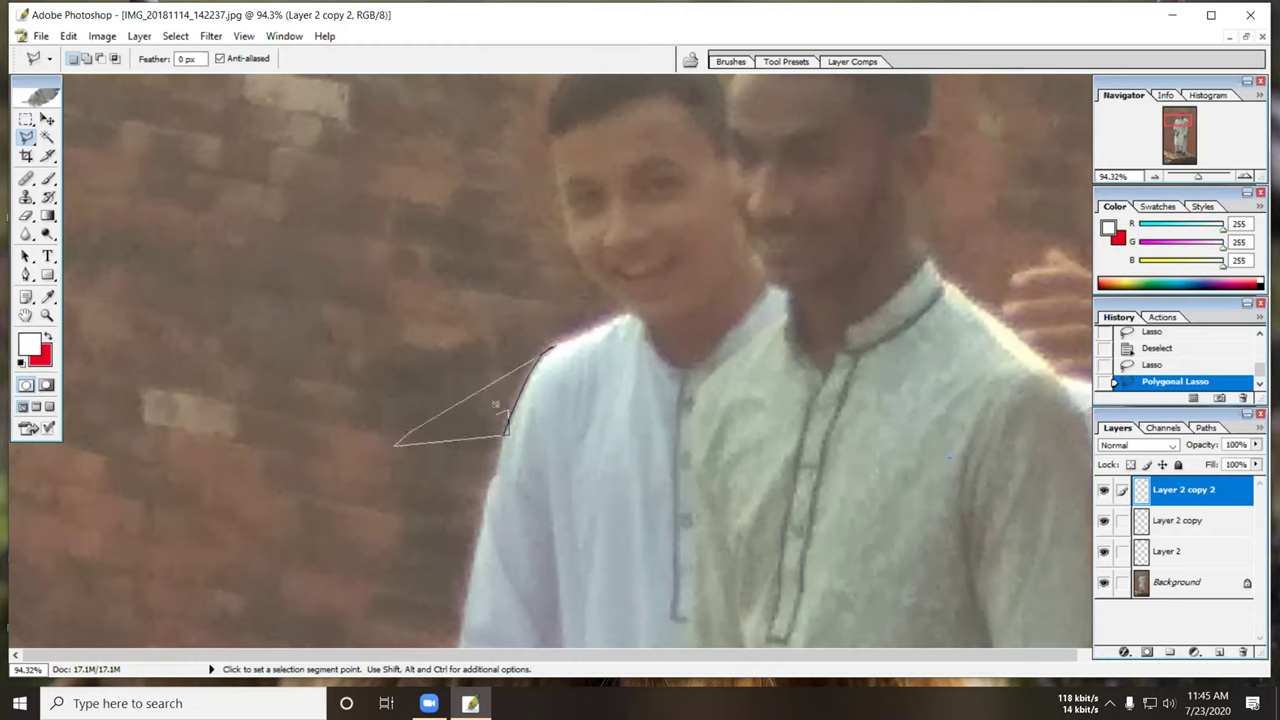
left_click(506, 436)
left_click(508, 409)
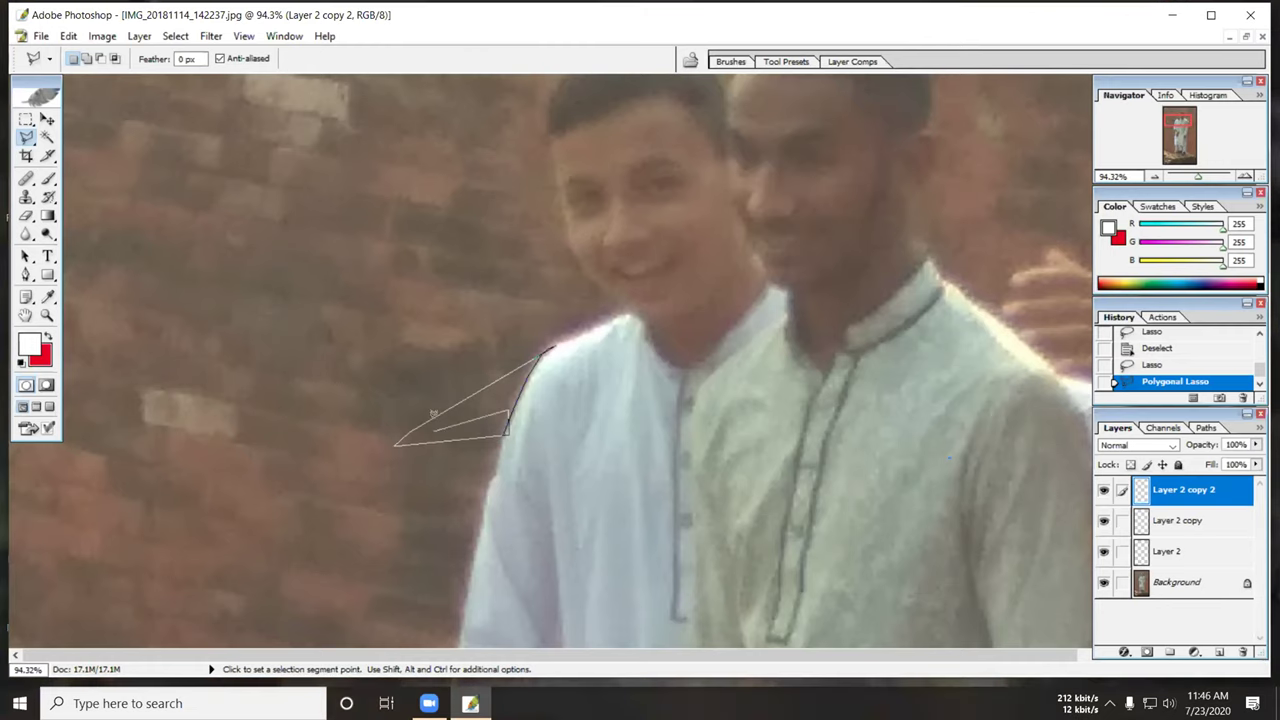
left_click(465, 425)
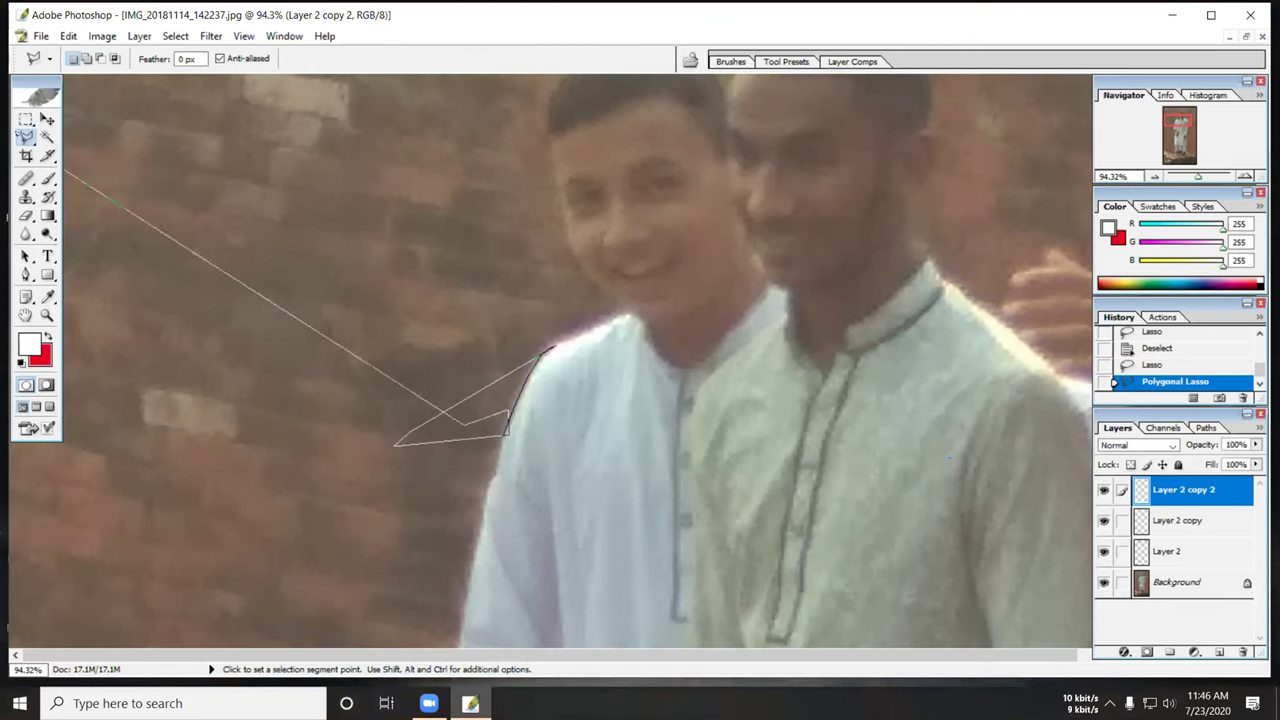
left_click(64, 171)
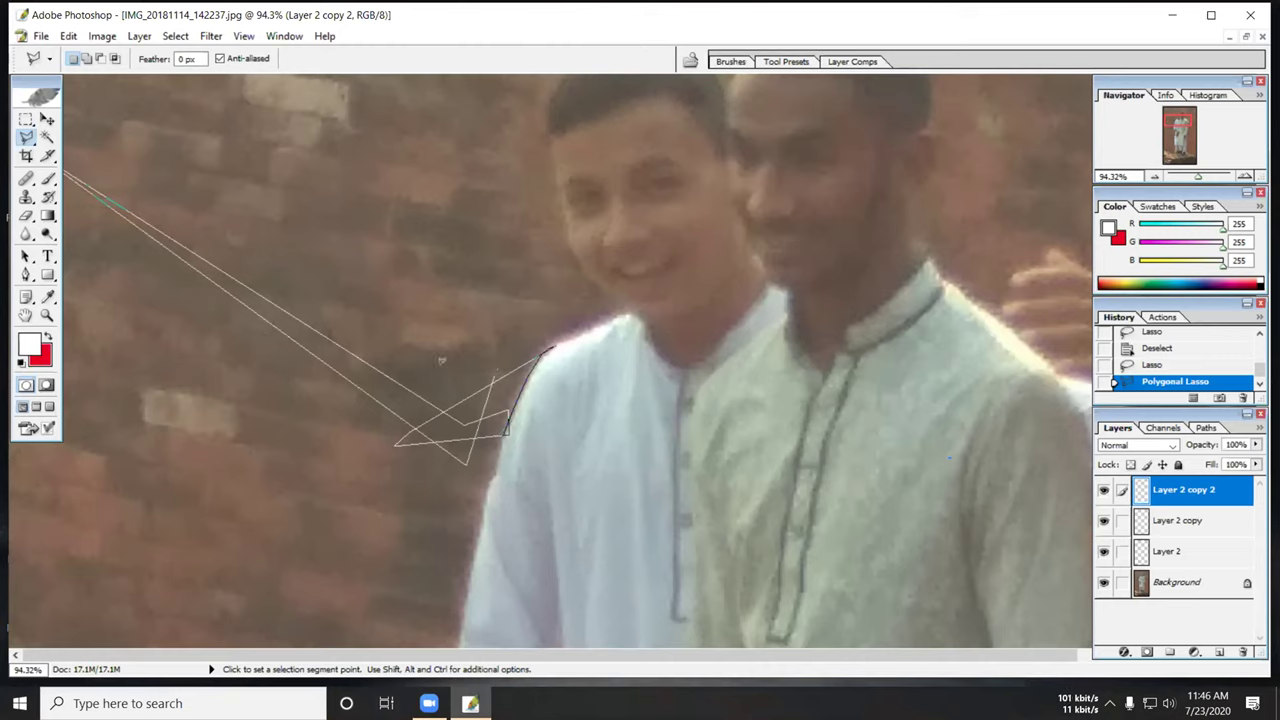
left_click(539, 358)
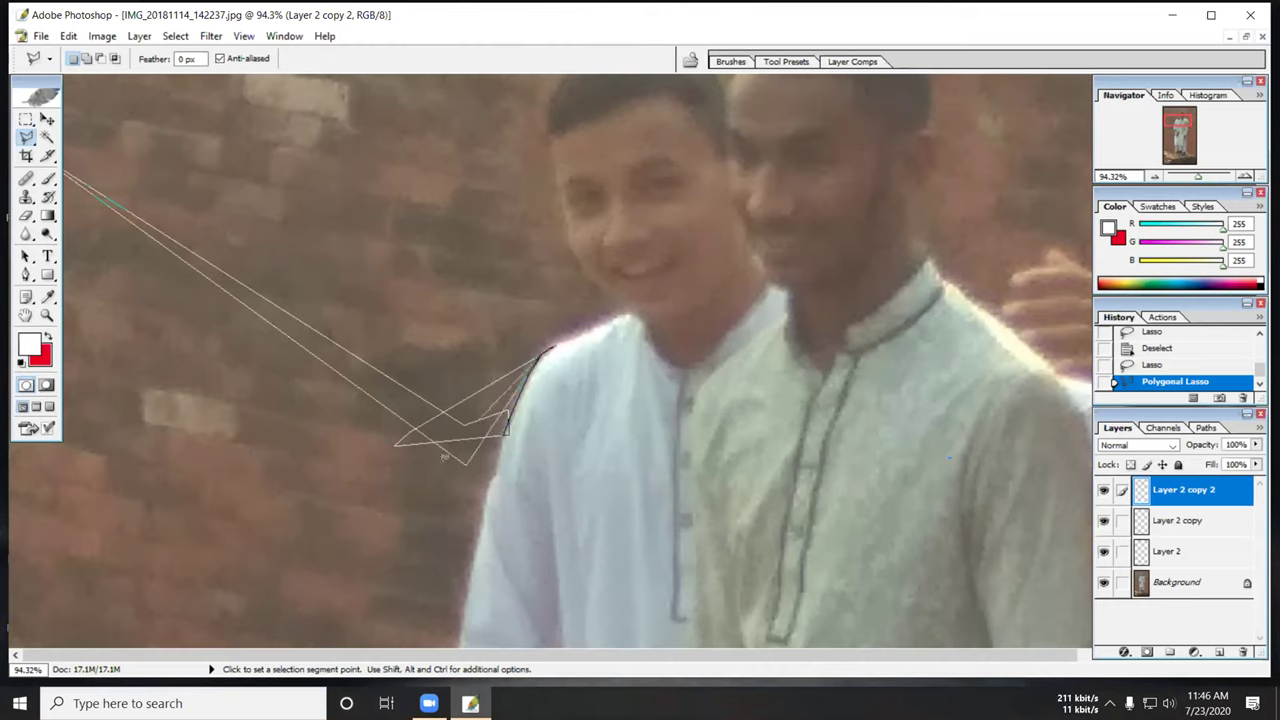
double_click(501, 440)
right_click(493, 433)
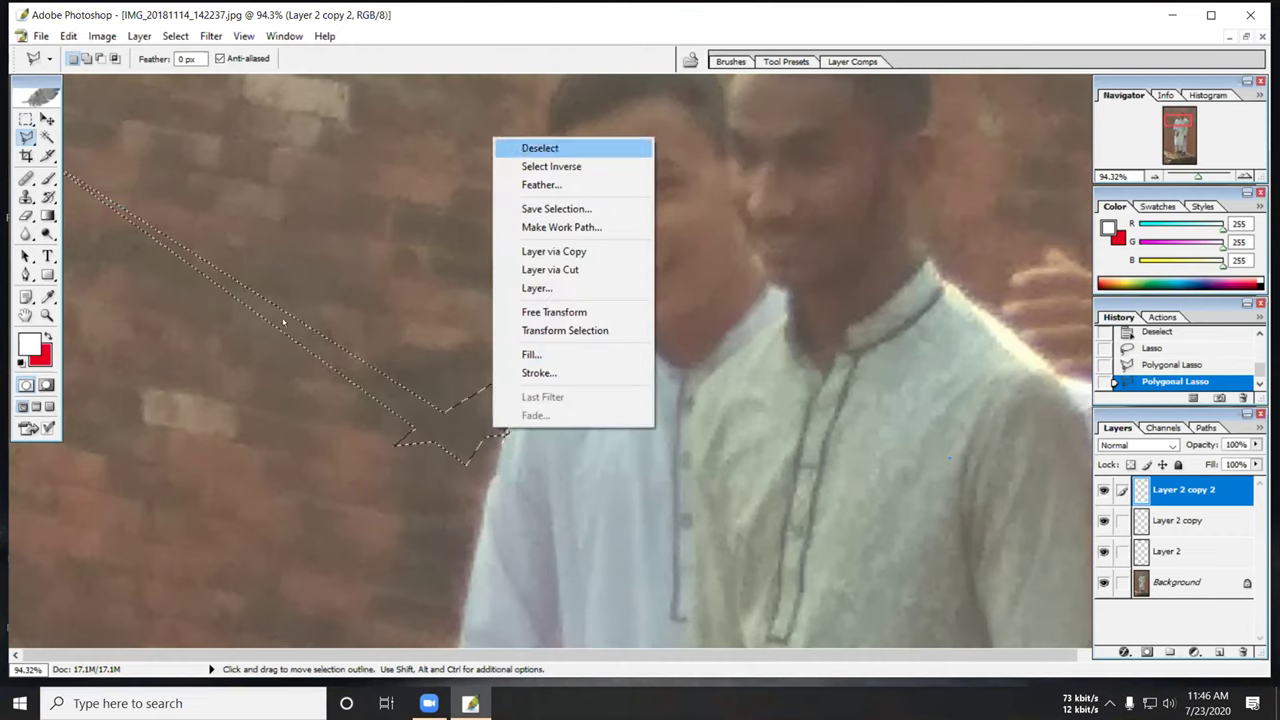
key("Escape")
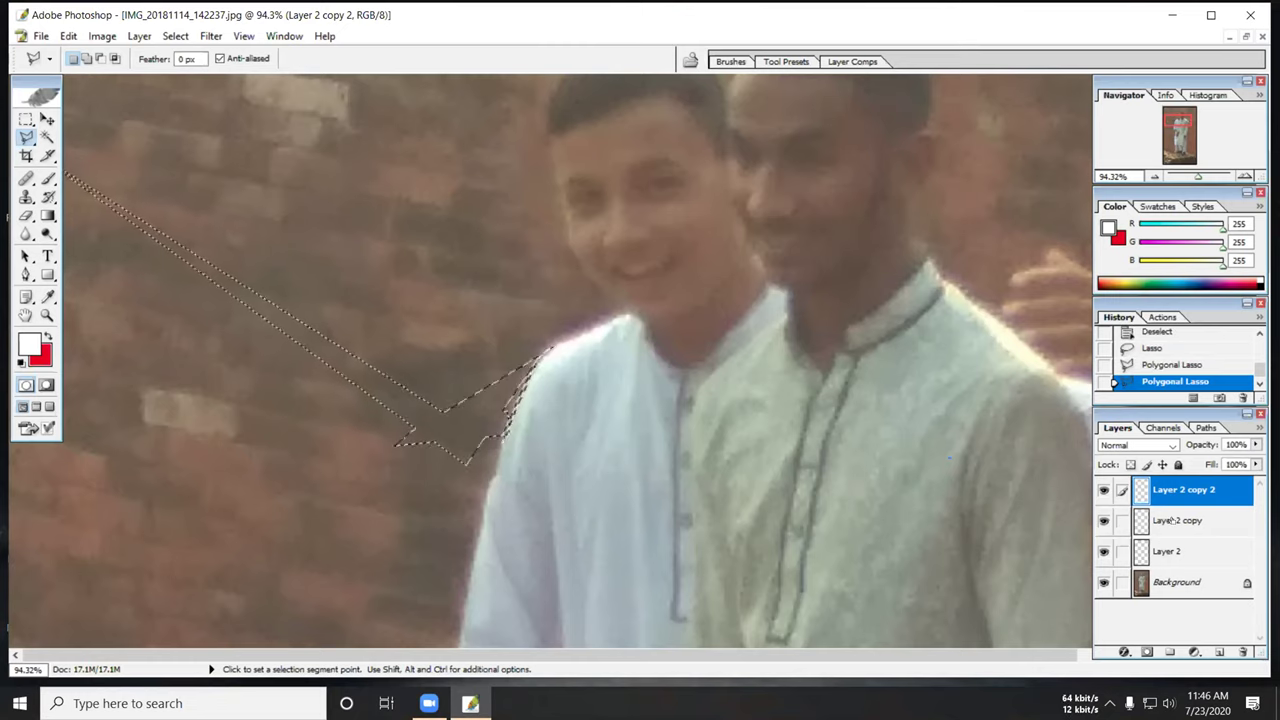
Cycle the active layer through the layers below and reactivate Layer 2 copy 2.
key("alt+bracketleft")
key("alt+bracketleft")
key("alt+bracketleft")
key("alt+bracketright")
key("alt+bracketright")
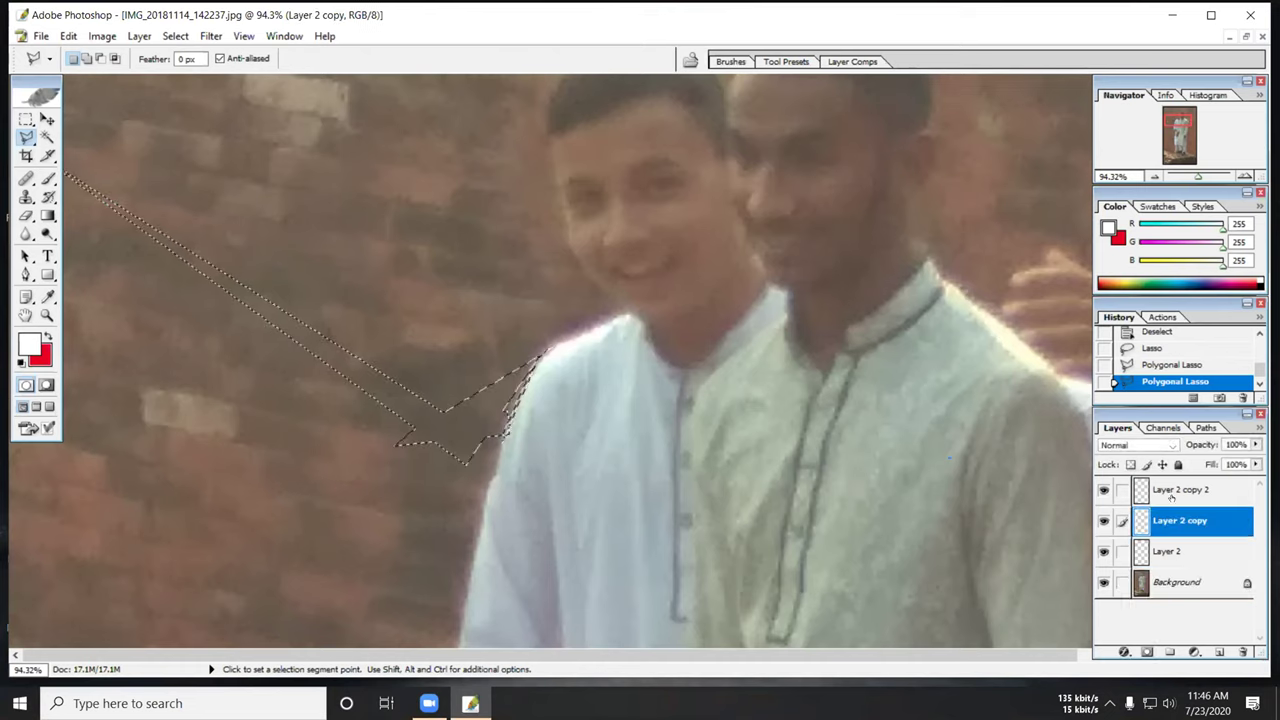
left_click(1172, 492)
Select a thin sliver of the brick wall with the Polygonal Lasso, undo and redo it, and hide the selection edges.
left_click(410, 449)
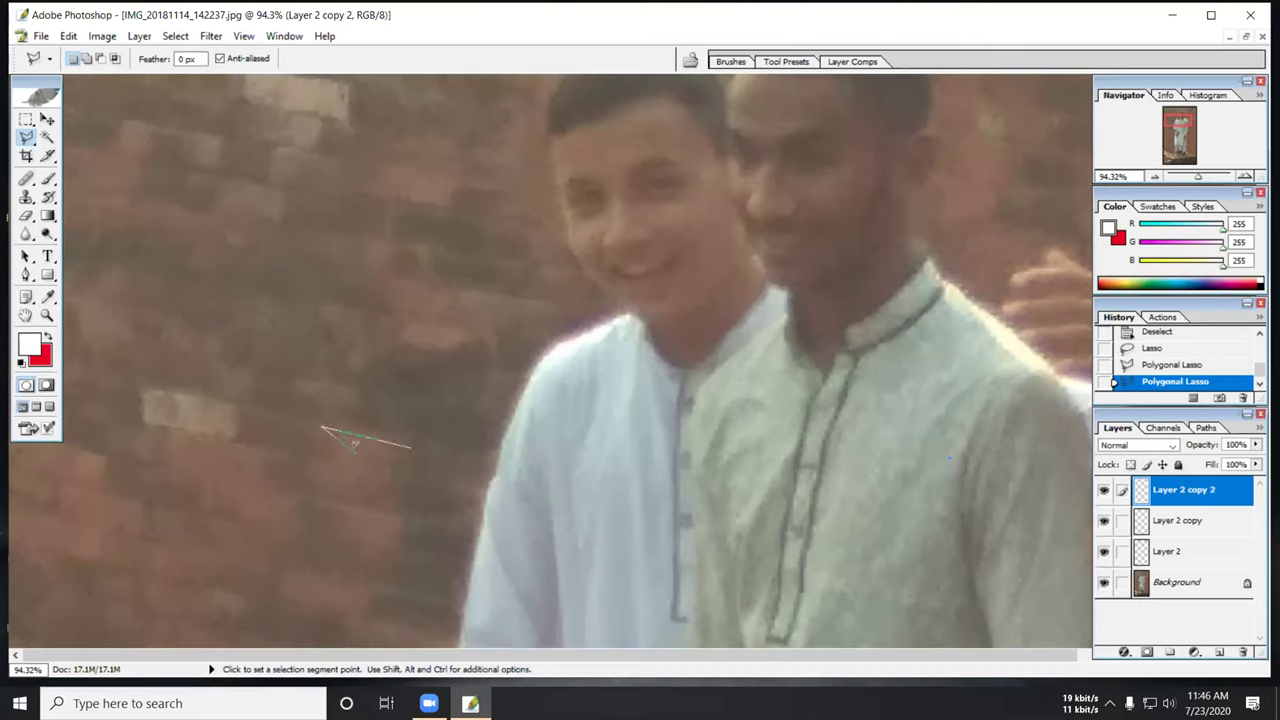
left_click(411, 449)
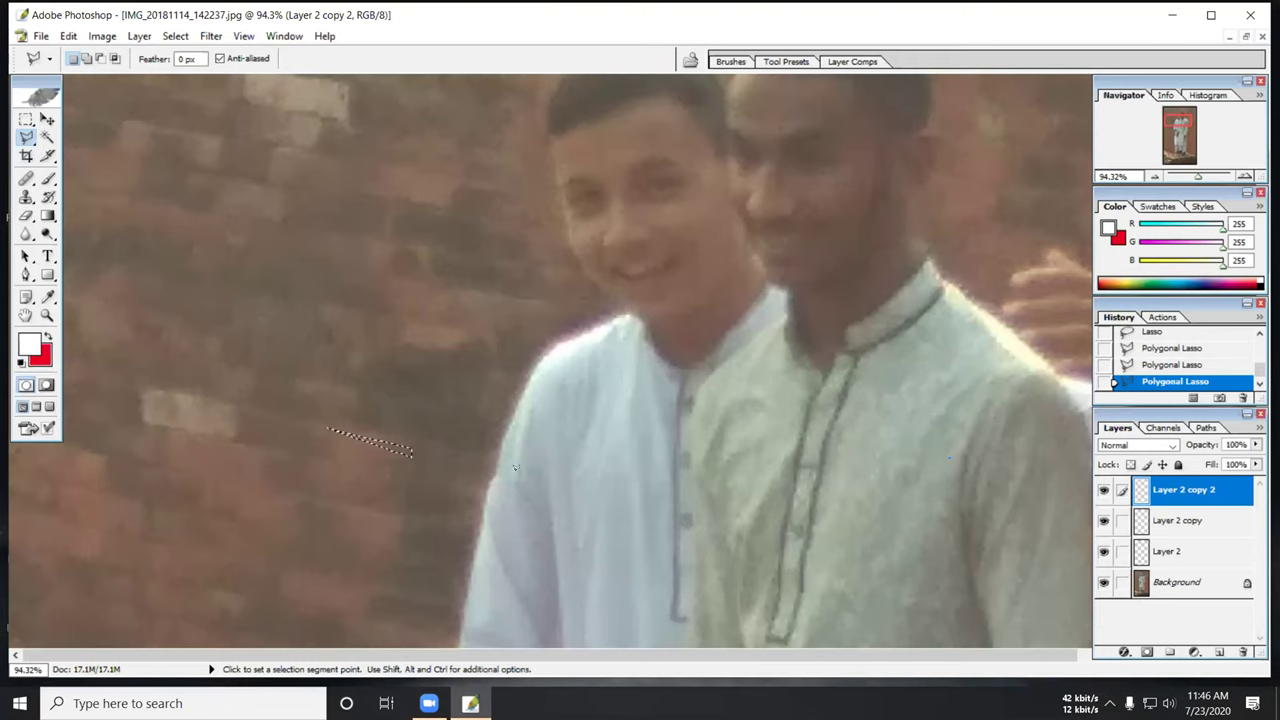
key("ctrl+z")
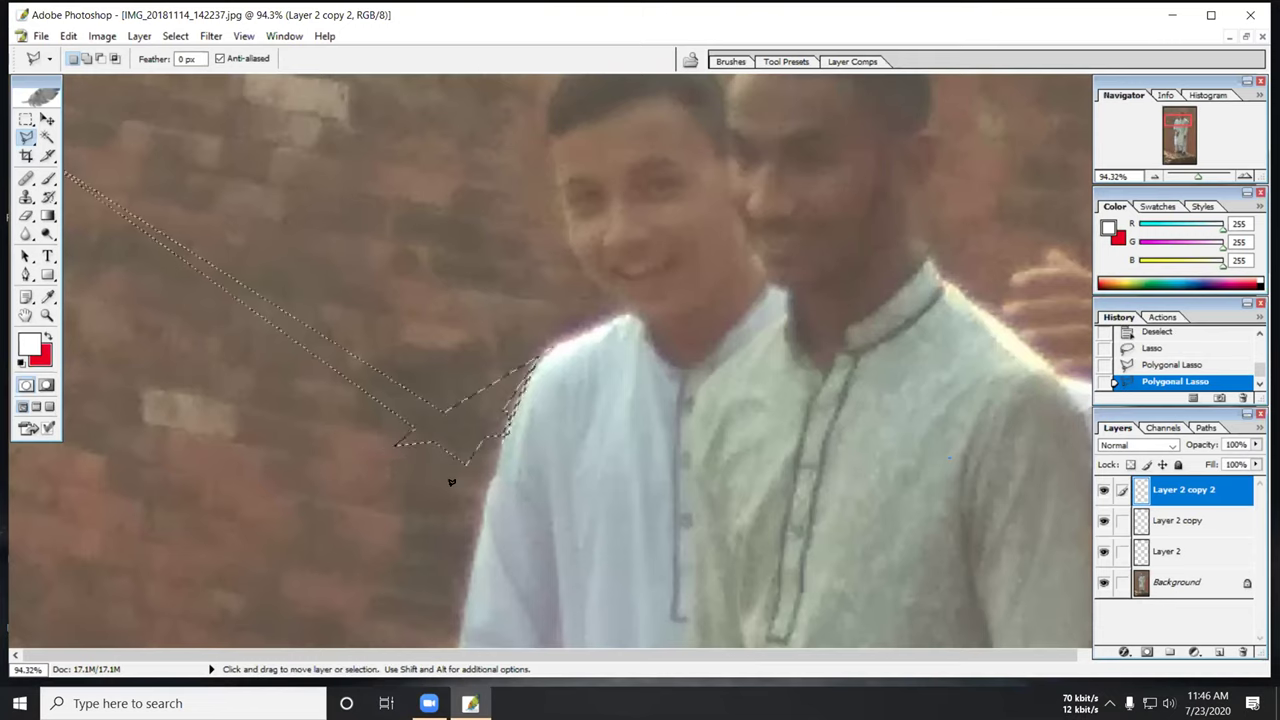
key("ctrl+z")
key("ctrl+h")
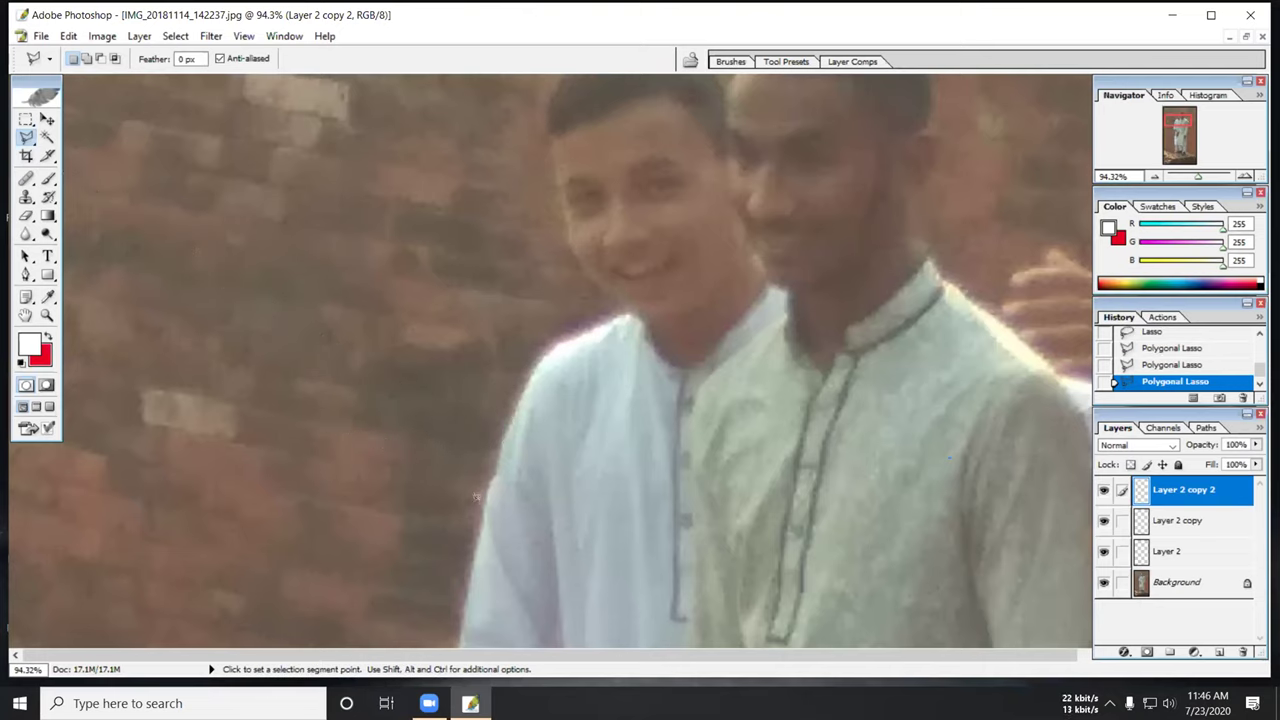
Trace the white shirt from the upper sleeve over the shoulder to the neck with the Polygonal Lasso, closing the outline there.
left_click(483, 504)
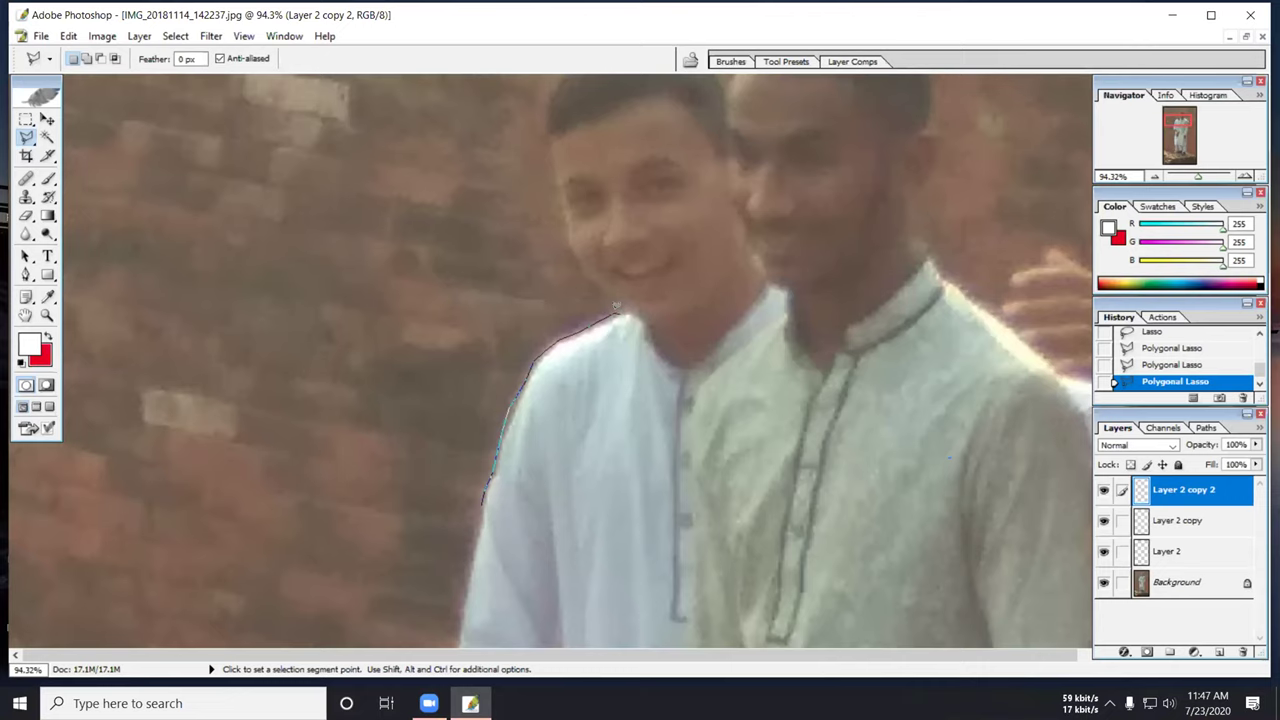
double_click(615, 308)
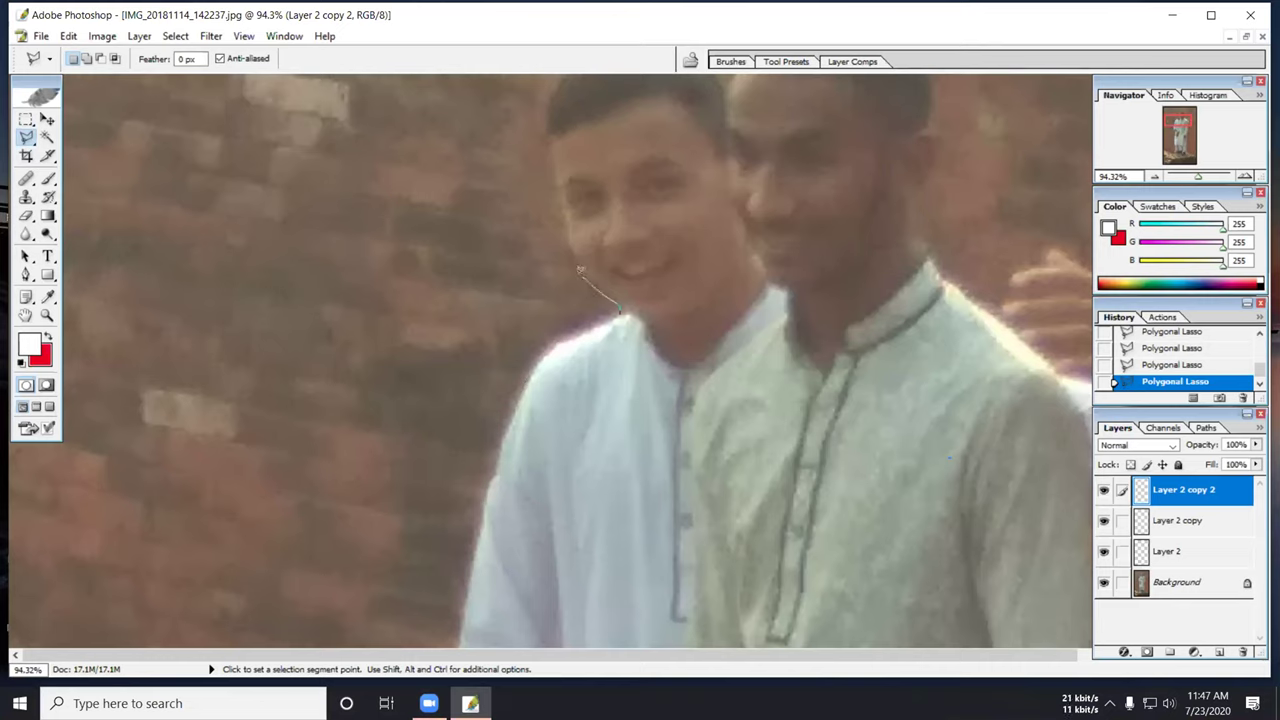
left_click(566, 245)
key("Escape")
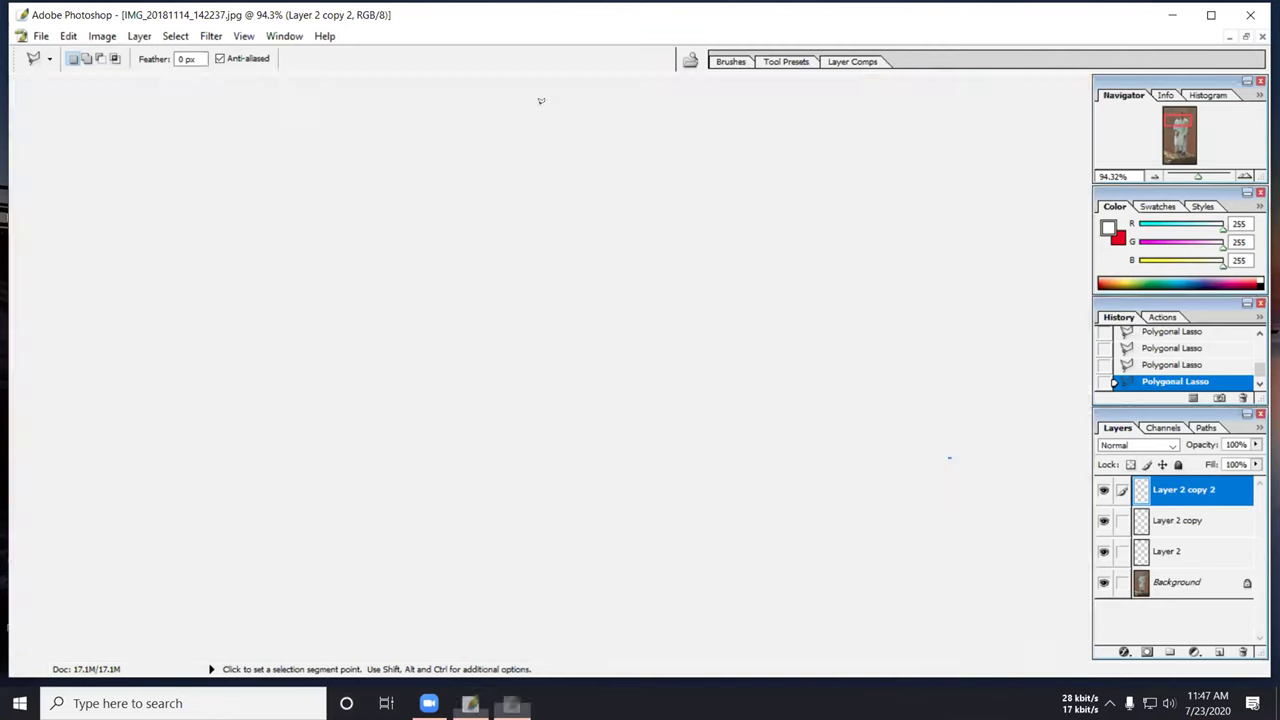
Outline a polygonal area of the brick wall beside the hair of the man in white with the Polygonal Lasso.
left_click(542, 114)
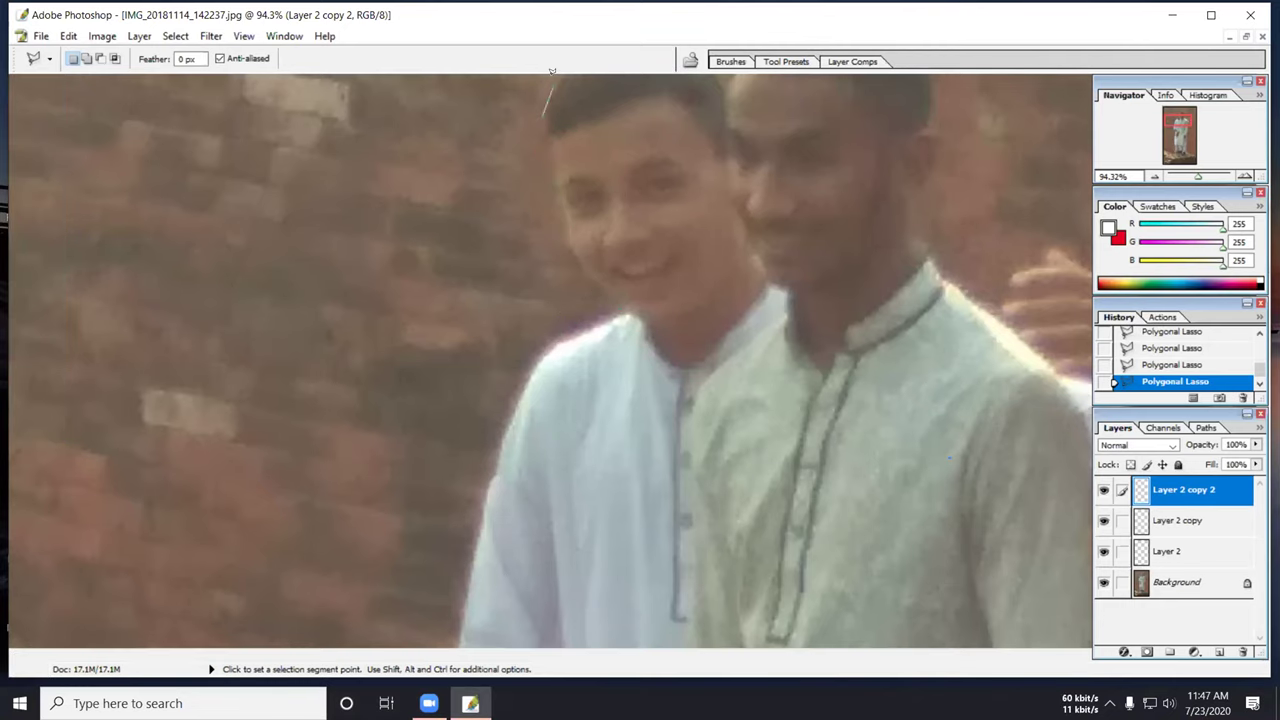
left_click(549, 88)
left_click(413, 112)
left_click(393, 175)
left_click(465, 227)
left_click(521, 160)
left_click(86, 372)
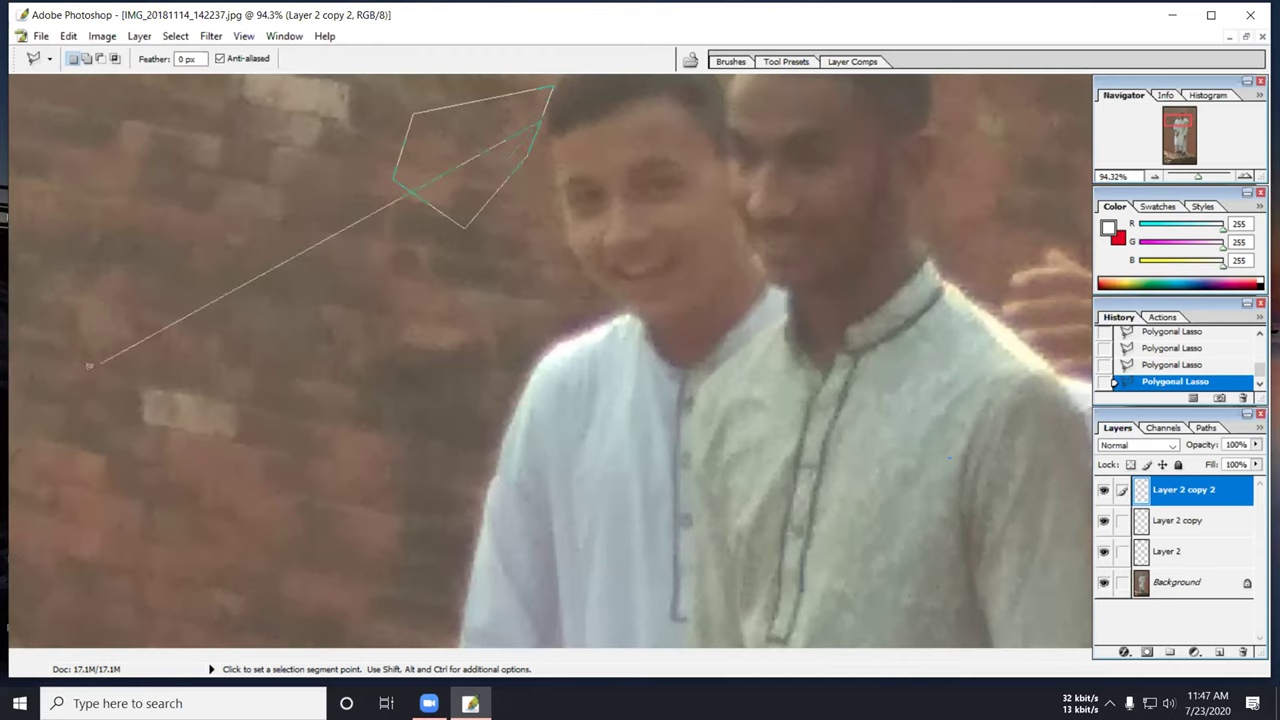
right_click(14, 371)
key("Return")
Outline a large self-crossing polygon over the brick wall and both shirts with the Polygonal Lasso, close it, and undo the selection move.
left_click(297, 422)
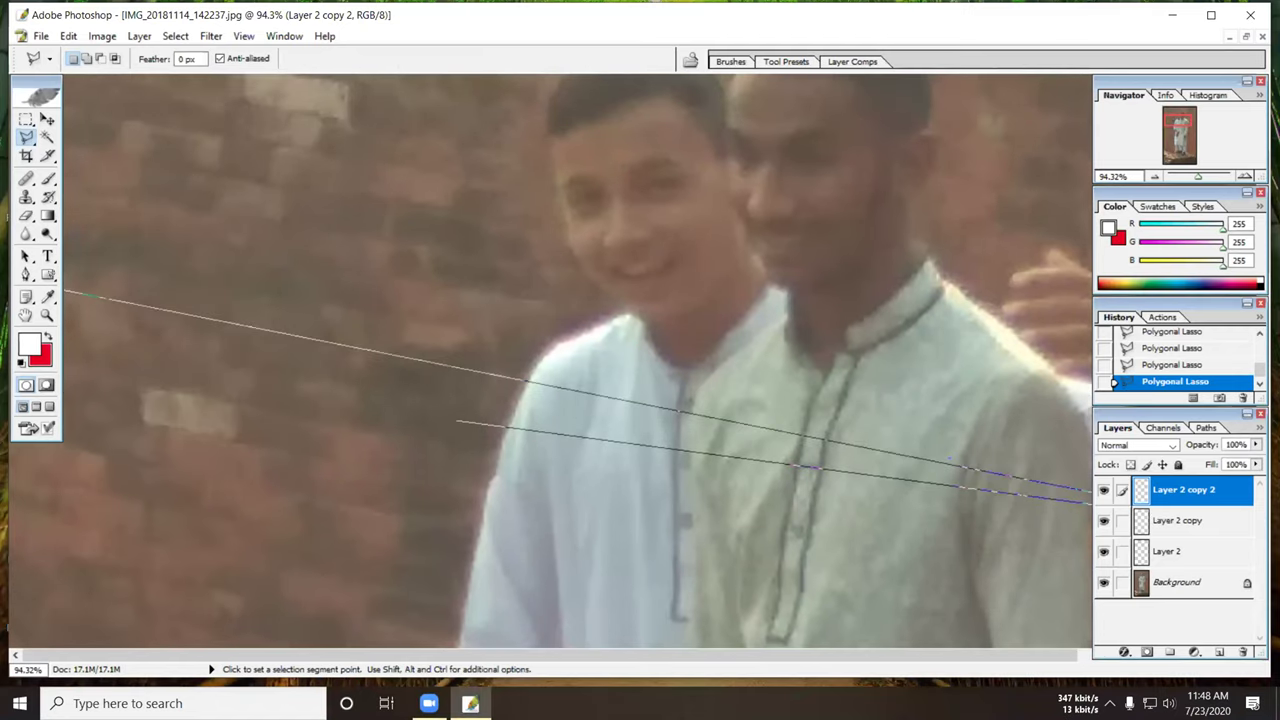
left_click(118, 277)
left_click(404, 300)
left_click(444, 420)
left_click(332, 348)
left_click(625, 350)
left_click(583, 408)
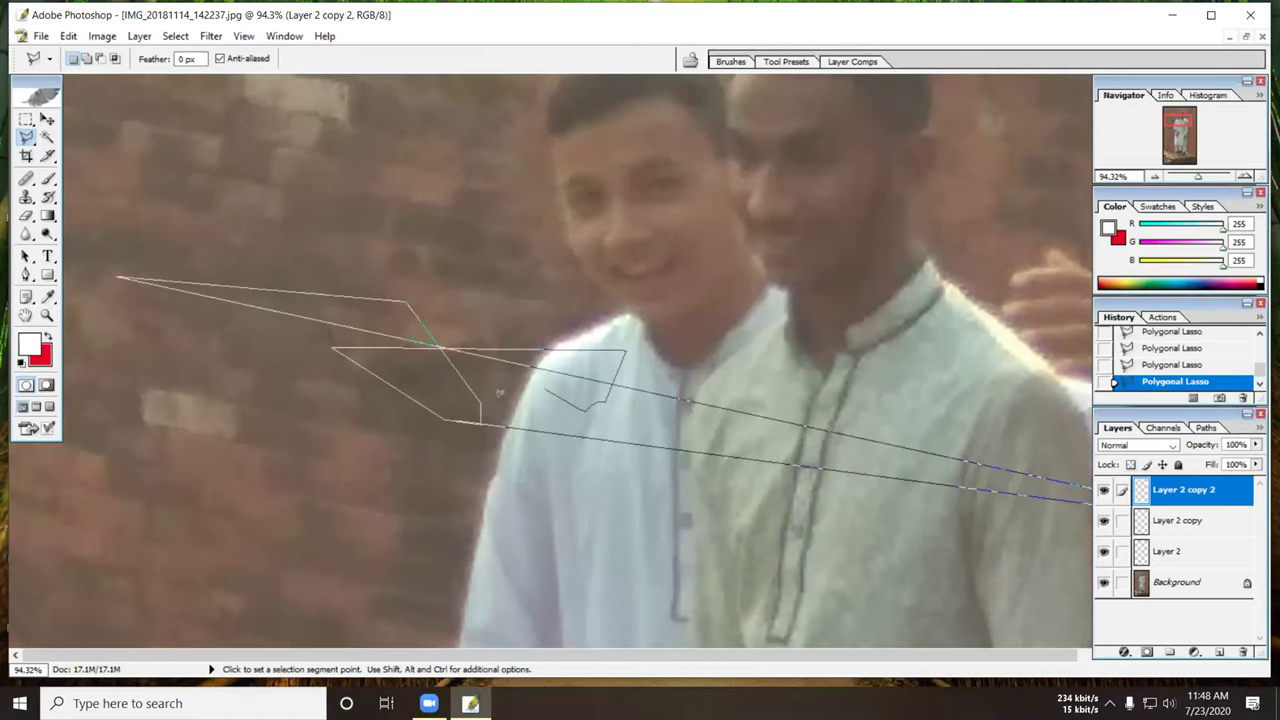
double_click(495, 381)
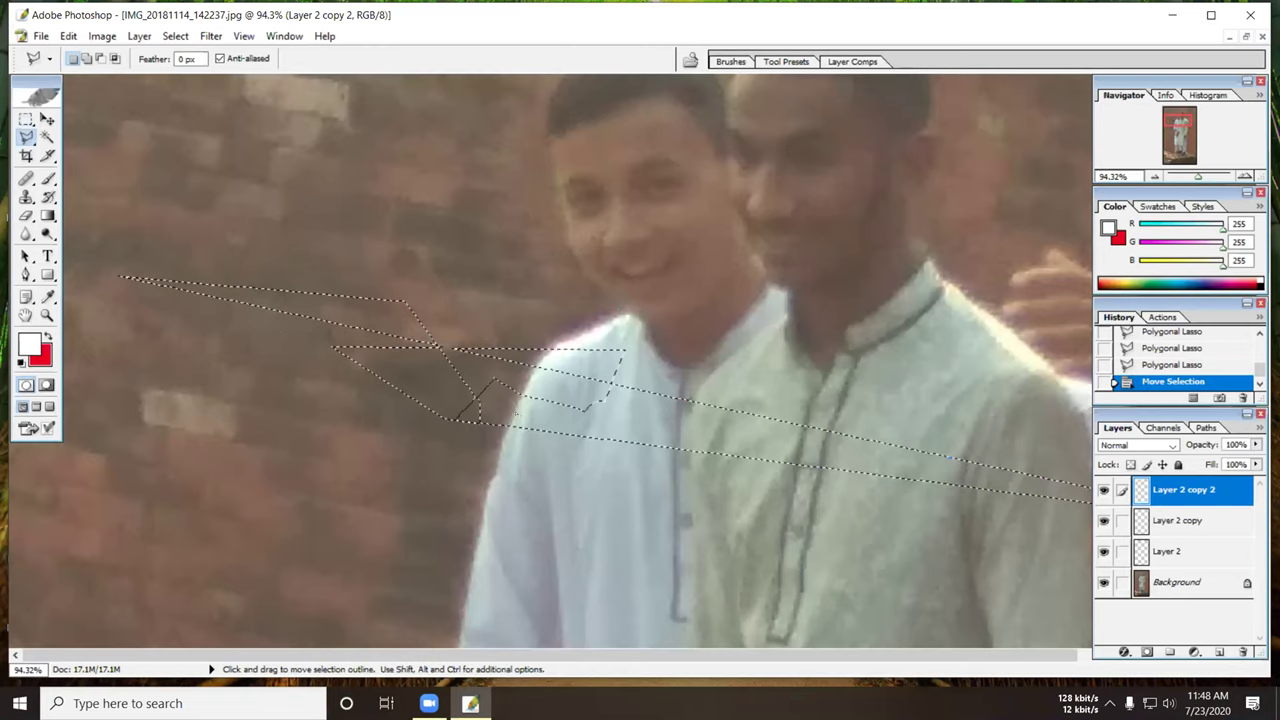
key("ctrl+z")
left_click(495, 381)
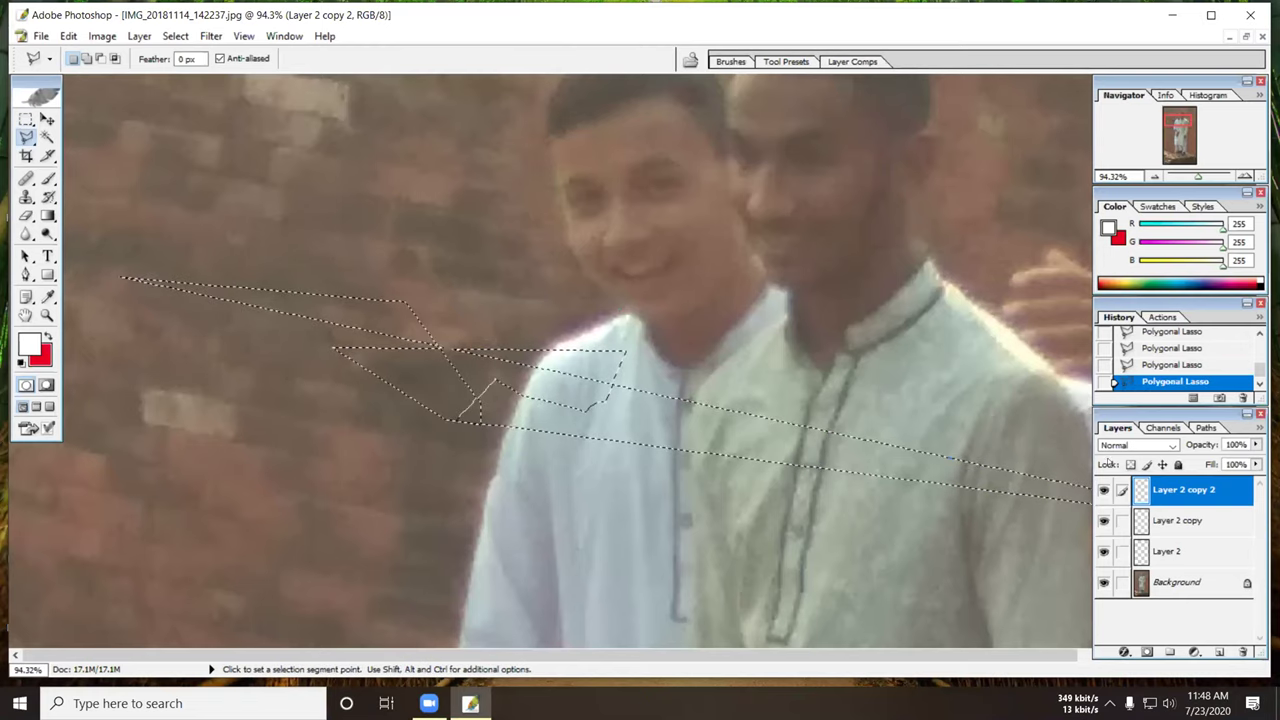
Delete Layer 2 copy 2, Layer 2 and Layer 2 copy, keeping only the Background layer.
left_click(1242, 653)
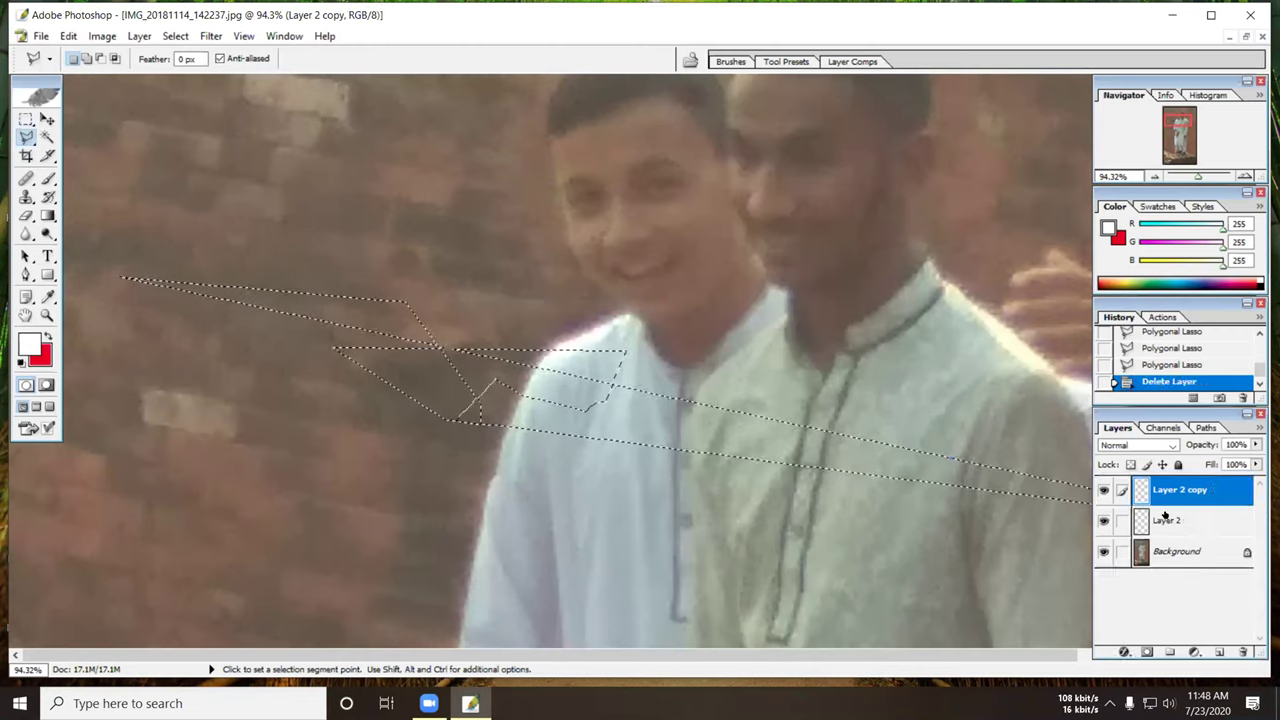
left_click(1242, 652)
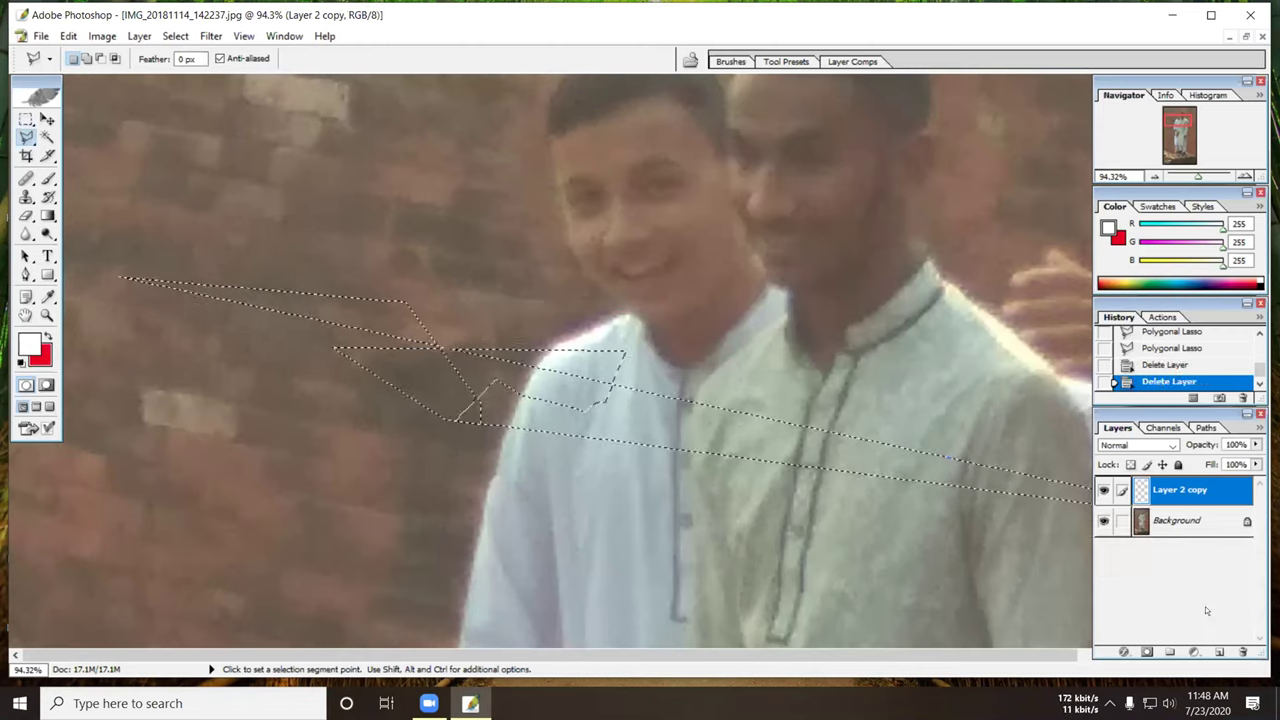
left_click(1242, 652)
Select a small patch of the brick wall beside the white shirt's upper sleeve with the Polygonal Lasso.
left_click(470, 397)
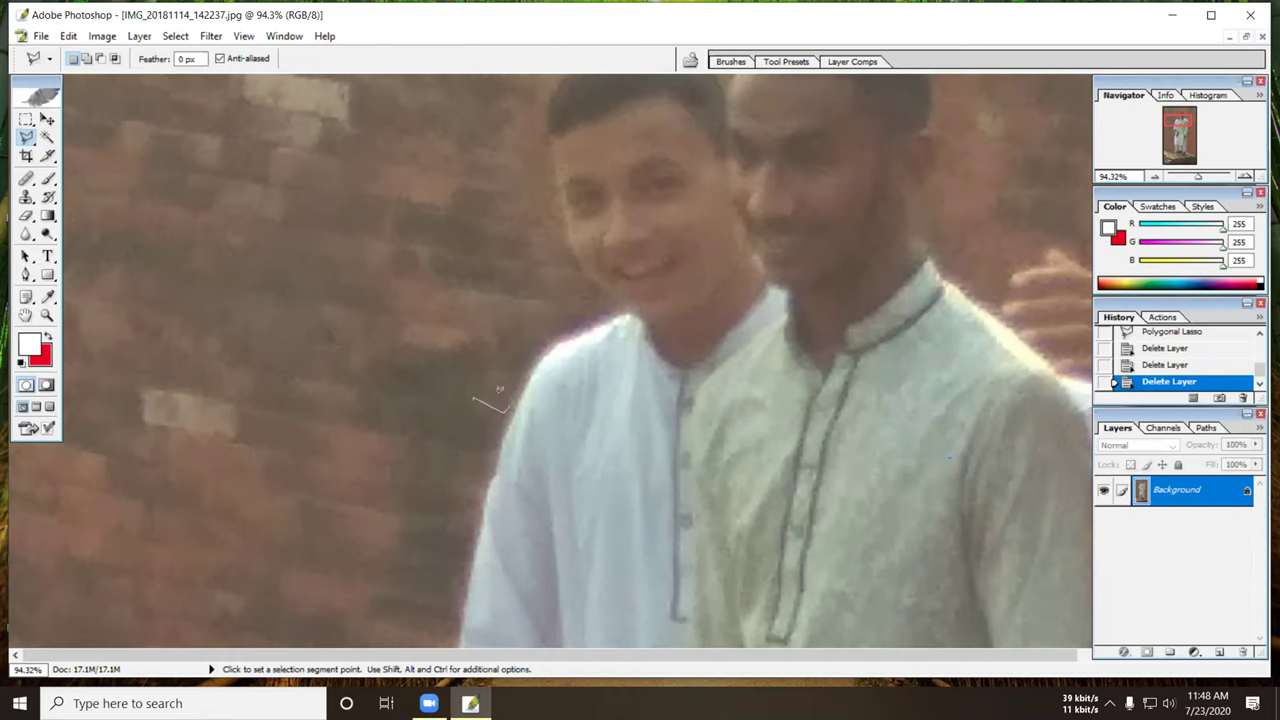
left_click(474, 396)
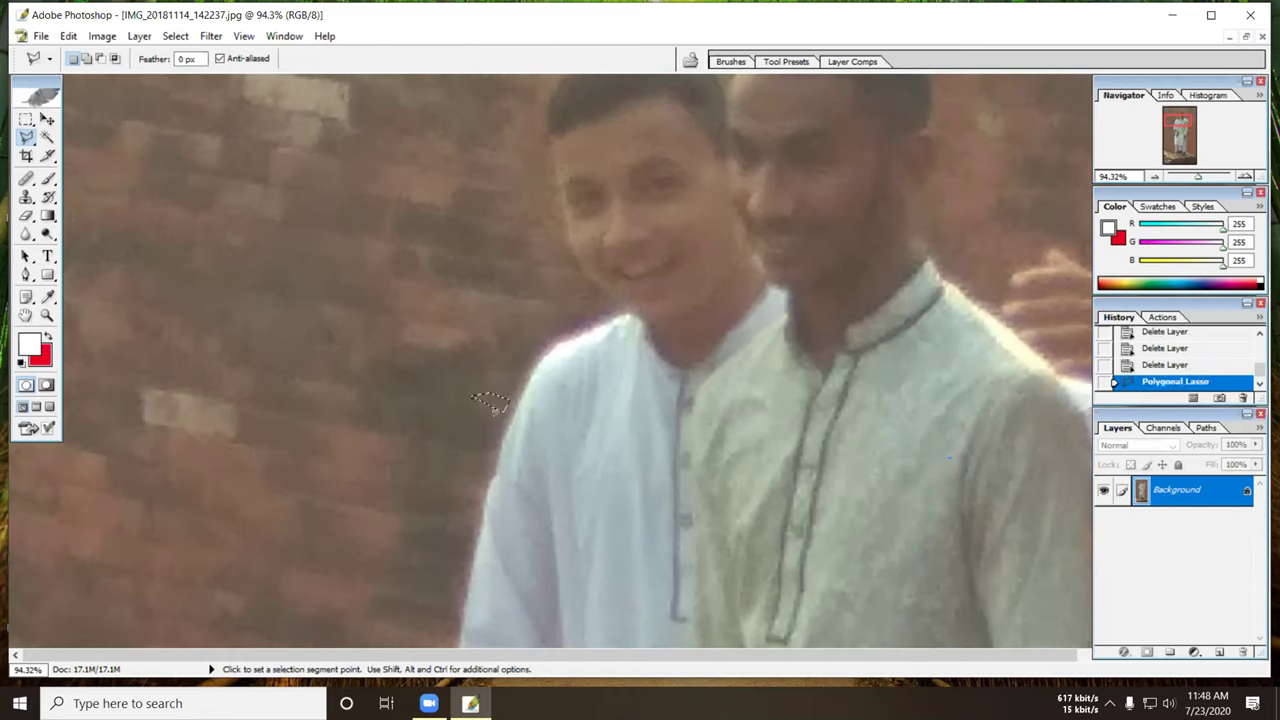
Outline an irregular, self-crossing polygon over the brick wall beside the man in white with the Polygonal Lasso, close it, and undo the selection move.
left_click(451, 471)
left_click(255, 430)
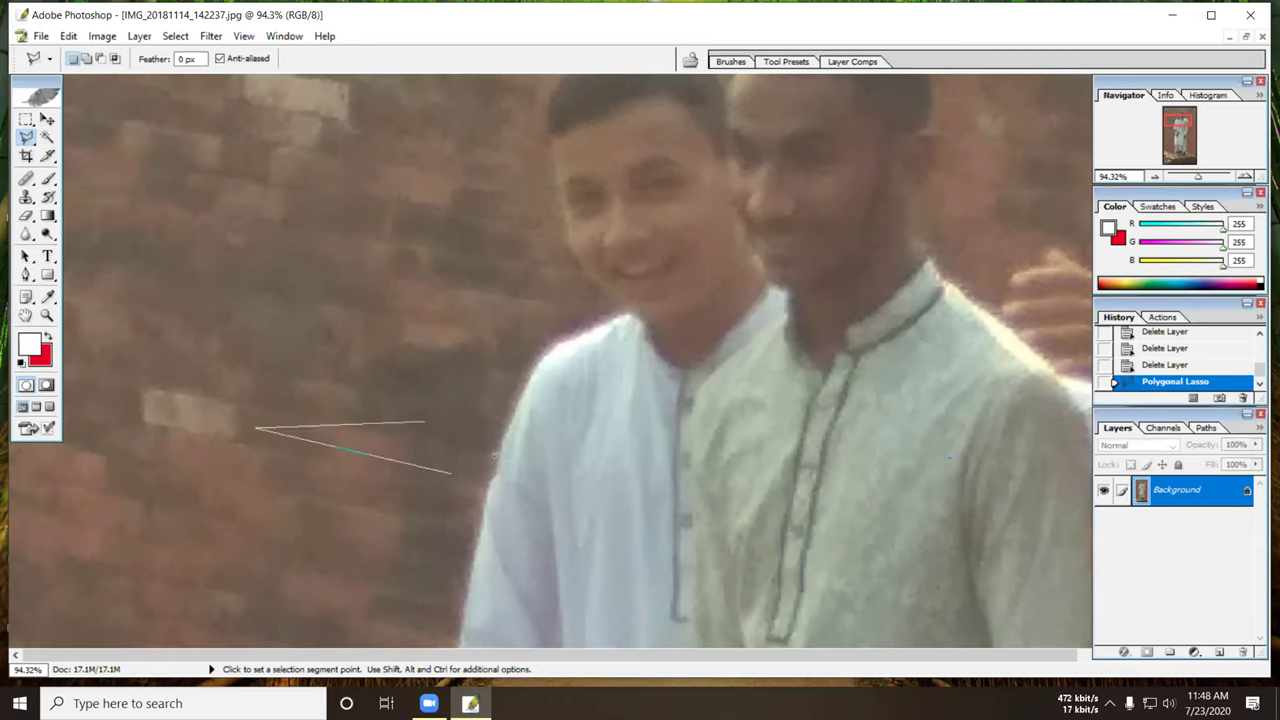
left_click(496, 459)
left_click(495, 442)
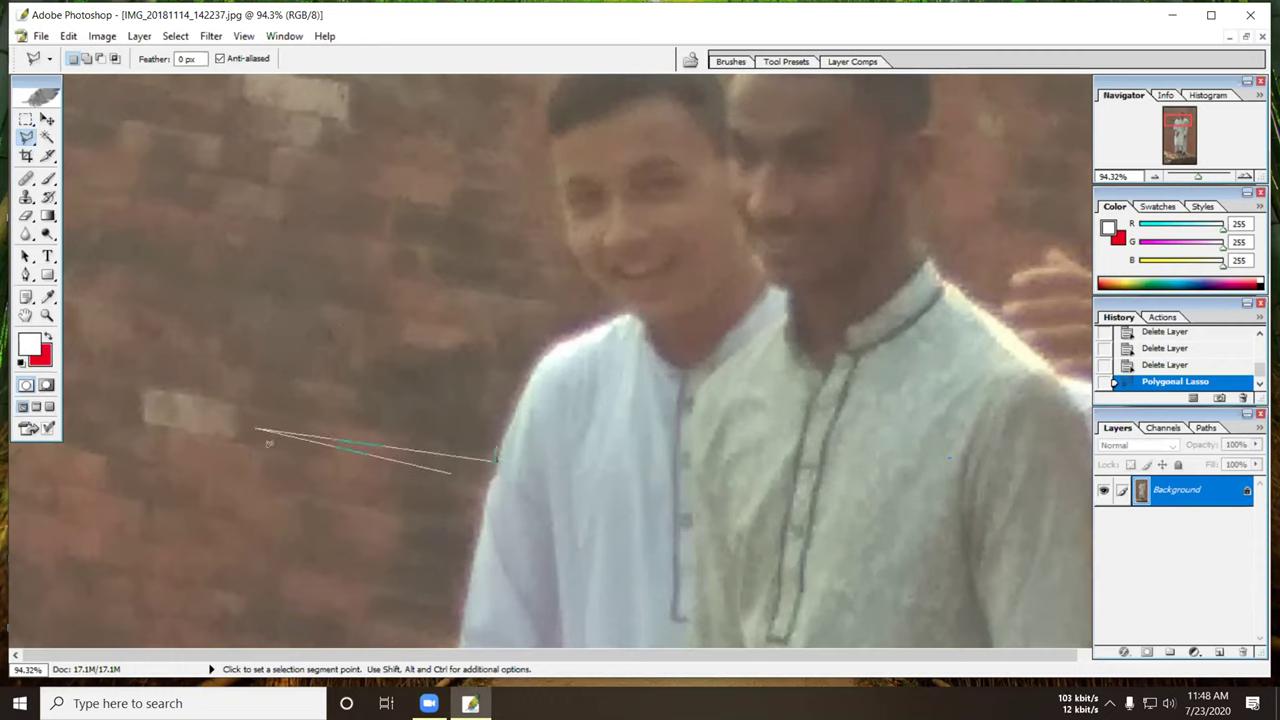
left_click(460, 275)
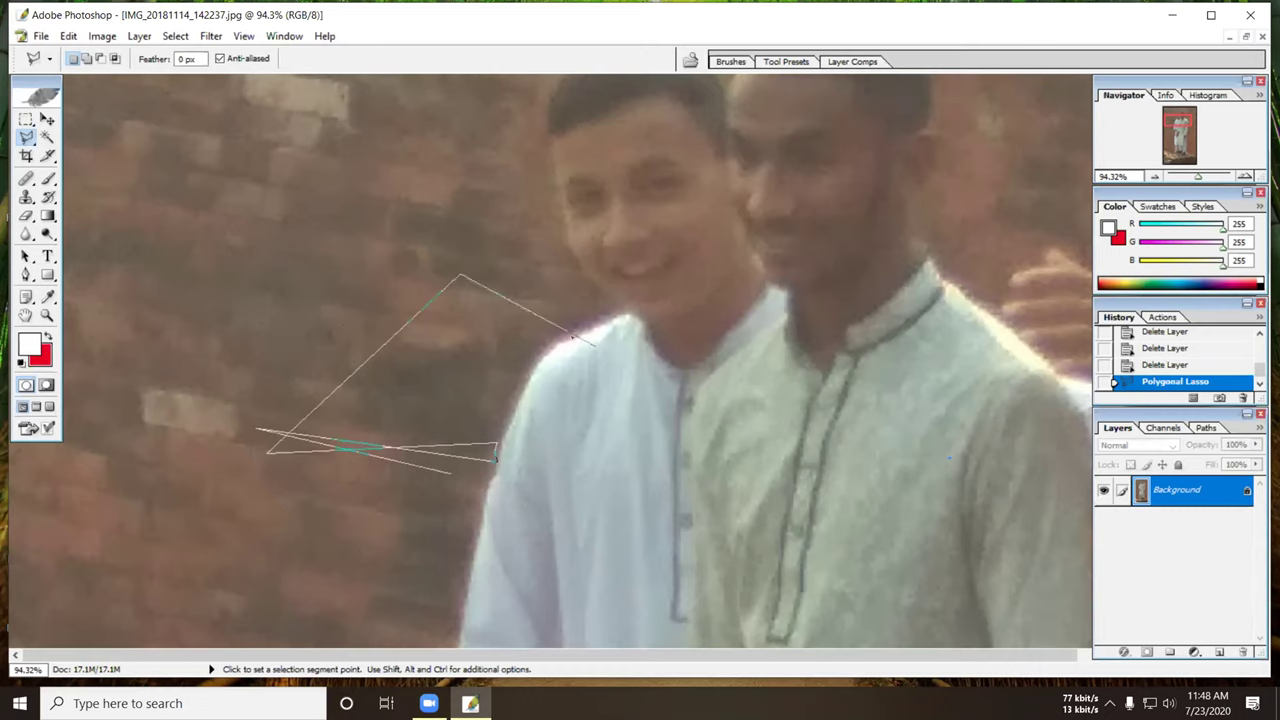
left_click(503, 464)
left_click(417, 457)
left_click(490, 425)
left_click(553, 292)
left_click(488, 280)
left_click(372, 432)
left_click(326, 383)
left_click(372, 338)
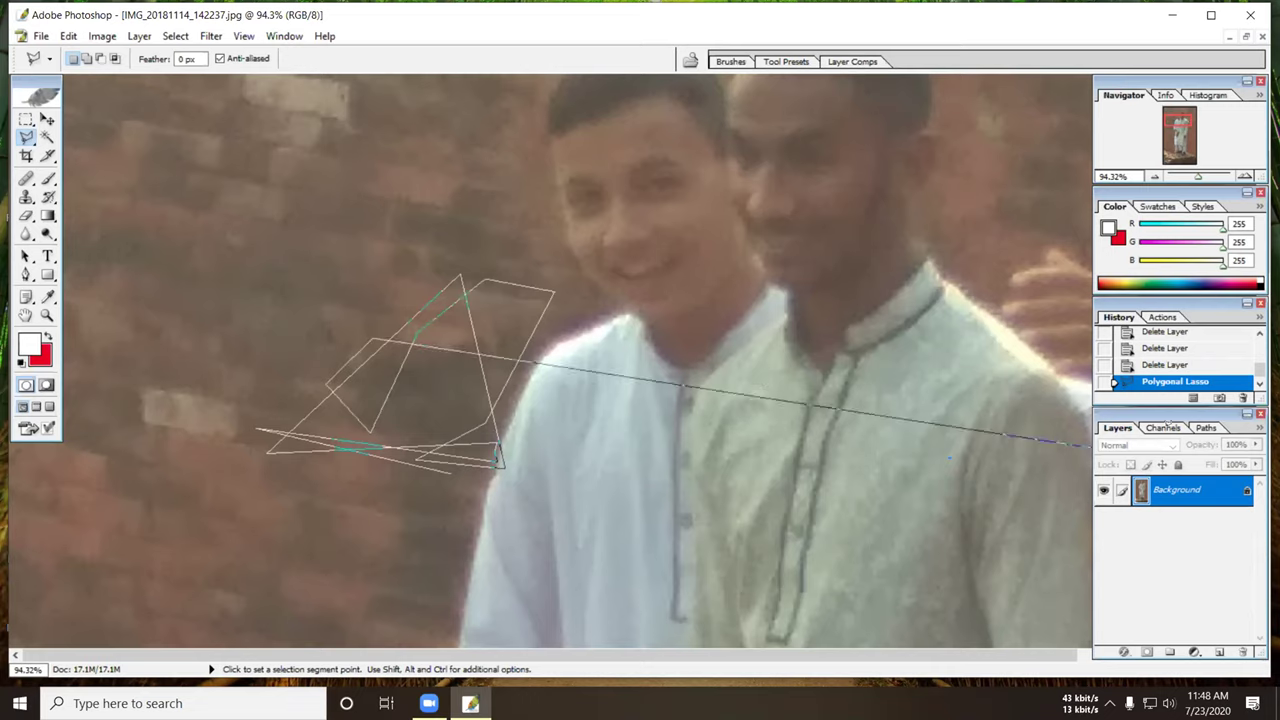
scroll(1085, 594, "down", 4)
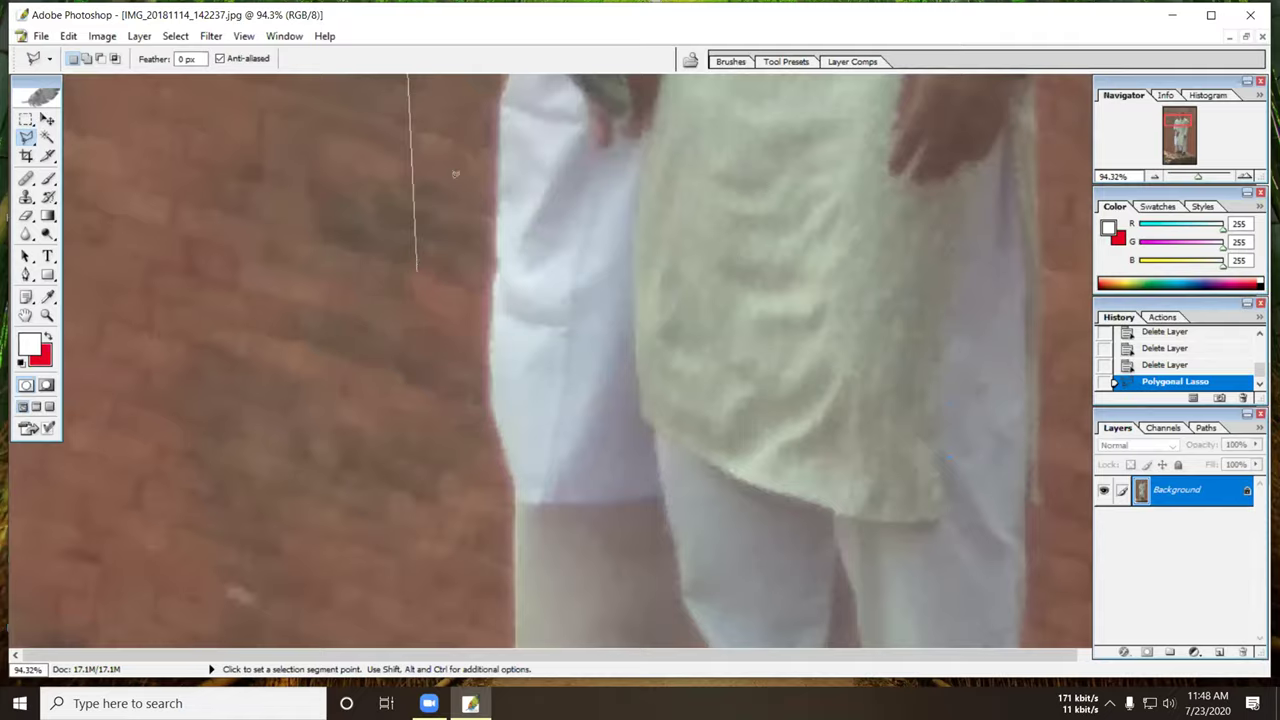
scroll(455, 174, "up", 2)
scroll(582, 572, "up", 3)
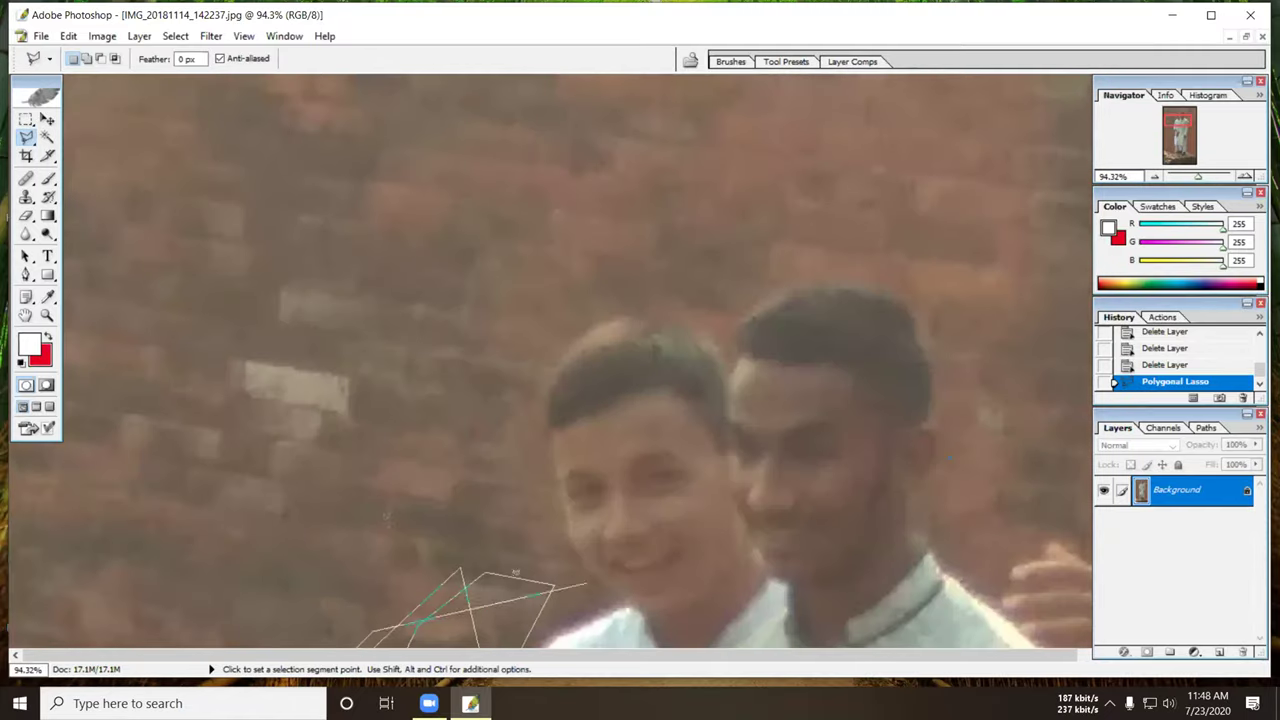
left_click(63, 172)
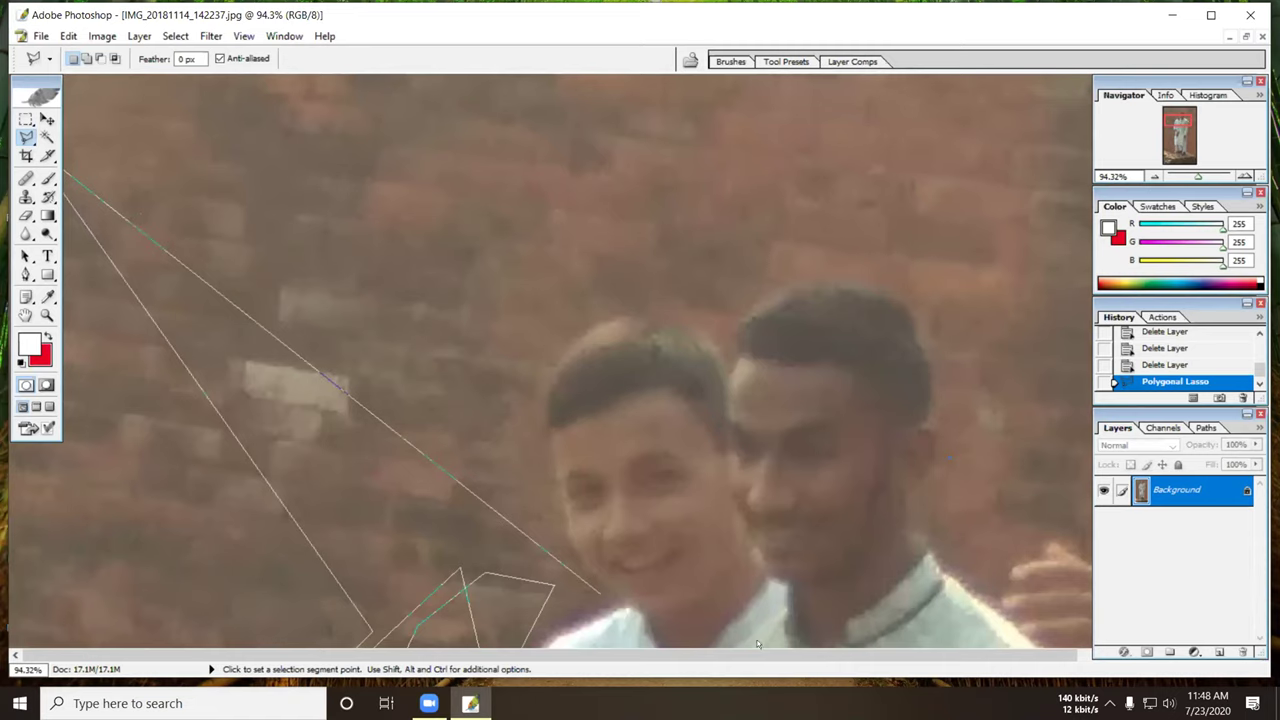
scroll(757, 644, "down", 5)
scroll(962, 676, "down", 1)
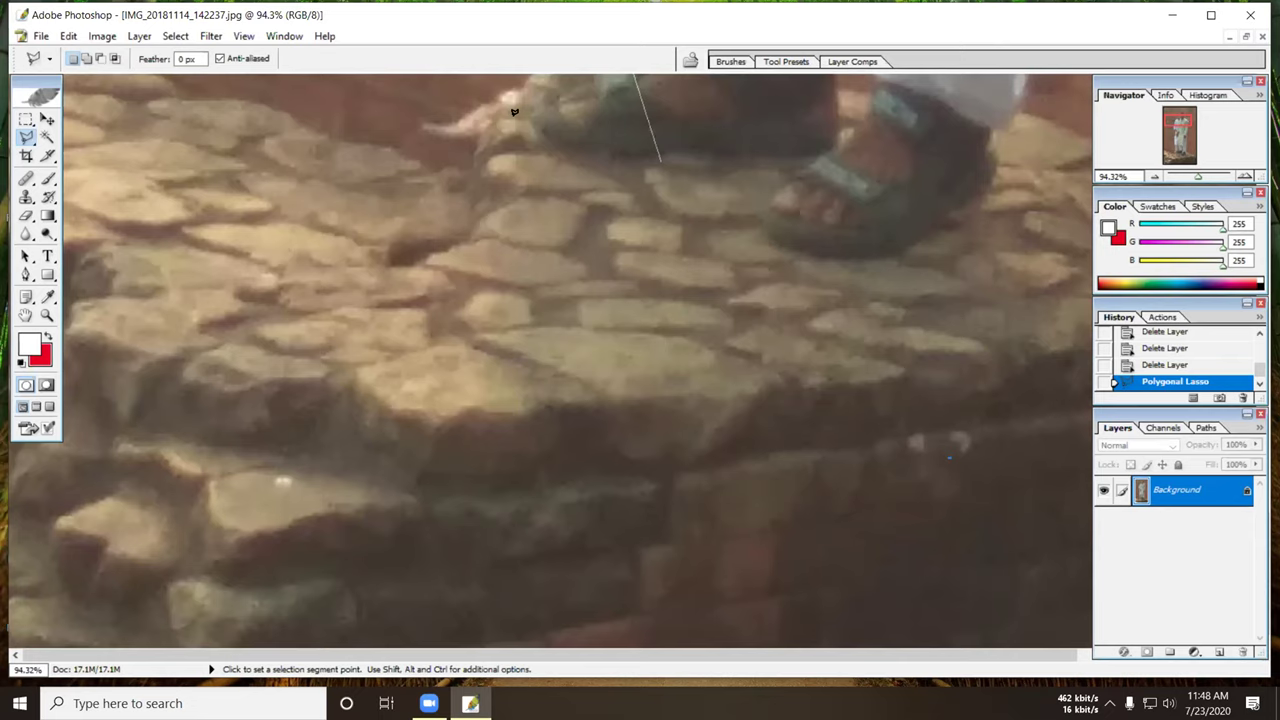
scroll(514, 112, "up", 6)
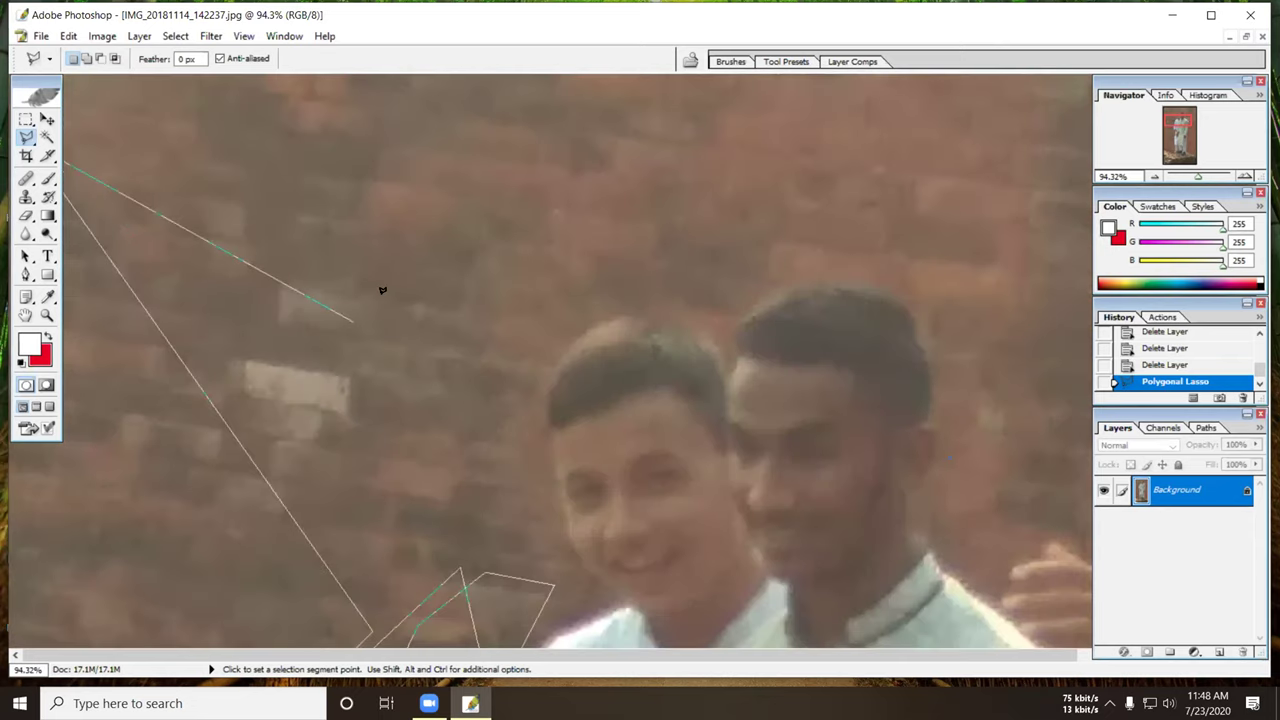
left_click(462, 578)
left_click_drag(460, 590, 452, 597)
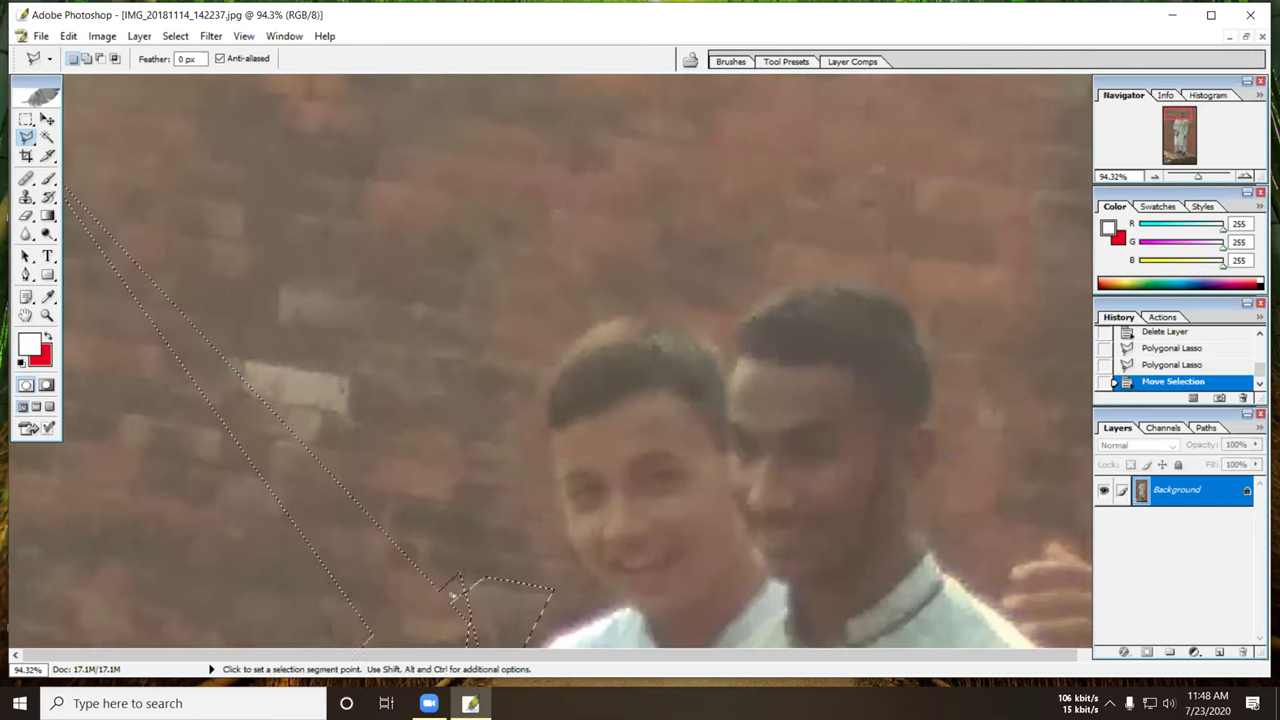
key("ctrl+z")
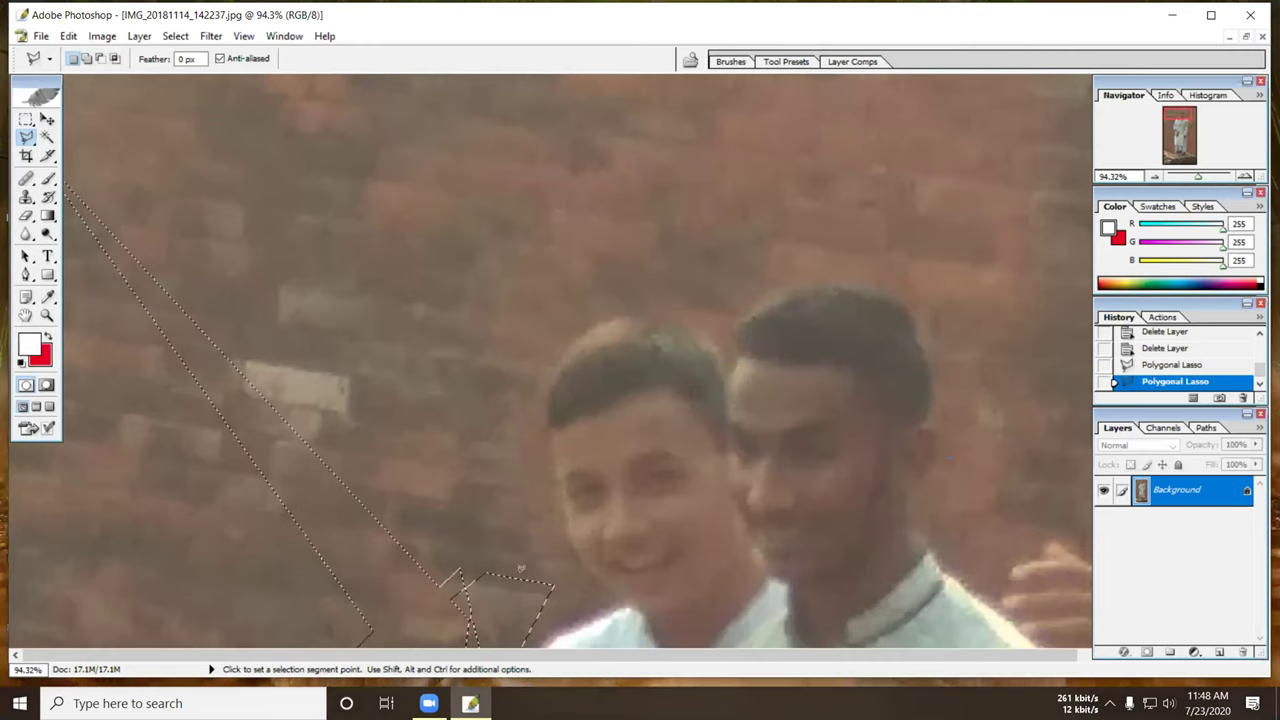
Outline a large irregular polygon from the white shirt's shoulder over the brick wall and the man's face with the Polygonal Lasso and close it.
left_click(573, 612)
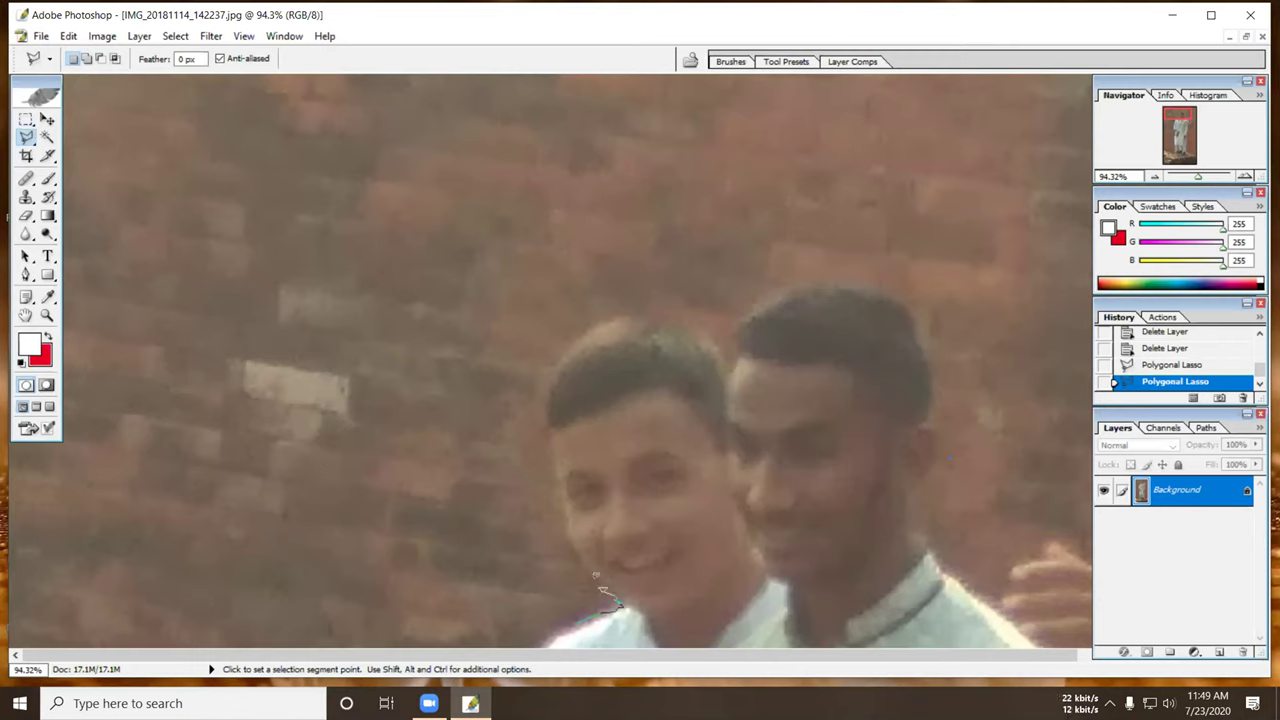
left_click(518, 592)
left_click(455, 603)
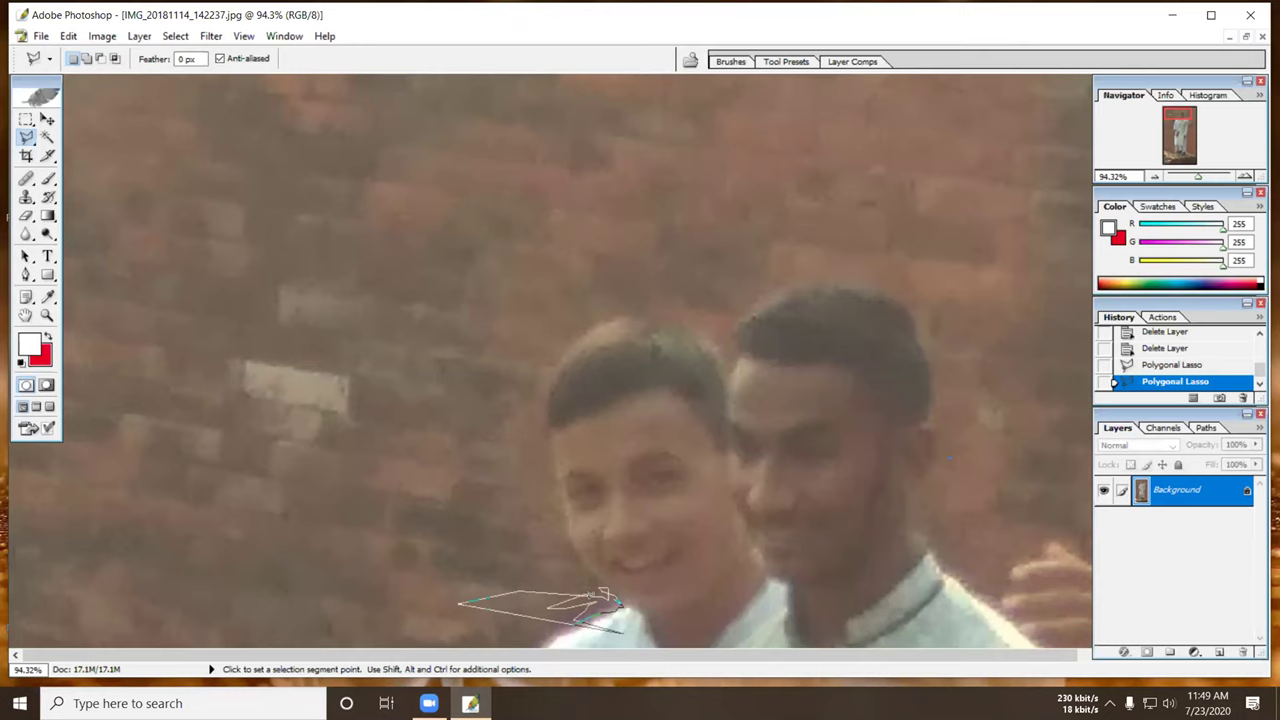
left_click(449, 604)
left_click(318, 278)
left_click(540, 233)
left_click(655, 375)
left_click(652, 500)
left_click(573, 584)
left_click(466, 543)
left_click(333, 462)
left_click(389, 455)
left_click(437, 616)
left_click(567, 250)
left_click(423, 182)
left_click(458, 183)
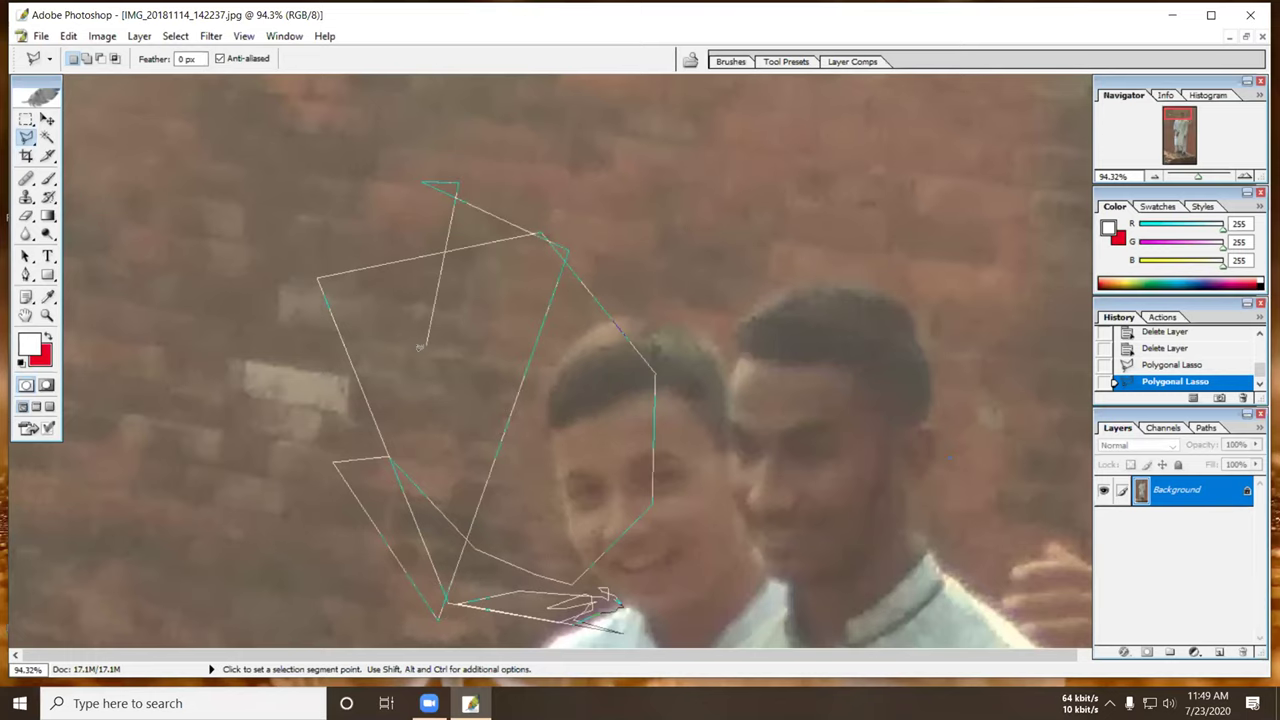
left_click(598, 354)
left_click(514, 358)
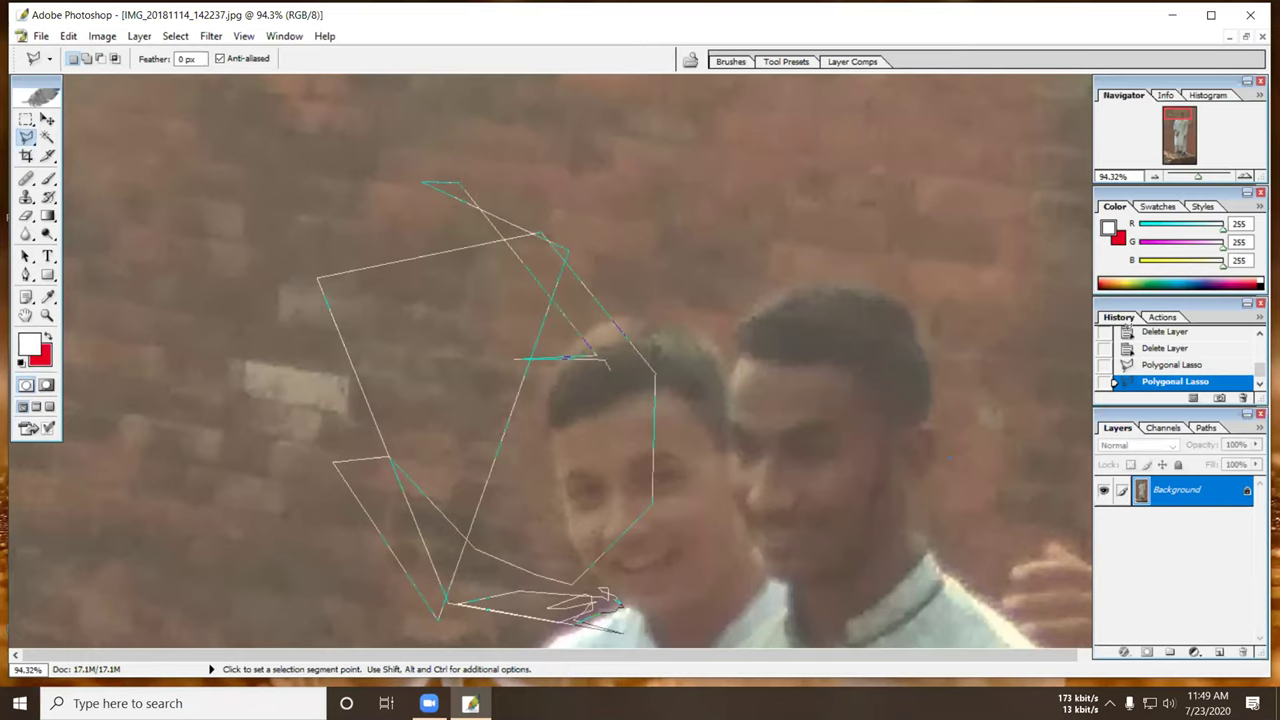
scroll(1038, 219, "right", 3)
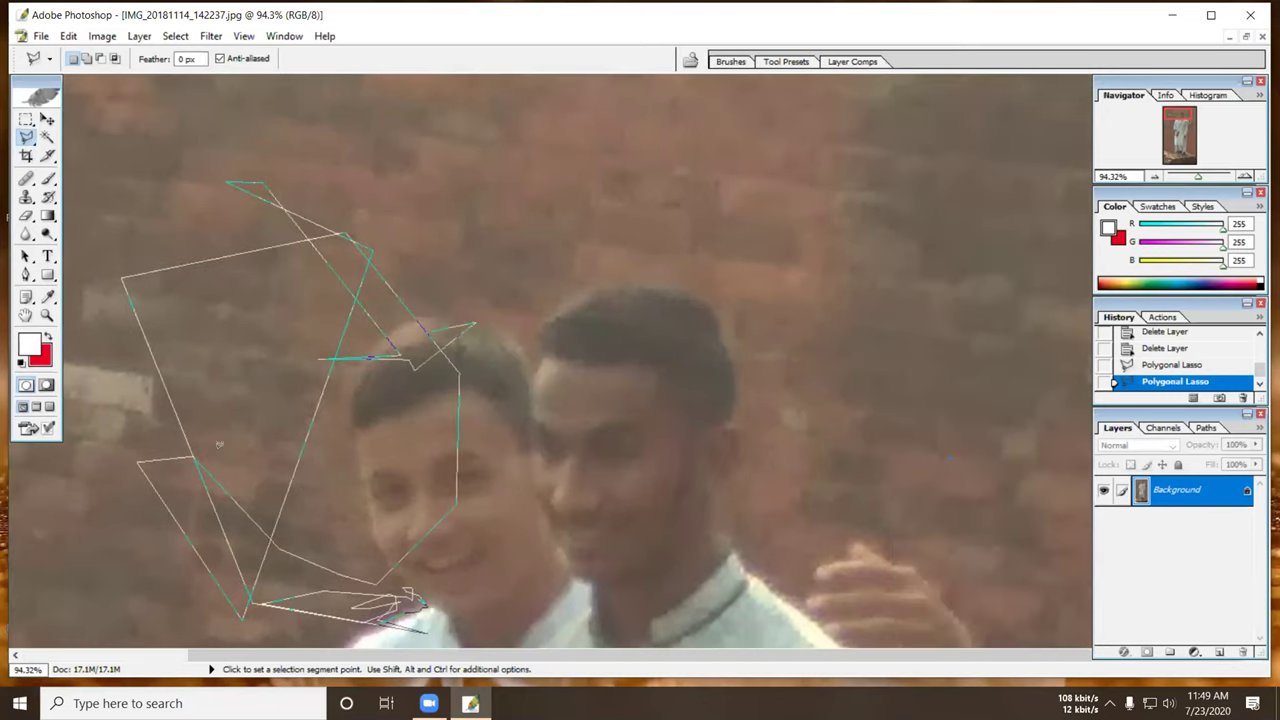
left_click(285, 361)
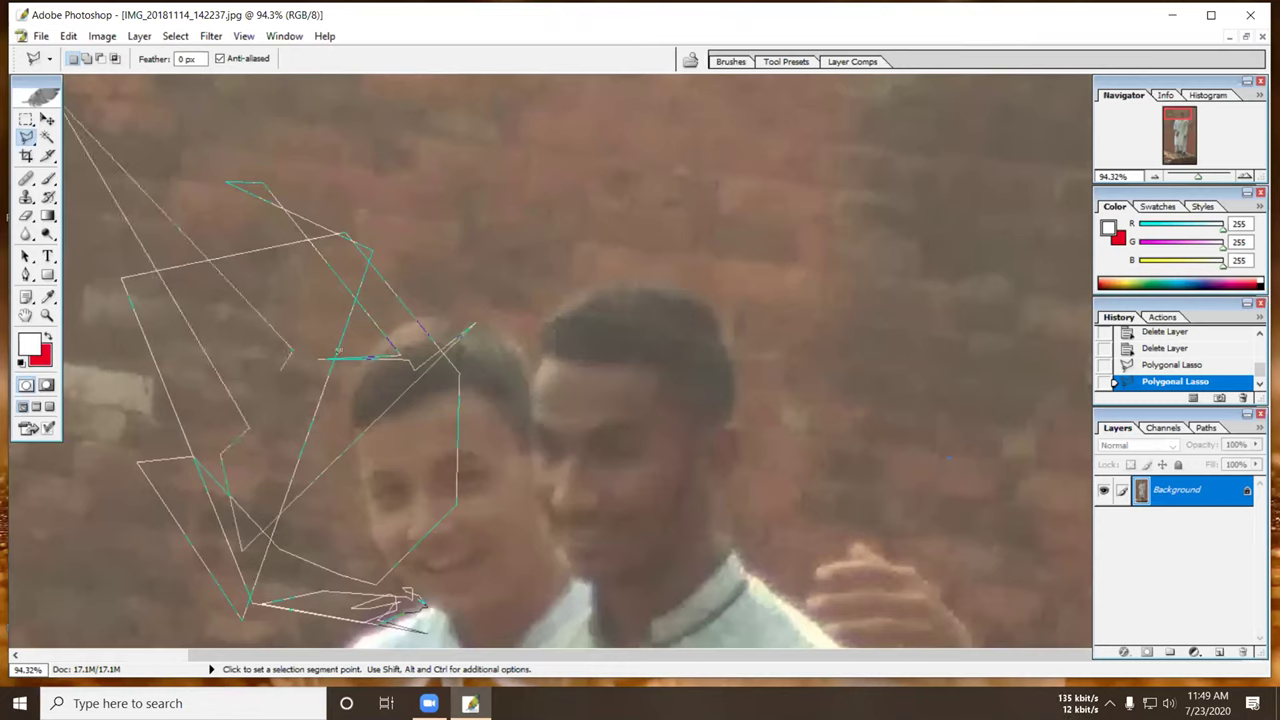
double_click(494, 424)
Select an irregular polygon over the face of the man in white, with a pointed tip reaching into the brick wall.
left_click(495, 468)
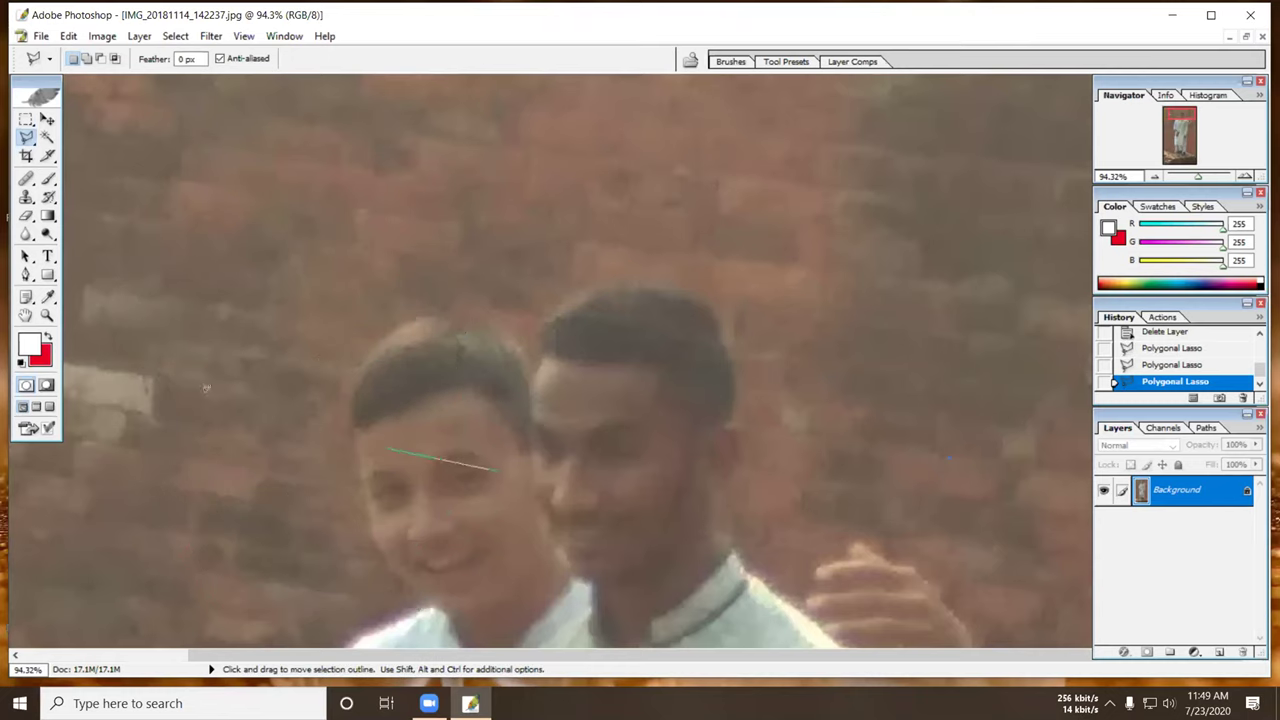
left_click(230, 443)
left_click(475, 517)
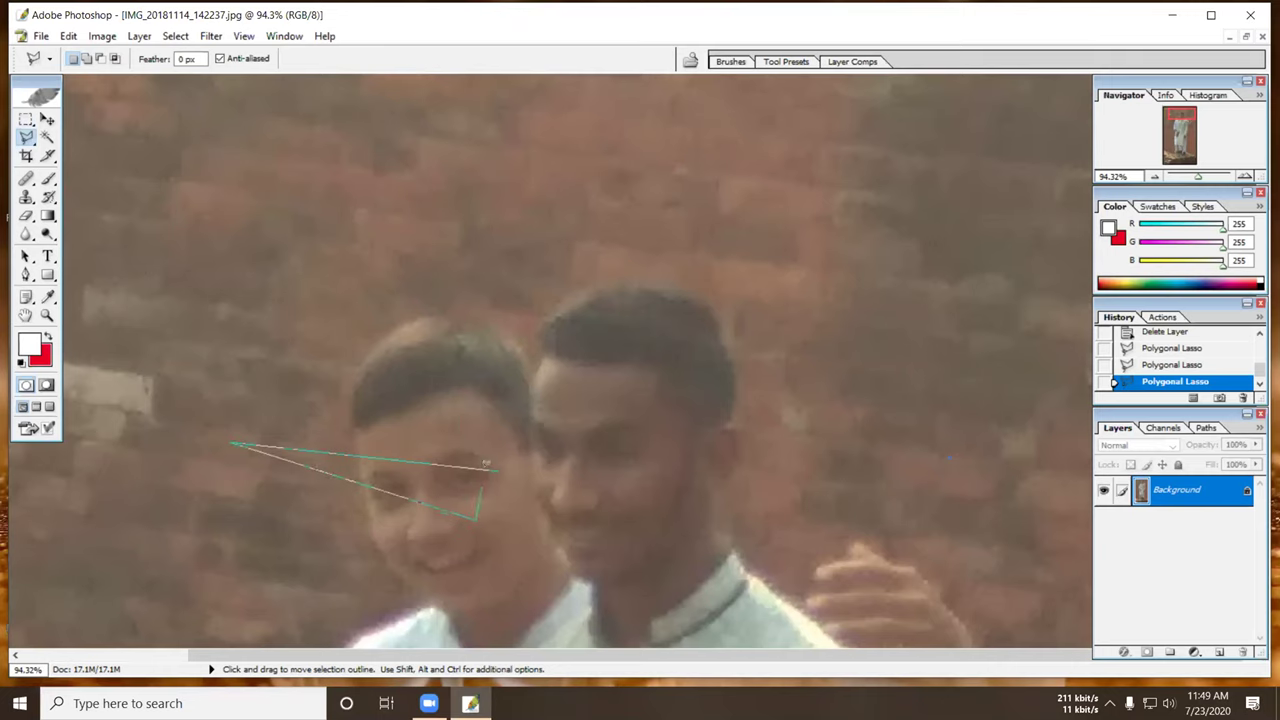
left_click(492, 468)
left_click(401, 399)
left_click(348, 492)
left_click(452, 530)
left_click(440, 463)
left_click(493, 467)
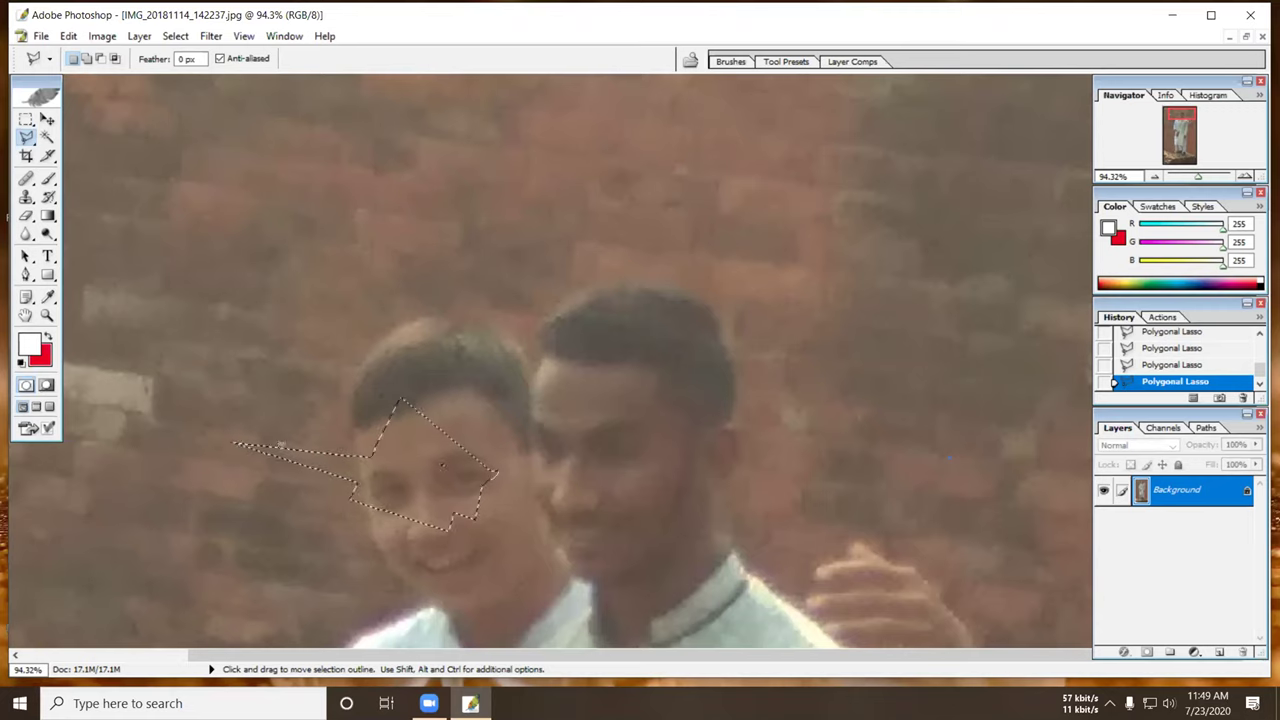
Trace from the white shirt's shoulder to the neck and up along the cheek with the Polygonal Lasso, closing the selection around the wall there.
scroll(370, 550, "down", 5)
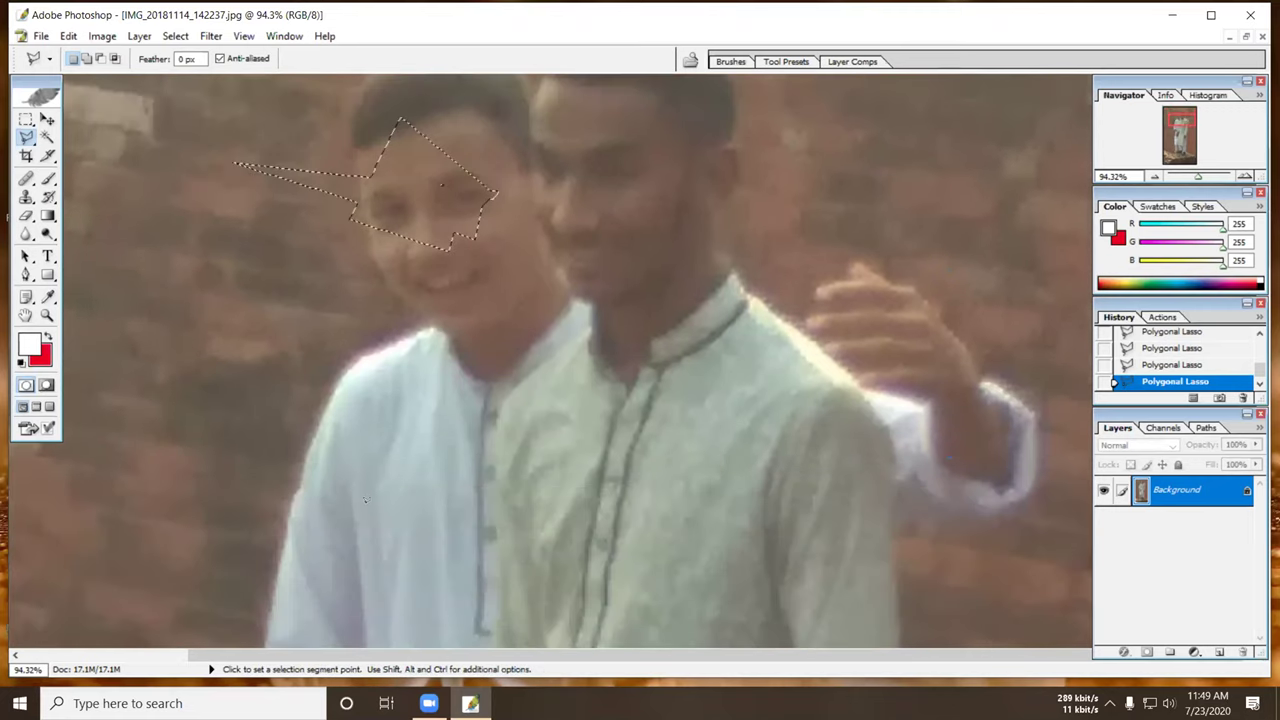
scroll(365, 500, "up", 1)
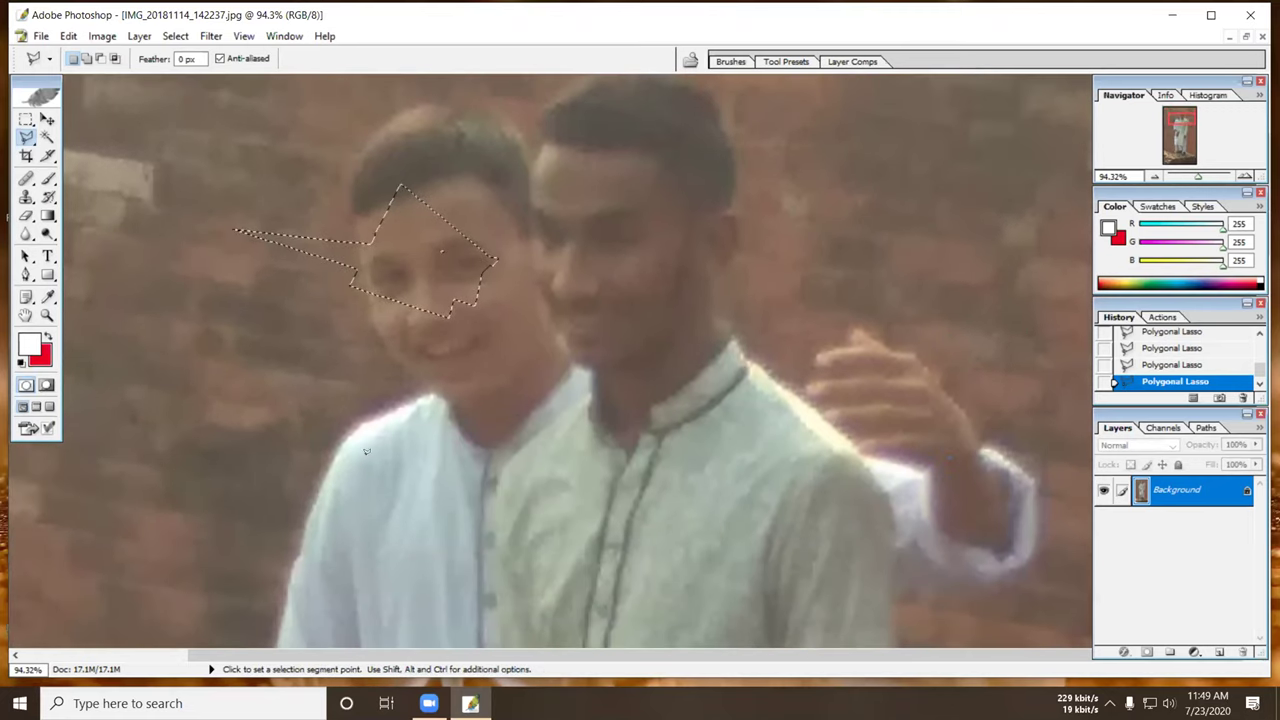
left_click(361, 412)
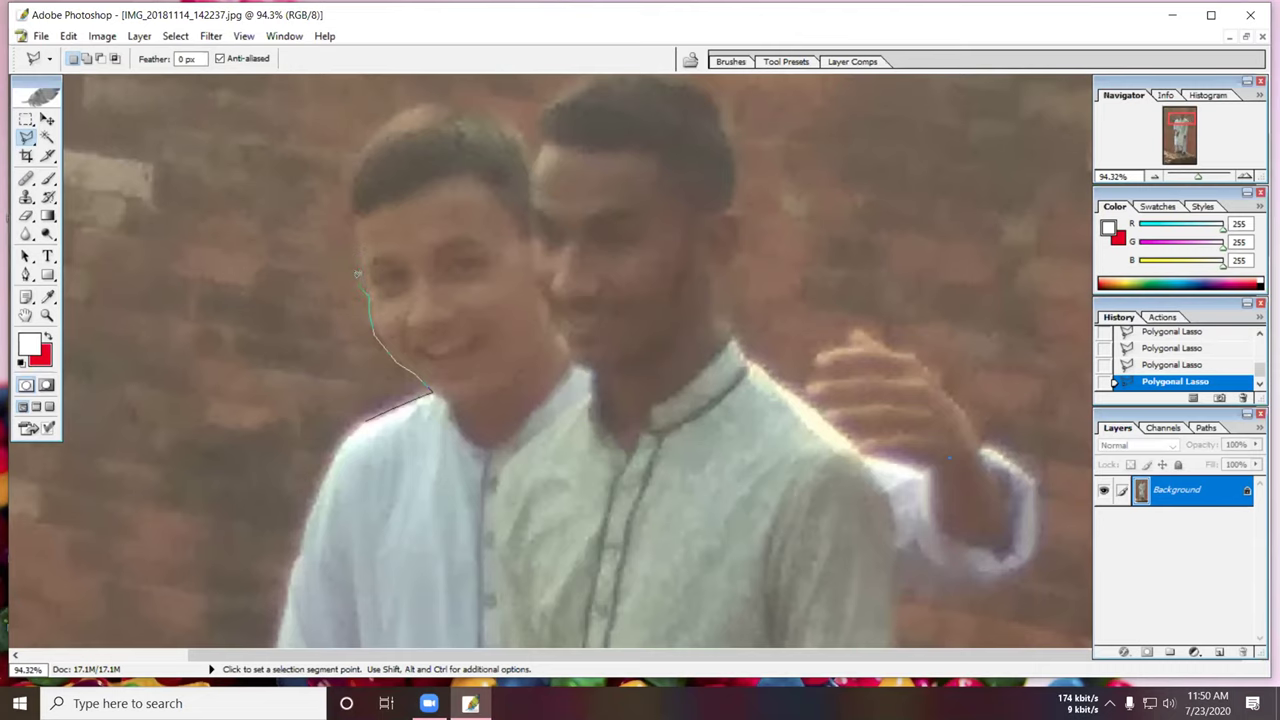
double_click(358, 267)
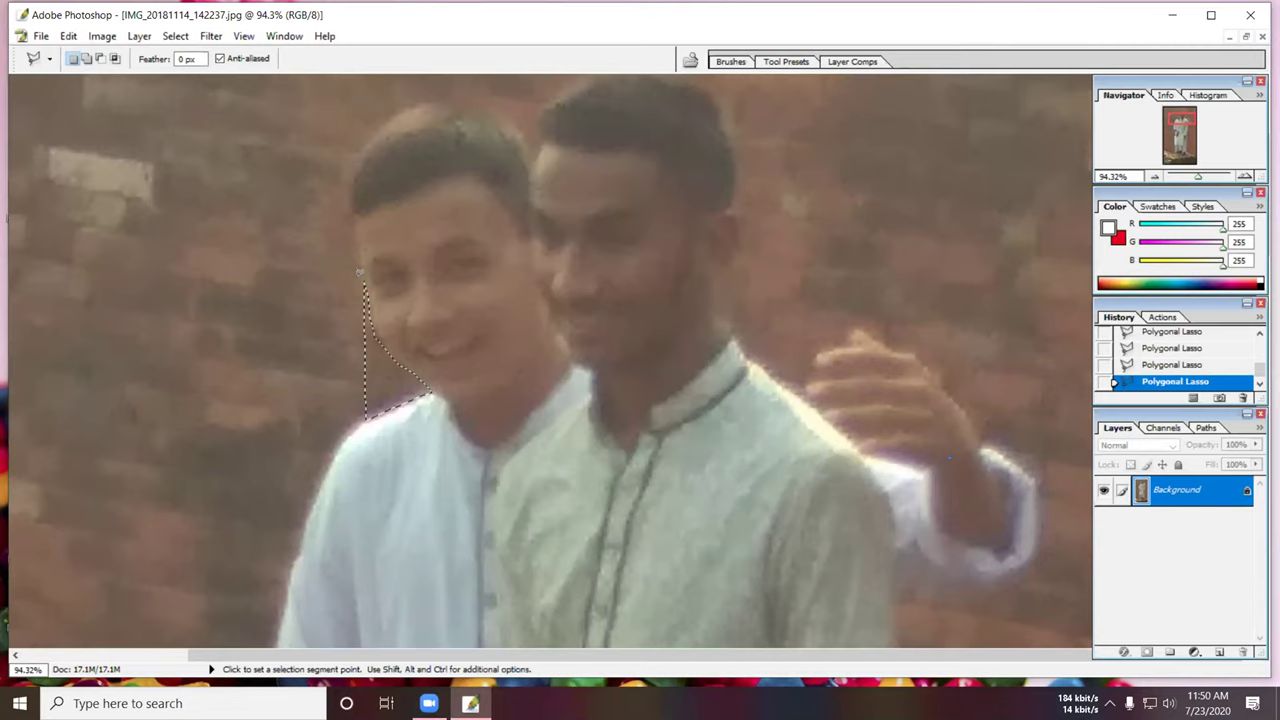
Outline a long diagonal polygon across both men's heads with the Polygonal Lasso, and restore the wall selection between shoulder and cheek.
left_click(358, 267)
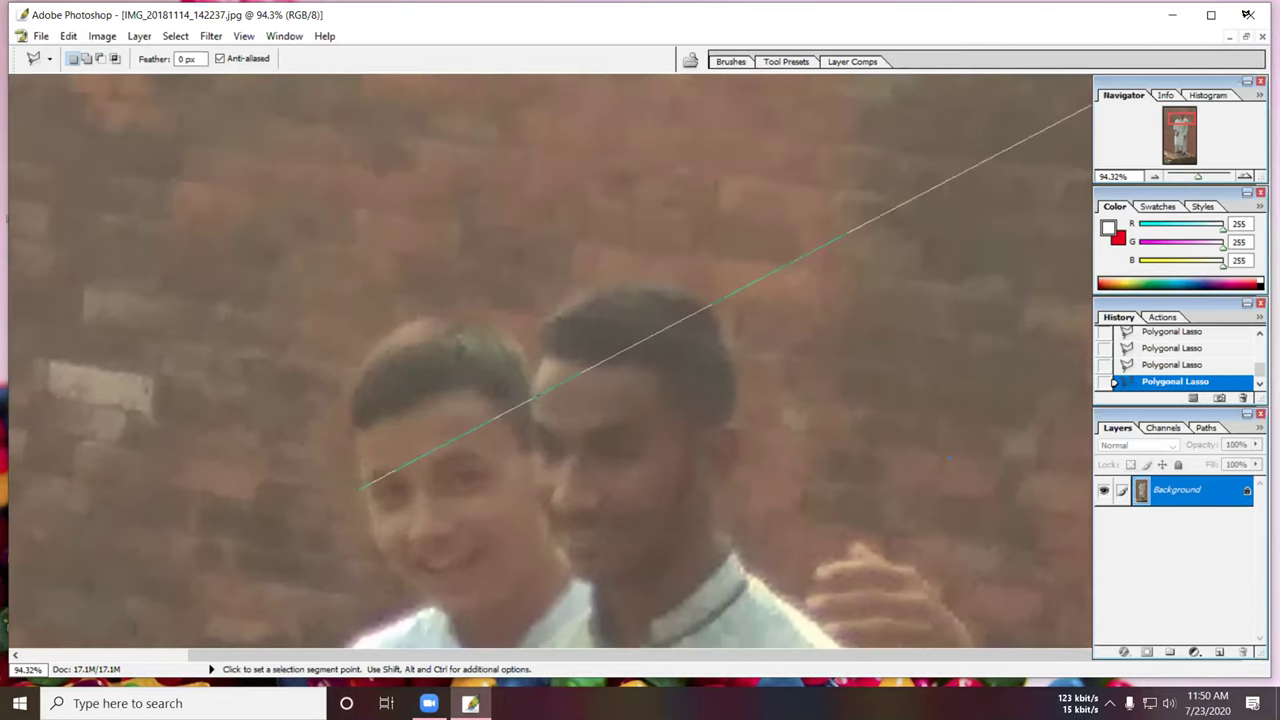
left_click(1252, 12)
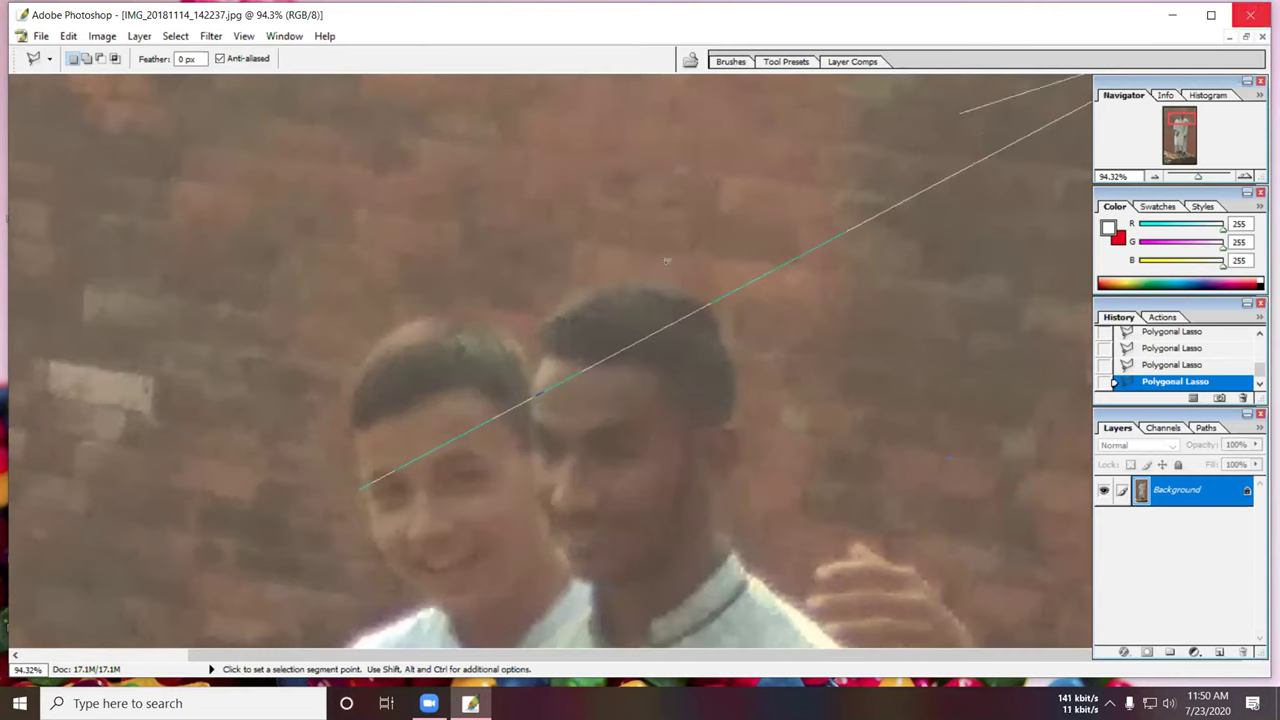
left_click(198, 582)
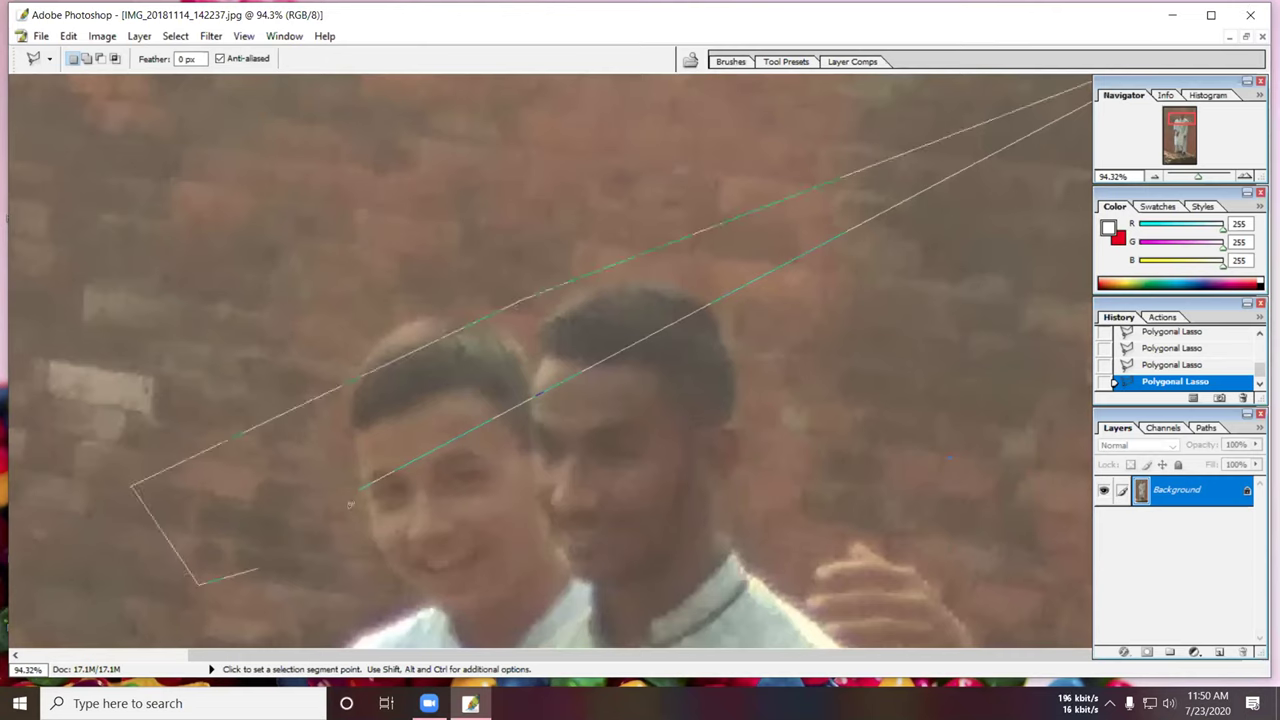
key("Return")
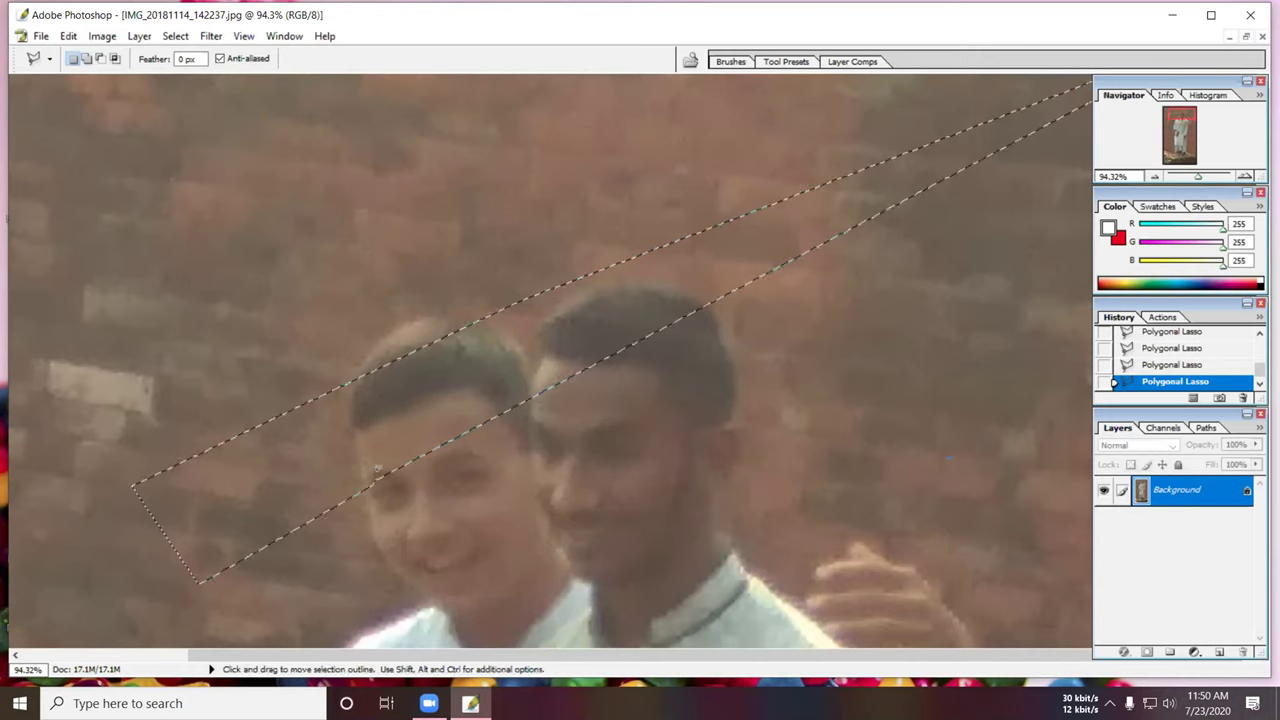
left_click(364, 495)
left_click(430, 605)
left_click(366, 630)
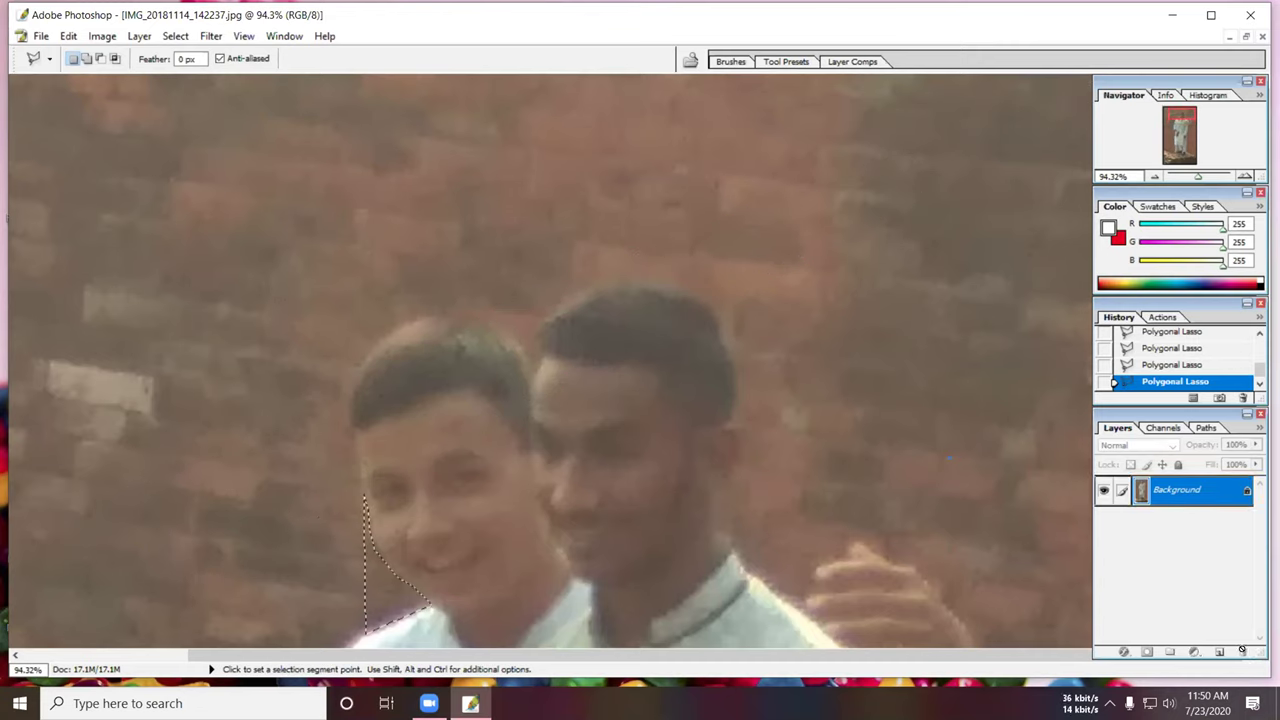
left_click(33, 60)
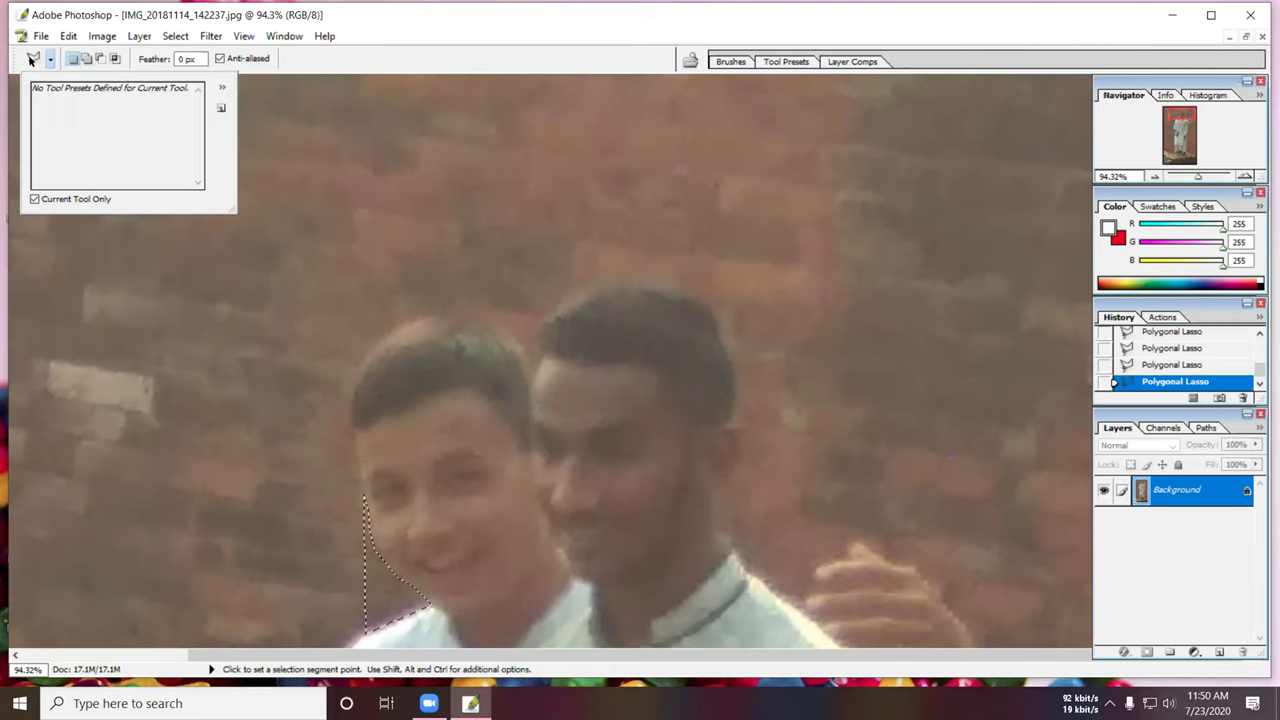
left_click(1250, 14)
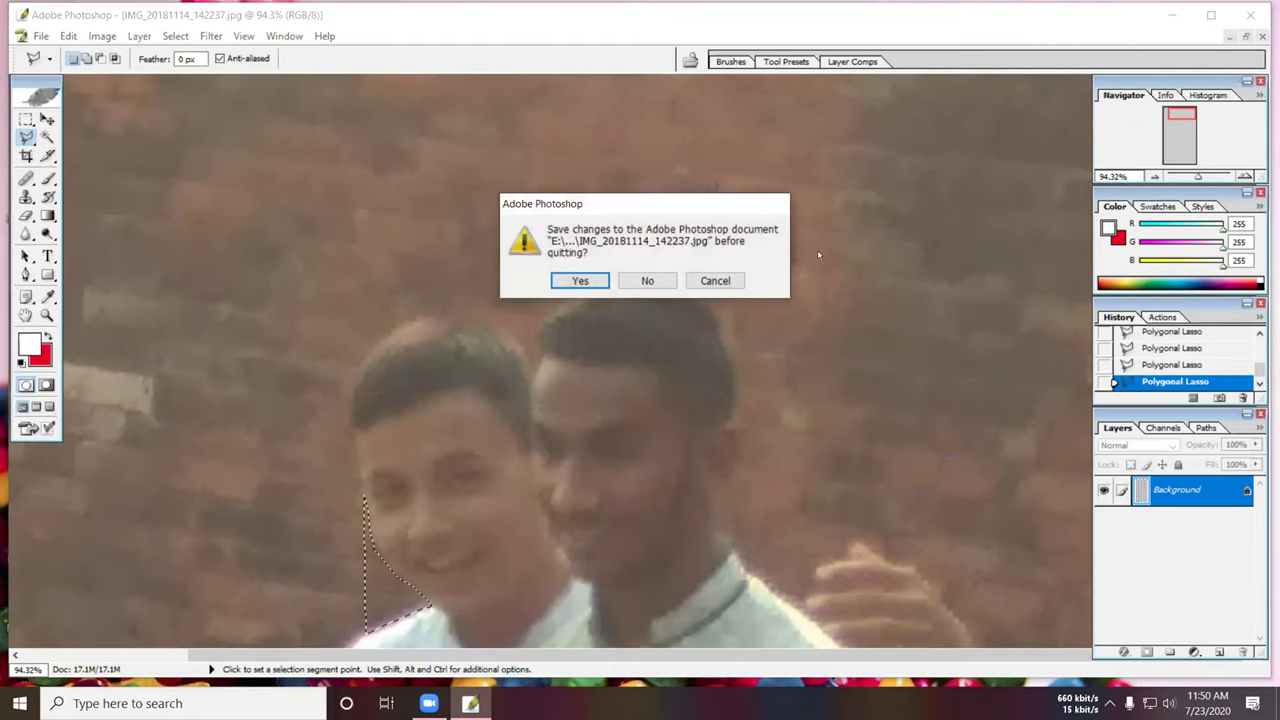
left_click(578, 279)
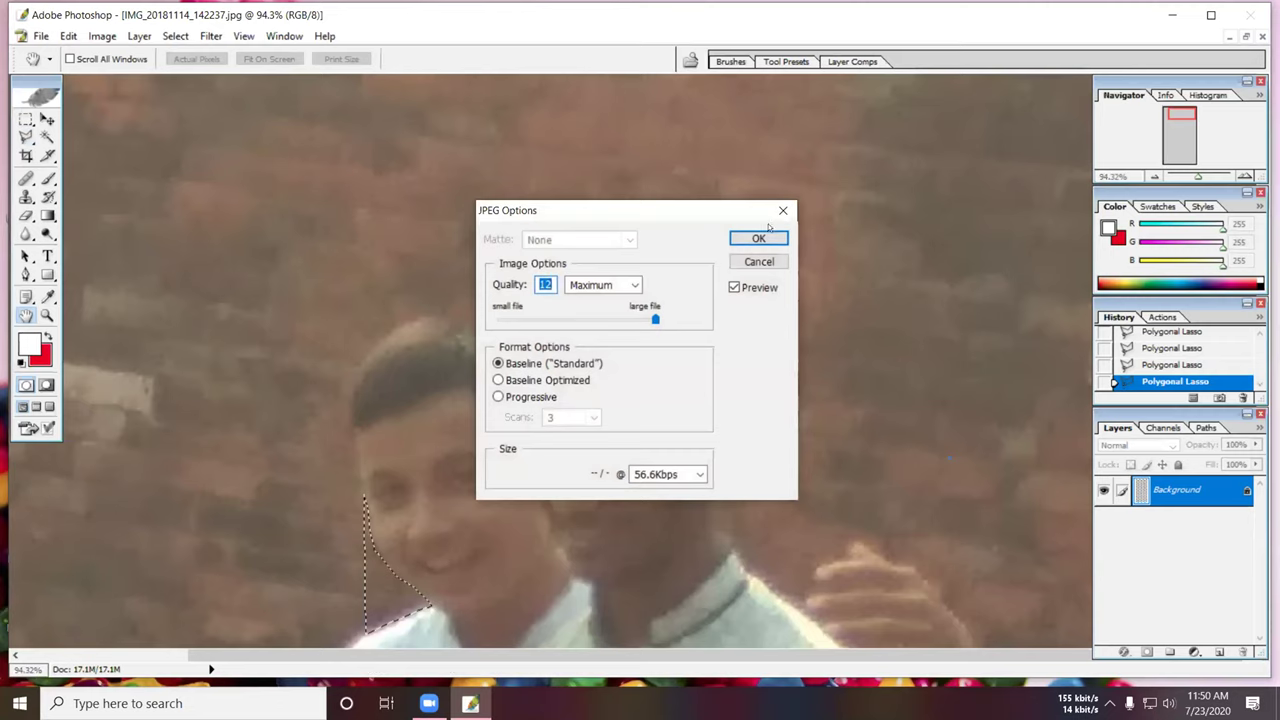
left_click(784, 209)
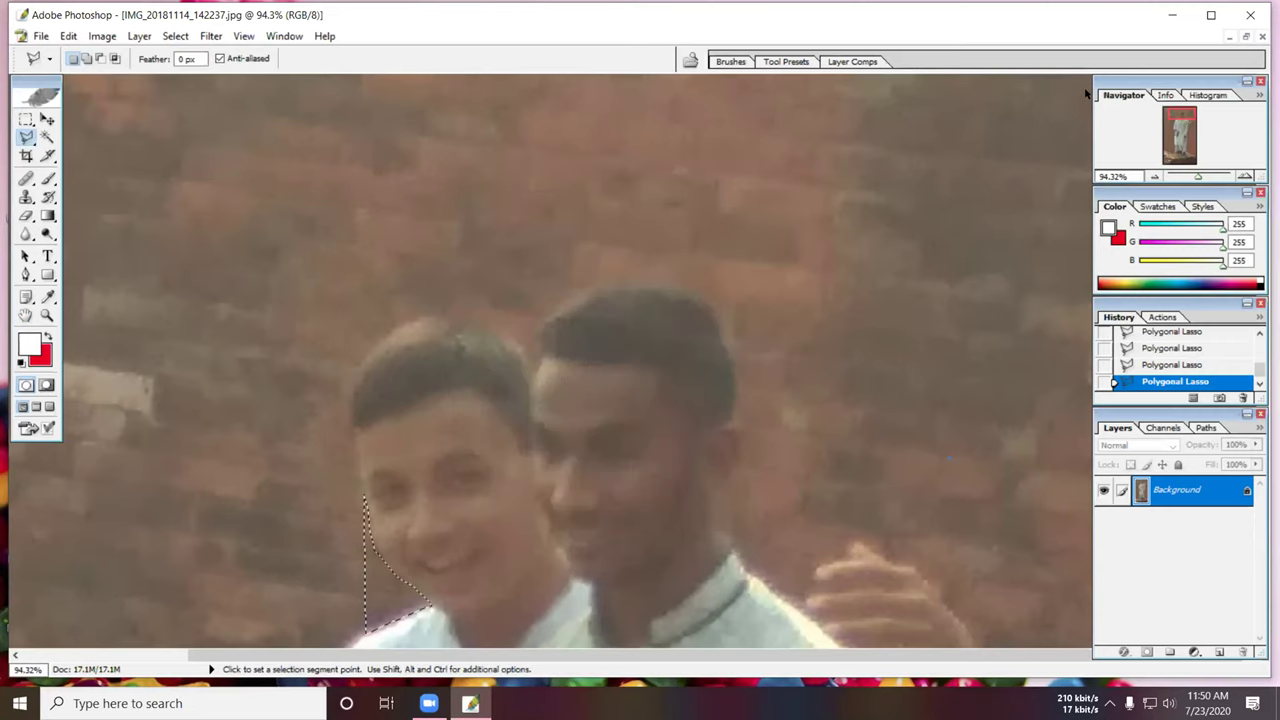
Quit Photoshop without saving the changes to IMG_20181114_142237.jpg.
left_click(1250, 14)
key("Tab")
key("Return")
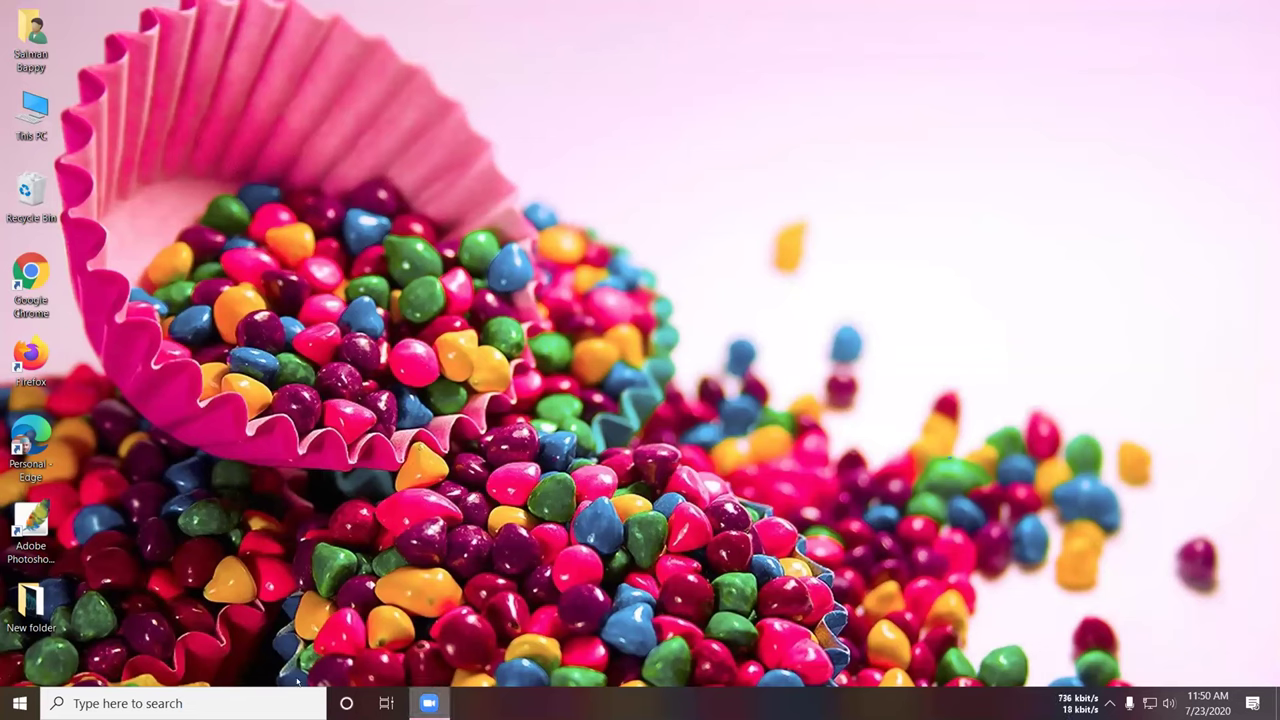
Launch Adobe Photoshop from the desktop and dismiss the Welcome Screen.
double_click(45, 525)
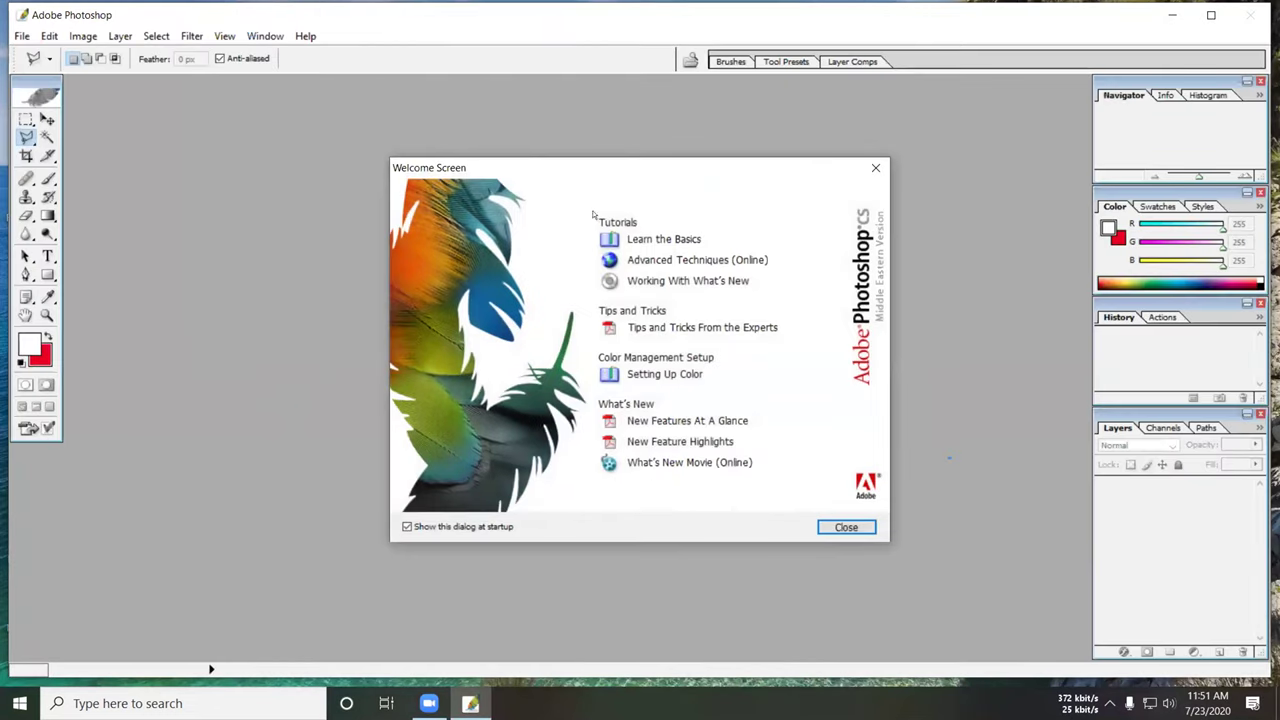
left_click(876, 167)
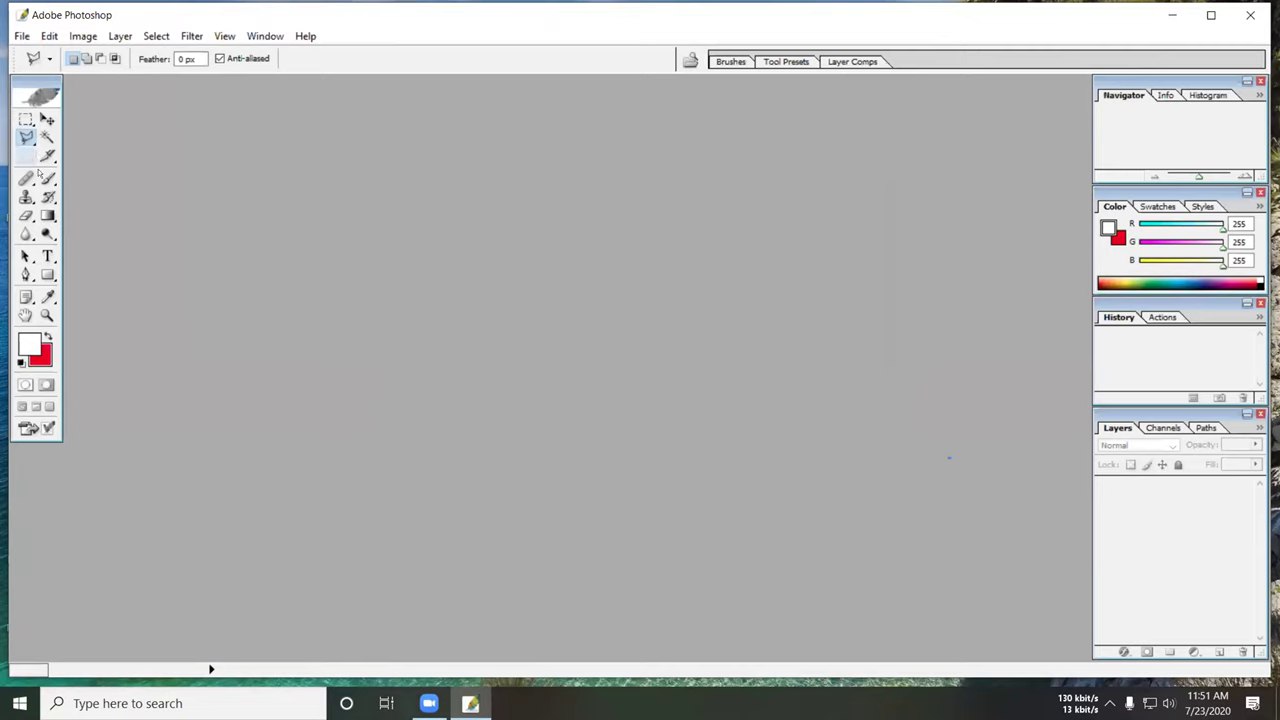
Open the photo IMG_20181007_114958 from the Personal folder.
left_click(21, 36)
mouse_move(83, 36)
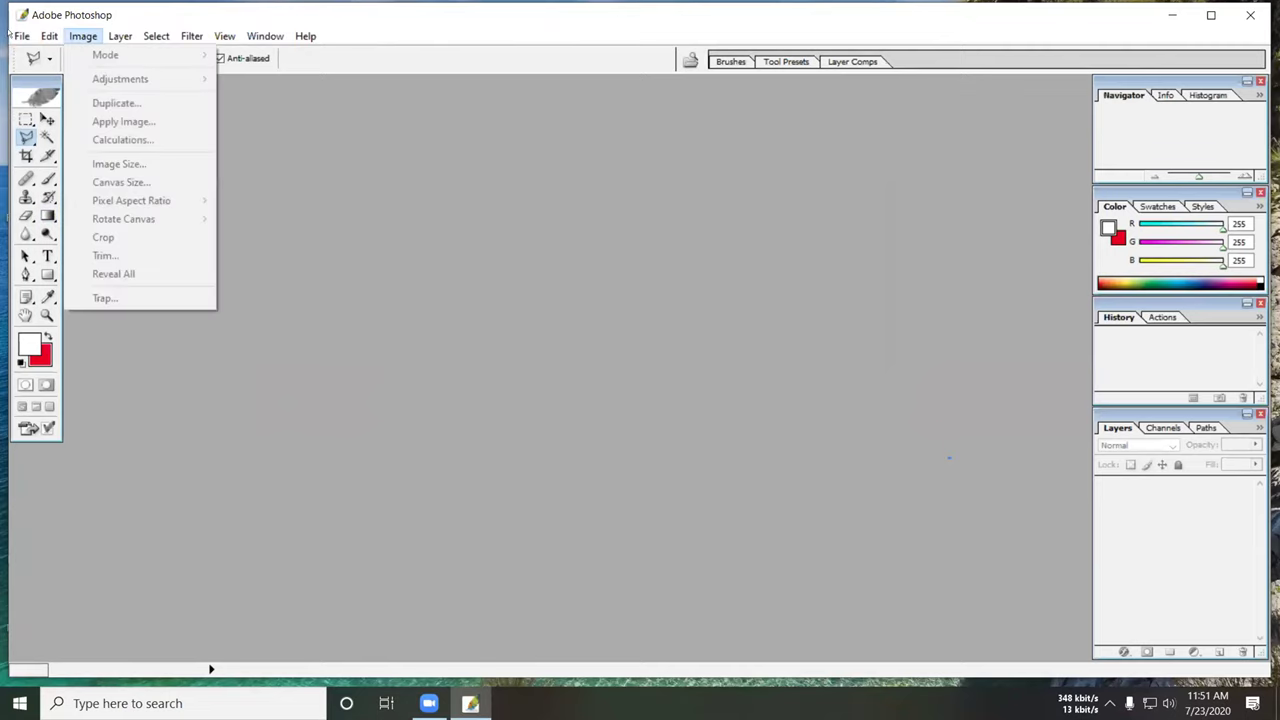
mouse_move(21, 36)
left_click(40, 72)
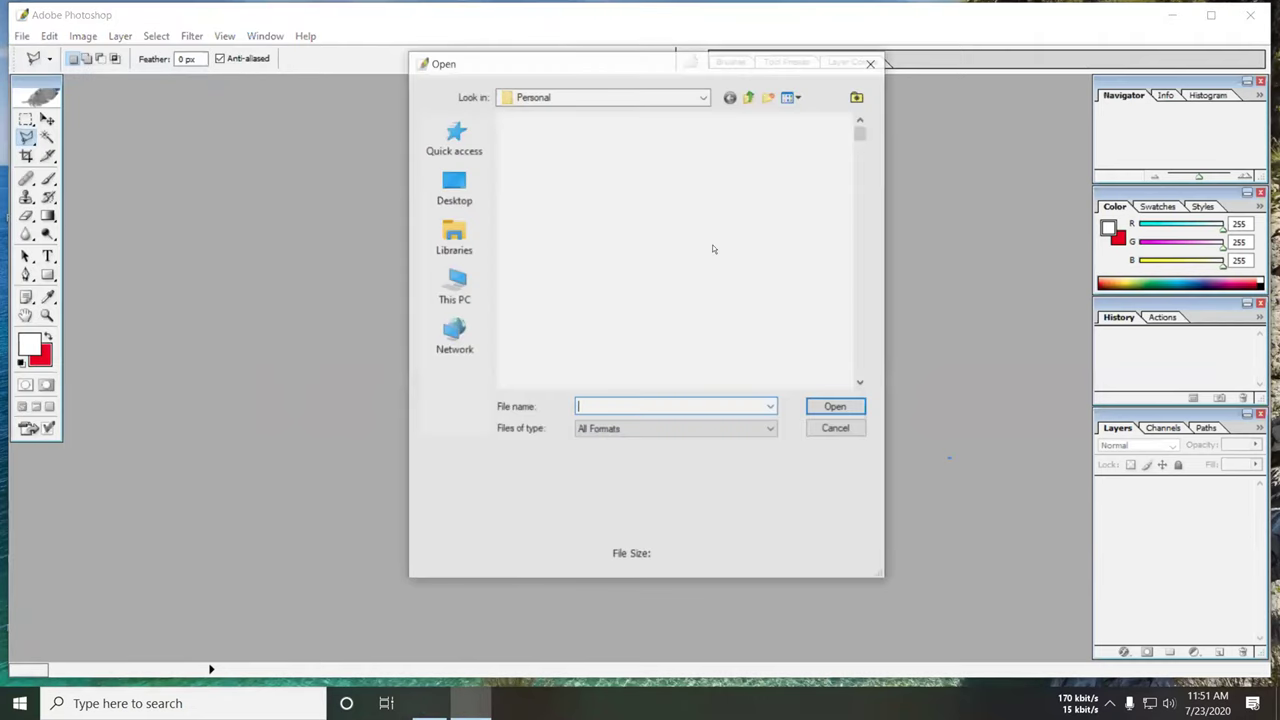
scroll(712, 256, "down", 6)
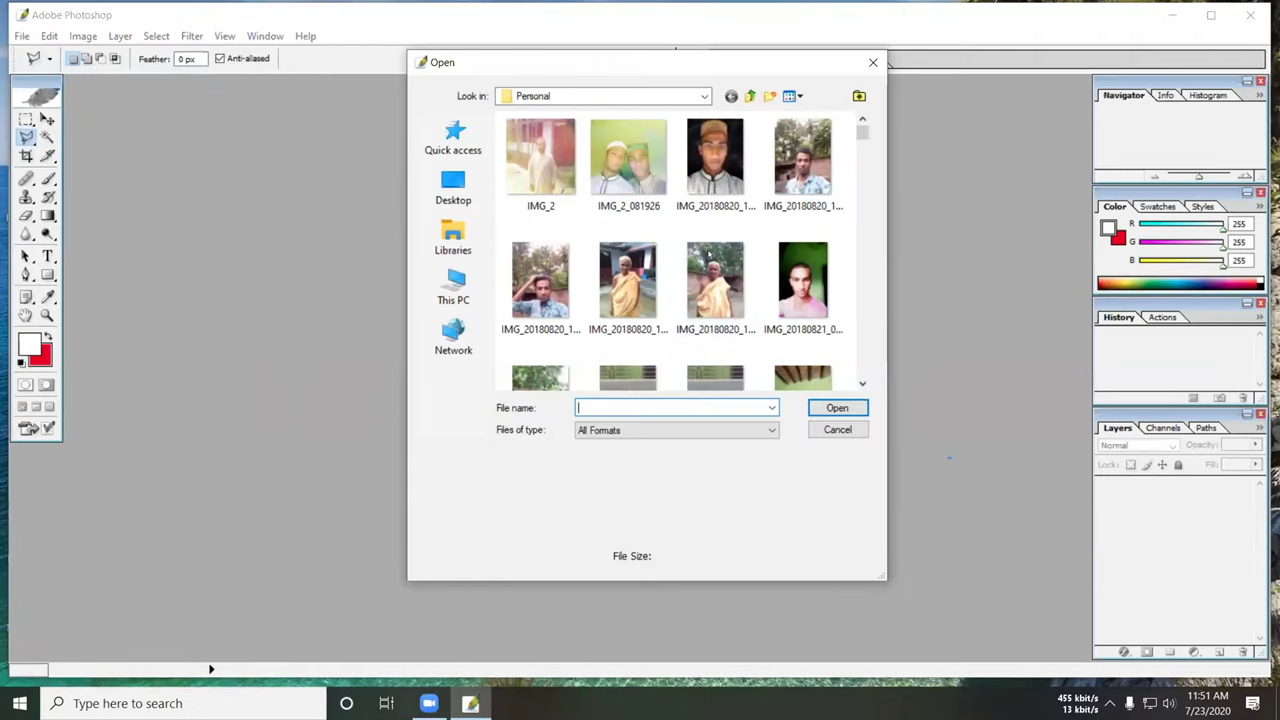
scroll(705, 267, "down", 5)
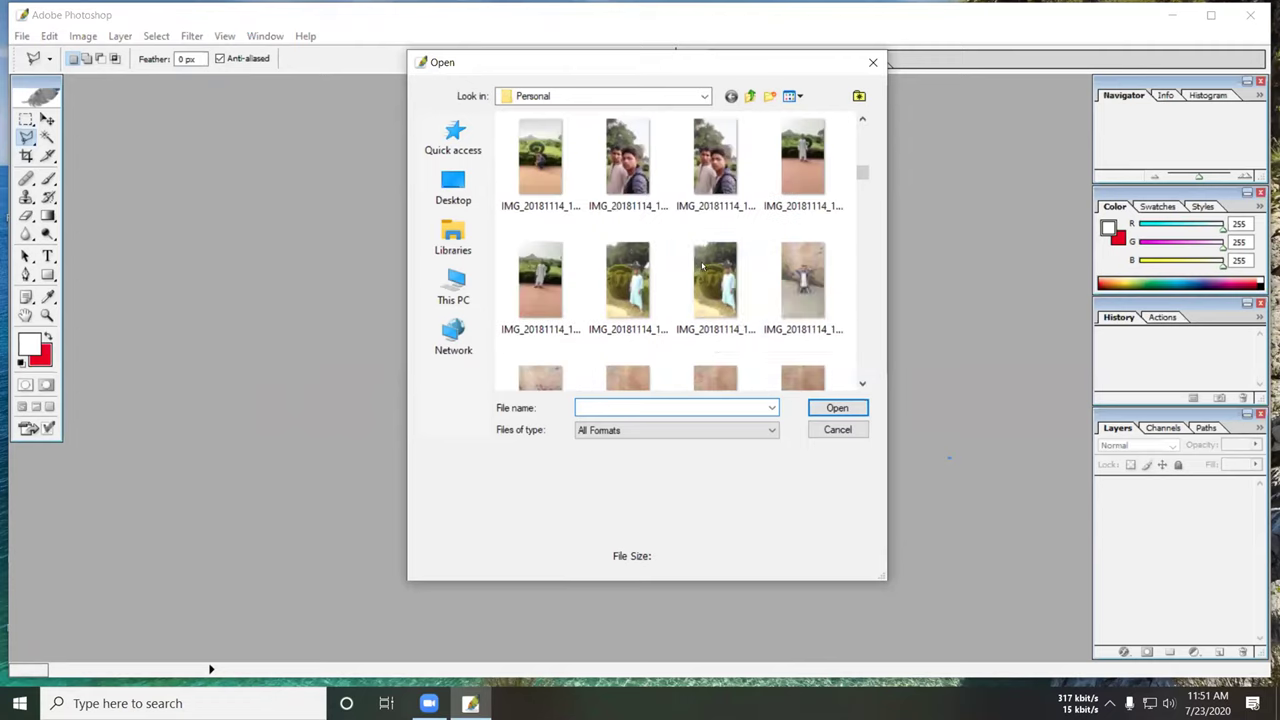
scroll(692, 268, "down", 4)
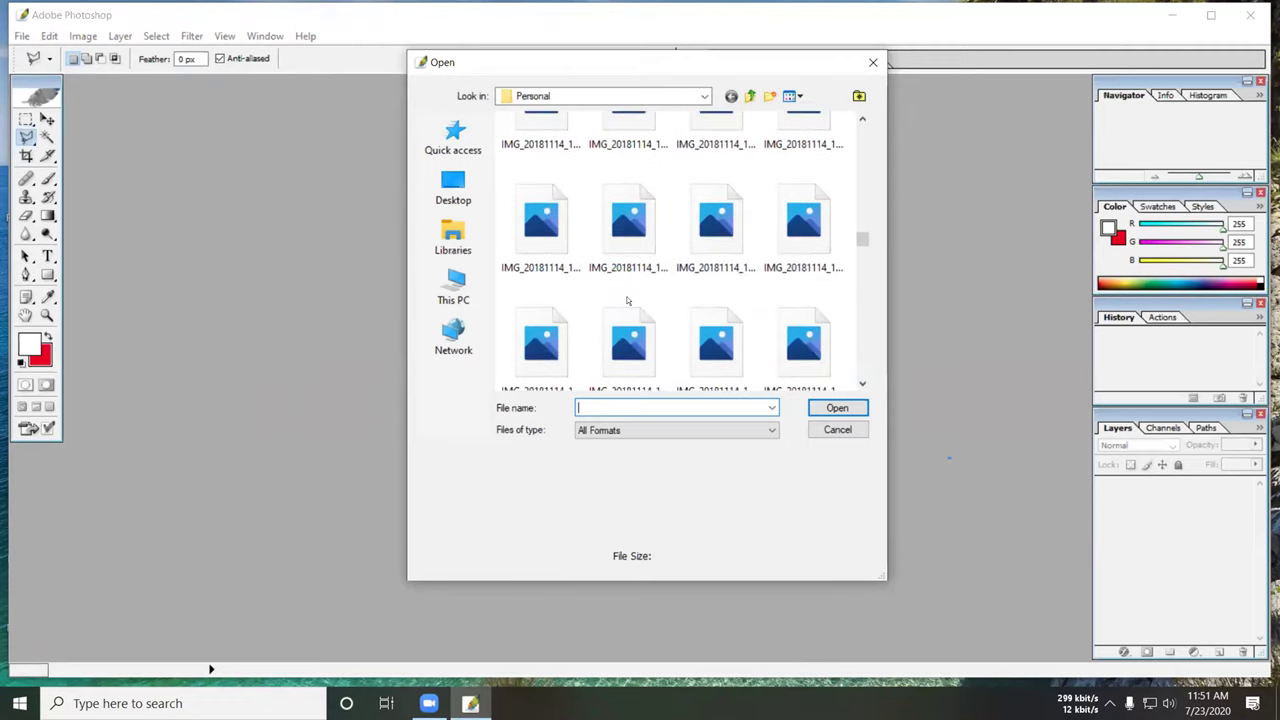
scroll(628, 300, "down", 2)
scroll(634, 295, "up", 3)
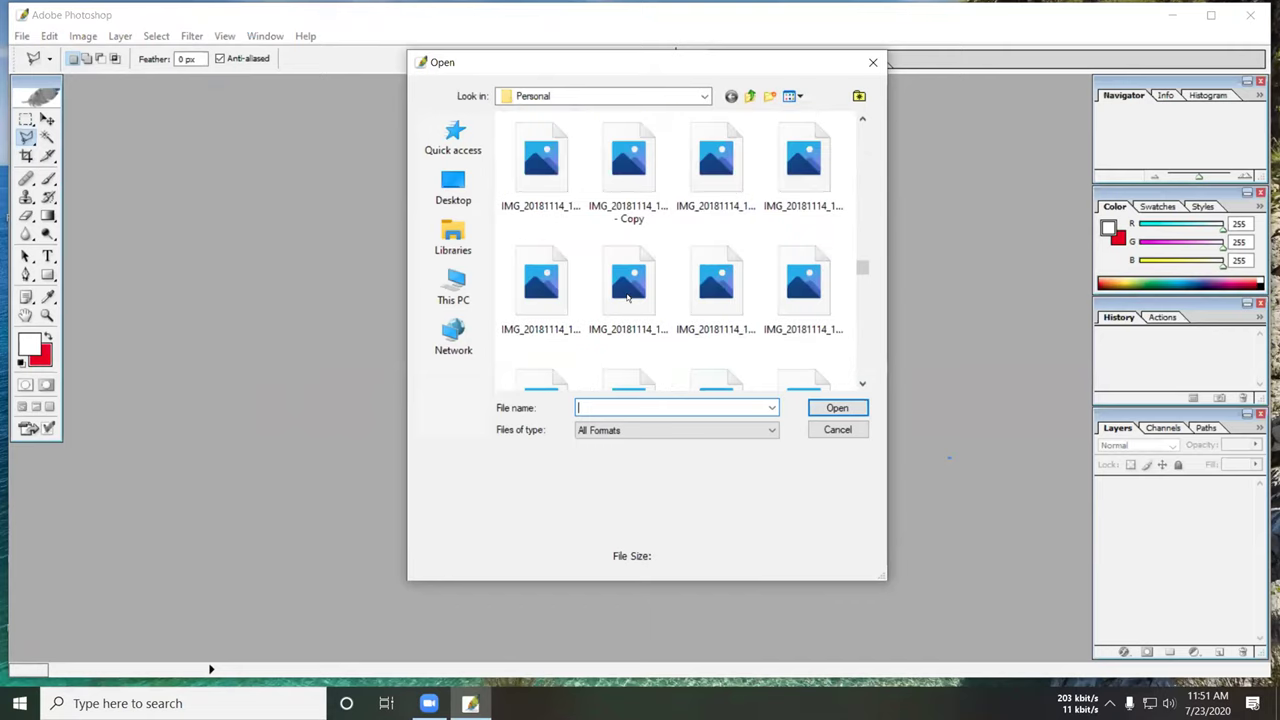
scroll(646, 279, "up", 8)
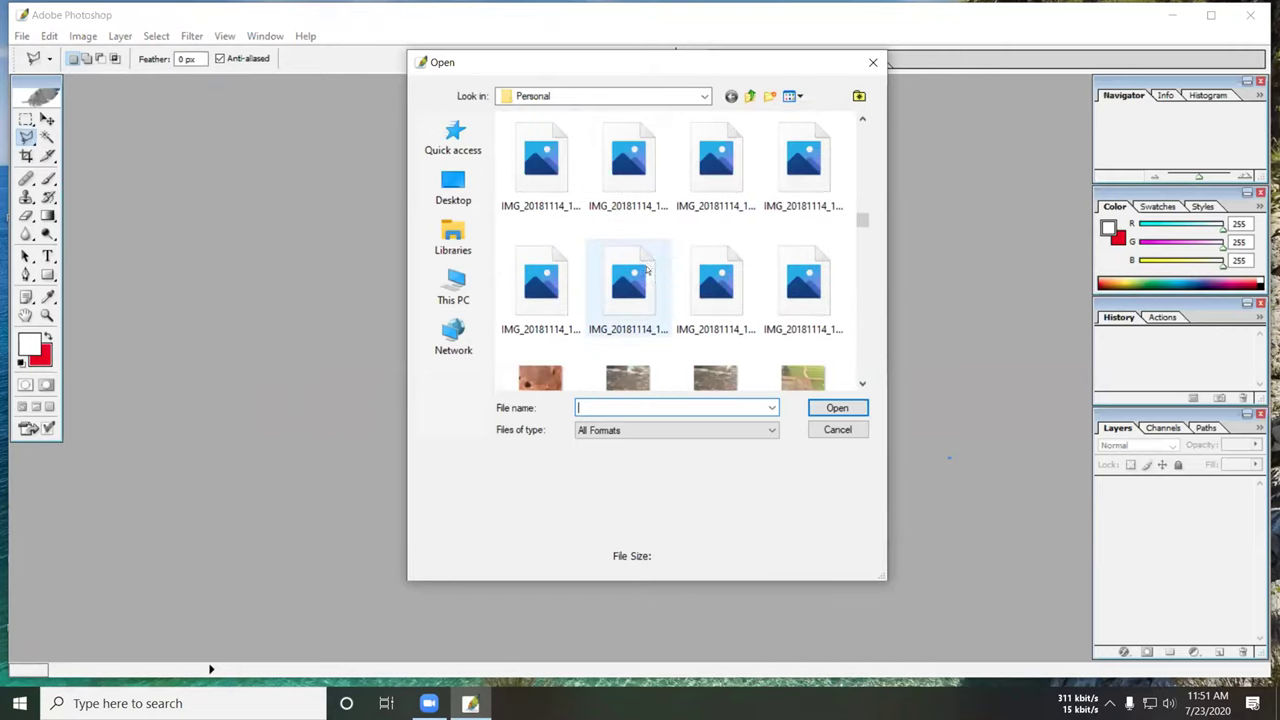
scroll(636, 264, "up", 5)
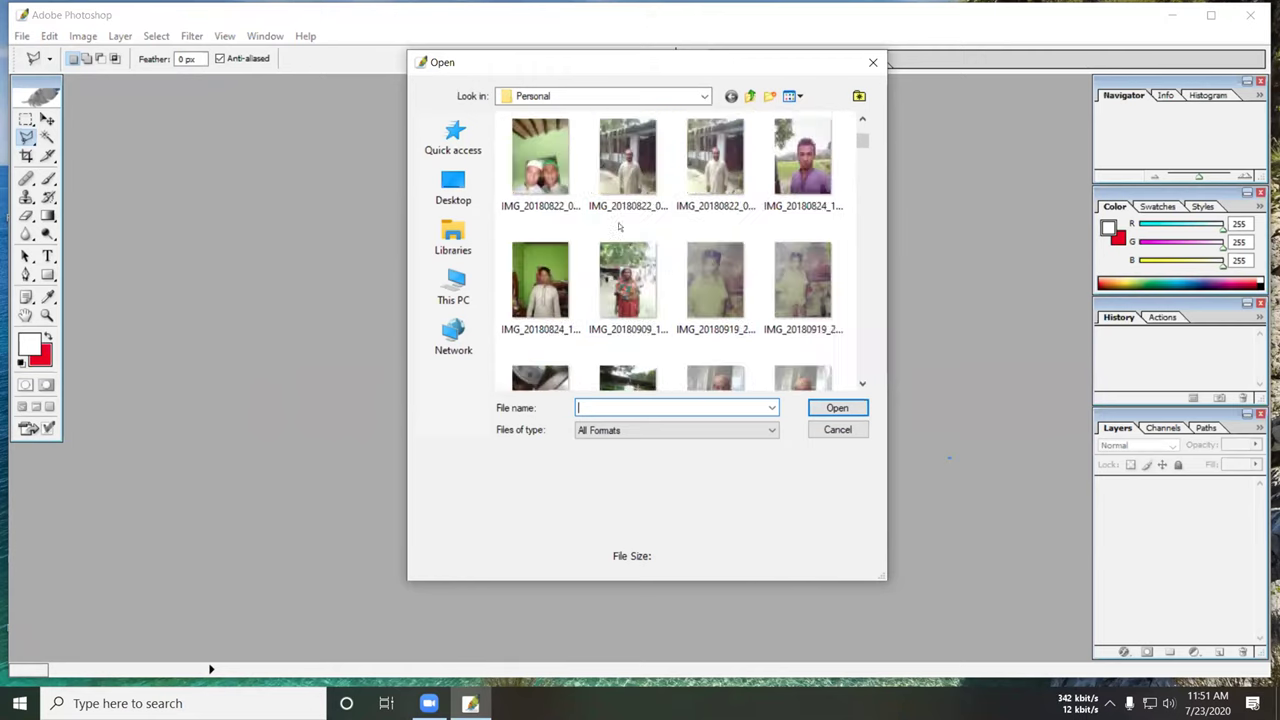
scroll(688, 260, "down", 5)
scroll(760, 220, "up", 1)
left_click(801, 204)
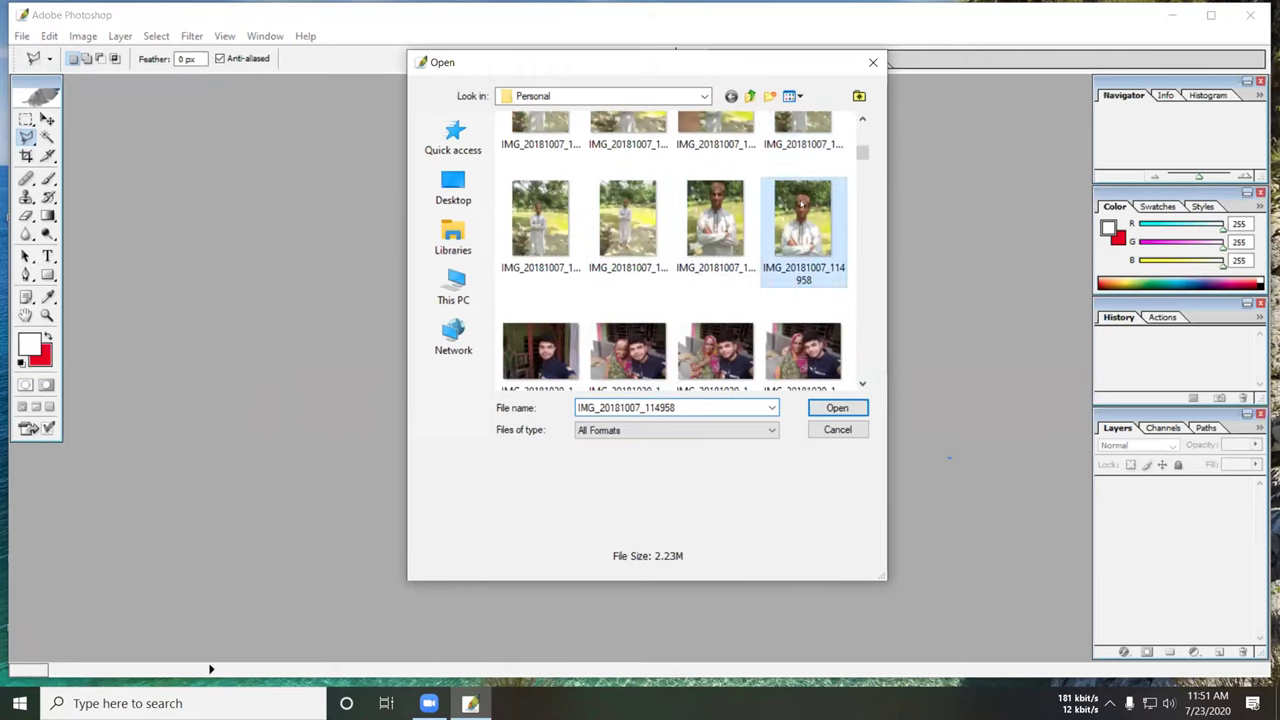
left_click(838, 406)
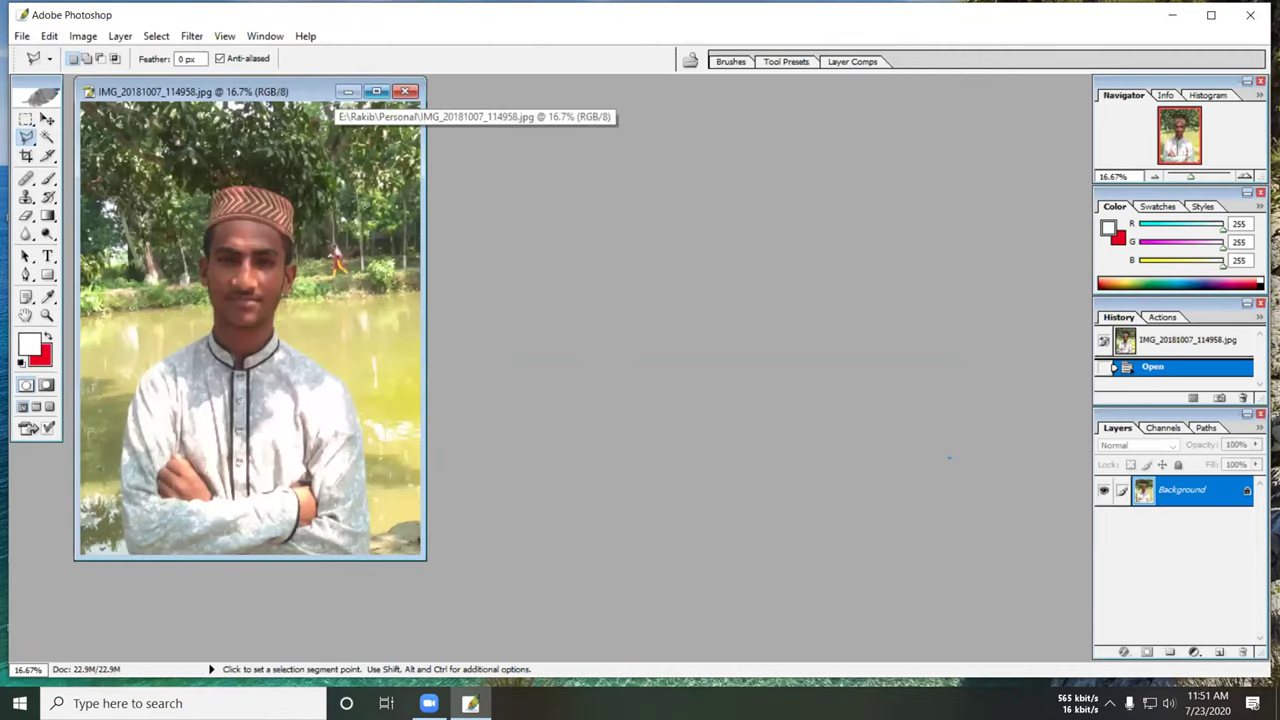
Maximize the photo's window and zoom to 23.64% so that the man's head and upper body fill the workspace.
left_click(376, 91)
key("ctrl+minus")
key("ctrl+minus")
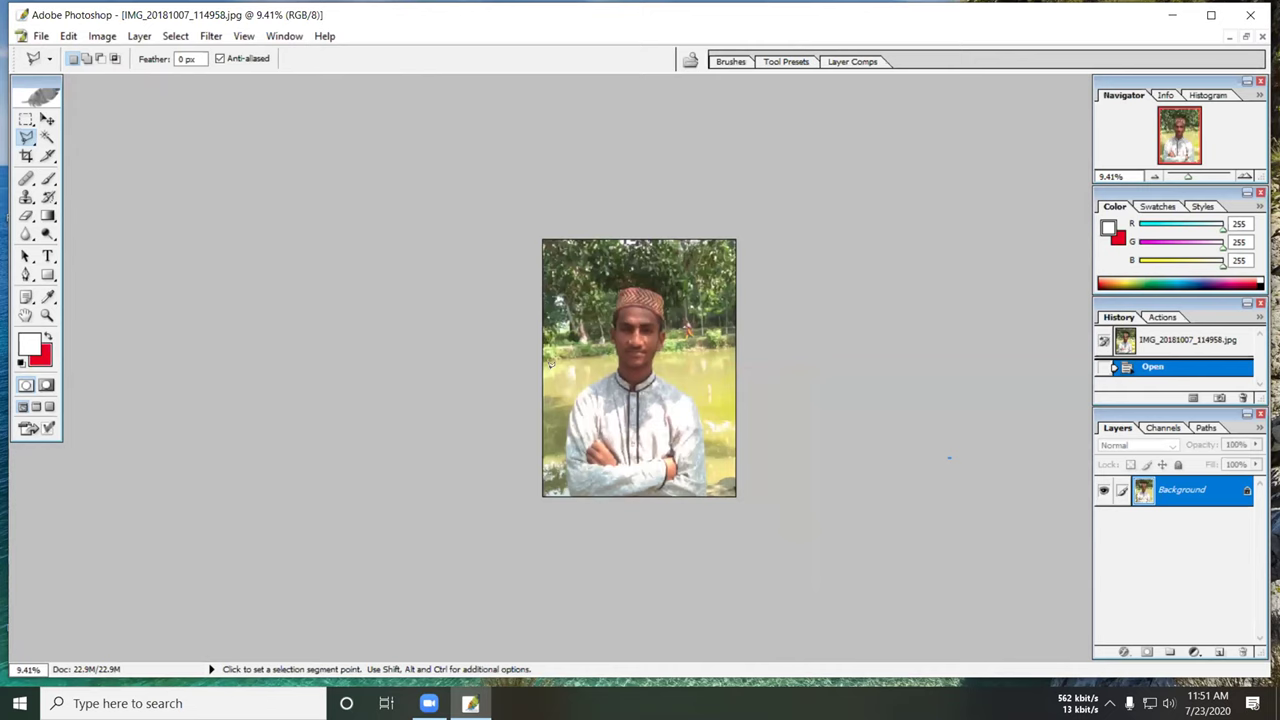
key("ctrl+0")
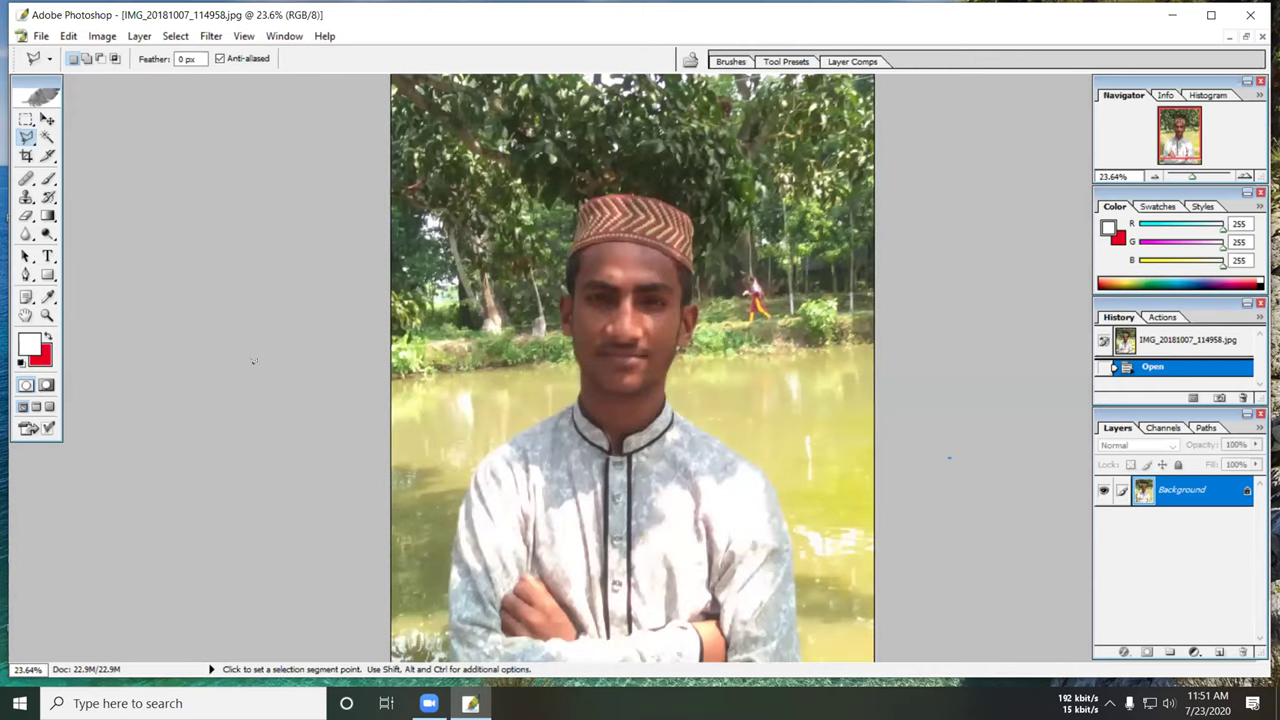
scroll(628, 232, "down", 3)
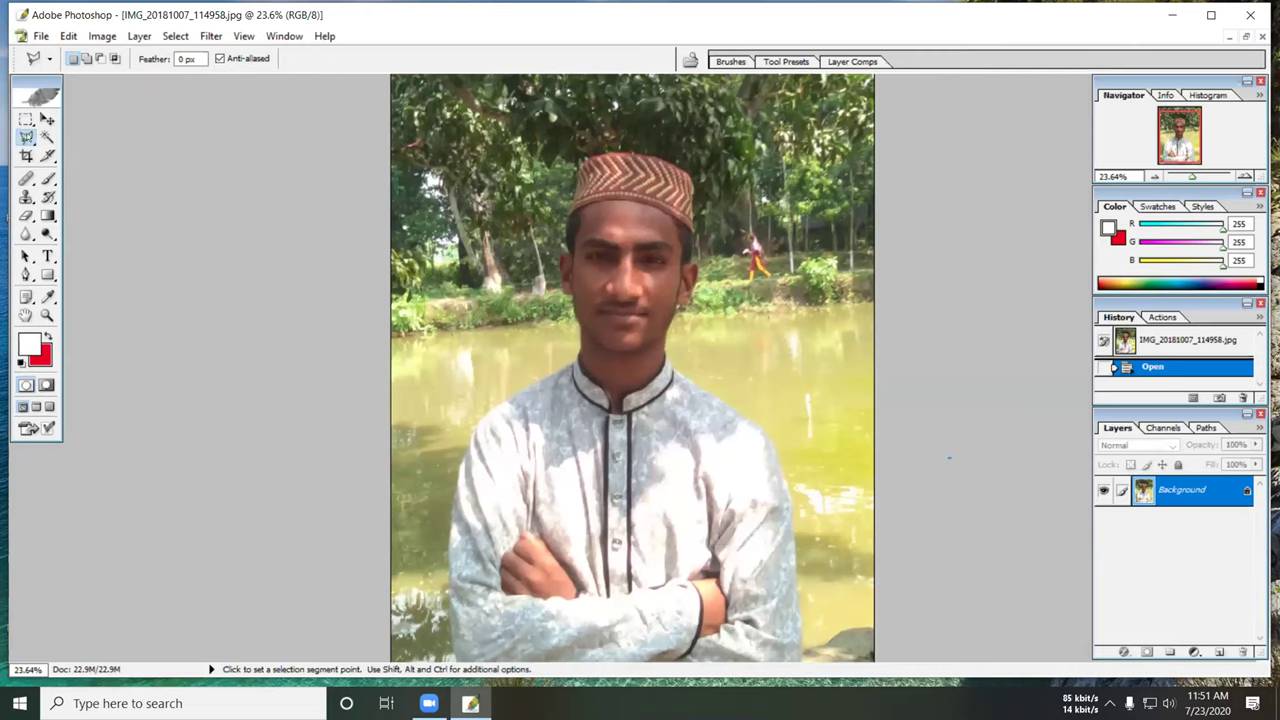
Outline a self-crossing polygon over the pond bank beside the man's neck with the Polygonal Lasso, reaching outside the canvas, and close it.
left_click(26, 137)
left_click(435, 258)
left_click(570, 372)
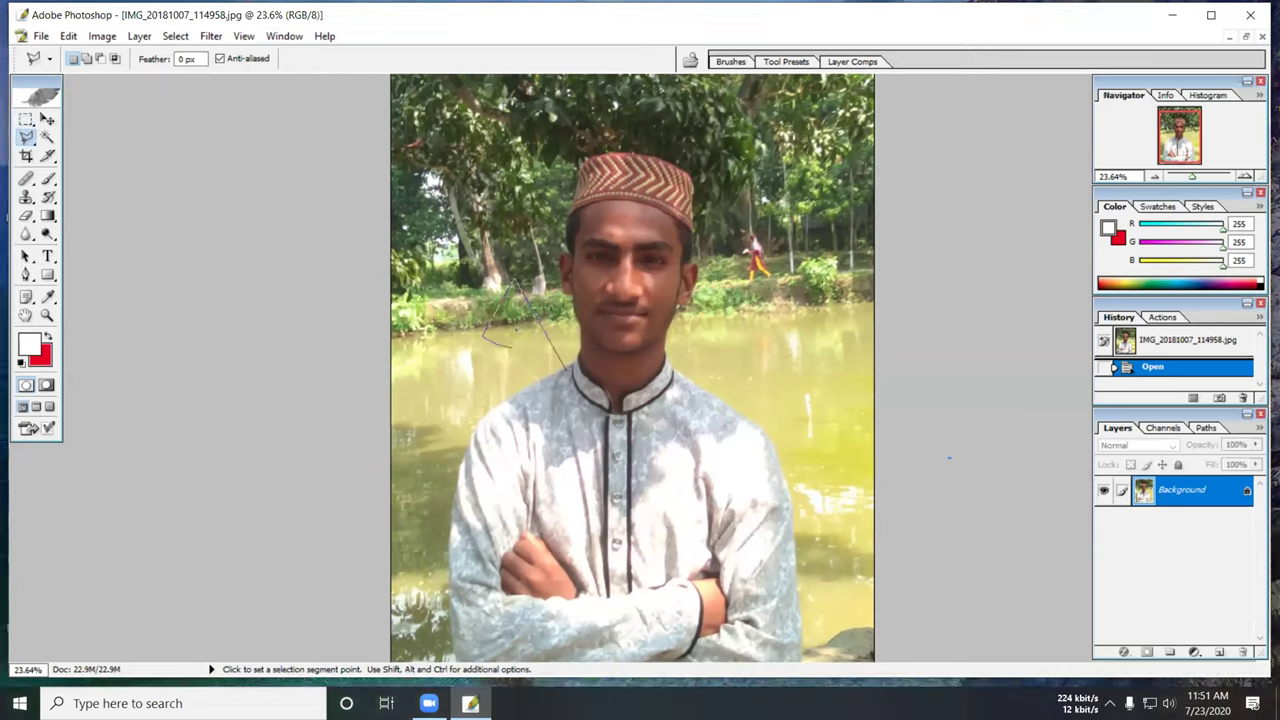
left_click(484, 335)
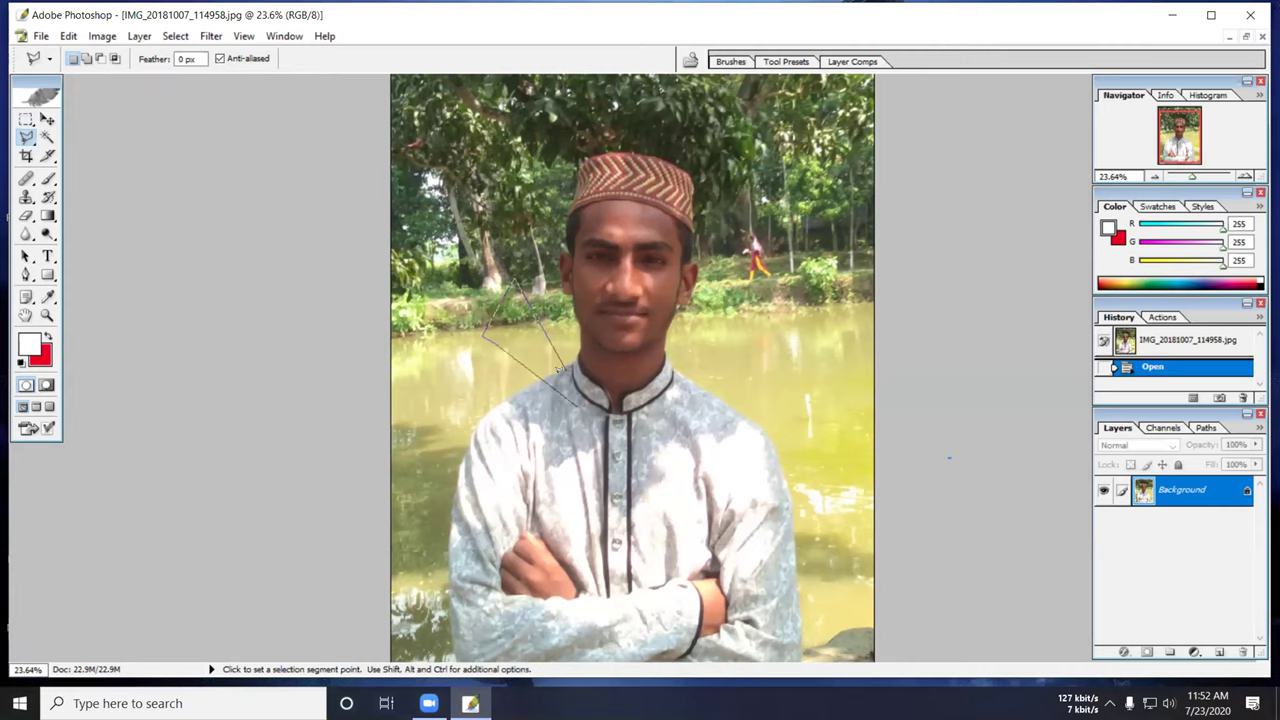
left_click(517, 282)
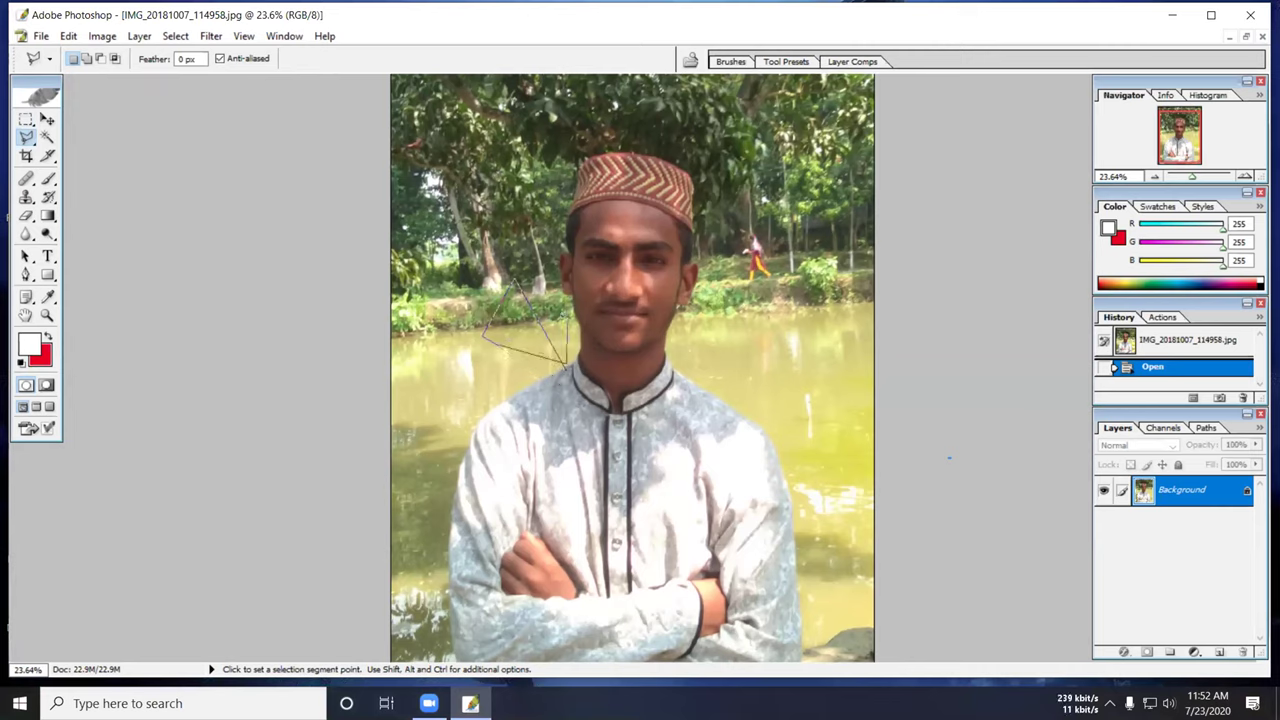
left_click(512, 324)
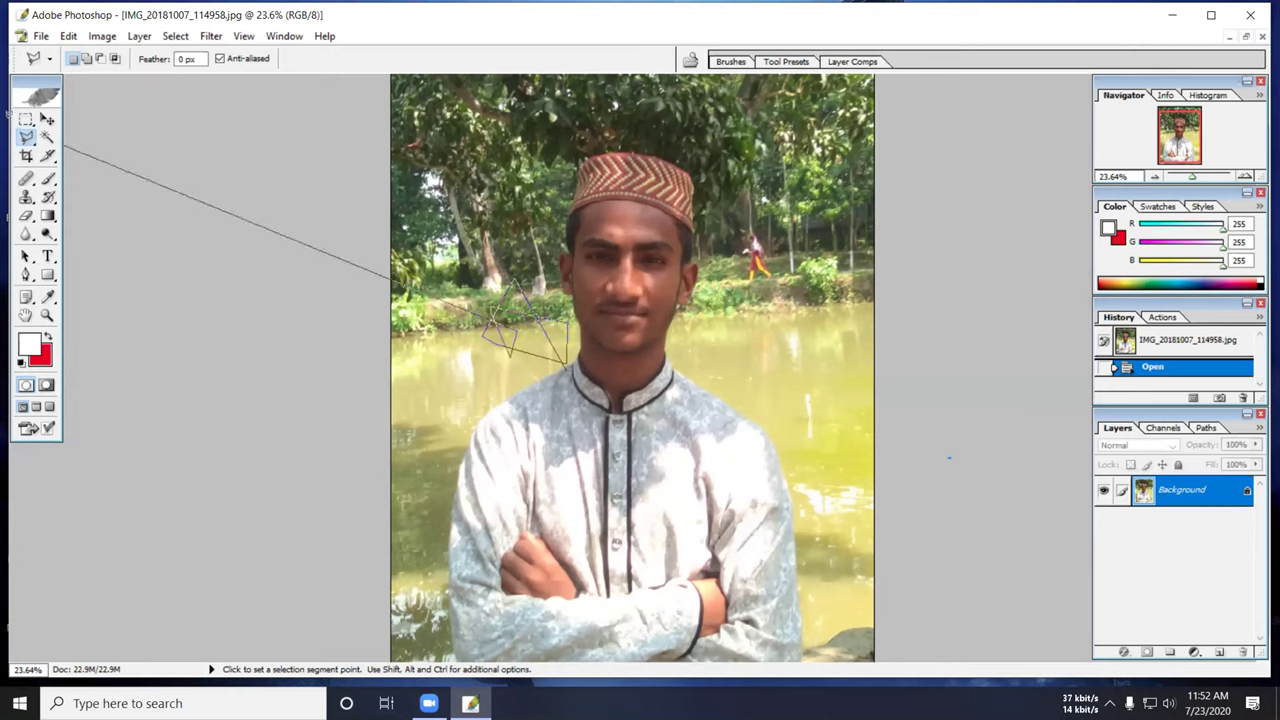
left_click(63, 147)
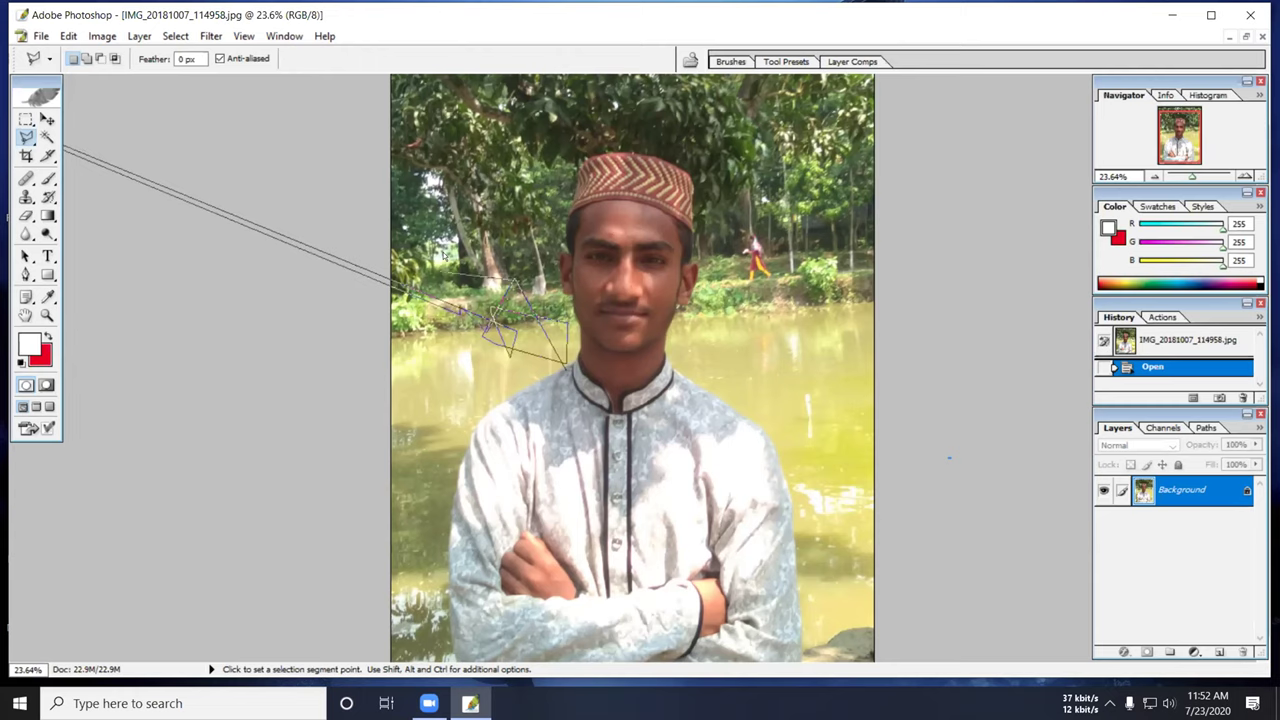
double_click(478, 330)
Drop the existing selection and outline a small triangular area over the pond bank with the Polygonal Lasso.
left_click(492, 314)
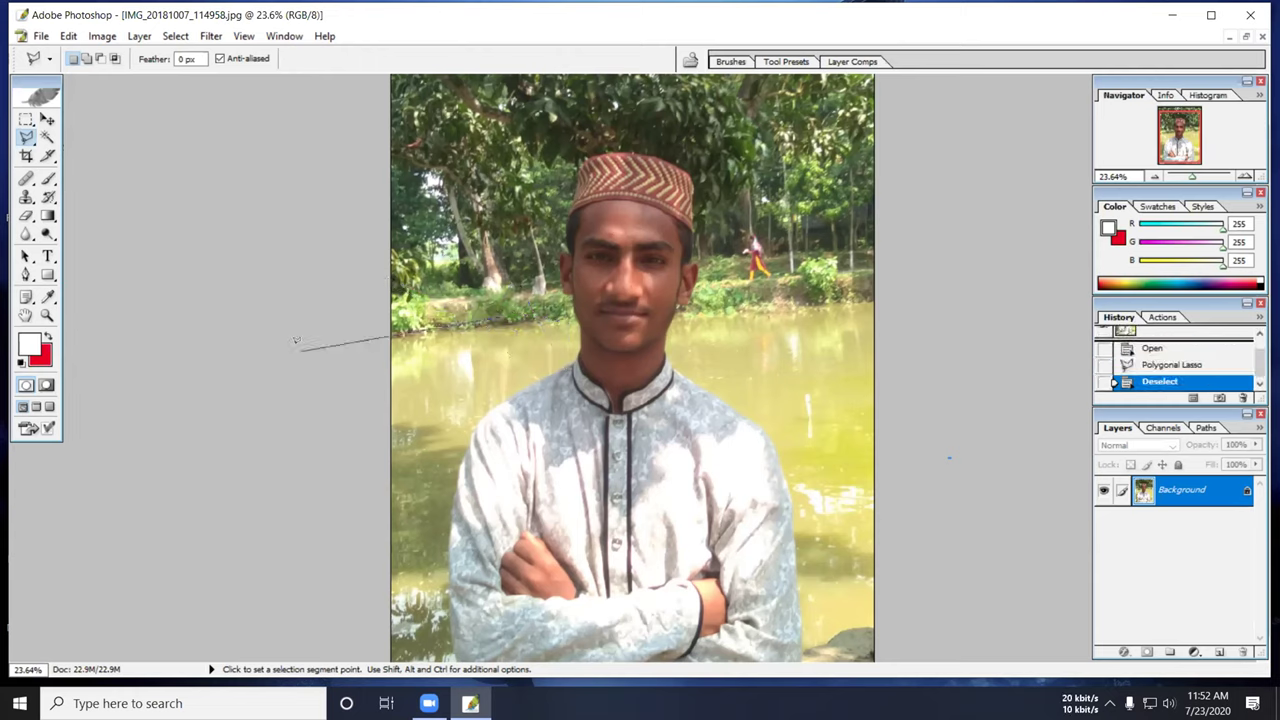
left_click(424, 258)
left_click(450, 361)
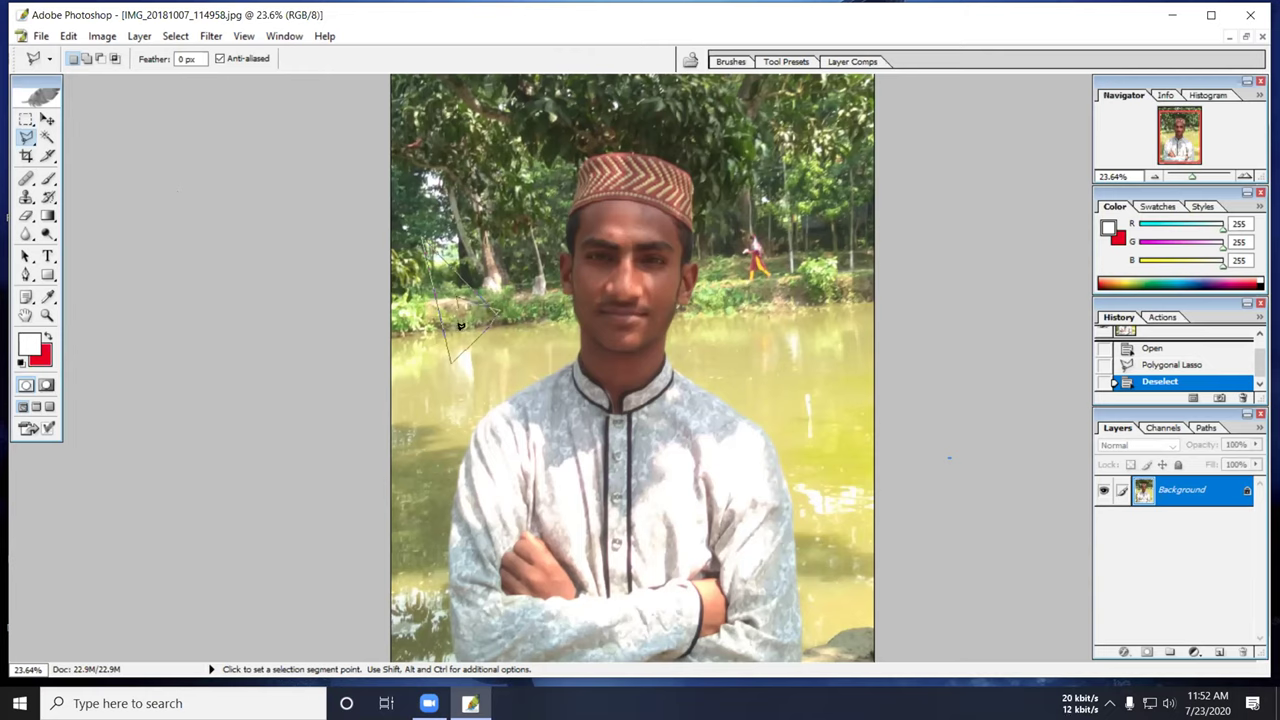
left_click(490, 314)
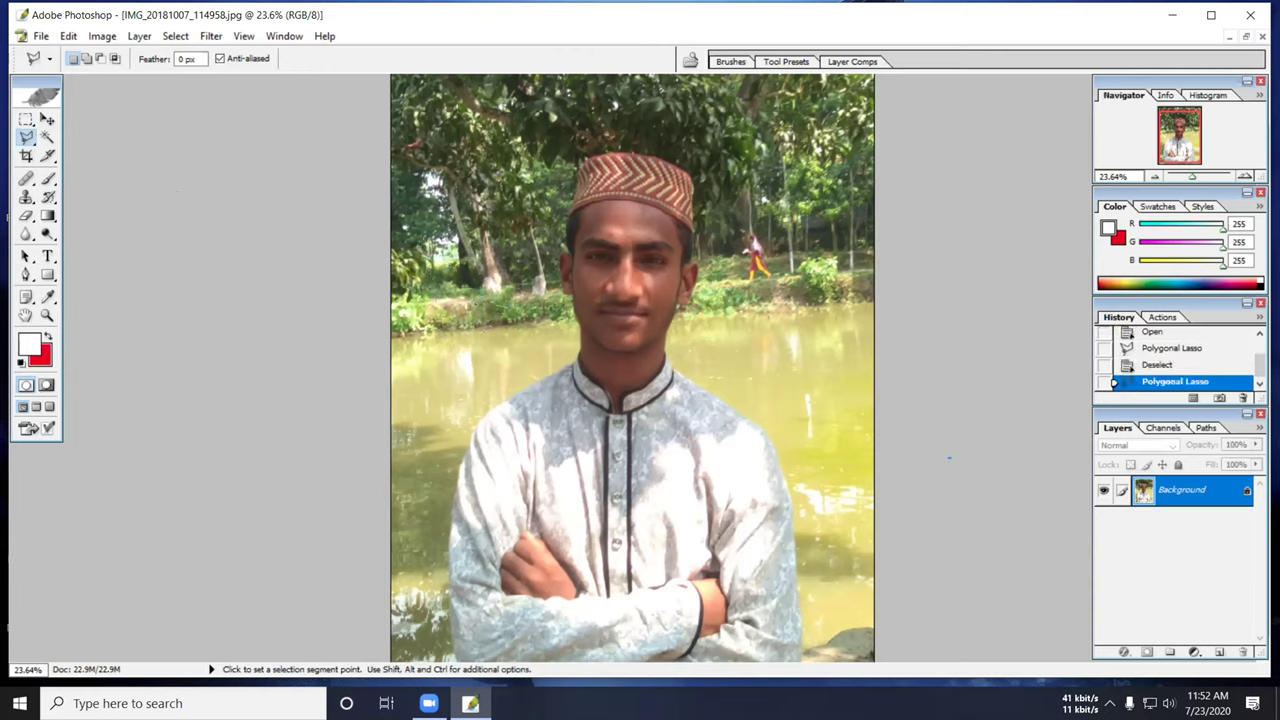
Select a small four-sided area at the pond's far edge beside the man's neck with the Polygonal Lasso.
left_click(481, 338)
left_click(505, 342)
left_click(497, 314)
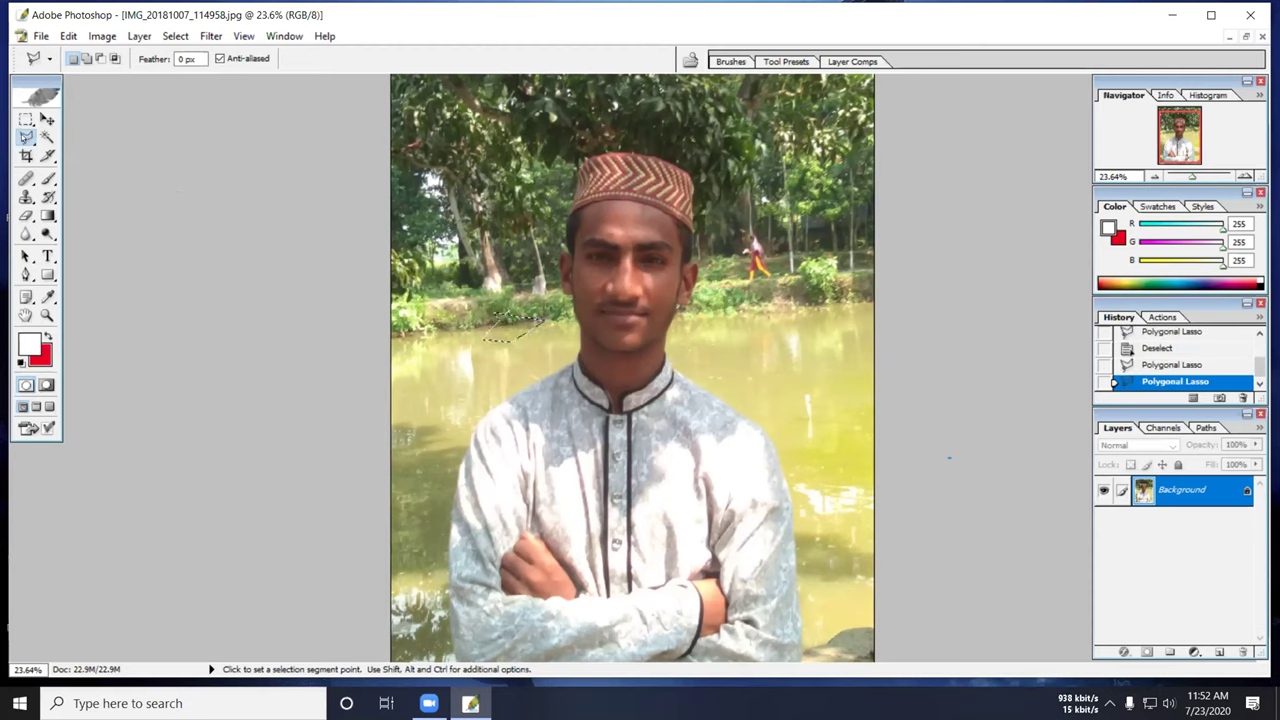
Start a Magnetic Lasso outline at the shoulder beside the man's collar and trace it across his face and the trees.
left_click(26, 137)
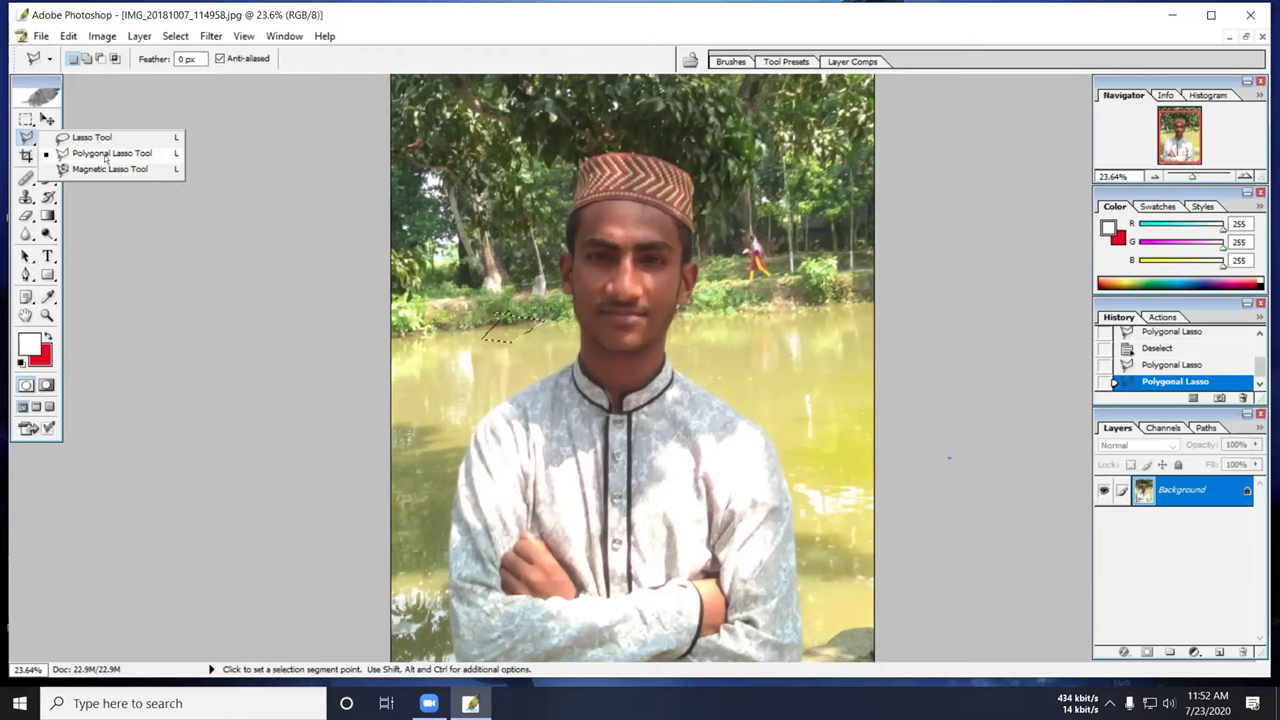
left_click(103, 169)
left_click(548, 377)
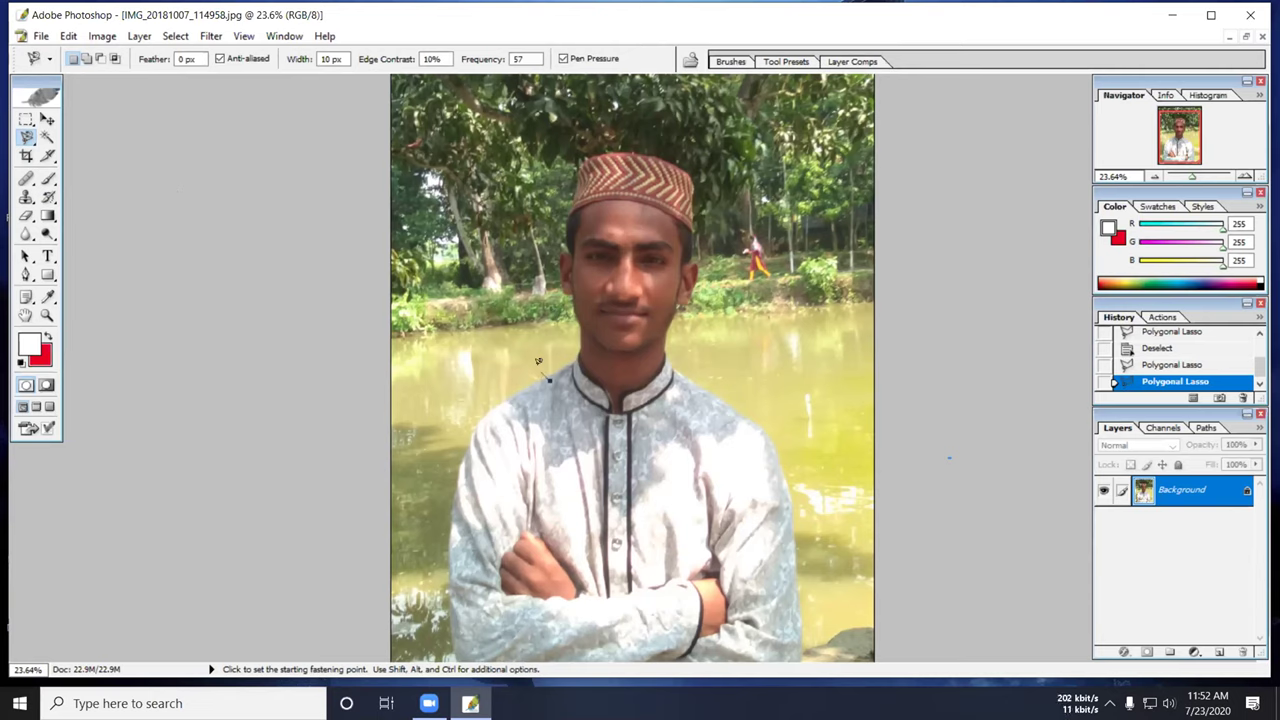
left_click(548, 379)
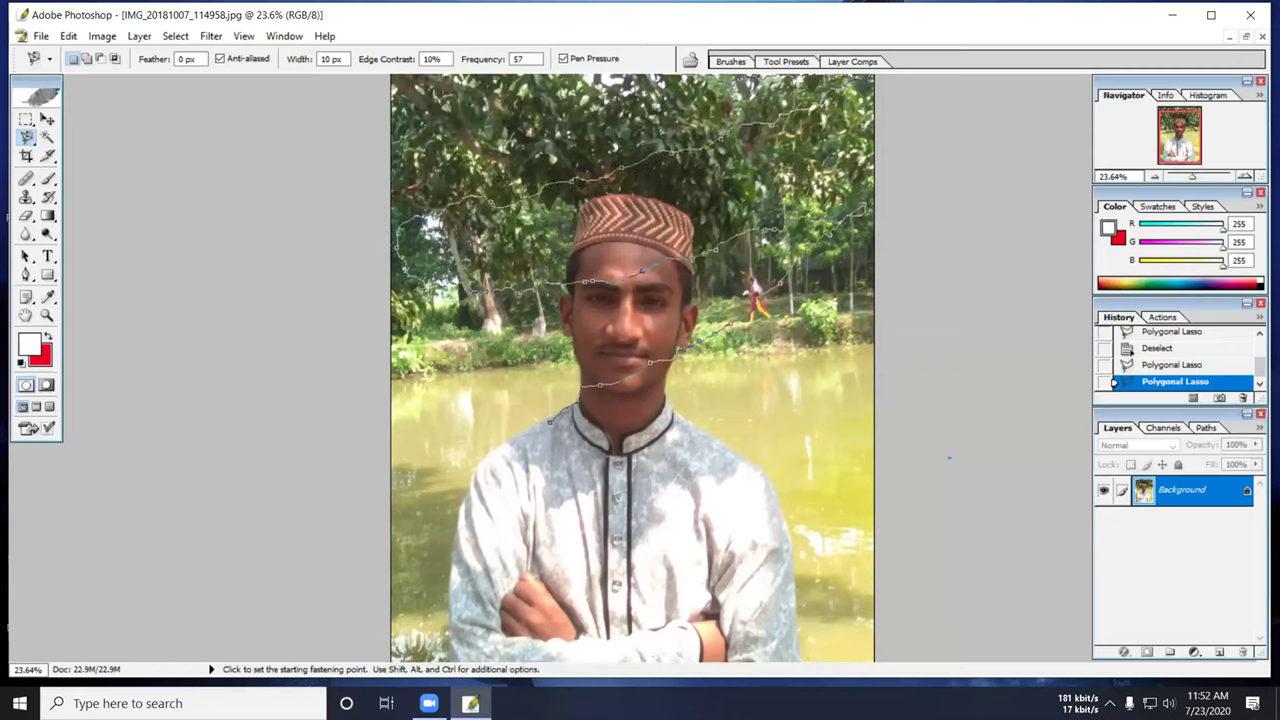
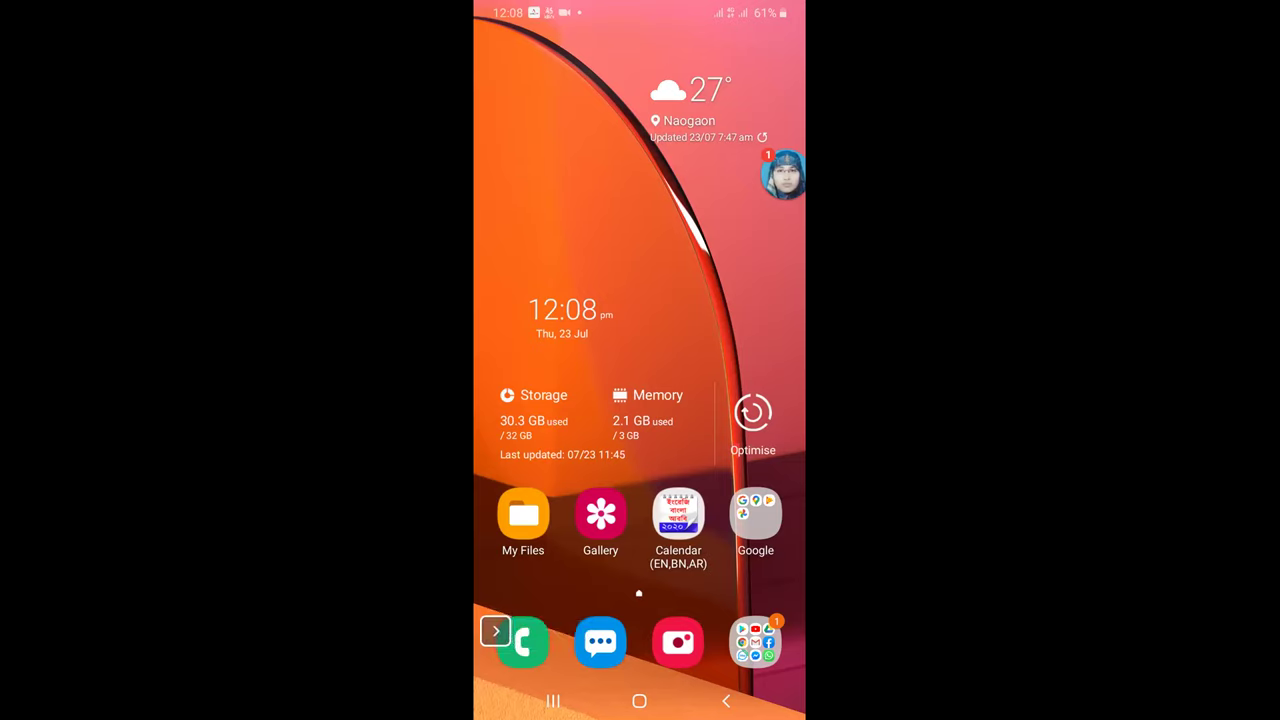
Return to the ongoing Zoom meeting from the phone's notifications.
left_click_drag(640, 10, 640, 300)
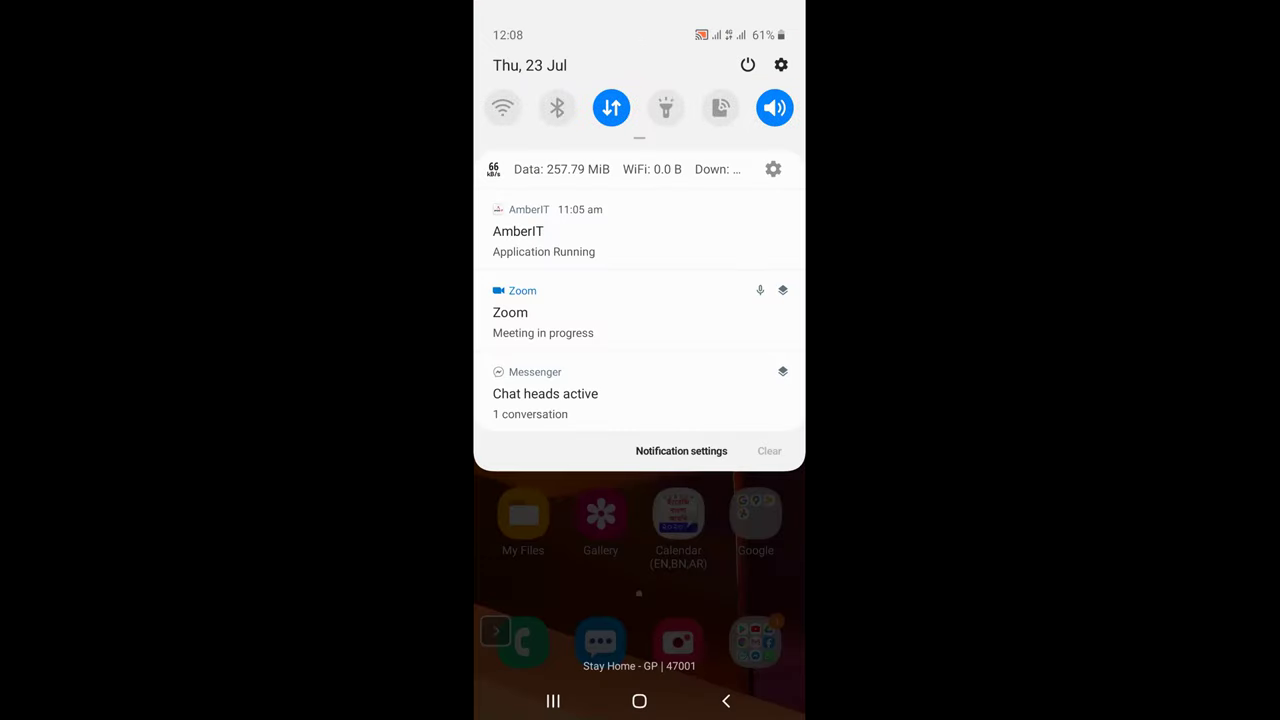
left_click(600, 318)
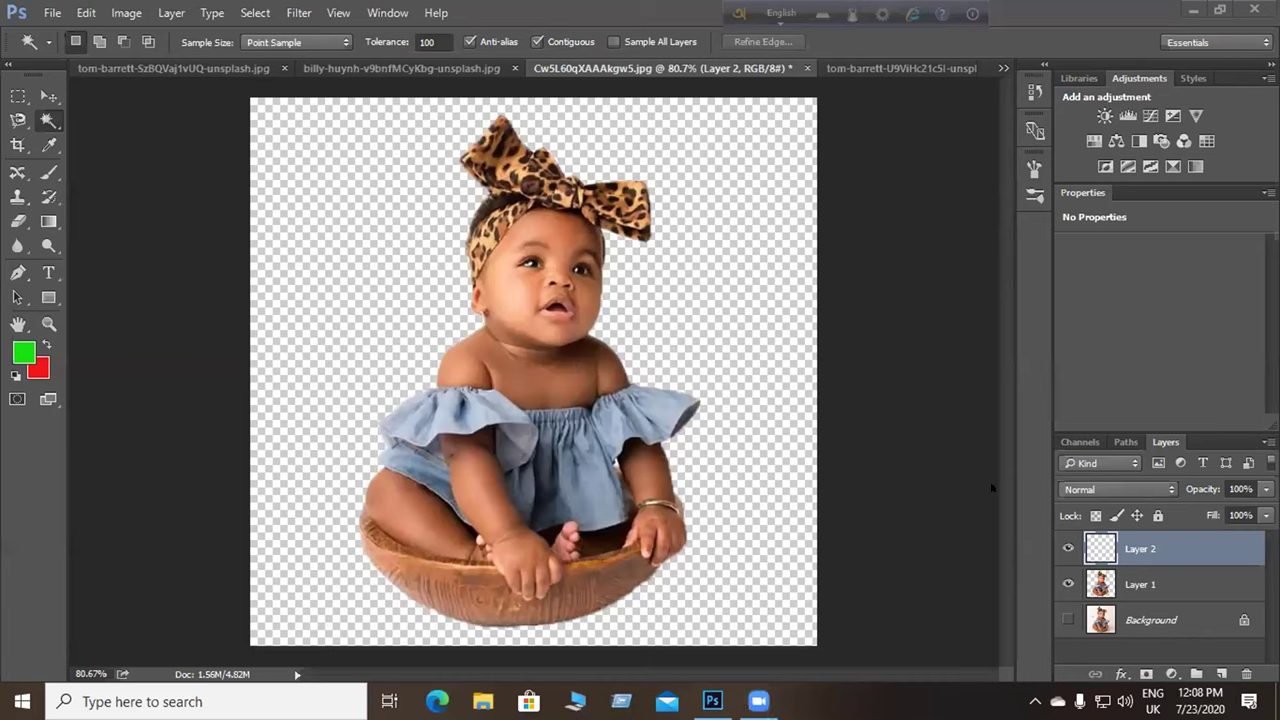
Delete Layer 2 and Layer 1 from the baby photo and show the Background layer.
left_click_drag(1150, 548, 1246, 672)
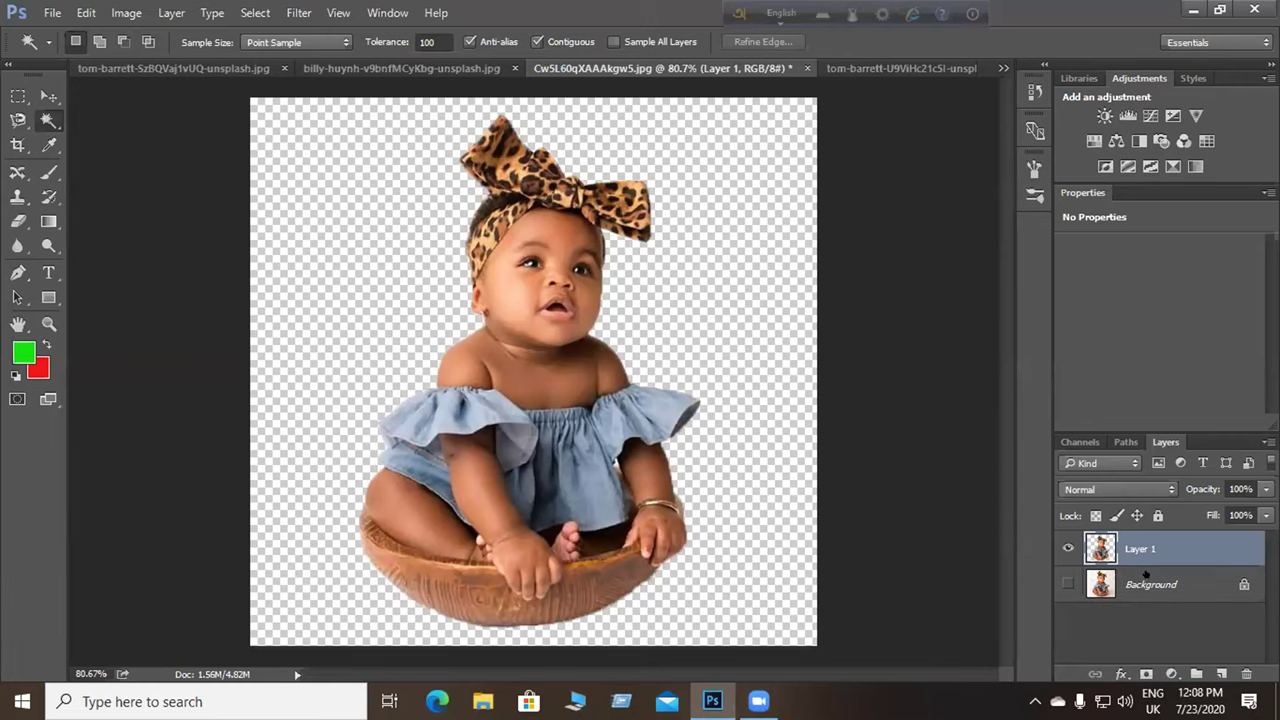
left_click_drag(1159, 537, 1246, 672)
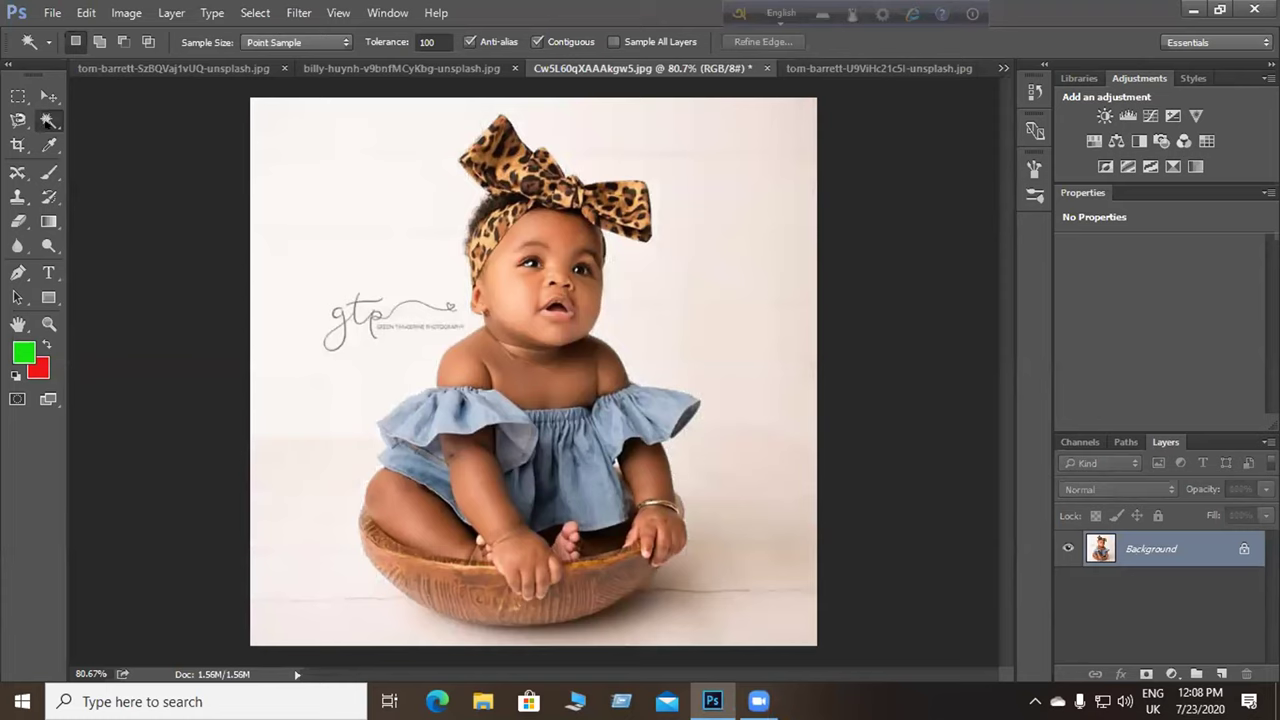
Select part of the leopard-print bow on the baby's head with the Magic Wand at tolerance 100.
right_click(48, 120)
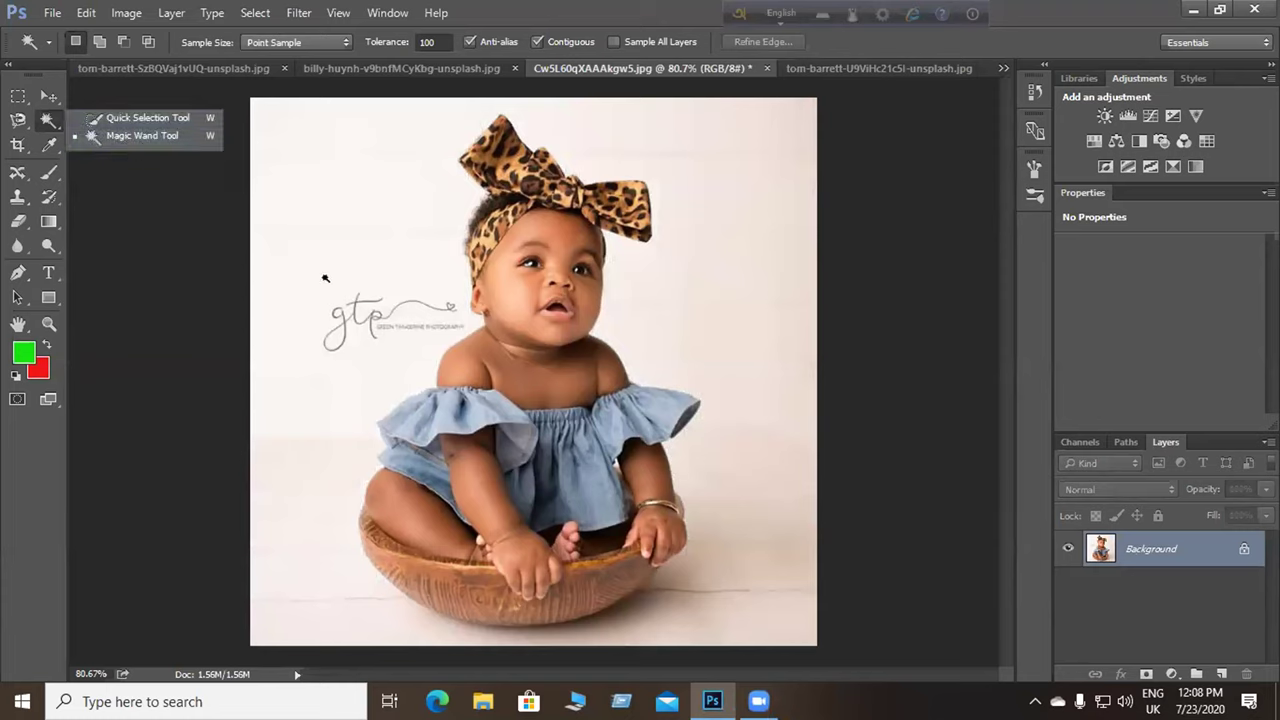
left_click(140, 135)
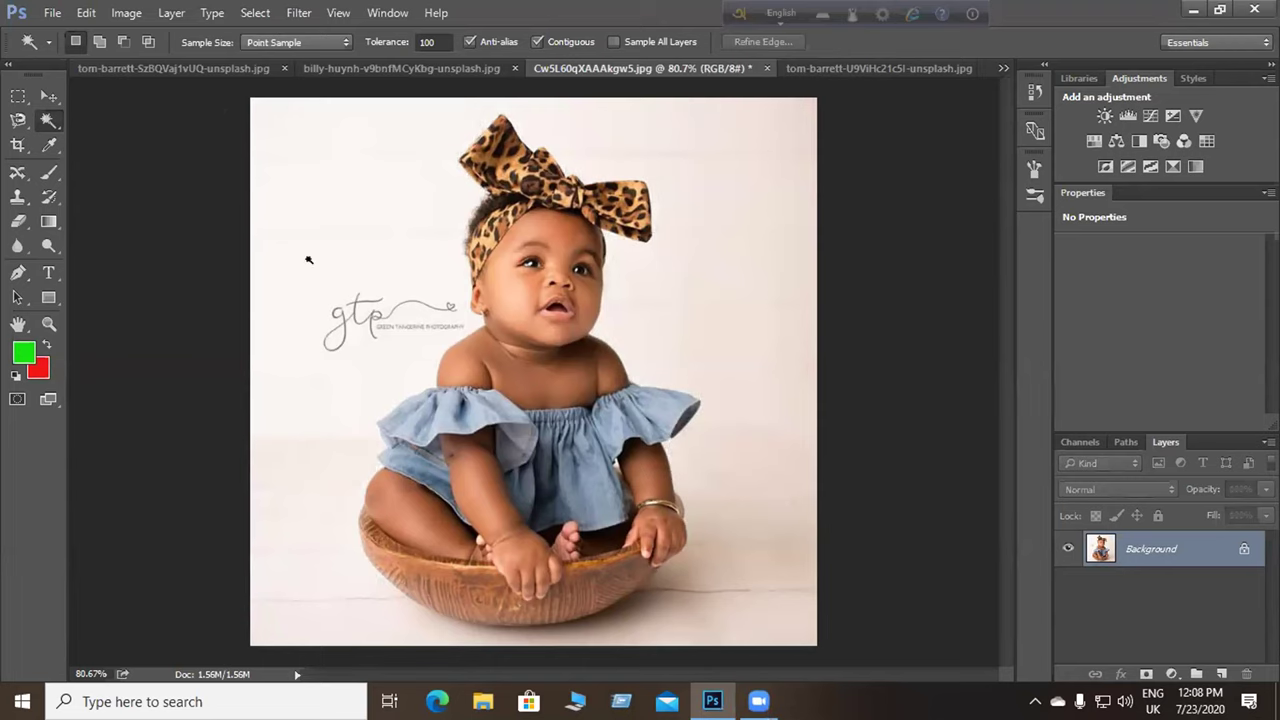
scroll(652, 443, "up", 2)
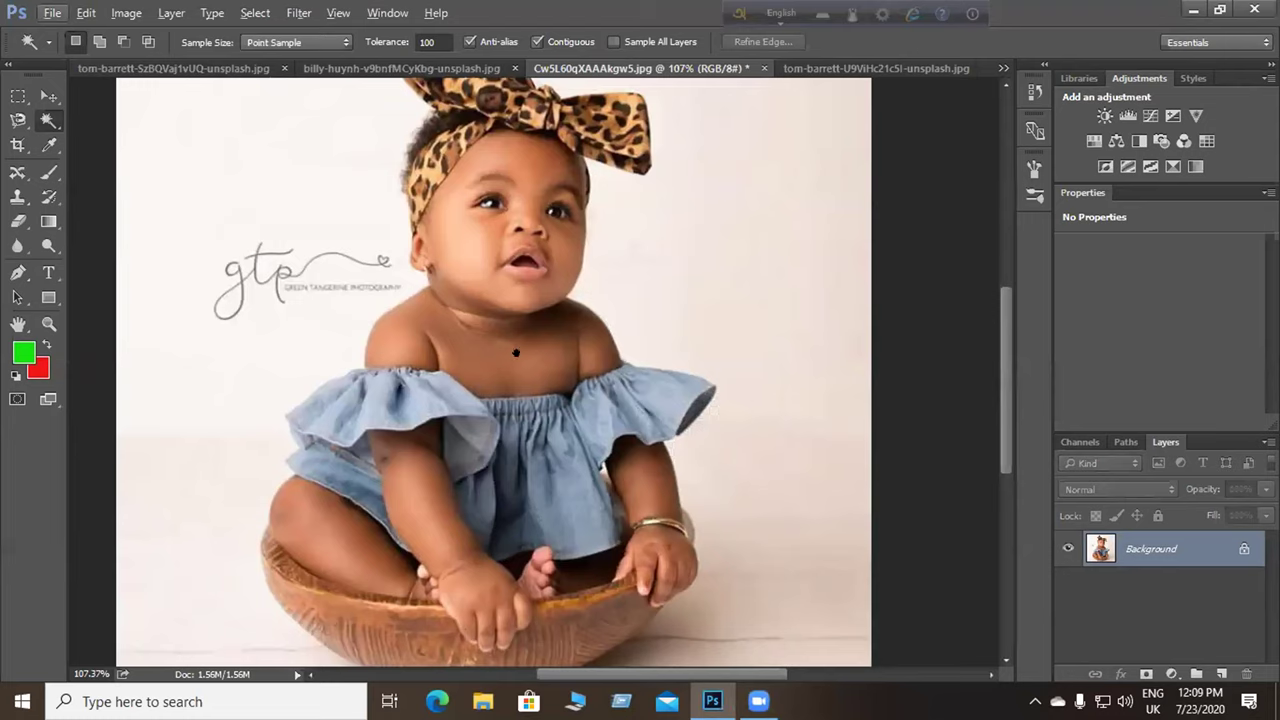
scroll(487, 338, "up", 3)
left_click(469, 216)
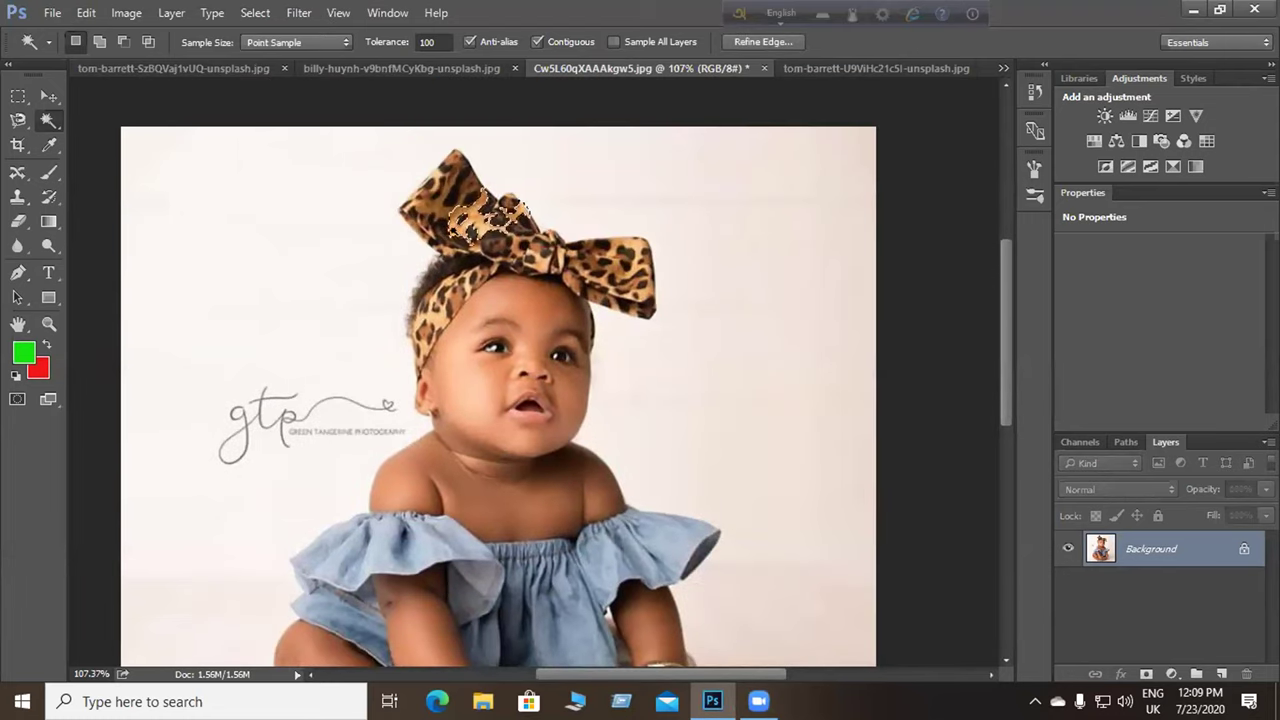
Sample the leopard-print bow, then select the baby's face and headband with the Magic Wand at tolerance 100.
left_click(432, 206, "shift")
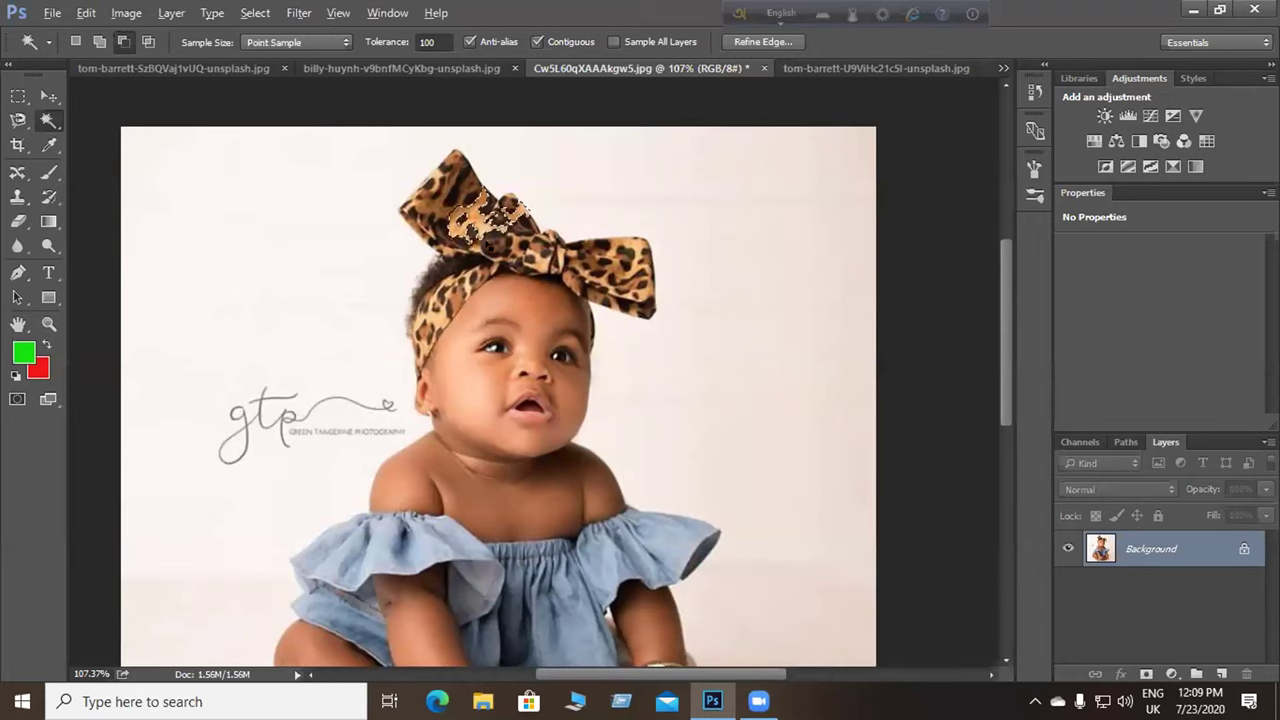
scroll(489, 244, "up", 3, "alt")
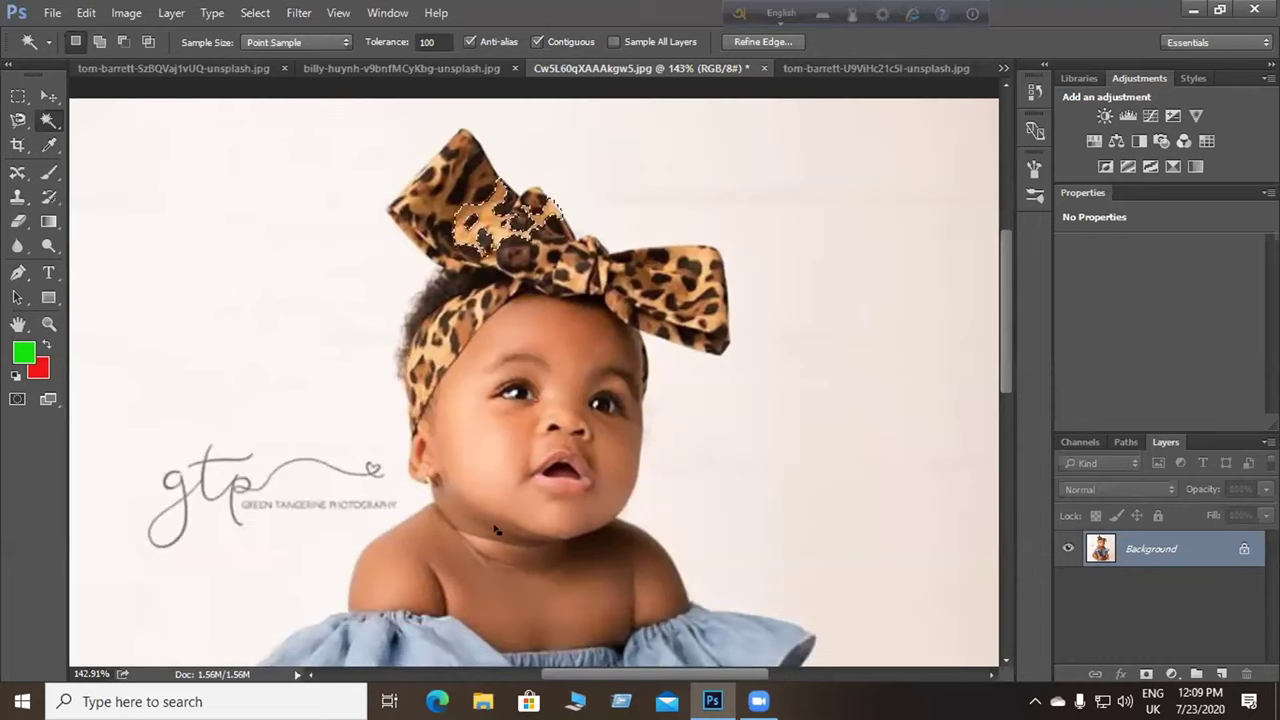
left_click_drag(489, 427, 542, 310)
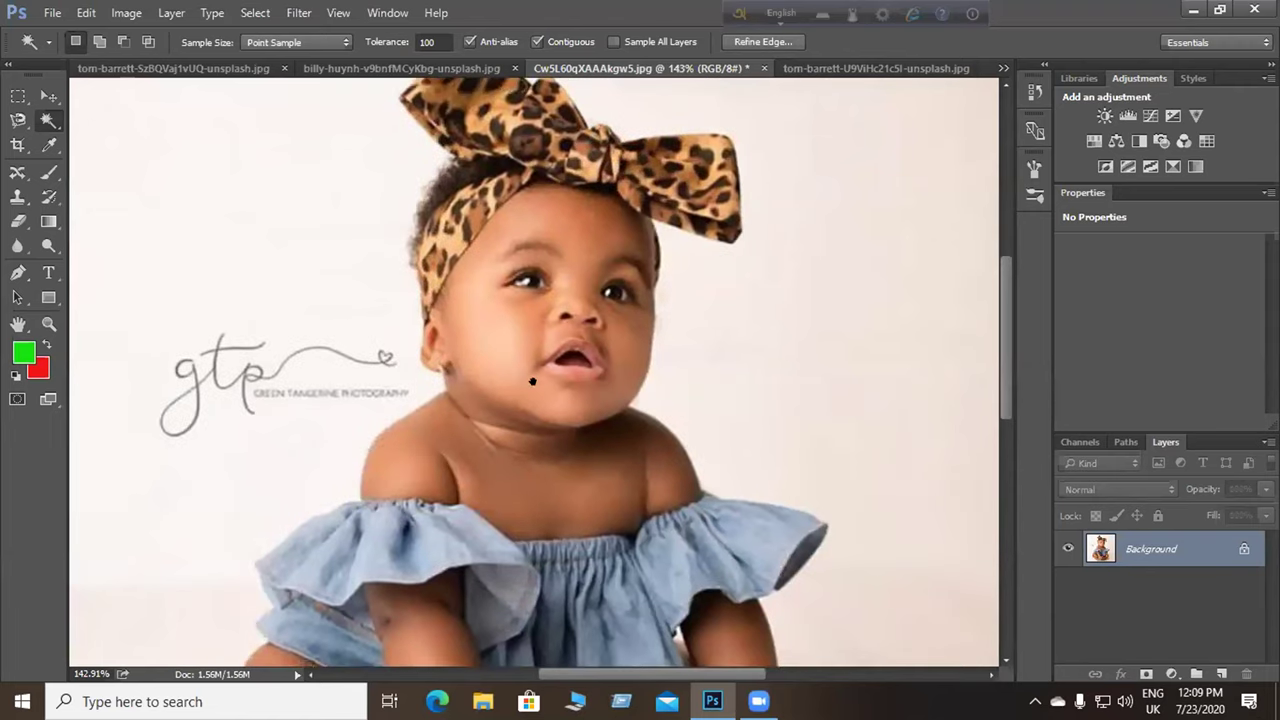
left_click(527, 383)
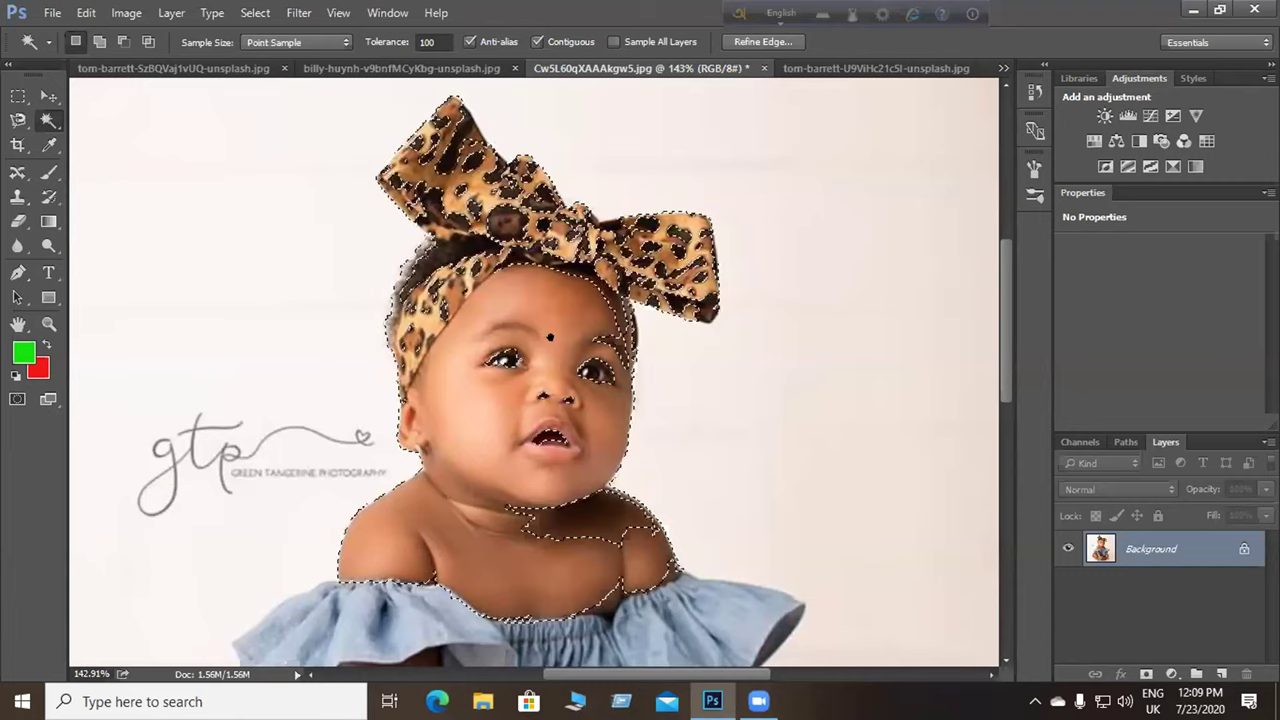
Sample the blue dress and then the lower edge of the wooden bowl with the Magic Wand as new selections.
scroll(600, 450, "down", 5)
left_click(619, 502)
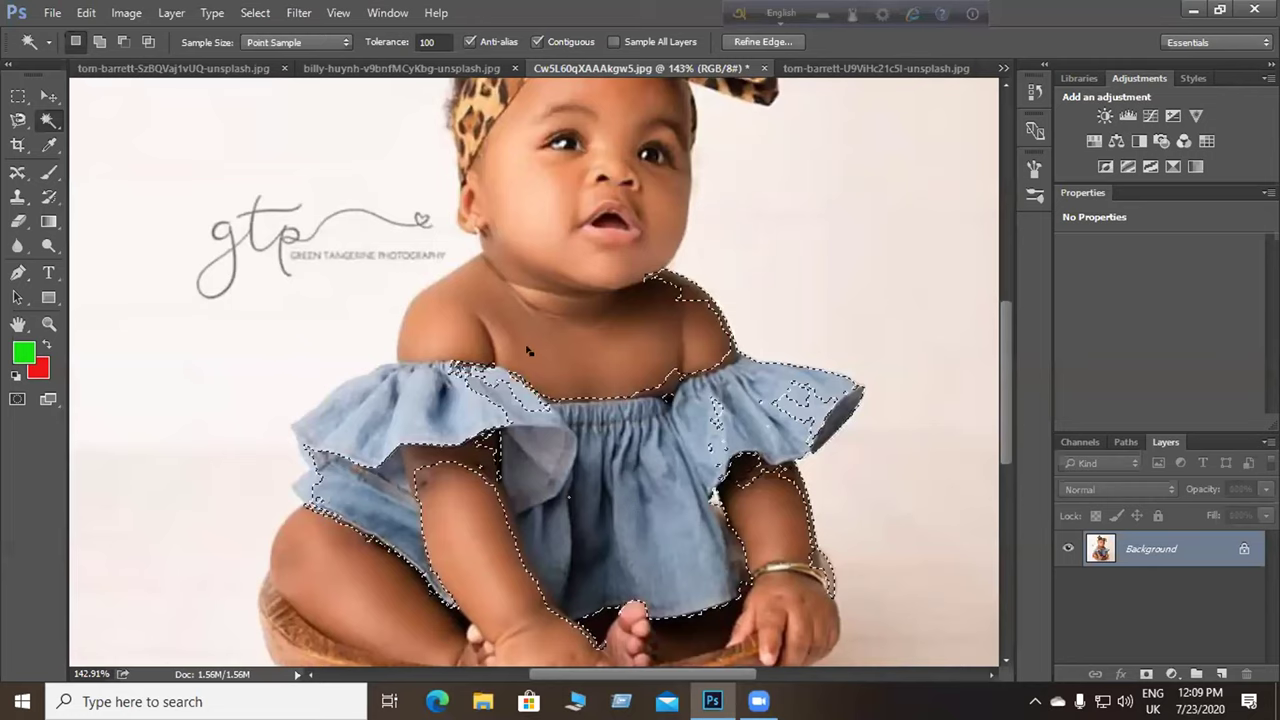
scroll(545, 504, "down", 3)
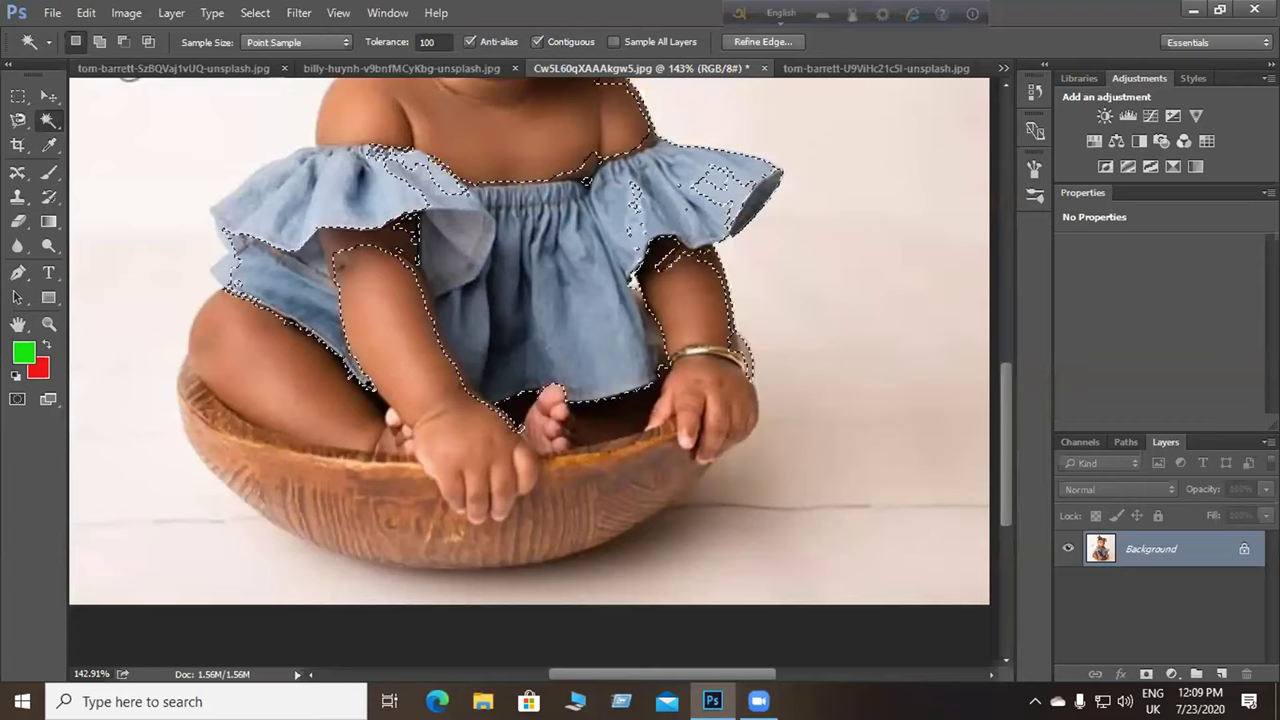
left_click(333, 527)
scroll(397, 531, "down", 1)
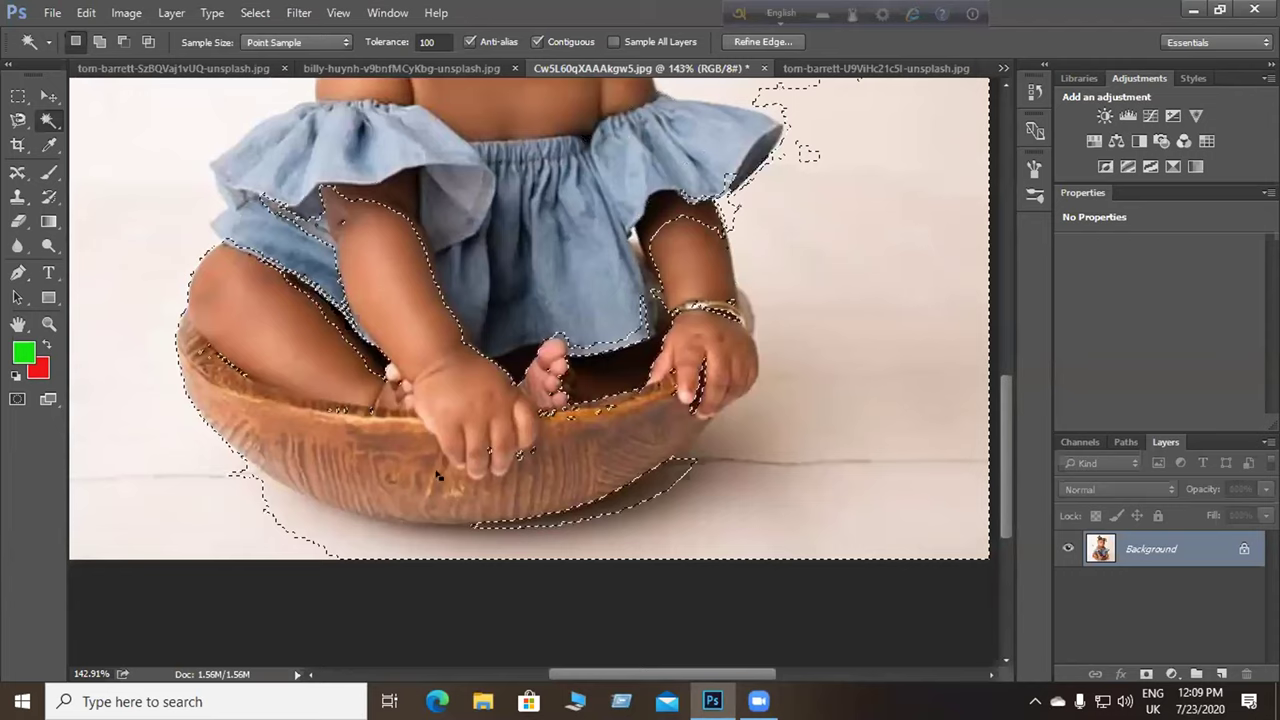
Select the baby's skin from the chest as a new selection and add the missed parts of the face and headband.
scroll(563, 428, "up", 1)
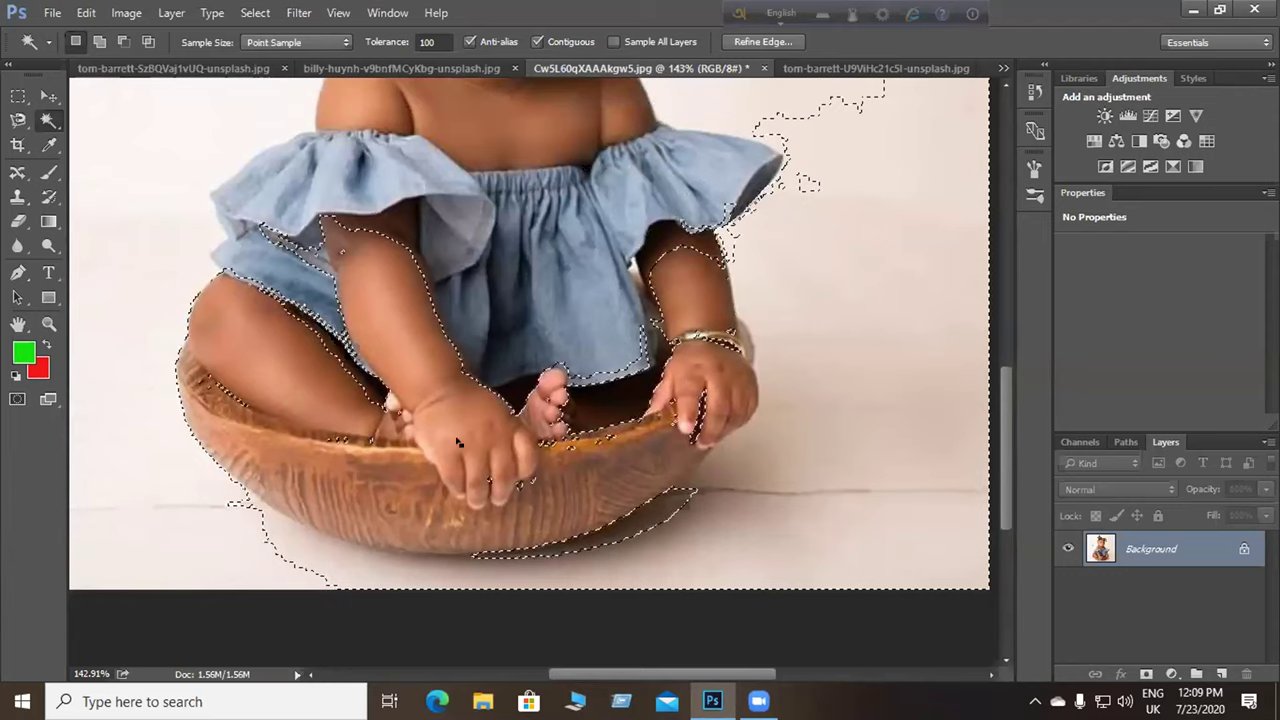
scroll(458, 442, "up", 1)
scroll(444, 410, "up", 1)
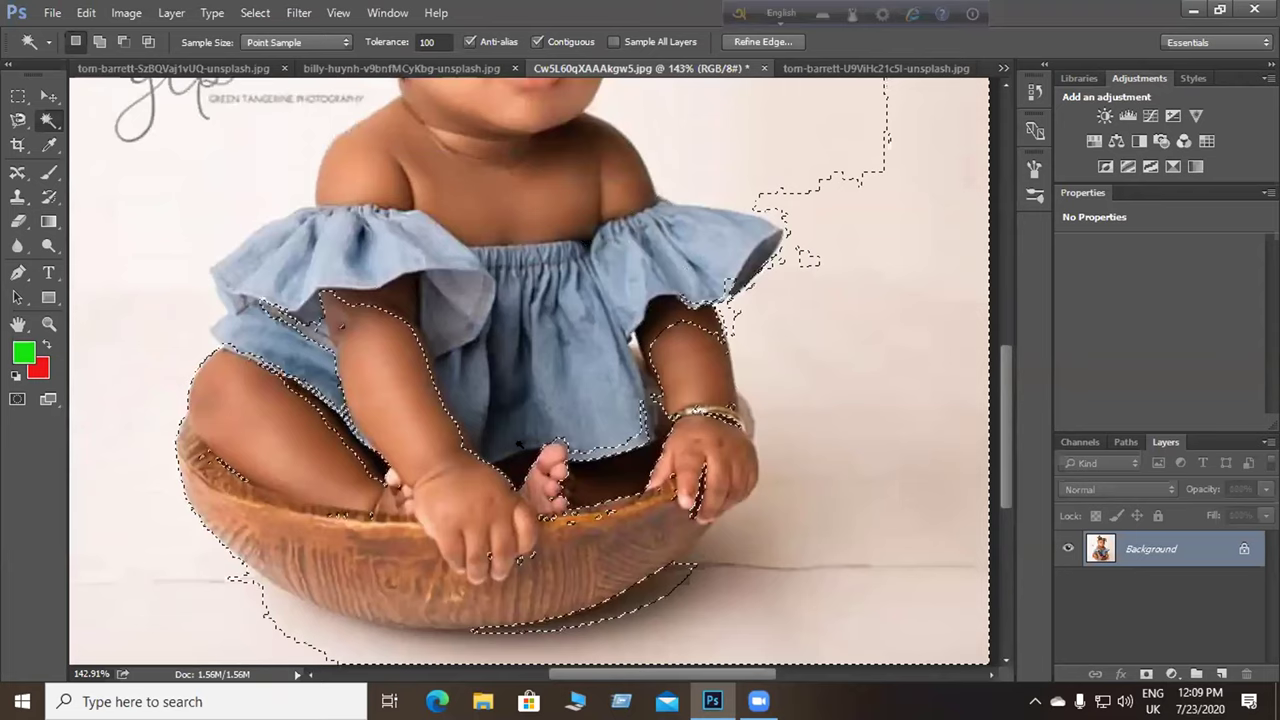
scroll(444, 410, "up", 1)
scroll(460, 431, "up", 1)
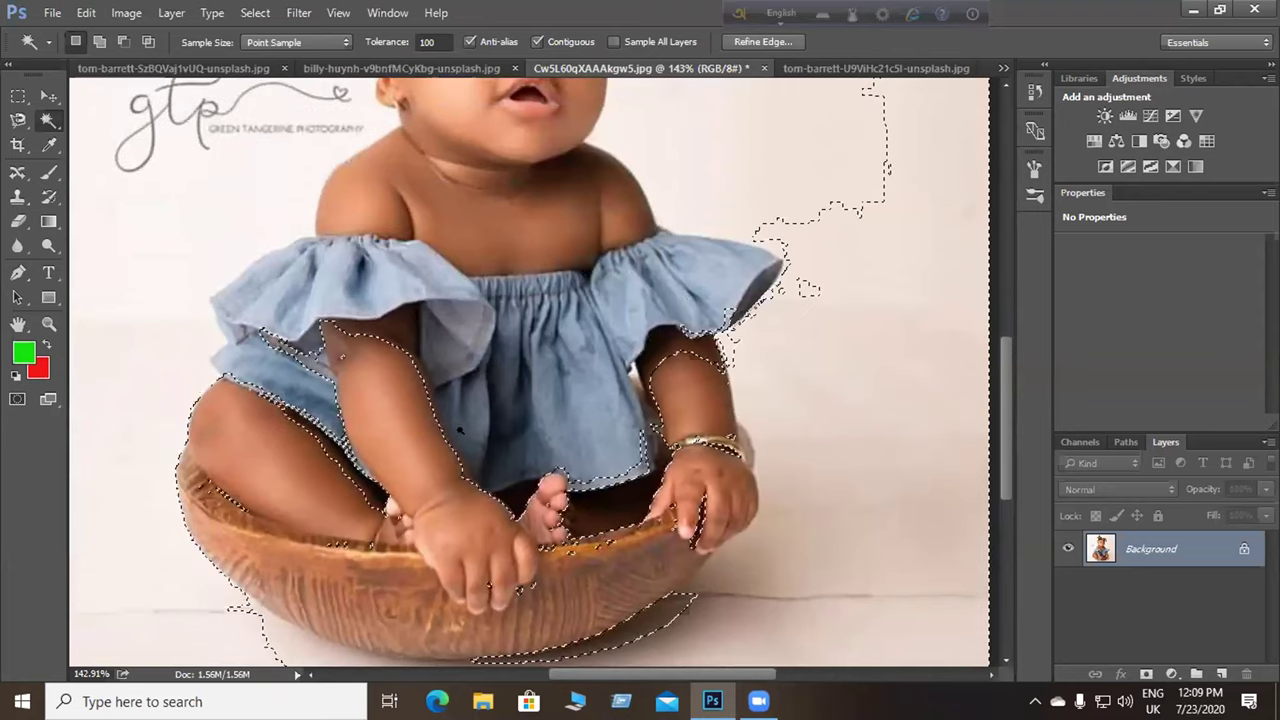
left_click(505, 230)
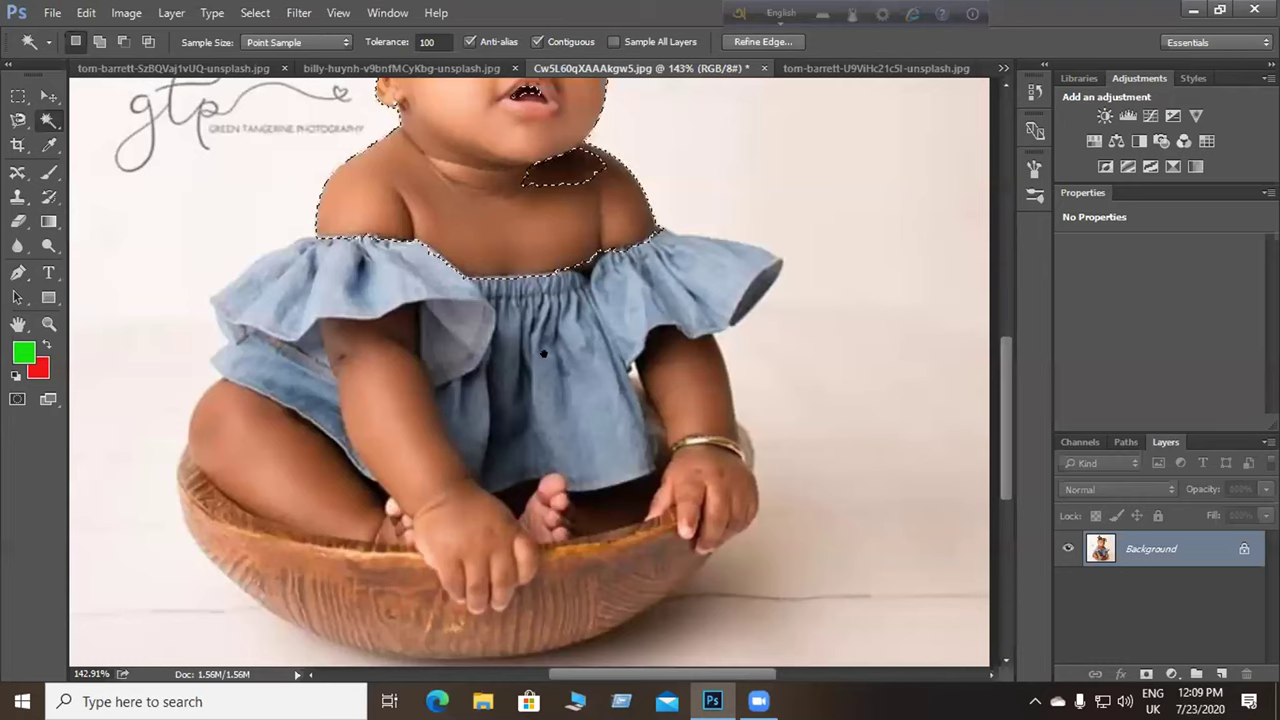
scroll(543, 353, "up", 3)
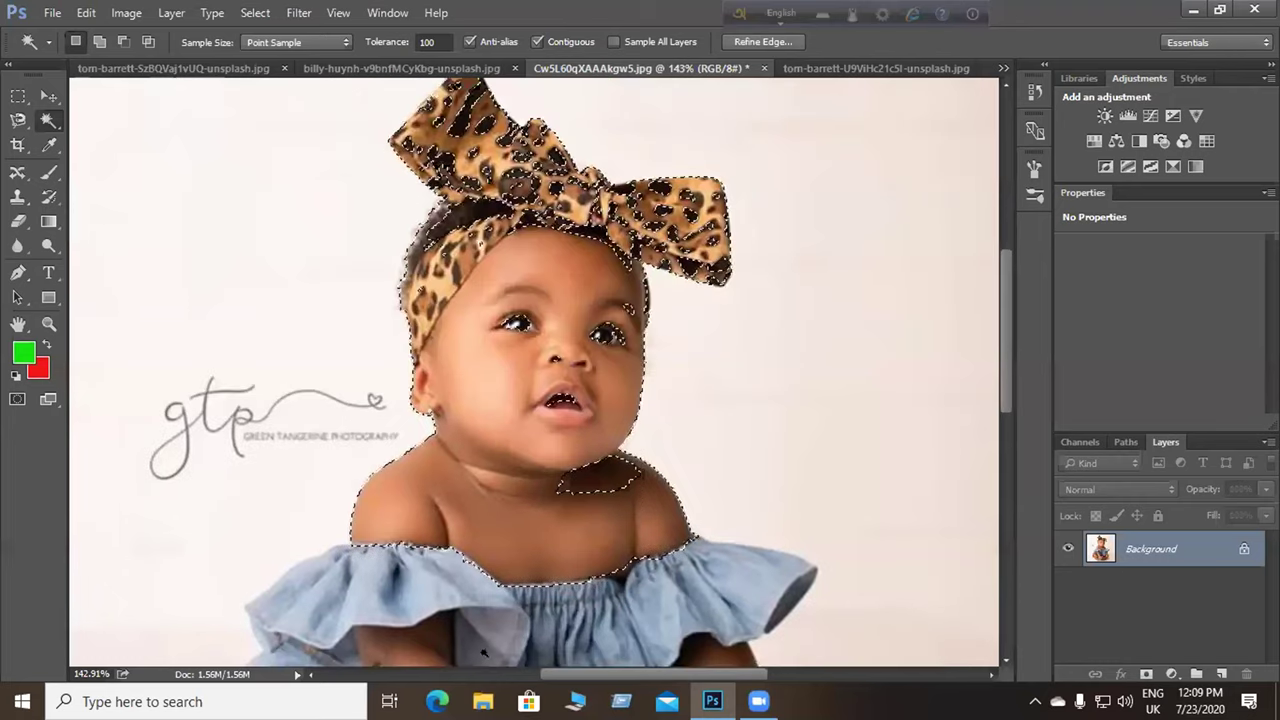
scroll(609, 383, "down", 3)
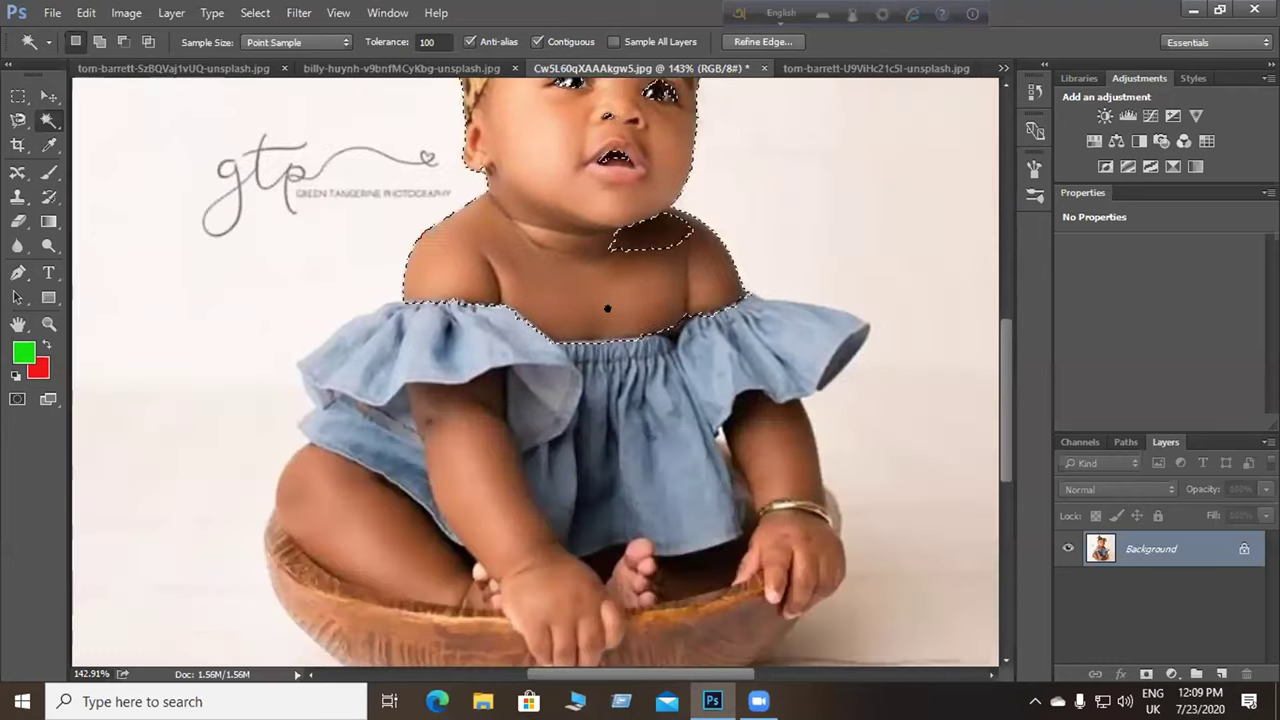
scroll(574, 384, "up", 4)
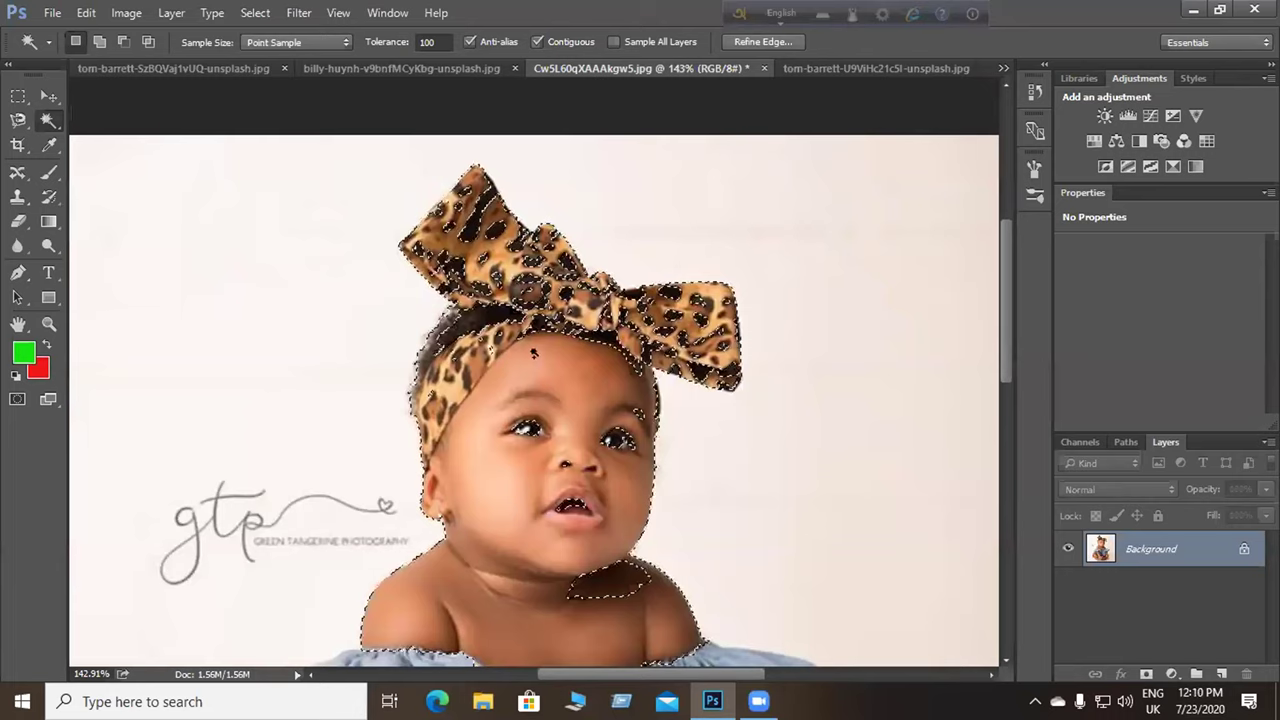
left_click(608, 549, "shift")
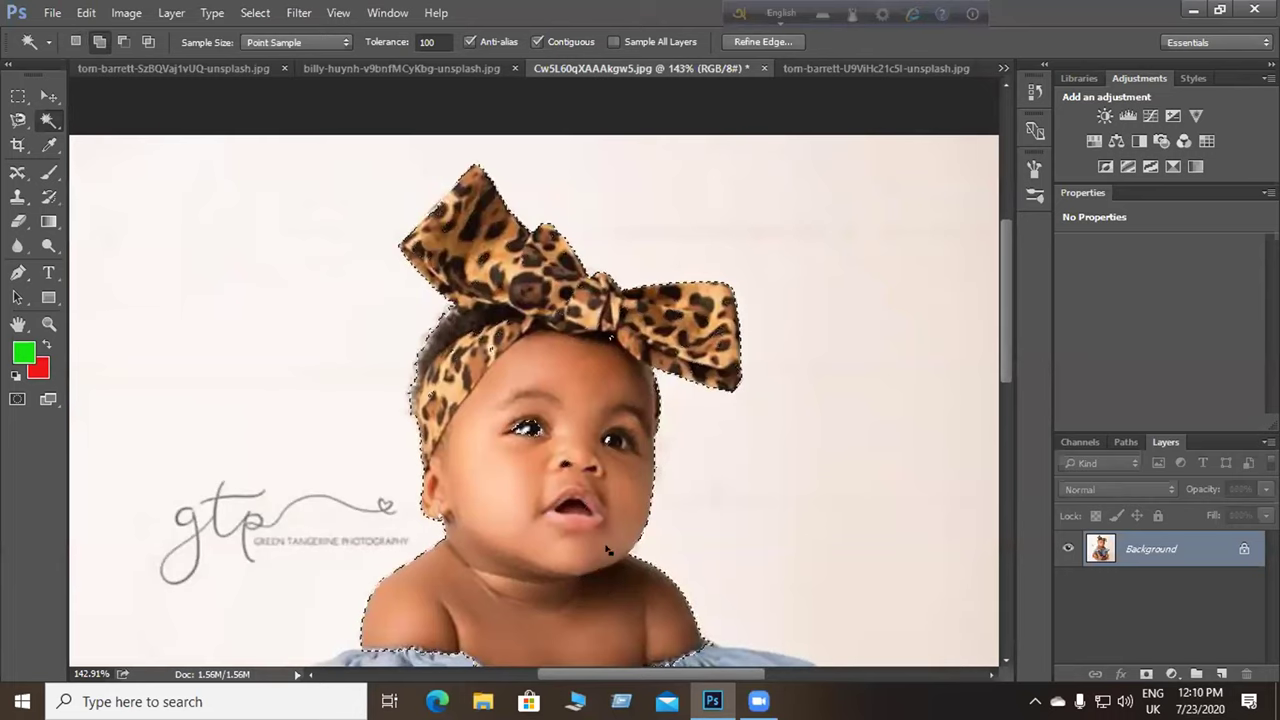
Extend the selection to the blue dress, the arms and legs, and the wooden bowl.
key("ctrl+d")
scroll(519, 371, "down", 2)
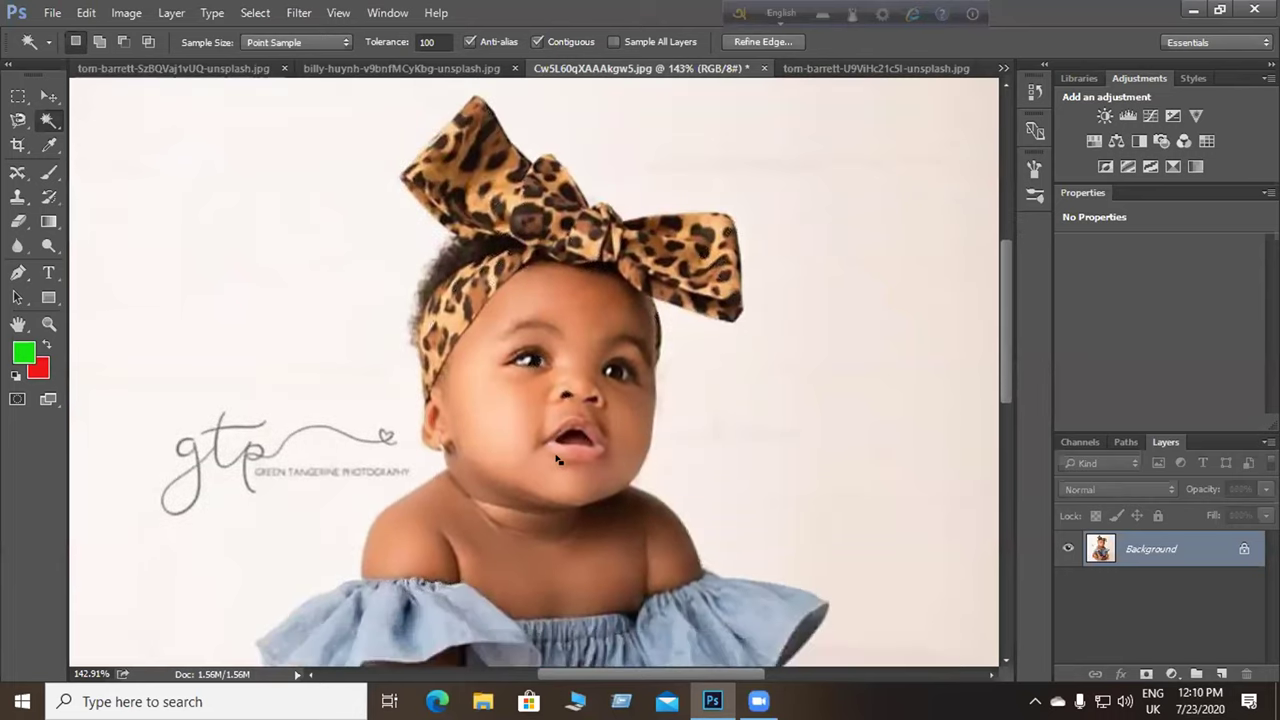
key("ctrl+shift+d")
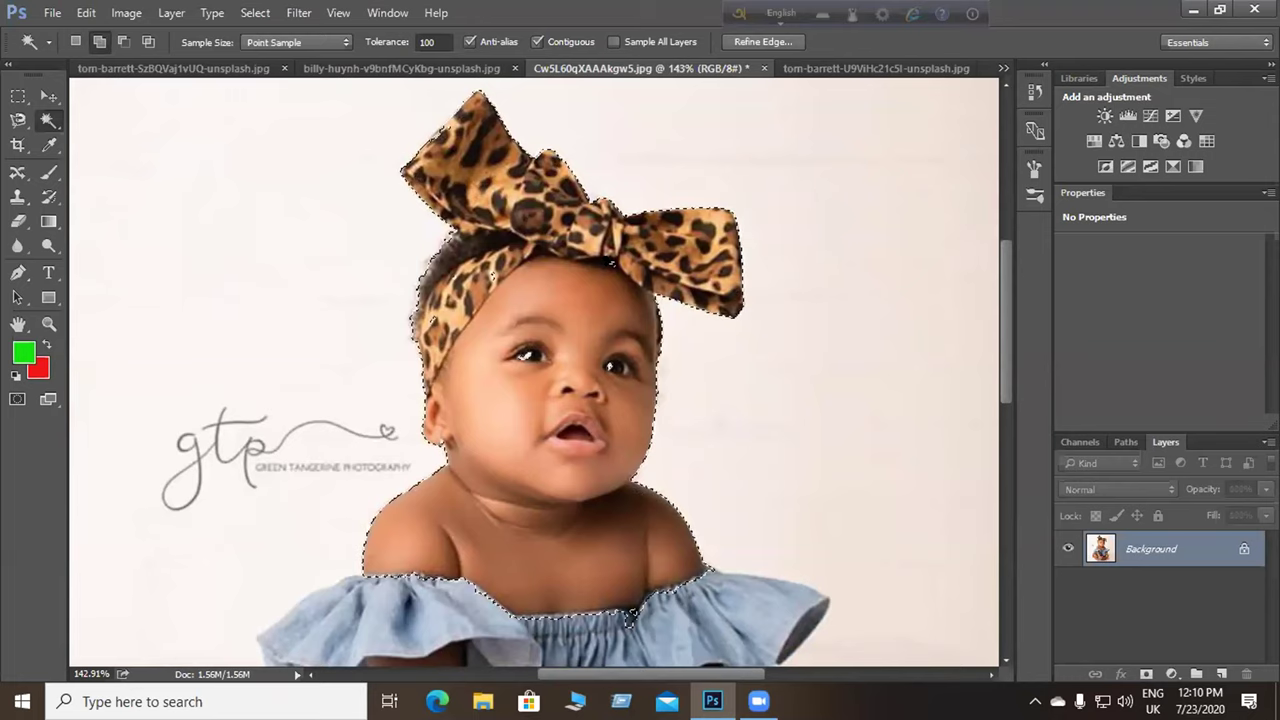
key("ctrl+d")
scroll(480, 595, "down", 2)
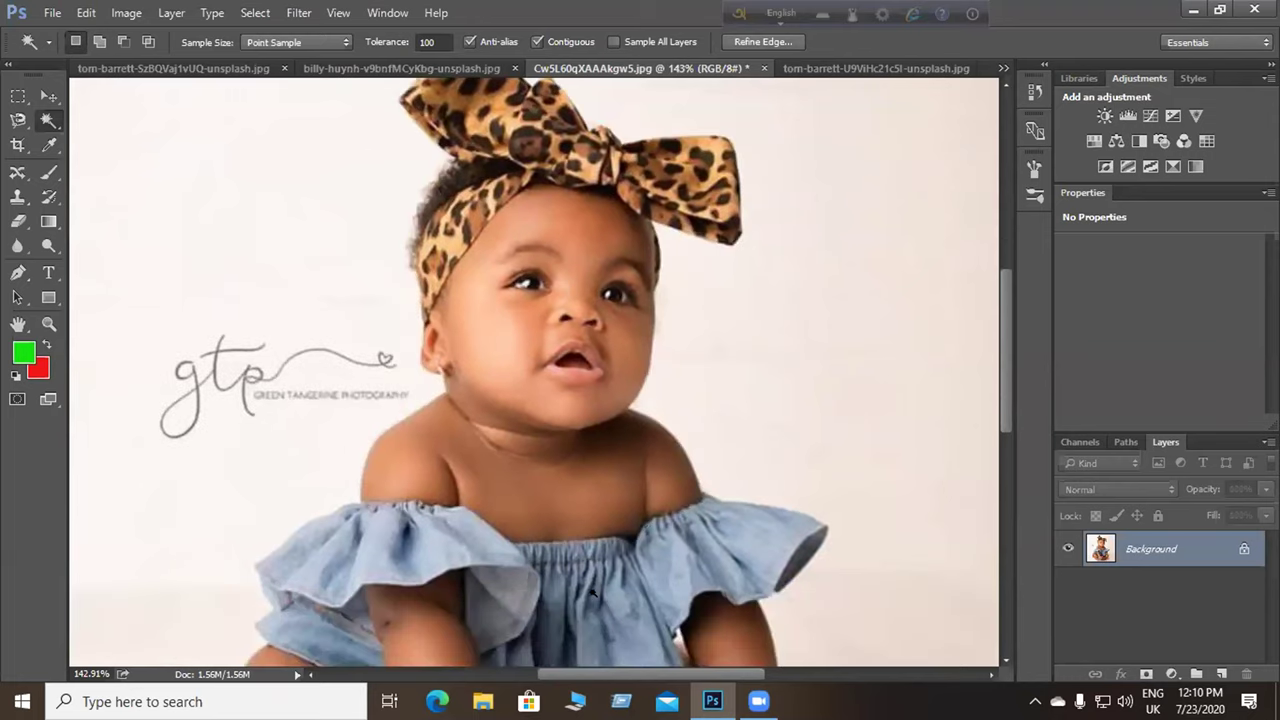
scroll(593, 592, "down", 5)
left_click(650, 358)
key("shift")
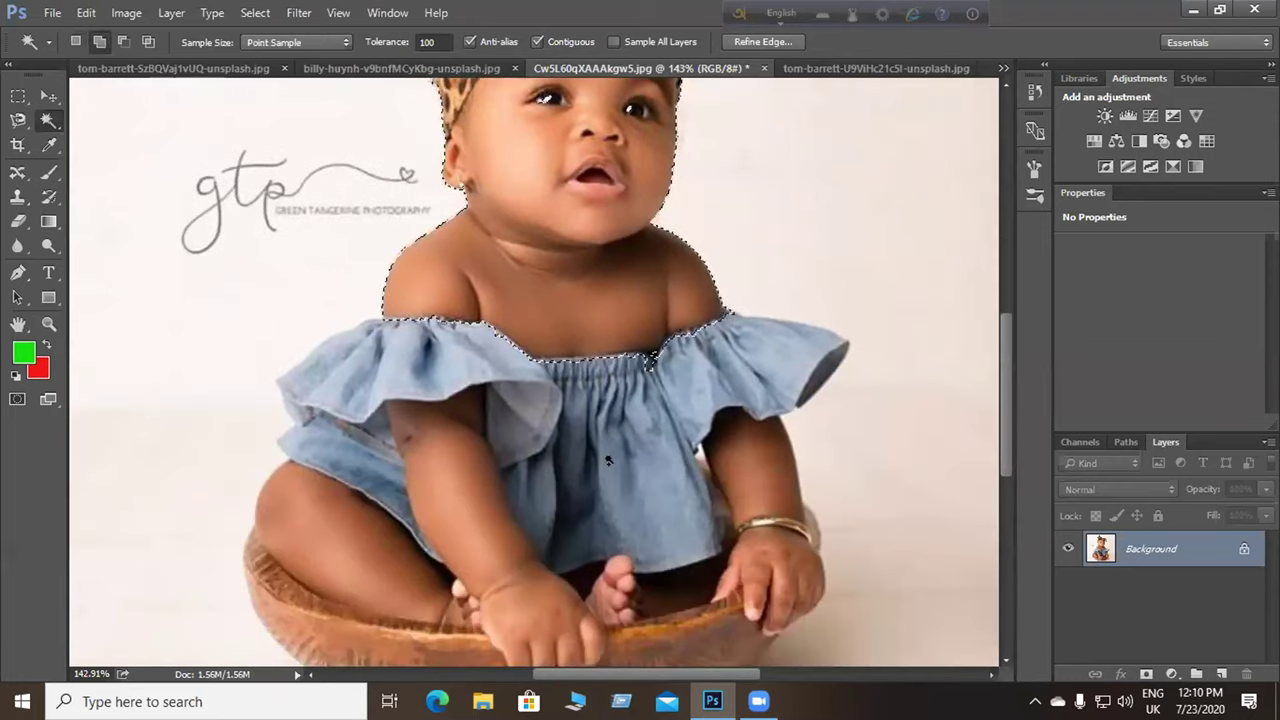
left_click(608, 460)
left_click(461, 580)
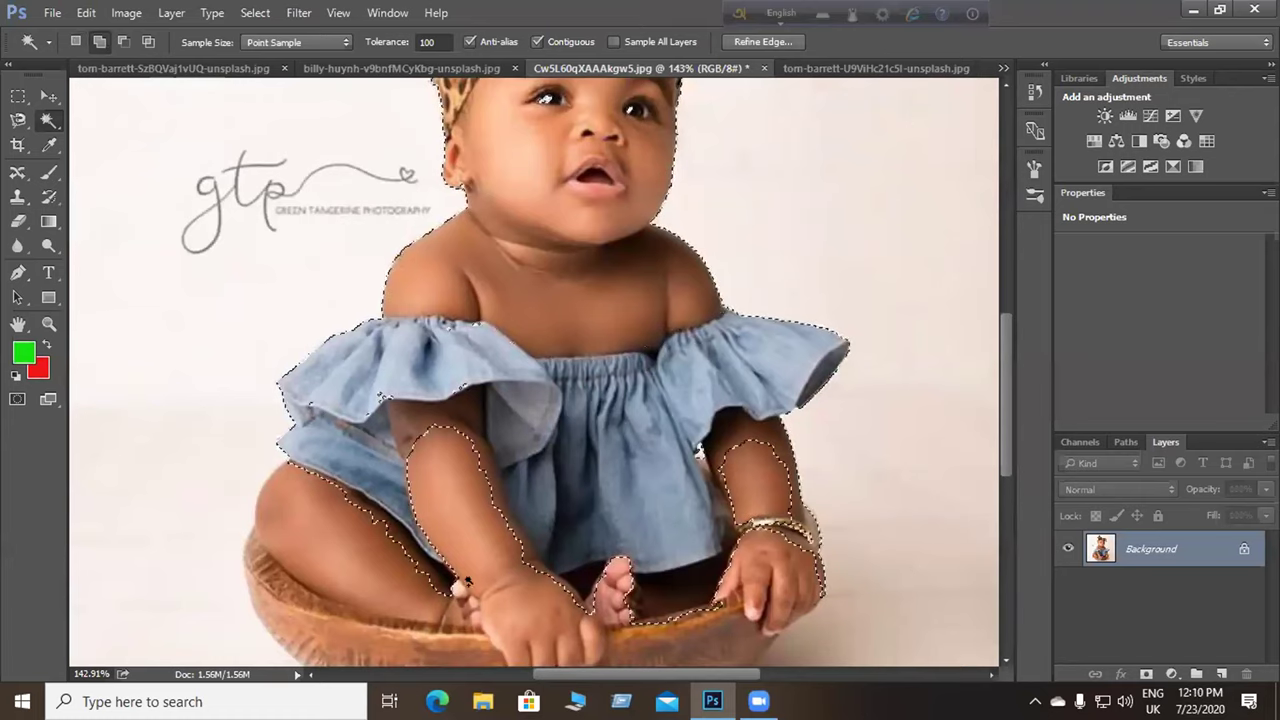
left_click(576, 547)
scroll(564, 455, "down", 4)
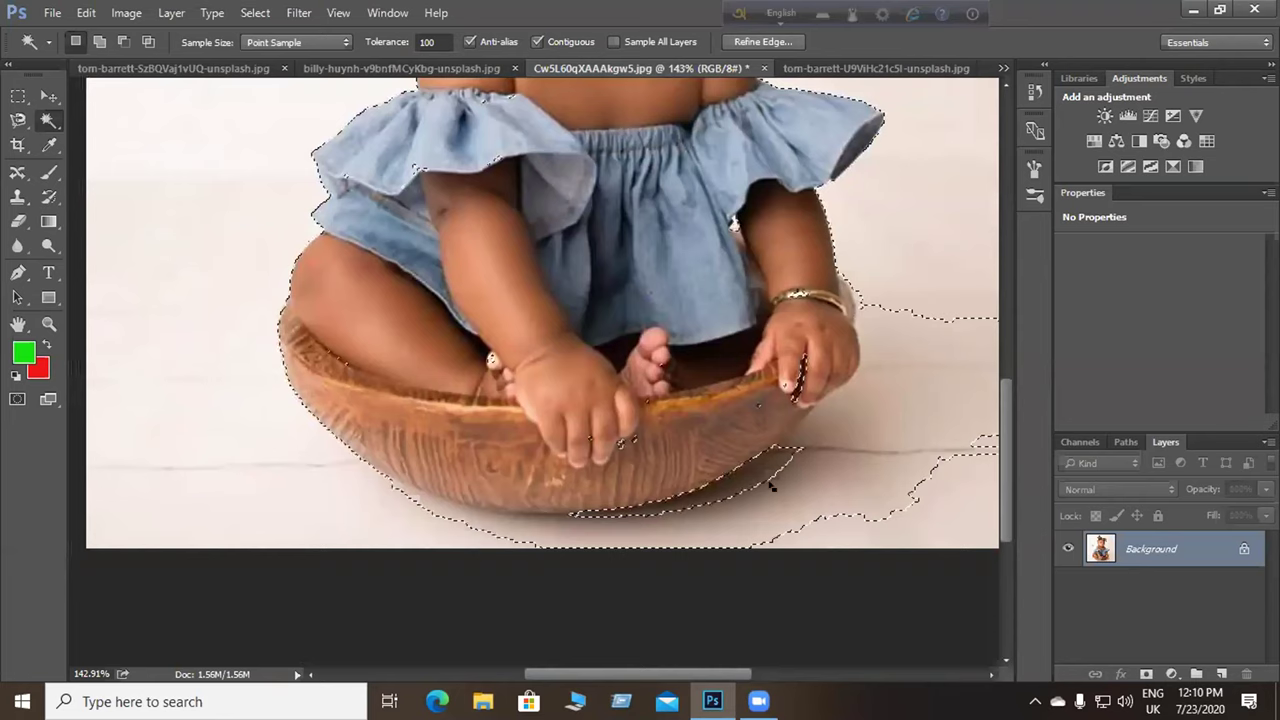
Discard the extended selection and select the baby's skin again from the chest with the Magic Wand at tolerance 100.
key("ctrl+d")
scroll(665, 370, "up", 3)
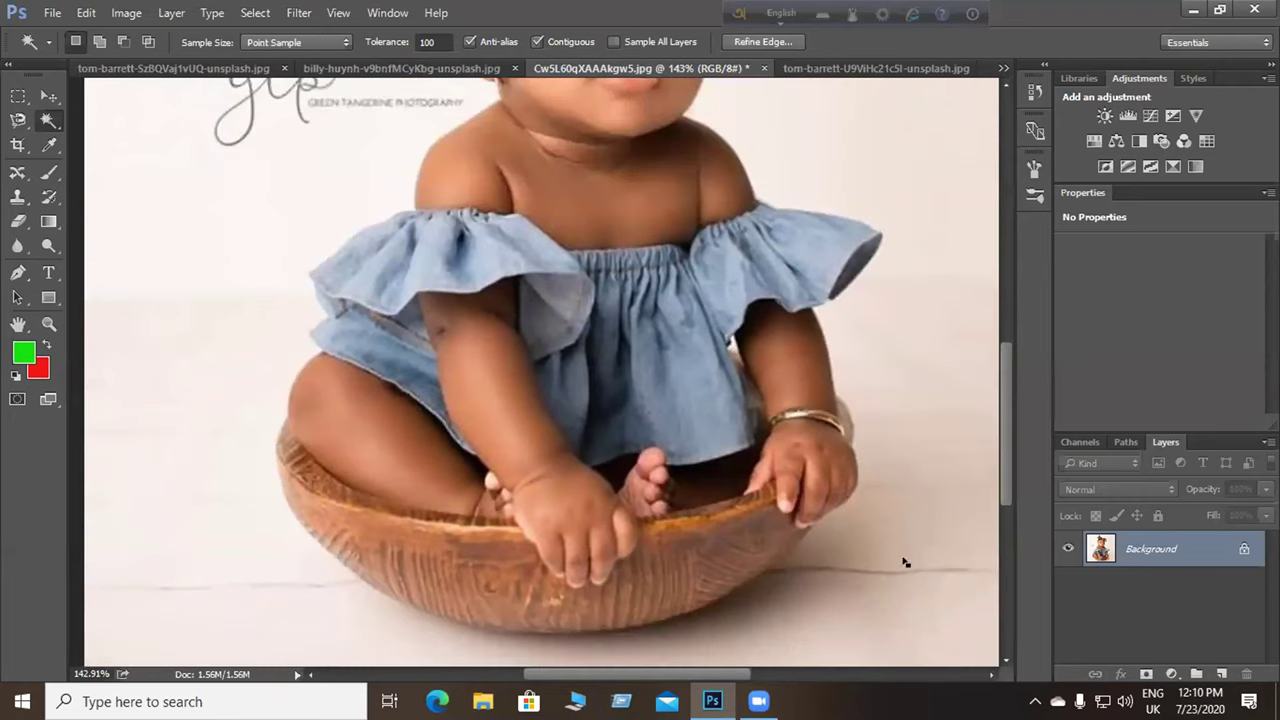
key("ctrl+z")
scroll(861, 592, "up", 1)
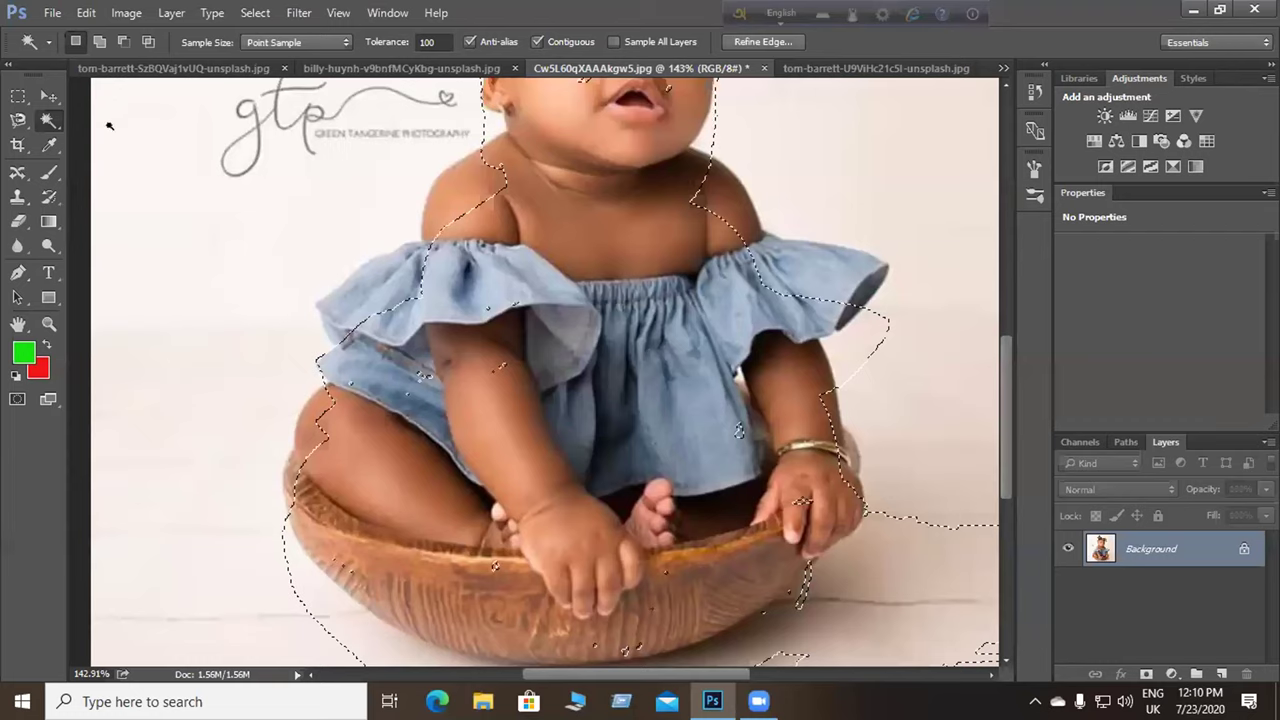
right_click(57, 123)
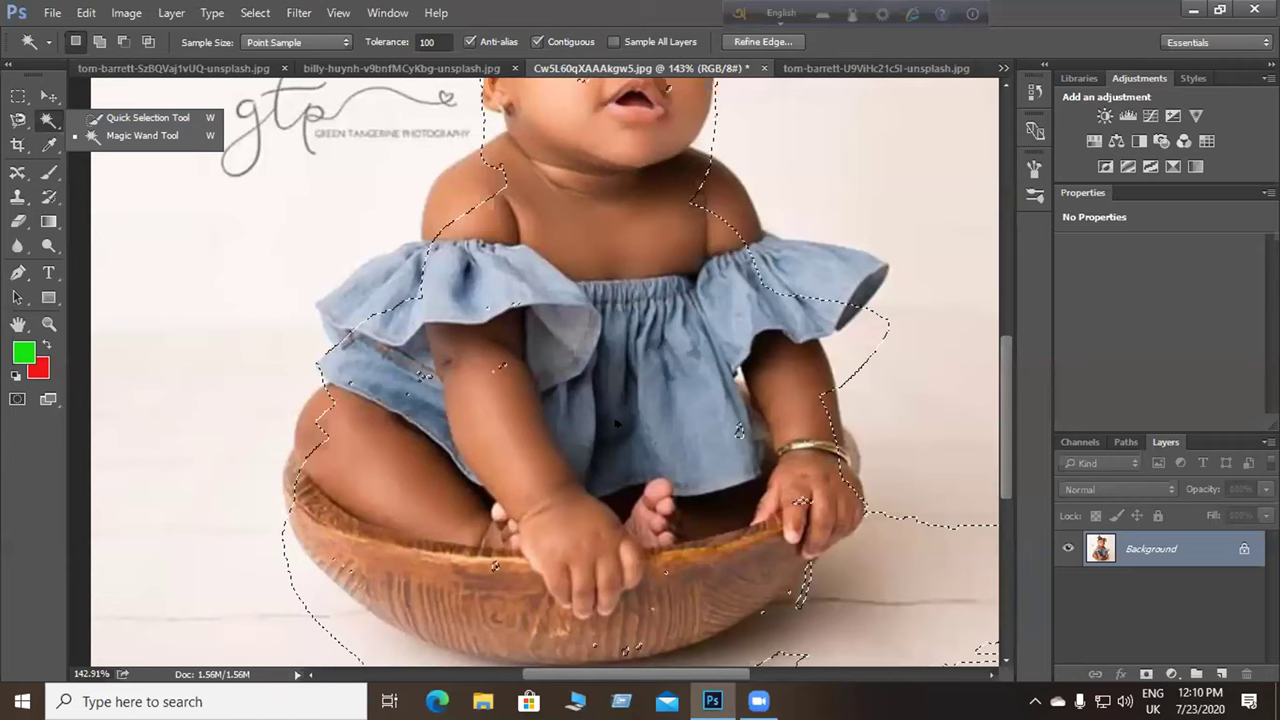
left_click(662, 425)
left_click(786, 486, "alt")
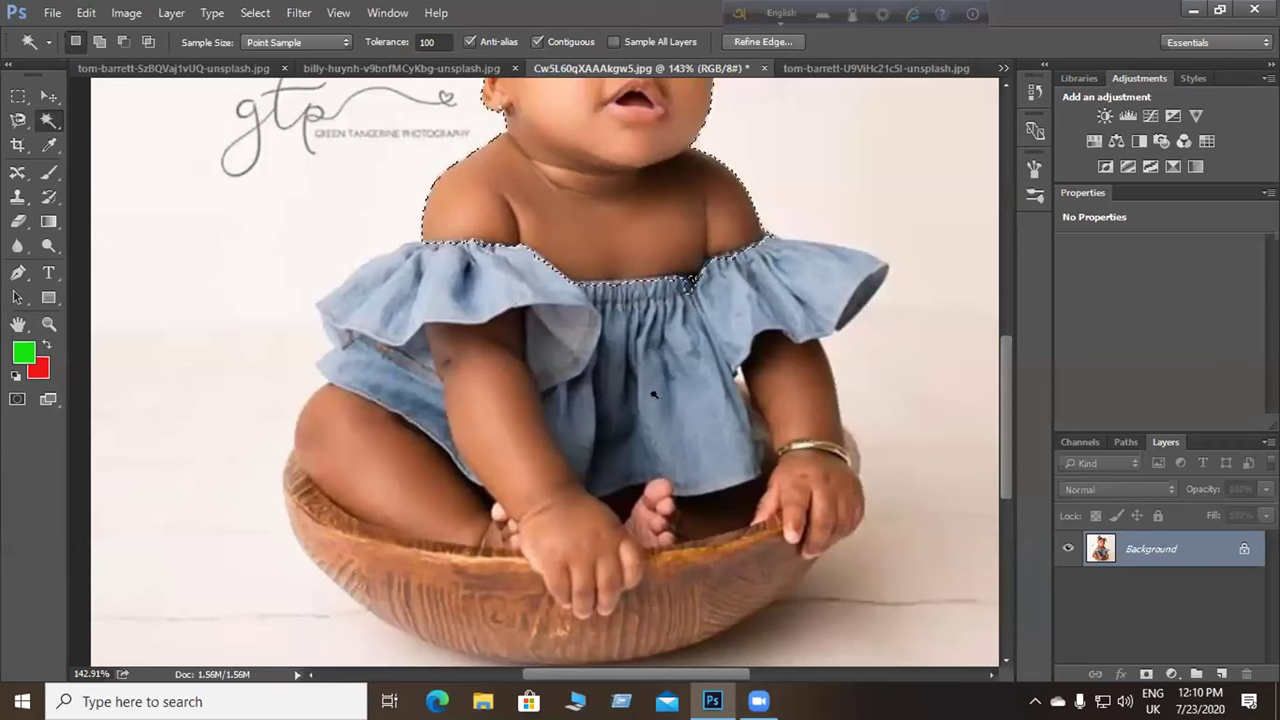
left_click_drag(650, 262, 636, 444)
key("ctrl+d")
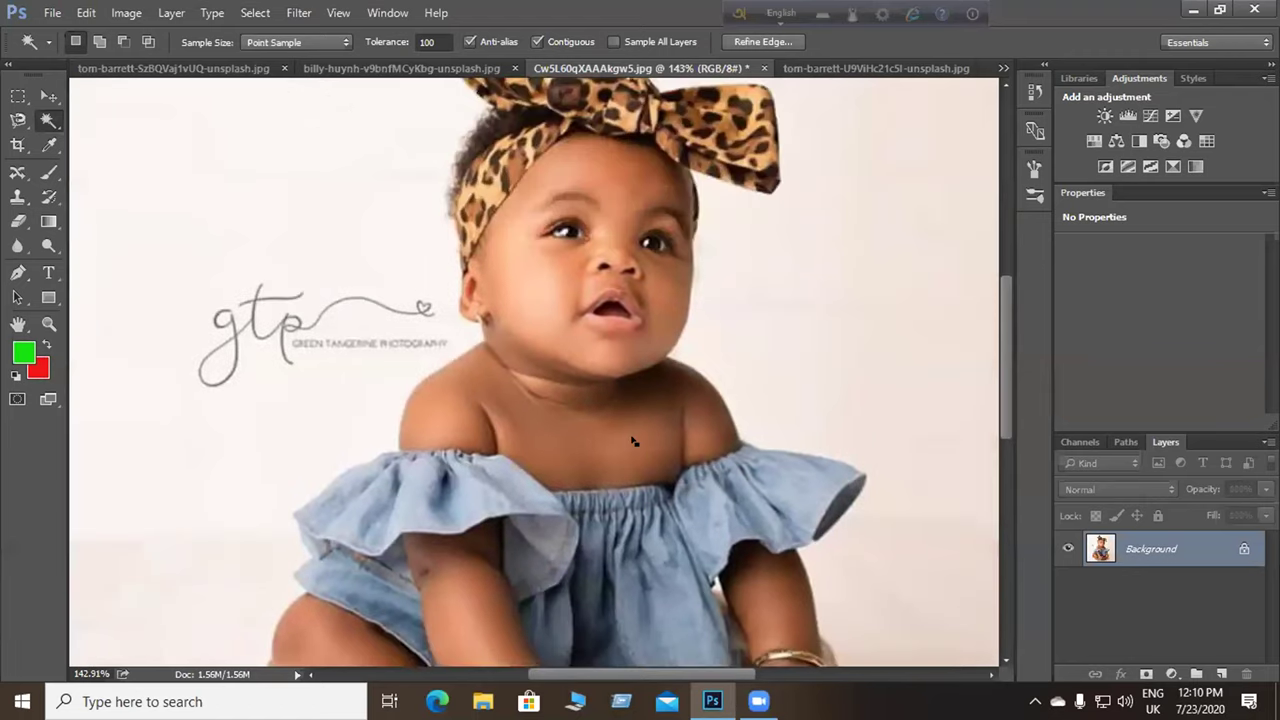
left_click(632, 441)
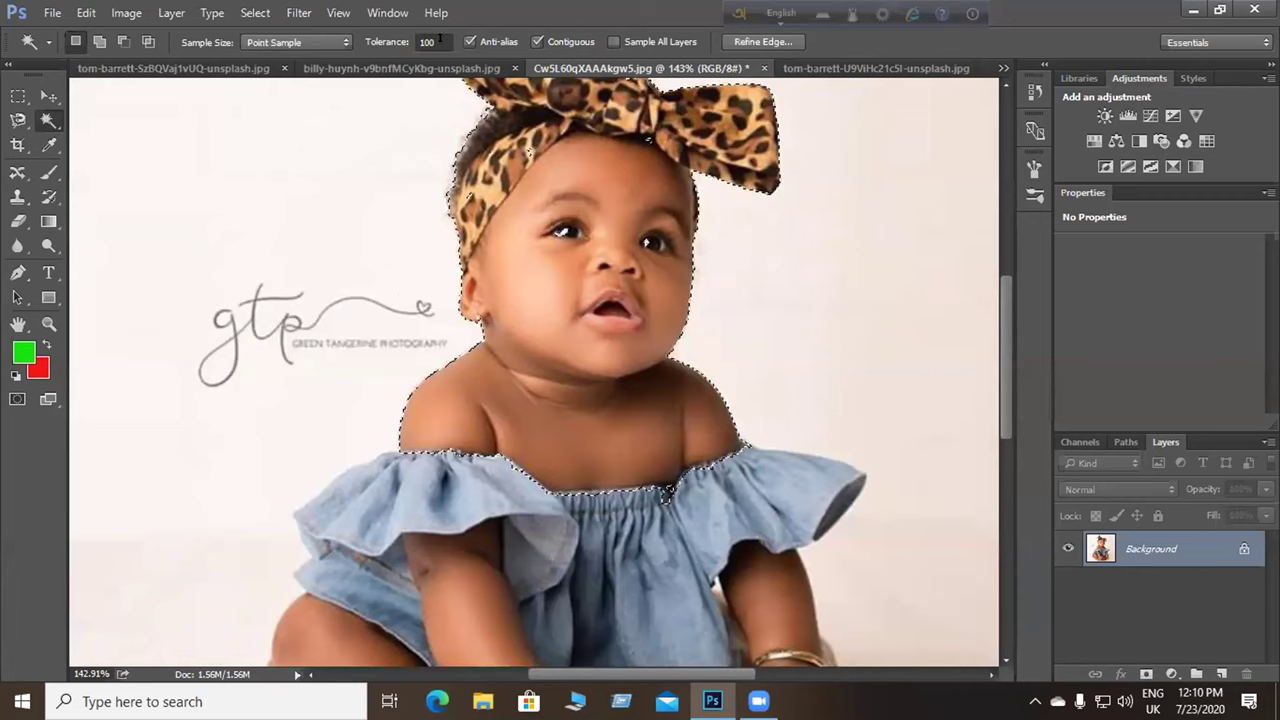
Set the Magic Wand tolerance to 20 and select the skin area between the nose and upper lip.
left_click(398, 37)
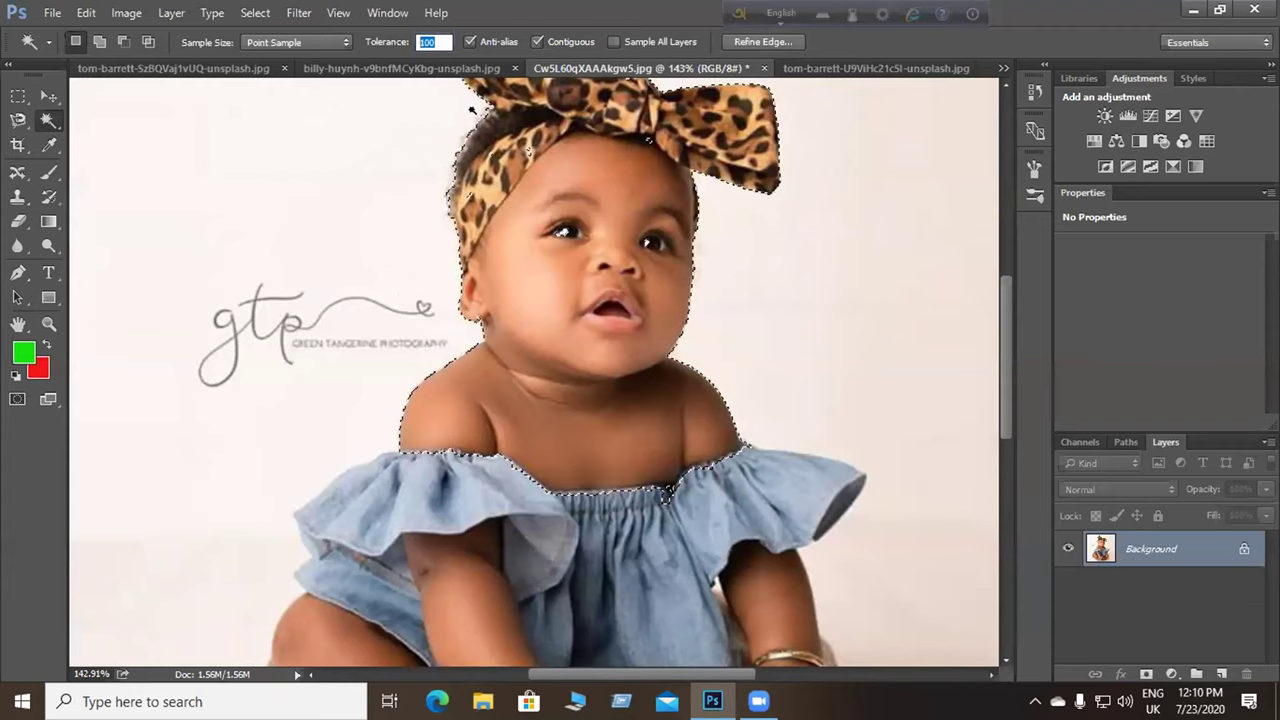
type("20")
key("Return")
key("Return")
key("Return")
left_click(655, 262)
left_click(591, 290)
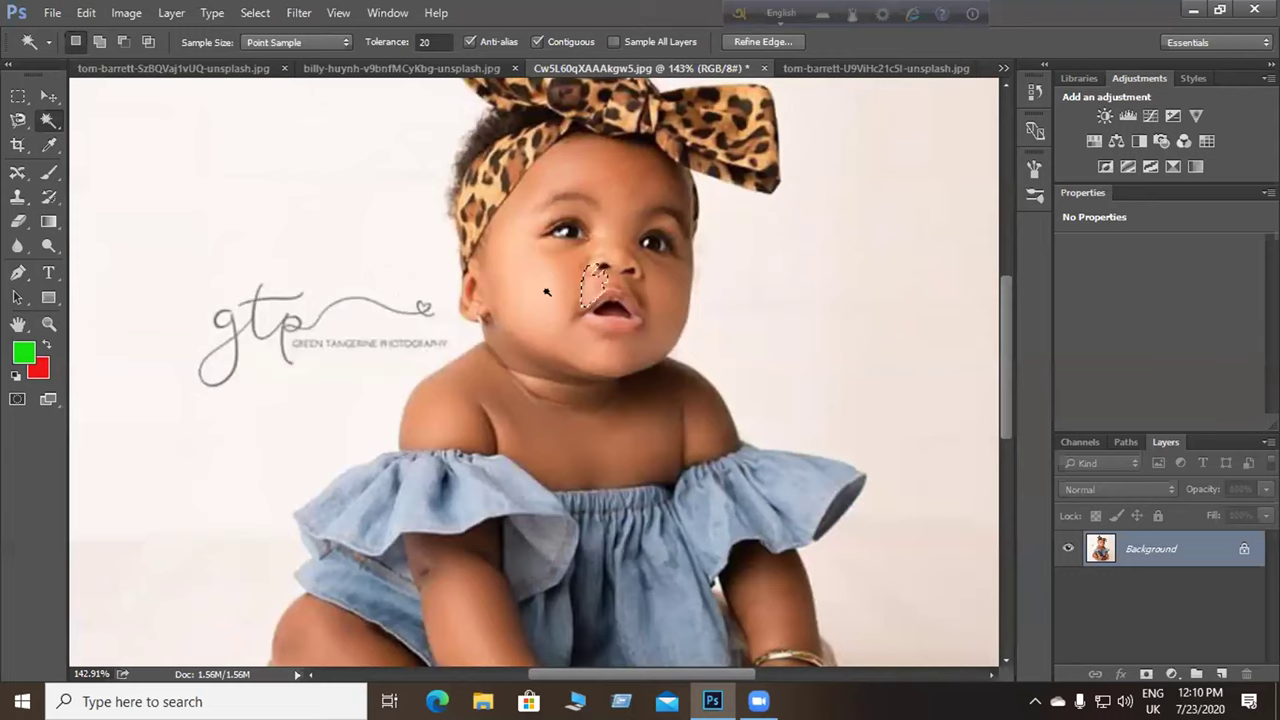
Select the bright skin on the baby's cheek and add the chin area to the selection.
scroll(594, 236, "up", 2)
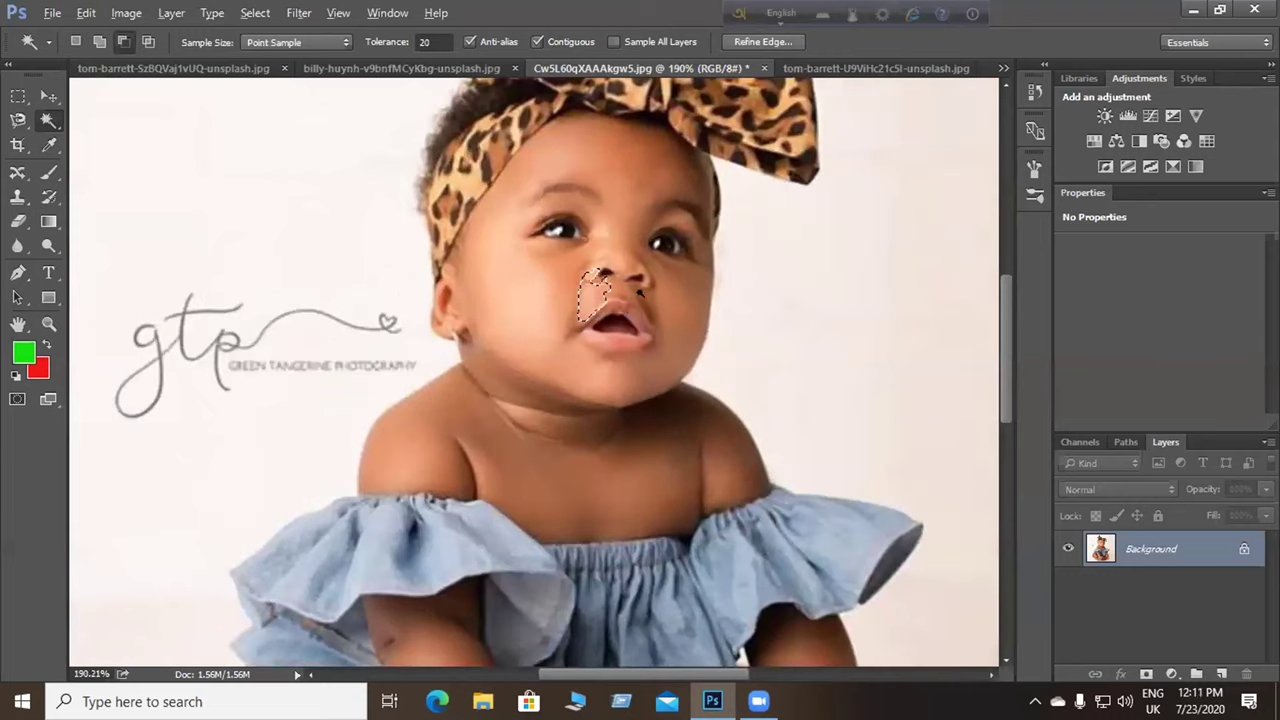
scroll(625, 280, "up", 1)
left_click(460, 288)
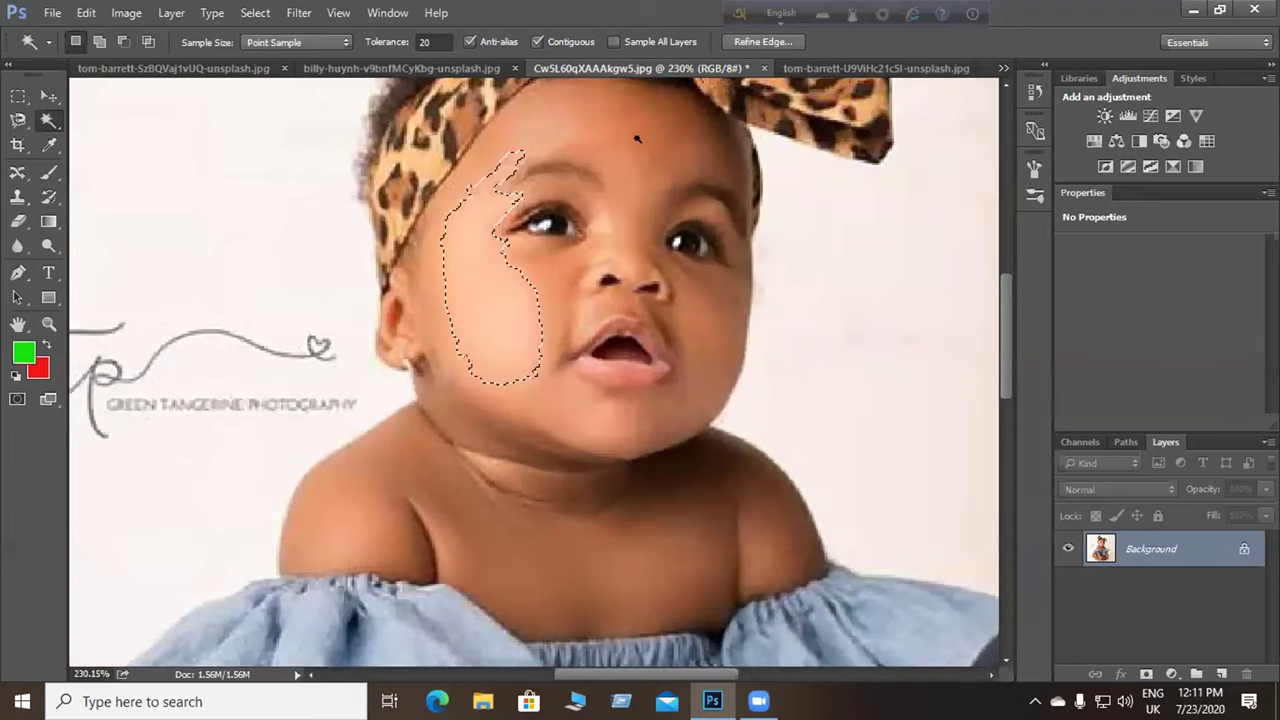
left_click(606, 426, "shift")
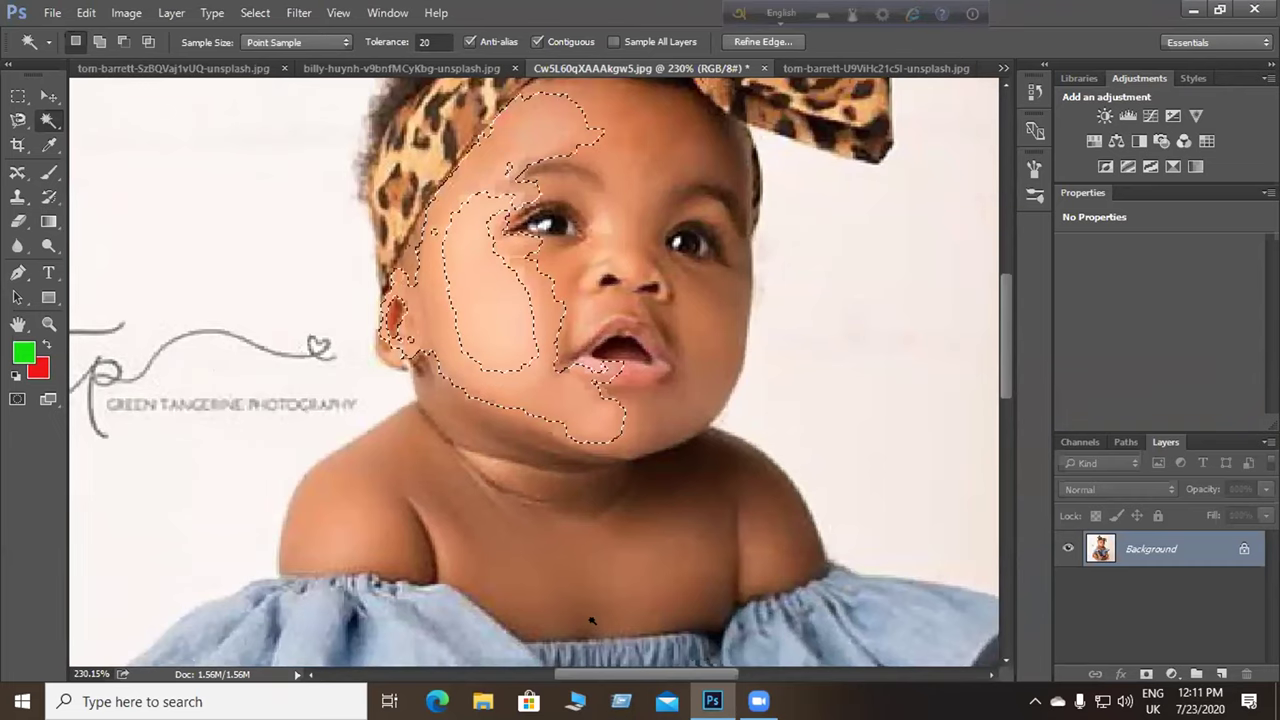
Select part of the sleeve's greyish inner fold on the blue dress with the Magic Wand.
scroll(606, 335, "down", 5)
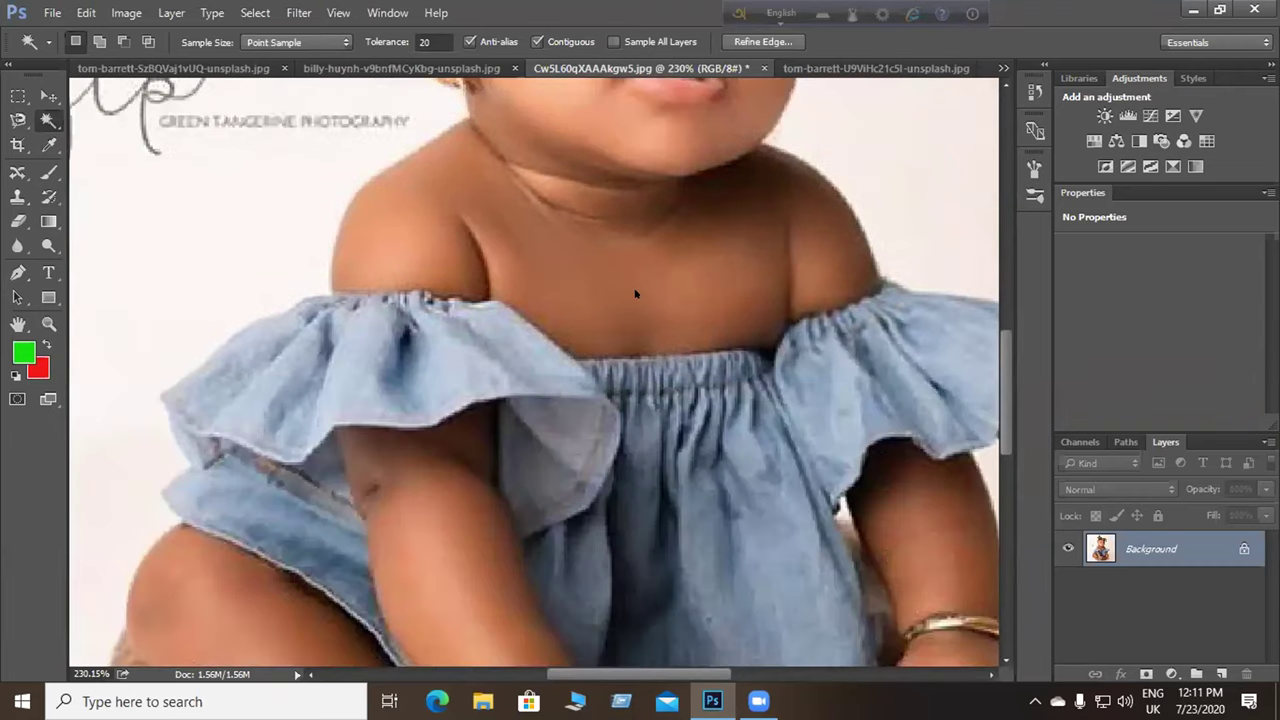
left_click(575, 428)
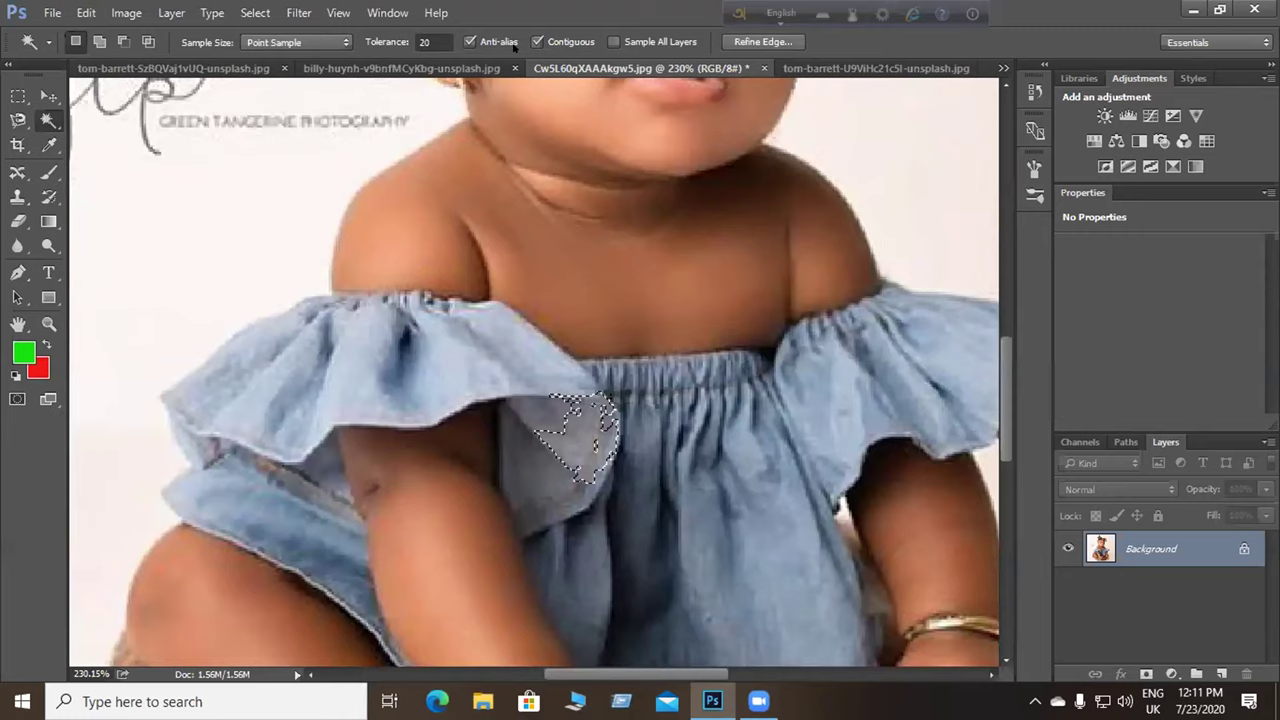
left_click(436, 42)
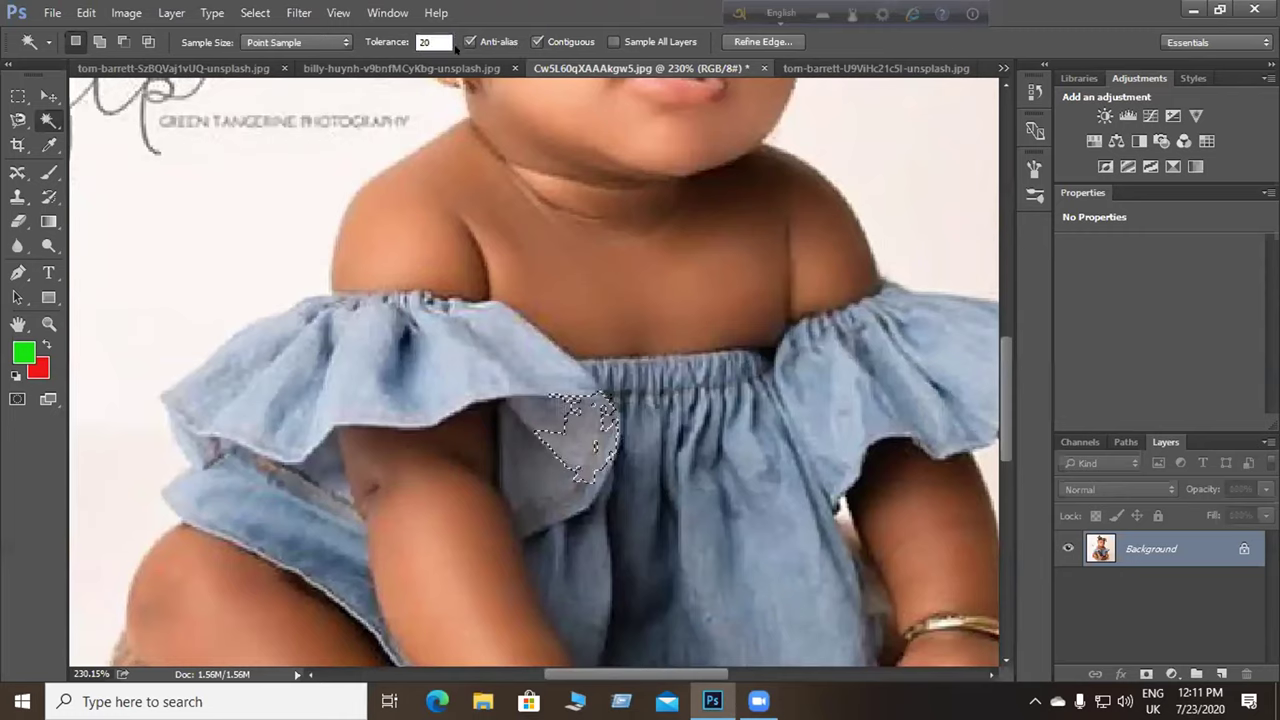
type("23")
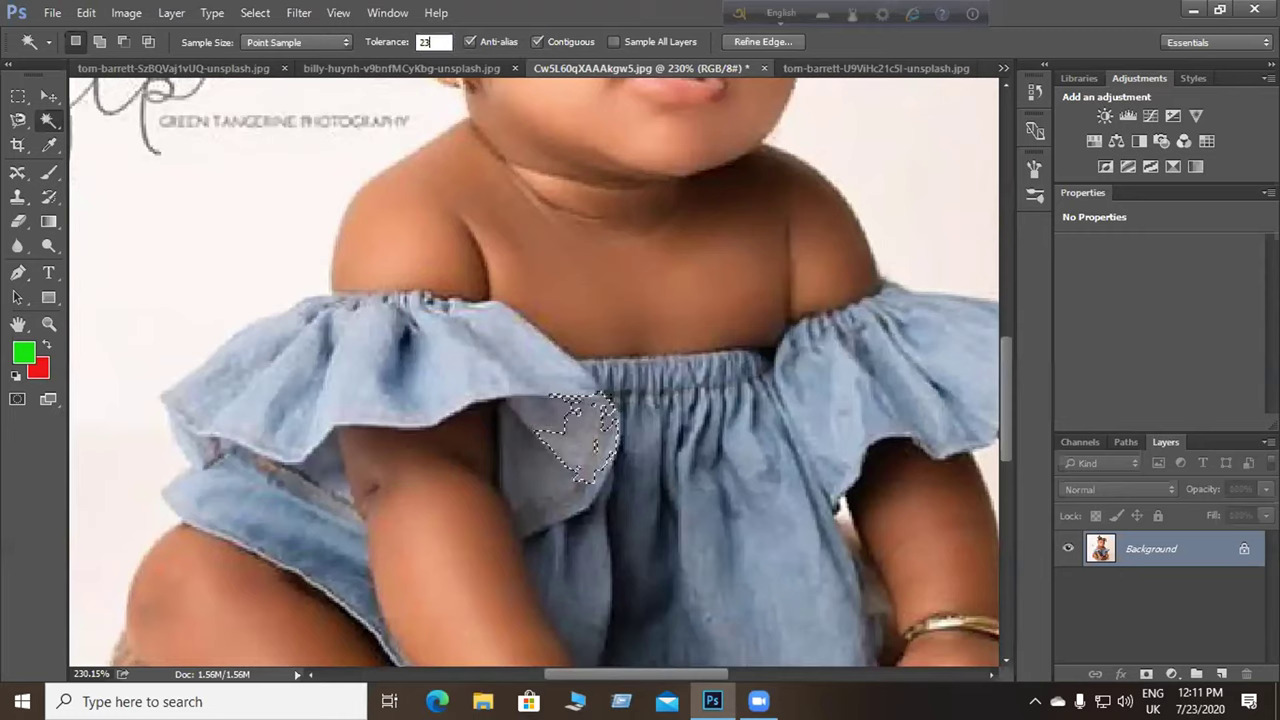
type("33333")
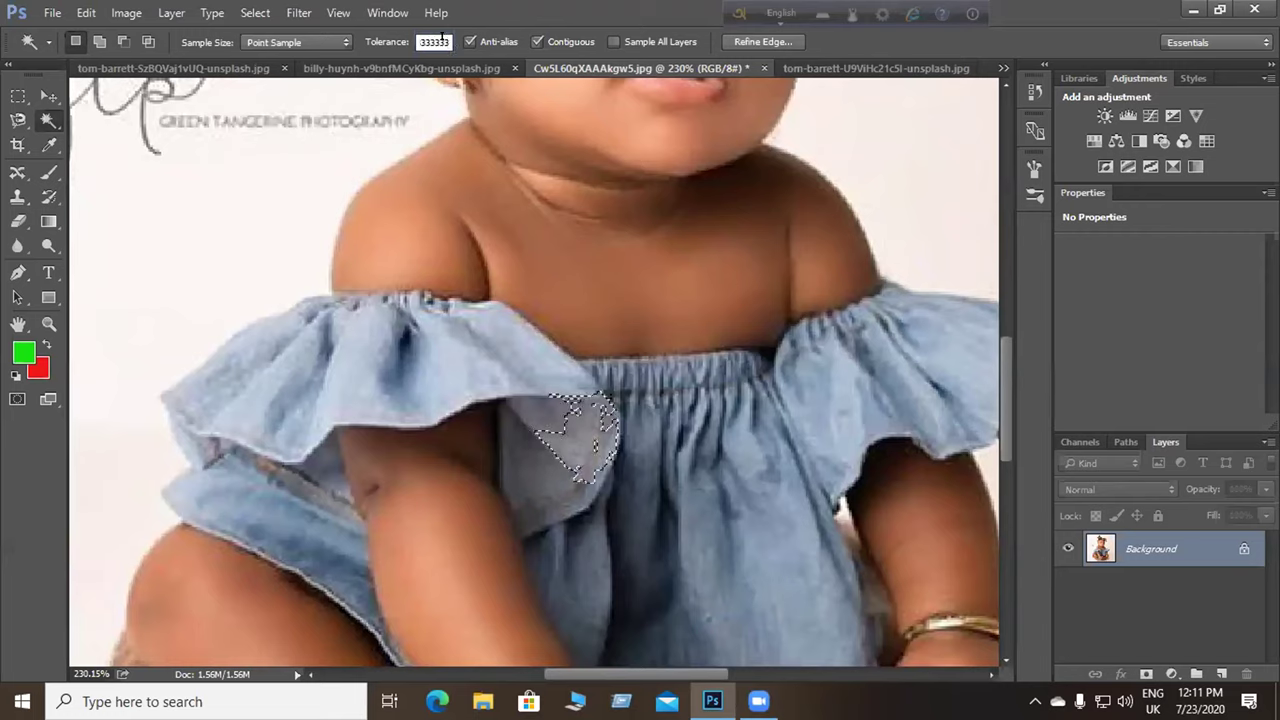
key("BackSpace")
key("BackSpace")
key("BackSpace")
key("BackSpace")
key("BackSpace")
key("BackSpace")
key("BackSpace")
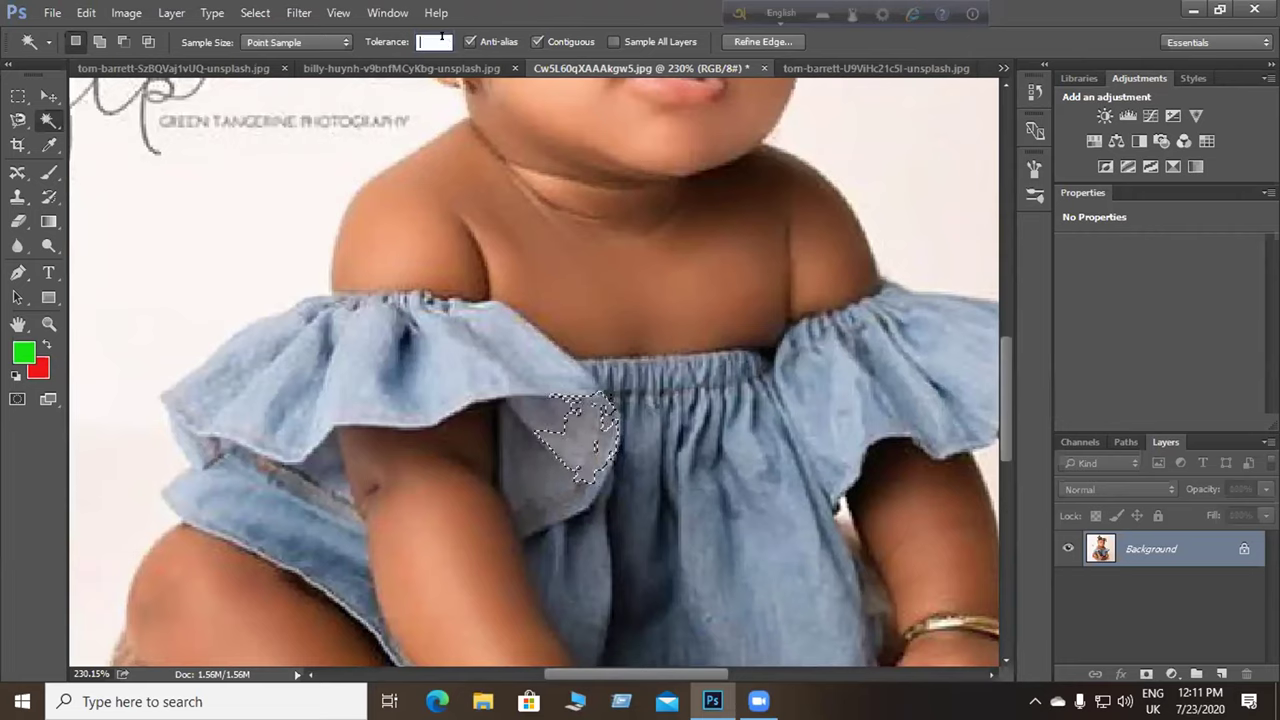
Set the Magic Wand tolerance to 50 and select the chest skin, followed by the blue fabric of the dress.
type("50")
left_click(633, 248)
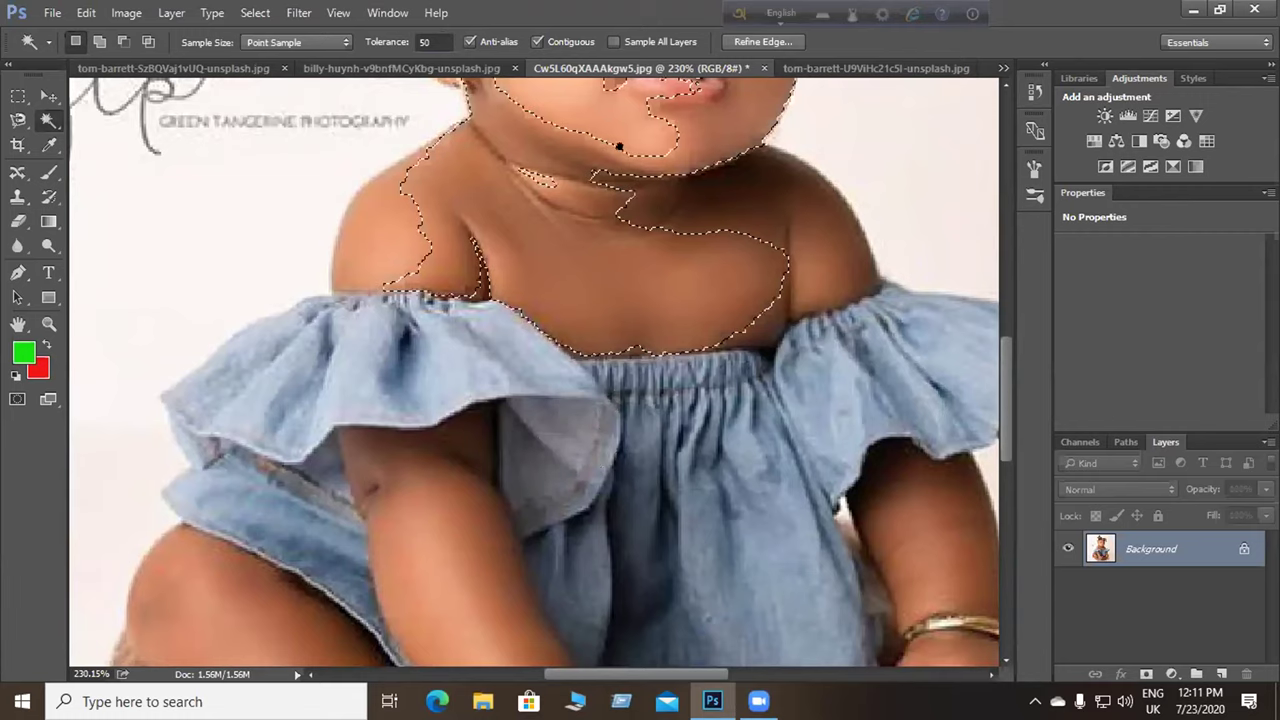
scroll(560, 320, "up", 3)
left_click(649, 185)
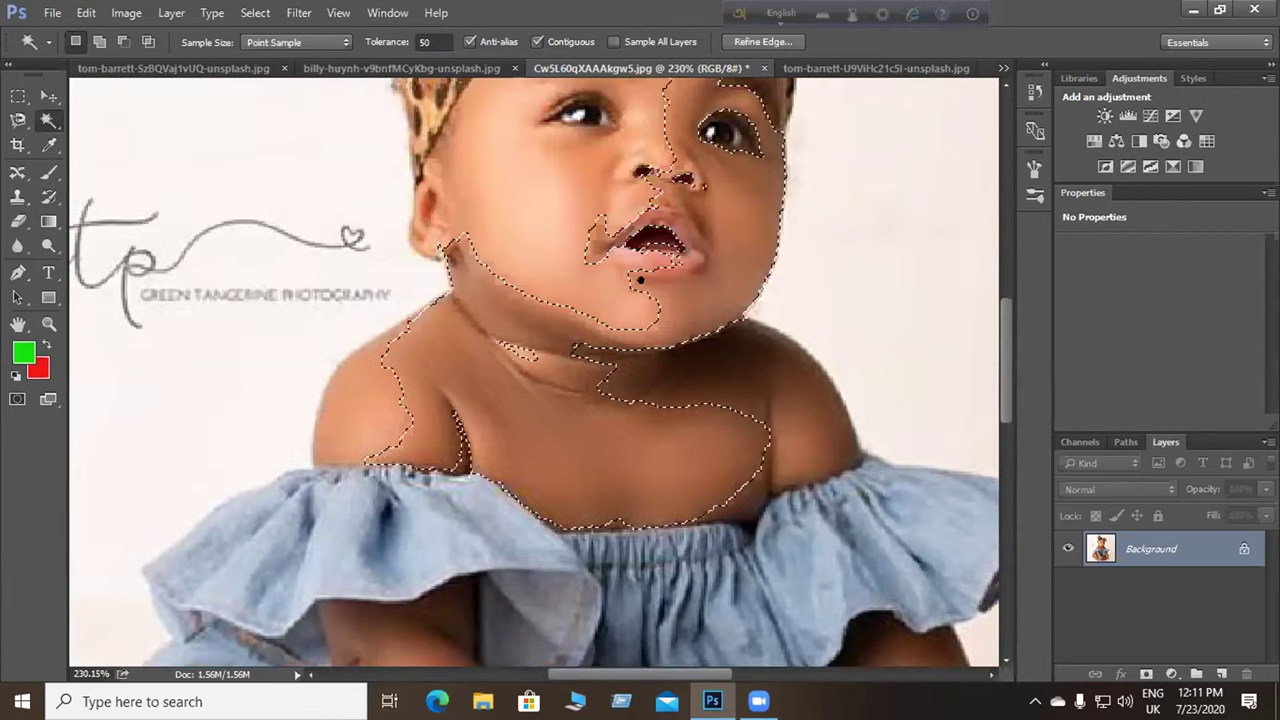
scroll(620, 439, "up", 2)
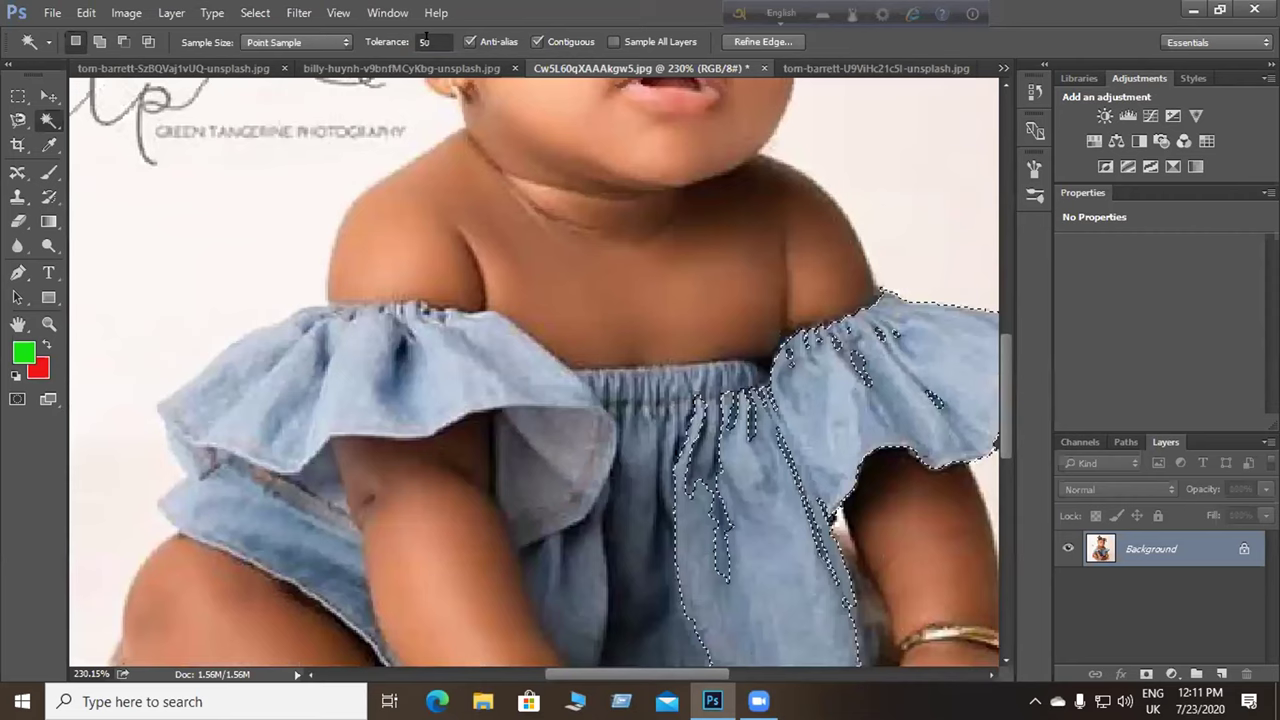
Set the Magic Wand tolerance to 100 and select the baby's skin on the face, neck and chest.
left_click(425, 41)
type("51")
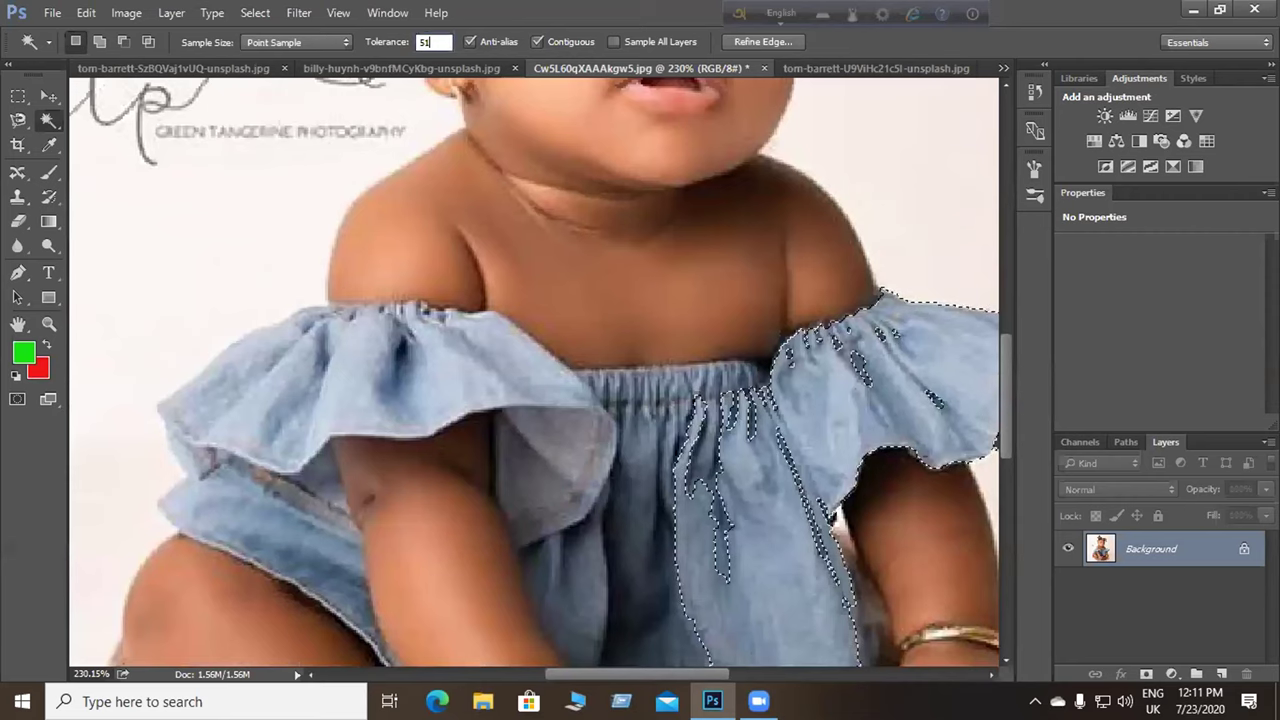
key("BackSpace")
key("BackSpace")
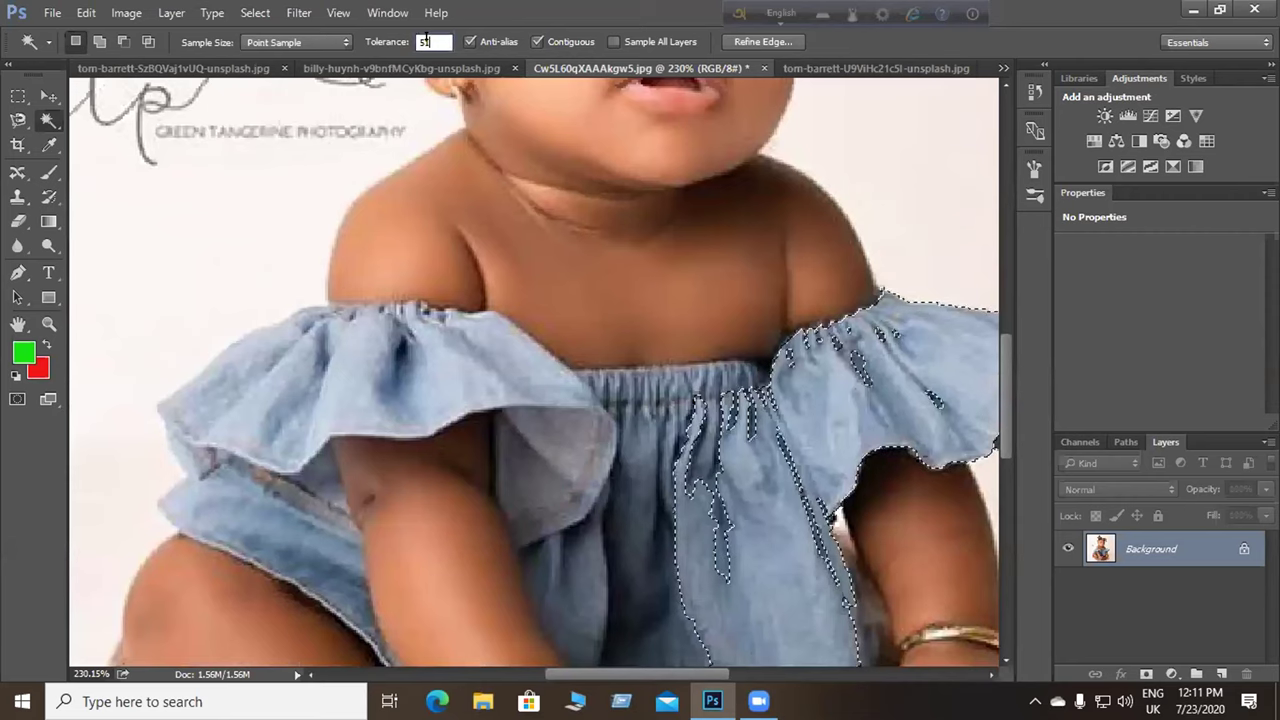
type("100")
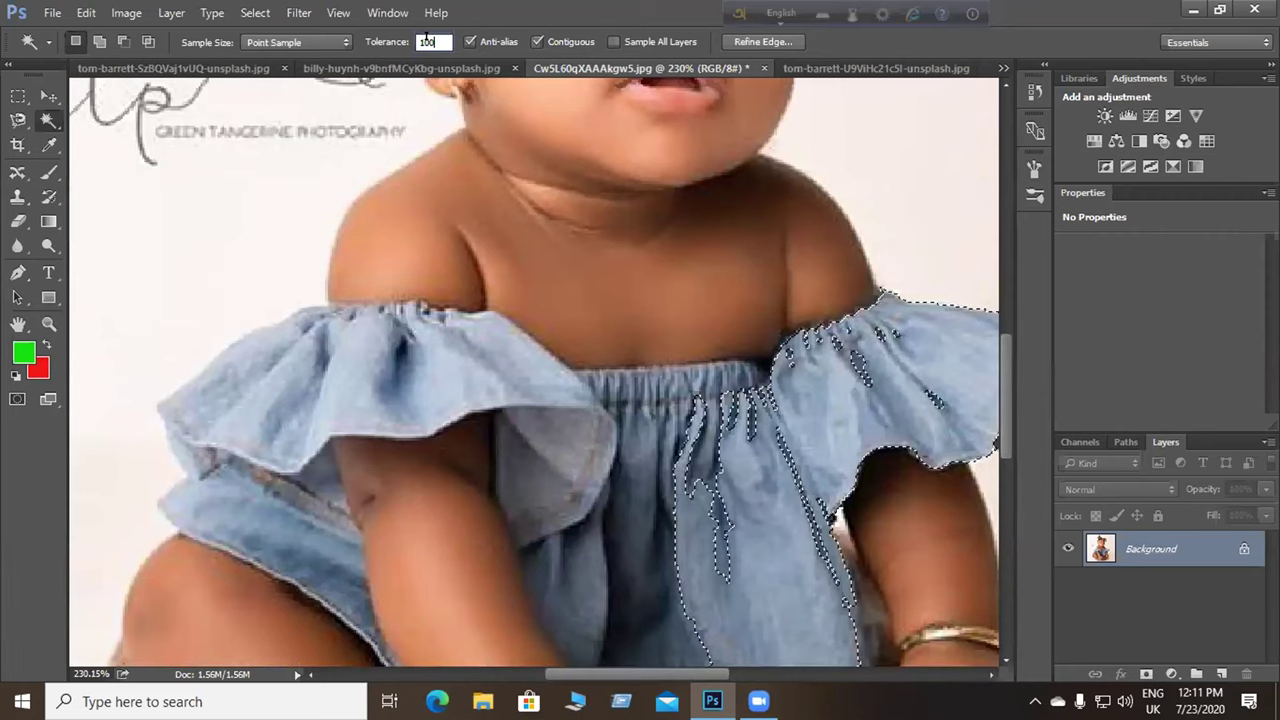
key("Return")
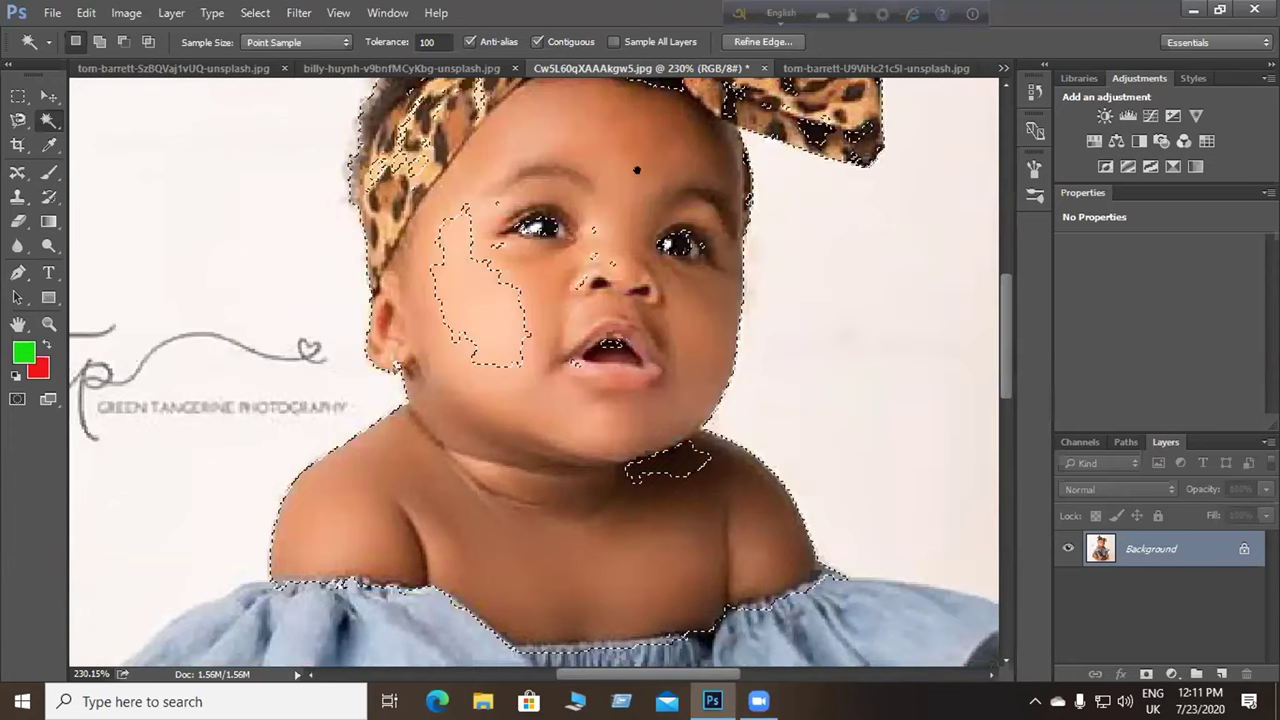
scroll(637, 170, "down", 3)
scroll(445, 85, "down", 5)
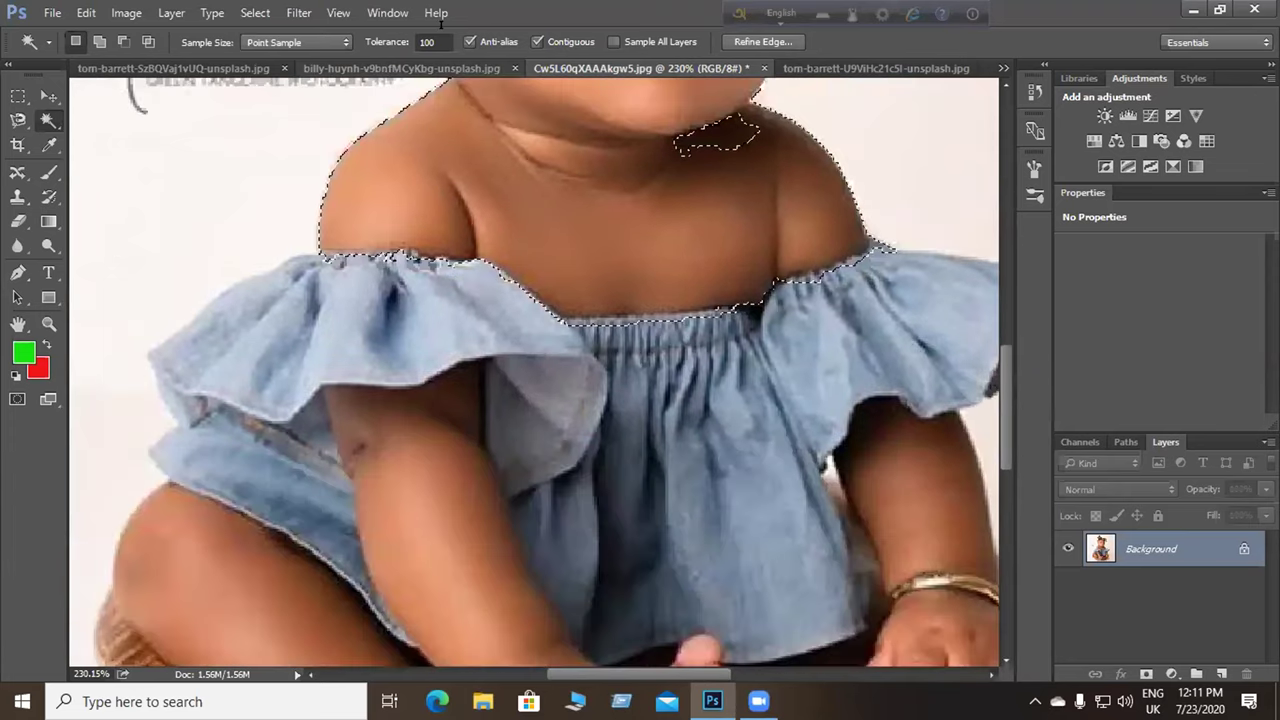
Set the Magic Wand tolerance to 230.
left_click(428, 40)
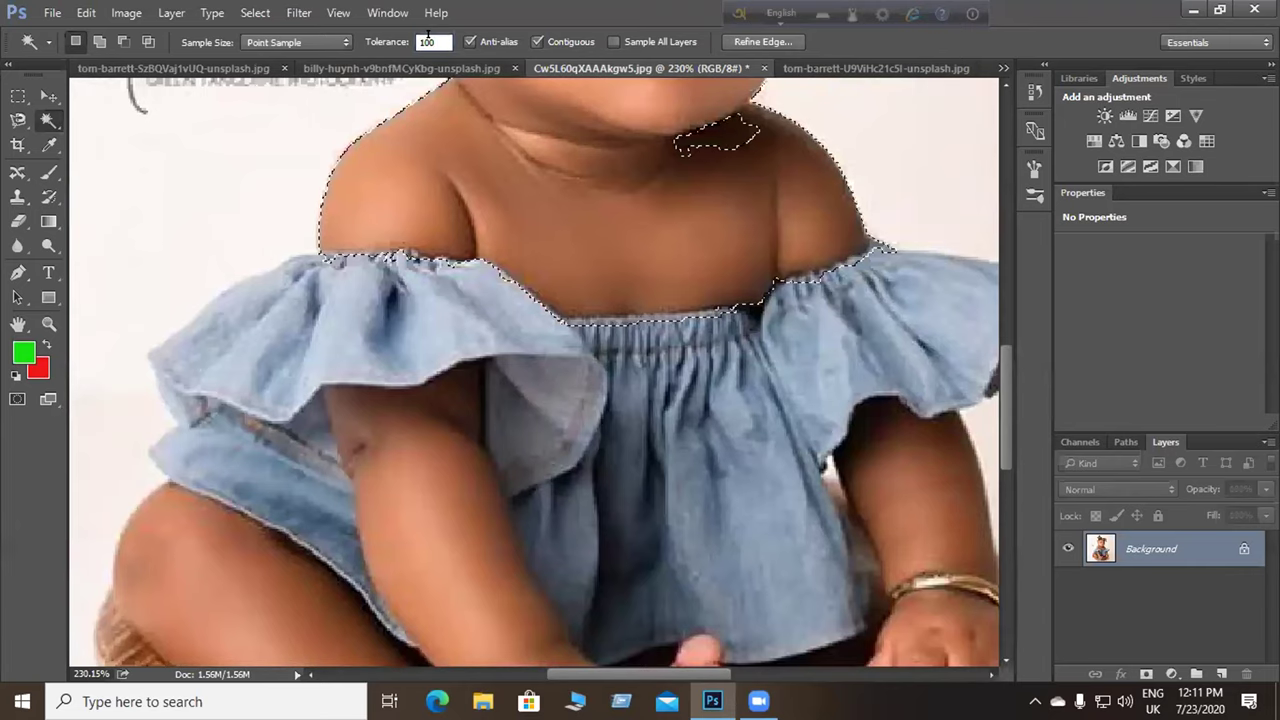
key("BackSpace")
key("BackSpace")
key("BackSpace")
type("23")
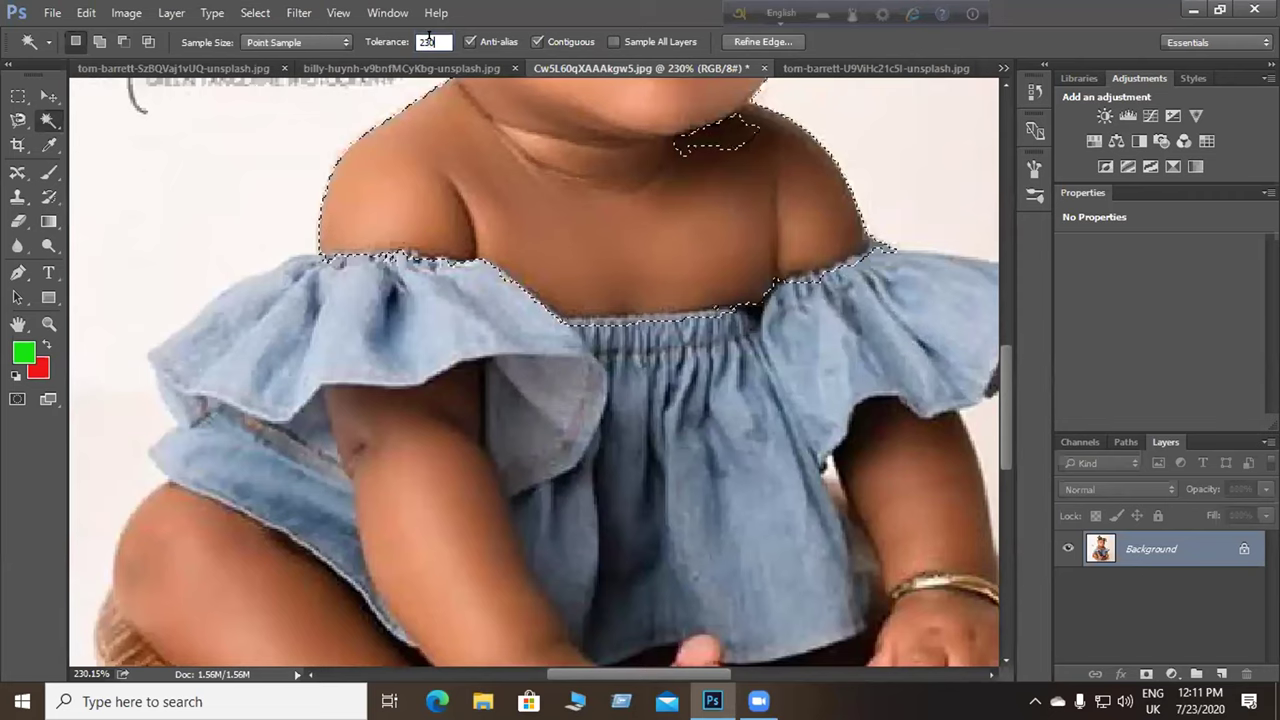
type("0")
key("Return")
Sample the baby's skin with the Magic Wand, discard that selection and select again from the chin.
left_click(678, 246)
scroll(681, 243, "down", 2)
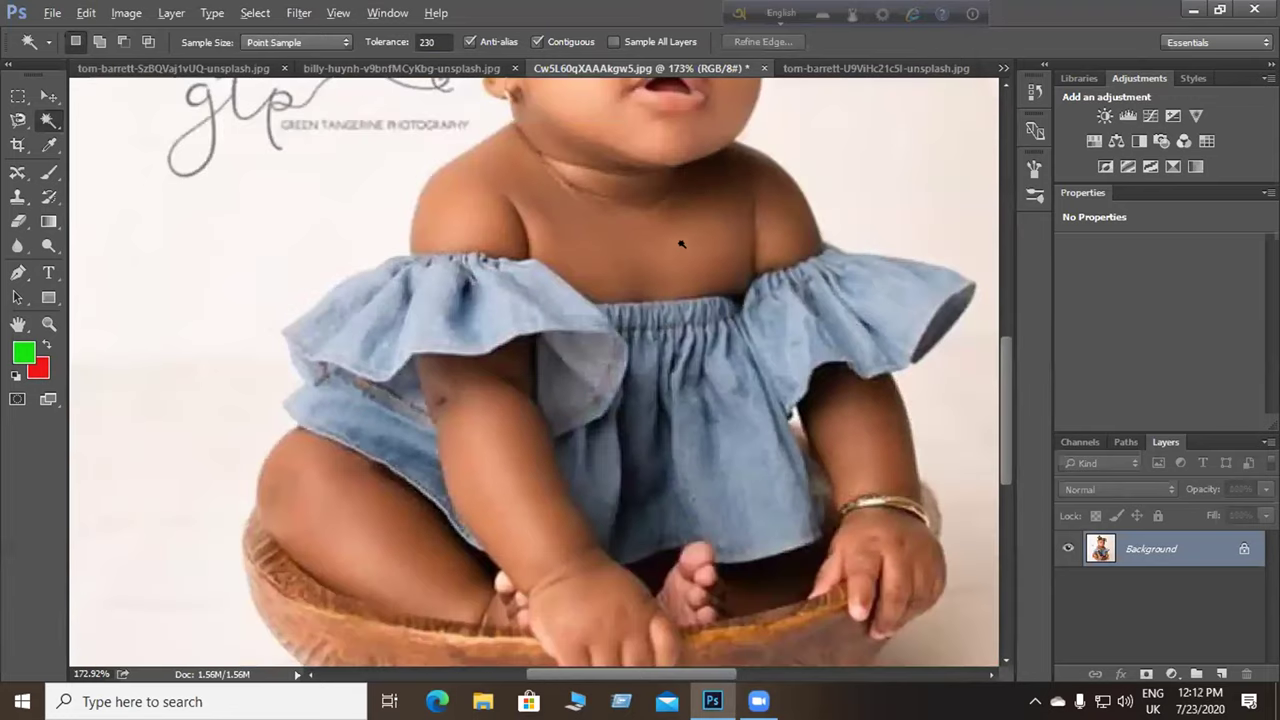
scroll(681, 243, "down", 3)
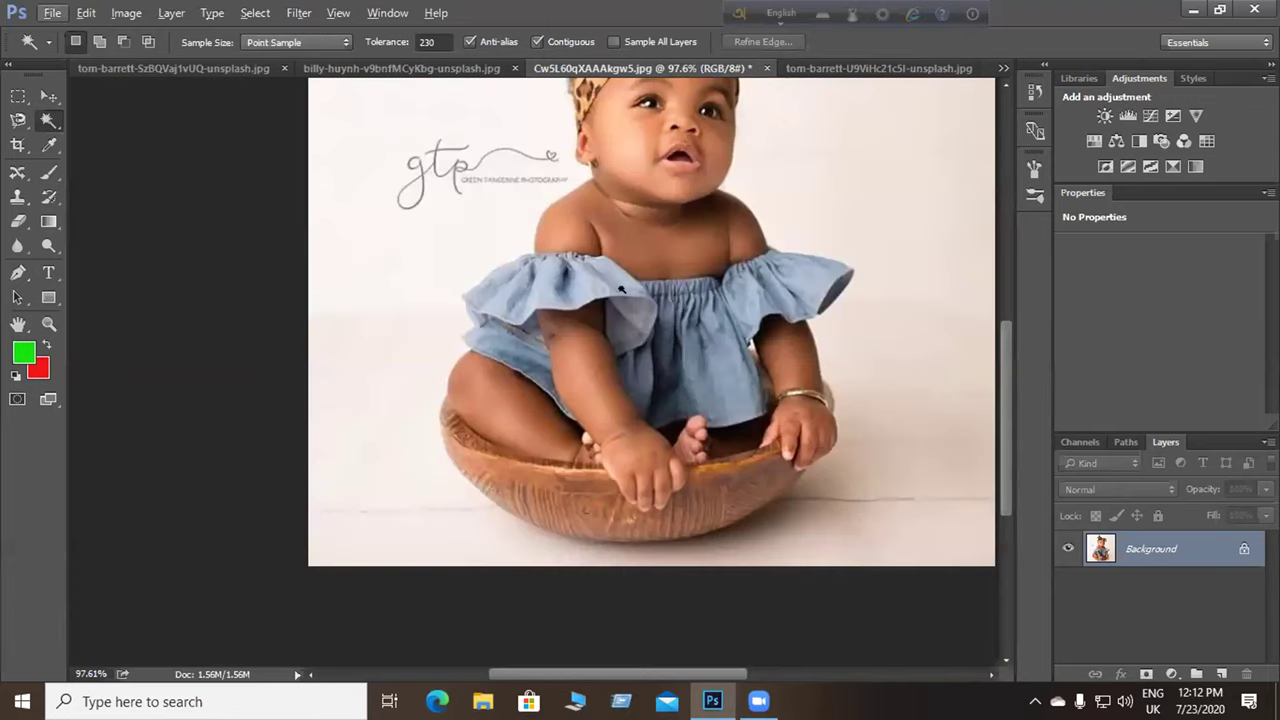
scroll(615, 273, "up", 2)
left_click(577, 282)
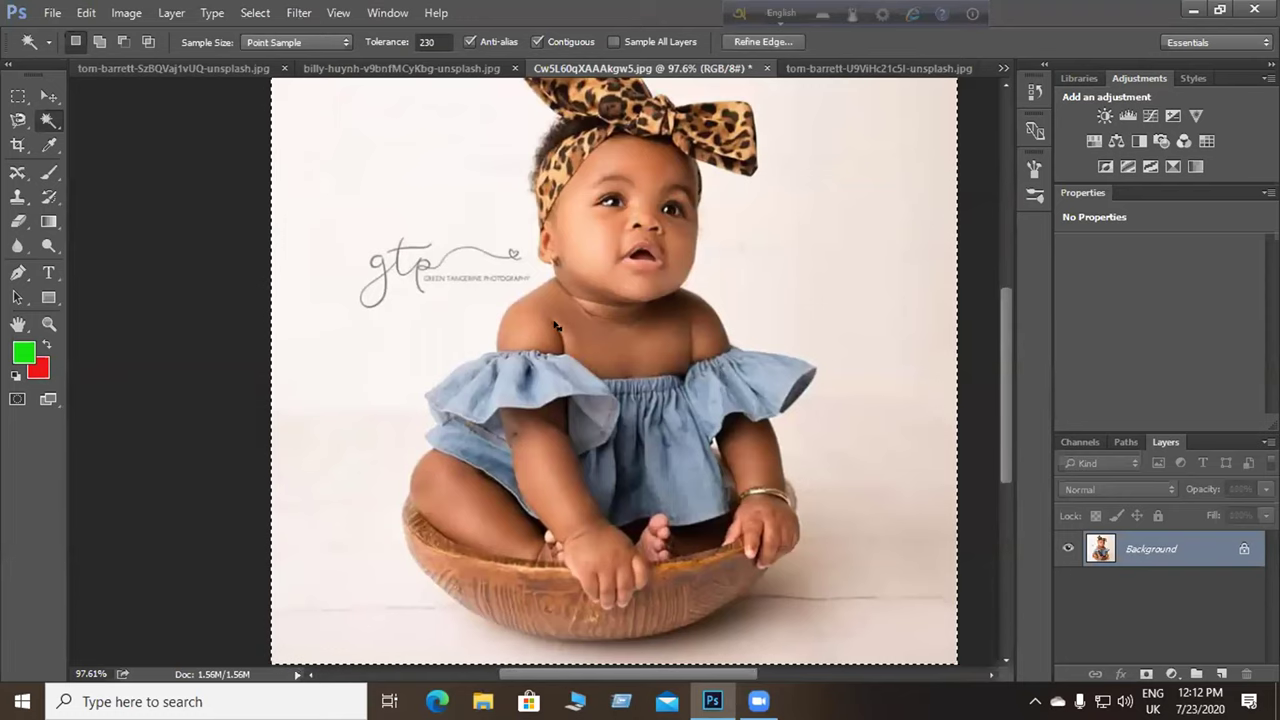
key("ctrl+d")
left_click(637, 273)
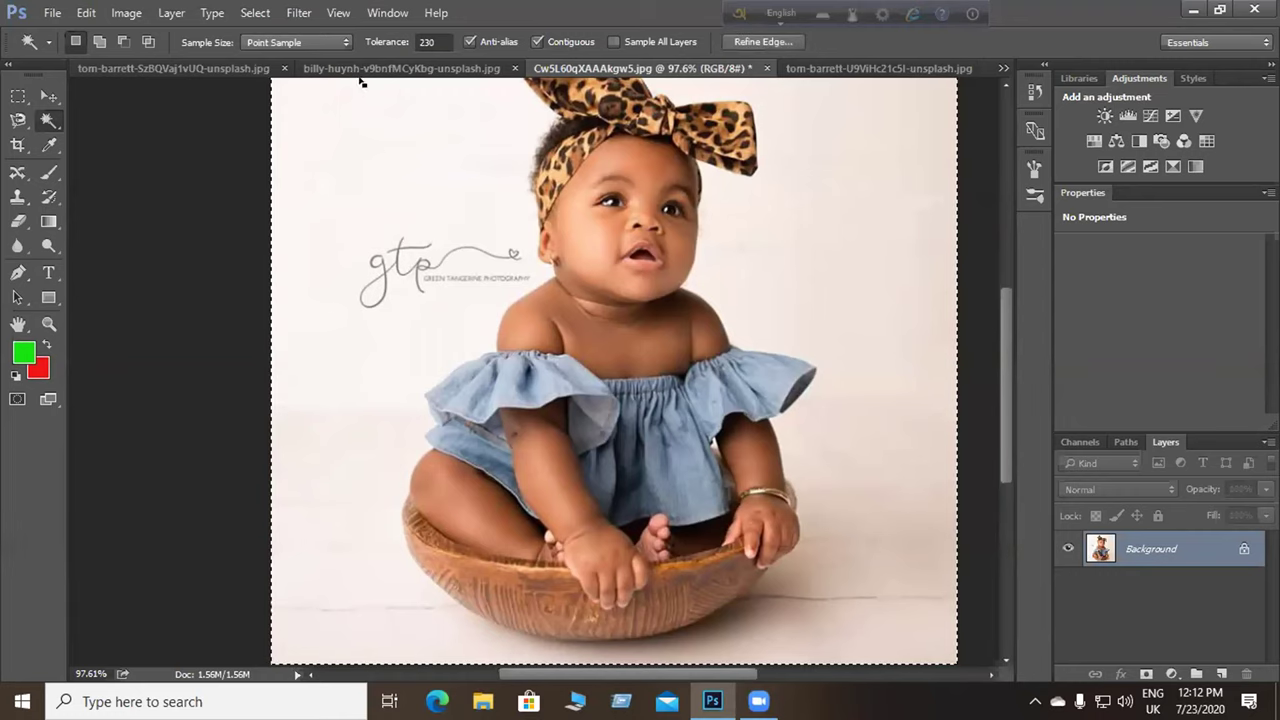
Set the Magic Wand tolerance to 200, replacing the current selection with one sampled at the baby's neck.
left_click(443, 41)
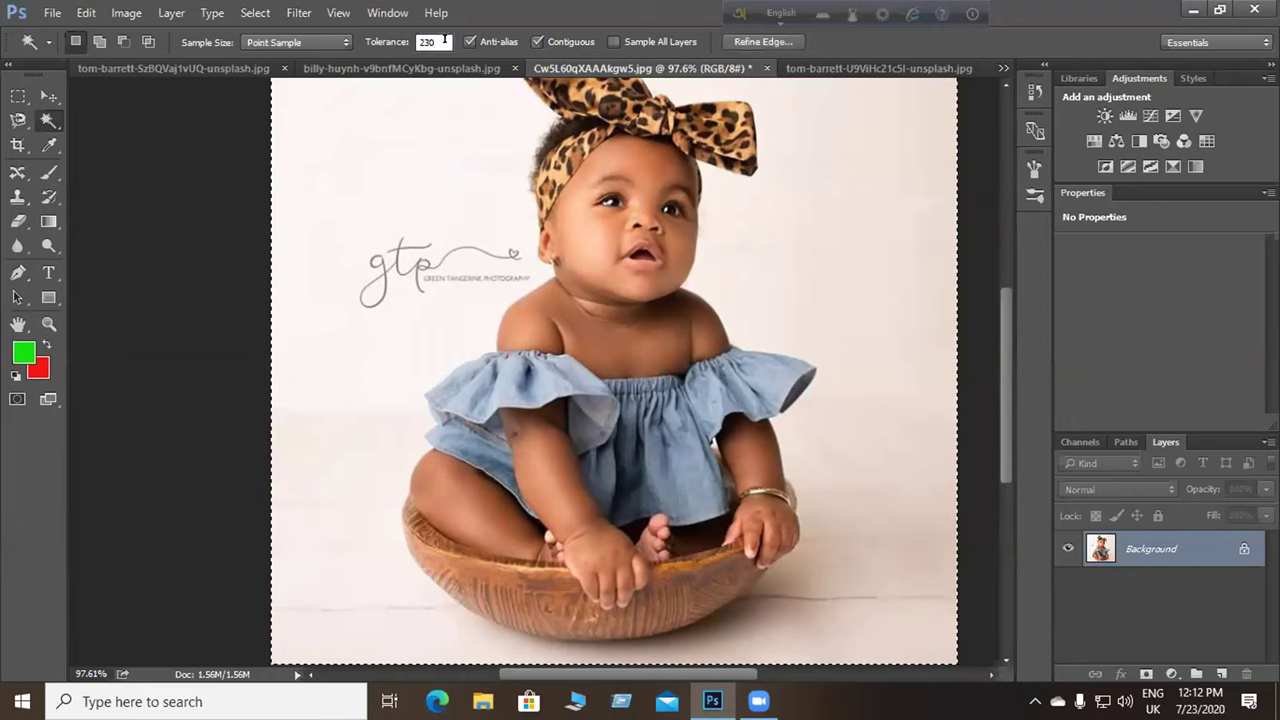
key("BackSpace")
key("BackSpace")
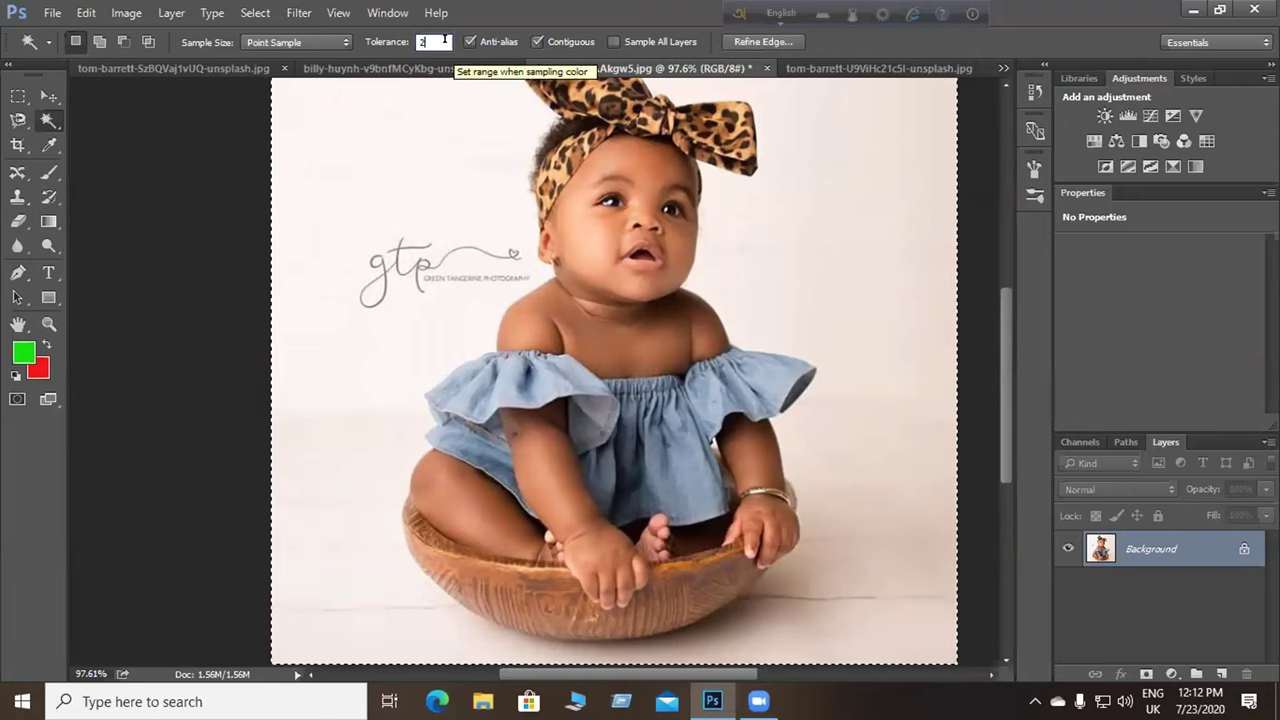
type("00")
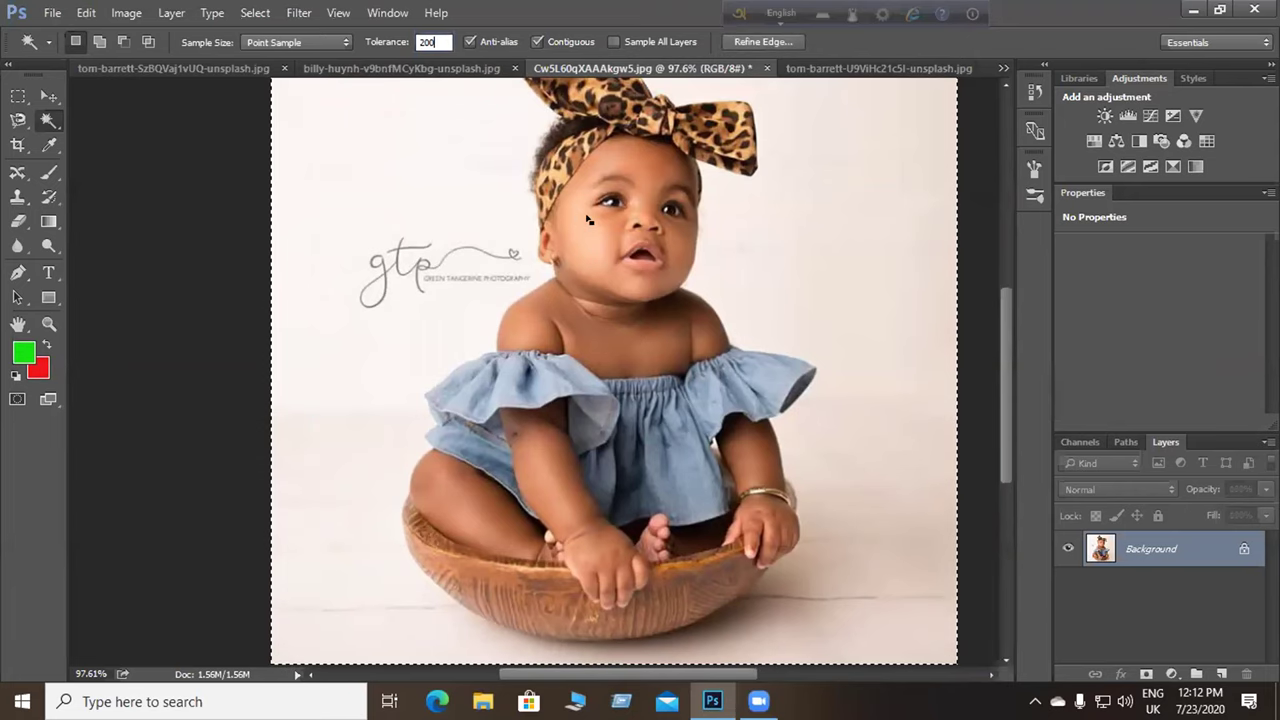
key("ctrl+d")
left_click(574, 296)
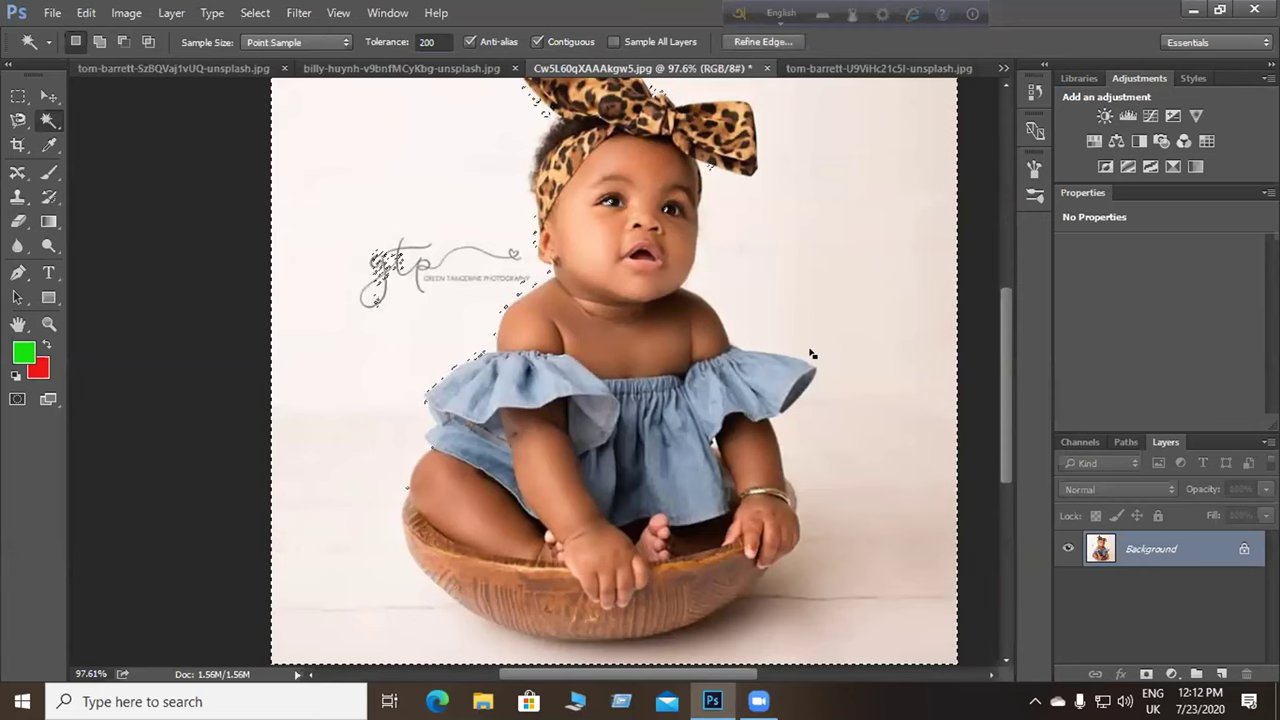
Clear the selection and make a new one from the baby's cheek with the Magic Wand tolerance set to 150.
key("ctrl+d")
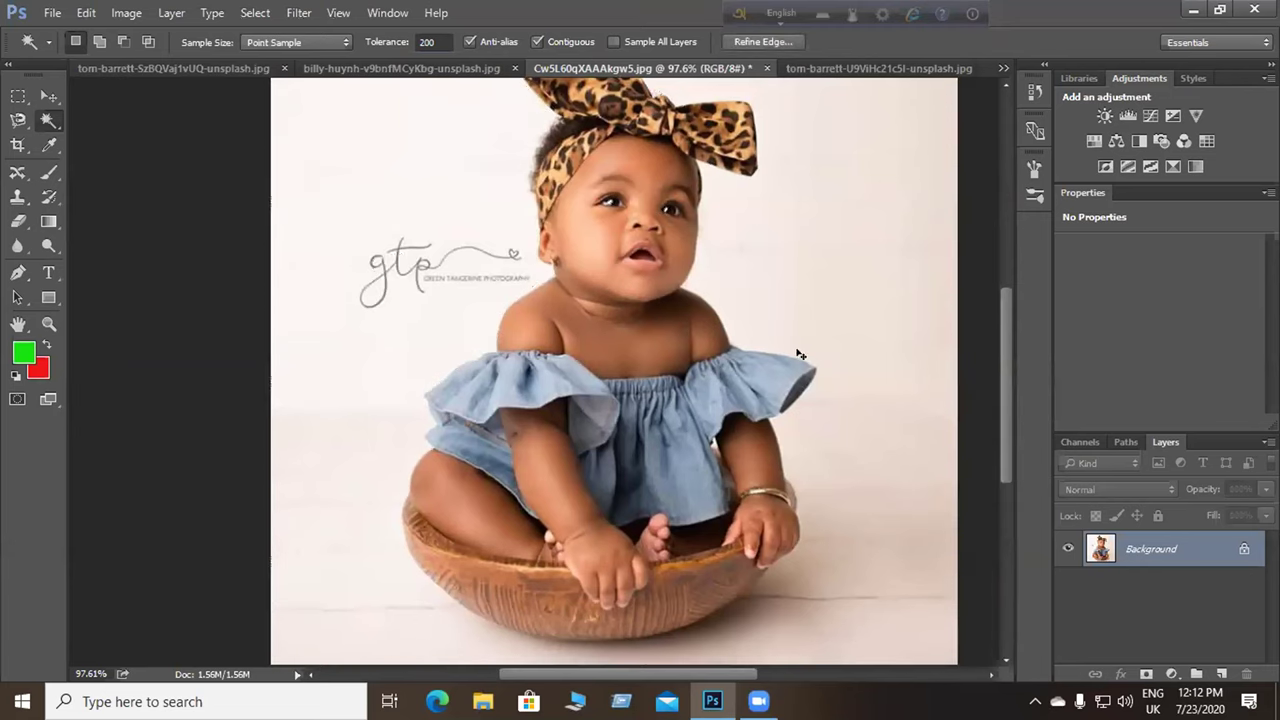
left_click(430, 42)
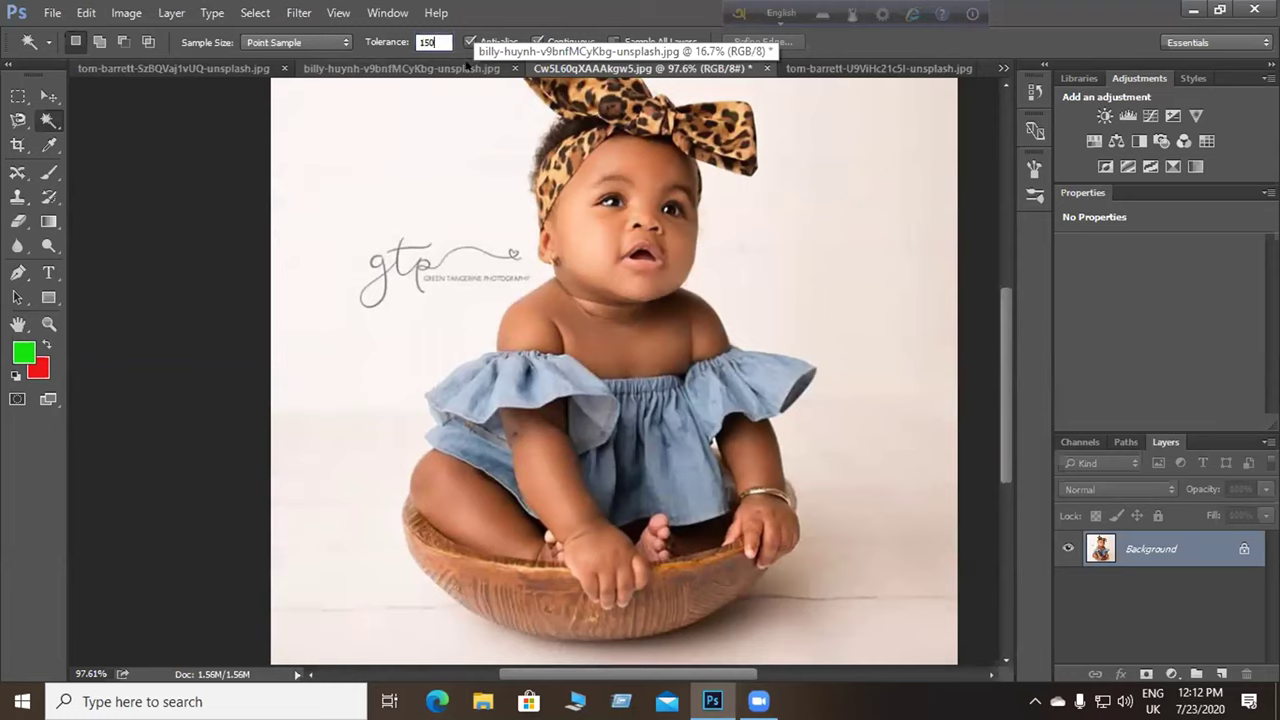
type("150")
key("Return")
left_click(587, 232)
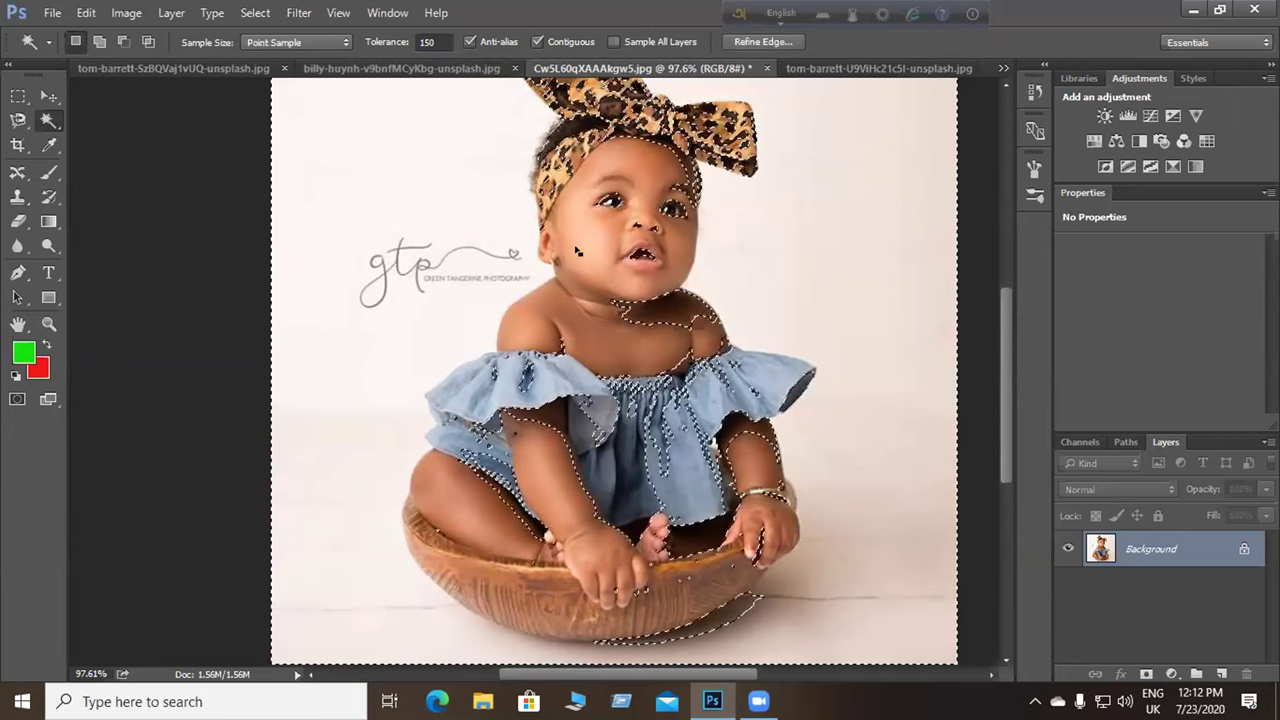
scroll(741, 410, "down", 1)
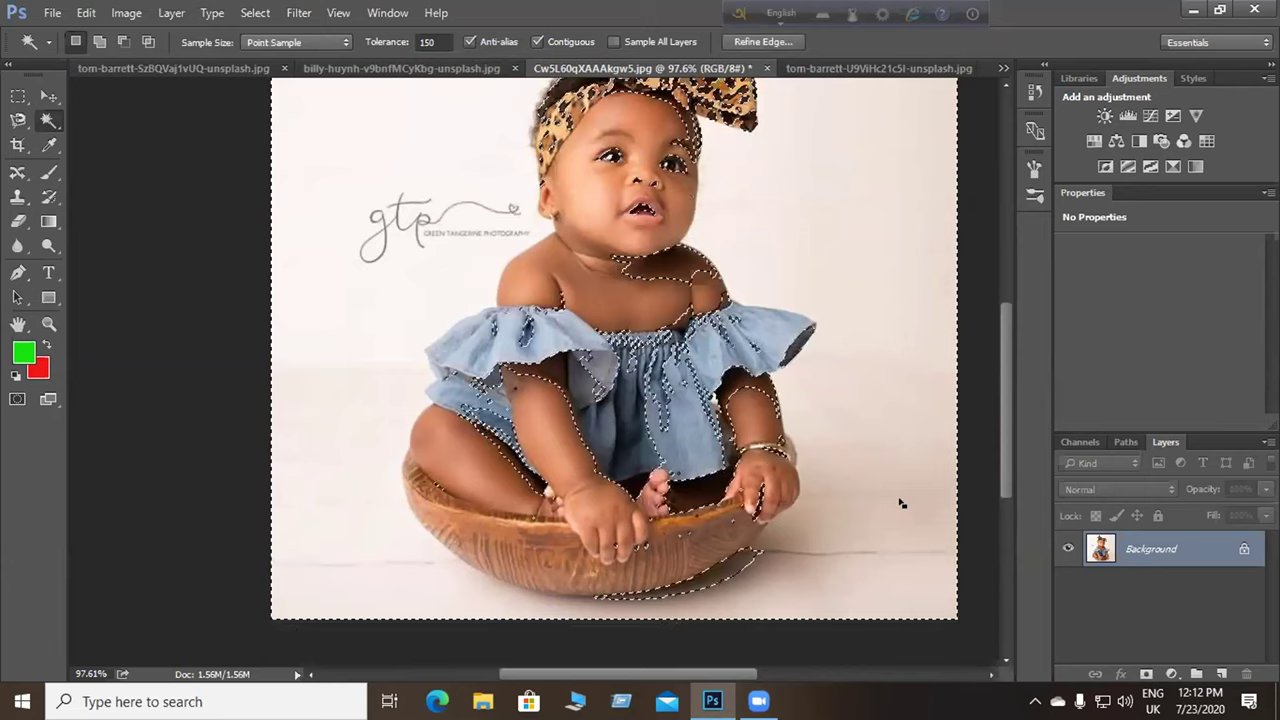
scroll(725, 410, "up", 1)
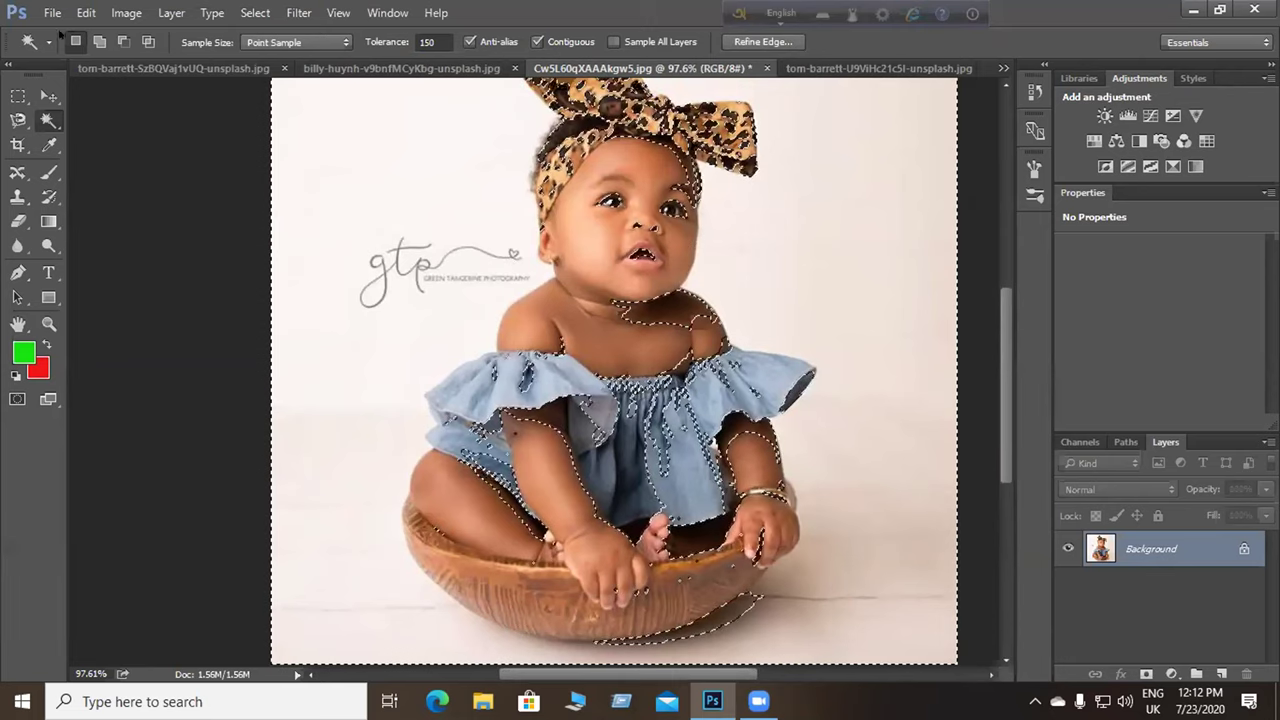
Open the photo of the white building against a deep blue sky from the colour folder.
key("alt+f")
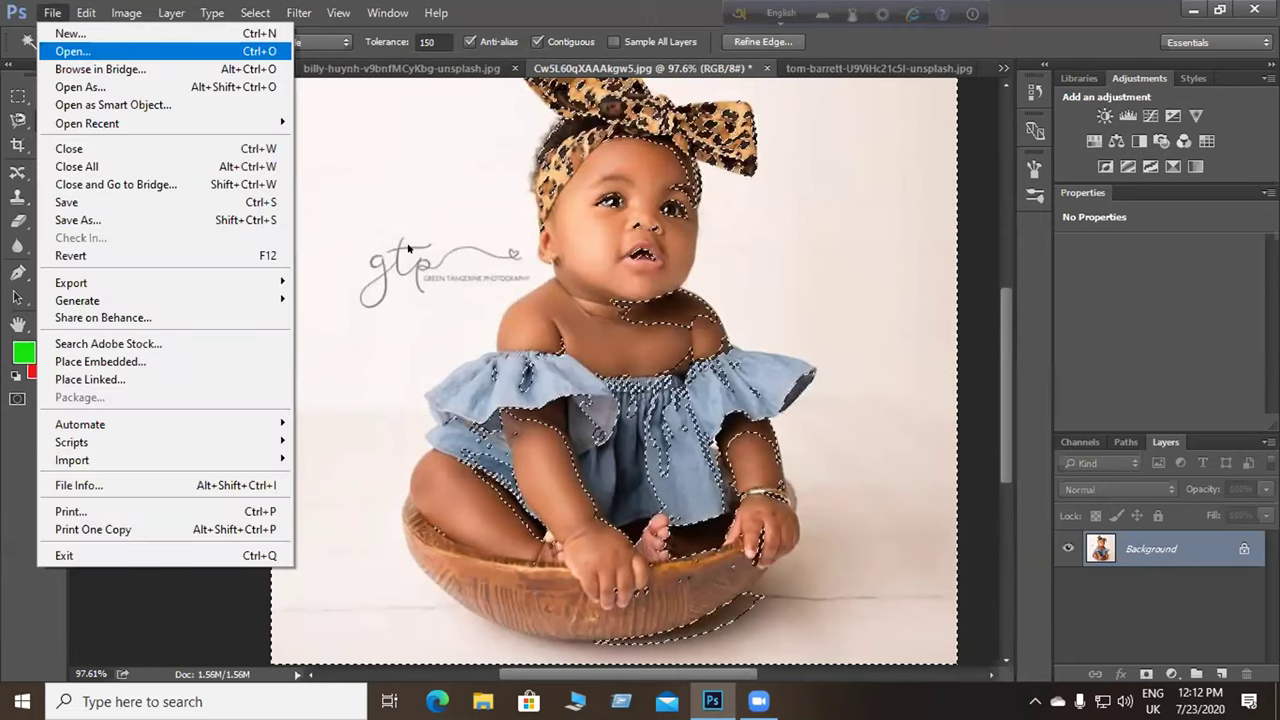
key("Return")
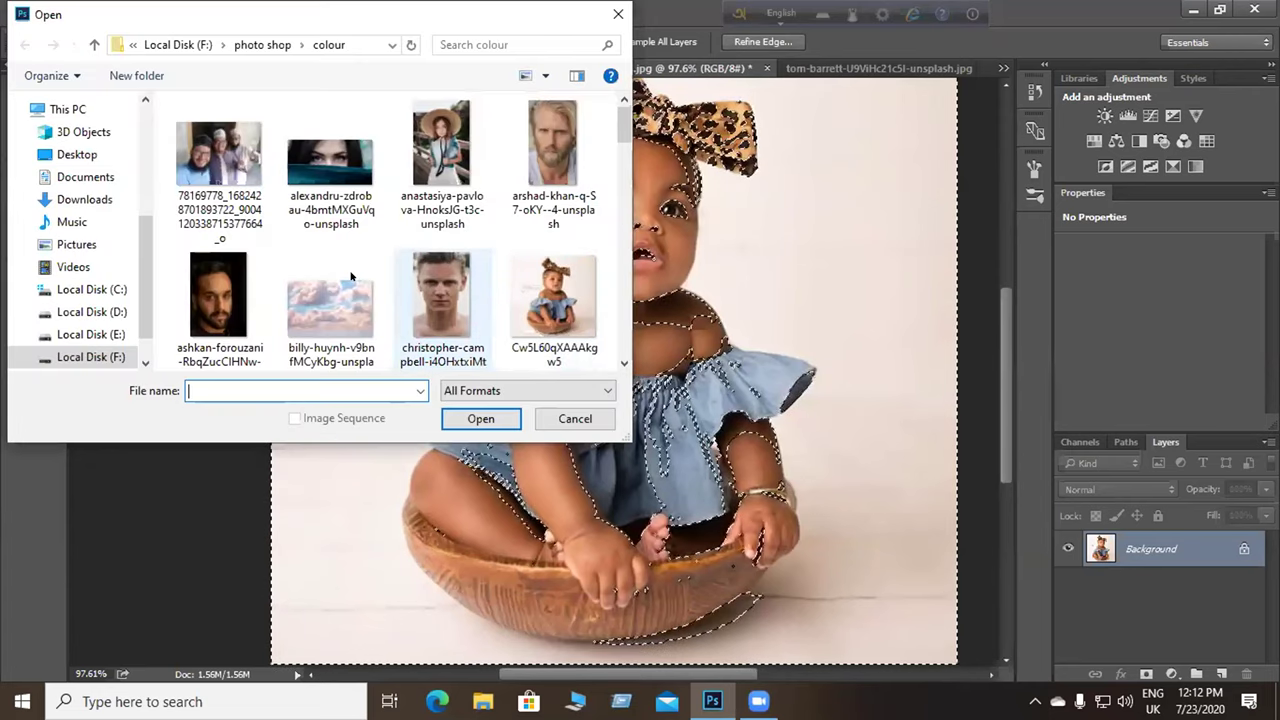
scroll(370, 268, "down", 3)
scroll(381, 263, "down", 3)
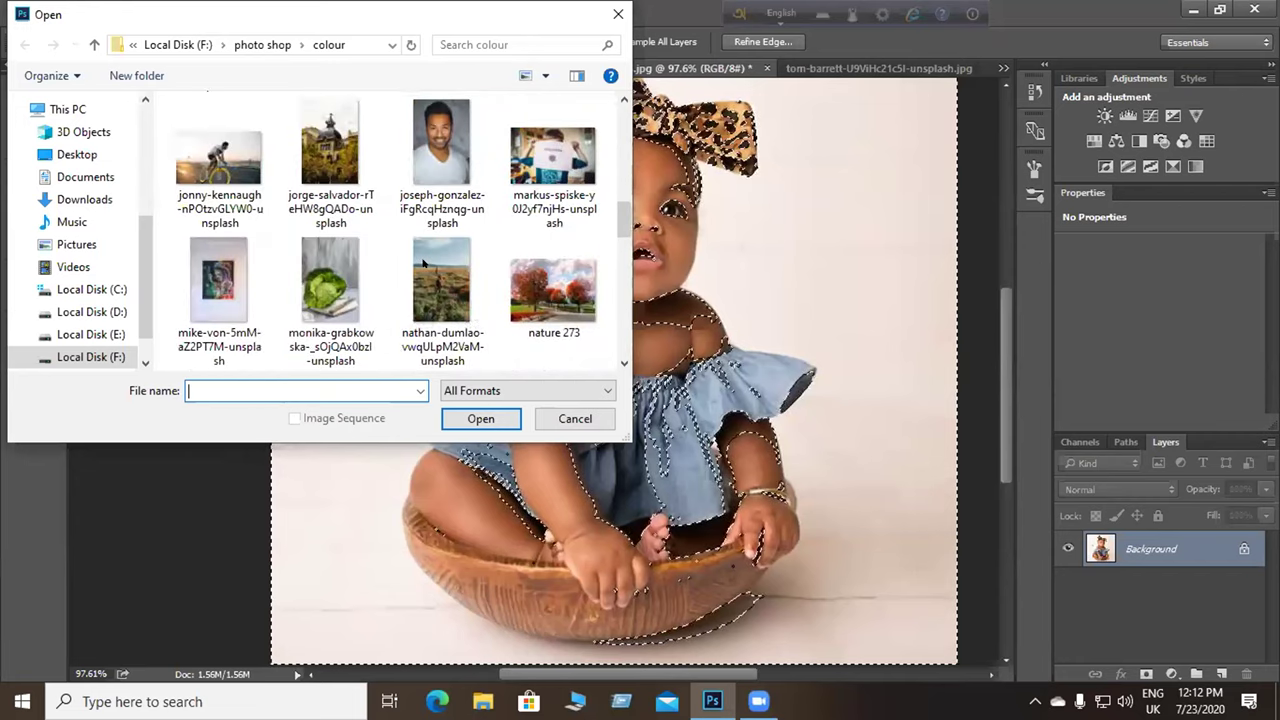
scroll(419, 262, "down", 3)
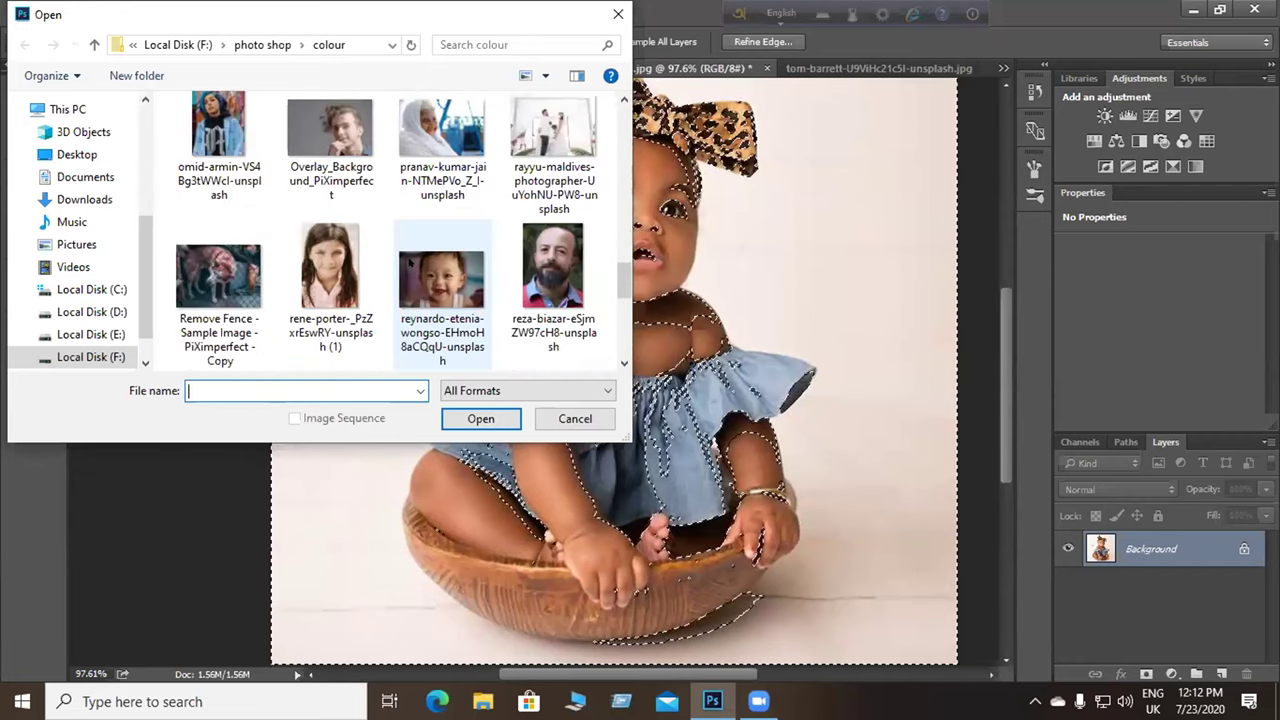
scroll(410, 262, "down", 3)
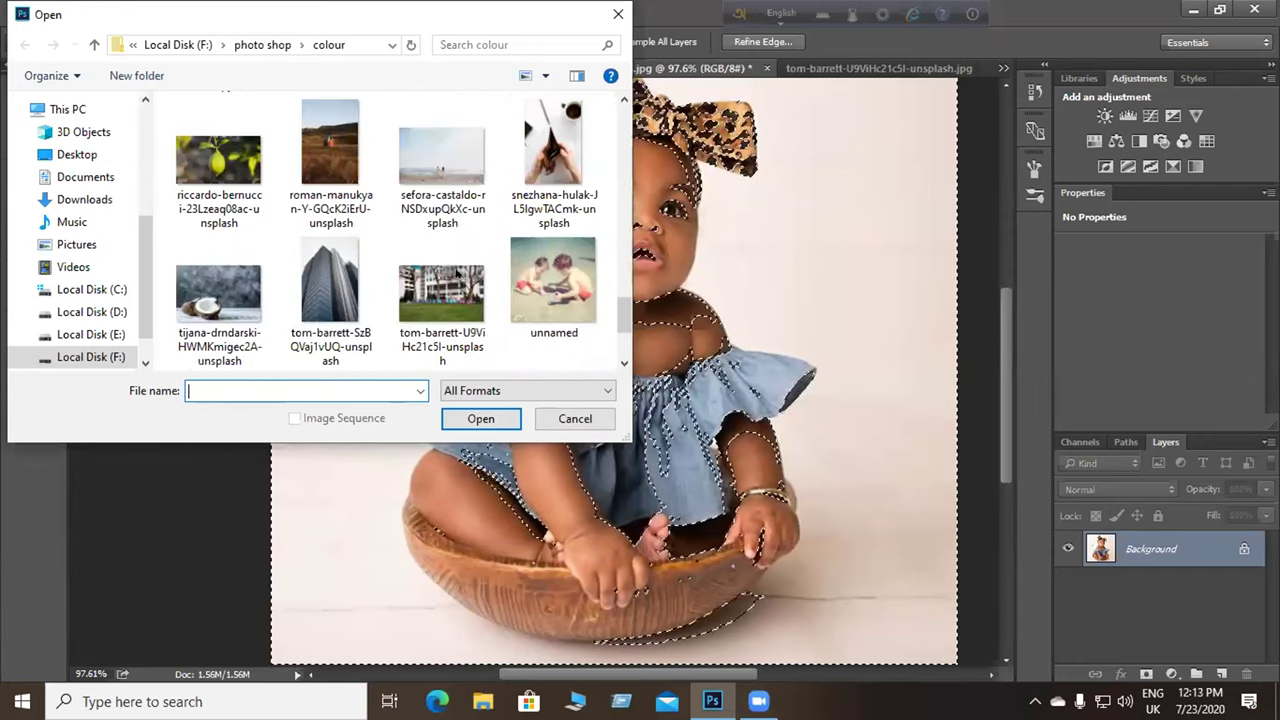
scroll(457, 271, "down", 2)
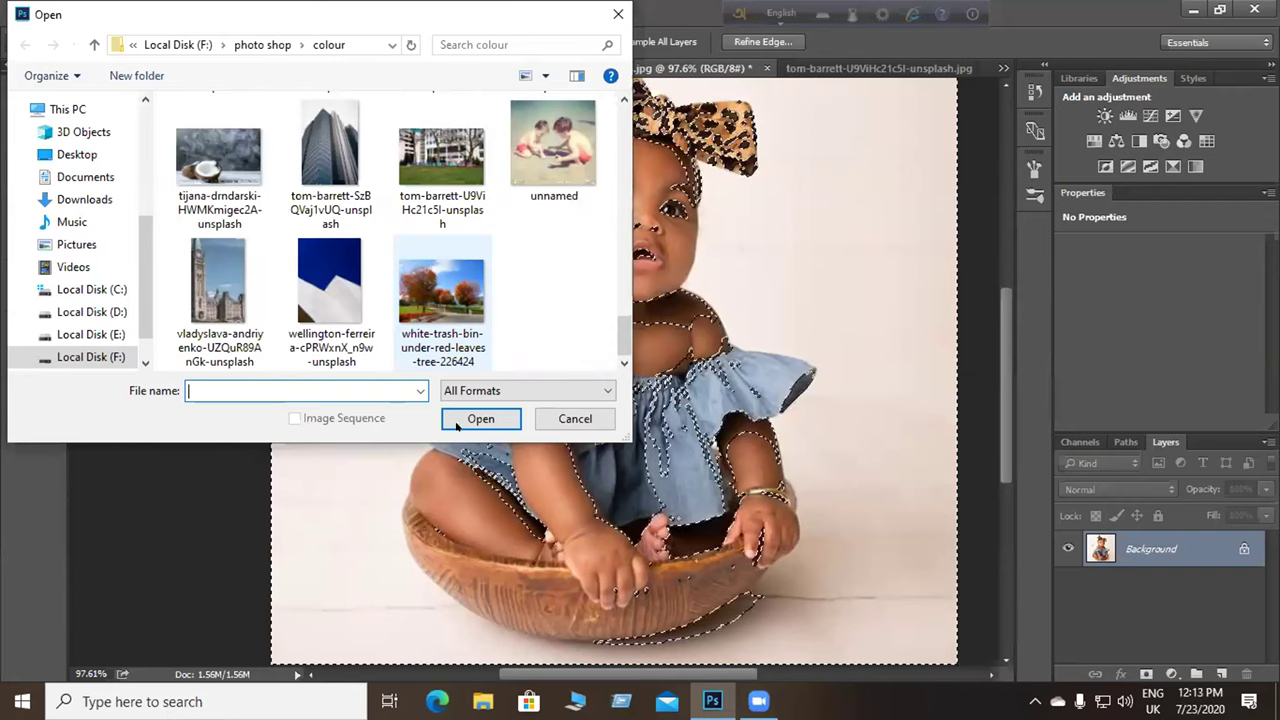
left_click(330, 290)
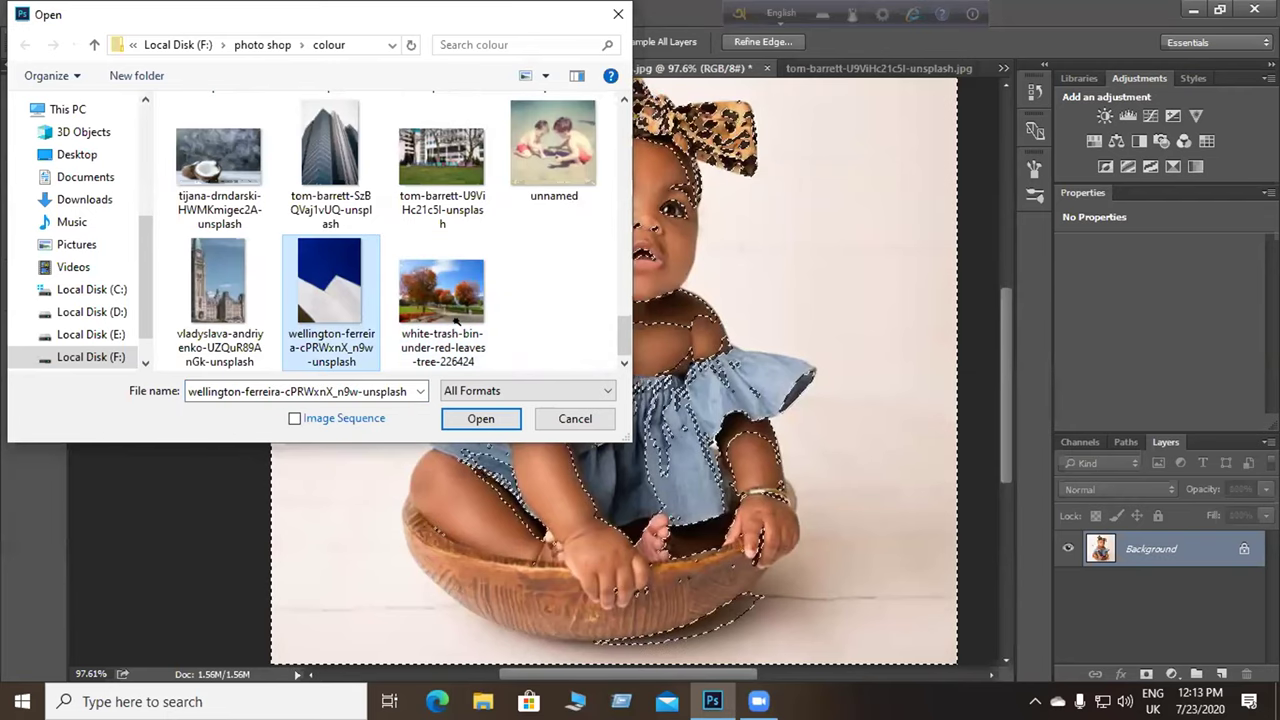
key("Return")
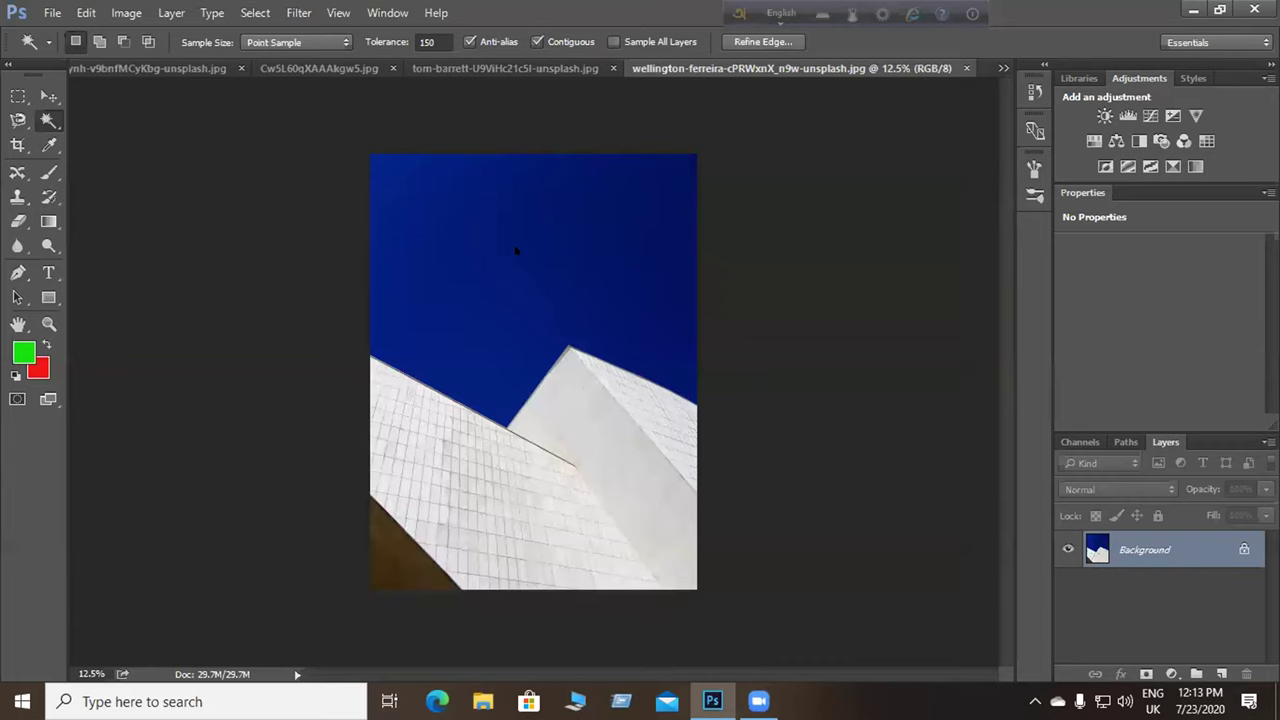
Select the blue sky with the Magic Wand at tolerance 150 and clear that selection.
left_click(485, 296)
scroll(523, 265, "up", 1)
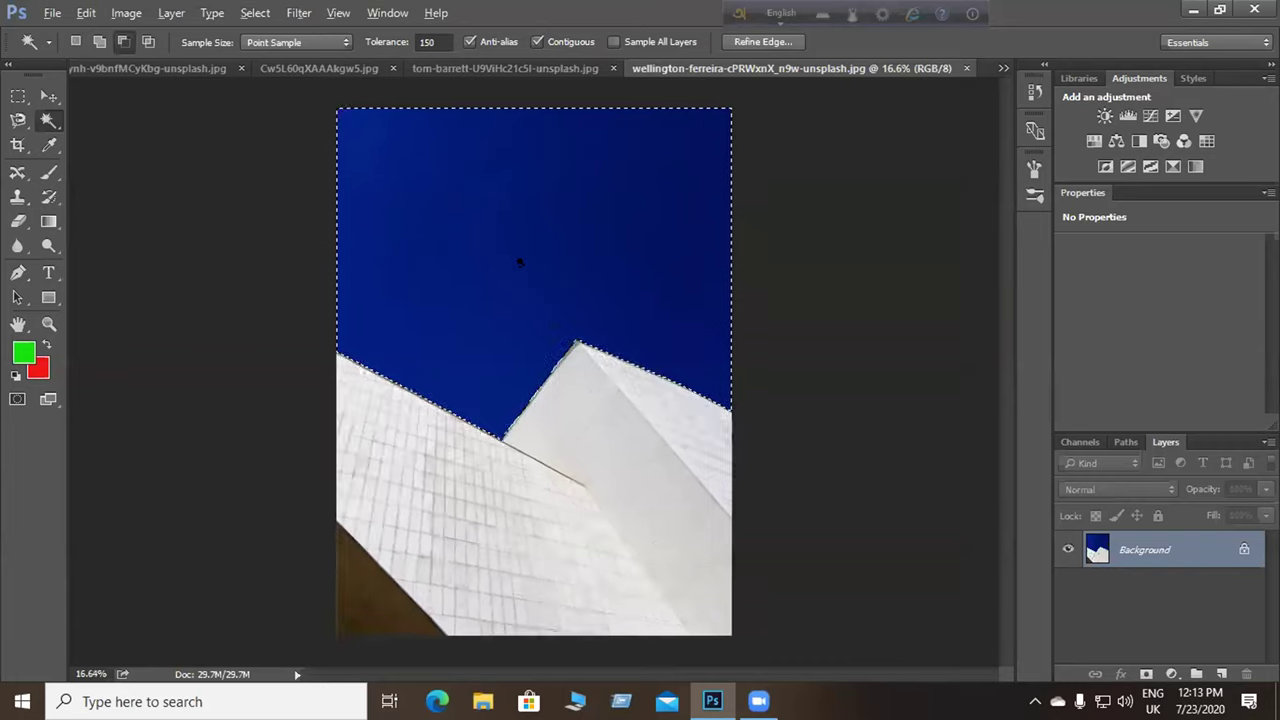
scroll(593, 308, "up", 1)
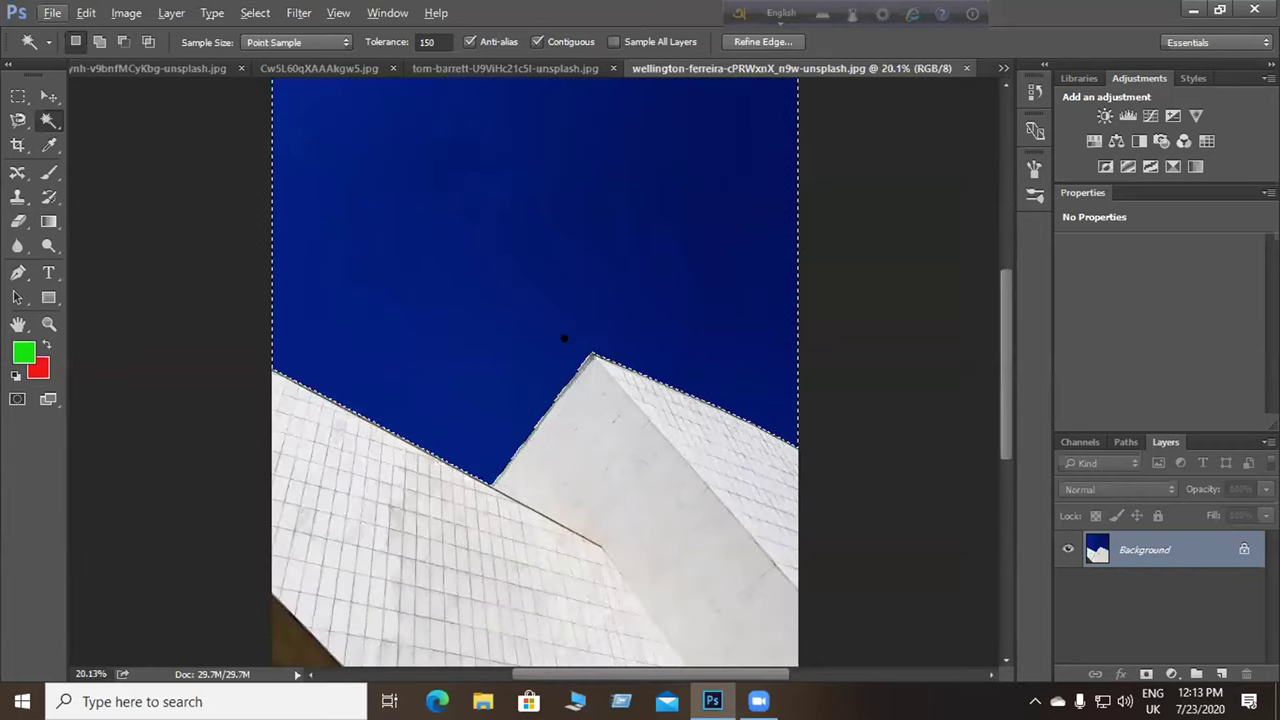
scroll(564, 338, "up", 2)
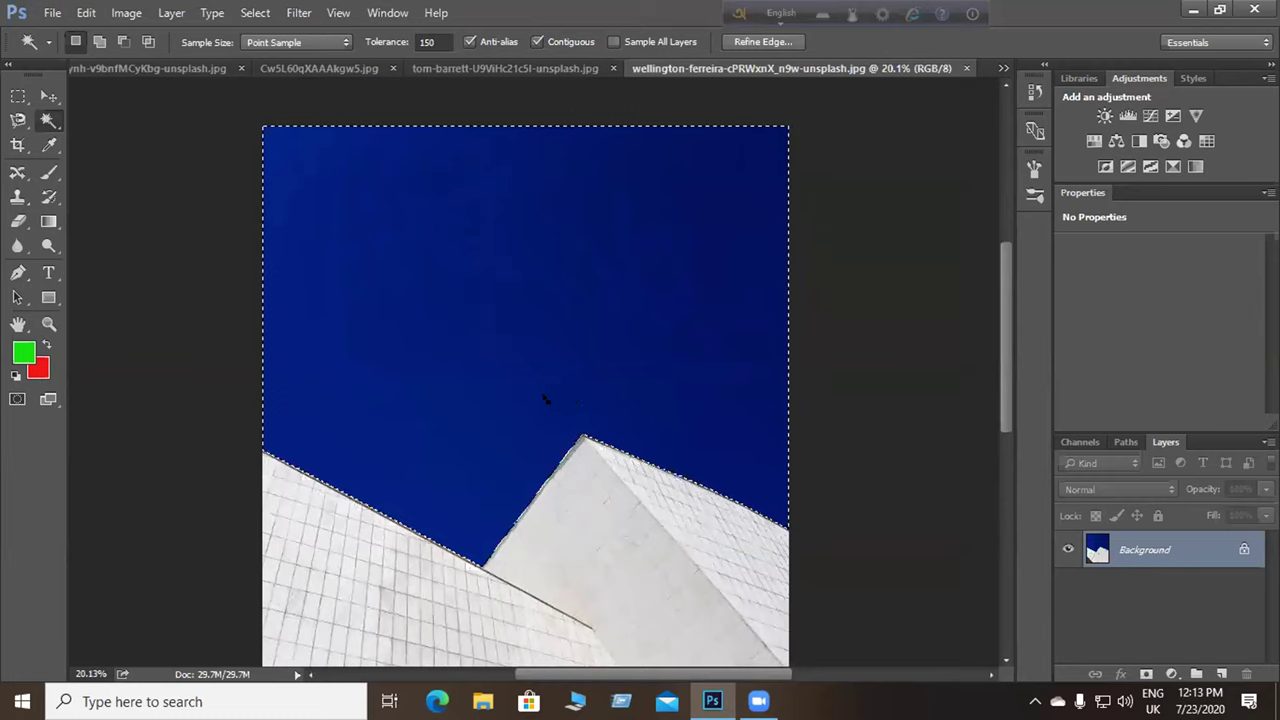
key("ctrl+d")
Select the white building with the Magic Wand and add the brown corner below it to the selection.
scroll(545, 365, "down", 4)
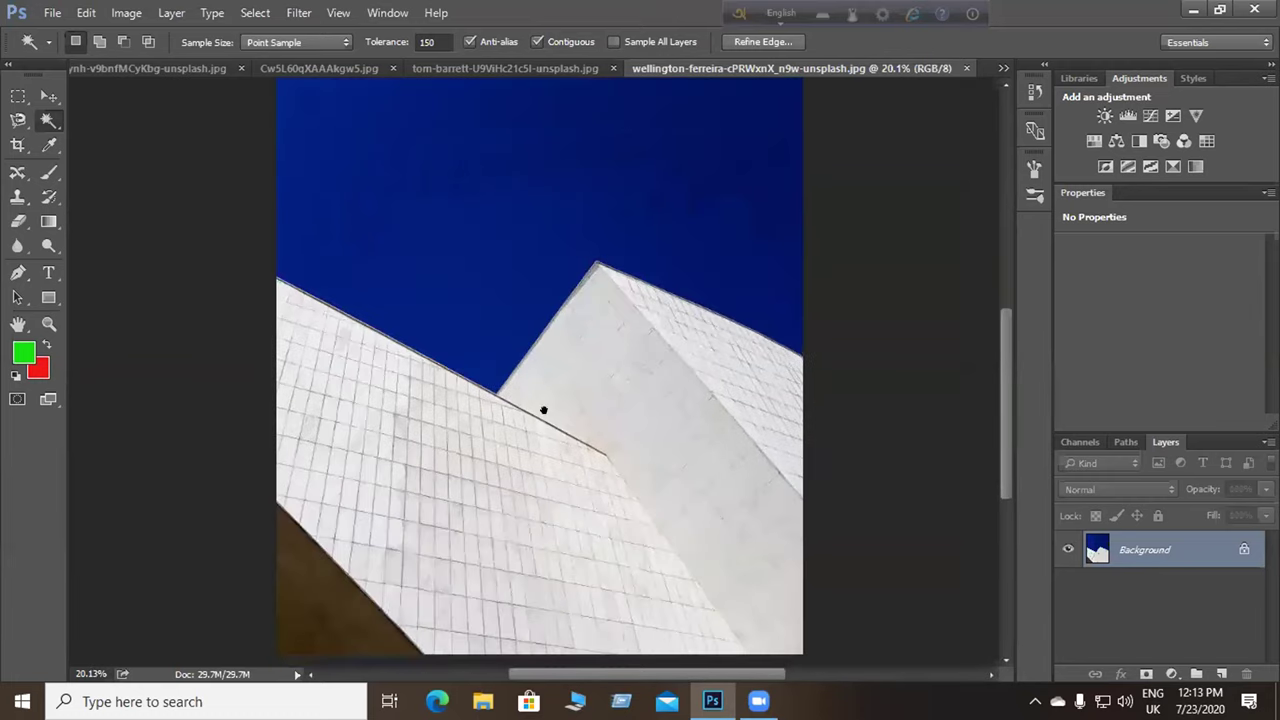
left_click(365, 487)
scroll(754, 380, "down", 2)
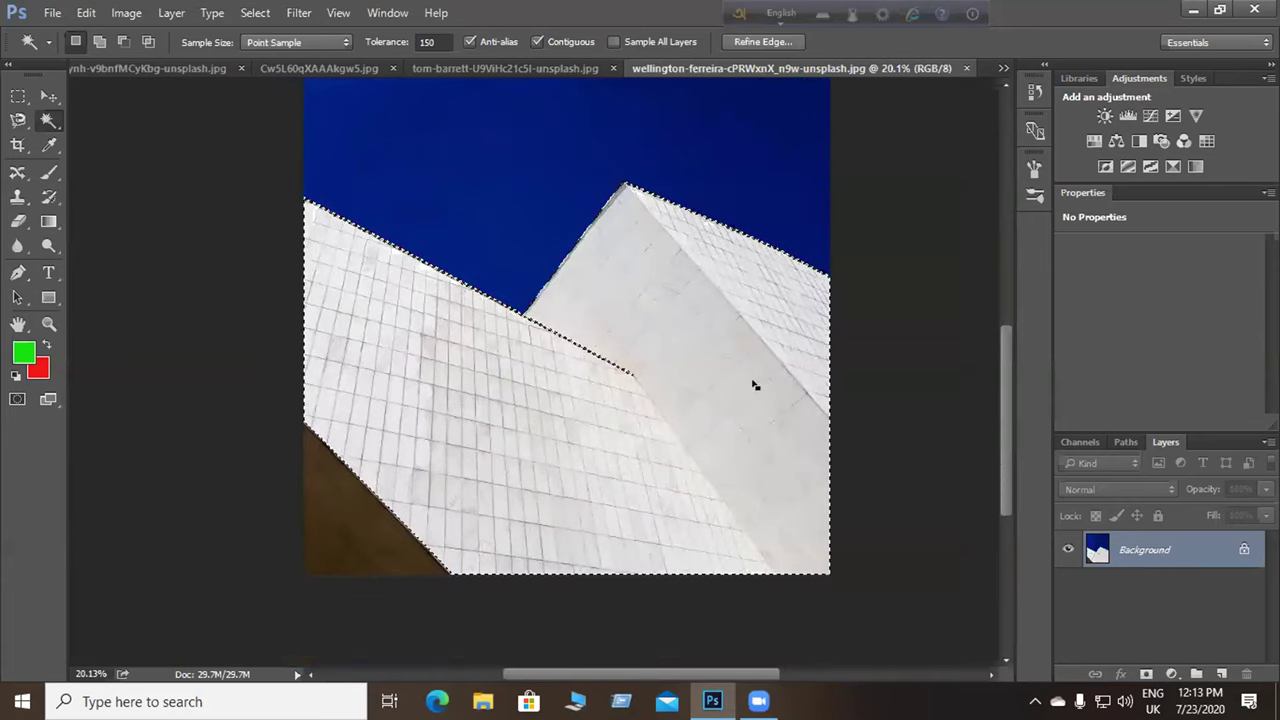
key("shift")
left_click(334, 519, "shift")
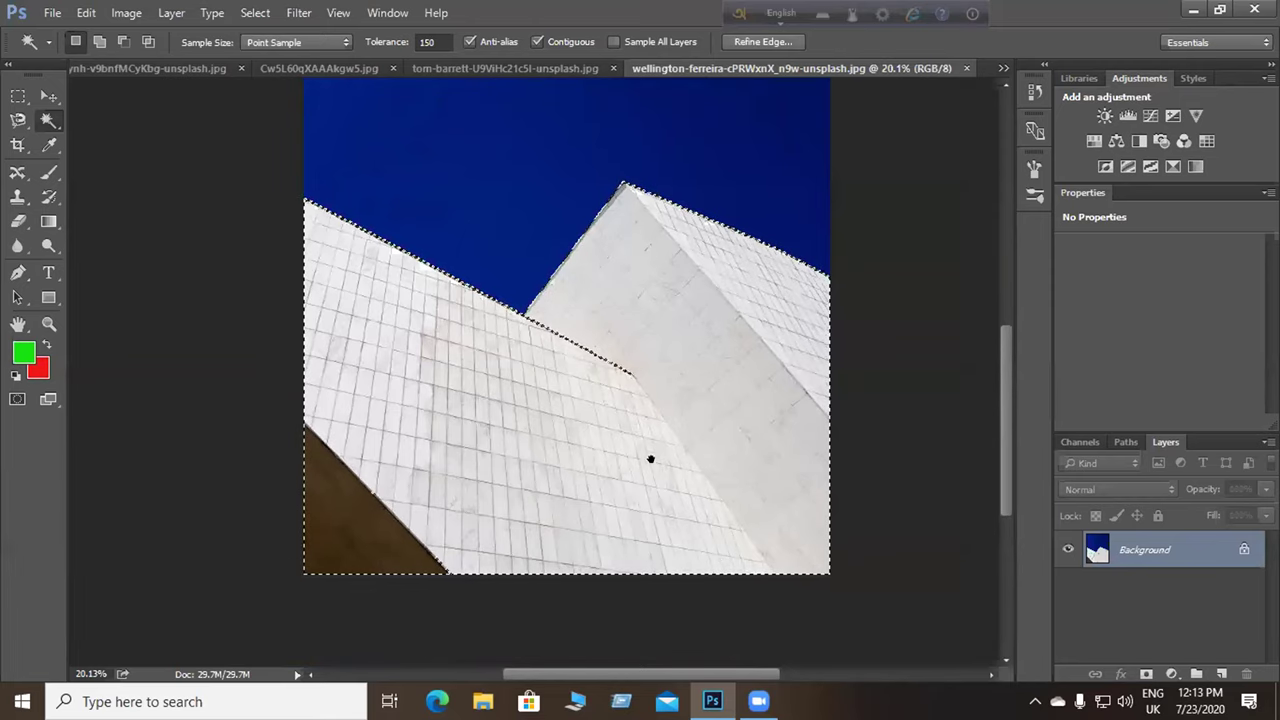
scroll(5, 117, "up", 3)
left_click(16, 119)
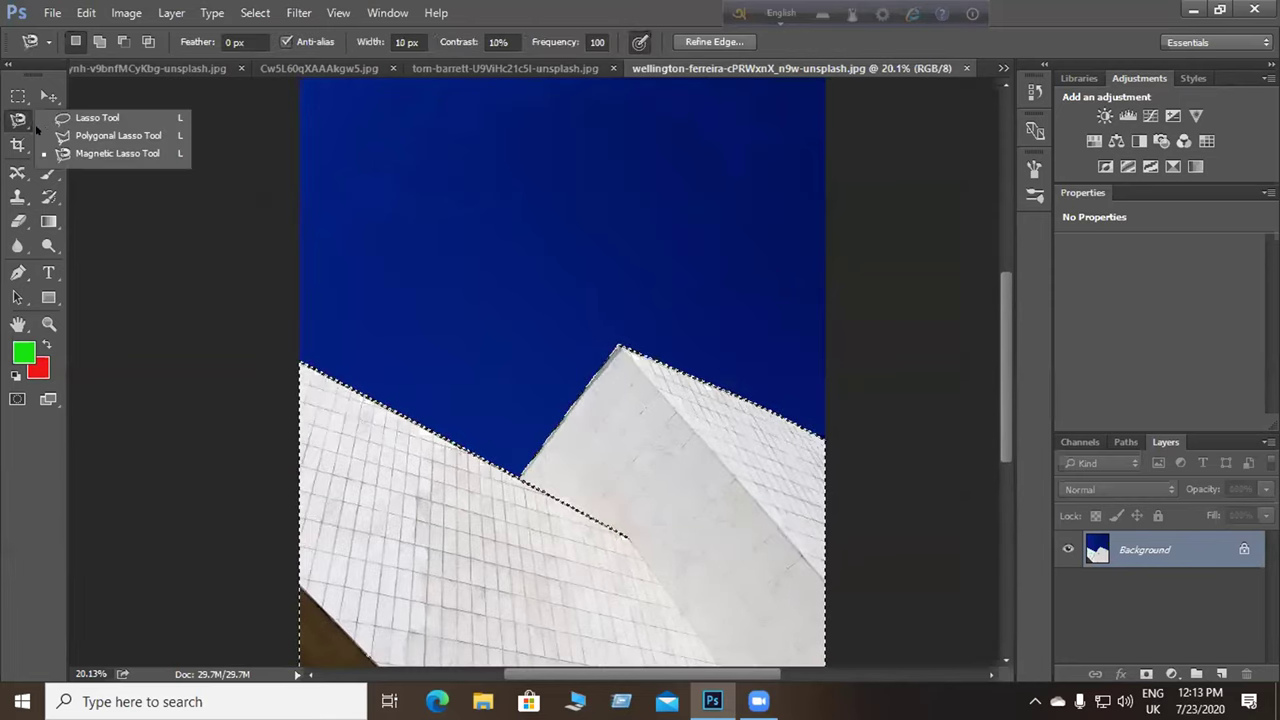
left_click(117, 153)
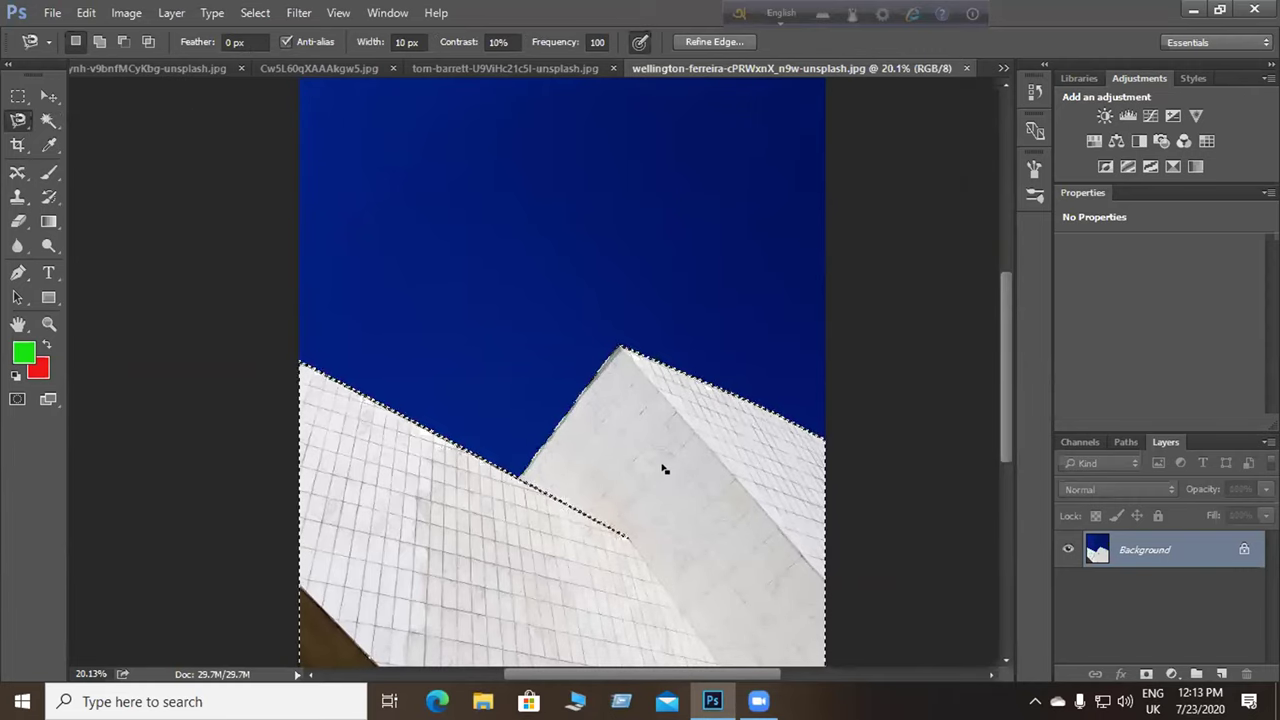
Select the blue sky with the Magic Wand and invert the selection so it covers the building instead.
left_click(49, 119)
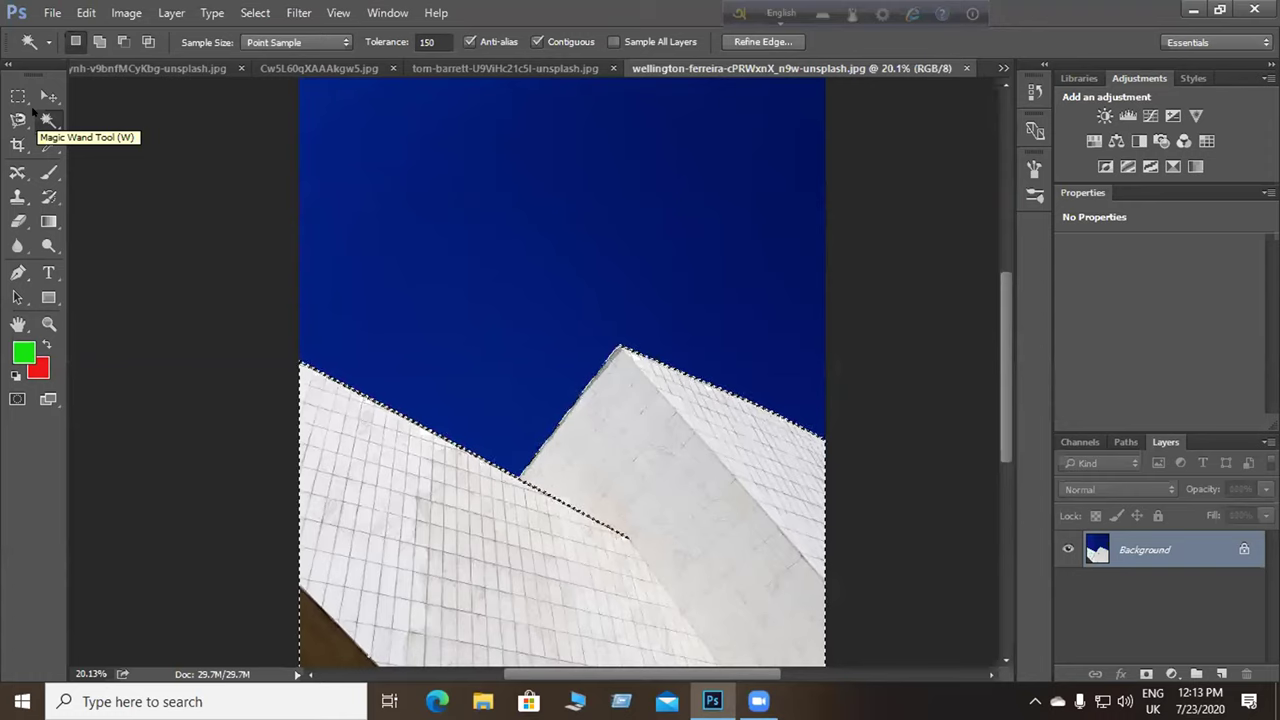
left_click(531, 246)
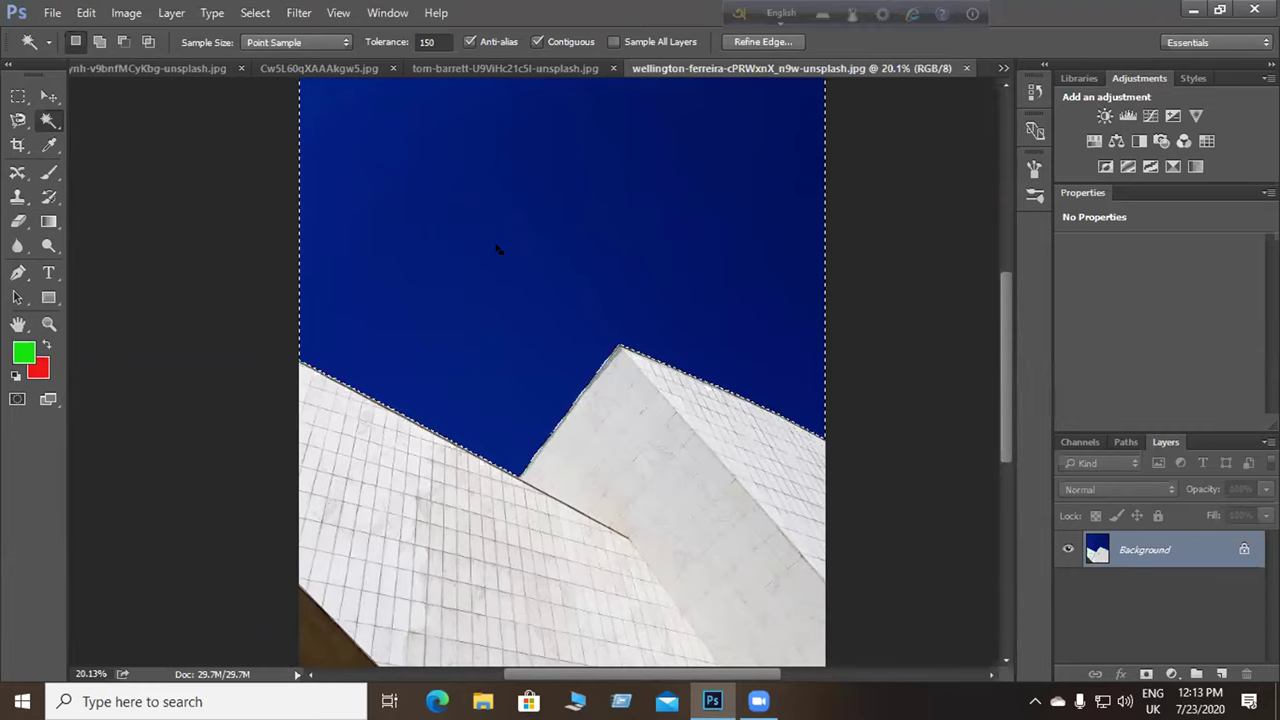
key("ctrl+shift+i")
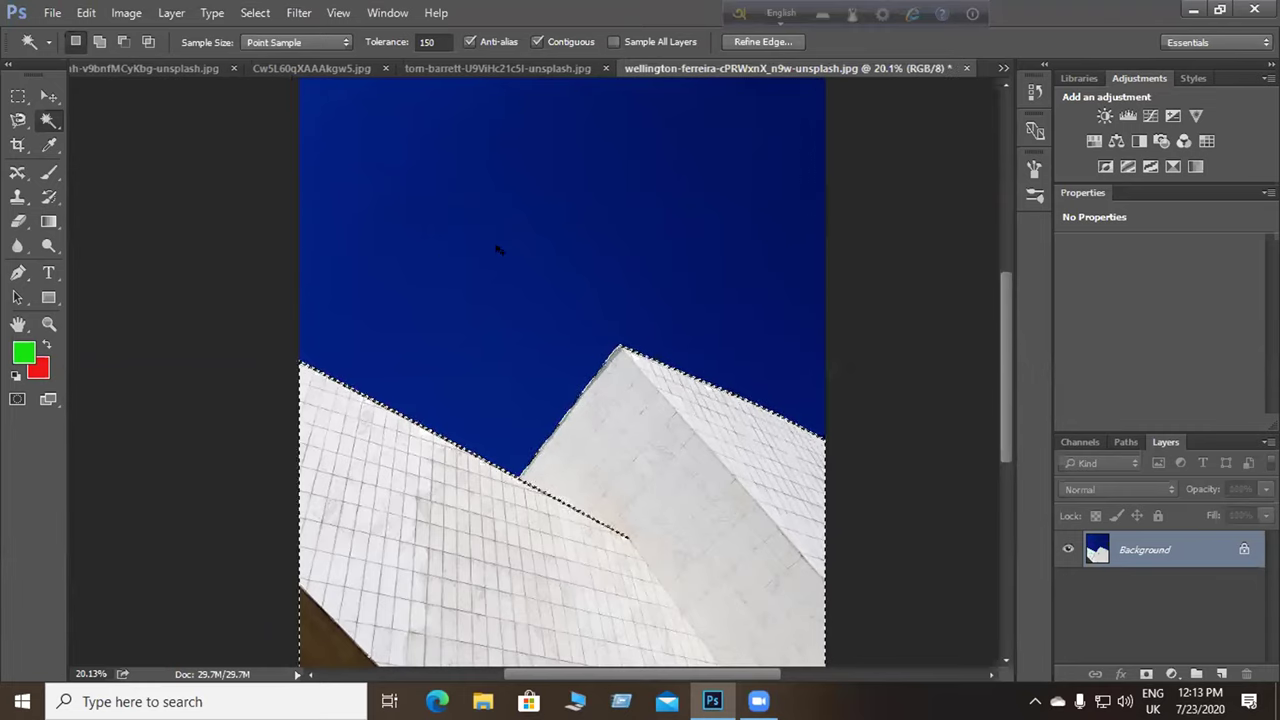
left_click(18, 119)
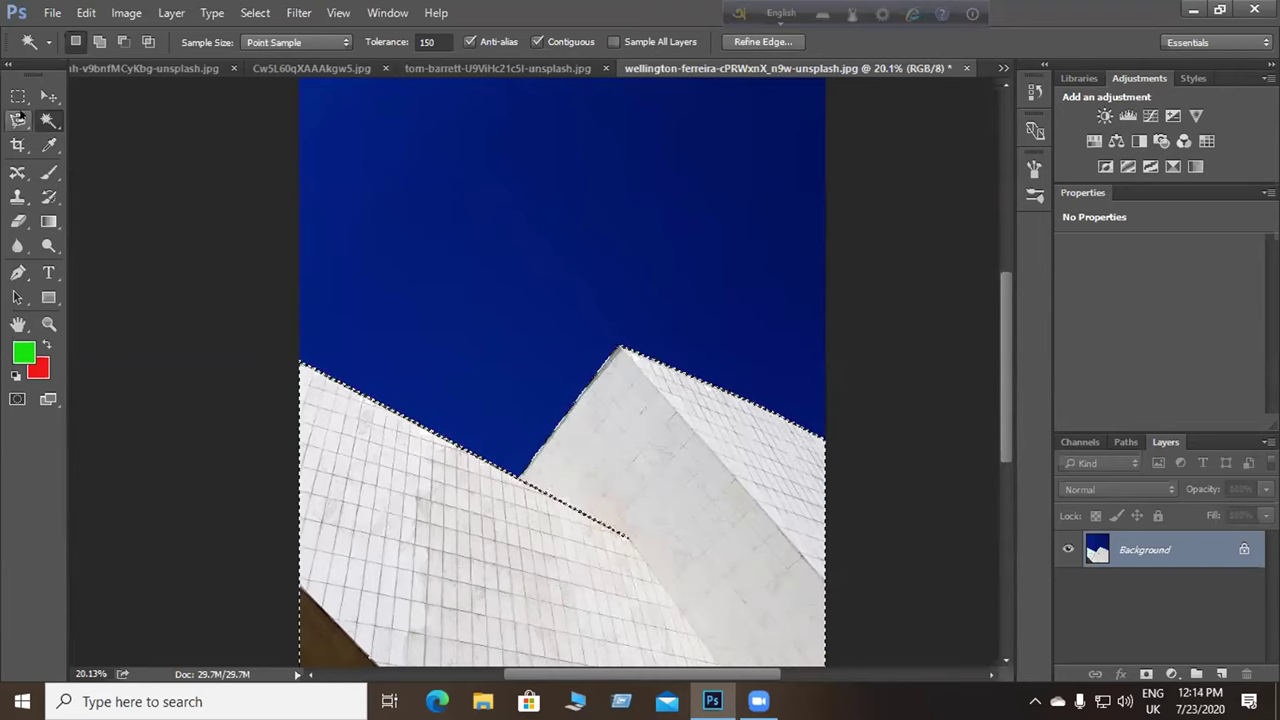
right_click(18, 119)
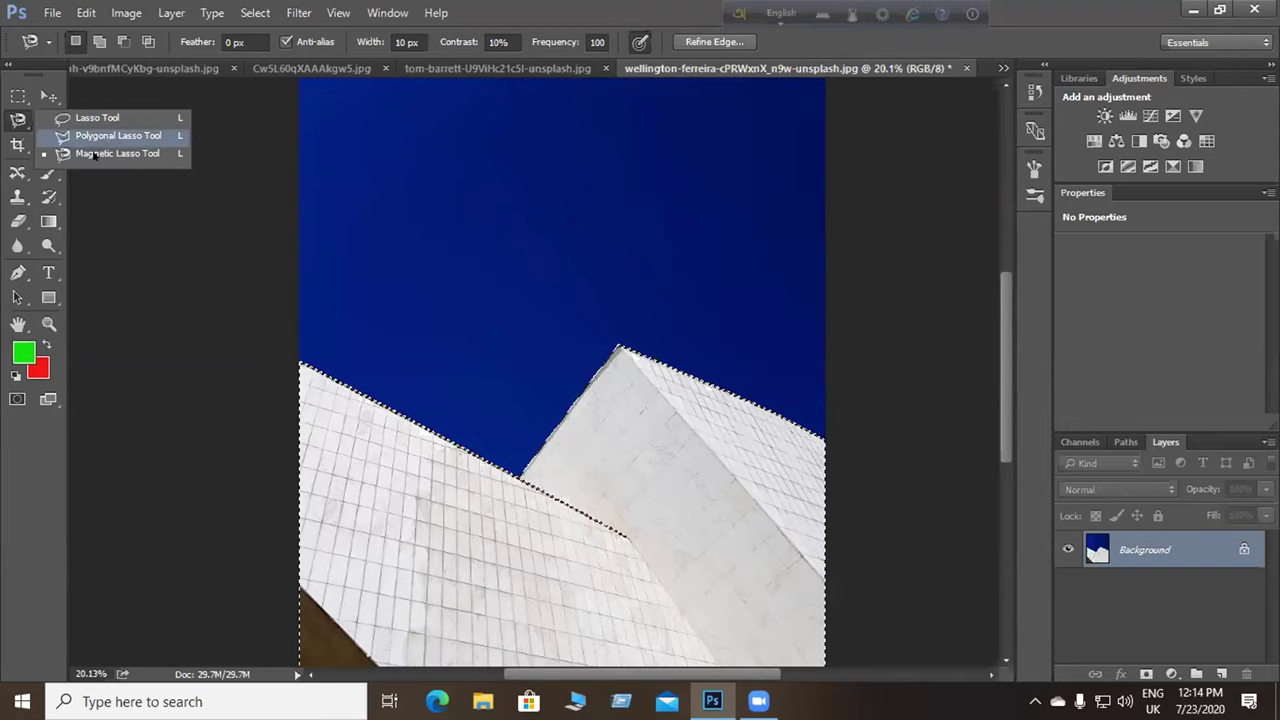
left_click(35, 118)
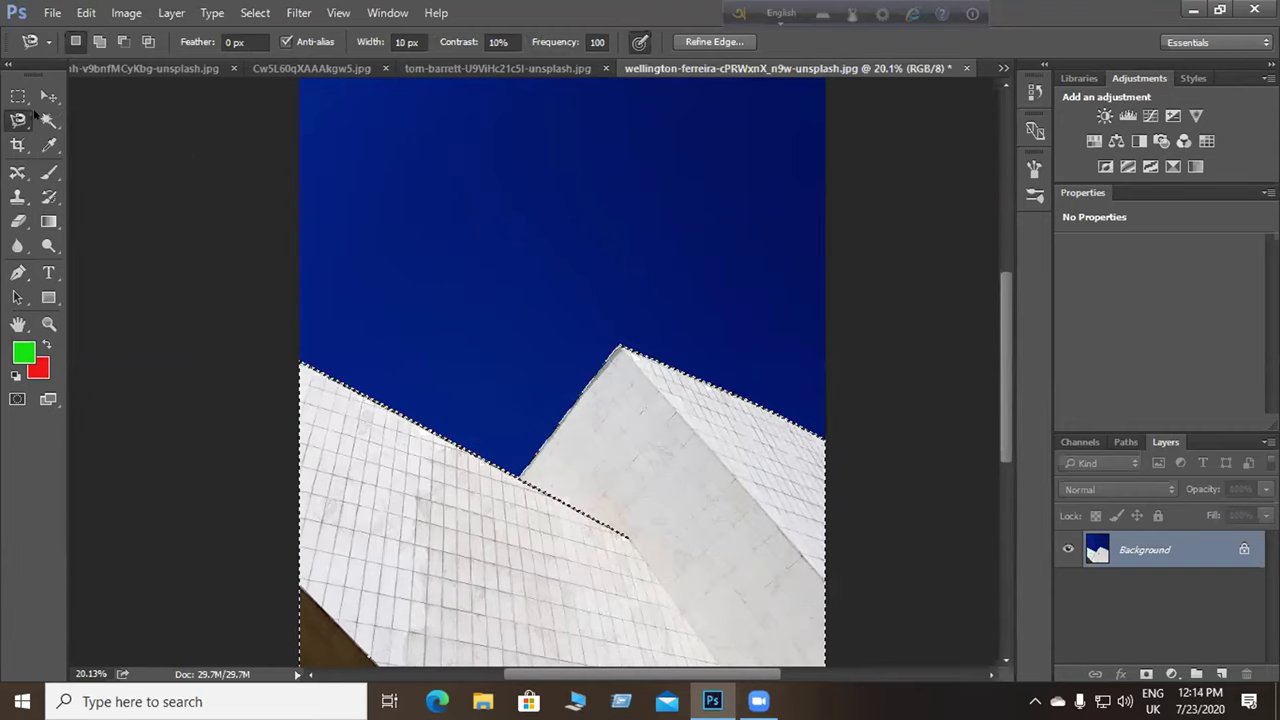
left_click(48, 119)
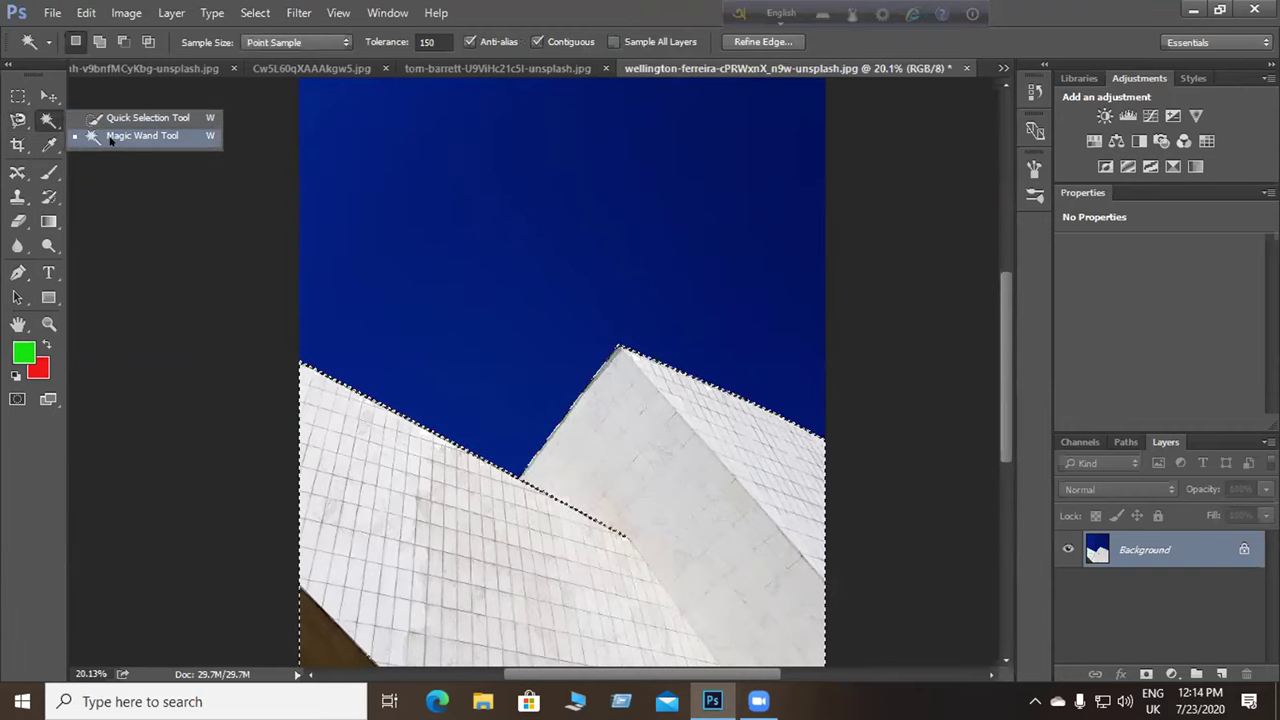
left_click(142, 135)
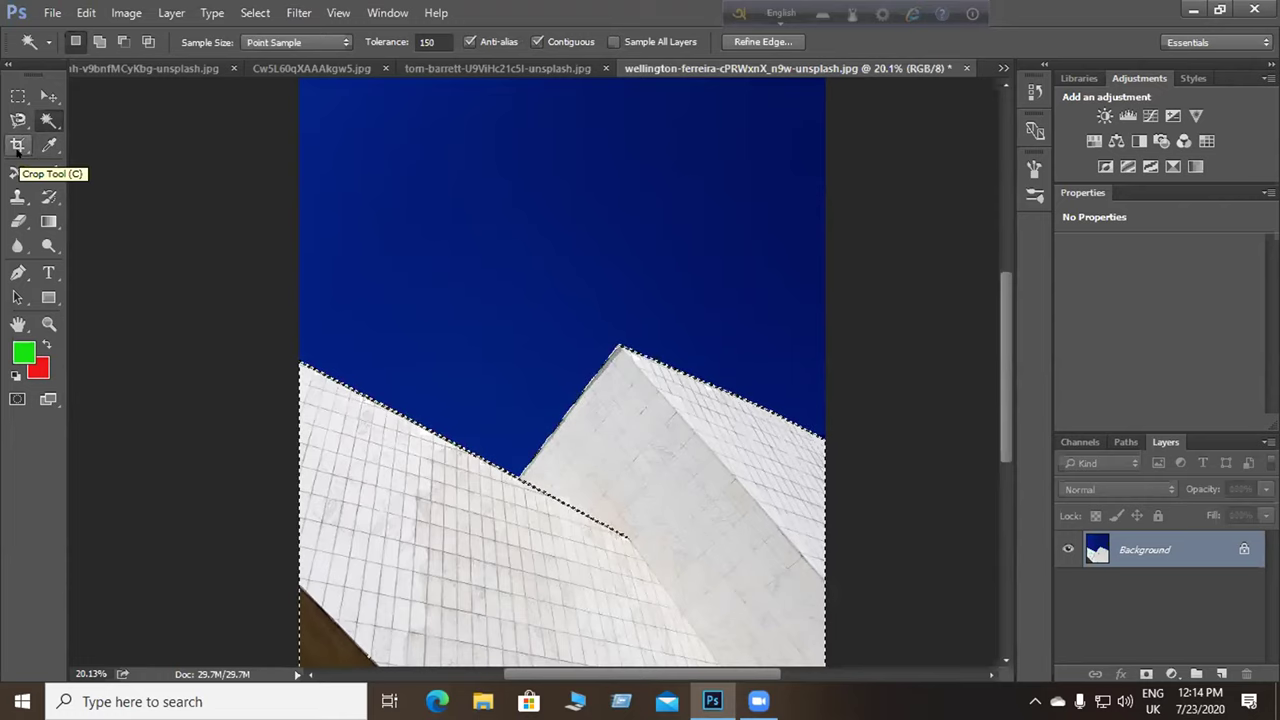
Try the Crop tool on the selected building area and cancel the crop.
left_click(17, 120)
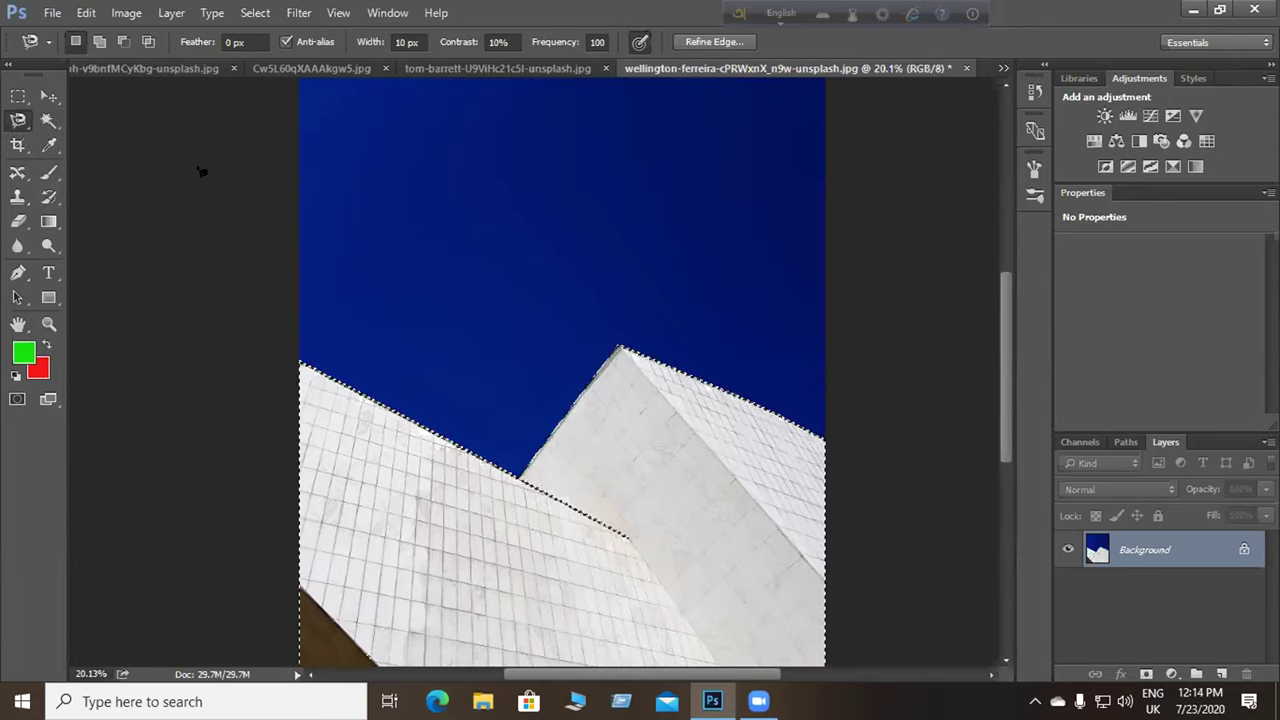
left_click(18, 145)
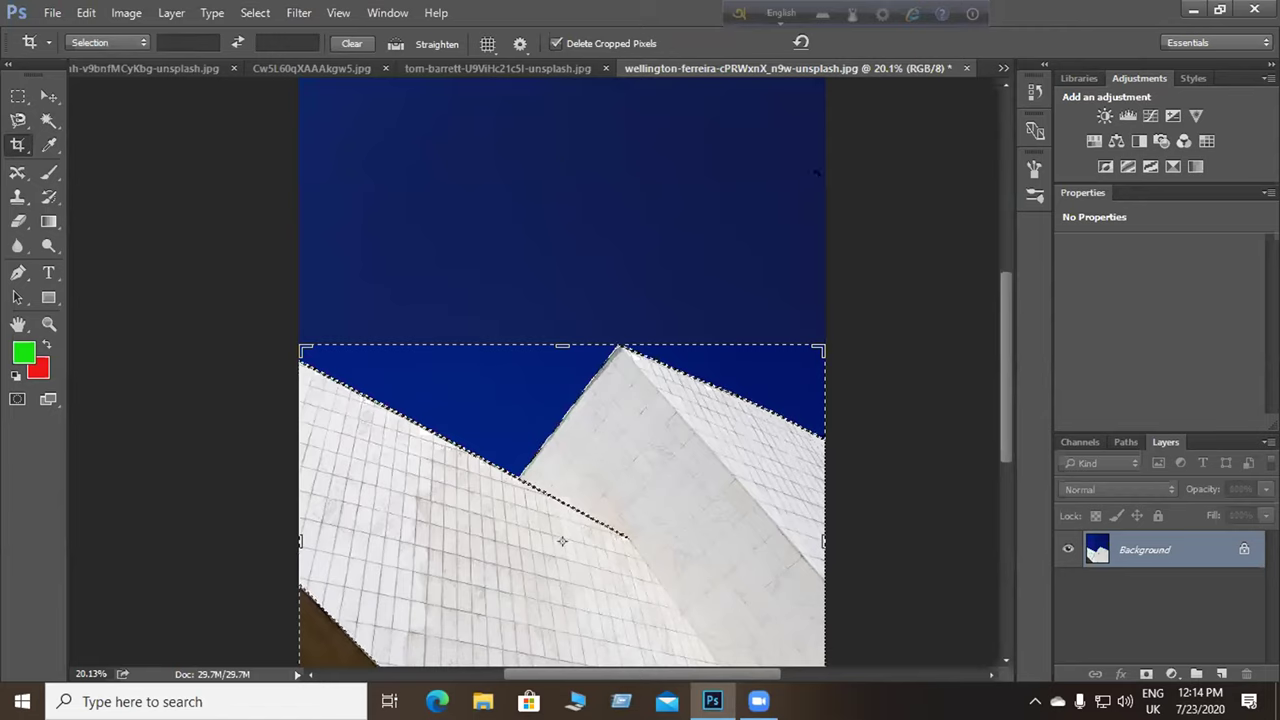
key("Escape")
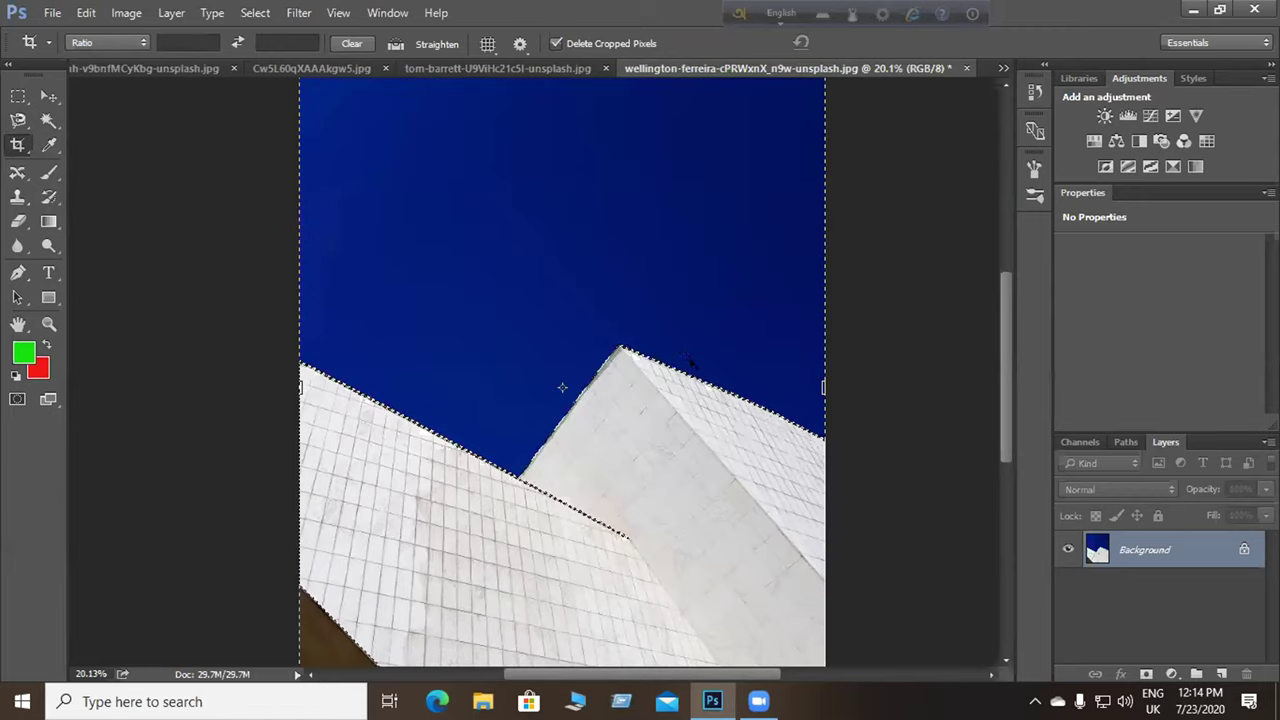
Switch to the Eyedropper tool and examine its sample size options on the photo, keeping Point Sample.
scroll(562, 387, "down", 3)
key("i")
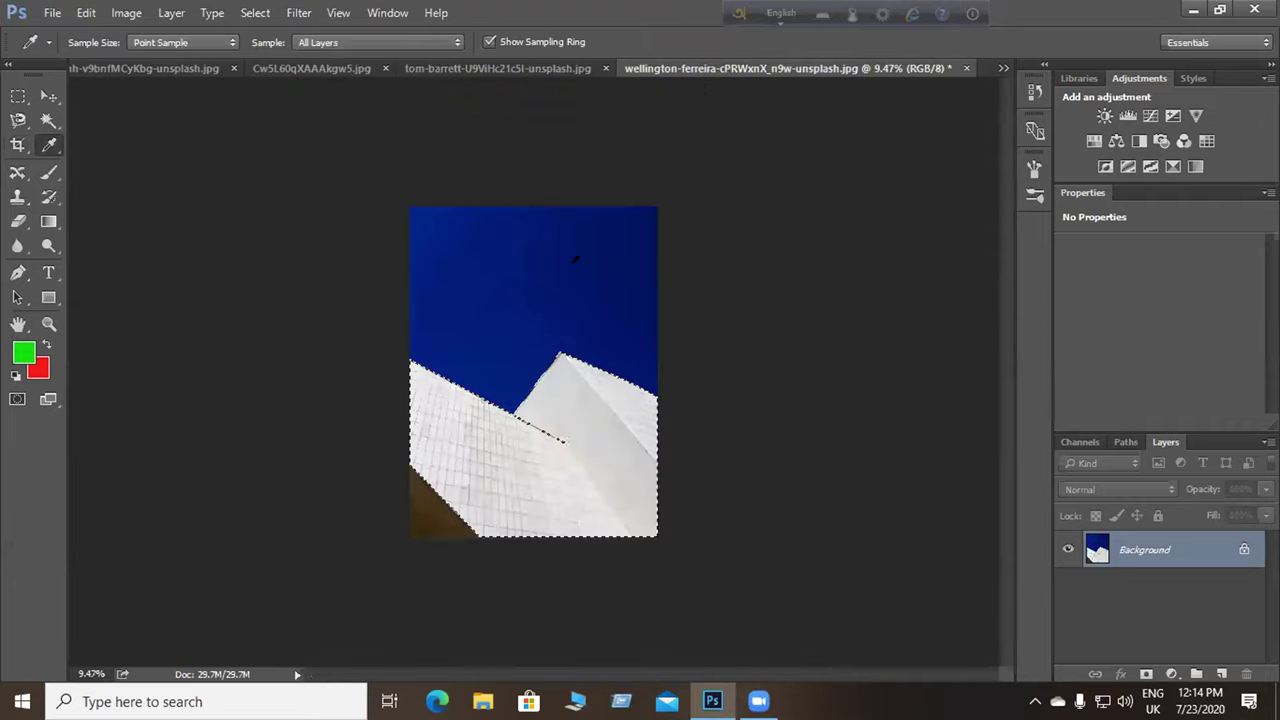
right_click(490, 410)
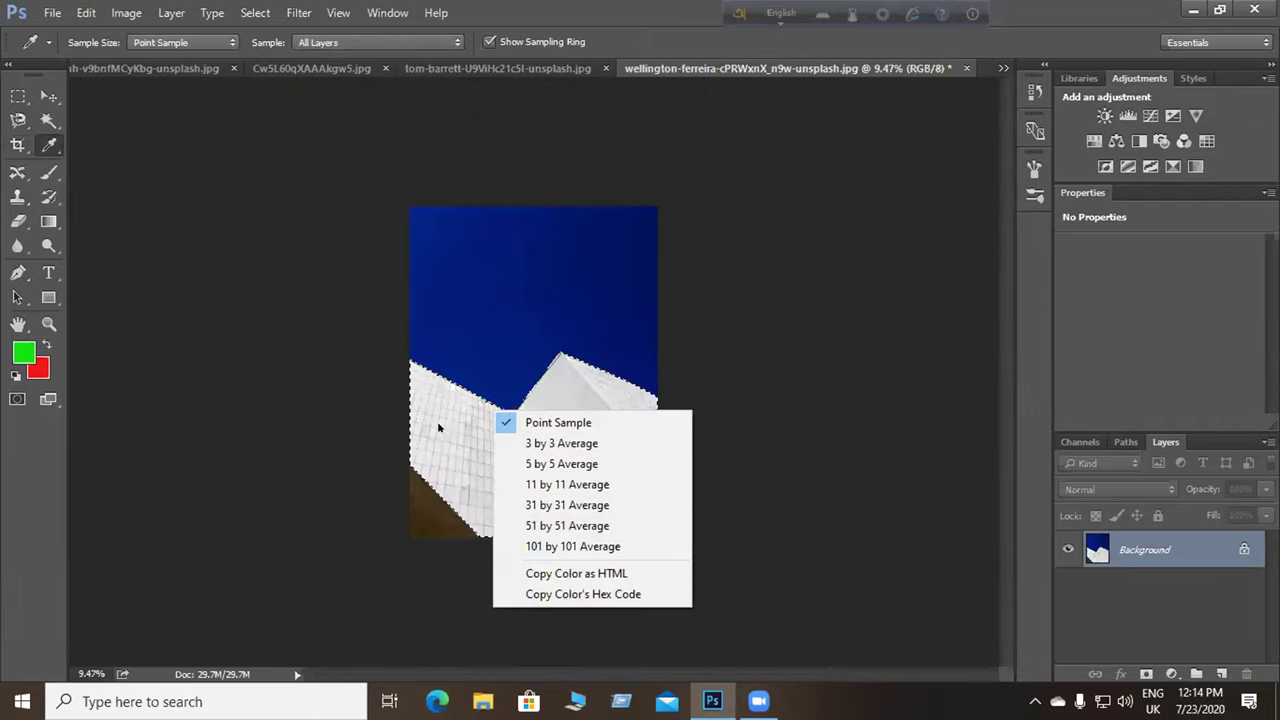
left_click(441, 411)
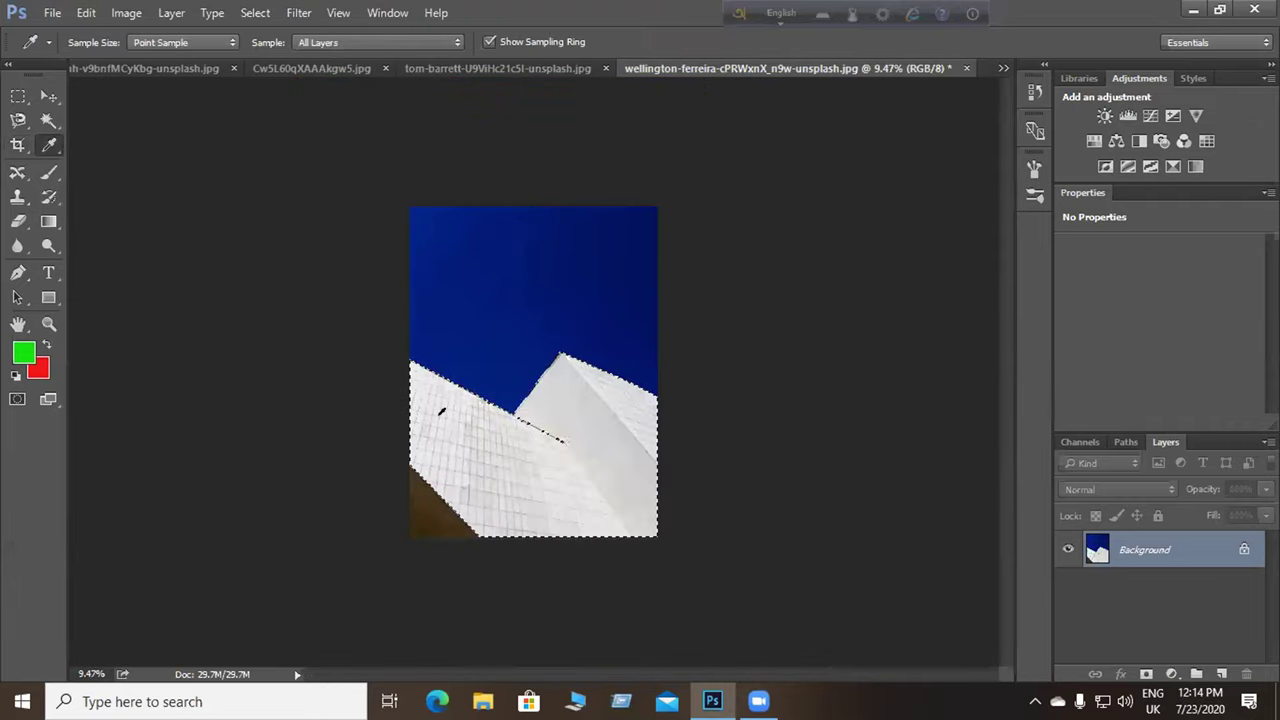
right_click(438, 421)
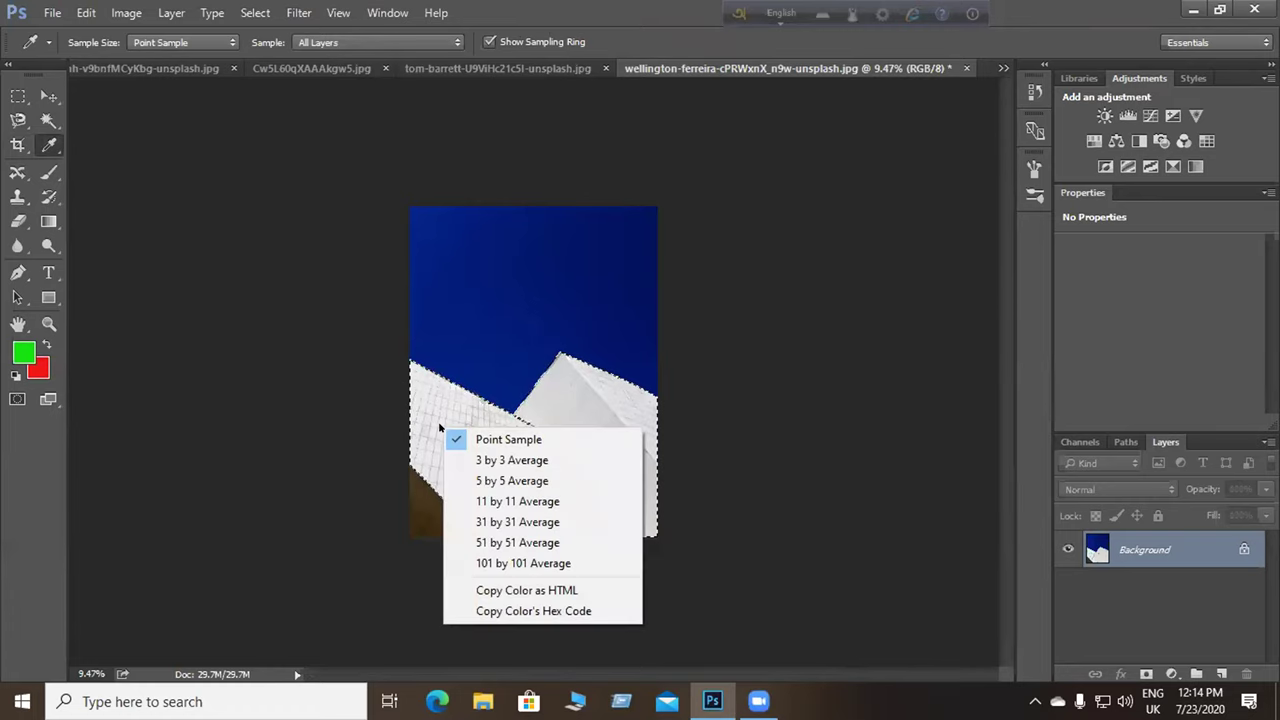
left_click(424, 367)
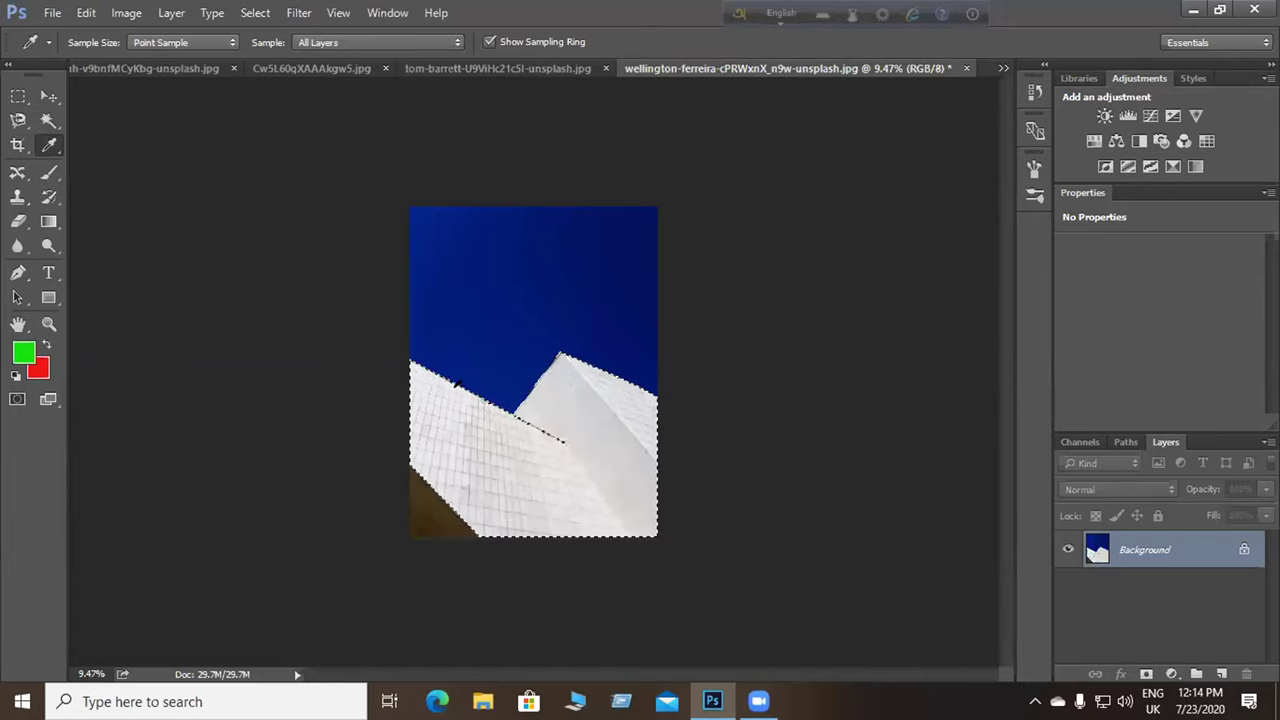
right_click(458, 384)
left_click(440, 394)
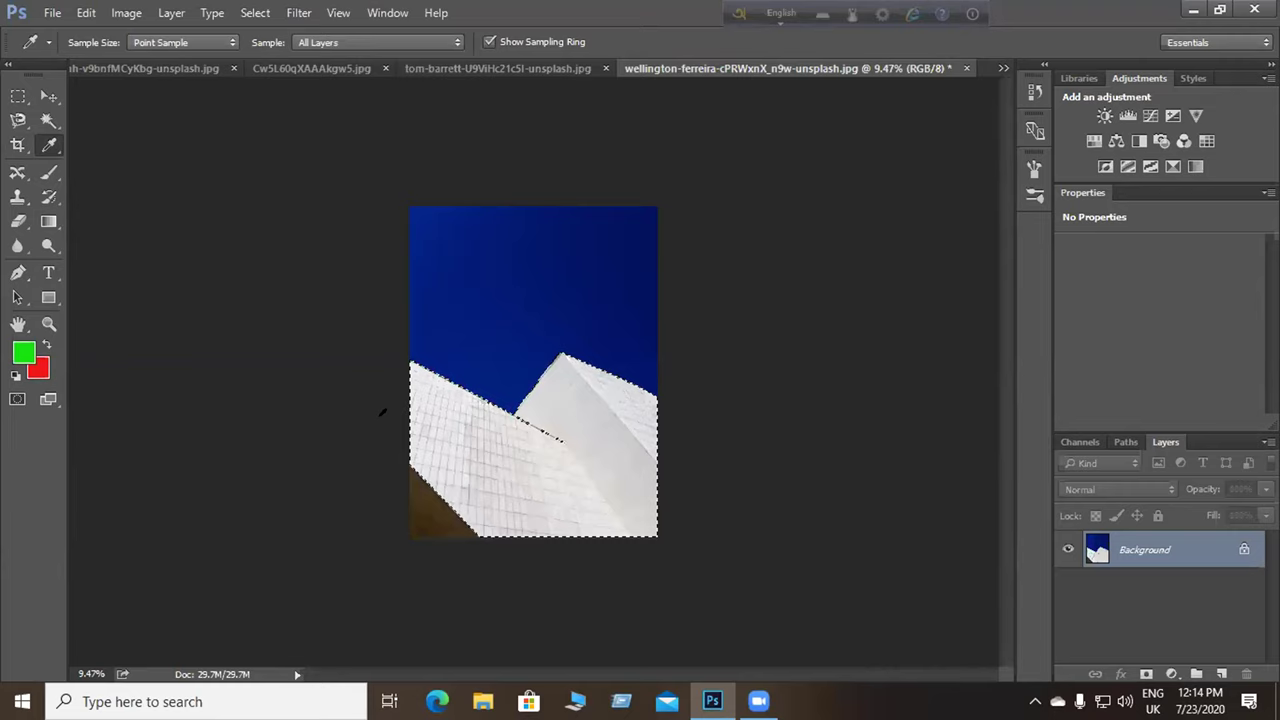
View the Eyedropper tool's variants and sample the dark grey area around the photo as the foreground colour.
right_click(49, 145)
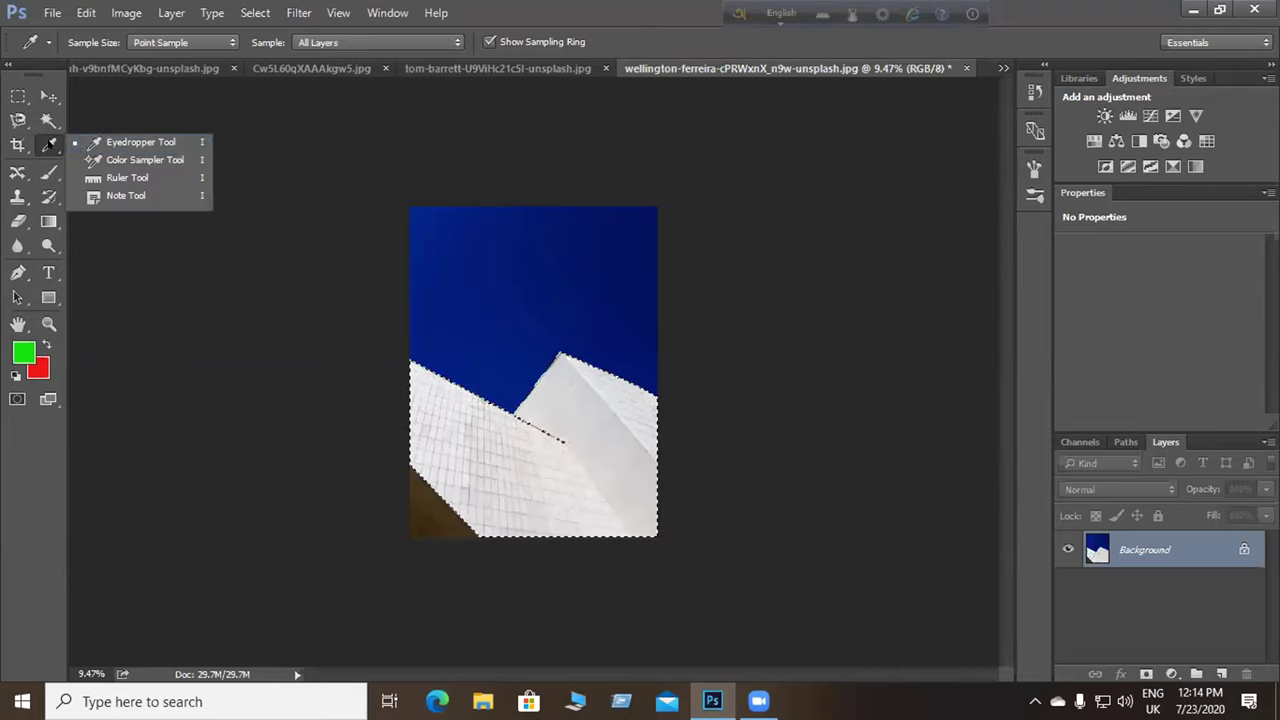
left_click(143, 265)
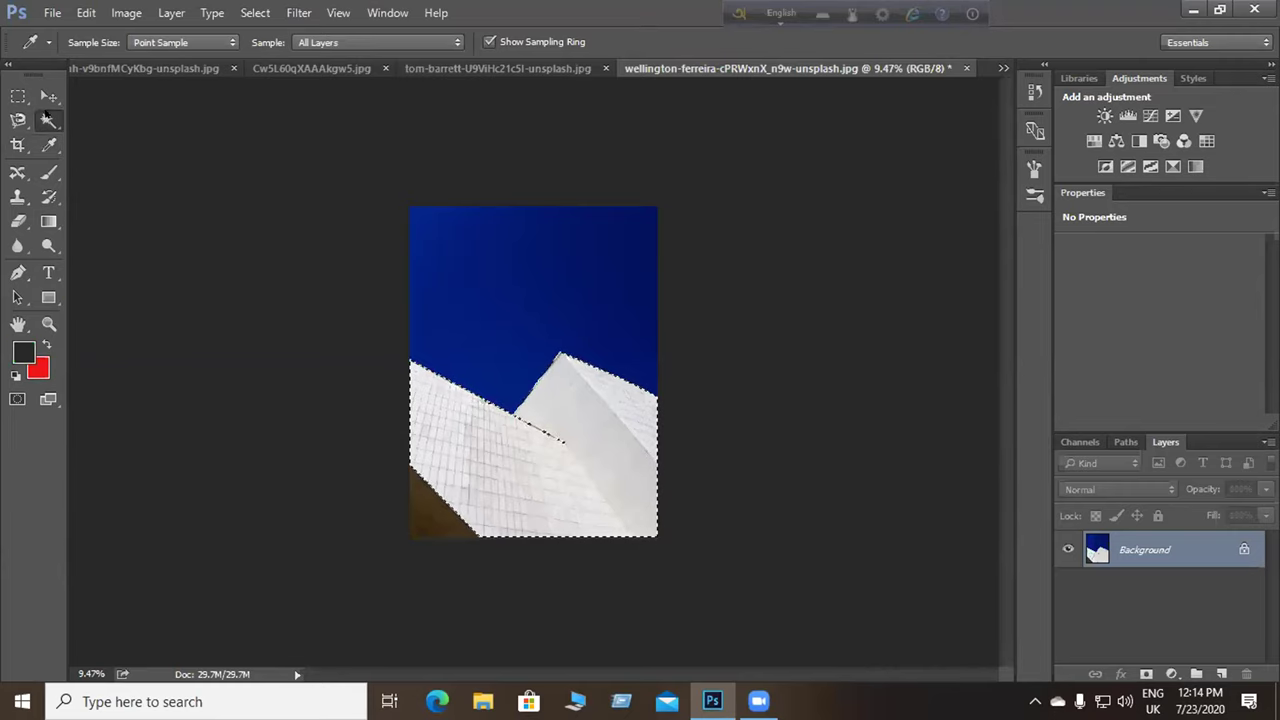
Review the Magic Wand and Lasso tool variants, and revisit the Crop and Eyedropper tools on the building photo.
left_click(49, 119)
right_click(49, 119)
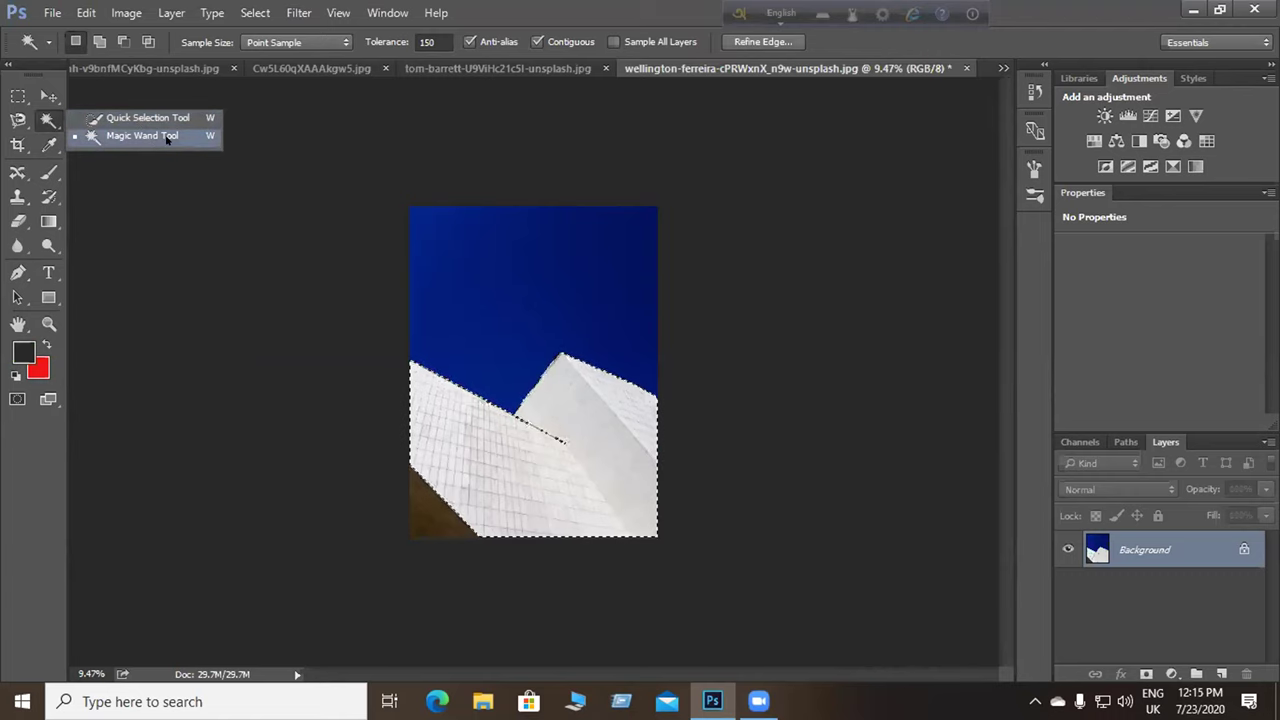
left_click(18, 118)
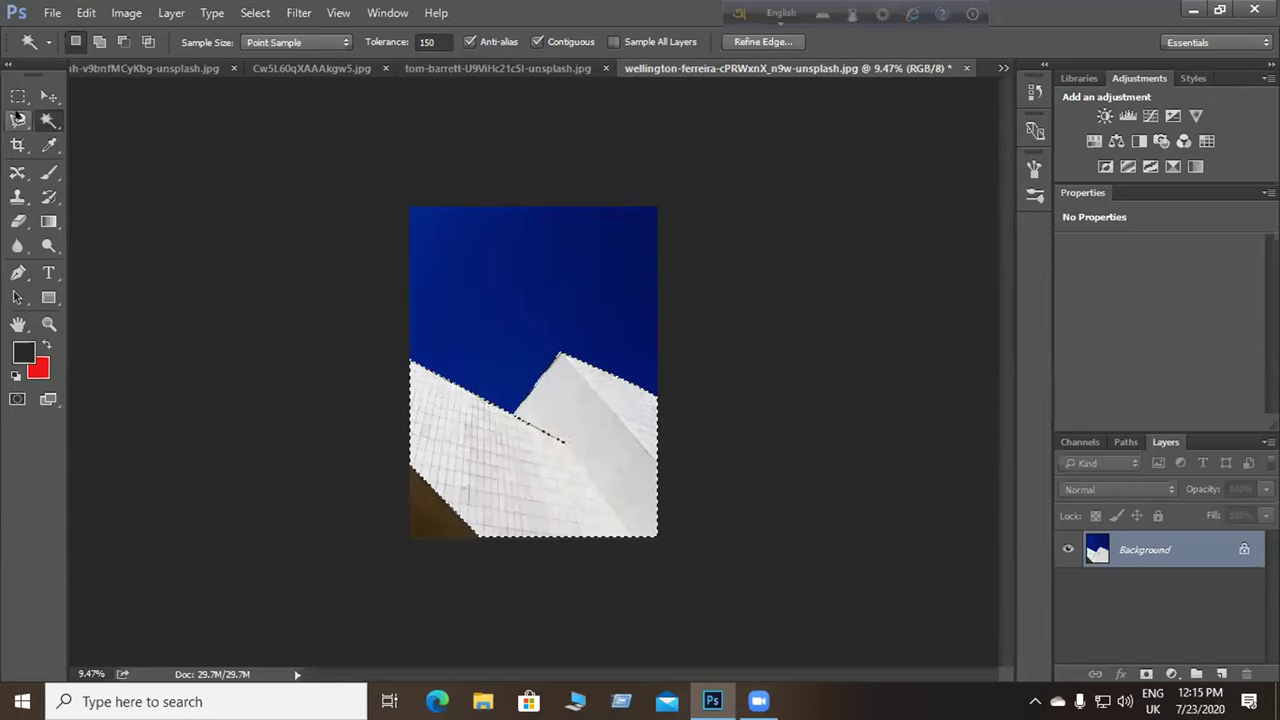
right_click(18, 118)
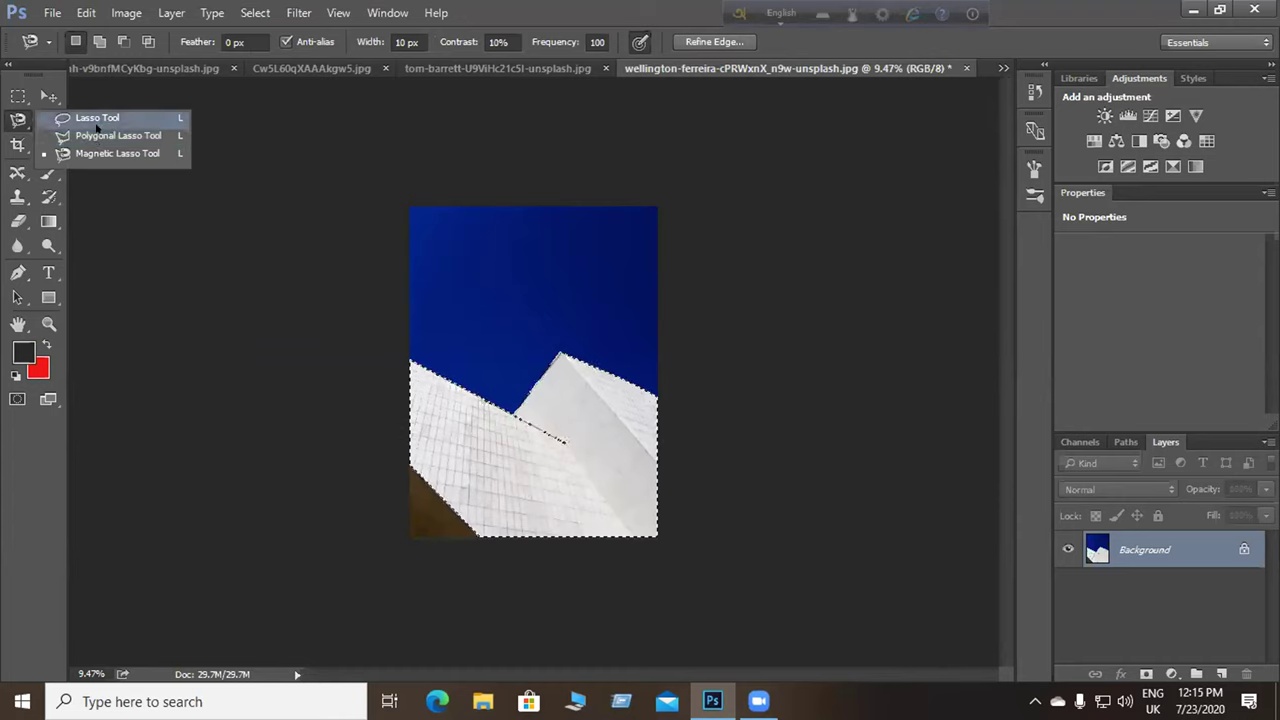
left_click(18, 120)
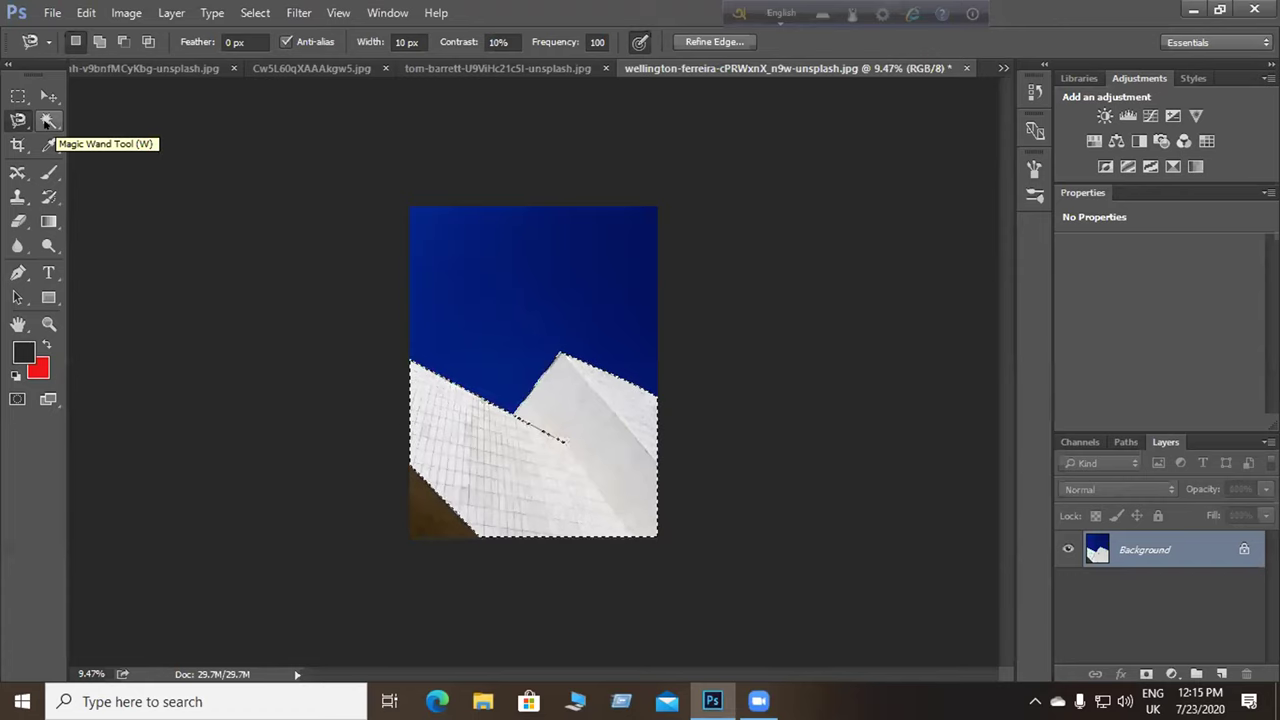
left_click(46, 121)
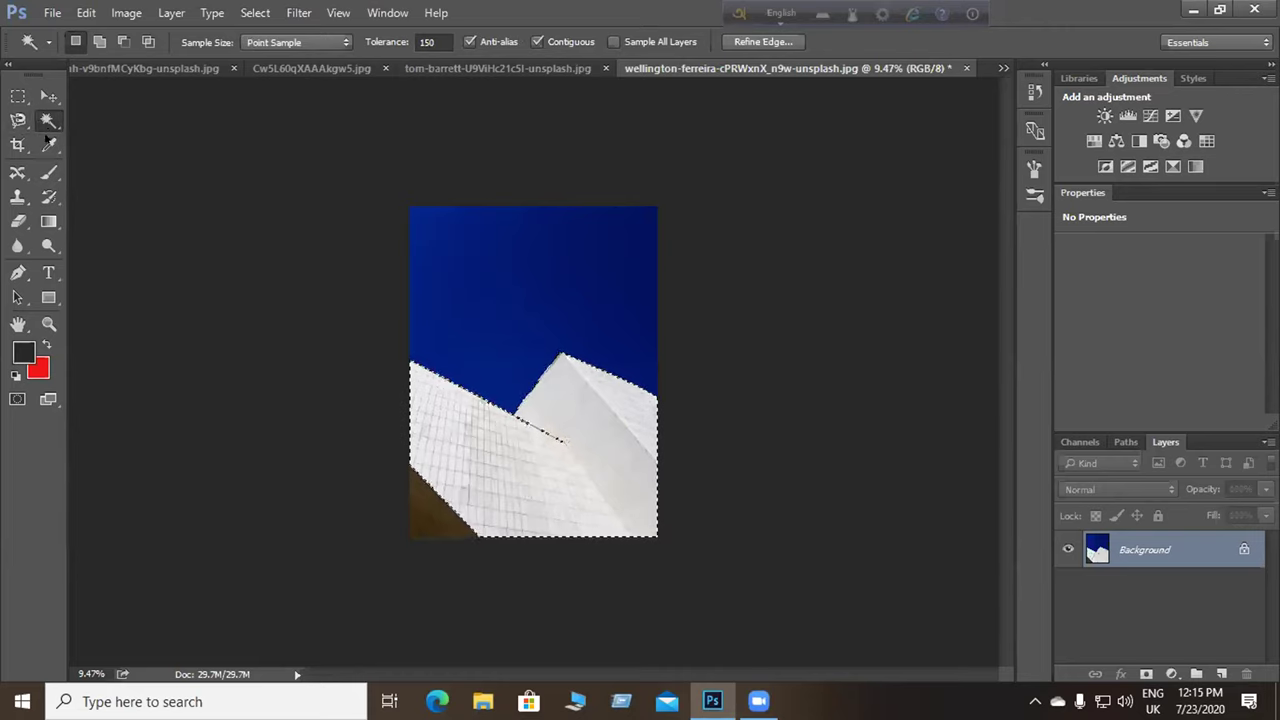
left_click(17, 145)
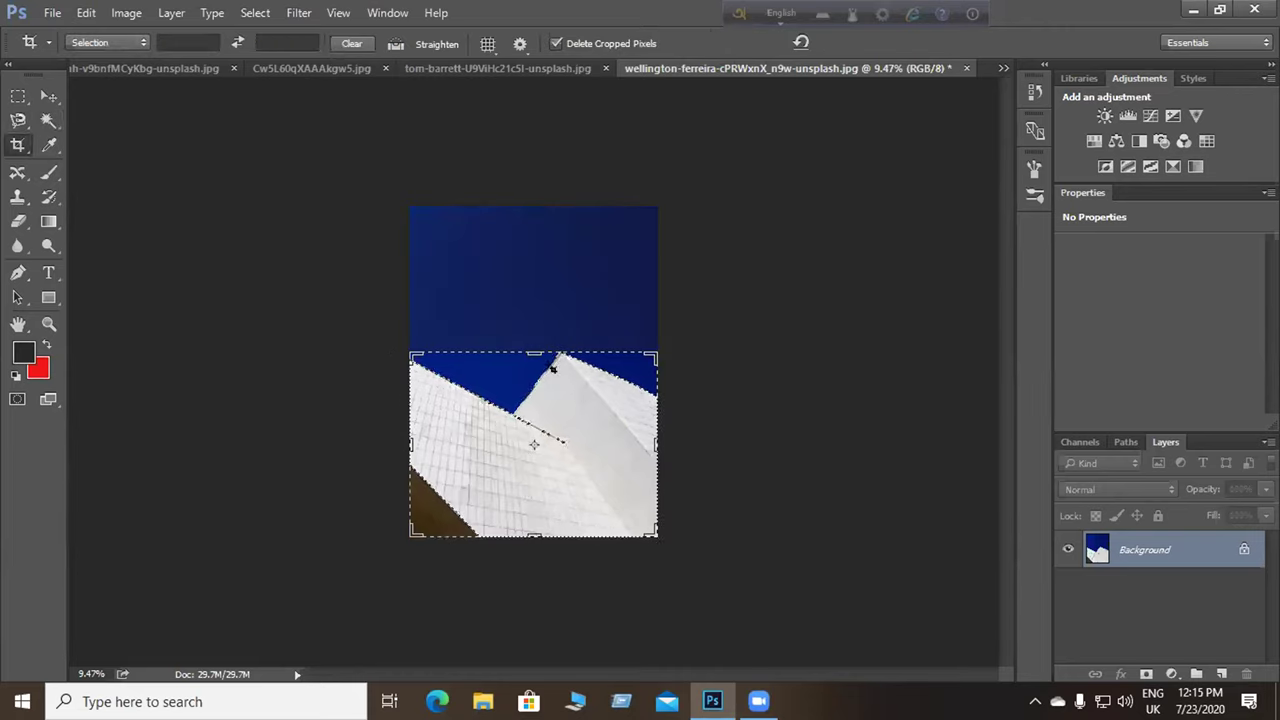
left_click(49, 145)
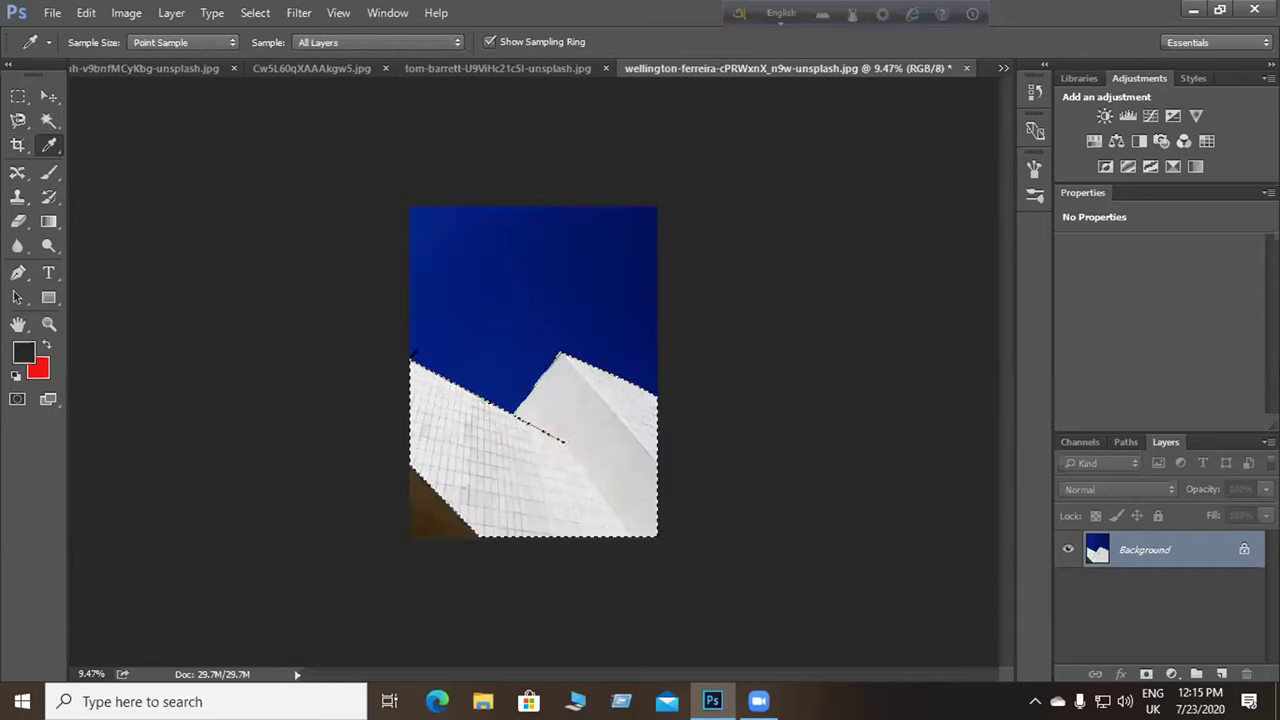
Switch to the Magnetic Lasso tool and deselect the building area.
left_click(32, 121)
right_click(478, 352)
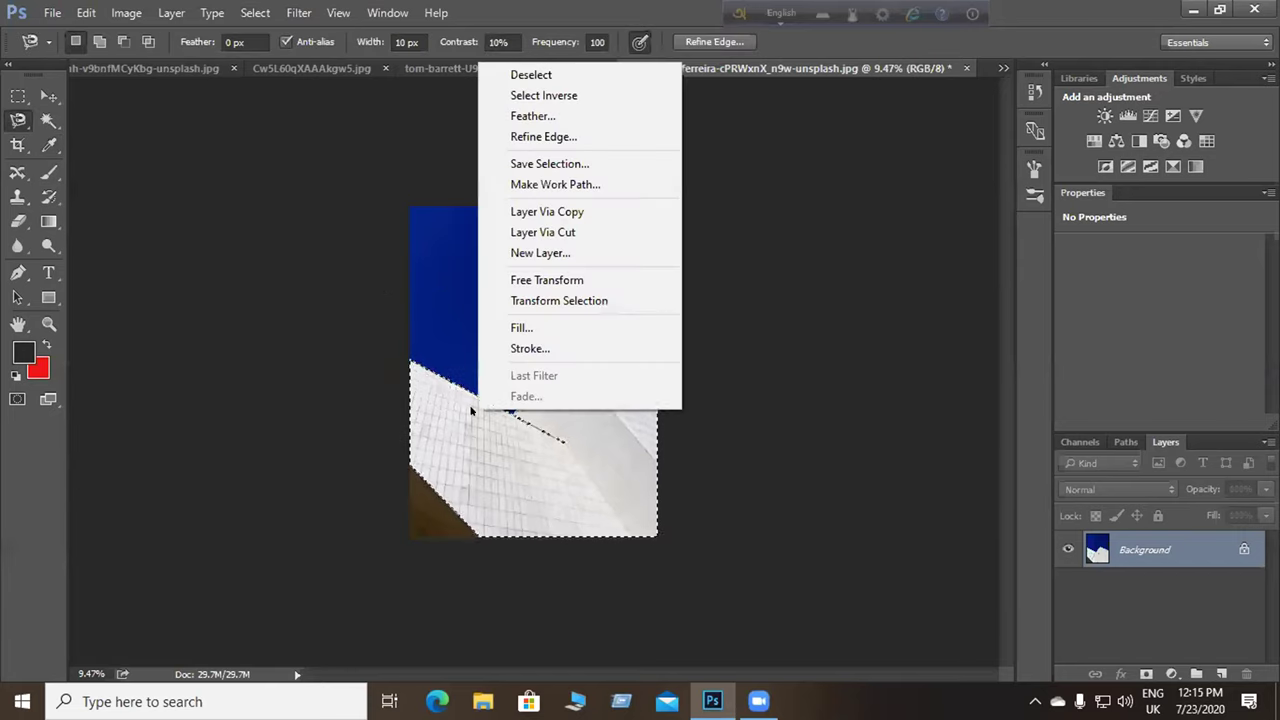
left_click(530, 75)
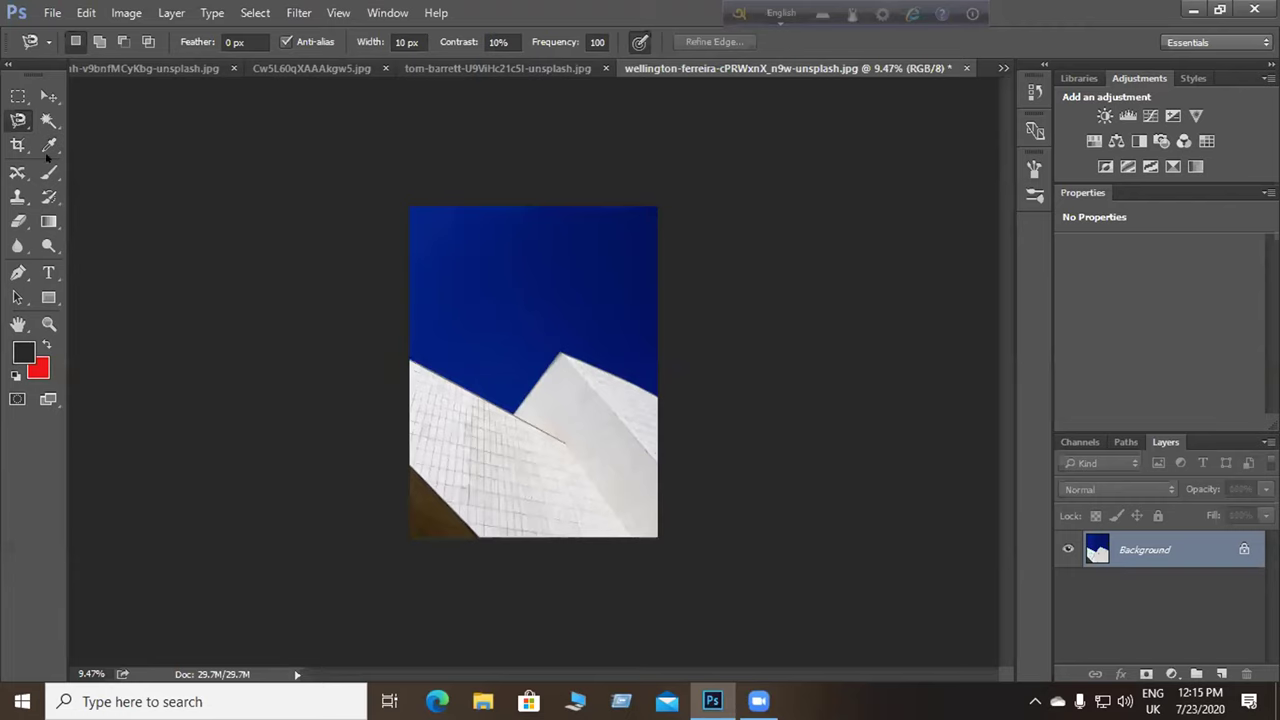
Try to extend the crop frame beyond all four edges of the photo so the added border fills with red.
left_click(17, 145)
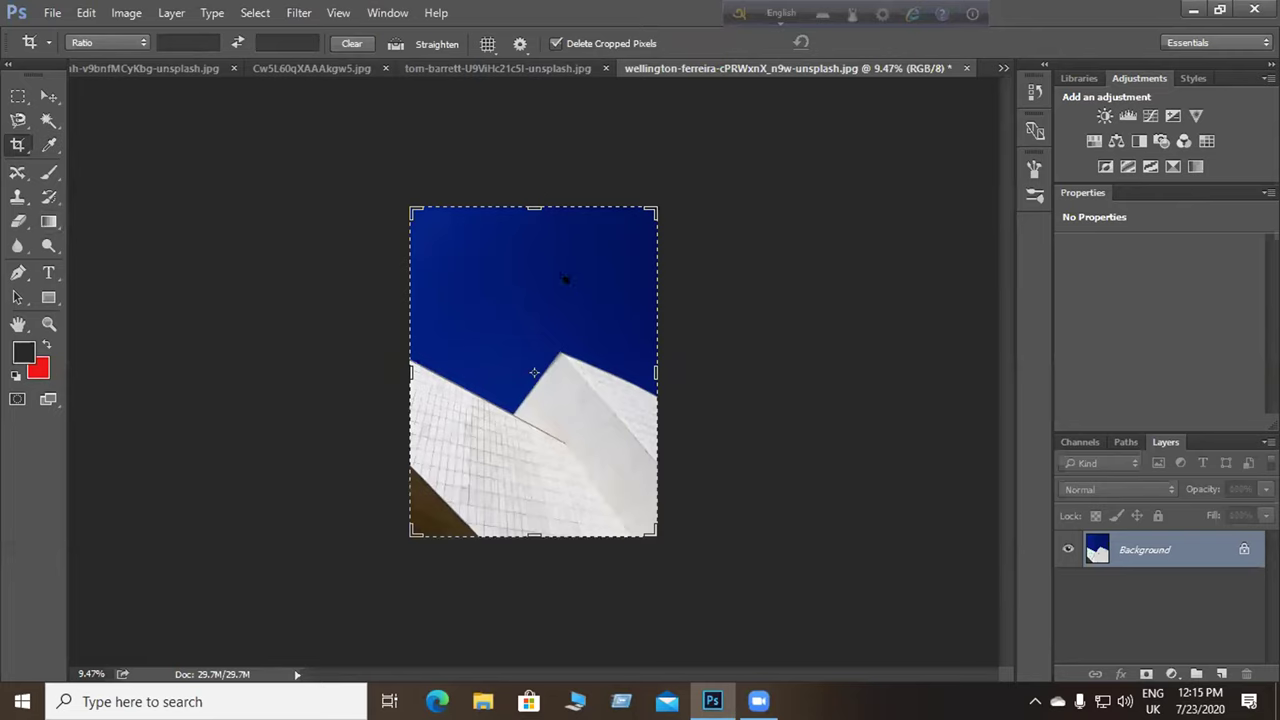
mouse_move(649, 200)
left_mouse_down()
mouse_move(655, 228)
mouse_move(651, 203)
left_mouse_up()
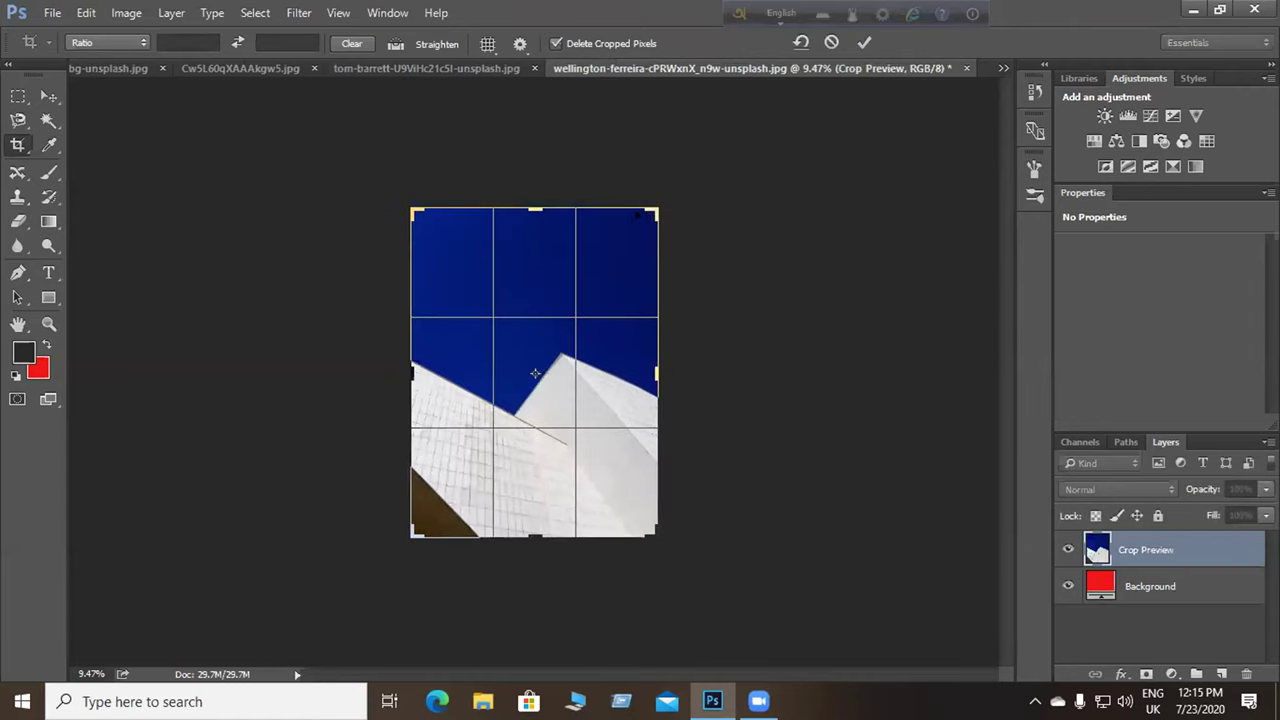
mouse_move(649, 200)
left_mouse_down()
mouse_move(652, 222)
mouse_move(650, 204)
left_mouse_up()
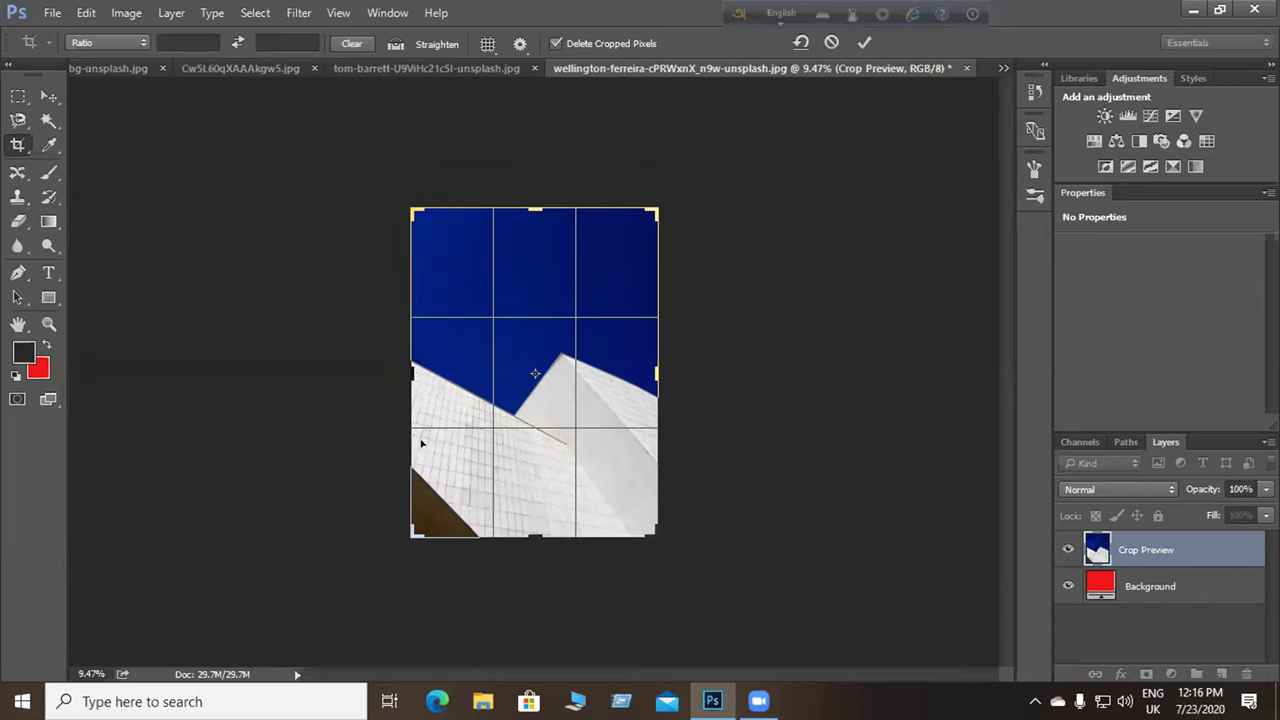
left_click_drag(650, 201, 660, 201)
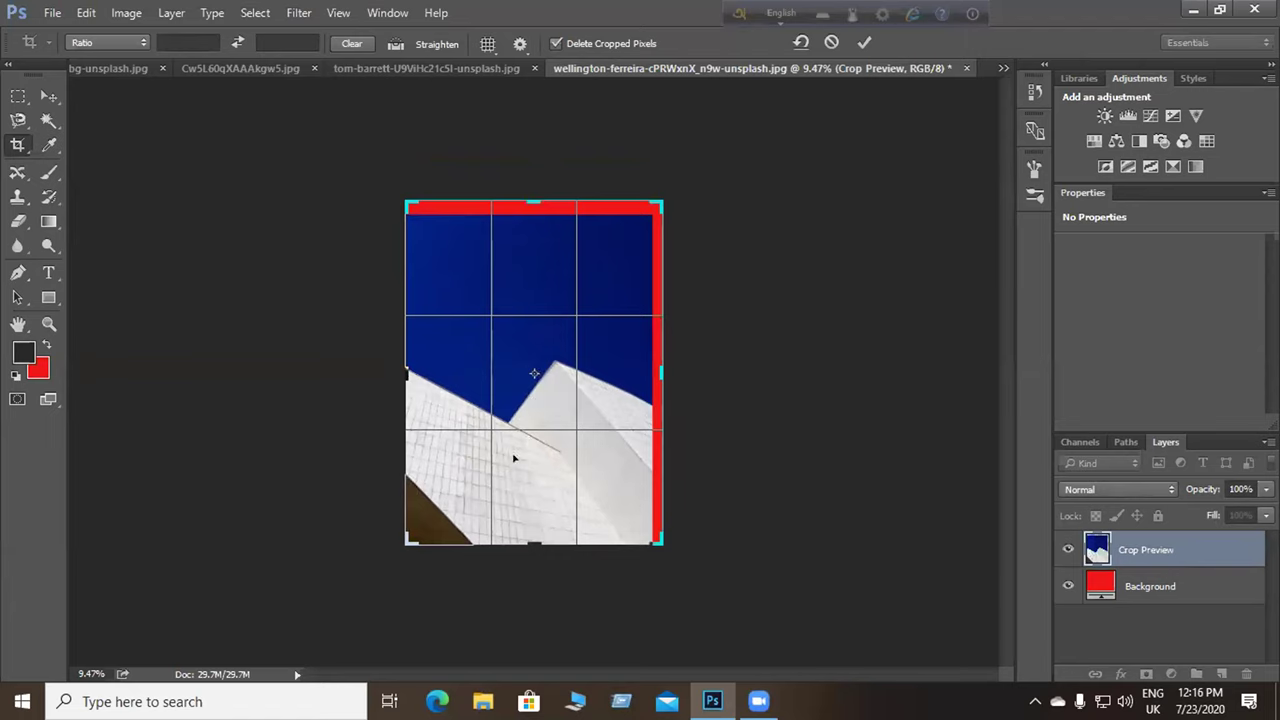
left_click_drag(406, 544, 393, 547)
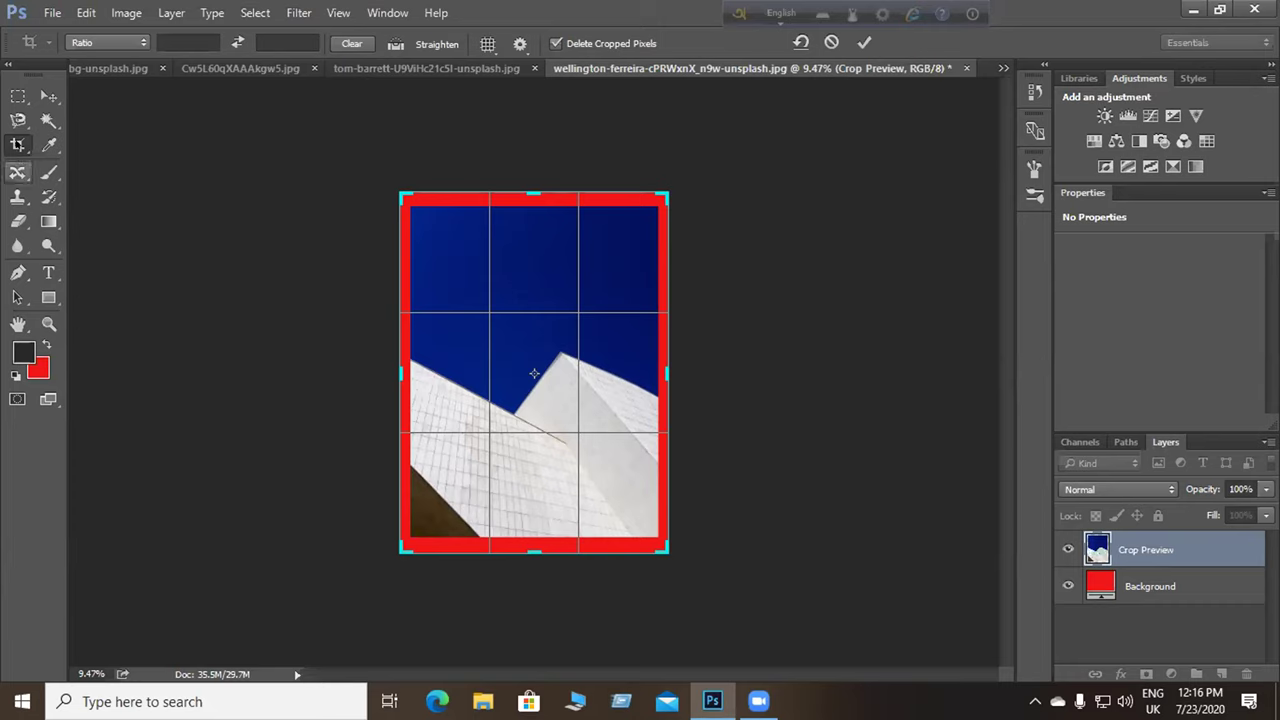
View the Crop tool's variants, keep the standard Crop Tool, and cancel the enlarged crop.
left_click(17, 144)
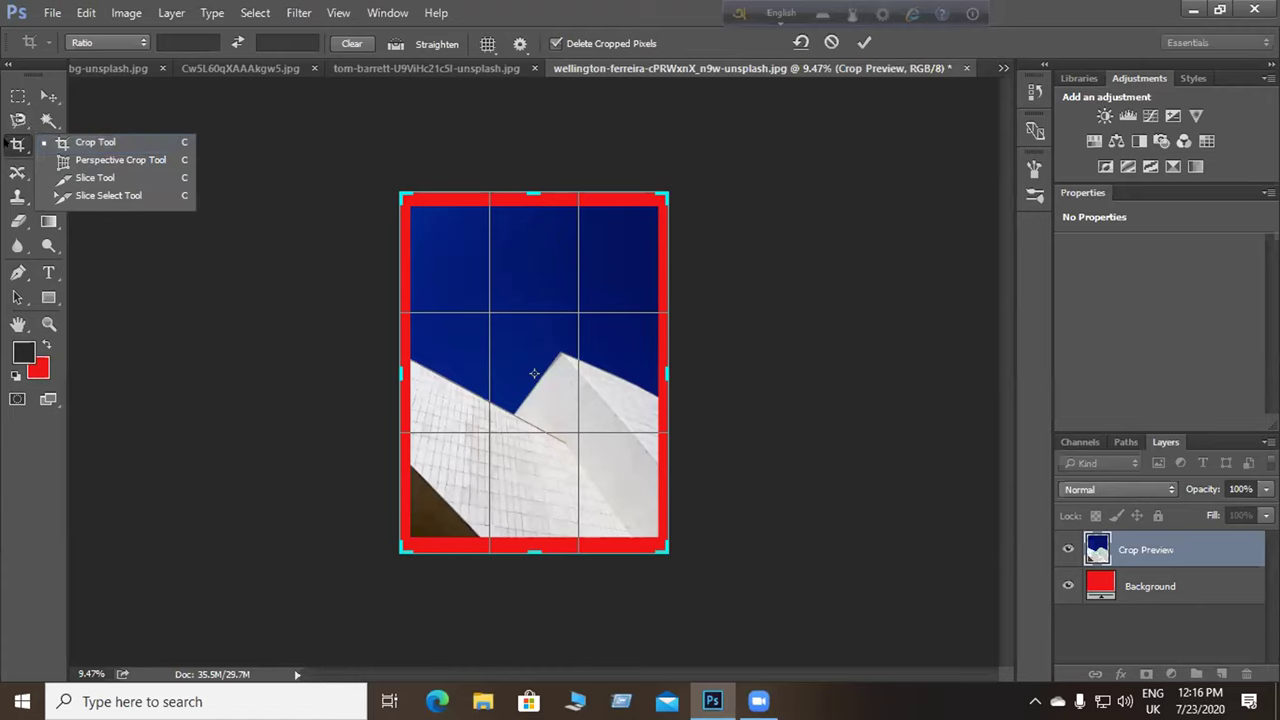
left_click(93, 143)
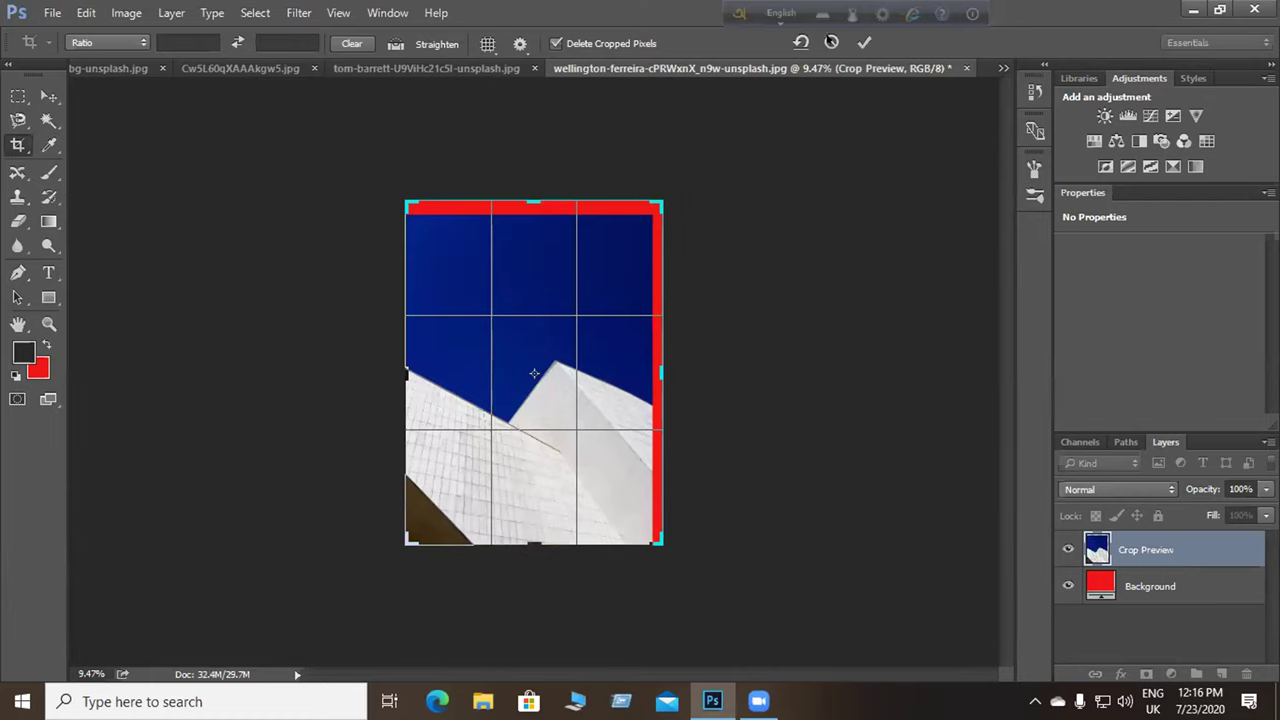
left_click(864, 42)
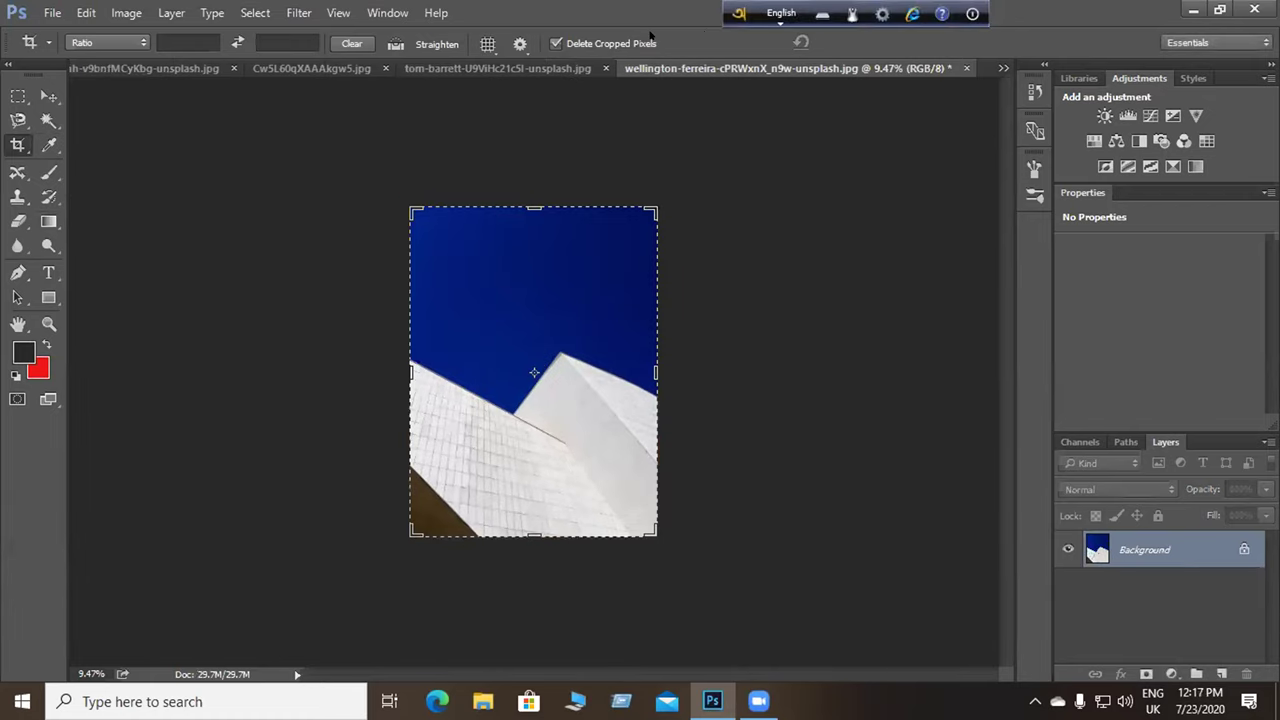
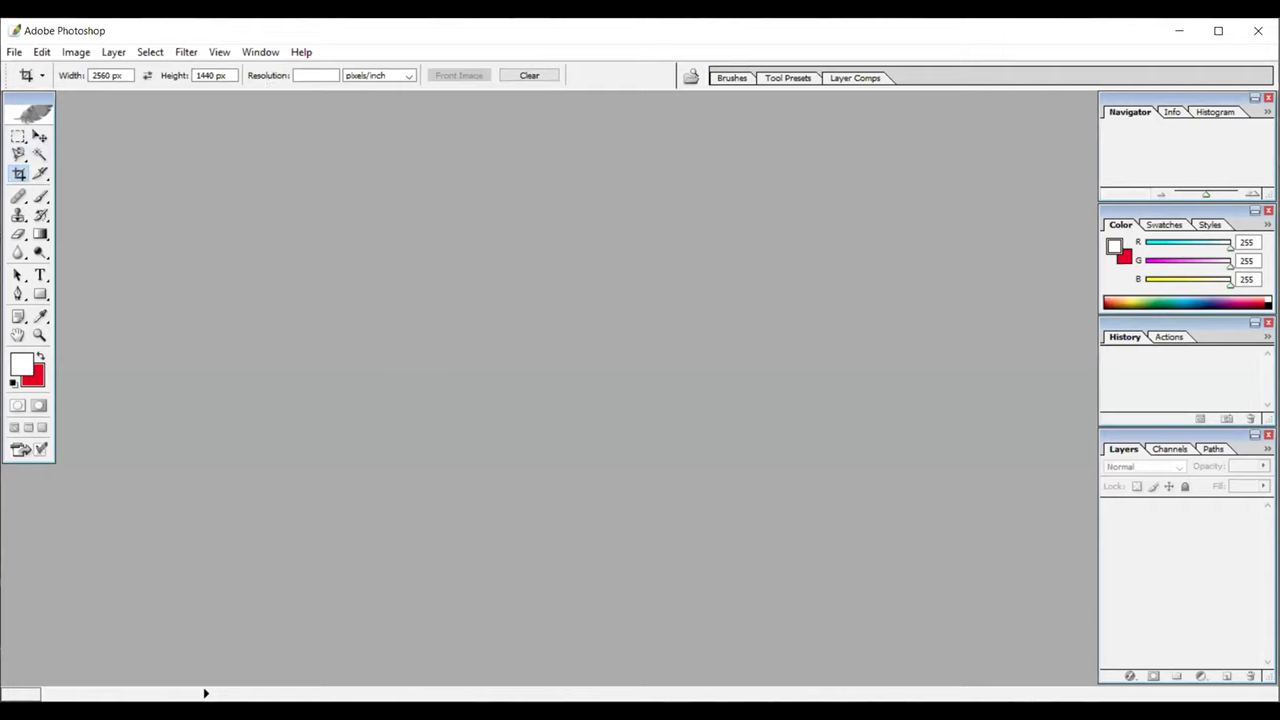
In the older Adobe Photoshop version, open r-removebg-preview.png from the Personal folder and maximise its document window.
double_click(679, 352)
scroll(710, 330, "down", 5)
scroll(708, 321, "down", 10)
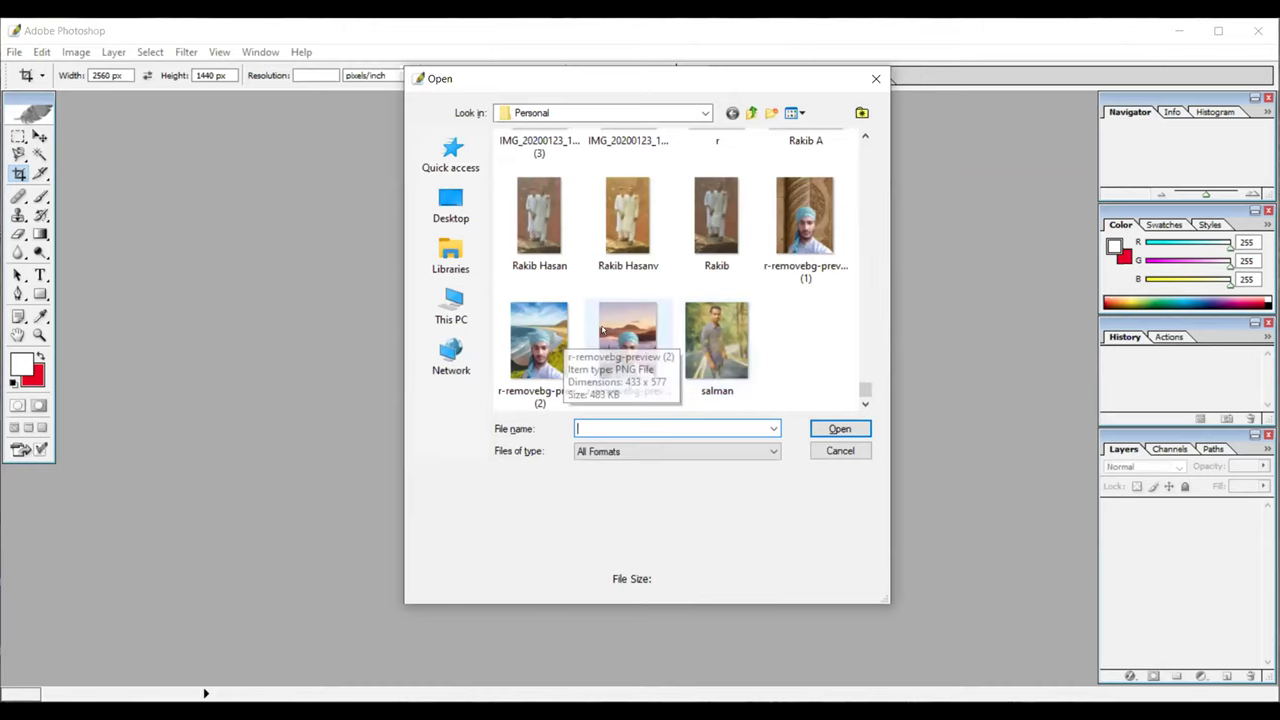
scroll(625, 325, "up", 5)
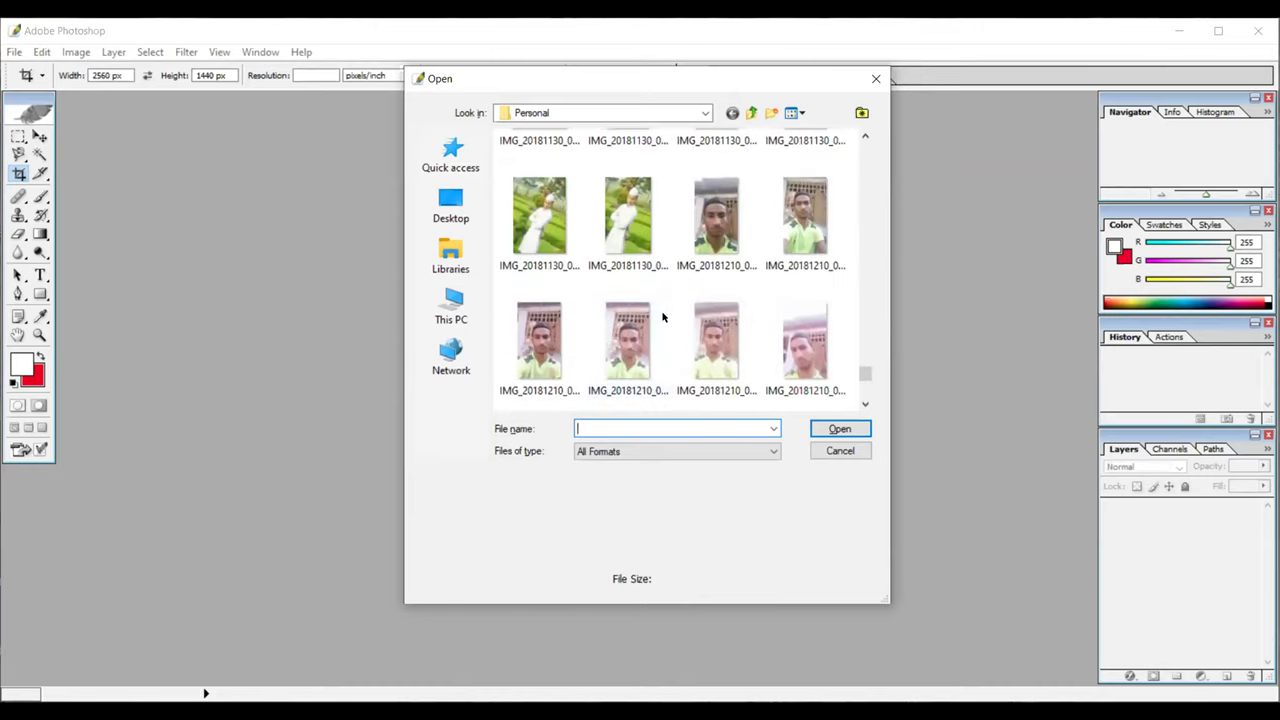
scroll(662, 317, "down", 5)
left_click(628, 335)
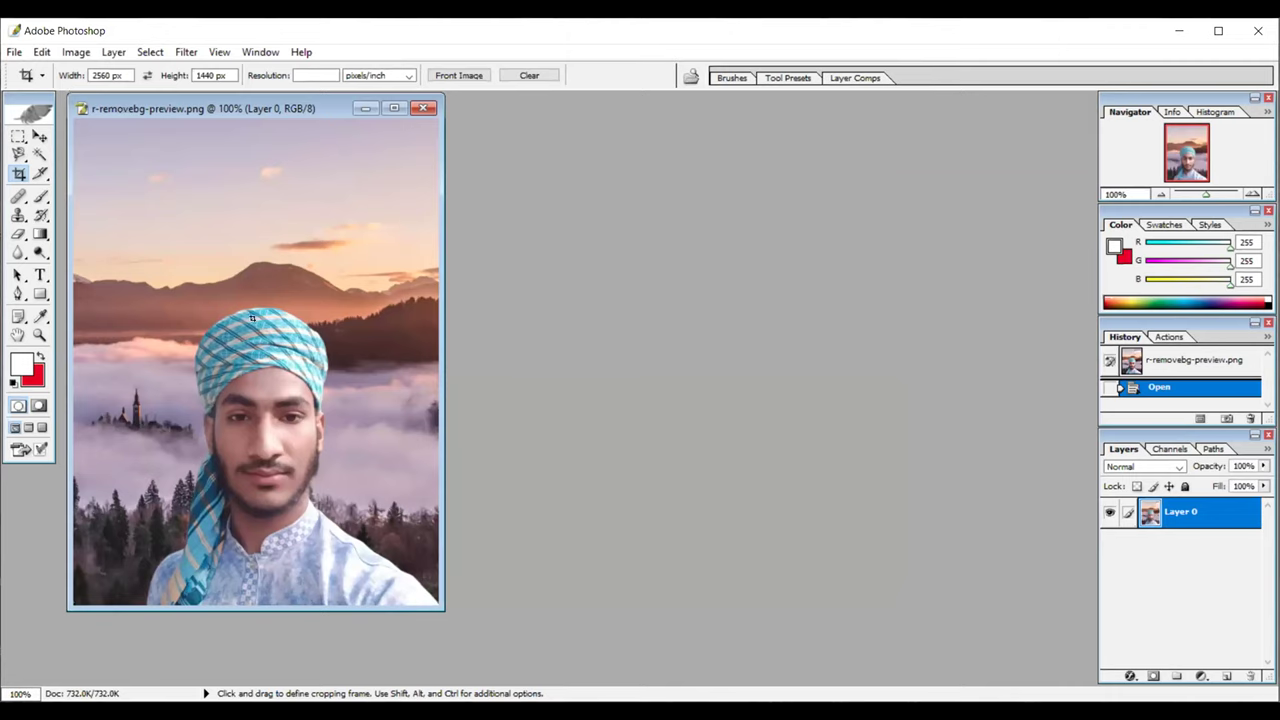
left_click(392, 107)
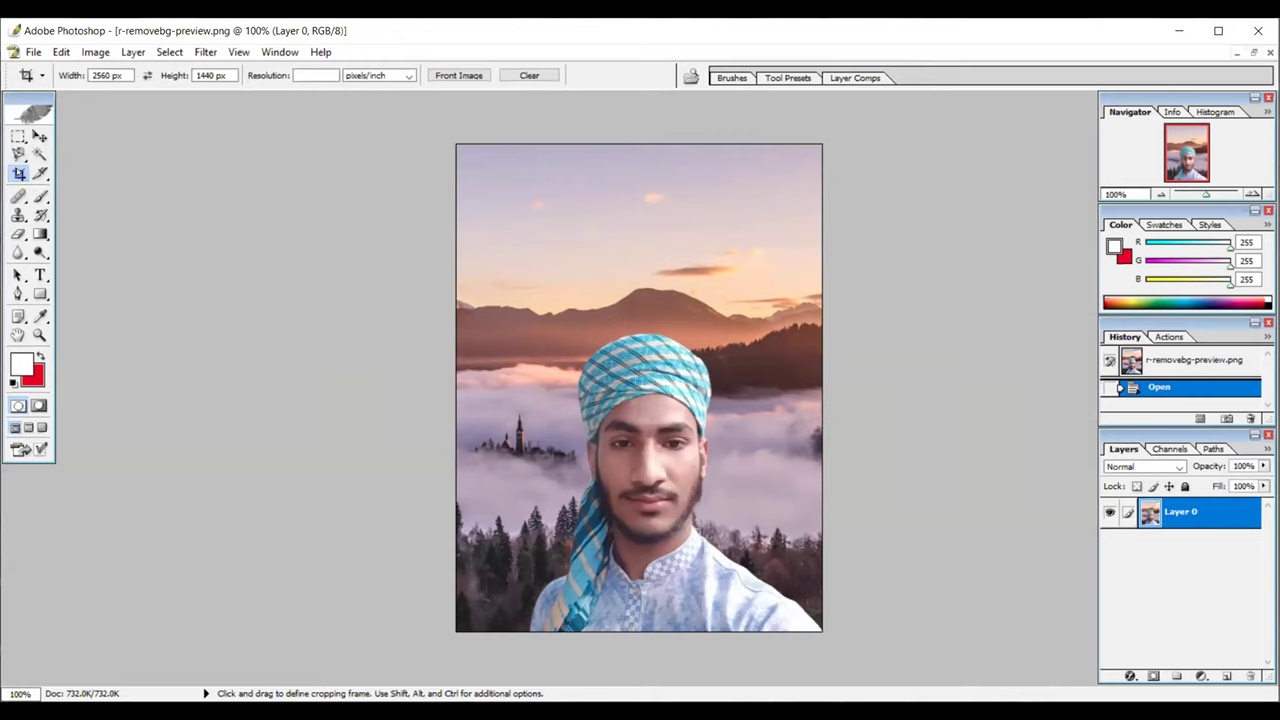
Activate the Magnetic Lasso tool, view its variants and switch to the standard Lasso Tool for the portrait.
left_click(19, 155)
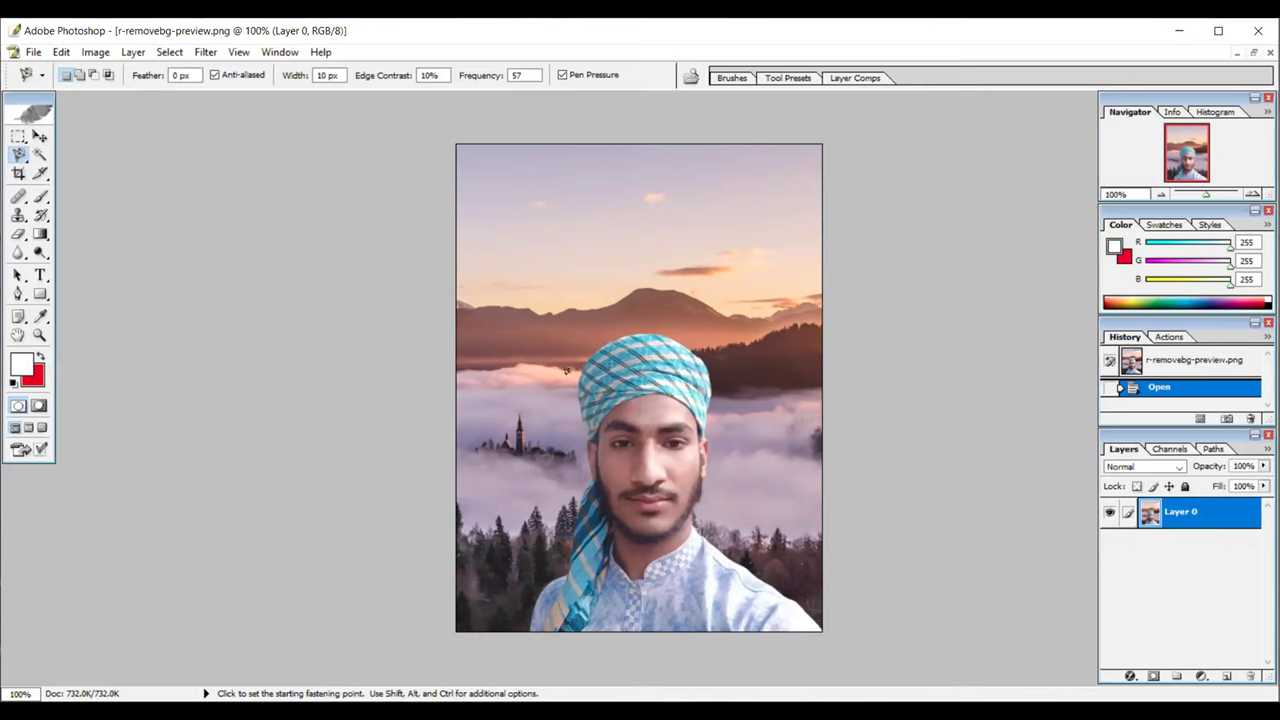
scroll(570, 400, "up", 4)
scroll(520, 552, "down", 4)
scroll(639, 388, "up", 1)
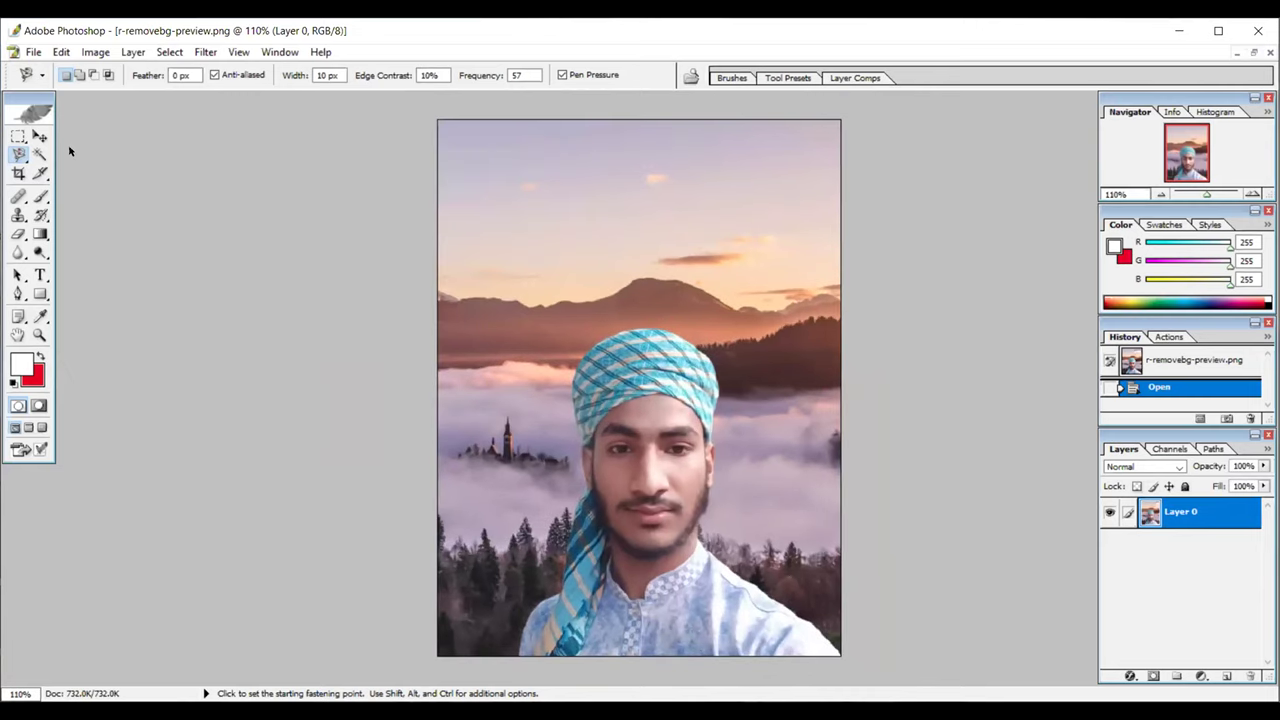
left_click(19, 154)
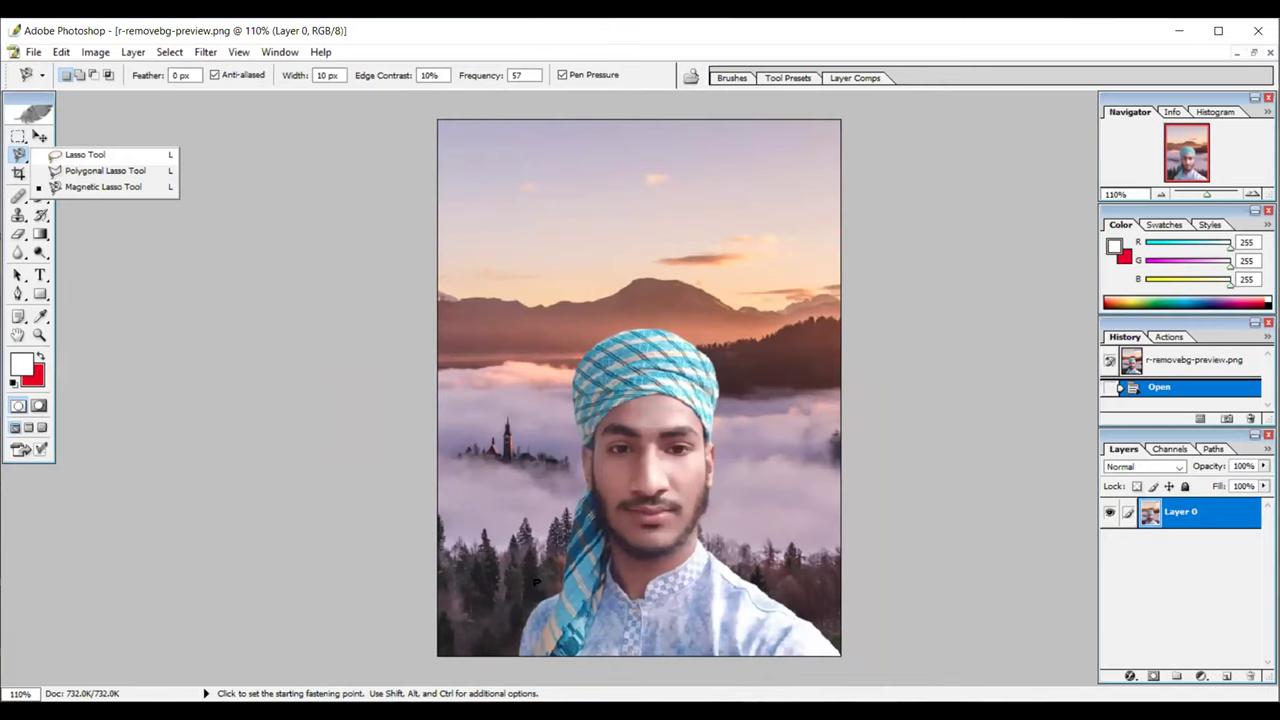
left_click(69, 155)
scroll(535, 585, "up", 2)
scroll(505, 620, "up", 2)
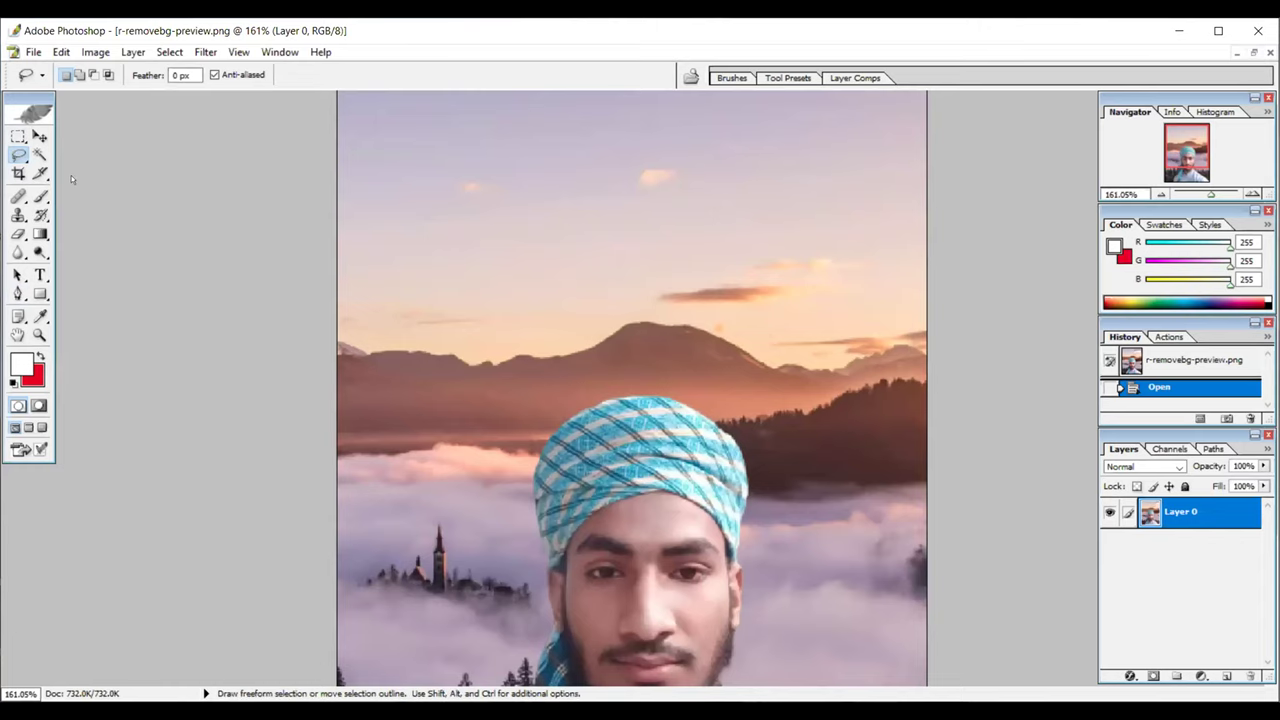
Review the three lasso variants again and choose the Magnetic Lasso Tool.
left_click(18, 154)
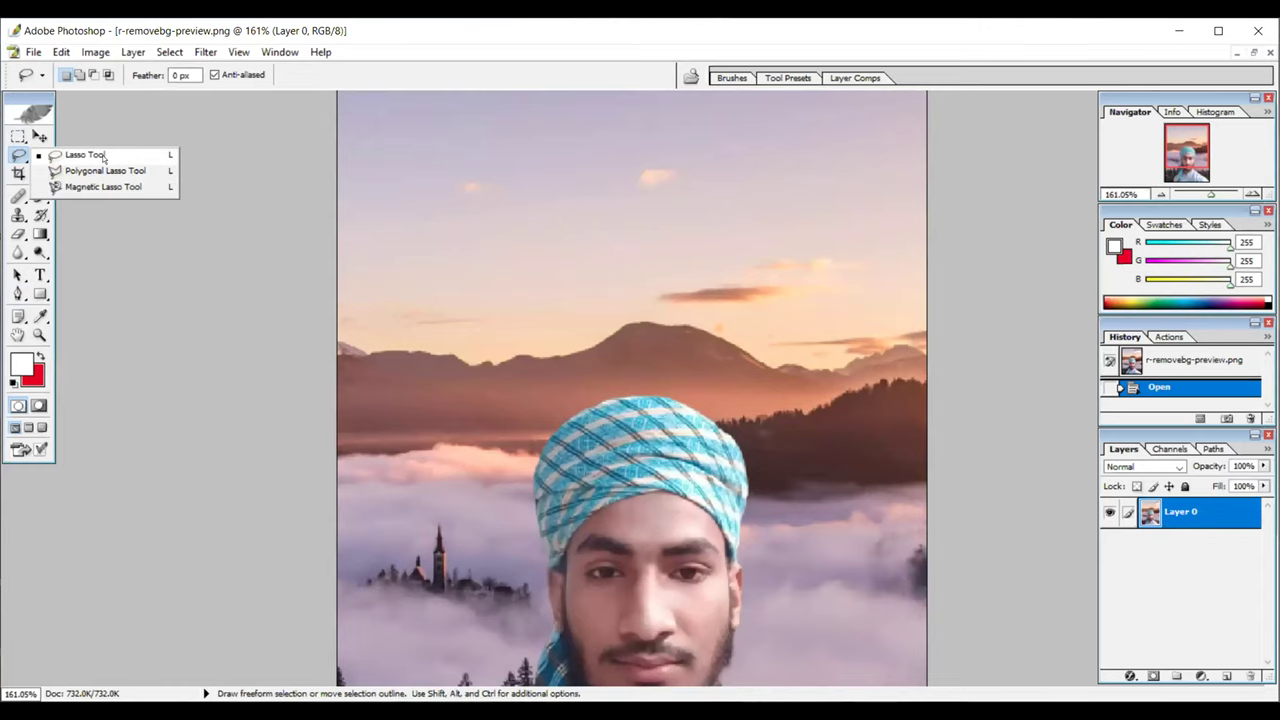
scroll(80, 197, "down", 5)
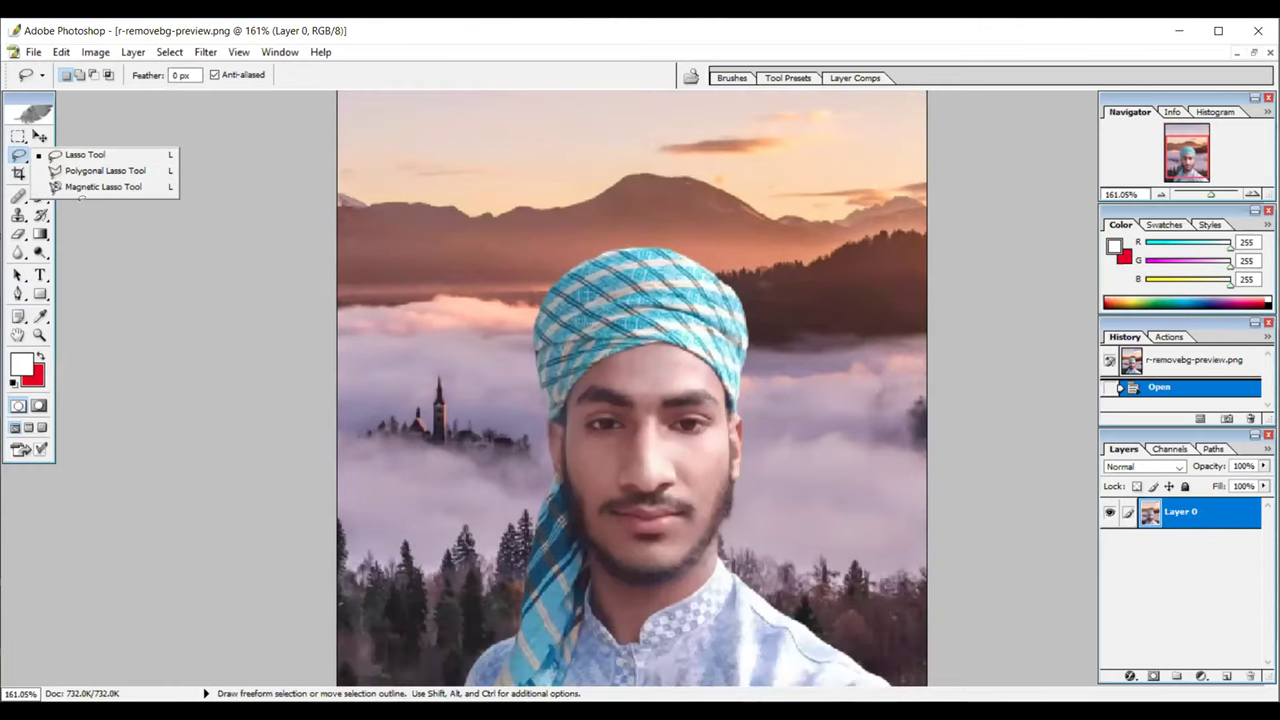
scroll(80, 197, "down", 1)
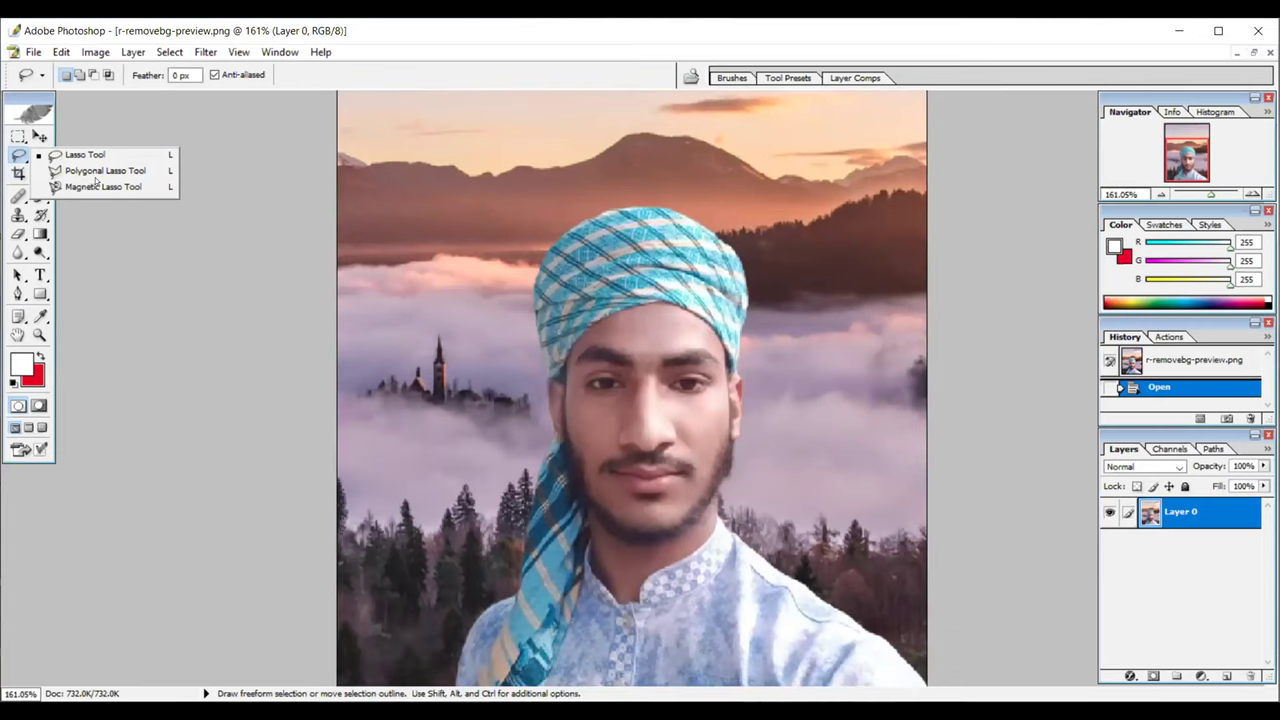
left_click(98, 186)
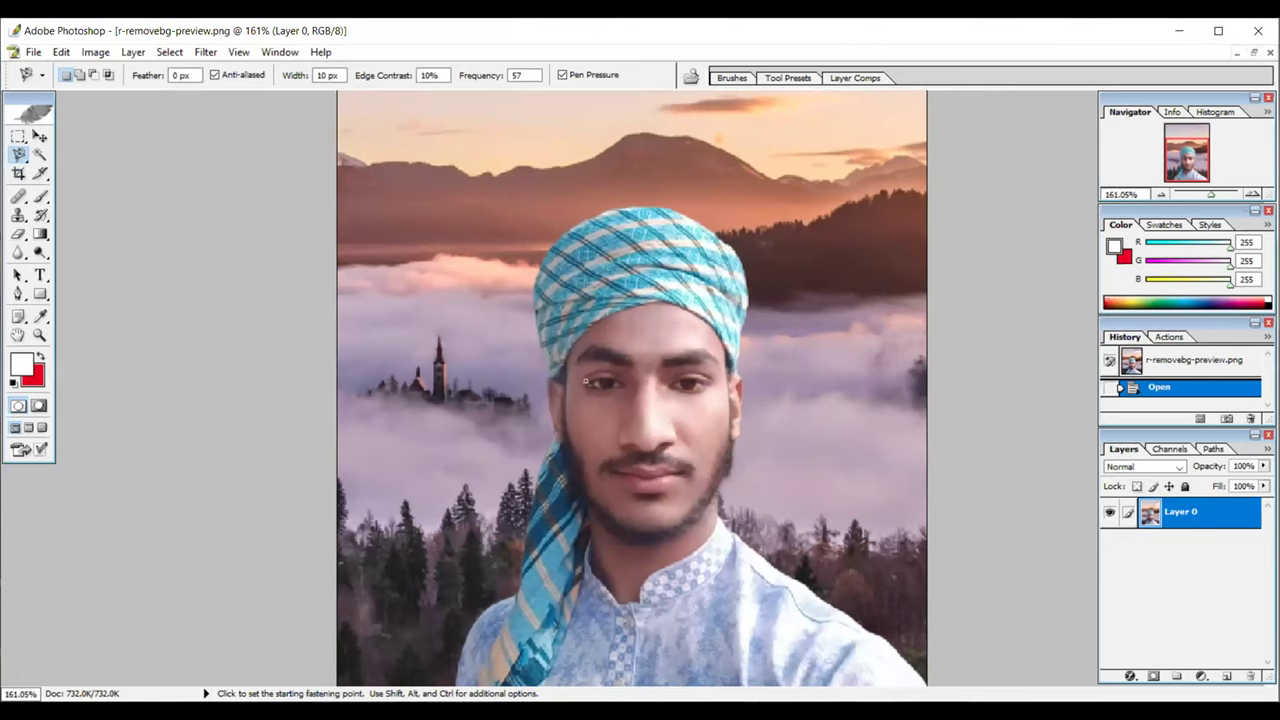
Select the shaded side of the face with the Magic Wand at tolerance 32.
key("w")
left_click(613, 378)
left_click(624, 367, "shift")
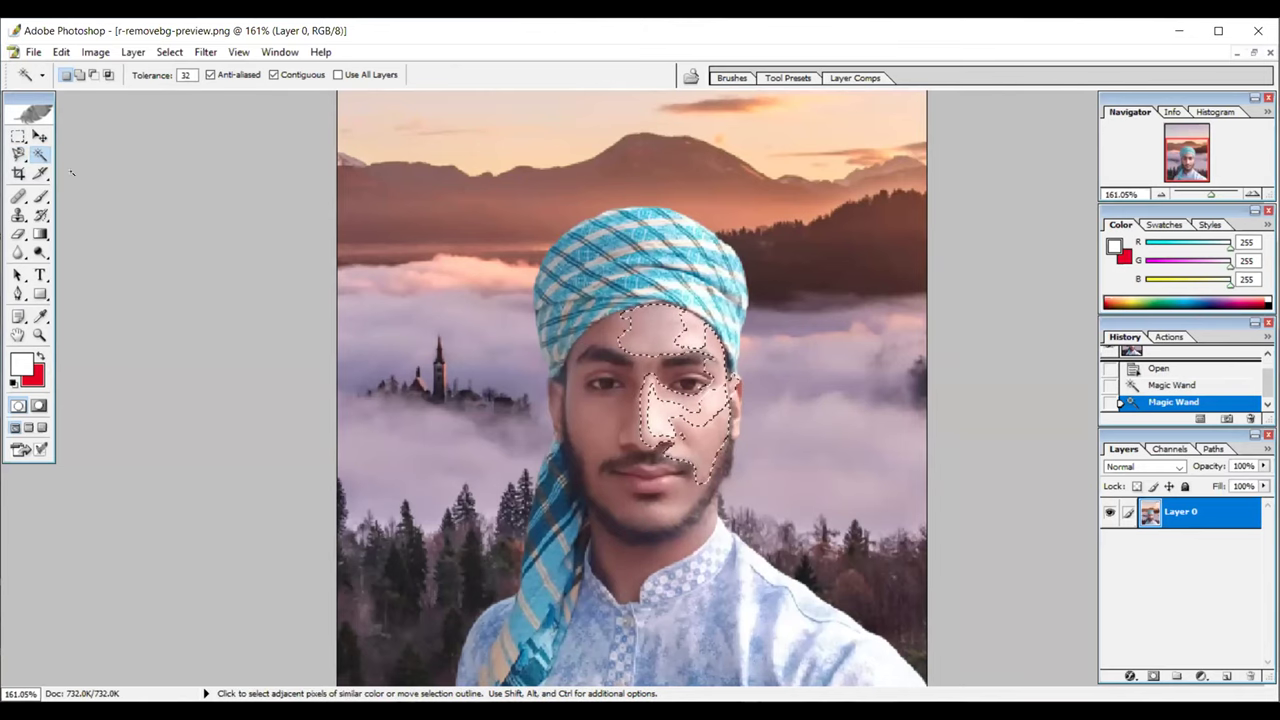
left_click(600, 420)
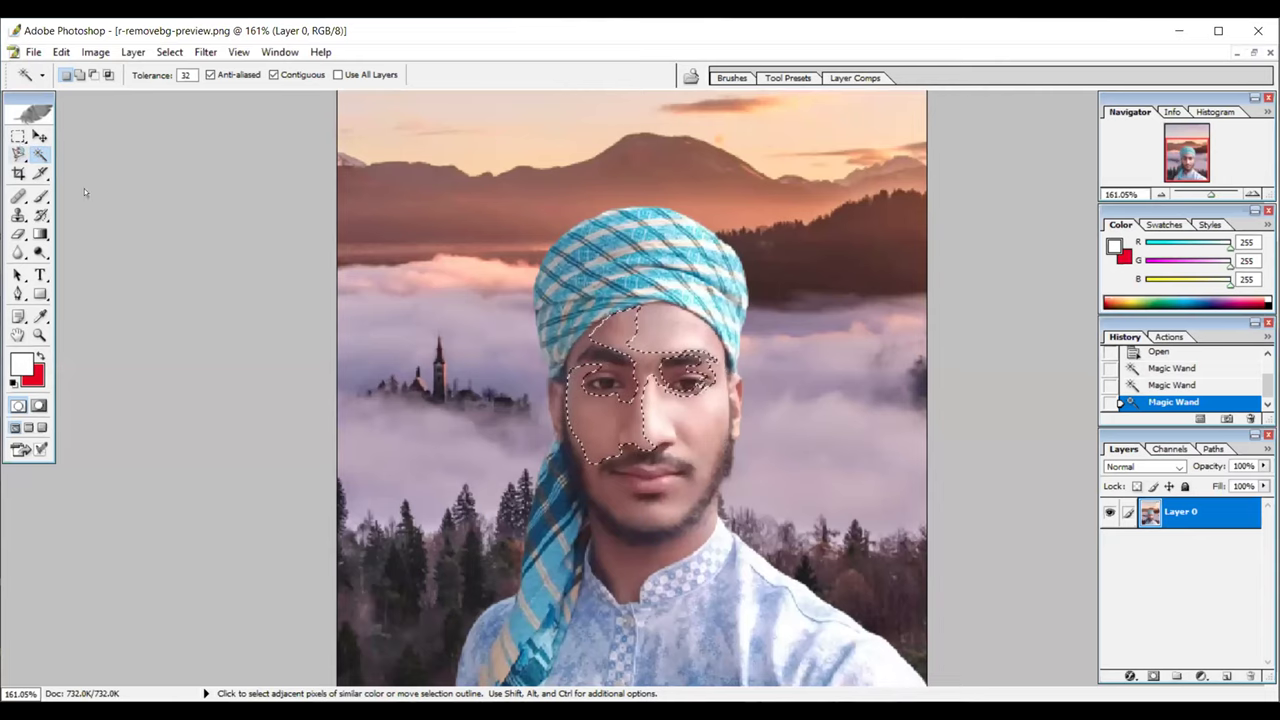
Revisit the Magnetic Lasso and Magic Wand tools and switch to the Slice Tool.
left_click(24, 156)
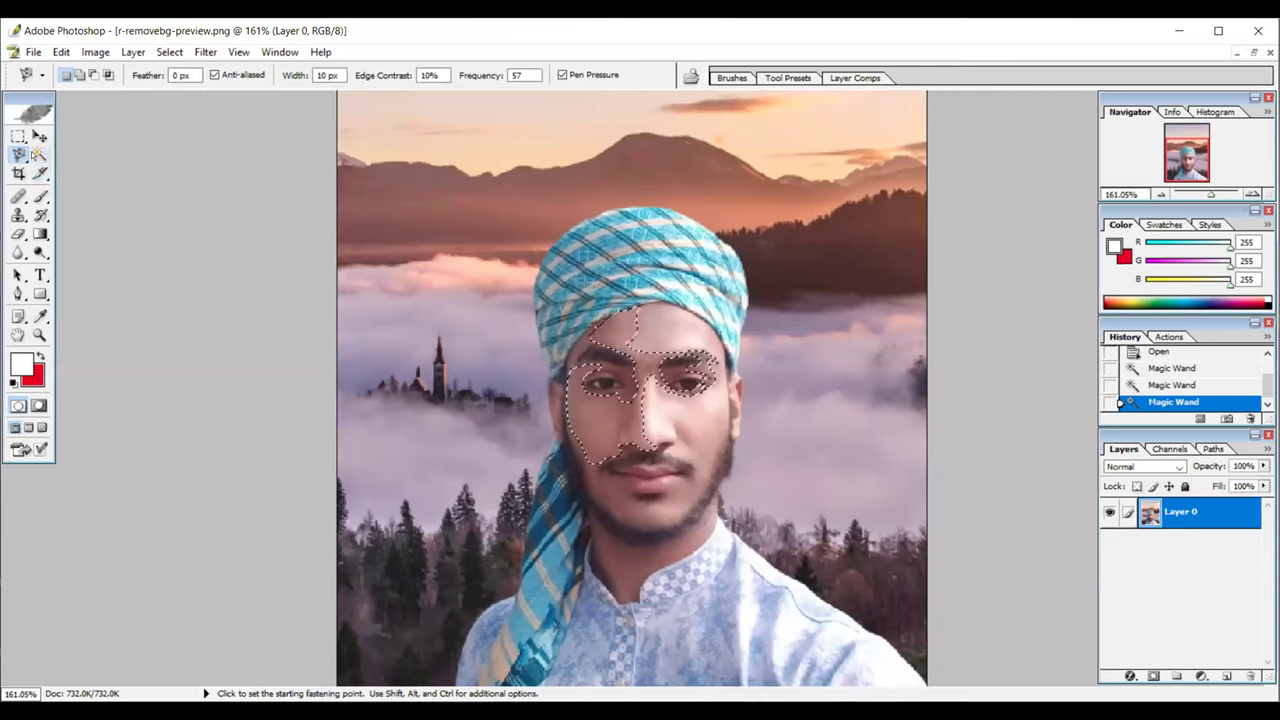
left_click(37, 153)
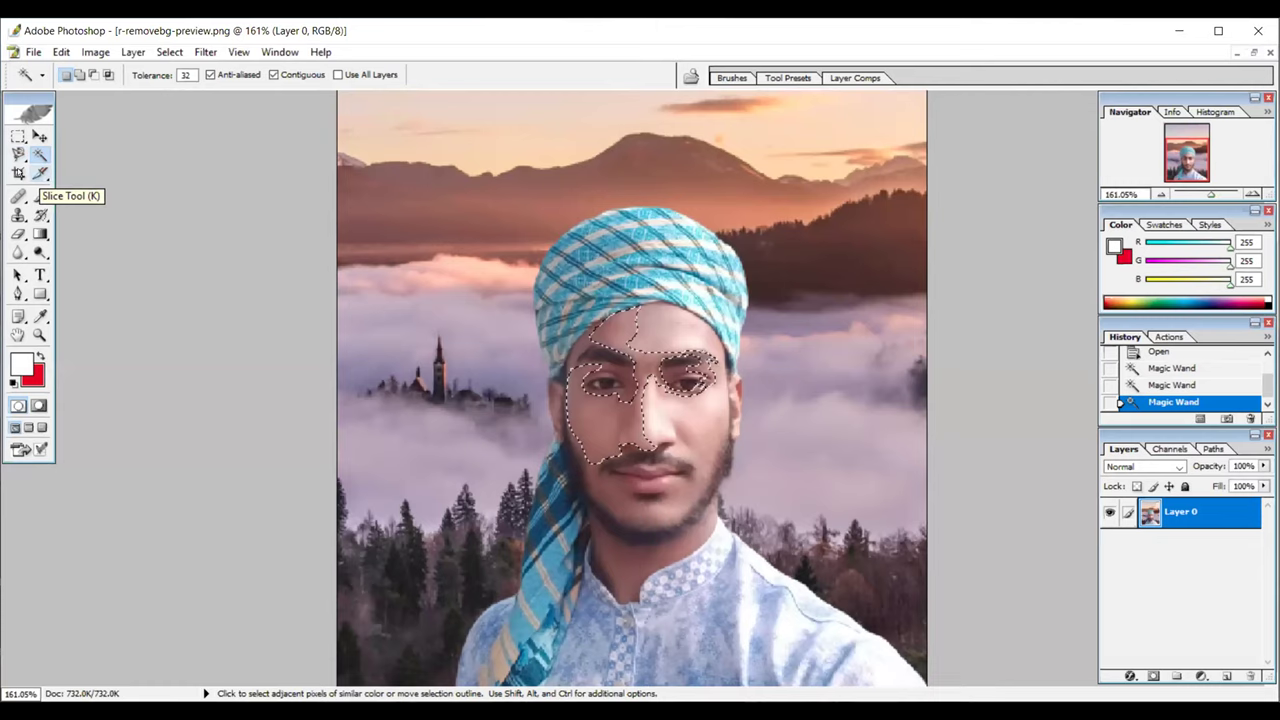
left_click(40, 173)
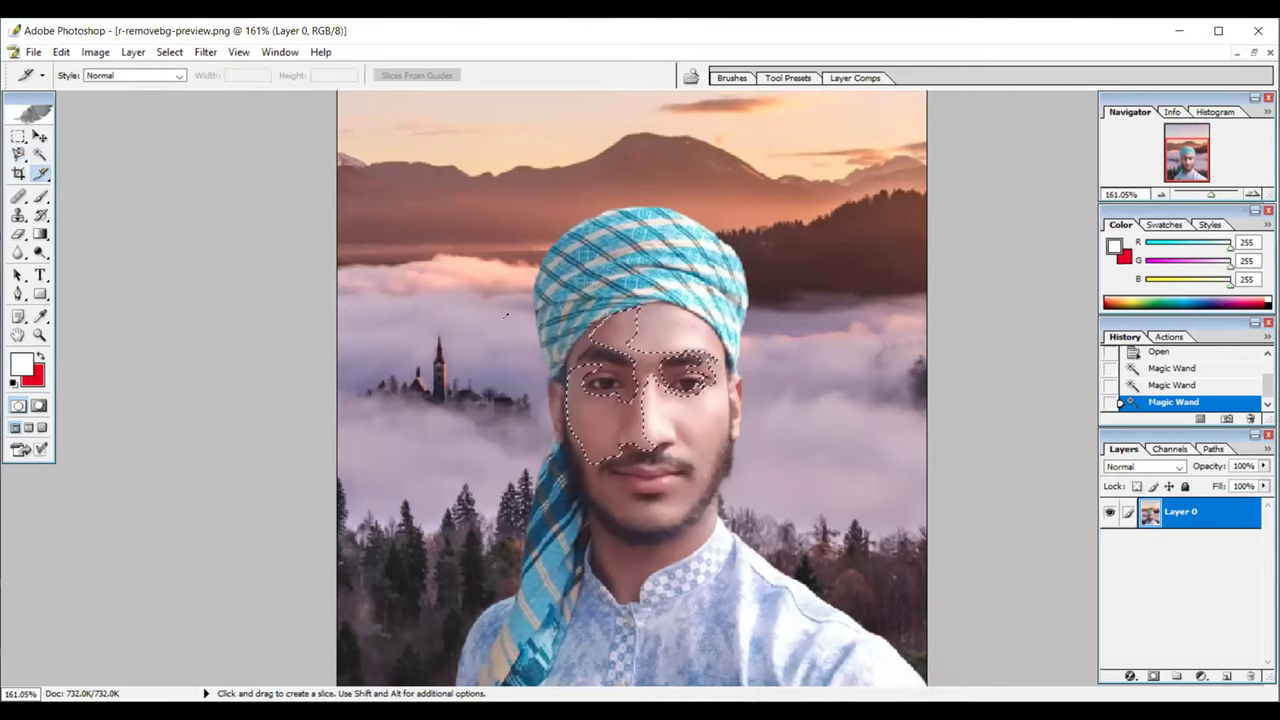
Outline a small patch of background beside the ear with the Magnetic Lasso, fill it and clear its pixels.
left_click(17, 152)
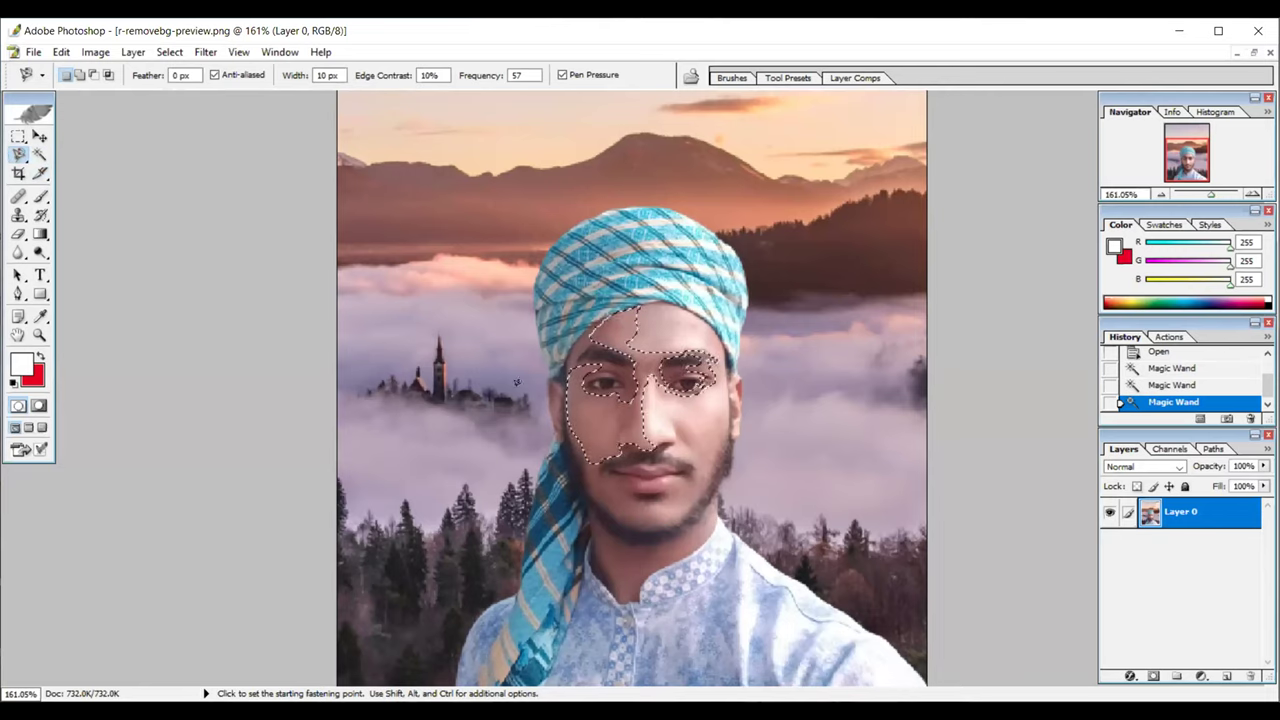
left_click(548, 414)
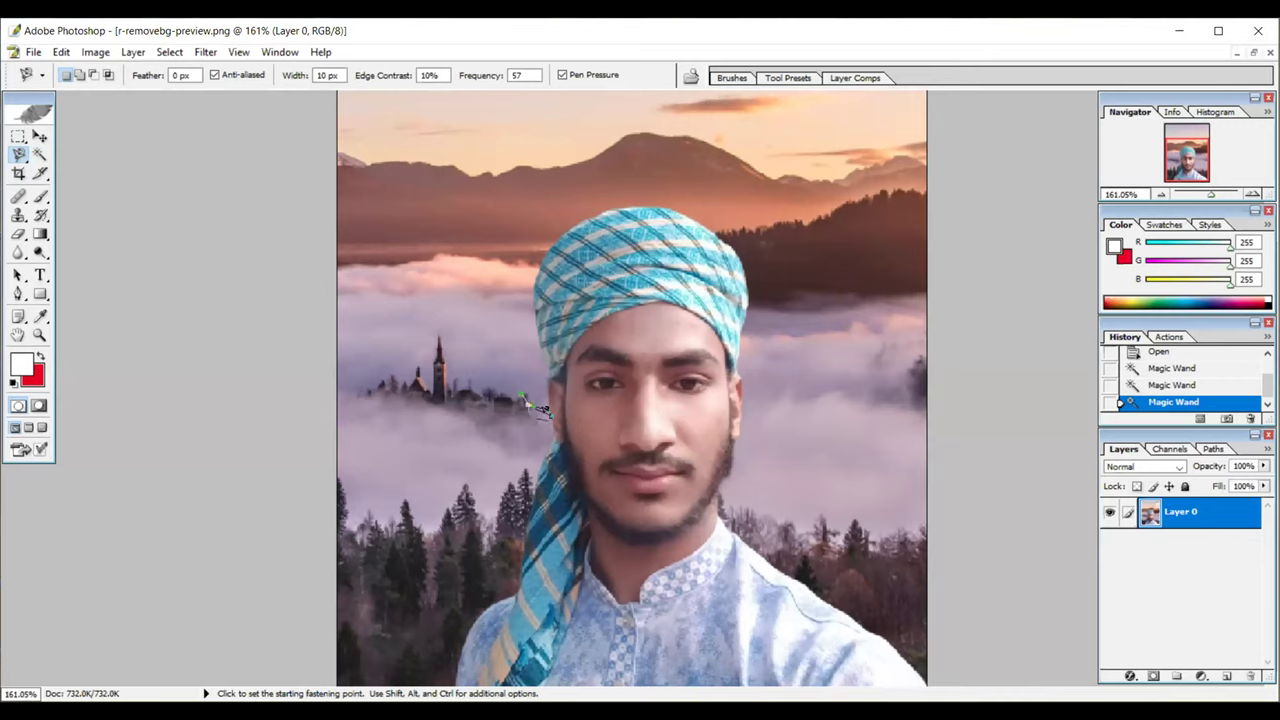
double_click(537, 412)
key("alt+BackSpace")
key("Delete")
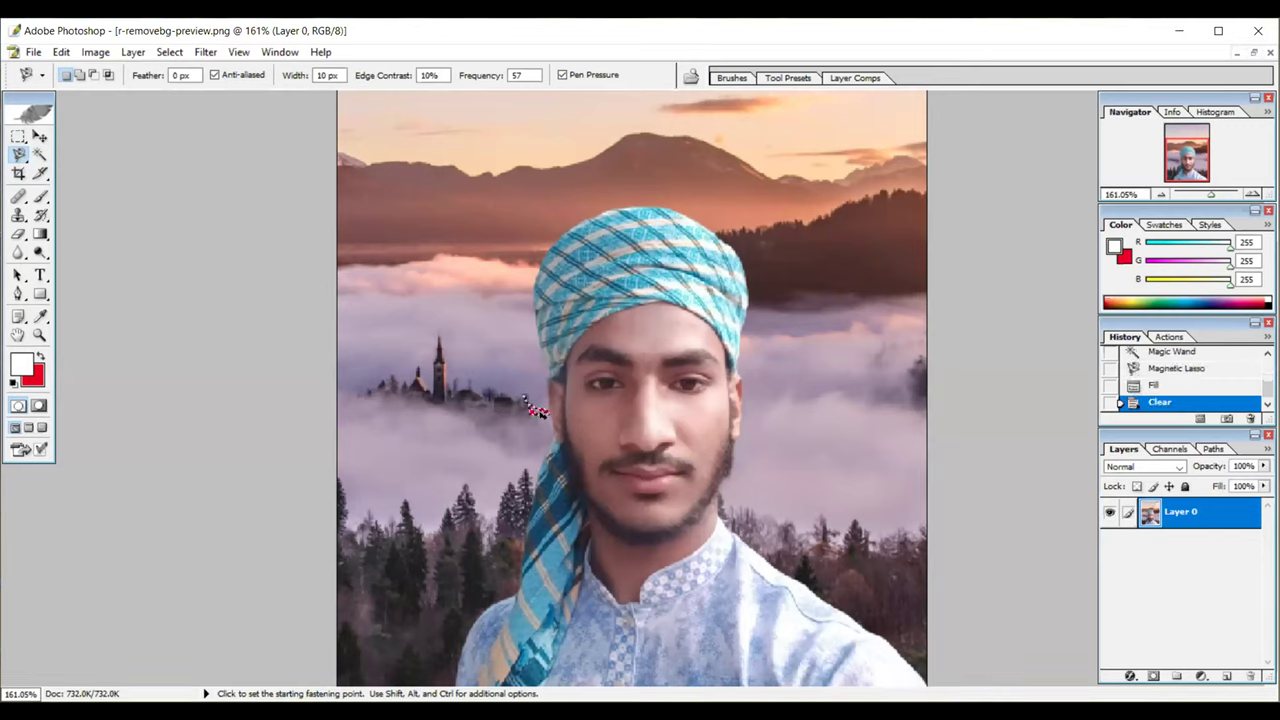
key("Delete")
key("Delete")
key("Delete")
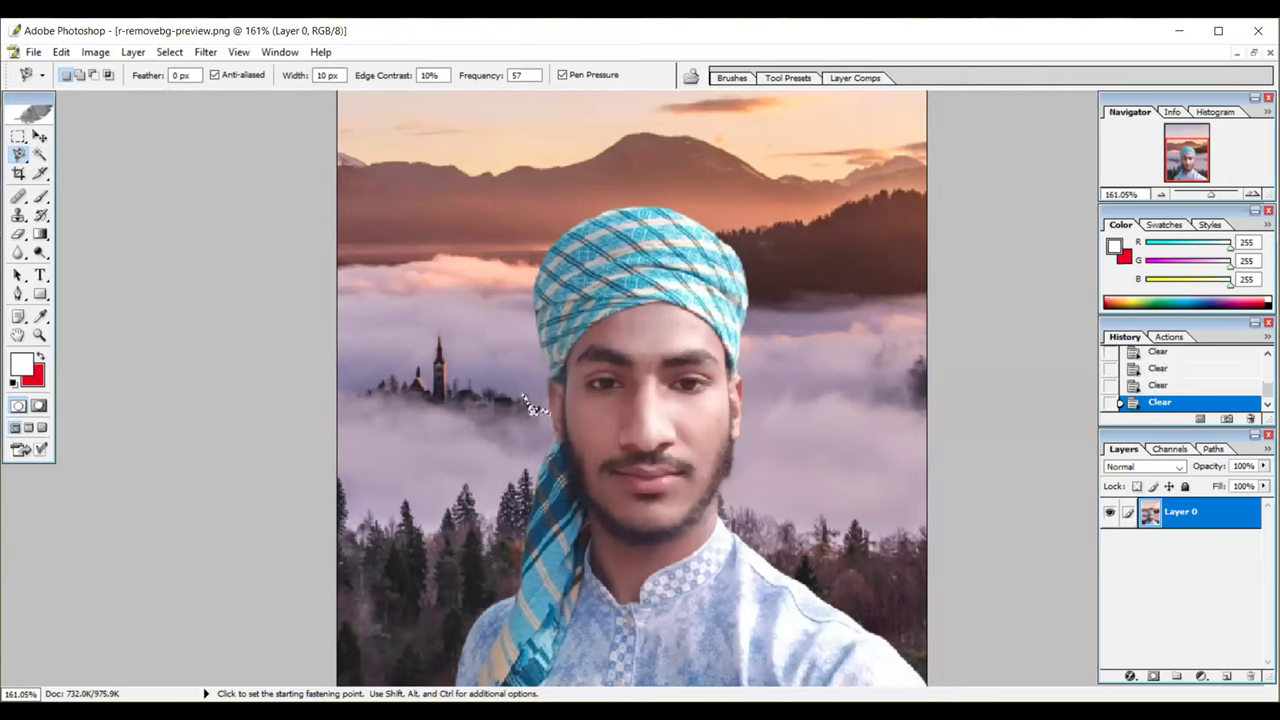
Fill the small patch beside the ear with the red background colour, deselect it and inspect that colour's values.
key("ctrl+BackSpace")
key("ctrl+BackSpace")
key("ctrl+BackSpace")
key("ctrl")
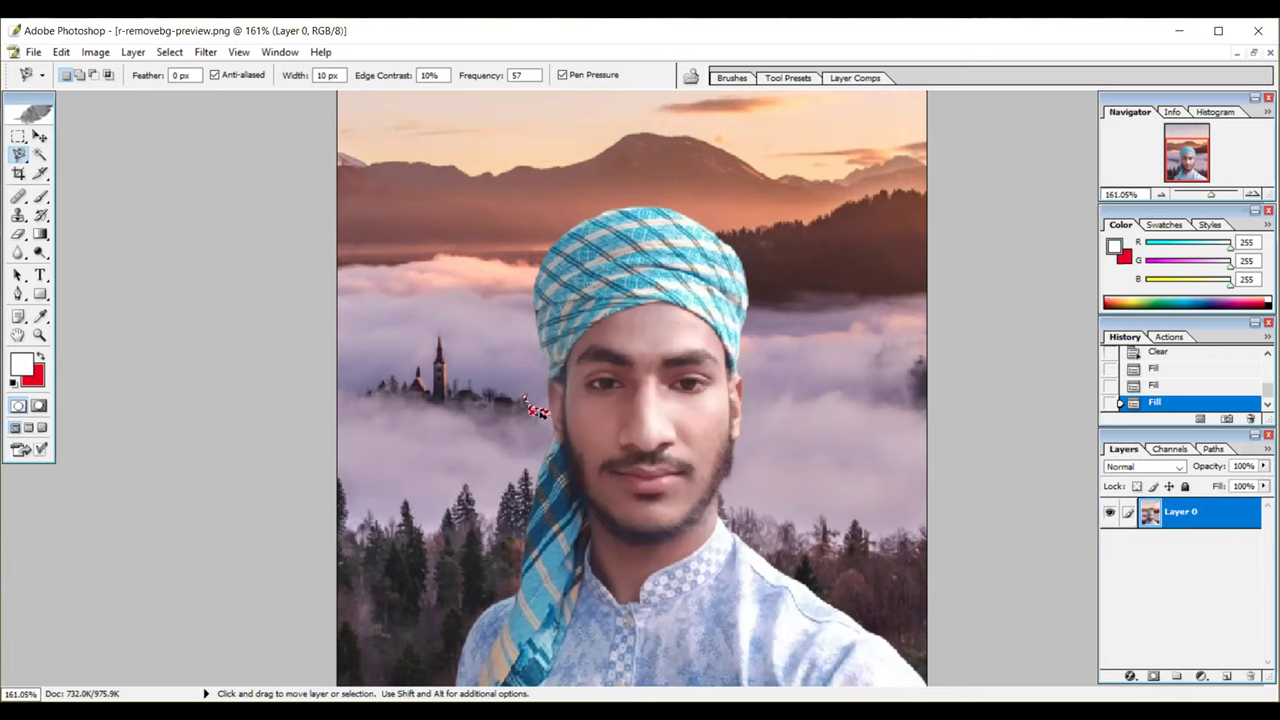
key("ctrl+d")
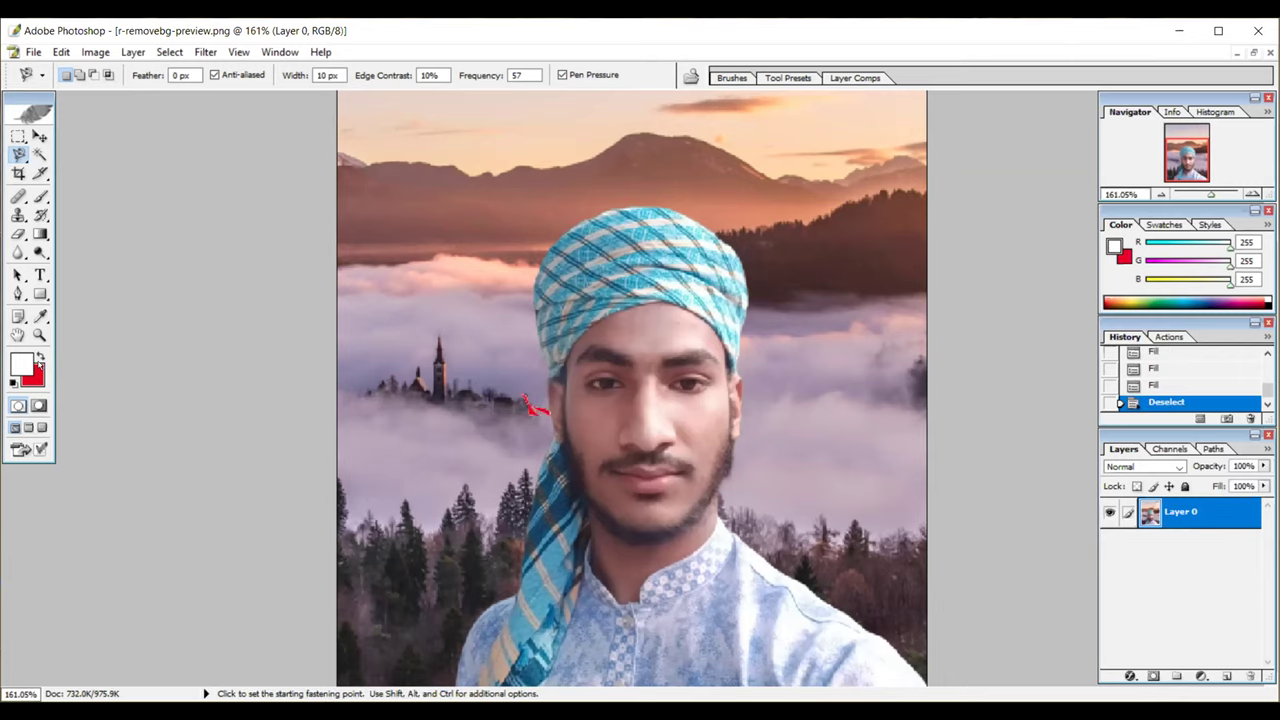
left_click(33, 375)
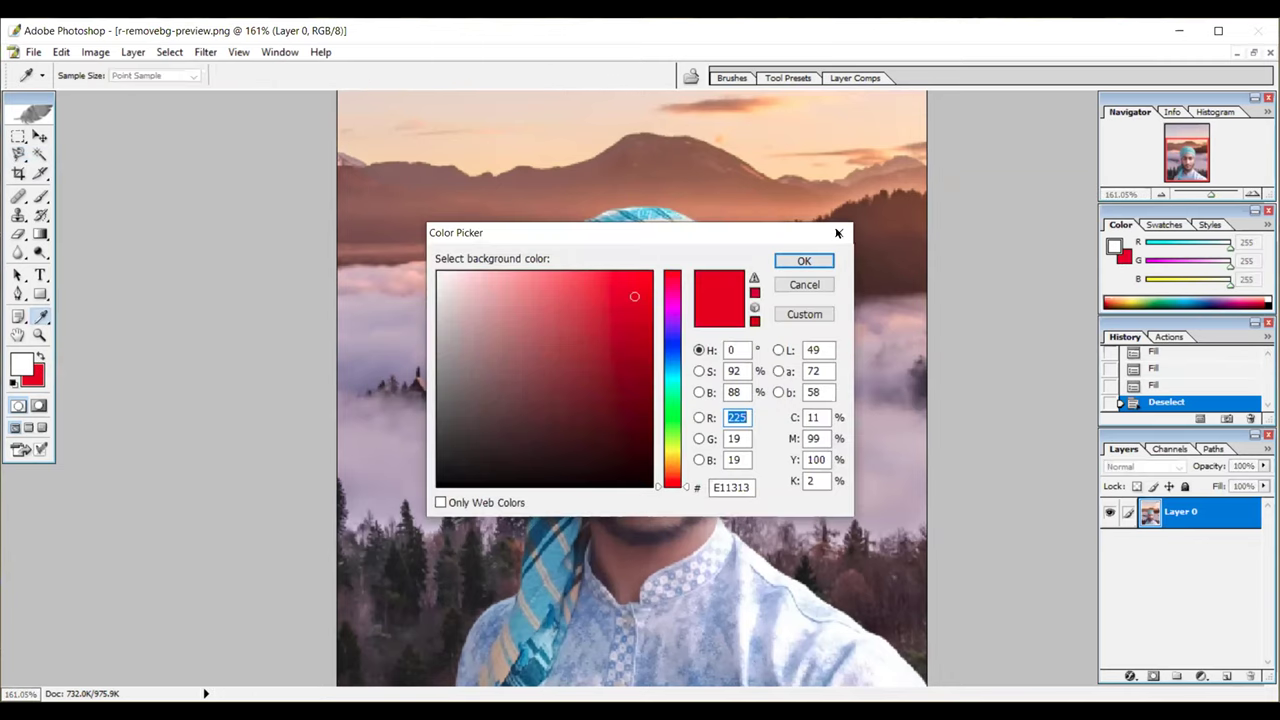
left_click(838, 232)
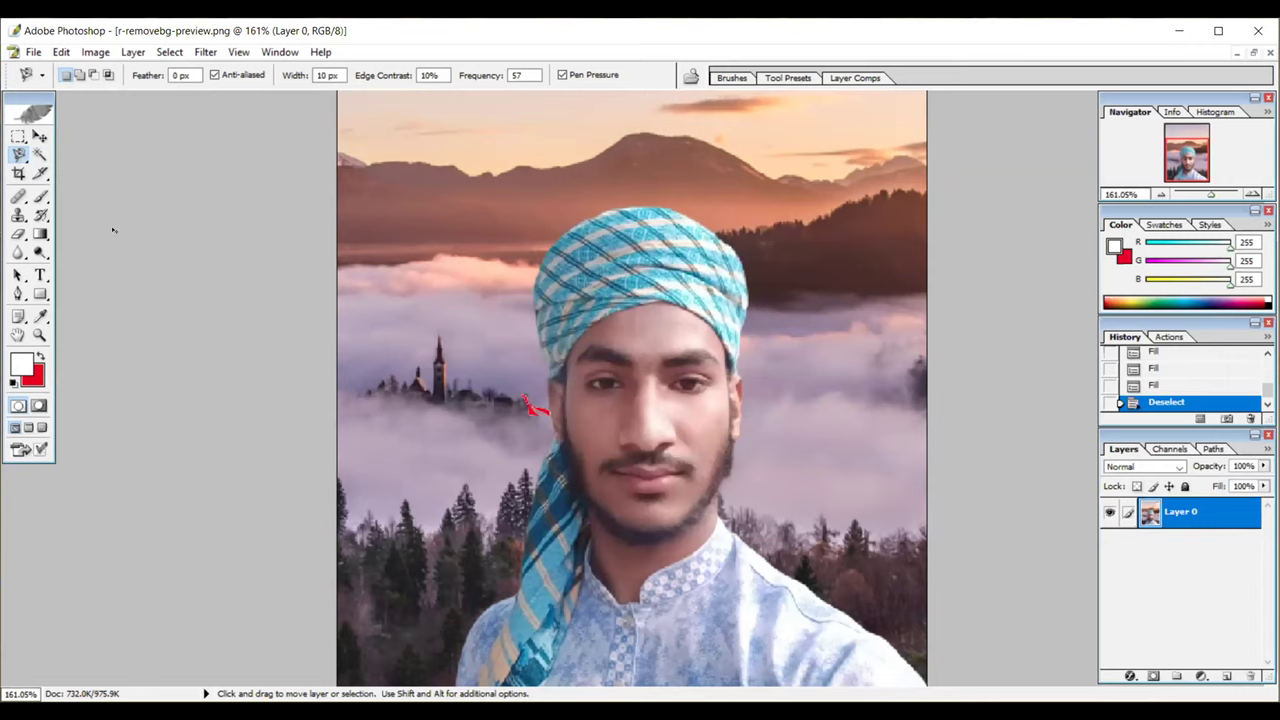
Undo the fills, clears, Magnetic Lasso outline and Magic Wand selections back to the freshly opened portrait.
key("ctrl+alt+z")
key("ctrl+alt+z")
key("ctrl+alt+z")
key("ctrl+alt+z")
key("ctrl+alt+z")
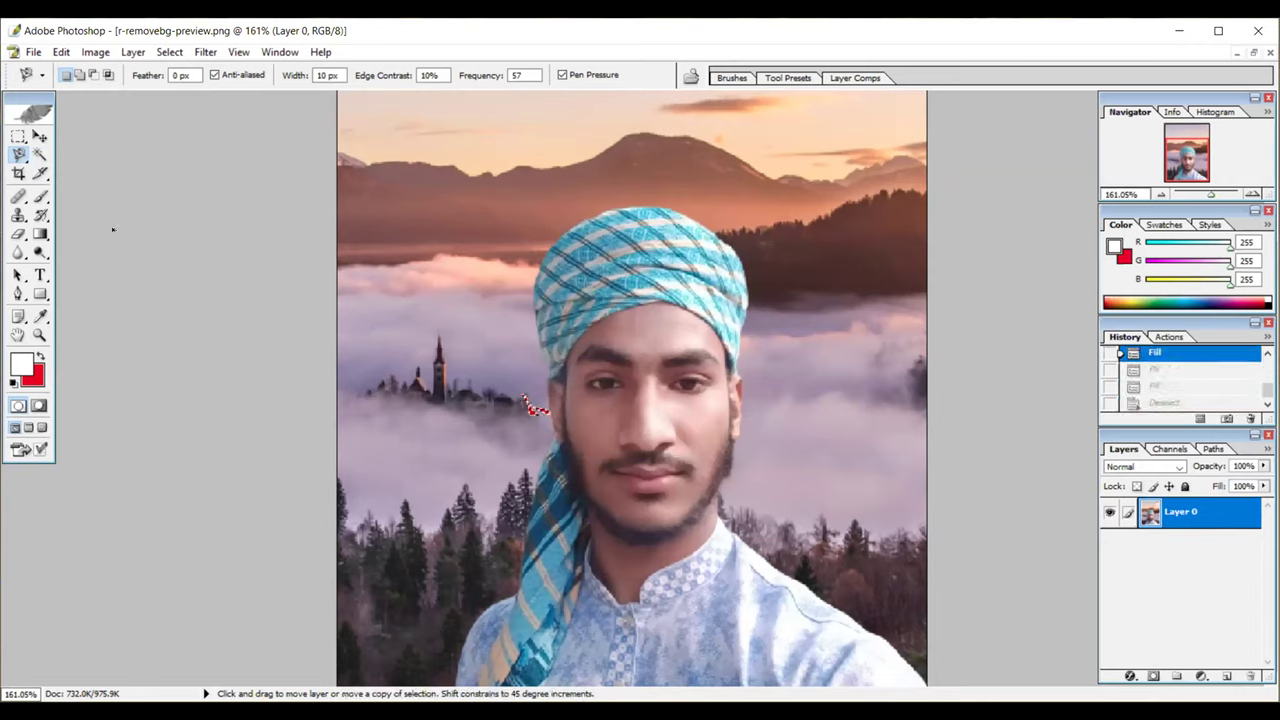
key("ctrl+alt+z")
key("ctrl+alt+z")
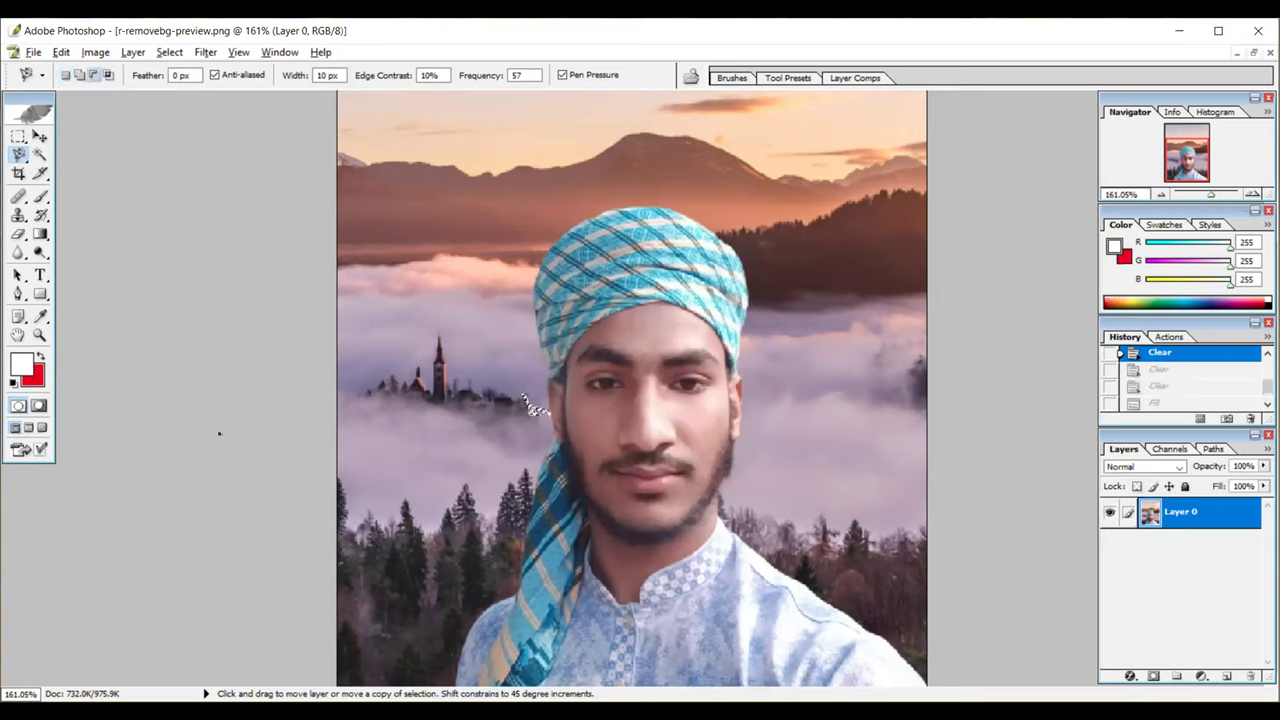
key("ctrl+alt+z")
key("ctrl+alt+z")
key("ctrl+alt+z")
key("ctrl+alt+z")
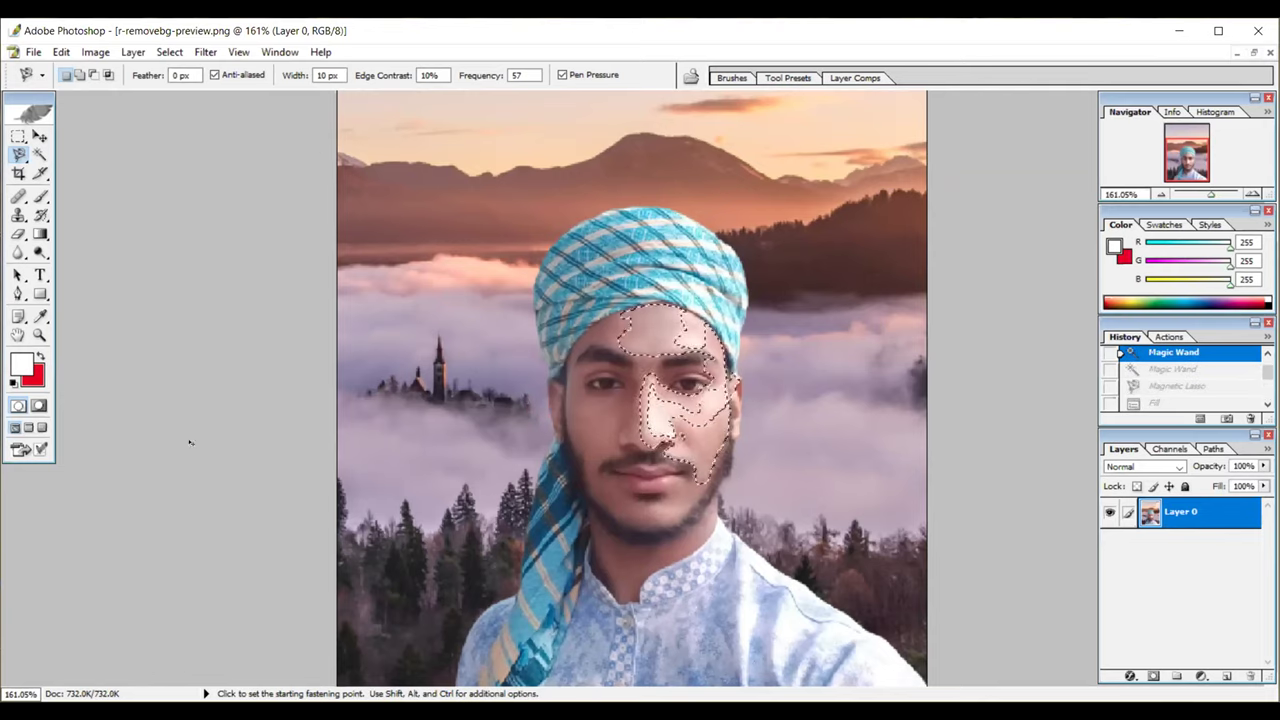
key("ctrl+alt+z")
key("ctrl+alt+z")
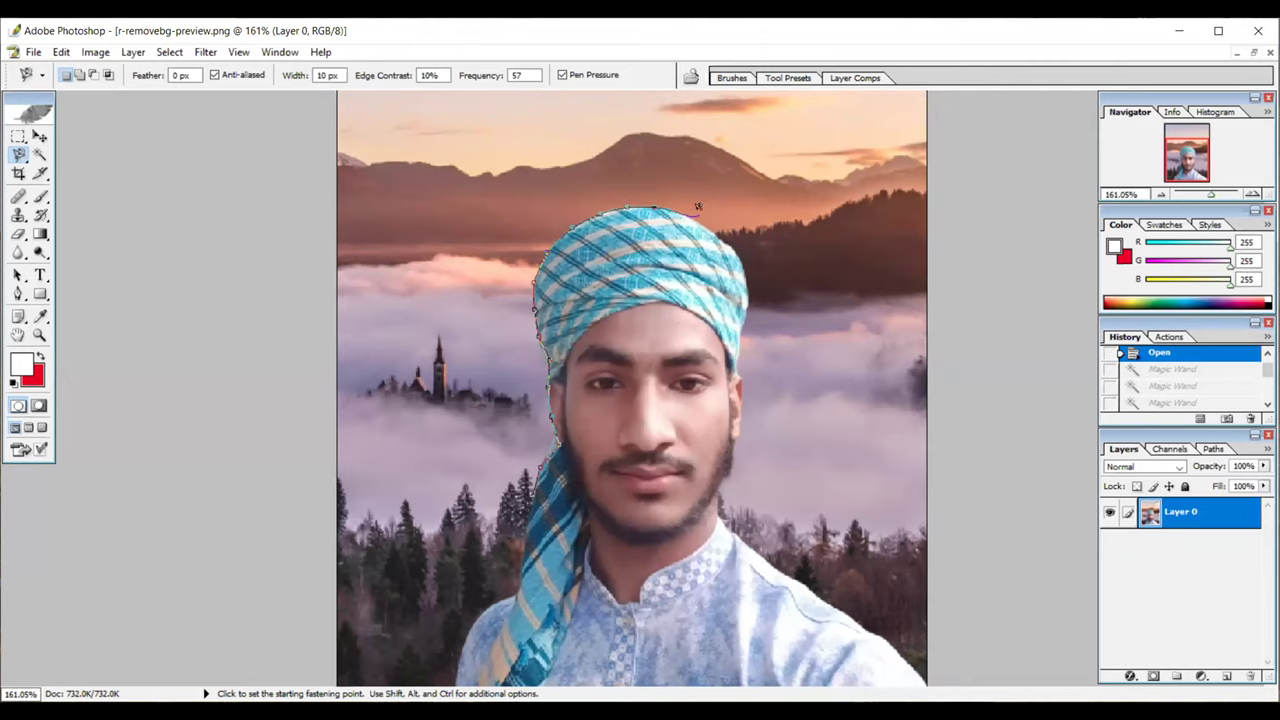
Try outlining the turban from the hanging scarf over its crown with the Magnetic Lasso, and undo the selection.
double_click(697, 215)
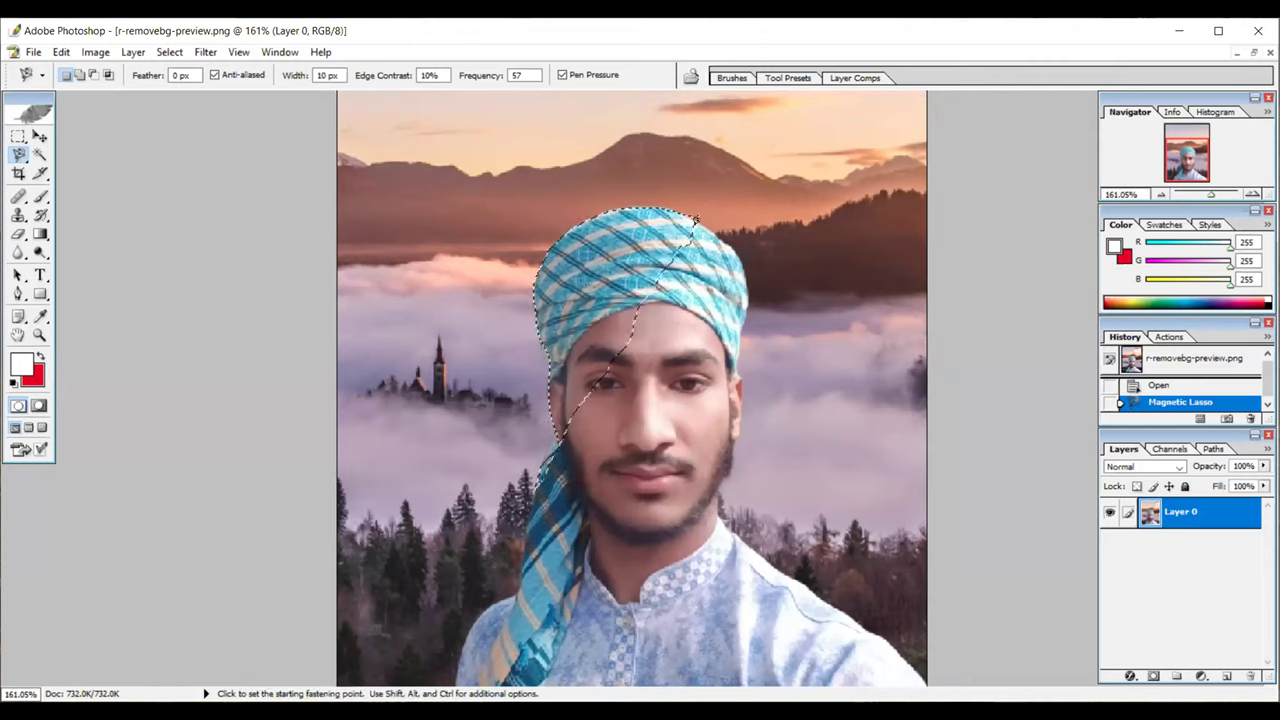
left_click(697, 208)
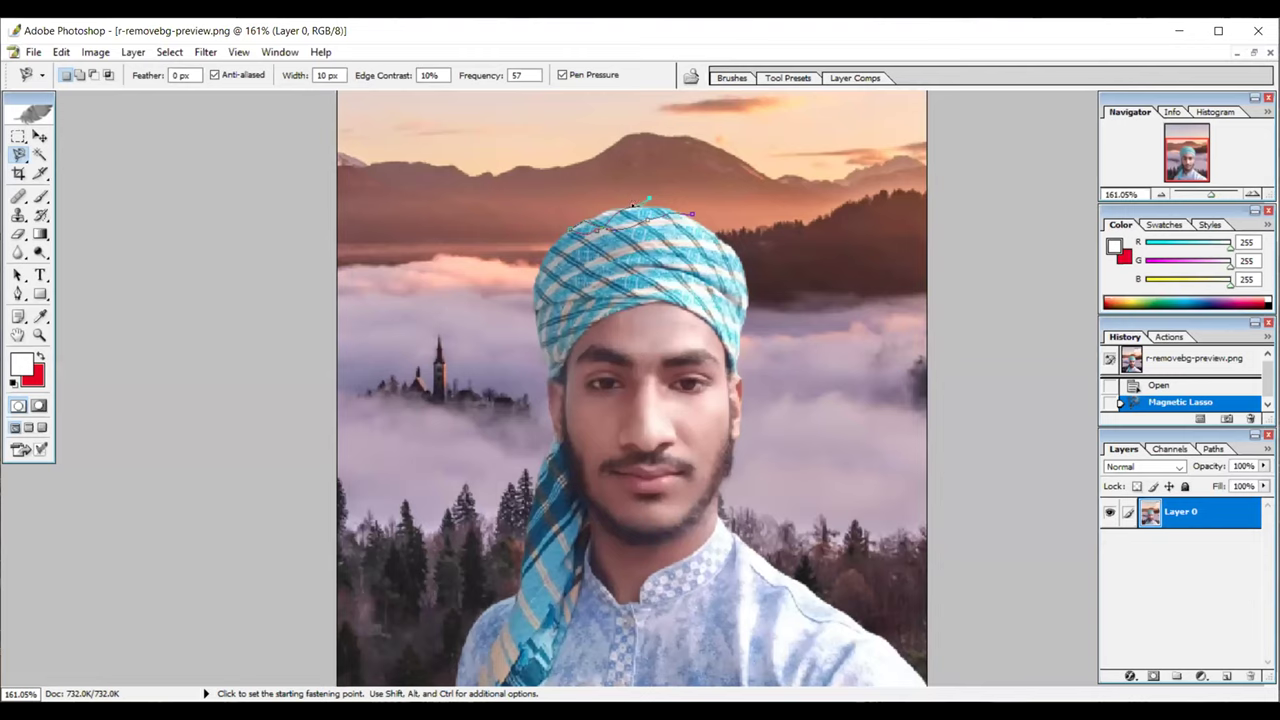
key("ctrl+alt+z")
key("ctrl+alt+z")
key("ctrl")
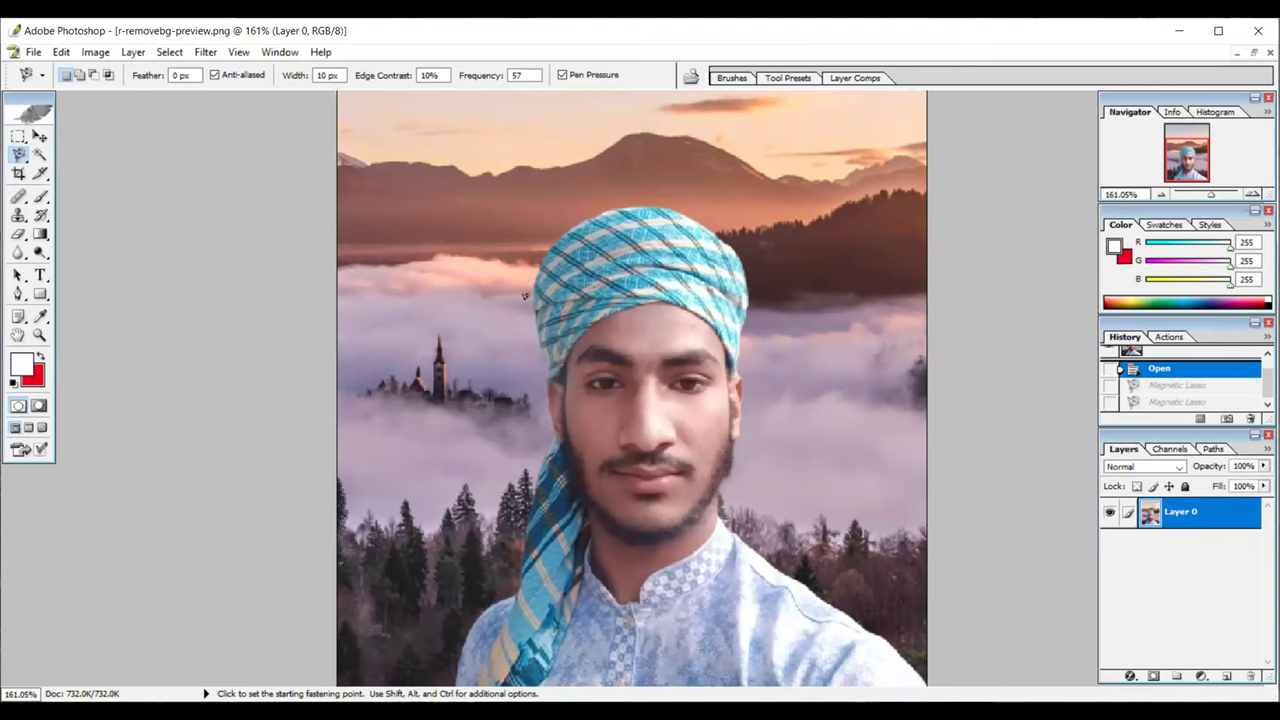
key("ctrl")
Show the whole portrait and select the turban from its crown down to the ear with the Magnetic Lasso Tool.
left_click(40, 334)
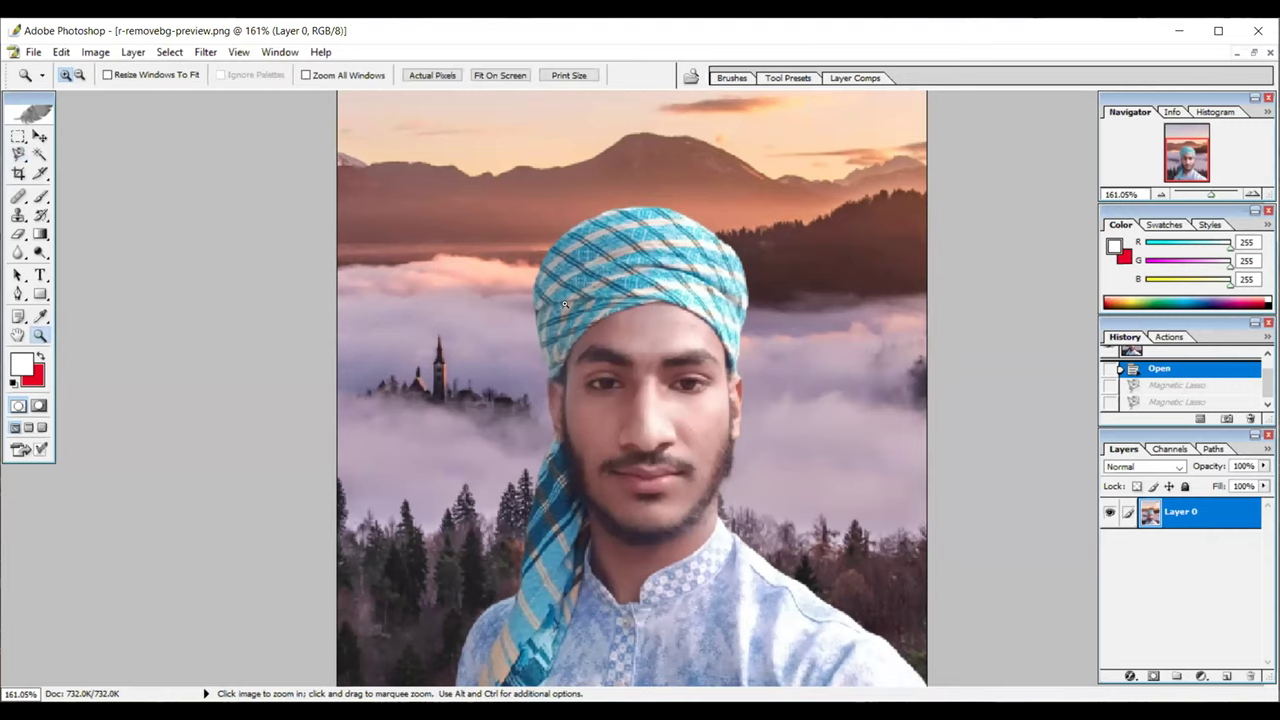
left_click(566, 306)
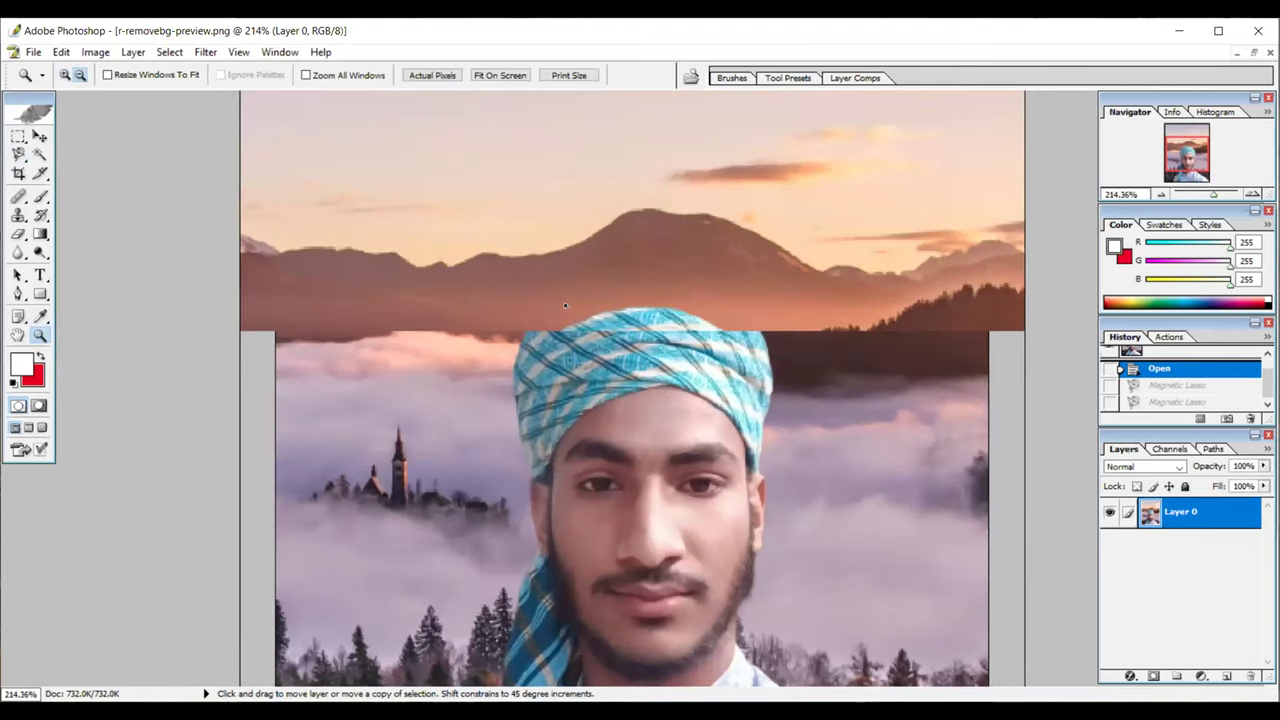
key("ctrl+minus")
key("ctrl+minus")
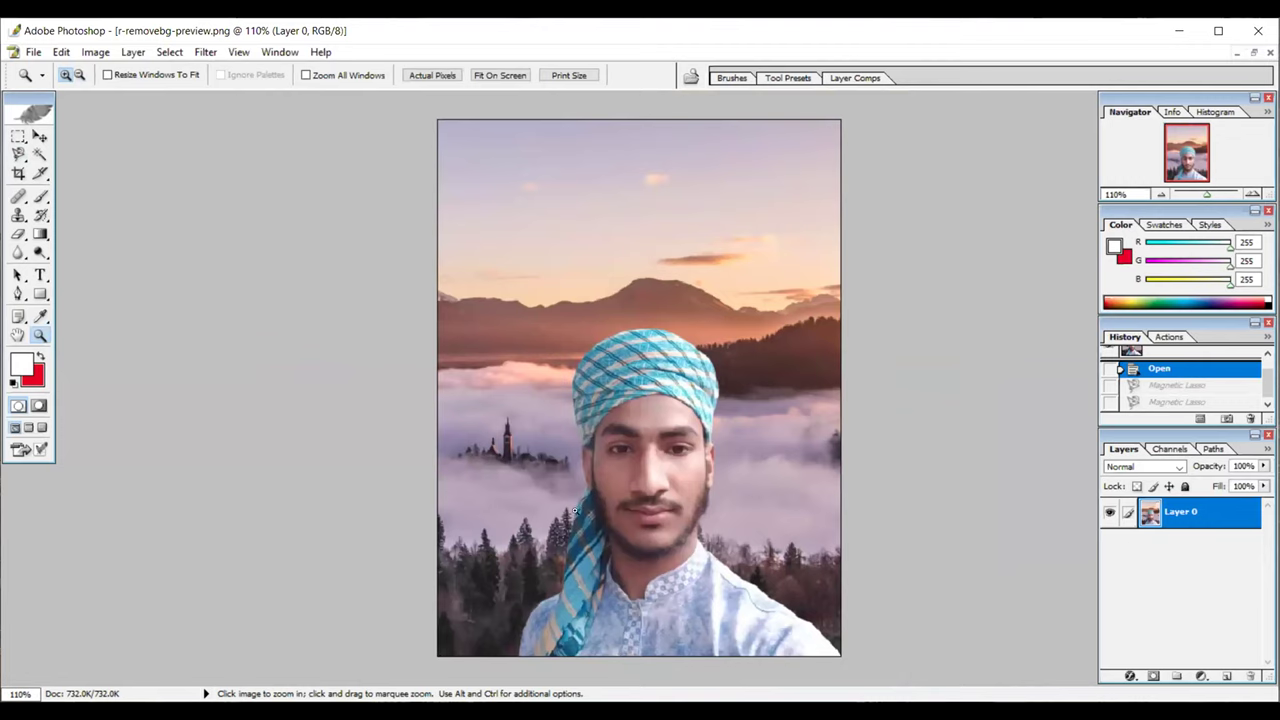
left_click(566, 511)
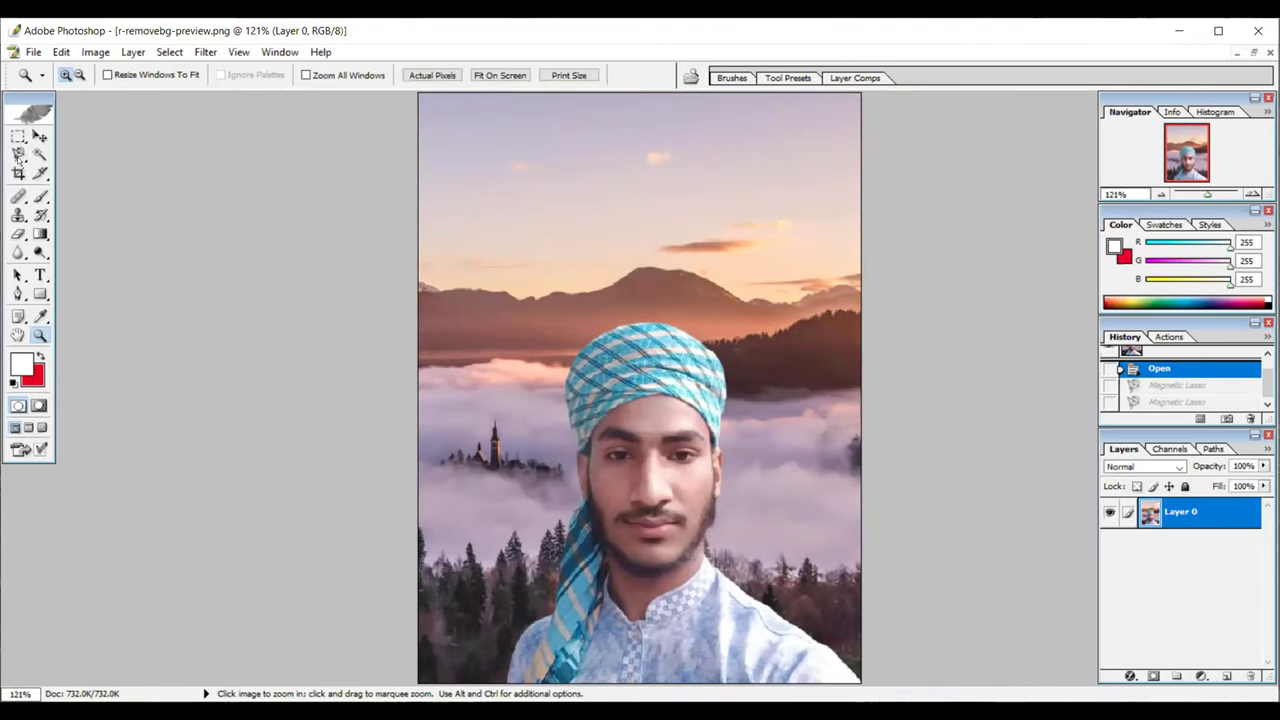
left_click(18, 152)
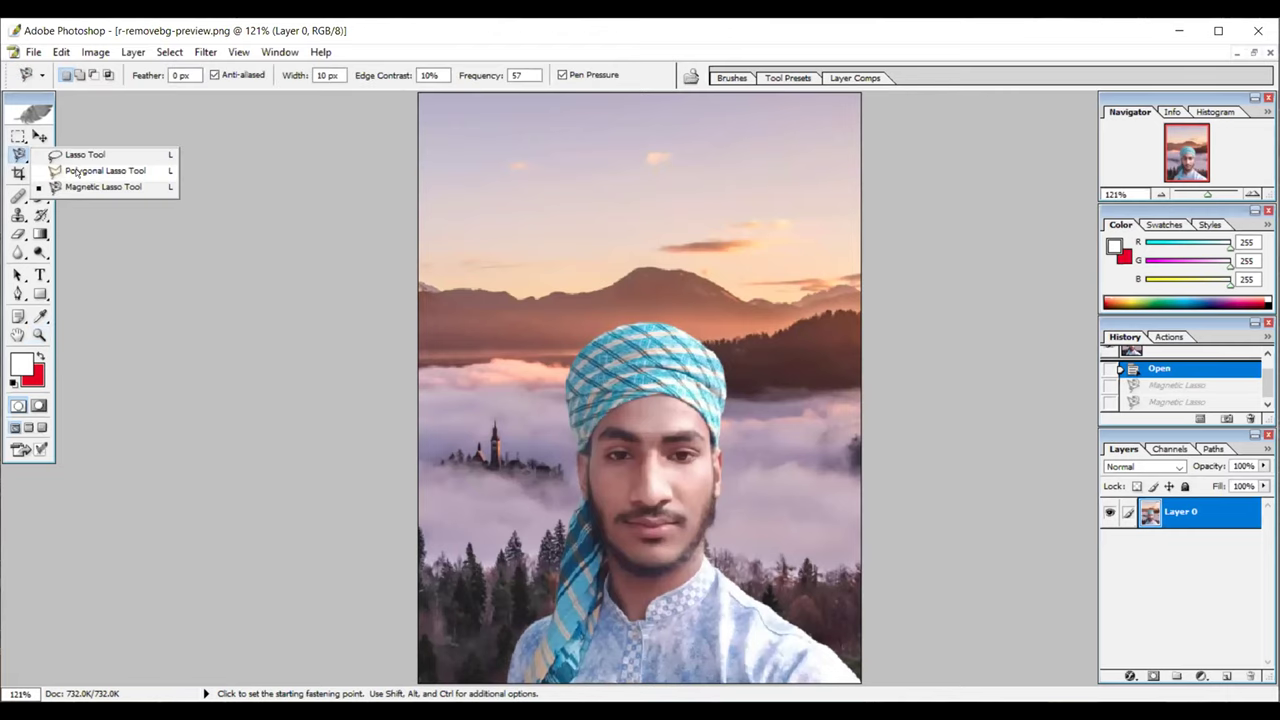
left_click(81, 187)
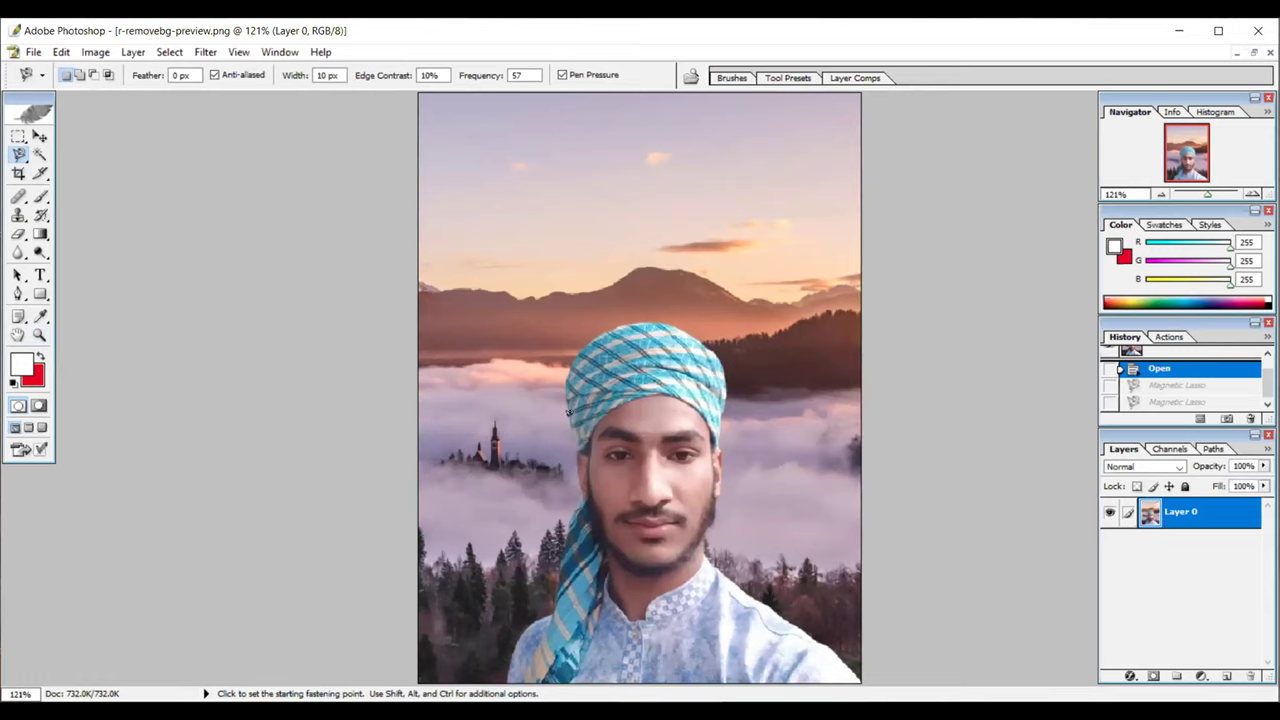
left_click(596, 330)
double_click(718, 488)
key("ctrl")
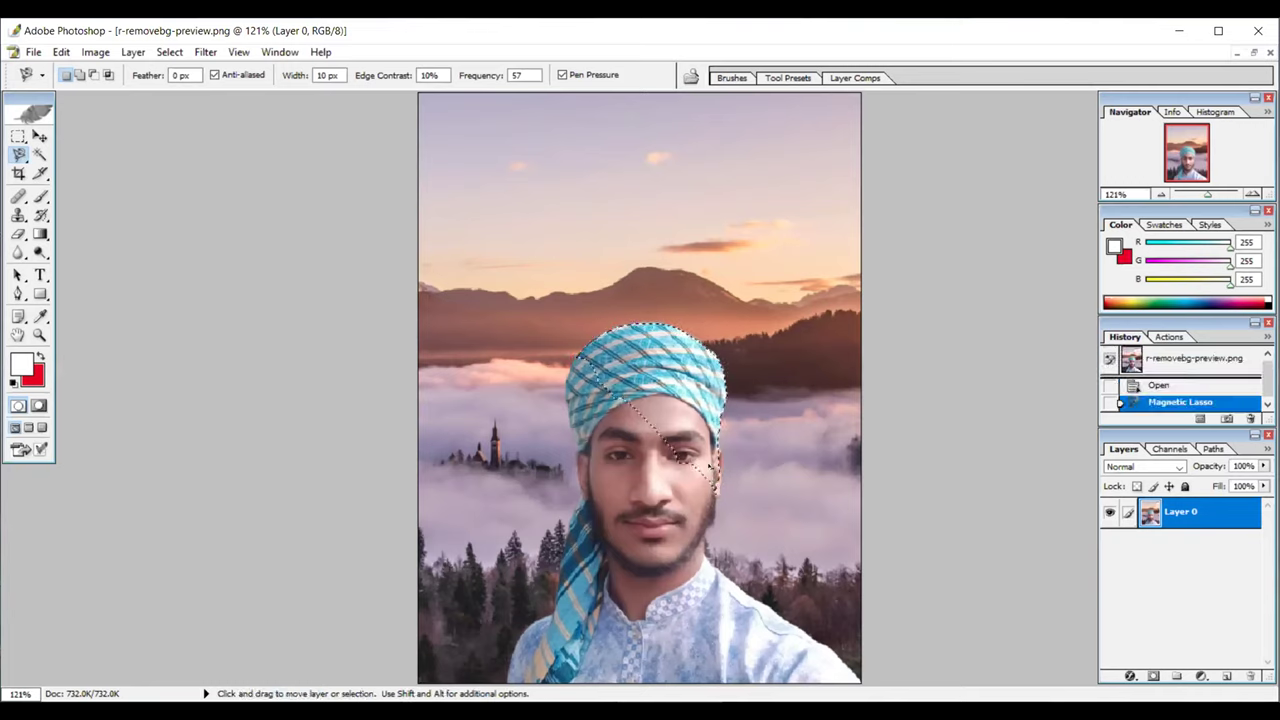
Fill the turban selection with the red background colour.
key("ctrl+BackSpace")
key("ctrl+BackSpace")
key("ctrl+BackSpace")
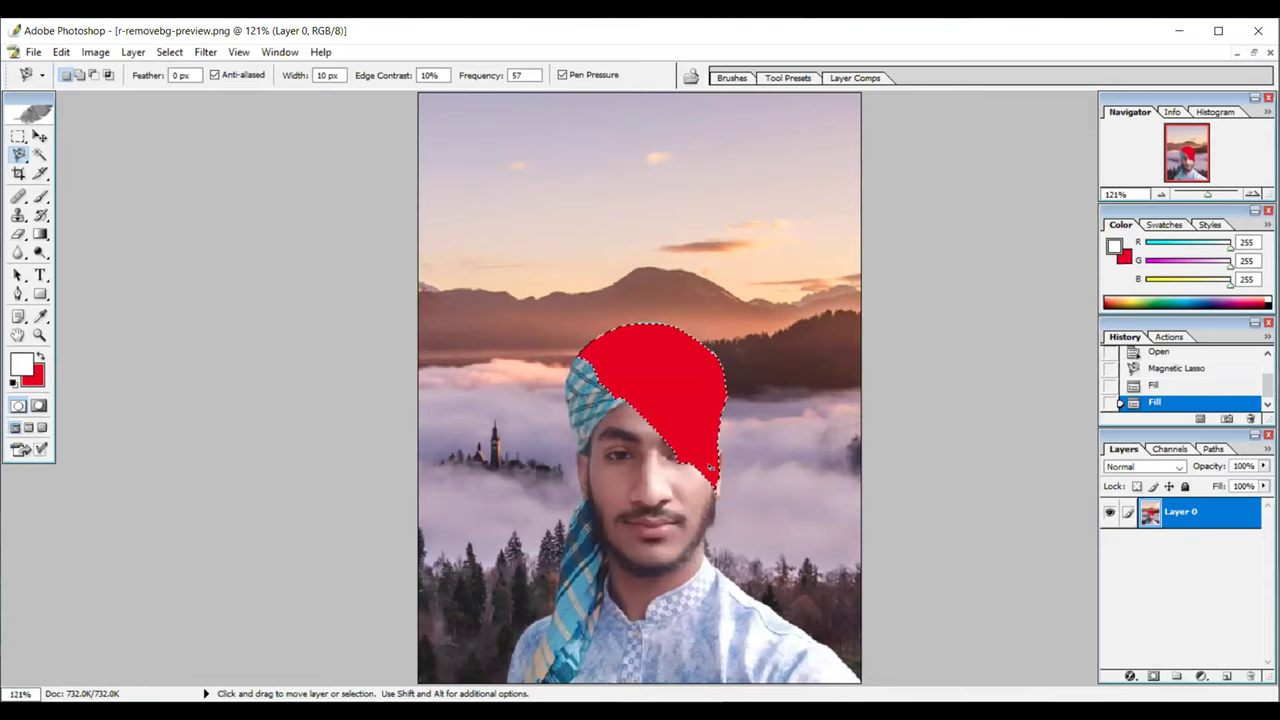
Undo the red fills on the turban.
key("alt")
key("ctrl+alt")
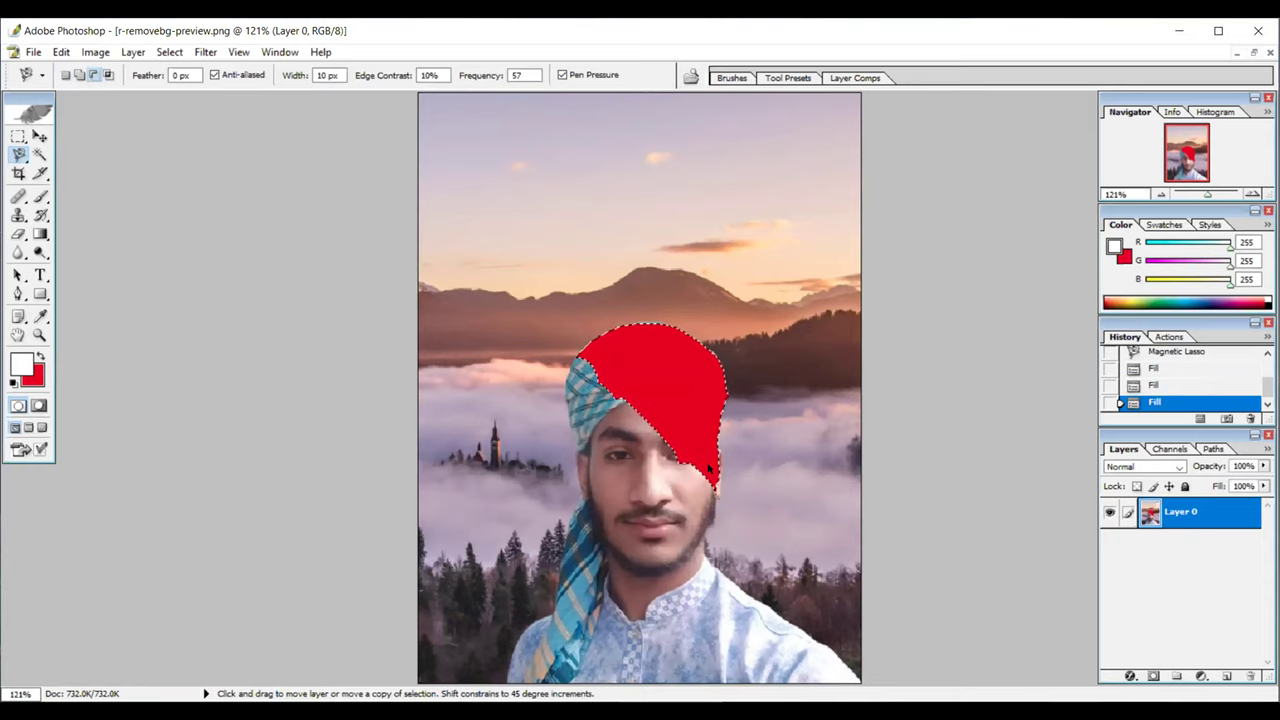
key("ctrl+alt+x")
key("z")
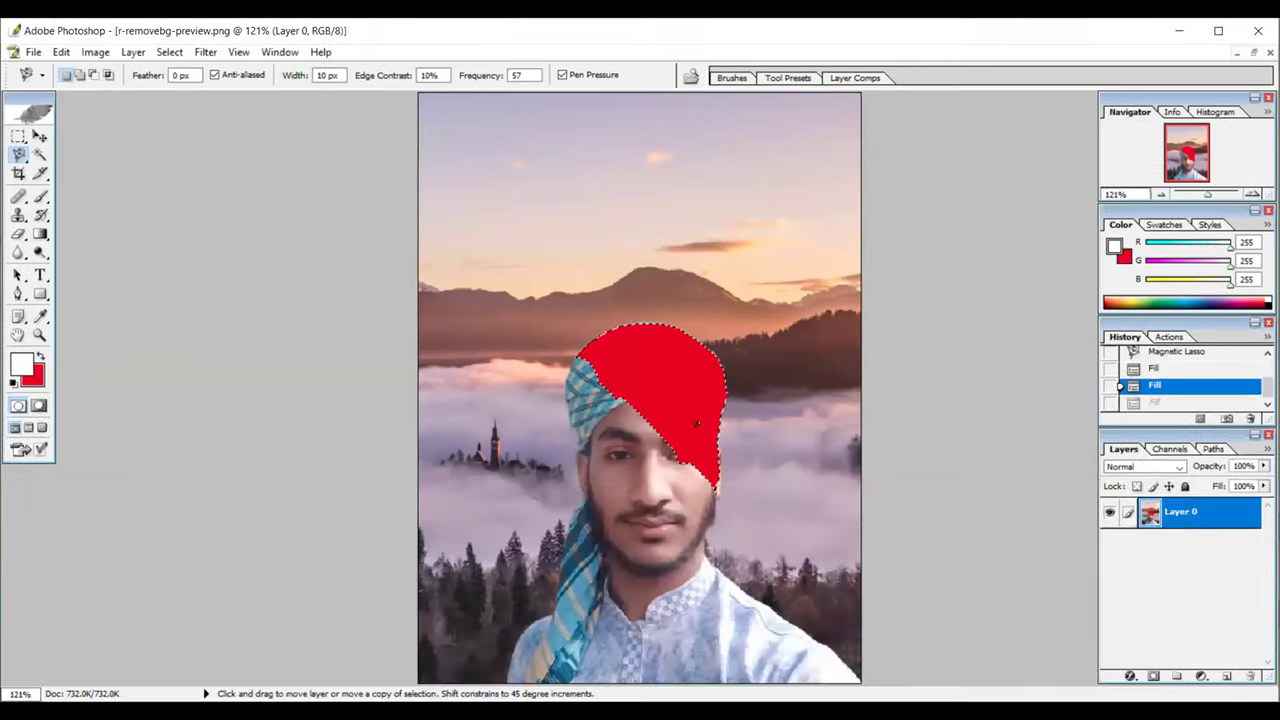
key("ctrl+alt+z")
key("ctrl+alt+z")
key("ctrl+alt+z")
key("ctrl+alt+z")
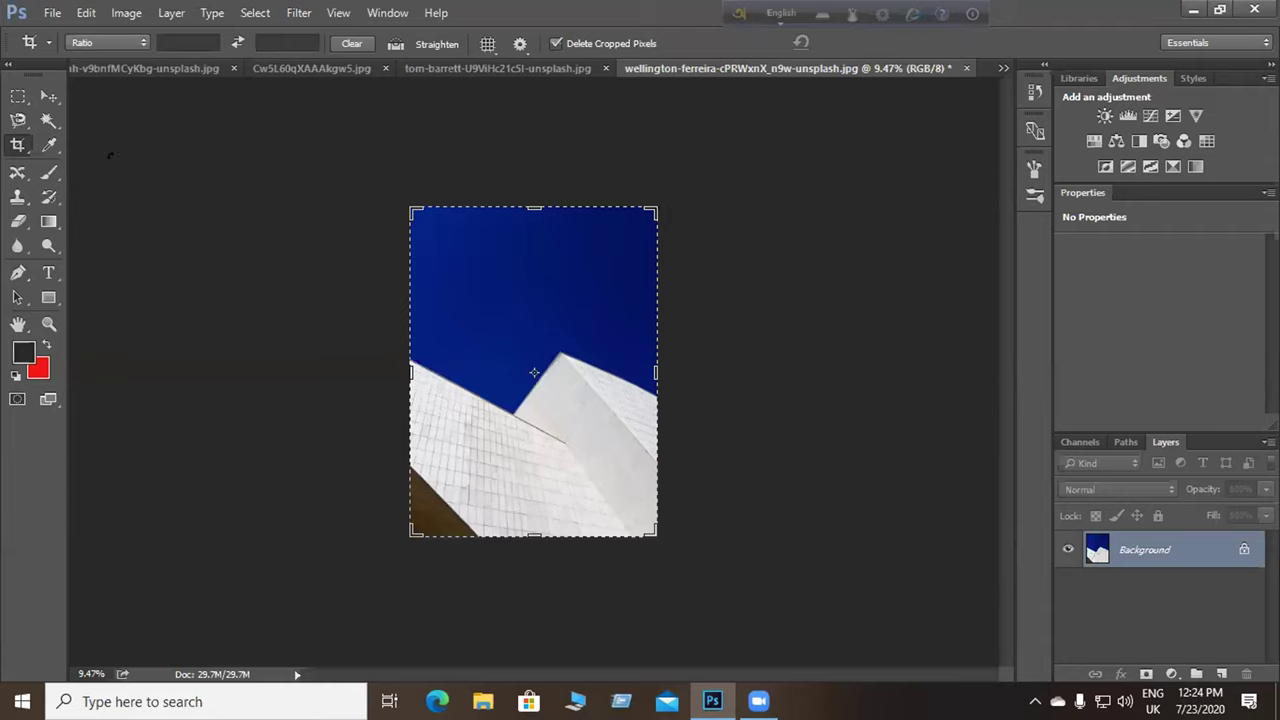
Activate the Rectangular Marquee Tool on the blue-sky roof photo and view the four marquee variants.
left_click(6, 88)
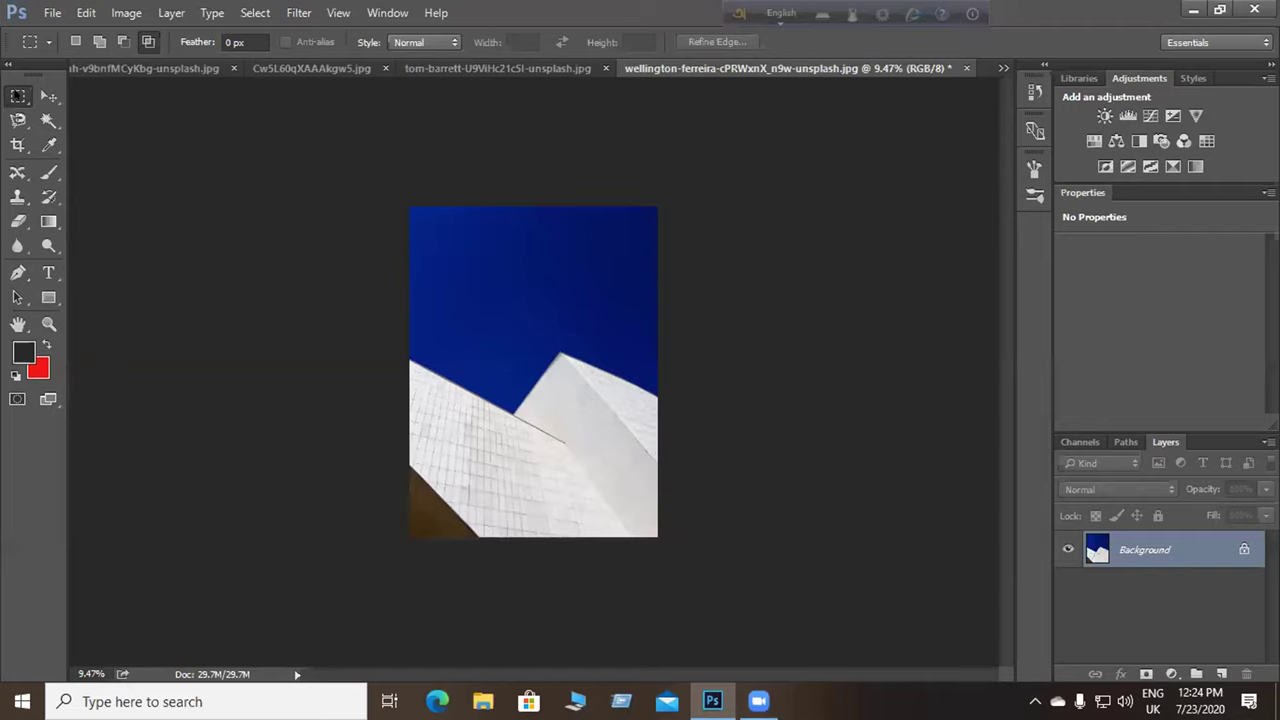
right_click(18, 96)
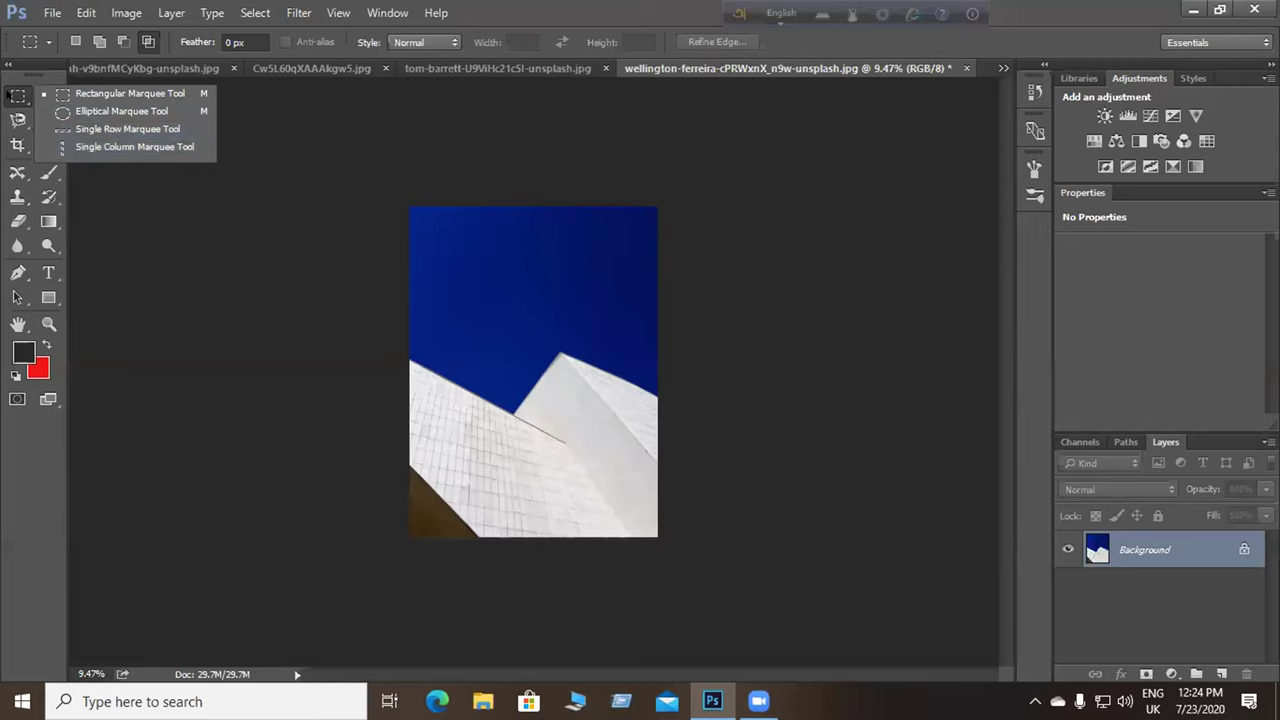
left_click(10, 97)
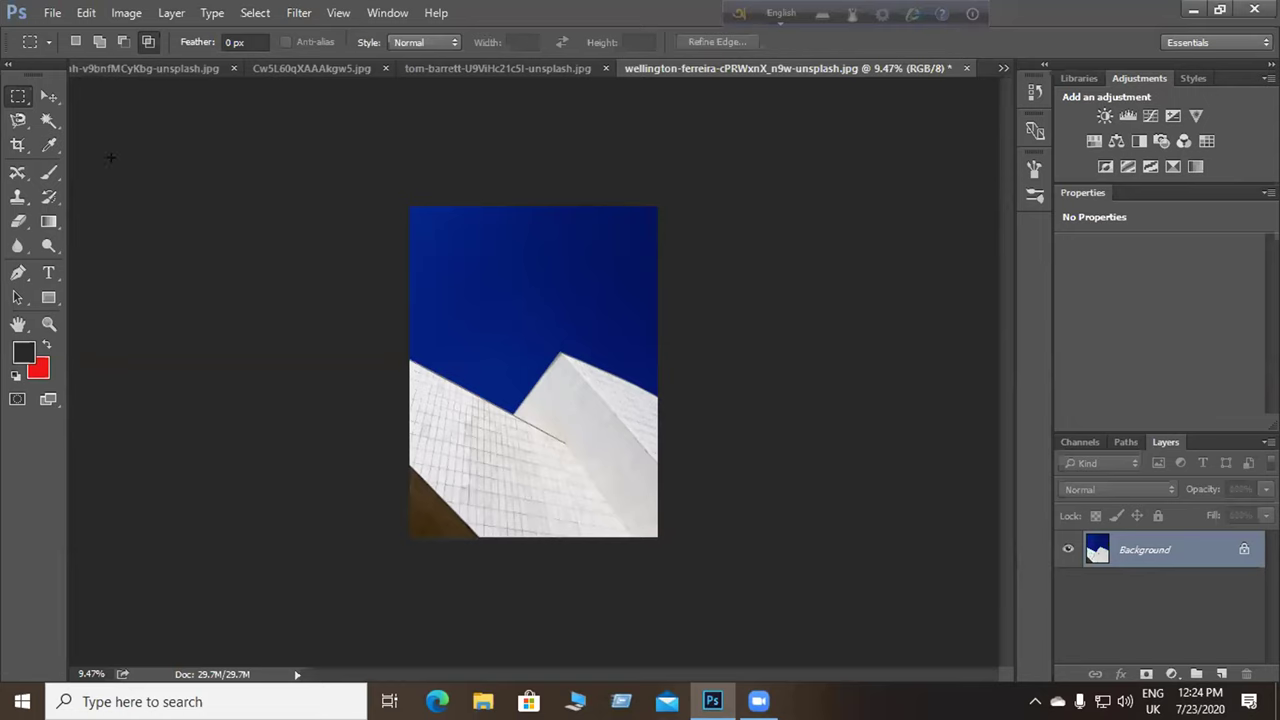
Copy the blue-sky roof photo with the Move Tool into the lawn photo containing the HERO and HERE lettering.
left_click(49, 96)
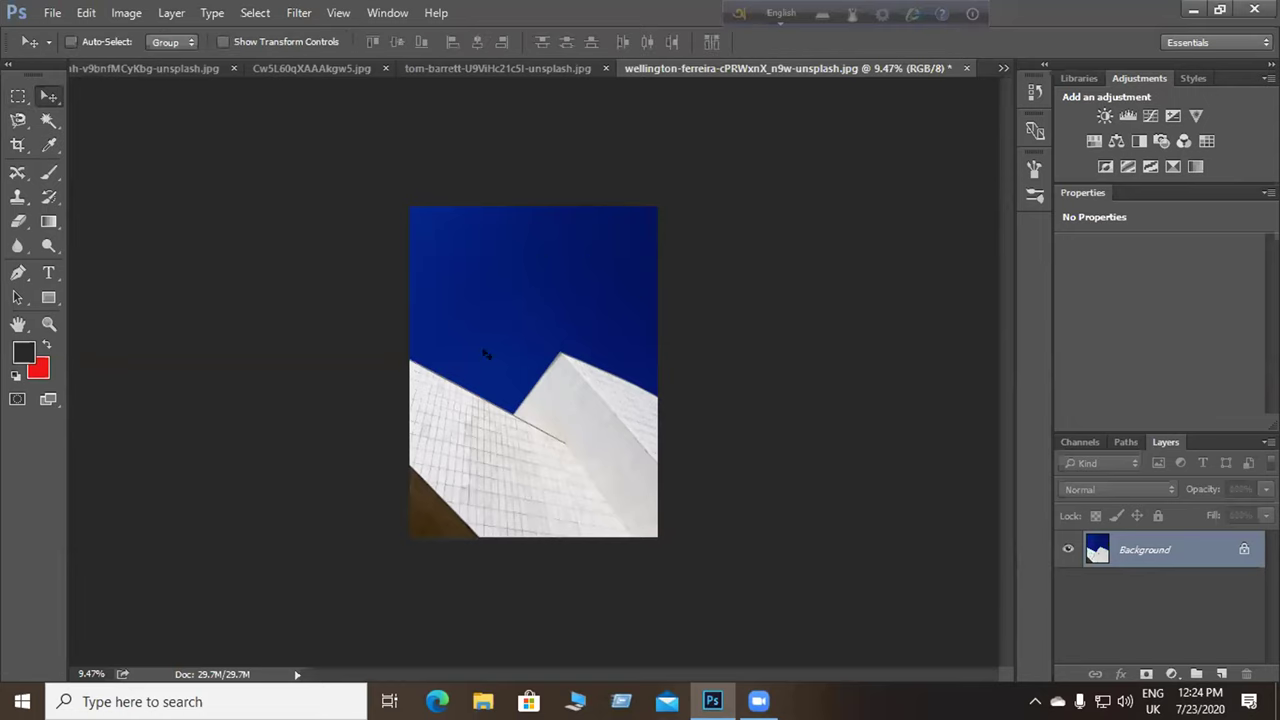
left_click_drag(540, 320, 467, 291)
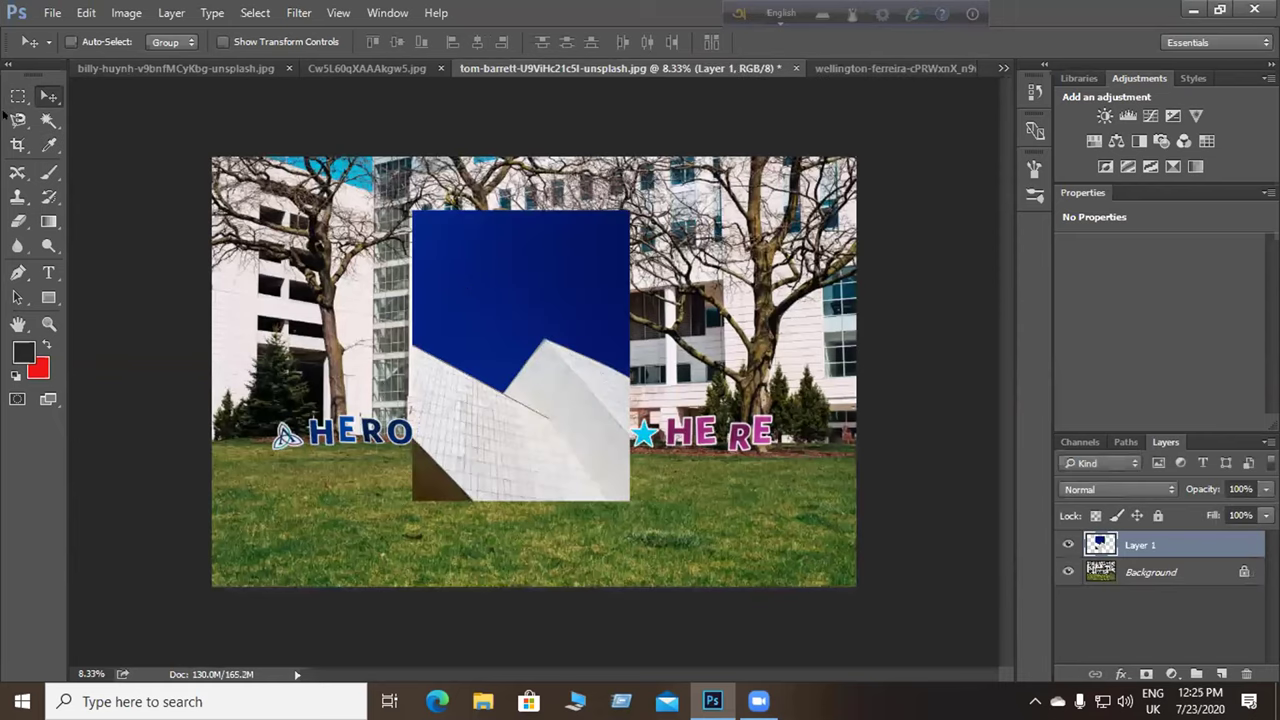
Trace a freehand selection around the inserted roof photo with the Lasso Tool.
left_click(18, 118)
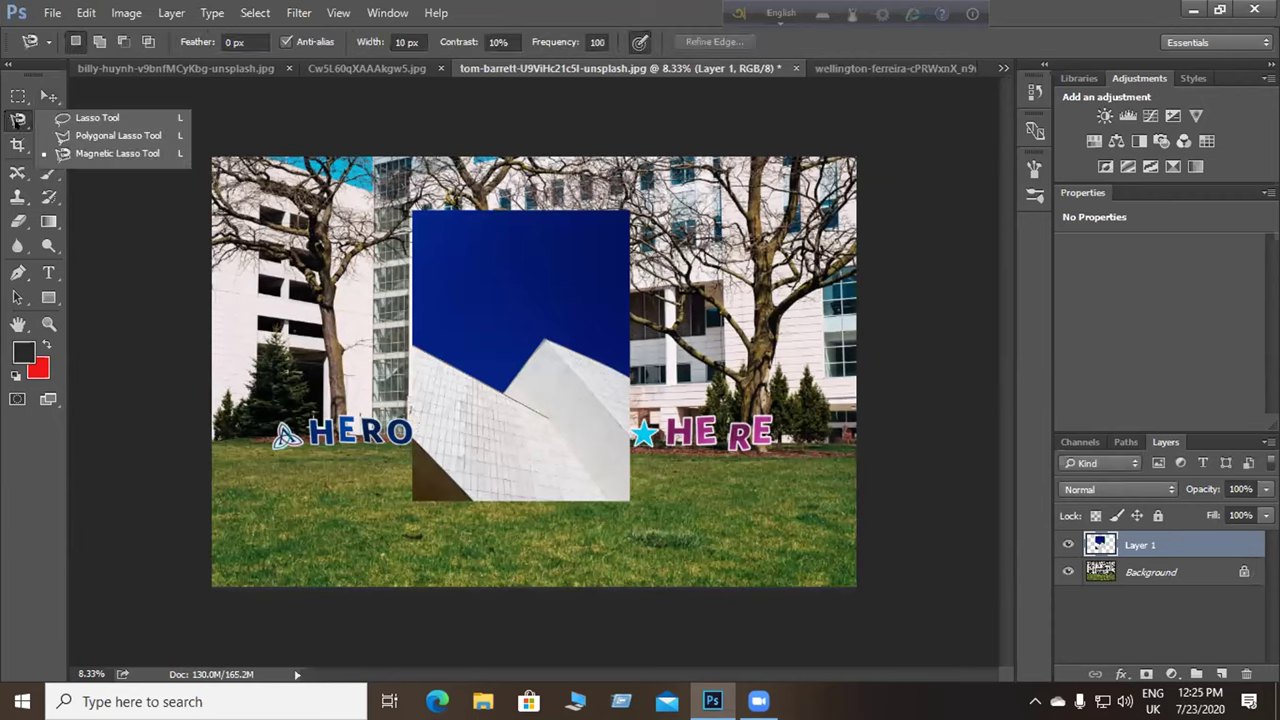
left_click(94, 120)
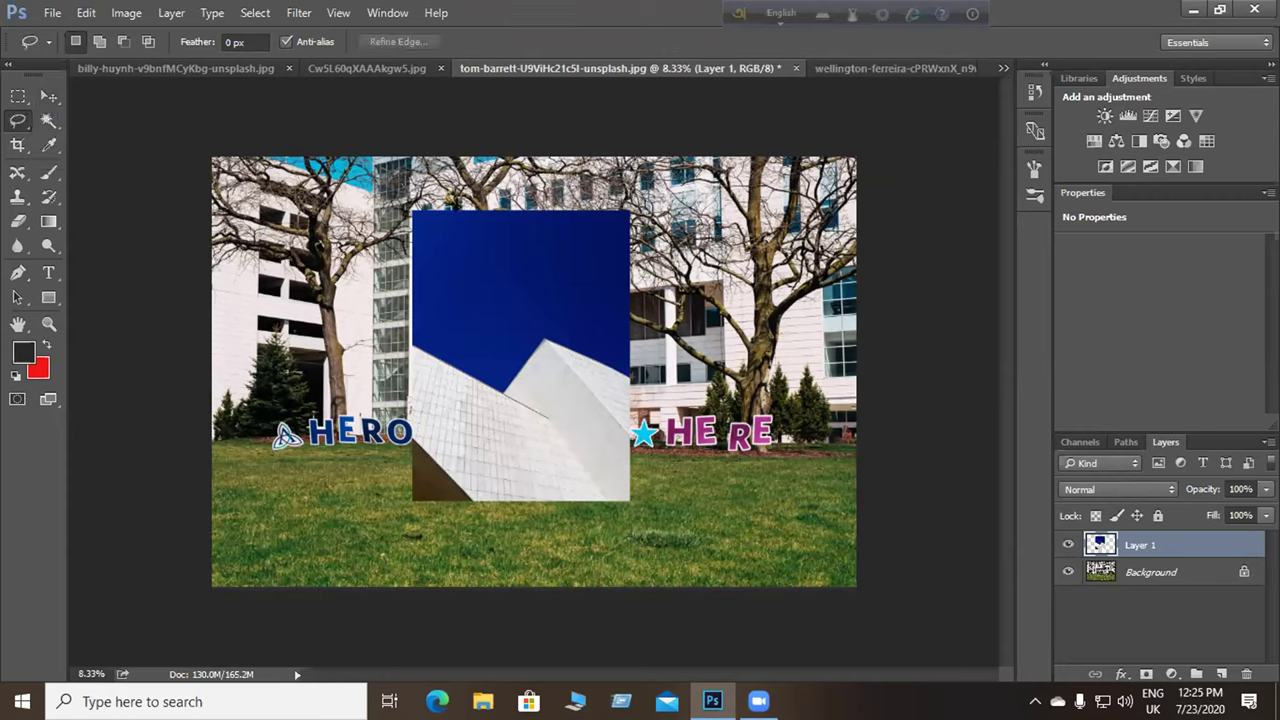
mouse_move(624, 248)
left_mouse_down()
mouse_move(638, 486)
mouse_move(604, 504)
mouse_move(409, 502)
mouse_move(401, 206)
mouse_move(430, 207)
left_mouse_up()
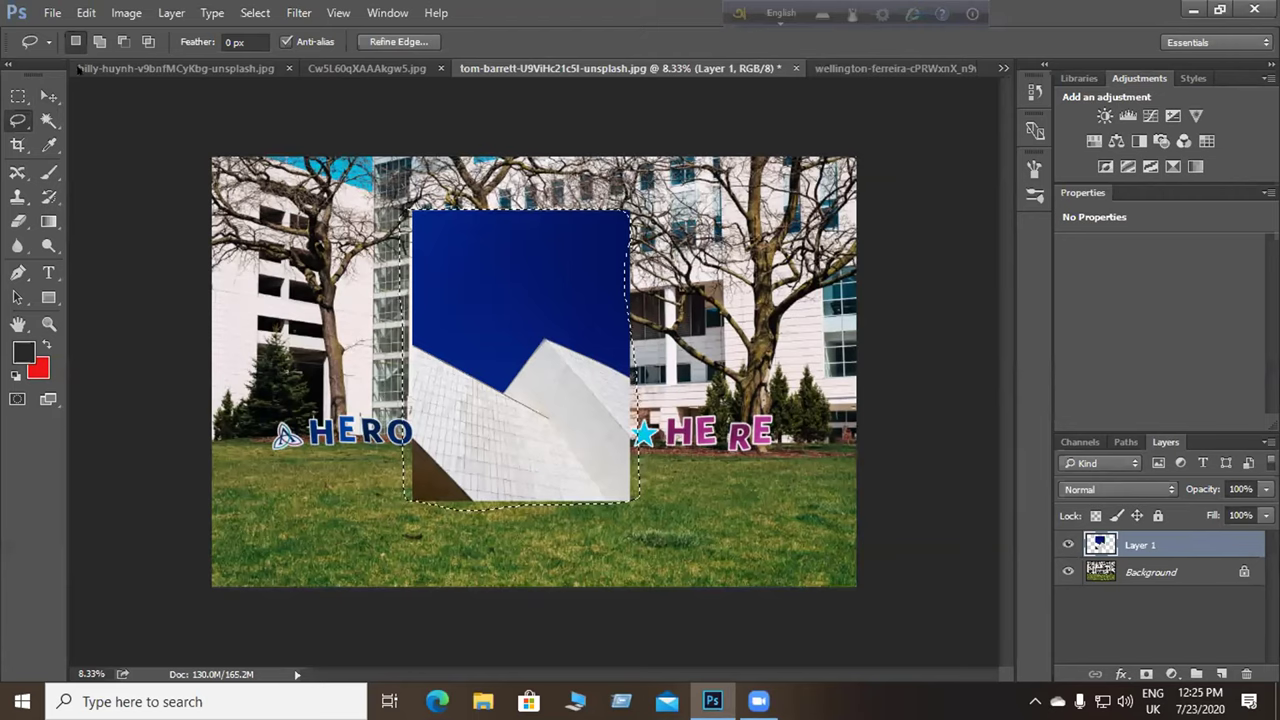
Leave Photoshop for the Chrome browser and open the Unsplash website.
left_click(1193, 10)
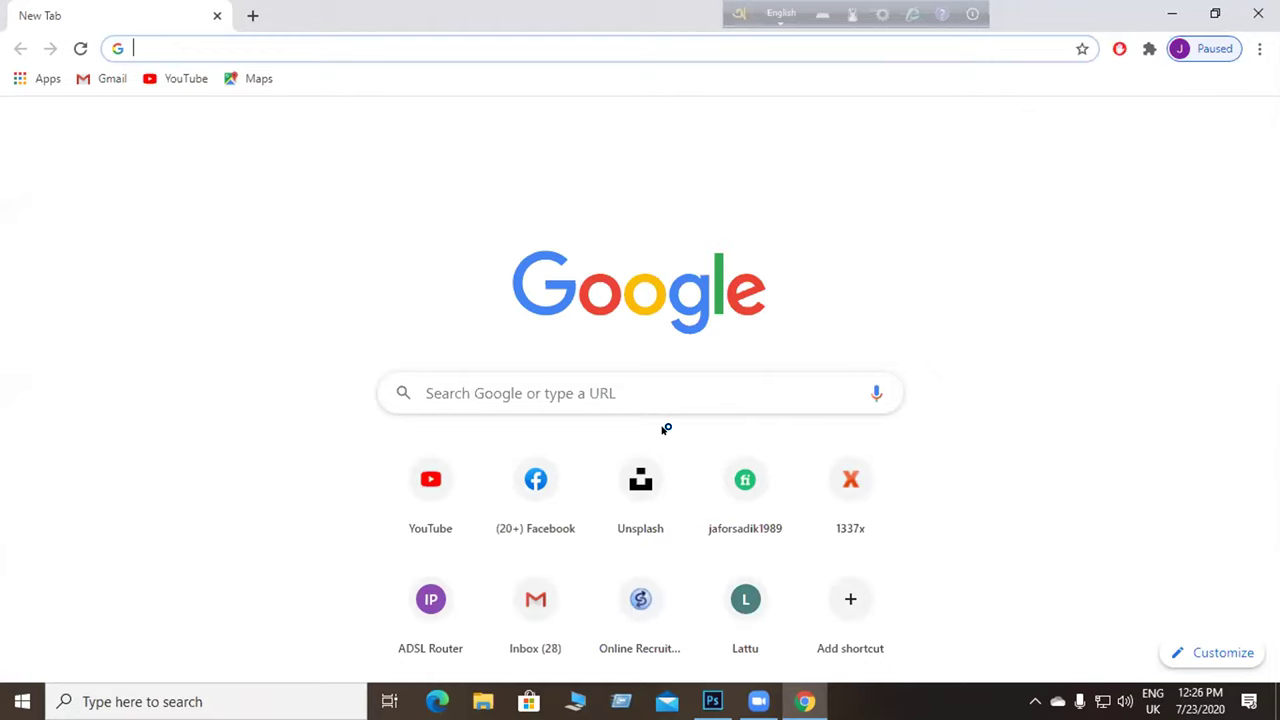
left_click(638, 484)
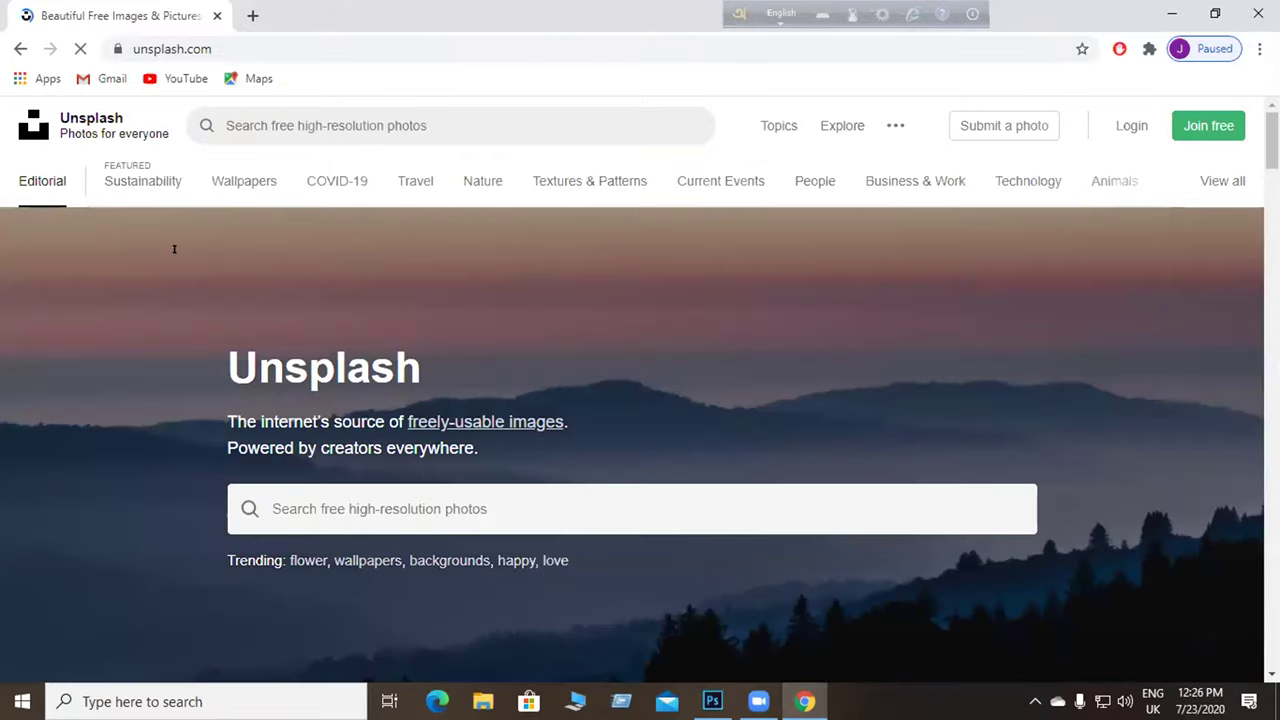
Browse the Editorial photo feed on the Unsplash home page for usable free images.
scroll(555, 499, "down", 1)
scroll(555, 499, "down", 5)
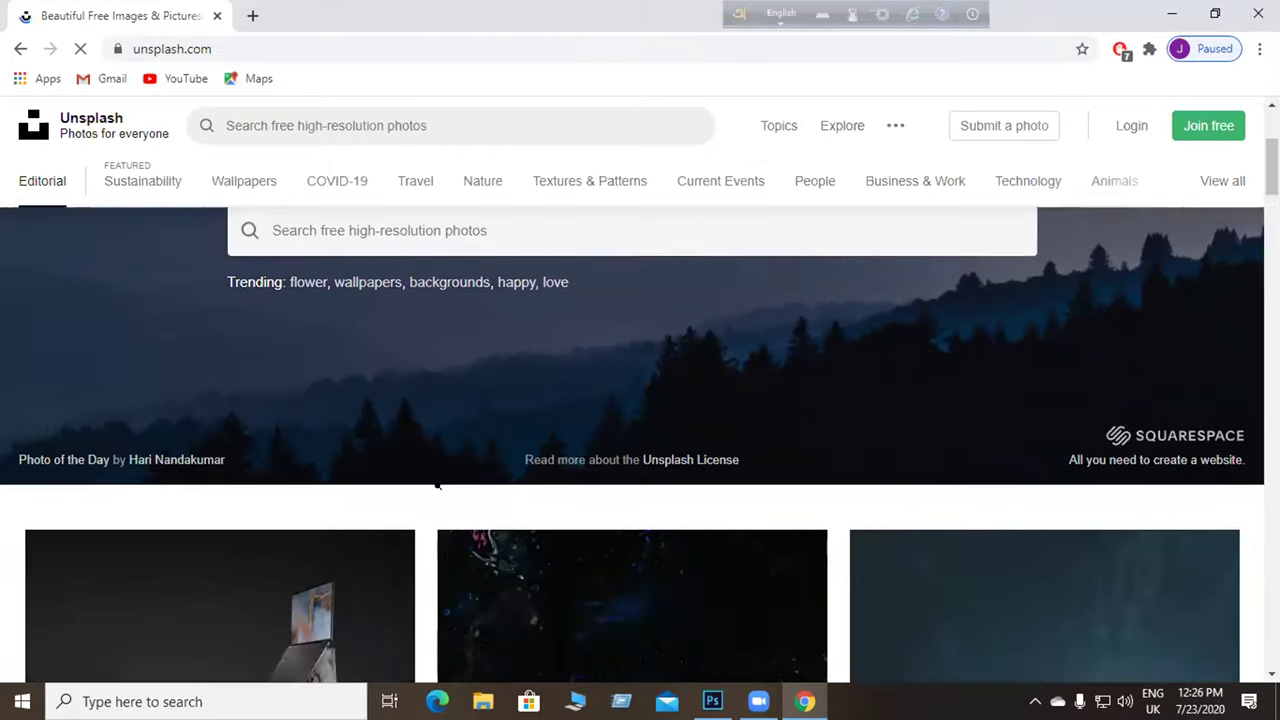
scroll(555, 499, "down", 4)
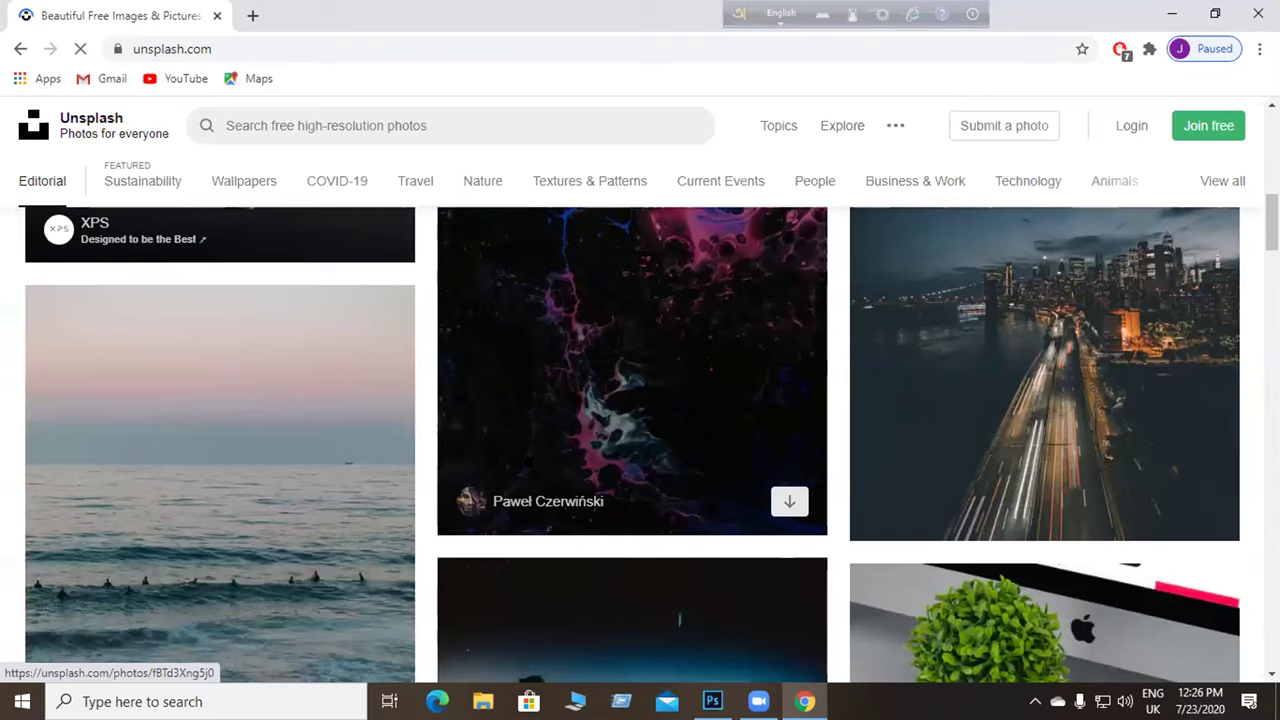
scroll(216, 428, "down", 4)
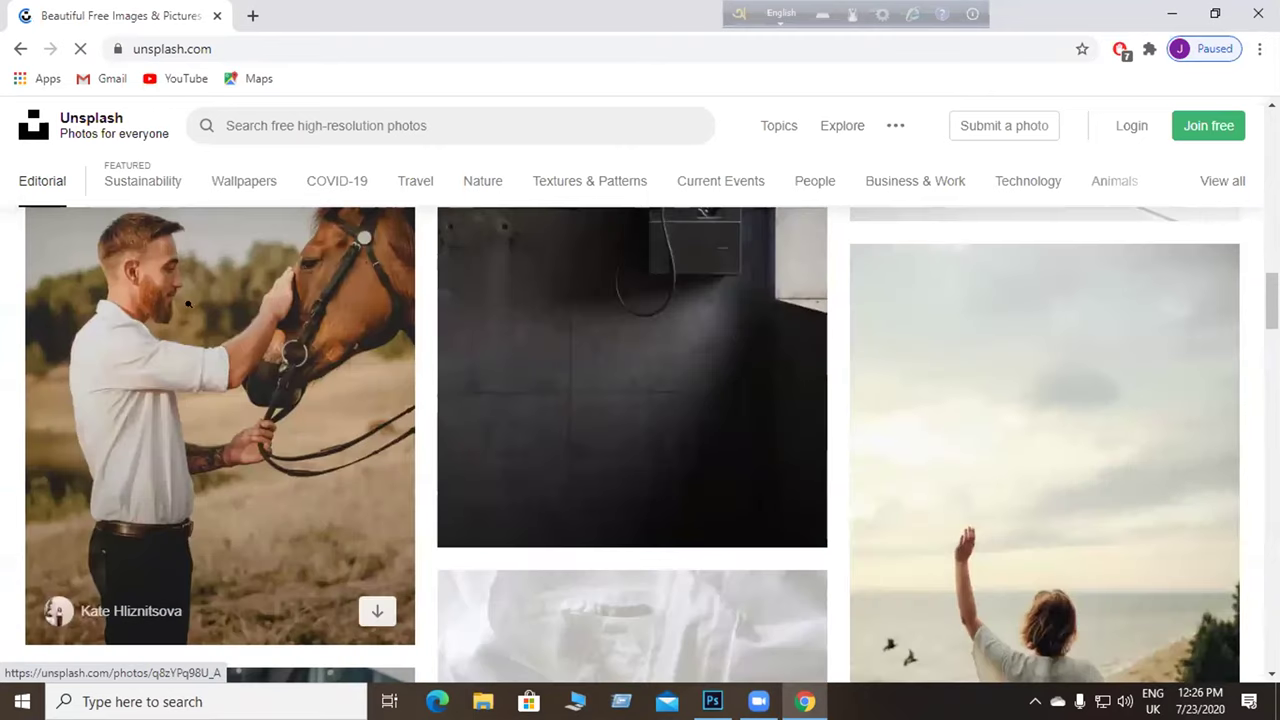
scroll(600, 426, "down", 3)
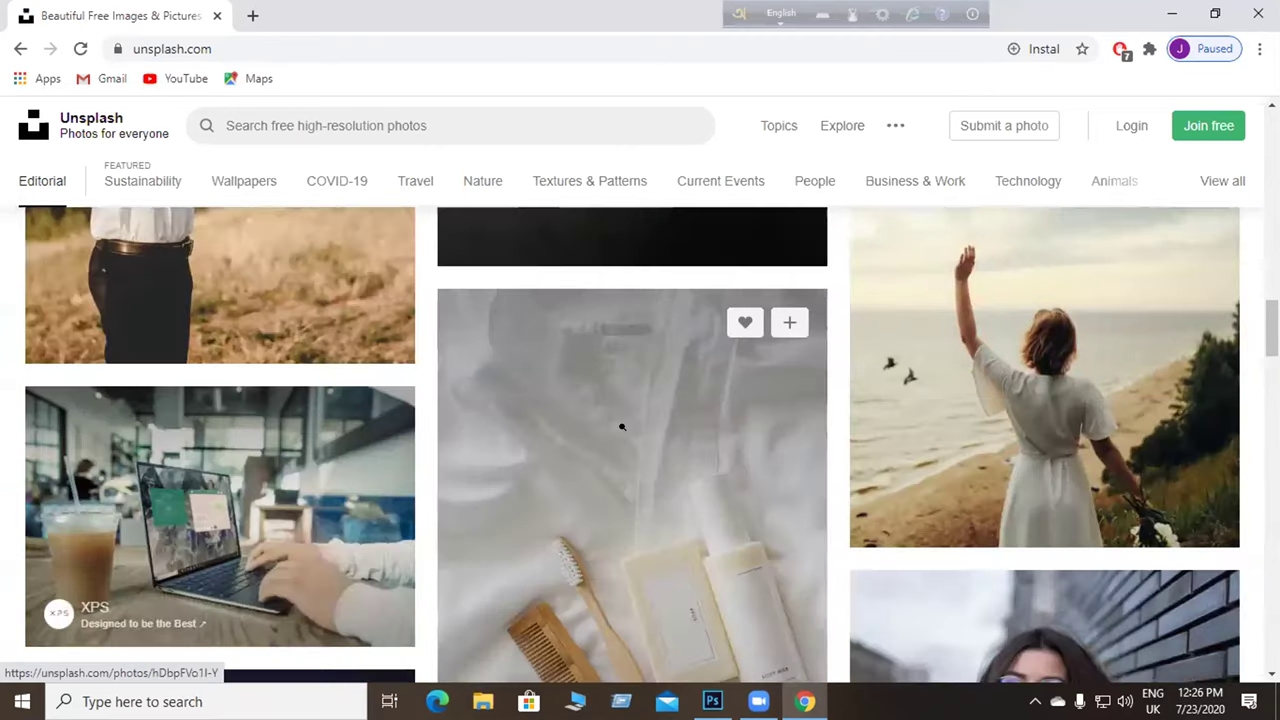
scroll(621, 427, "down", 5)
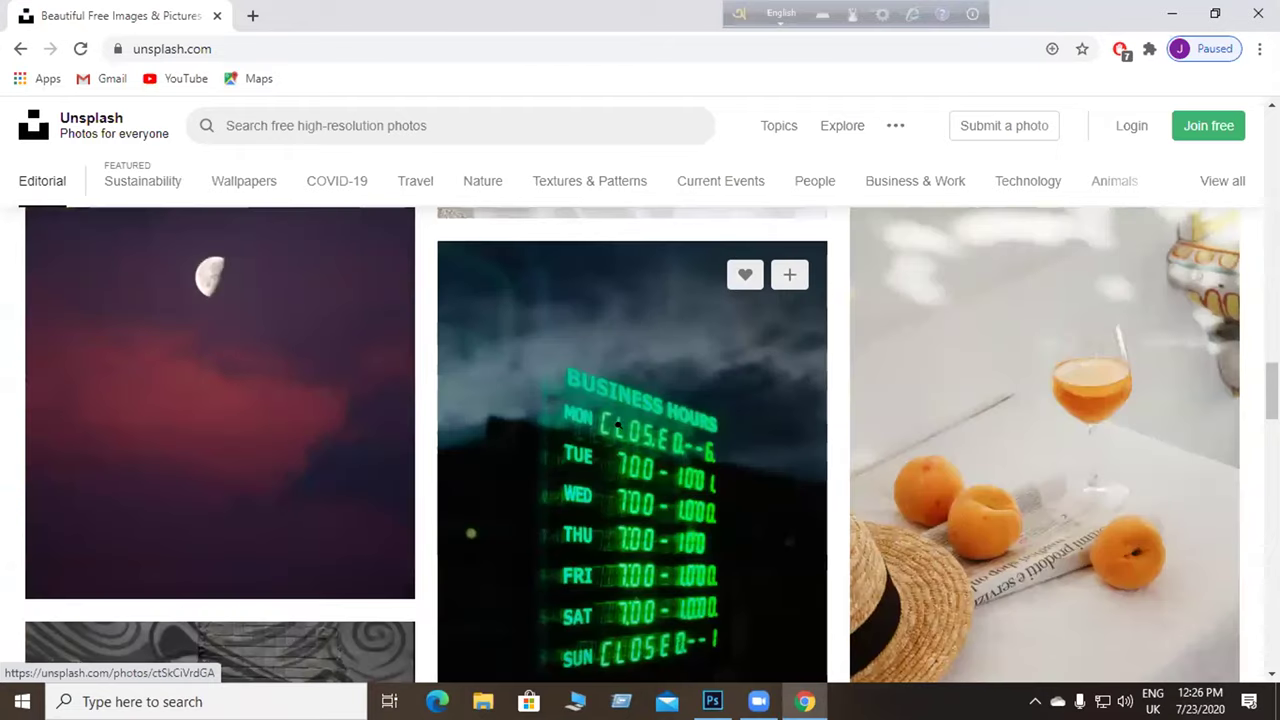
scroll(950, 412, "down", 2)
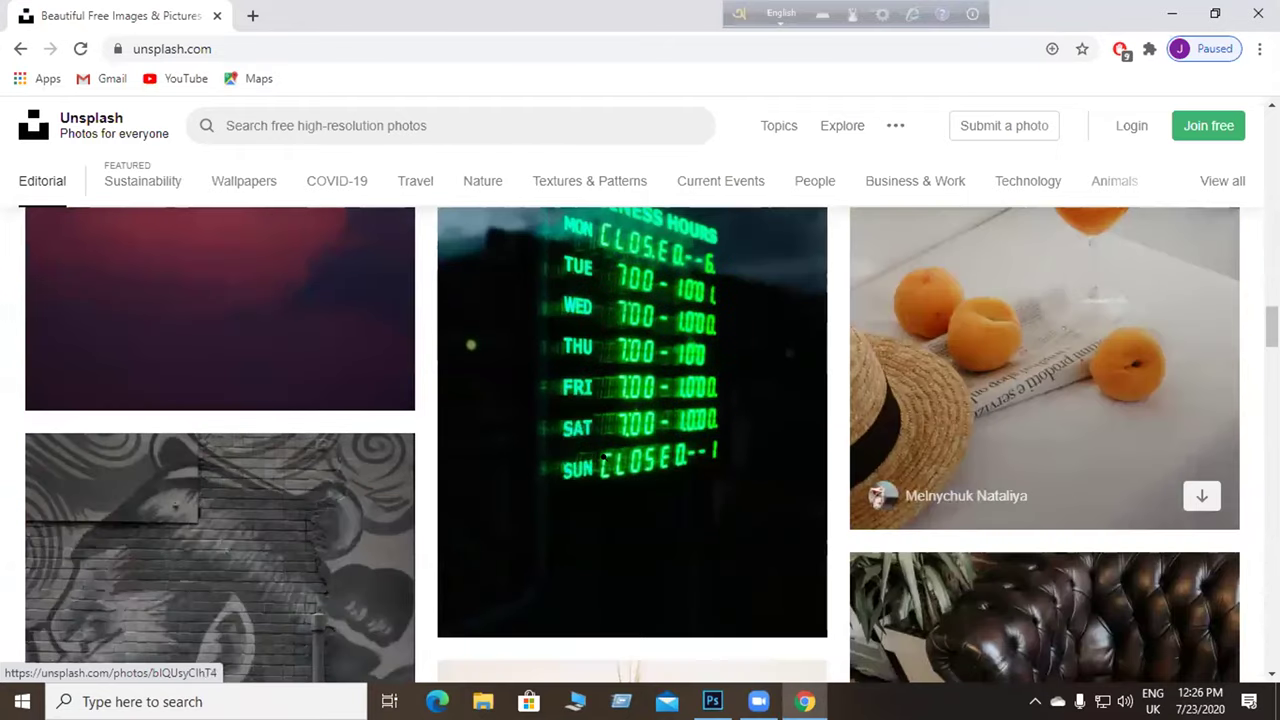
scroll(604, 459, "down", 5)
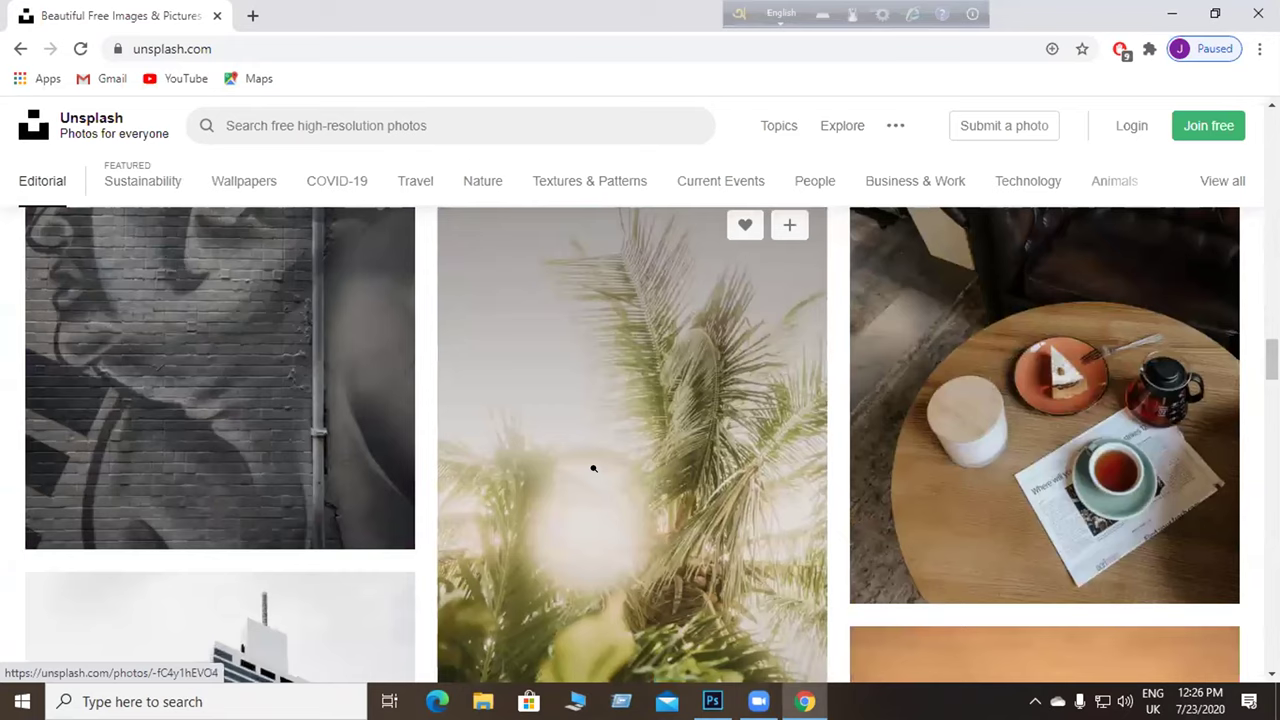
scroll(593, 468, "down", 5)
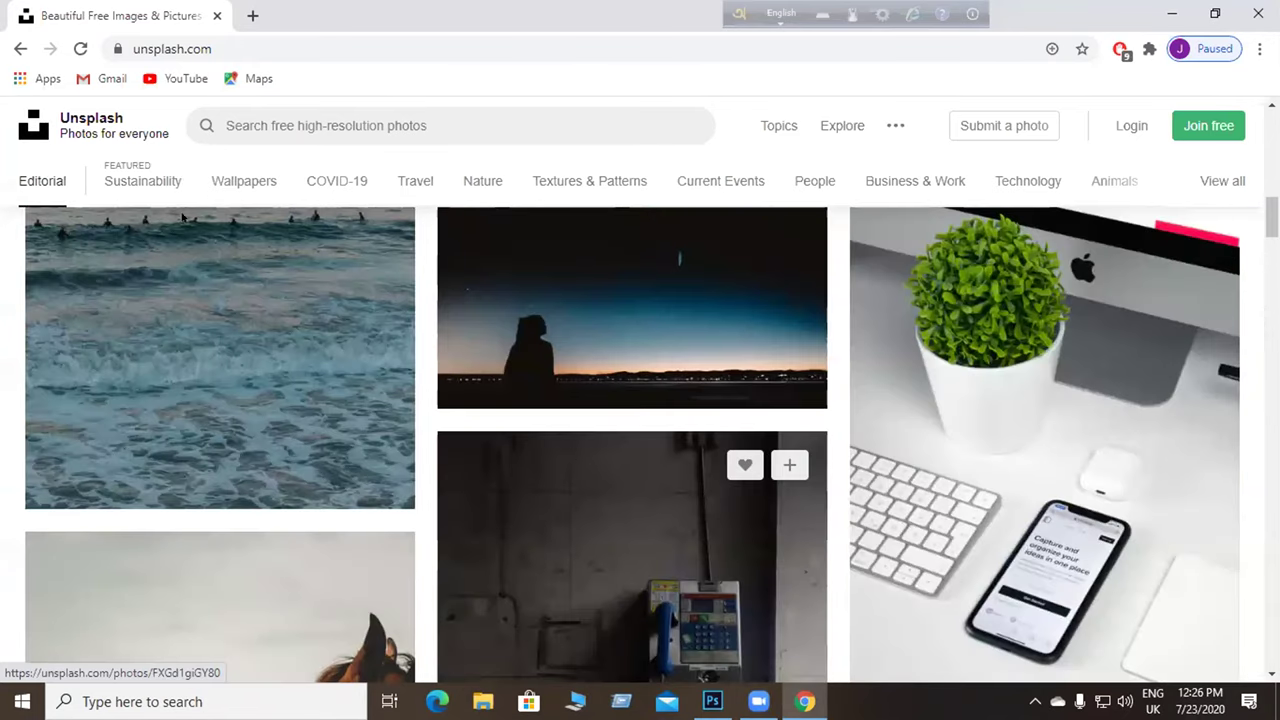
scroll(250, 182, "up", 15)
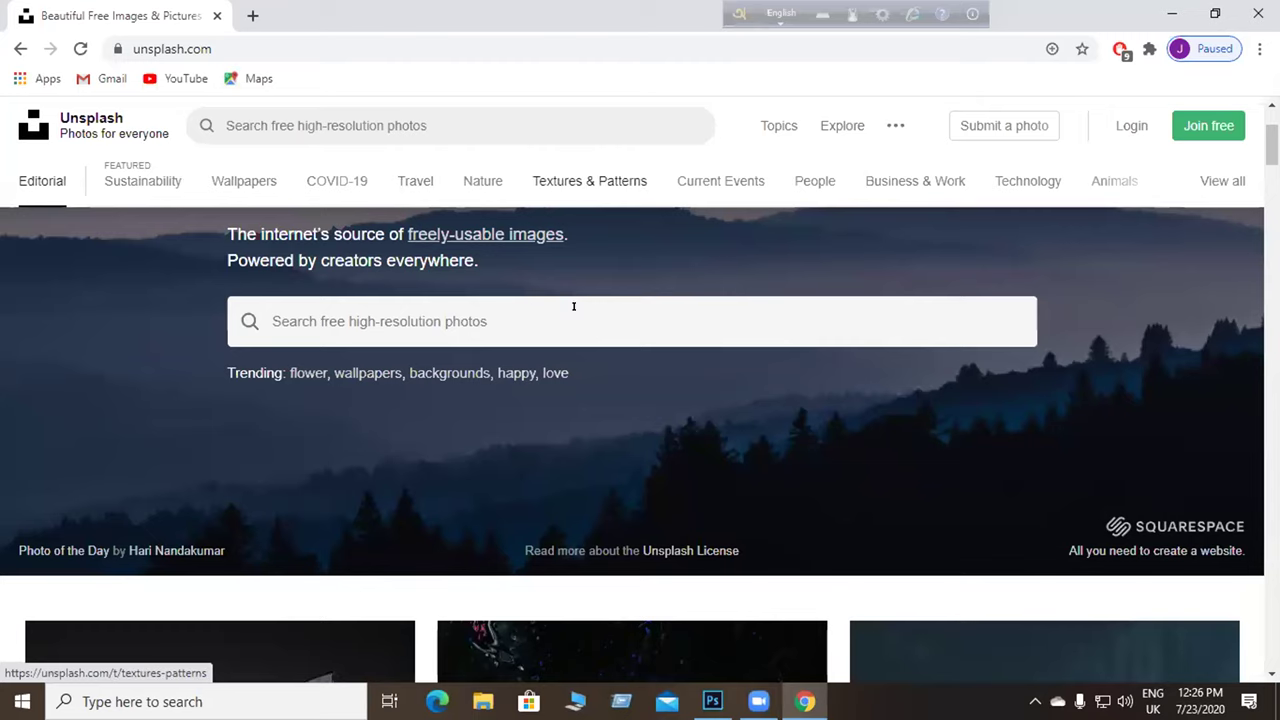
scroll(1005, 229, "up", 2)
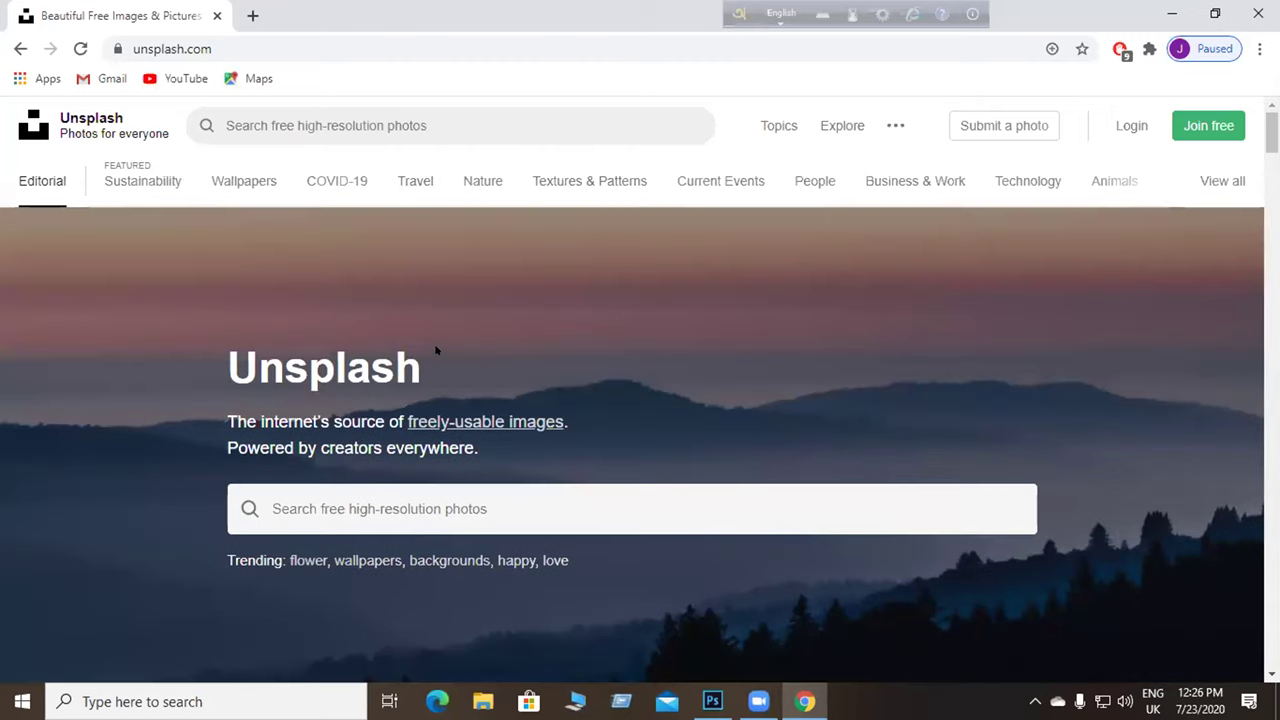
scroll(430, 345, "down", 5)
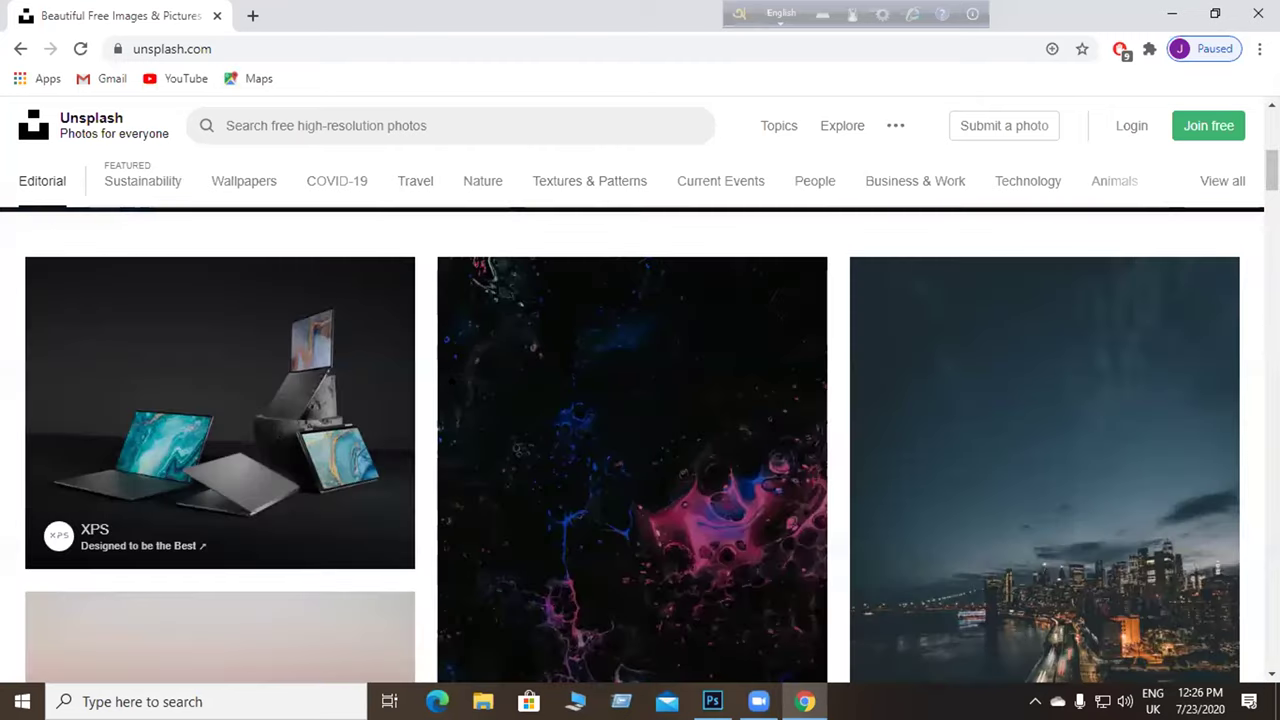
scroll(456, 385, "down", 4)
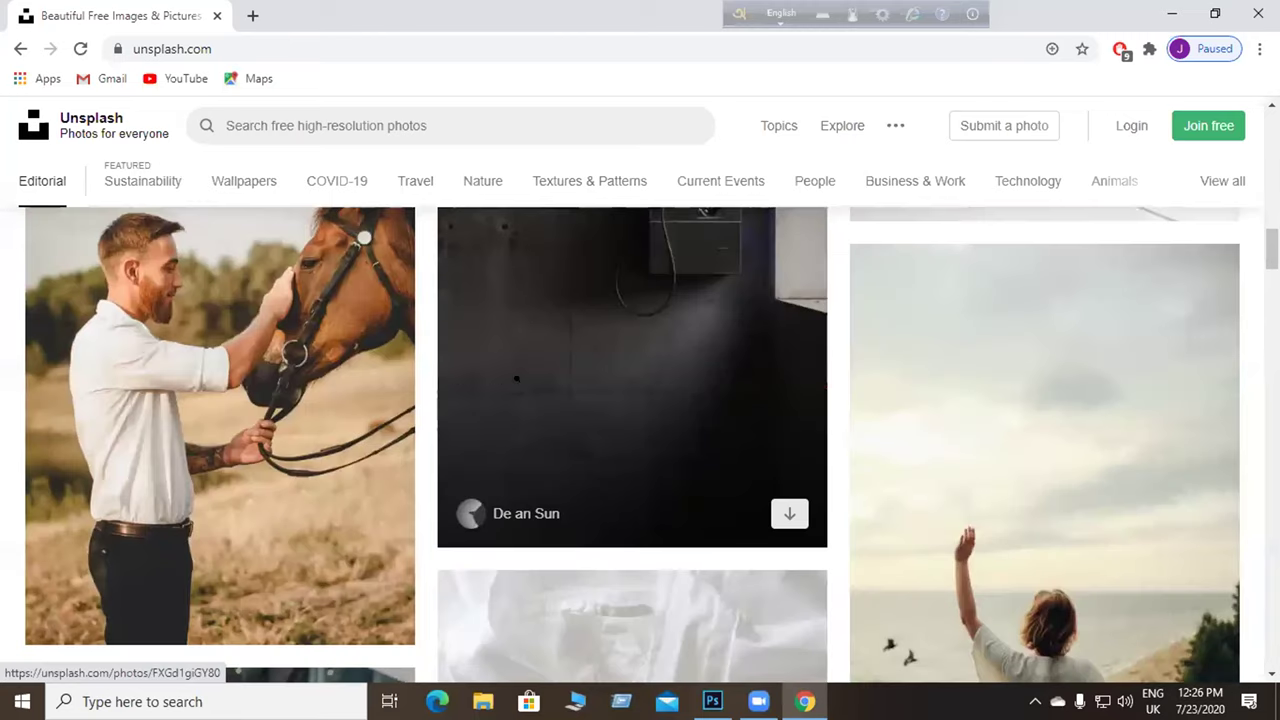
scroll(600, 390, "down", 4)
scroll(785, 455, "down", 4)
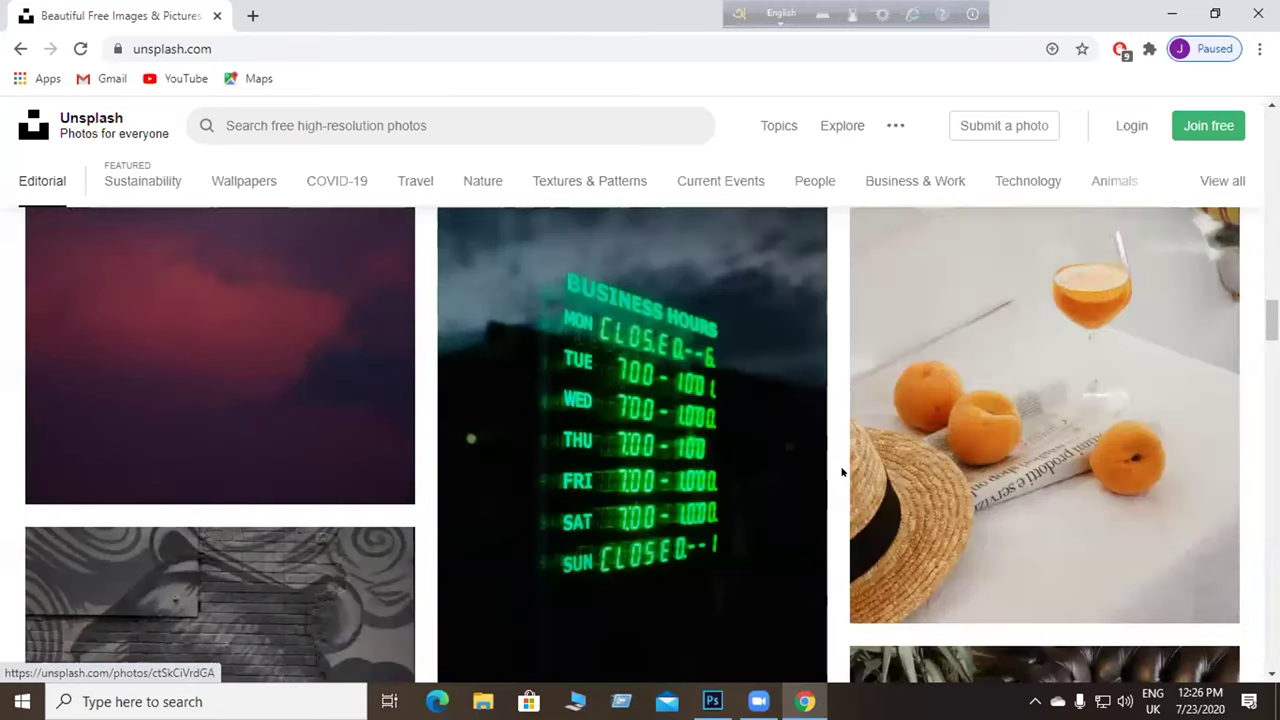
scroll(632, 440, "up", 1)
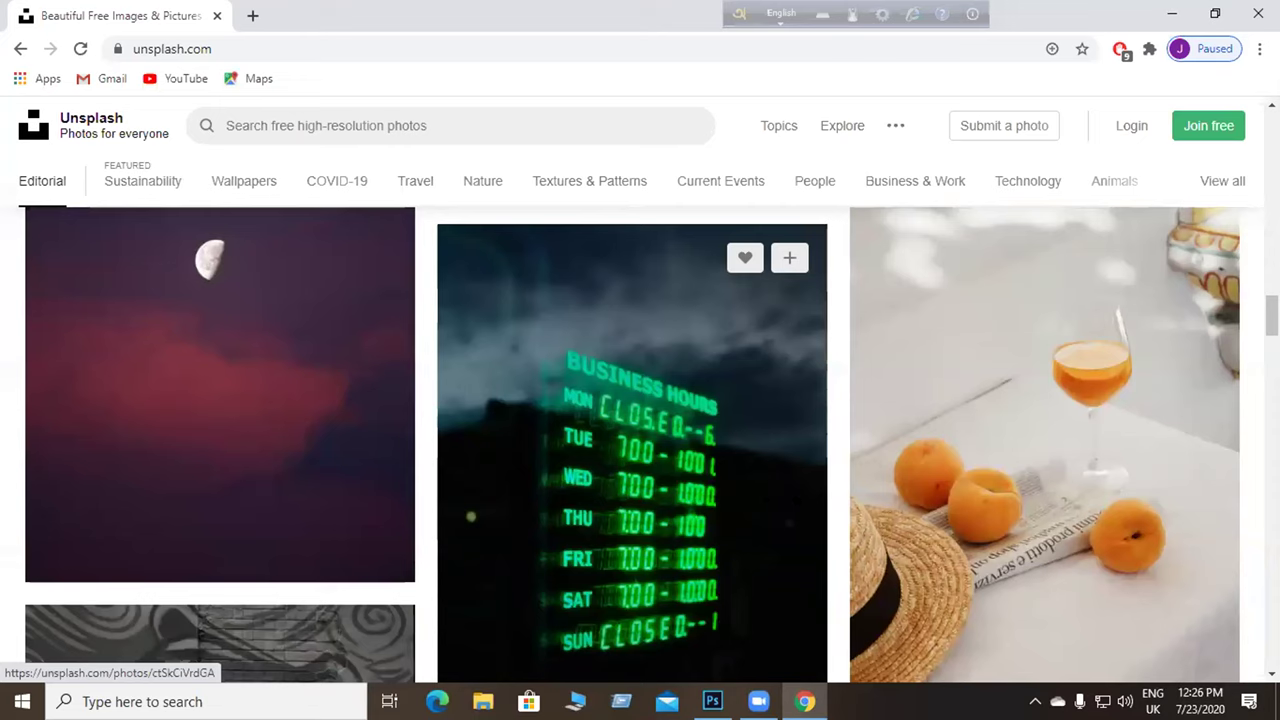
scroll(591, 500, "down", 4)
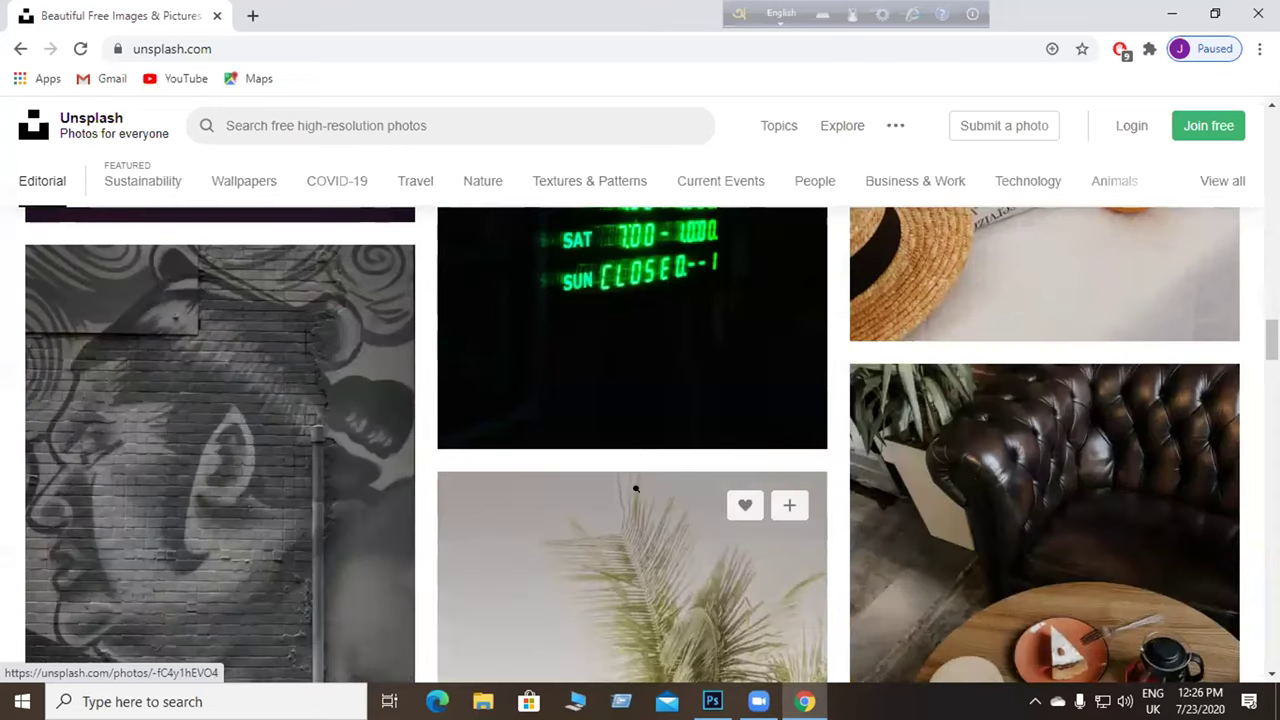
scroll(636, 488, "down", 5)
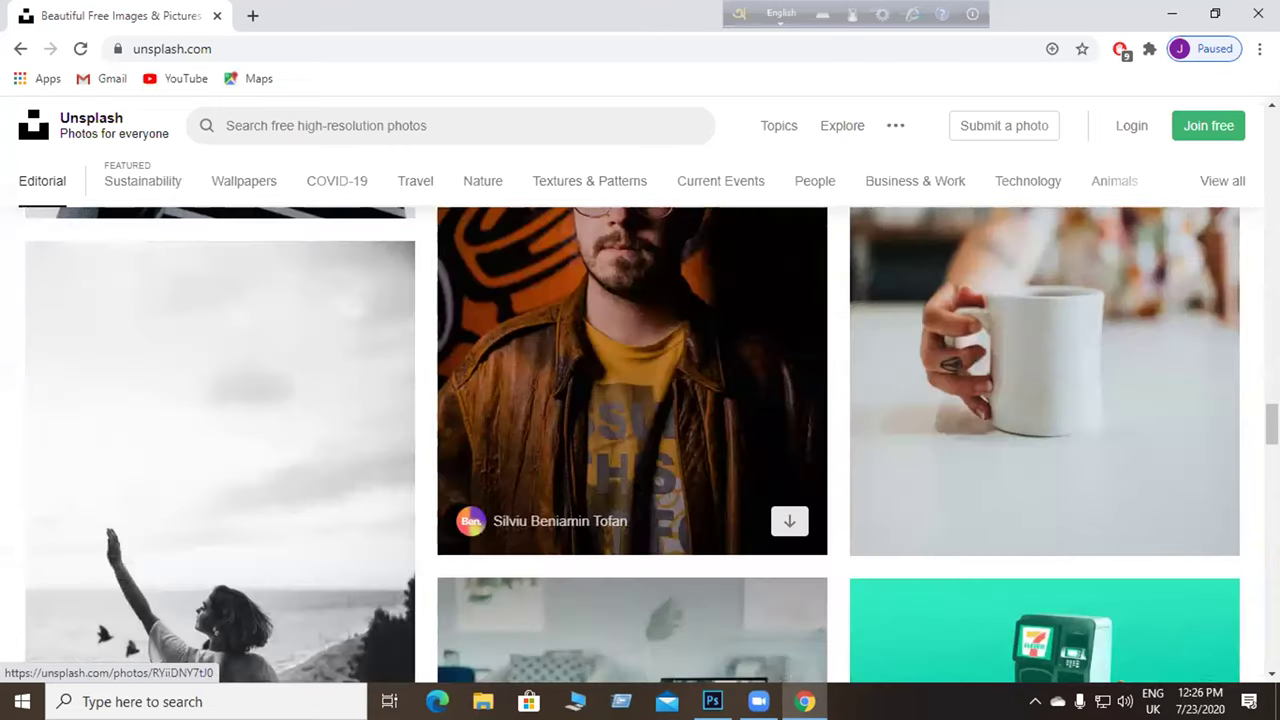
scroll(561, 471, "down", 5)
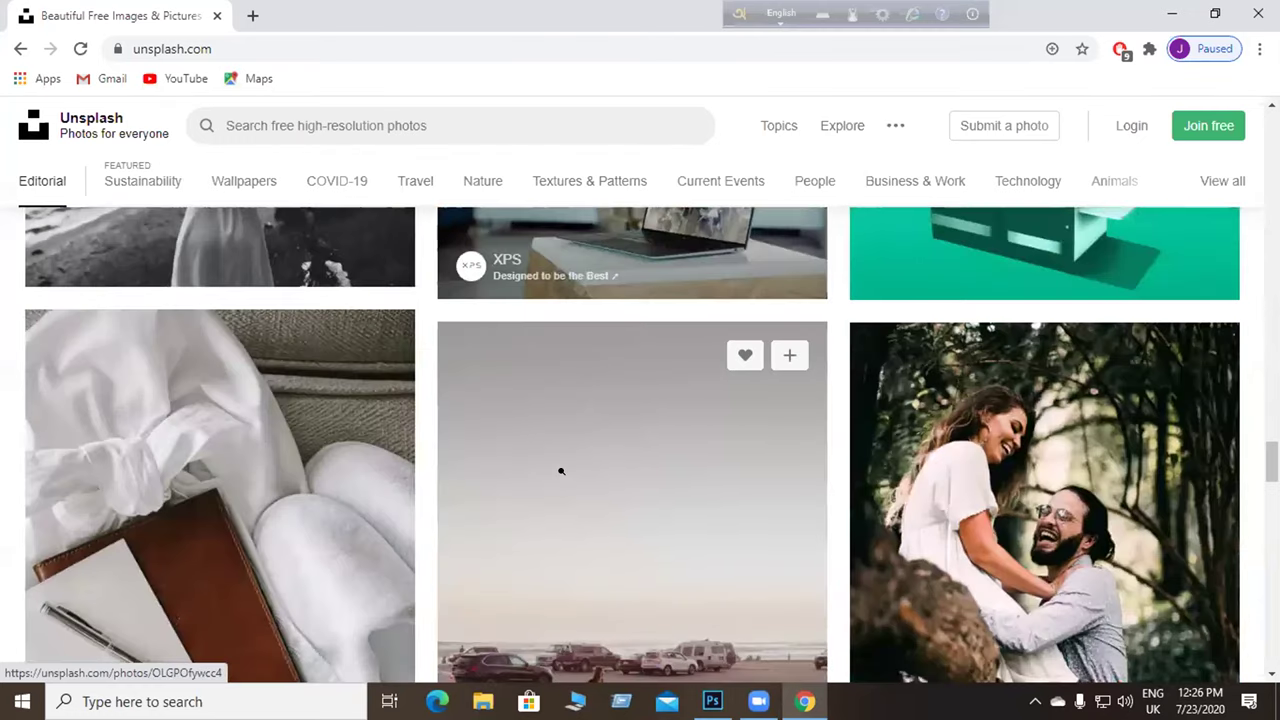
scroll(561, 471, "down", 5)
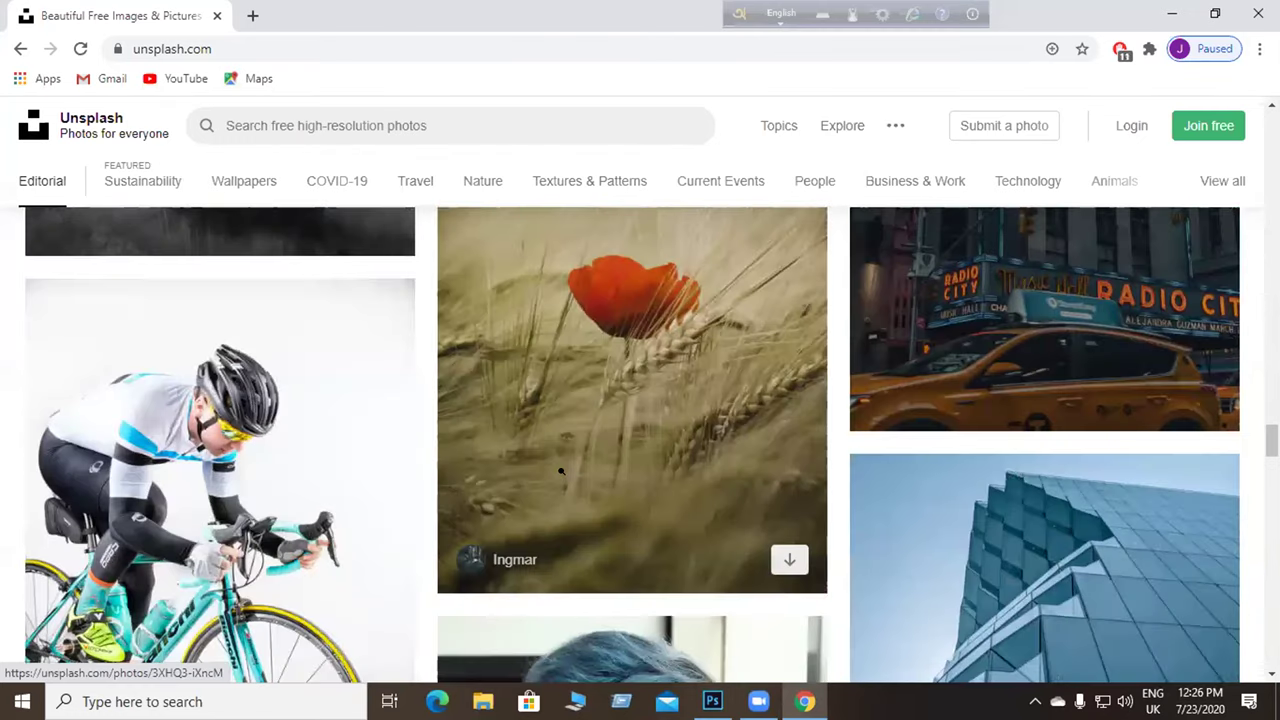
scroll(561, 471, "down", 5)
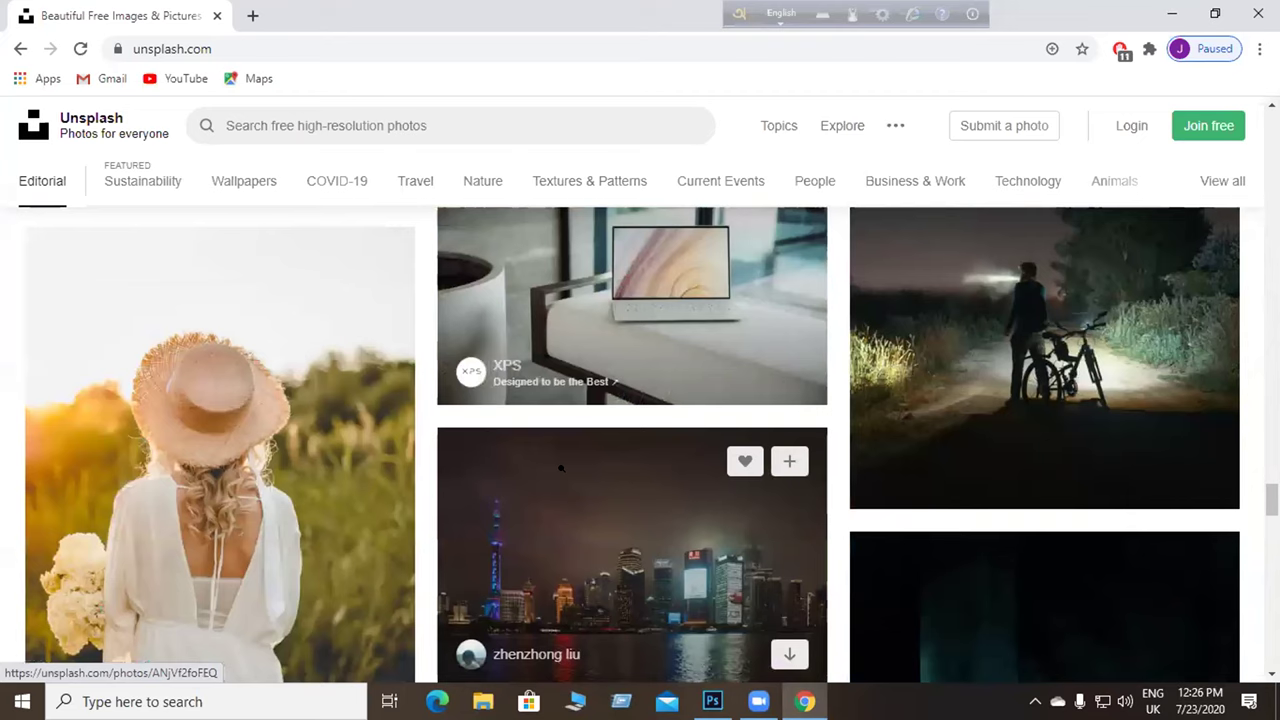
scroll(561, 467, "down", 5)
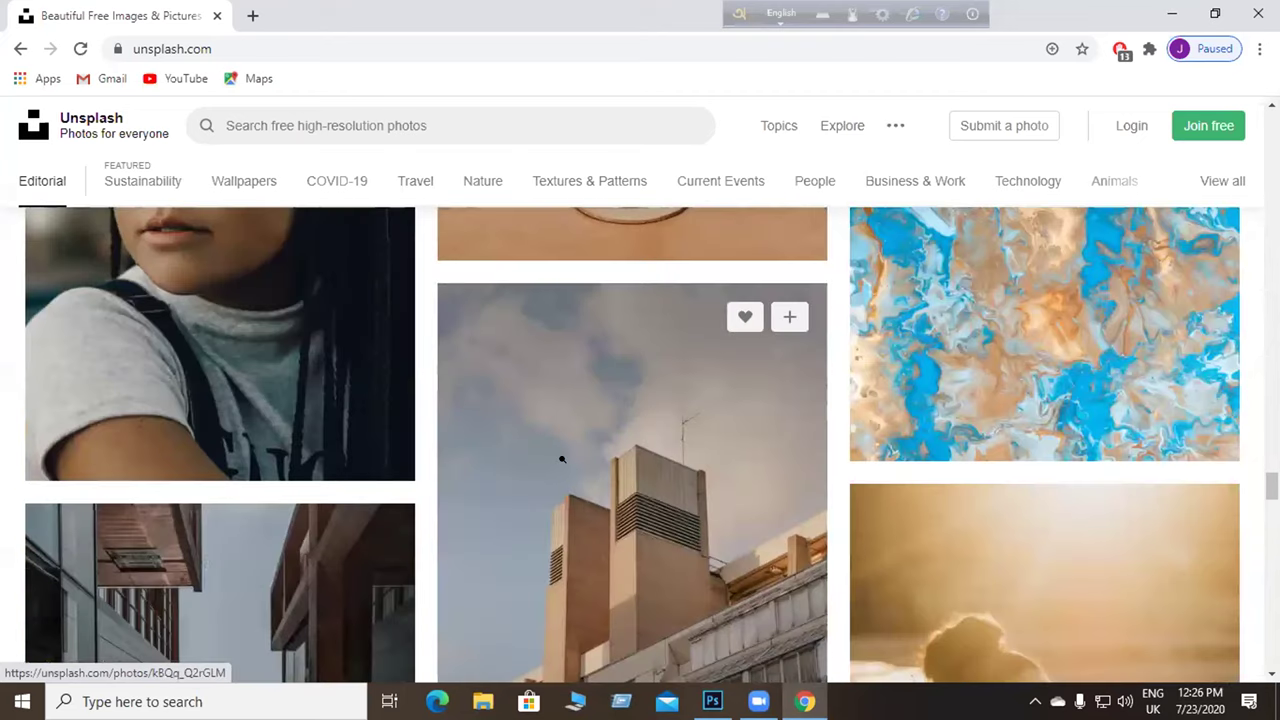
scroll(561, 459, "down", 5)
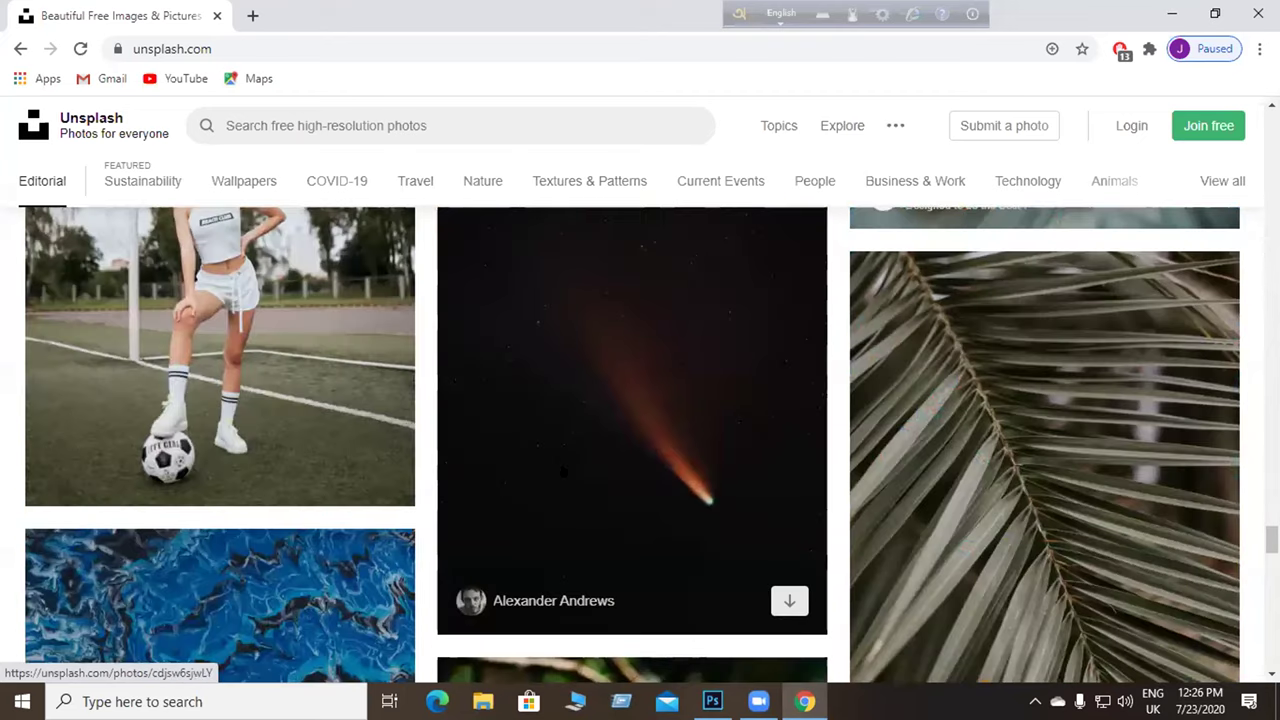
scroll(561, 459, "down", 5)
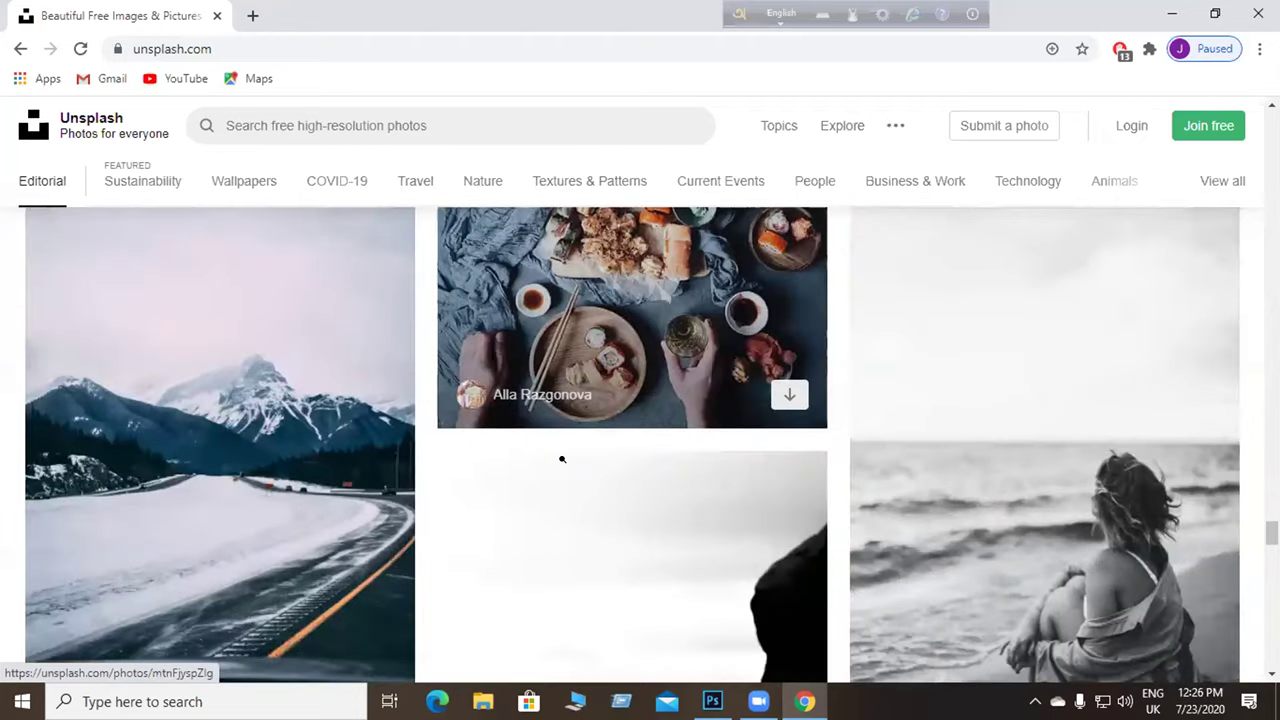
scroll(561, 459, "down", 5)
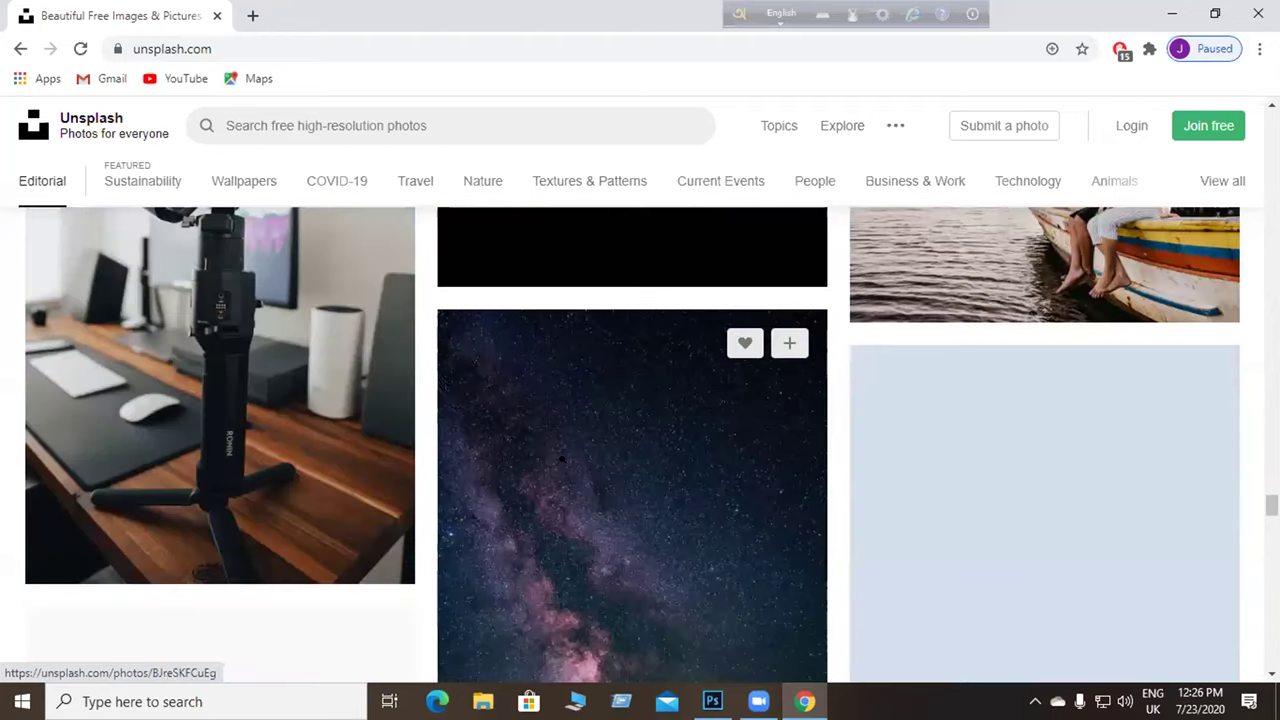
scroll(561, 459, "up", 10)
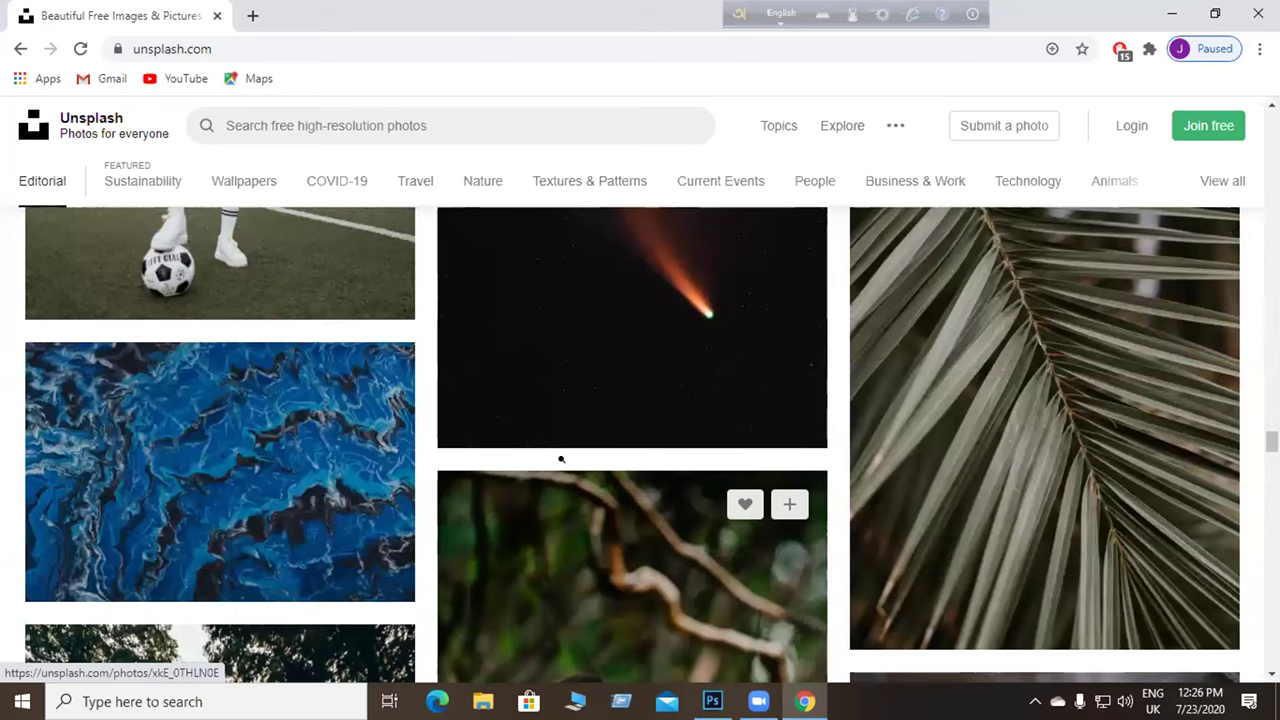
scroll(600, 520, "up", 5)
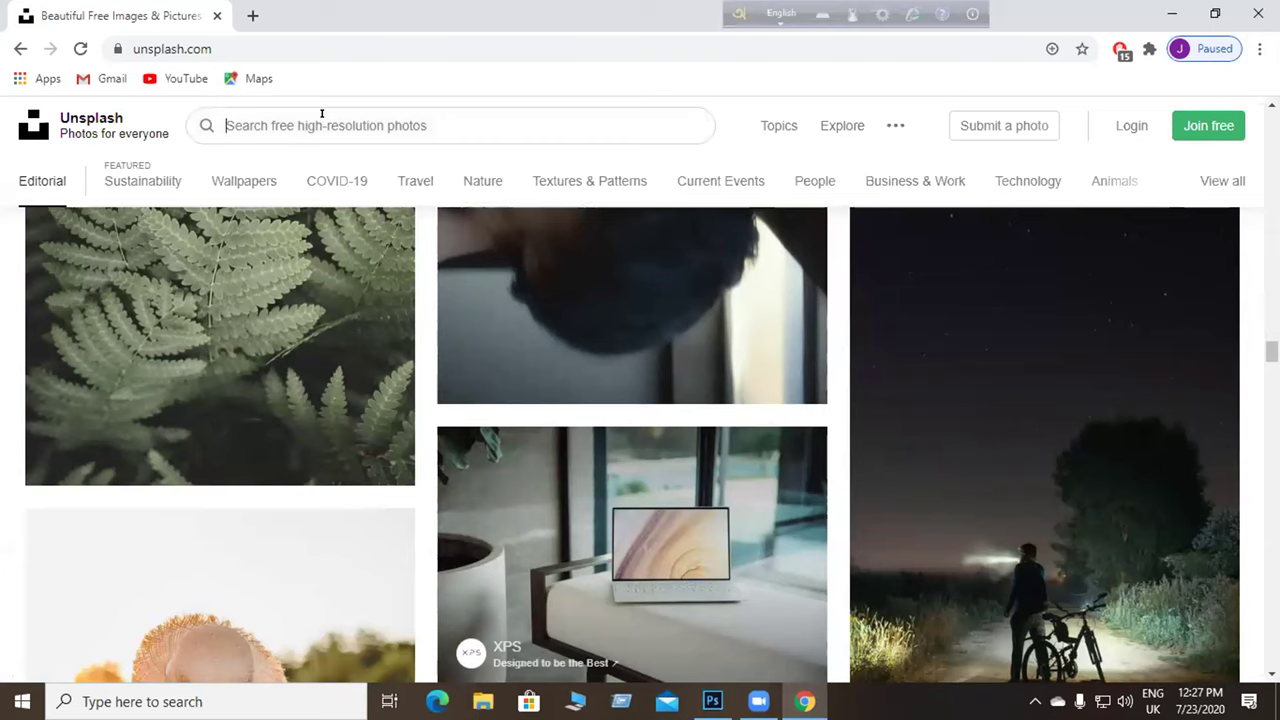
Search Unsplash for photos with the term "frure".
type("fru")
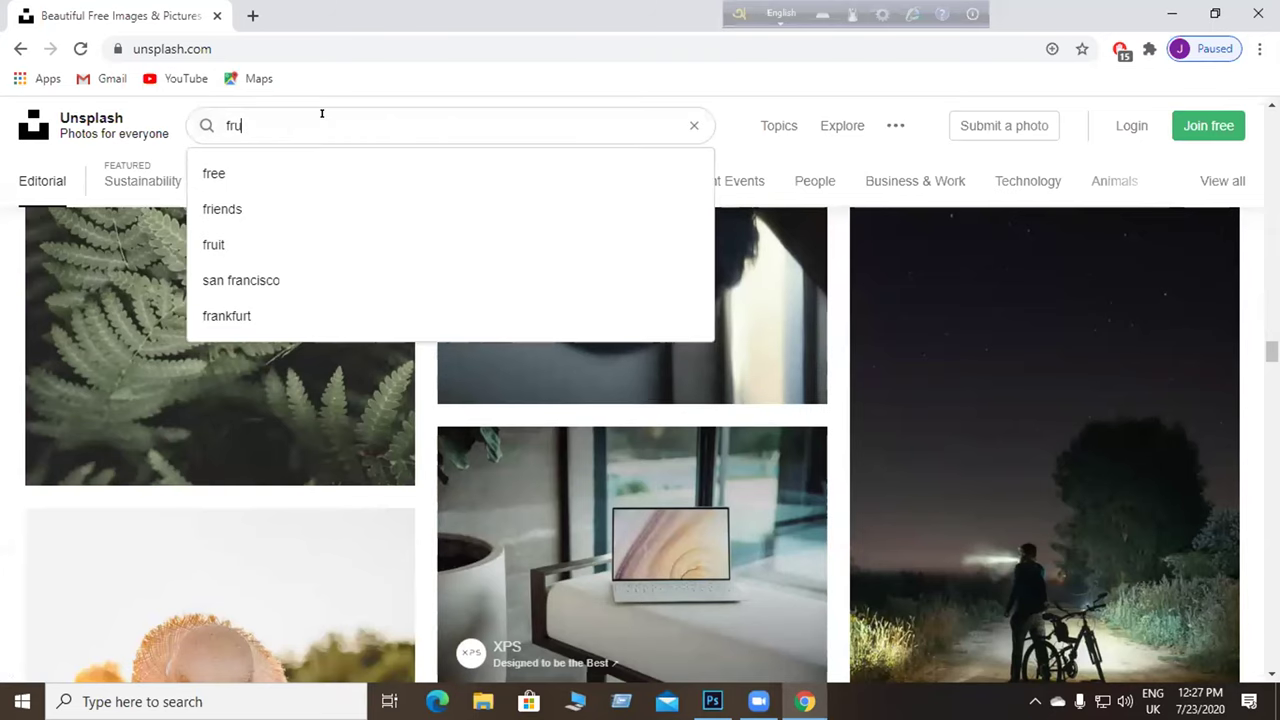
type("re")
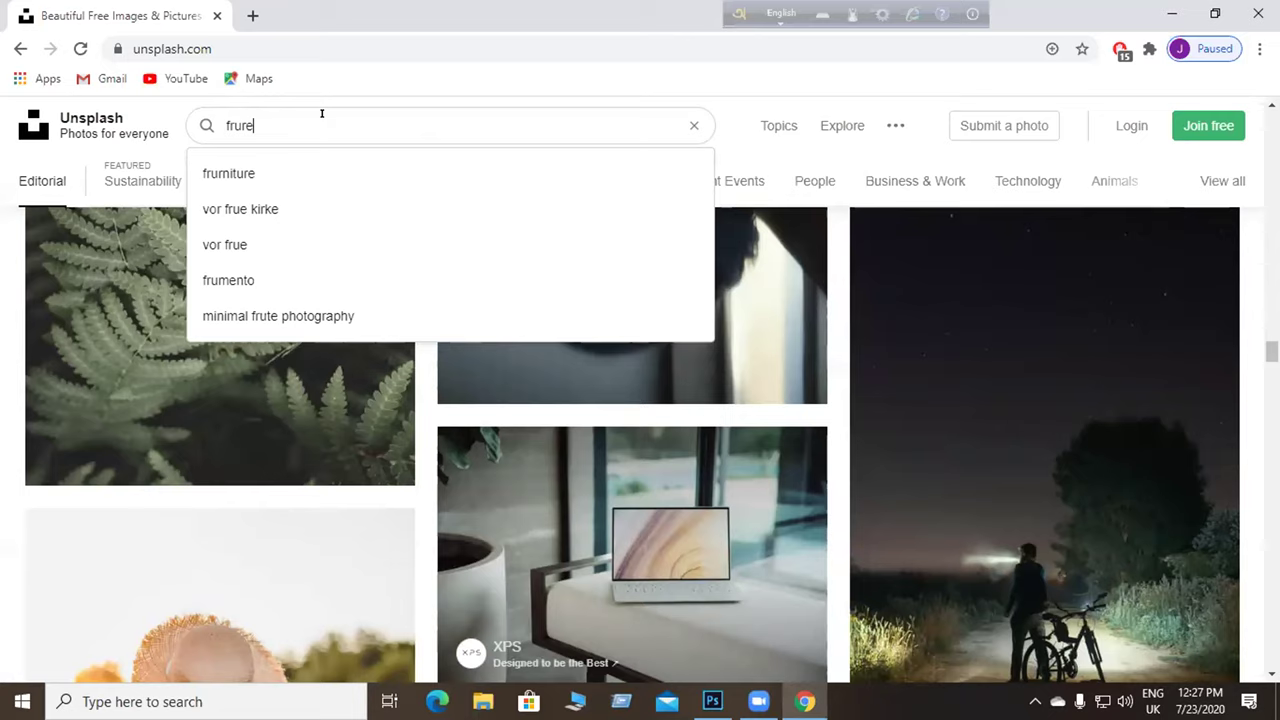
key("Return")
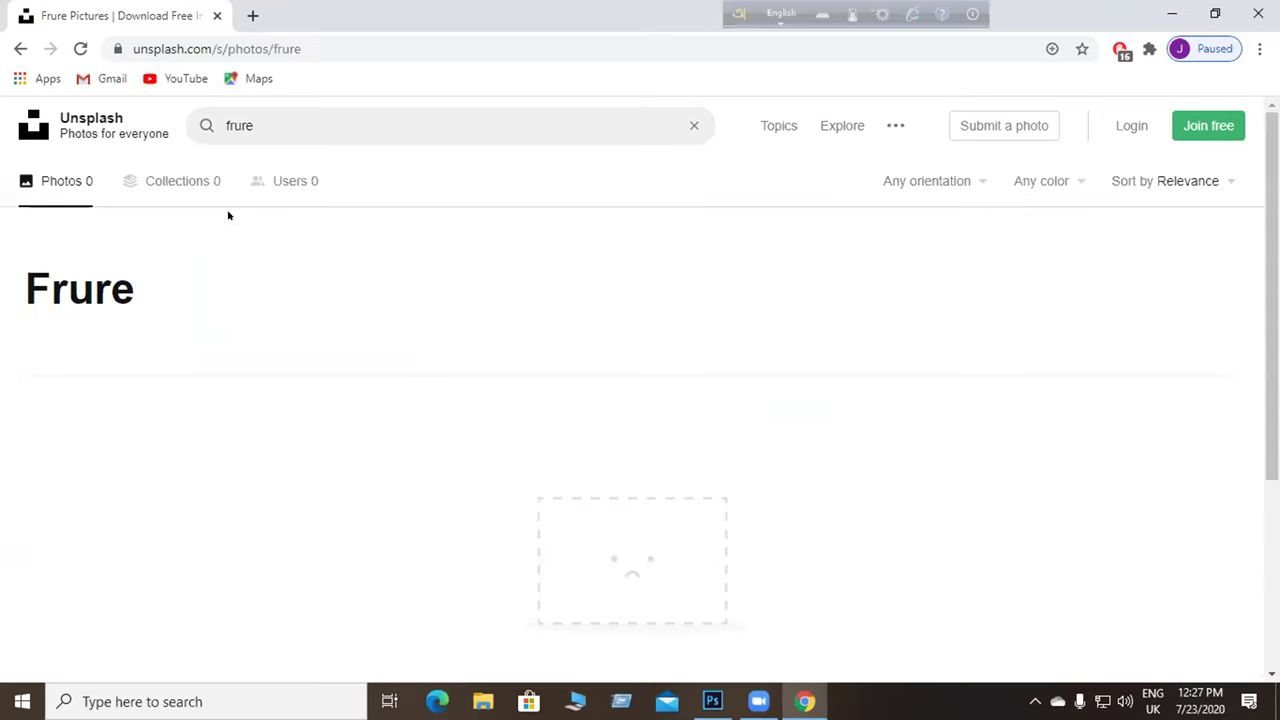
Correct the Unsplash search term to "frute", run the search and look over the photo results.
left_click(258, 115)
key("BackSpace")
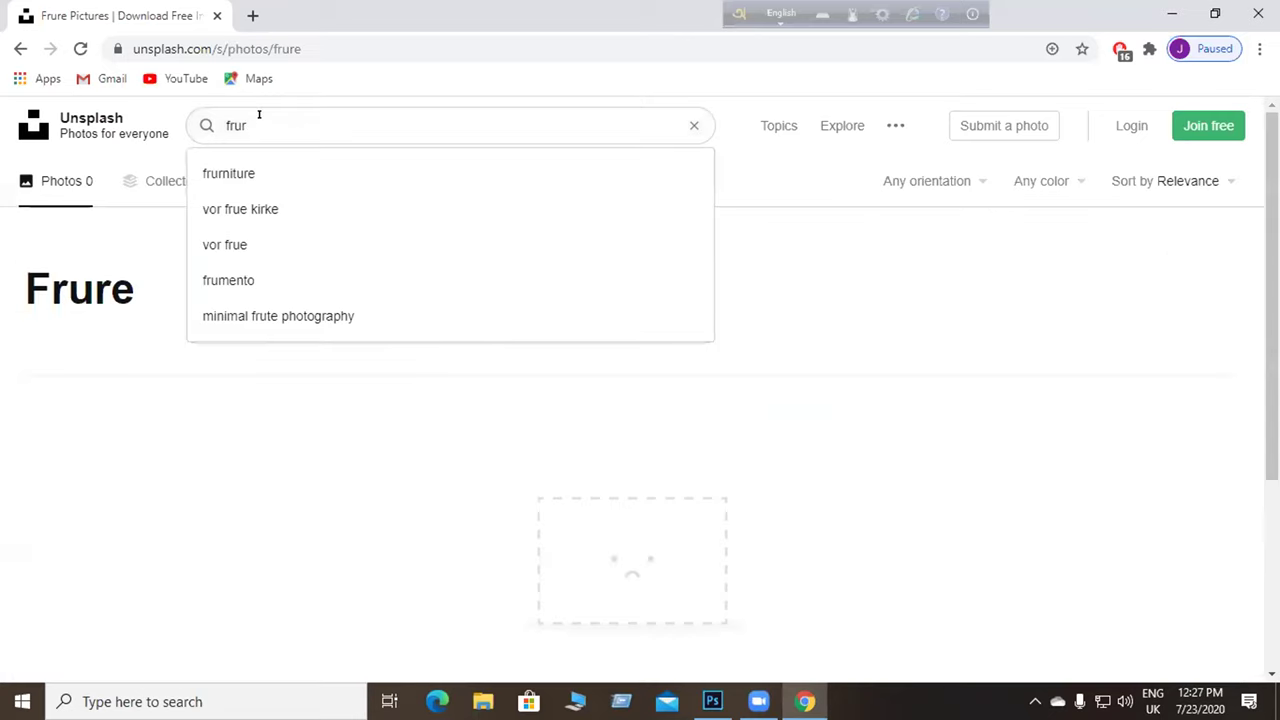
type("te")
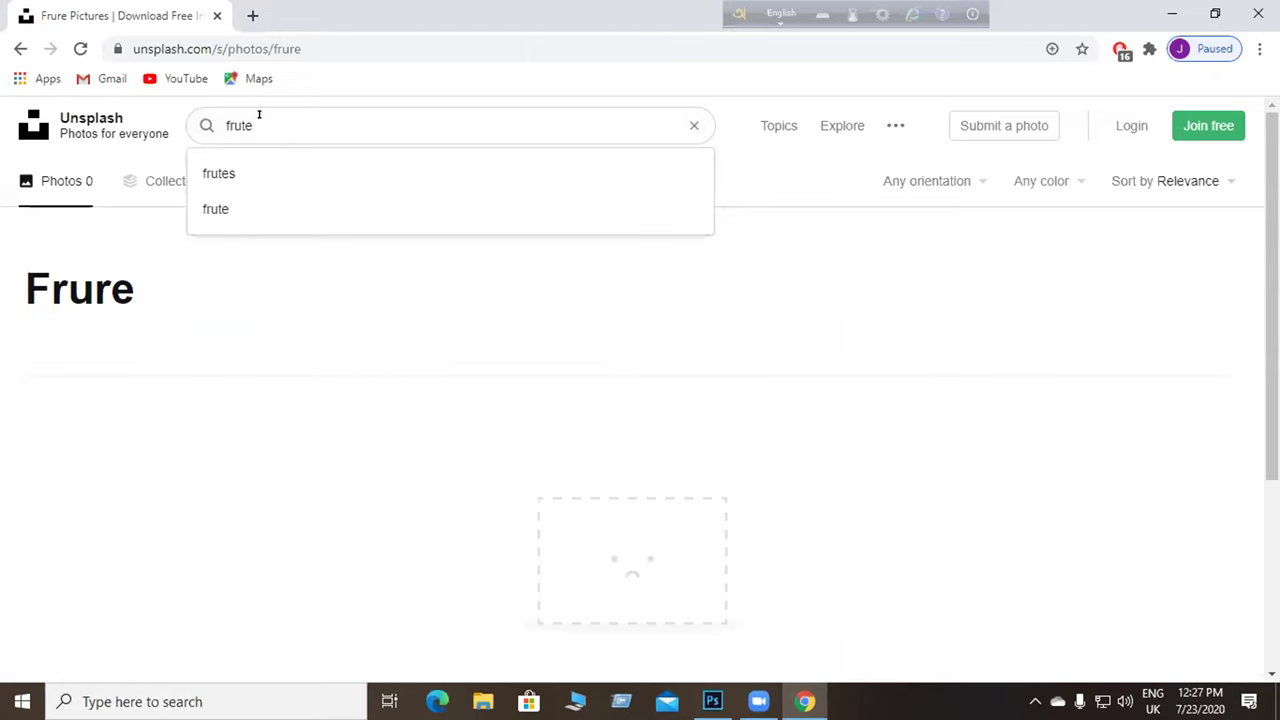
key("Return")
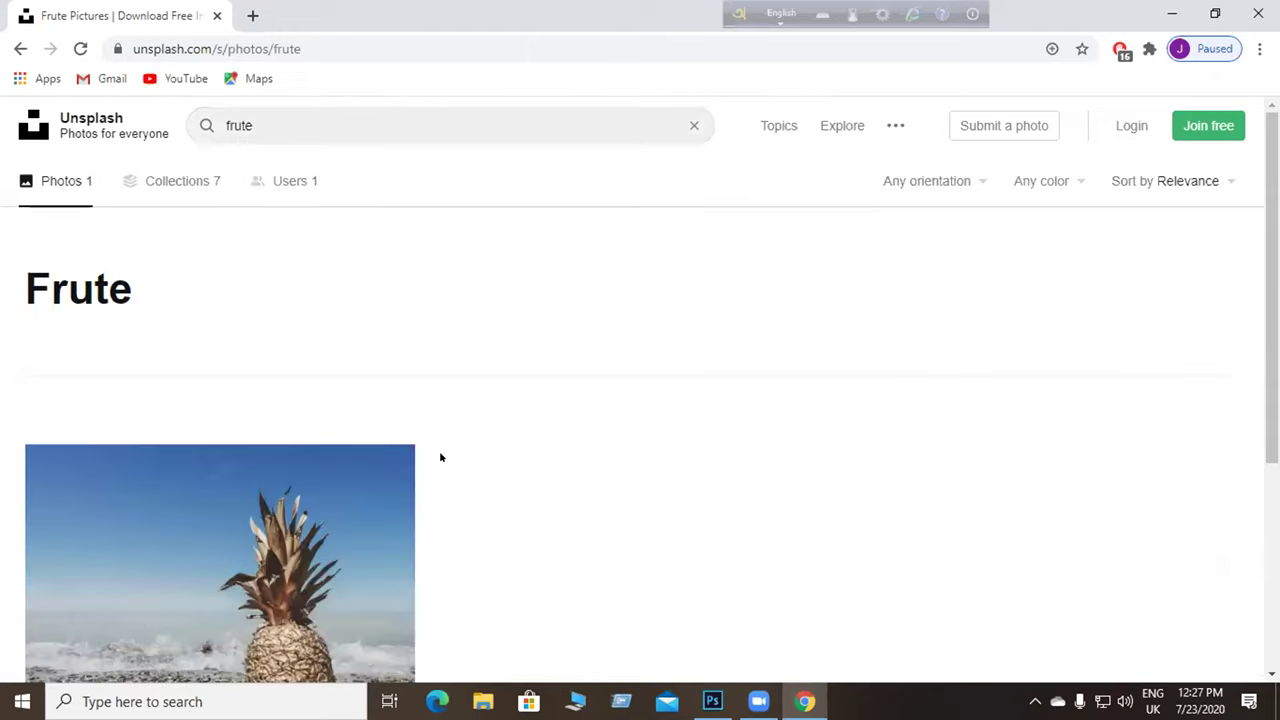
scroll(437, 445, "down", 3)
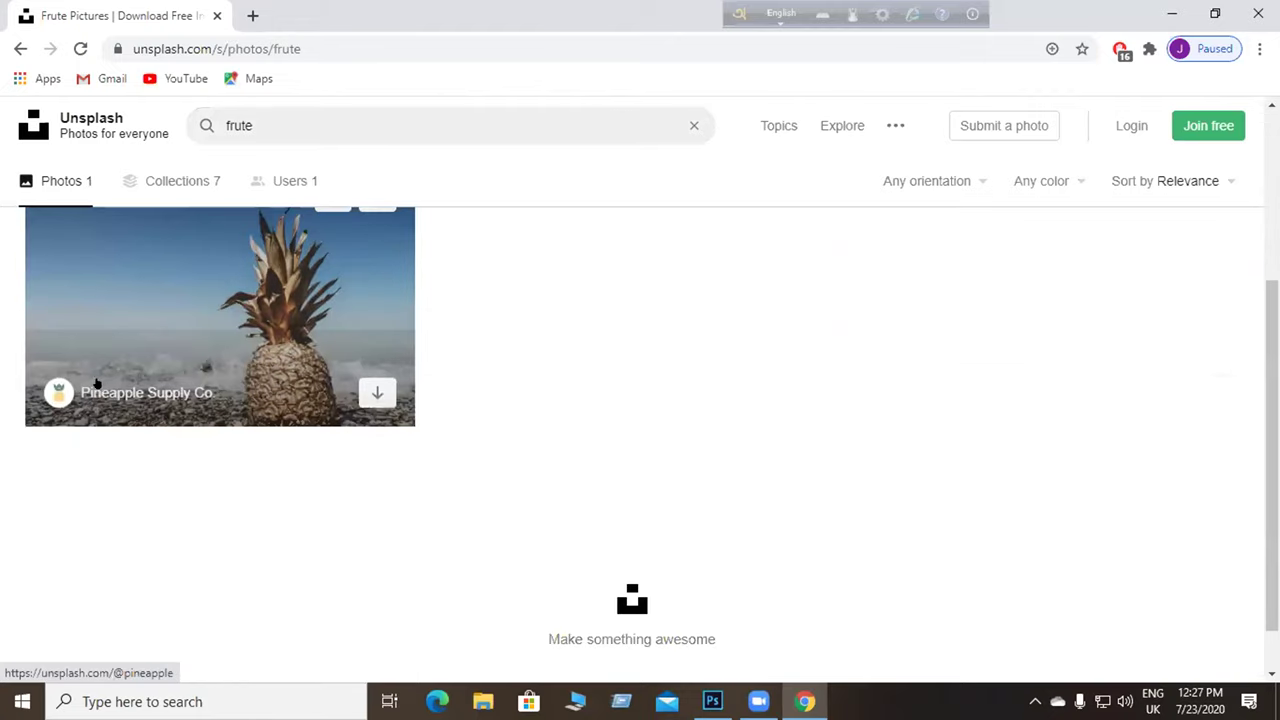
scroll(276, 318, "down", 1)
scroll(200, 249, "up", 2)
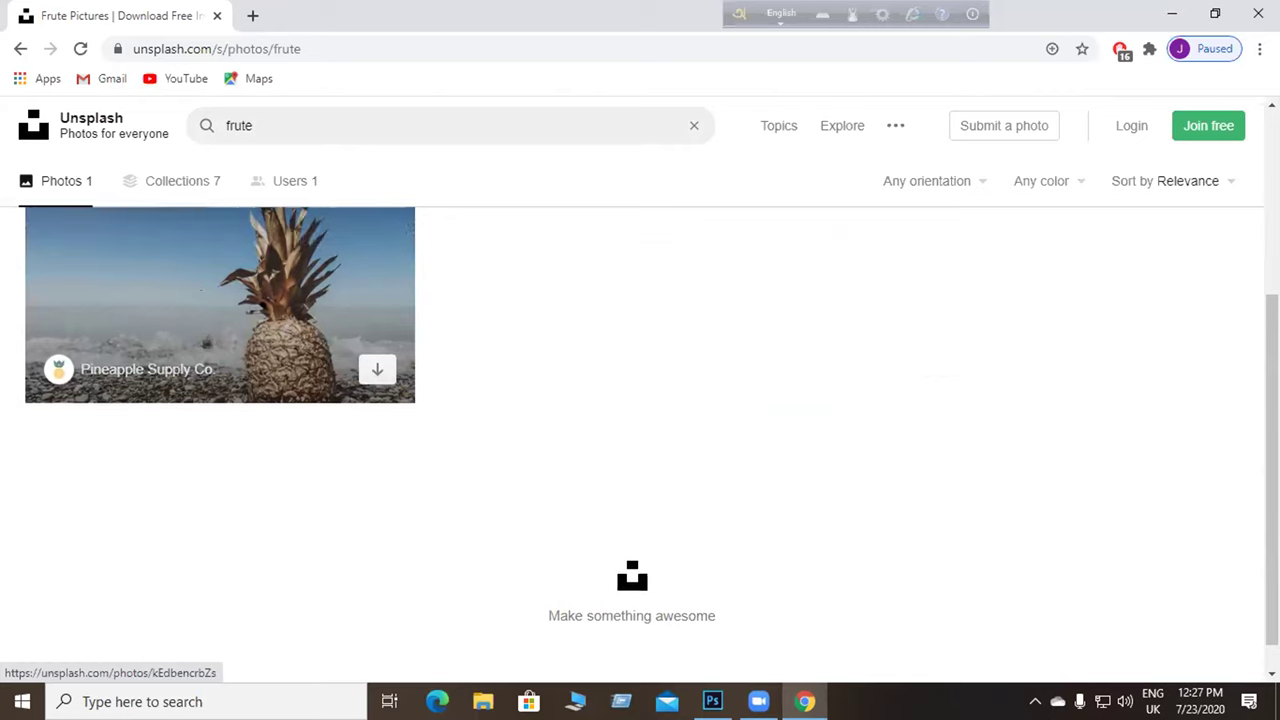
Search Unsplash for "frutes" and look over the matching photos and collections.
left_click(263, 121)
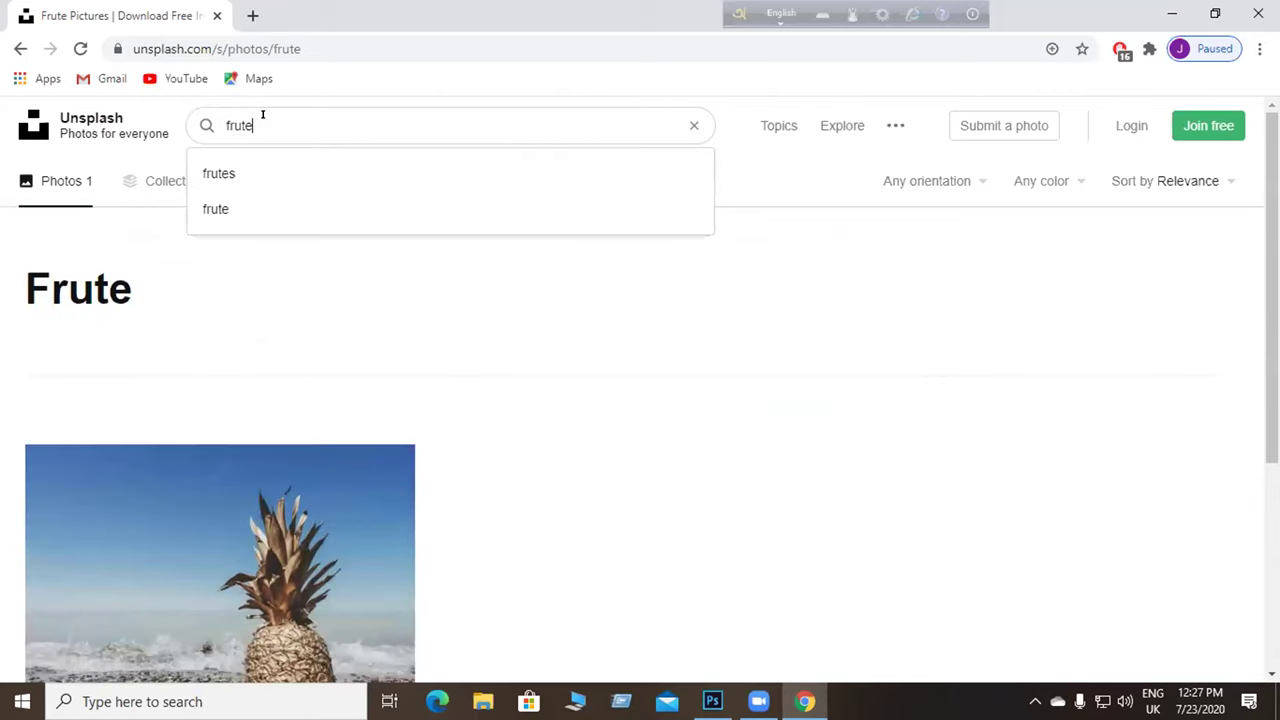
left_click(214, 173)
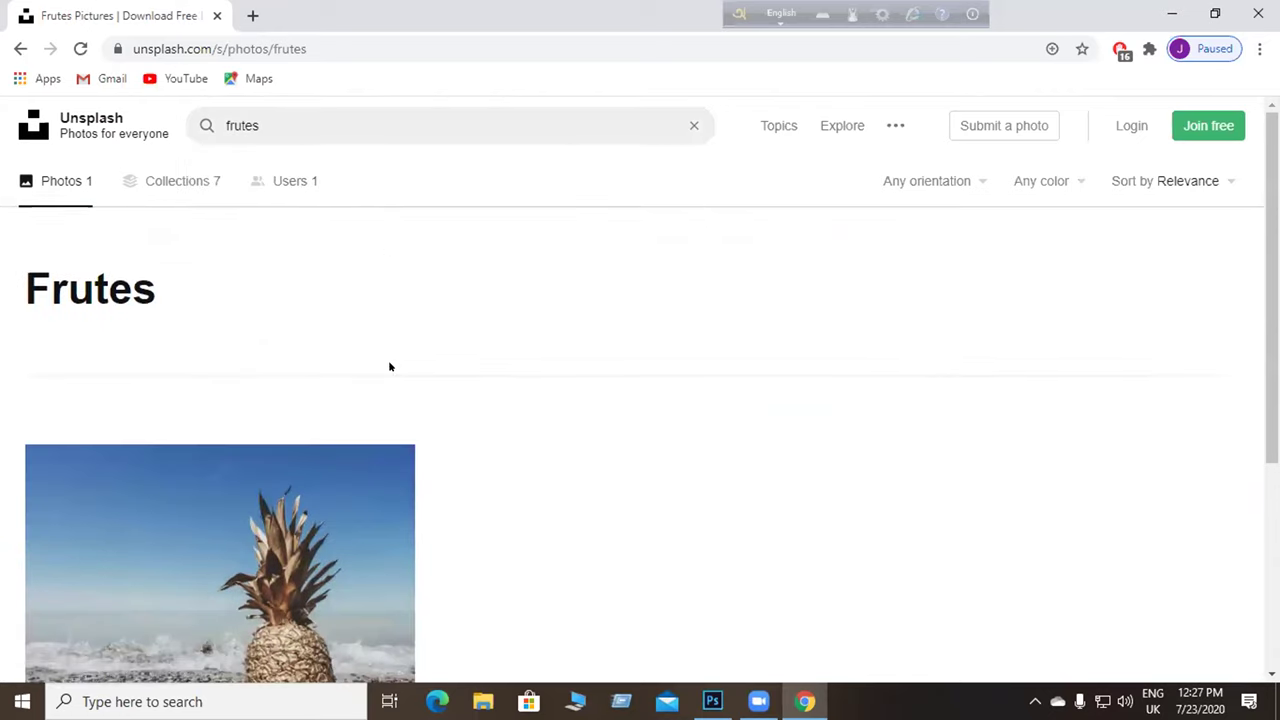
scroll(307, 455, "down", 2)
scroll(329, 437, "down", 1)
scroll(377, 440, "up", 3)
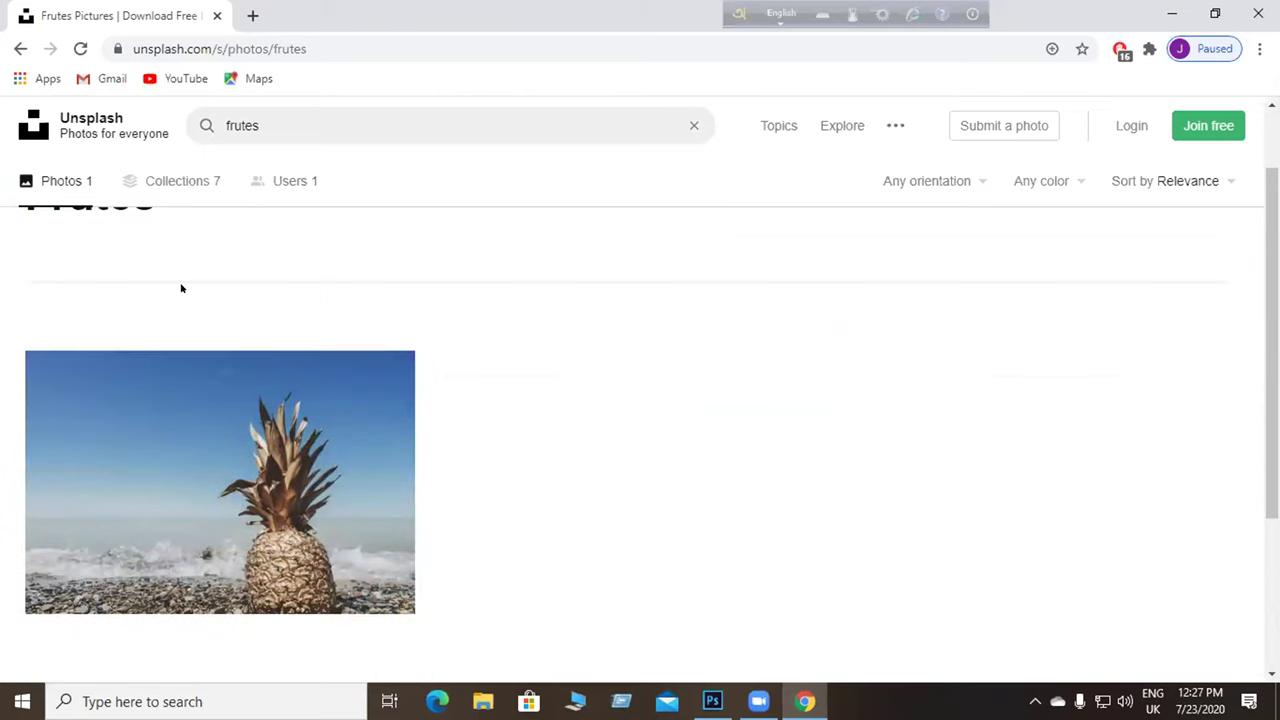
left_click(181, 183)
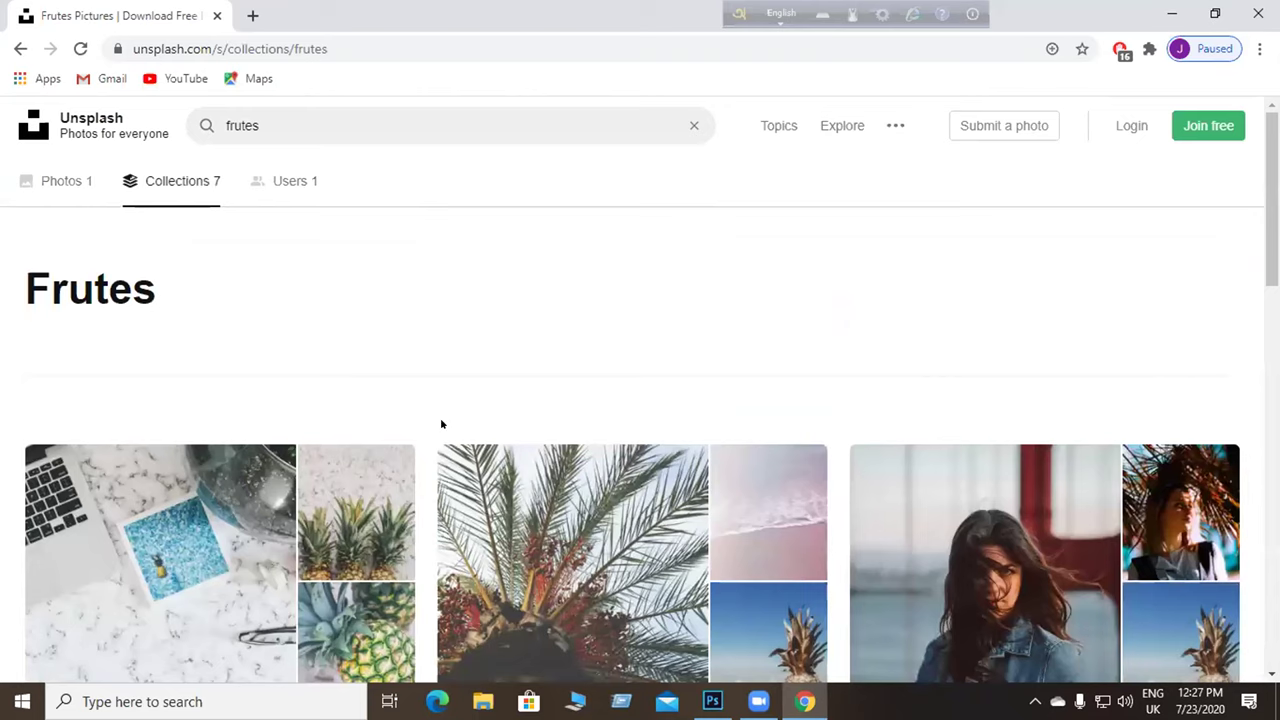
Replace the Unsplash search term with "fruits" and run the search.
left_click(265, 128)
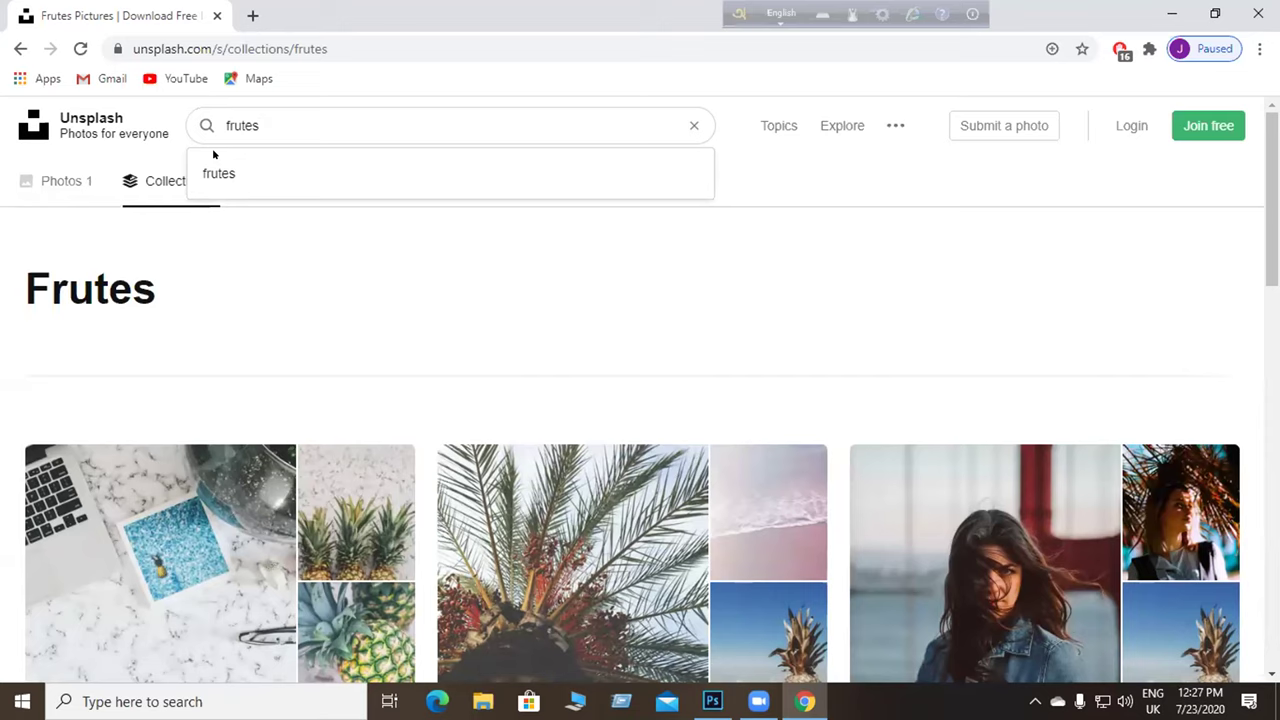
key("BackSpace")
key("BackSpace")
key("BackSpace")
key("BackSpace")
key("BackSpace")
key("BackSpace")
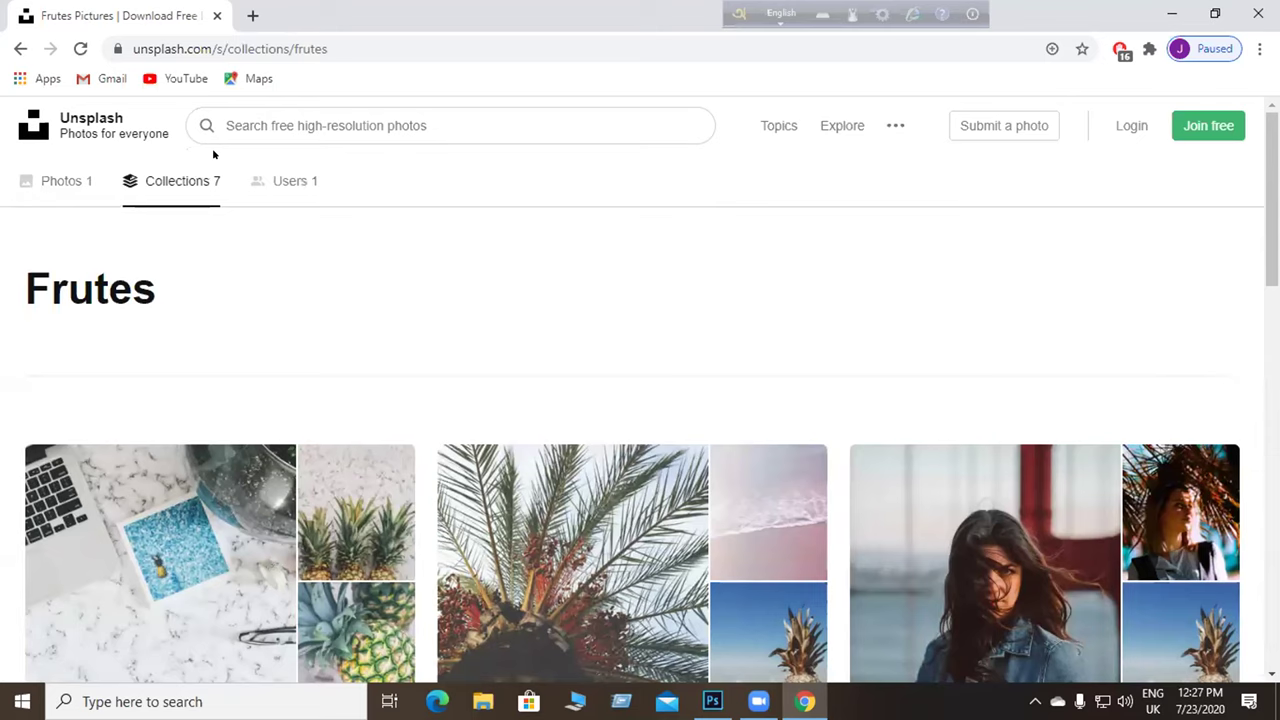
type("fr")
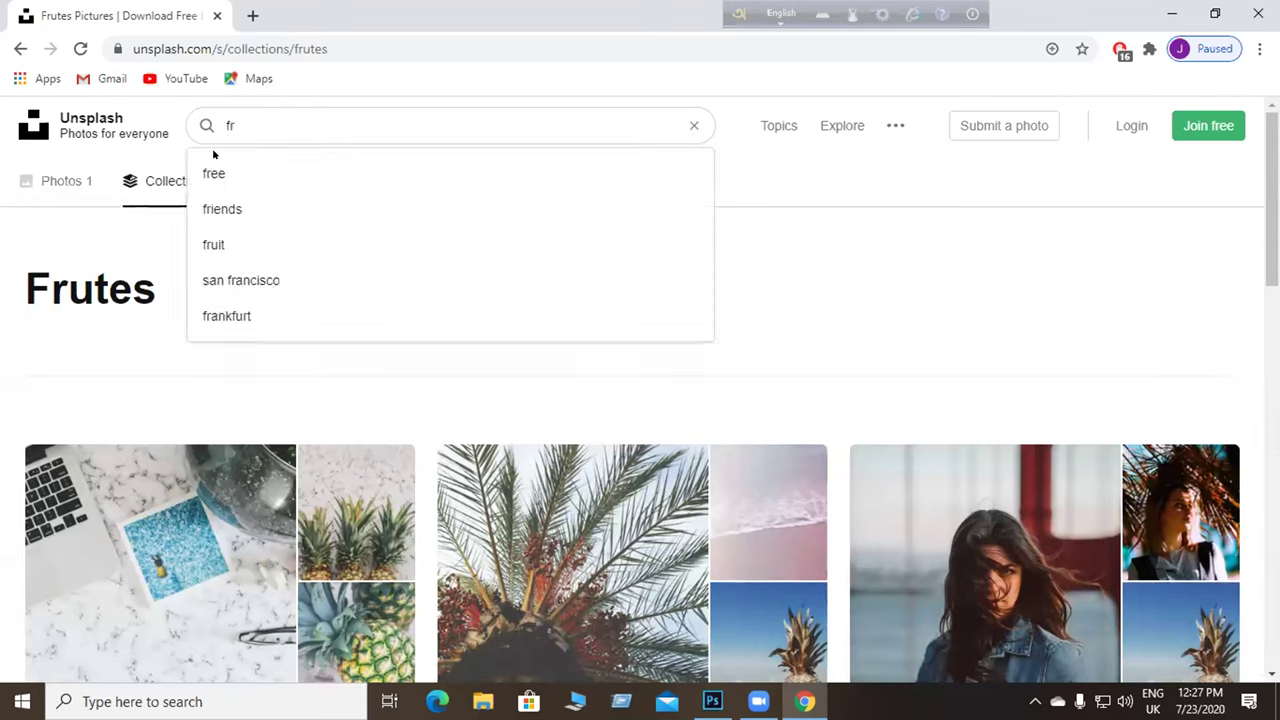
type("ui")
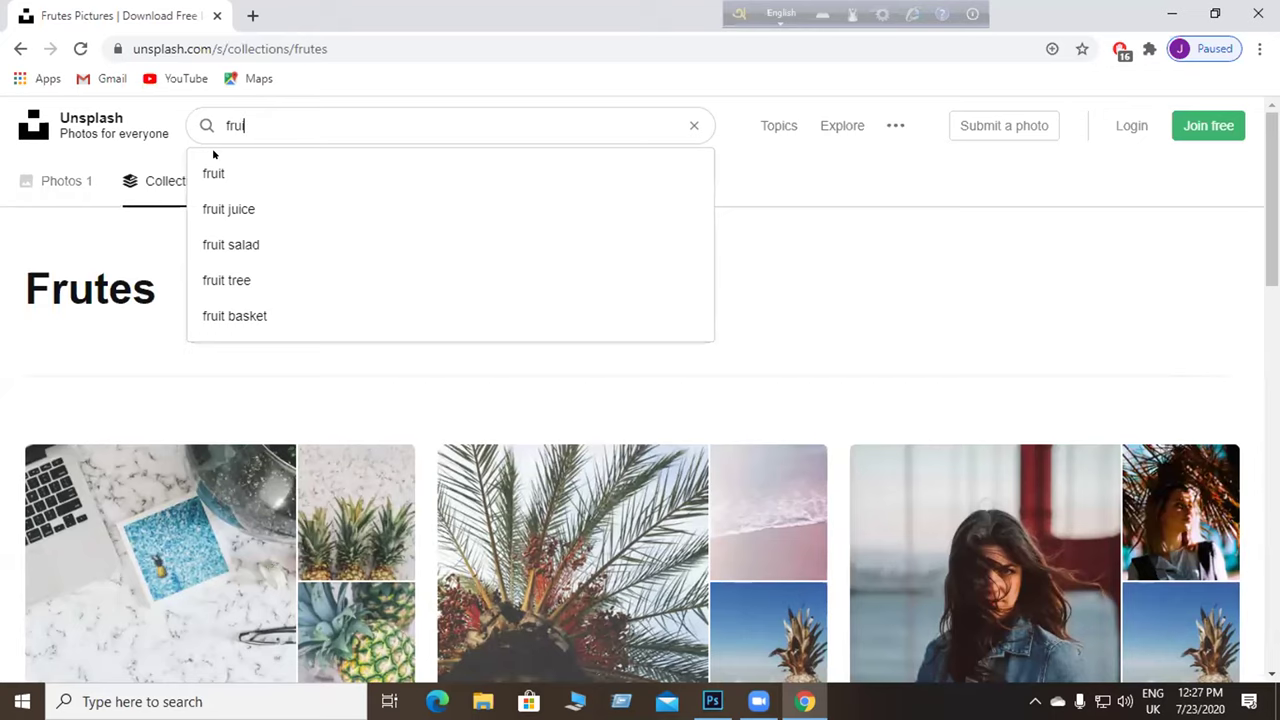
type("ts")
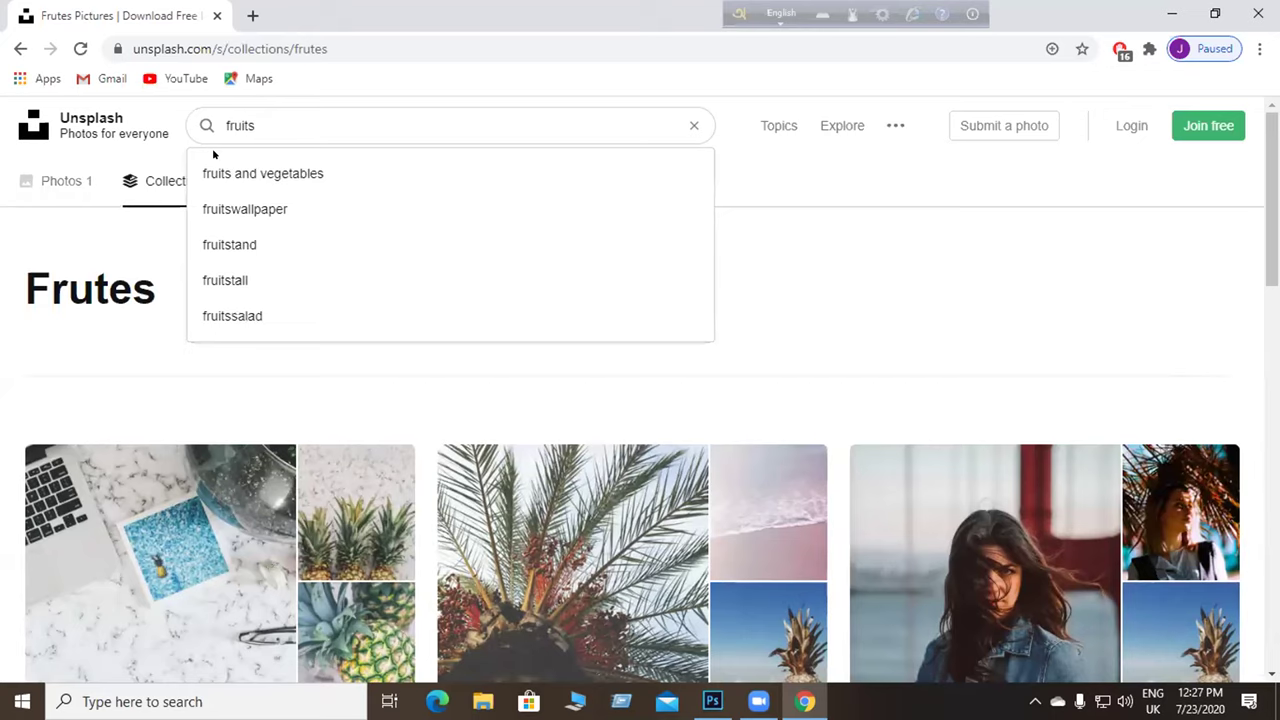
key("Return")
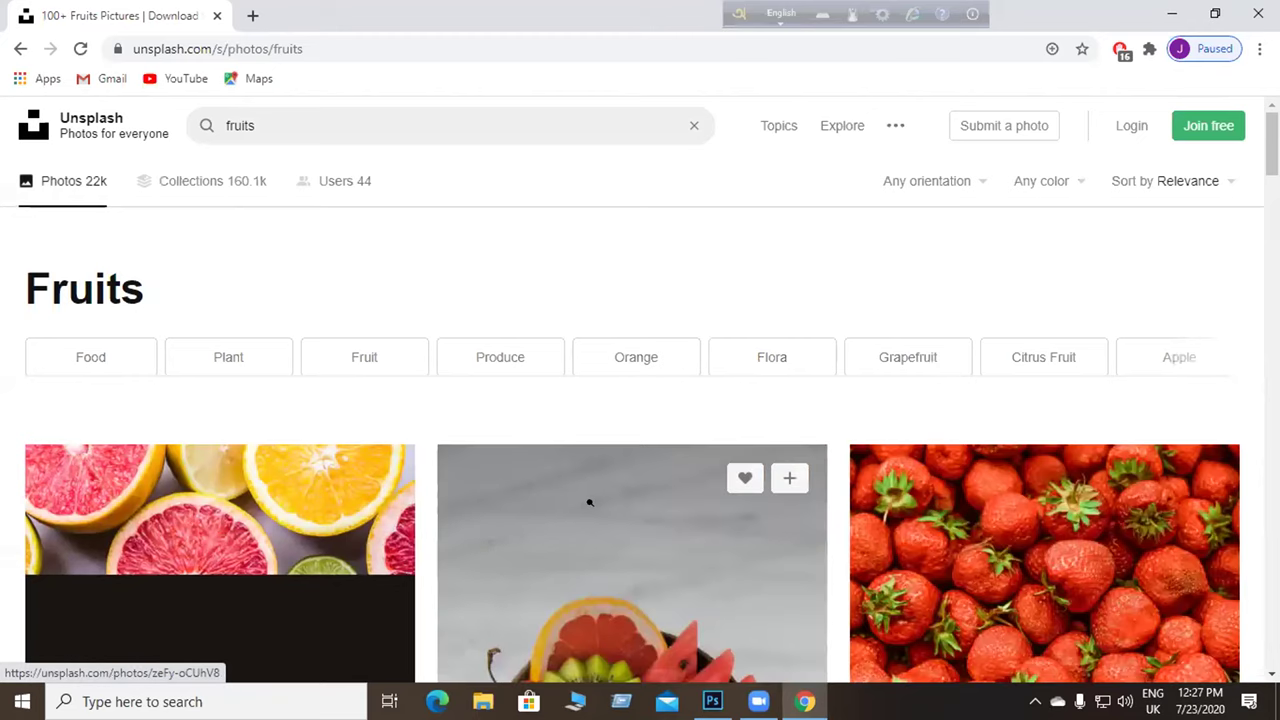
Browse the fruit photo results and download the photo of the green apple with the pink flower.
scroll(503, 517, "down", 5)
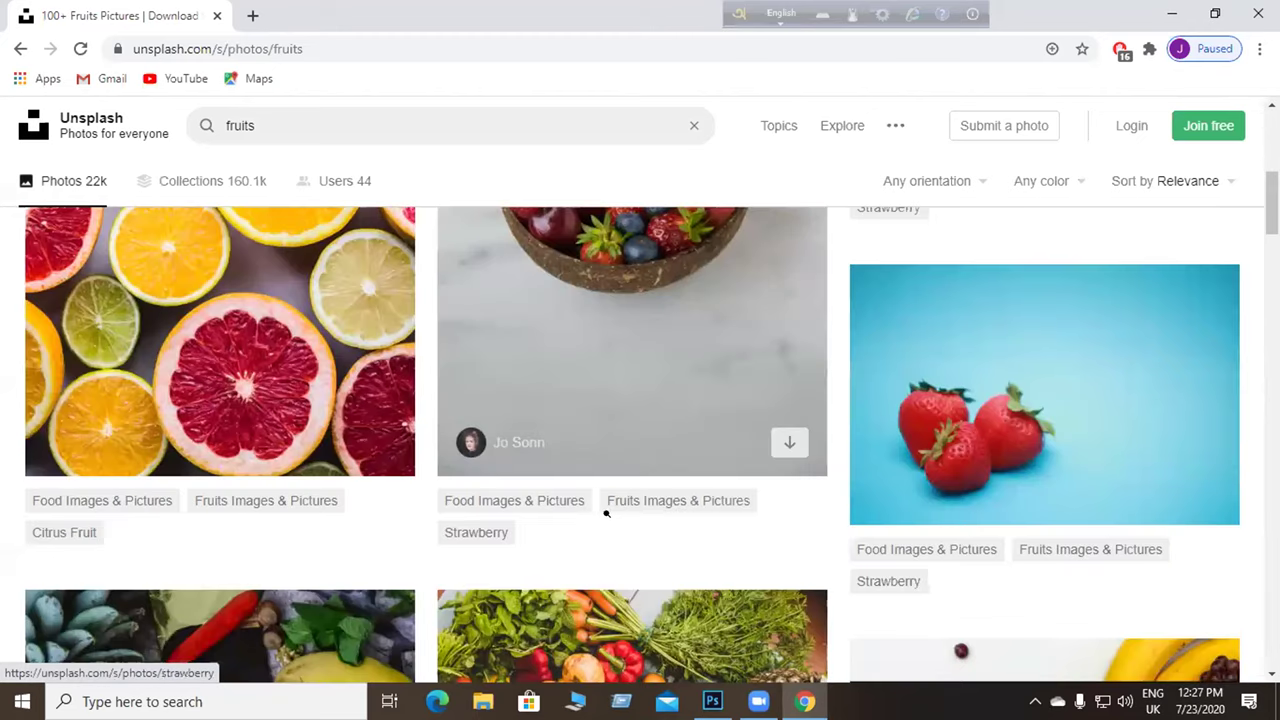
scroll(590, 516, "down", 8)
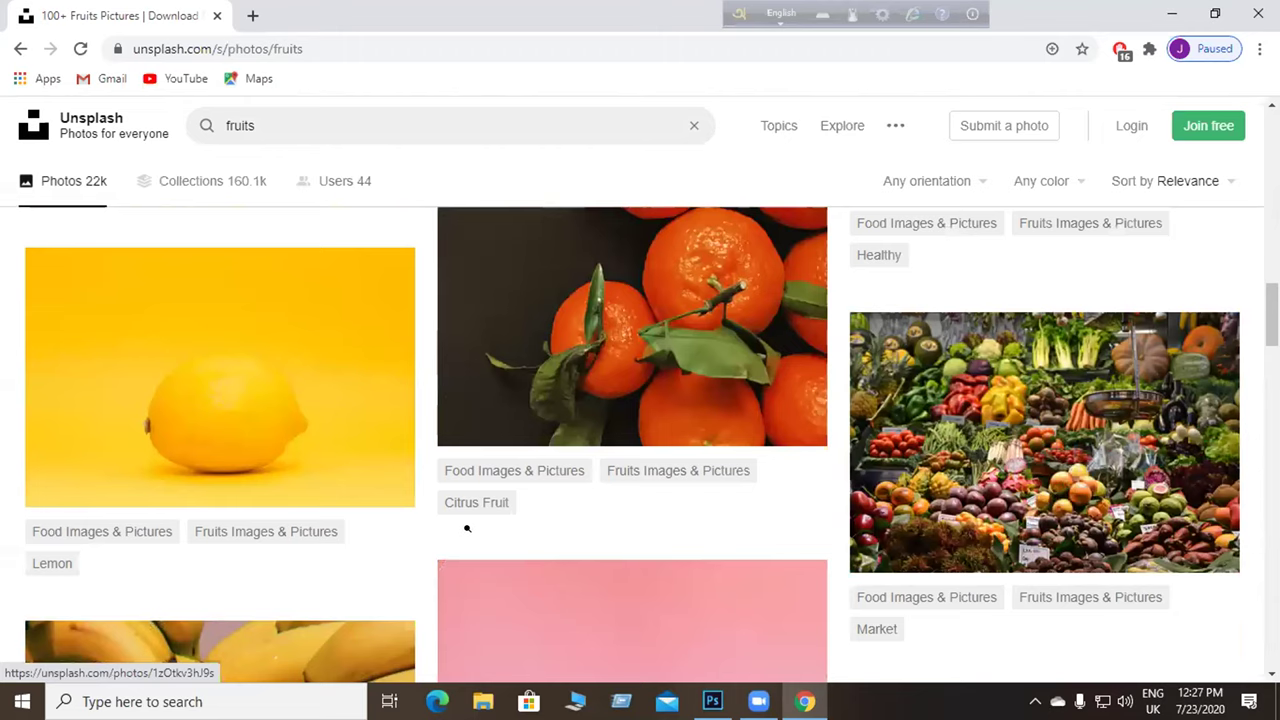
scroll(500, 526, "down", 1)
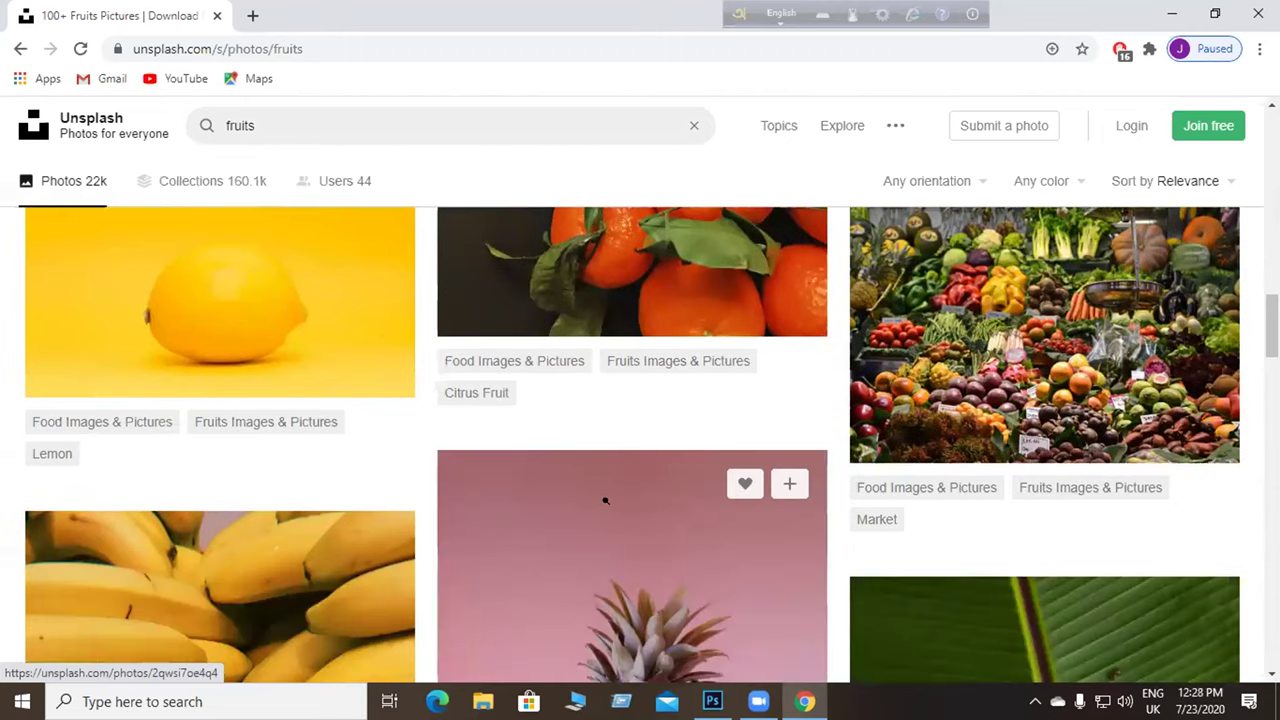
scroll(466, 514, "down", 5)
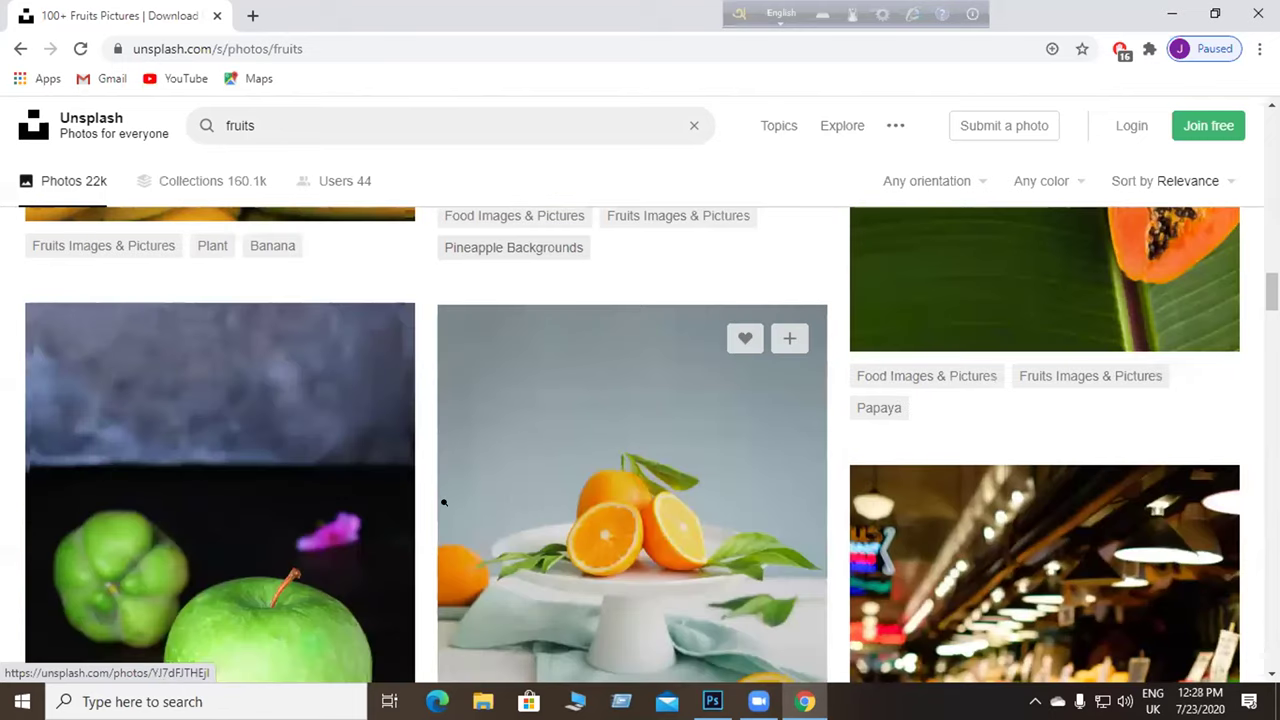
scroll(217, 408, "down", 3)
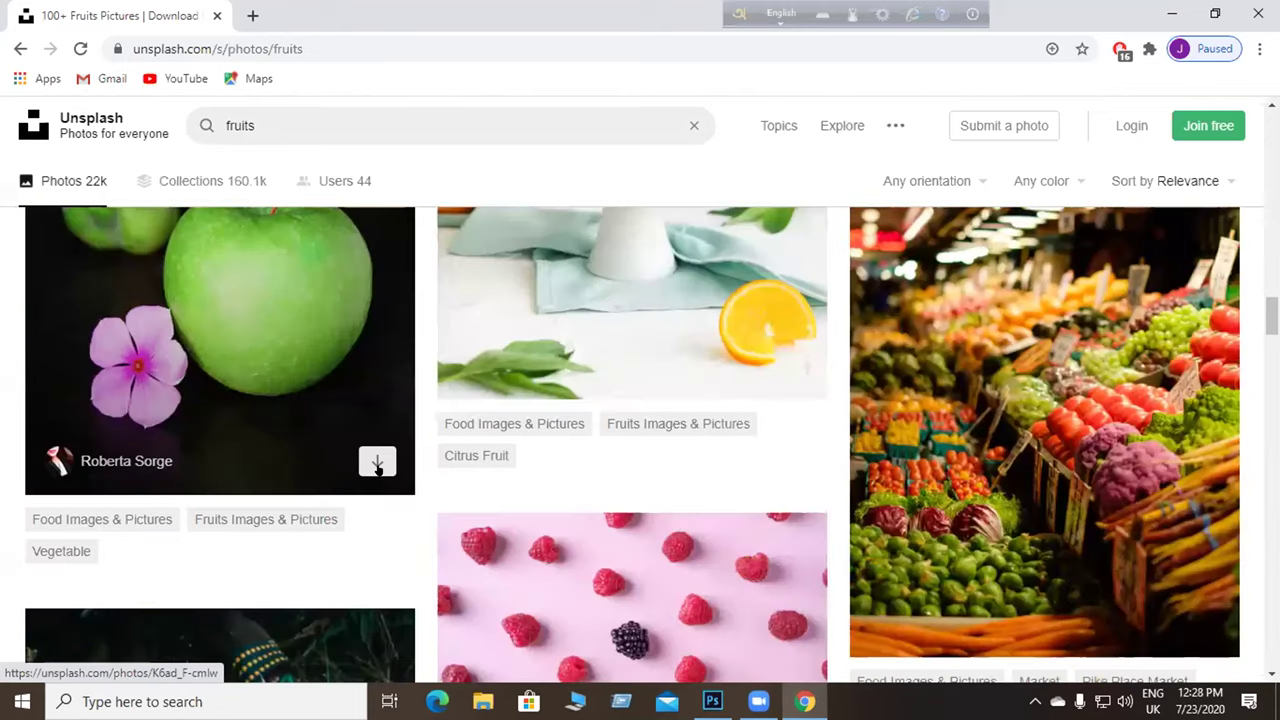
left_click(377, 465)
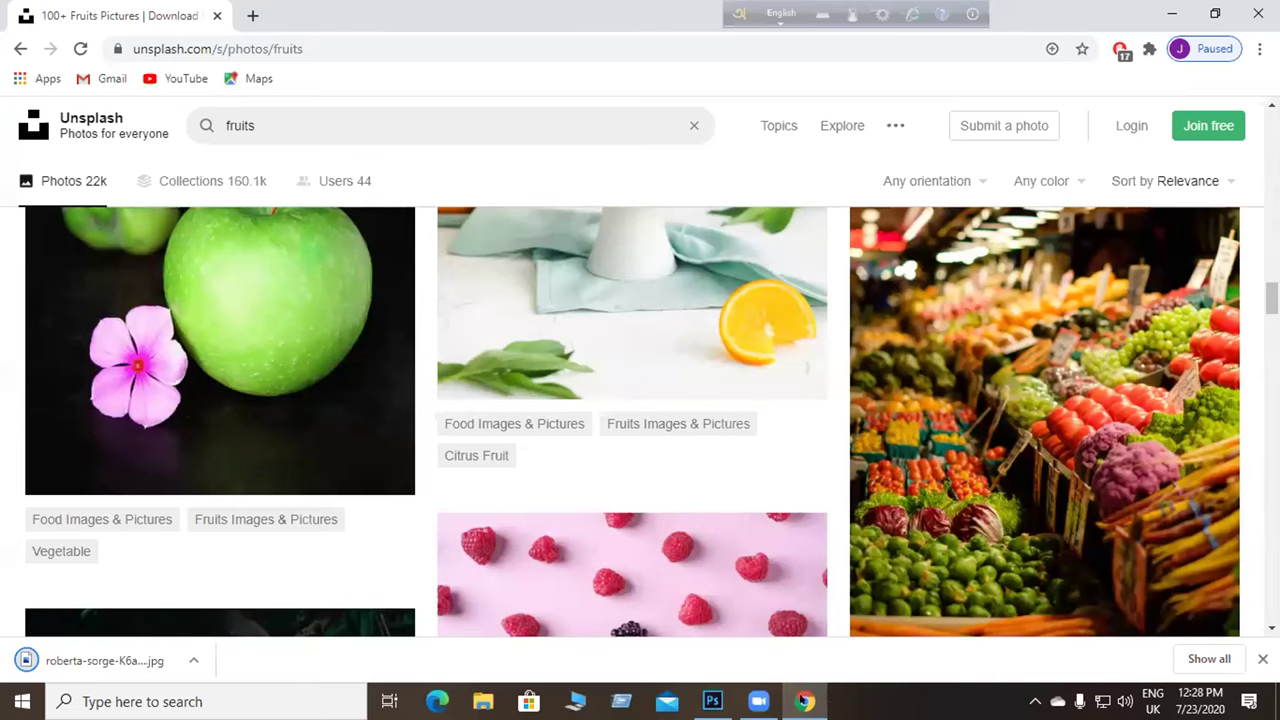
Switch to Photoshop and open the newly downloaded green apple photo from the Downloads folder.
left_click(712, 701)
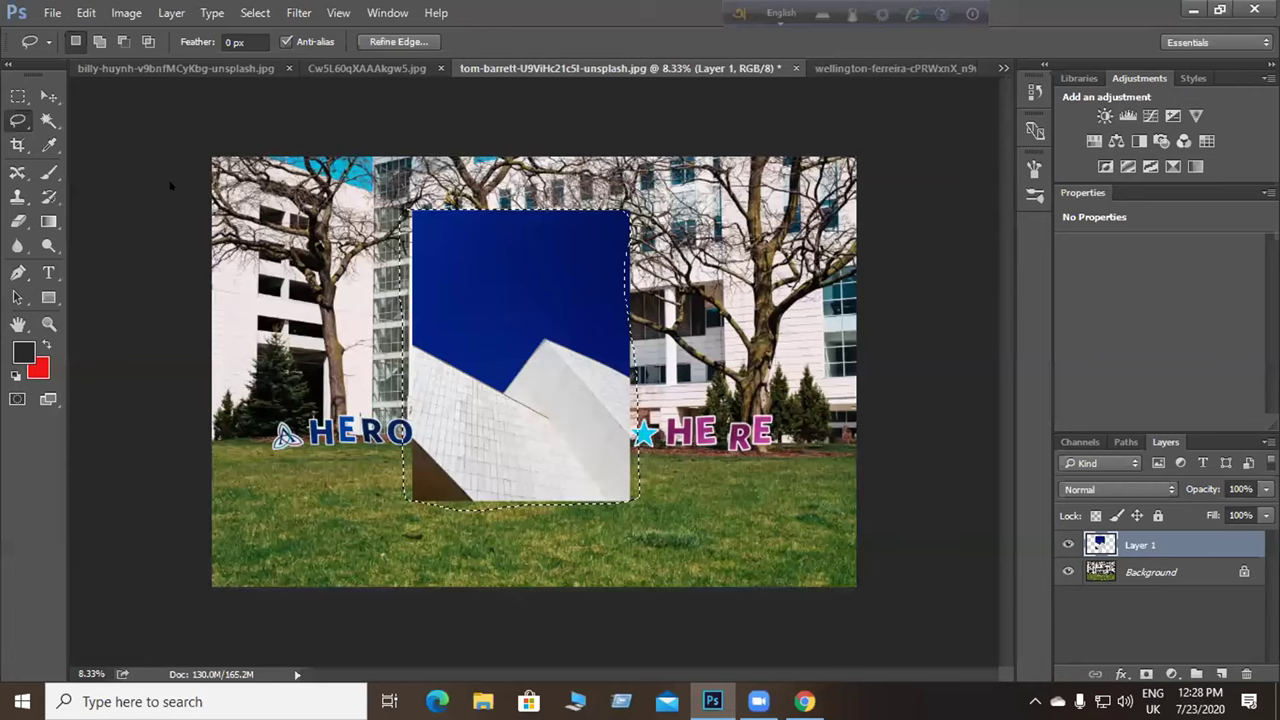
key("ctrl+o")
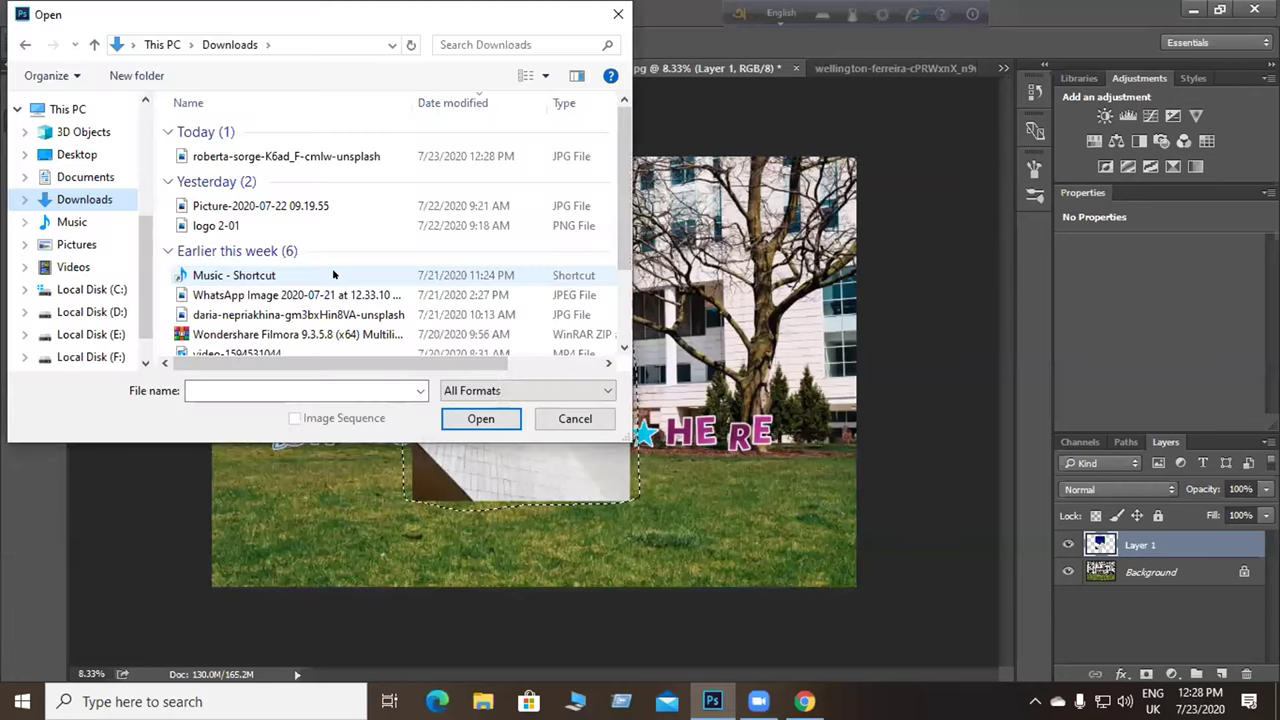
scroll(332, 277, "down", 2)
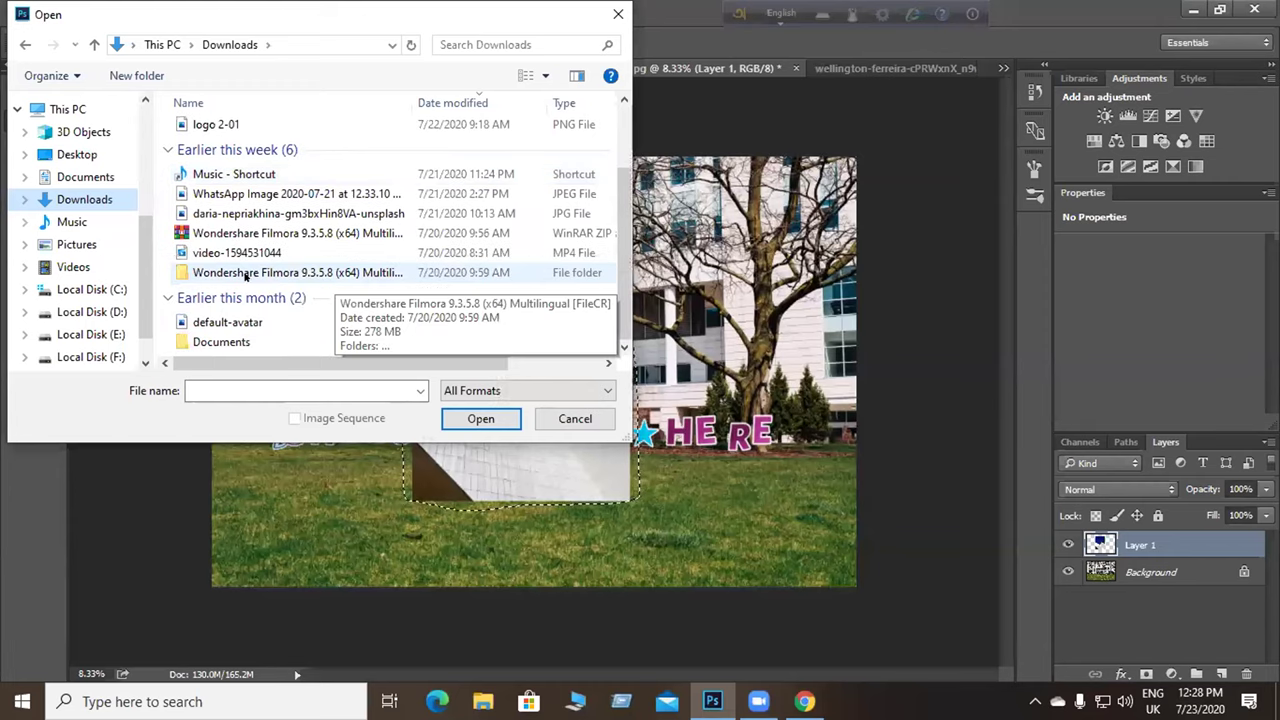
scroll(245, 277, "up", 2)
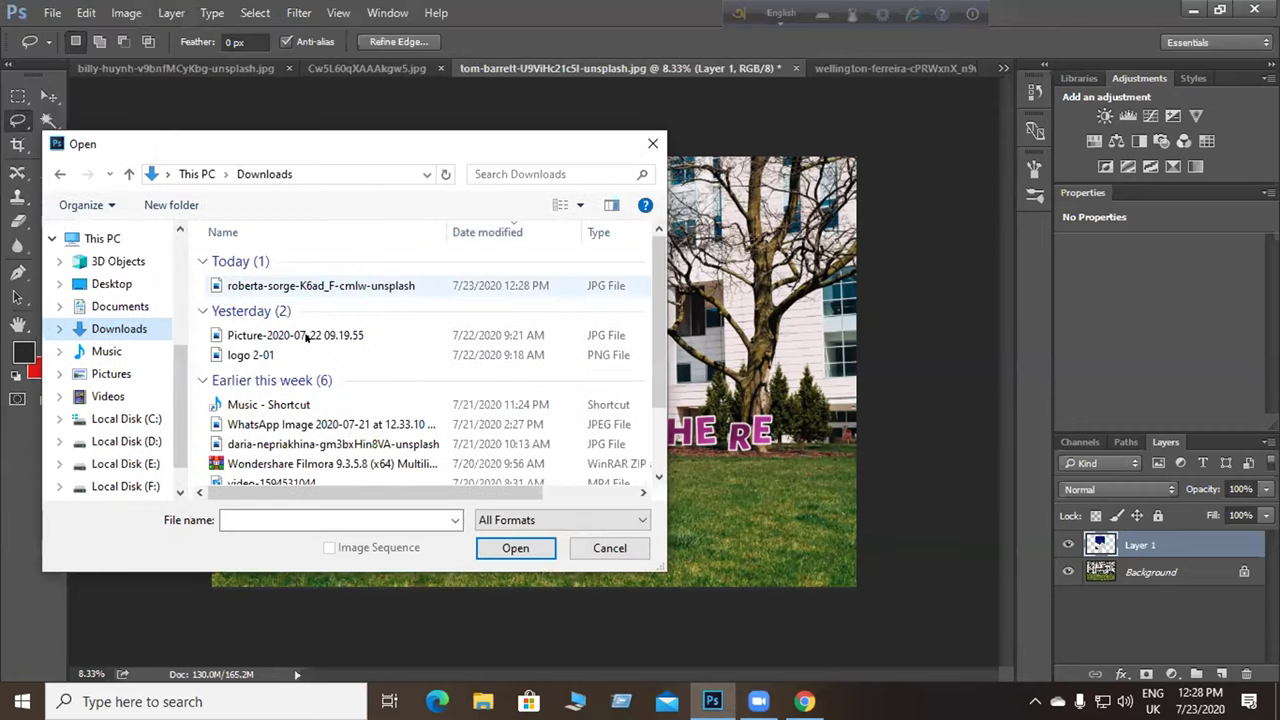
scroll(334, 362, "down", 2)
scroll(345, 362, "up", 2)
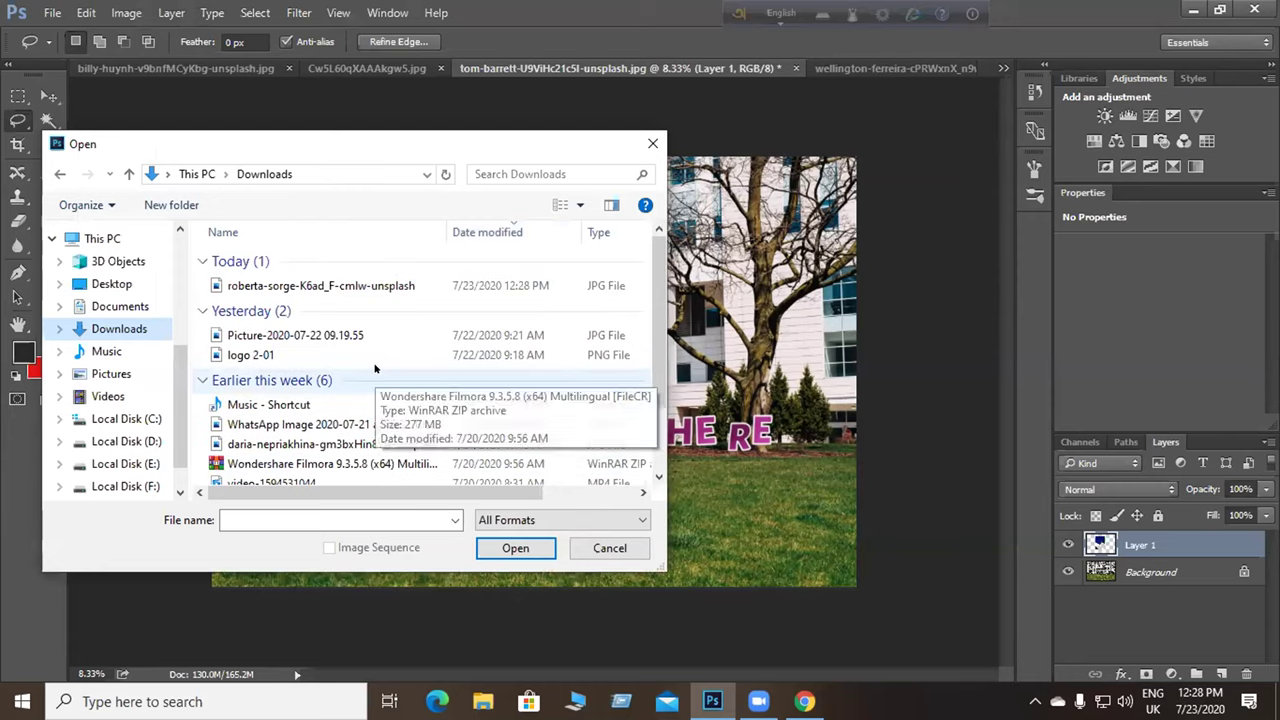
left_click(100, 374)
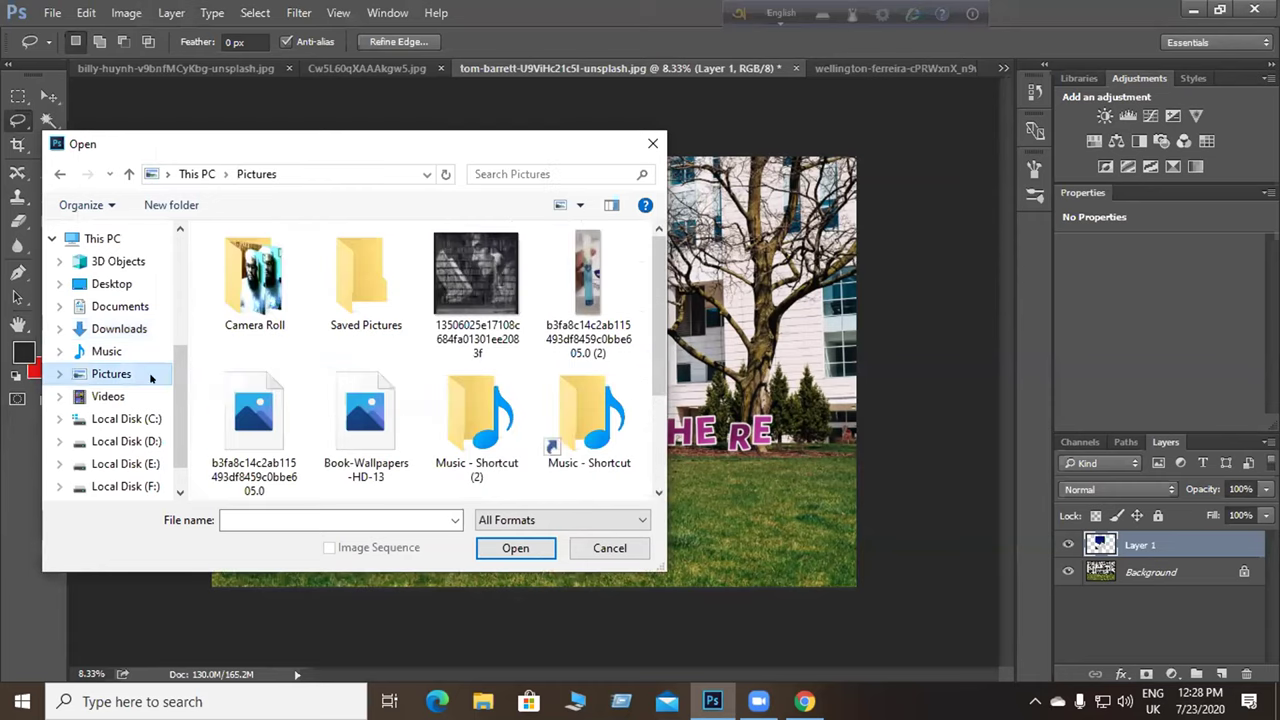
scroll(390, 352, "down", 2)
scroll(380, 370, "up", 2)
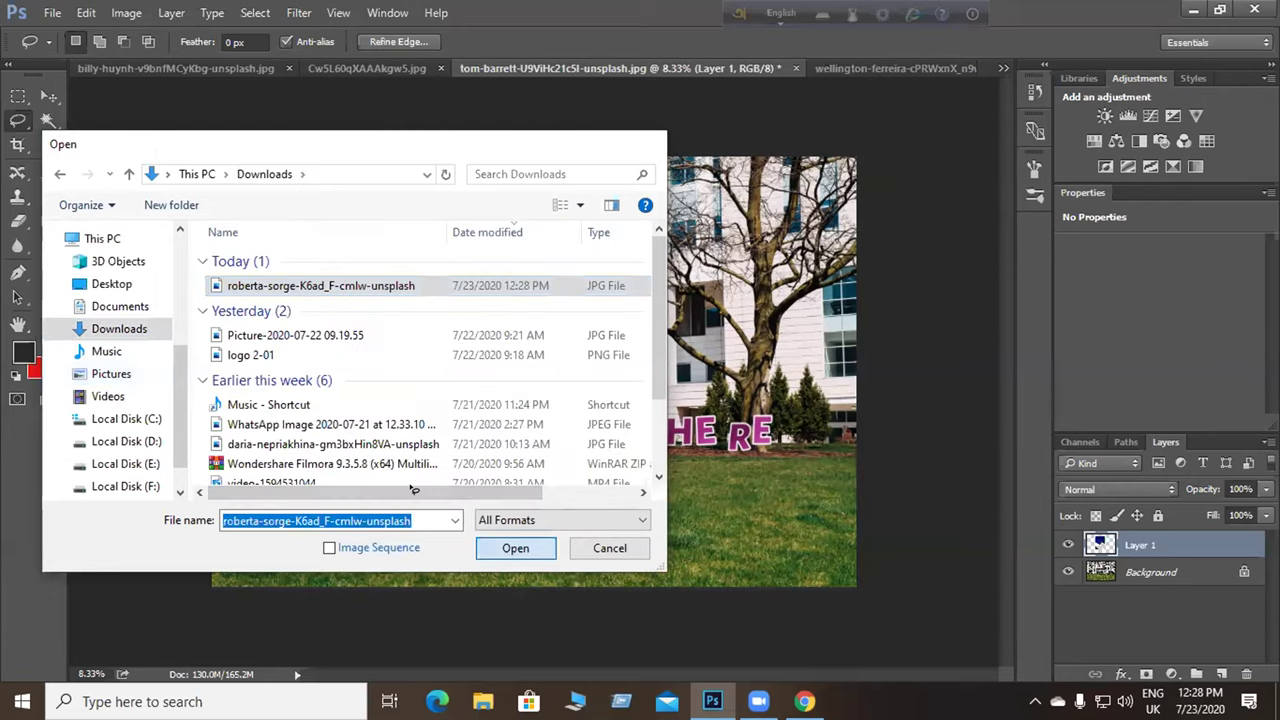
key("Return")
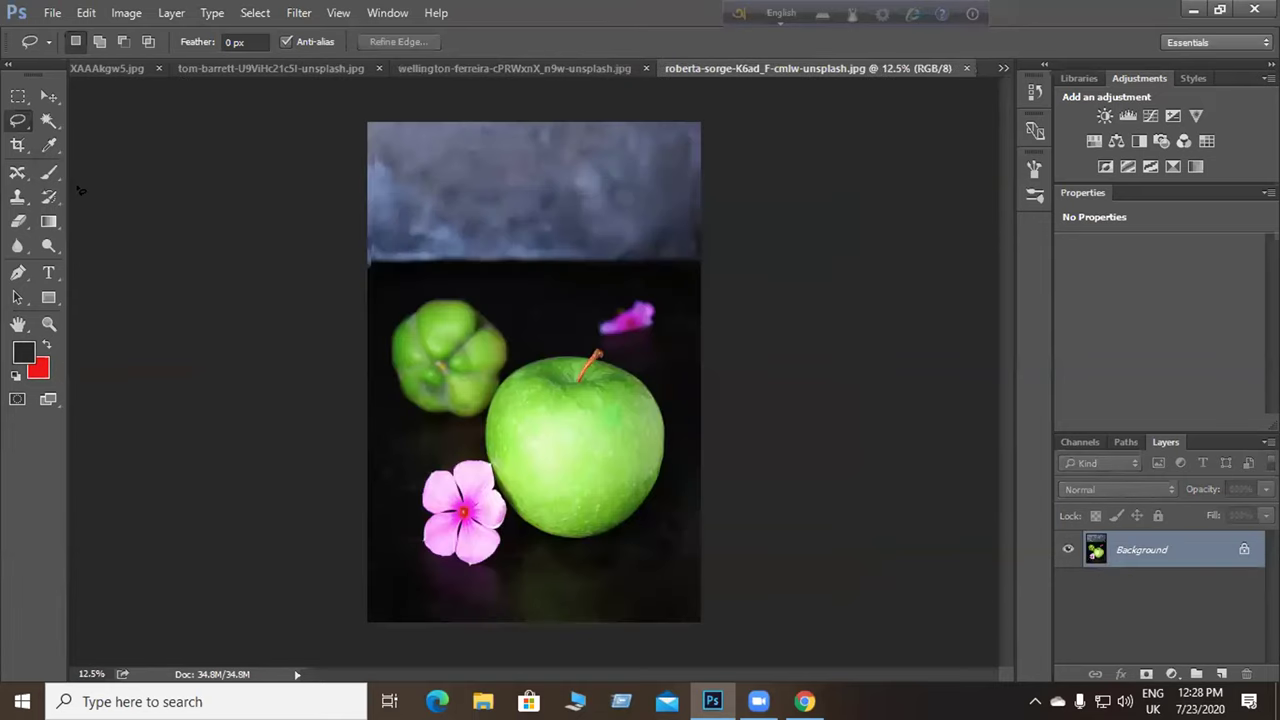
Trace a freehand Lasso selection around the outline of the large green apple.
scroll(560, 320, "up", 3)
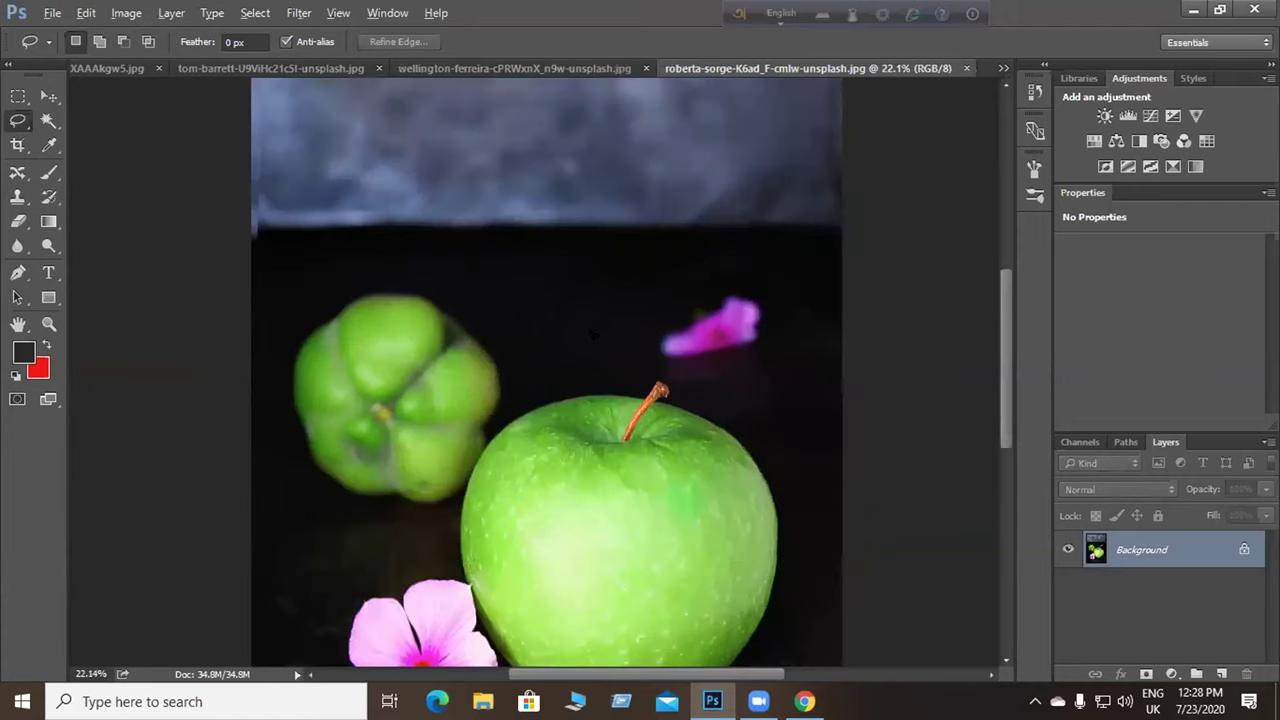
scroll(593, 334, "up", 1)
scroll(579, 413, "up", 2)
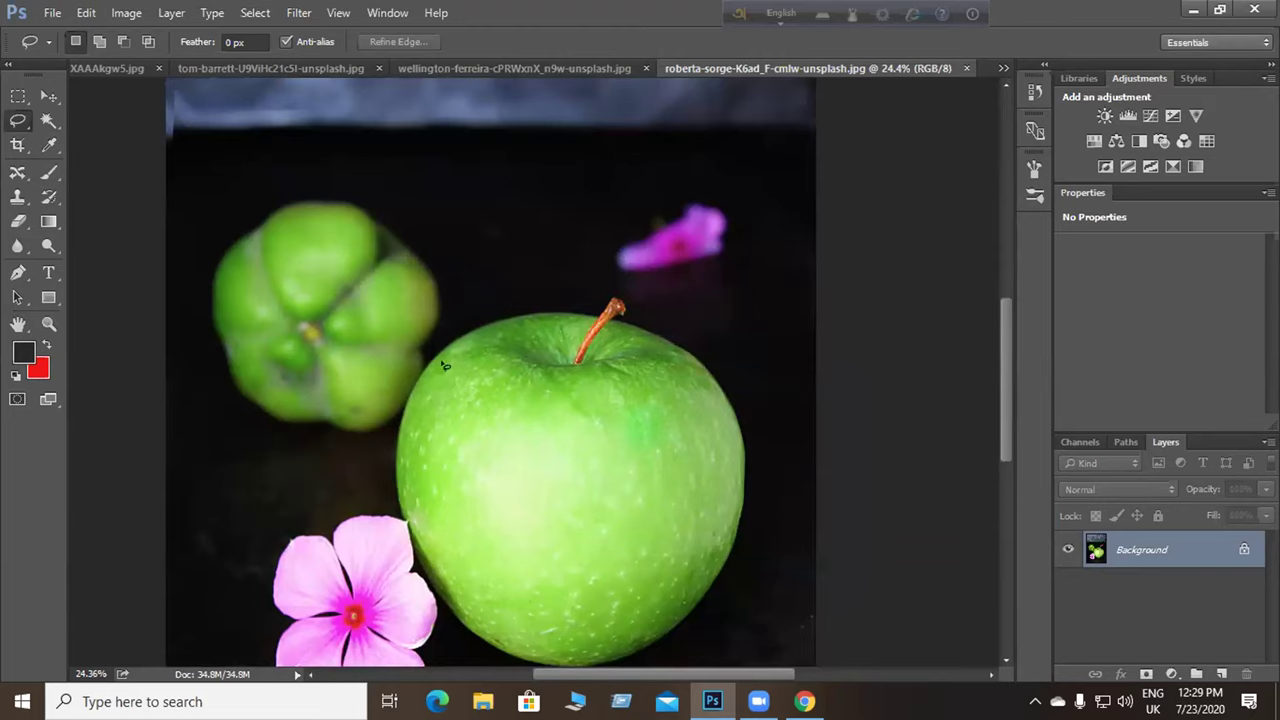
mouse_move(443, 352)
left_mouse_down()
mouse_move(515, 310)
mouse_move(596, 315)
mouse_move(679, 346)
mouse_move(714, 382)
left_mouse_up()
left_click_drag(740, 499, 745, 506)
mouse_move(708, 591)
left_mouse_down()
mouse_move(638, 650)
mouse_move(578, 668)
mouse_move(510, 662)
mouse_move(436, 602)
mouse_move(399, 504)
mouse_move(399, 410)
mouse_move(423, 360)
mouse_move(476, 334)
left_mouse_up()
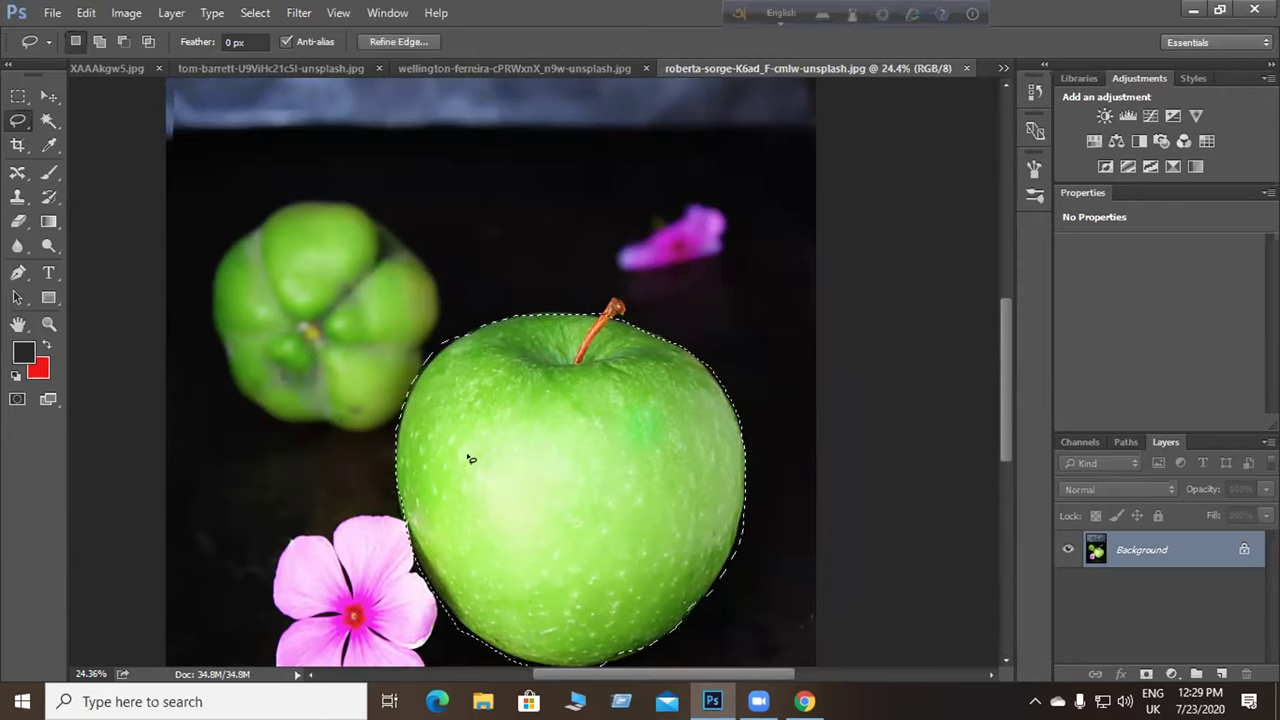
Copy the selected apple to a new layer, and hide and reshow the Background layer to inspect the cut-out.
key("ctrl+j")
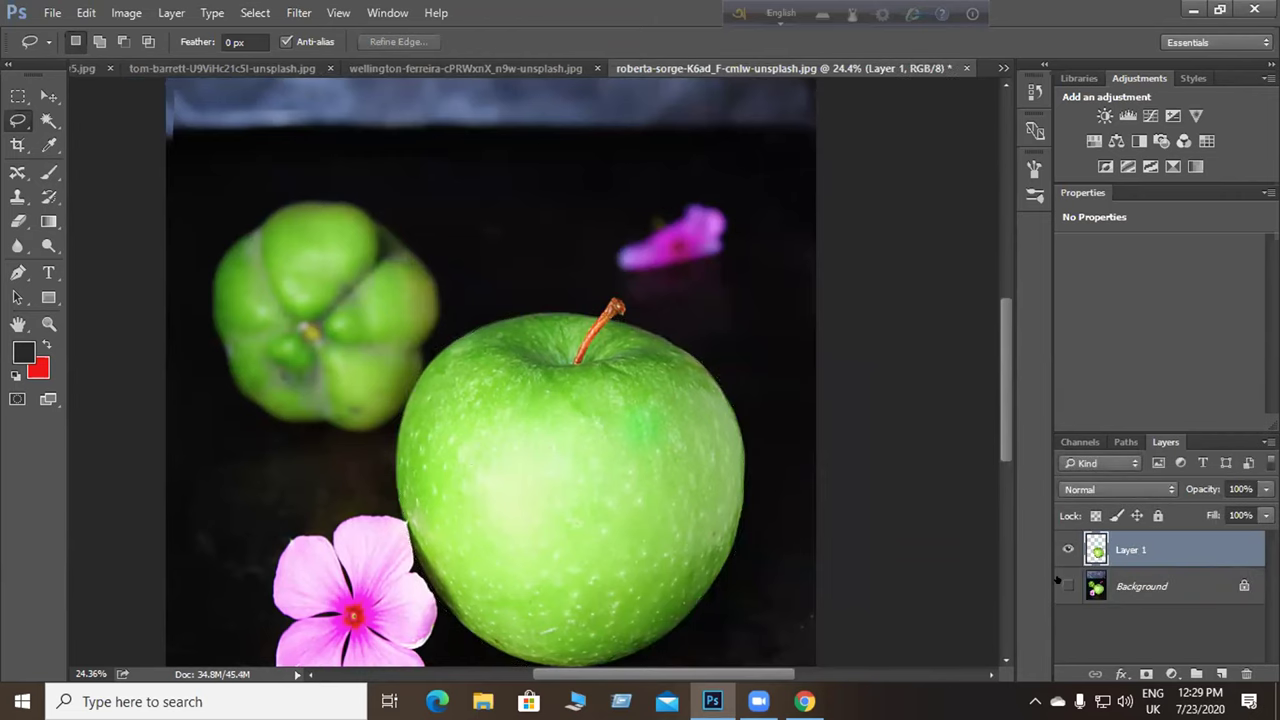
left_click(1066, 584)
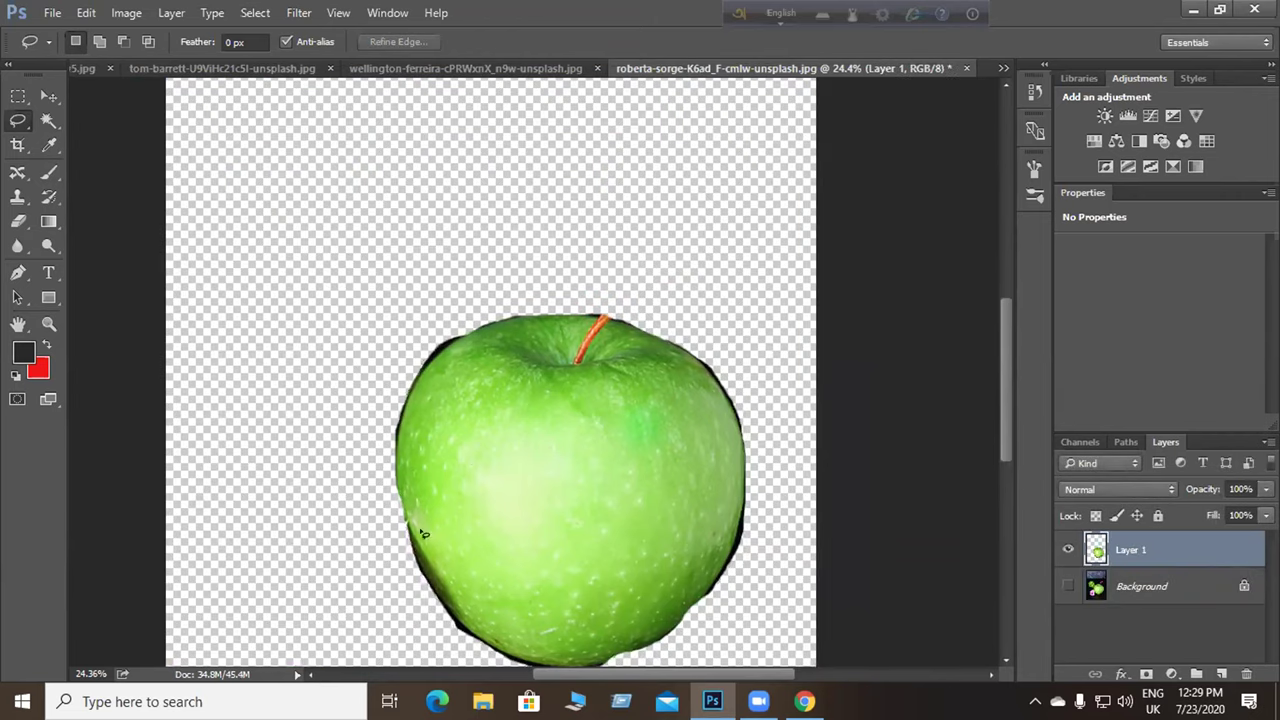
left_click(1067, 585)
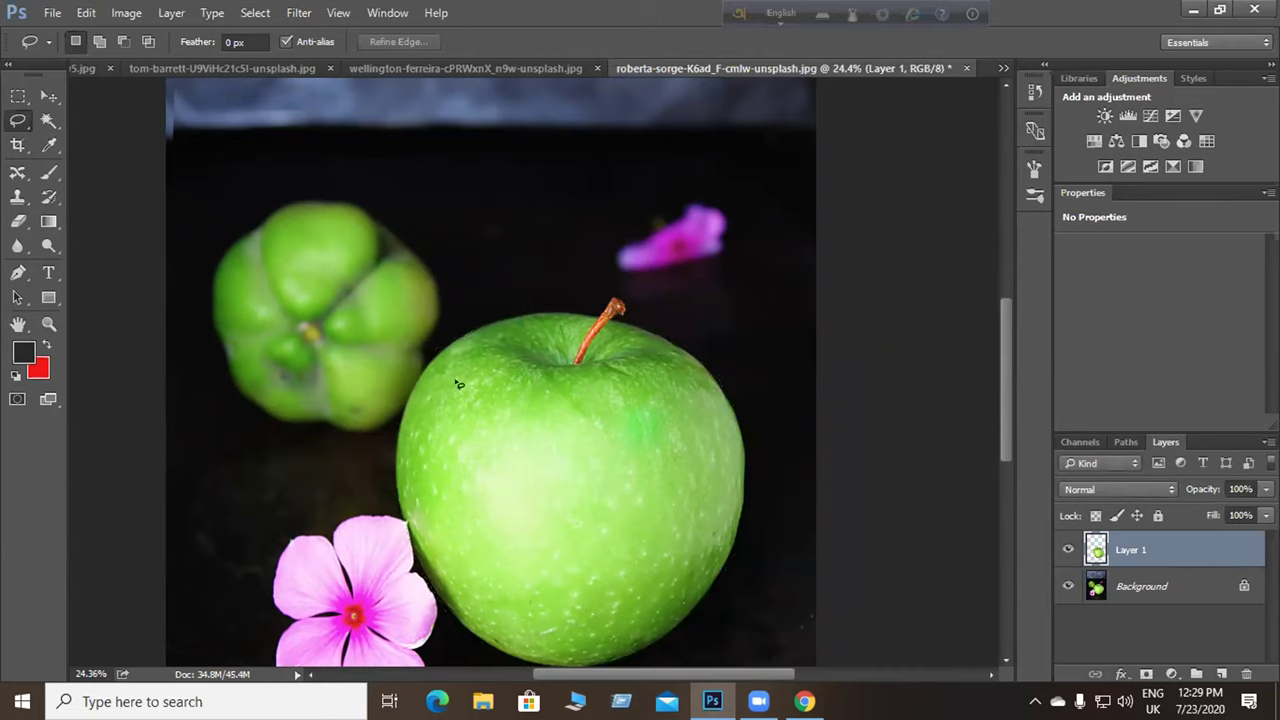
right_click(18, 120)
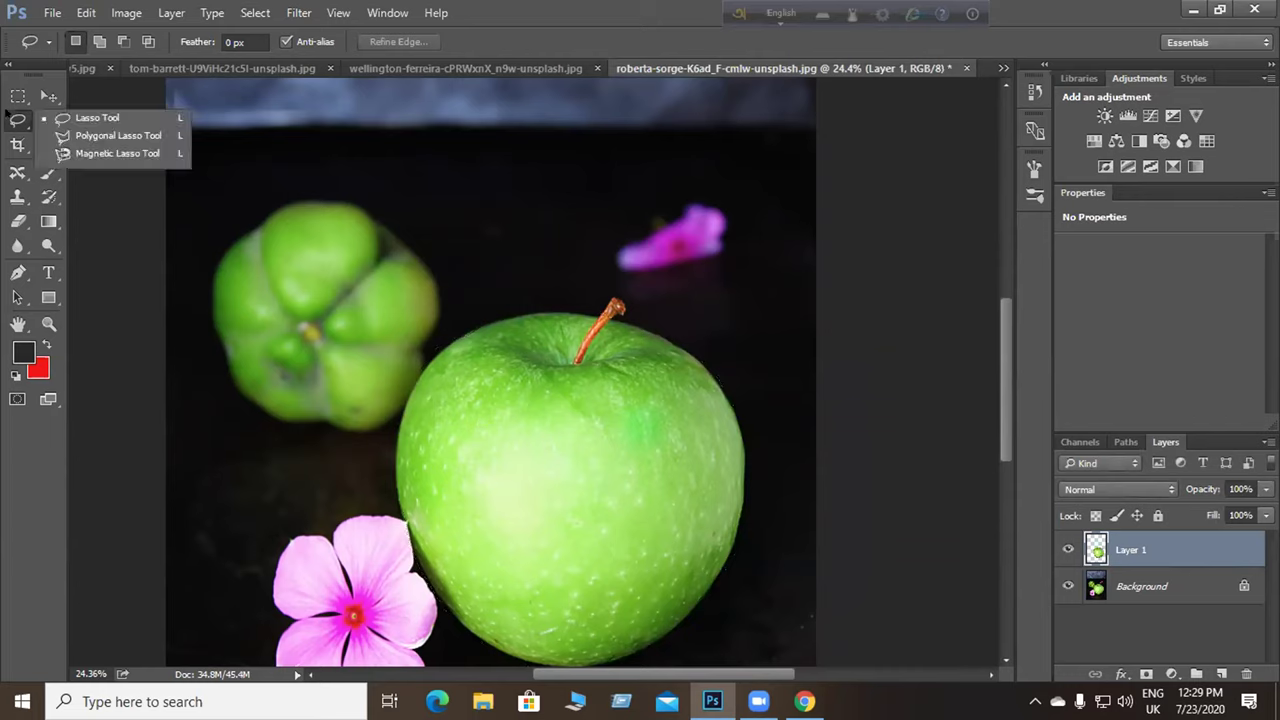
left_click(7, 118)
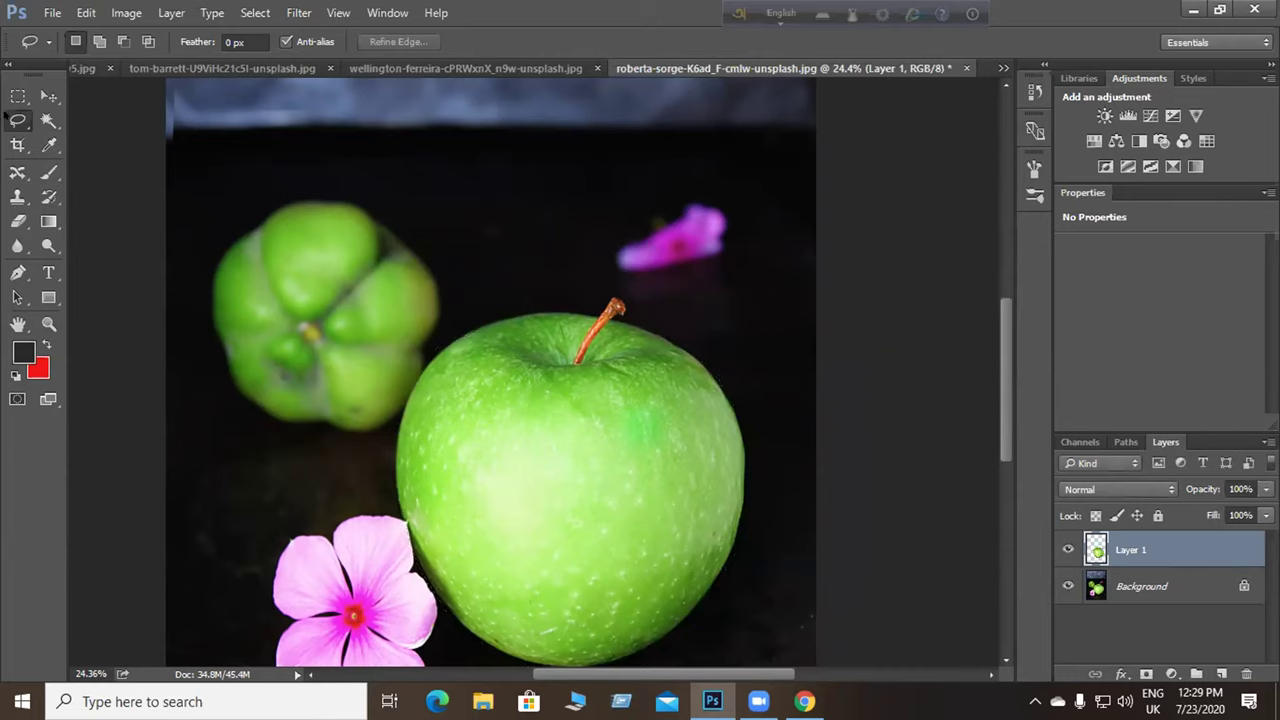
right_click(18, 120)
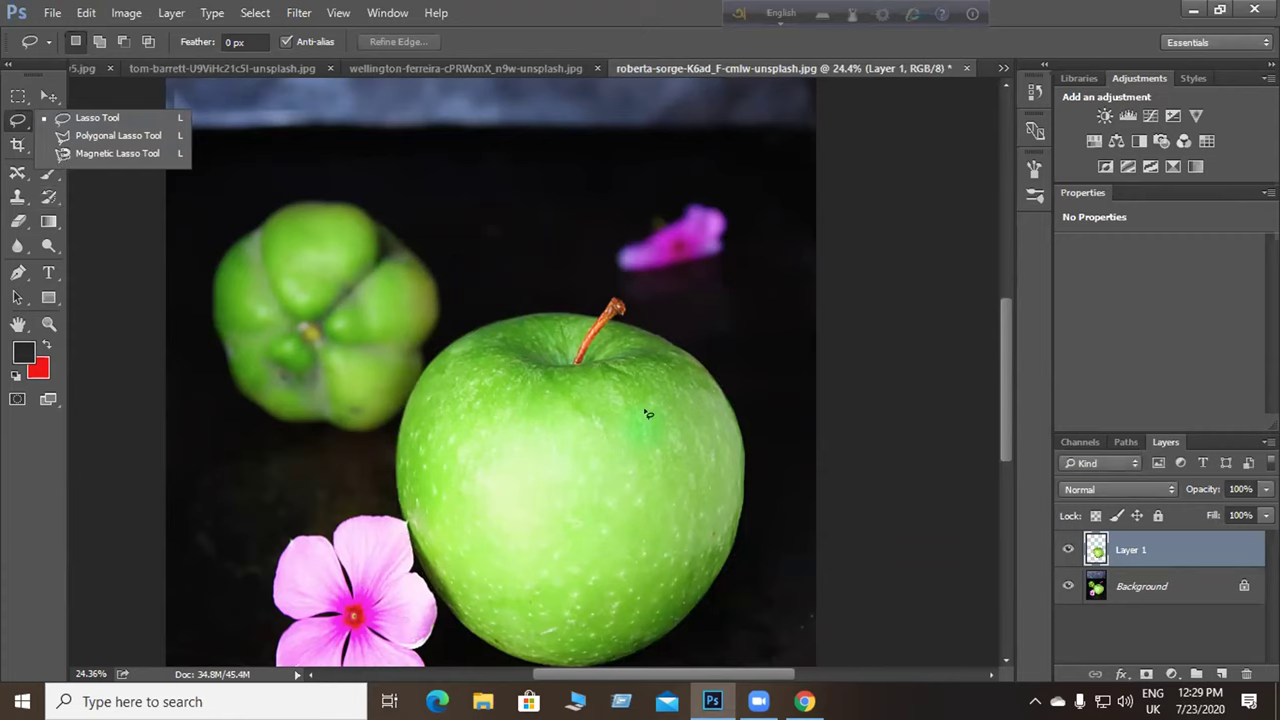
left_click(428, 69)
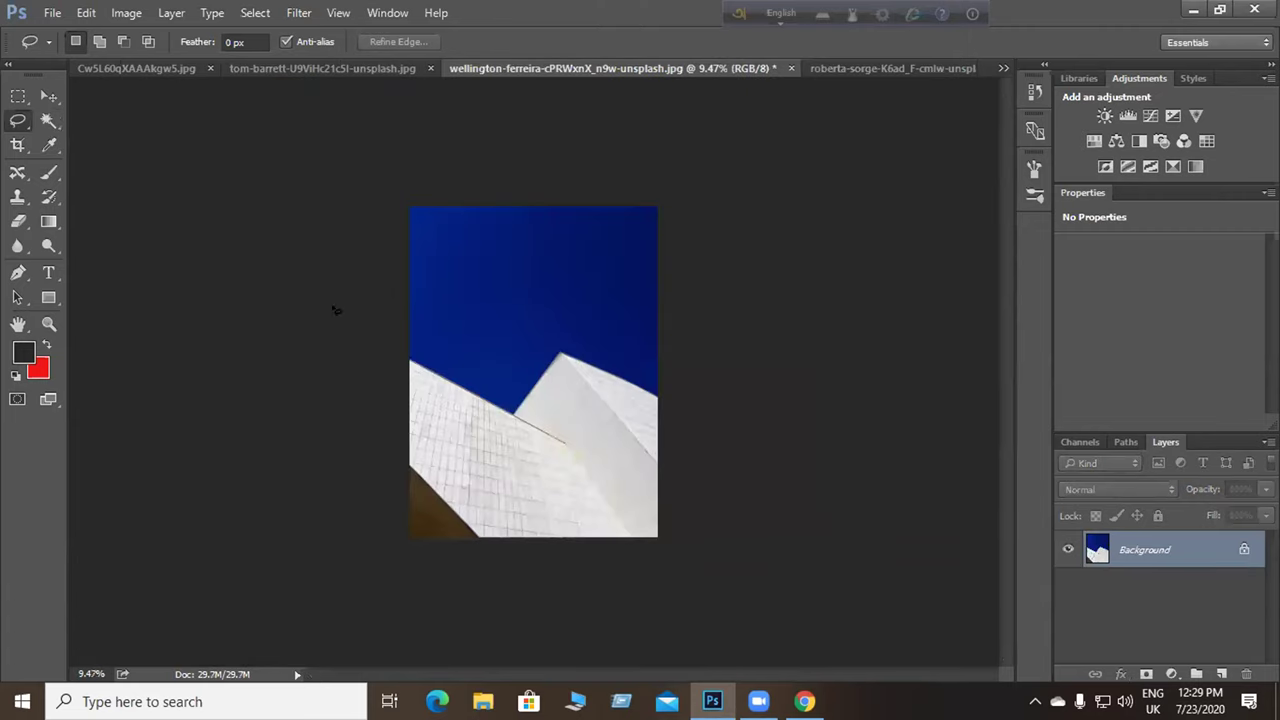
right_click(18, 121)
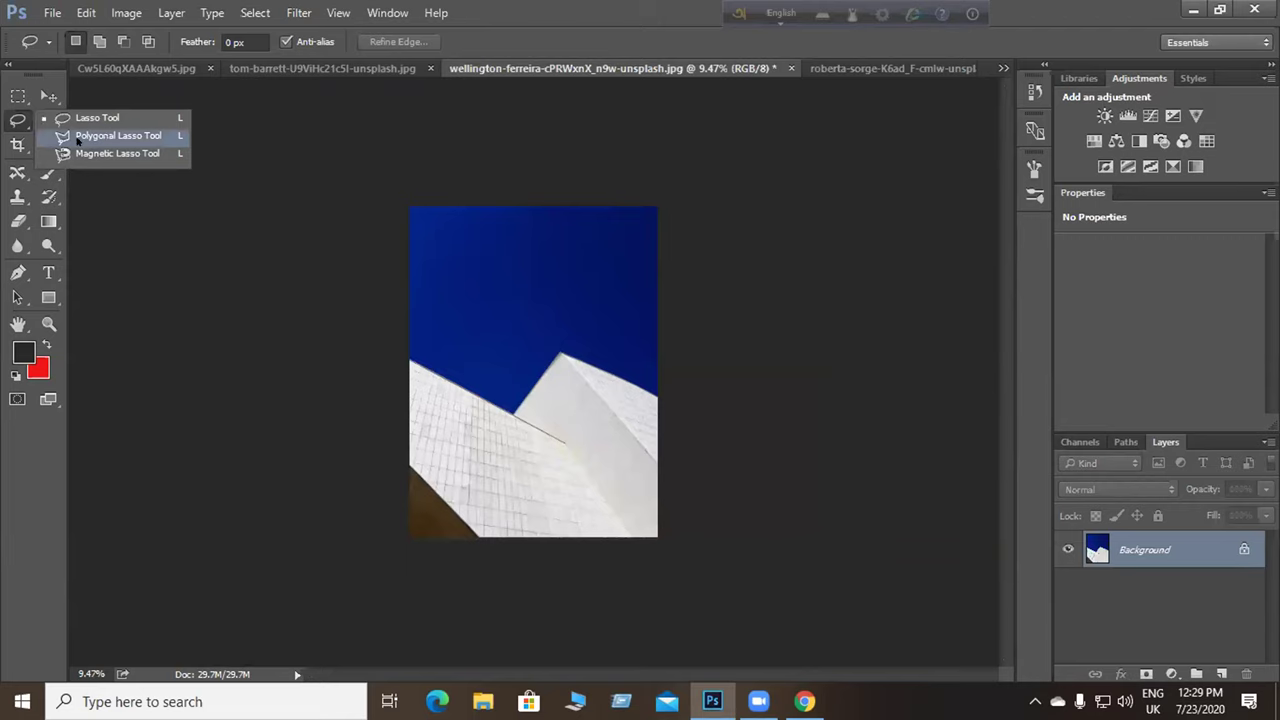
left_click(6, 116)
right_click(18, 120)
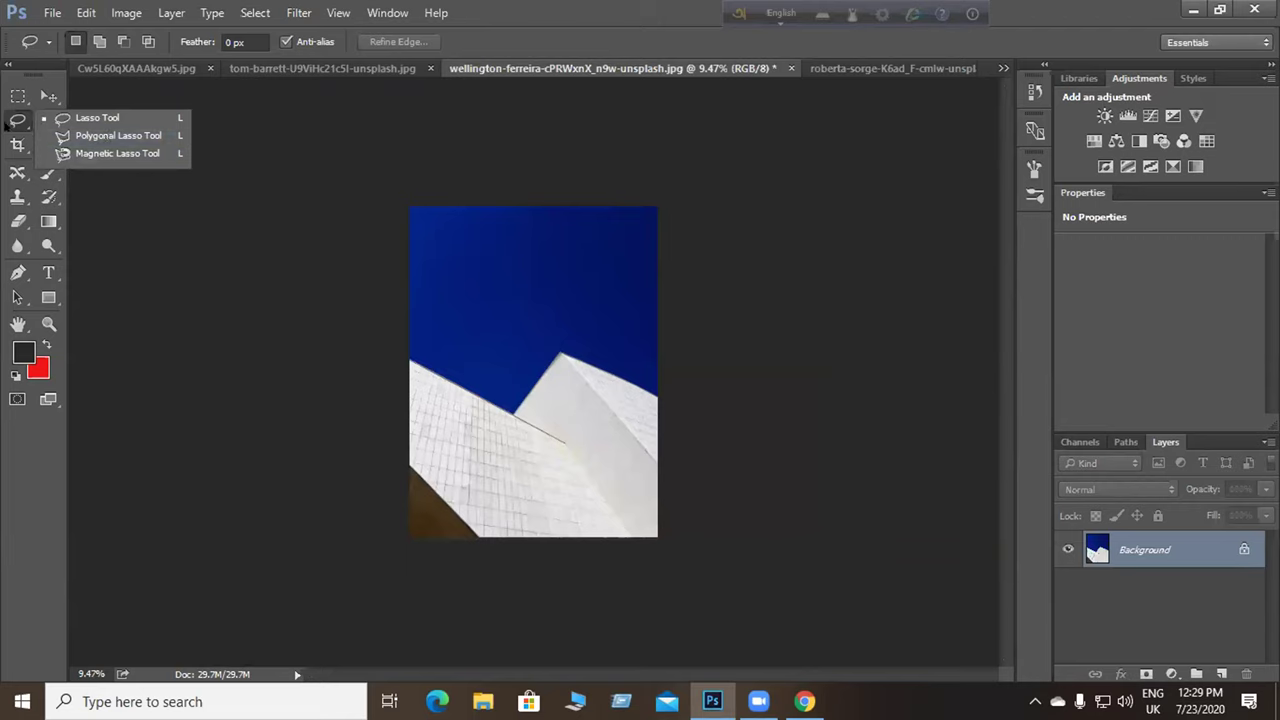
left_click(7, 125)
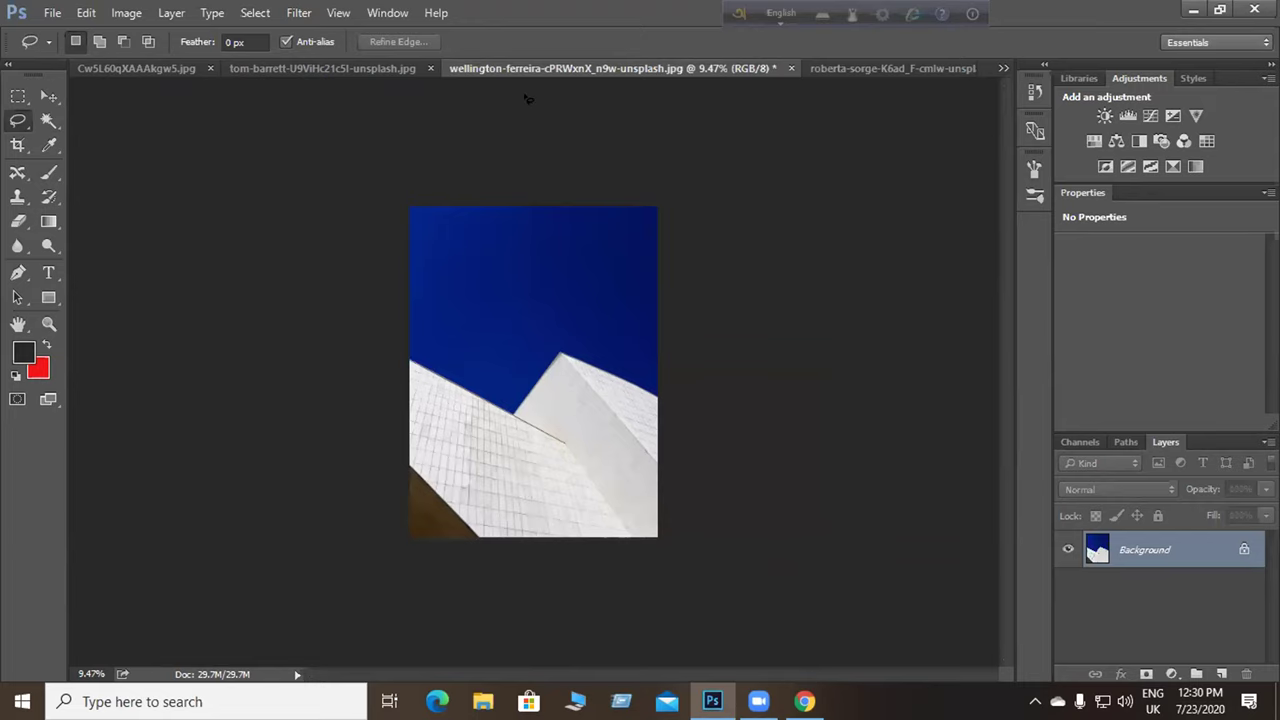
left_click(395, 68)
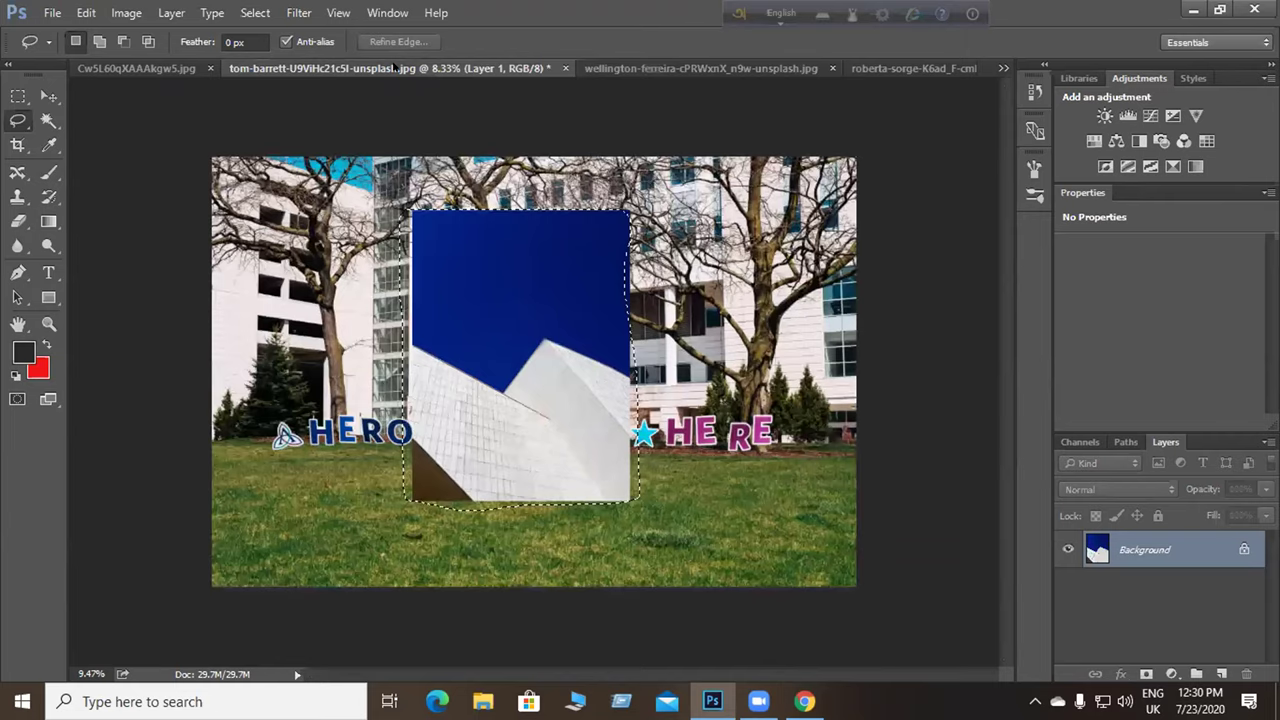
key("ctrl+Tab")
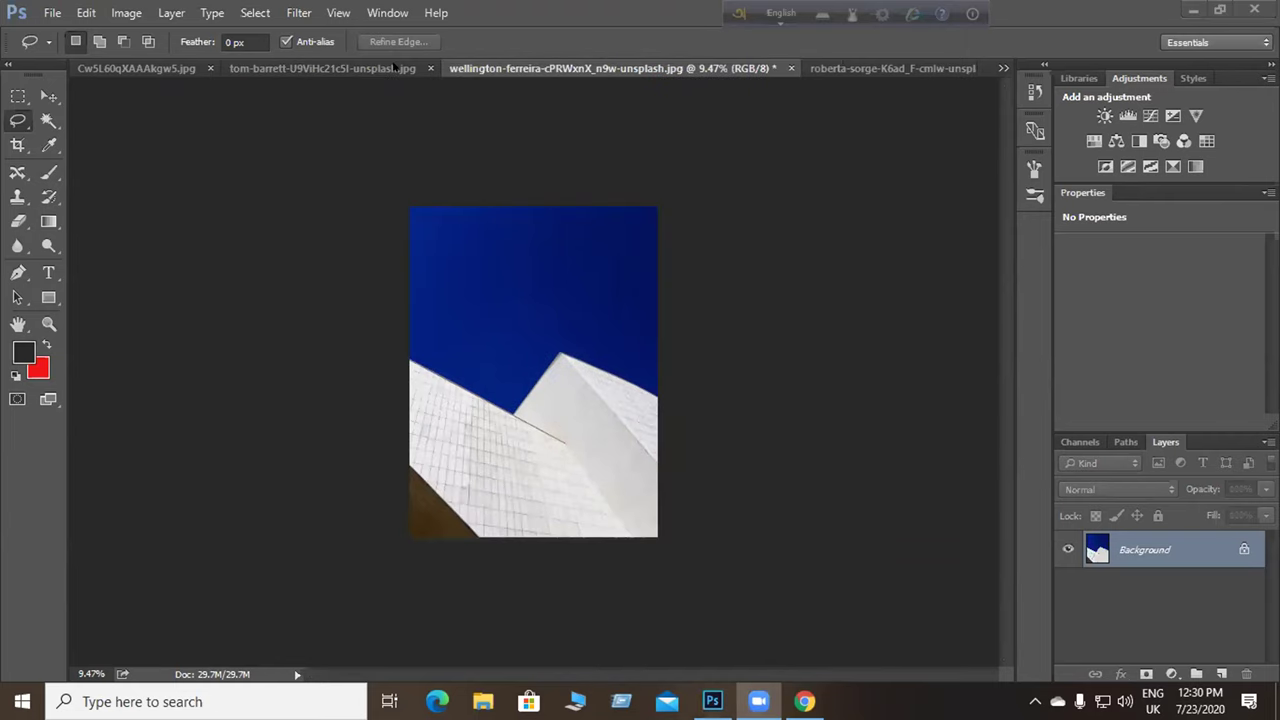
left_click(858, 66)
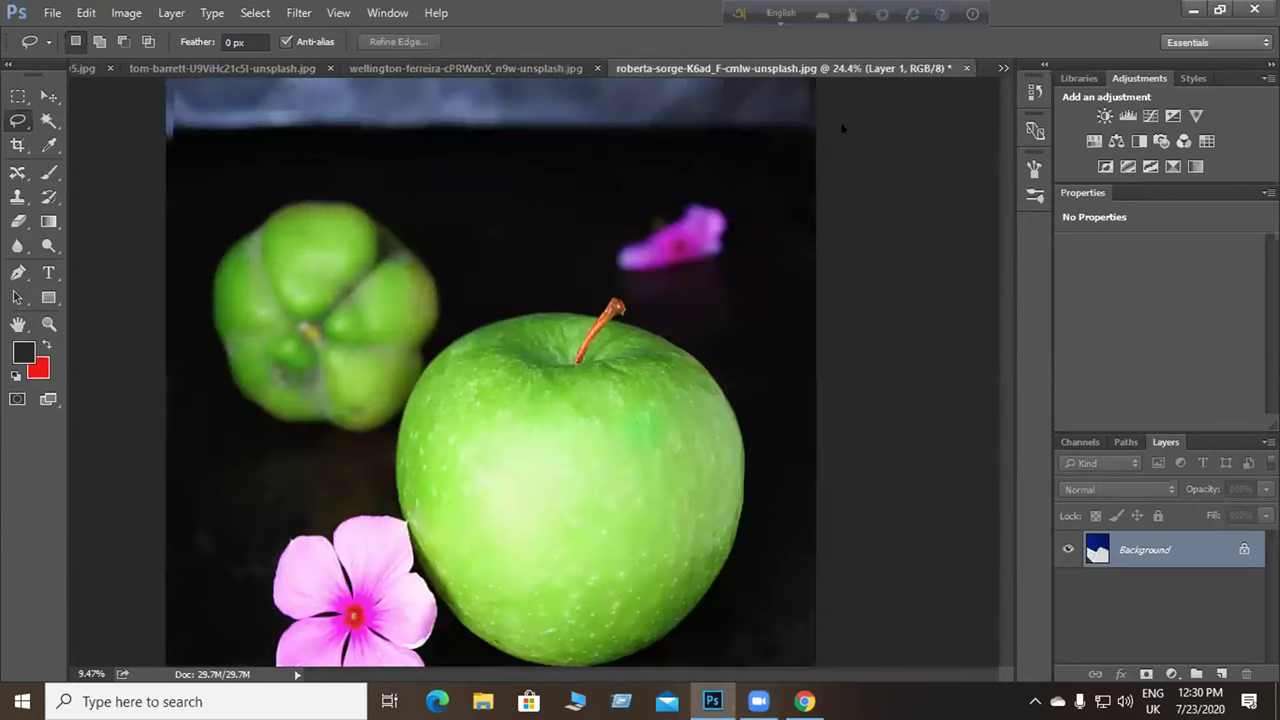
key("ctrl+j")
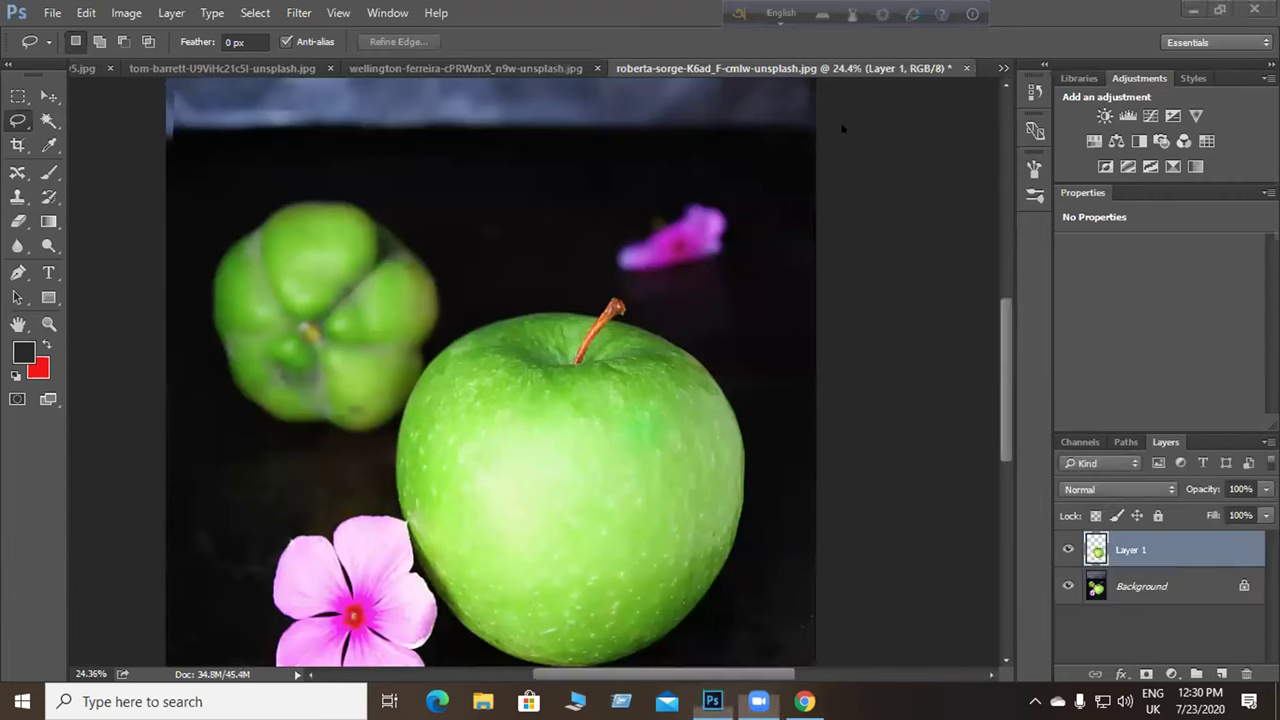
Trace a Magnetic Lasso selection around the large green apple, removing misplaced anchor points before closing the outline.
right_click(10, 118)
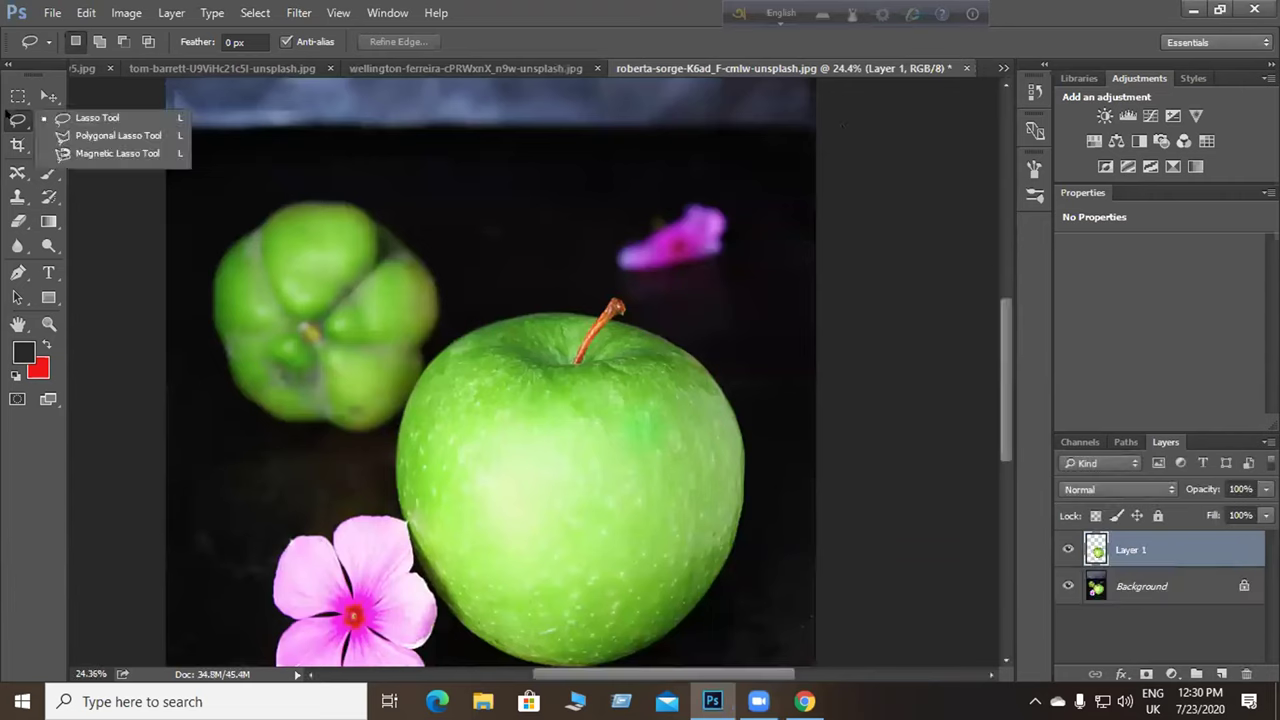
left_click(112, 153)
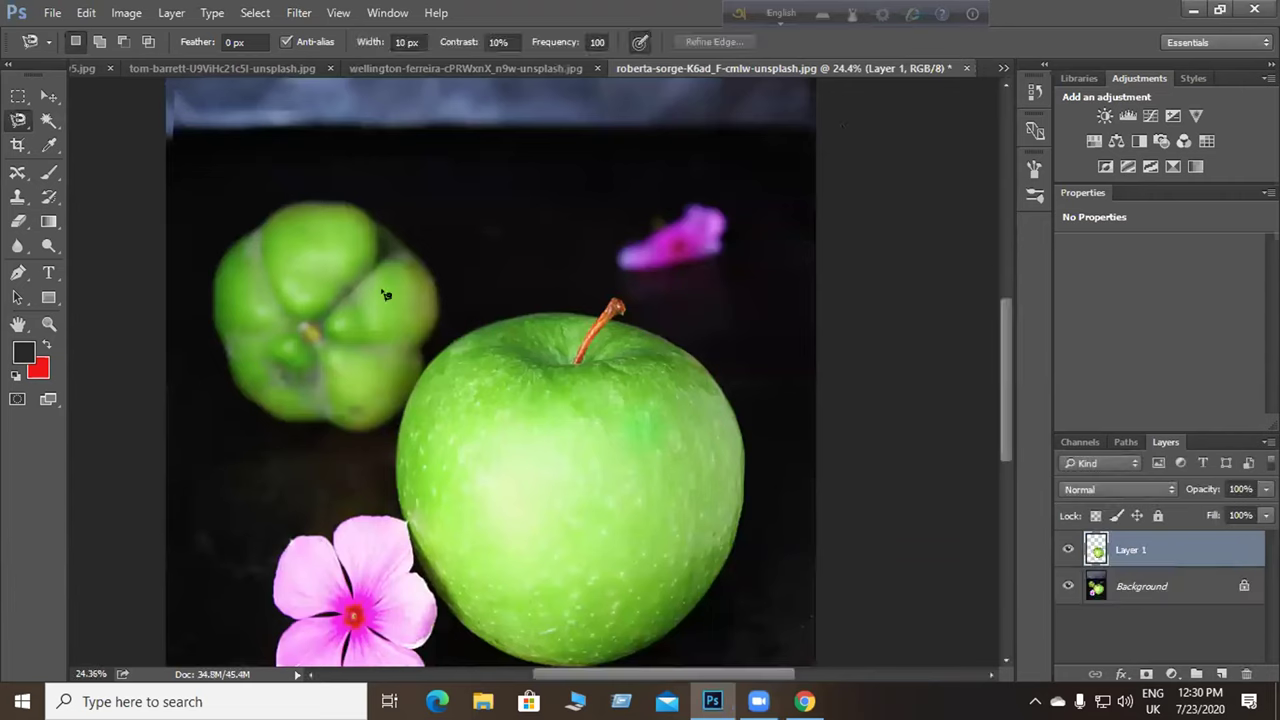
left_click(490, 325)
mouse_move(740, 445)
left_mouse_down()
mouse_move(711, 575)
mouse_move(602, 653)
mouse_move(543, 652)
left_mouse_up()
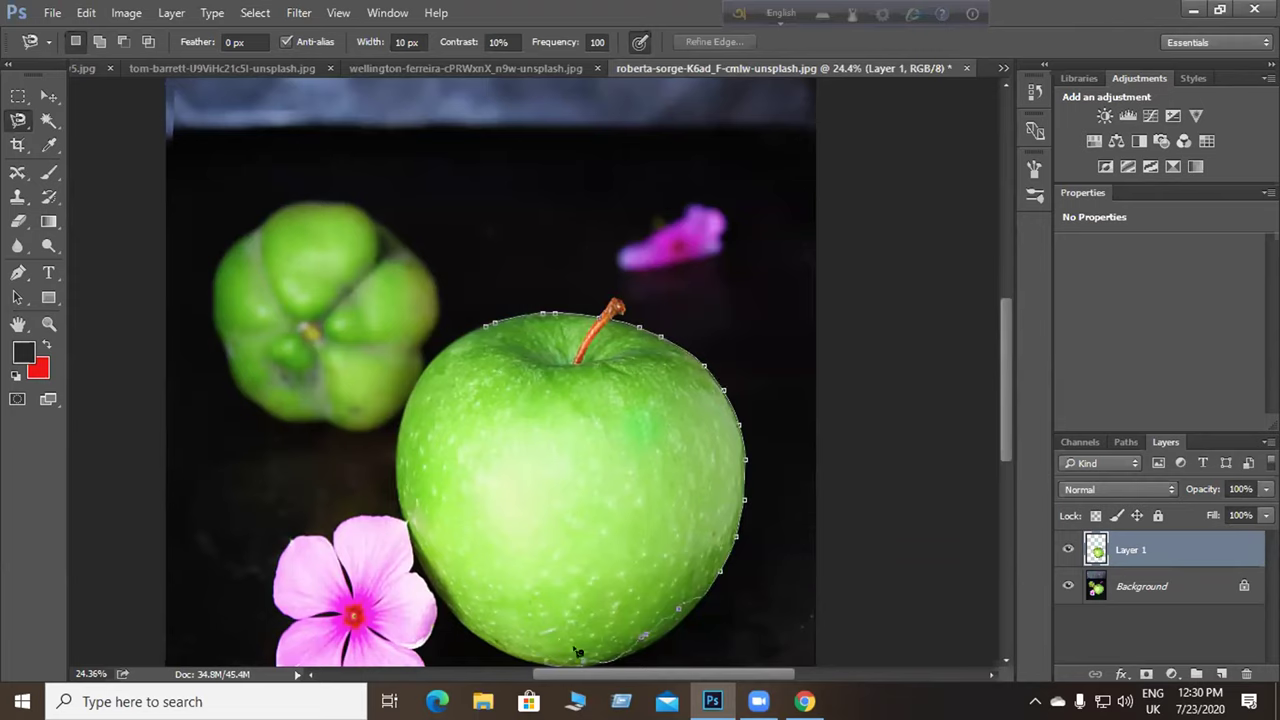
key("BackSpace")
key("BackSpace")
mouse_move(628, 660)
left_mouse_down()
mouse_move(704, 592)
mouse_move(681, 624)
mouse_move(609, 667)
mouse_move(560, 665)
mouse_move(474, 632)
mouse_move(409, 547)
mouse_move(387, 469)
mouse_move(395, 407)
mouse_move(416, 370)
mouse_move(455, 355)
left_mouse_up()
key("BackSpace")
key("BackSpace")
key("BackSpace")
key("BackSpace")
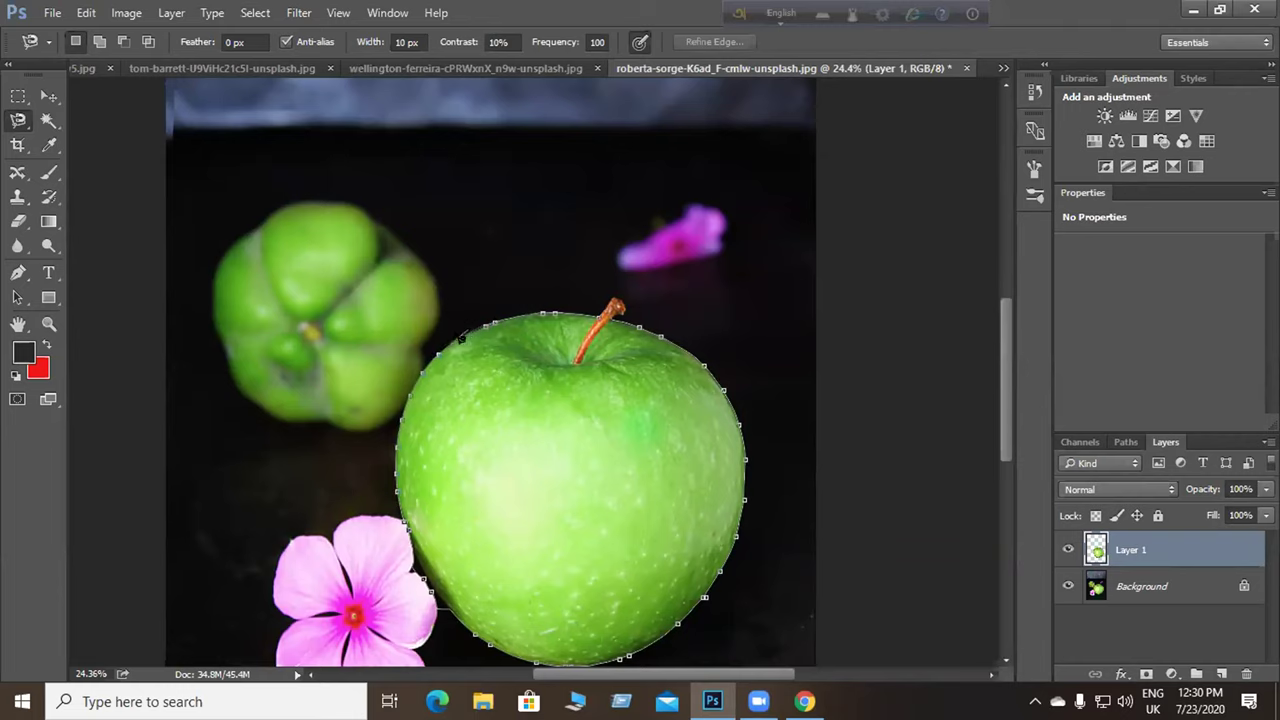
left_click(487, 325)
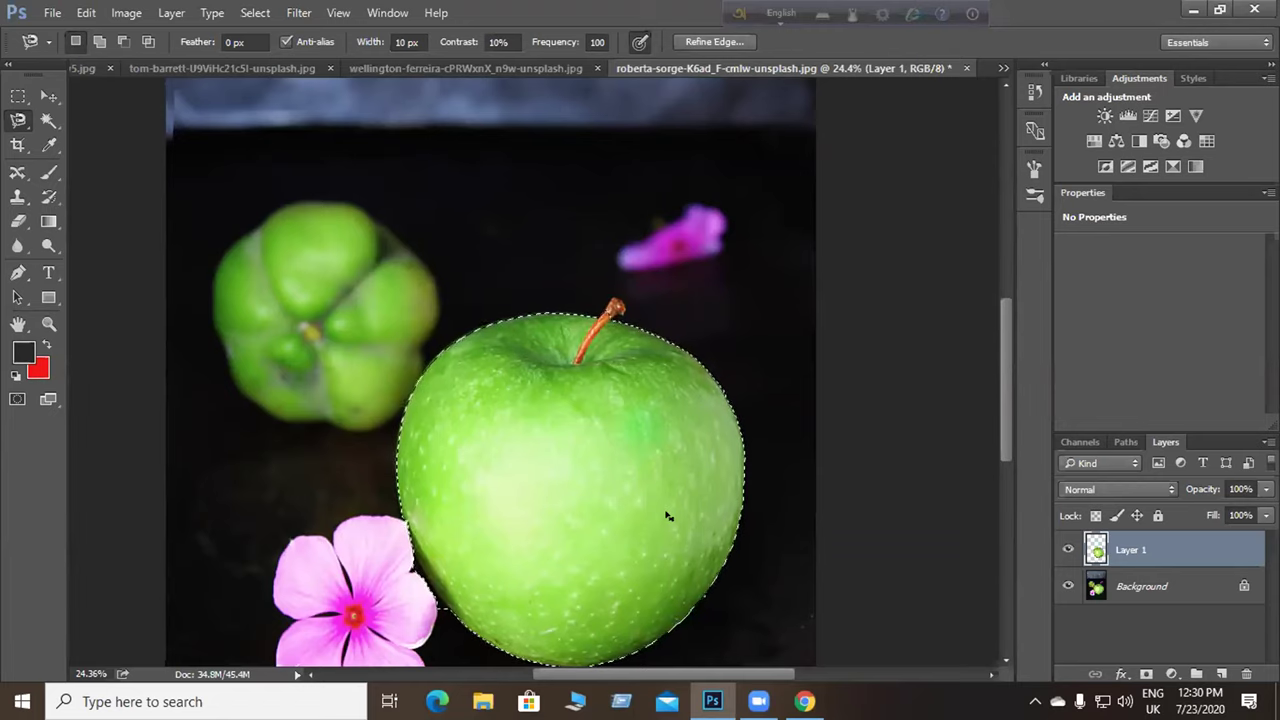
Copy the selected apple to a new layer and delete the earlier apple cut-out layer.
key("ctrl+j")
left_click_drag(1143, 578, 1246, 673)
Try a reduced opacity on the new apple layer and return it to 100%.
left_click(1266, 489)
left_click_drag(1266, 510, 1238, 513)
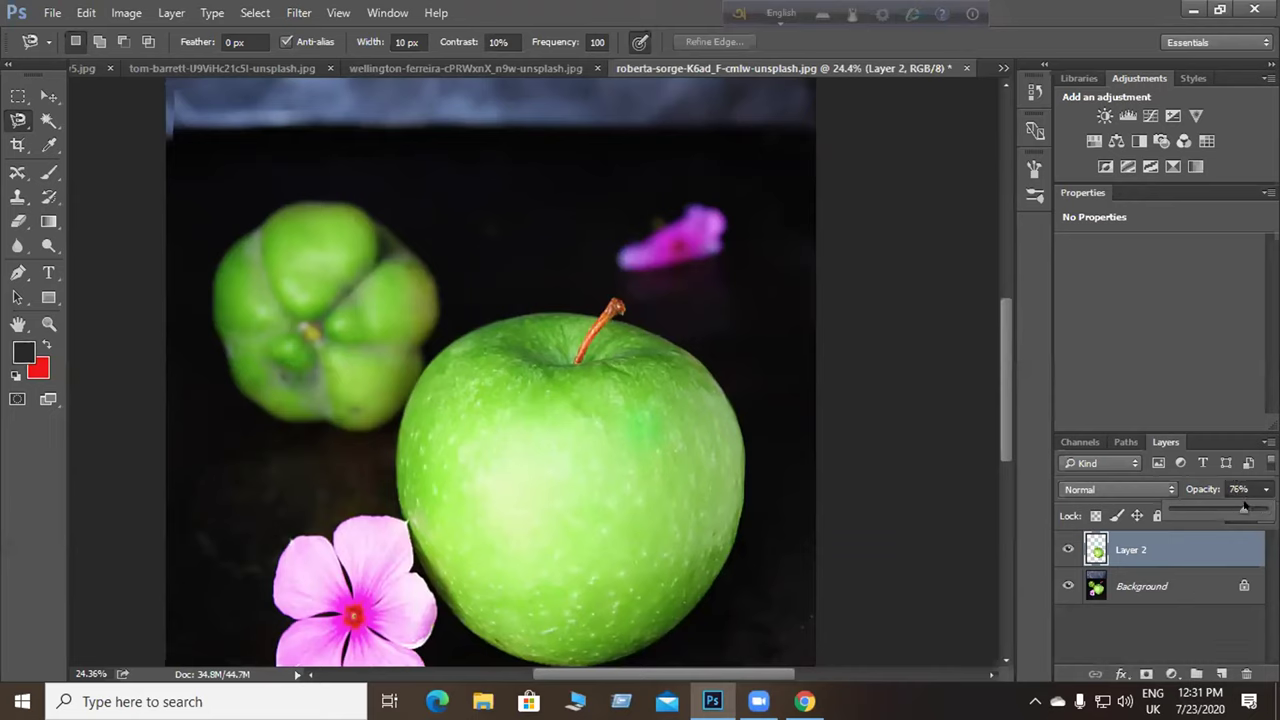
left_click(1230, 507)
left_click_drag(1230, 507, 1266, 510)
Cancel the stray Magnetic Lasso path on the apple and undo the cut-out layers back to the Background only.
left_click(617, 434)
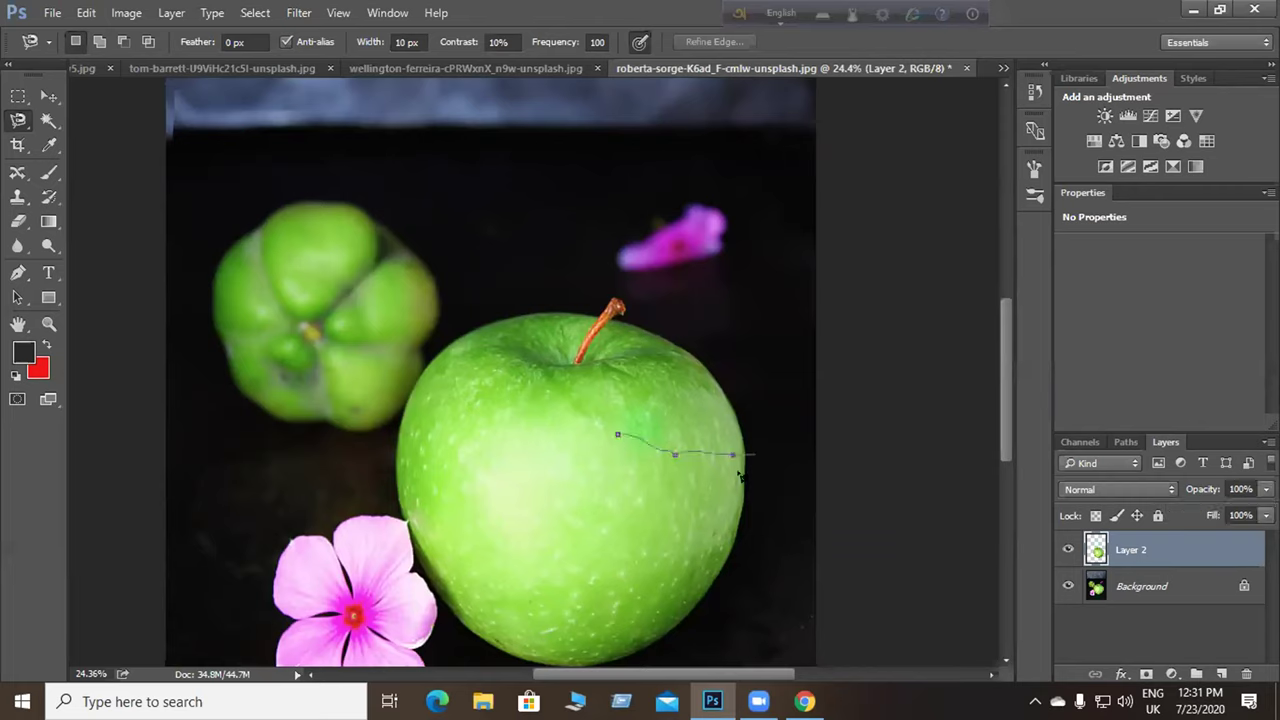
key("BackSpace")
key("BackSpace")
key("Escape")
key("ctrl+z")
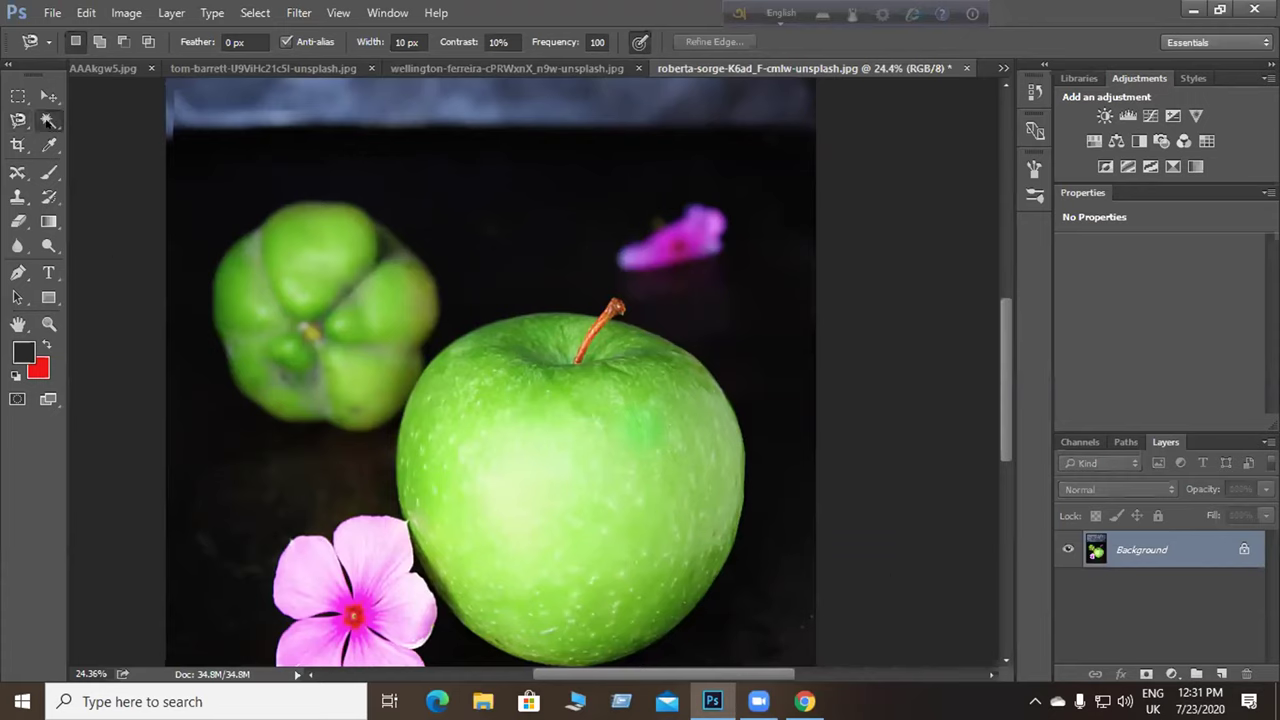
Try Magic Wand selections at tolerance 150 on the green apple and the dark backdrop, and clear the selection.
left_click(48, 120)
left_click(18, 120)
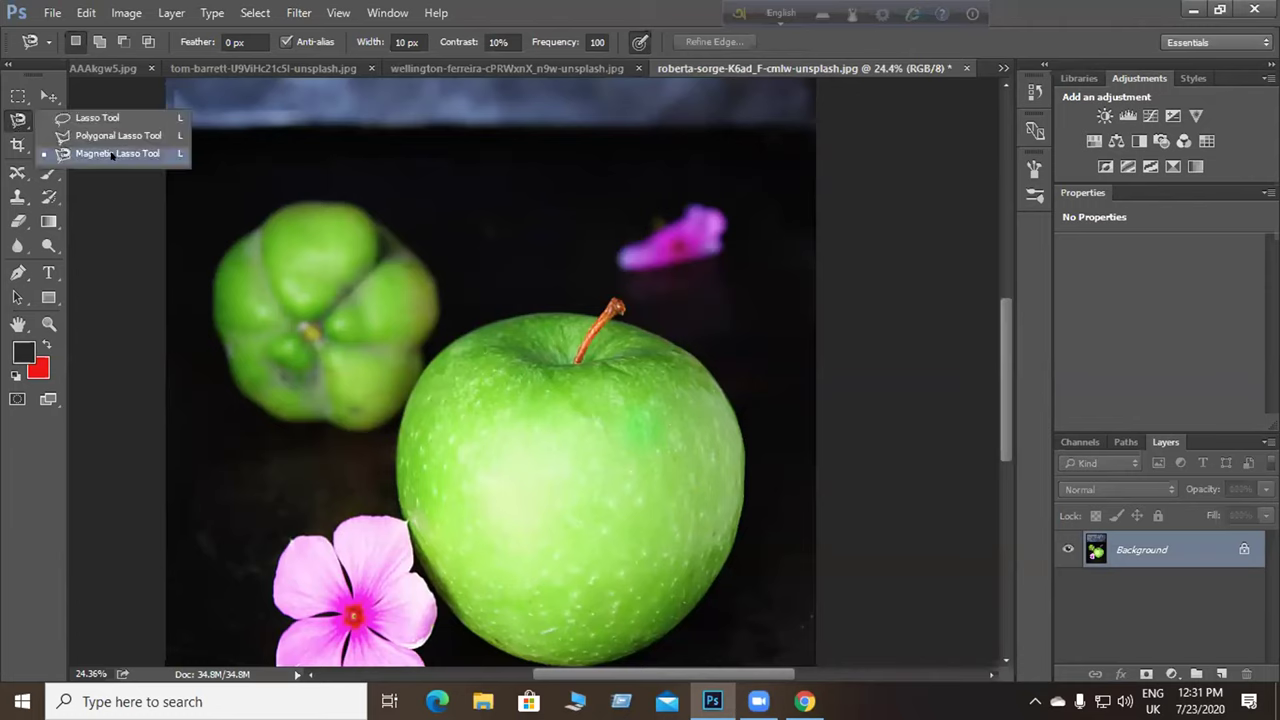
left_click(112, 154)
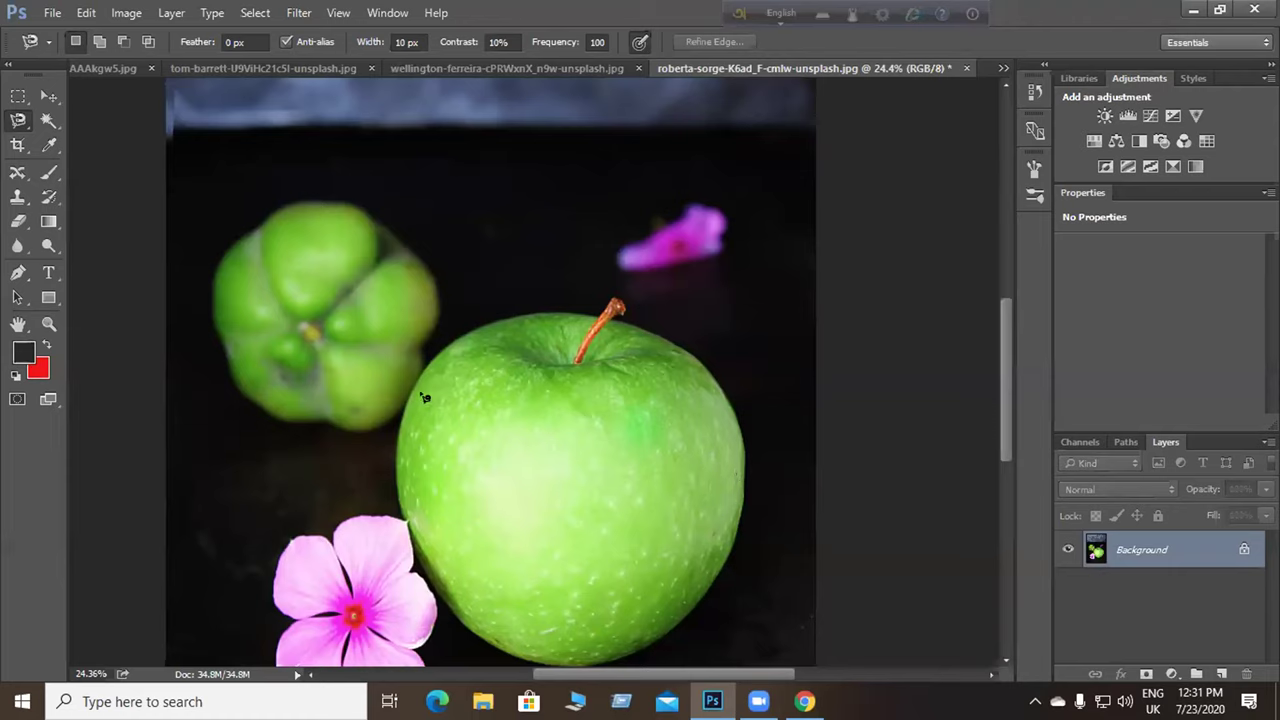
left_click(48, 120)
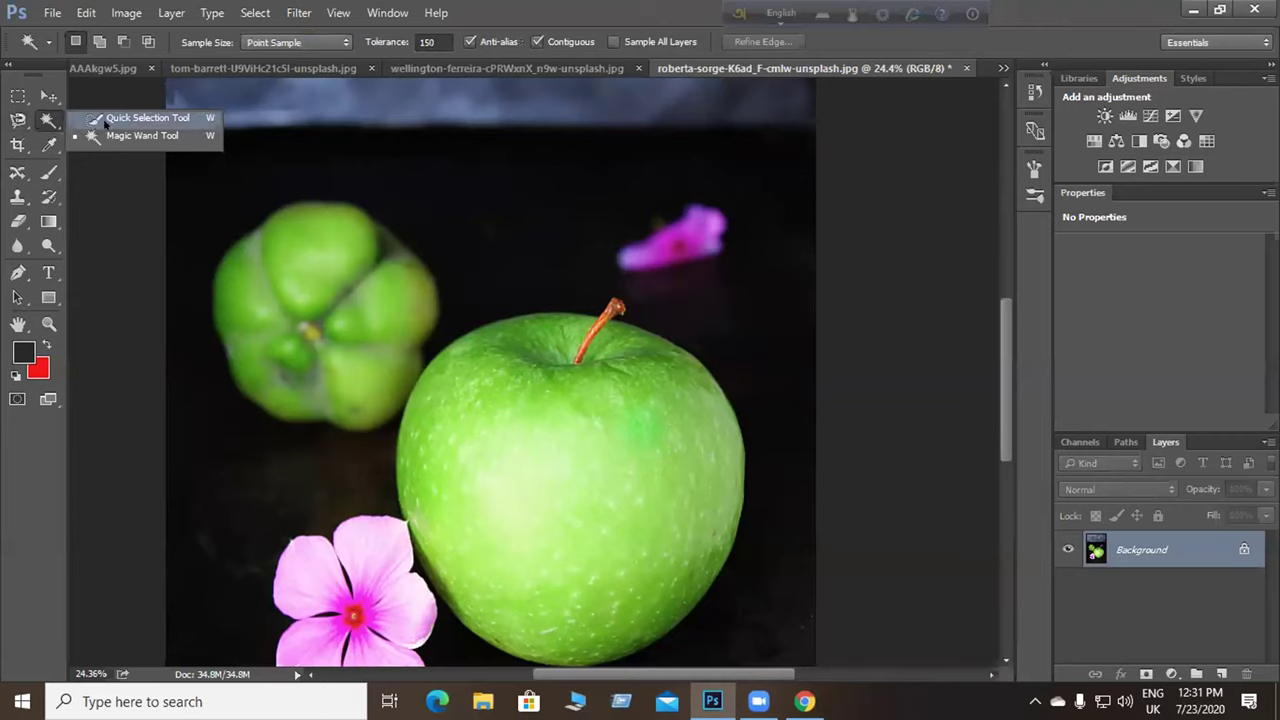
left_click(140, 131)
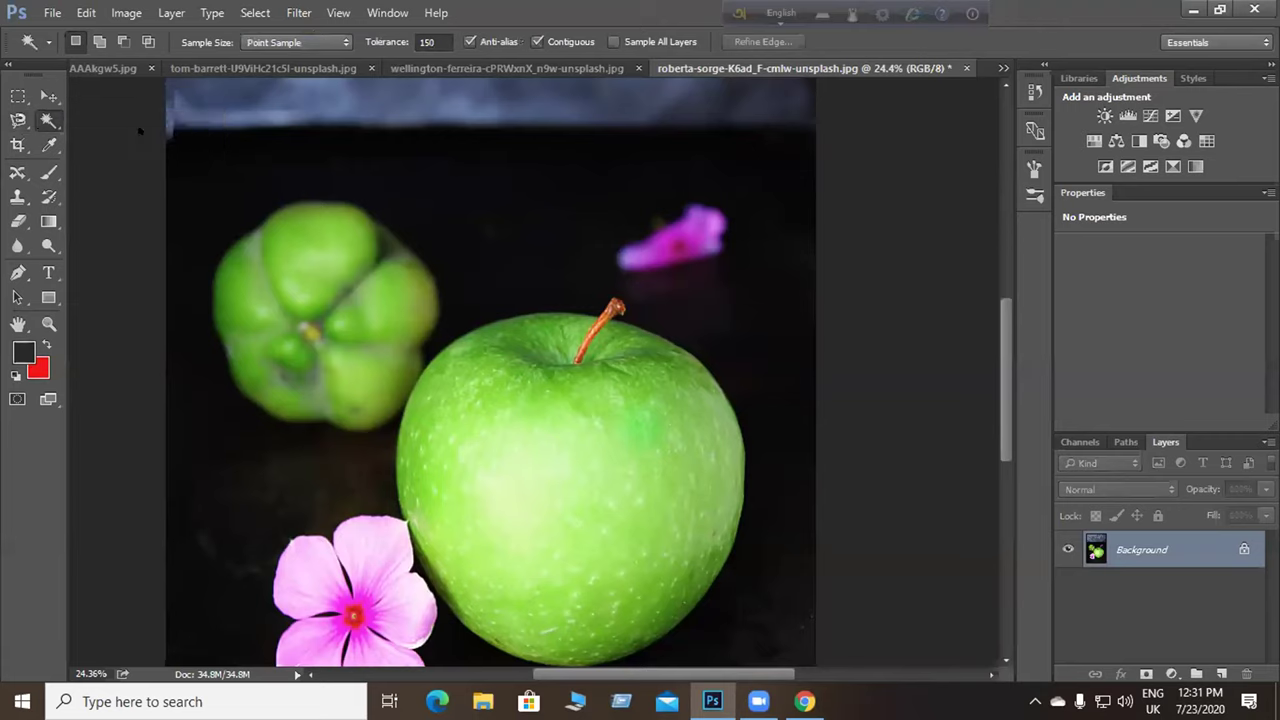
left_click(474, 369)
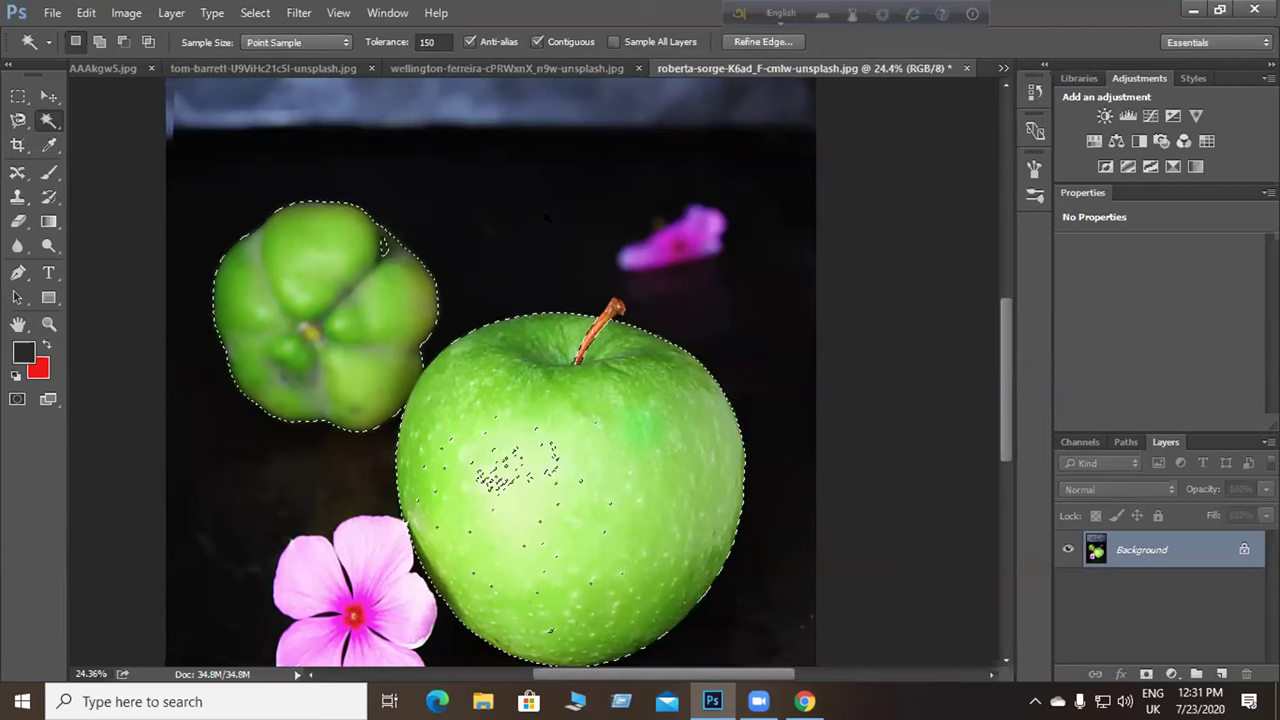
left_click(474, 235)
key("ctrl+z")
key("ctrl+z")
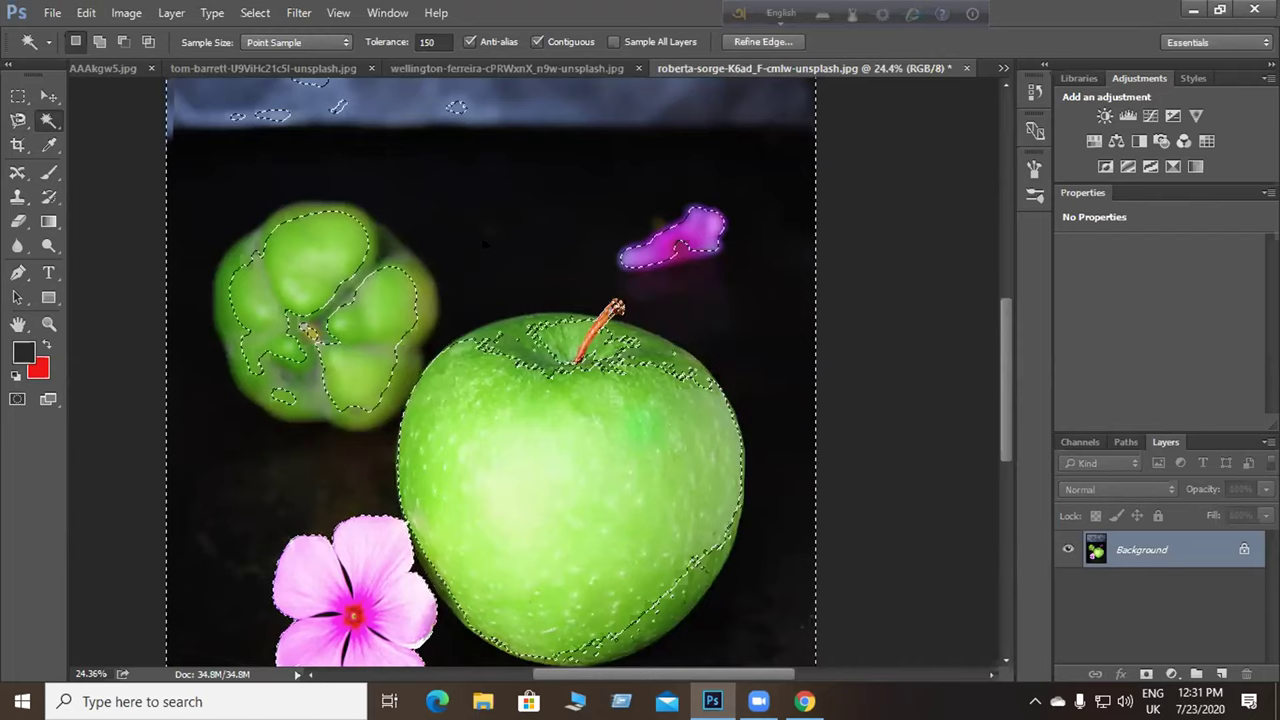
key("ctrl+d")
Set the Magic Wand tolerance to 50 and select the bright central area of the large green apple.
key("Return")
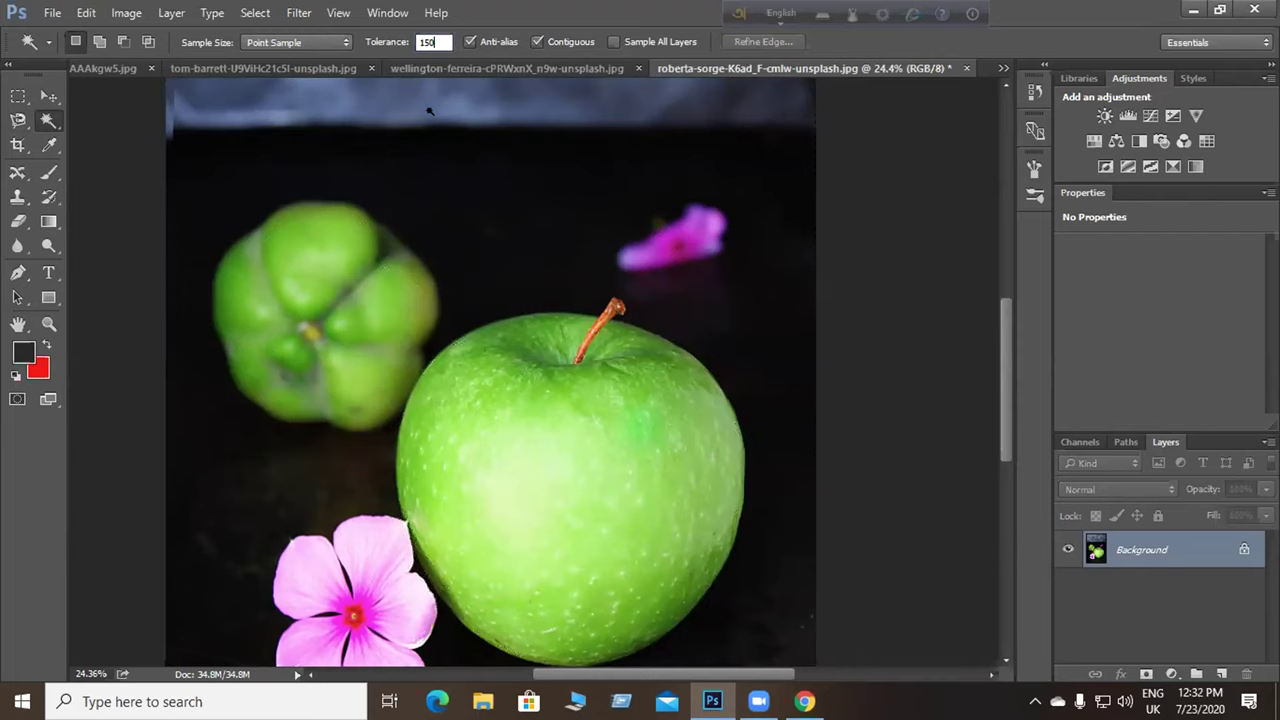
key("BackSpace")
key("BackSpace")
key("BackSpace")
type("50")
key("Return")
left_click(498, 490)
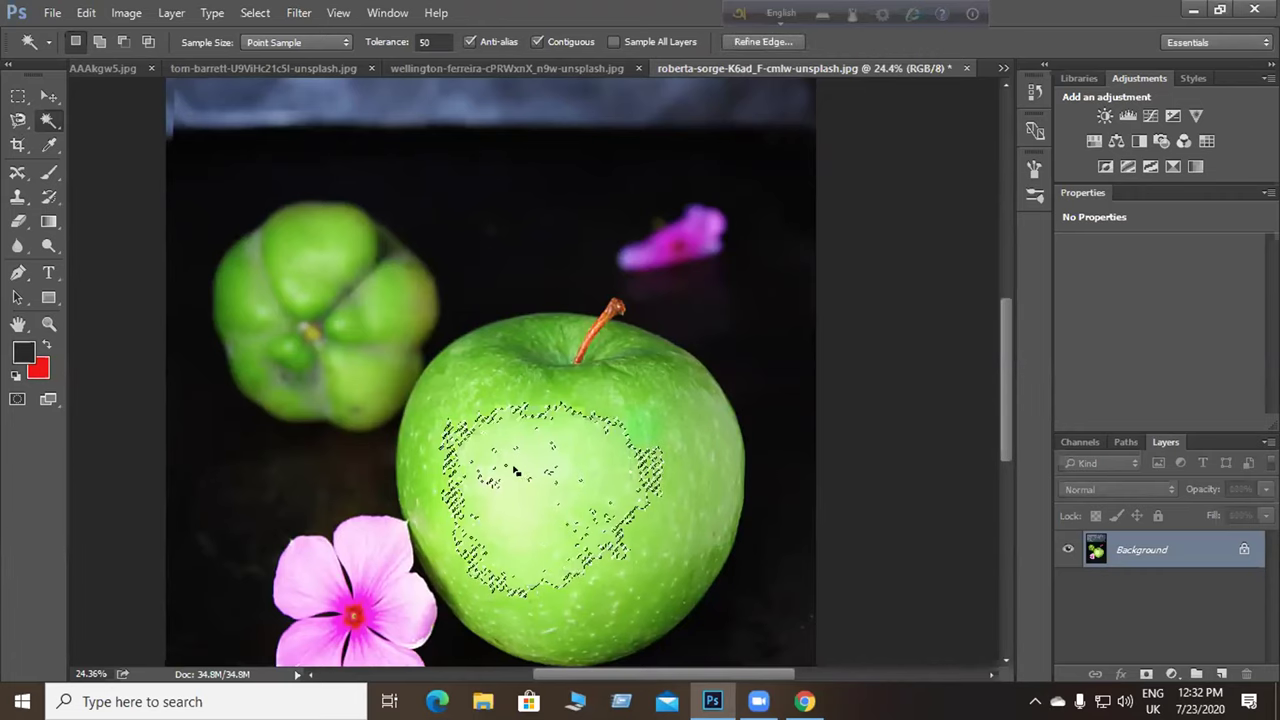
Add the apple's remaining upper, side and lower areas to the Magic Wand selection.
scroll(590, 445, "left", 2)
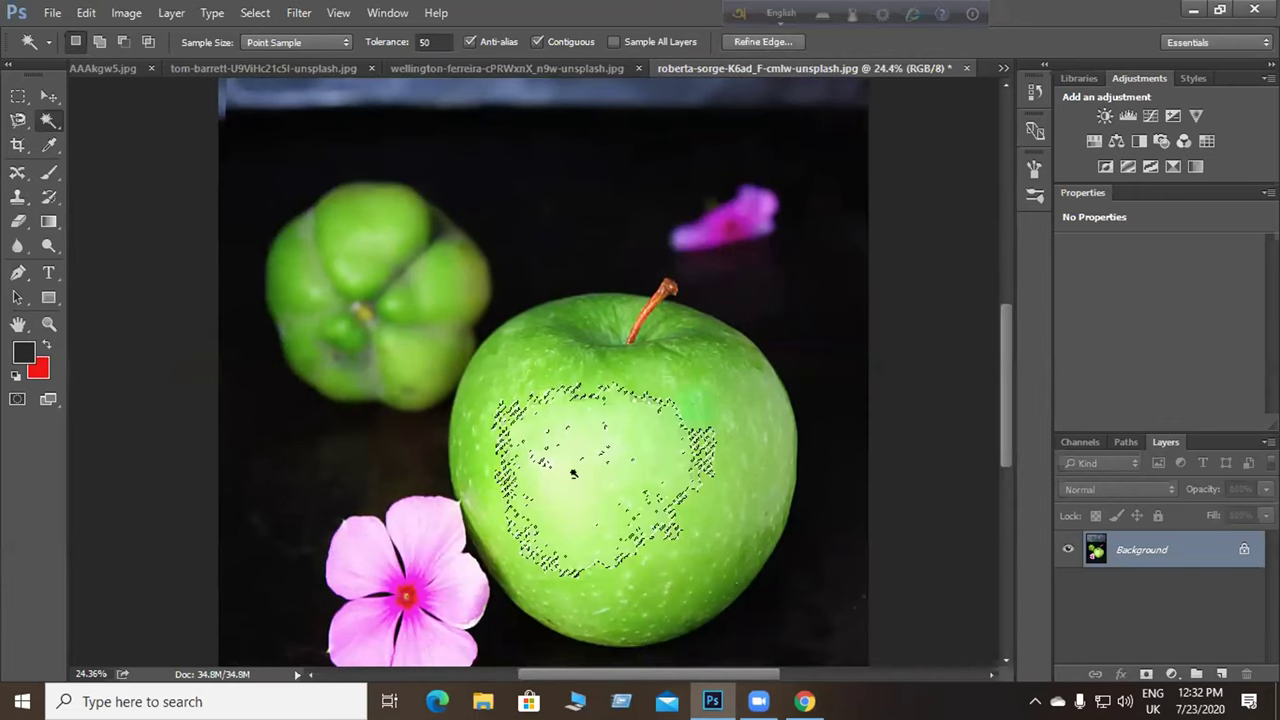
scroll(561, 489, "up", 2)
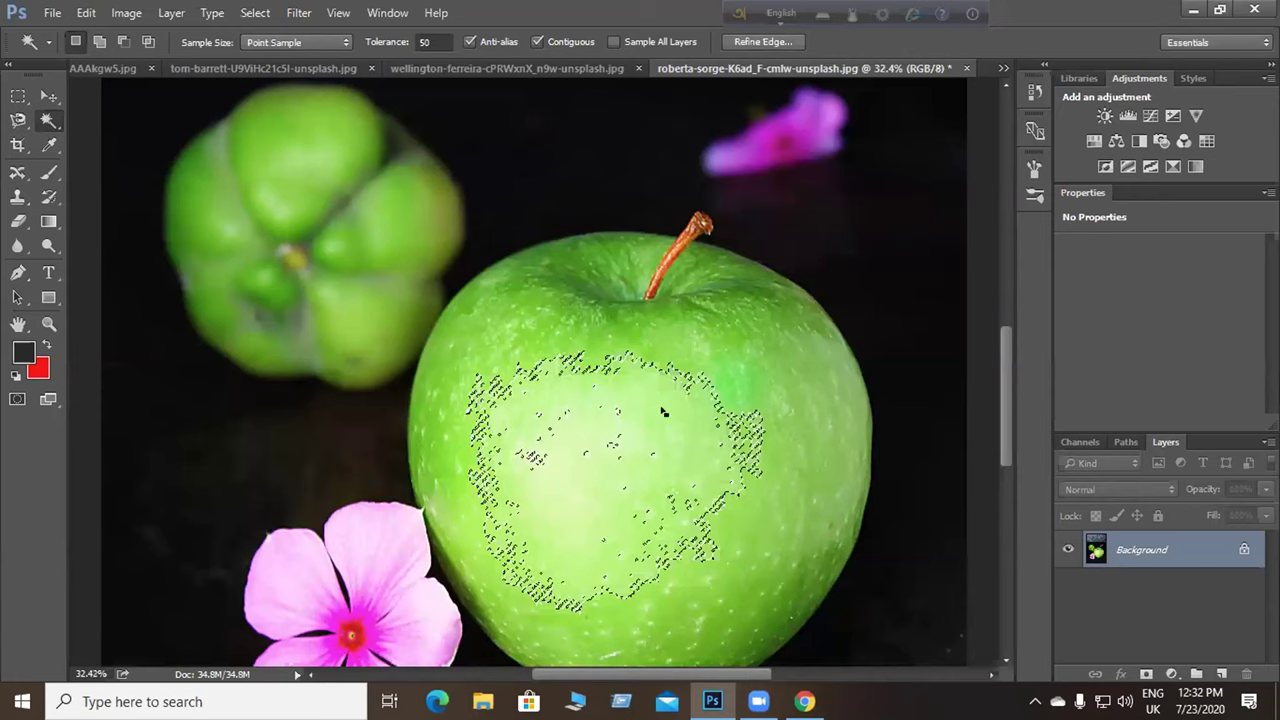
left_click(709, 342, "shift")
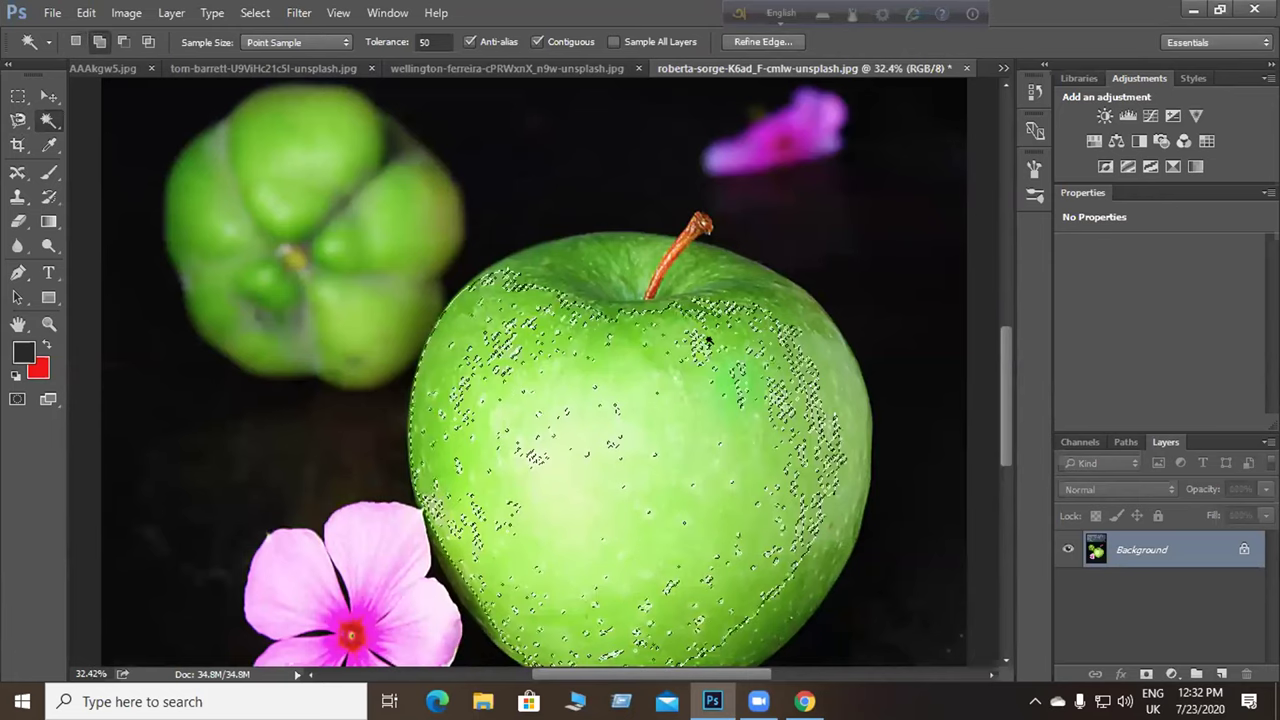
left_click(652, 266, "shift")
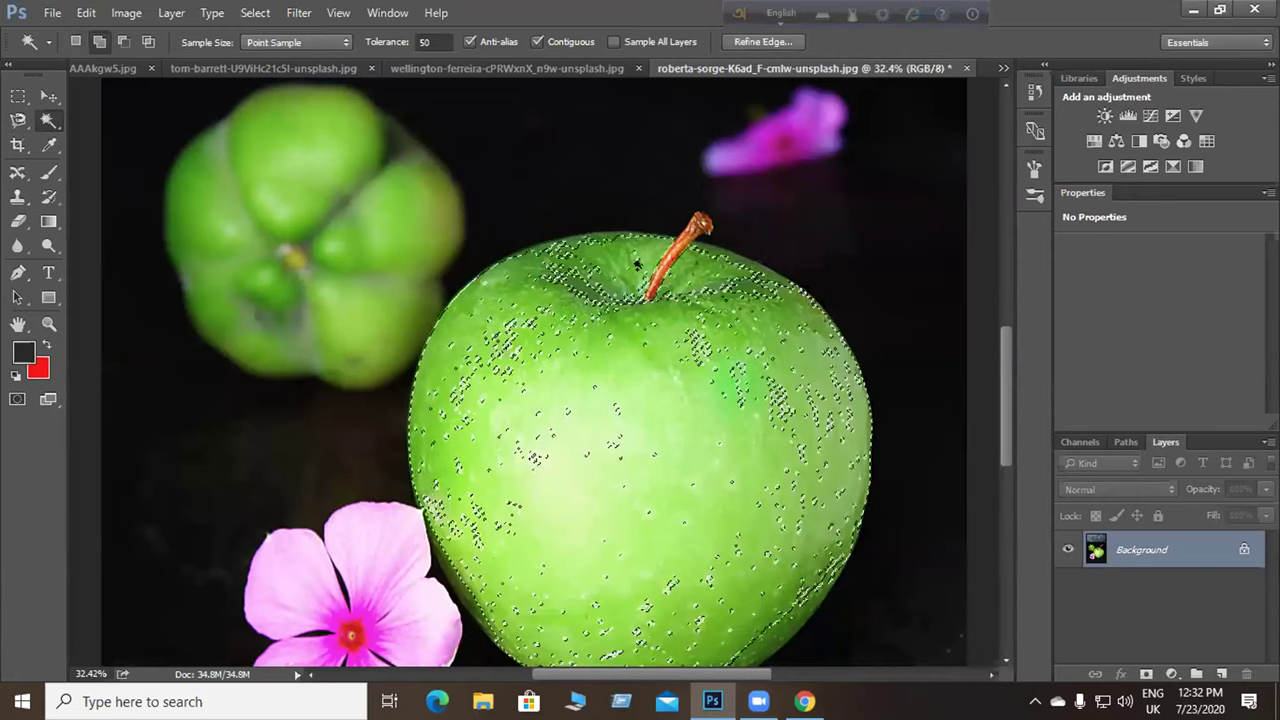
left_click(490, 362, "shift")
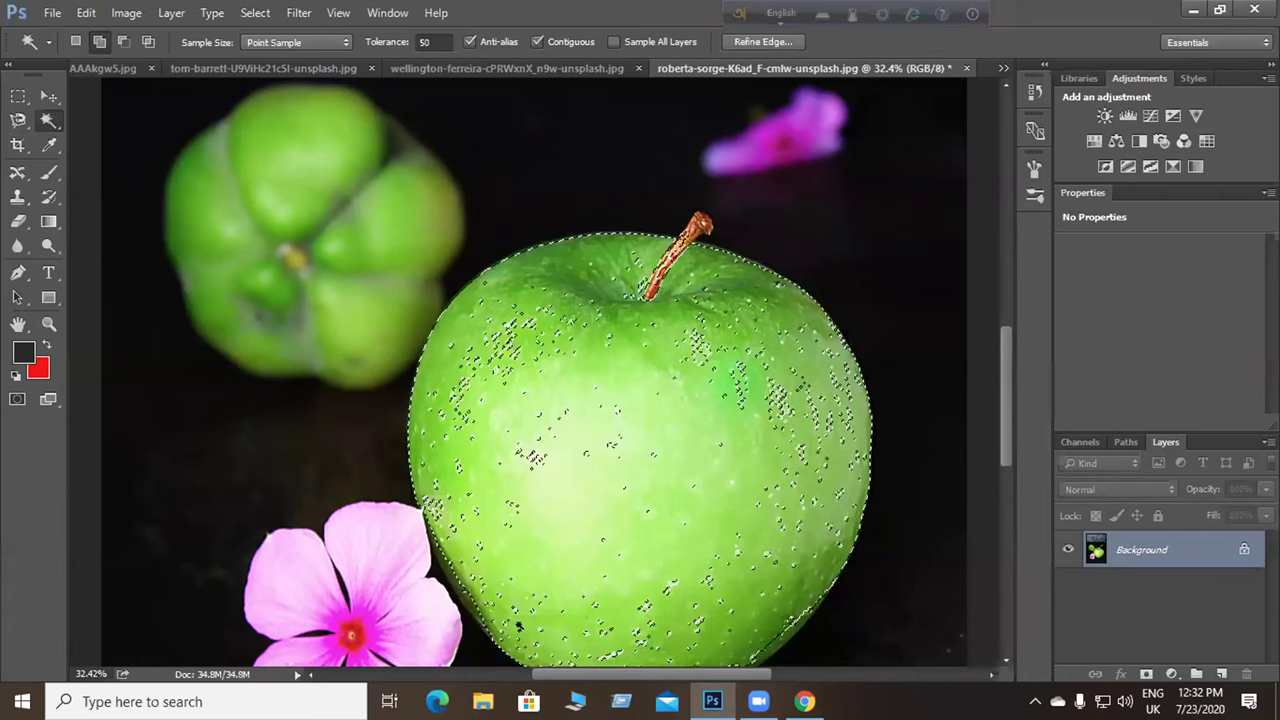
left_click(565, 638, "shift")
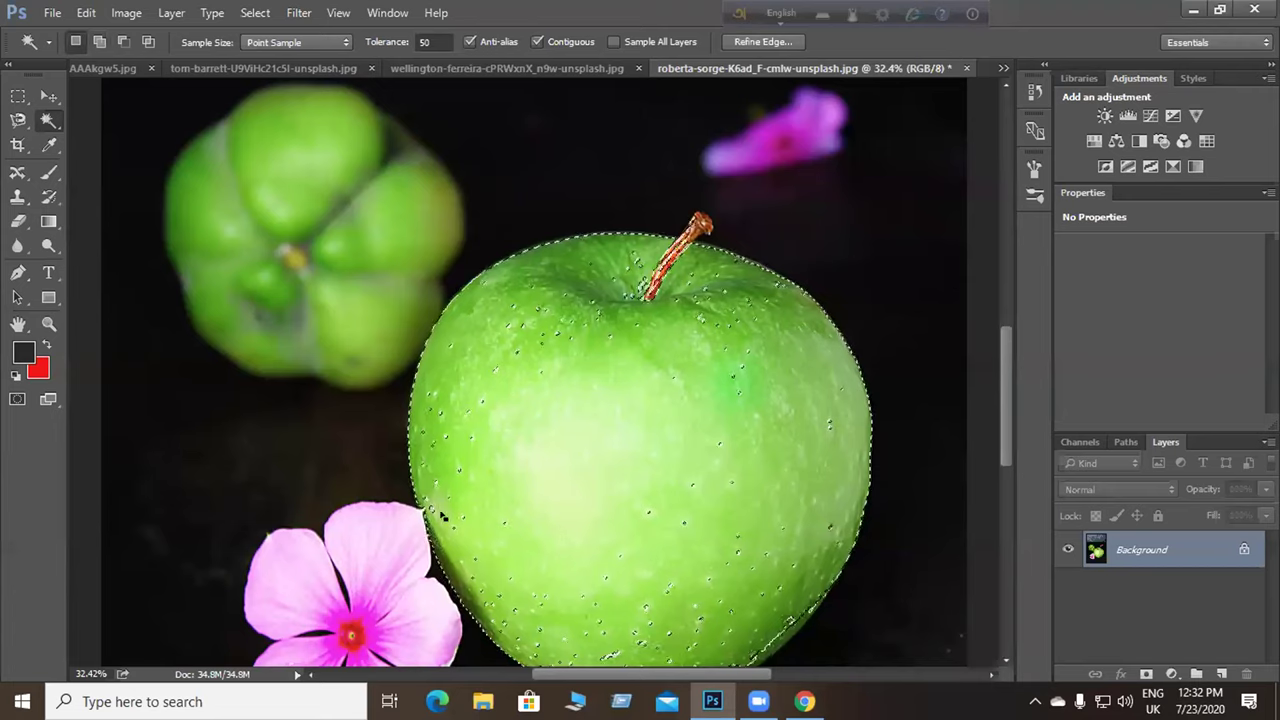
Try to crop the photo to the bounds of the apple selection, and cancel the crop.
left_click(17, 143)
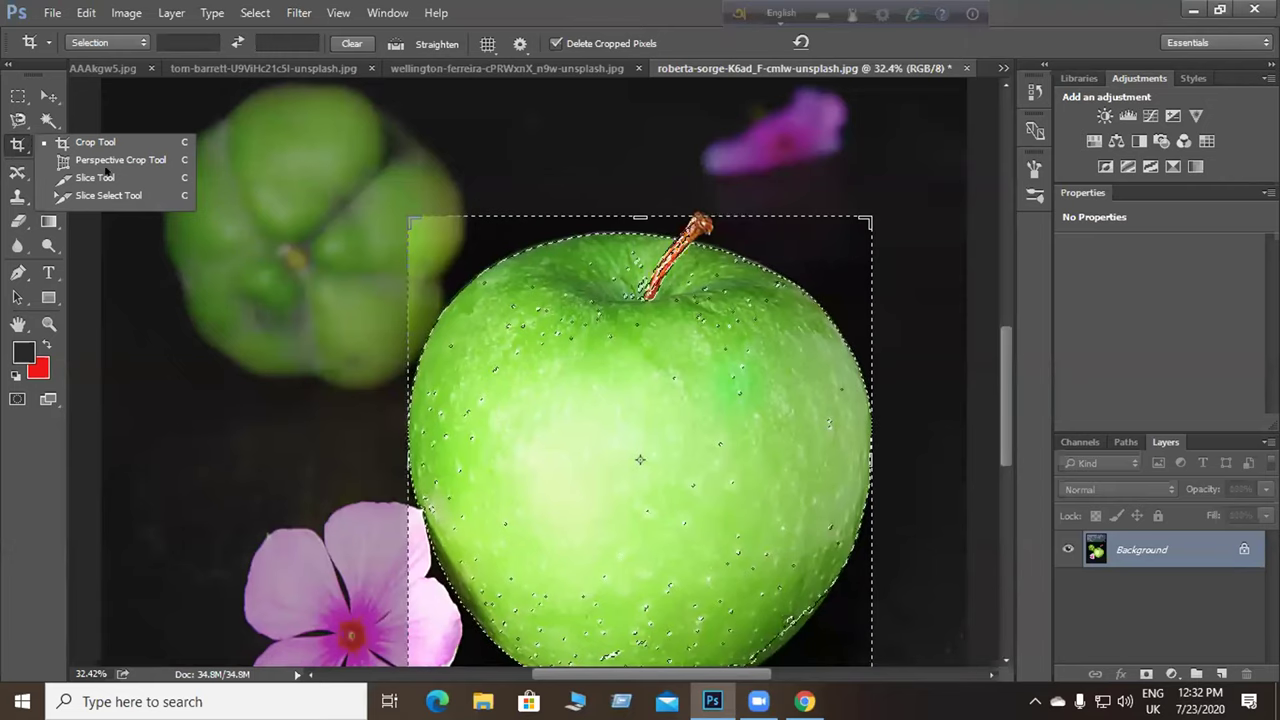
left_click(548, 295)
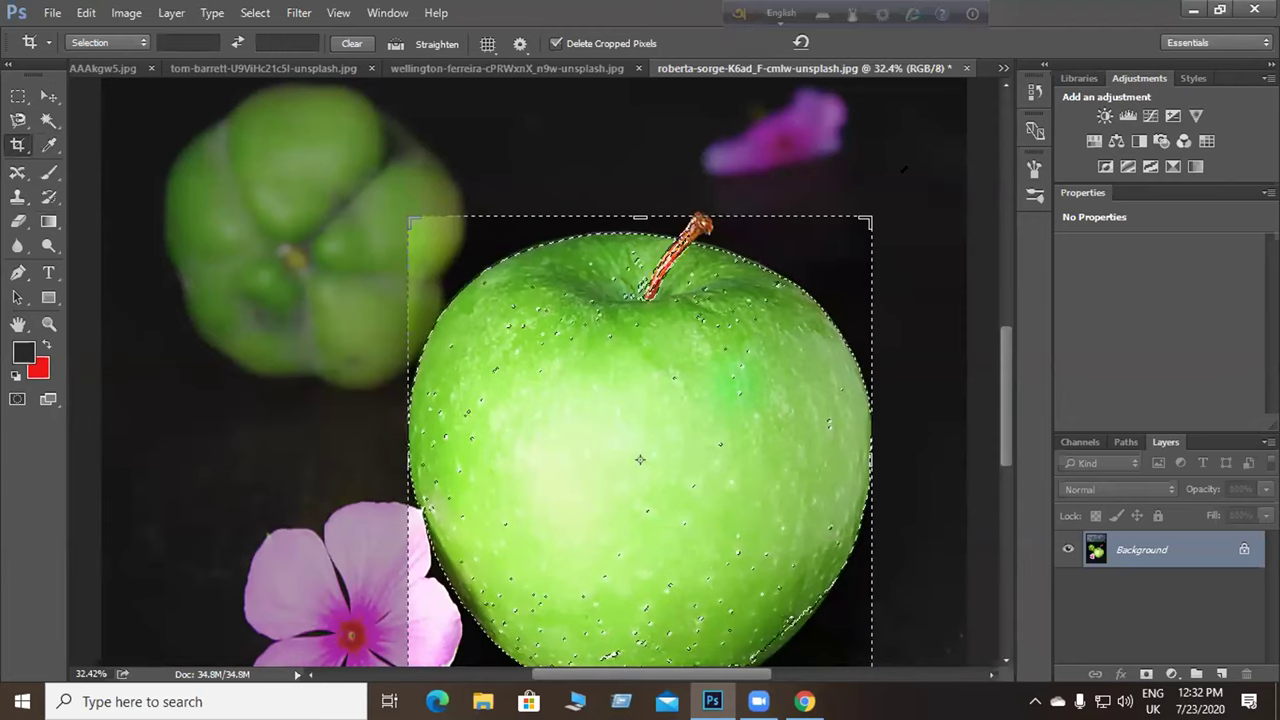
left_click_drag(872, 218, 790, 284)
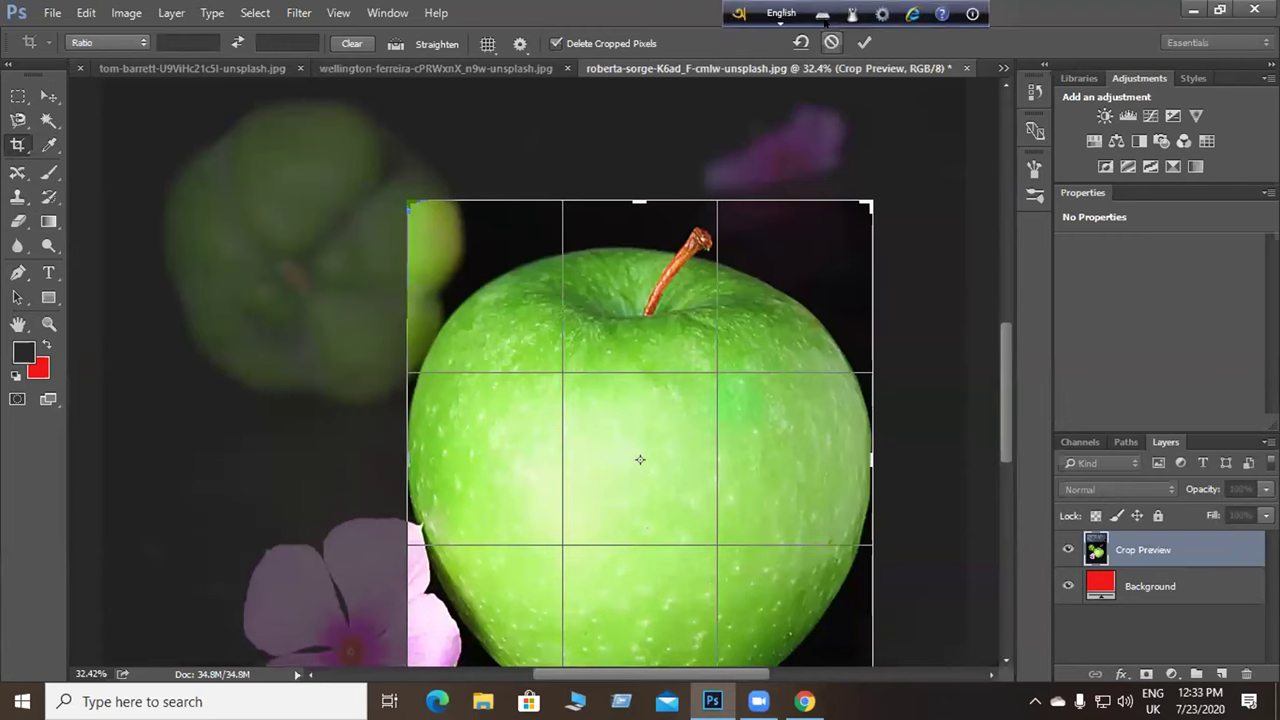
left_click(831, 41)
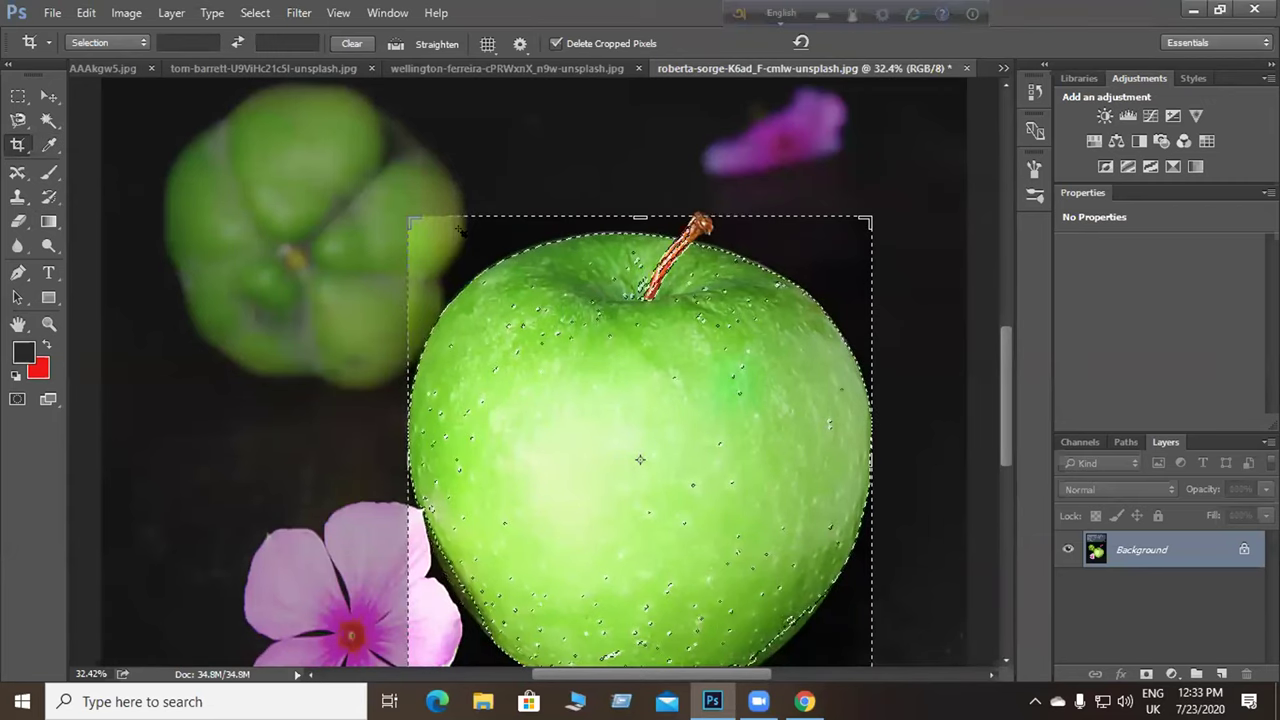
key("Escape")
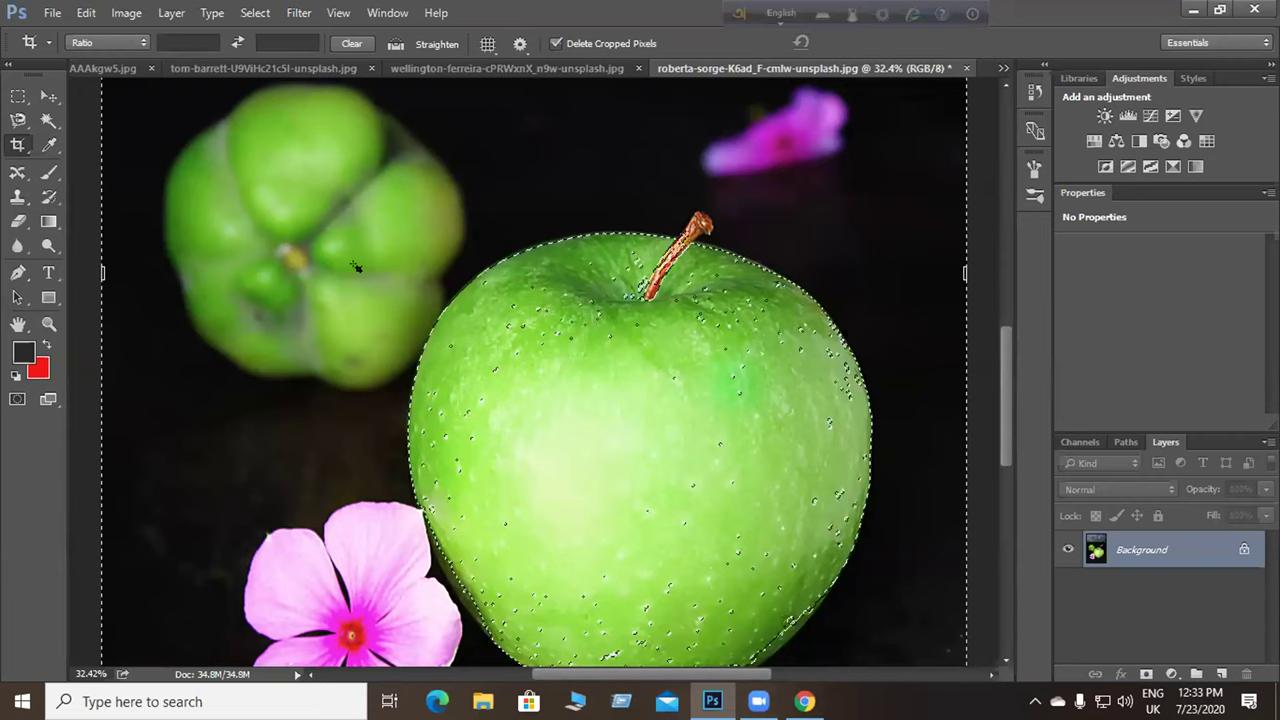
scroll(356, 267, "down", 2)
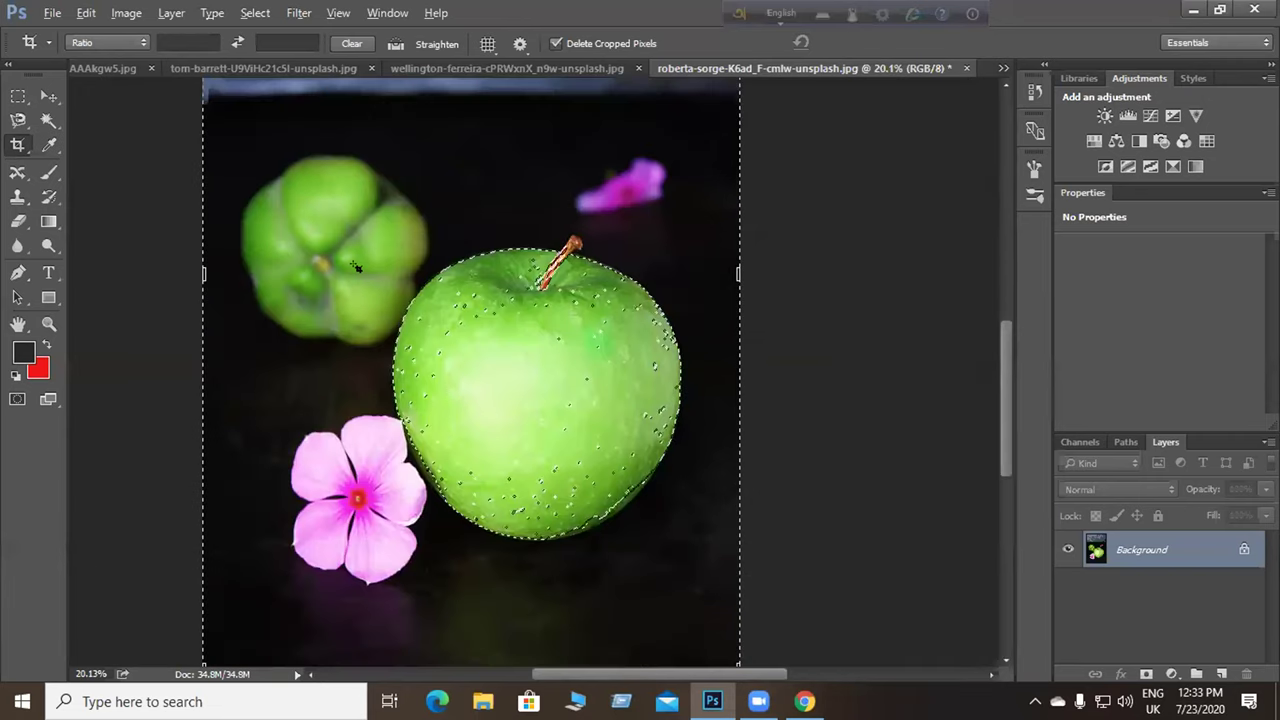
scroll(352, 263, "down", 2)
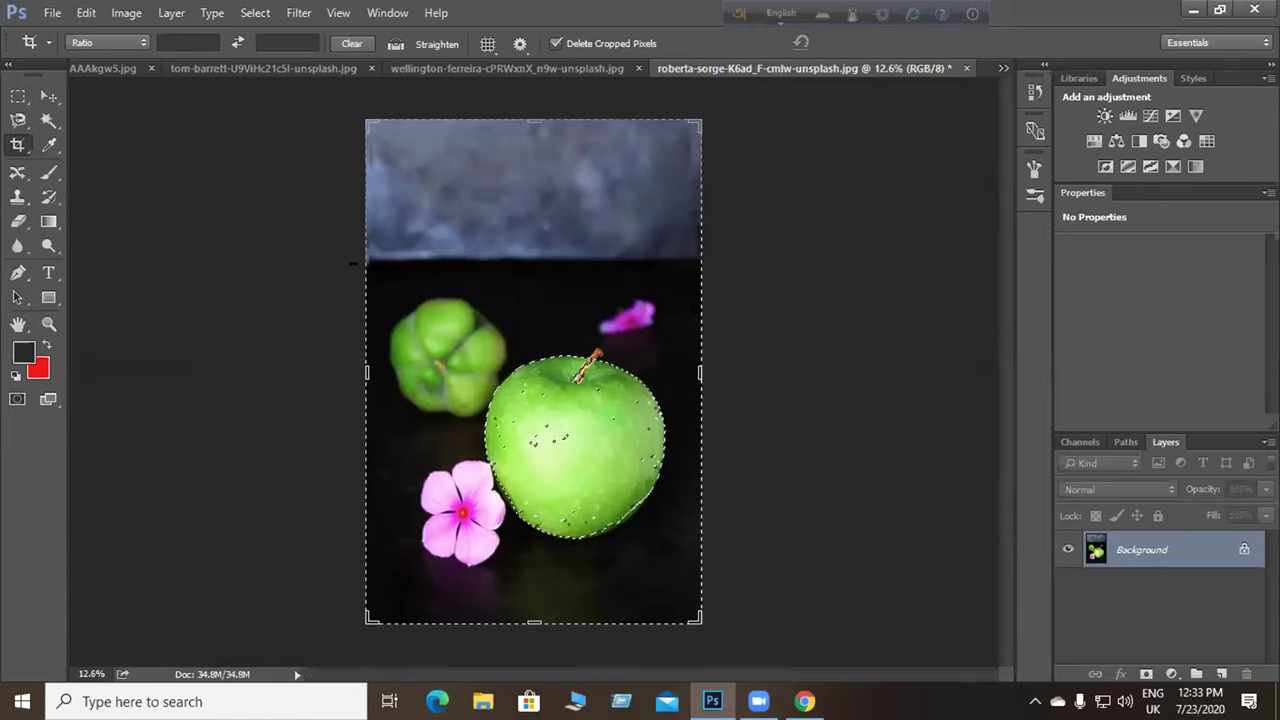
right_click(379, 140)
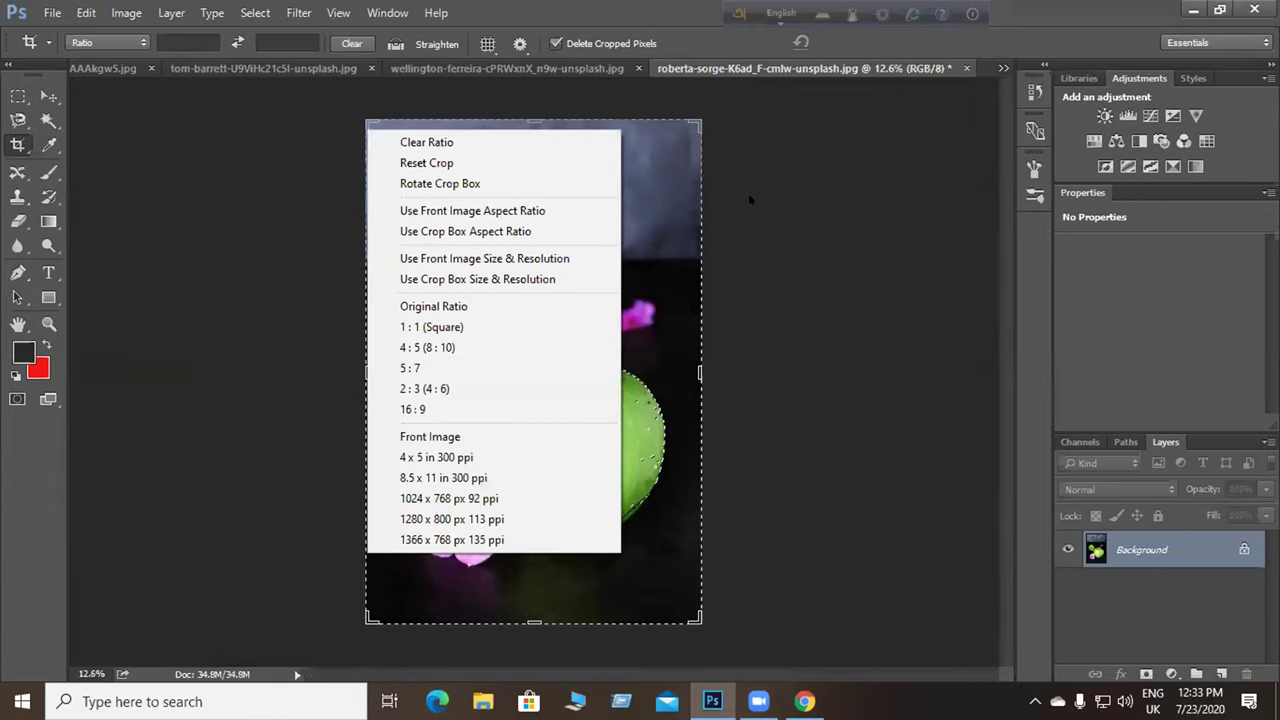
key("Escape")
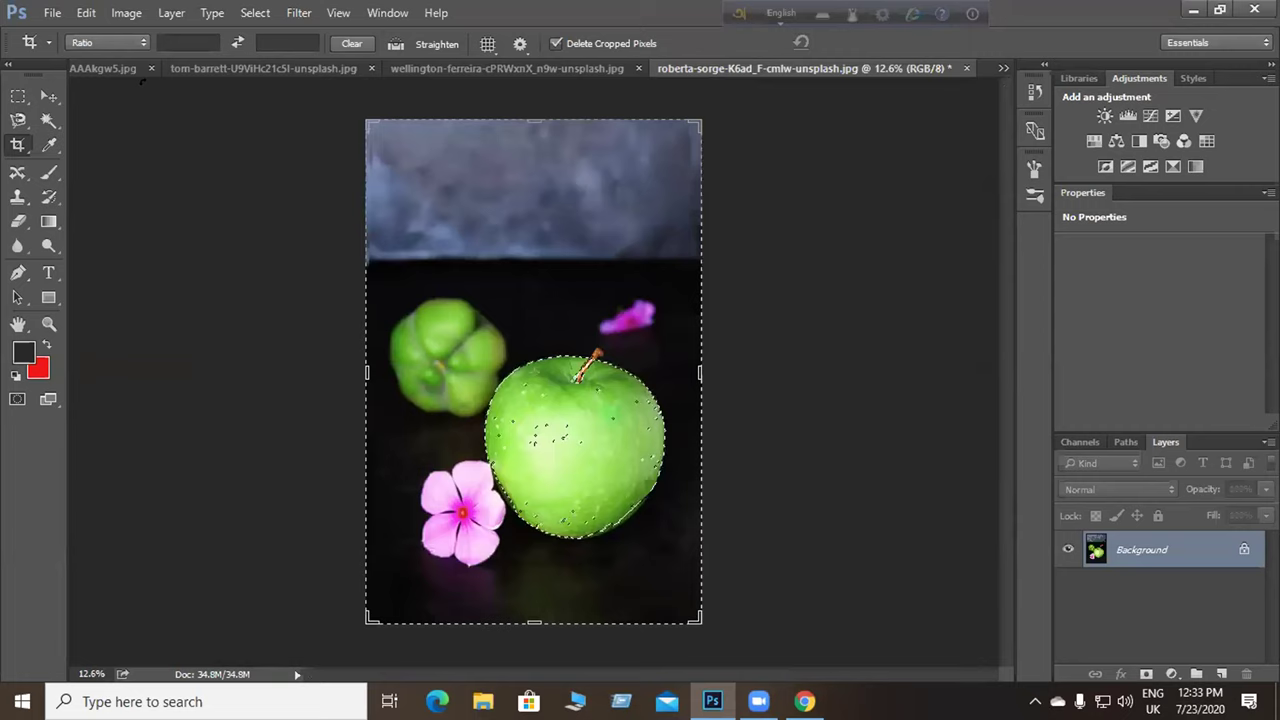
Copy the selected green apple onto a new layer, and delete that layer.
left_click(18, 95)
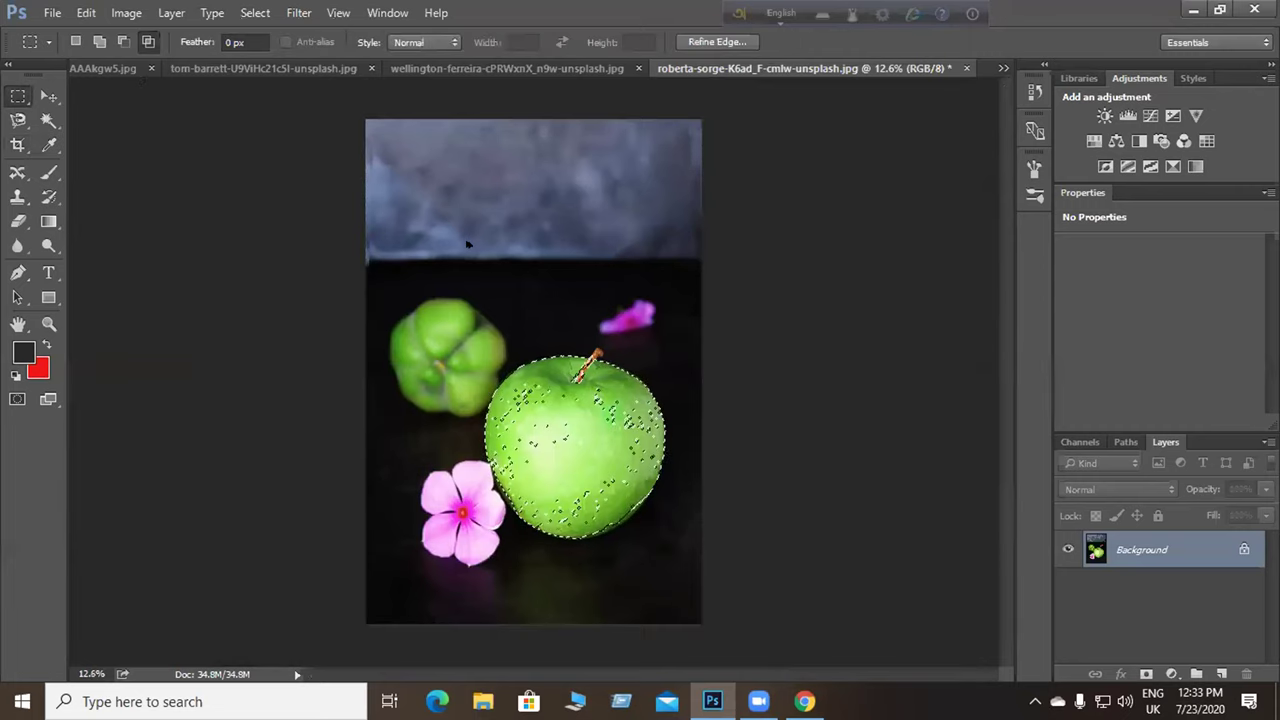
key("ctrl+j")
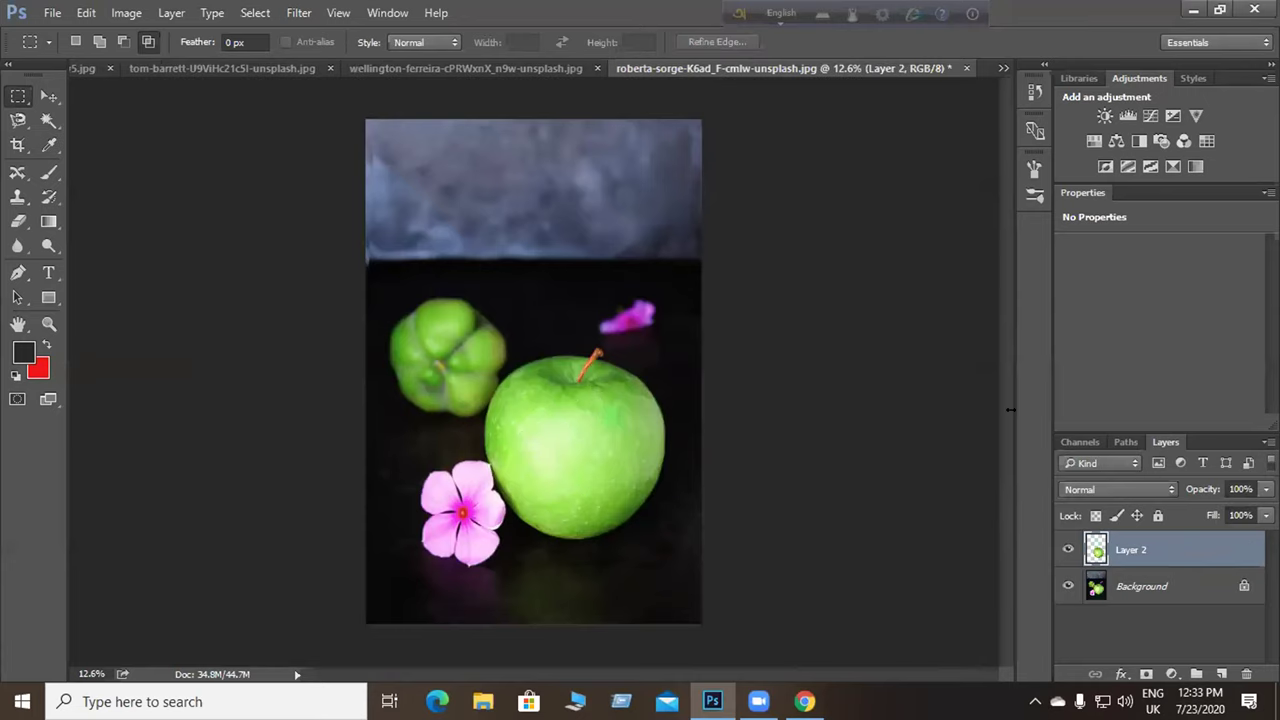
left_click_drag(1133, 545, 1245, 672)
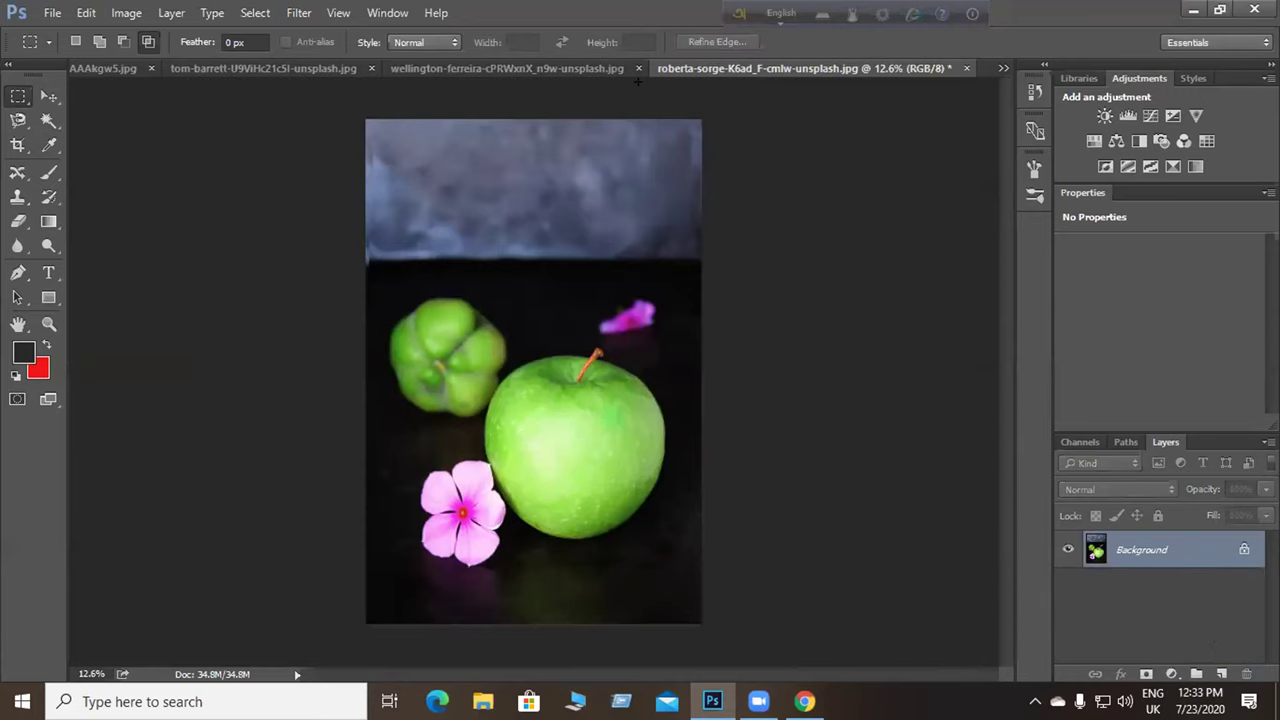
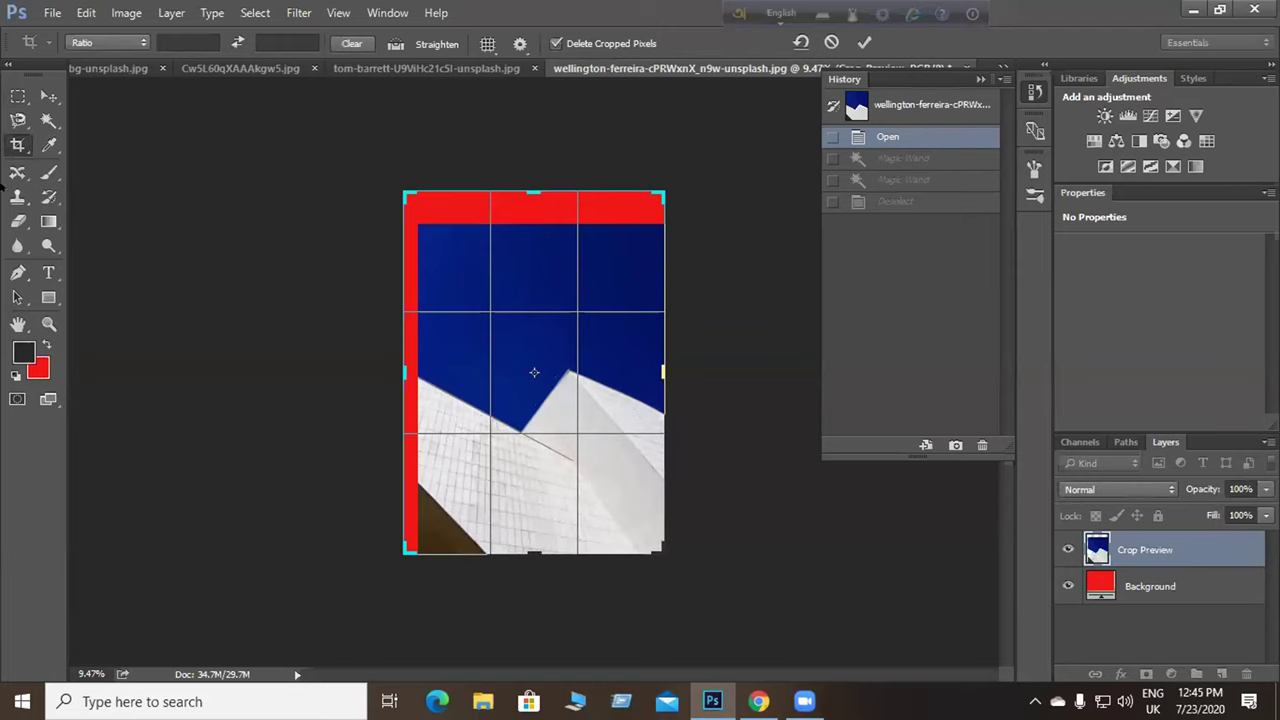
Apply the crop that extends the white building photo's canvas above and to the left of the image.
left_click(49, 120)
left_click(675, 287)
left_click(864, 42)
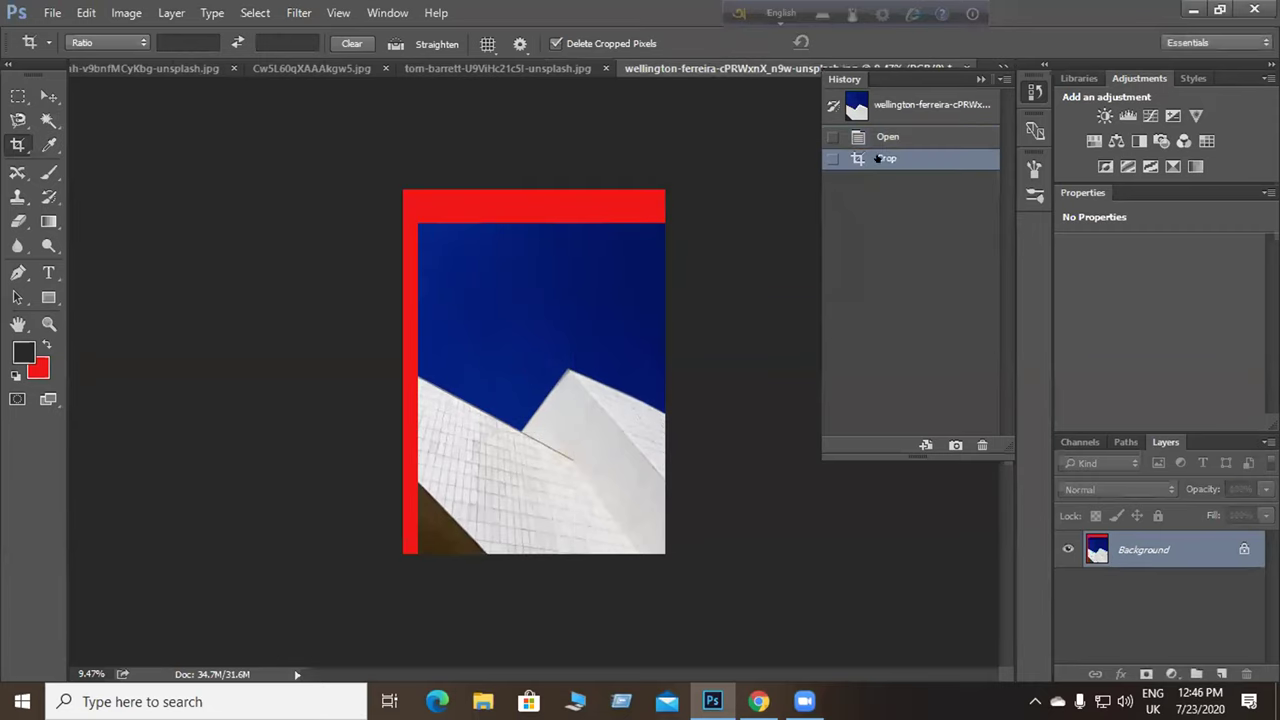
Paint dark freehand scribbles over the building photo with the 50 px round brush and the 44 px textured brush.
left_click(49, 172)
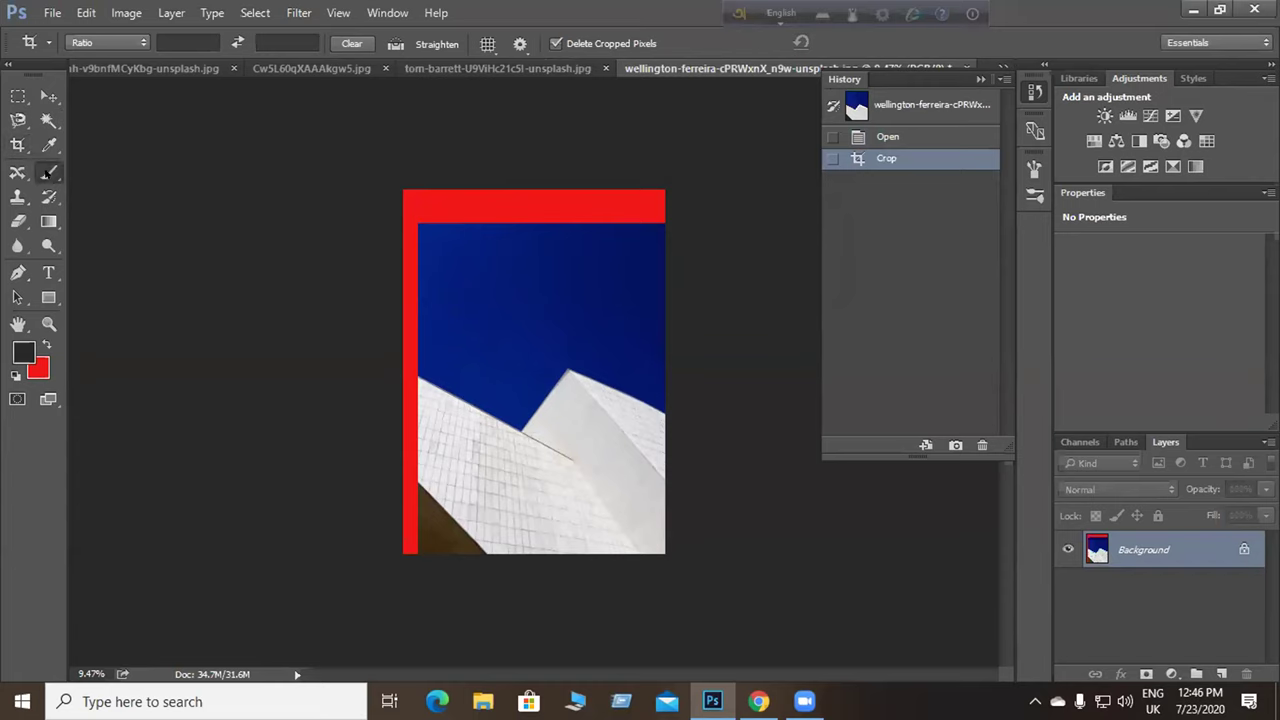
left_click_drag(510, 410, 630, 325)
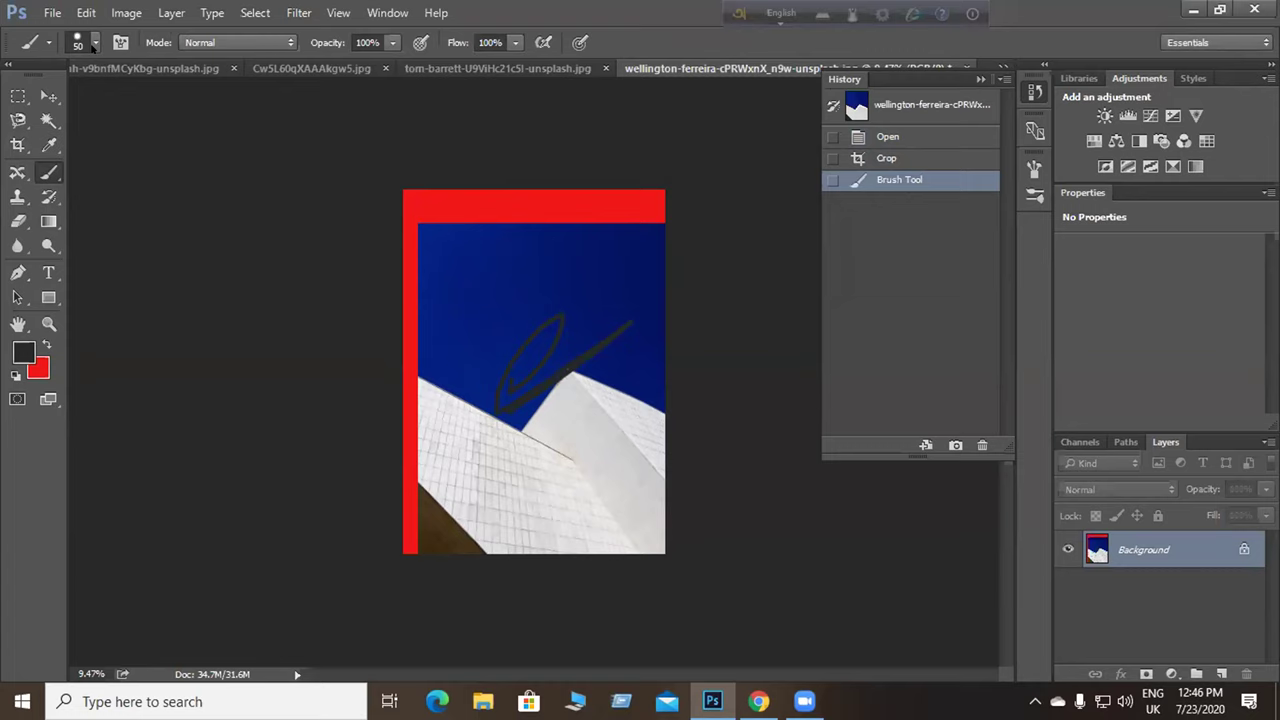
left_click(94, 43)
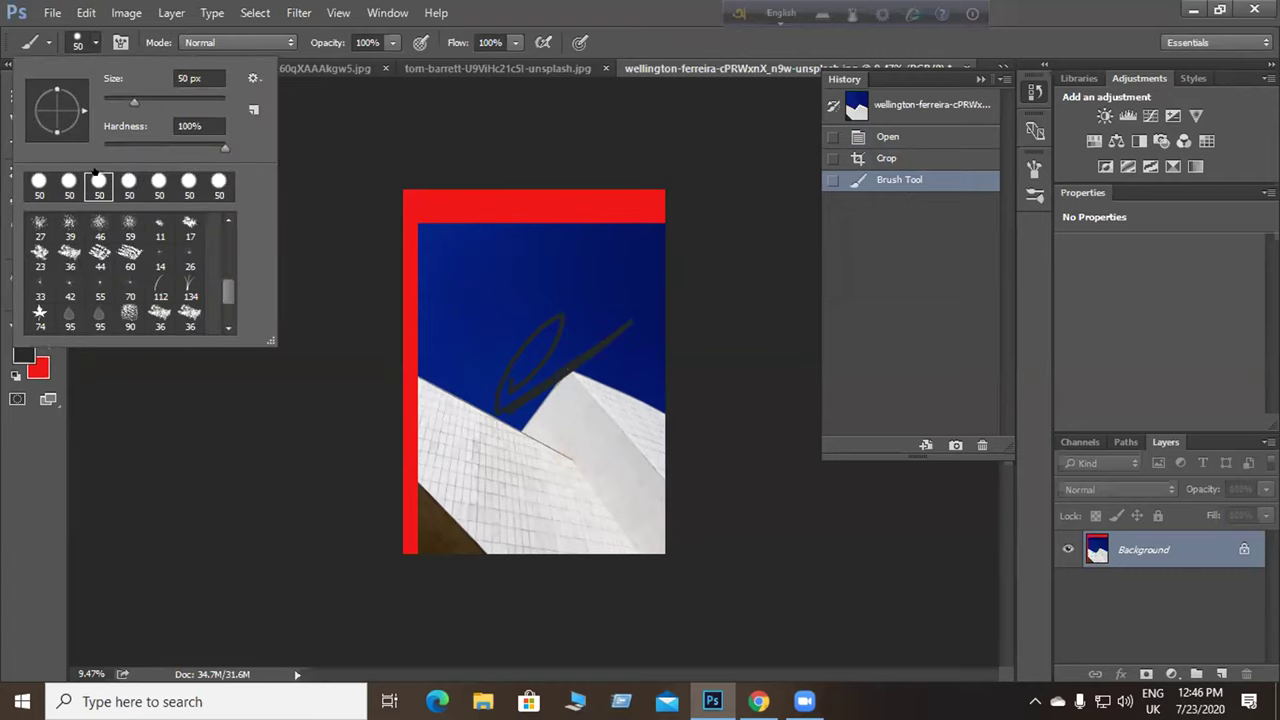
left_click(100, 256)
left_click_drag(500, 297, 456, 383)
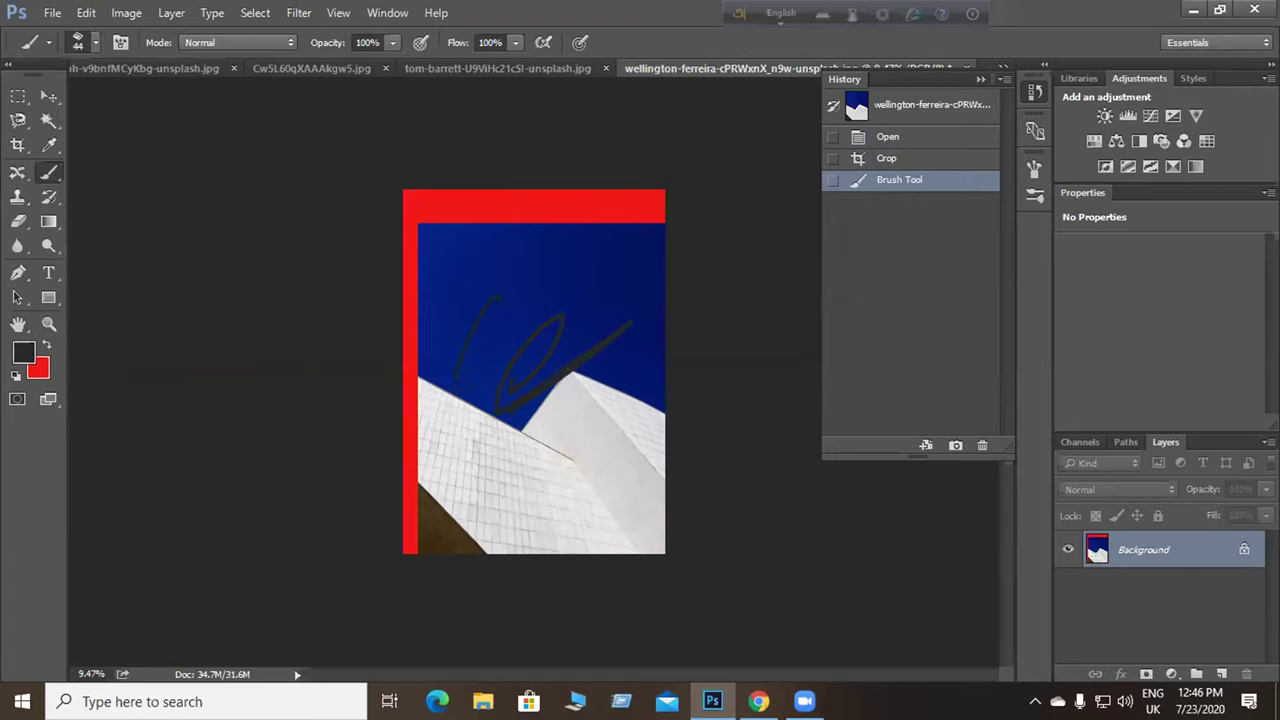
mouse_move(550, 318)
left_mouse_down()
mouse_move(608, 438)
mouse_move(458, 505)
mouse_move(492, 502)
left_mouse_up()
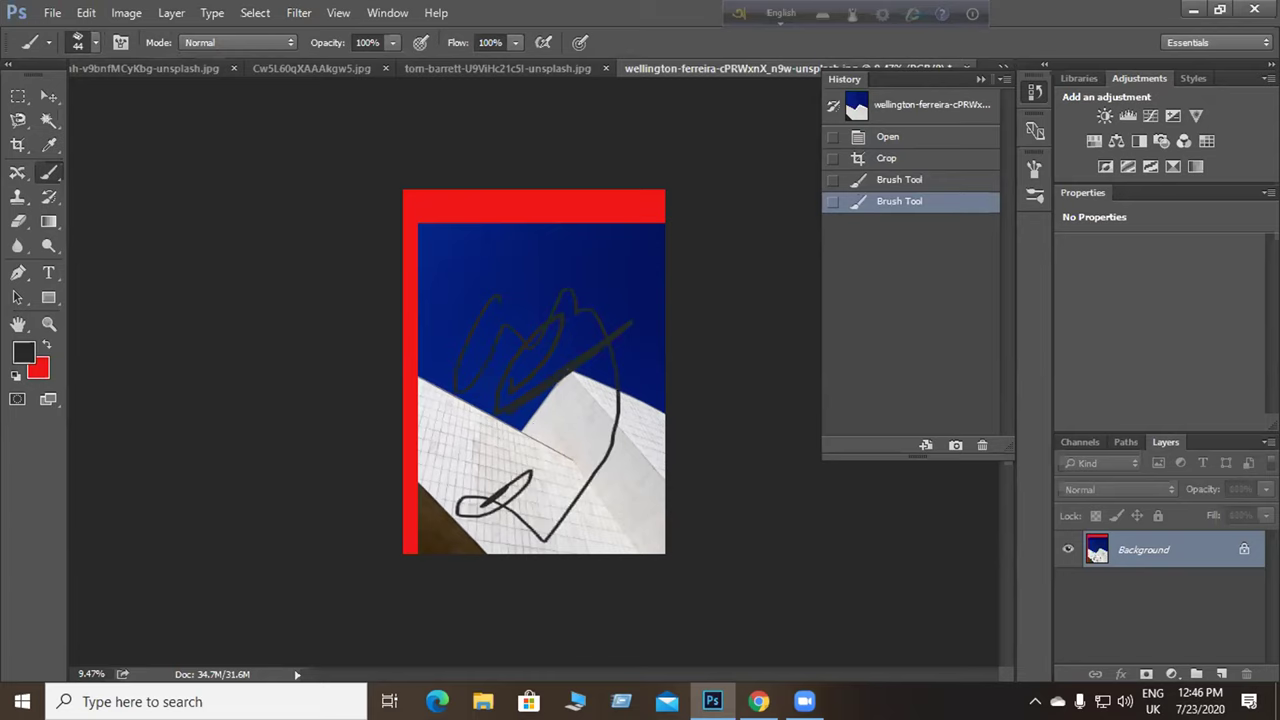
Enlarge the brush to 125 px and paint two thicker dark strokes across the white building.
key("bracketright")
key("bracketright")
key("bracketright")
key("bracketright")
key("bracketright")
key("bracketright")
key("bracketright")
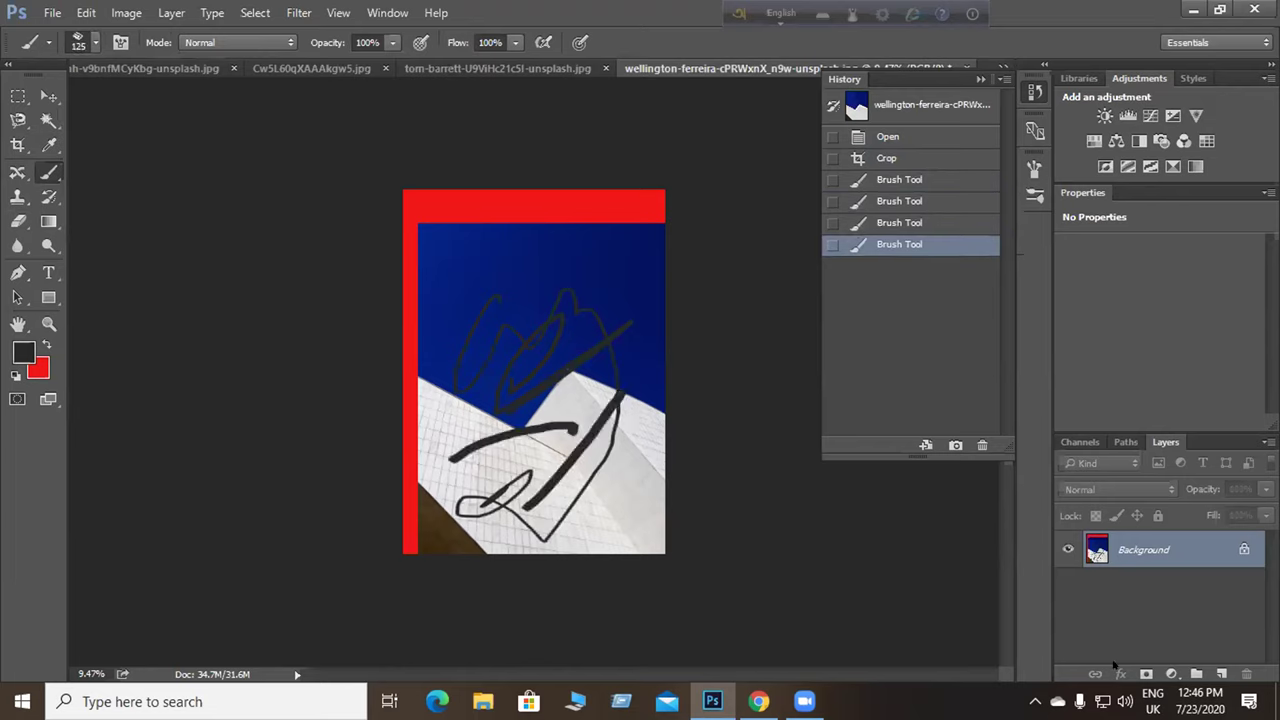
Add a new layer and paint a dark brush stroke on it down each side of the blue sky.
left_click(1221, 674)
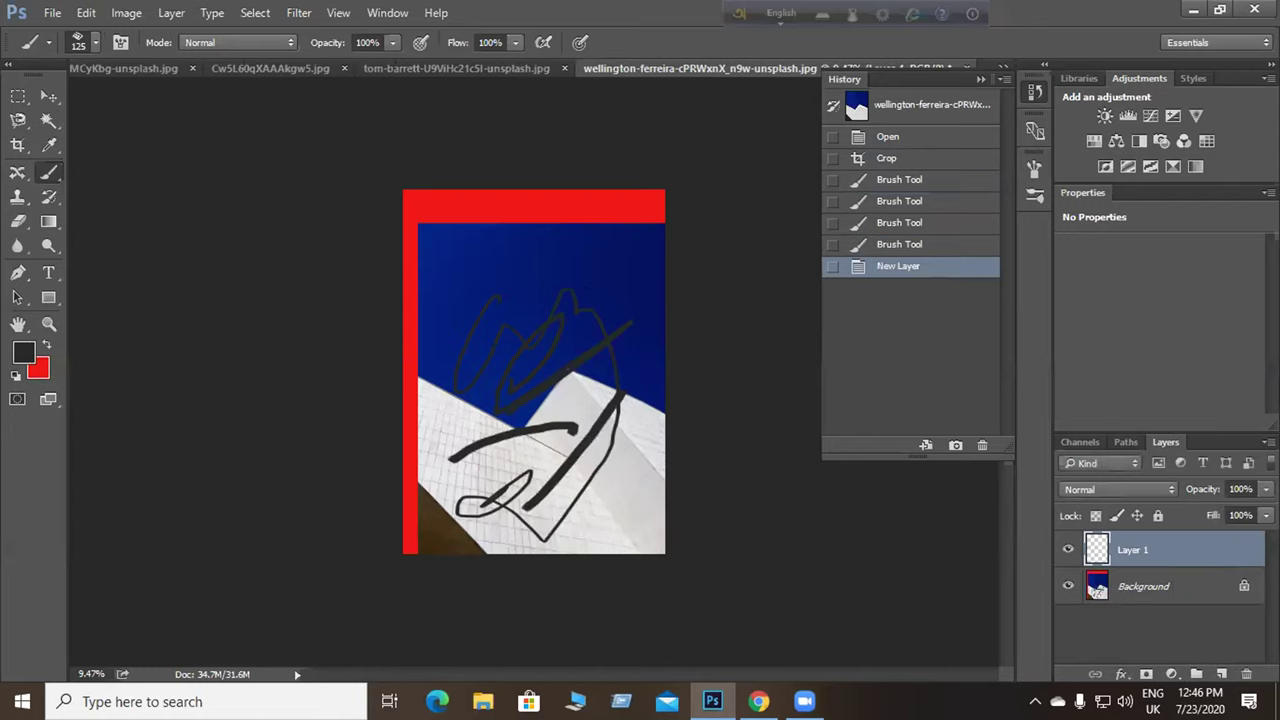
left_click_drag(496, 238, 450, 348)
left_click_drag(628, 232, 662, 350)
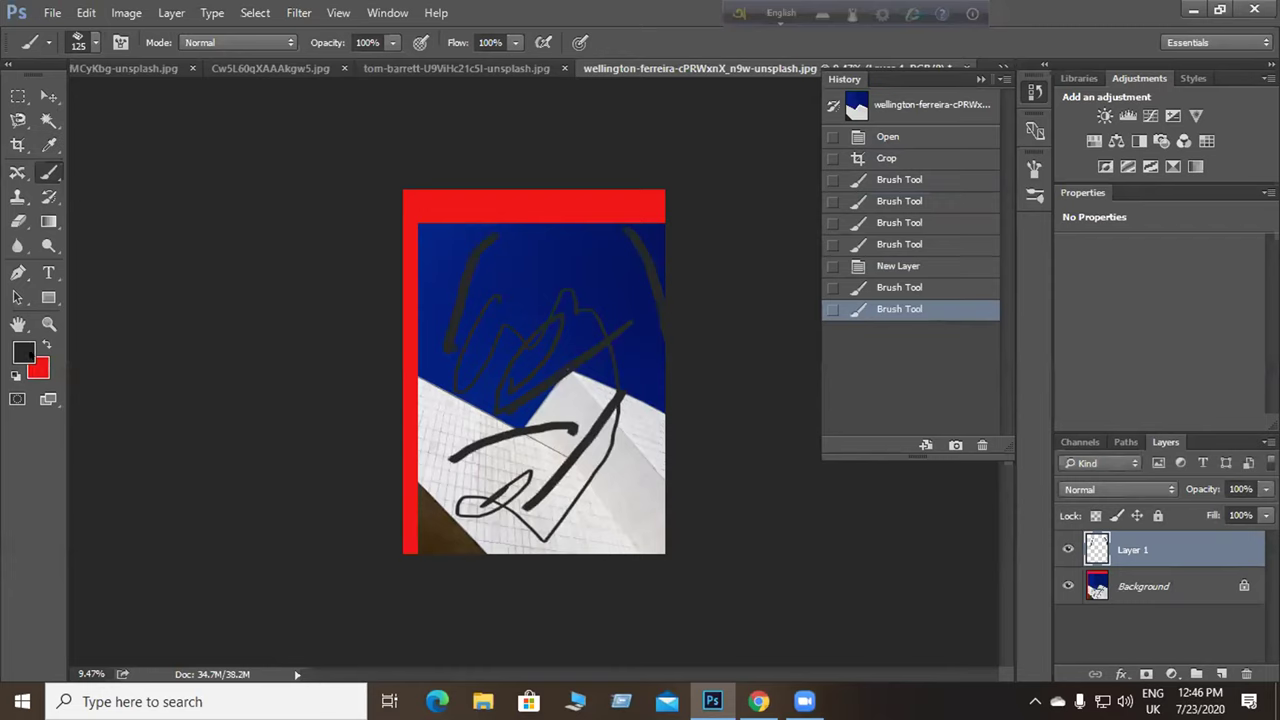
Set the foreground colour to light pinkish grey #ddcece and return to the Brush tool.
key("i")
left_click(24, 352)
left_click(705, 177)
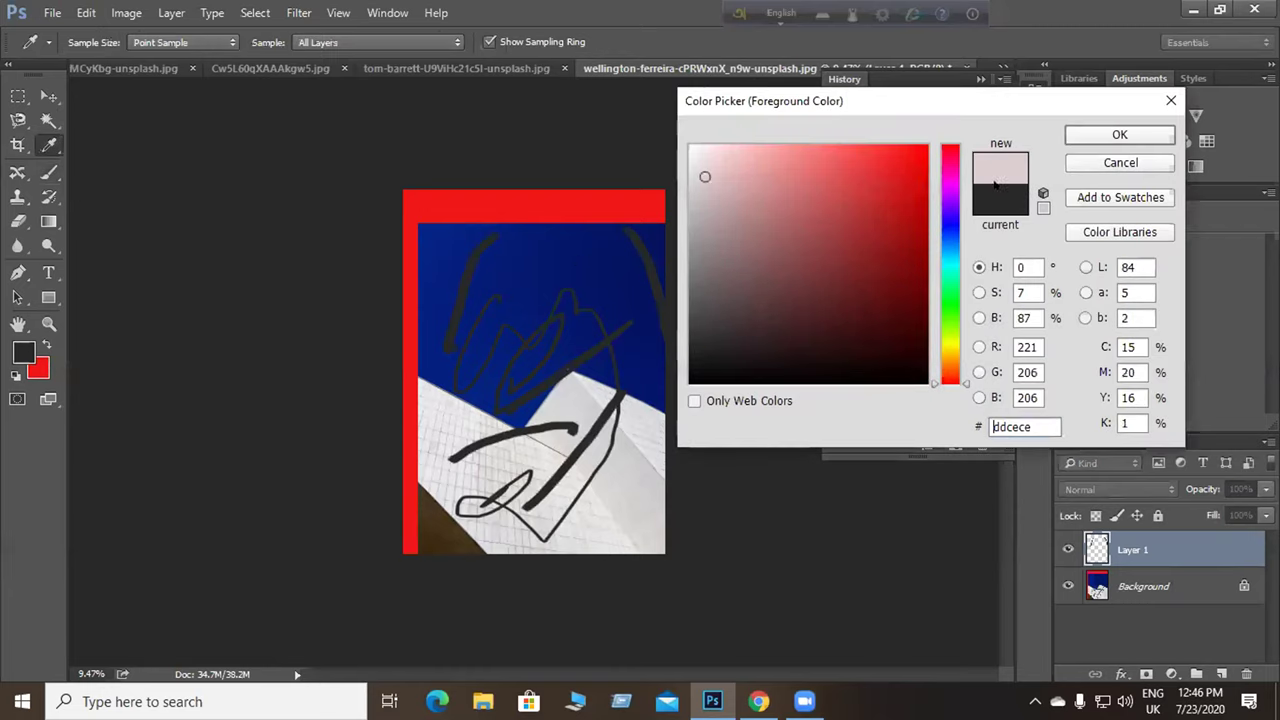
key("Return")
key("b")
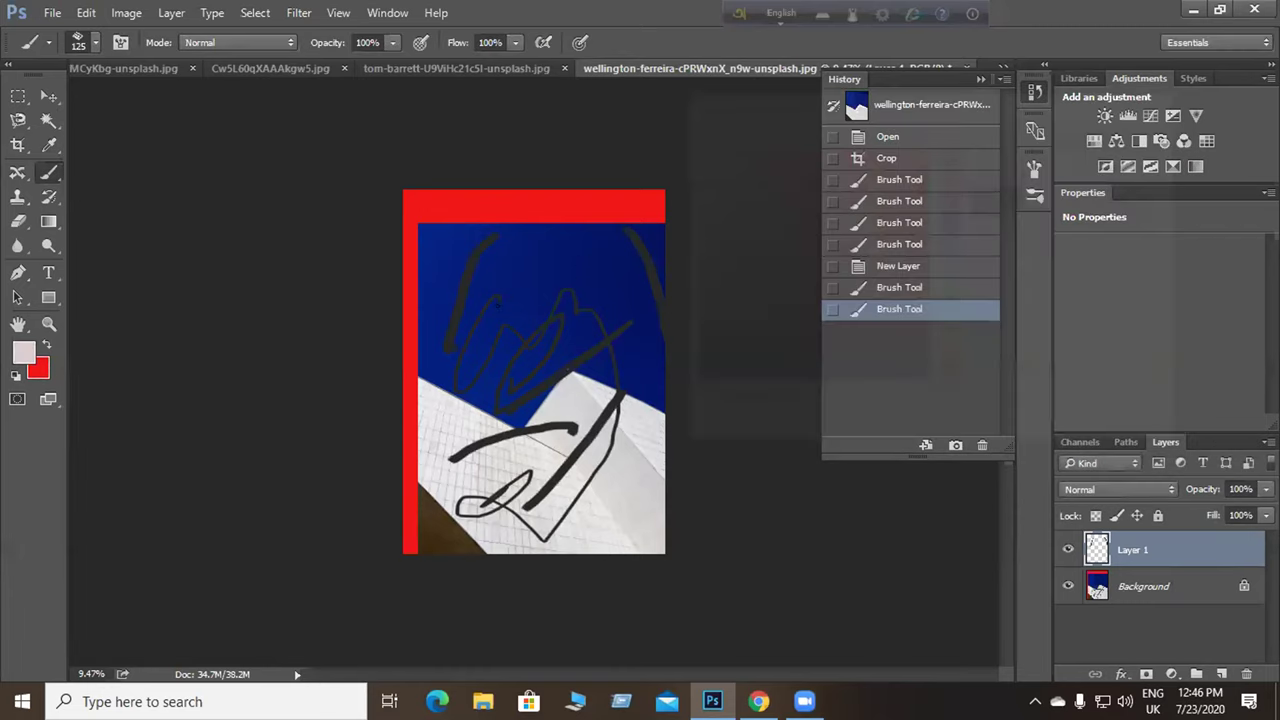
Paint several light strokes on the new layer over the sky and the white building.
left_click_drag(513, 262, 630, 240)
left_click_drag(494, 352, 492, 370)
left_click_drag(657, 382, 655, 408)
left_click_drag(526, 410, 524, 462)
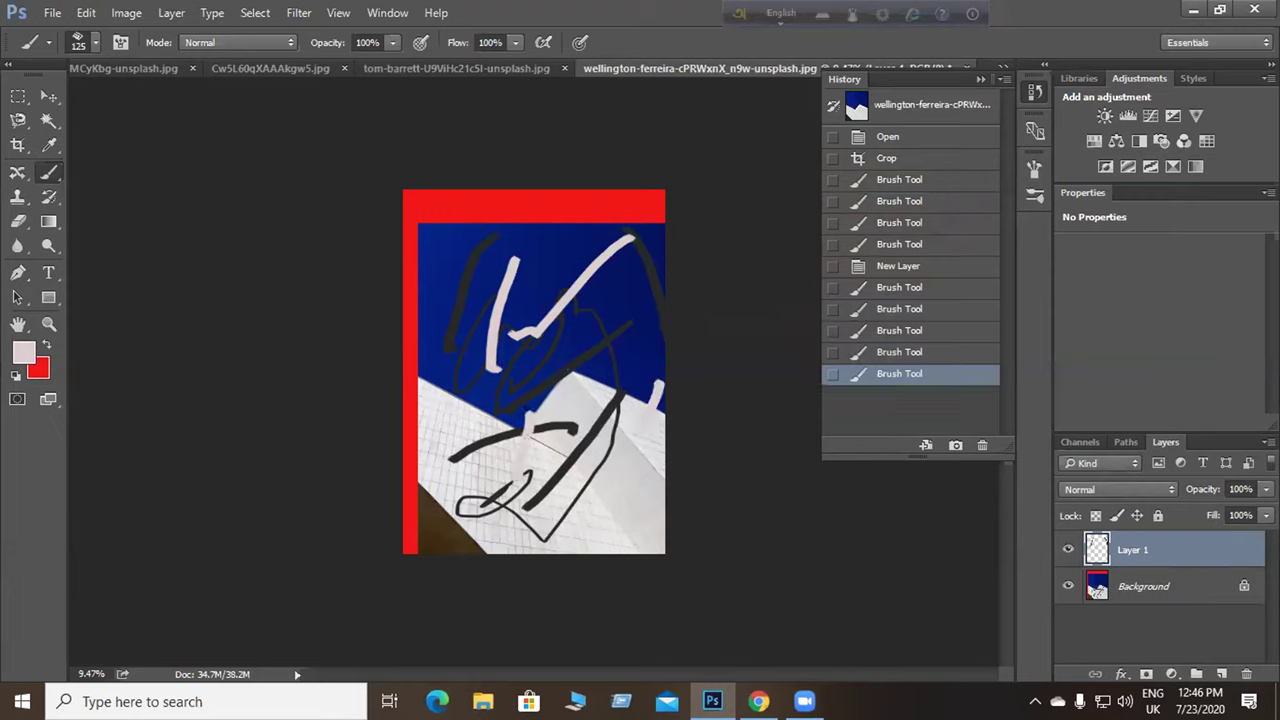
left_click(529, 411)
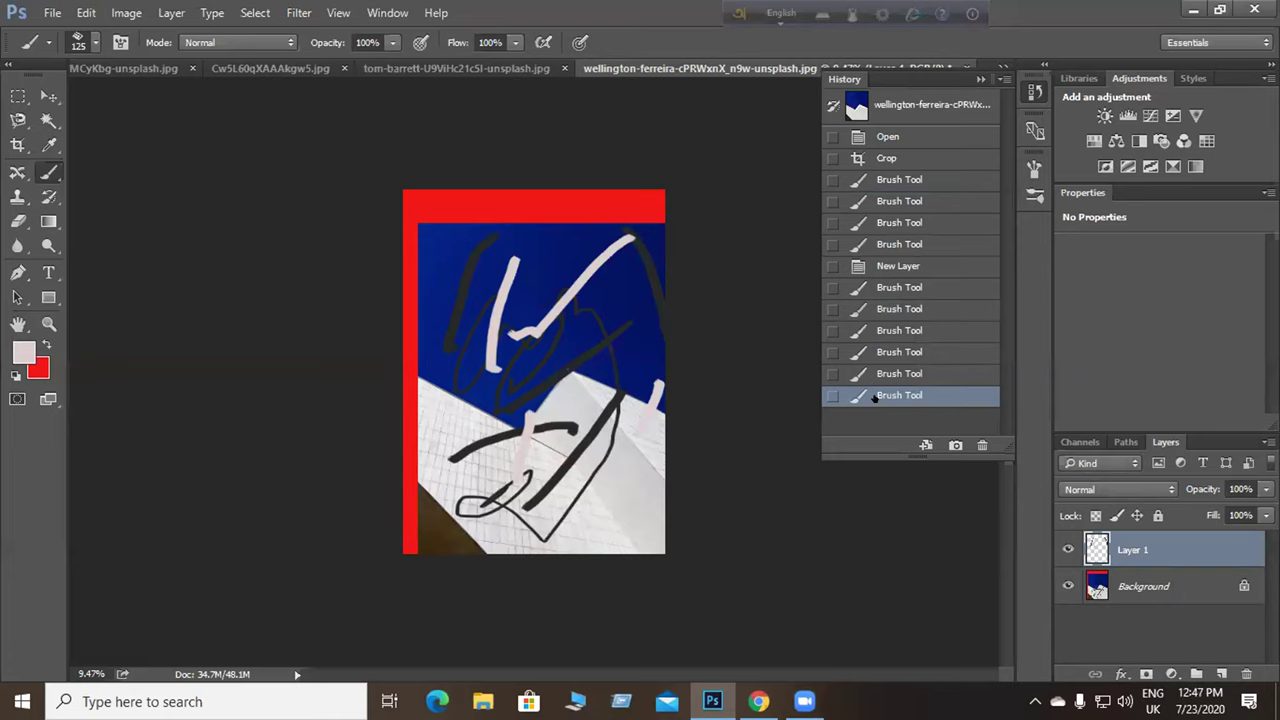
Undo the new layer's brush strokes one by one, and revert the building photo to its opening snapshot.
key("ctrl+z")
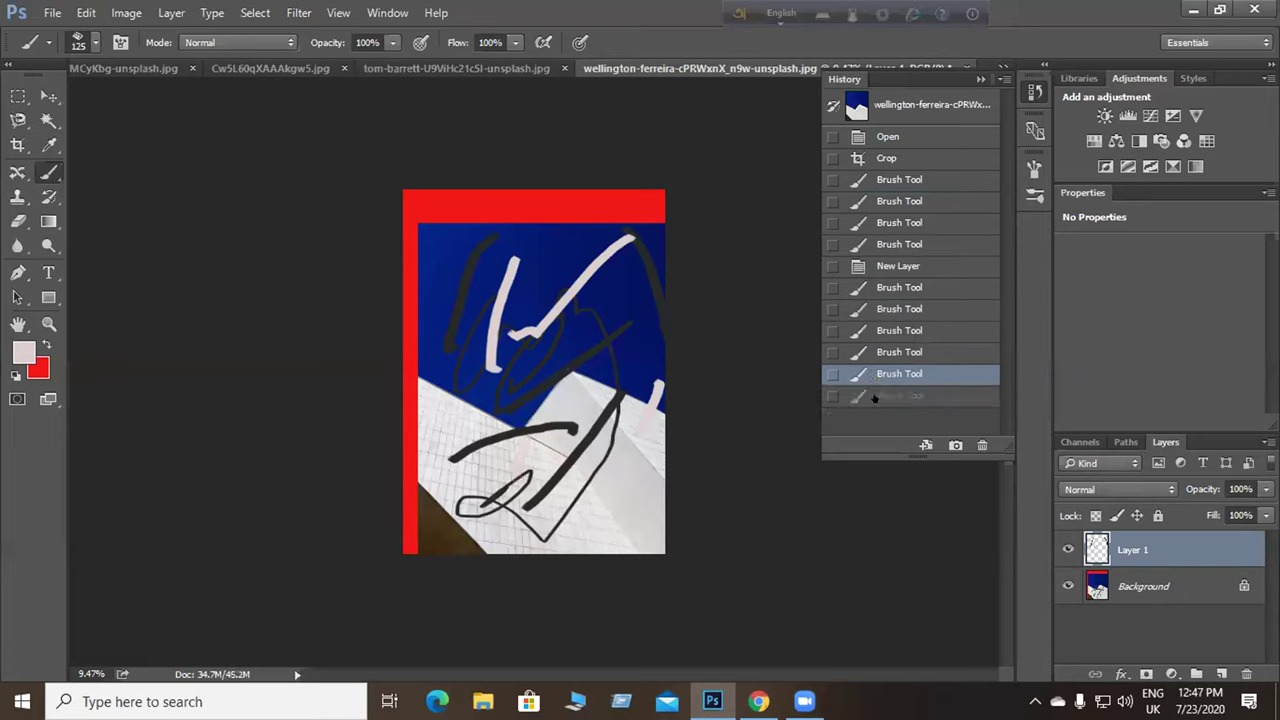
key("ctrl+alt+z")
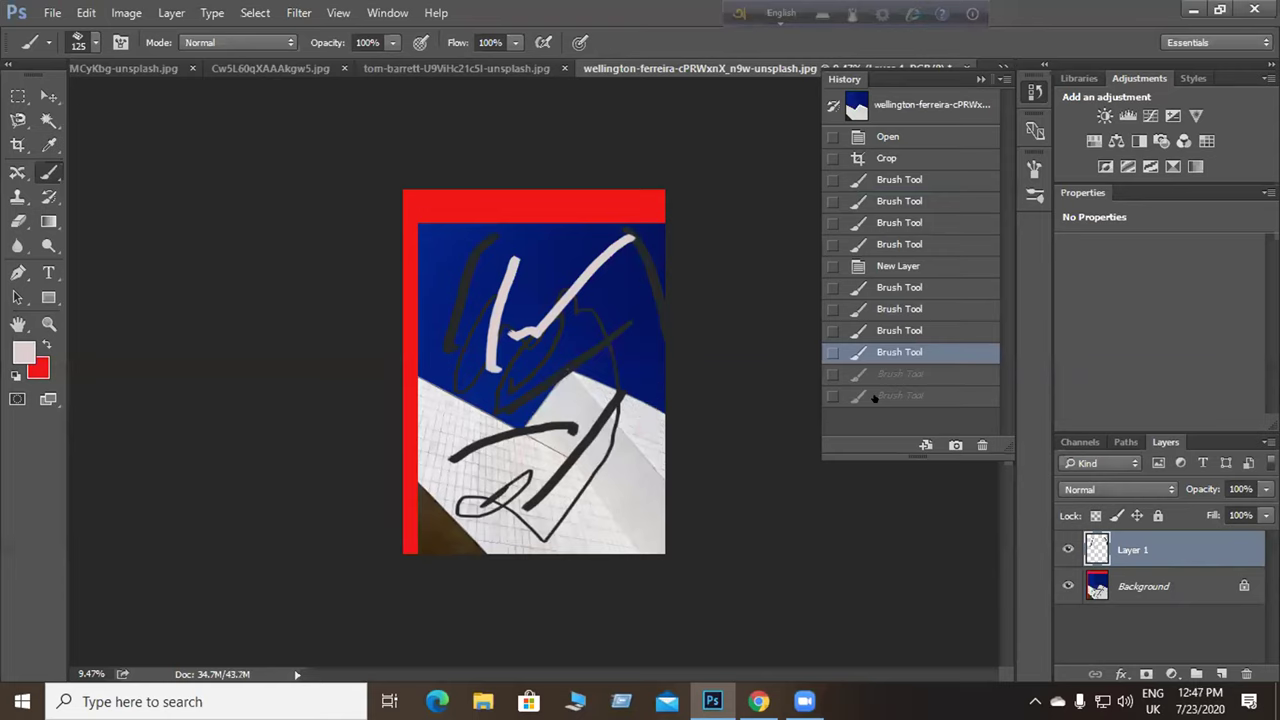
key("ctrl+alt+z")
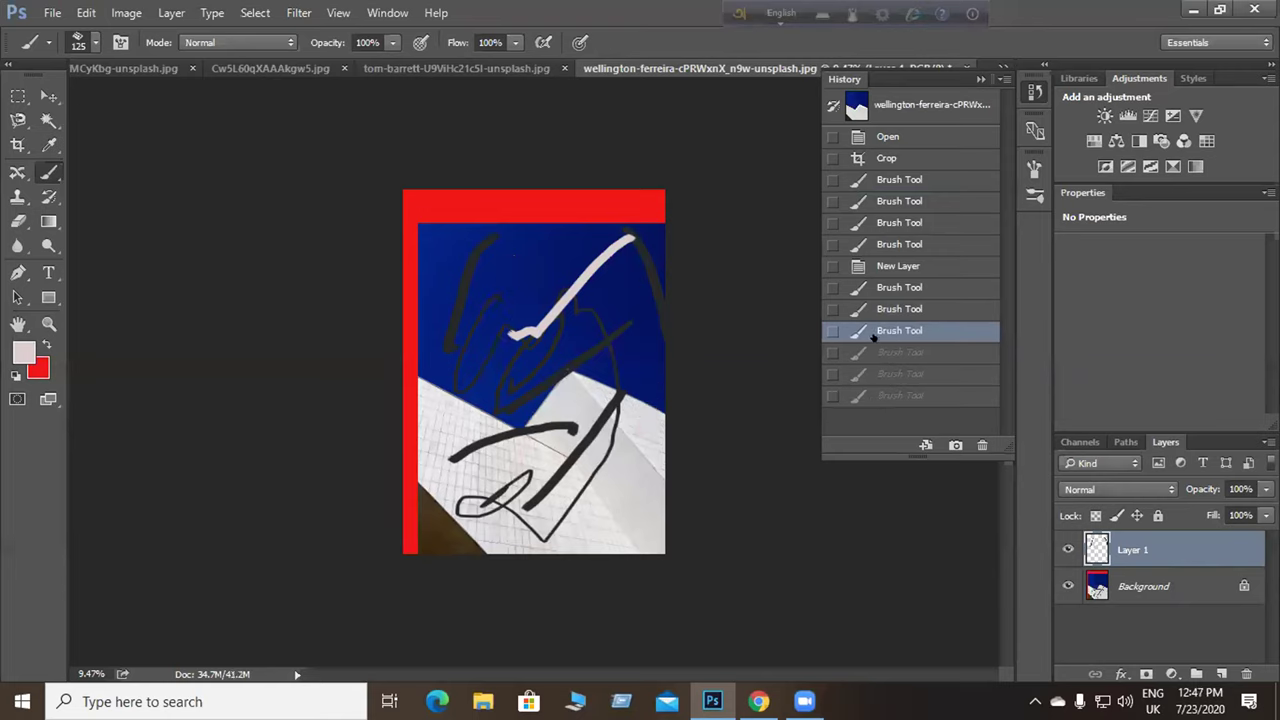
key("ctrl+alt+z")
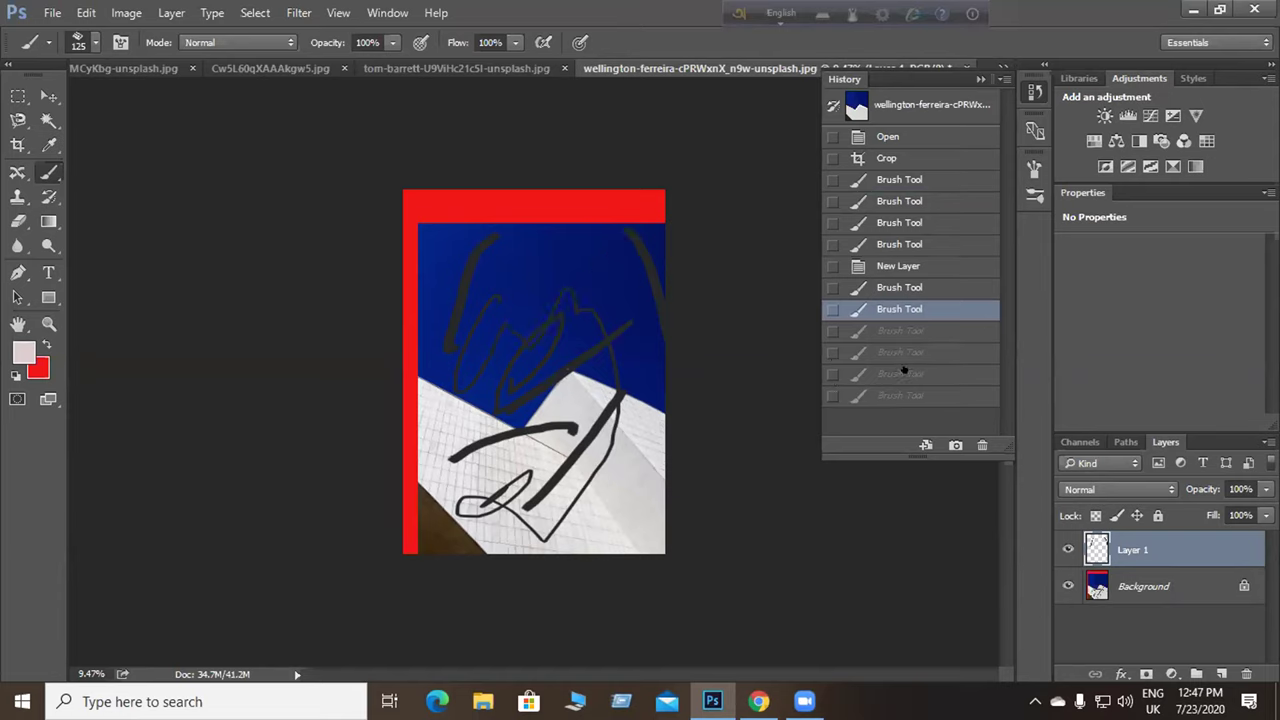
key("ctrl+alt+z")
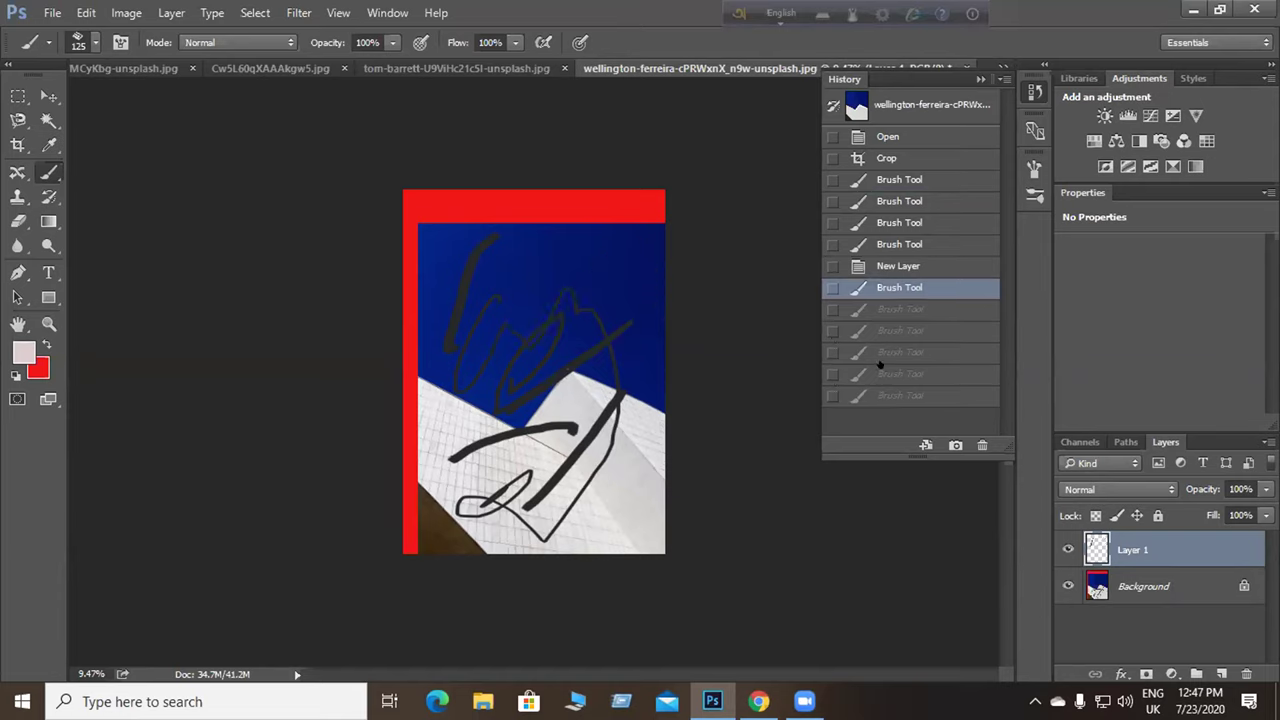
key("ctrl+alt+z")
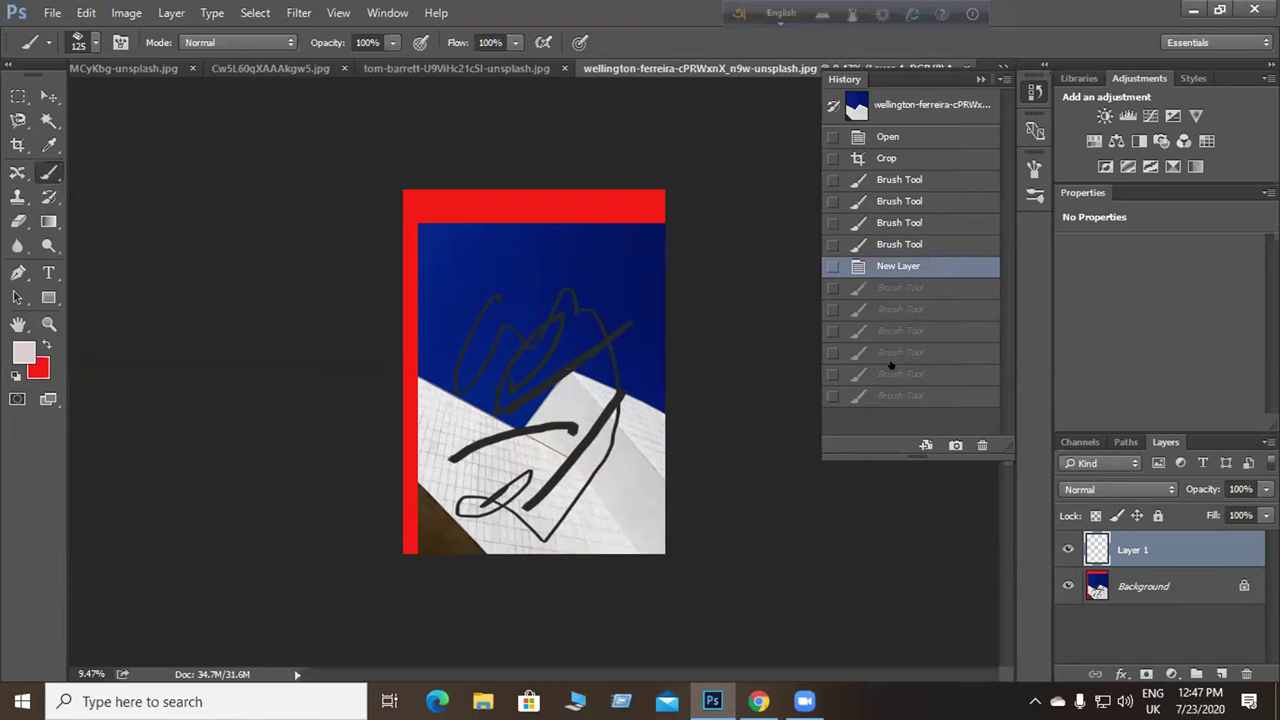
left_click(893, 100)
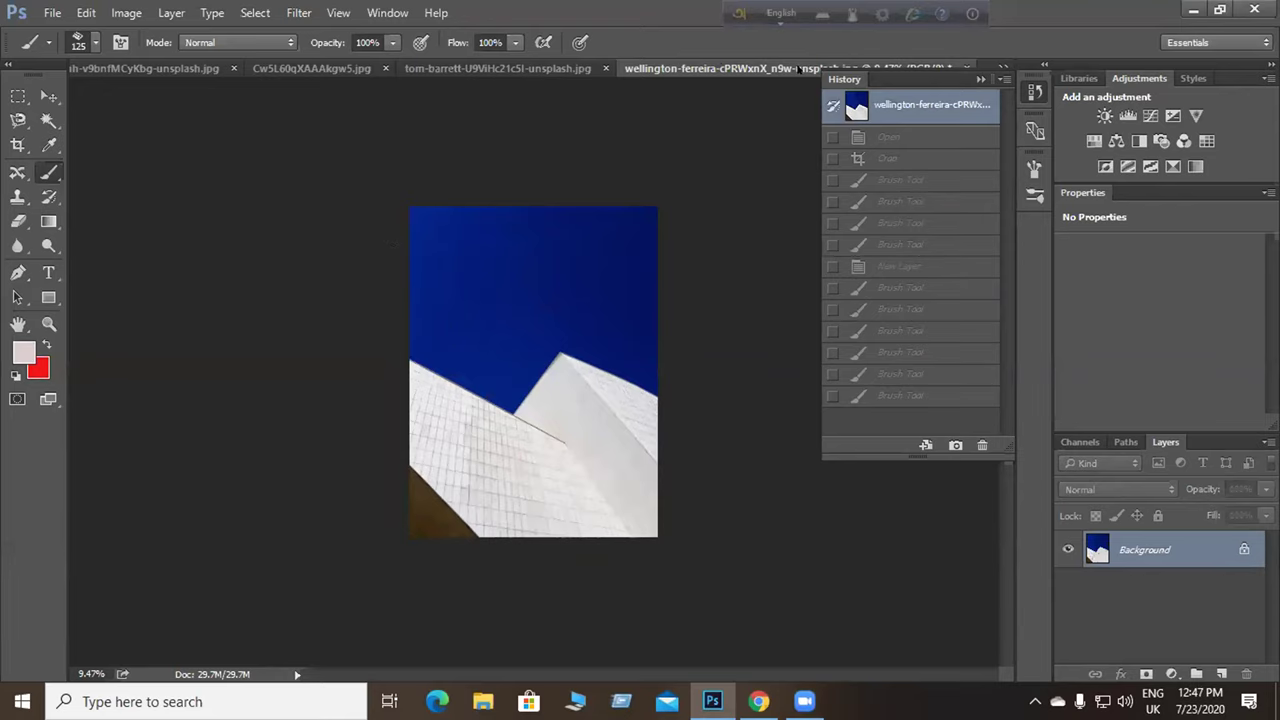
Detach the building photo into a floating window and close it without saving the changes.
left_click_drag(722, 67, 576, 199)
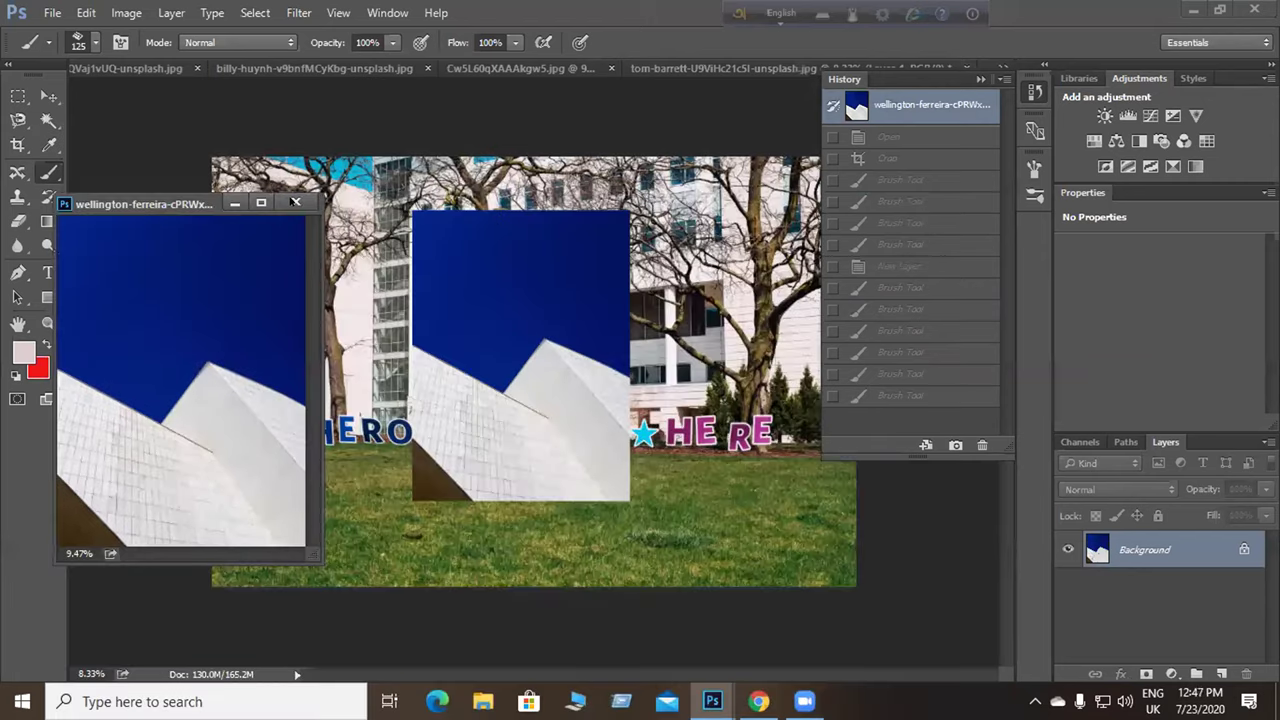
left_click(295, 202)
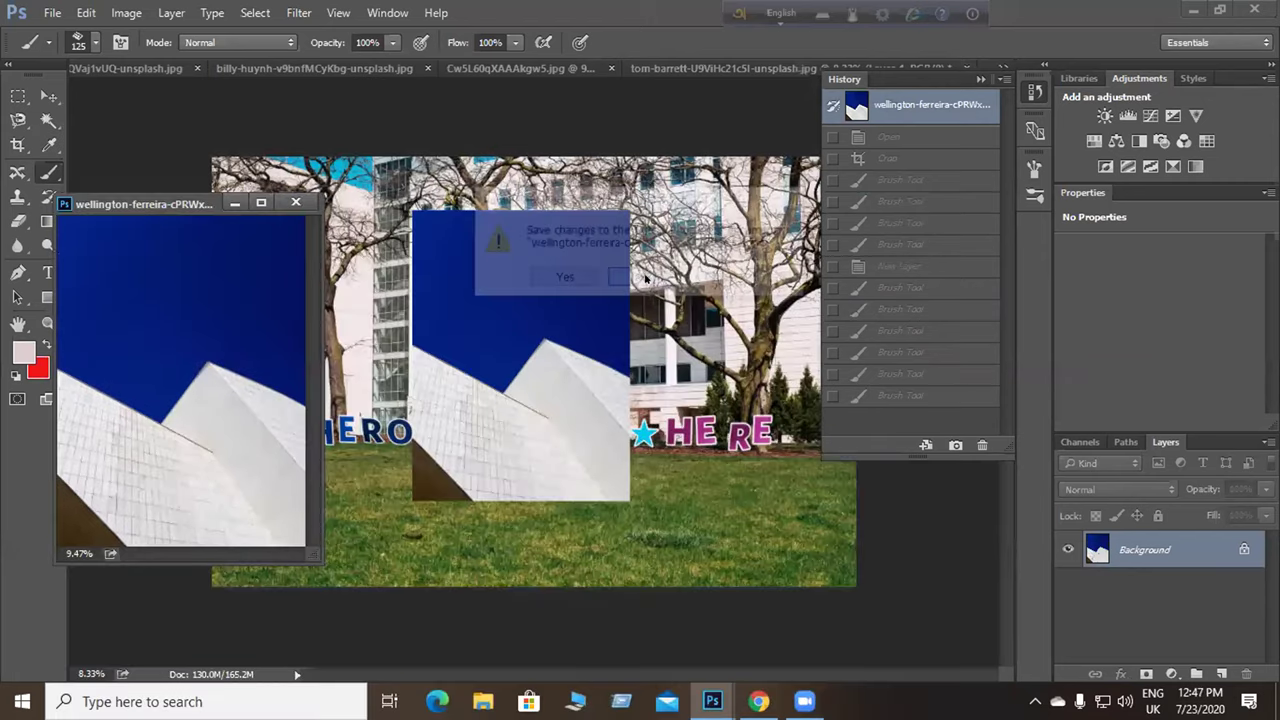
left_click(648, 278)
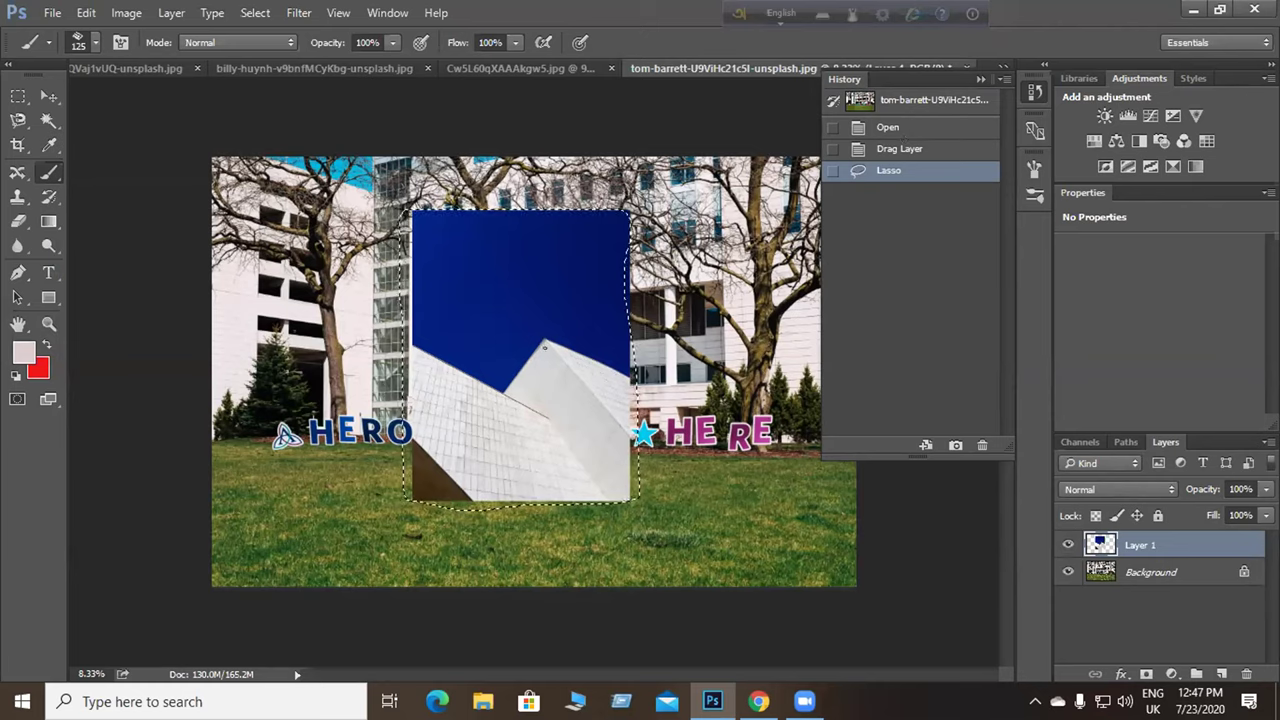
Revert the HEROES WORK HERE photo to its opening snapshot and review the baby photo's list of history states.
left_click(938, 99)
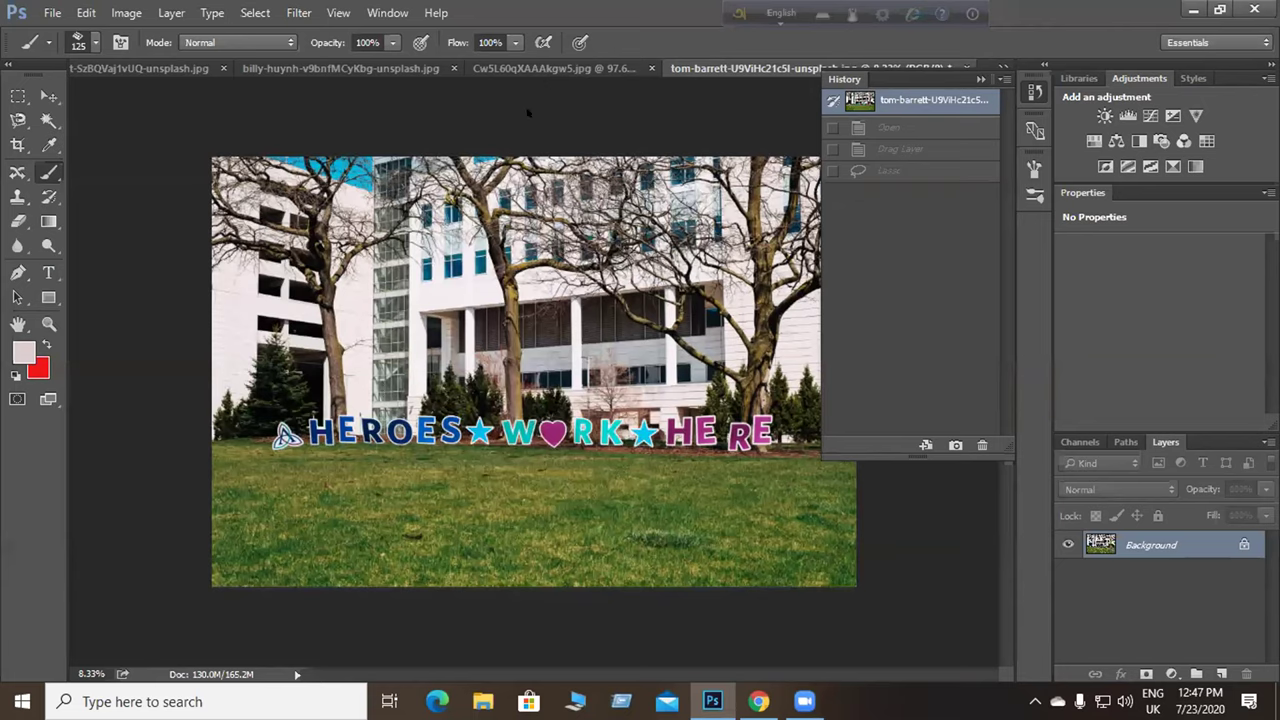
key("ctrl+shift+Tab")
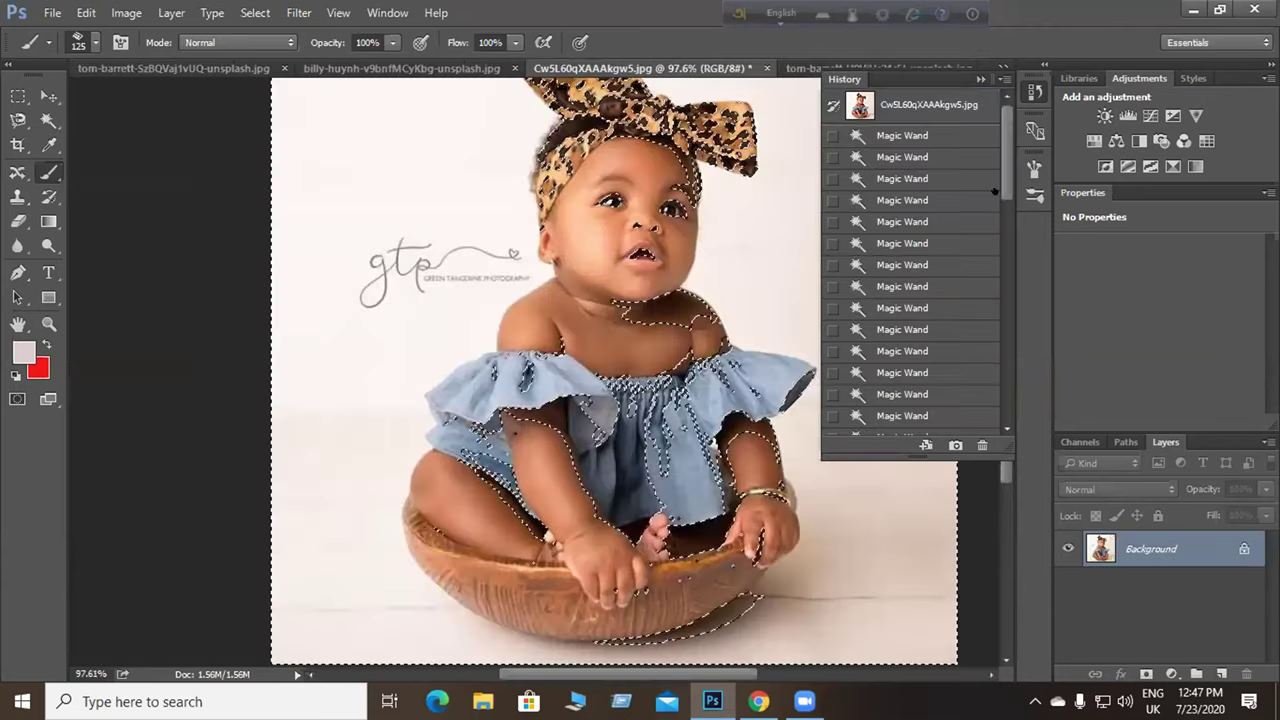
scroll(994, 230, "down", 3)
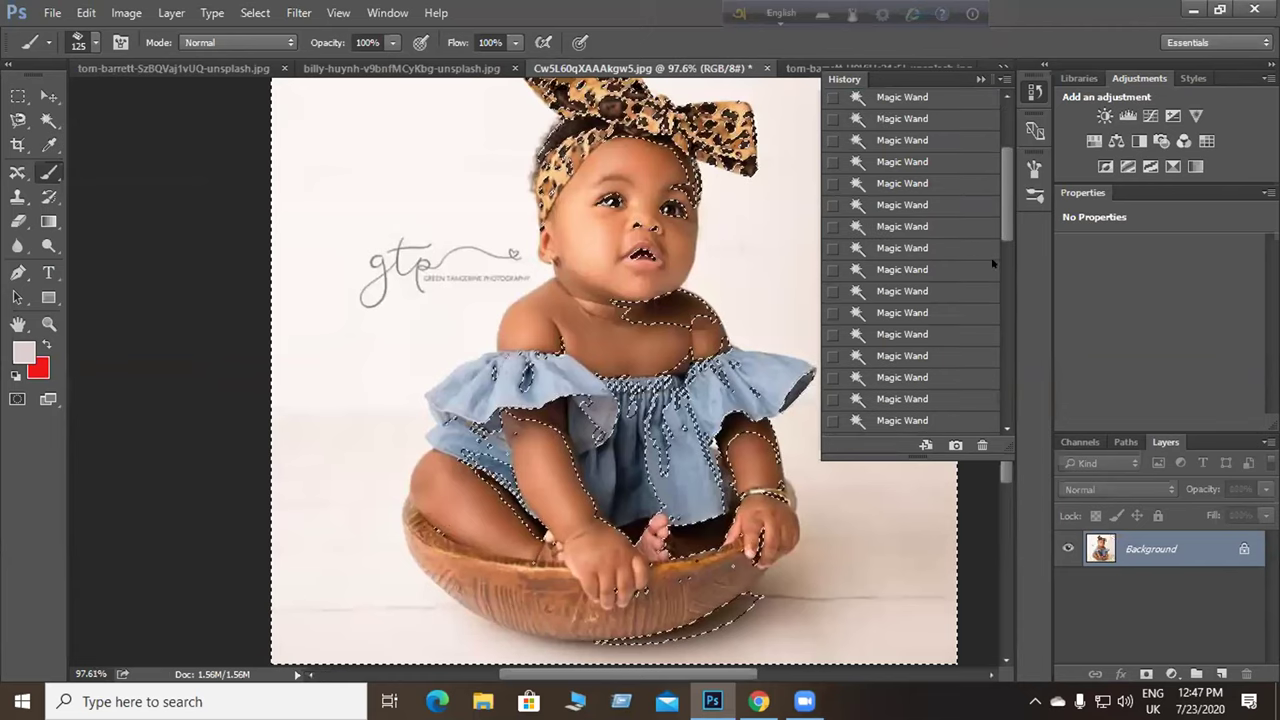
scroll(930, 380, "down", 10)
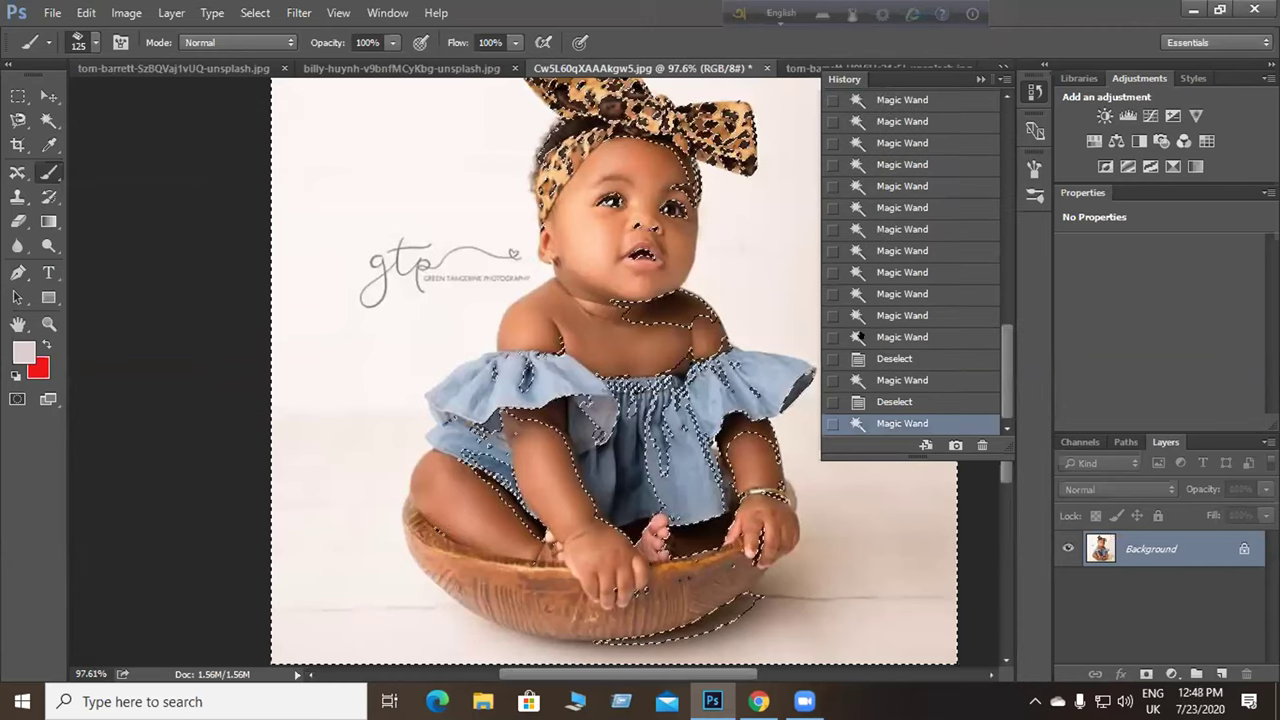
left_click_drag(1005, 340, 1006, 216)
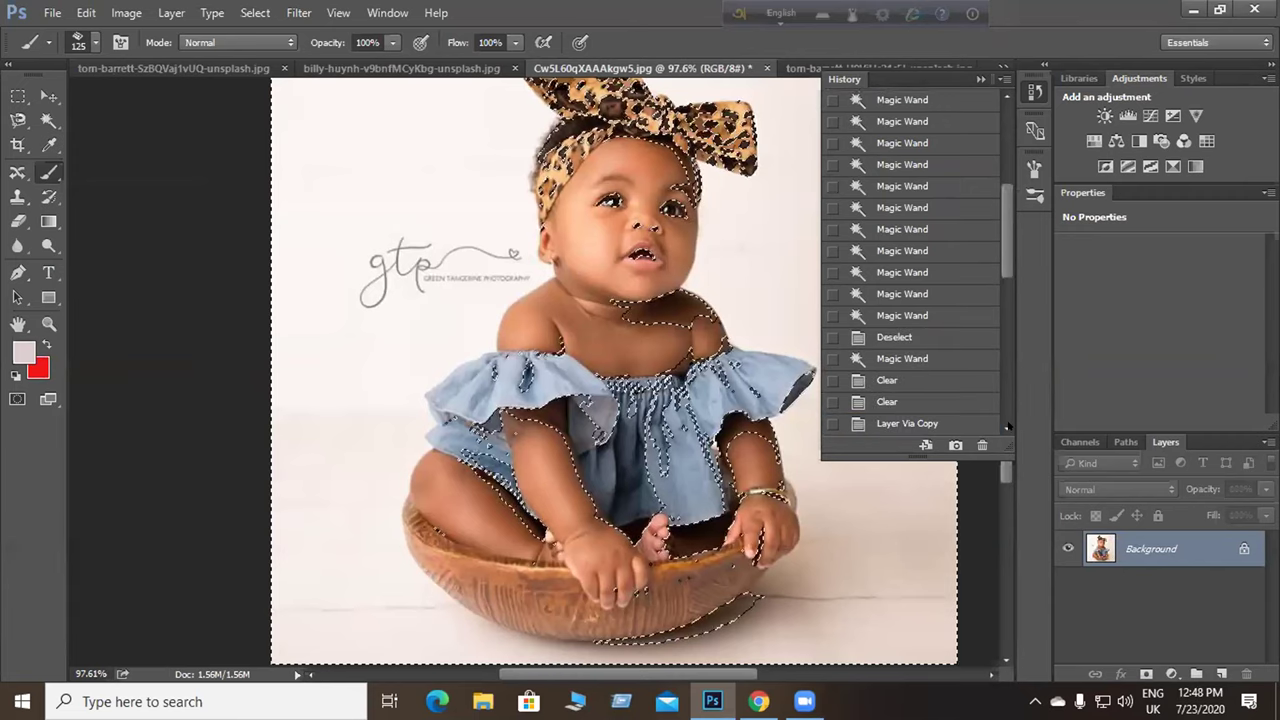
scroll(890, 372, "down", 8)
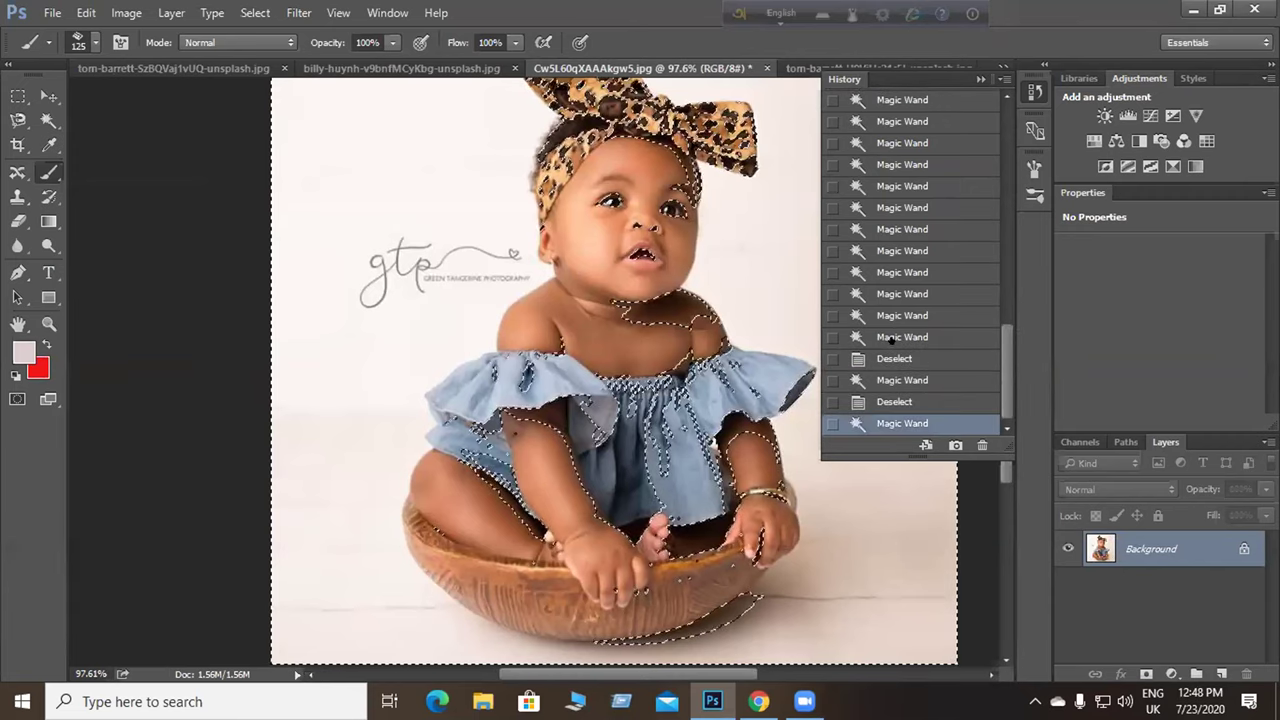
Step back through several Magic Wand history states and revert the baby photo to its opening snapshot.
left_click(890, 339)
left_click(888, 314)
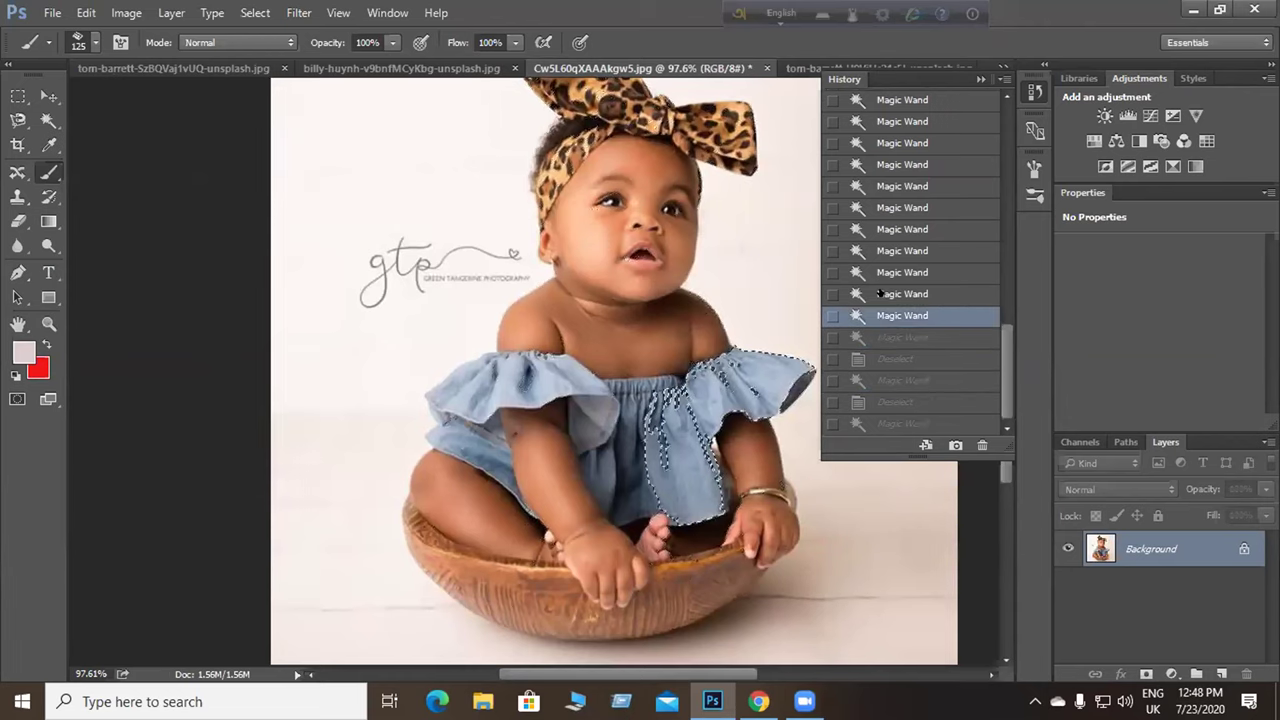
left_click(880, 293)
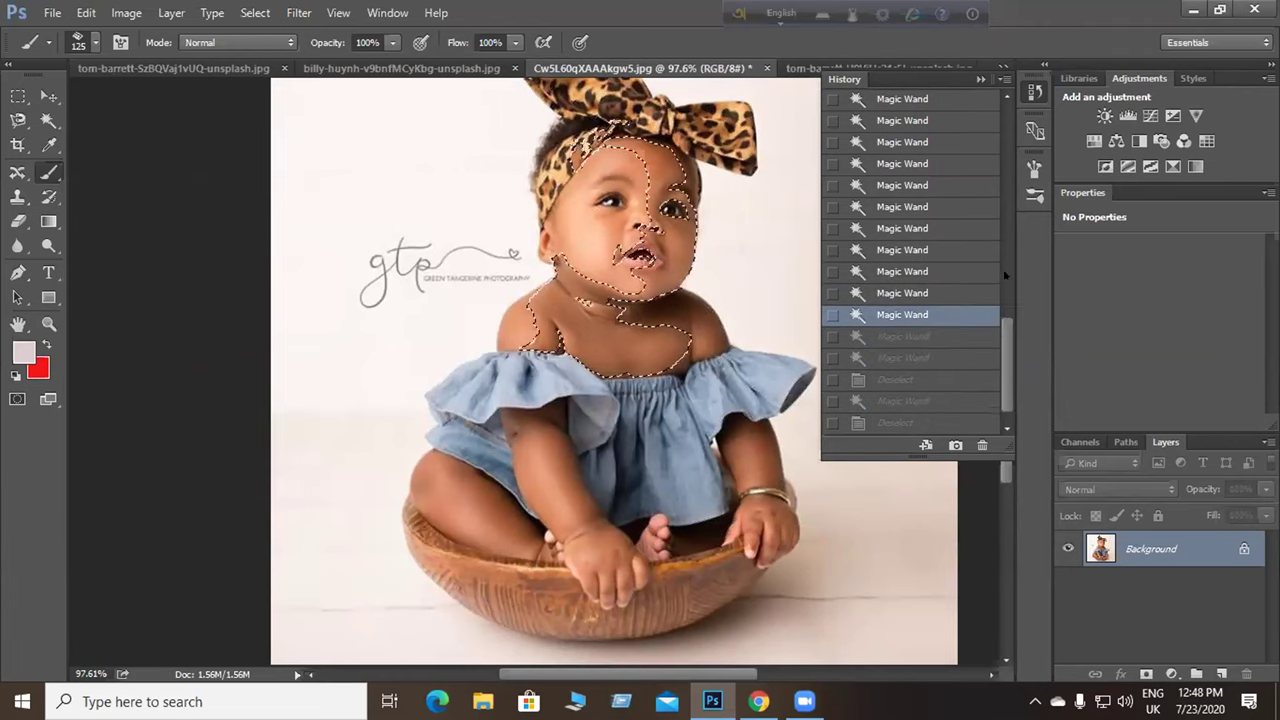
scroll(900, 250, "up", 10)
left_click(887, 100)
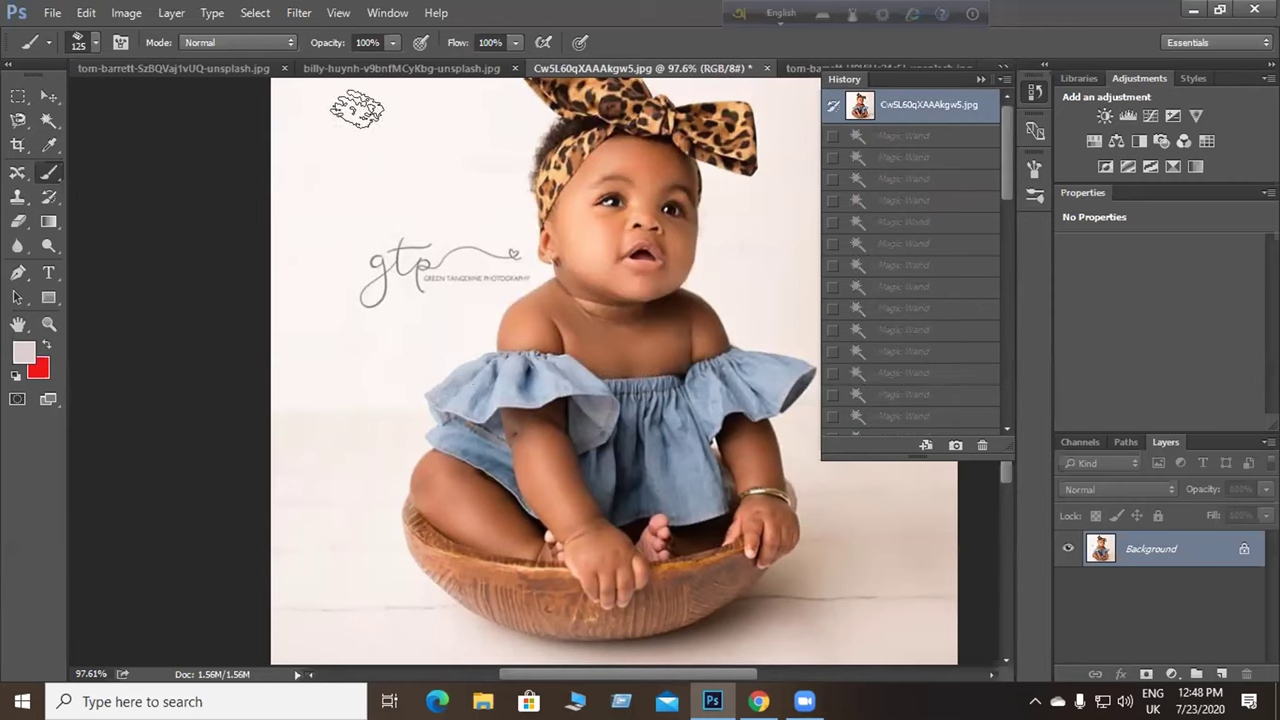
Go past the clouds photo to the skyscraper photo and compare its Open and Layer Order history states.
left_click(400, 68)
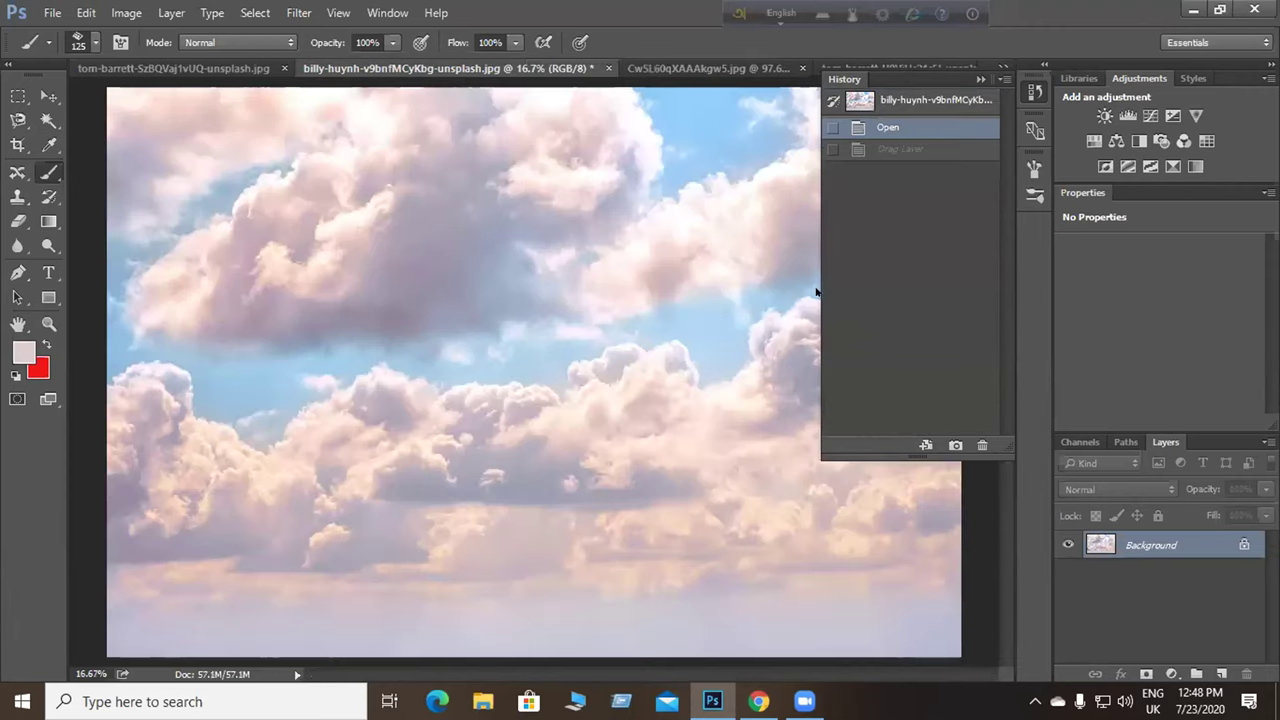
left_click(200, 68)
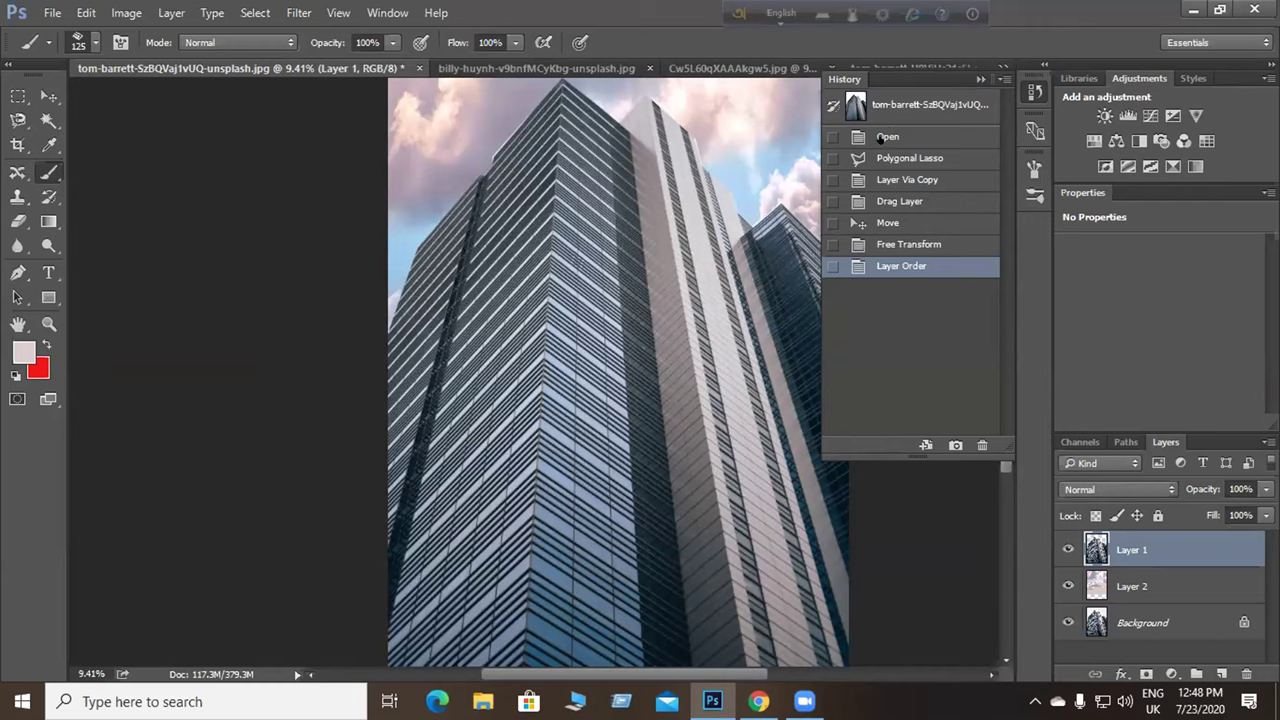
key("ctrl+shift+e")
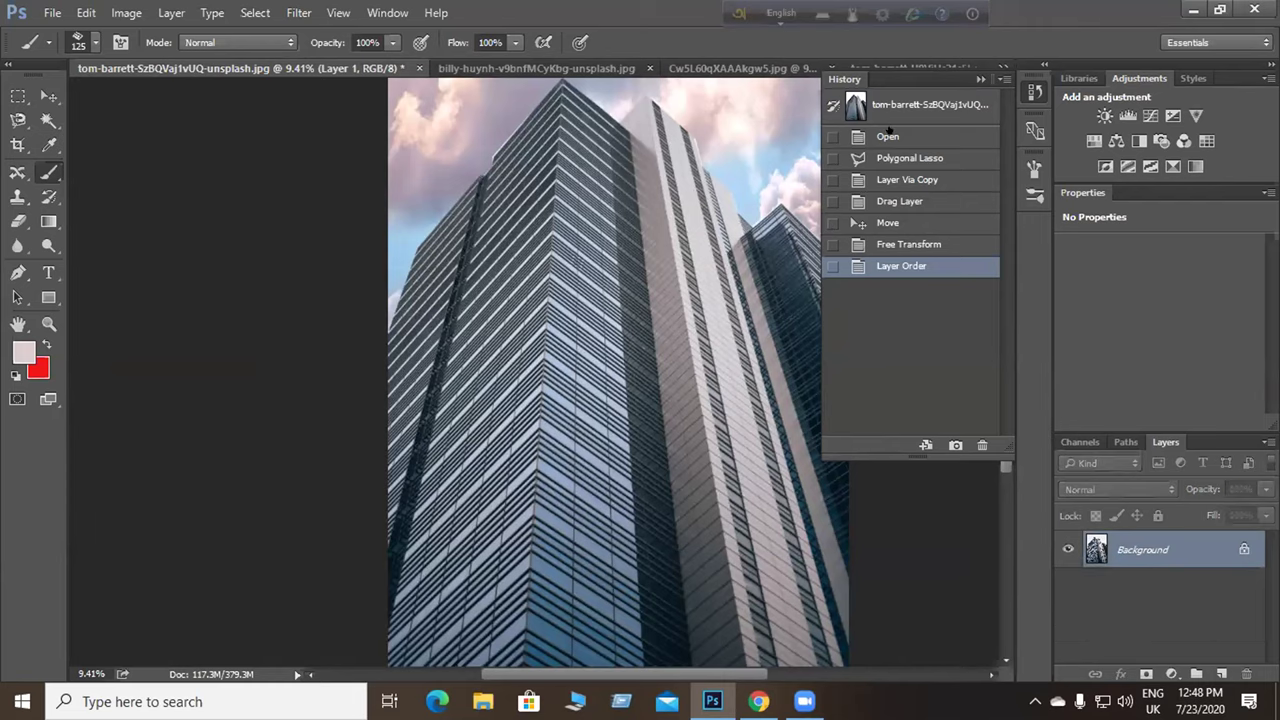
left_click(875, 265)
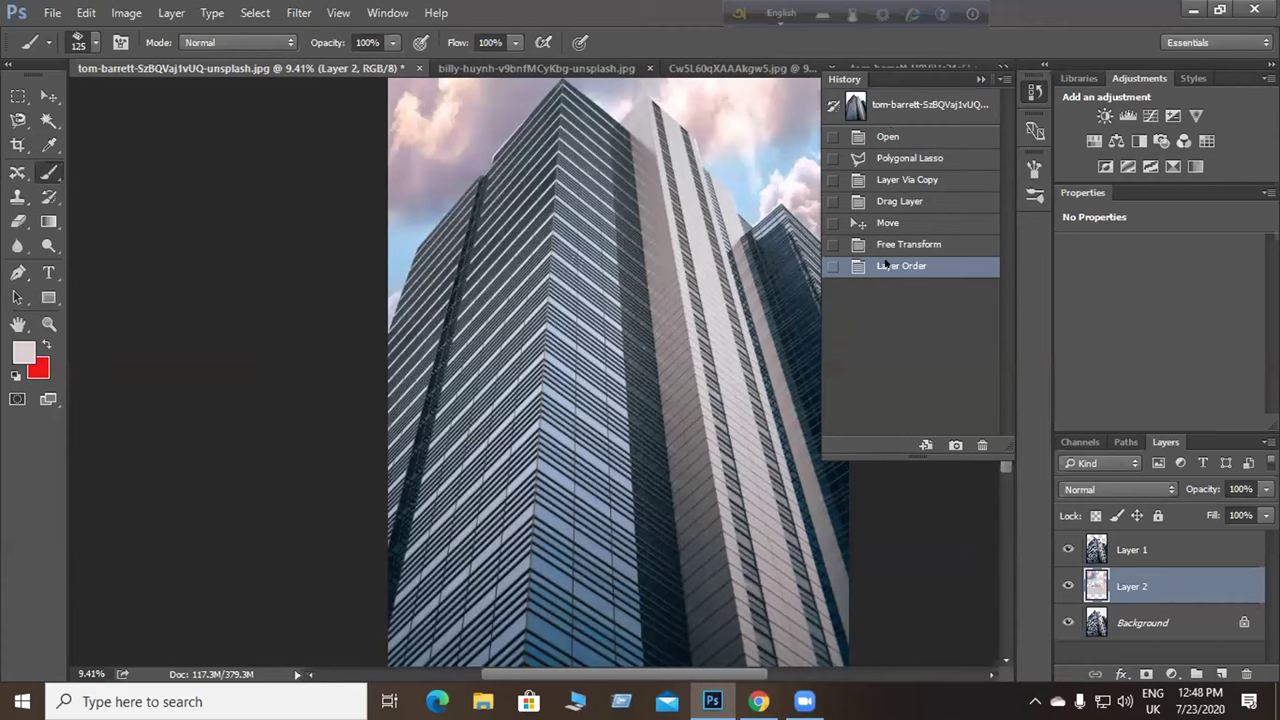
left_click(866, 134)
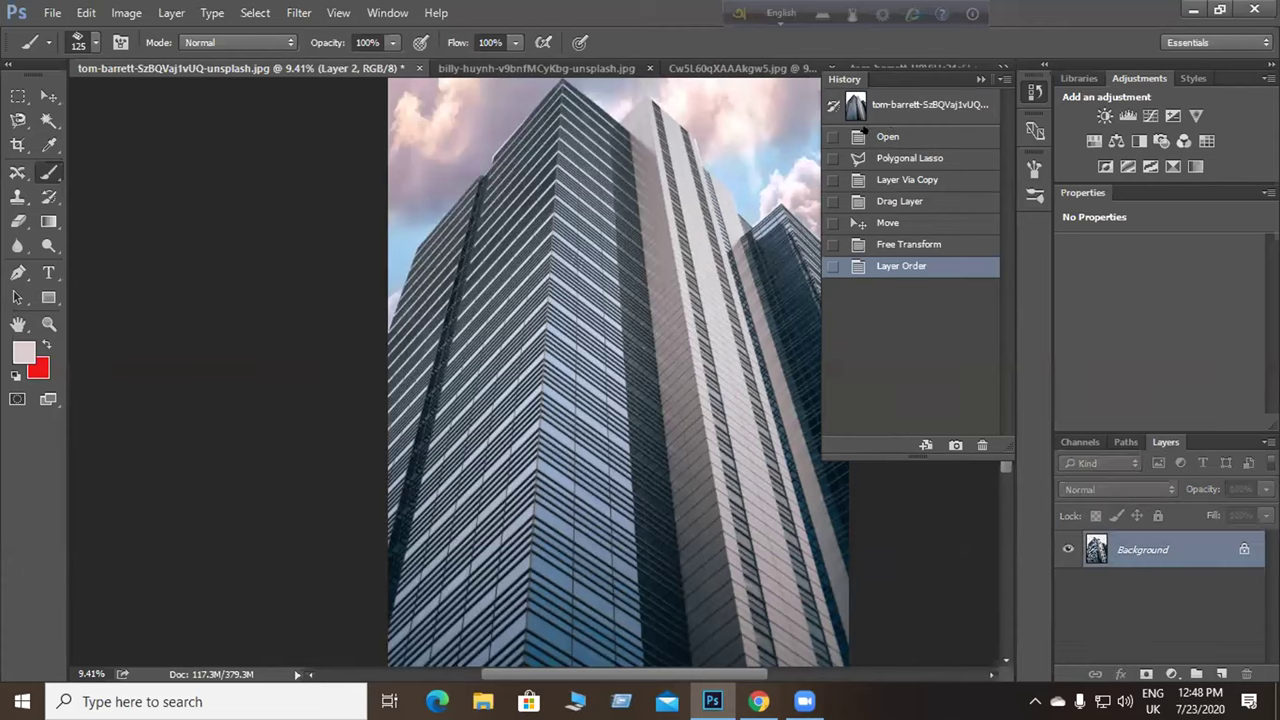
left_click(890, 265)
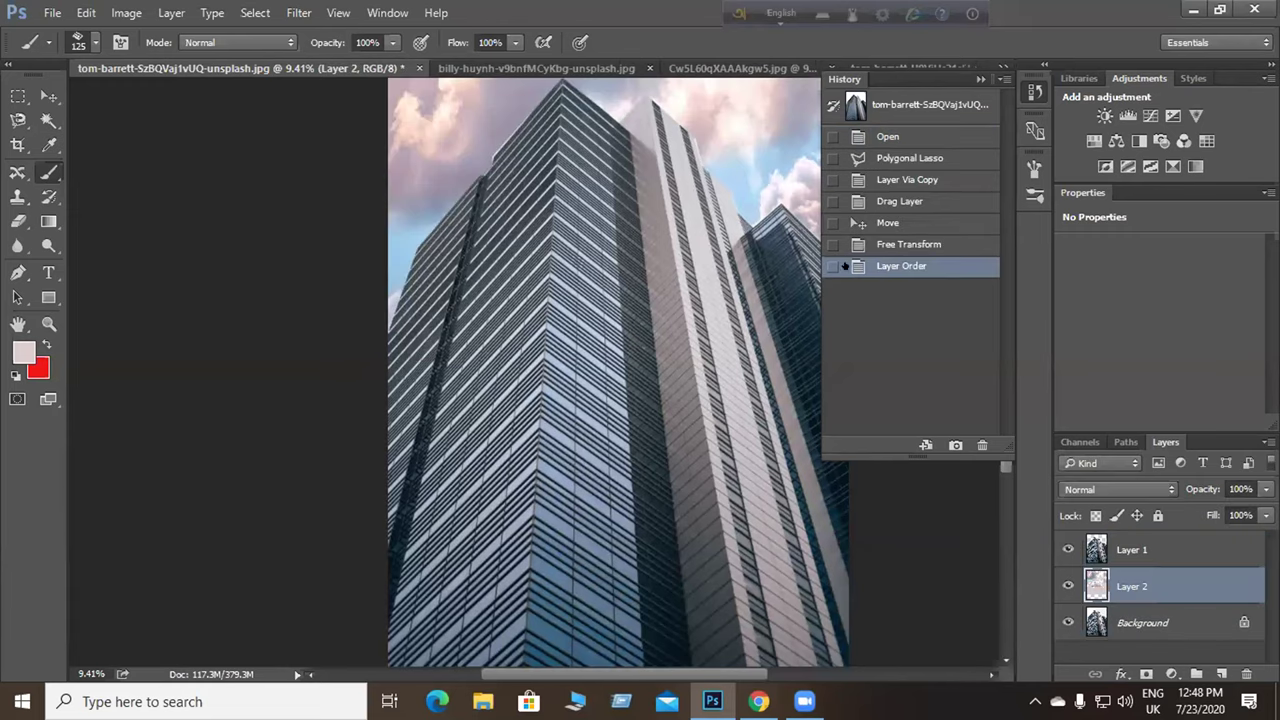
left_click(848, 131)
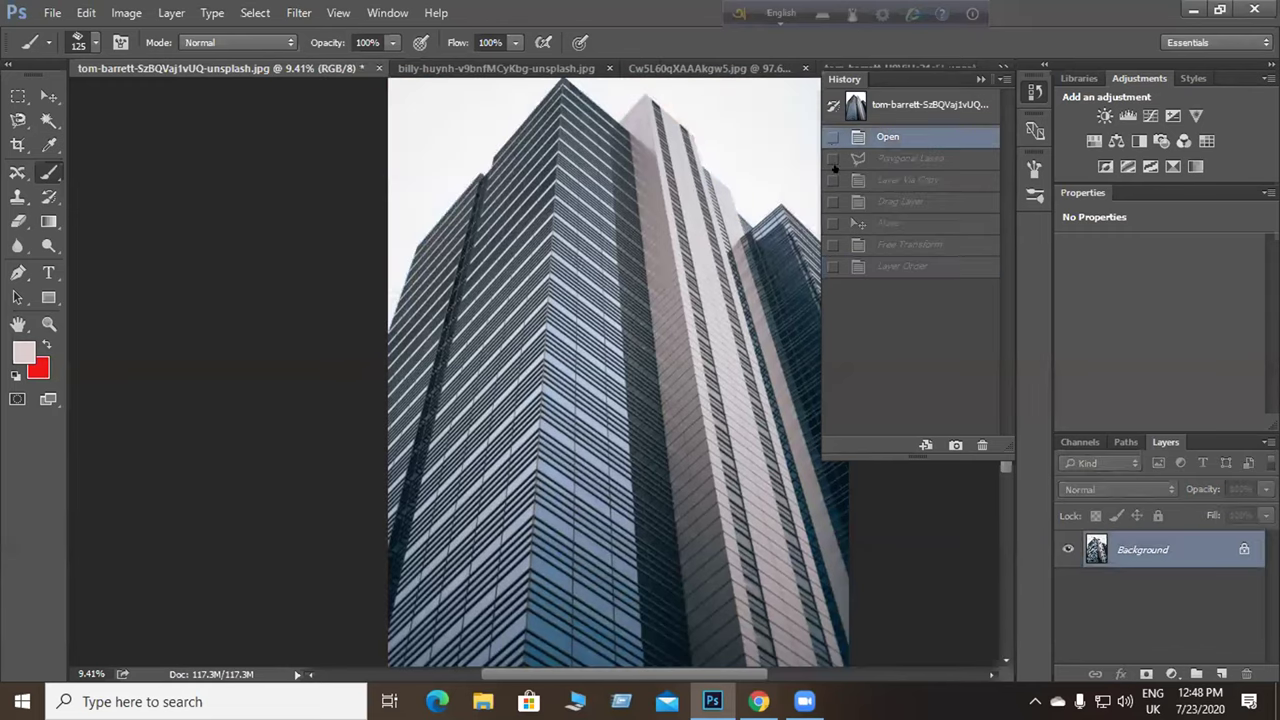
Step the skyscraper photo forward through its Layer Via Copy, Drag Layer, Move, Free Transform and Layer Order states.
left_click(877, 182)
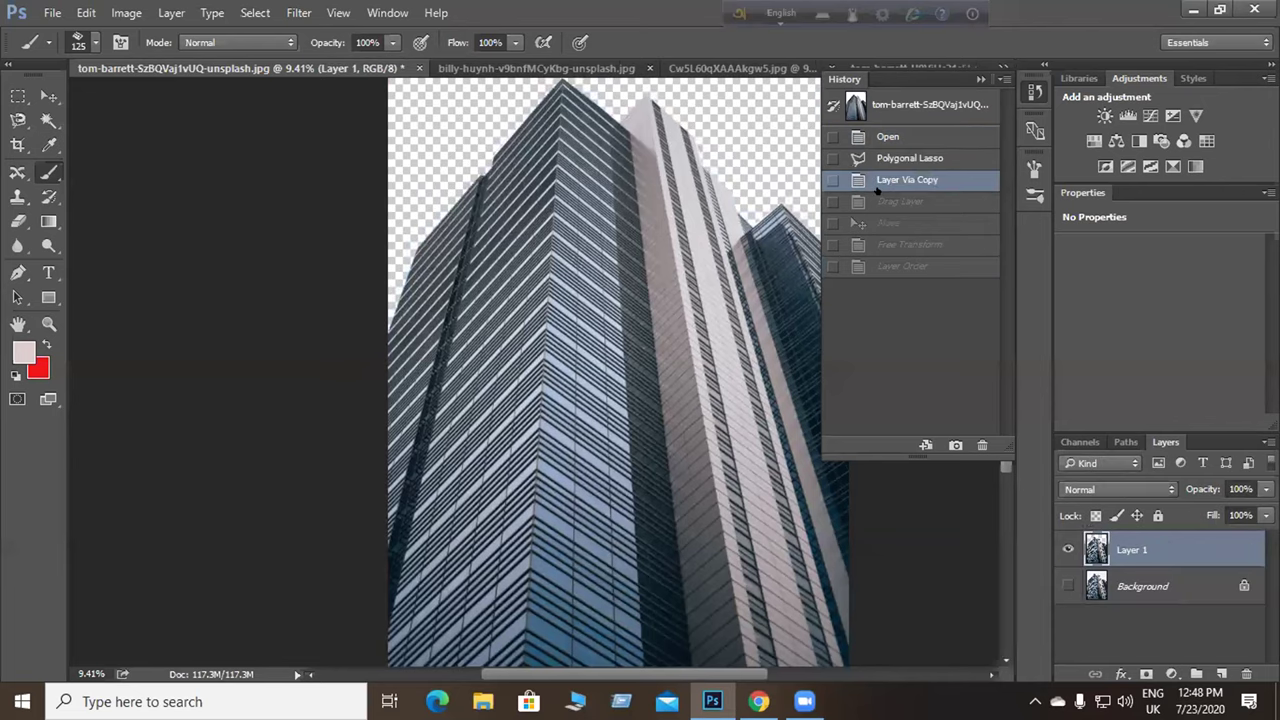
left_click(878, 203)
left_click(879, 224)
left_click(878, 246)
left_click(882, 265)
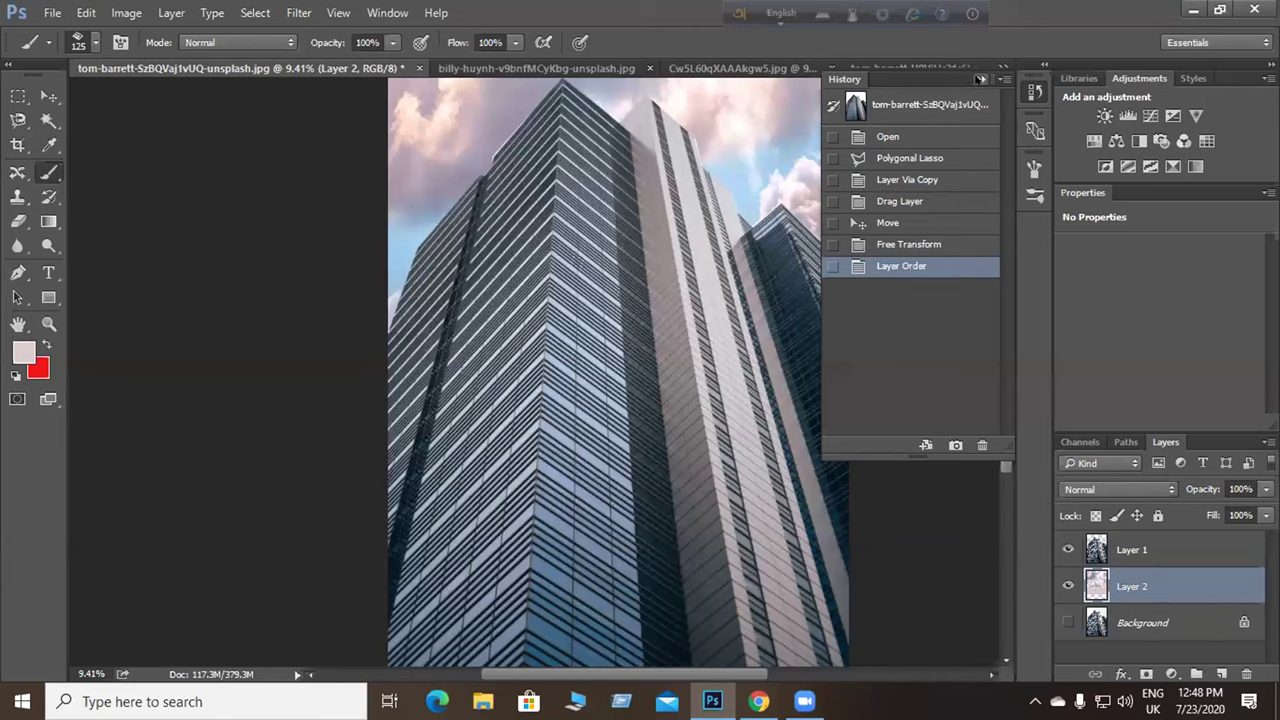
Collapse the history list, view the skyscraper photo's channels and paths, and return to its layers.
left_click(981, 79)
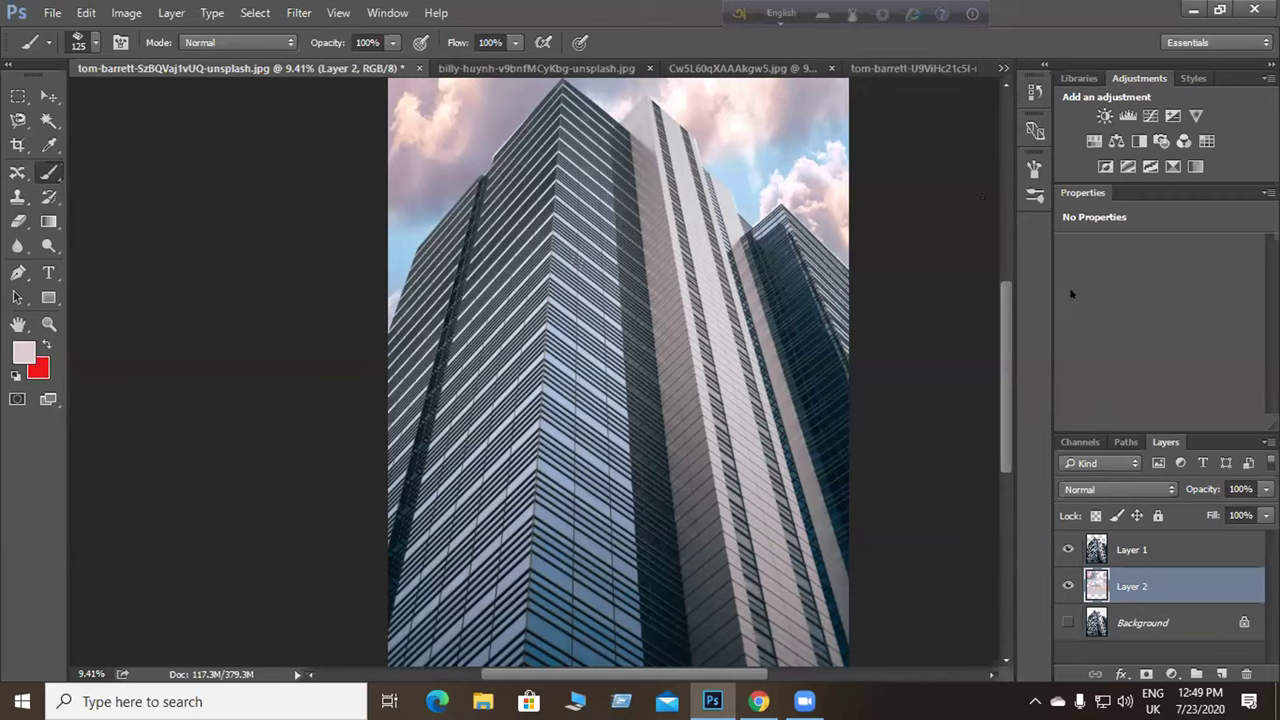
left_click(1067, 441)
left_click(1125, 441)
left_click(1165, 441)
Close the baby, HEROES WORK HERE, clouds and skyscraper photos without saving their changes.
left_click(830, 68)
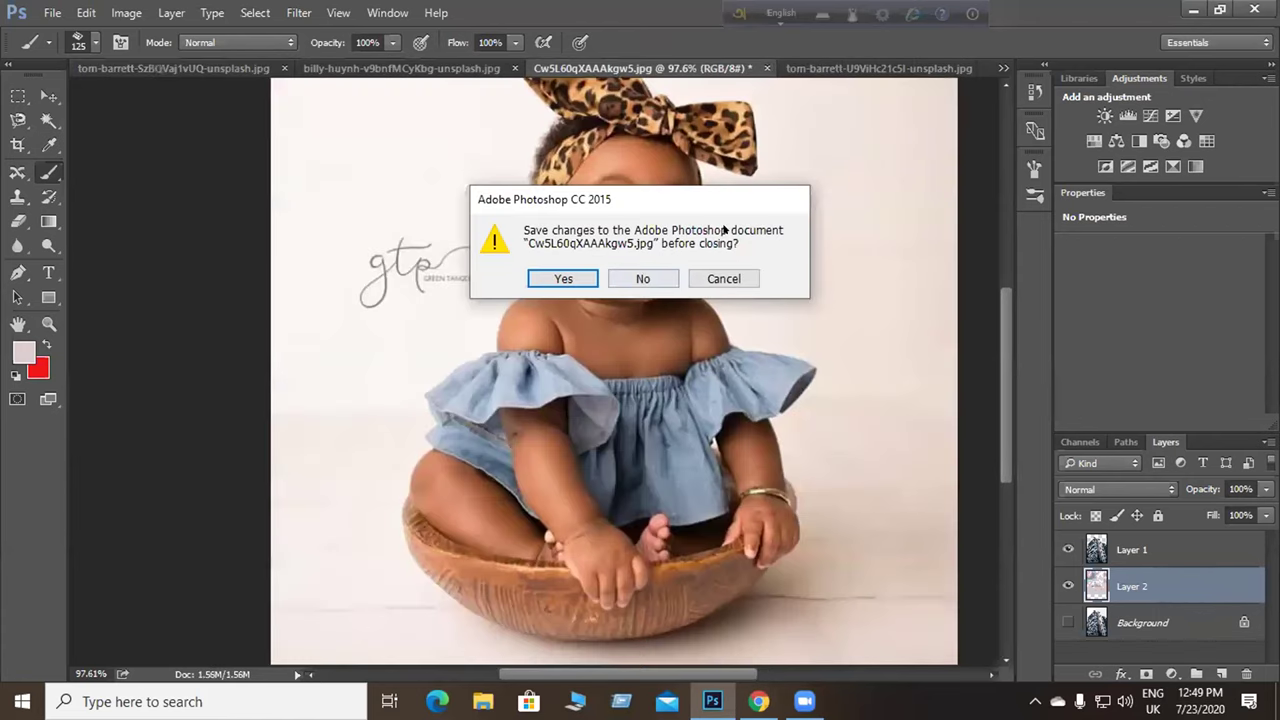
key("n")
left_click(936, 70)
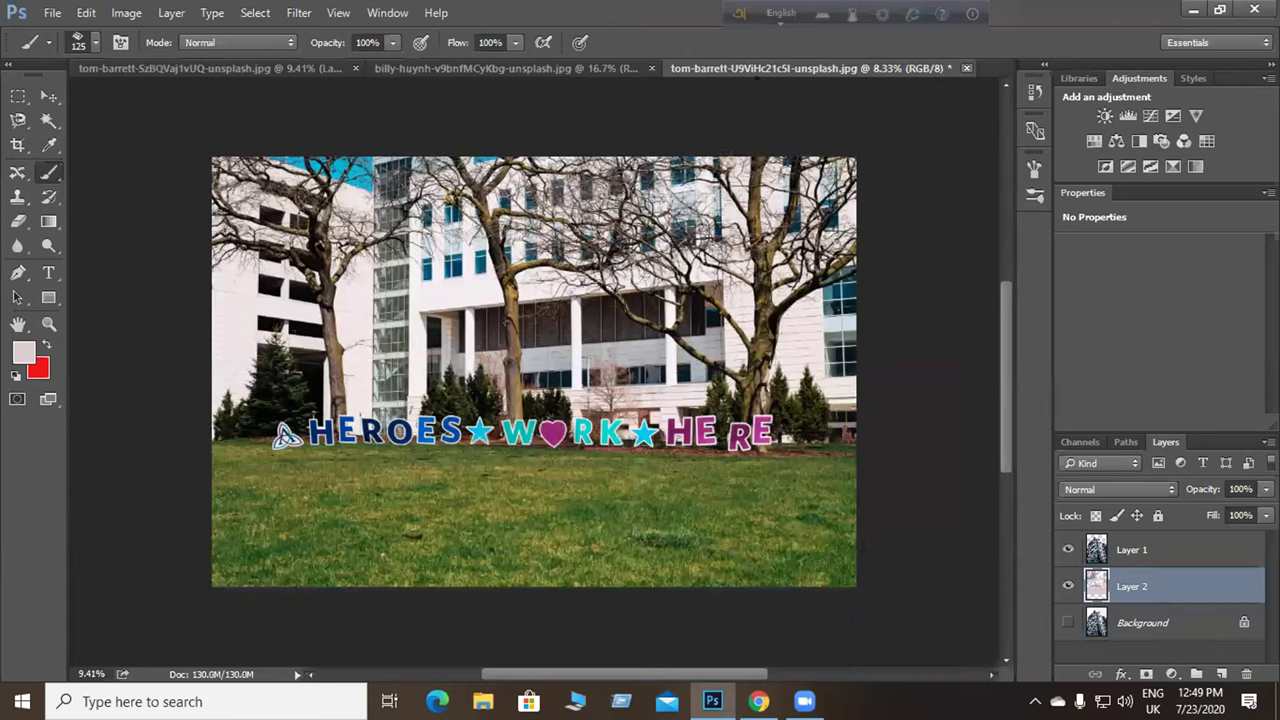
left_click(966, 68)
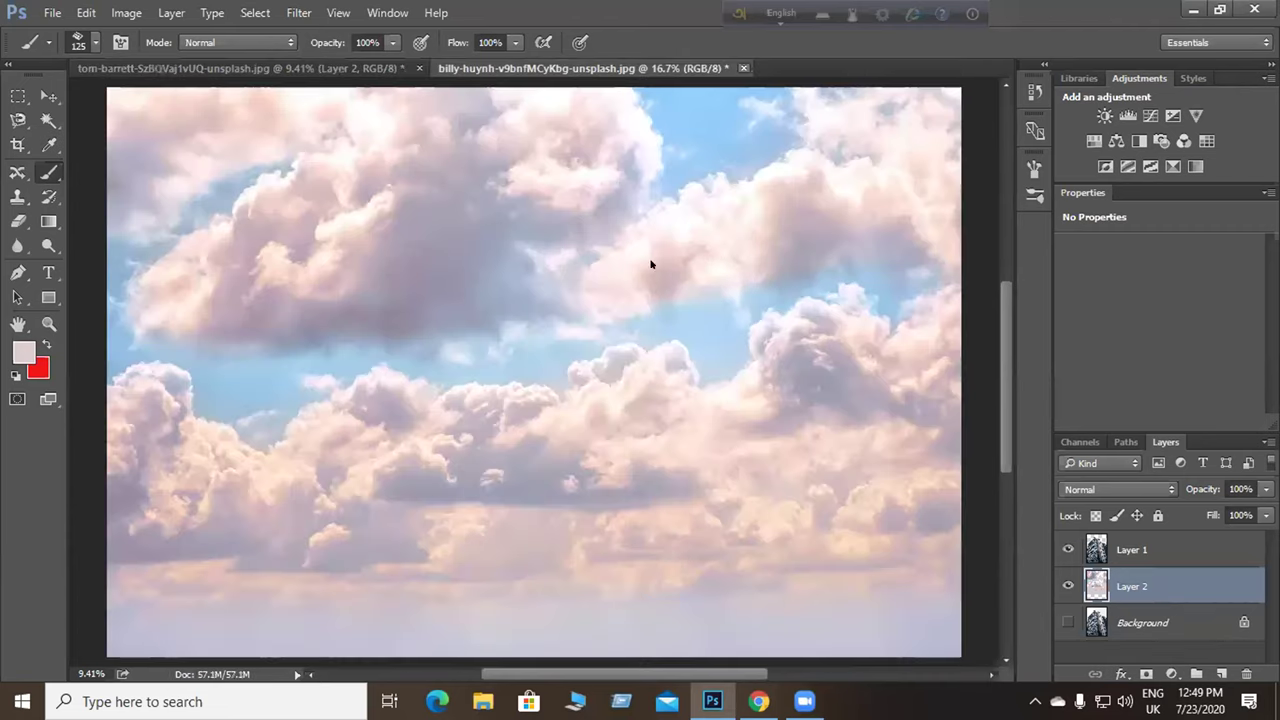
key("ctrl+w")
key("n")
key("ctrl+w")
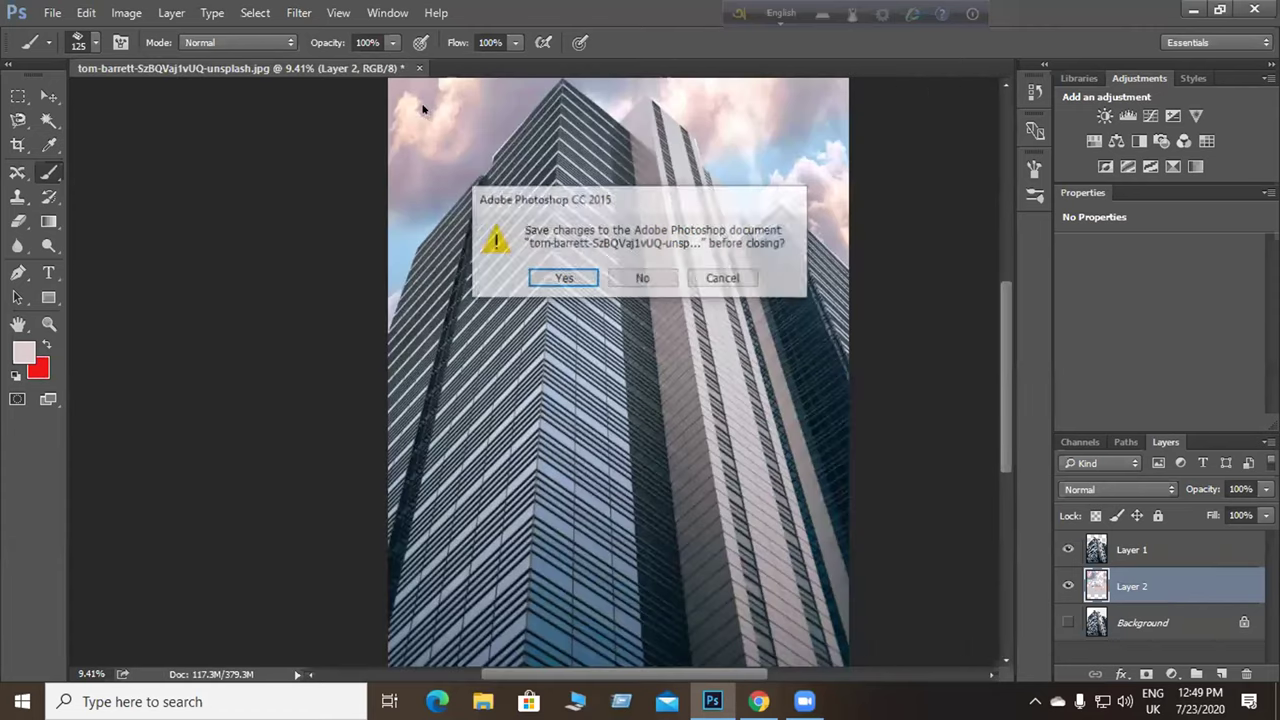
key("n")
left_click(51, 12)
key("ctrl+o")
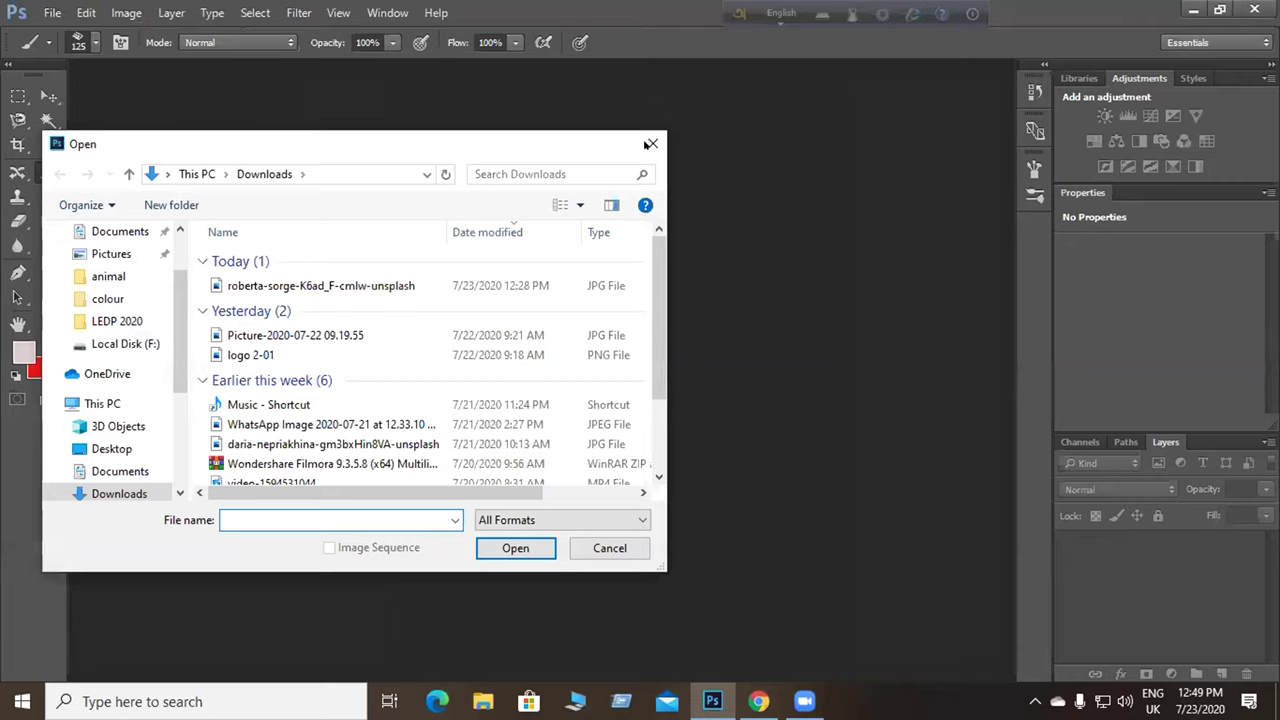
key("Escape")
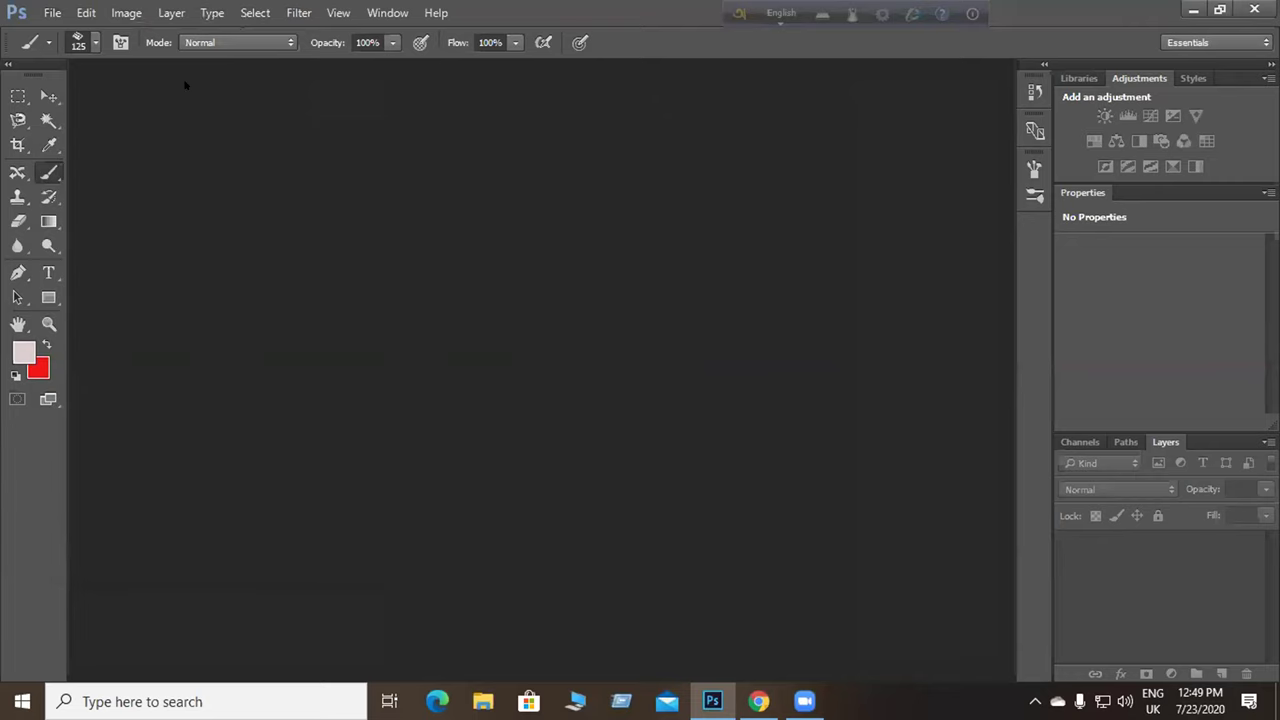
Create a 2514 x 3142 pixel RGB document at 72 pixels/inch with a white background and add an empty layer.
key("ctrl+n")
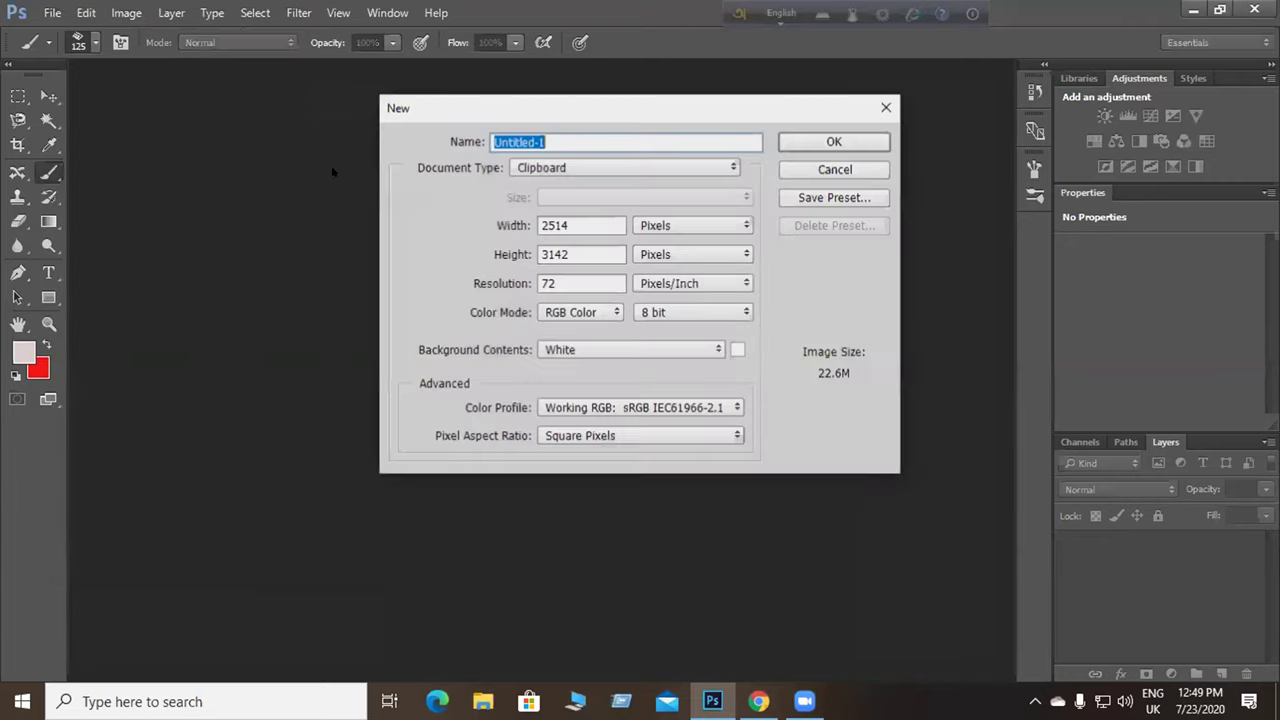
left_click(797, 141)
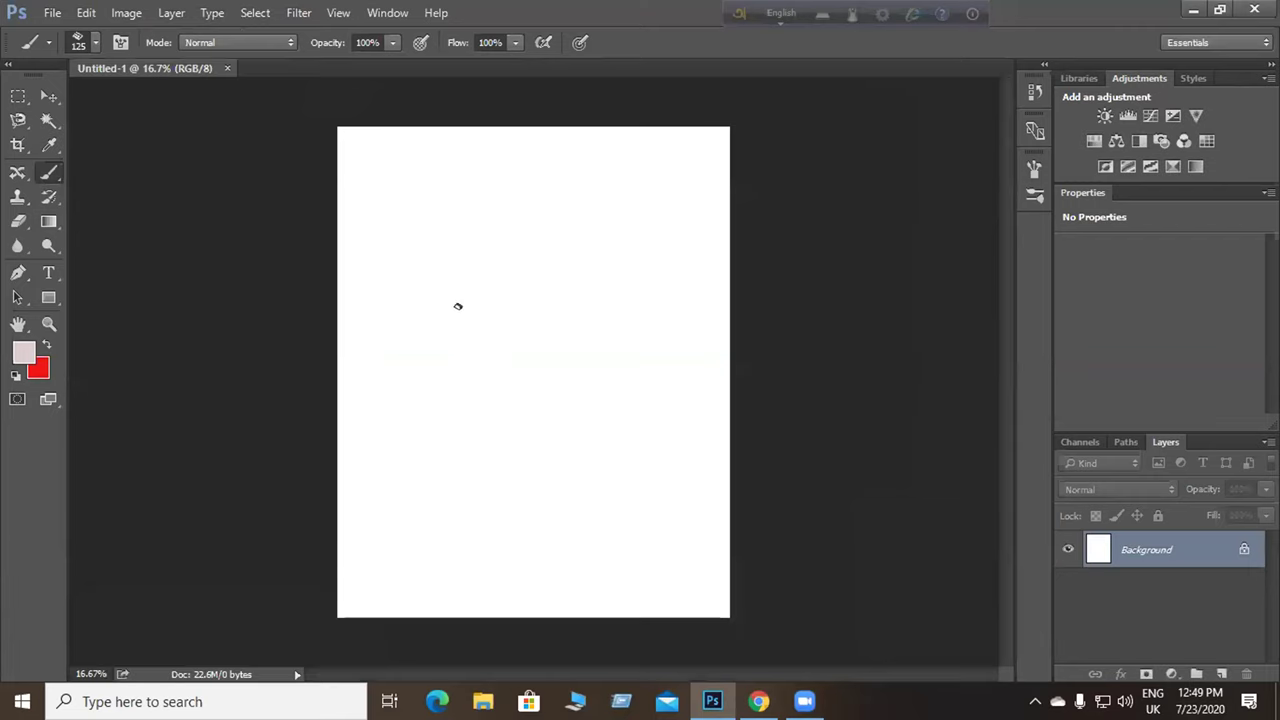
left_click(1221, 674)
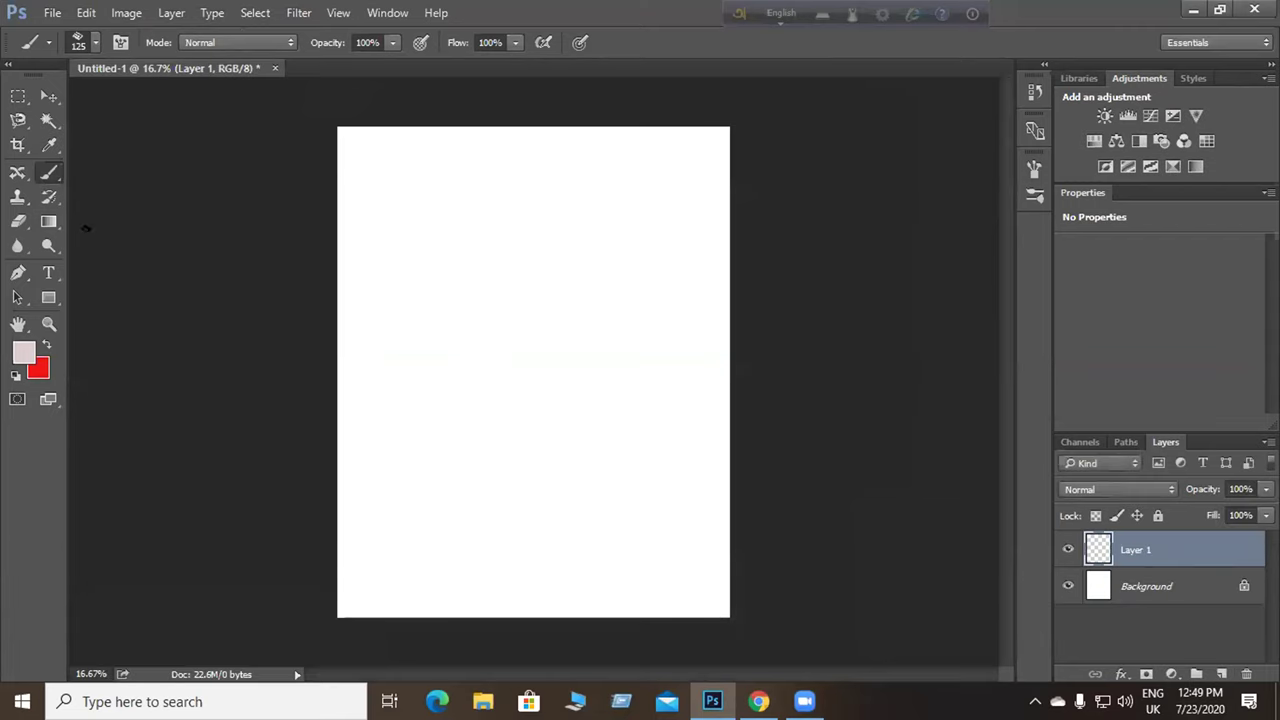
Marquee a tall rectangle in the upper middle of the canvas, fill it with the pinkish grey foreground colour, and deselect.
left_click(18, 96)
left_click_drag(435, 232, 577, 424)
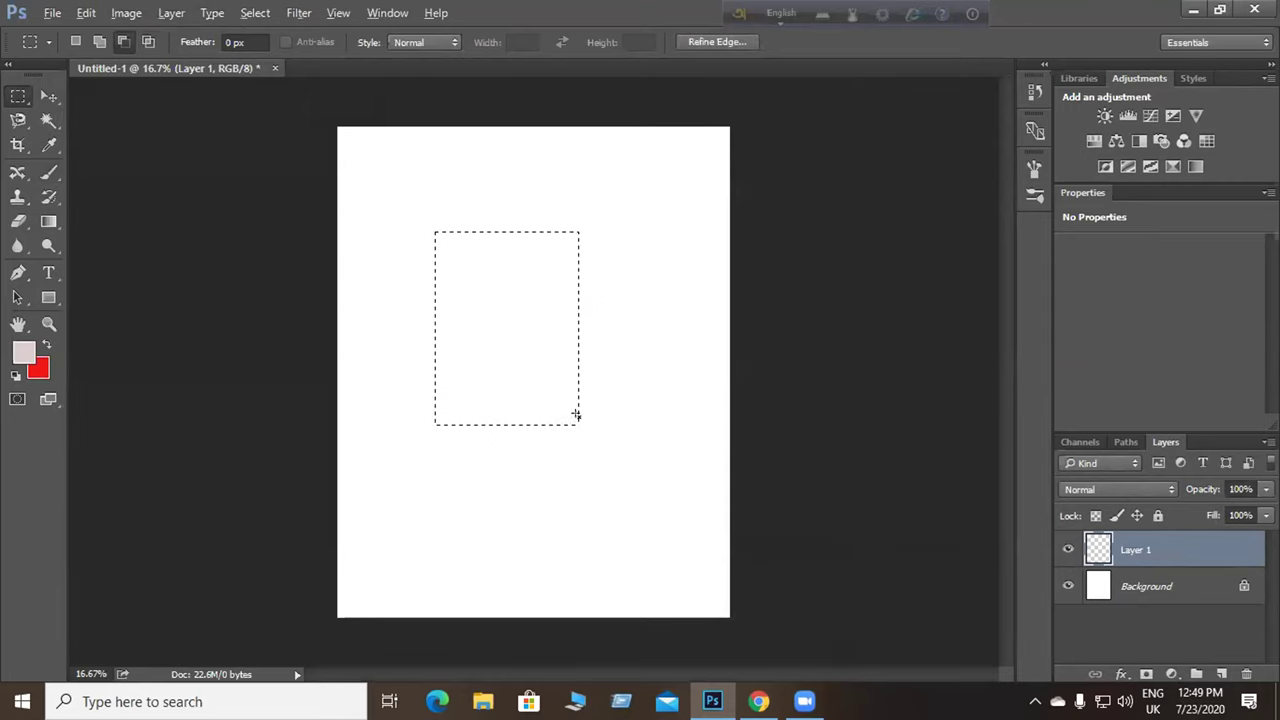
key("alt+BackSpace")
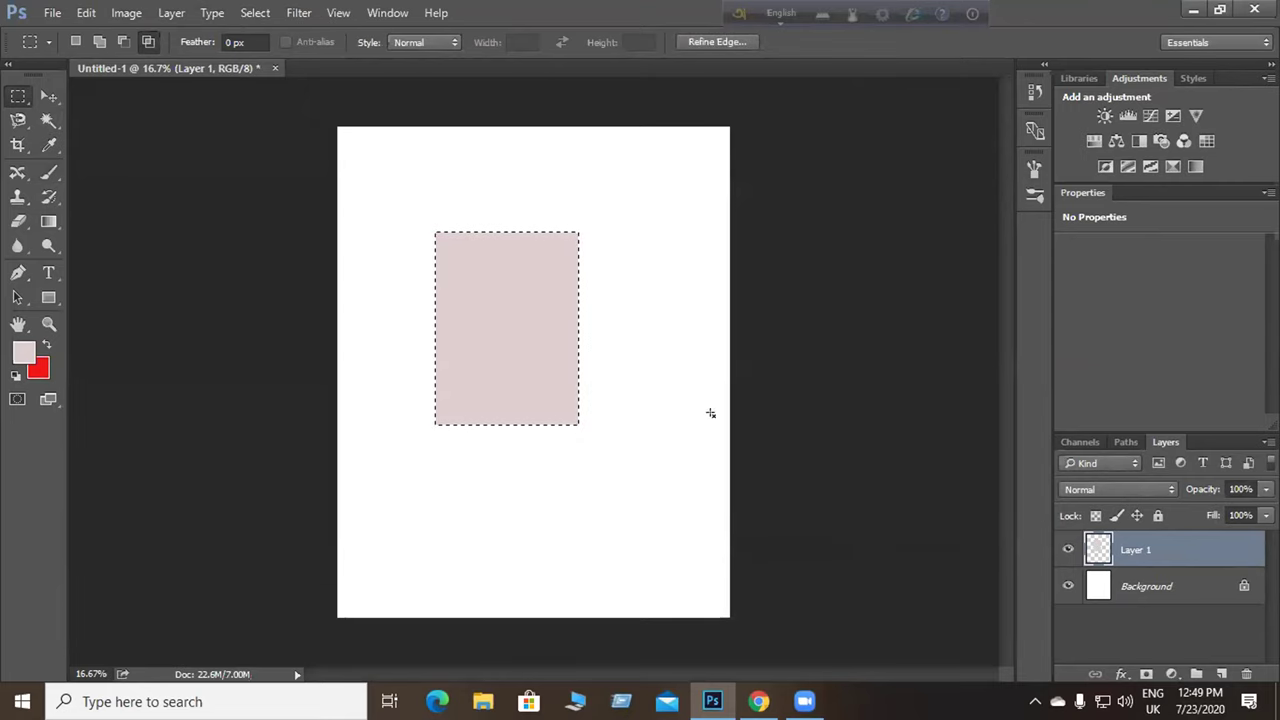
key("ctrl+d")
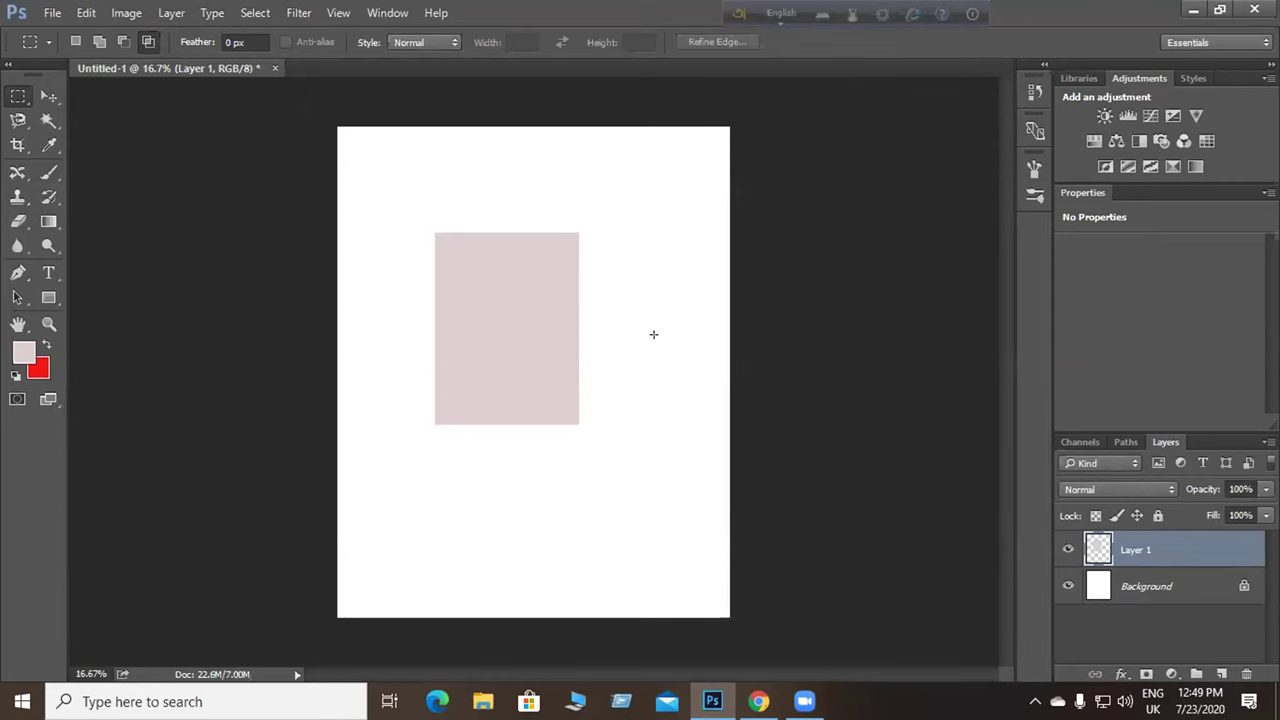
Lock Layer 1's transparent pixels and use the Move tool to shift the rectangle slightly down and to the right.
left_click(1096, 515)
left_click_drag(497, 337, 487, 365)
left_click(517, 309)
key("v")
left_click_drag(466, 349, 553, 347)
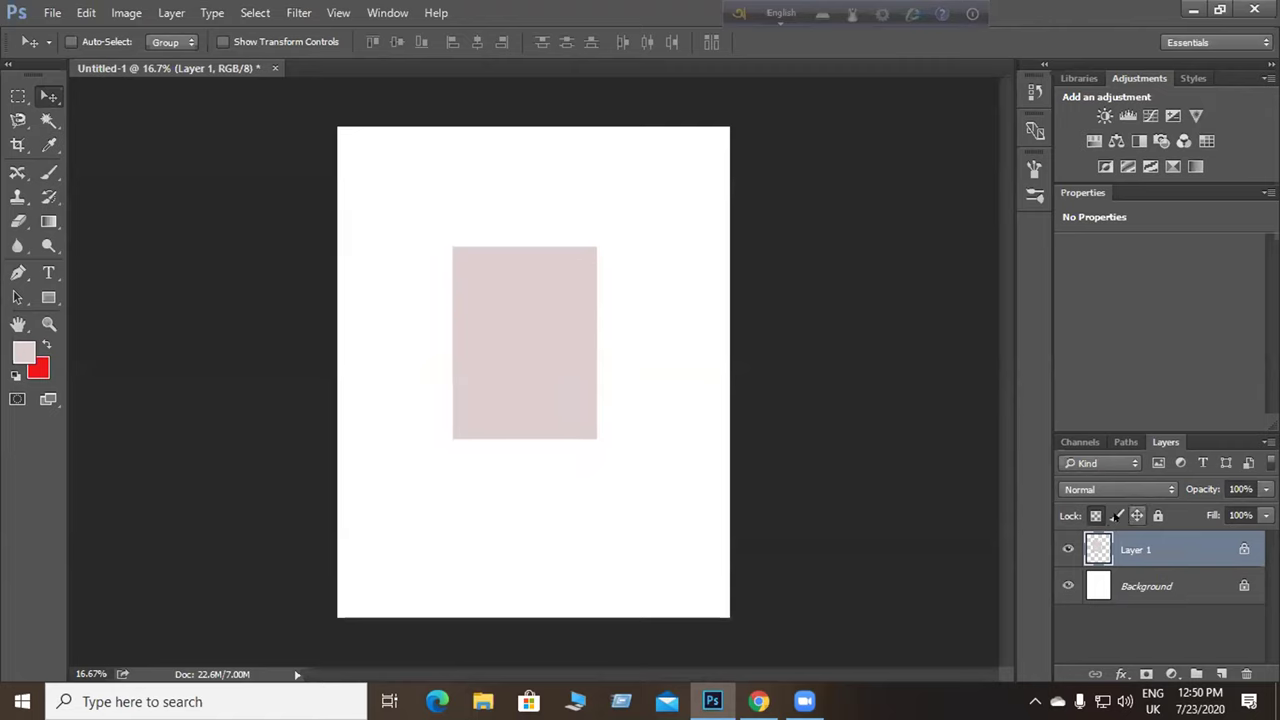
Lock Layer 1's image pixels and try to paint with the Brush tool on the rectangle and the empty area.
left_click(1117, 515)
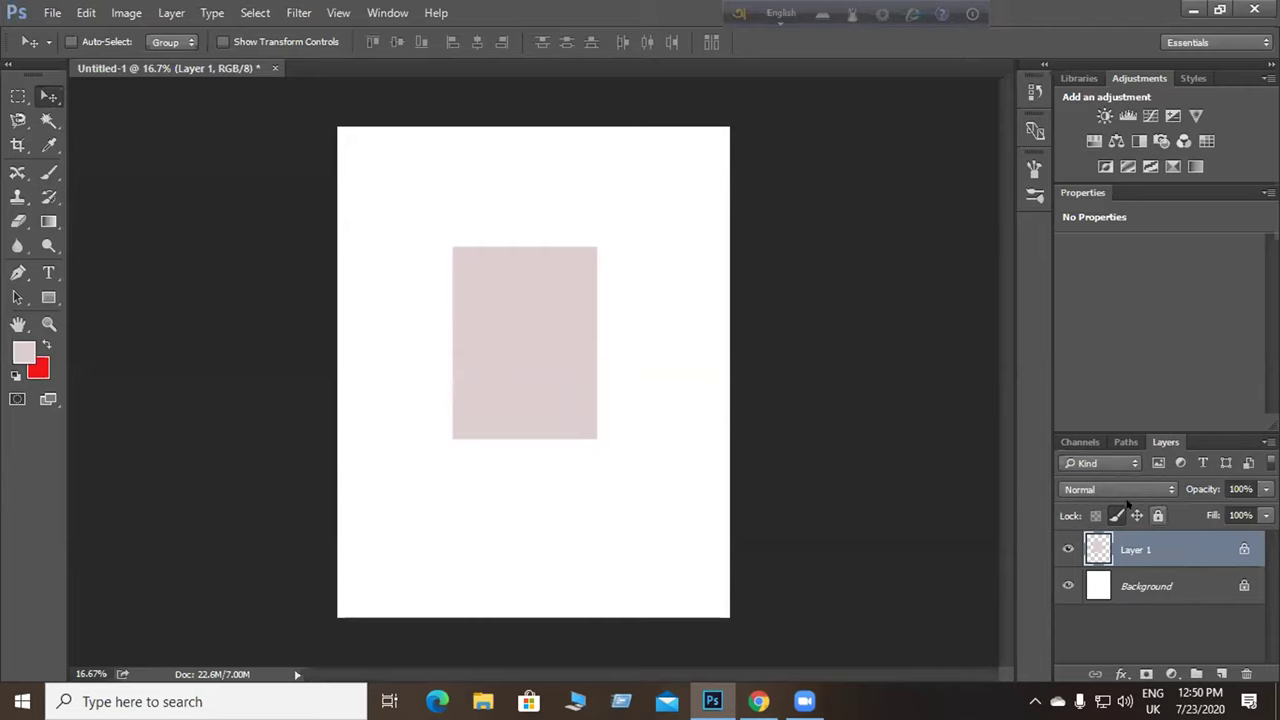
left_click(471, 289)
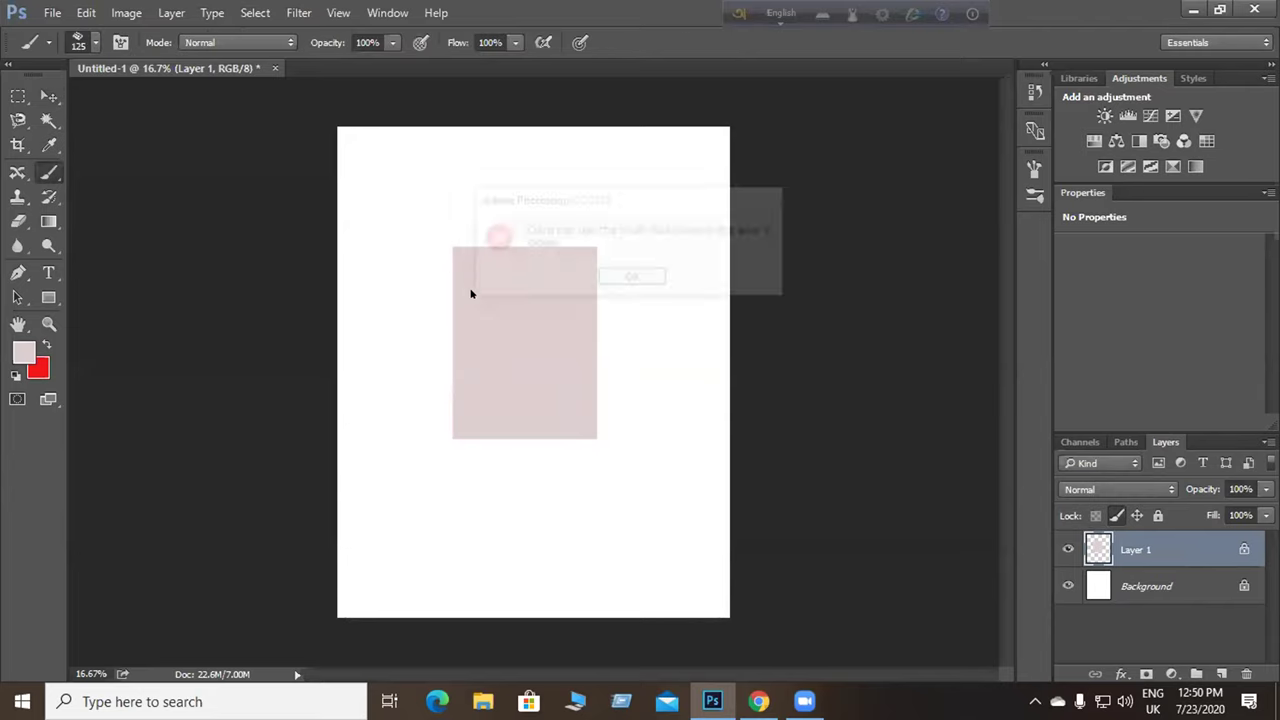
left_click(622, 277)
left_click(413, 218)
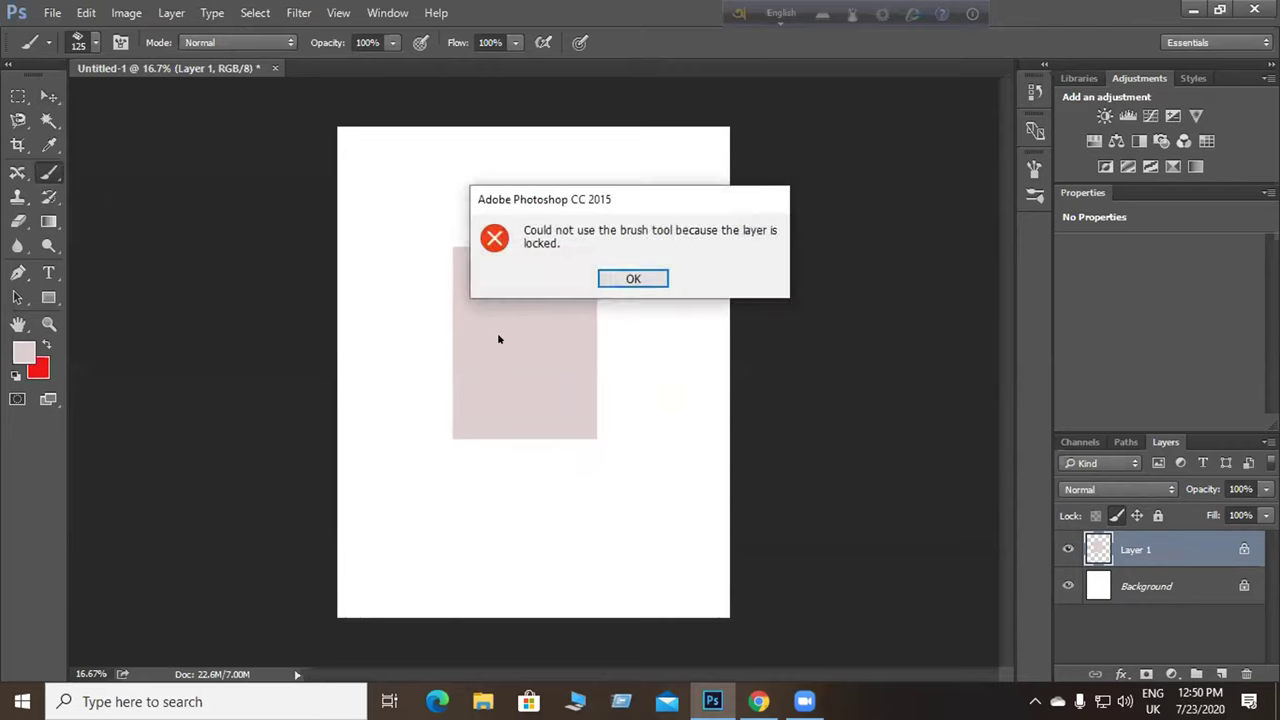
Lock Layer 1's position along with its image pixels and try to paint on the rectangle and the empty area.
left_click(614, 277)
left_click(620, 277)
left_click(1117, 515)
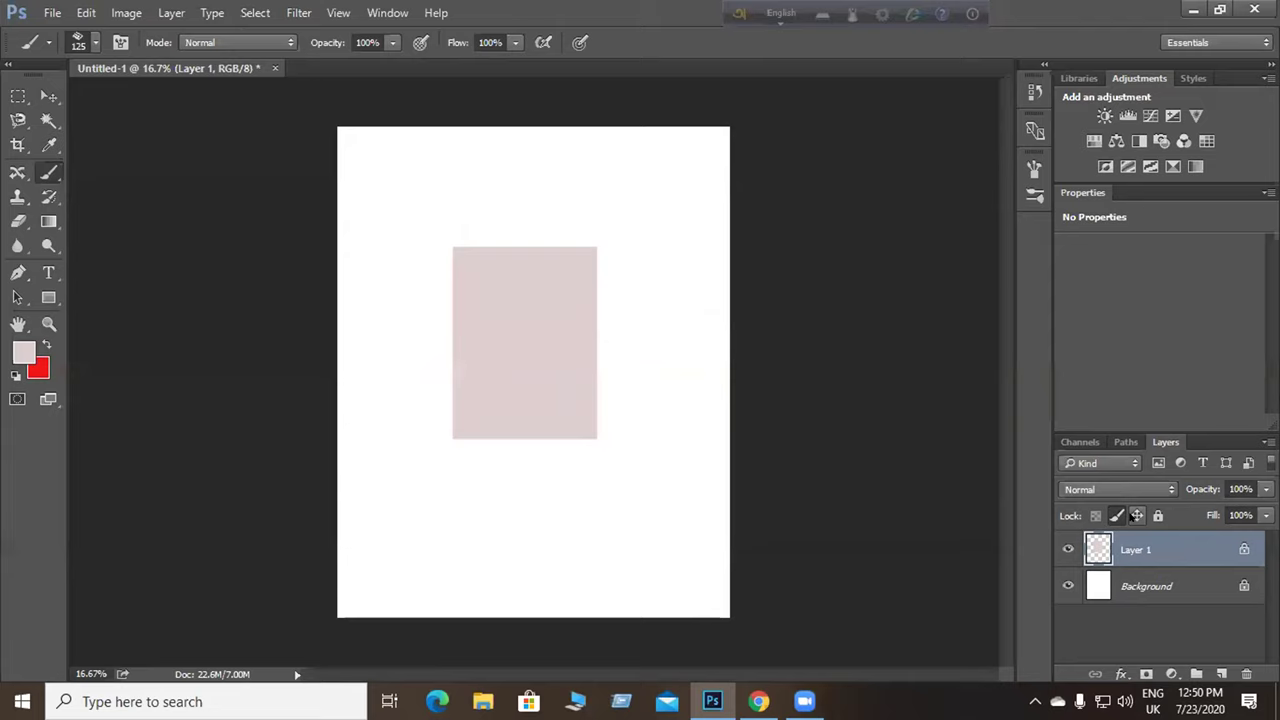
left_click(497, 303)
left_click(628, 277)
left_click(438, 244)
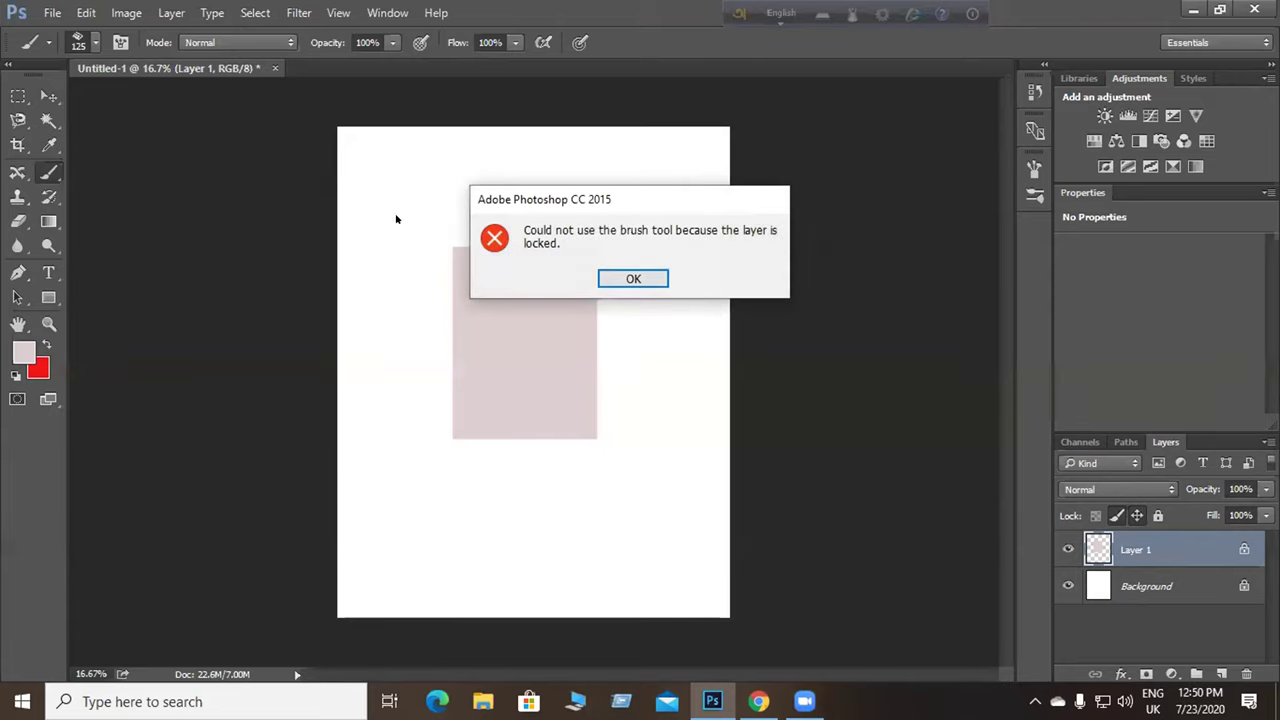
left_click(633, 279)
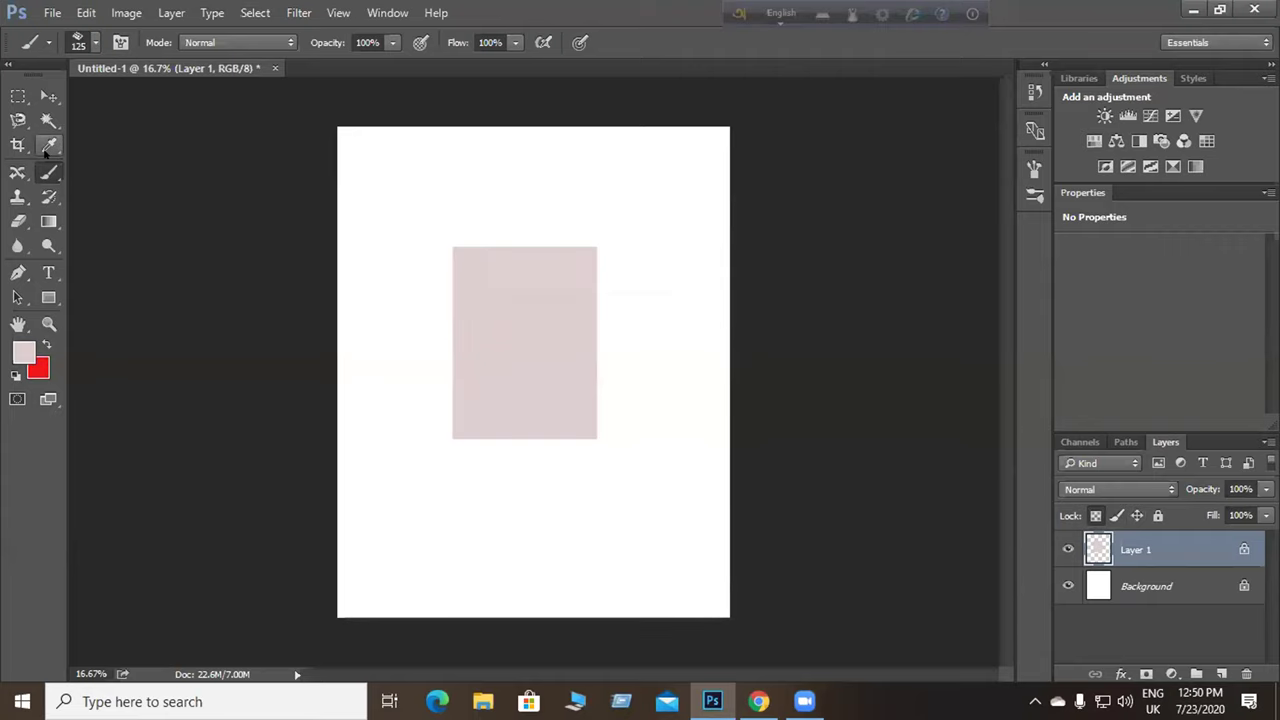
Turn off Layer 1's transparent pixel lock and paint three pinkish grey brush strokes across the rectangle's upper and lower edges.
left_click(1095, 515)
left_click(1095, 515)
left_click(1096, 516)
left_click_drag(460, 221, 471, 259)
left_click_drag(500, 431, 525, 514)
mouse_move(548, 185)
left_mouse_down()
mouse_move(548, 438)
mouse_move(560, 442)
left_mouse_up()
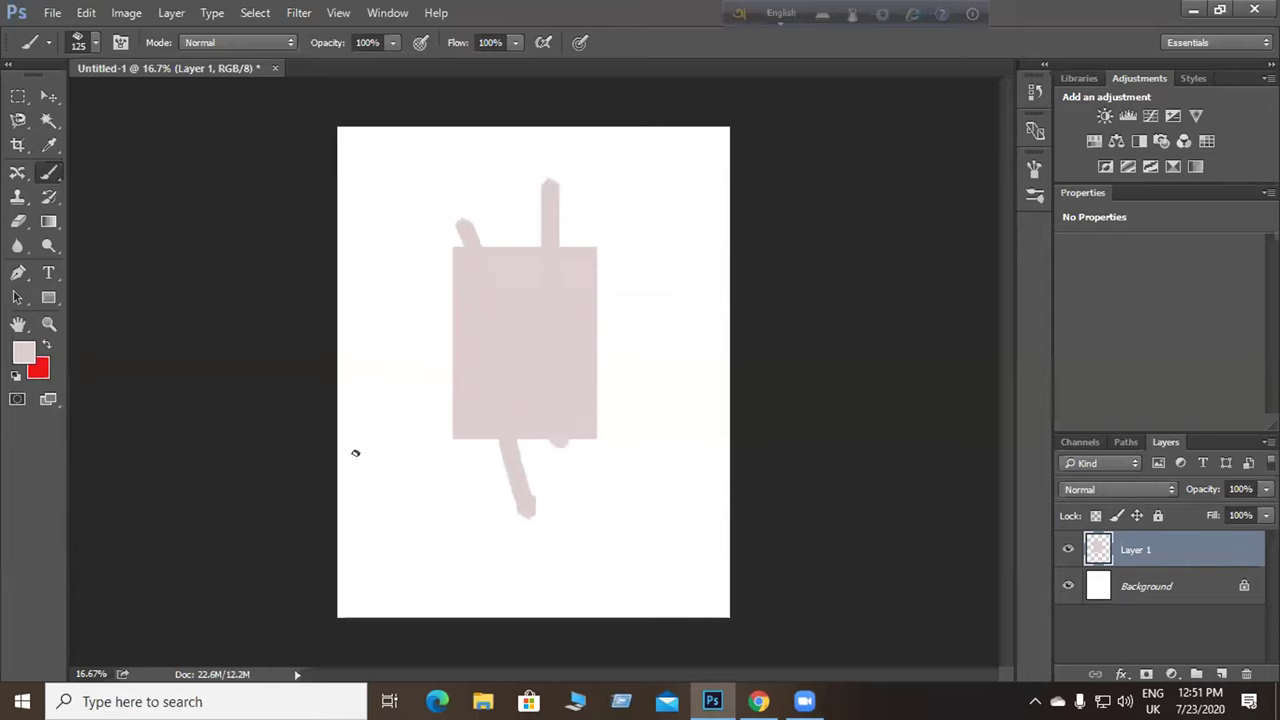
Swap the foreground and background colours and paint two long red brush strokes running down across the rectangle.
left_click(45, 341)
left_click_drag(523, 206, 534, 548)
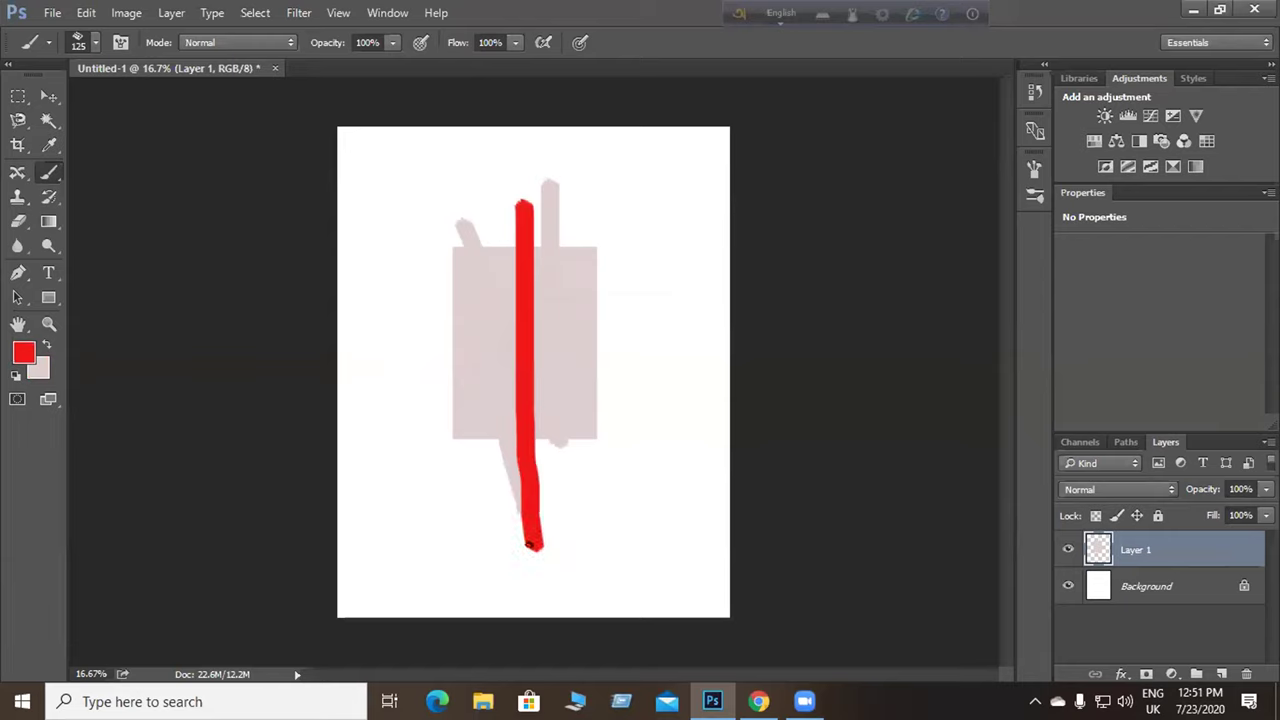
left_click_drag(444, 192, 500, 388)
left_click_drag(534, 528, 546, 548)
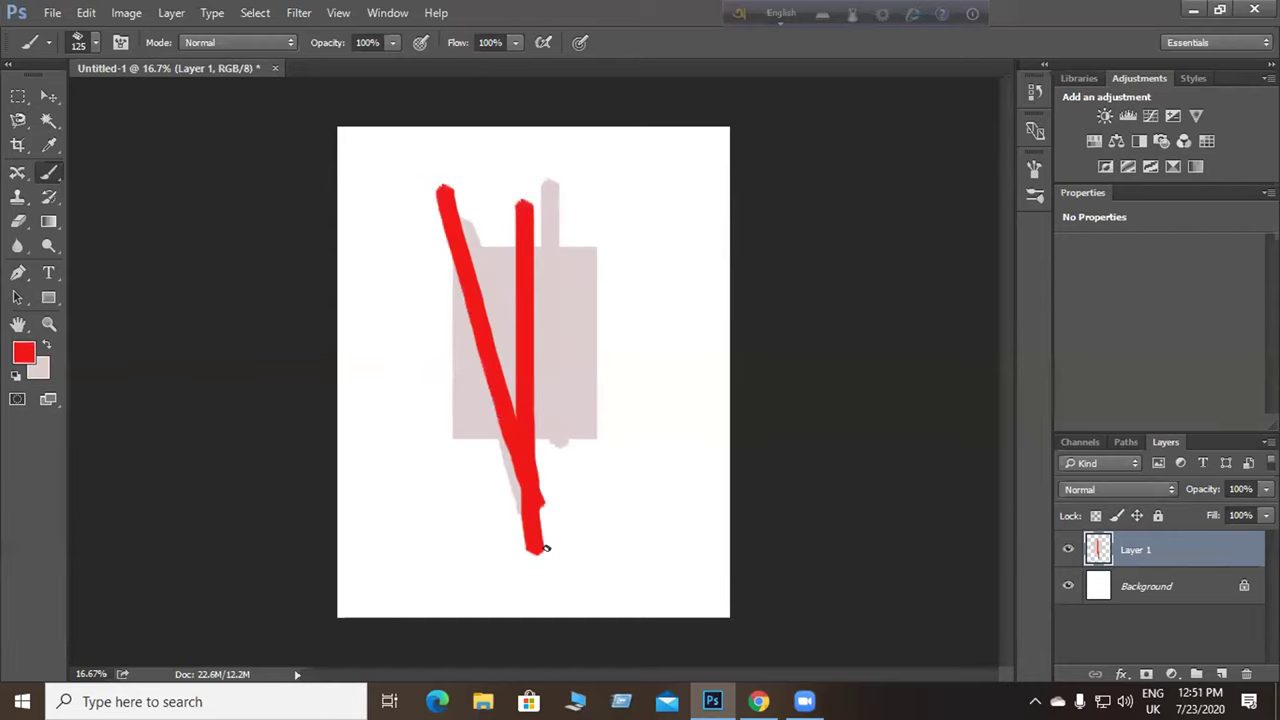
Undo the red and grey brush strokes and restore the transparent pixel lock on Layer 1.
key("ctrl+alt+z")
key("ctrl+alt+z")
key("ctrl+alt+z")
key("ctrl+alt+z")
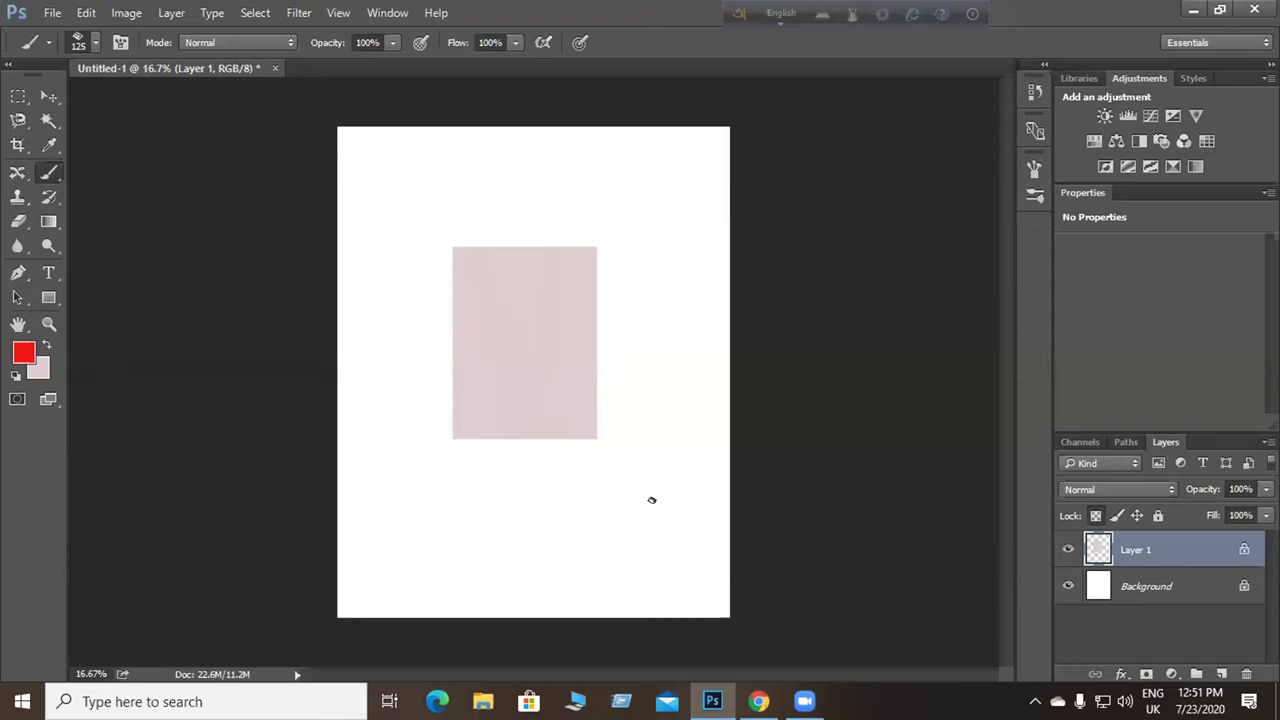
With Layer 1 unlocked, paint red diagonal brush strokes from the empty area onto the rectangle, and undo them back to the locked state.
mouse_move(432, 508)
left_mouse_down()
mouse_move(606, 366)
mouse_move(618, 378)
left_mouse_up()
left_click_drag(530, 502, 634, 384)
left_click_drag(372, 426, 538, 308)
key("ctrl+z")
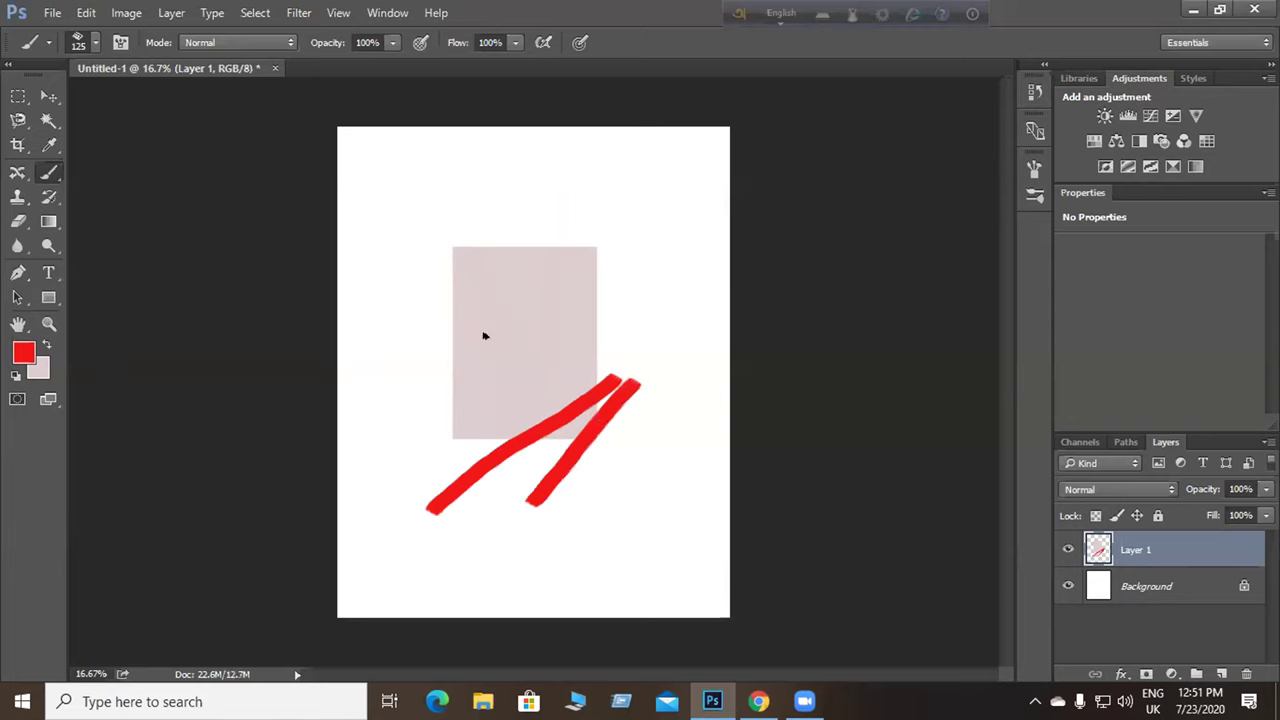
key("ctrl+alt+z")
key("ctrl+alt+z")
key("ctrl+alt+z")
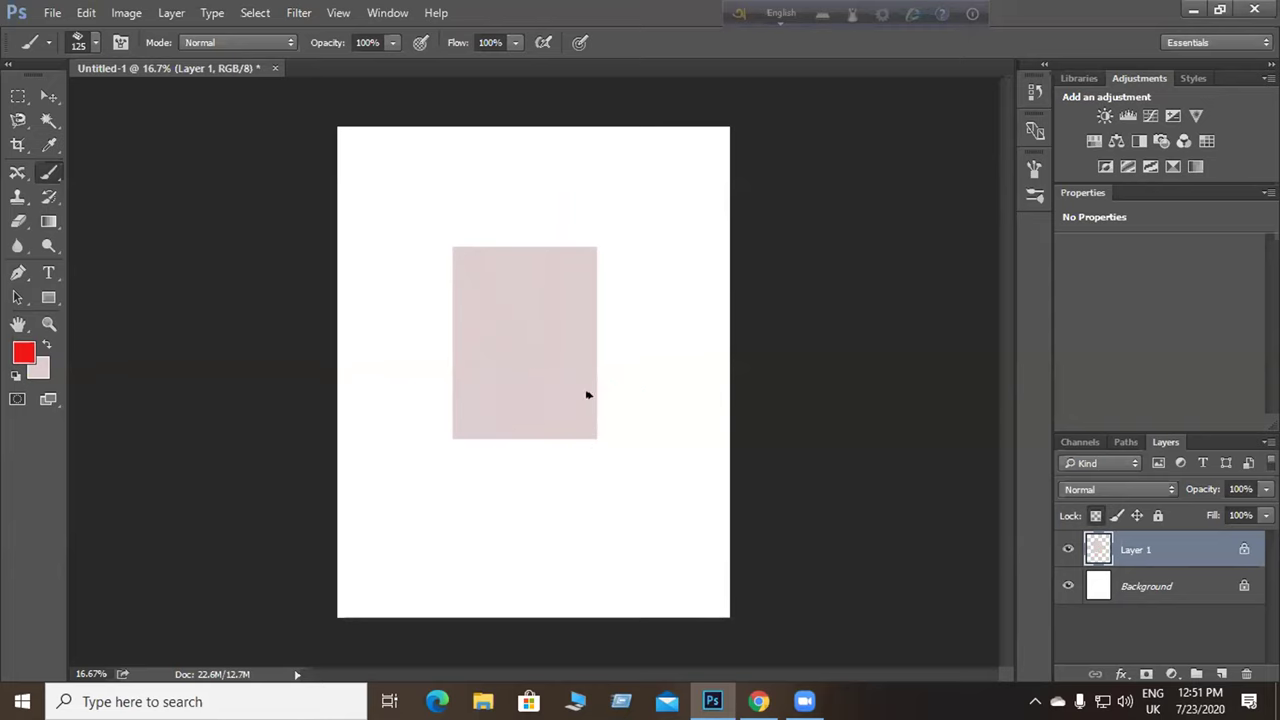
With transparent pixels locked, fill the rectangle with the red background colour and paint pinkish grey diagonal strokes across its lower right part.
left_click(46, 343)
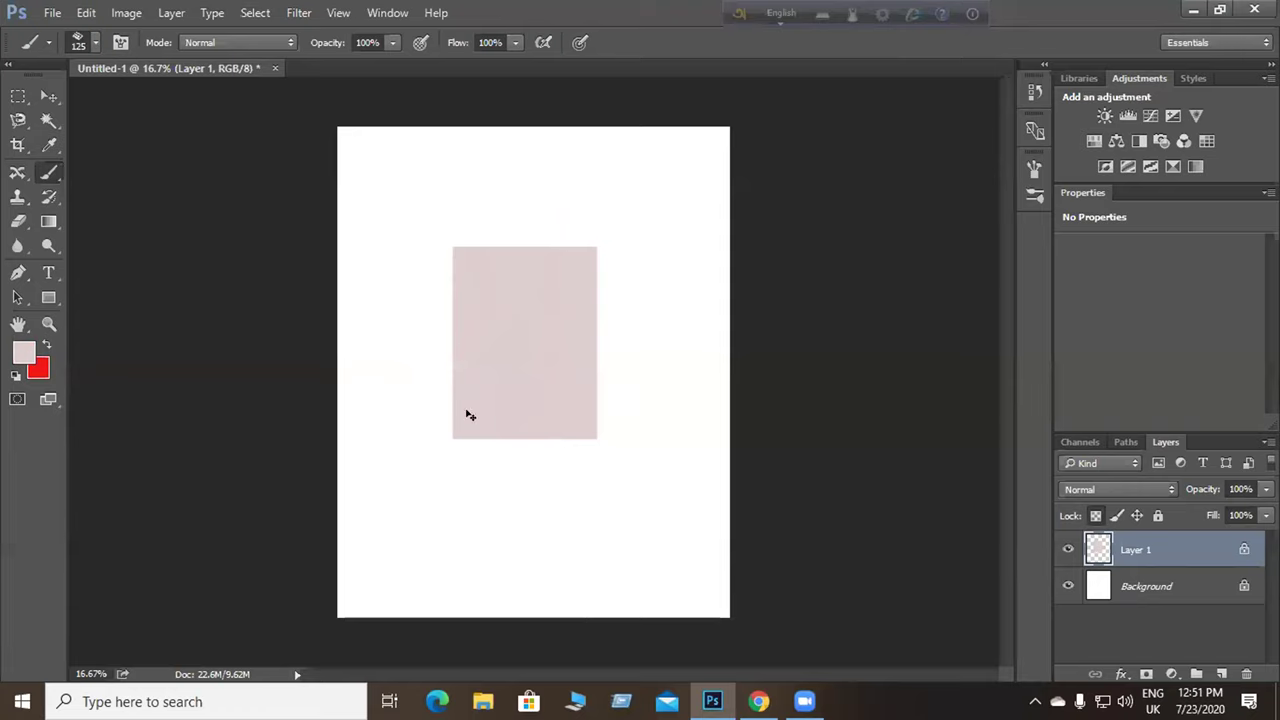
key("ctrl+shift+BackSpace")
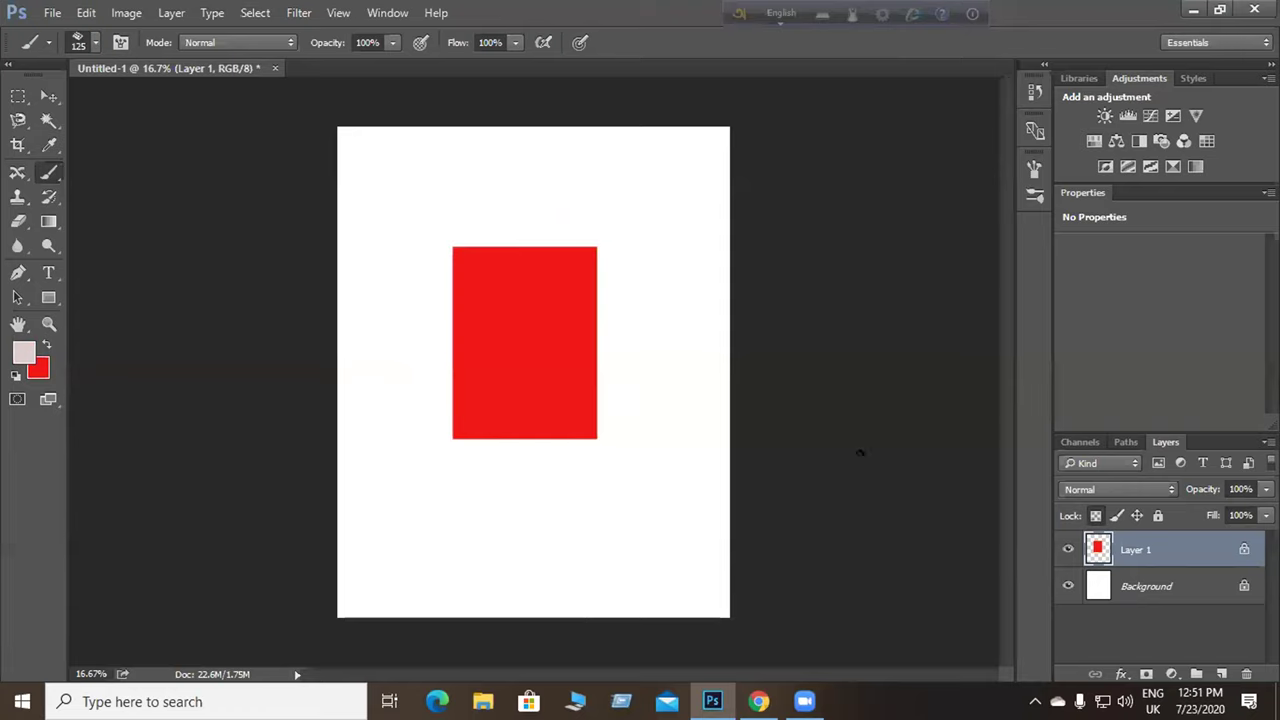
left_click_drag(508, 436, 600, 330)
left_click_drag(530, 455, 623, 337)
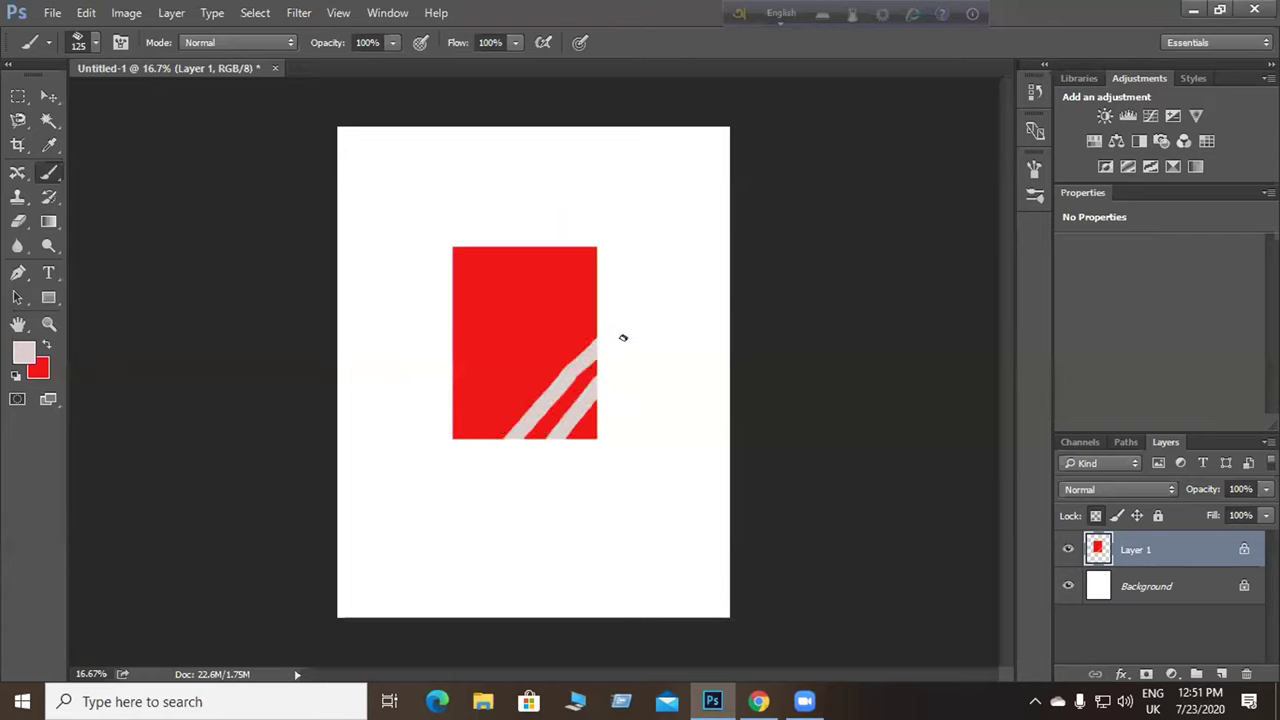
left_click_drag(537, 503, 606, 381)
Undo the diagonal strokes, the red fill and the transparent pixel lock on Layer 1.
key("ctrl+alt+z")
key("ctrl+alt+z")
key("ctrl+alt+z")
key("ctrl+alt+z")
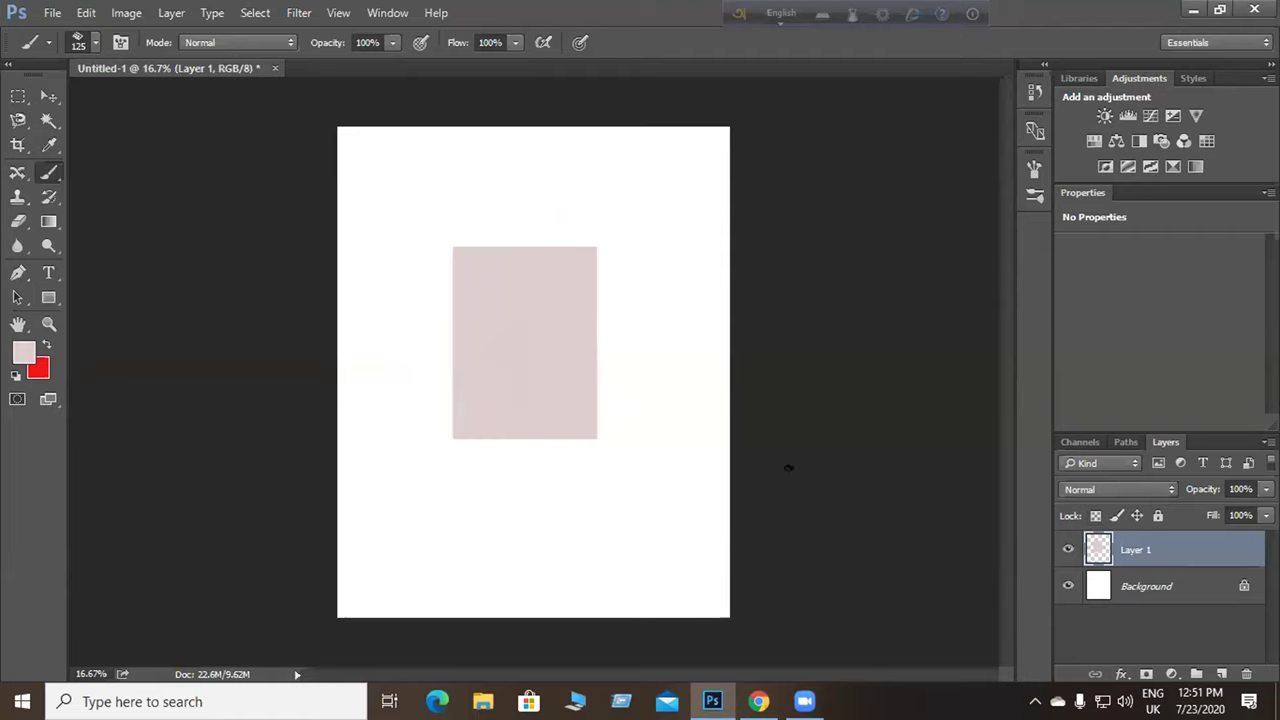